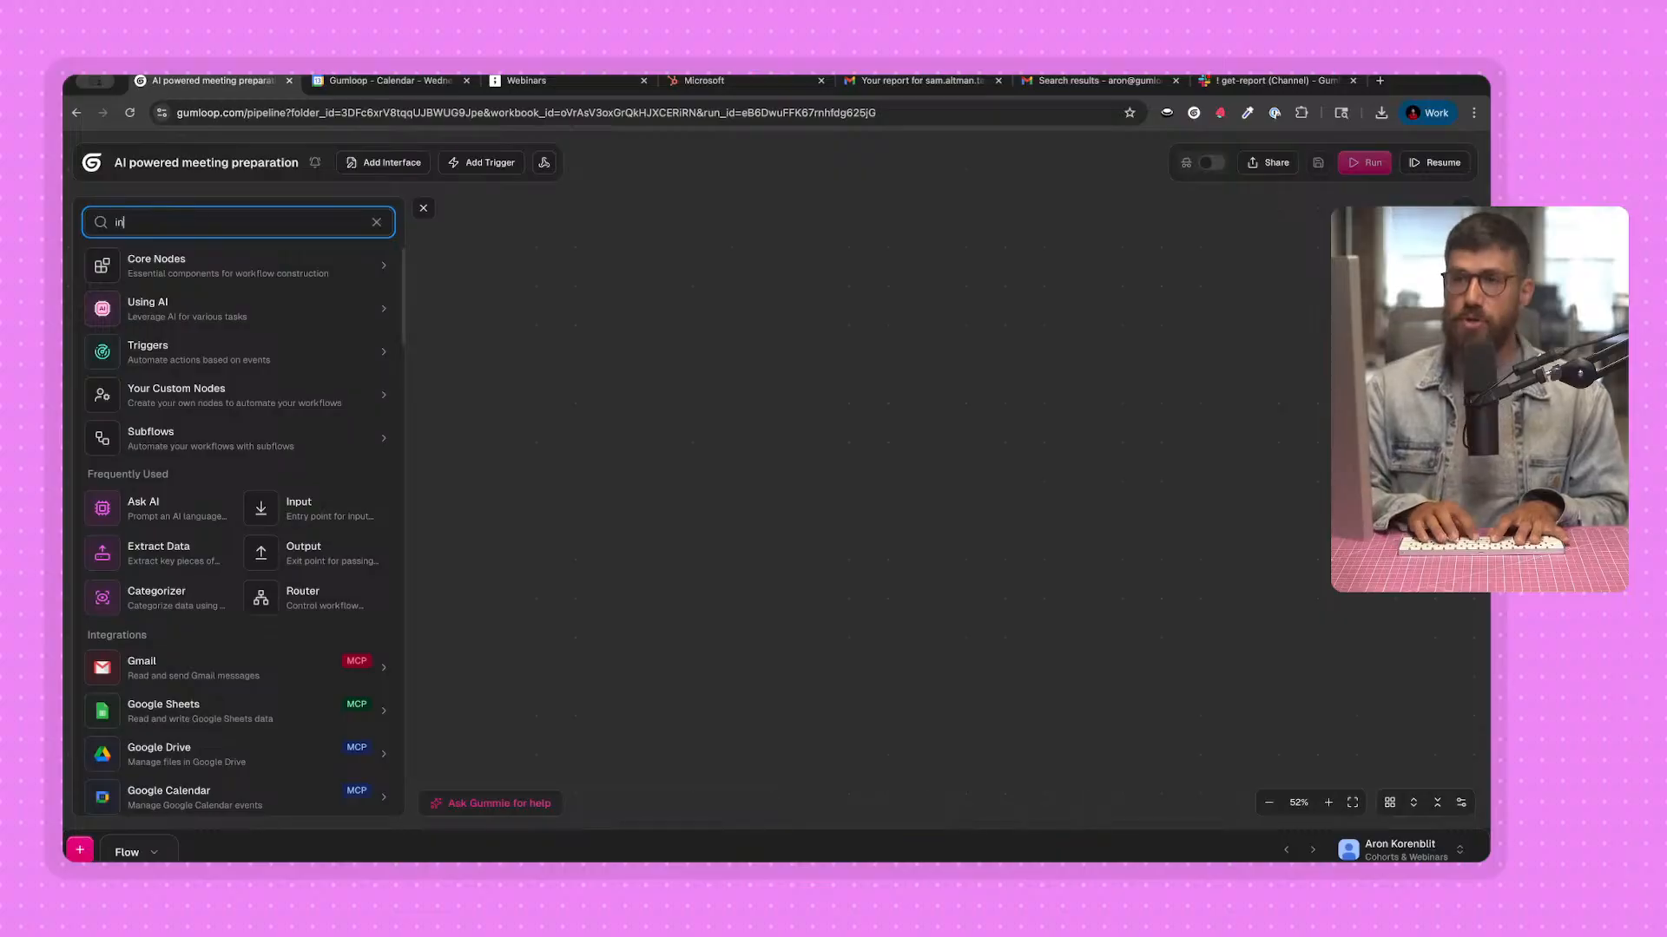
Find the Input node in the node library and place it on the empty flow canvas.
{"action": "type", "text": "put"}
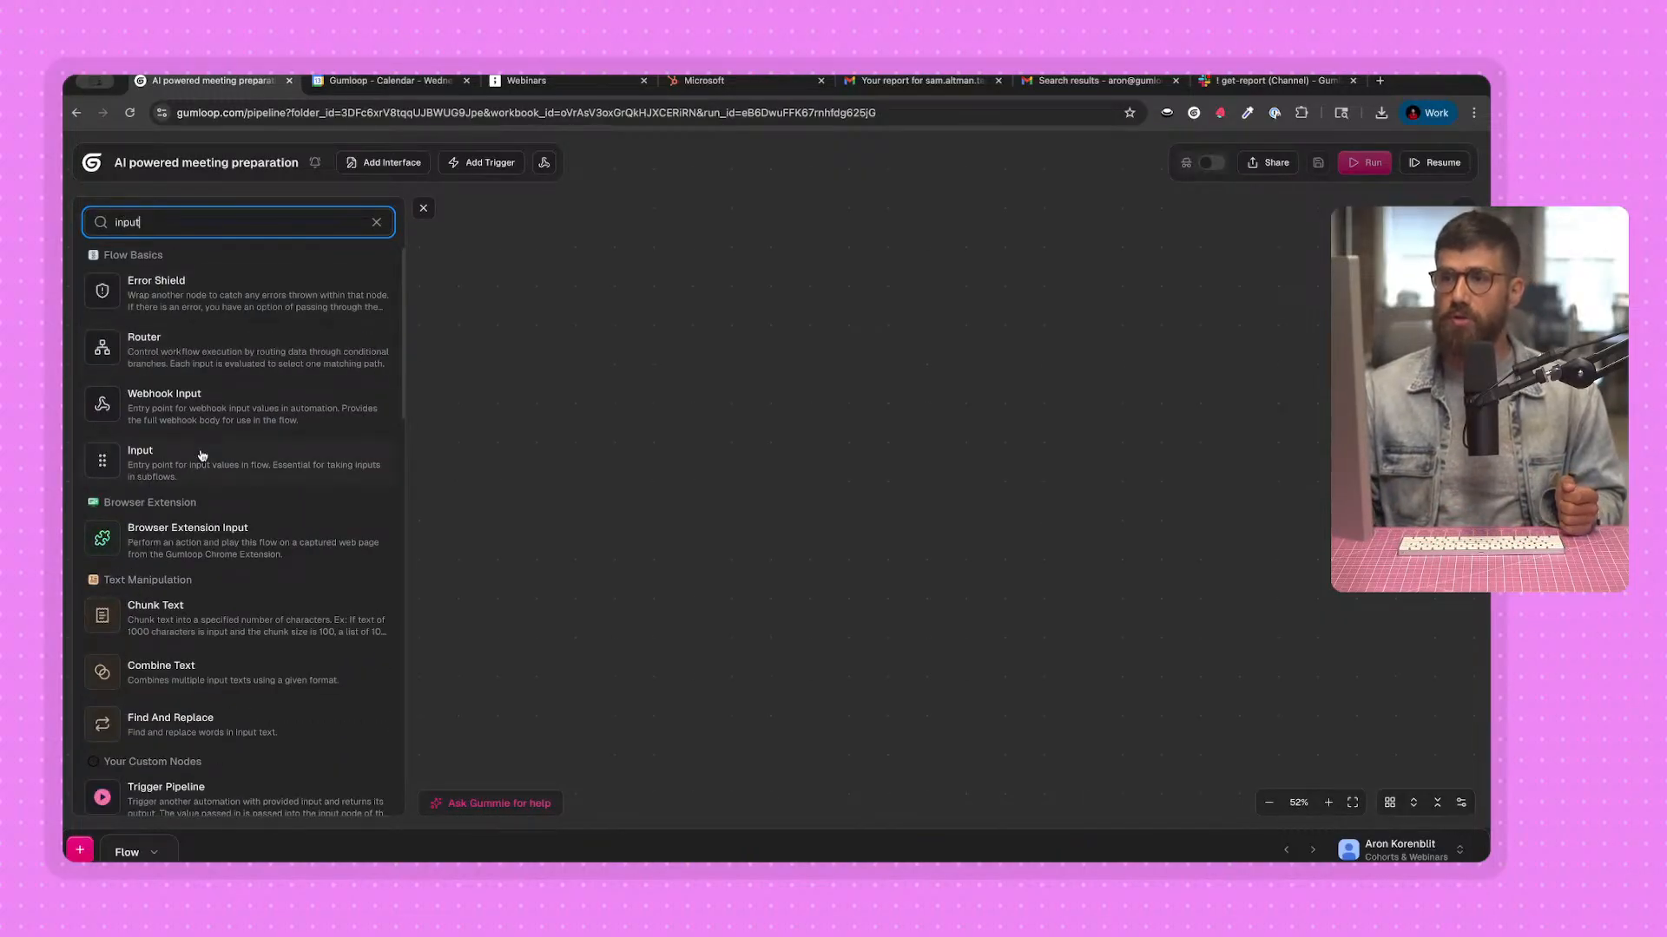
{"action": "left_click_drag", "start_coordinate": [888, 307], "coordinate": [889, 310]}
{"action": "left_click_drag", "start_coordinate": [970, 401], "coordinate": [769, 416]}
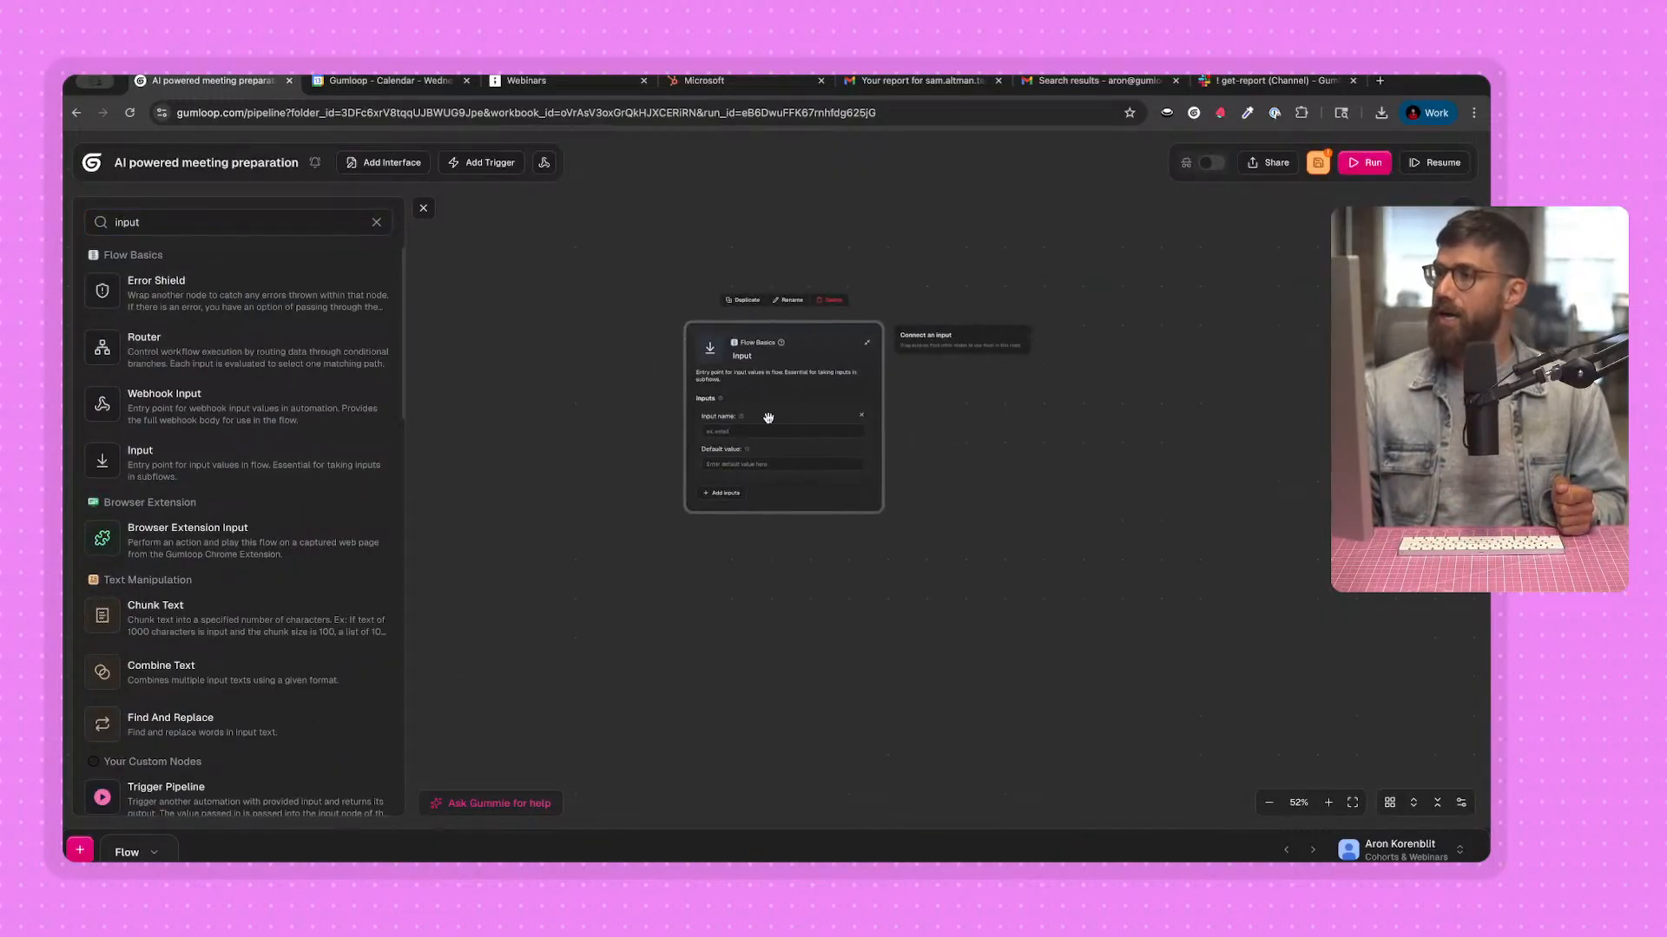
{"action": "scroll", "coordinate": [820, 480], "scroll_direction": "up", "scroll_amount": 5}
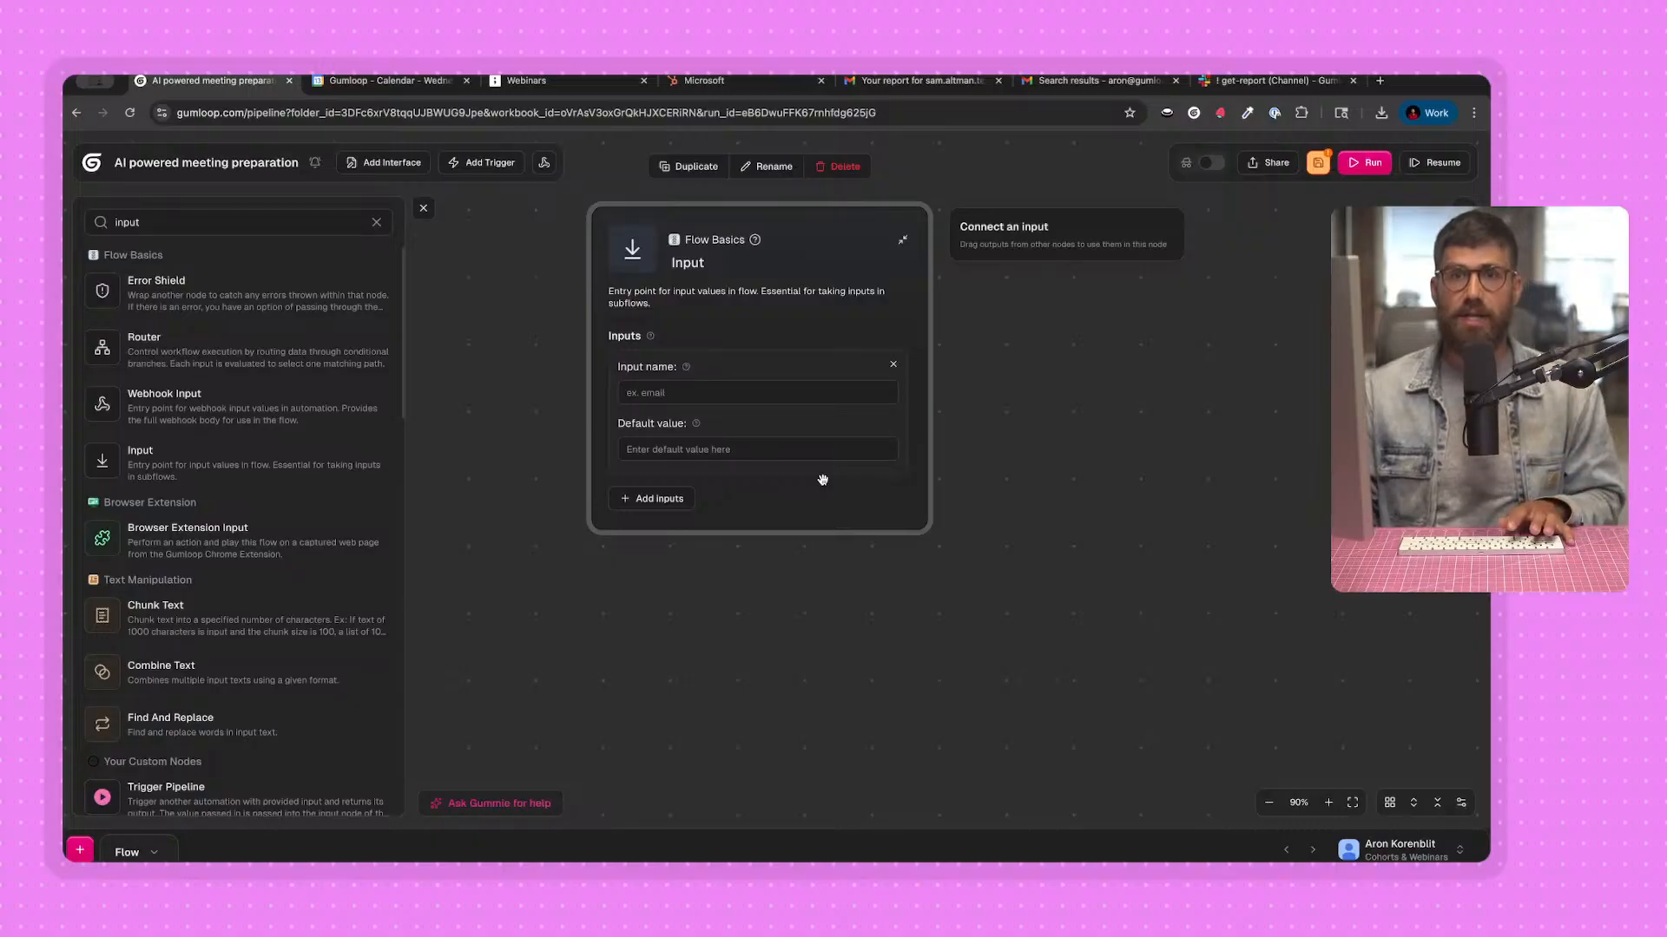
{"action": "left_click_drag", "start_coordinate": [777, 277], "coordinate": [800, 293]}
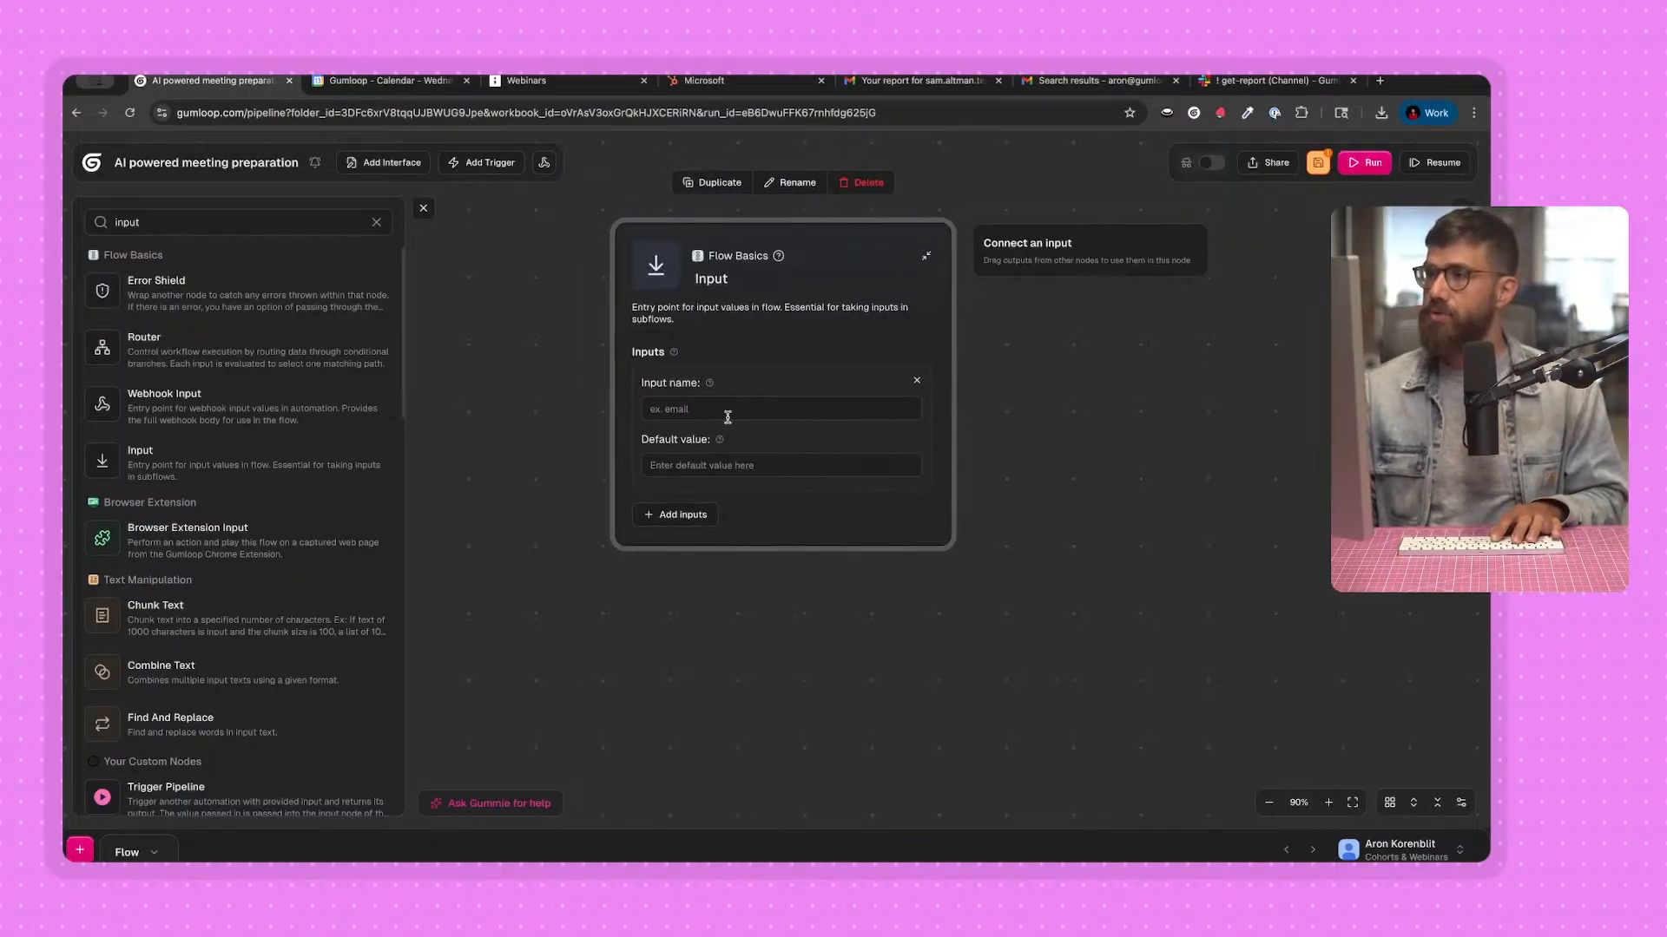
Name the Input node's input "email" and enter a test email address as its default value.
{"action": "left_click", "coordinate": [728, 411]}
{"action": "key", "text": "Tab"}
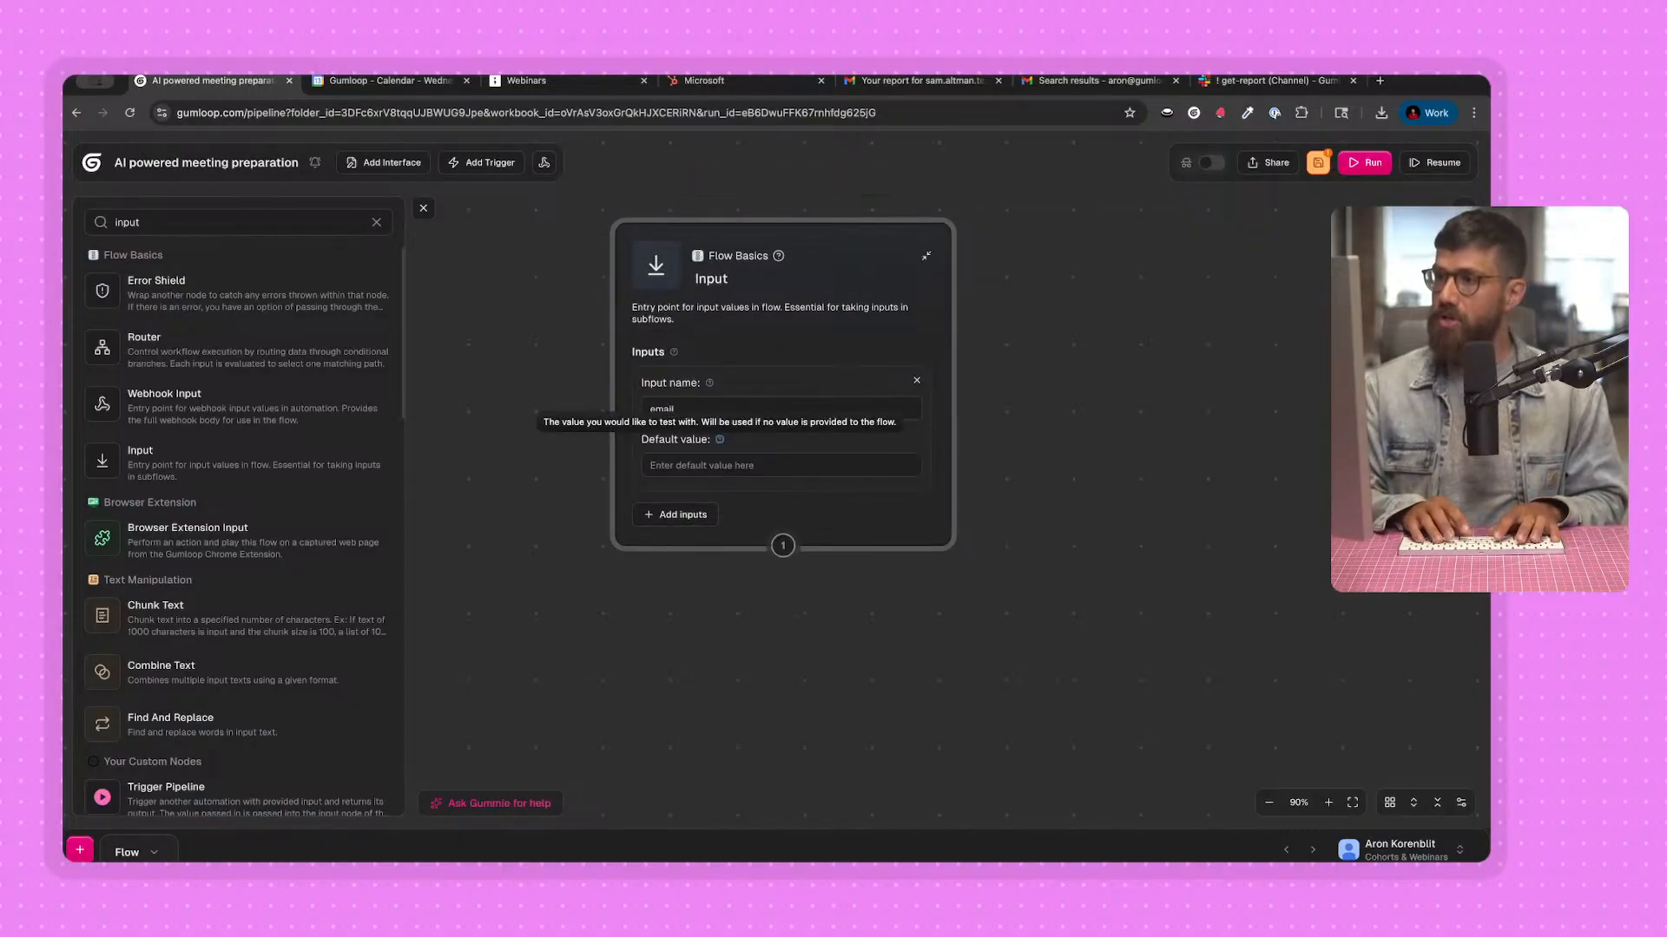
{"action": "key", "text": "Tab"}
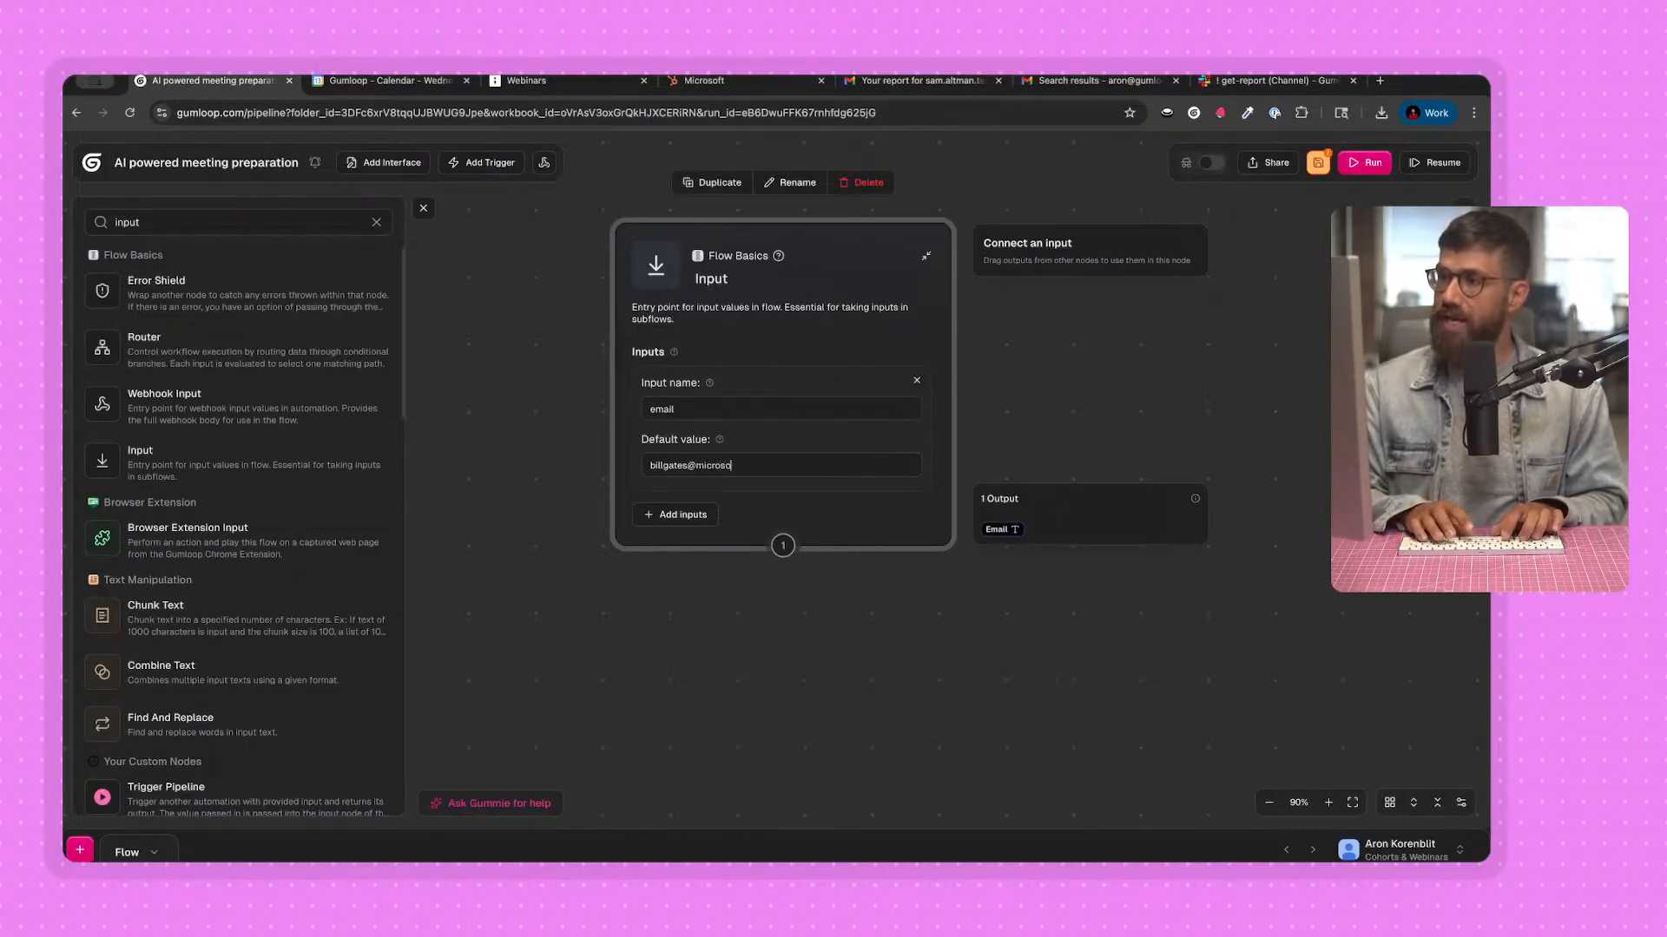
{"action": "left_click", "coordinate": [616, 420]}
{"action": "scroll", "coordinate": [735, 547], "scroll_direction": "down", "scroll_amount": 1}
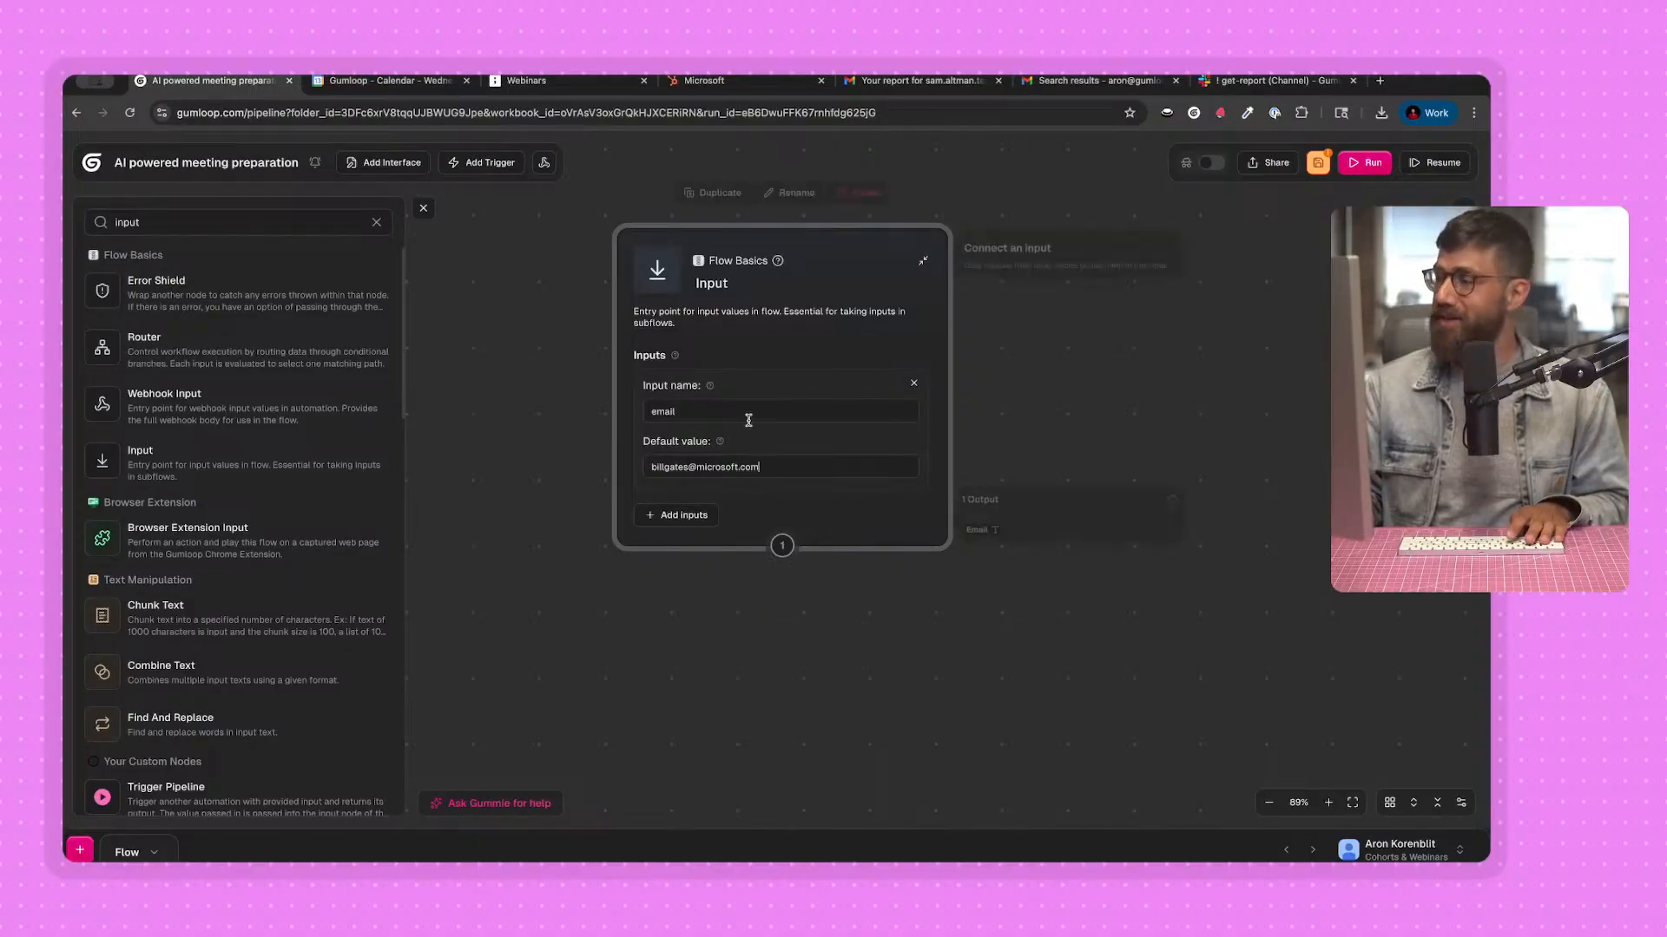
{"action": "left_click_drag", "start_coordinate": [728, 314], "coordinate": [756, 313]}
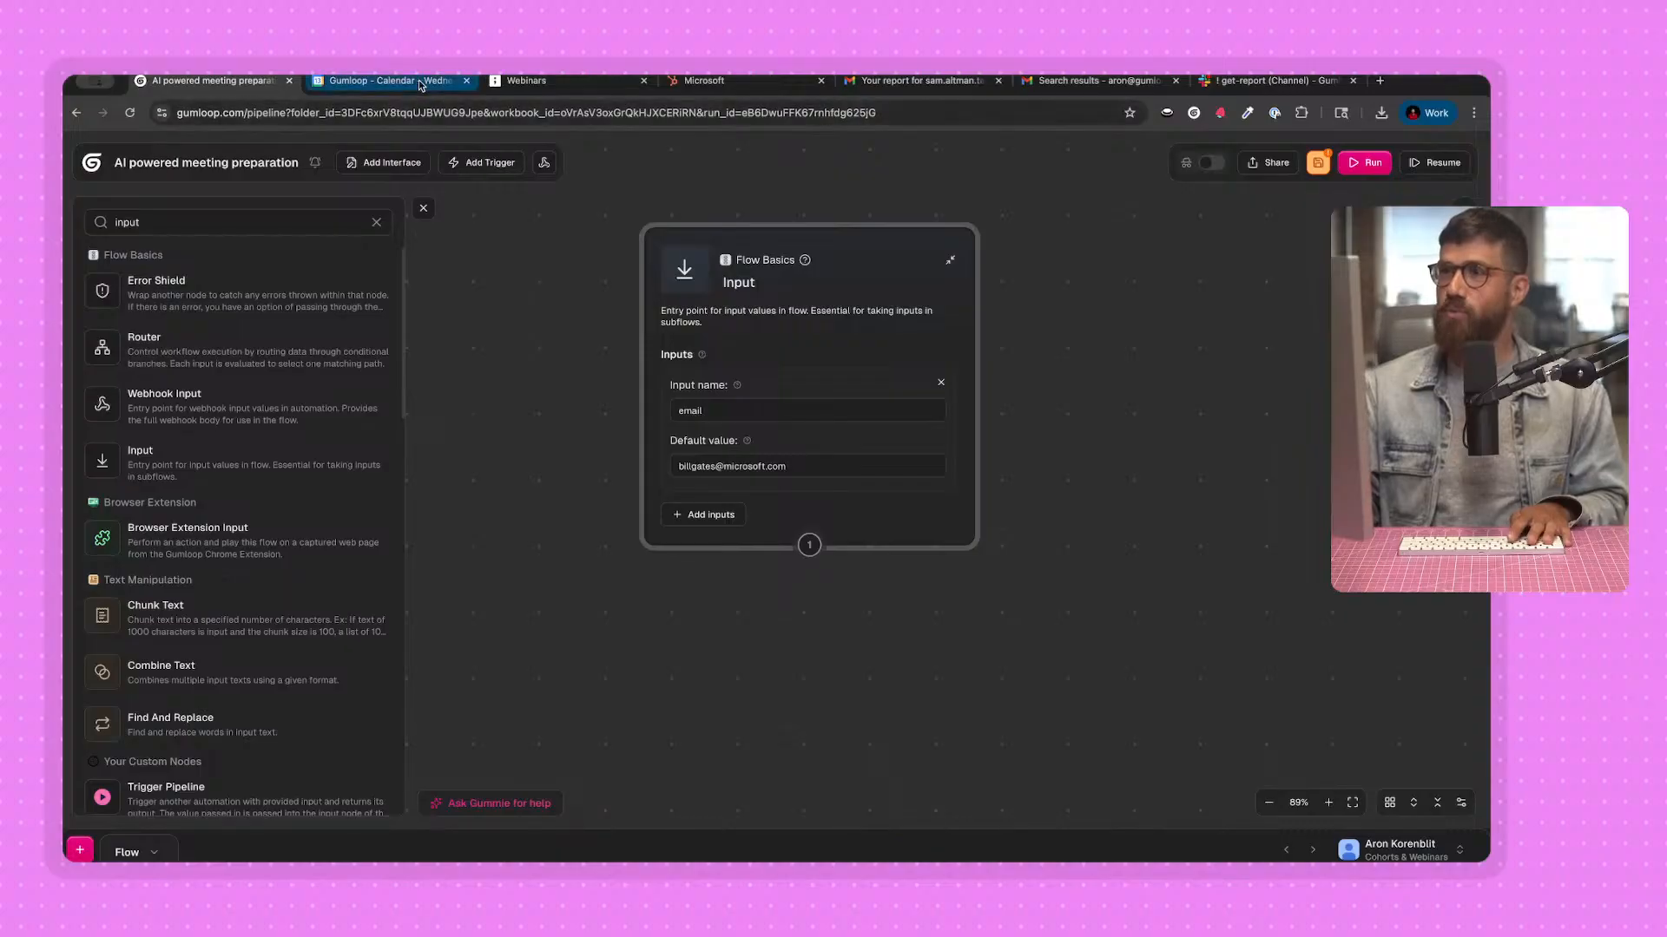
Switch to the tldraw customer research flow diagram and examine the Recent news and Description boxes.
{"action": "left_click", "coordinate": [529, 83]}
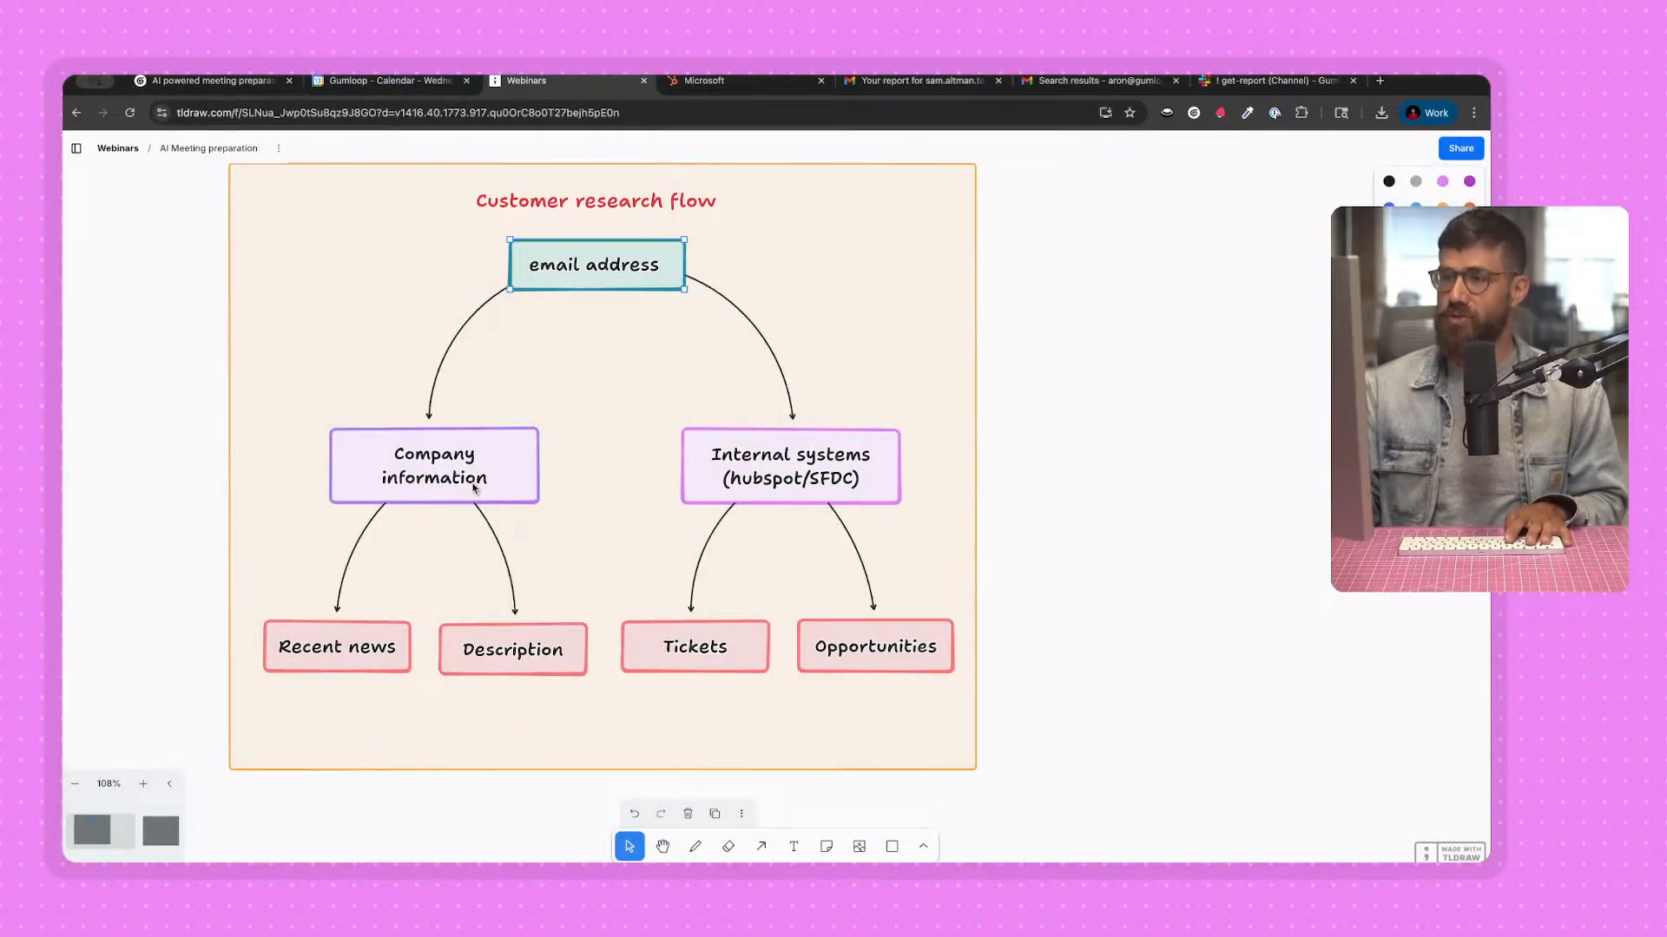
{"action": "left_click", "coordinate": [401, 655]}
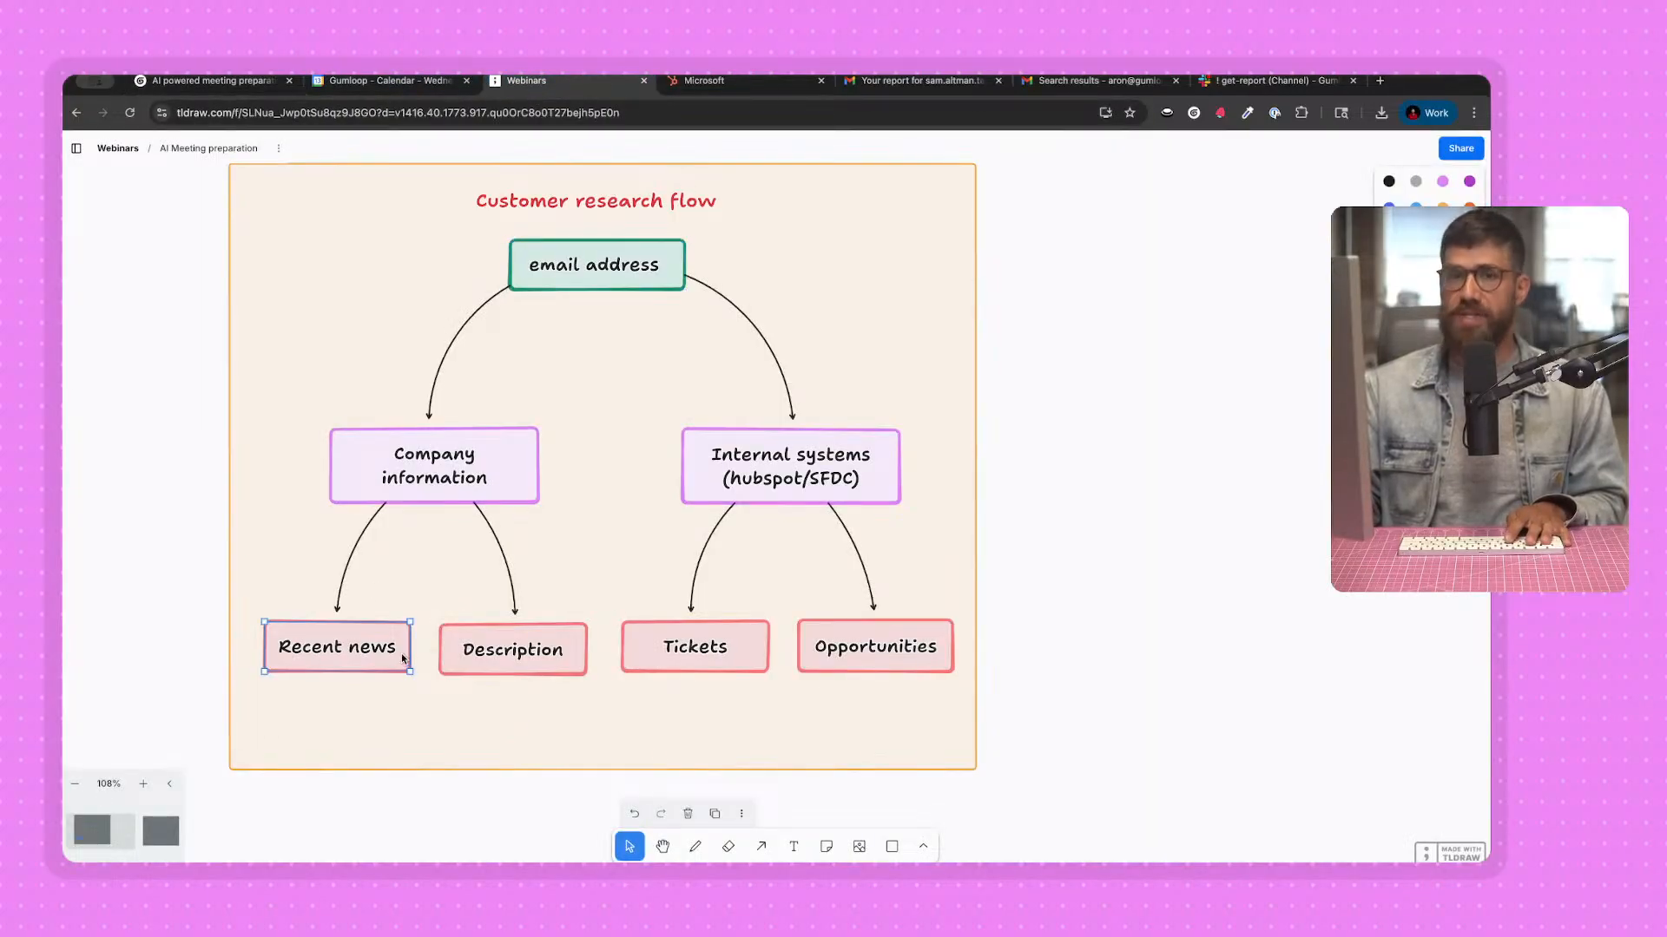
{"action": "left_click", "coordinate": [530, 665]}
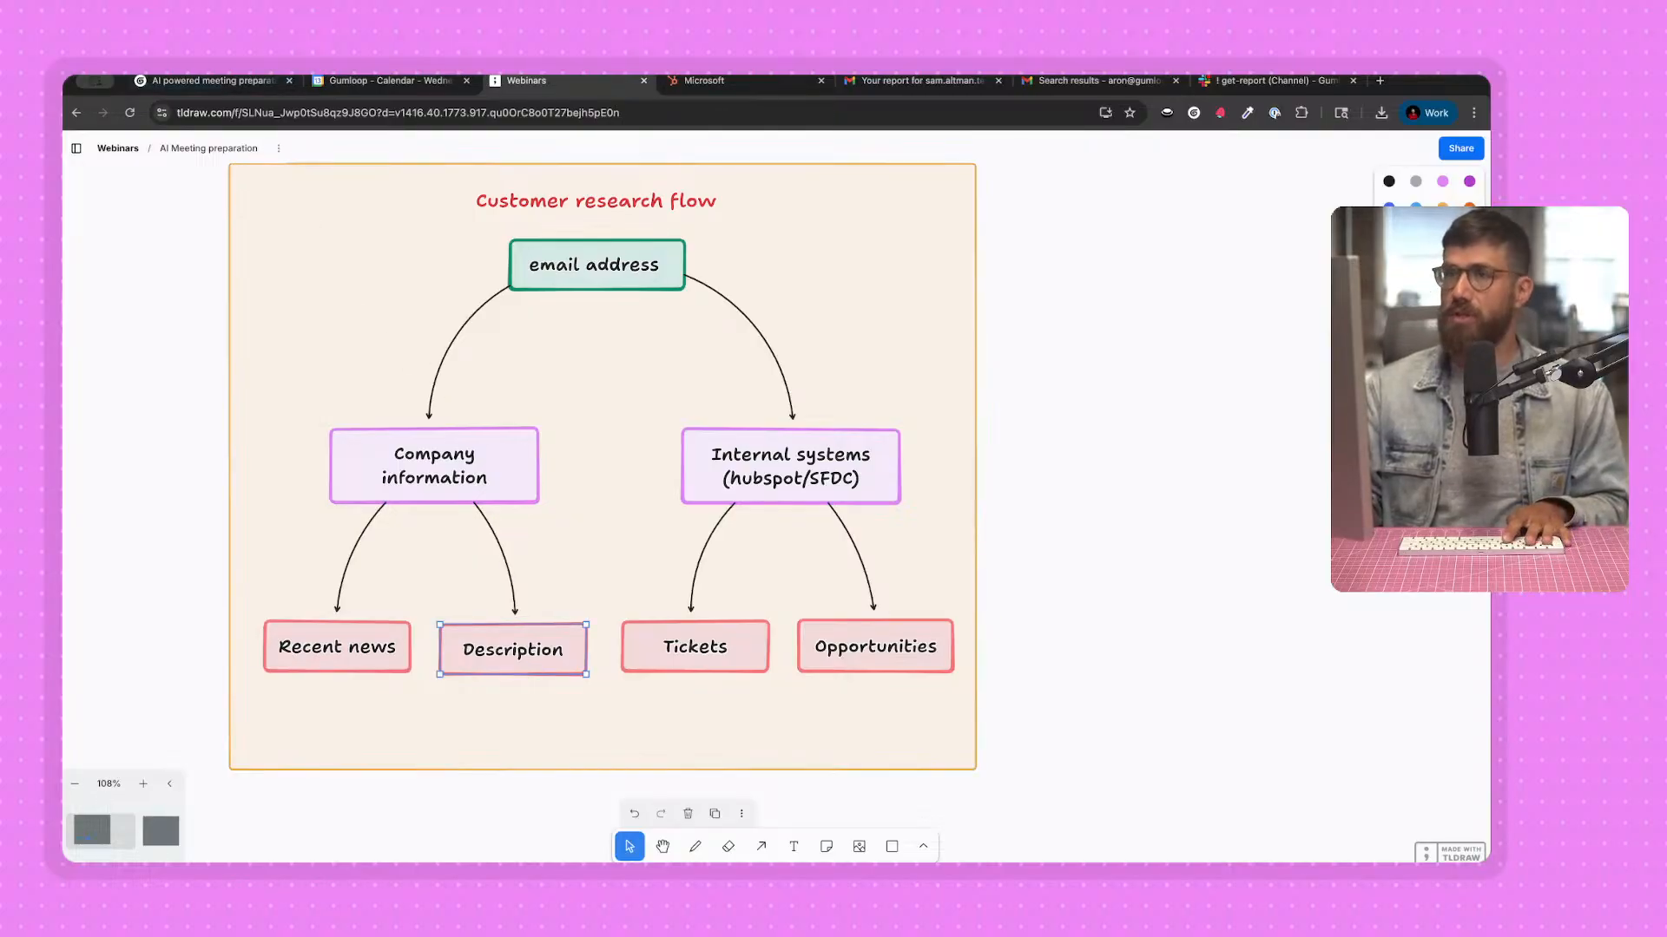
Return to the Gumloop flow, add a Perplexity Web Search node below the Input node, and close the node library.
{"action": "left_click", "coordinate": [201, 80]}
{"action": "double_click", "coordinate": [253, 223]}
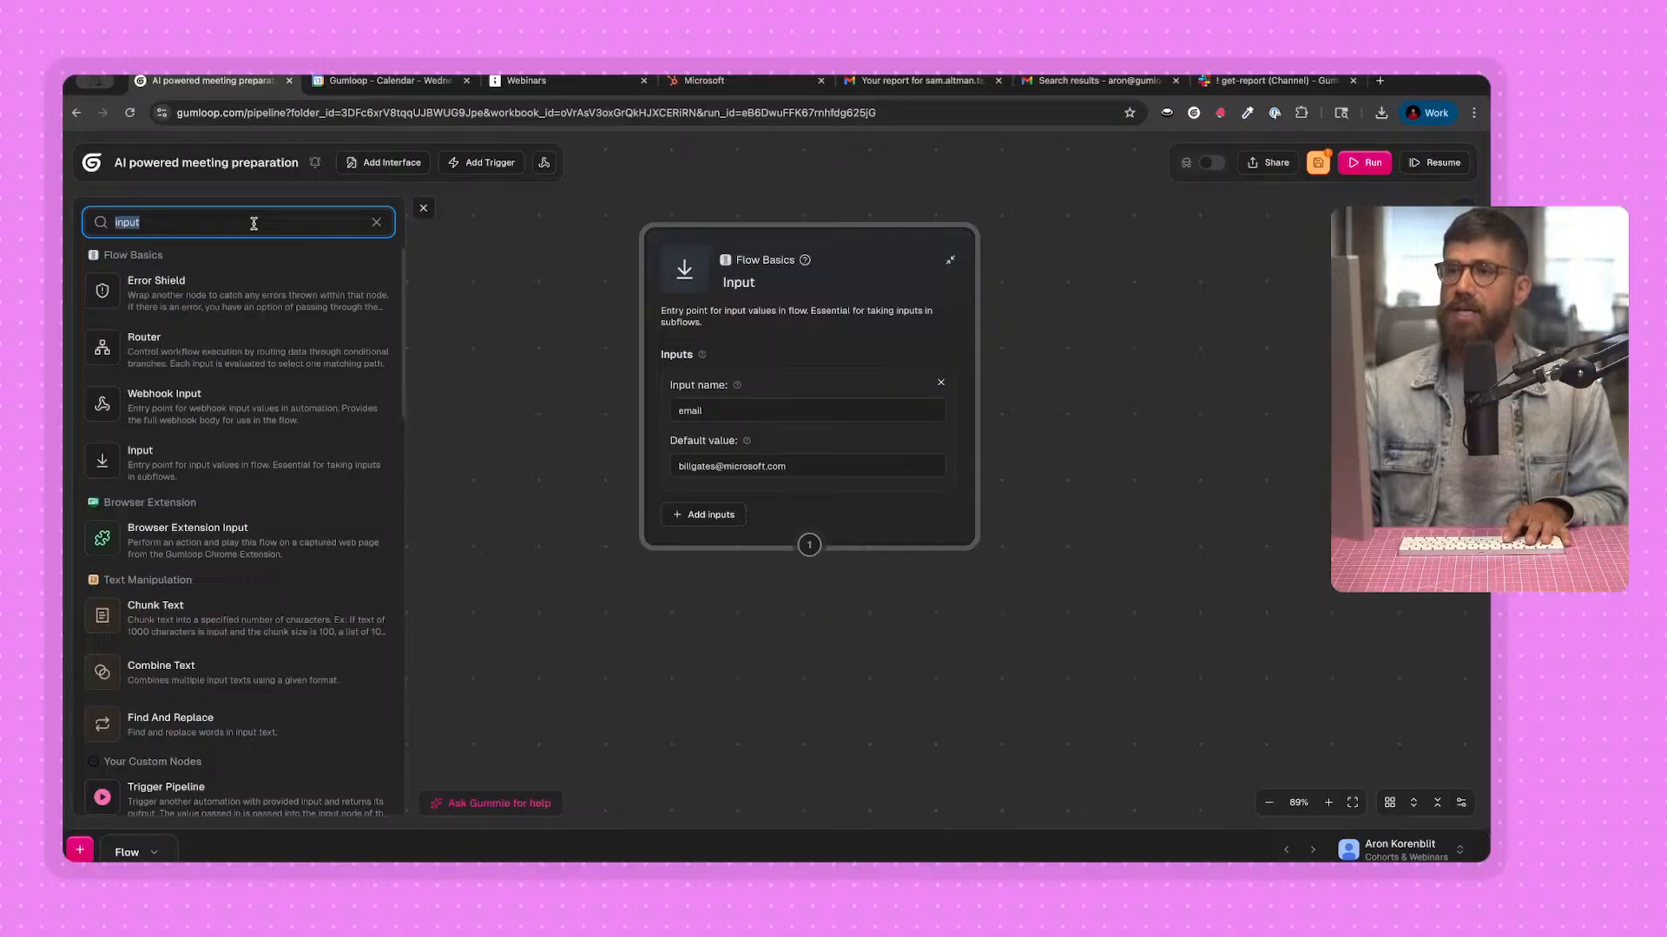
{"action": "left_click", "coordinate": [375, 223]}
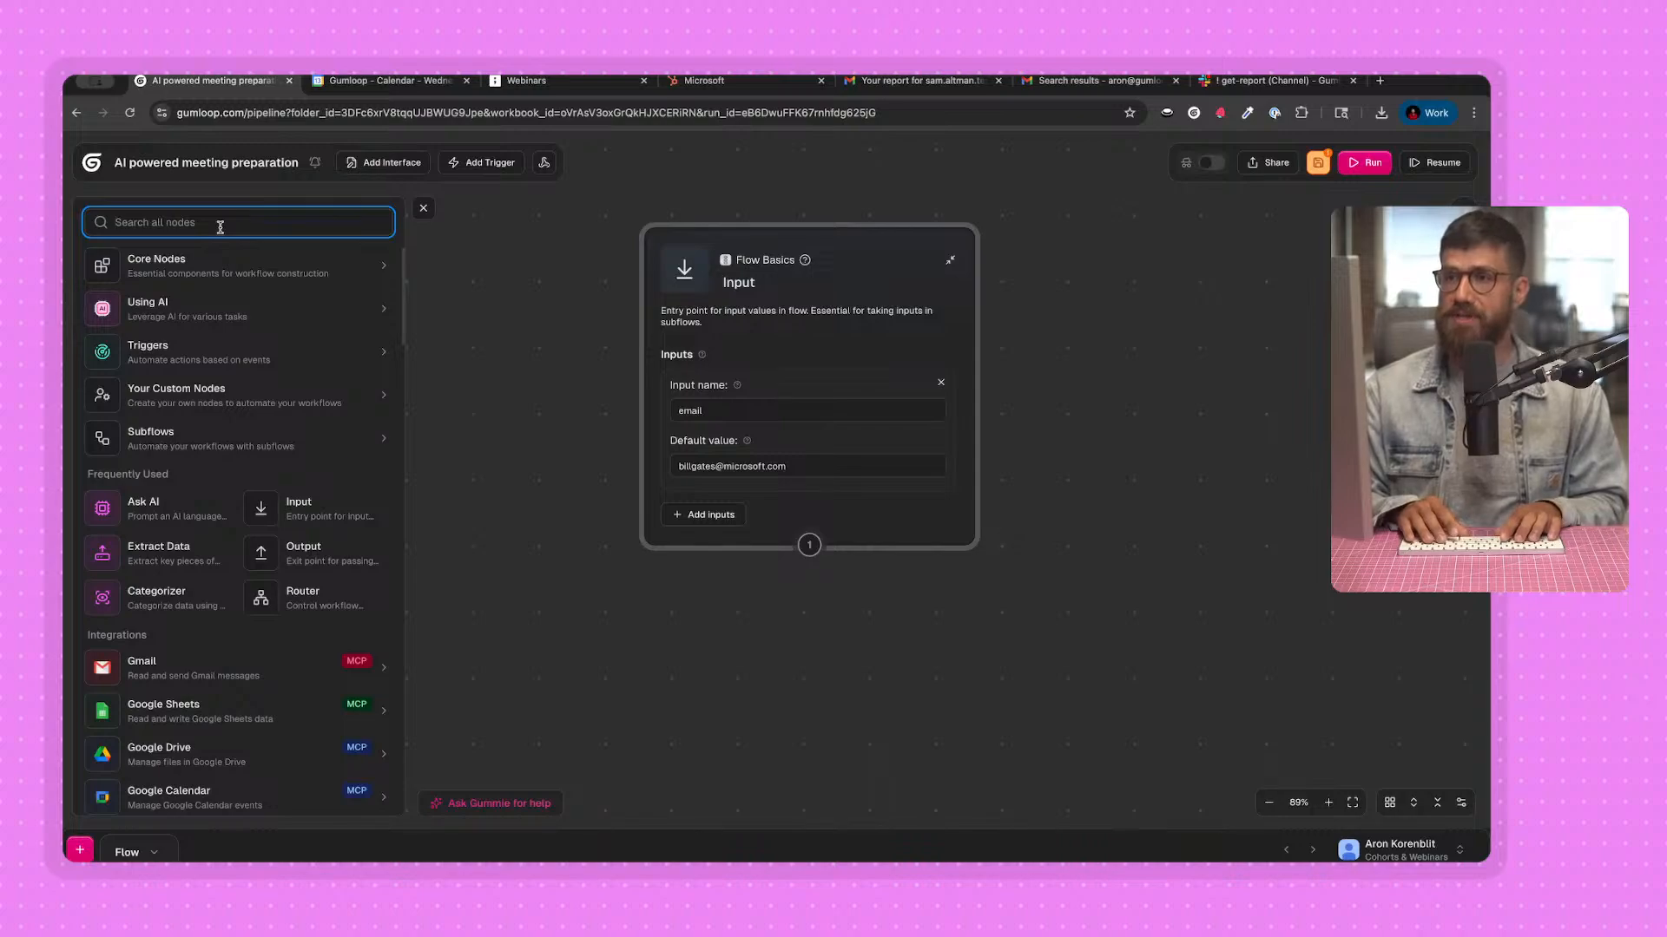
{"action": "type", "text": "perple"}
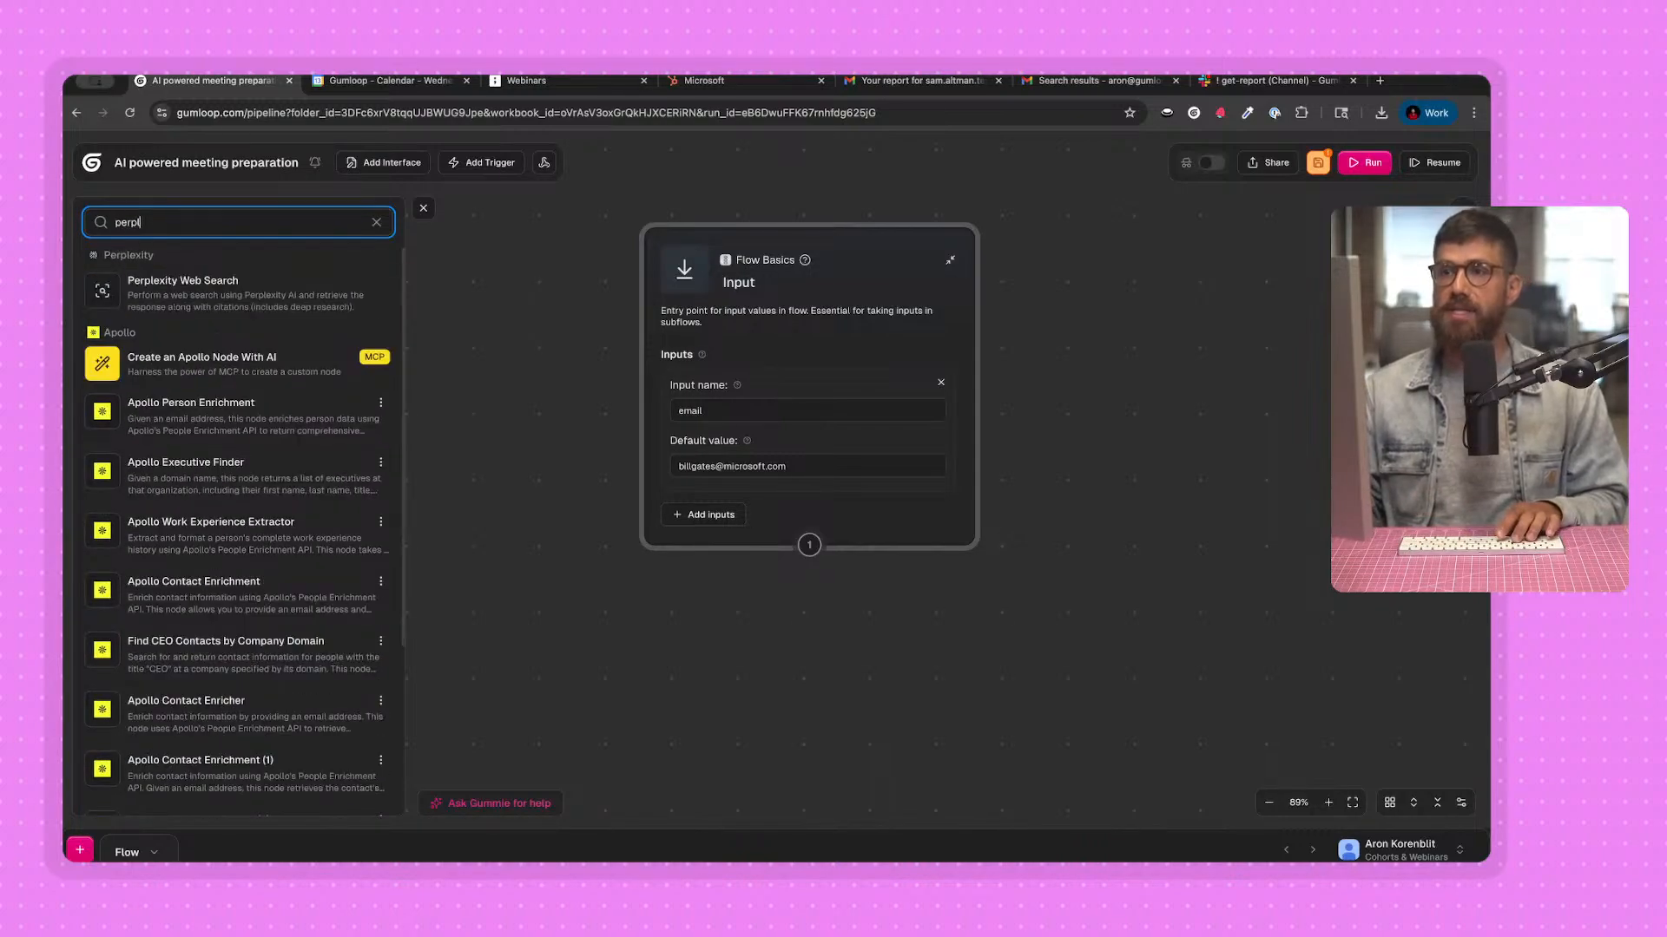
{"action": "left_click", "coordinate": [216, 285]}
{"action": "left_click_drag", "start_coordinate": [565, 704], "coordinate": [565, 704]}
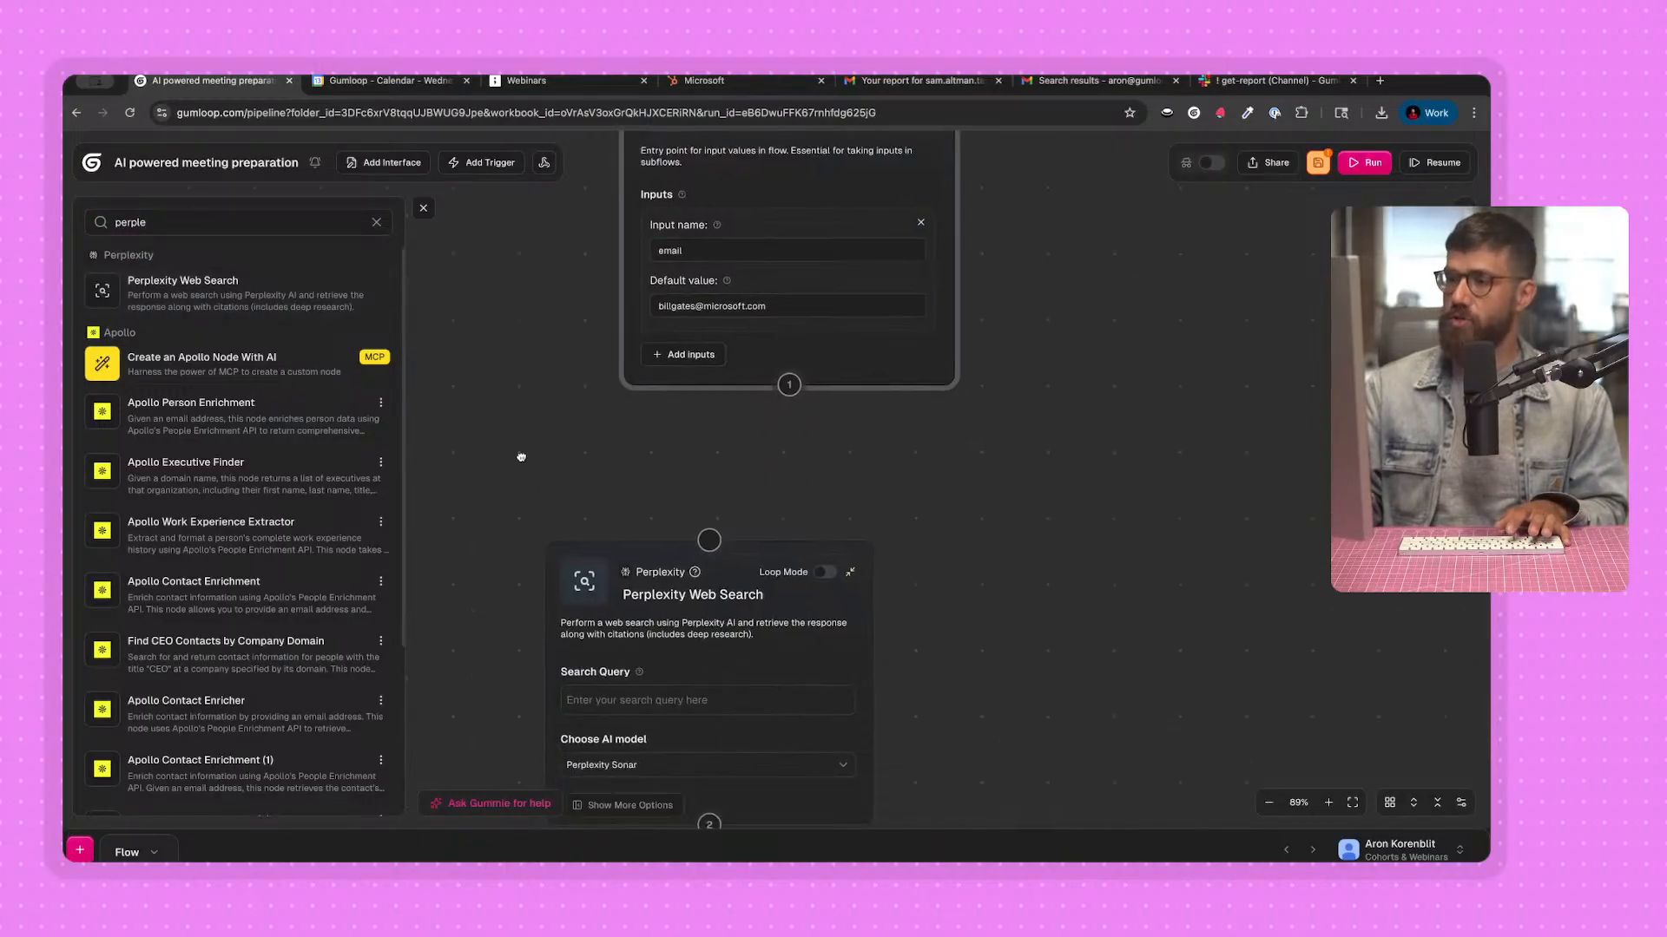
{"action": "left_click", "coordinate": [423, 209]}
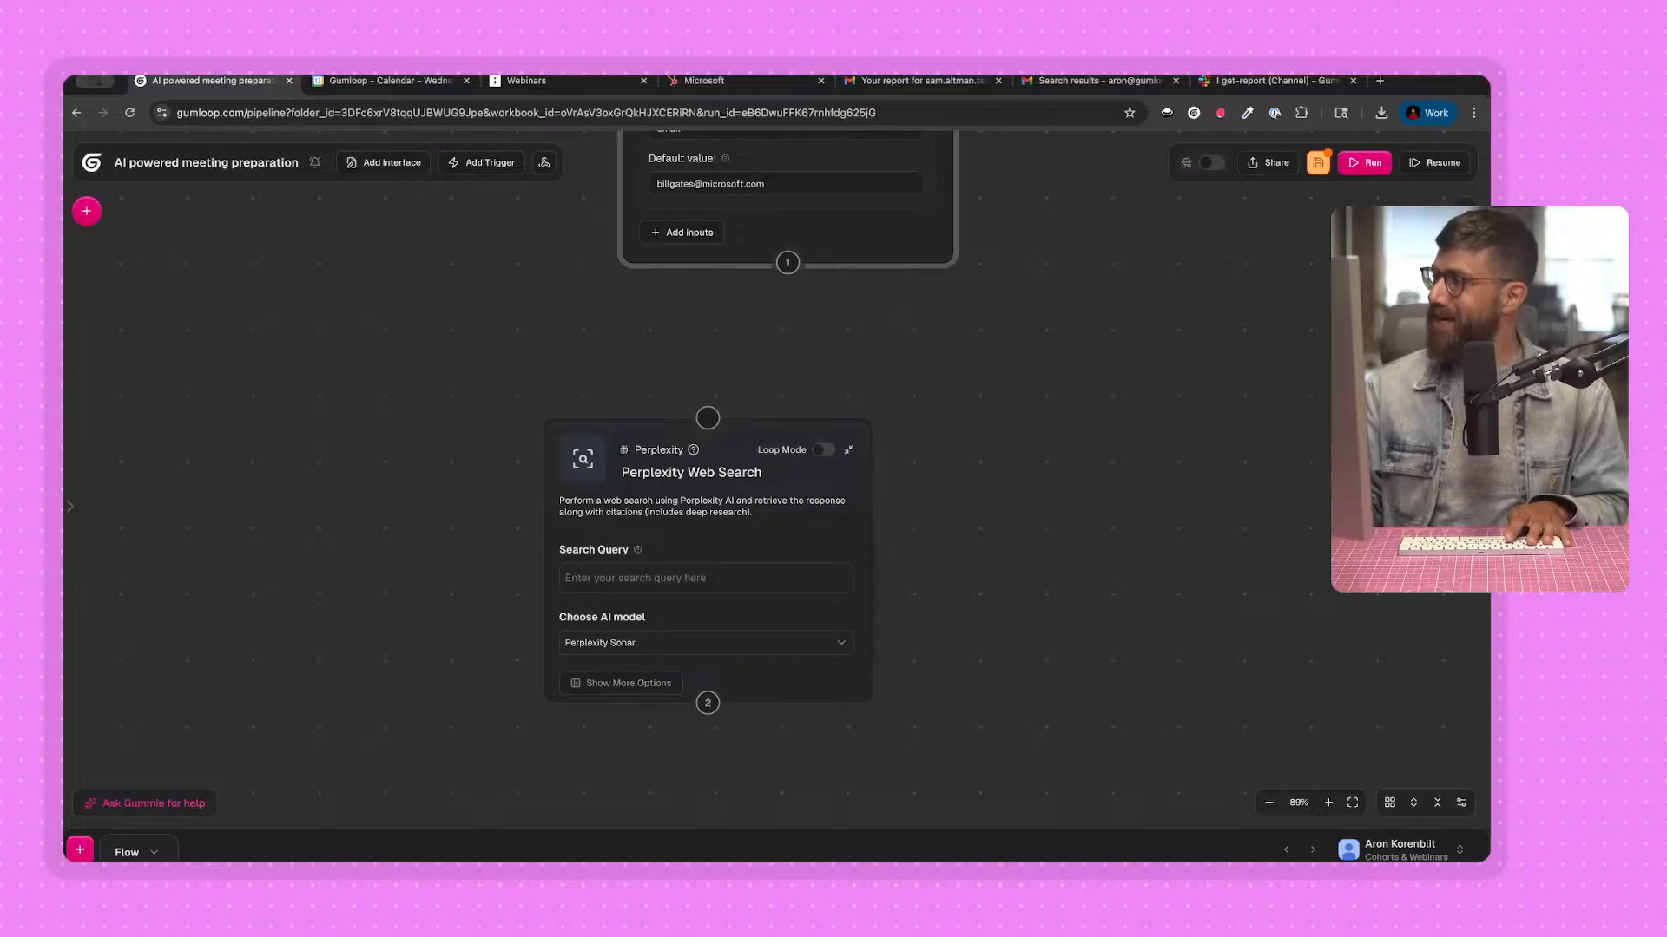
{"action": "left_click_drag", "start_coordinate": [750, 451], "coordinate": [701, 454]}
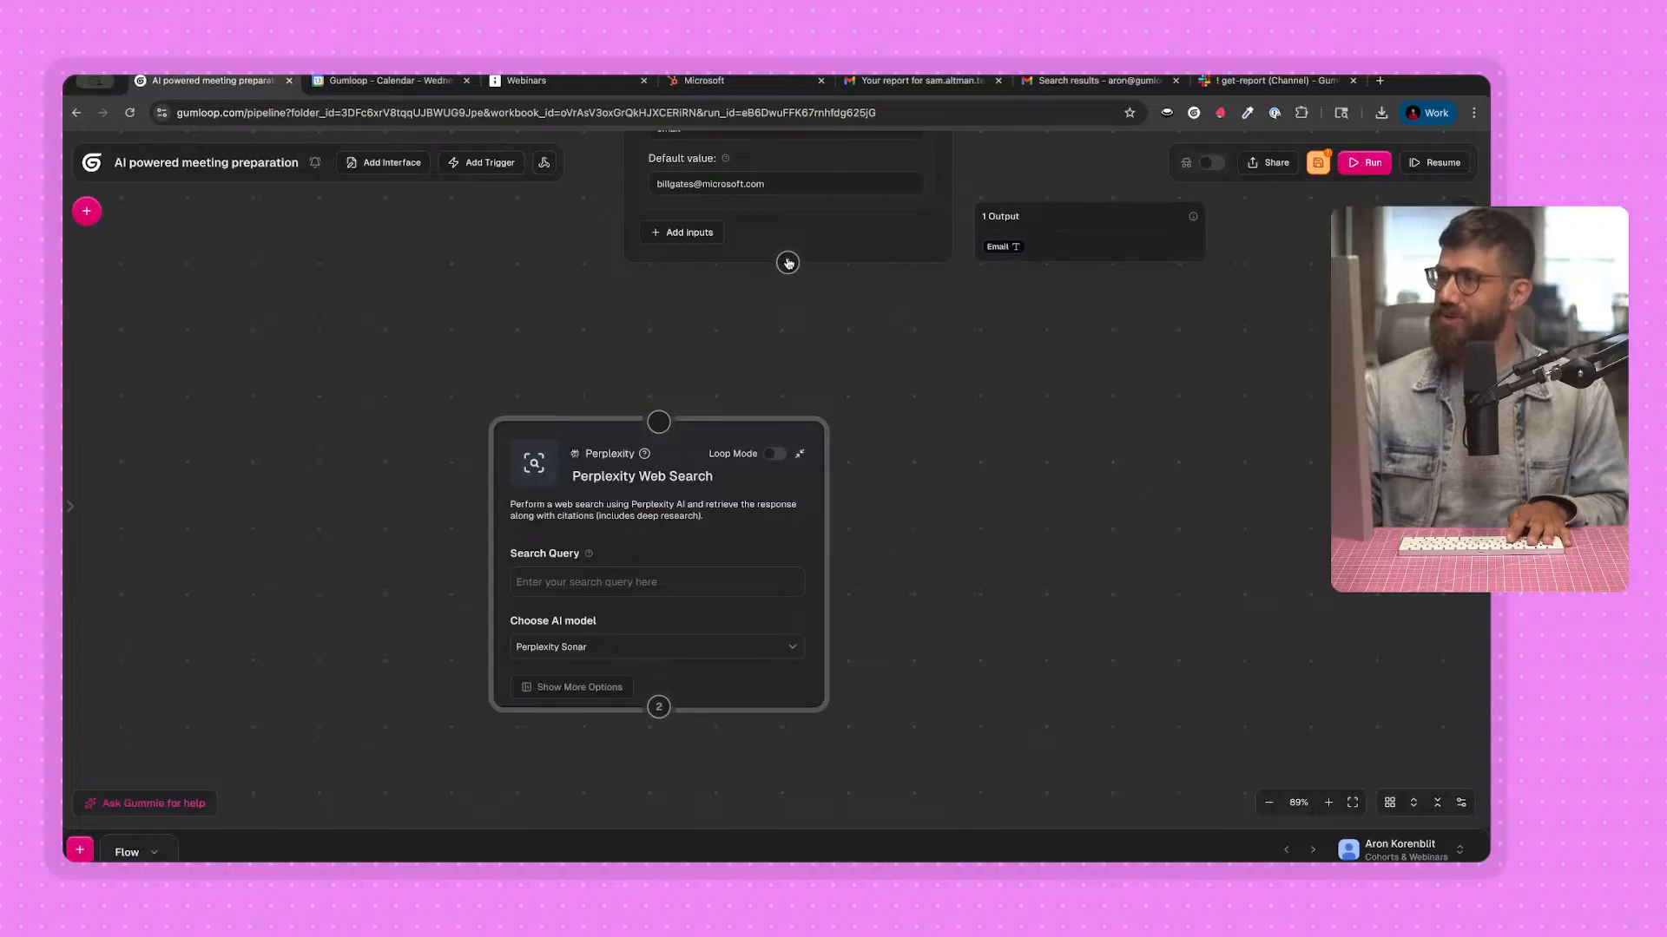
{"action": "left_click_drag", "start_coordinate": [795, 338], "coordinate": [795, 351]}
{"action": "scroll", "coordinate": [795, 351], "scroll_direction": "down", "scroll_amount": 1}
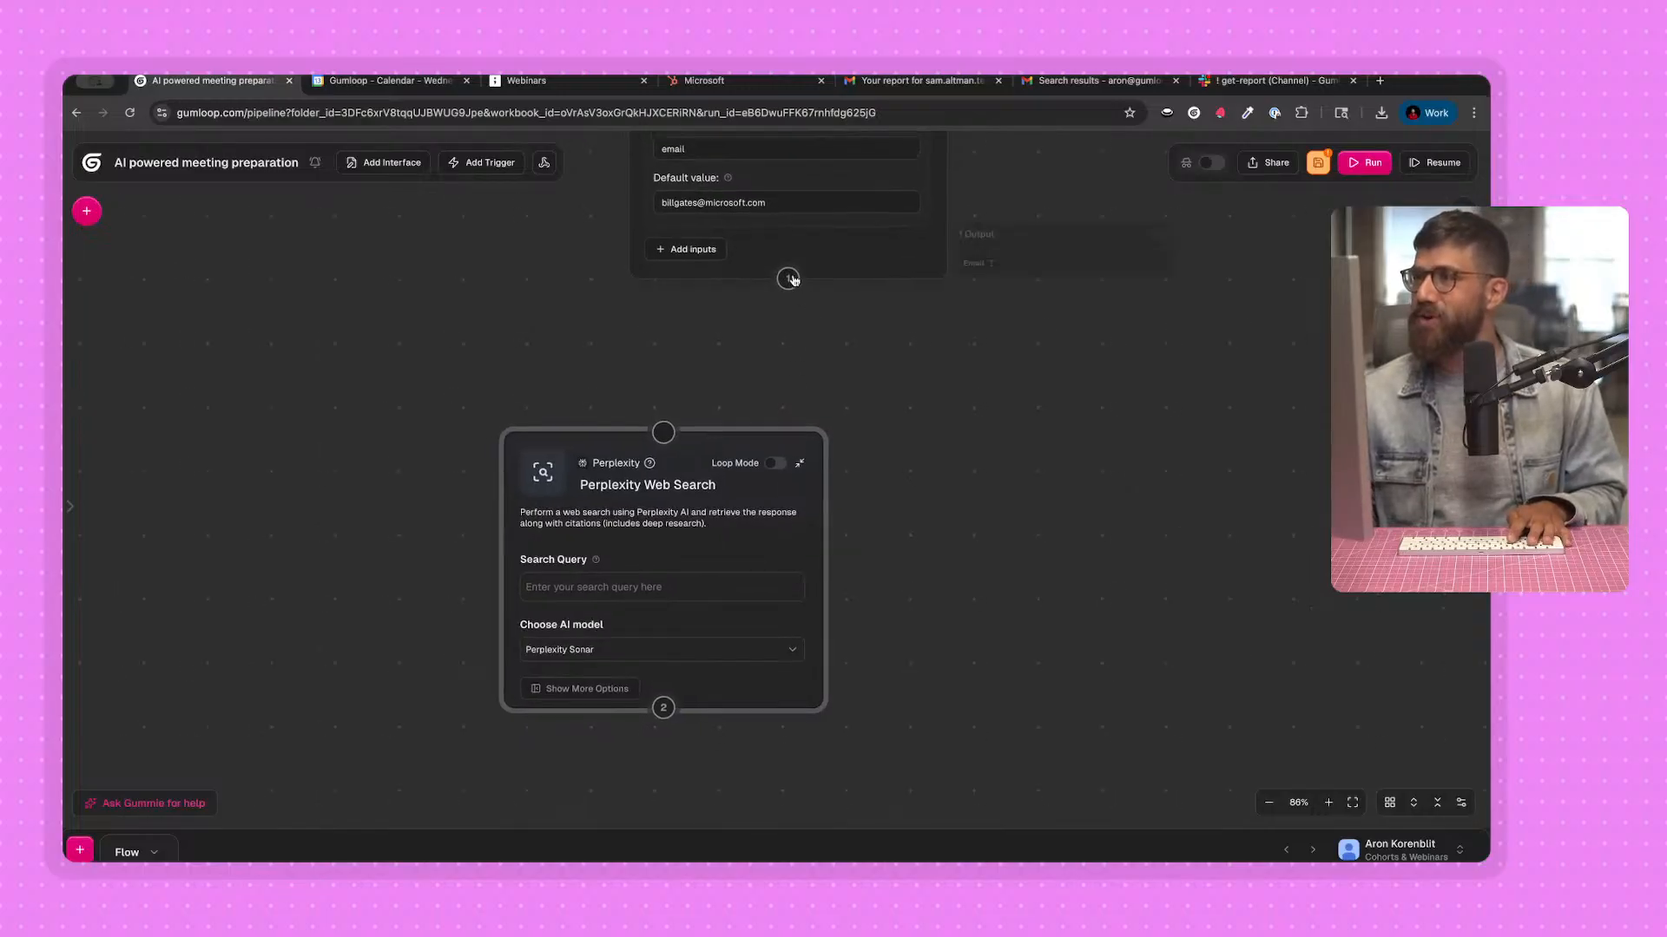
{"action": "left_click_drag", "start_coordinate": [984, 366], "coordinate": [955, 446]}
{"action": "left_click_drag", "start_coordinate": [760, 359], "coordinate": [704, 441]}
{"action": "left_click_drag", "start_coordinate": [663, 419], "coordinate": [665, 441]}
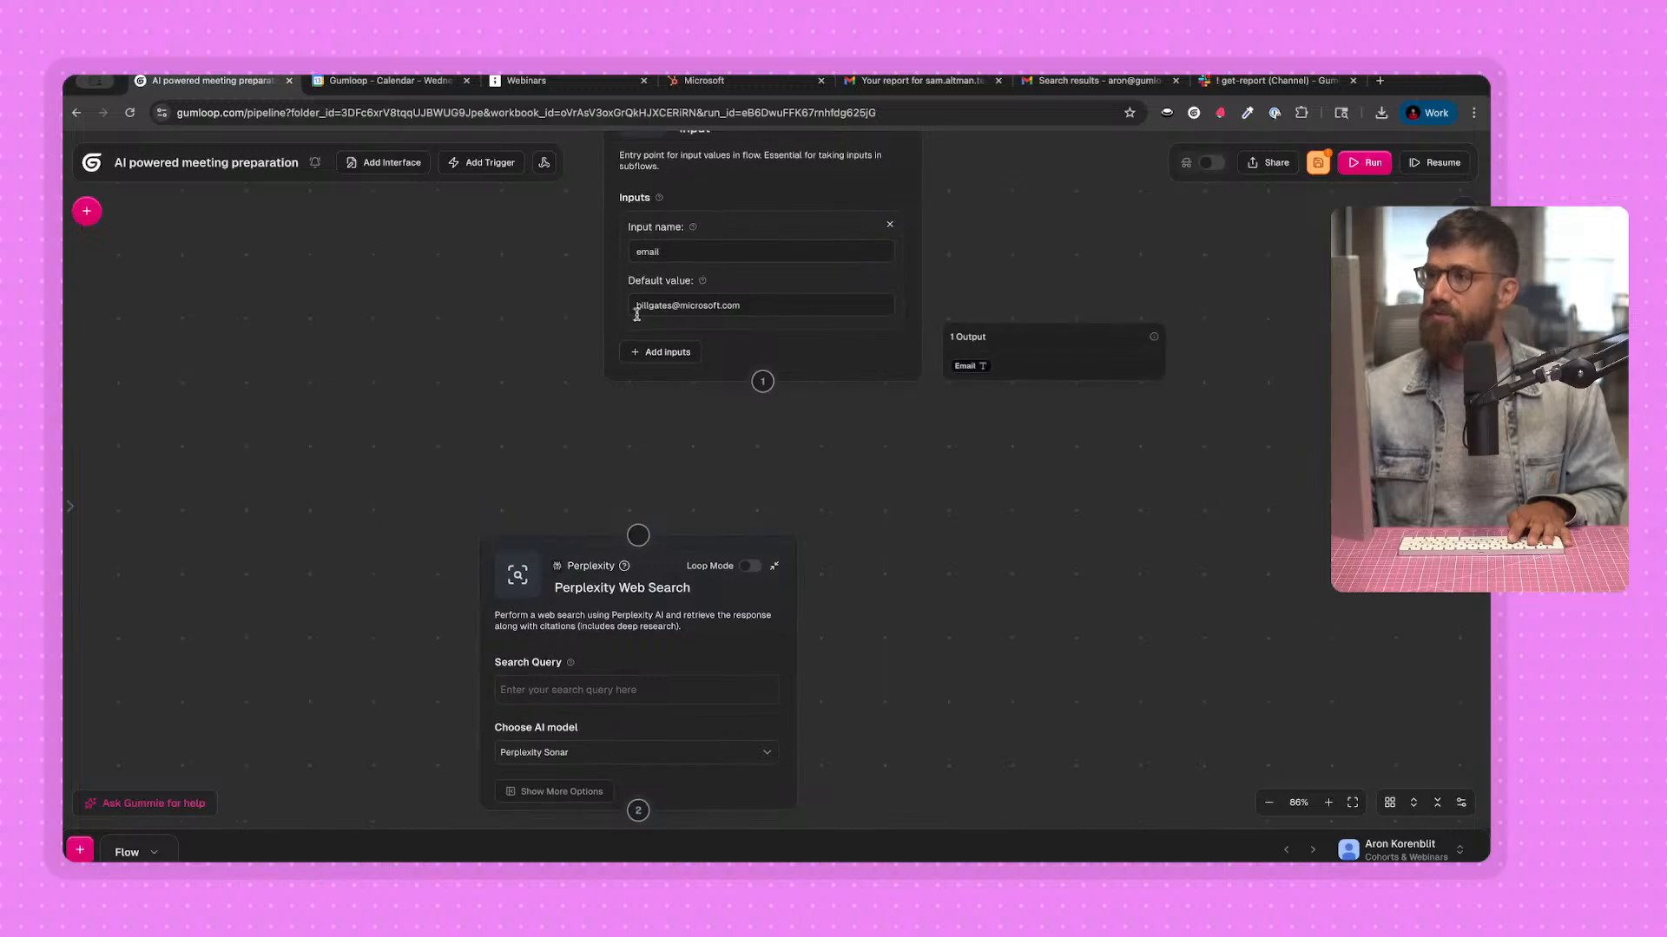
{"action": "left_click_drag", "start_coordinate": [681, 304], "coordinate": [784, 306]}
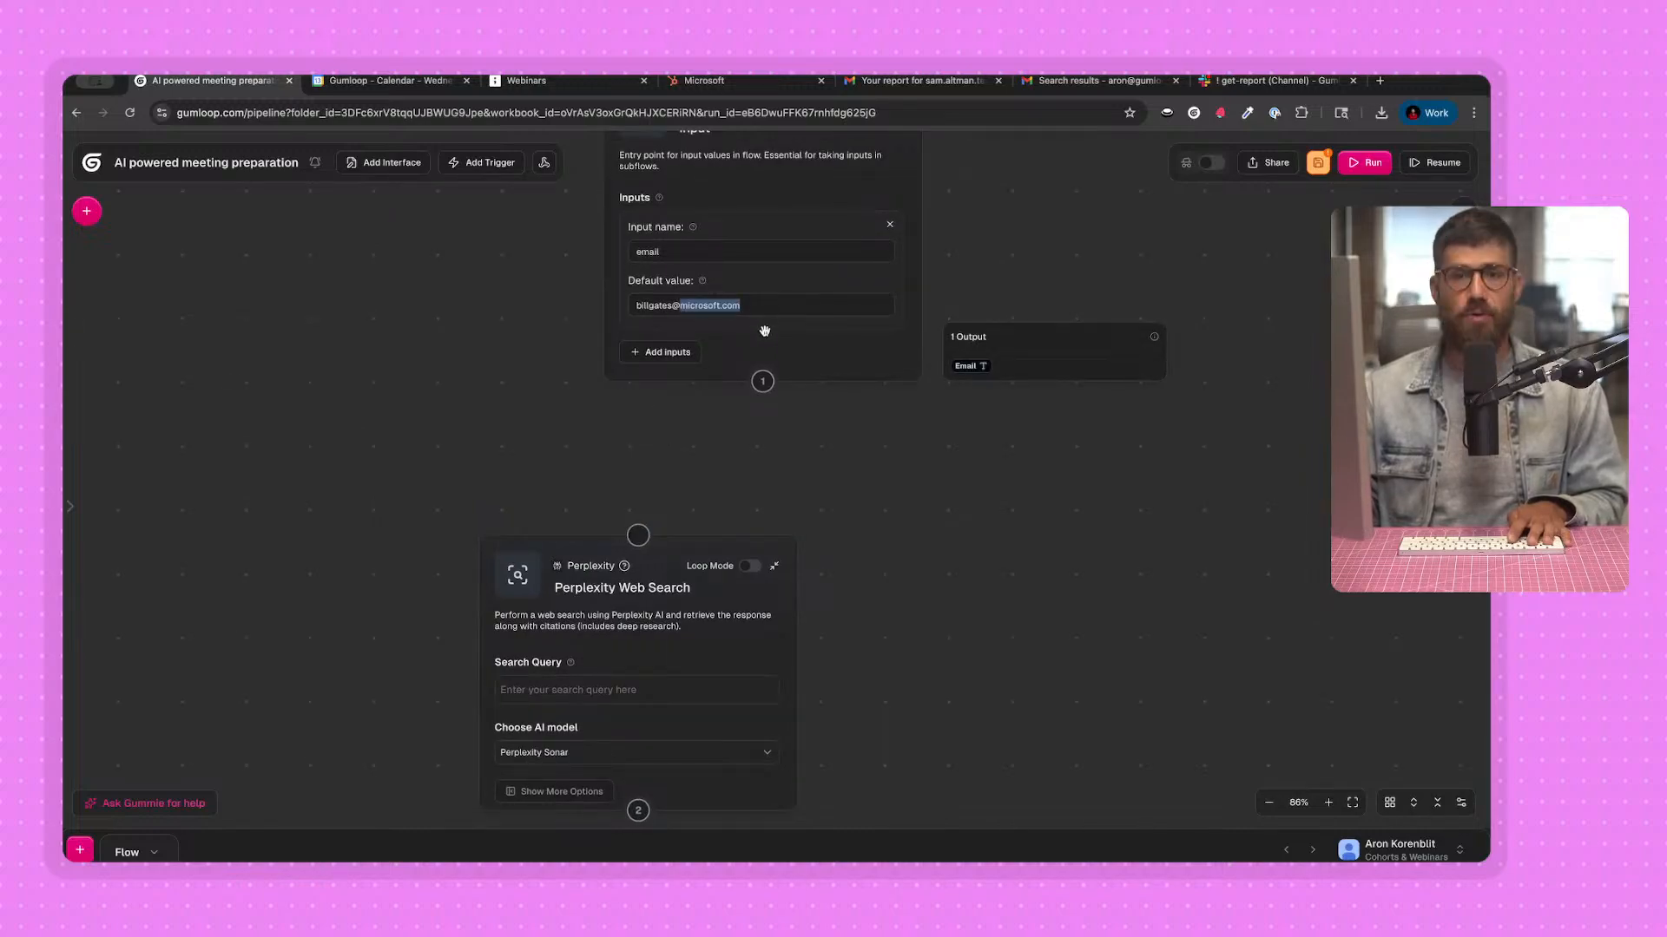
Enter "Give me recent news about the company in this email:" as the Perplexity Web Search node's search query.
{"action": "left_click", "coordinate": [530, 688]}
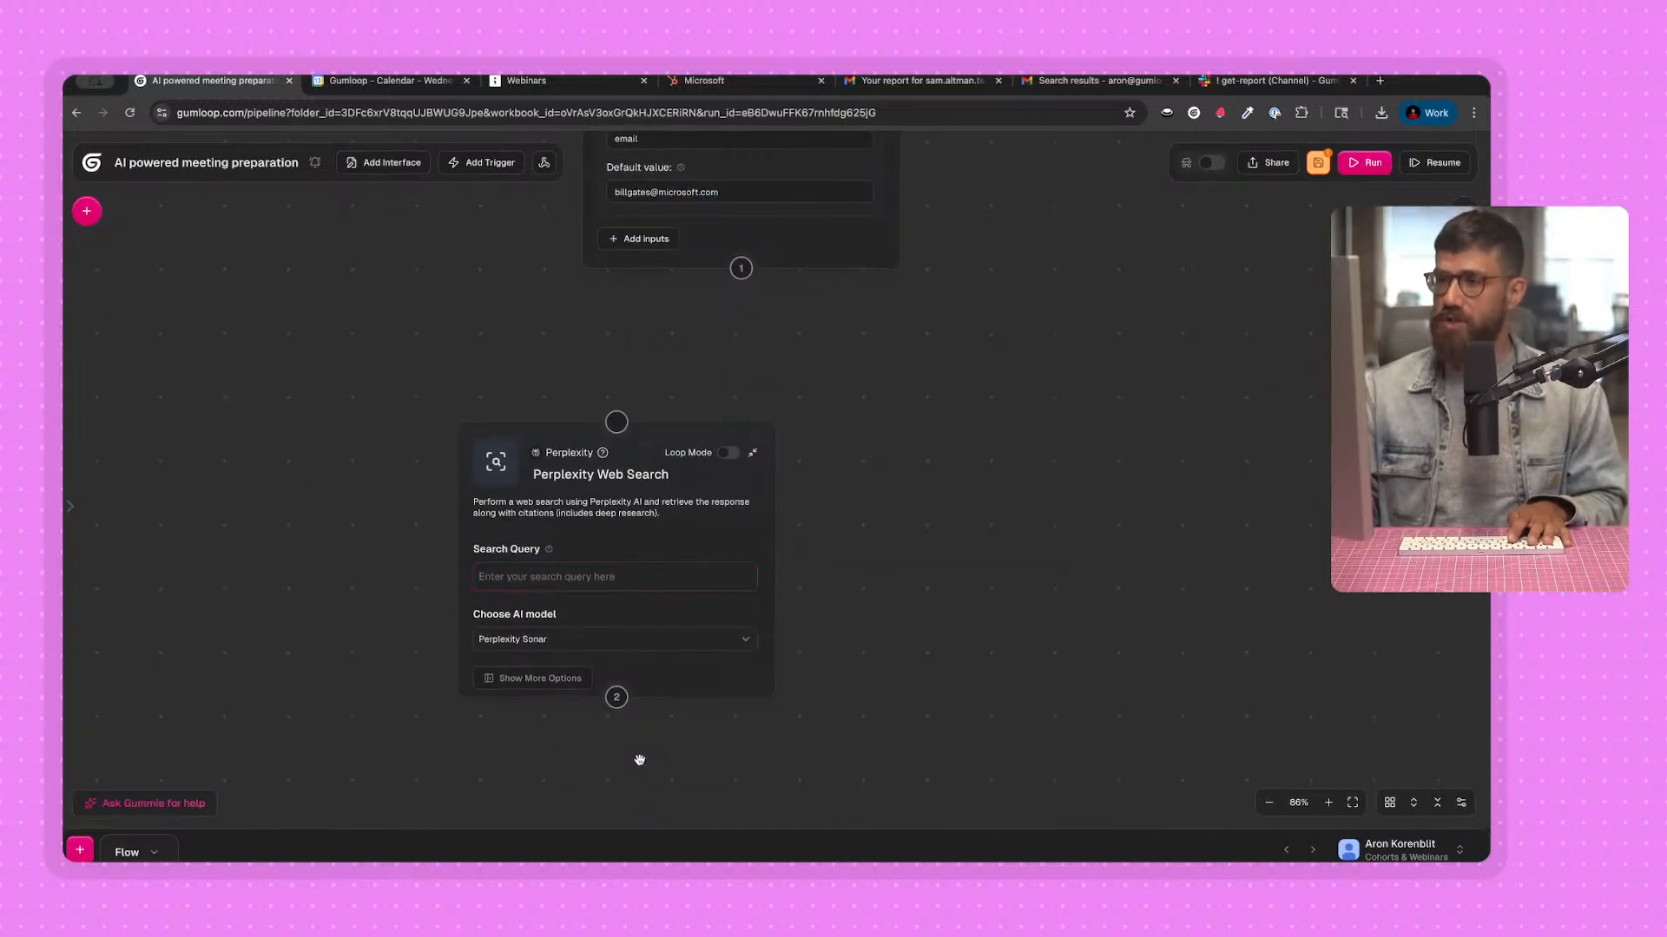
{"action": "scroll", "coordinate": [508, 576], "scroll_direction": "up", "scroll_amount": 3}
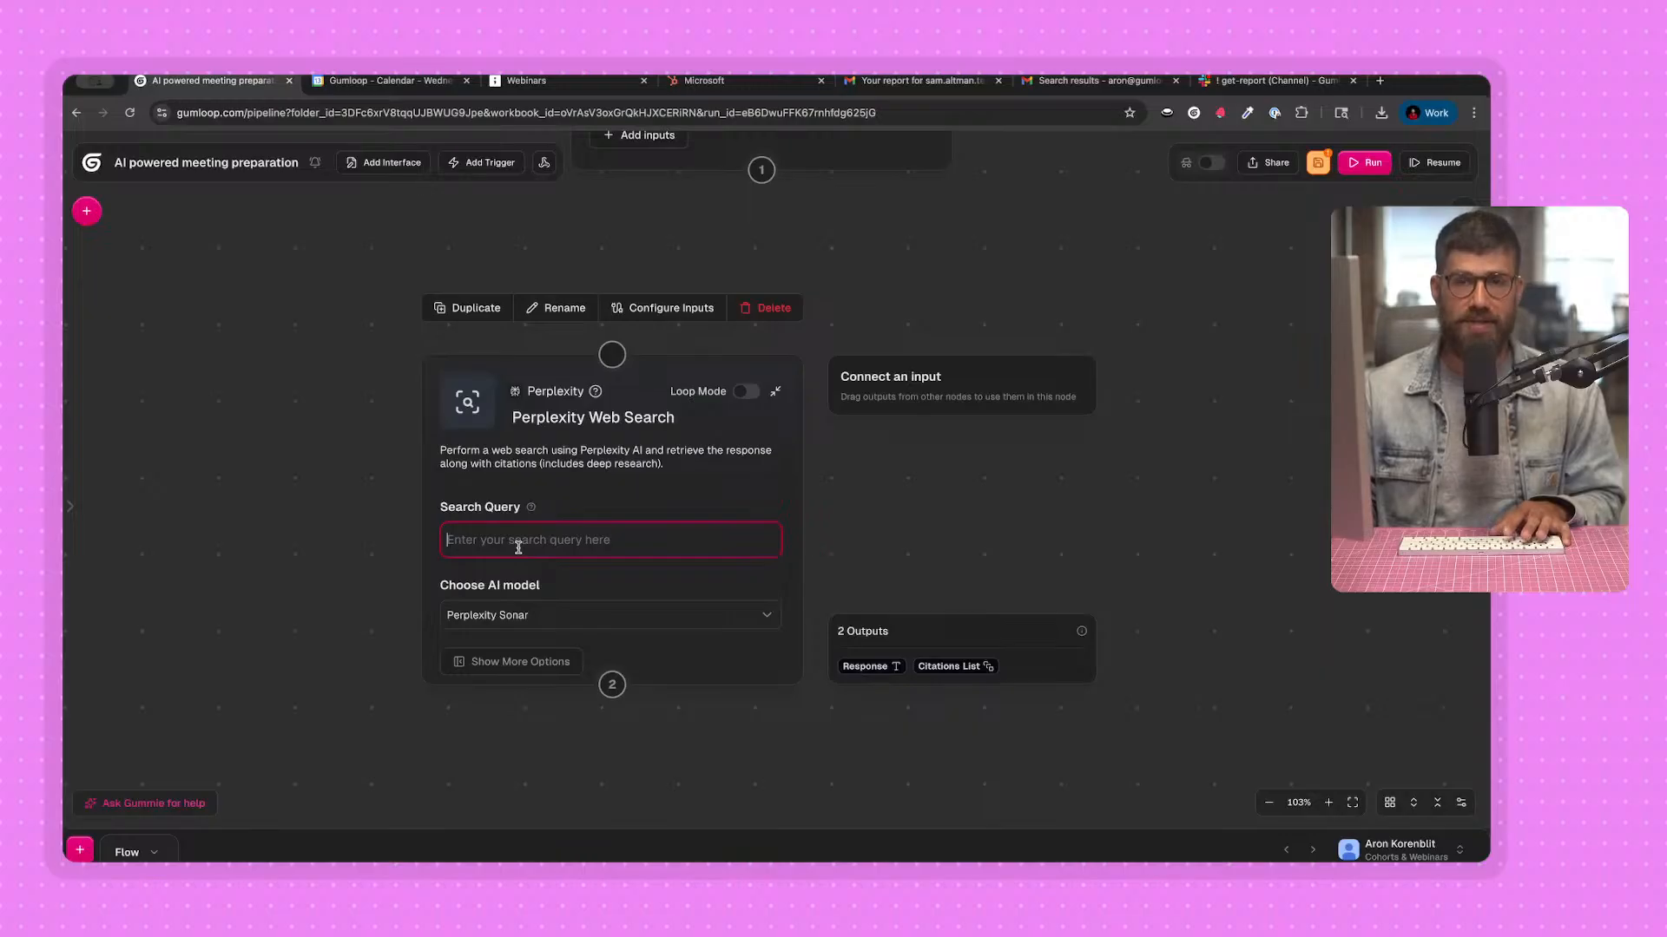
{"action": "type", "text": "Give me rece"}
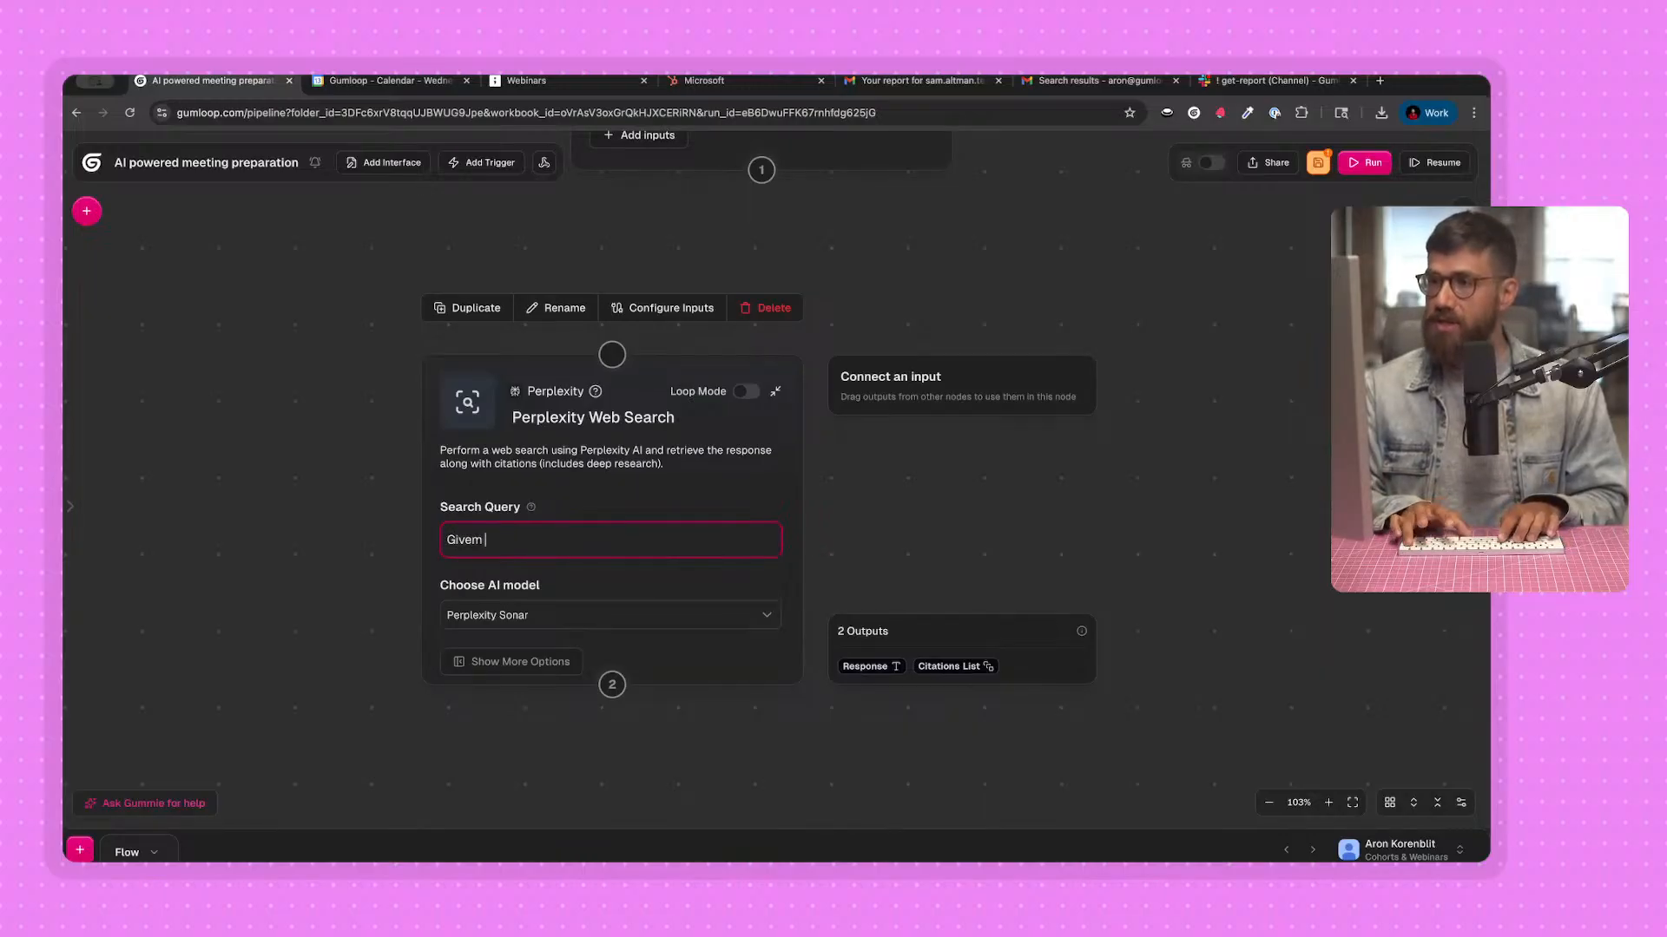
{"action": "type", "text": "nt news abou"}
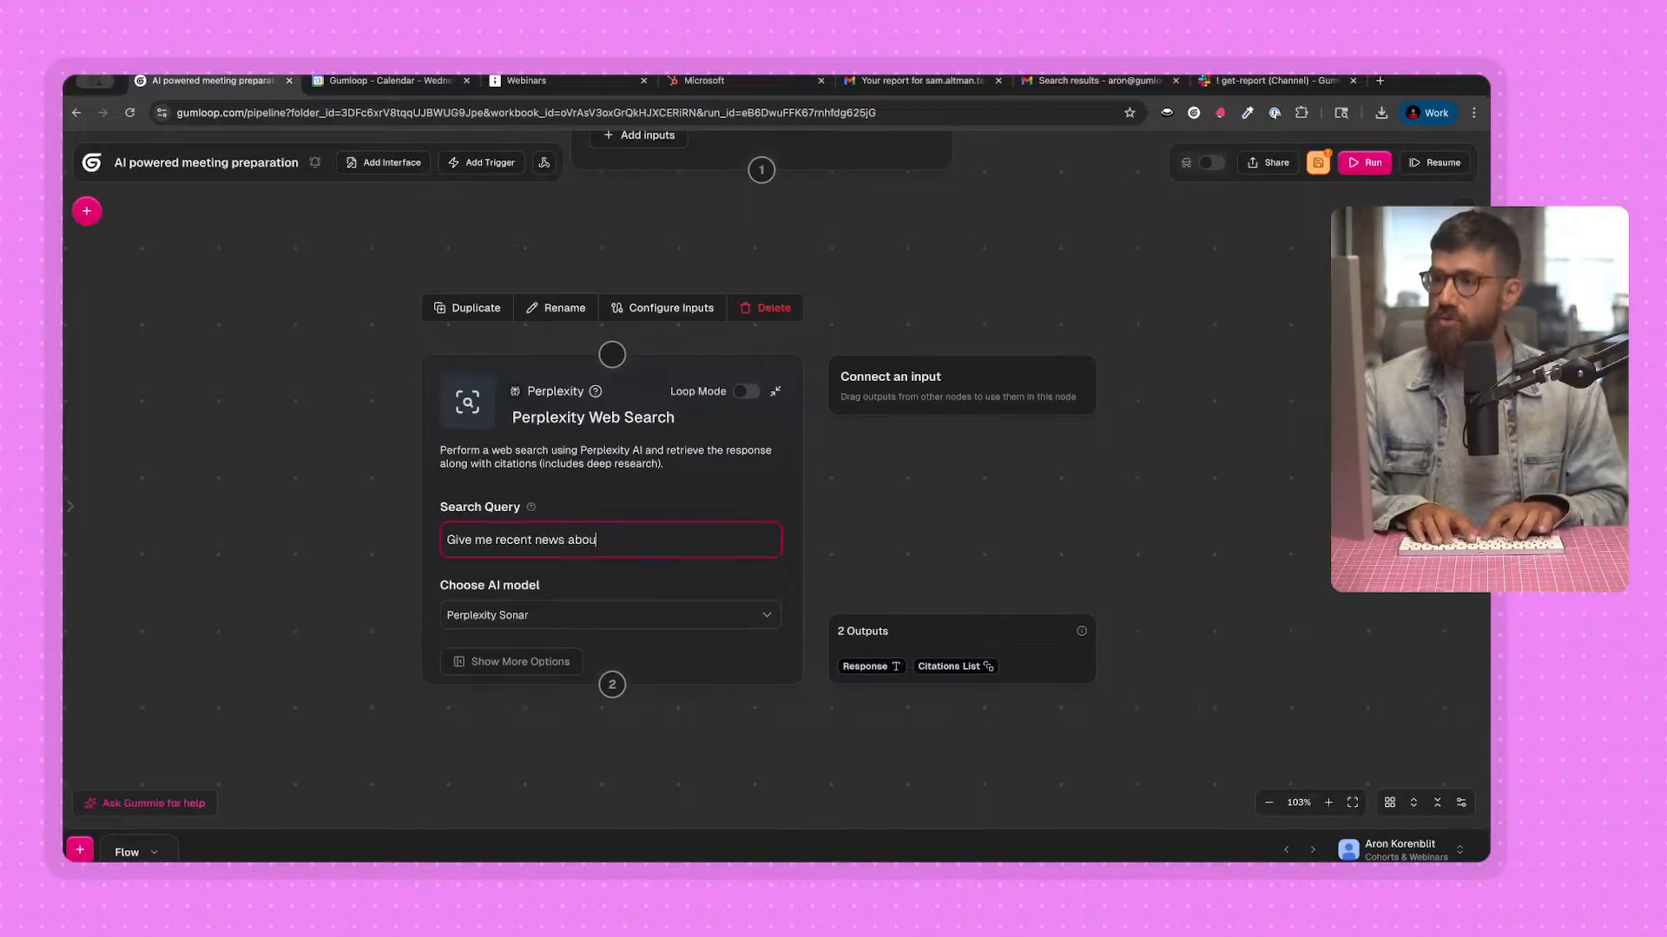
{"action": "type", "text": "t the company in this"}
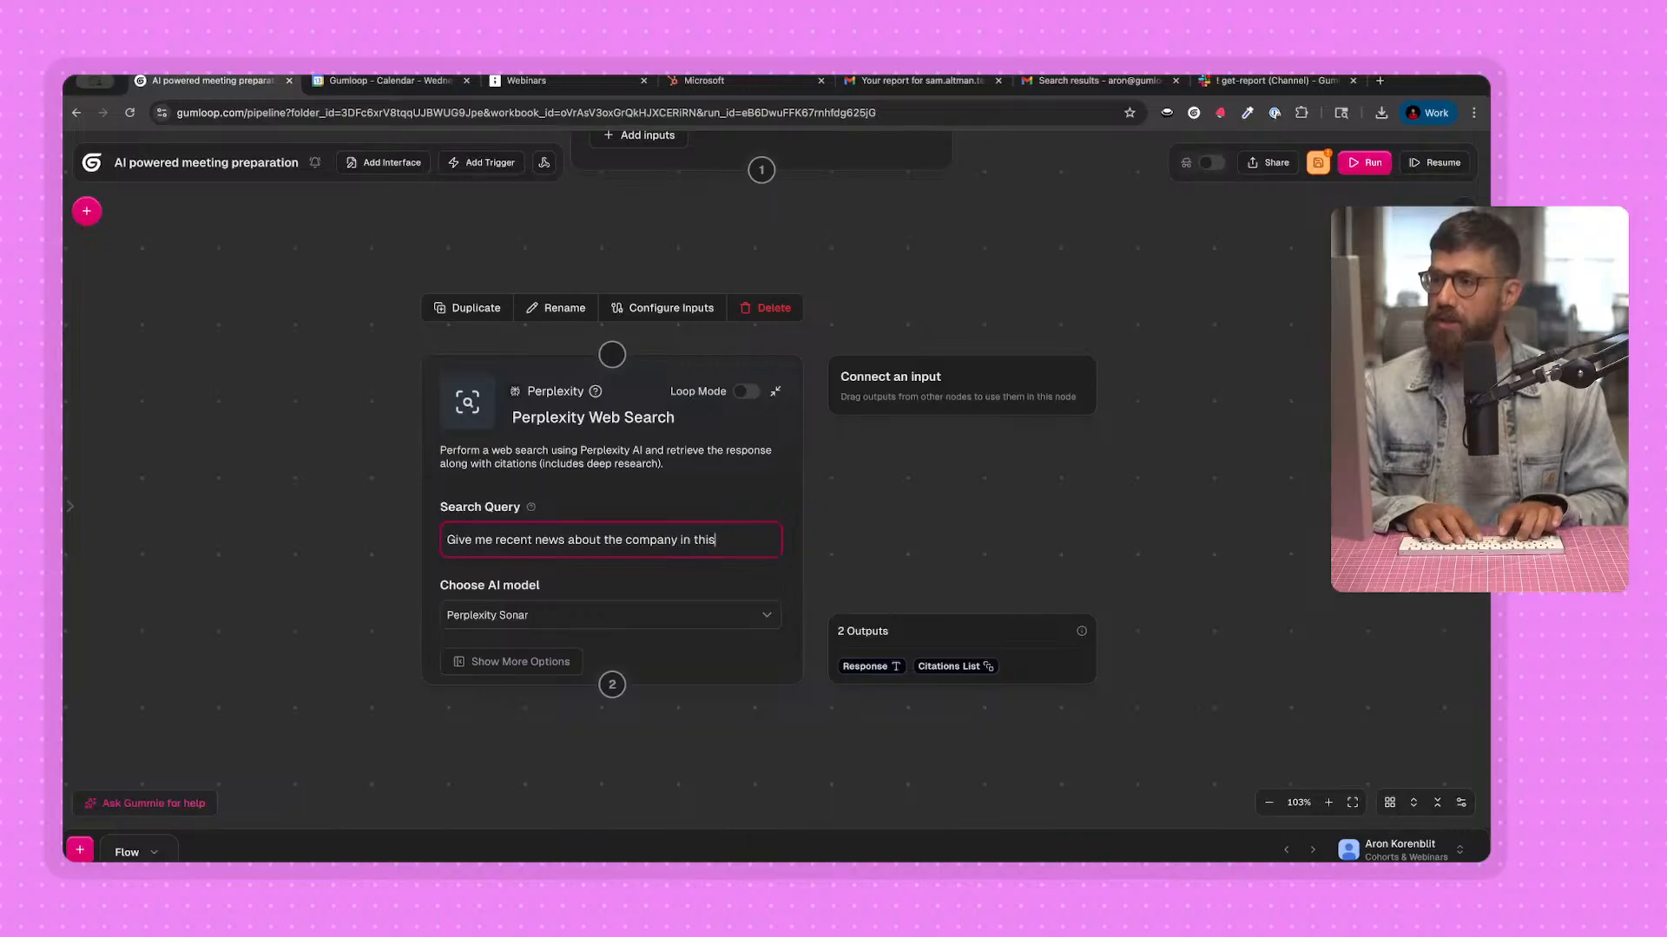
{"action": "type", "text": " email domi"}
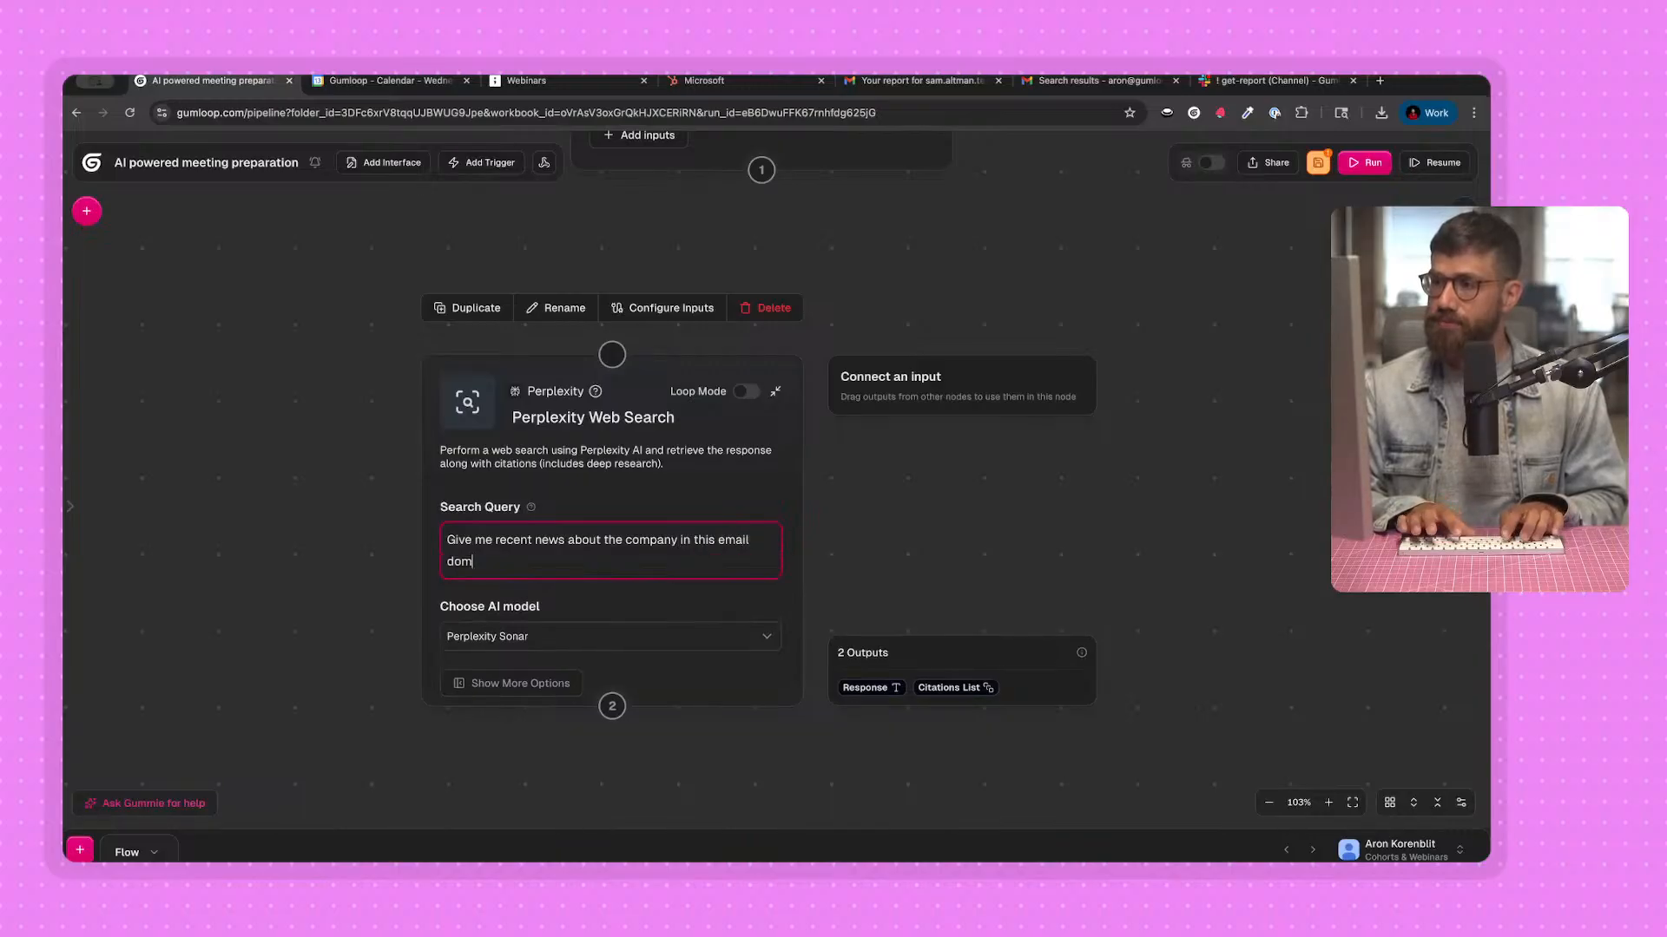
{"action": "key", "text": "BackSpace"}
{"action": "key", "text": "BackSpace"}
{"action": "key", "text": "BackSpace"}
{"action": "key", "text": "BackSpace"}
{"action": "type", "text": ":"}
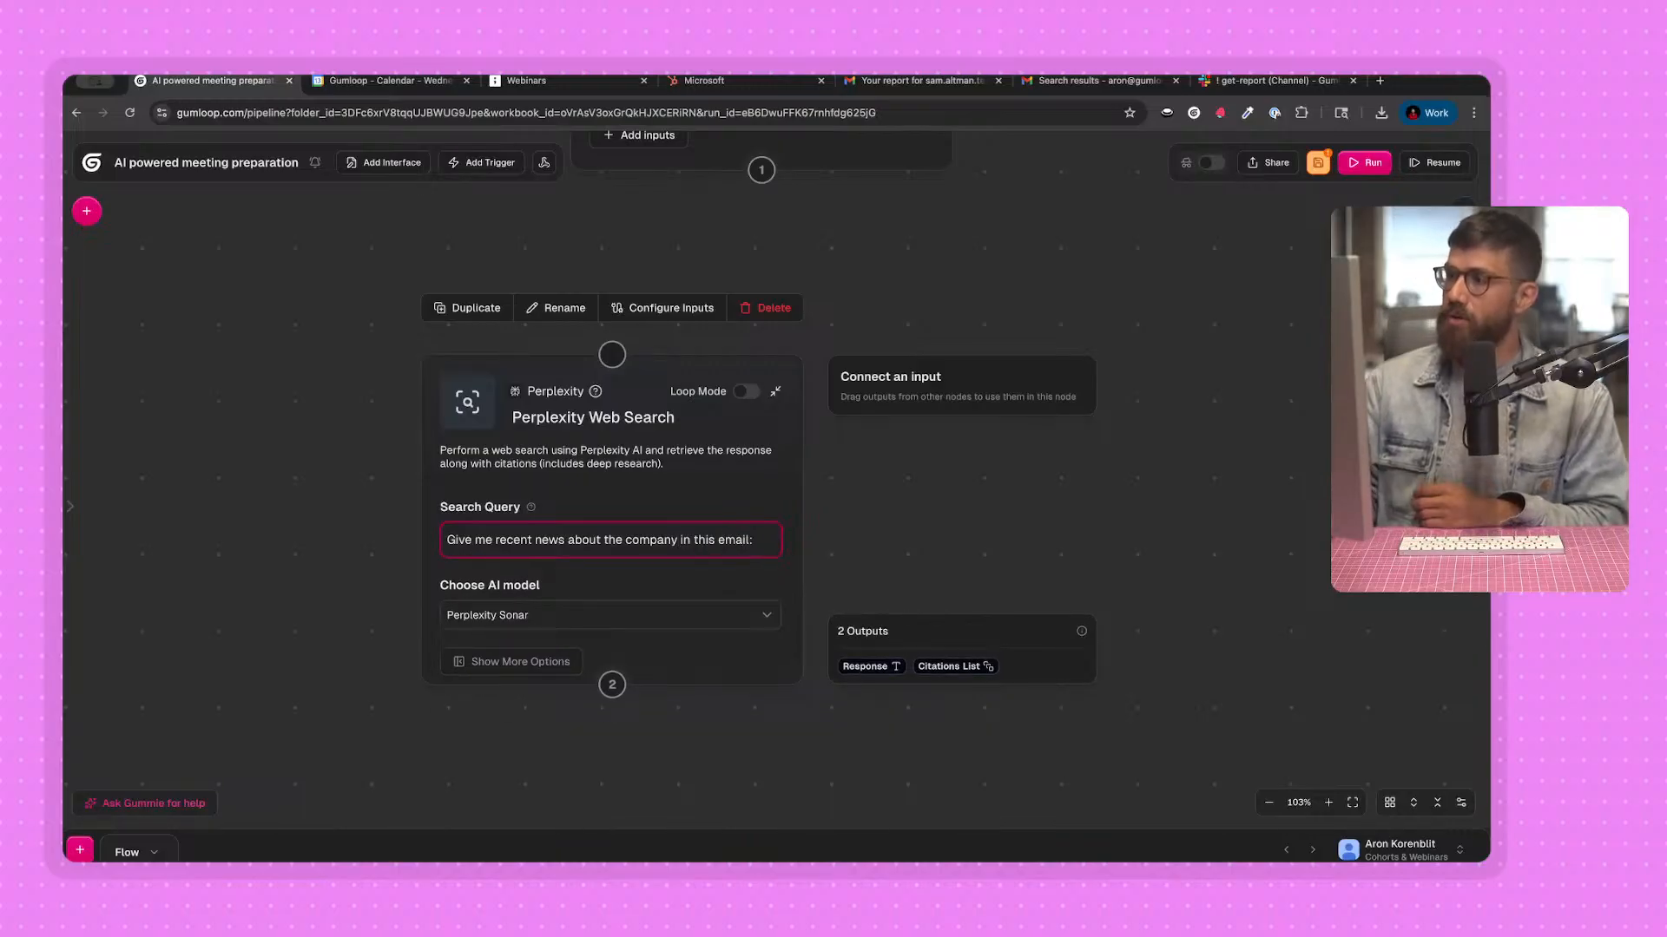
{"action": "left_click", "coordinate": [617, 280]}
{"action": "left_click_drag", "start_coordinate": [876, 235], "coordinate": [857, 340]}
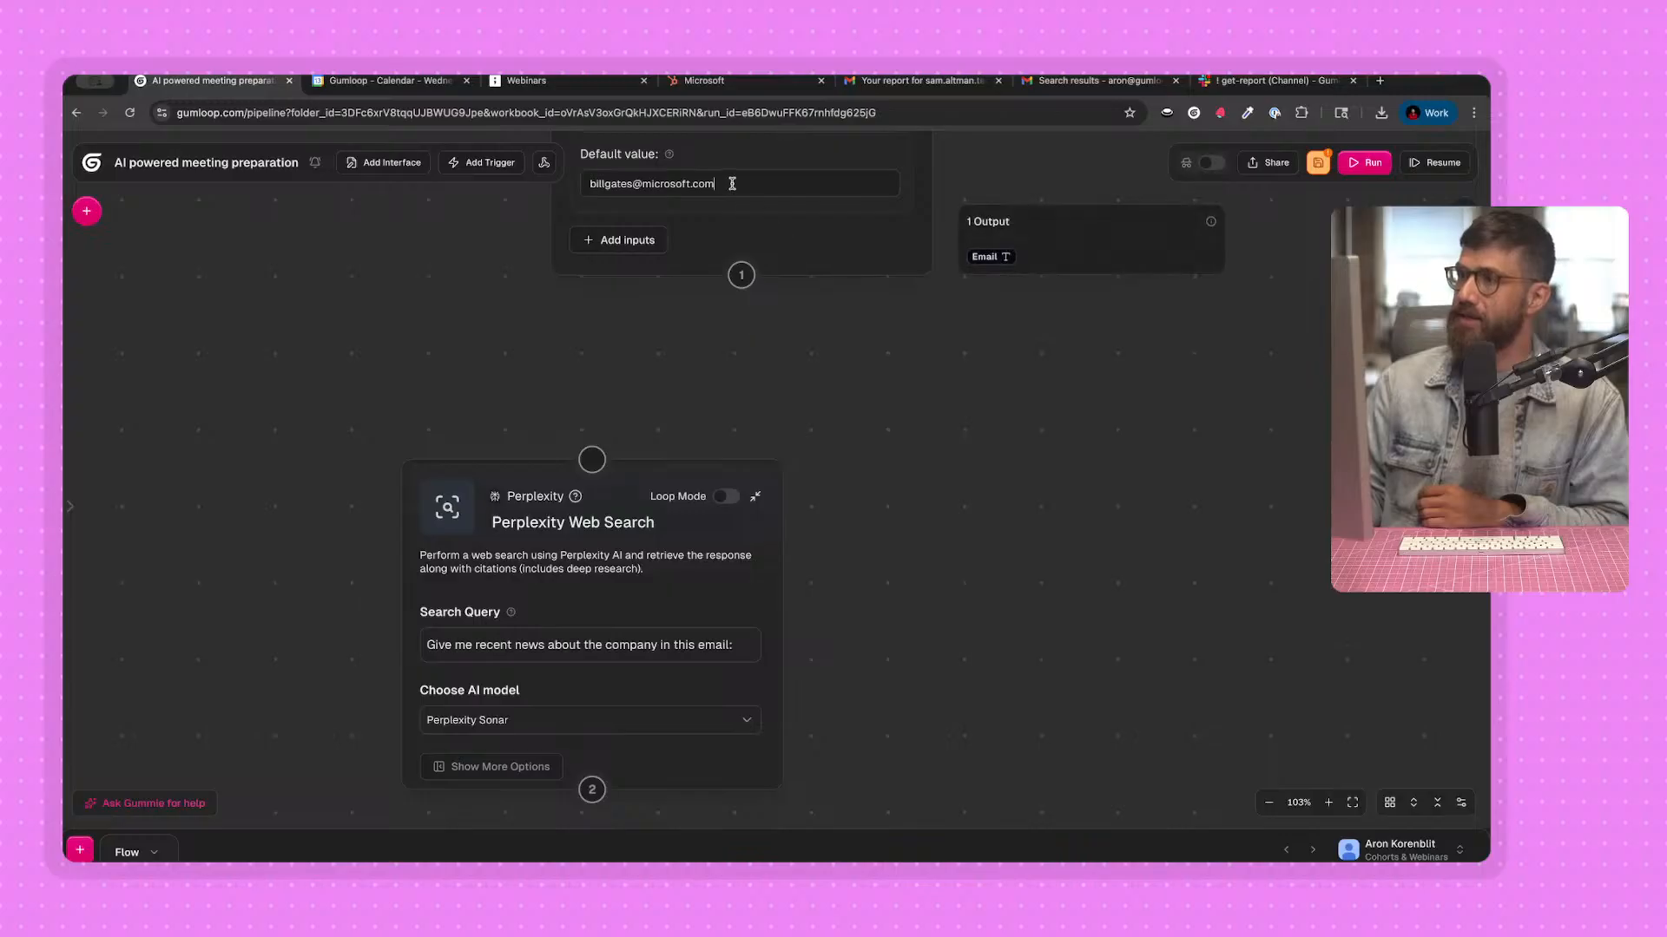
{"action": "left_click_drag", "start_coordinate": [732, 183], "coordinate": [593, 180]}
{"action": "left_click", "coordinate": [589, 448]}
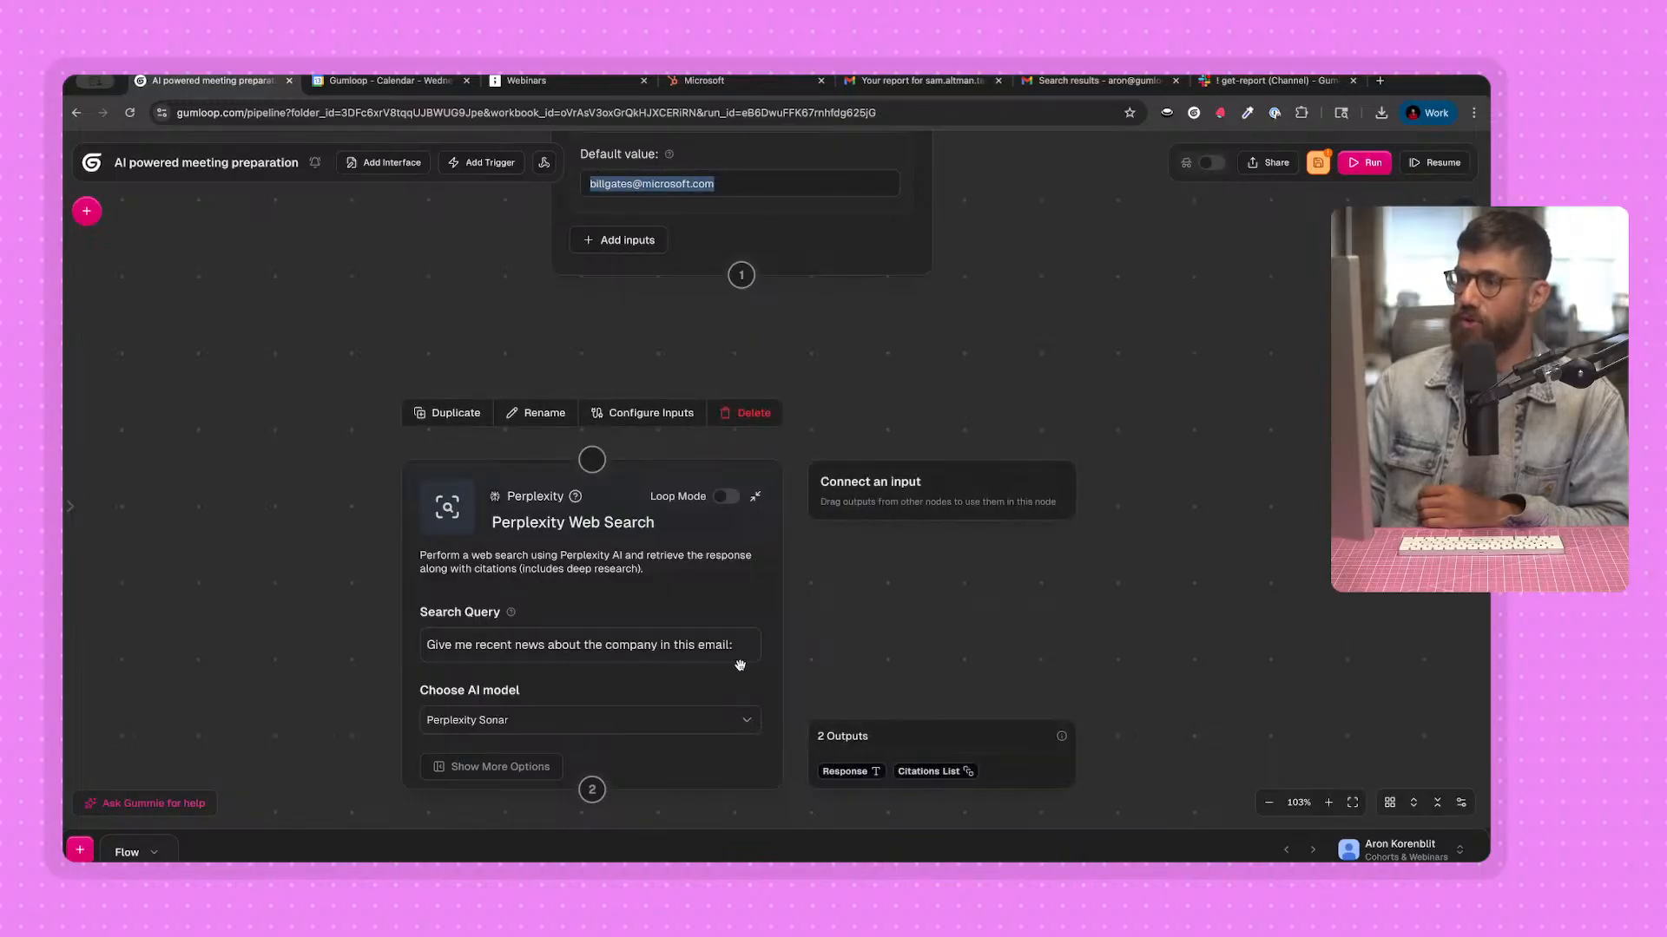
{"action": "left_click", "coordinate": [758, 644]}
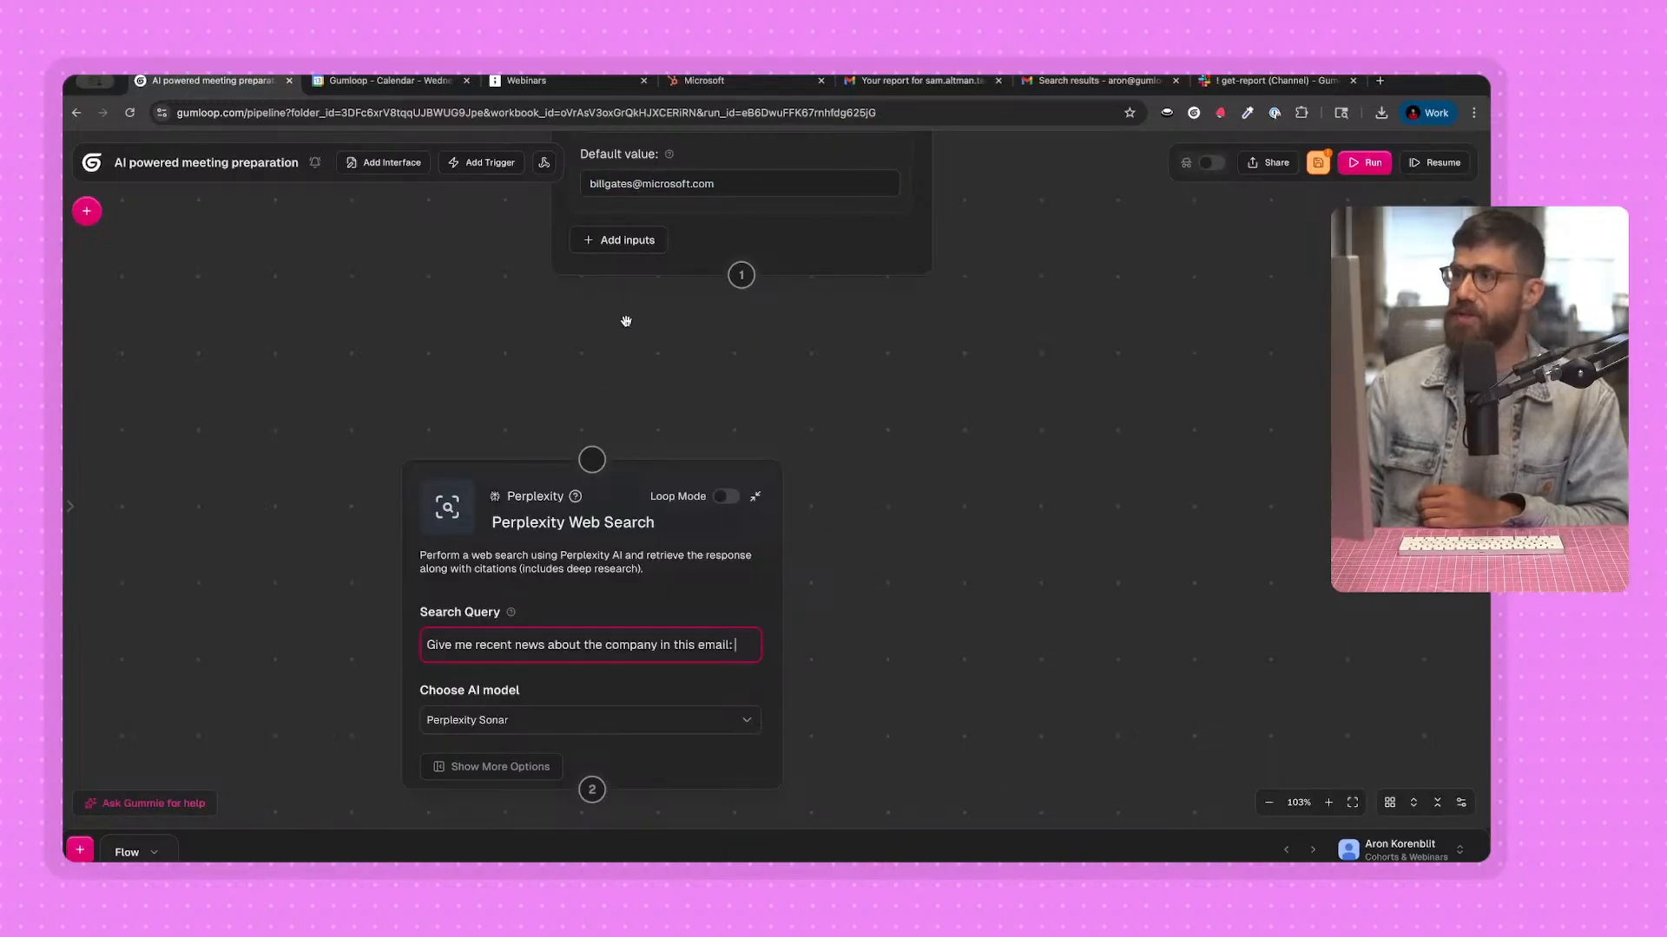
{"action": "left_click_drag", "start_coordinate": [625, 320], "coordinate": [622, 387]}
{"action": "left_click_drag", "start_coordinate": [574, 249], "coordinate": [717, 247]}
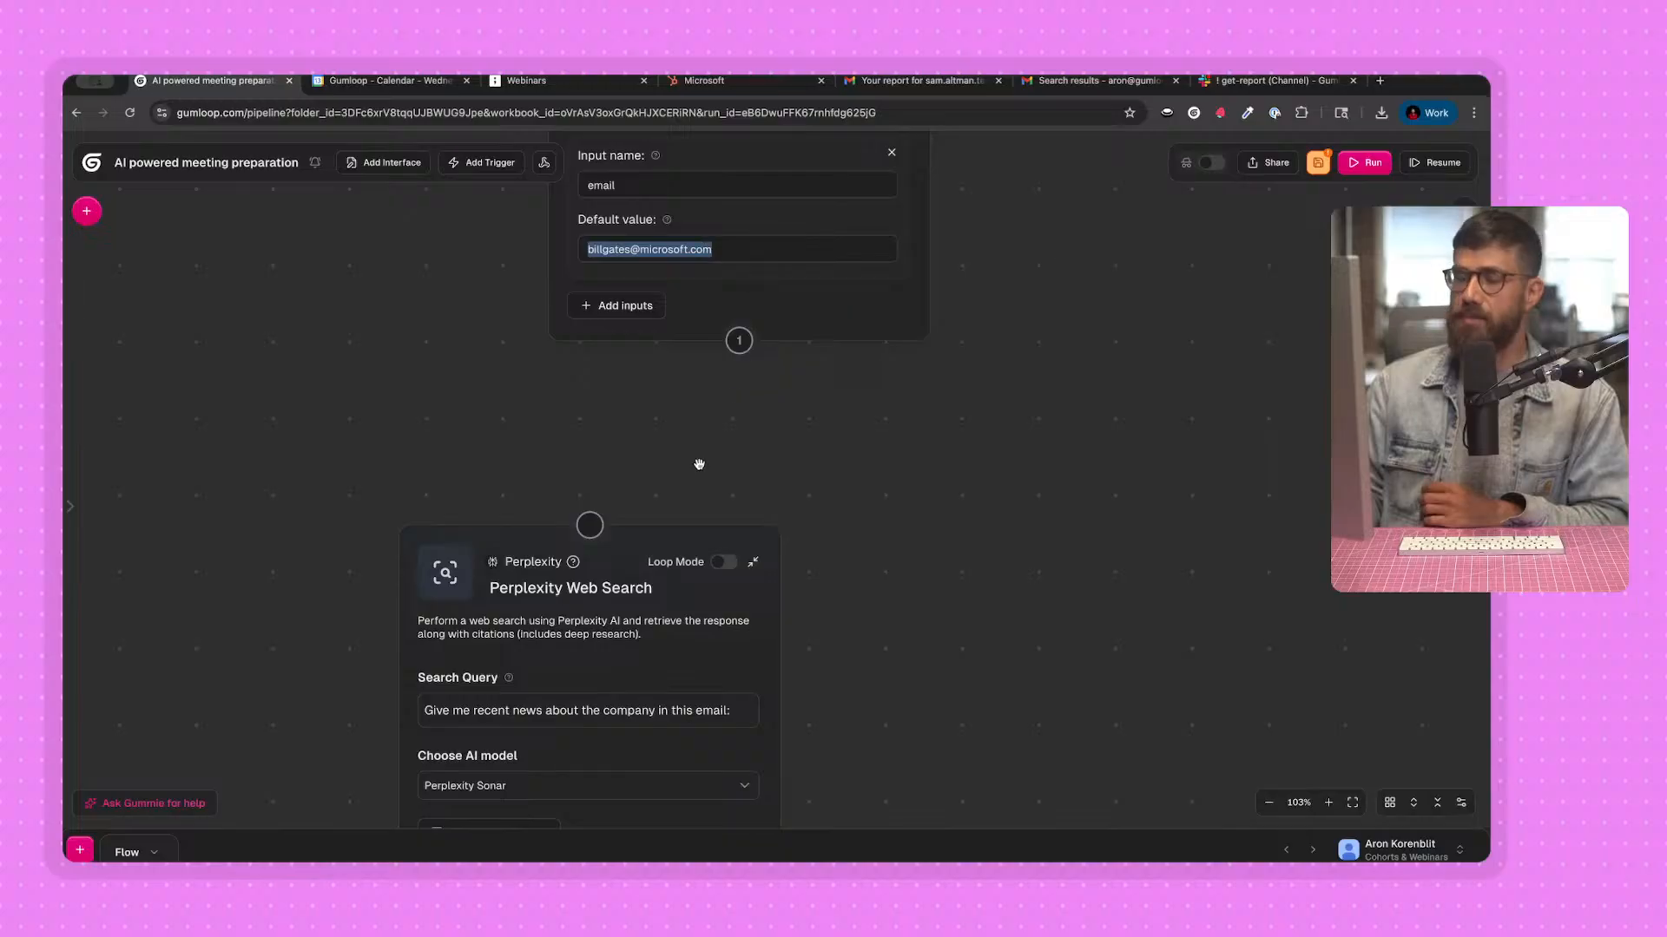
Connect the Input node's output to the input of the Perplexity Web Search node.
{"action": "mouse_move", "coordinate": [740, 339]}
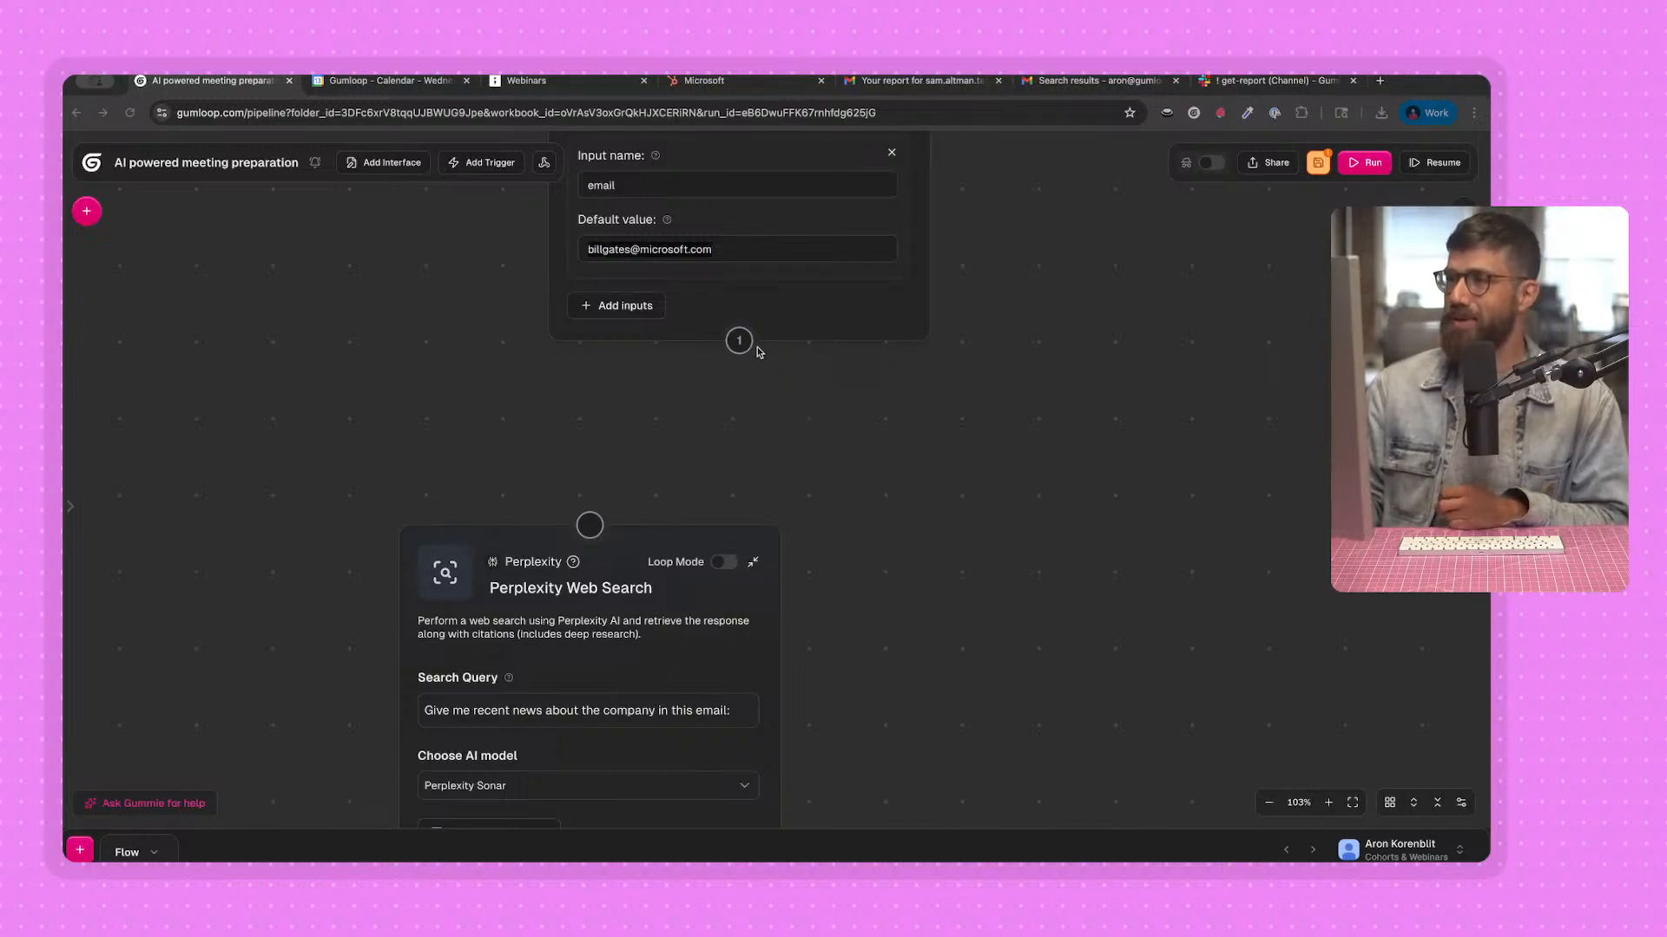
{"action": "left_click", "coordinate": [737, 371]}
{"action": "left_click_drag", "start_coordinate": [739, 340], "coordinate": [573, 562]}
Insert the Input node's Email variable at the end of the Perplexity search query.
{"action": "left_click_drag", "start_coordinate": [399, 385], "coordinate": [342, 177]}
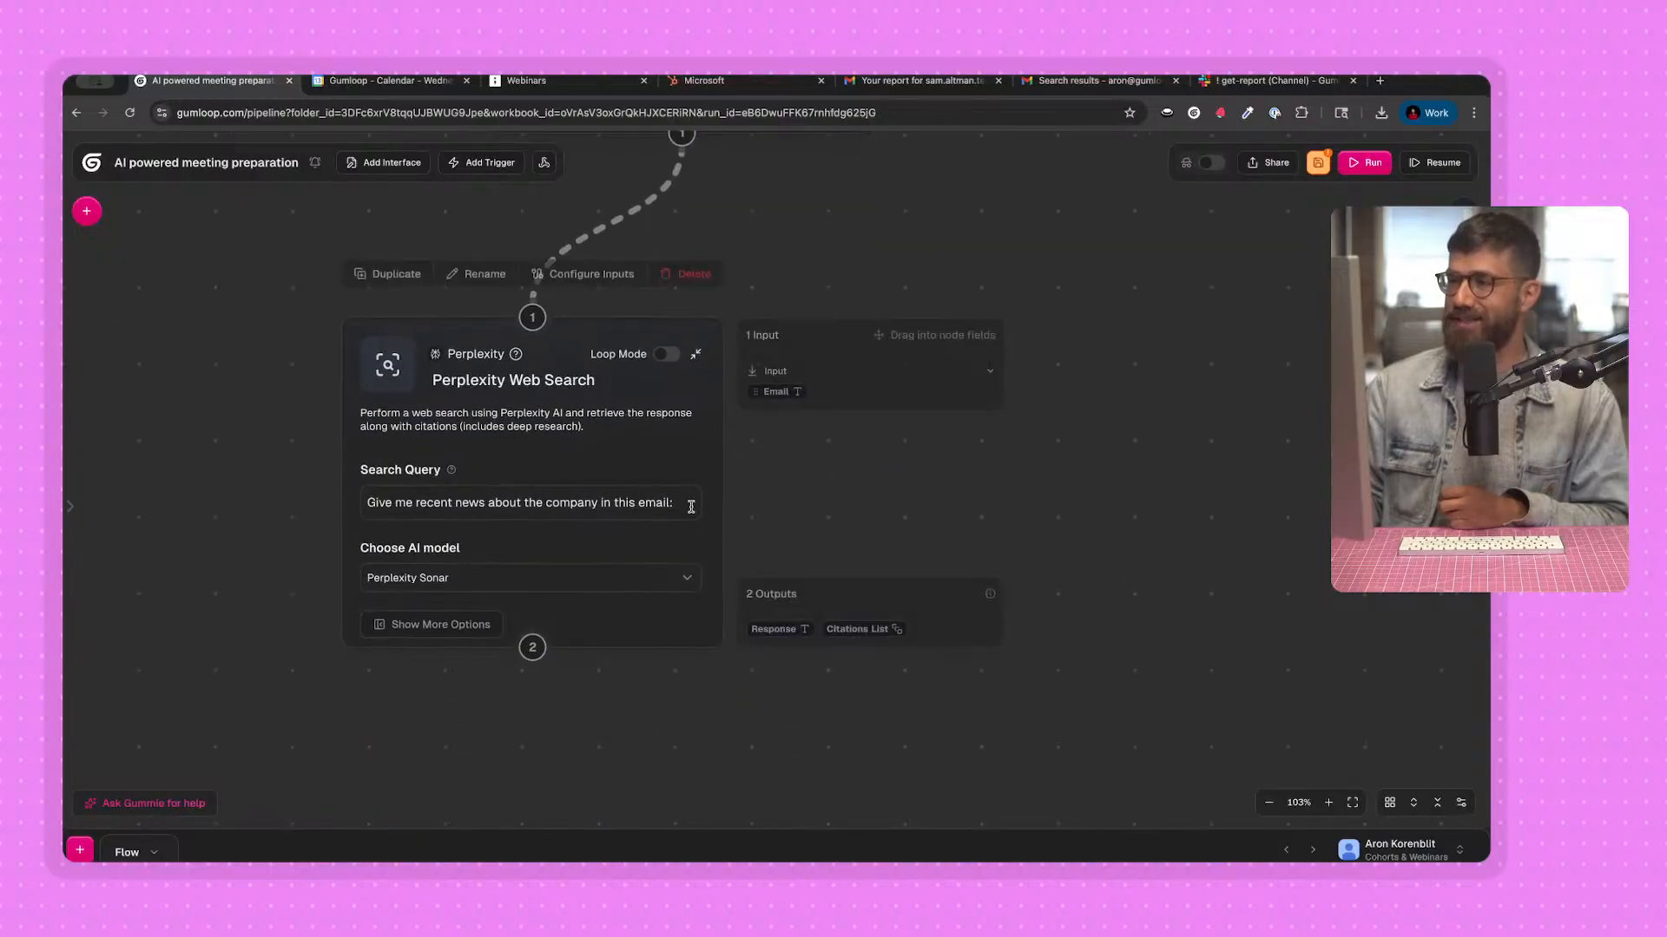
{"action": "left_click", "coordinate": [688, 506]}
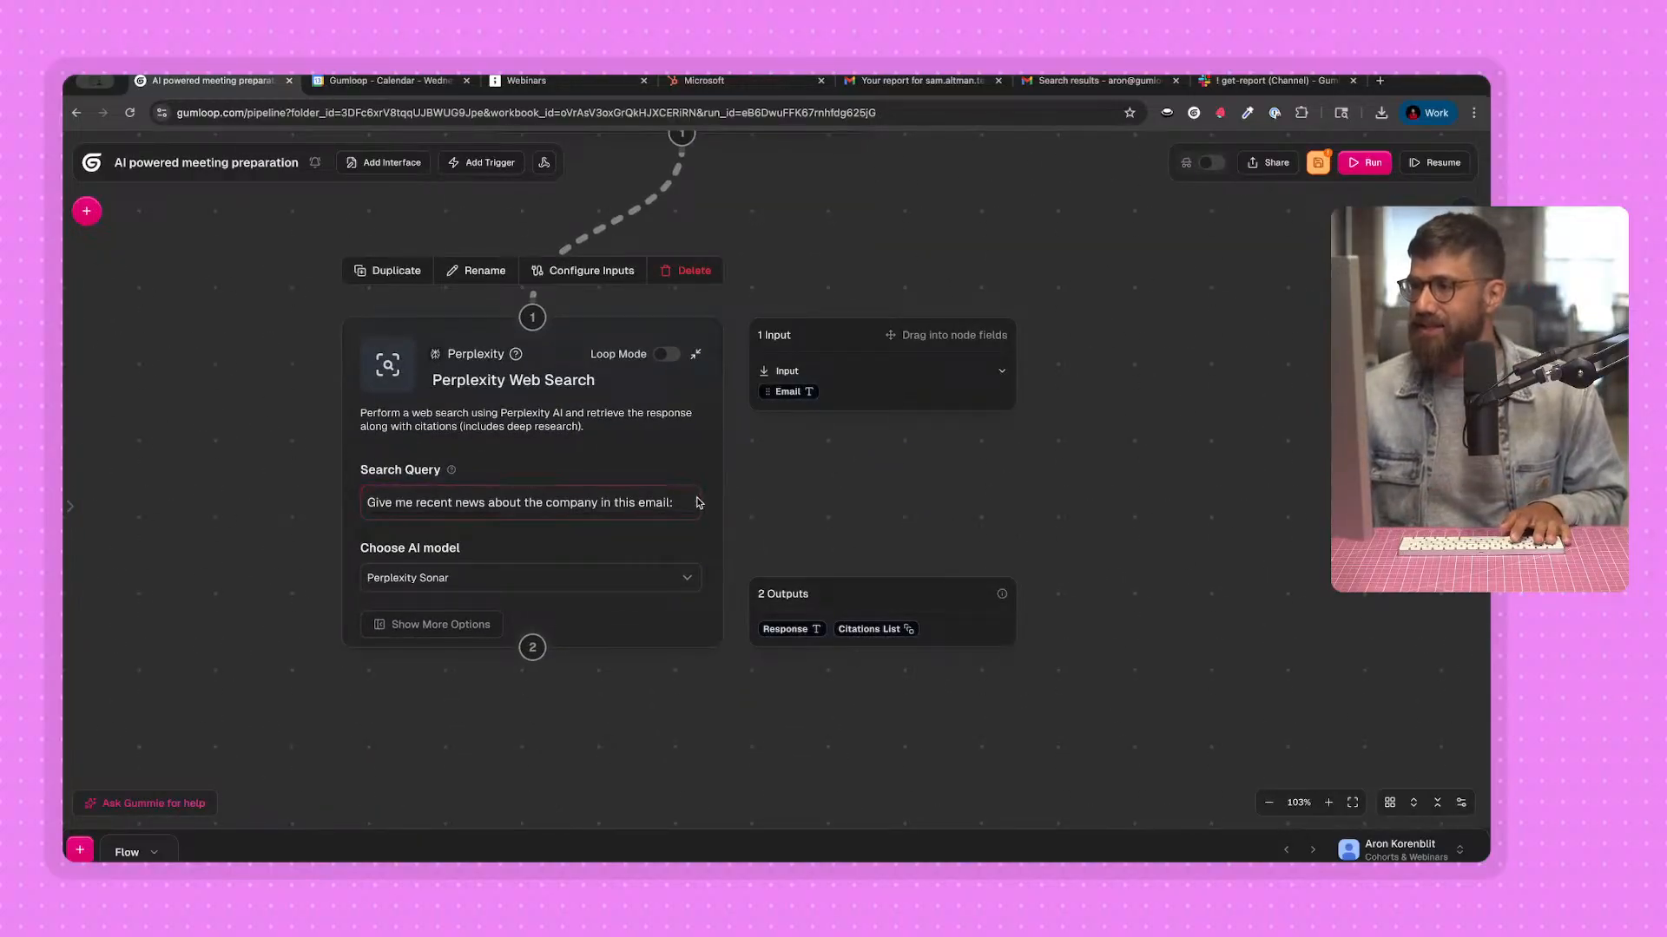
{"action": "left_click_drag", "start_coordinate": [692, 508], "coordinate": [692, 508]}
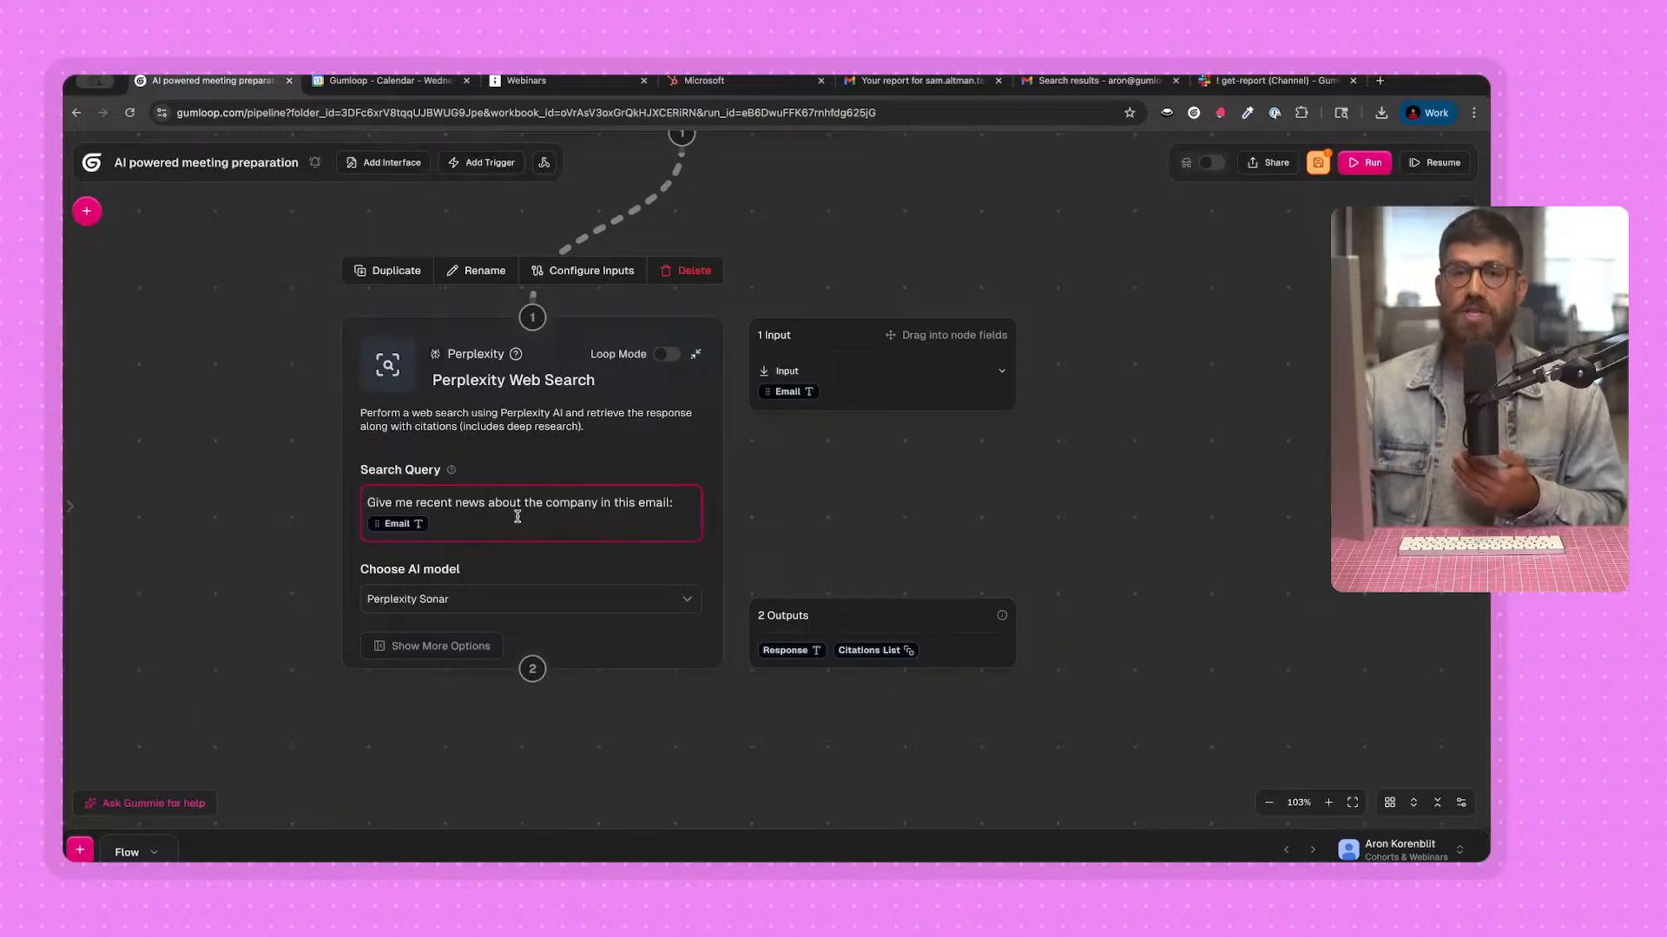
Run the flow, read the Response output of the Perplexity Web Search node, and close its inputs and outputs view.
{"action": "left_click", "coordinate": [891, 505]}
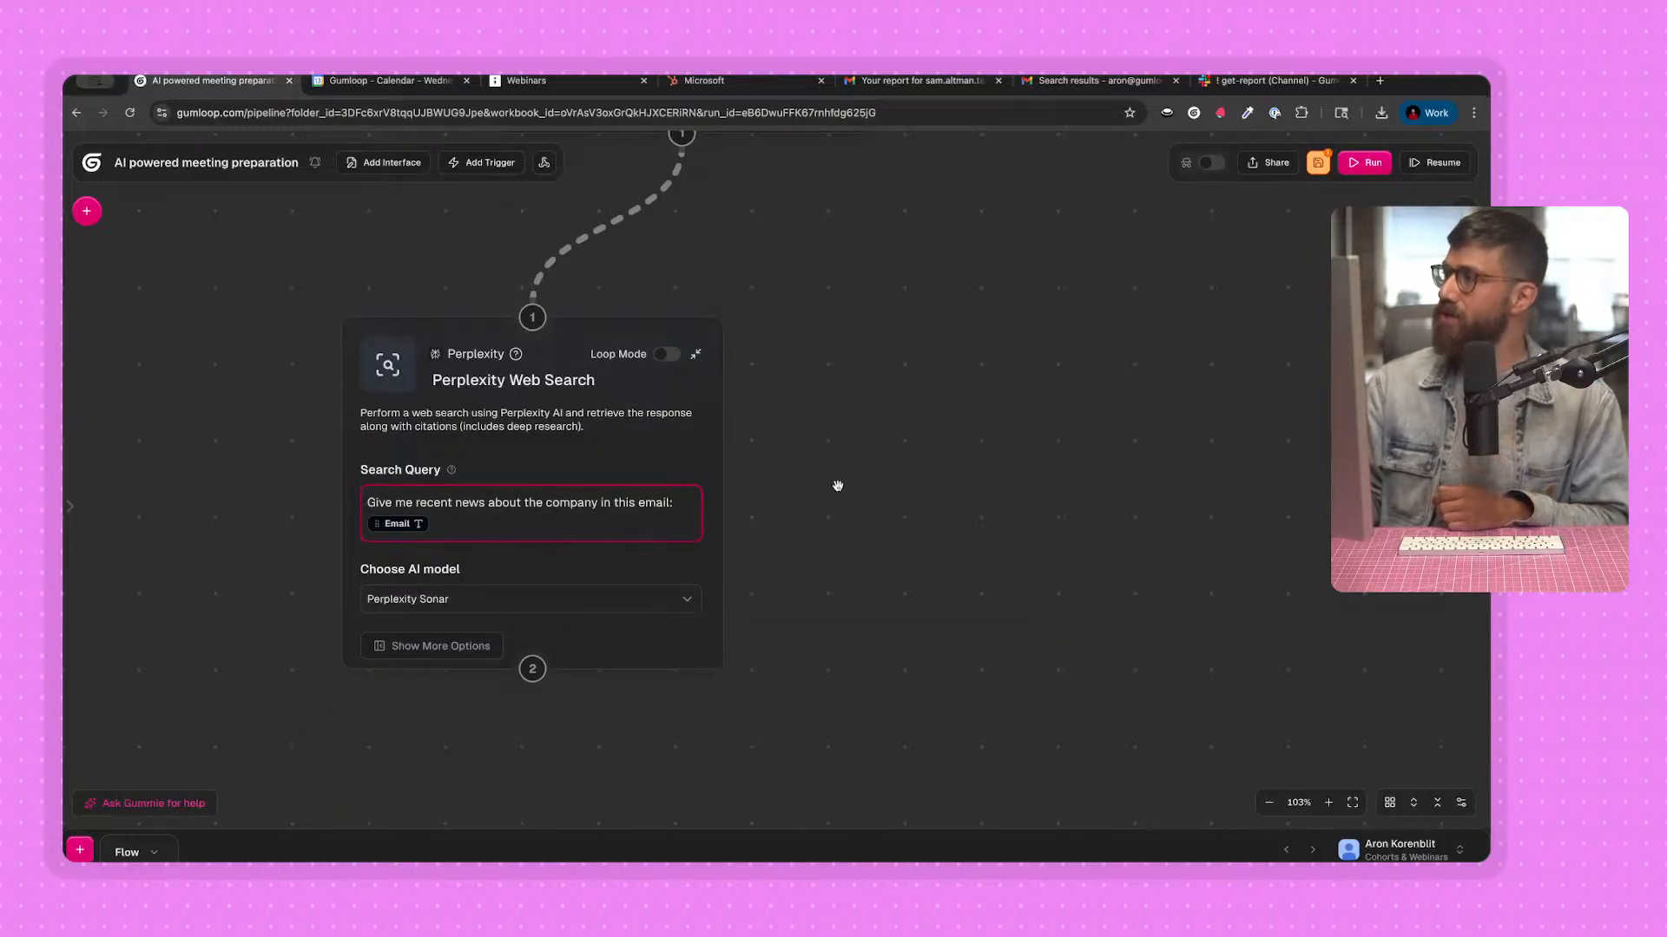
{"action": "scroll", "coordinate": [330, 368], "scroll_direction": "down", "scroll_amount": 5}
{"action": "left_click", "coordinate": [346, 608]}
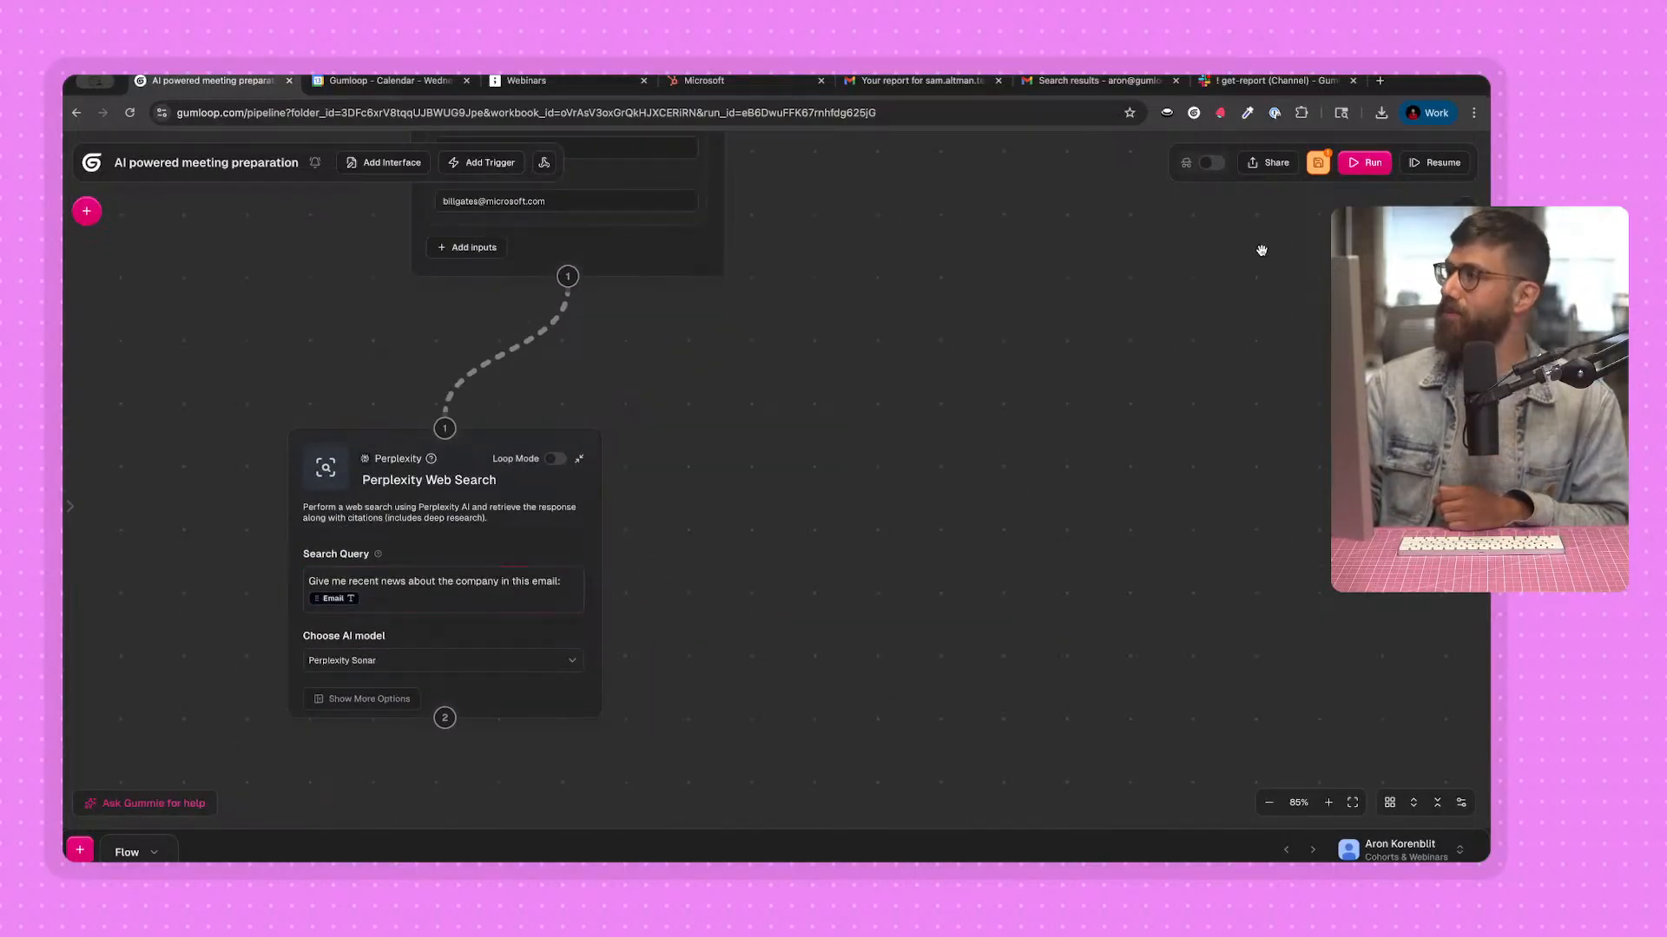
{"action": "left_click", "coordinate": [1365, 162]}
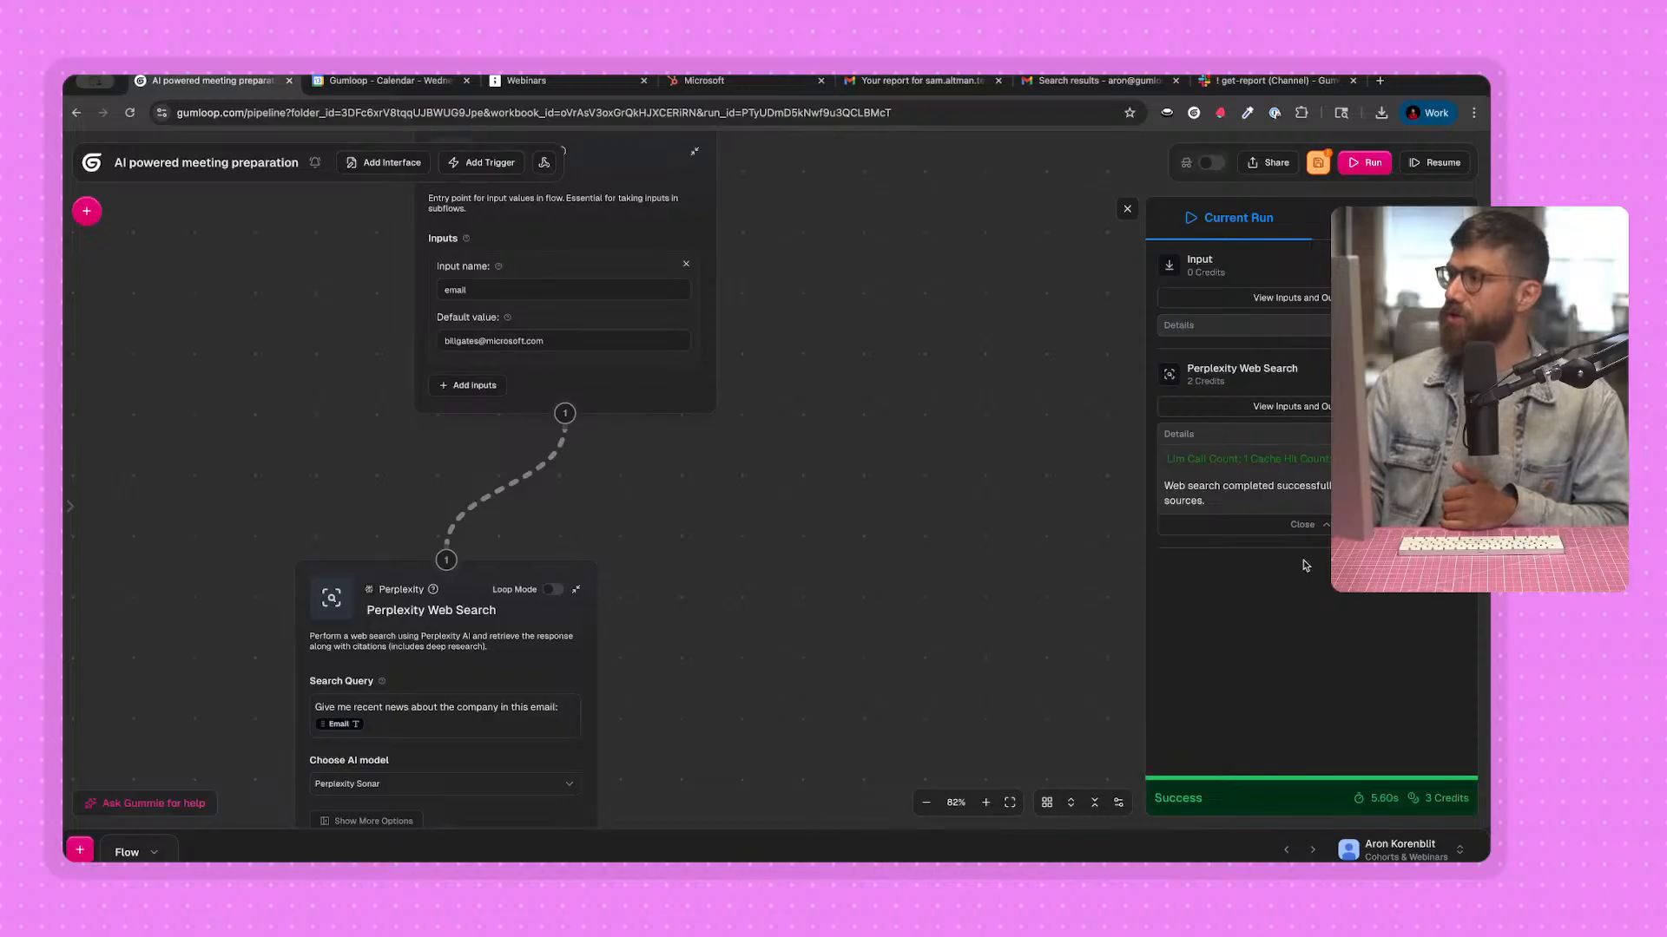
{"action": "left_click", "coordinate": [1324, 407]}
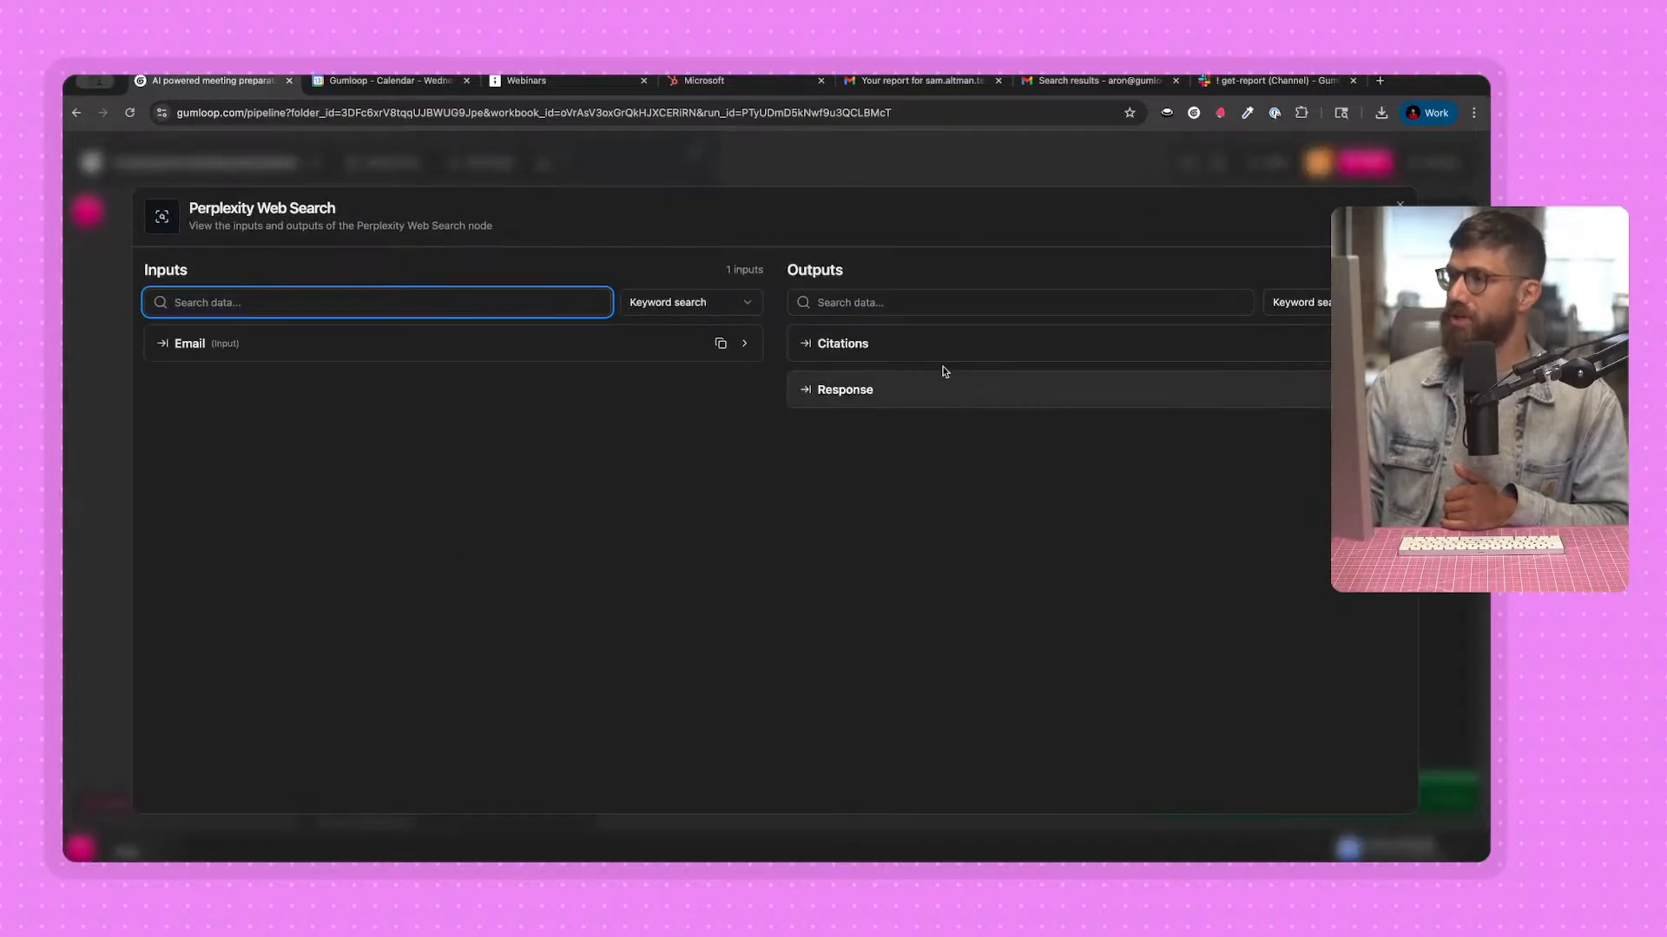
{"action": "left_click", "coordinate": [882, 392]}
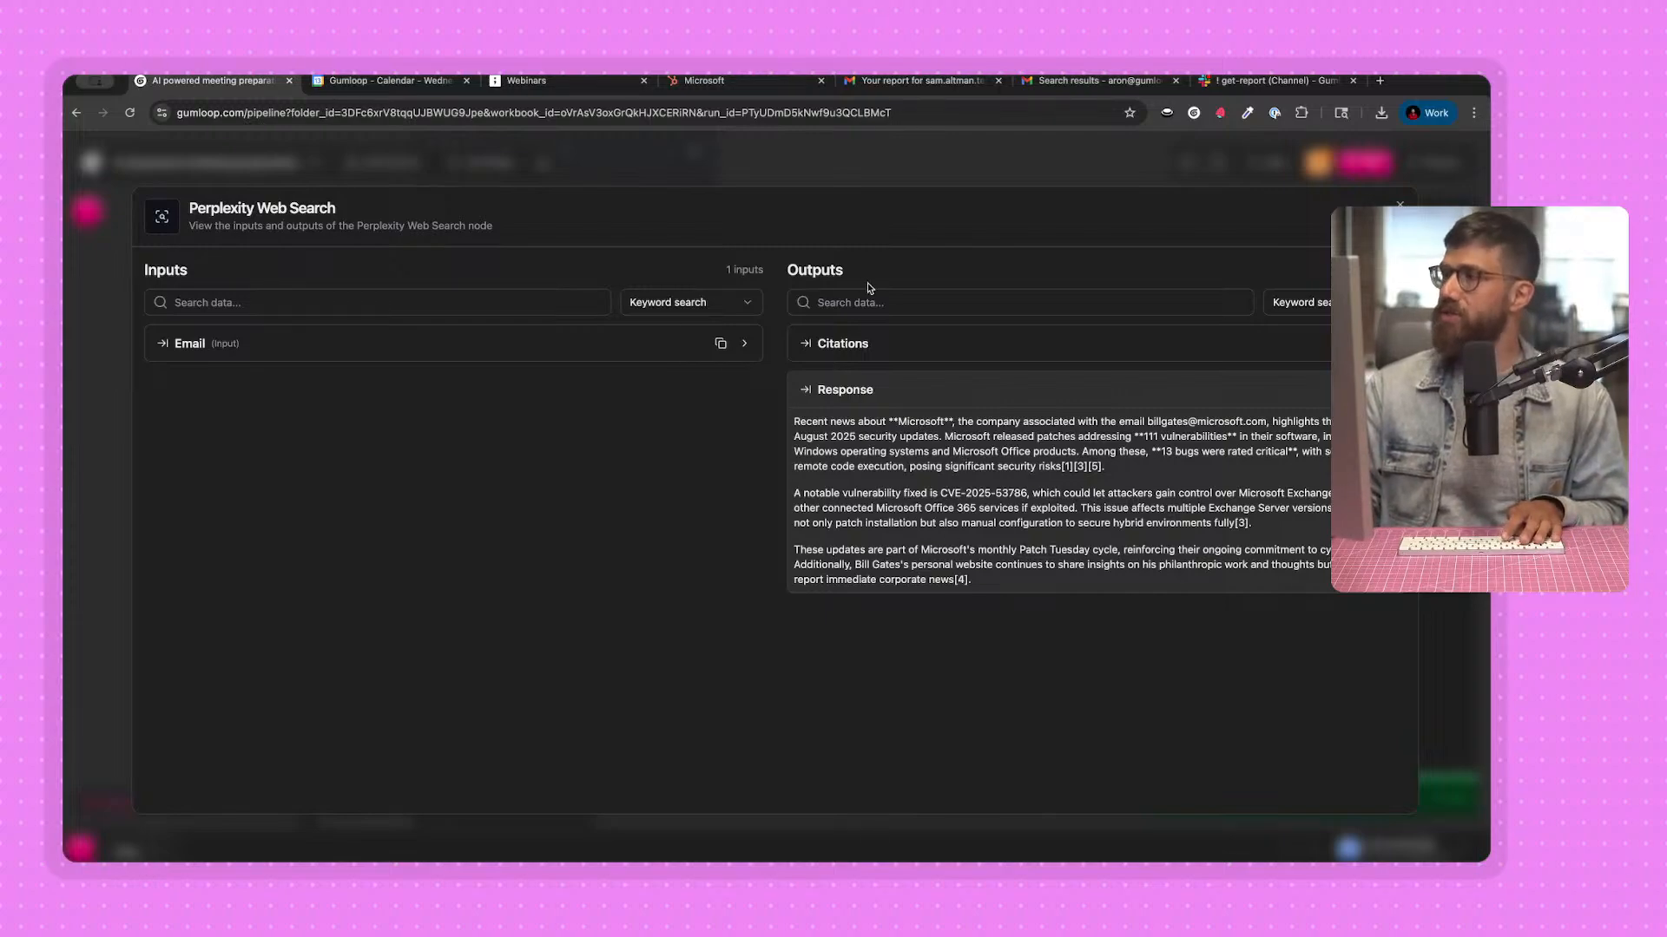
{"action": "left_click", "coordinate": [876, 172]}
Switch to the tldraw diagram, select the Description box under Company information, and return to the Gumloop flow.
{"action": "left_click_drag", "start_coordinate": [684, 612], "coordinate": [681, 585]}
{"action": "scroll", "coordinate": [684, 582], "scroll_direction": "down", "scroll_amount": 1}
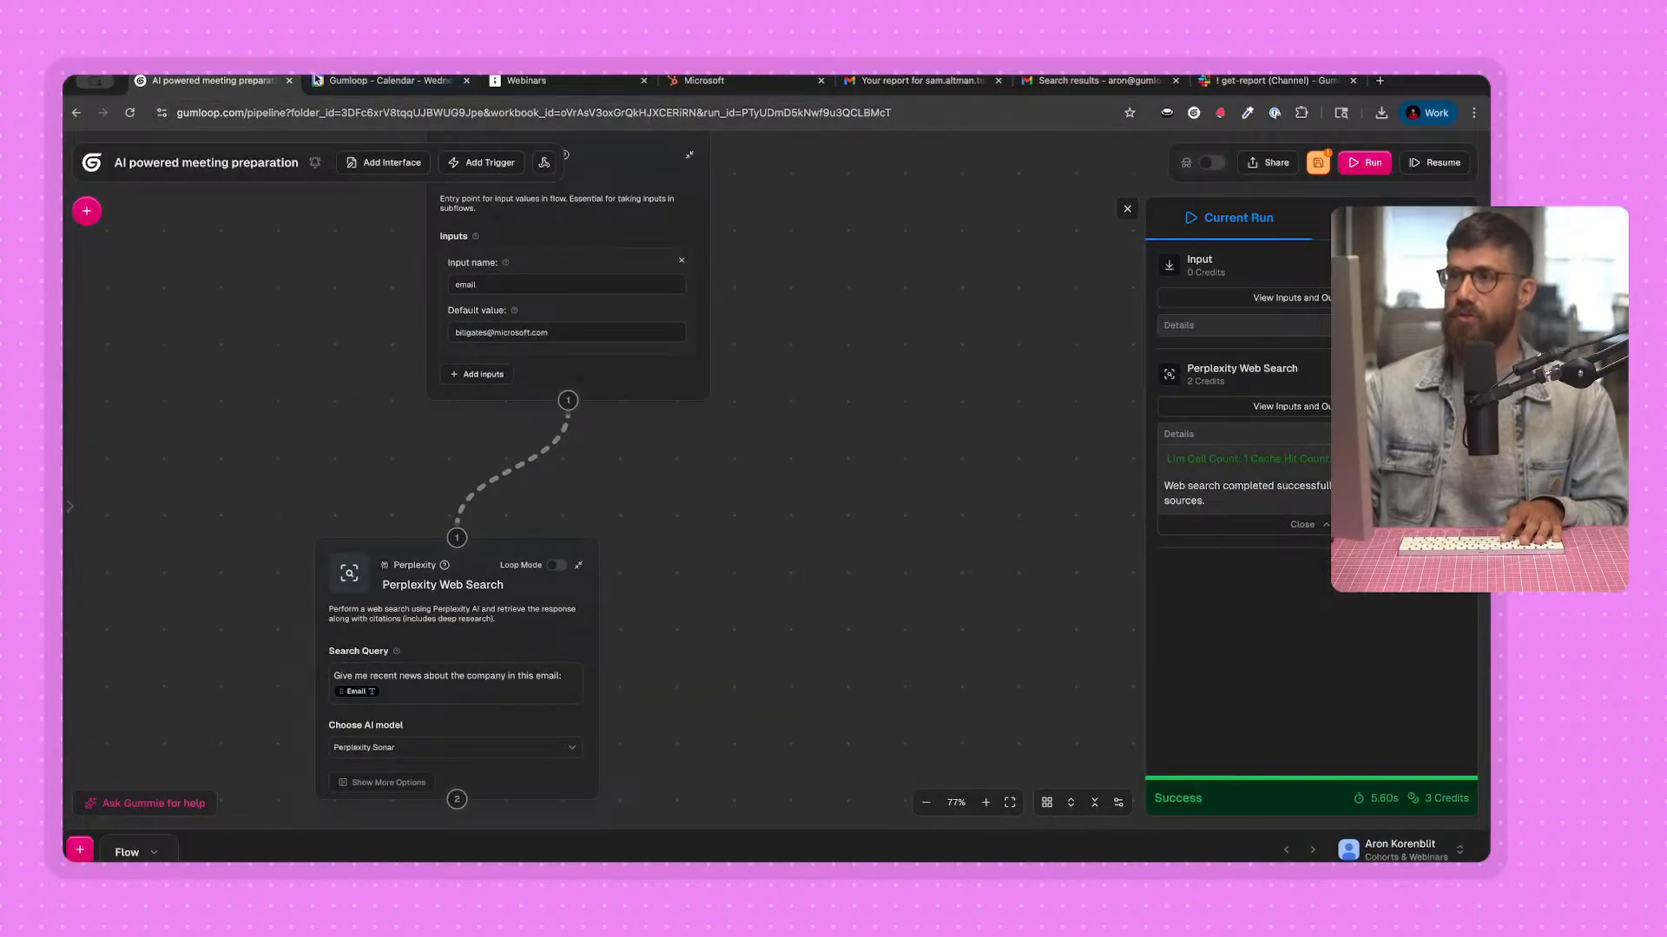
{"action": "left_click", "coordinate": [526, 79]}
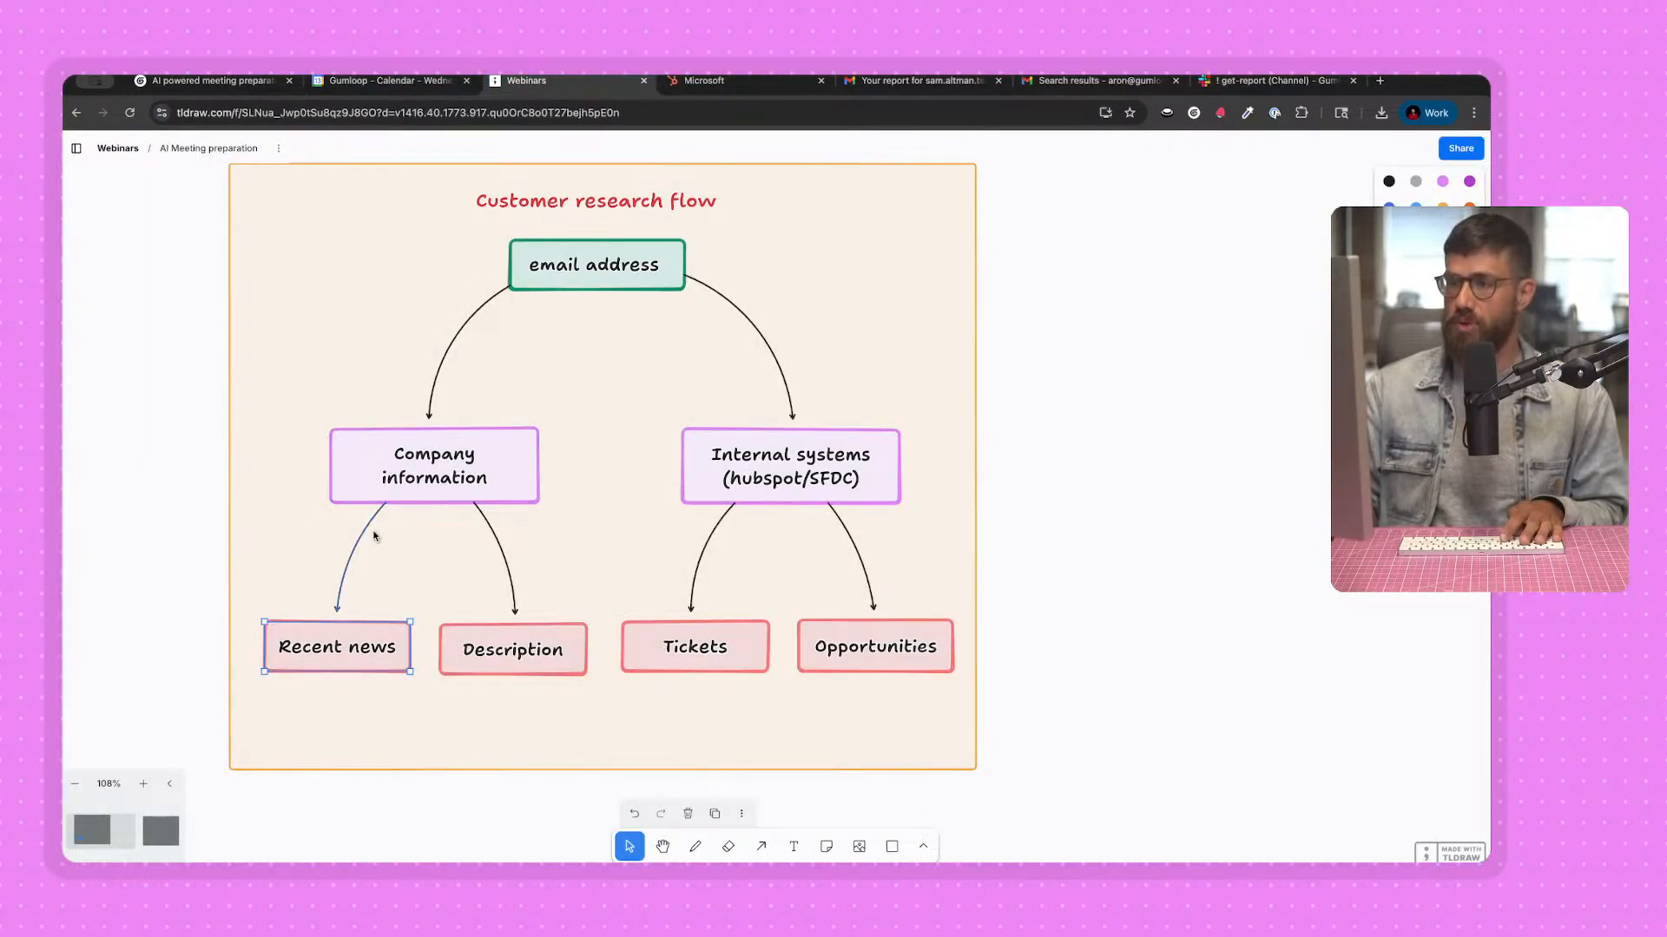
{"action": "left_click", "coordinate": [511, 644]}
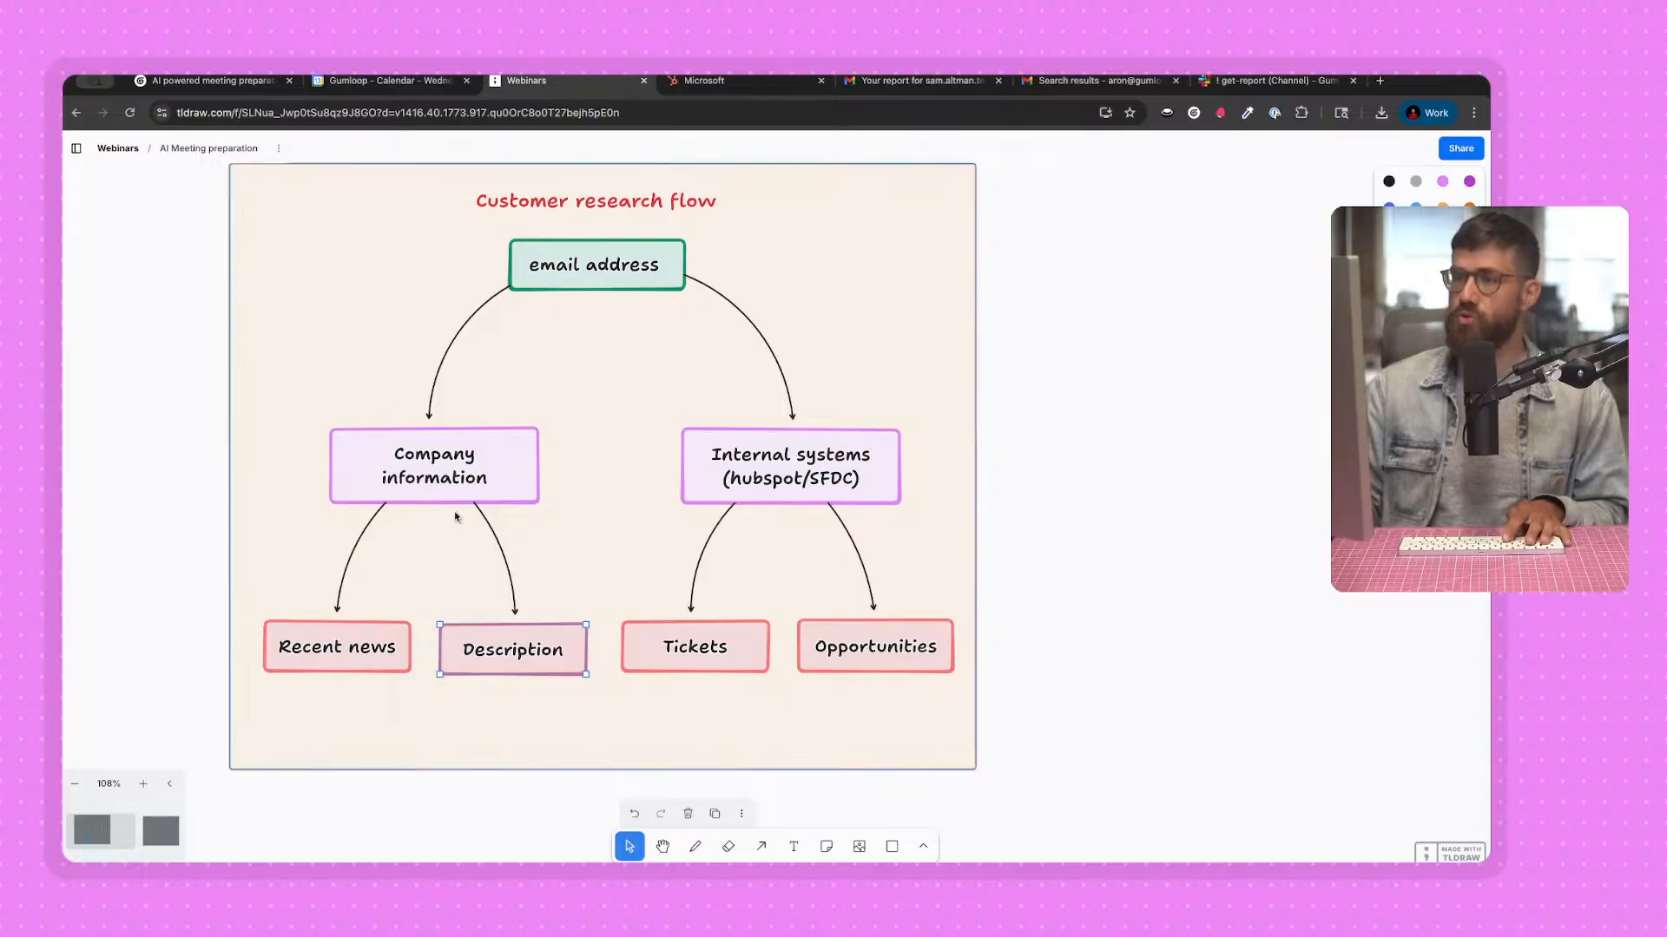
{"action": "left_click", "coordinate": [208, 80]}
Find the Website Scraper node by searching "scrape", place it beside the Perplexity Web Search node, and close the node library and run results.
{"action": "scroll", "coordinate": [730, 470], "scroll_direction": "up", "scroll_amount": 1}
{"action": "scroll", "coordinate": [764, 486], "scroll_direction": "down", "scroll_amount": 2}
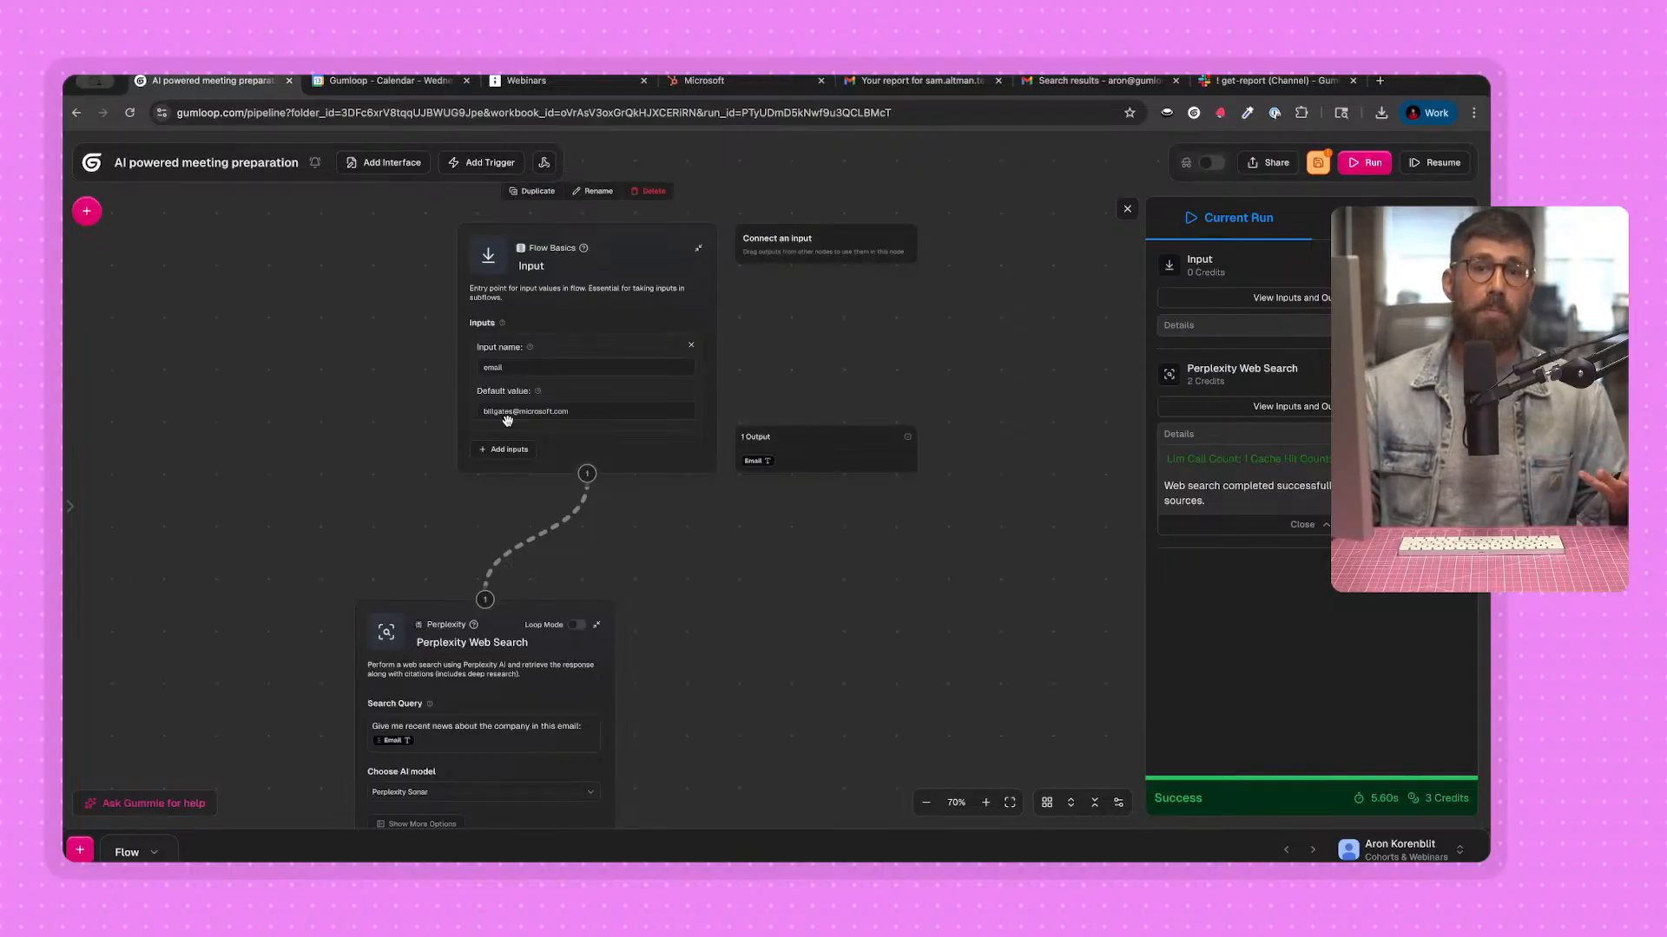
{"action": "scroll", "coordinate": [227, 386], "scroll_direction": "down", "scroll_amount": 2}
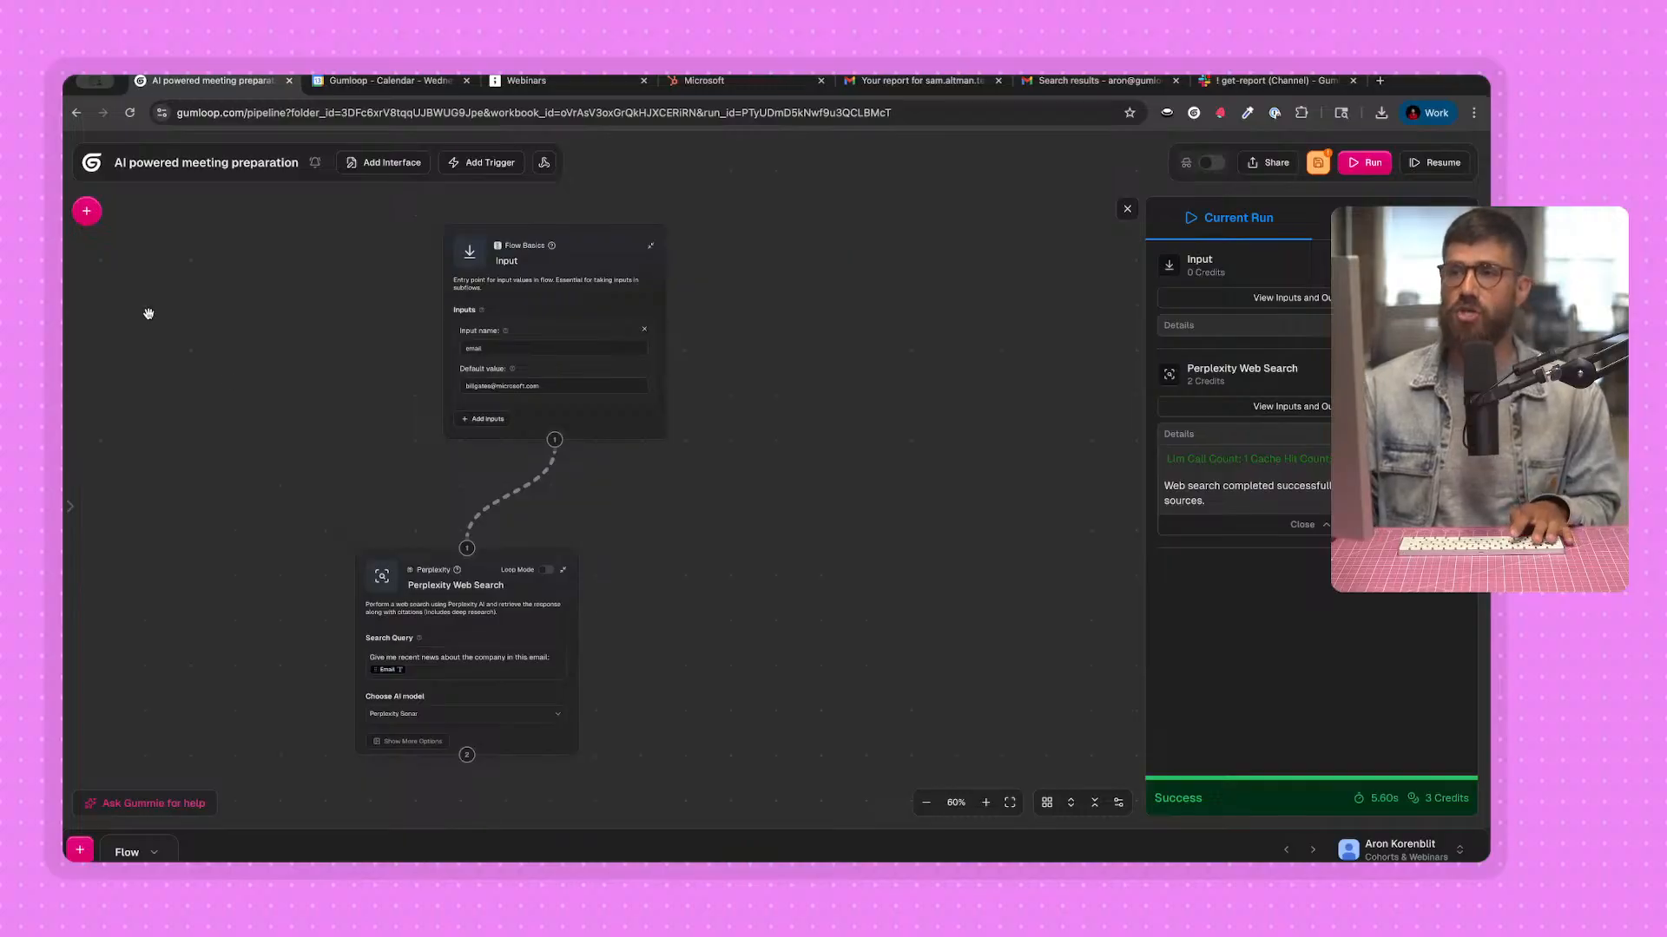
{"action": "left_click", "coordinate": [103, 213]}
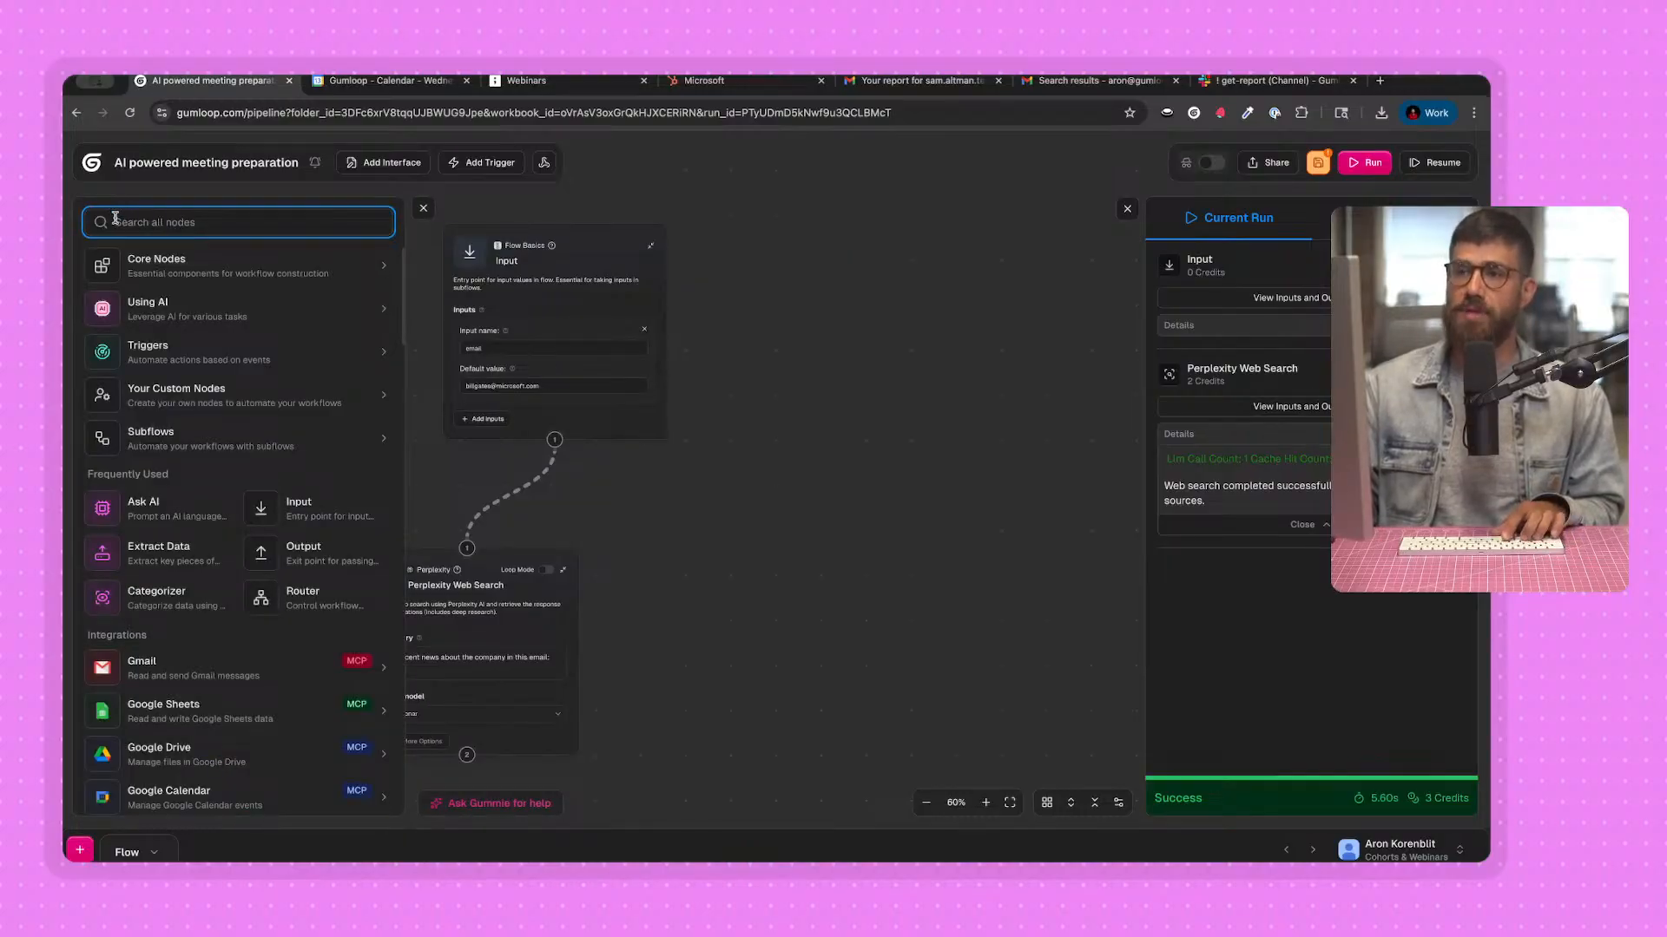
{"action": "type", "text": "scrape"}
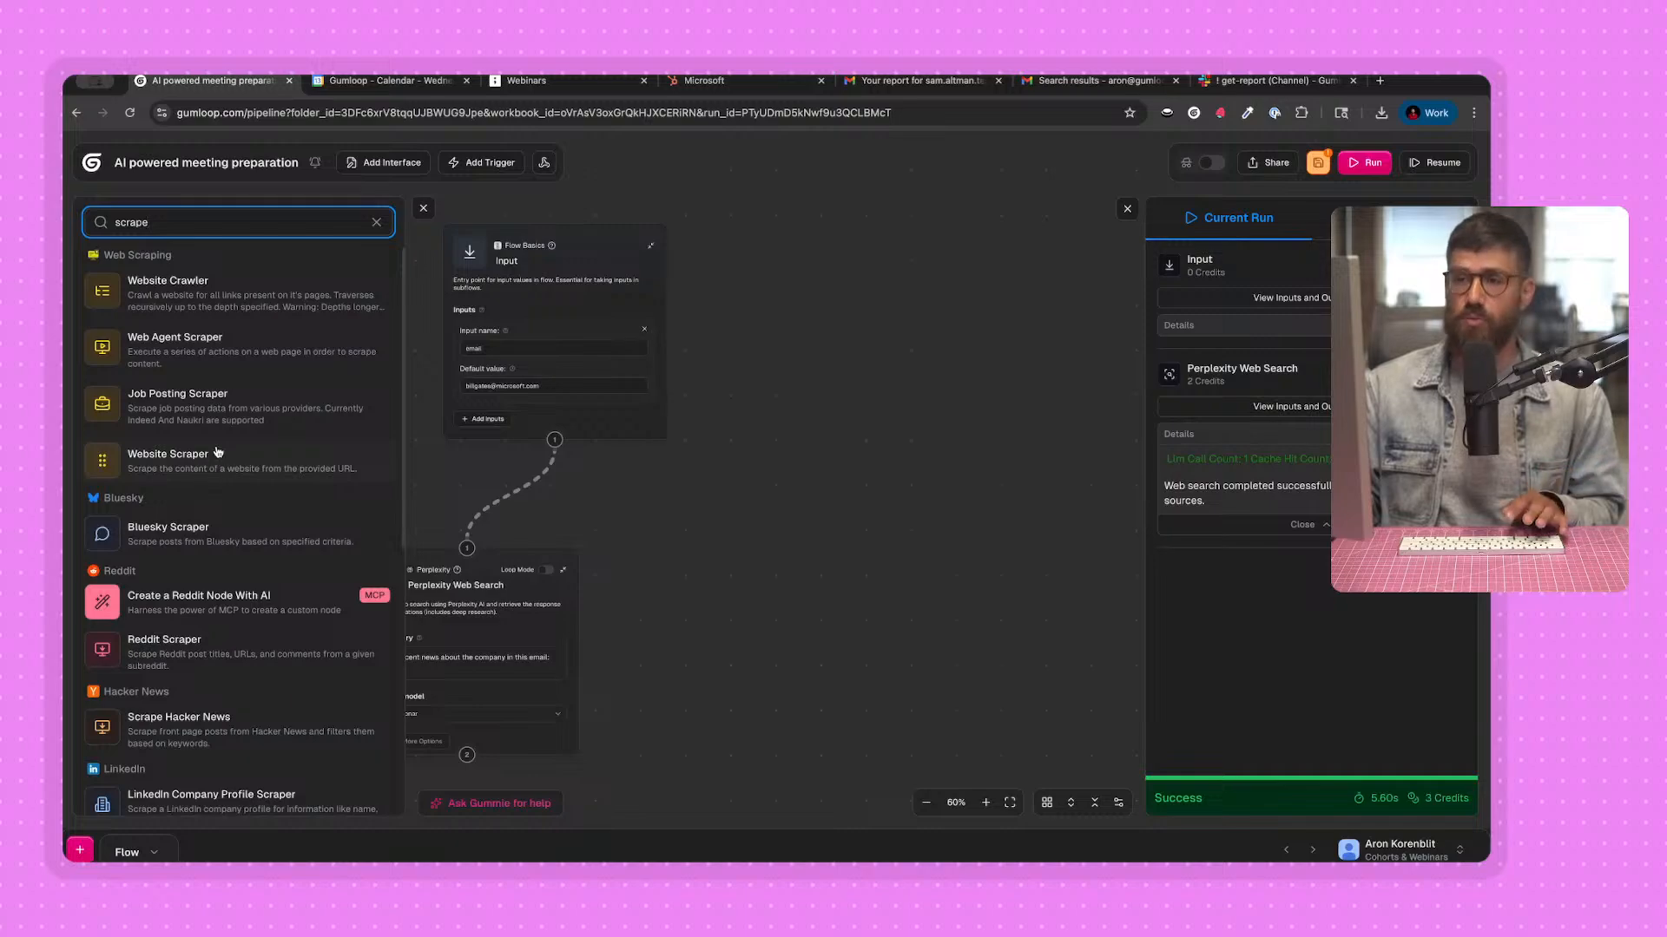
{"action": "left_click_drag", "start_coordinate": [214, 467], "coordinate": [768, 589]}
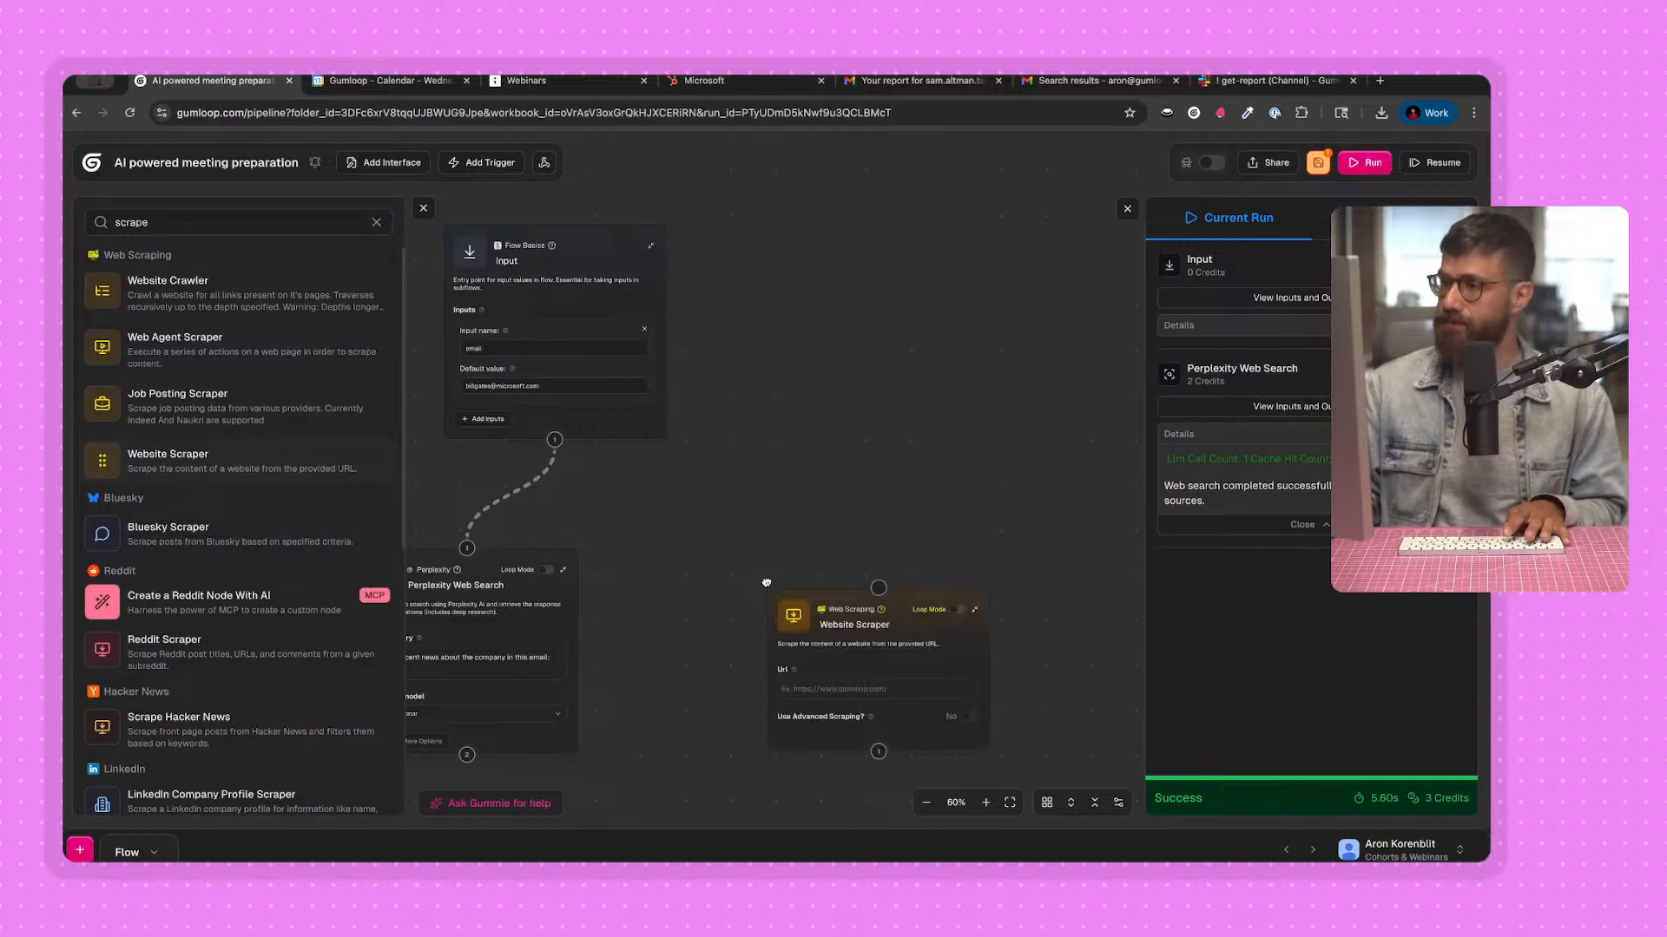
{"action": "left_click", "coordinate": [422, 217]}
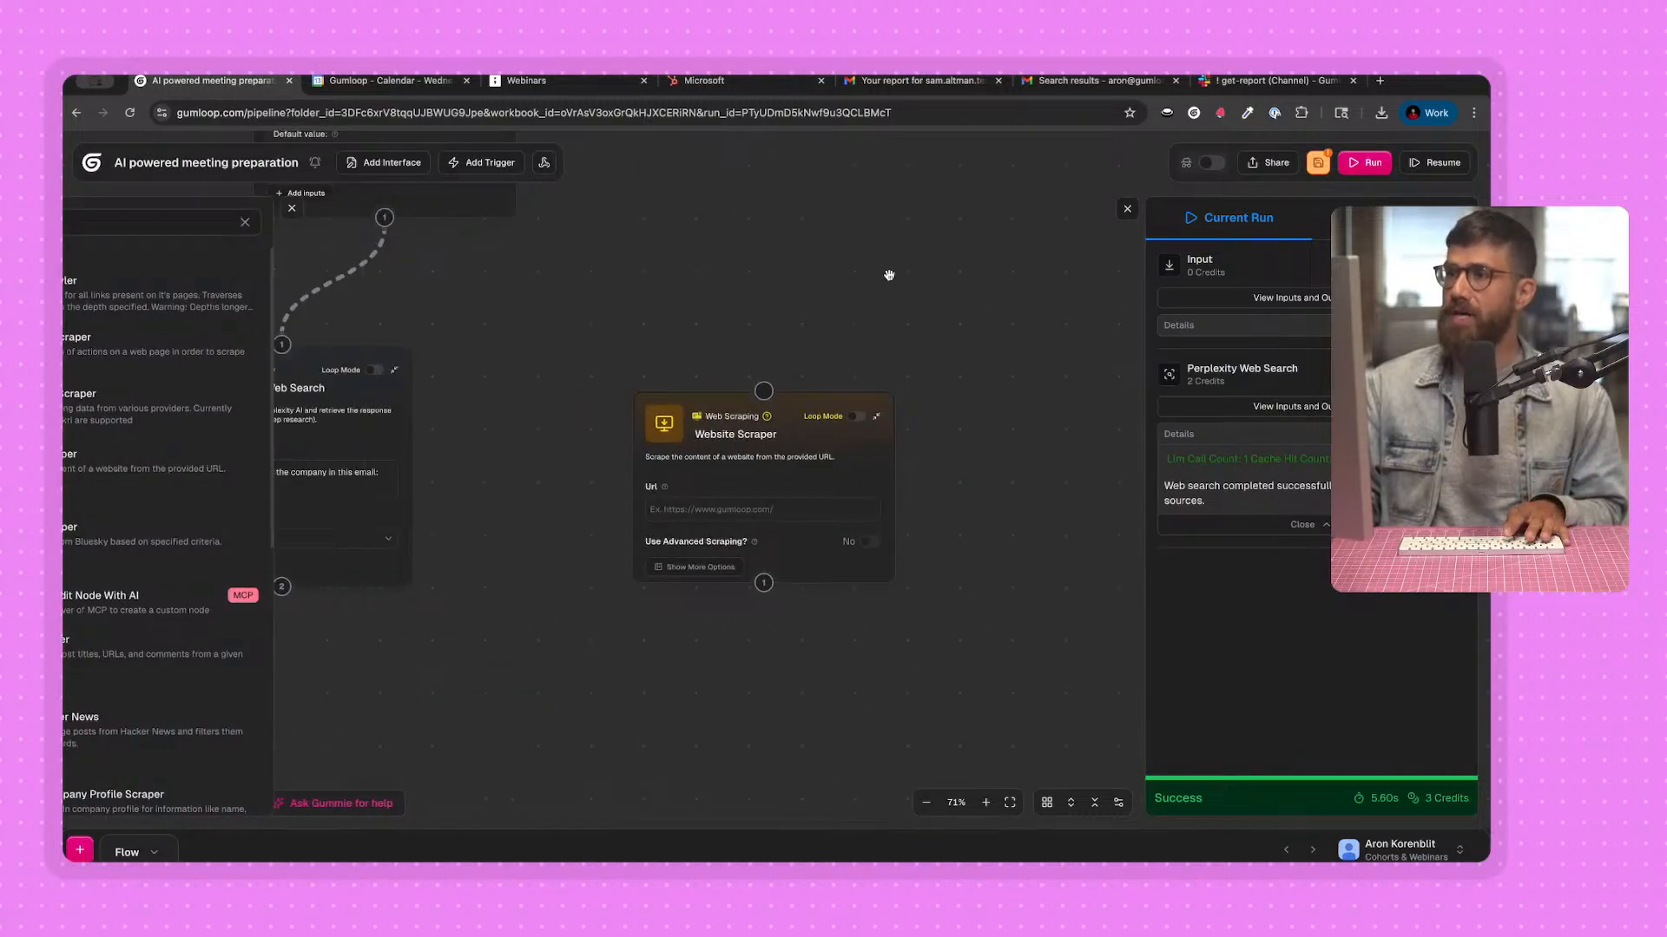
{"action": "left_click", "coordinate": [1126, 209]}
Connect the Input node's output to the Website Scraper node and insert the Email variable as its URL.
{"action": "left_click", "coordinate": [753, 492]}
{"action": "left_click", "coordinate": [752, 508]}
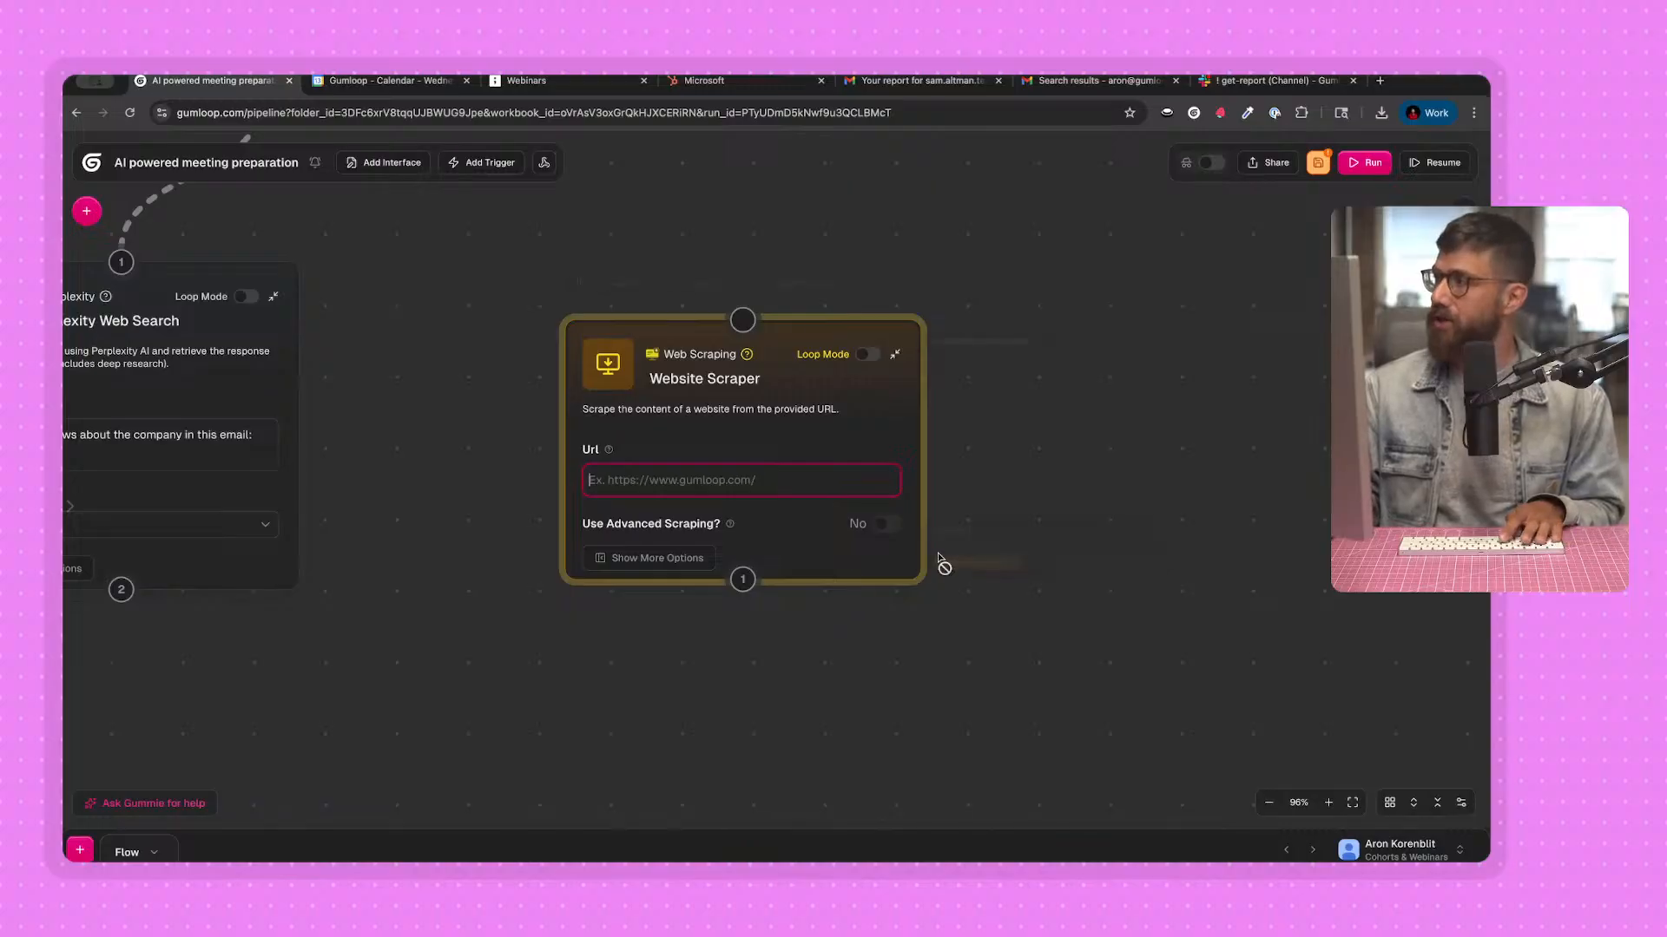
{"action": "scroll", "coordinate": [420, 290], "scroll_direction": "down", "scroll_amount": 1}
{"action": "left_click_drag", "start_coordinate": [420, 290], "coordinate": [477, 520]}
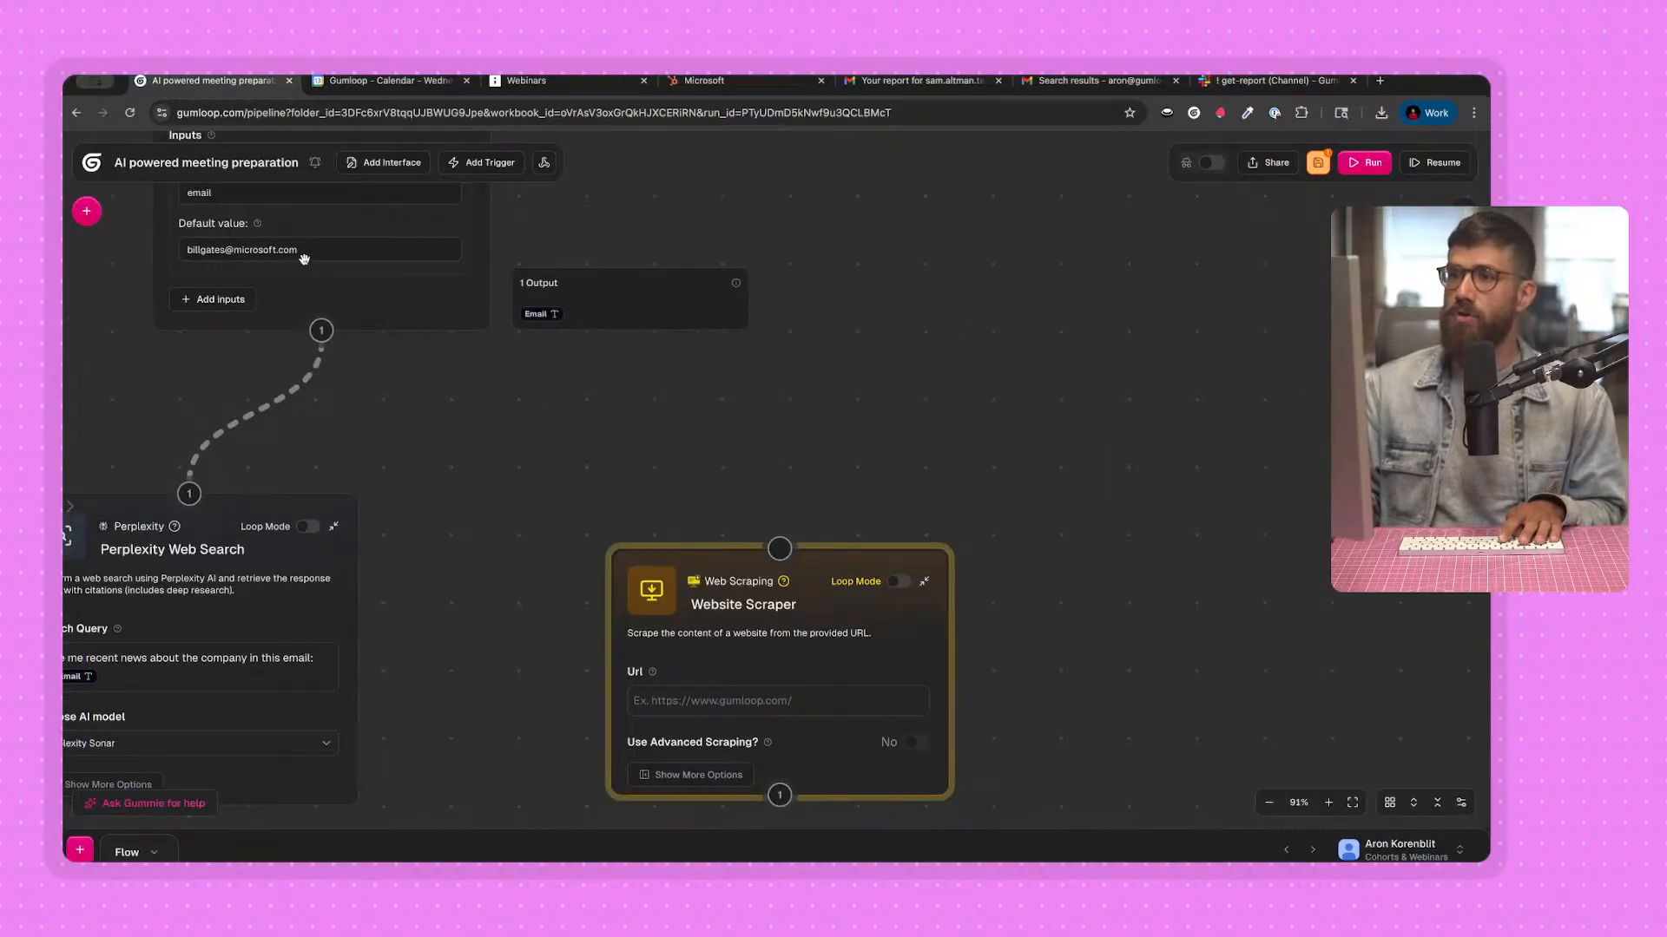
{"action": "left_click_drag", "start_coordinate": [299, 250], "coordinate": [192, 249]}
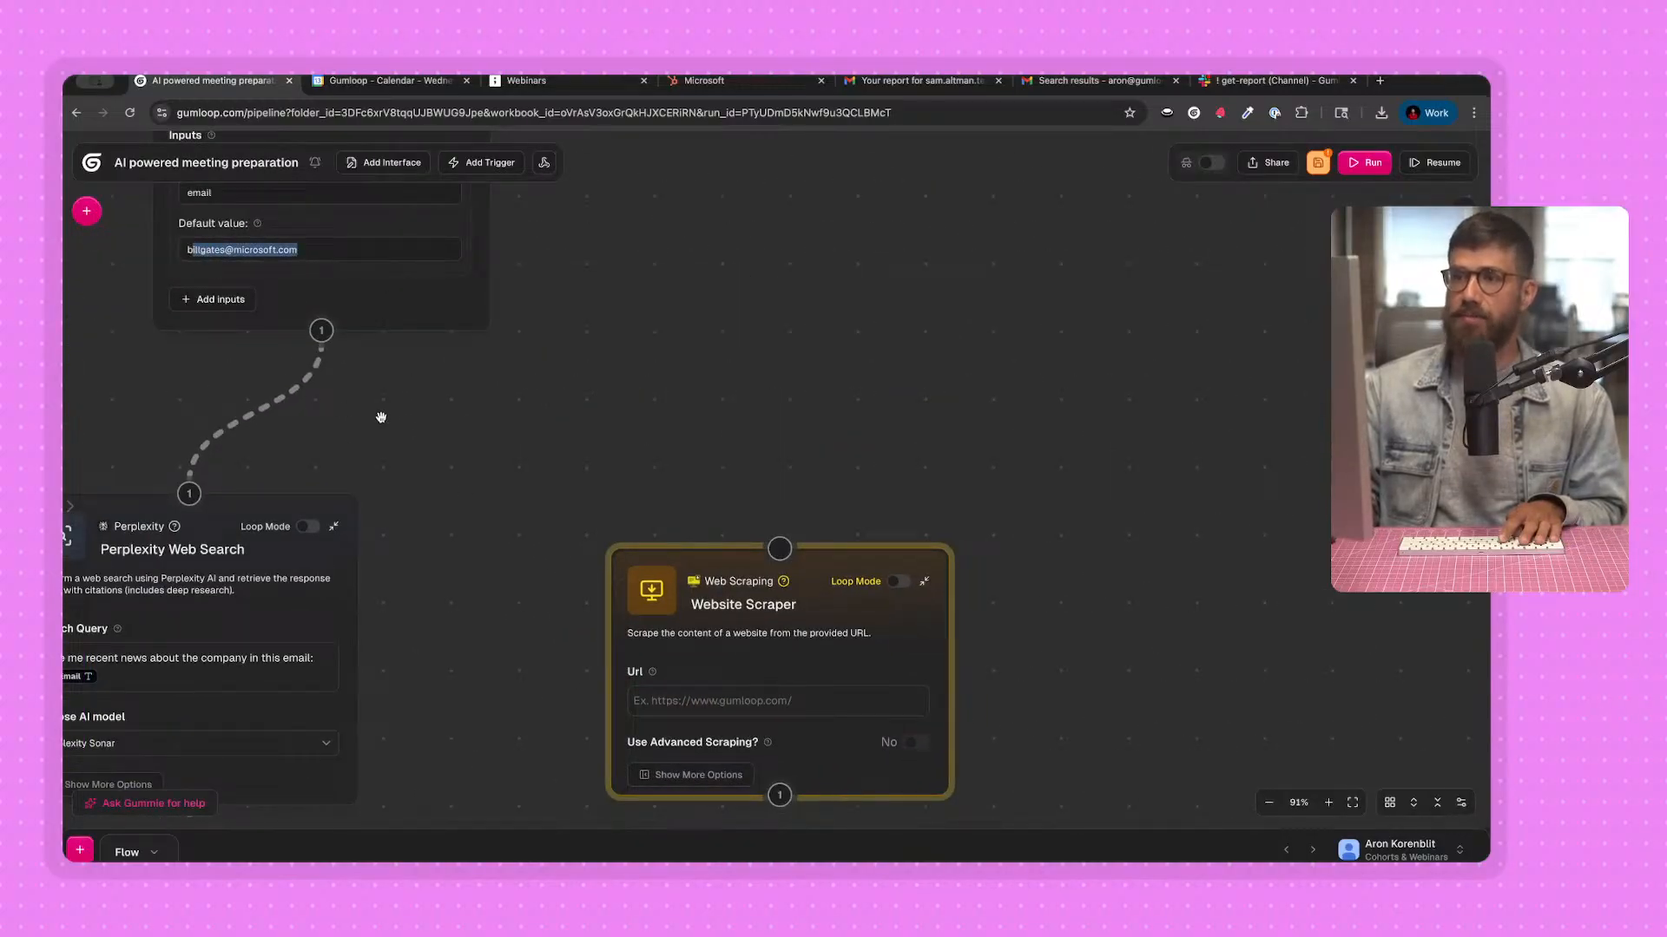
{"action": "left_click_drag", "start_coordinate": [342, 330], "coordinate": [811, 556]}
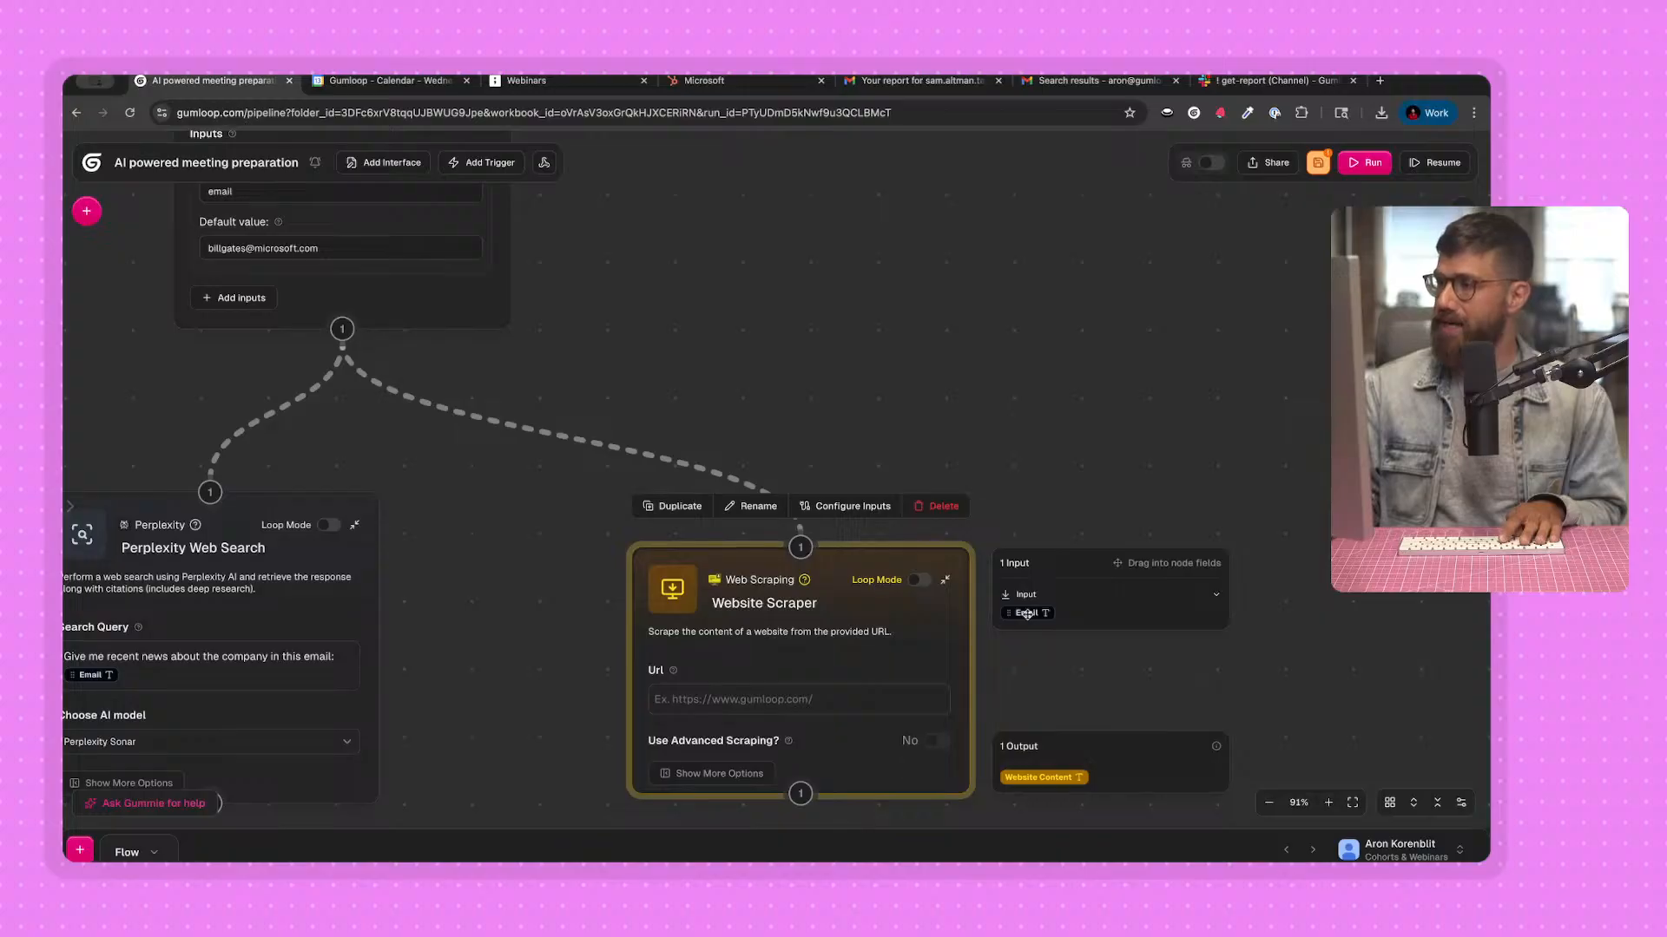
{"action": "left_click_drag", "start_coordinate": [1028, 615], "coordinate": [731, 704]}
Run the flow to test the Website Scraper, and examine the domain portion of the Input node's default email.
{"action": "left_click", "coordinate": [1368, 173]}
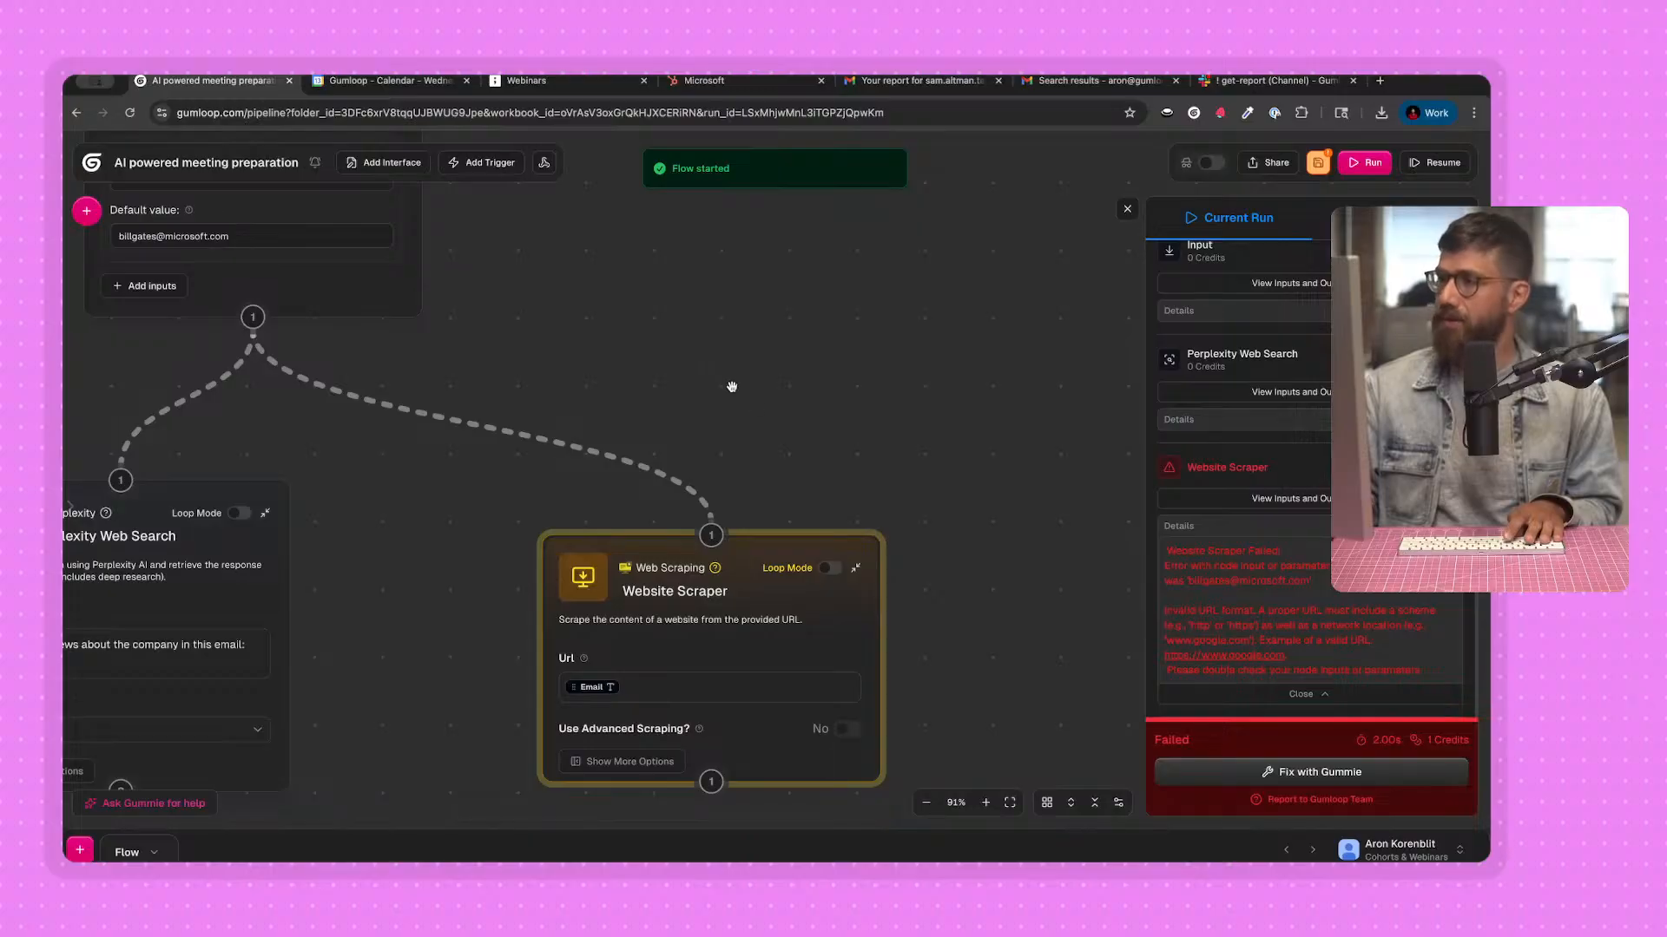
{"action": "left_click_drag", "start_coordinate": [461, 306], "coordinate": [517, 360]}
{"action": "left_click_drag", "start_coordinate": [224, 289], "coordinate": [309, 289]}
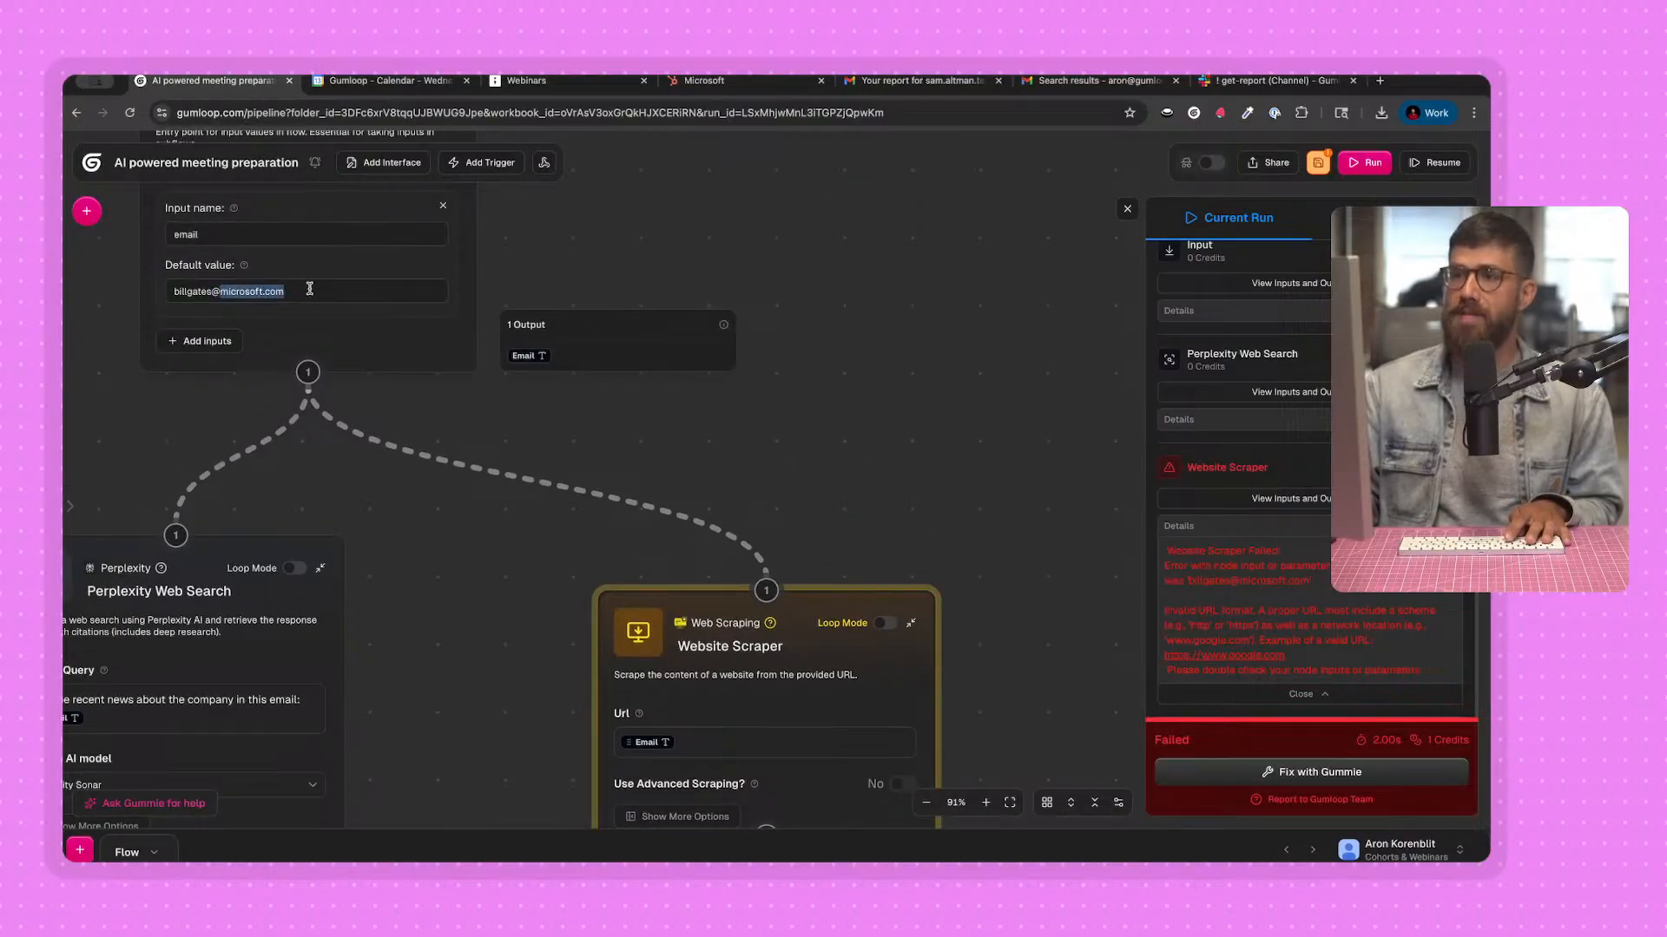
{"action": "scroll", "coordinate": [510, 440], "scroll_direction": "down", "scroll_amount": 3}
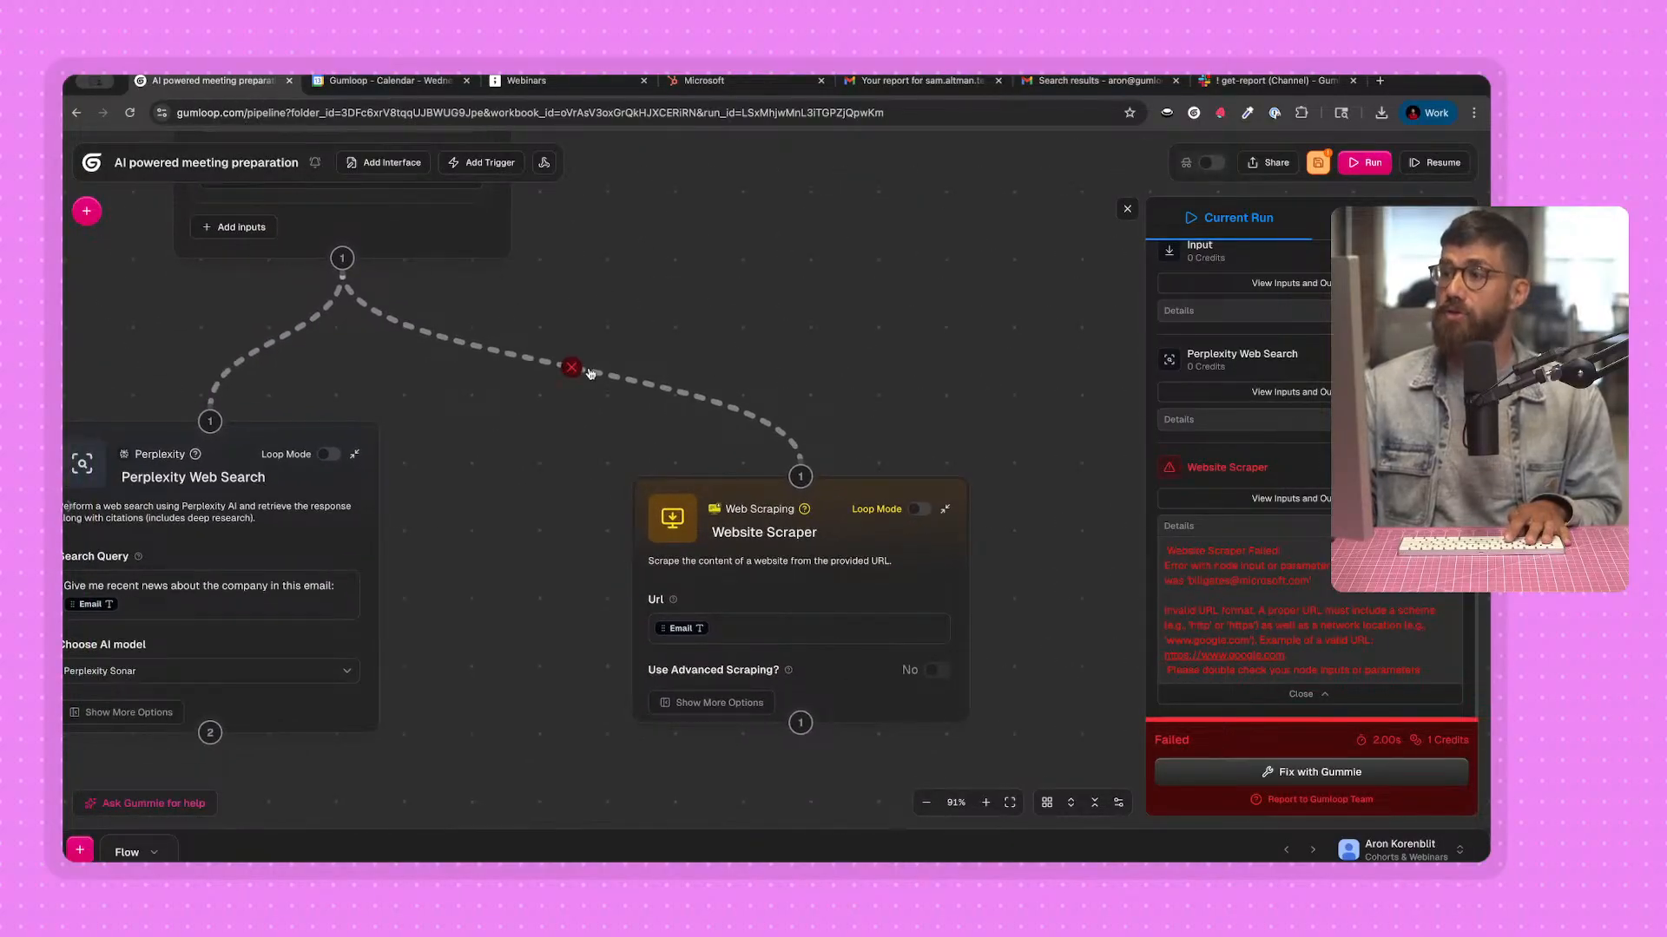
Delete the connection between the Input and Website Scraper nodes, and add an Extract Data node with the scraper moved below it.
{"action": "left_click", "coordinate": [573, 368]}
{"action": "left_click_drag", "start_coordinate": [721, 521], "coordinate": [737, 610]}
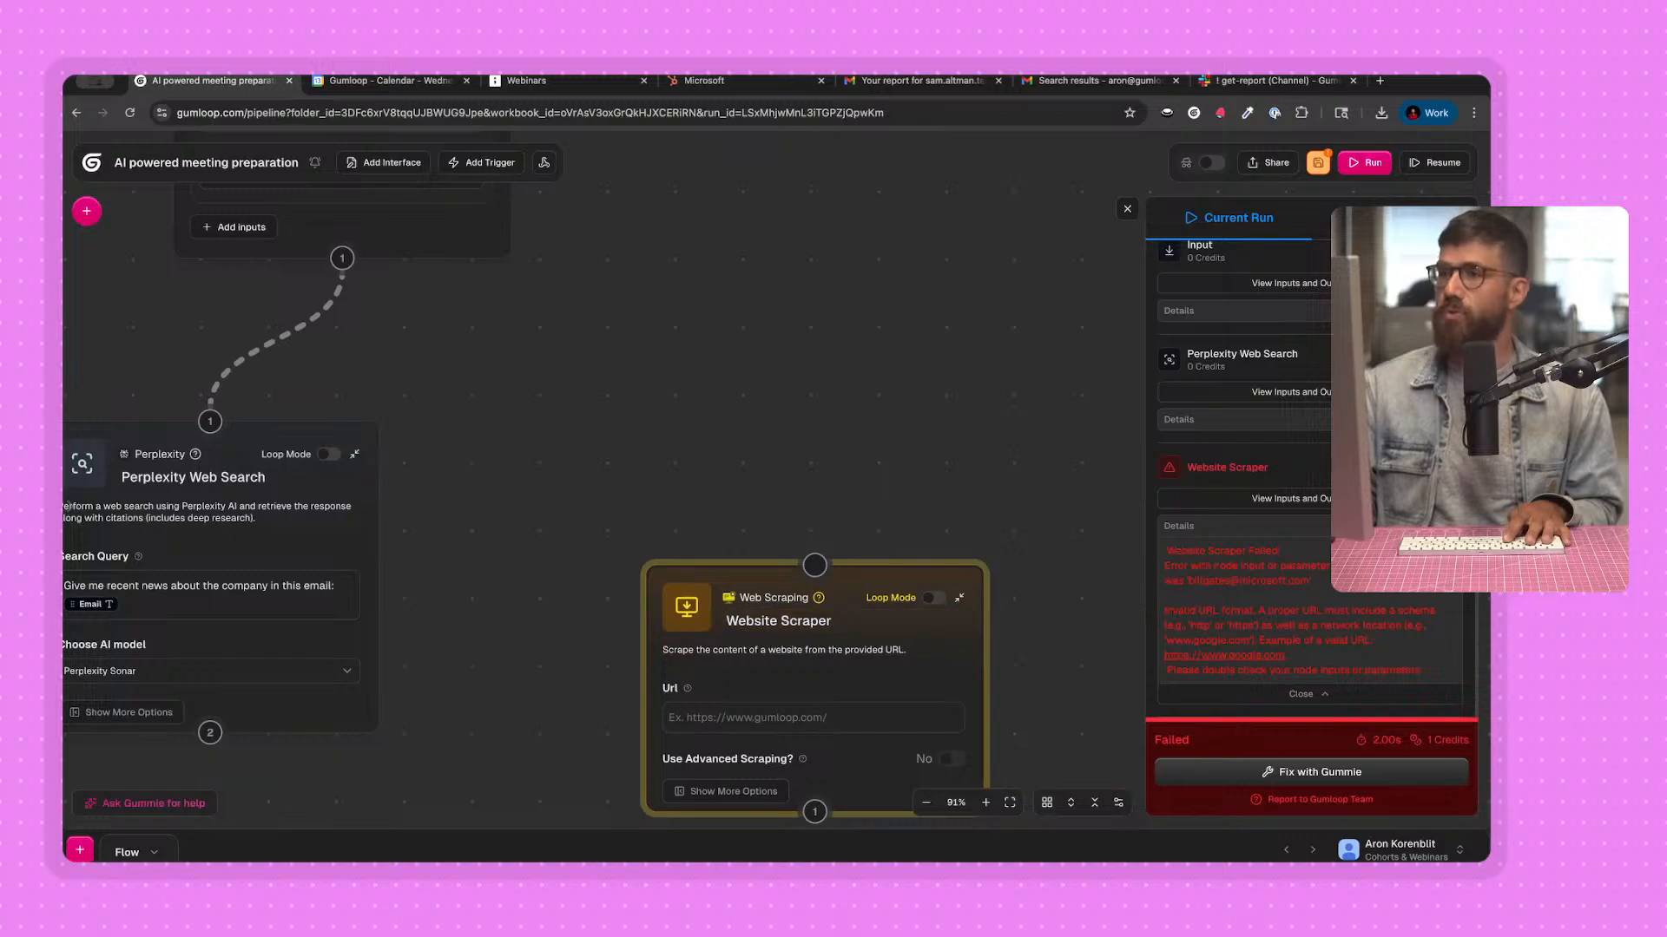
{"action": "left_click", "coordinate": [90, 213]}
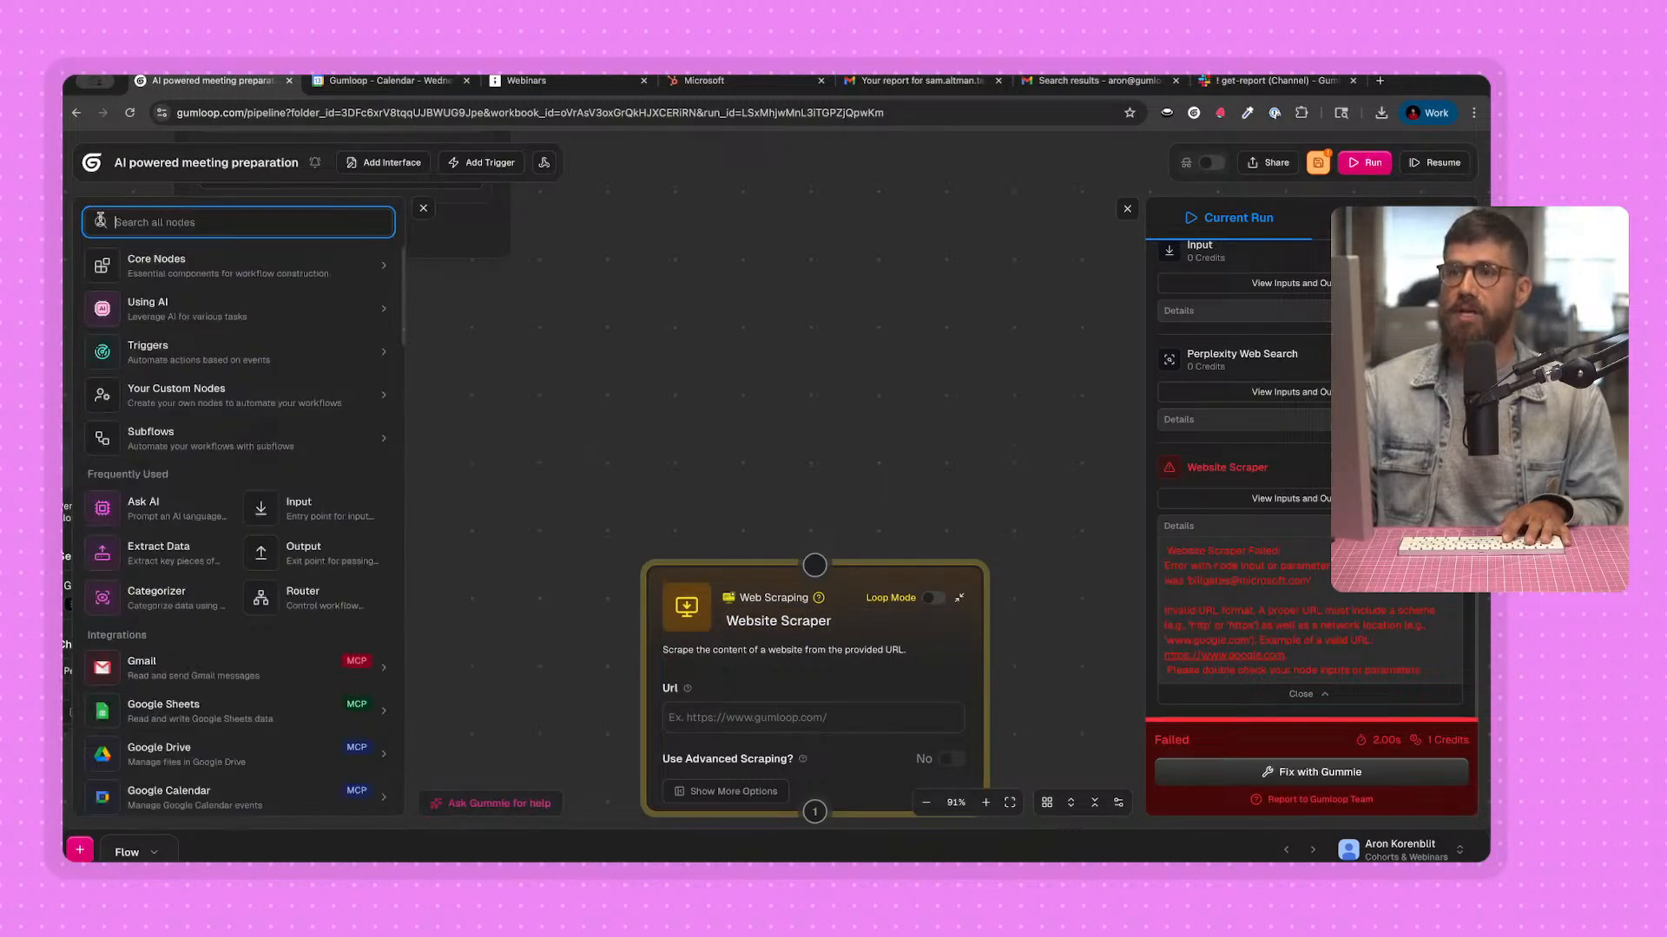
{"action": "left_click", "coordinate": [181, 316]}
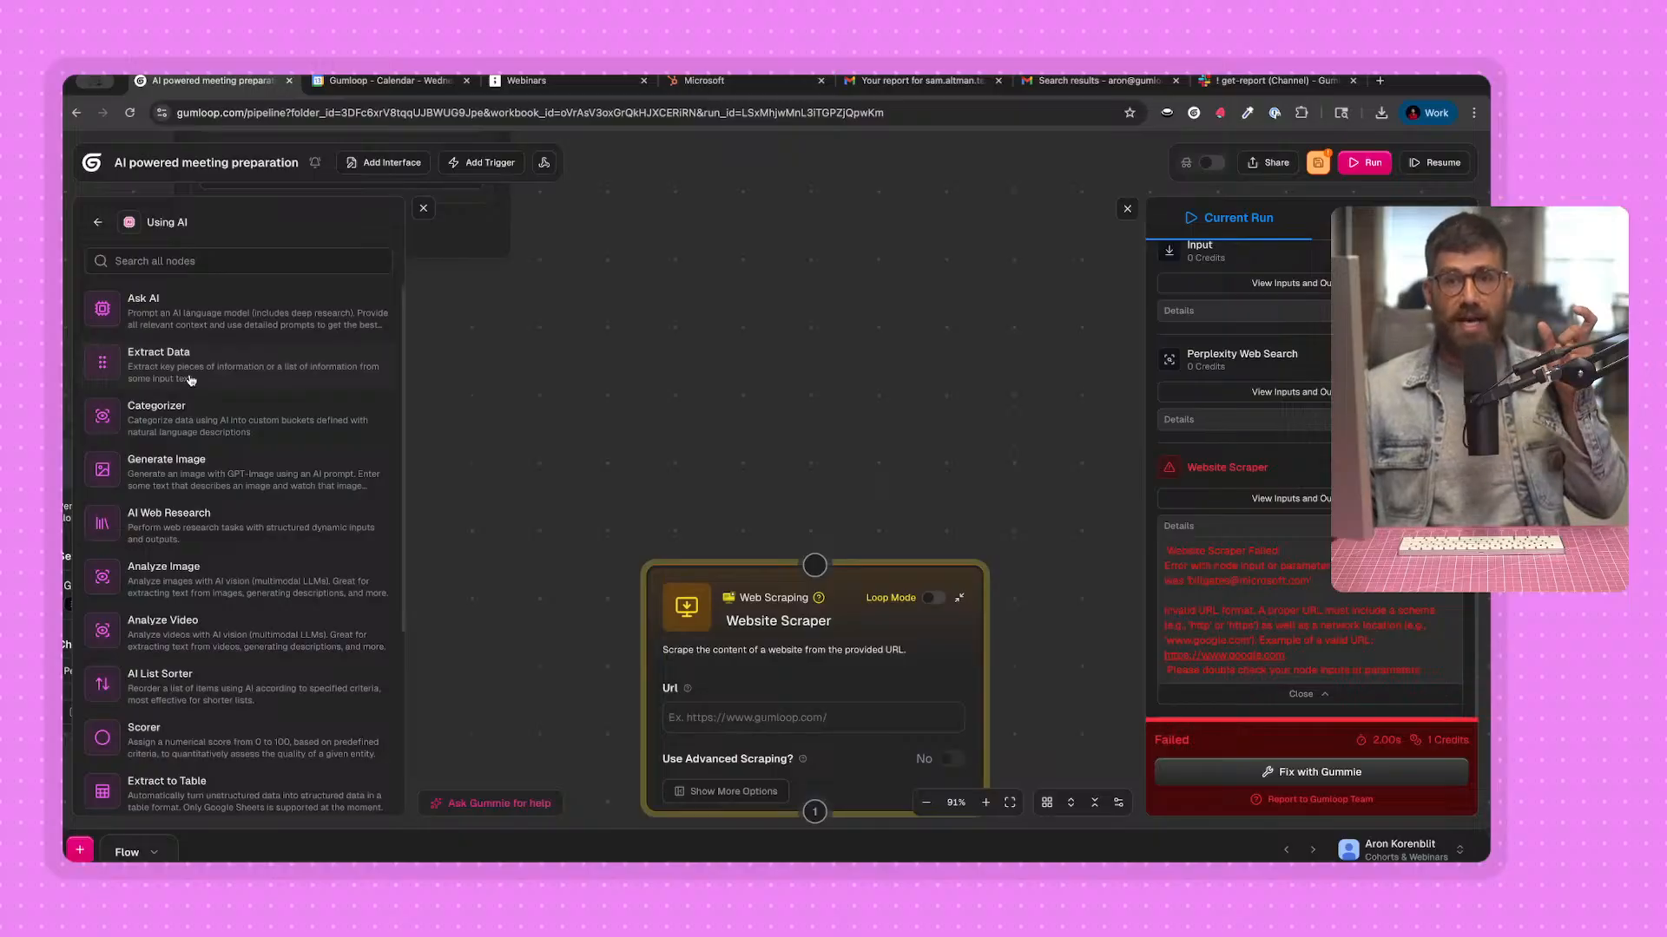
{"action": "left_click_drag", "start_coordinate": [190, 380], "coordinate": [669, 335]}
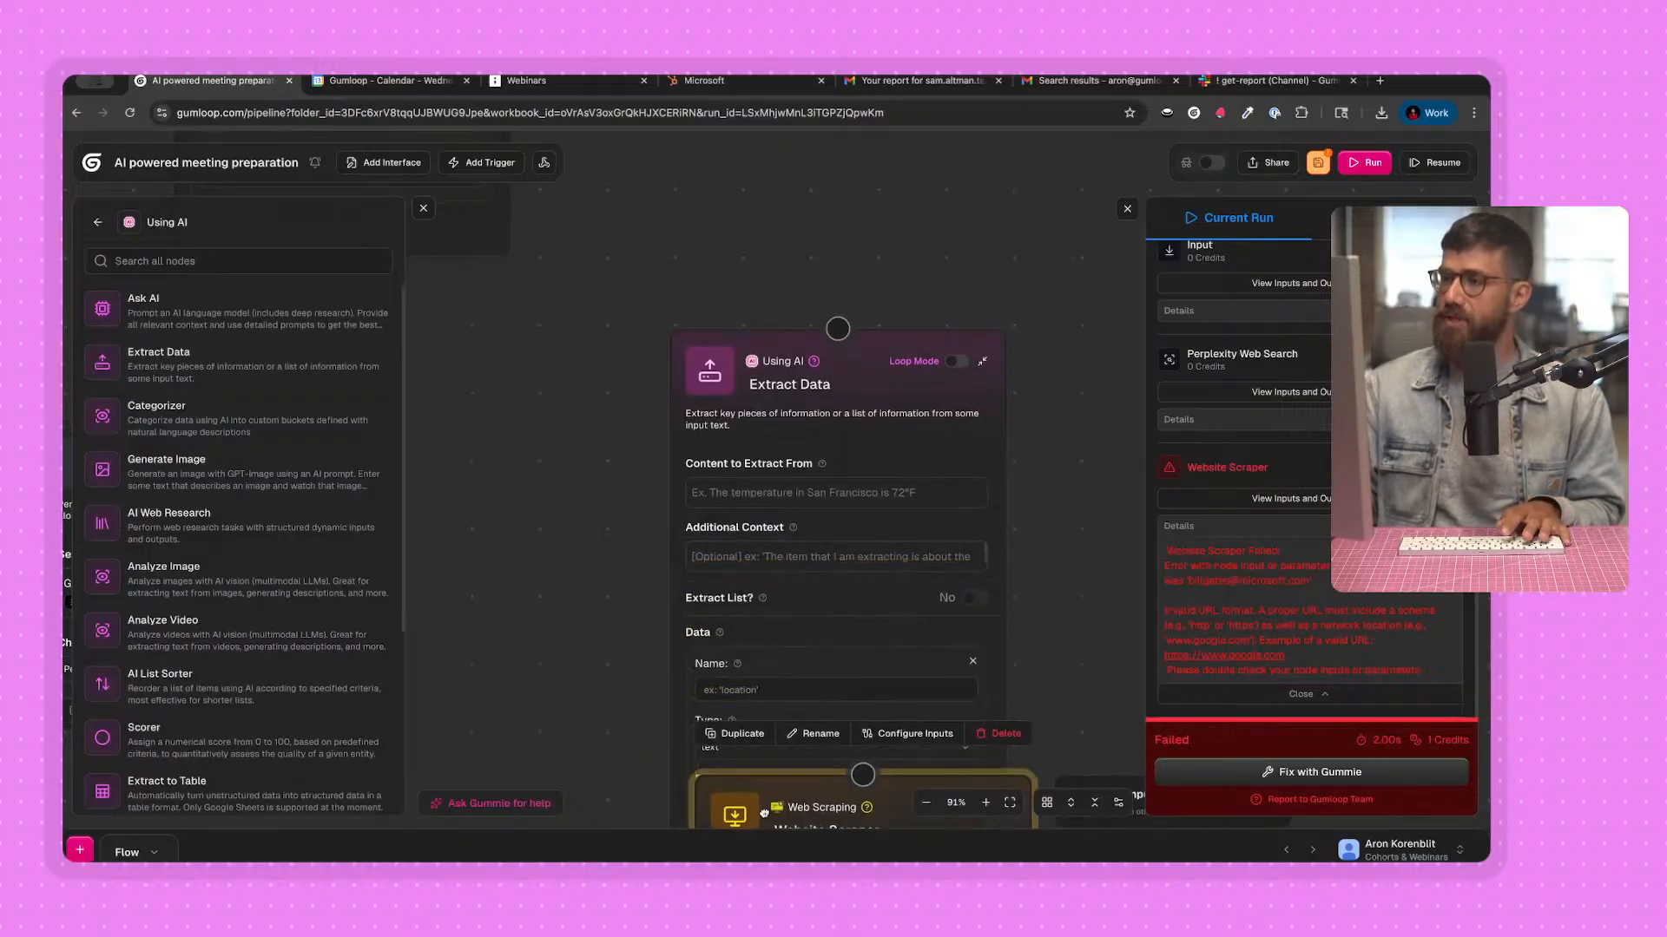
{"action": "left_click", "coordinate": [424, 204]}
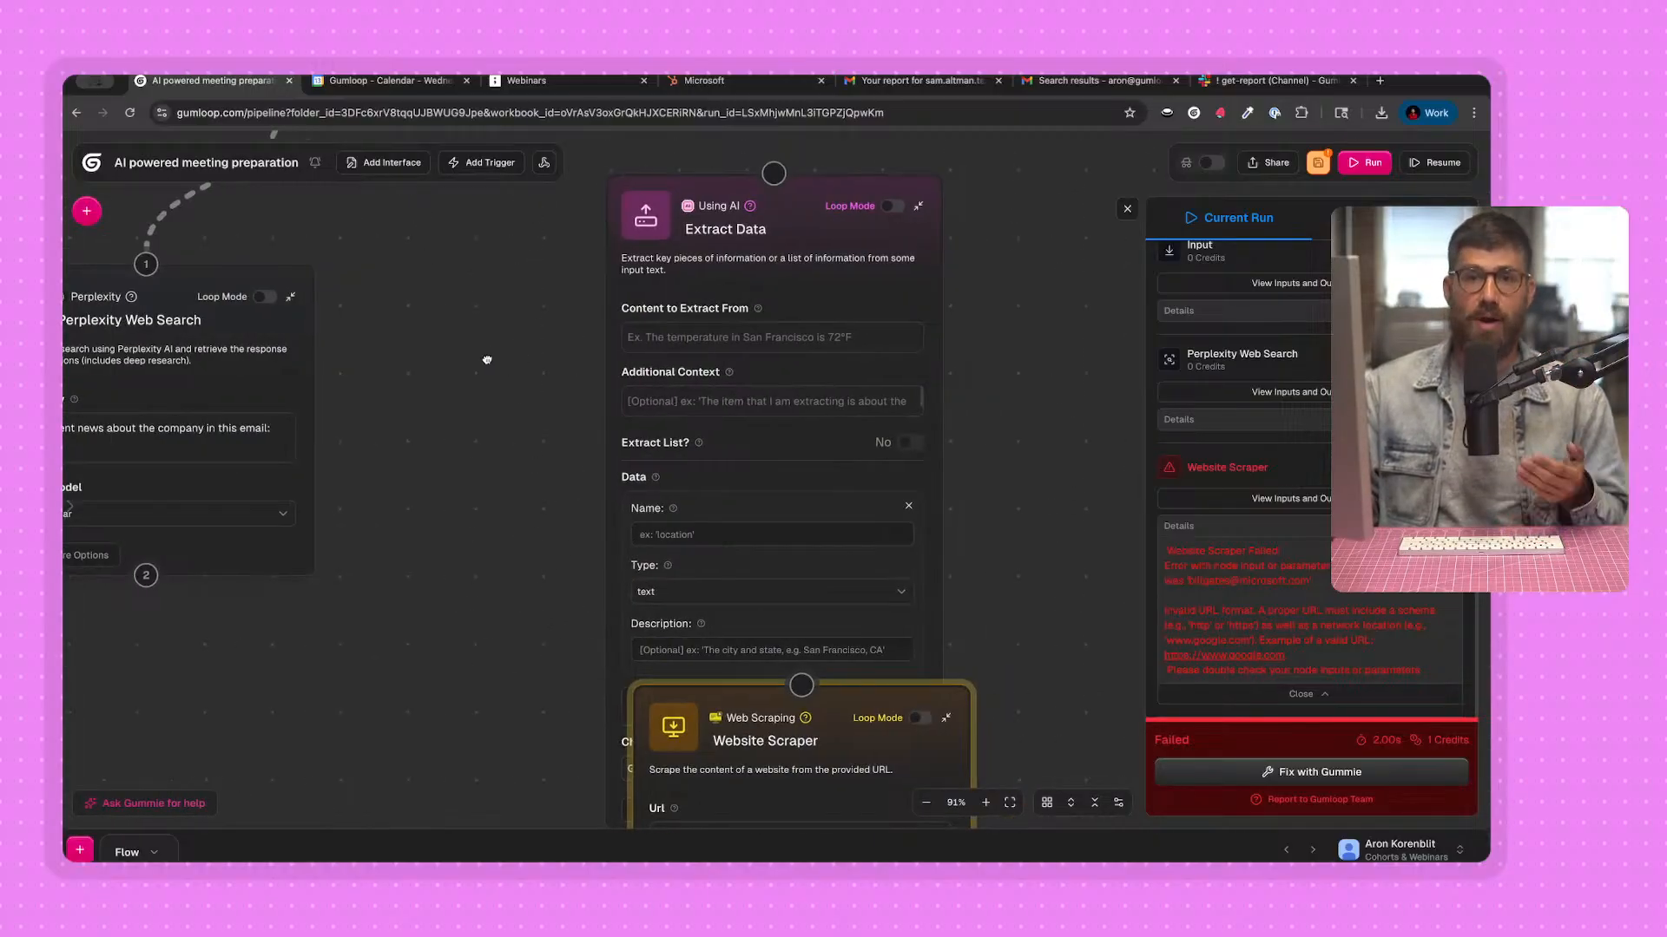
{"action": "scroll", "coordinate": [504, 408], "scroll_direction": "down", "scroll_amount": 1}
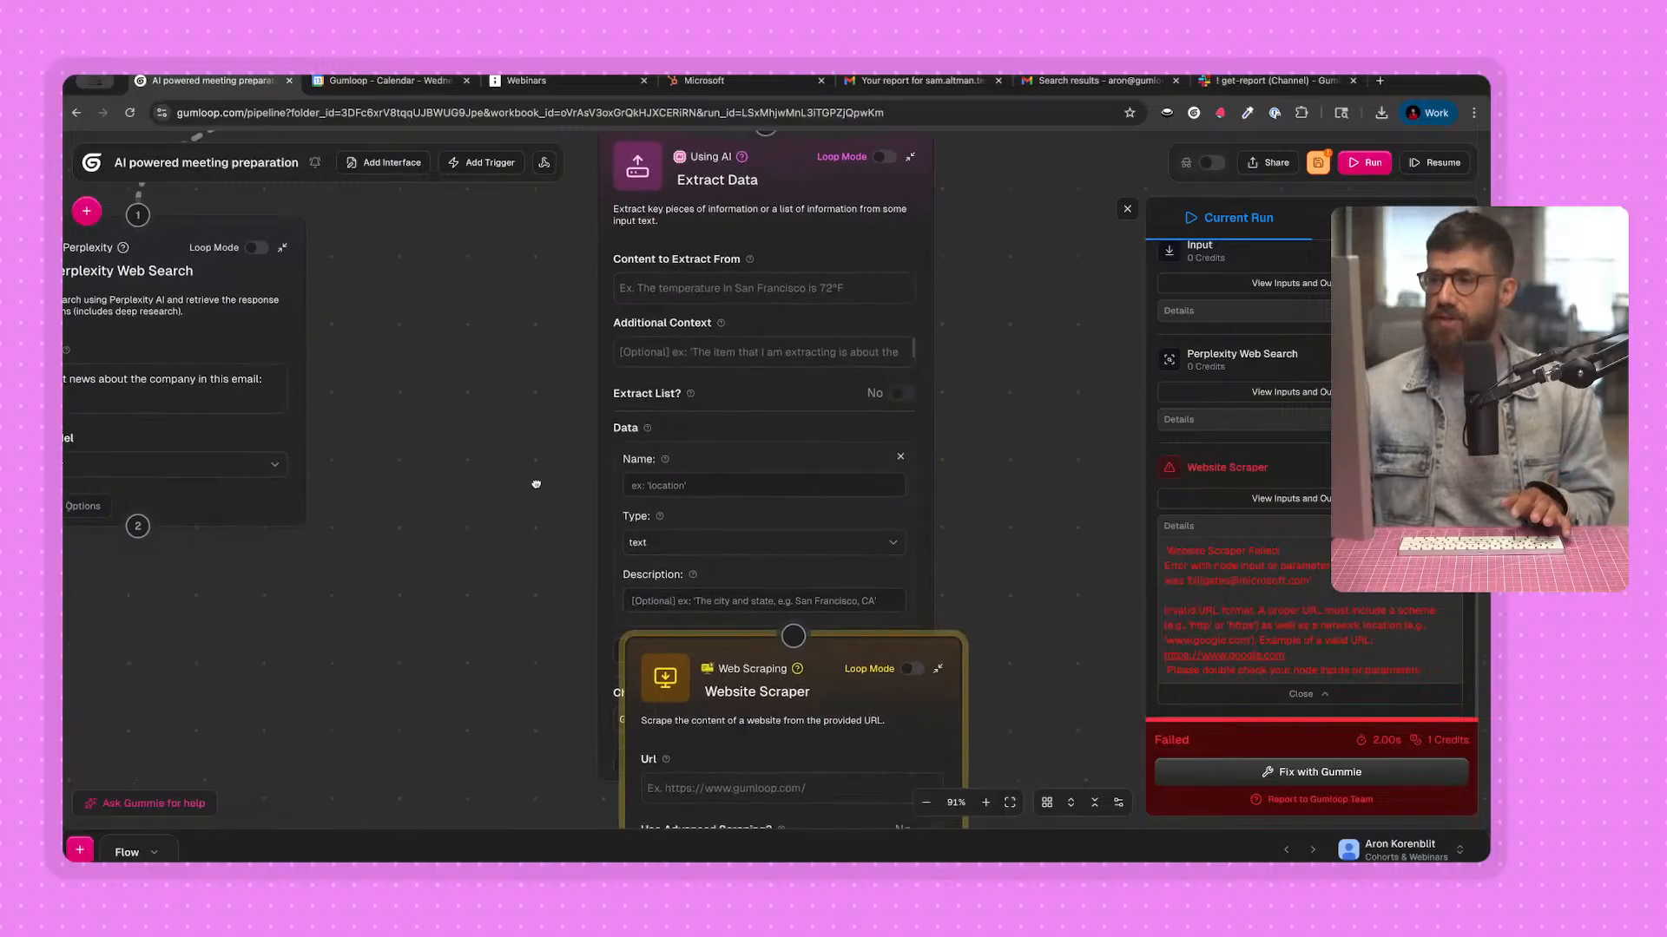
{"action": "scroll", "coordinate": [535, 484], "scroll_direction": "down", "scroll_amount": 1}
{"action": "left_click_drag", "start_coordinate": [773, 664], "coordinate": [831, 843]}
Connect the Input node's output to the Extract Data node and insert the Email variable as the content to extract from.
{"action": "scroll", "coordinate": [573, 382], "scroll_direction": "up", "scroll_amount": 3}
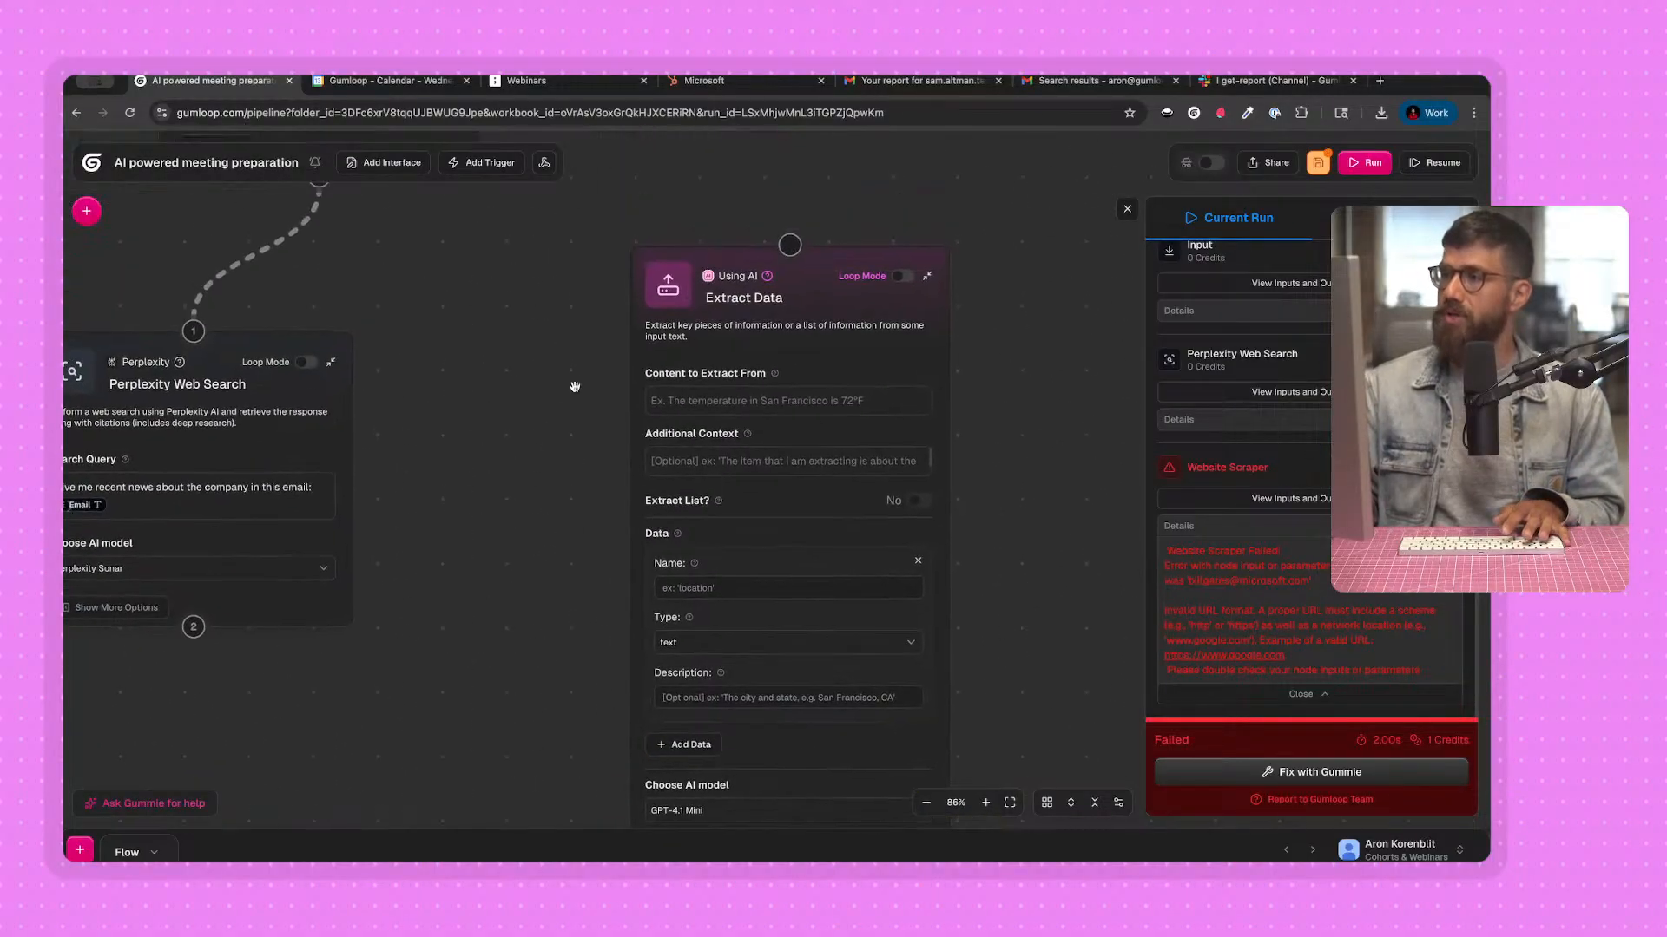
{"action": "scroll", "coordinate": [539, 420], "scroll_direction": "down", "scroll_amount": 1}
{"action": "scroll", "coordinate": [361, 337], "scroll_direction": "up", "scroll_amount": 2}
{"action": "left_click_drag", "start_coordinate": [325, 333], "coordinate": [746, 395]}
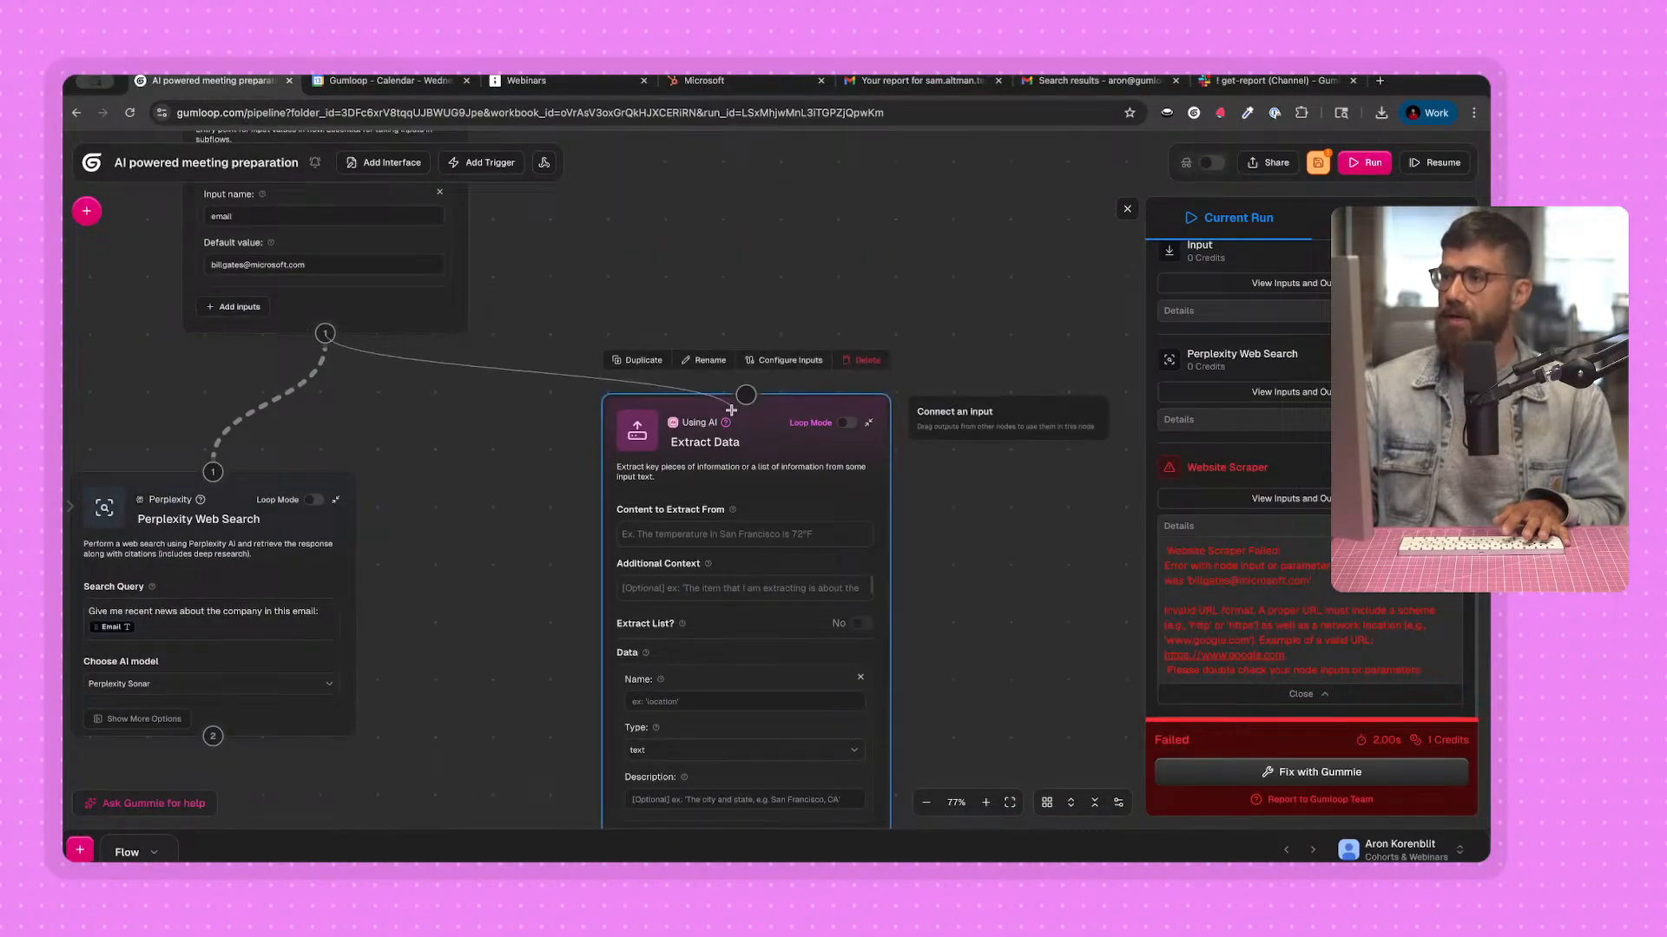
{"action": "scroll", "coordinate": [539, 569], "scroll_direction": "down", "scroll_amount": 2}
{"action": "left_click", "coordinate": [1126, 210]}
{"action": "left_click", "coordinate": [679, 469]}
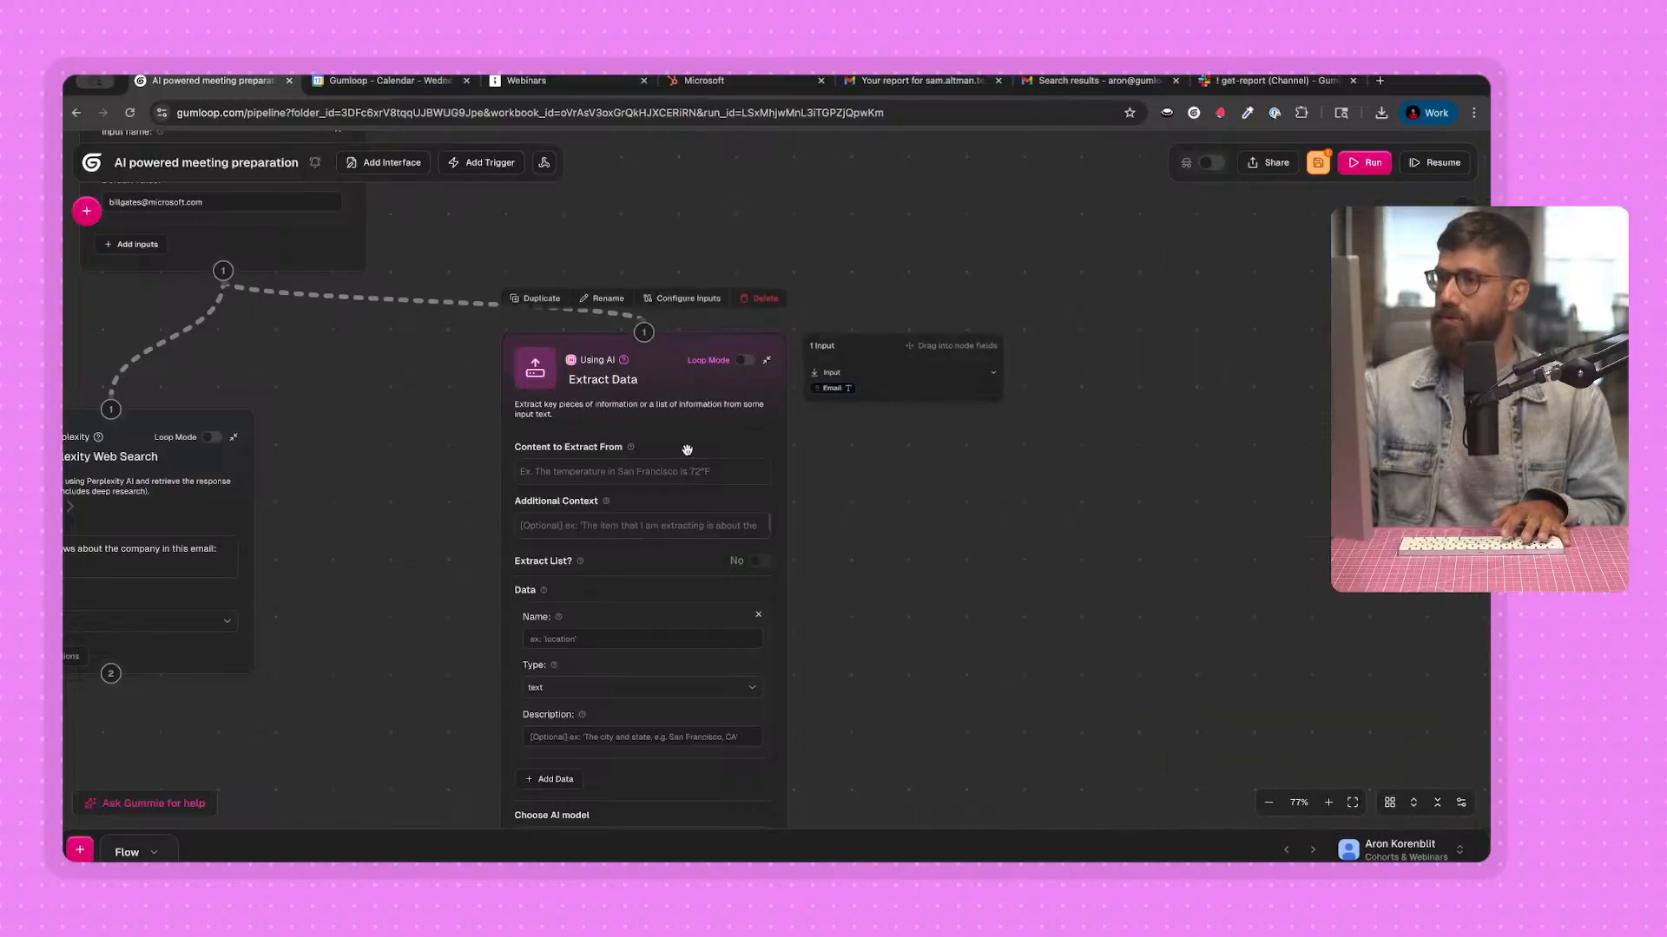
{"action": "left_click_drag", "start_coordinate": [574, 479], "coordinate": [573, 475]}
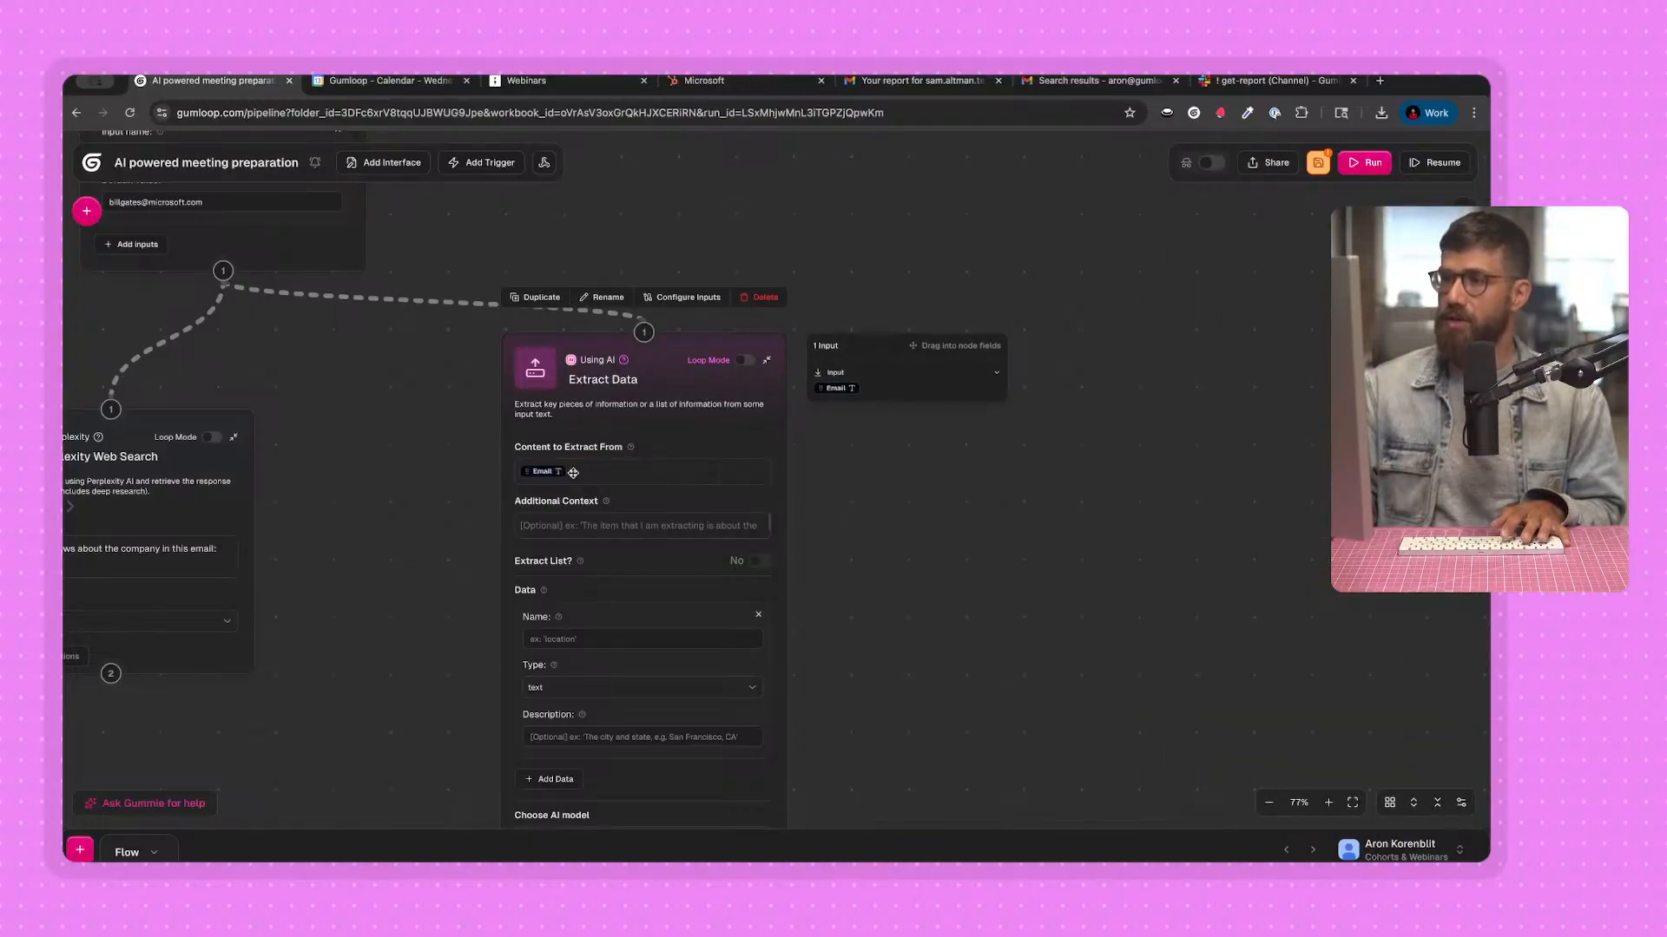
Name the Extract Data node's data item "Domain" and give it the description "extract domain from email".
{"action": "left_click", "coordinate": [446, 555]}
{"action": "scroll", "coordinate": [446, 555], "scroll_direction": "down", "scroll_amount": 1}
{"action": "left_click", "coordinate": [569, 628]}
{"action": "type", "text": "Domain"}
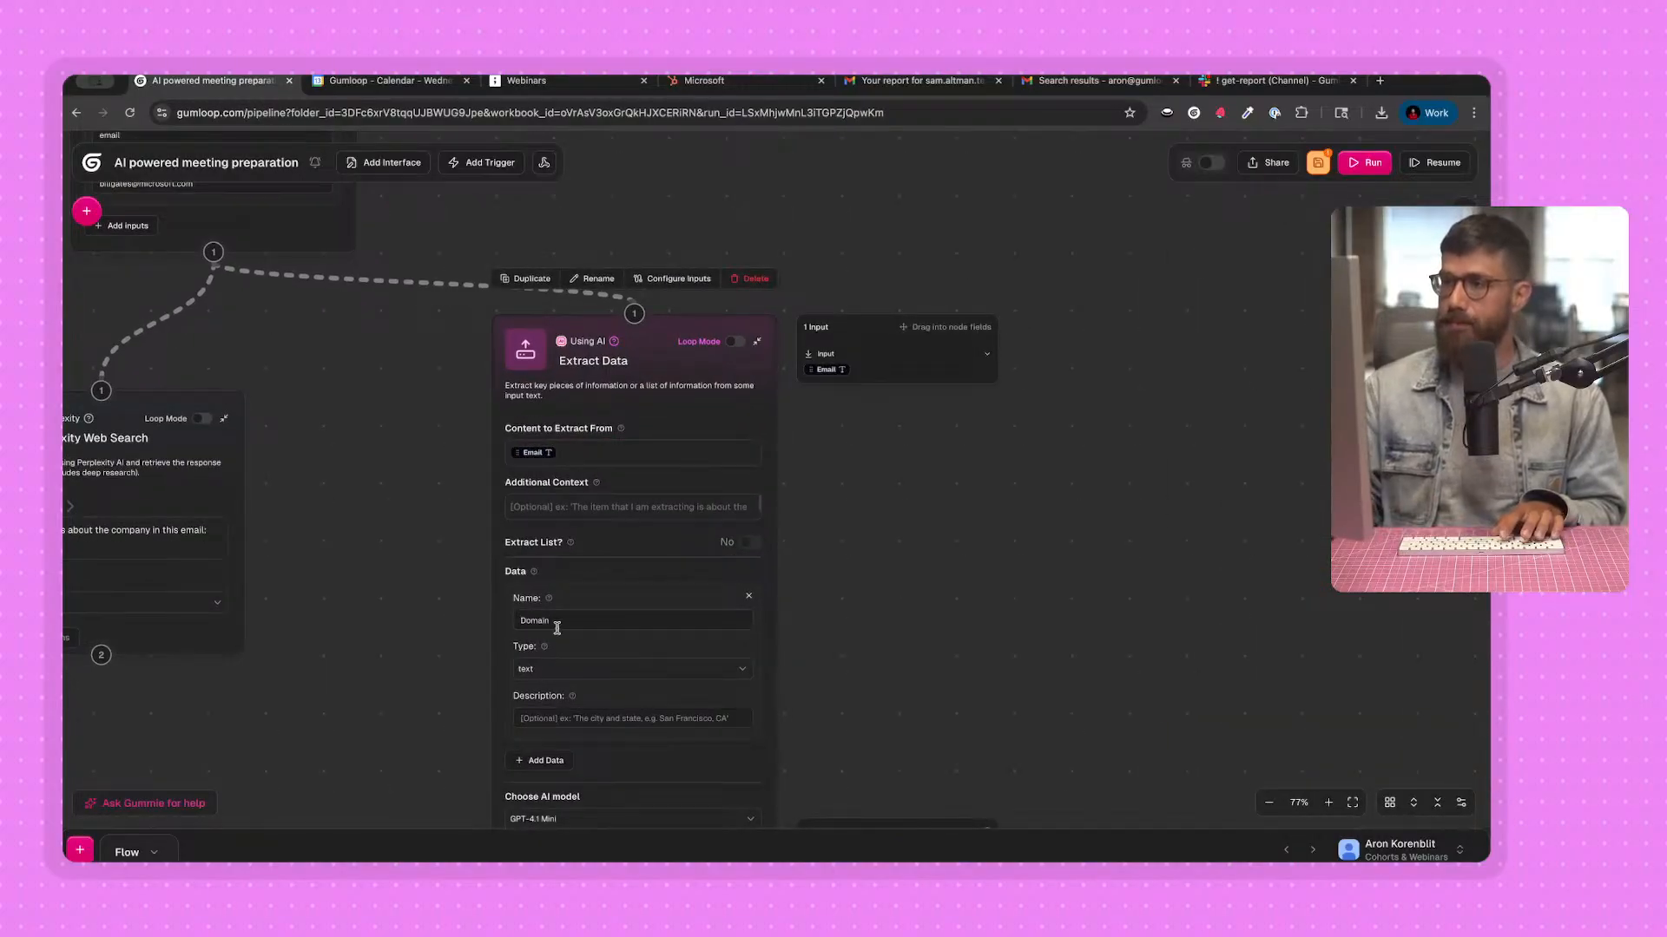
{"action": "scroll", "coordinate": [451, 539], "scroll_direction": "down", "scroll_amount": 2}
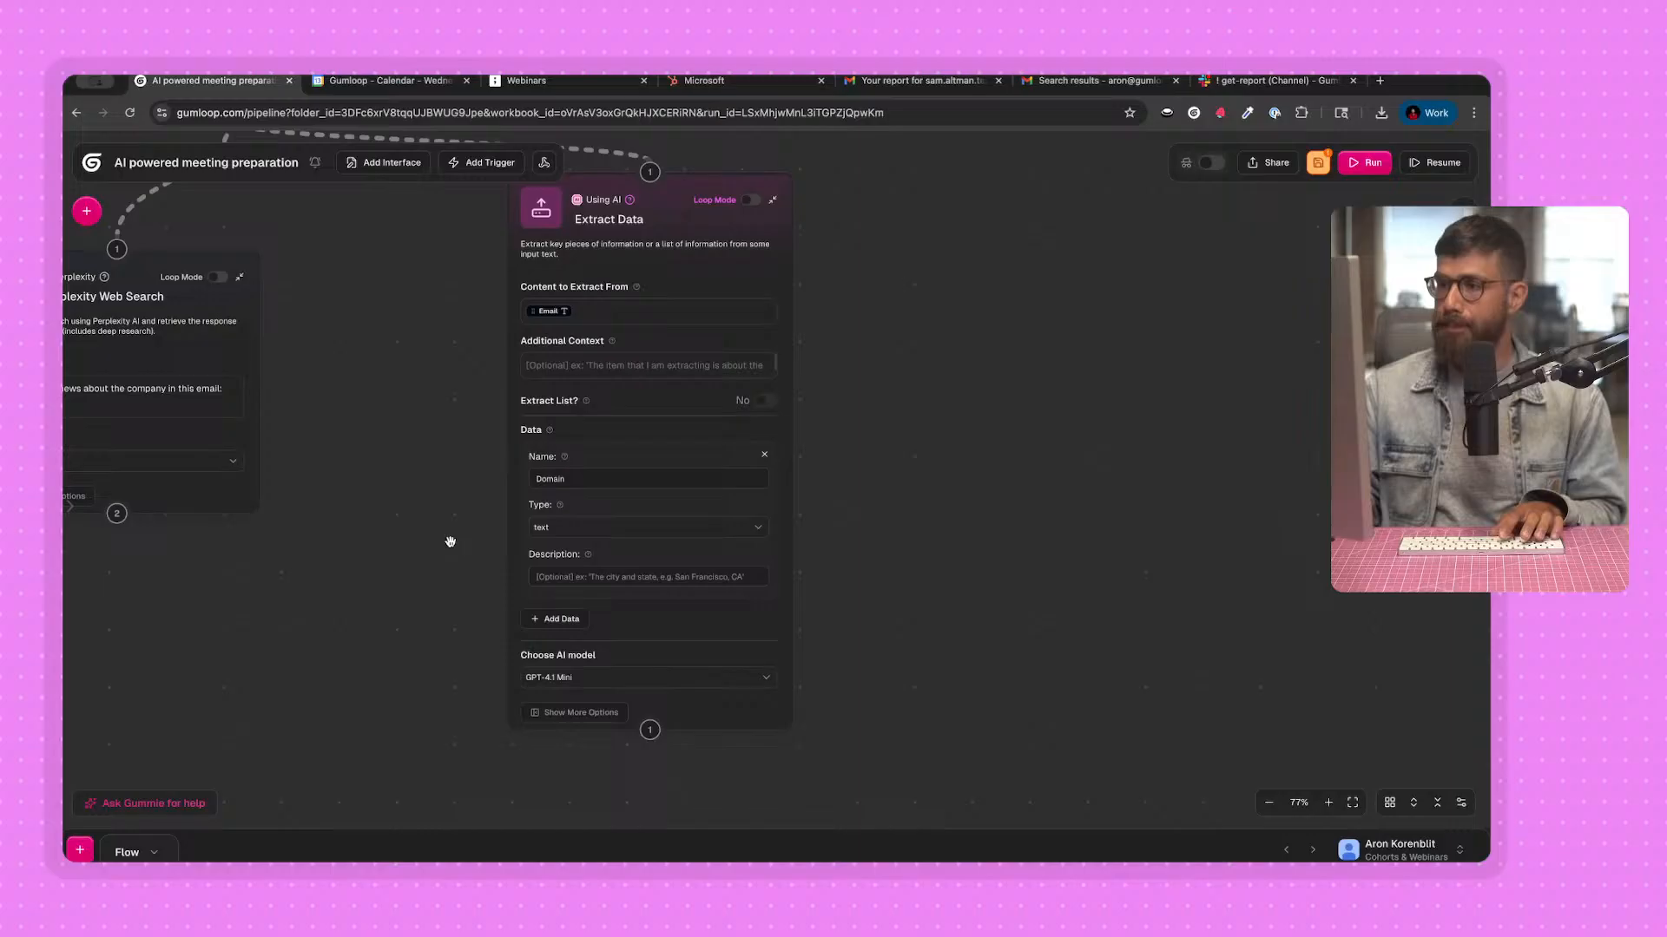
{"action": "left_click", "coordinate": [614, 577]}
{"action": "type", "text": "ec"}
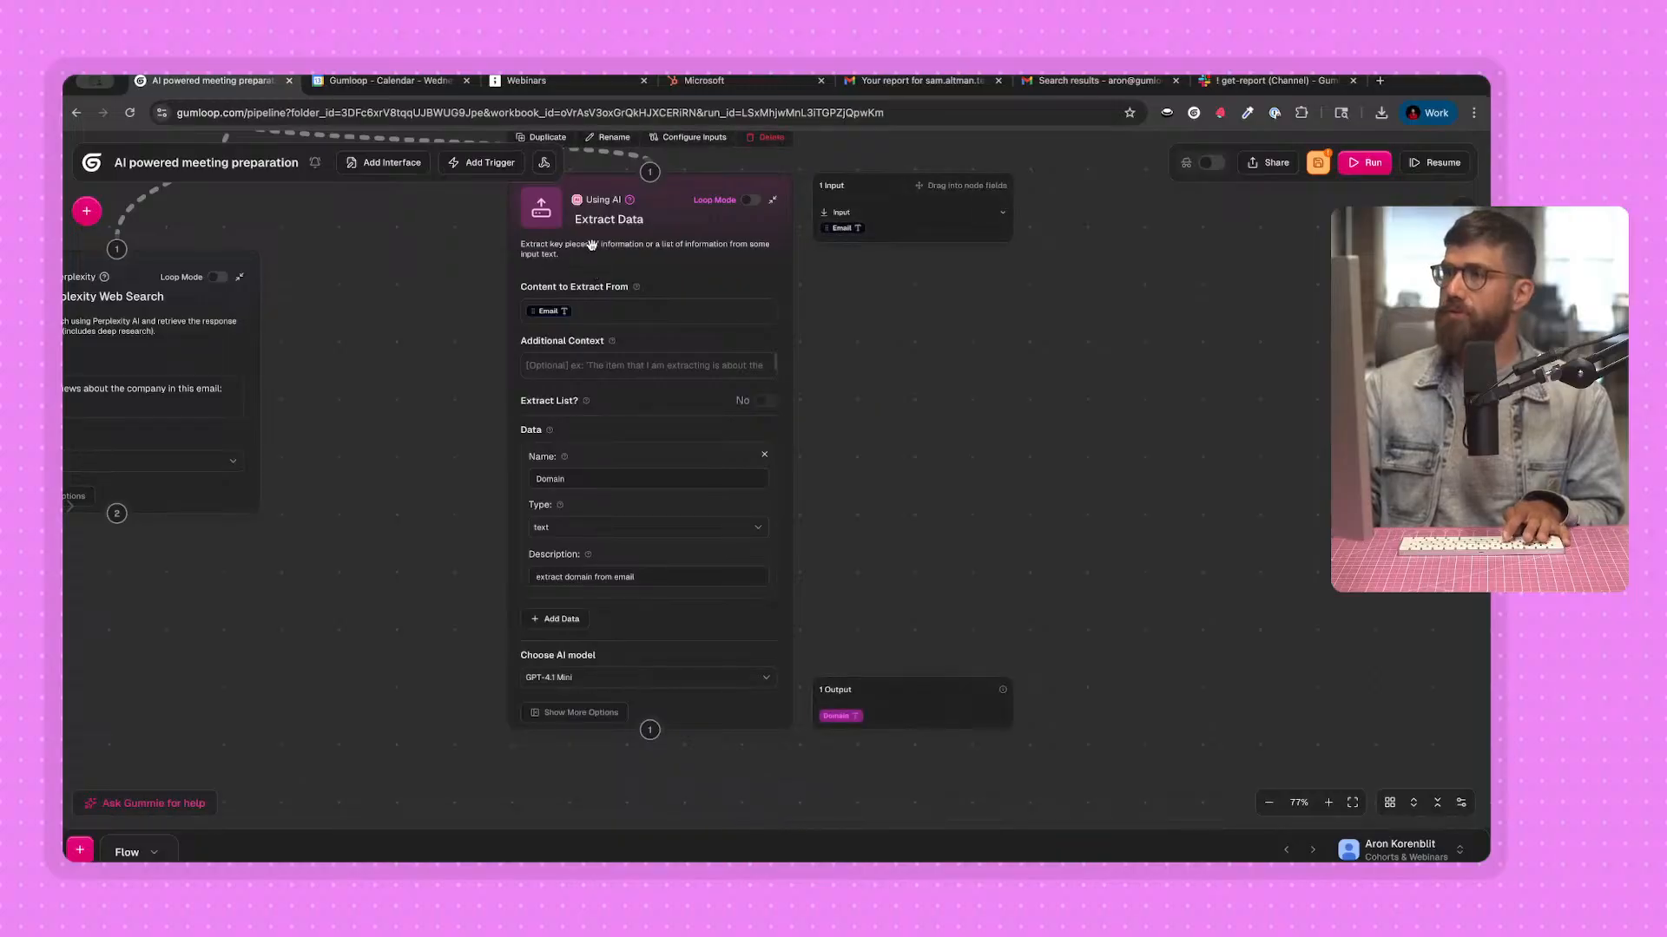
Switch to the meeting report email in Gmail and review its Company Overview section.
{"action": "left_click", "coordinate": [898, 86]}
{"action": "scroll", "coordinate": [593, 509], "scroll_direction": "down", "scroll_amount": 10}
{"action": "scroll", "coordinate": [593, 508], "scroll_direction": "up", "scroll_amount": 8}
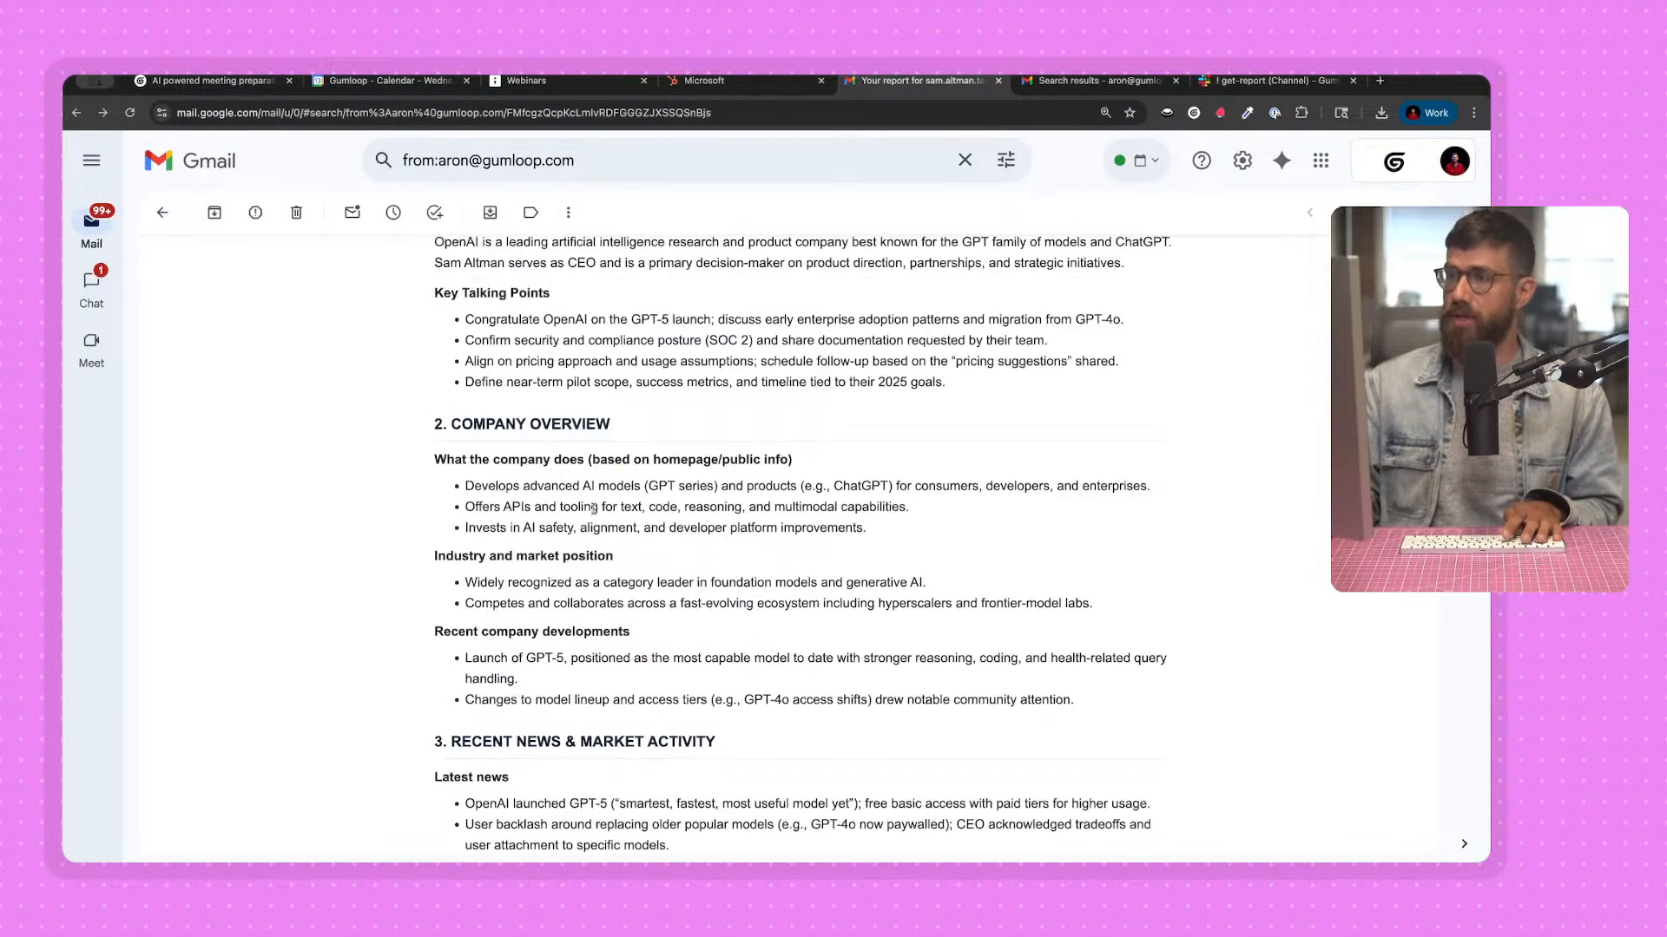
Compare the attendee details at the start of the meeting report email with the August 13 calendar event, and review the report's opening sections.
{"action": "scroll", "coordinate": [607, 463], "scroll_direction": "up", "scroll_amount": 3}
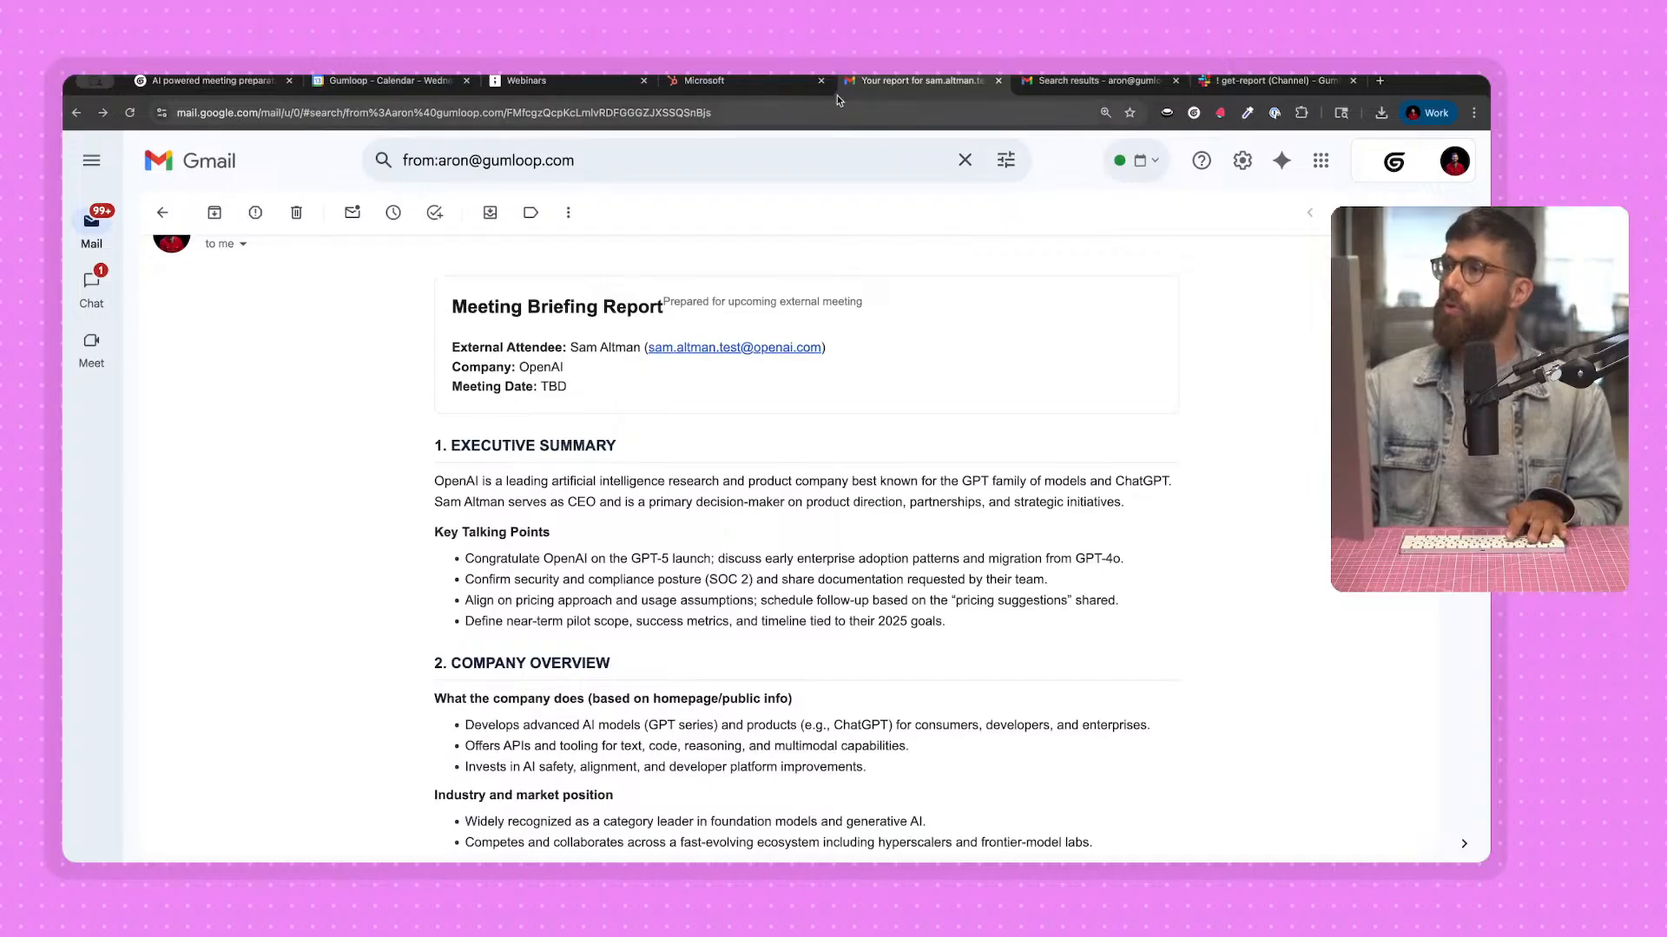
{"action": "left_click", "coordinate": [339, 96]}
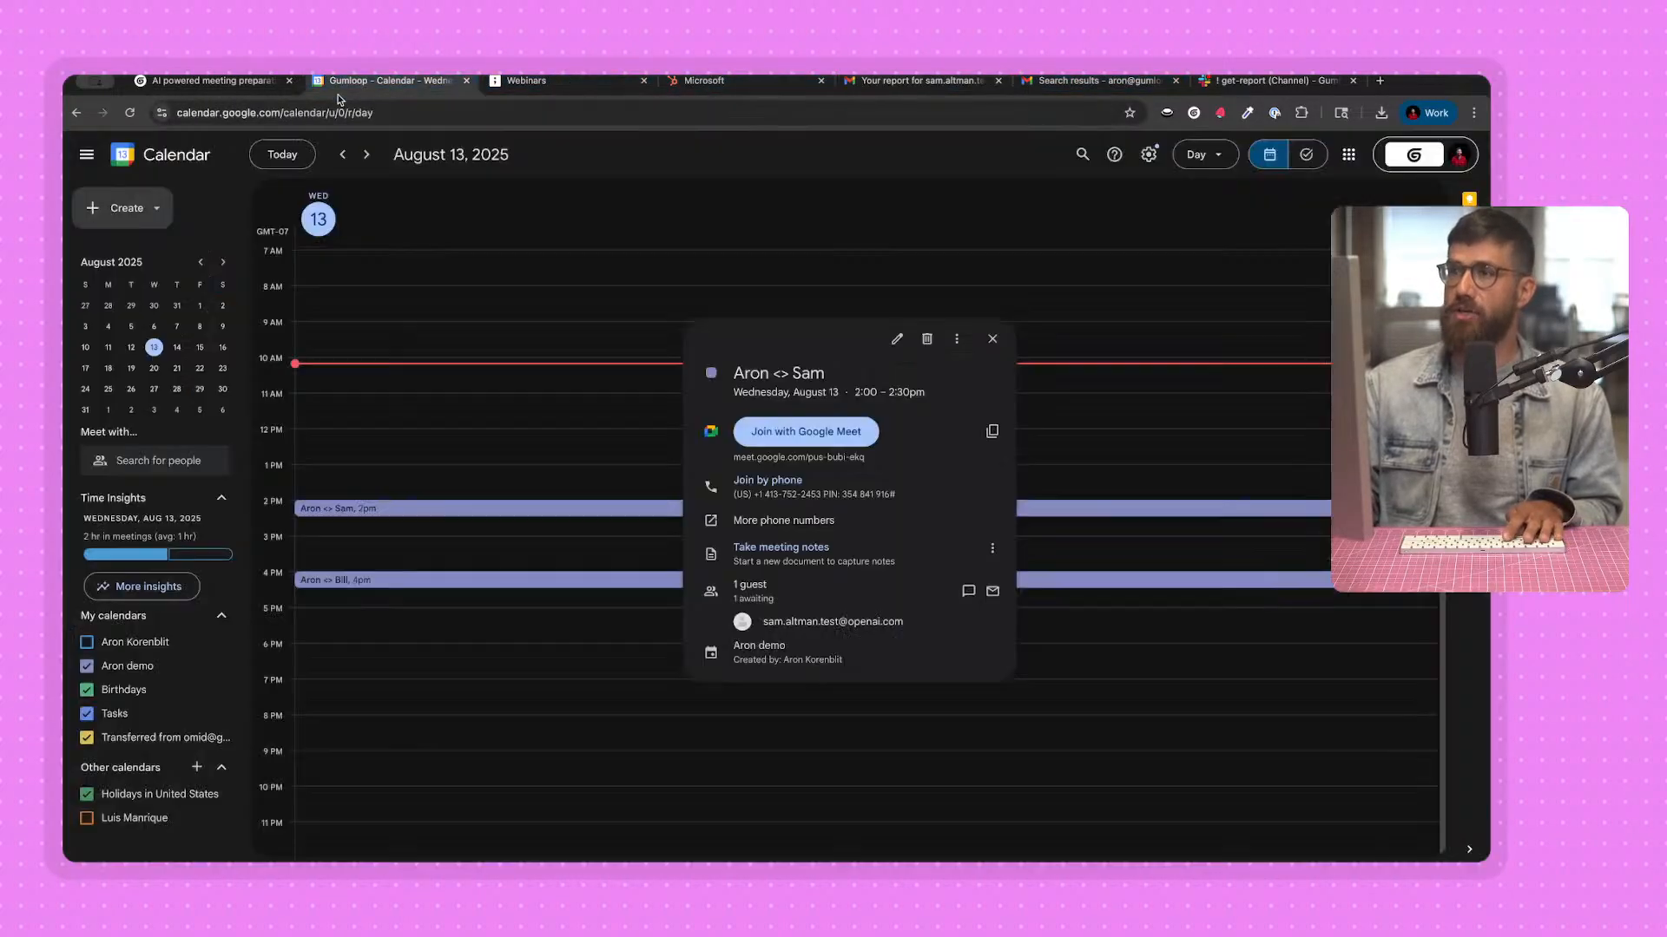
{"action": "left_click", "coordinate": [569, 481]}
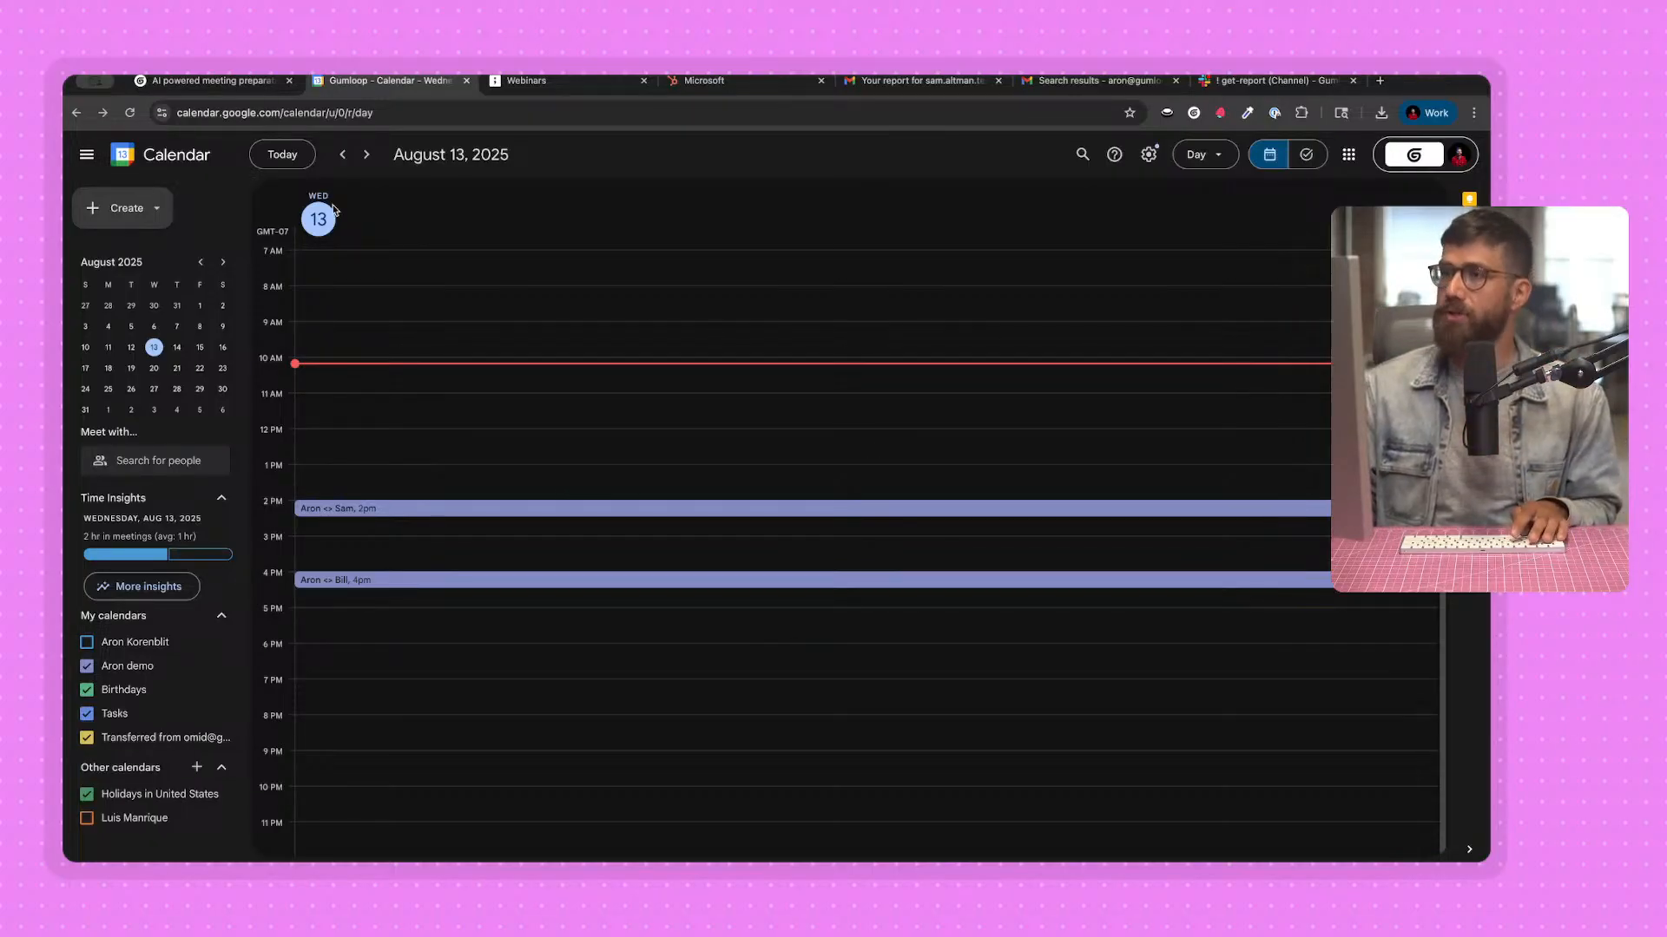
{"action": "left_click", "coordinate": [920, 81]}
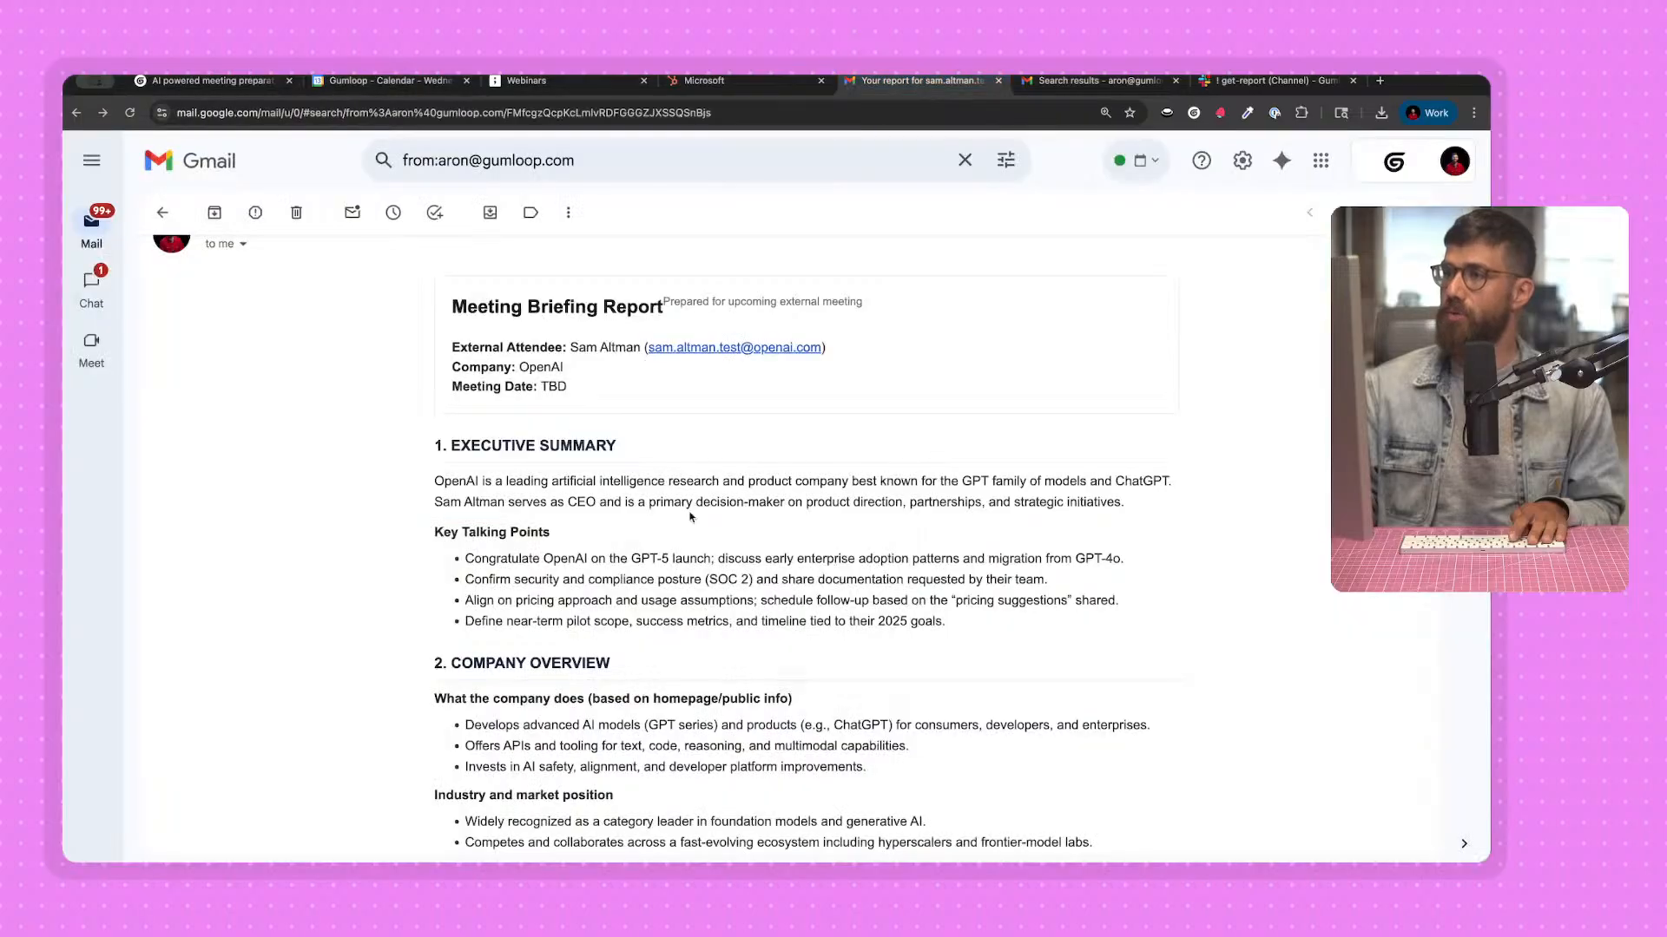
{"action": "scroll", "coordinate": [617, 442], "scroll_direction": "down", "scroll_amount": 2}
{"action": "scroll", "coordinate": [618, 442], "scroll_direction": "up", "scroll_amount": 1}
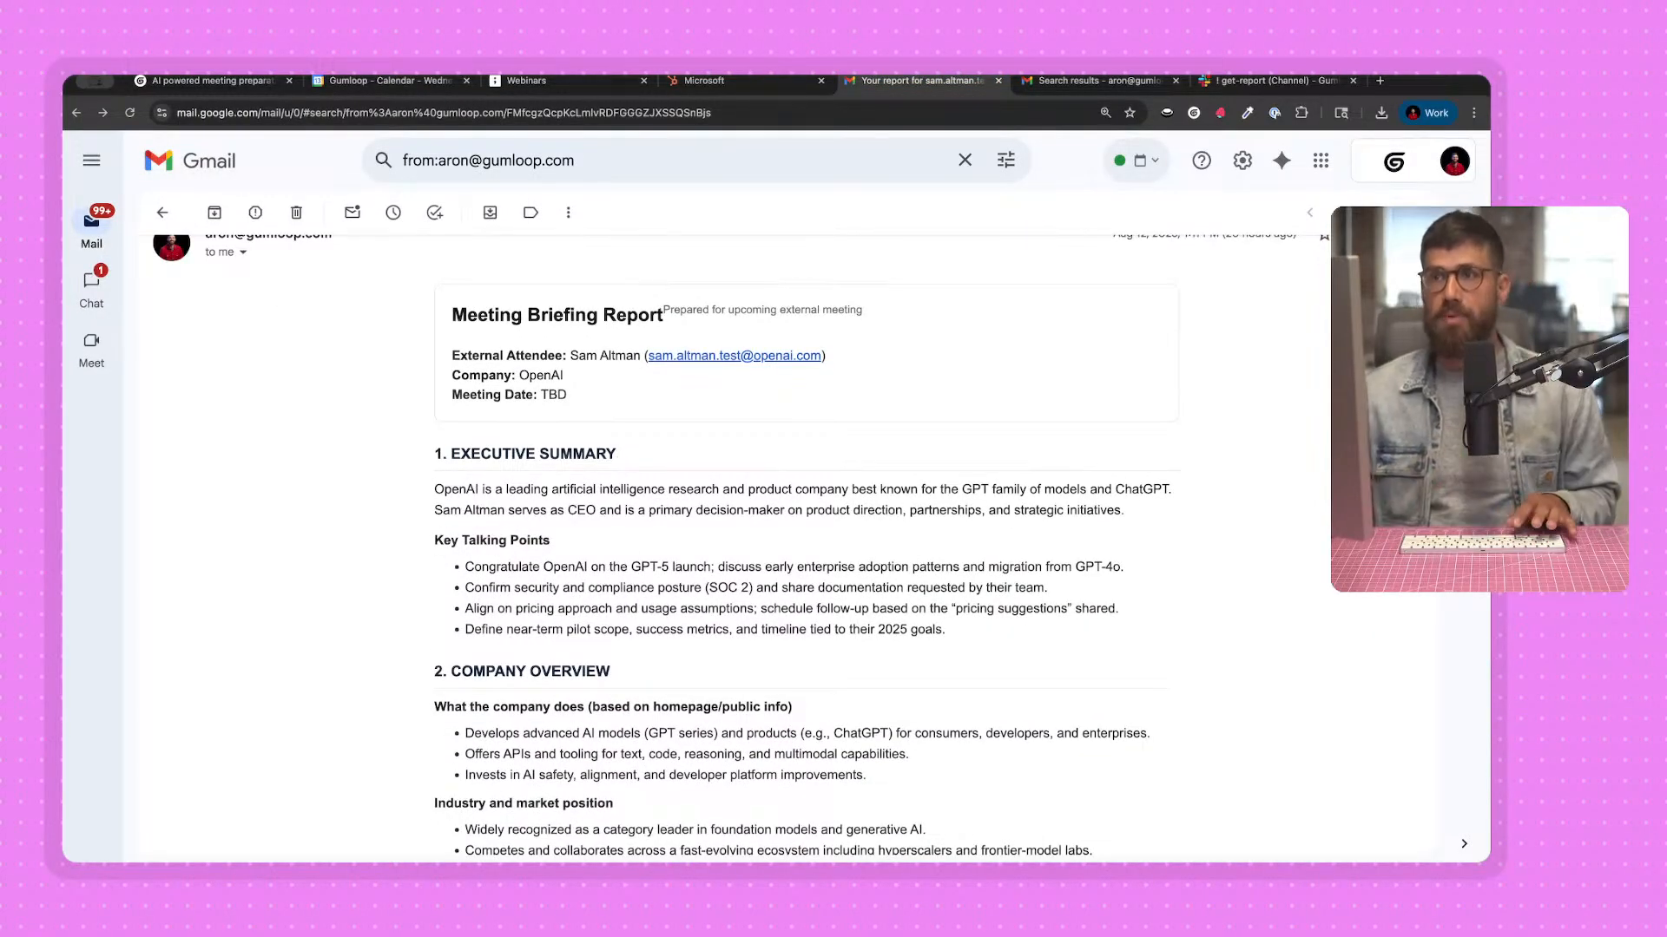
Switch back to the Gumloop flow and connect the Extract Data node's output to the Website Scraper node's input.
{"action": "left_click", "coordinate": [242, 79]}
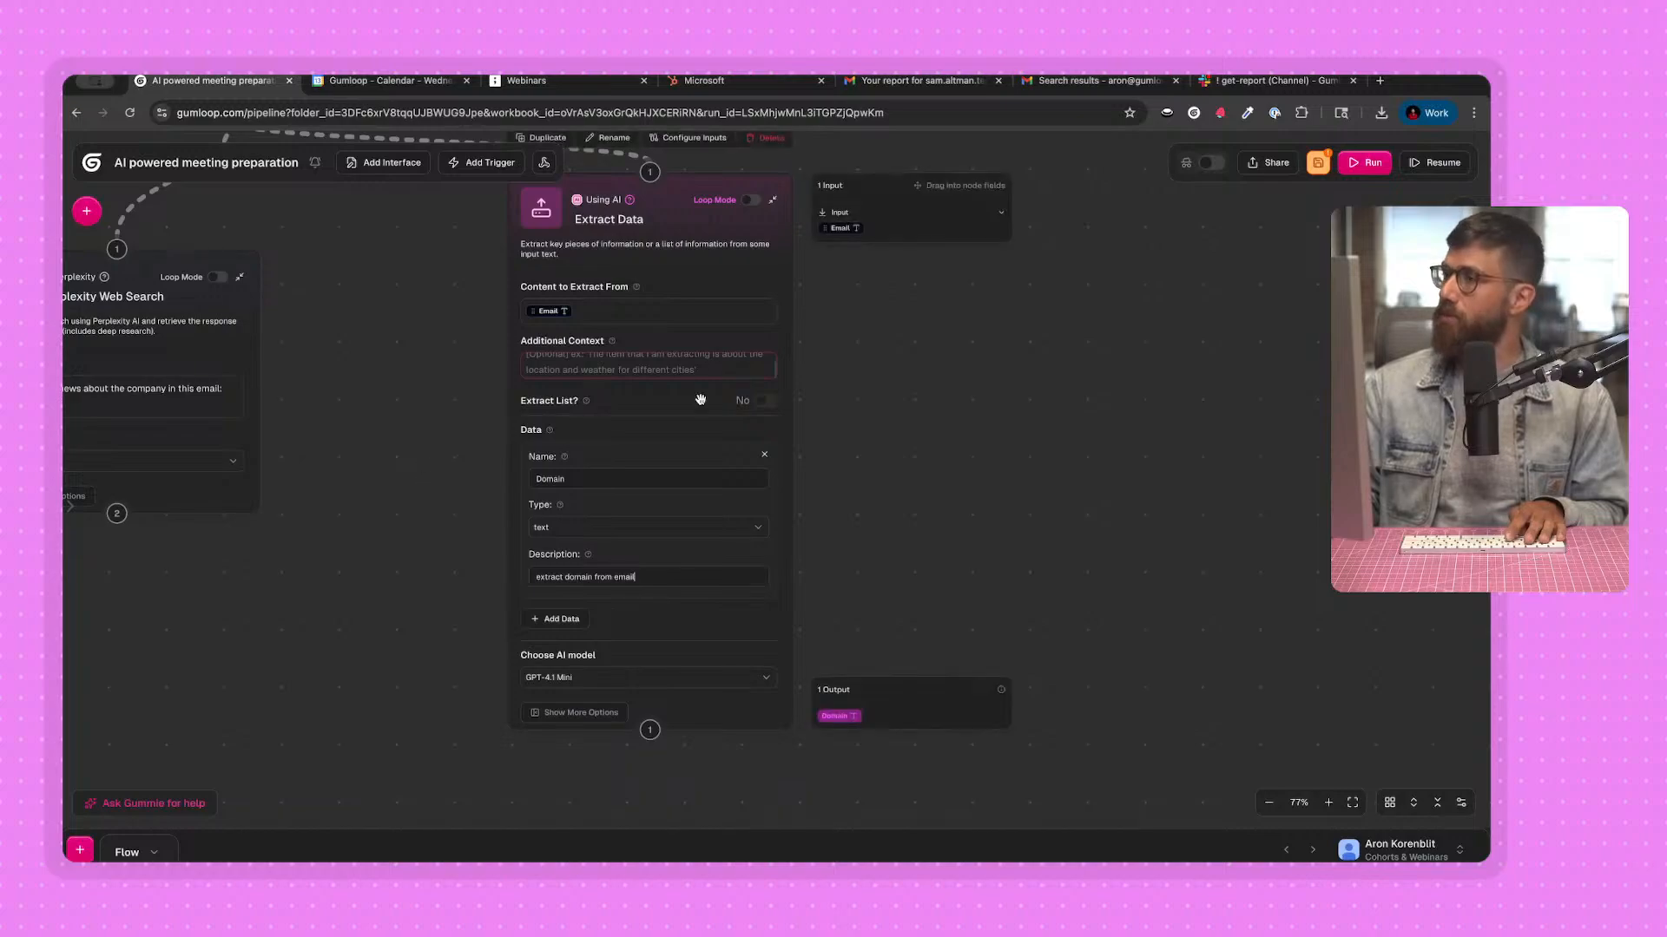
{"action": "scroll", "coordinate": [701, 400], "scroll_direction": "up", "scroll_amount": 3}
{"action": "scroll", "coordinate": [361, 461], "scroll_direction": "down", "scroll_amount": 3}
{"action": "scroll", "coordinate": [435, 551], "scroll_direction": "down", "scroll_amount": 1}
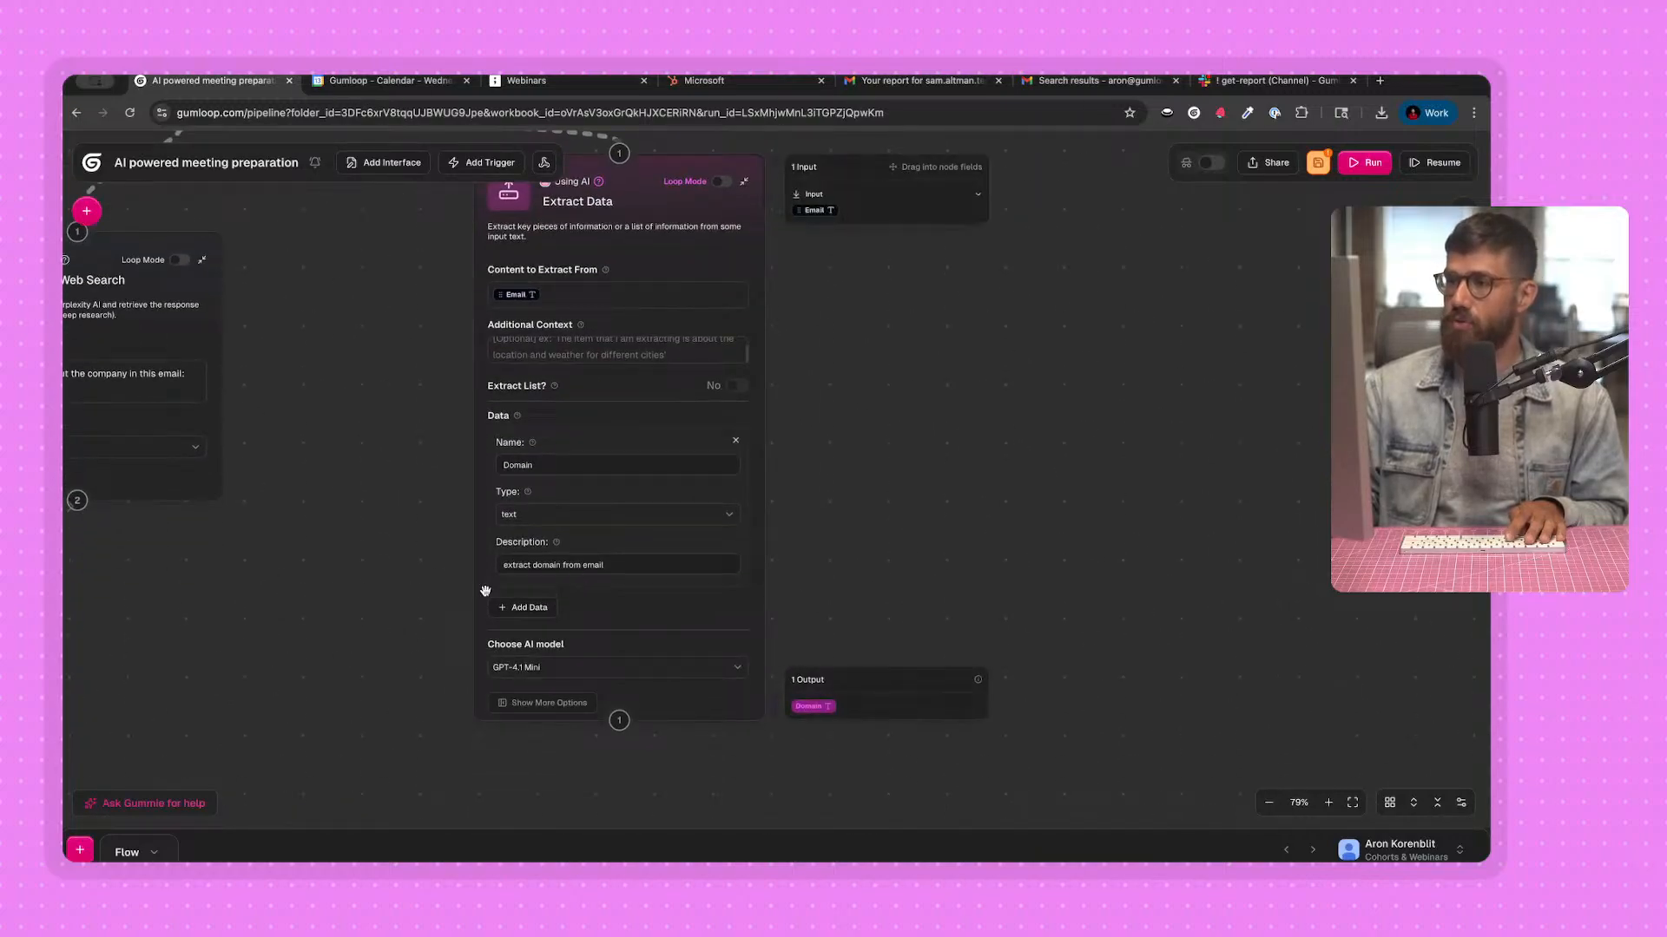
{"action": "scroll", "coordinate": [485, 591], "scroll_direction": "down", "scroll_amount": 4}
{"action": "left_click_drag", "start_coordinate": [684, 421], "coordinate": [749, 605]}
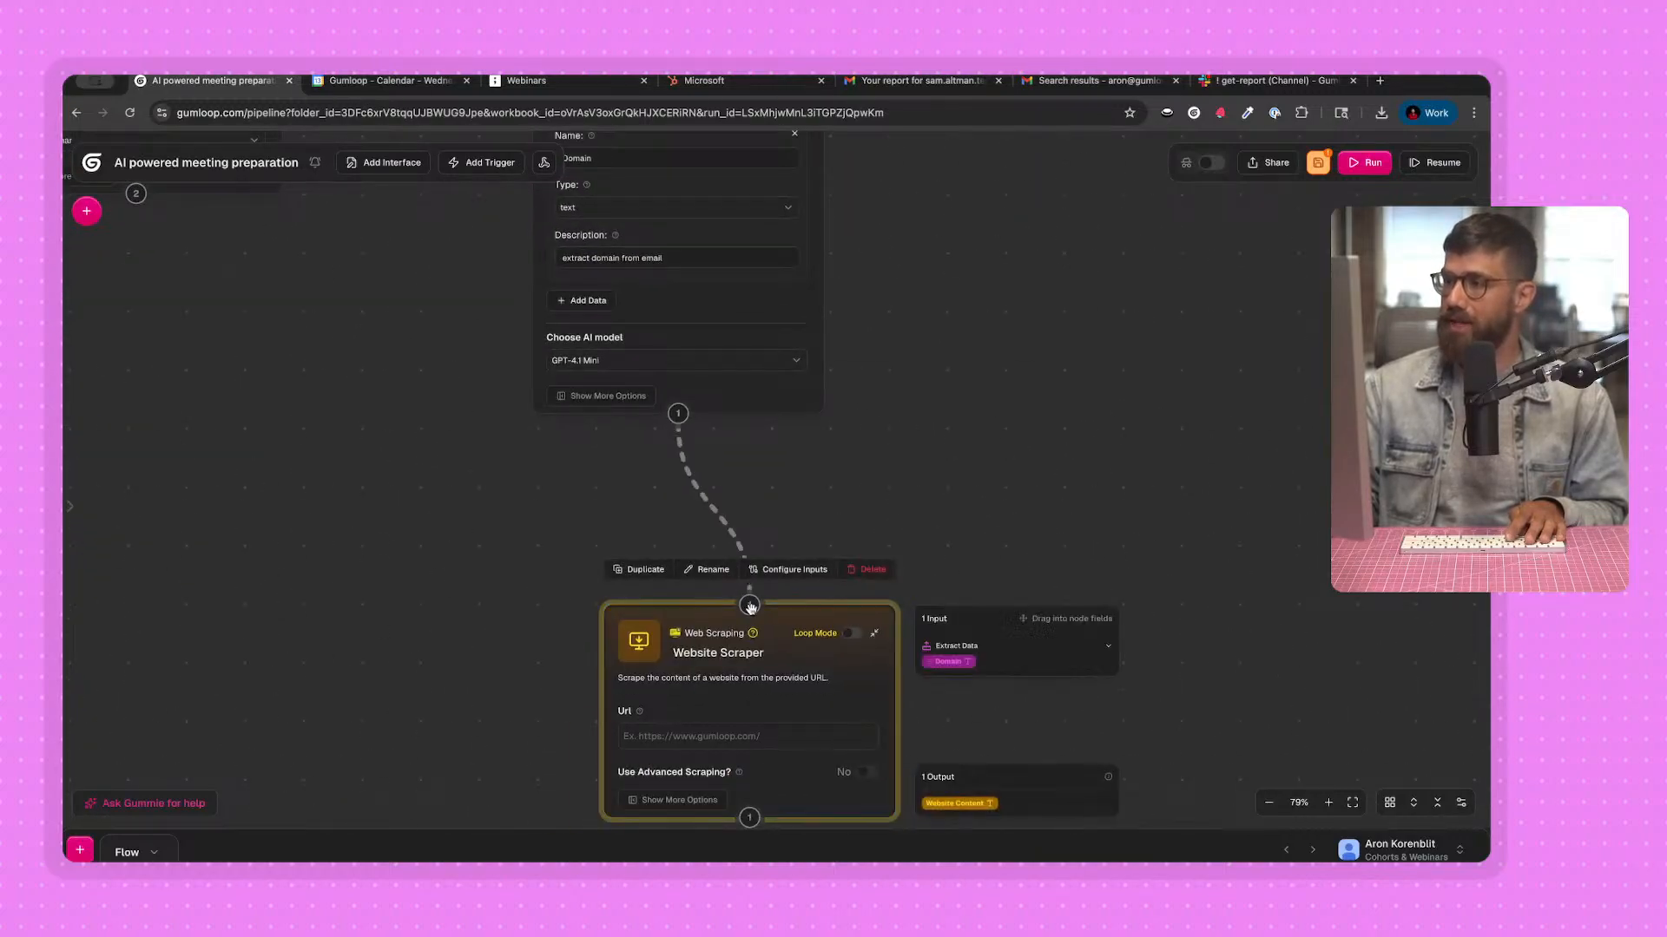
Insert the extracted Domain variable as the Website Scraper node's URL.
{"action": "scroll", "coordinate": [846, 534], "scroll_direction": "down", "scroll_amount": 2}
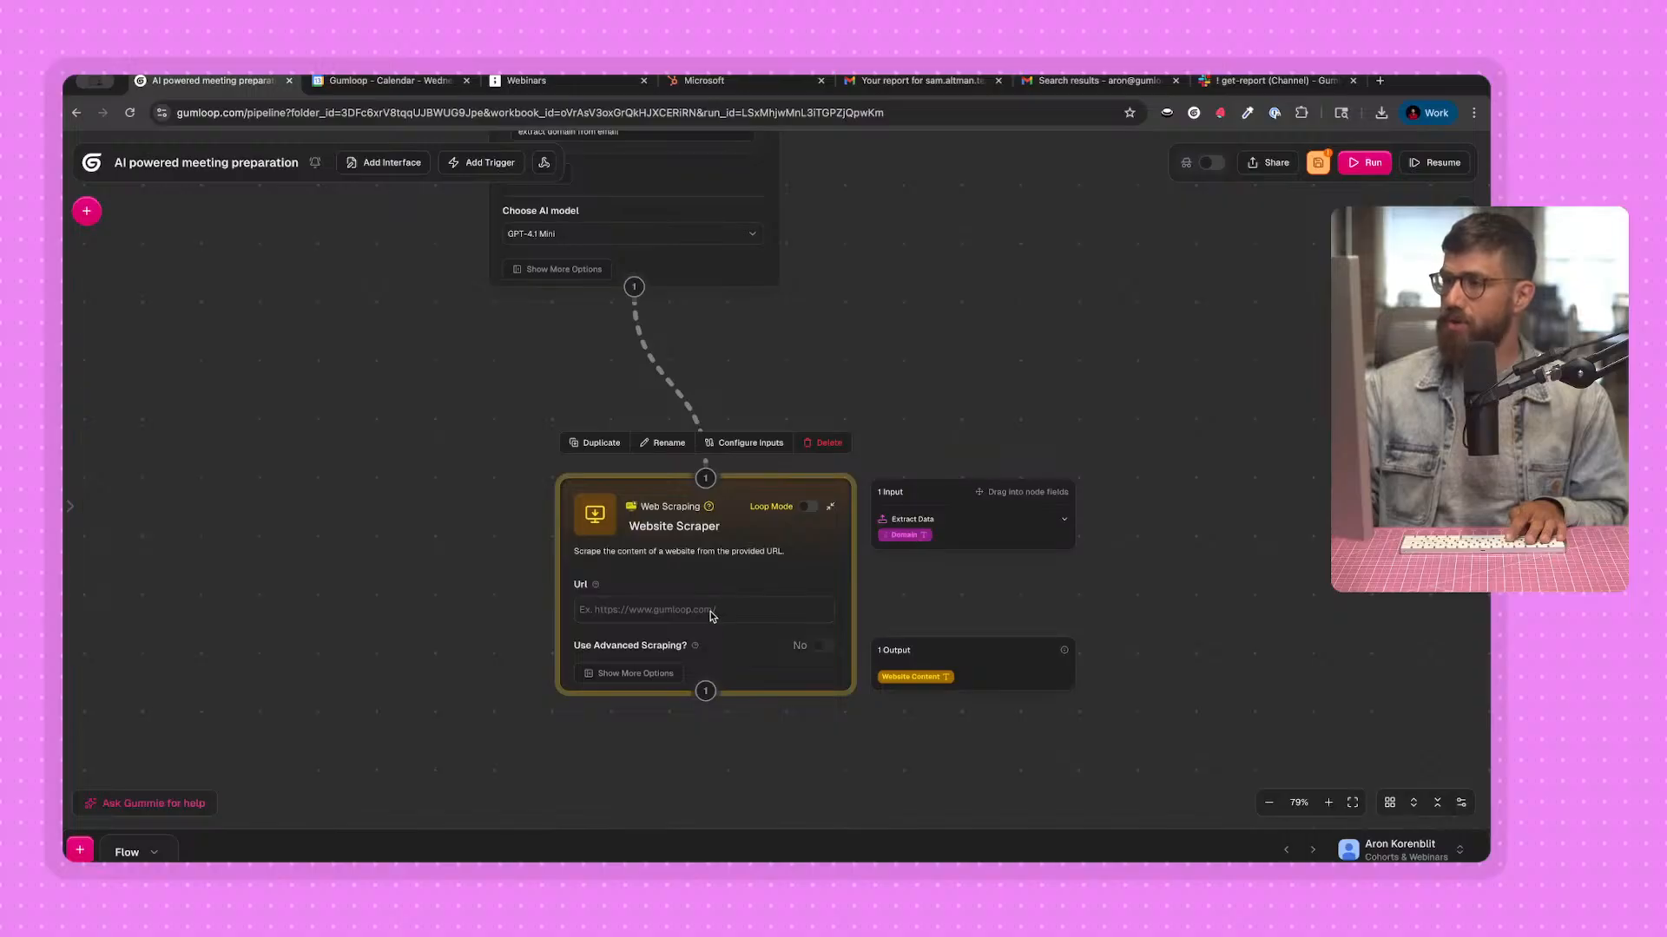
{"action": "left_click_drag", "start_coordinate": [692, 615], "coordinate": [691, 616]}
{"action": "scroll", "coordinate": [457, 484], "scroll_direction": "down", "scroll_amount": 1}
{"action": "left_click_drag", "start_coordinate": [361, 446], "coordinate": [594, 501]}
{"action": "scroll", "coordinate": [595, 501], "scroll_direction": "down", "scroll_amount": 1}
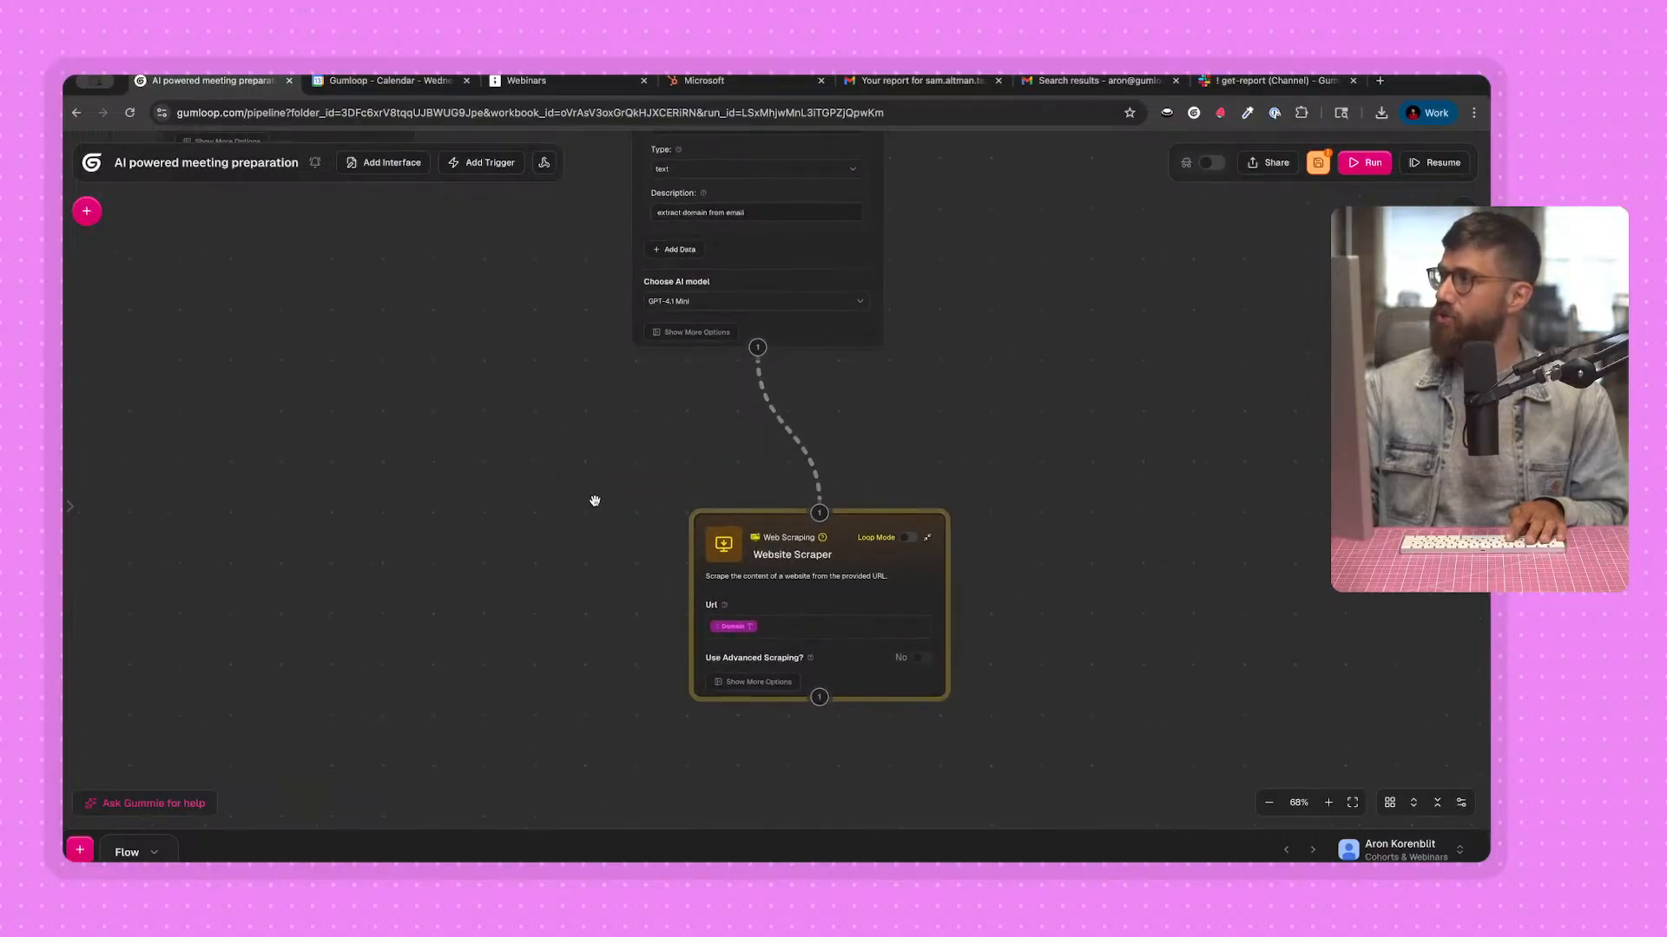
Run the whole flow and inspect the Domain output of the Extract Data node in the current run.
{"action": "left_click", "coordinate": [1351, 802]}
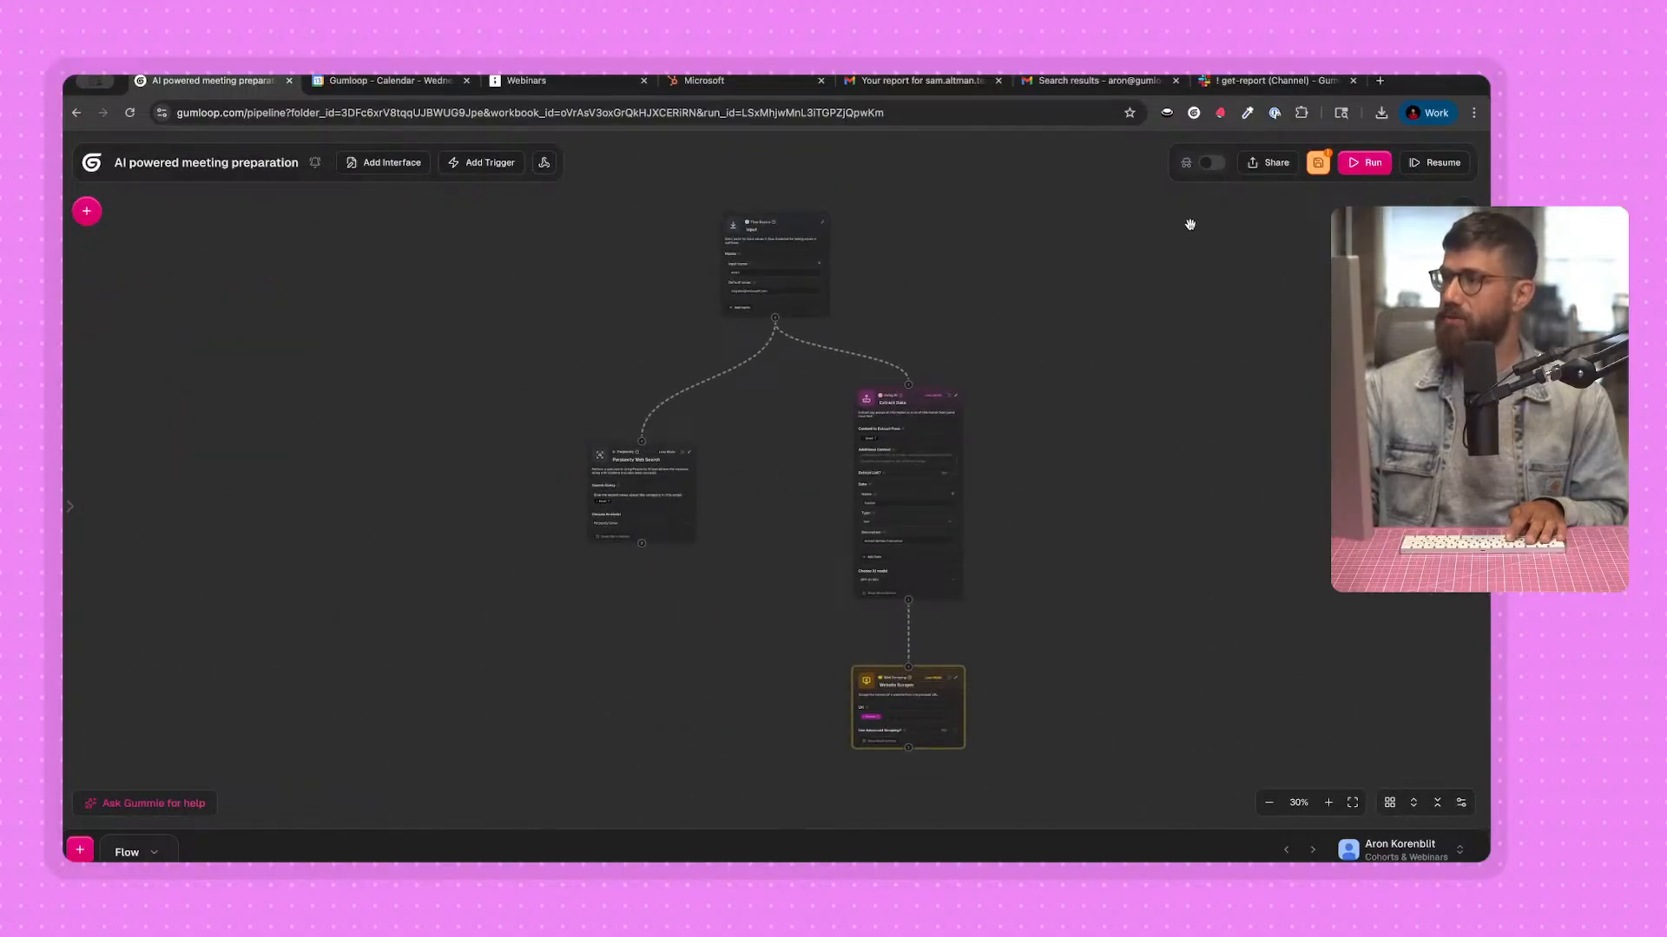
{"action": "left_click", "coordinate": [1372, 165]}
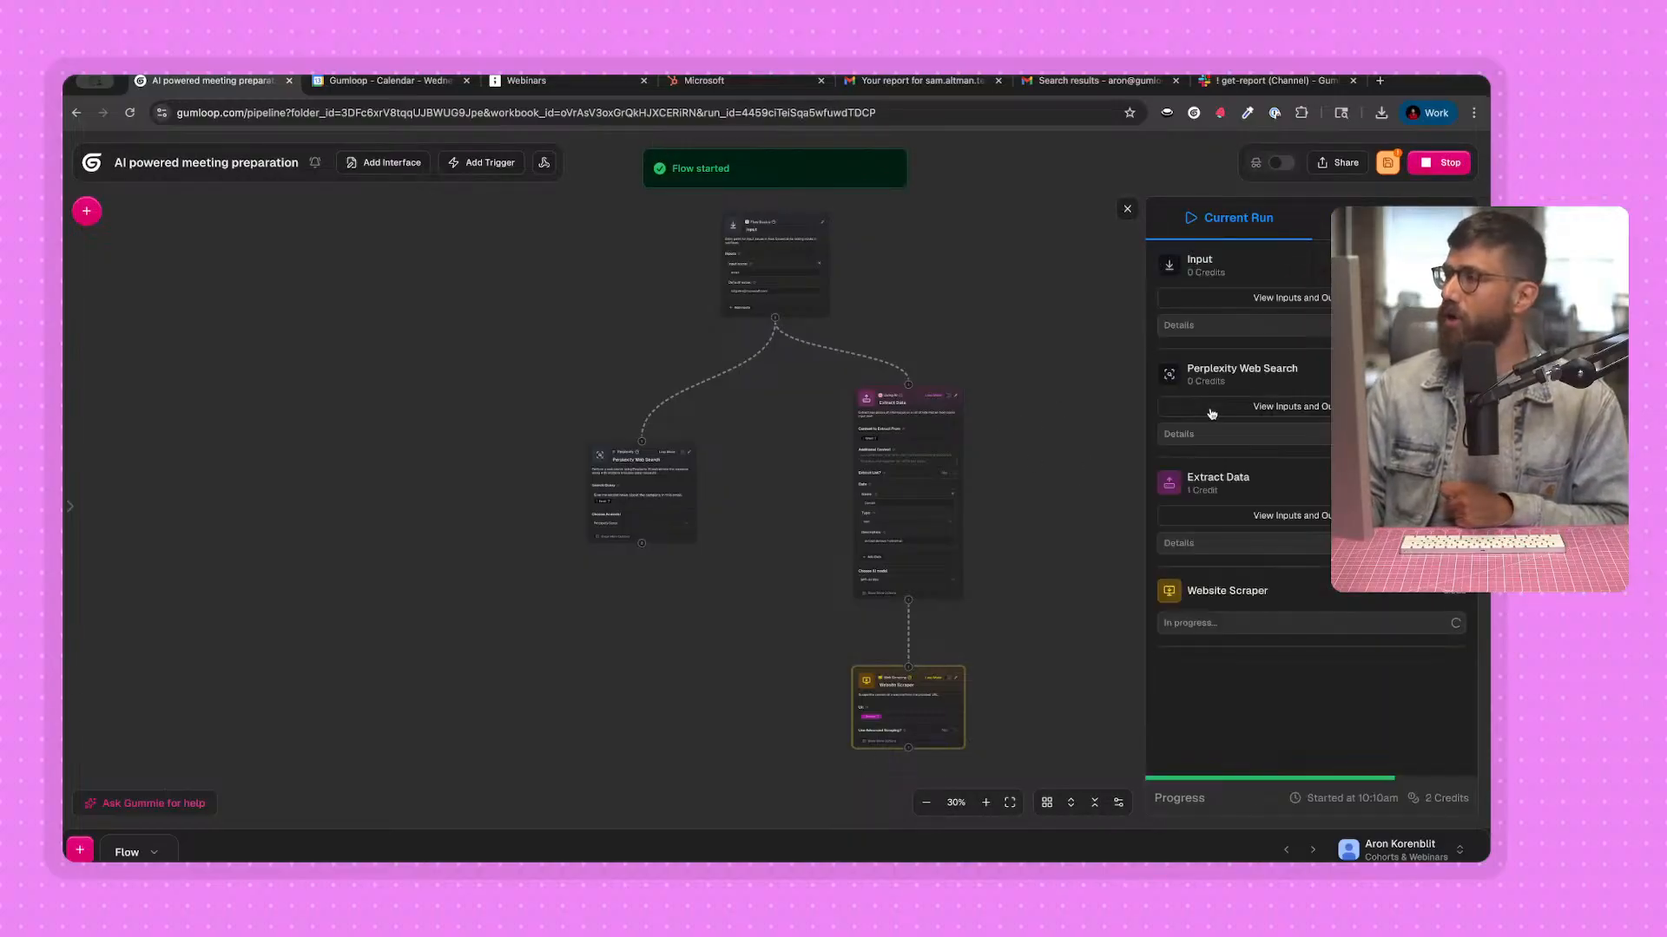
{"action": "left_click", "coordinate": [1291, 517]}
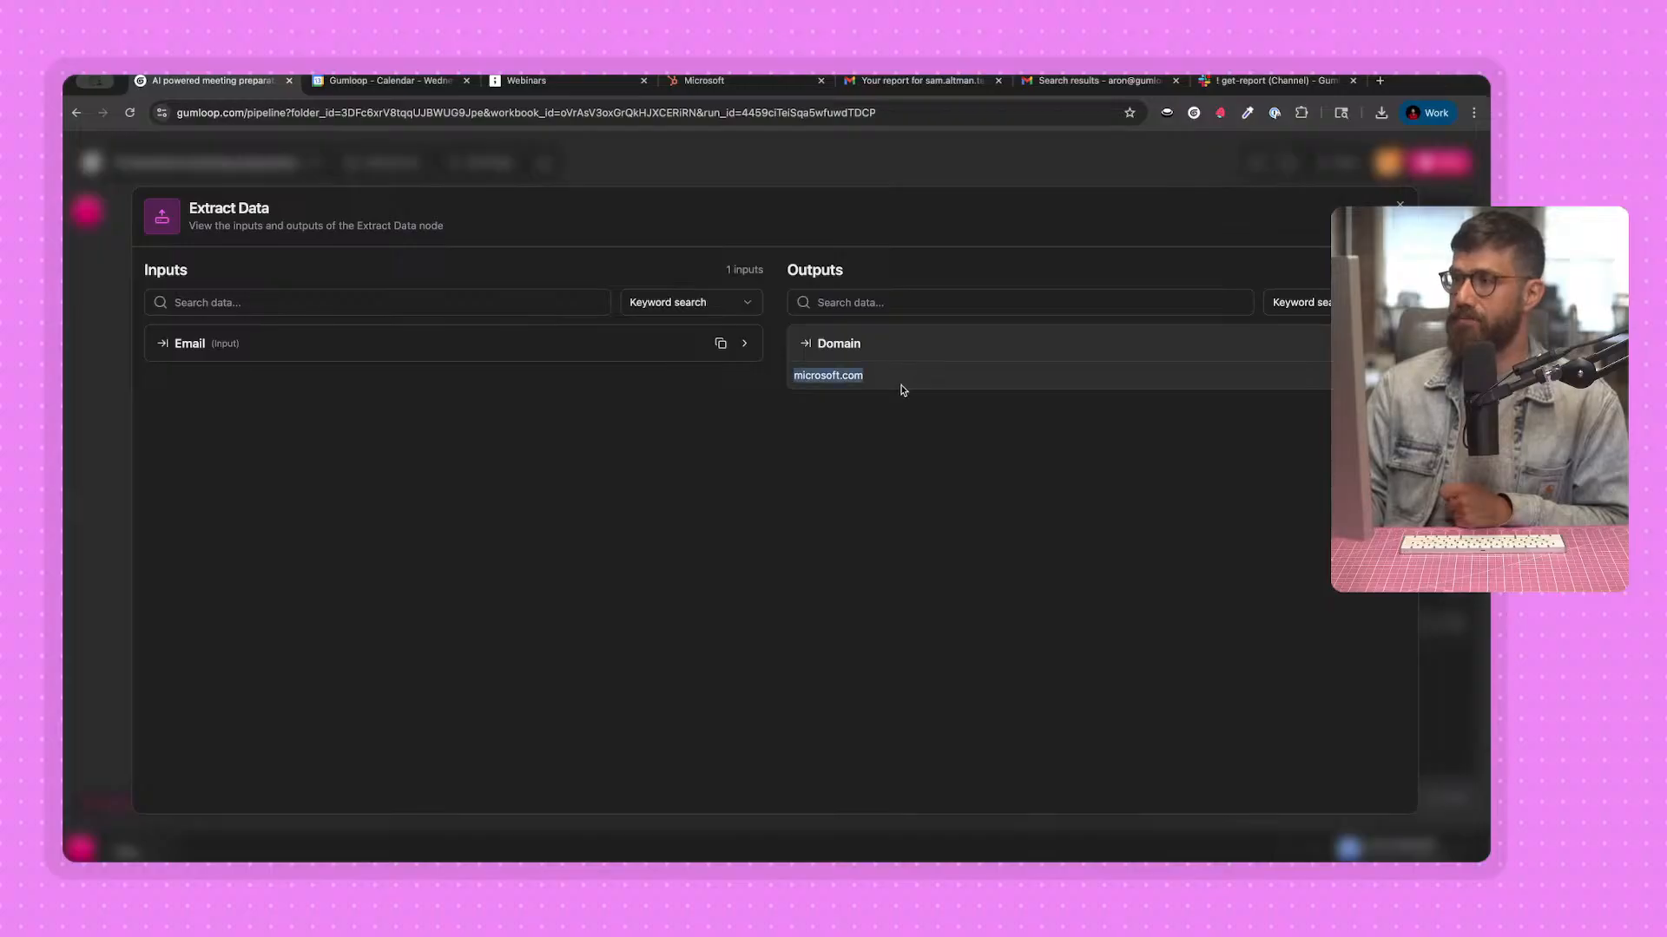
{"action": "left_click", "coordinate": [897, 164]}
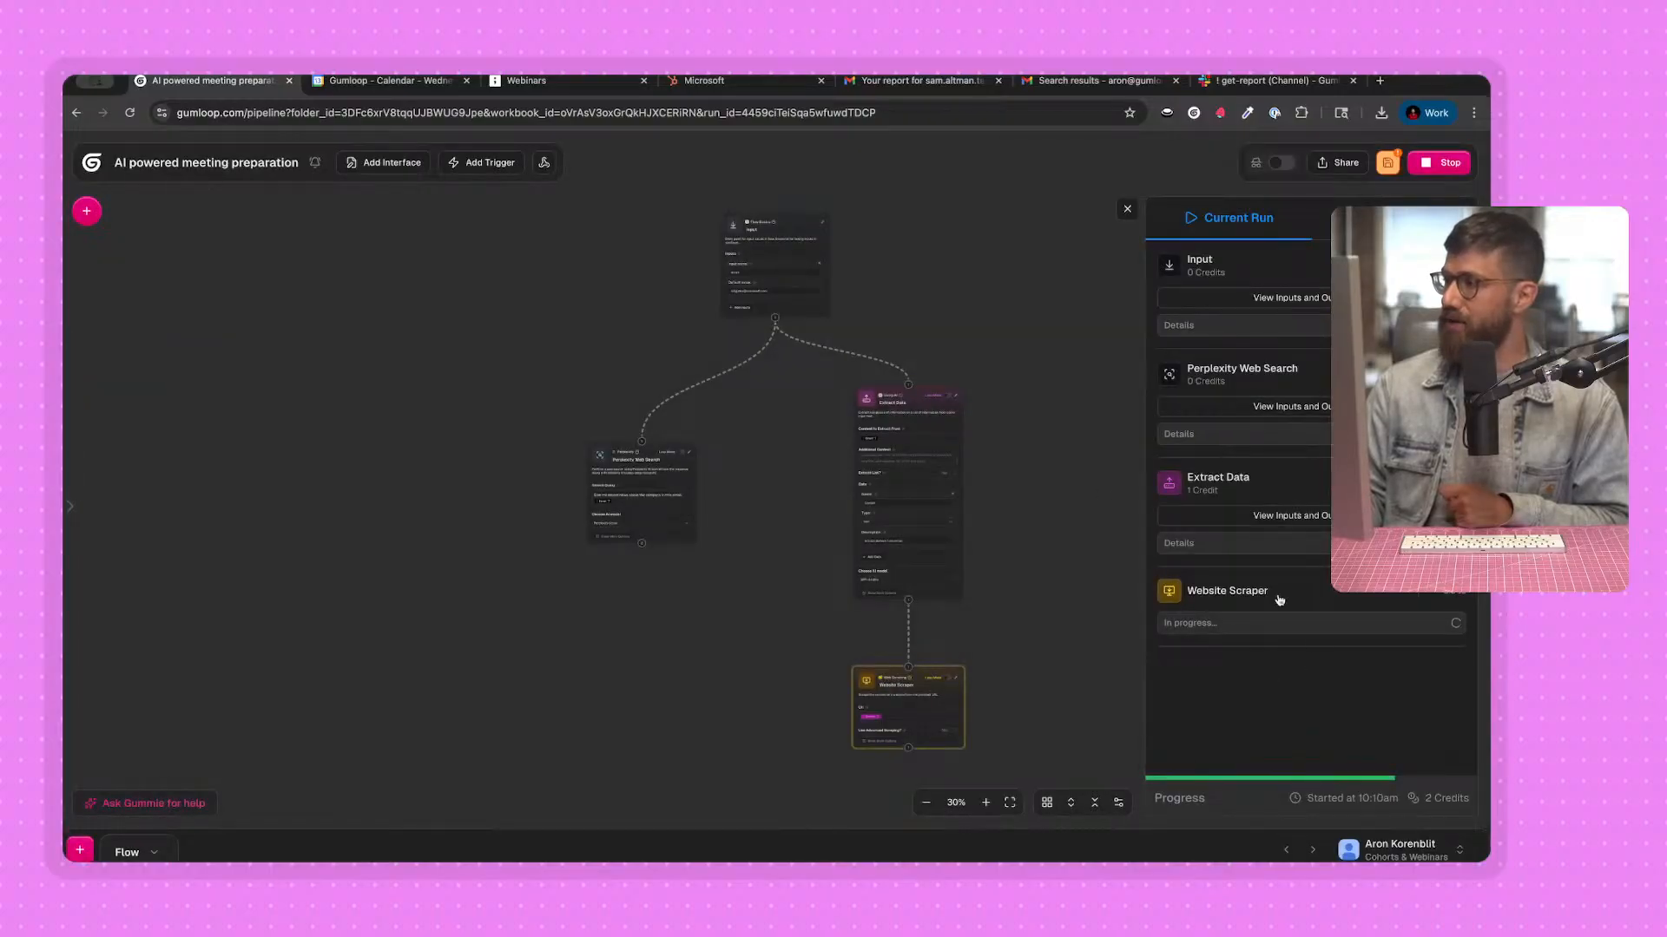
Examine the Website Content output produced by the Website Scraper node in the current run.
{"action": "left_click", "coordinate": [1299, 628]}
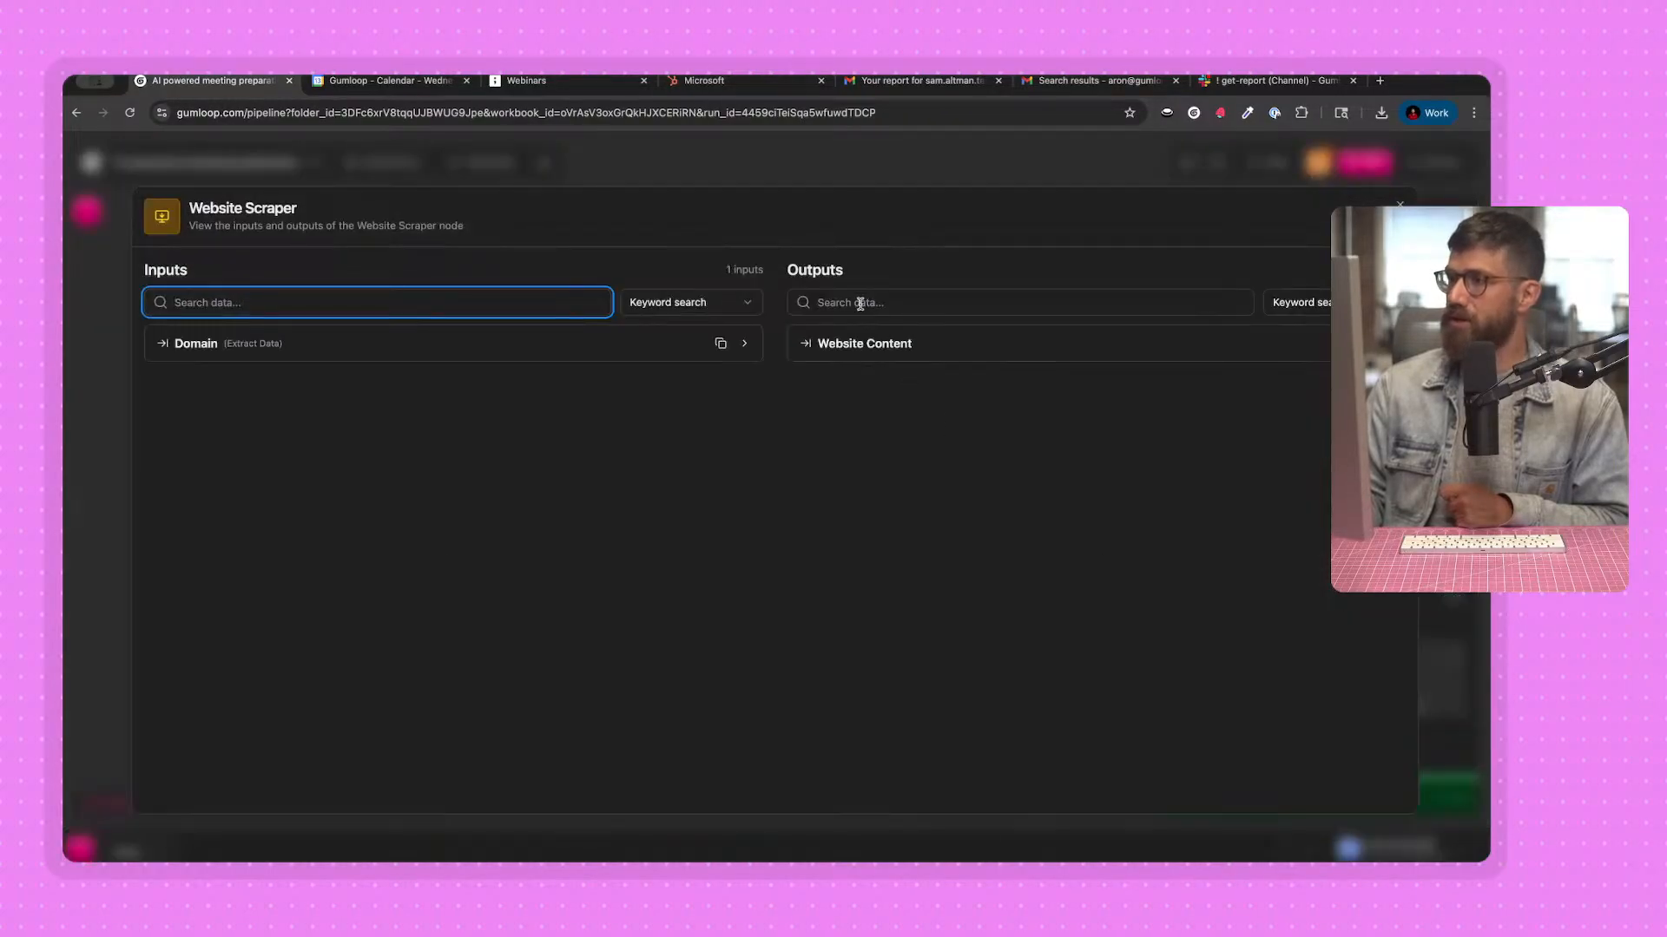
{"action": "left_click", "coordinate": [860, 344]}
{"action": "scroll", "coordinate": [837, 451], "scroll_direction": "down", "scroll_amount": 10}
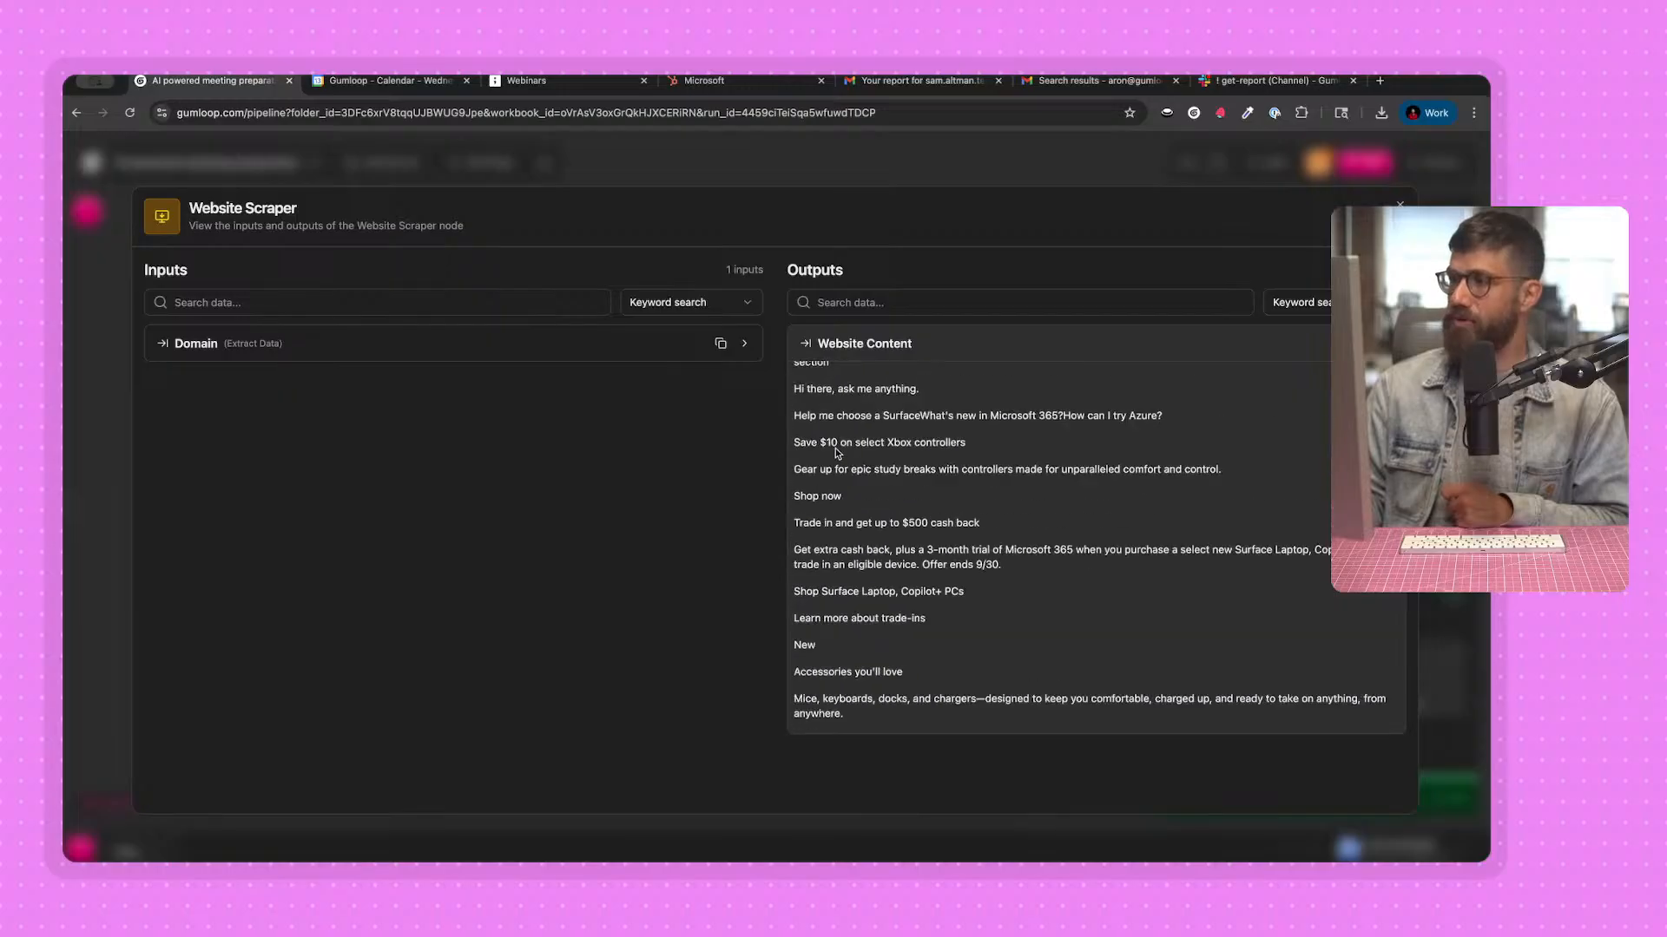
{"action": "scroll", "coordinate": [838, 453], "scroll_direction": "down", "scroll_amount": 15}
{"action": "scroll", "coordinate": [837, 451], "scroll_direction": "up", "scroll_amount": 8}
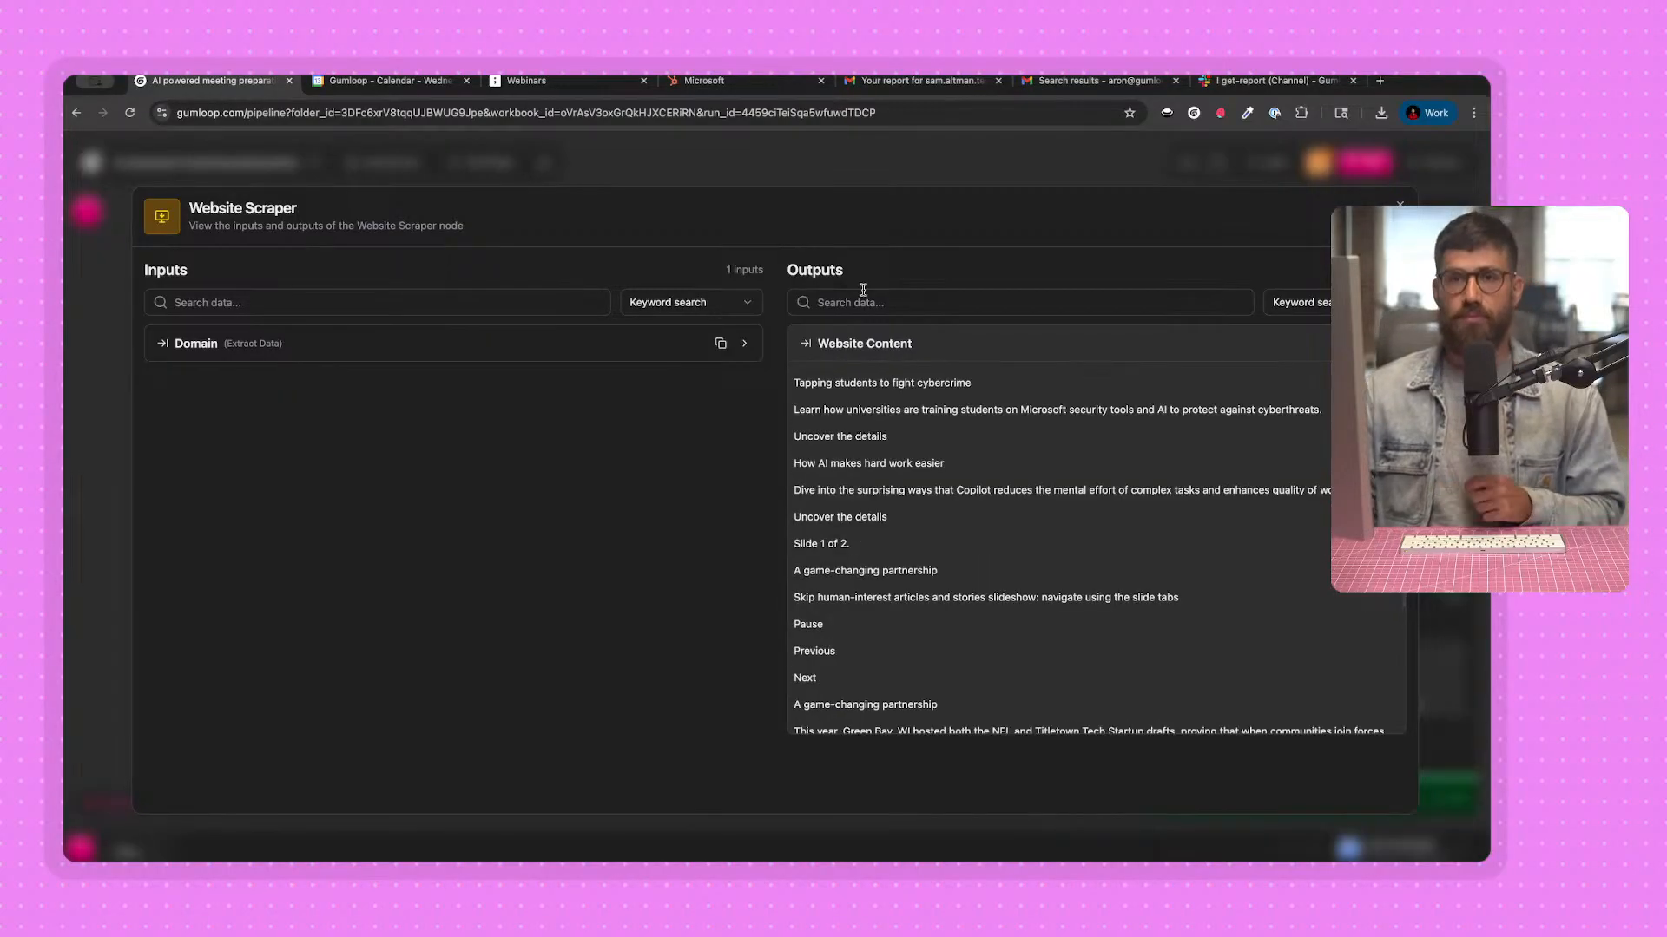
{"action": "left_click", "coordinate": [848, 168]}
{"action": "left_click_drag", "start_coordinate": [810, 558], "coordinate": [793, 525]}
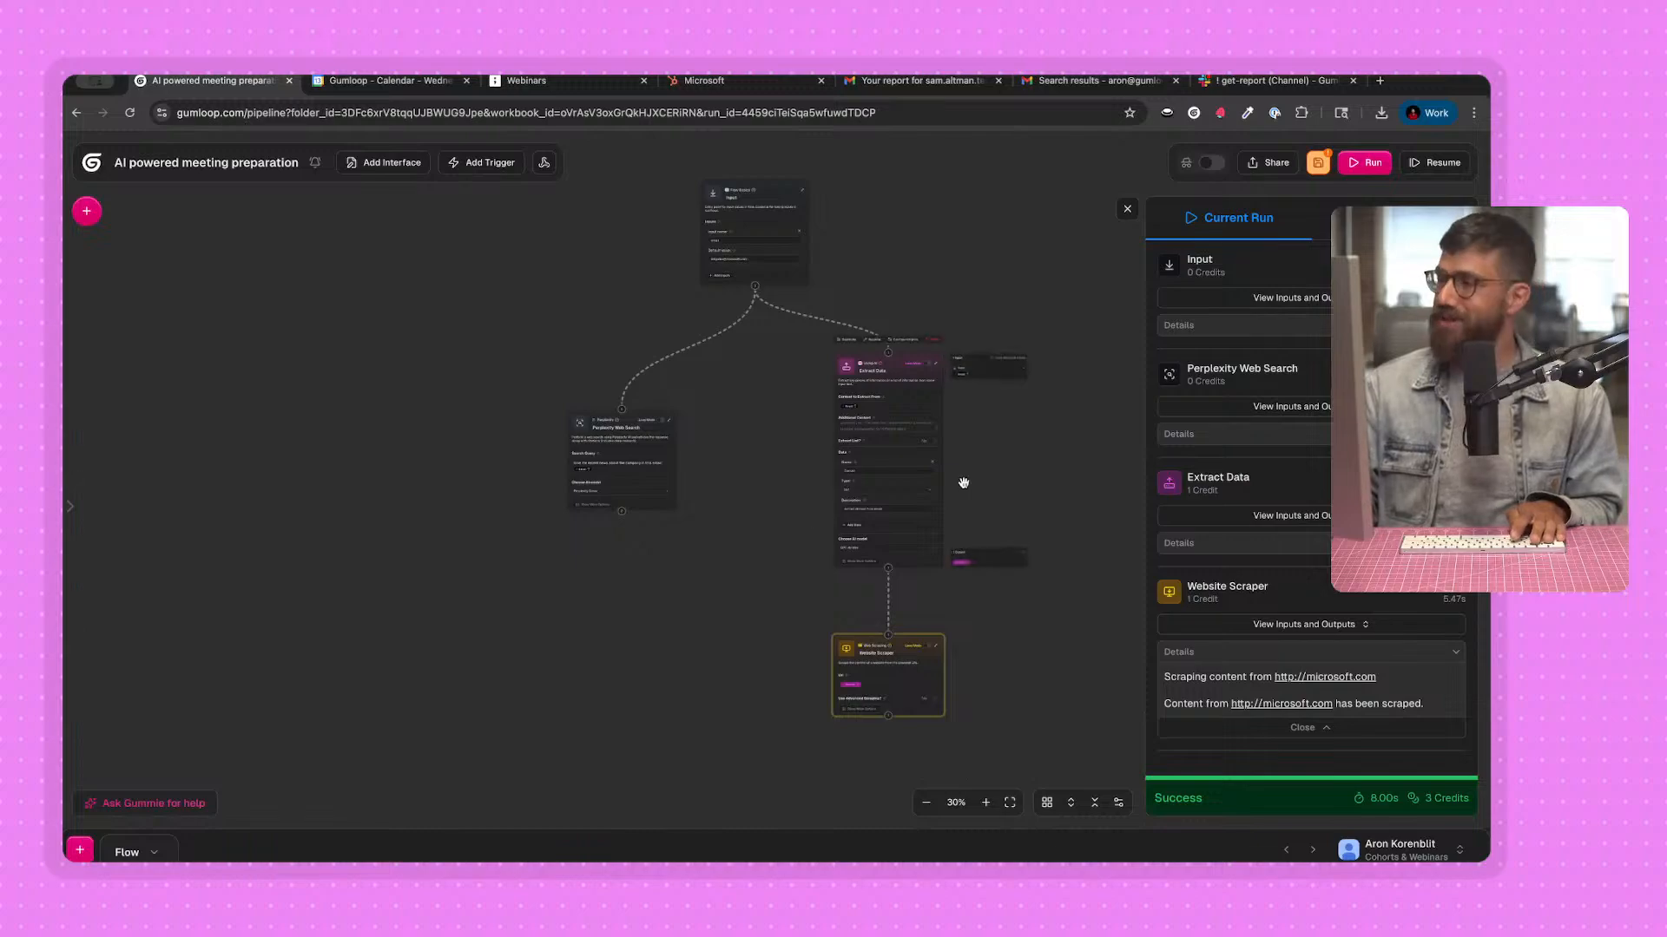
{"action": "scroll", "coordinate": [654, 480], "scroll_direction": "up", "scroll_amount": 5}
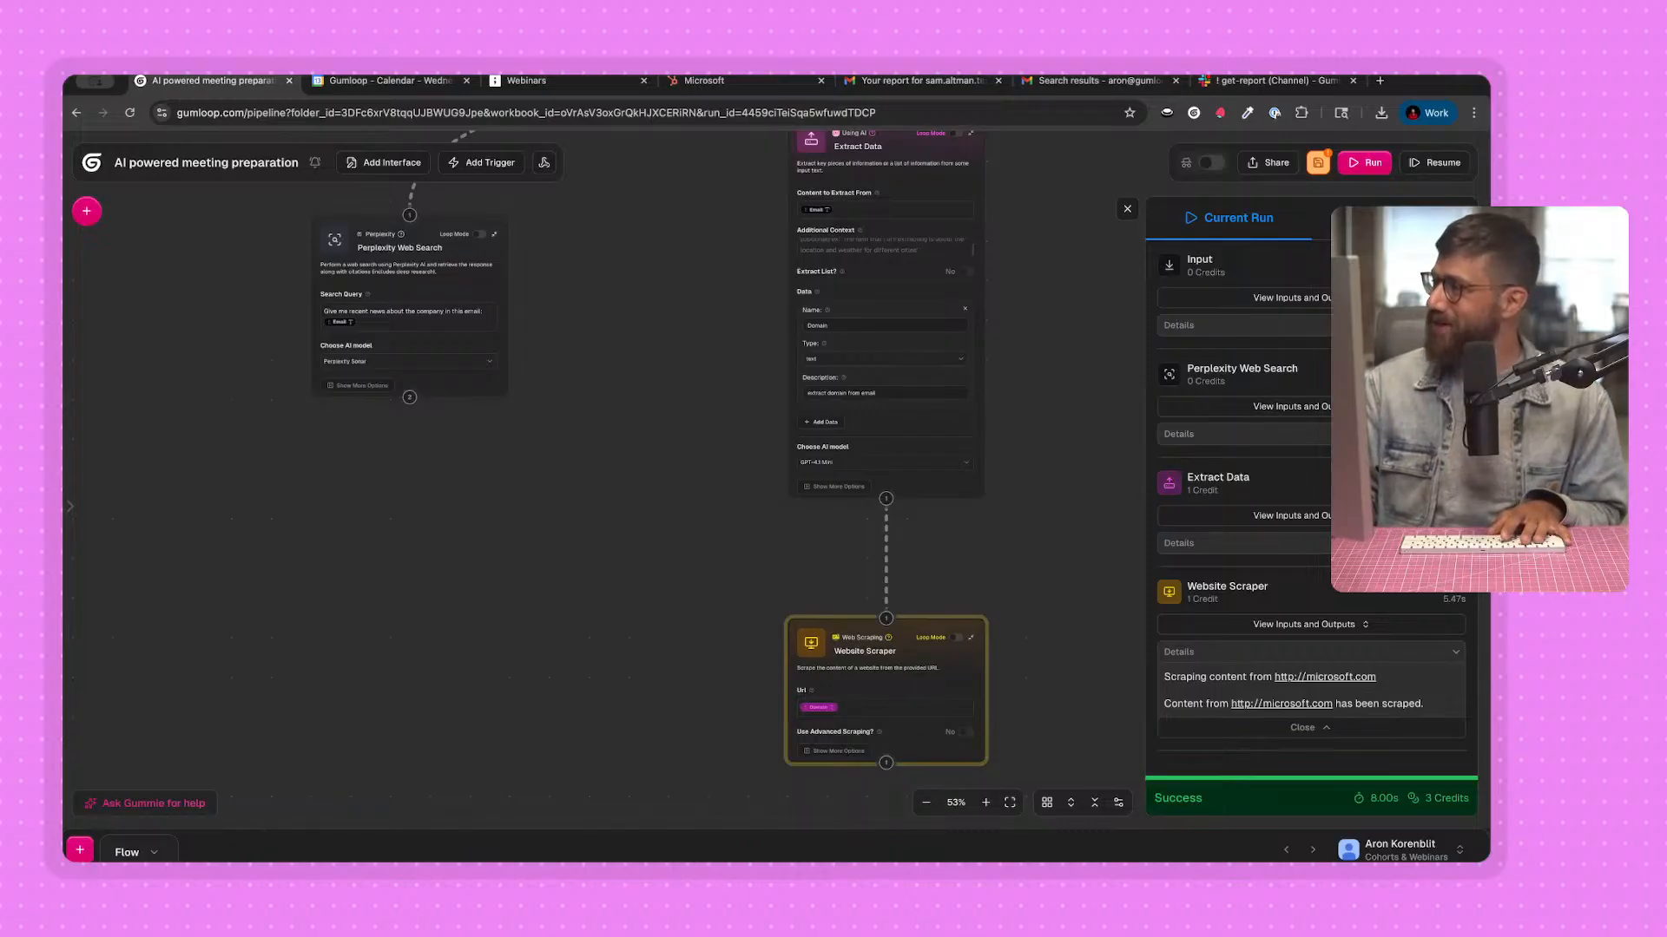
{"action": "left_click_drag", "start_coordinate": [587, 501], "coordinate": [523, 554]}
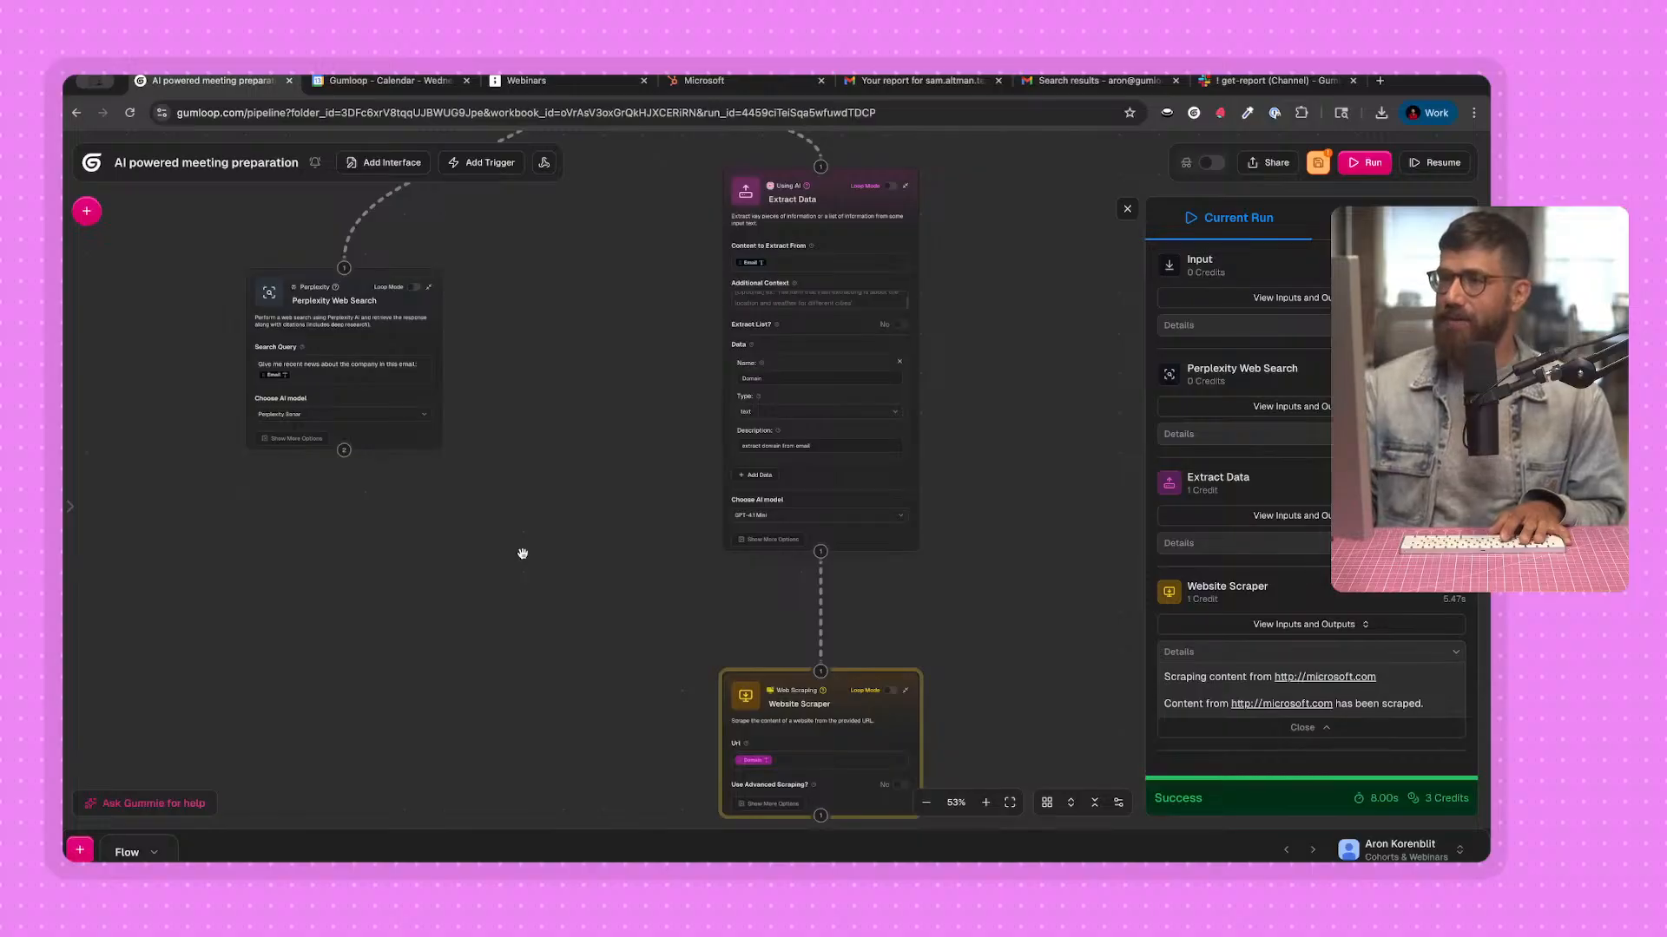
{"action": "scroll", "coordinate": [476, 521], "scroll_direction": "down", "scroll_amount": 2}
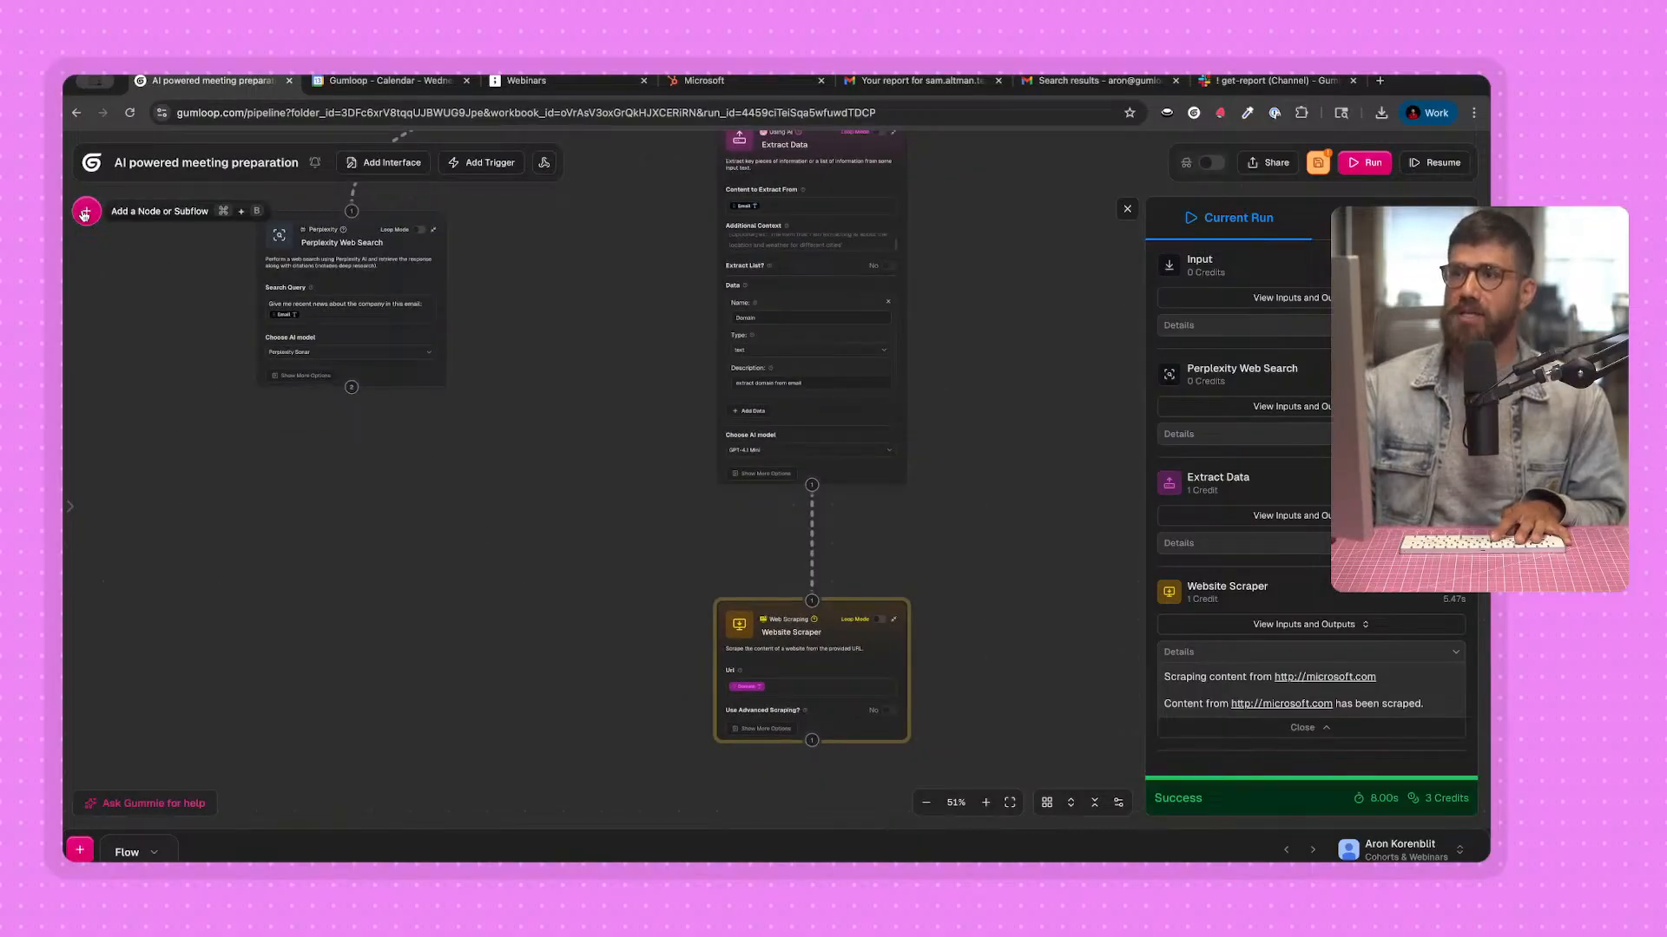
Switch to the tldraw board and review the Customer research flow and AI meeting preparation diagrams.
{"action": "left_click", "coordinate": [521, 80]}
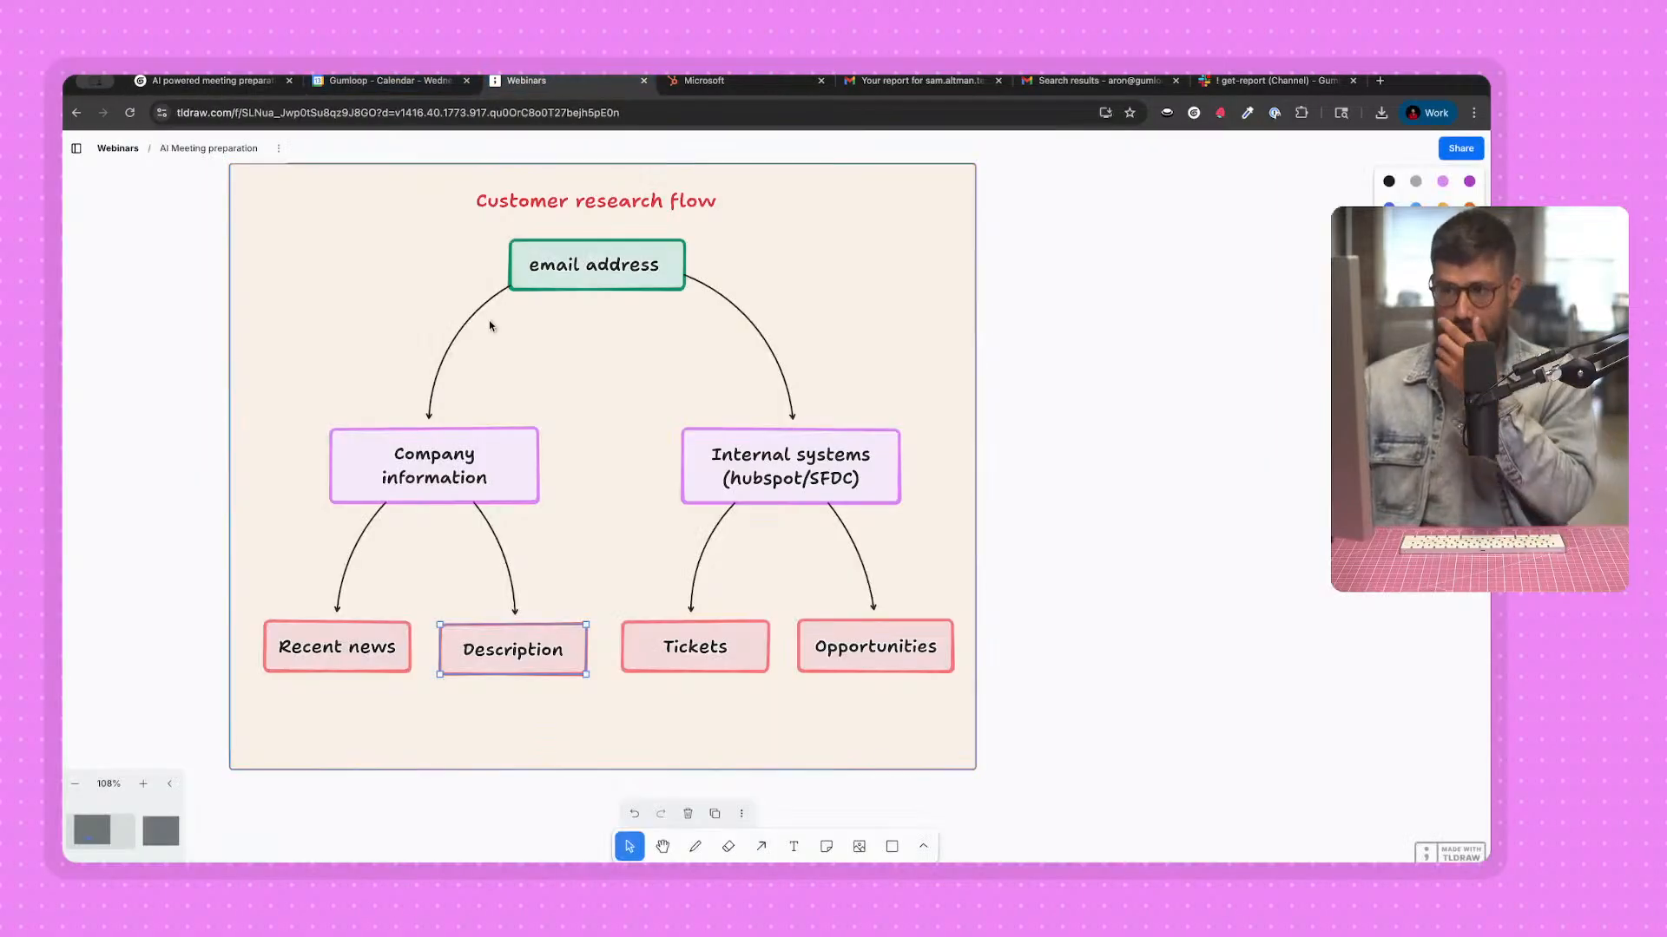
{"action": "left_click", "coordinate": [495, 707]}
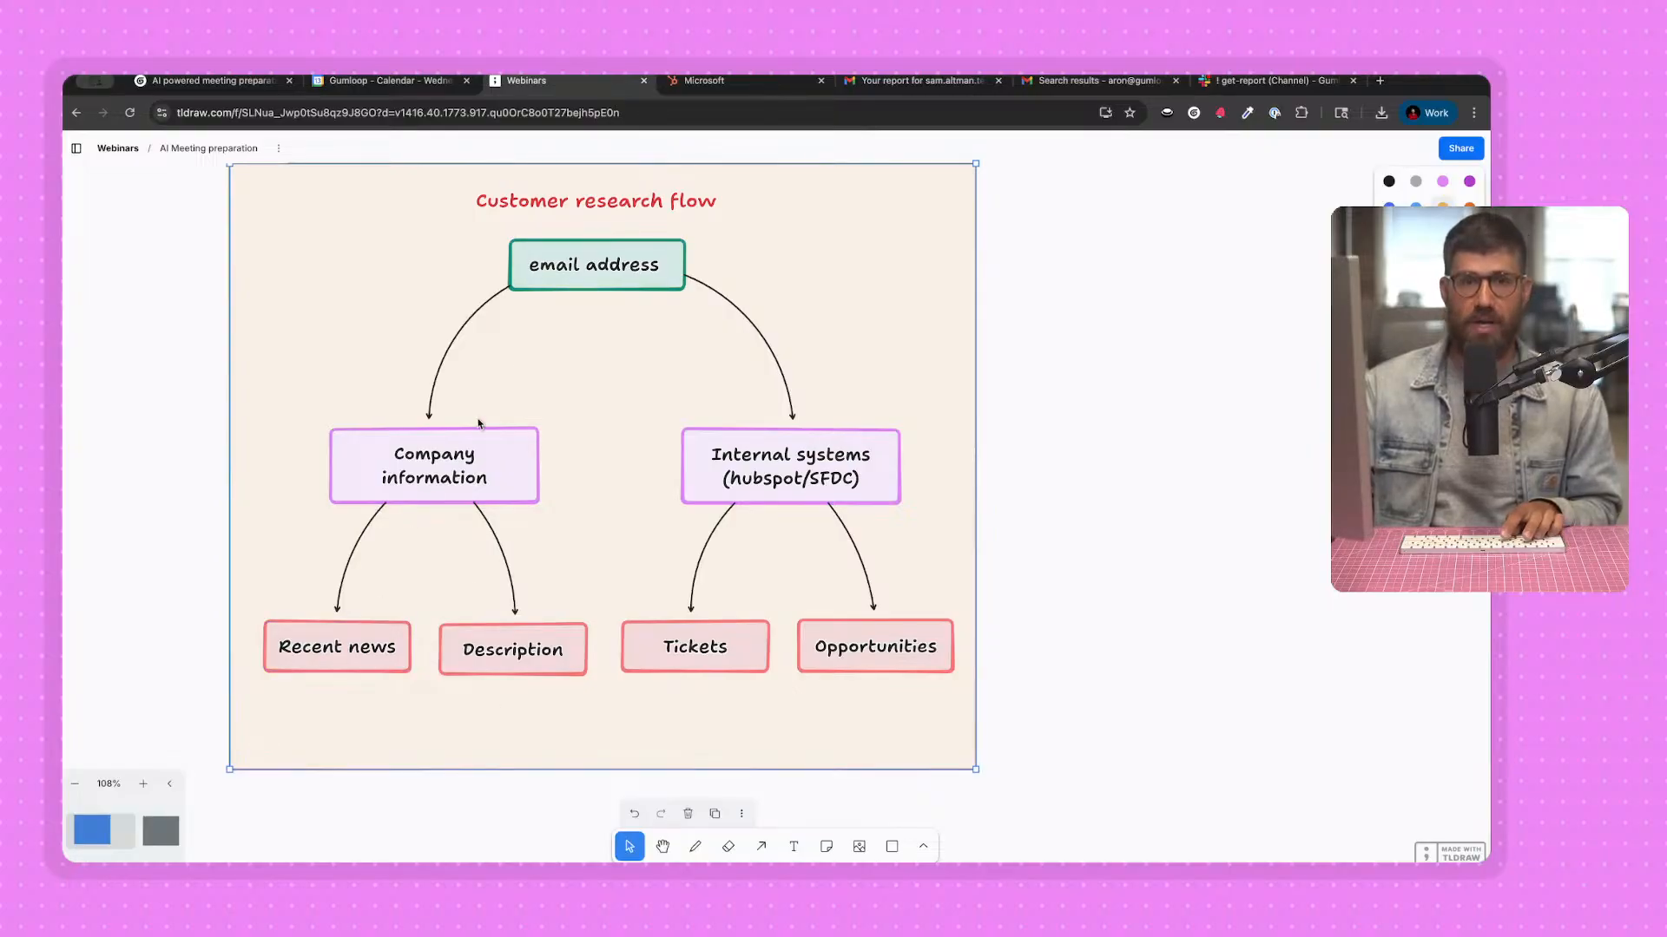
{"action": "left_click", "coordinate": [382, 656]}
{"action": "left_click", "coordinate": [505, 663]}
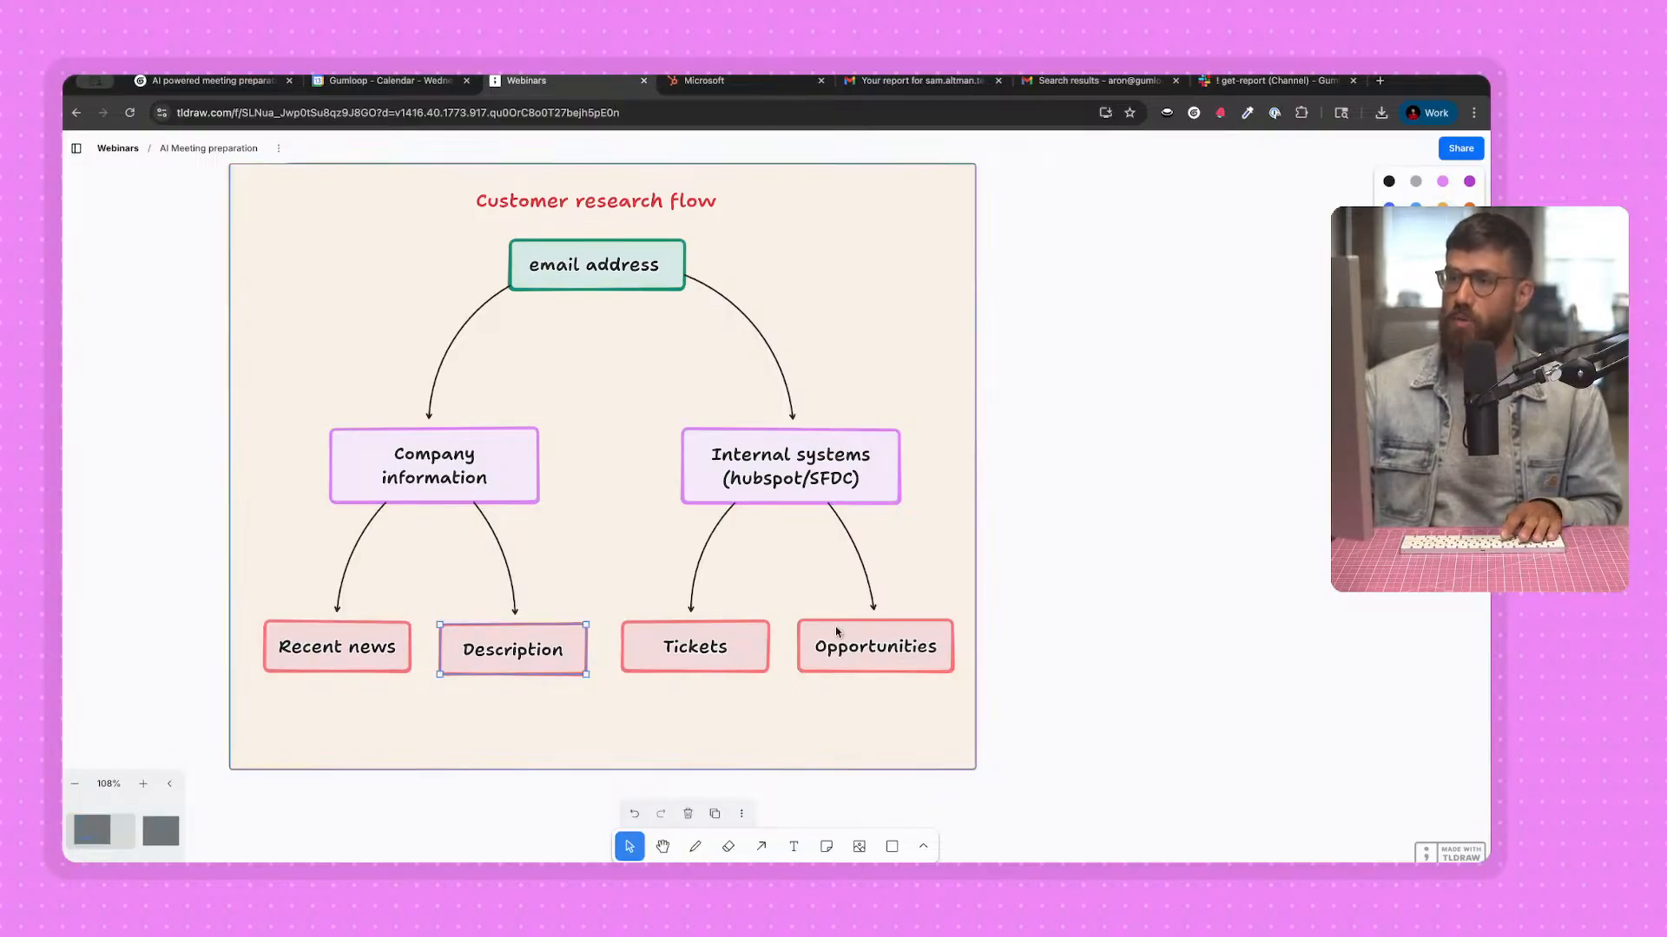
{"action": "left_click", "coordinate": [1212, 541]}
{"action": "left_click_drag", "start_coordinate": [1282, 538], "coordinate": [431, 510]}
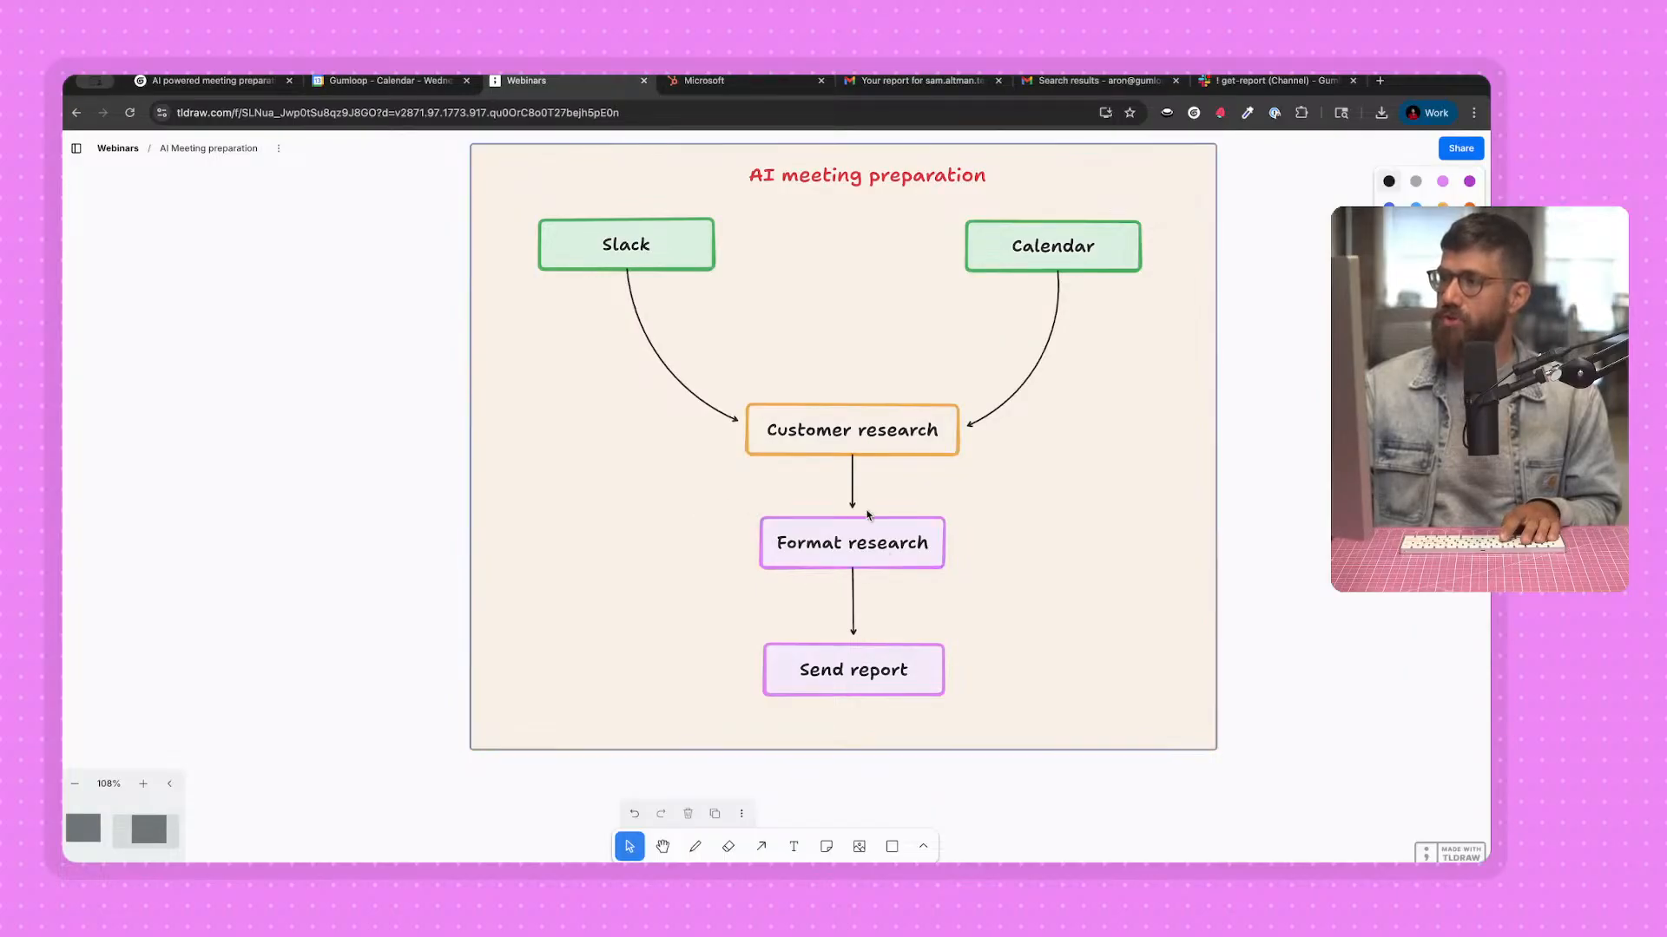
{"action": "left_click_drag", "start_coordinate": [183, 511], "coordinate": [602, 518]}
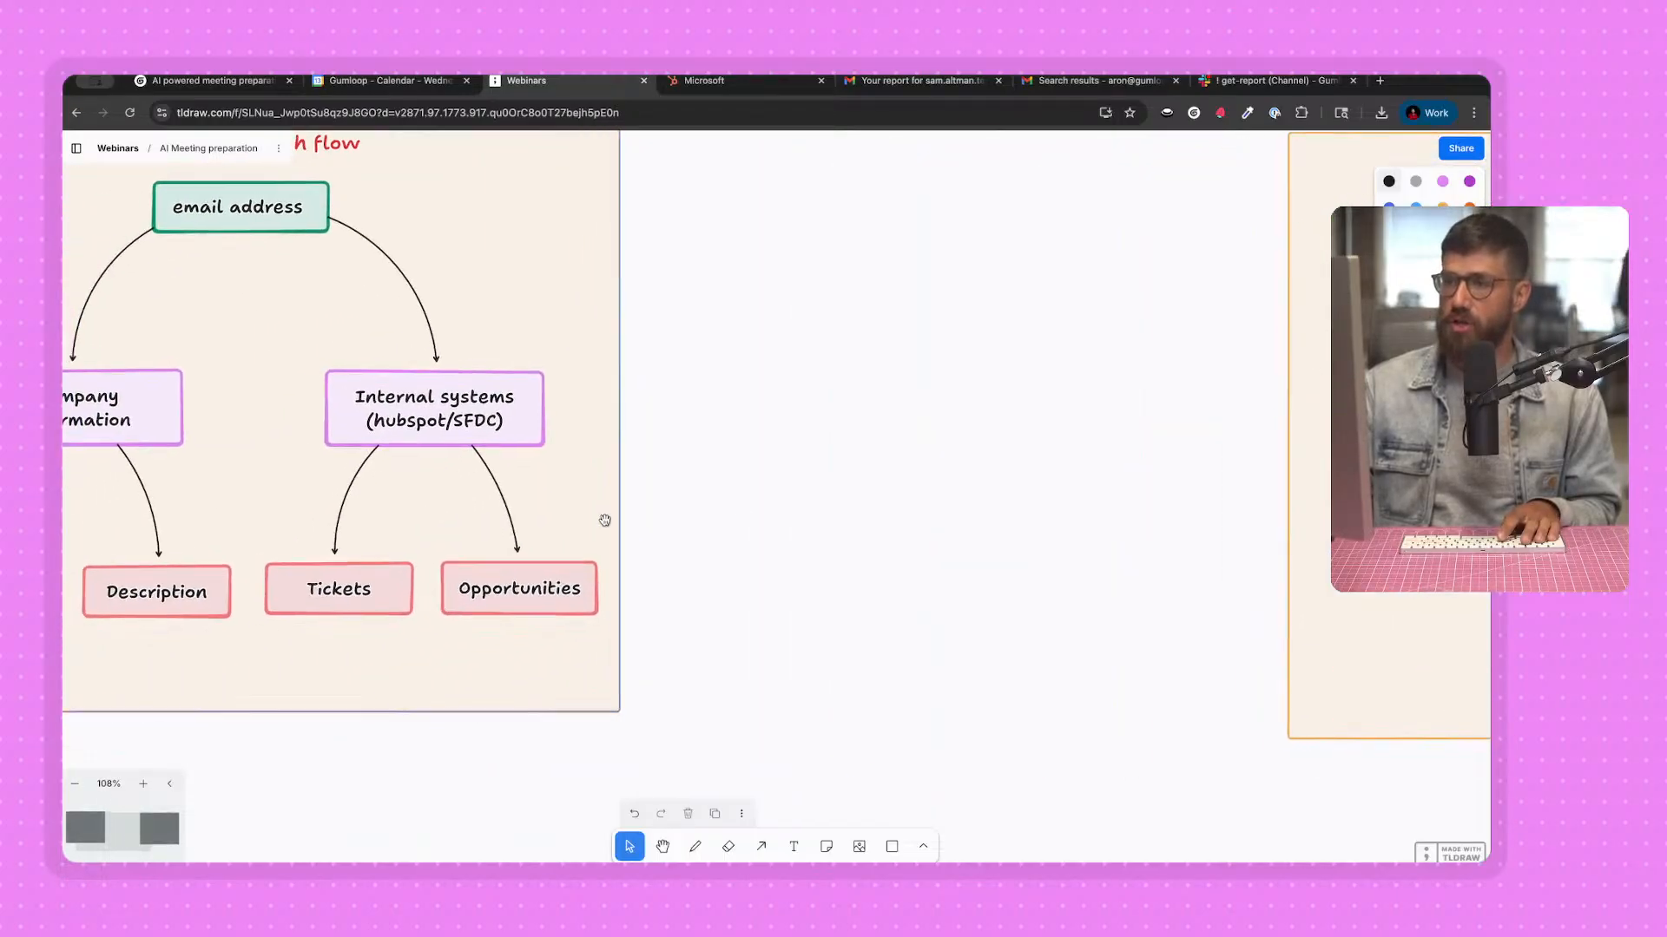
Return to the Gumloop flow, add an Output node, and place it below and between the Perplexity Web Search and Website Scraper nodes.
{"action": "left_click", "coordinate": [208, 83]}
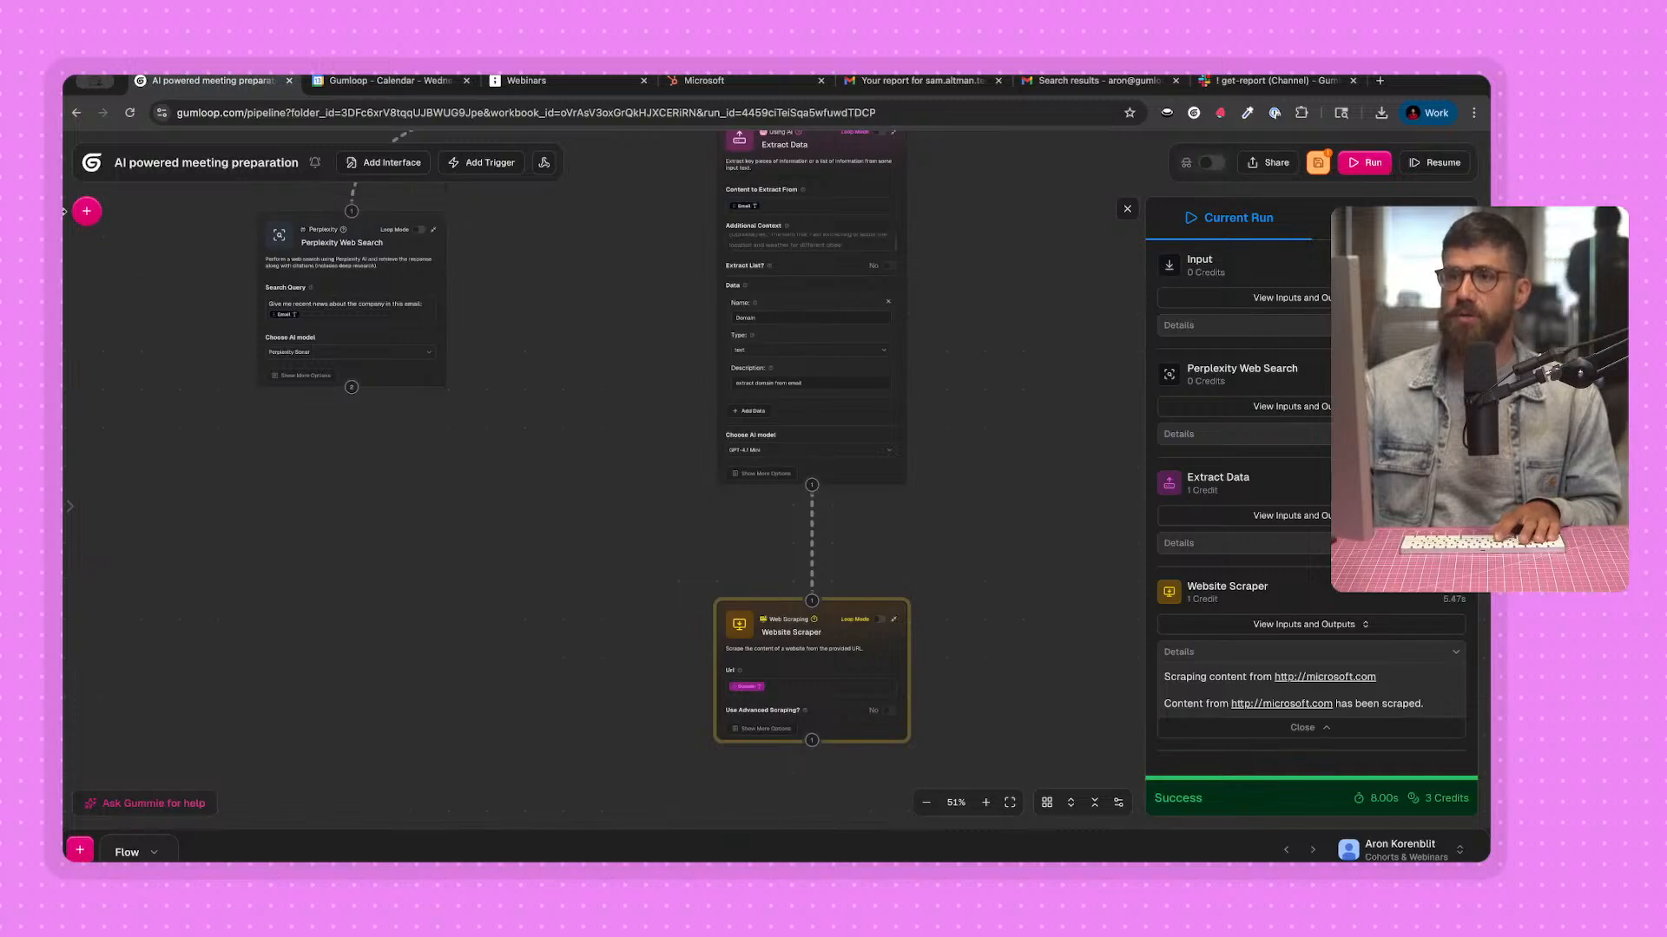
{"action": "left_click", "coordinate": [87, 211]}
{"action": "left_click", "coordinate": [172, 221]}
{"action": "type", "text": "pol"}
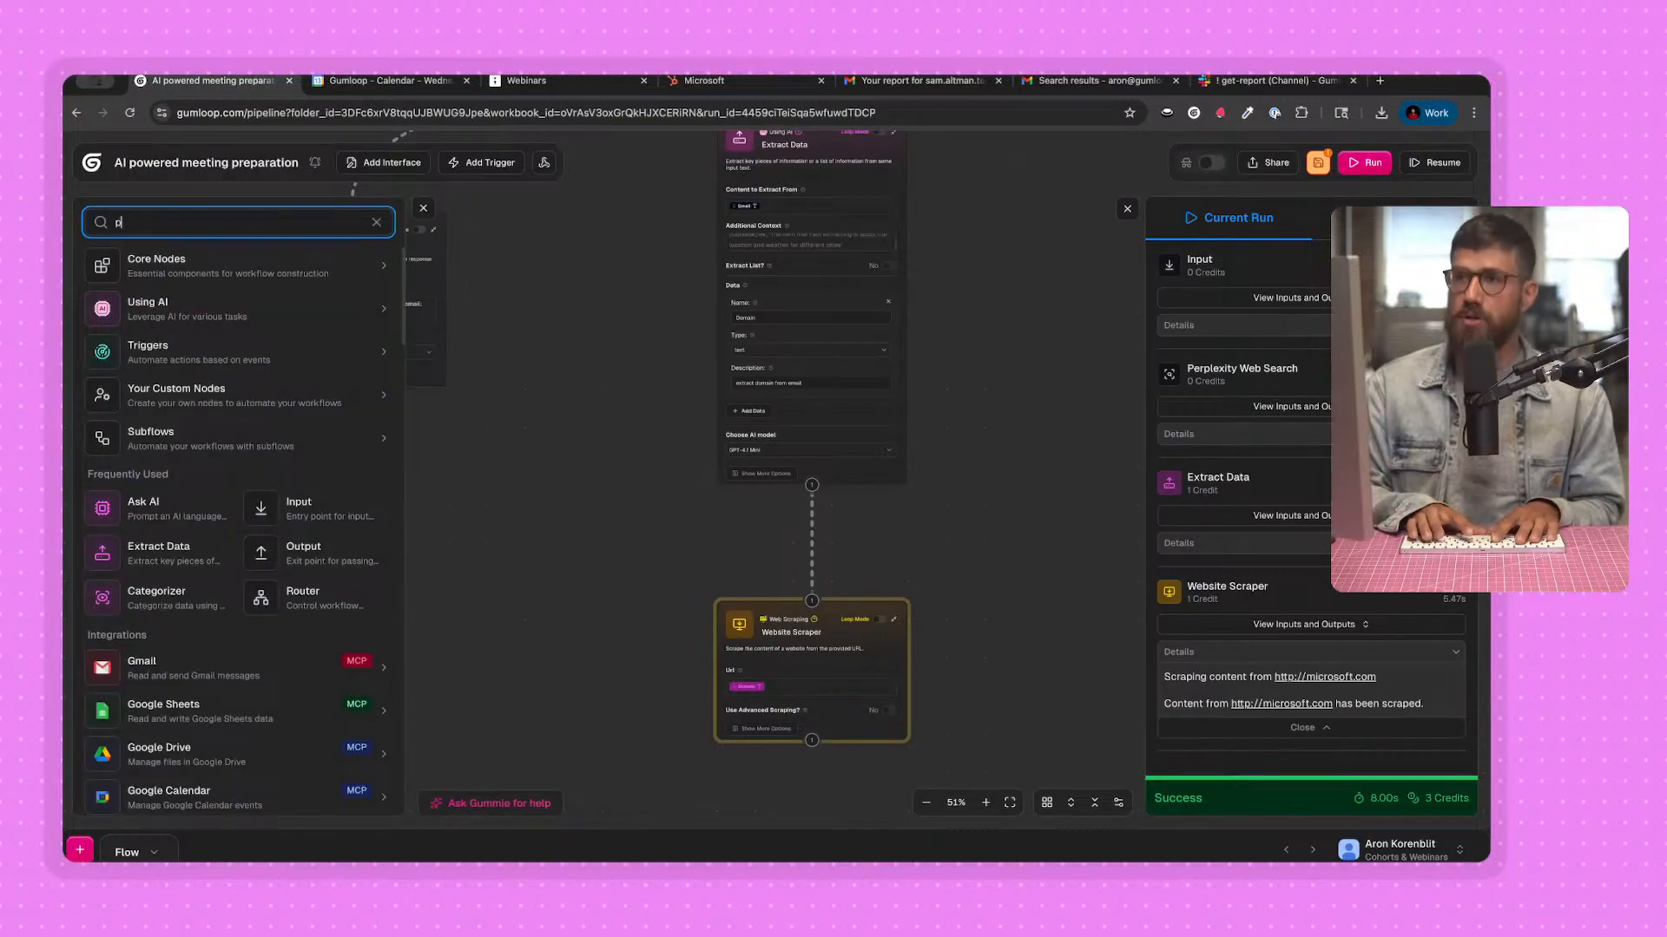
{"action": "key", "text": "BackSpace"}
{"action": "key", "text": "BackSpace"}
{"action": "key", "text": "BackSpace"}
{"action": "type", "text": "output"}
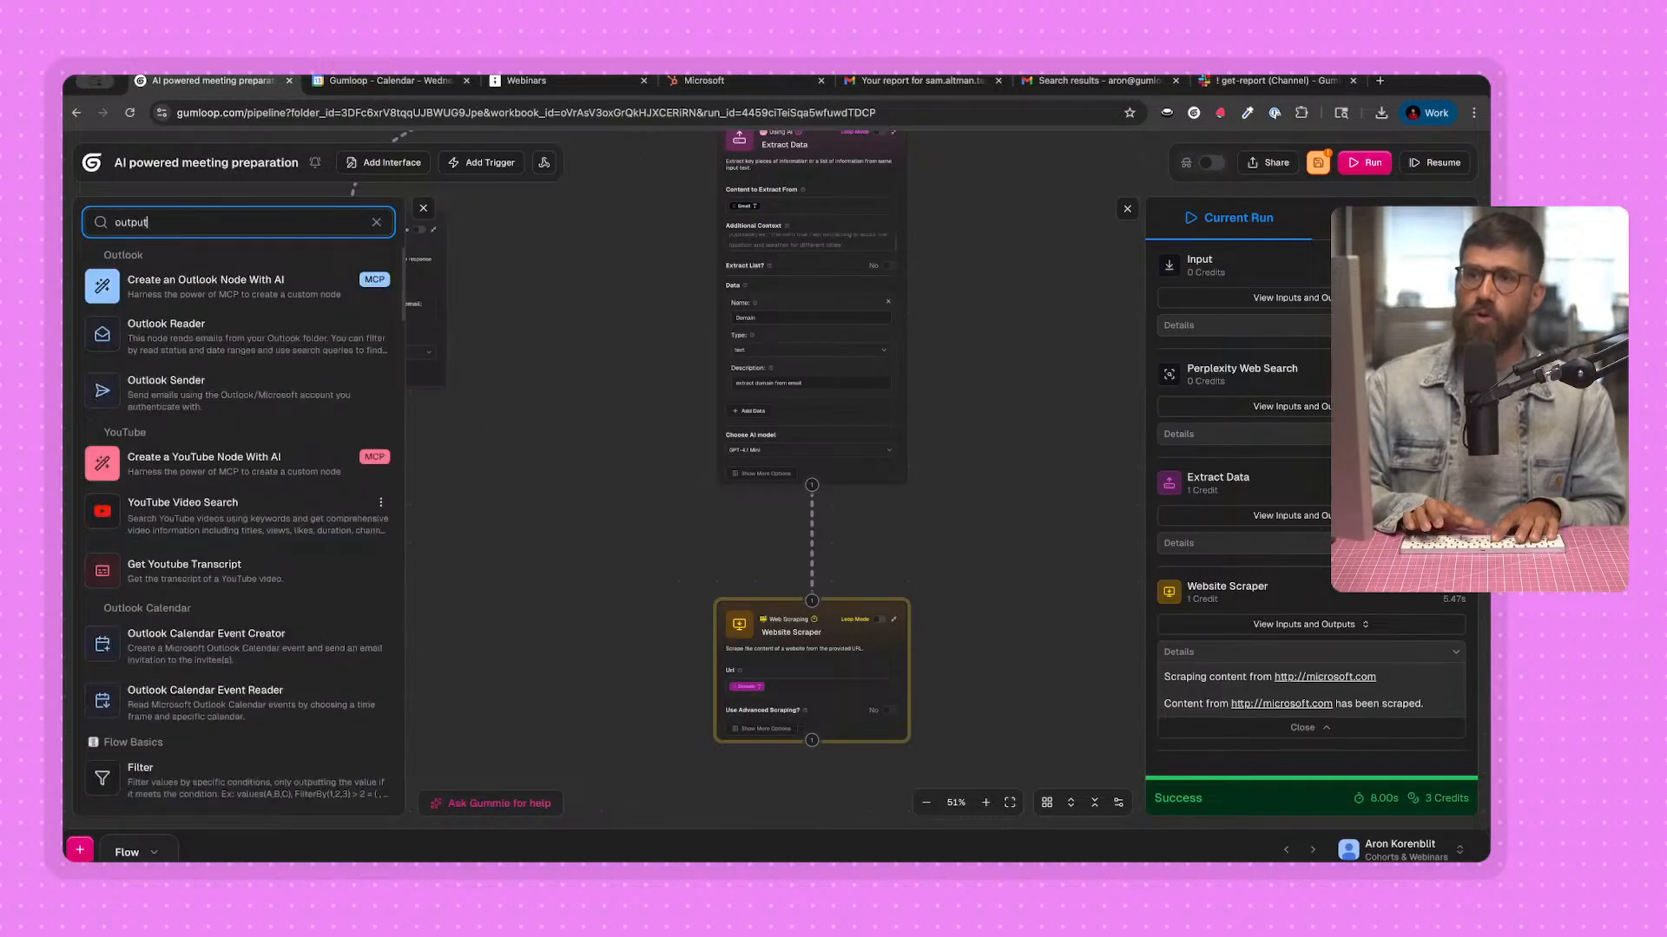
{"action": "left_click", "coordinate": [231, 460]}
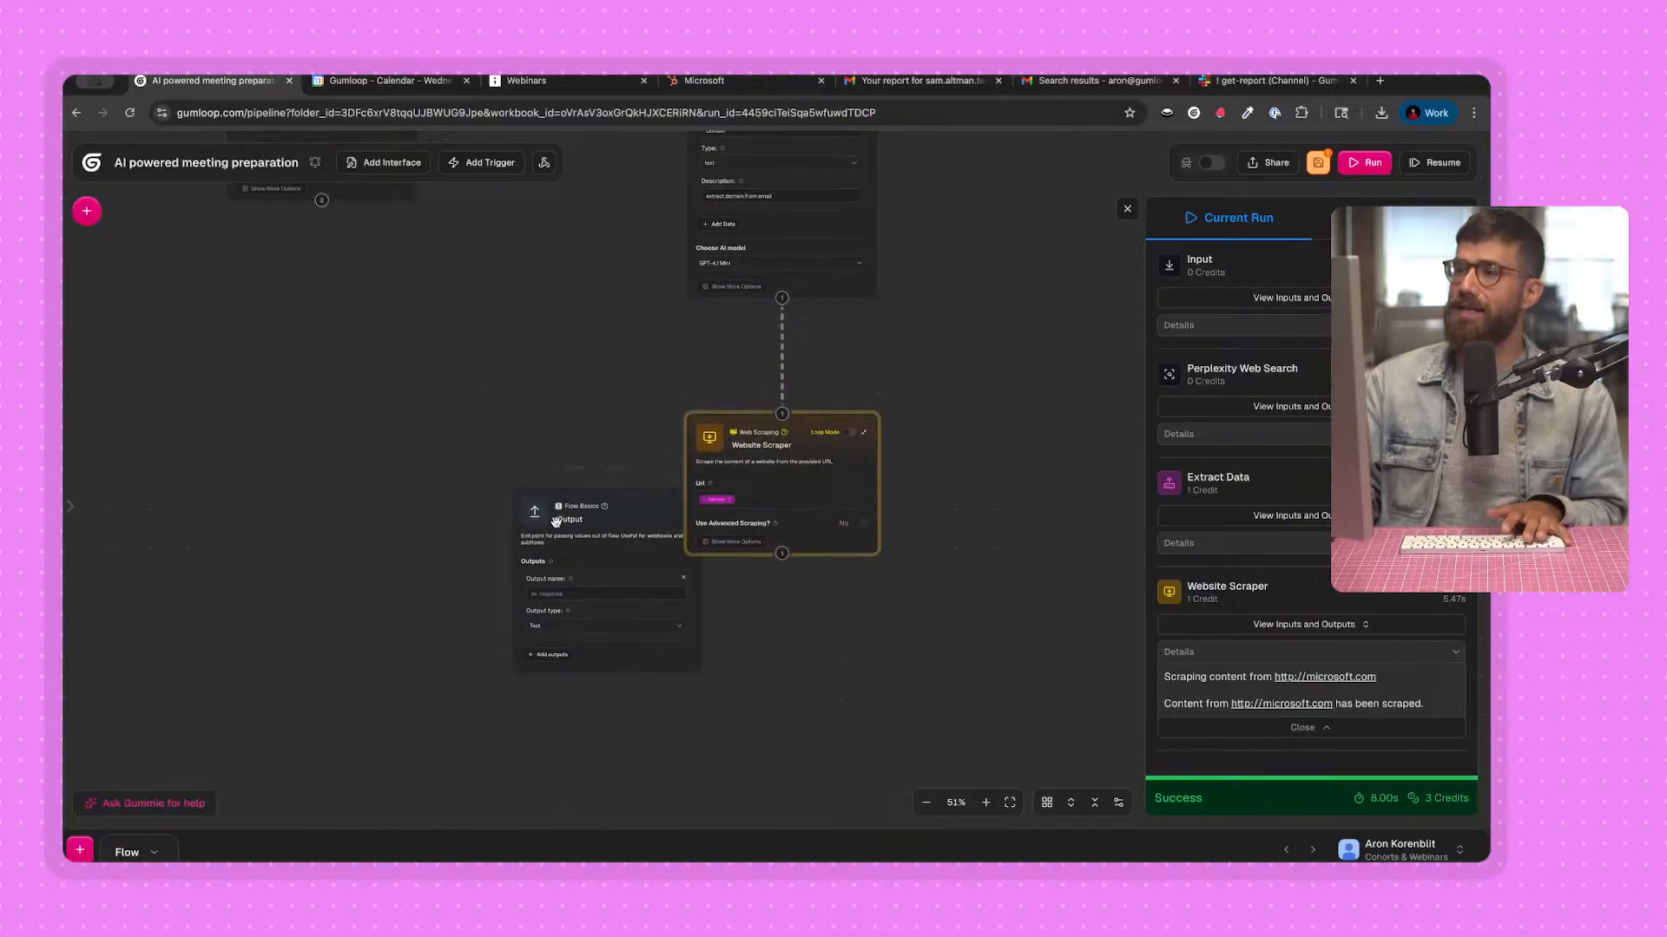
{"action": "left_click_drag", "start_coordinate": [447, 403], "coordinate": [466, 483]}
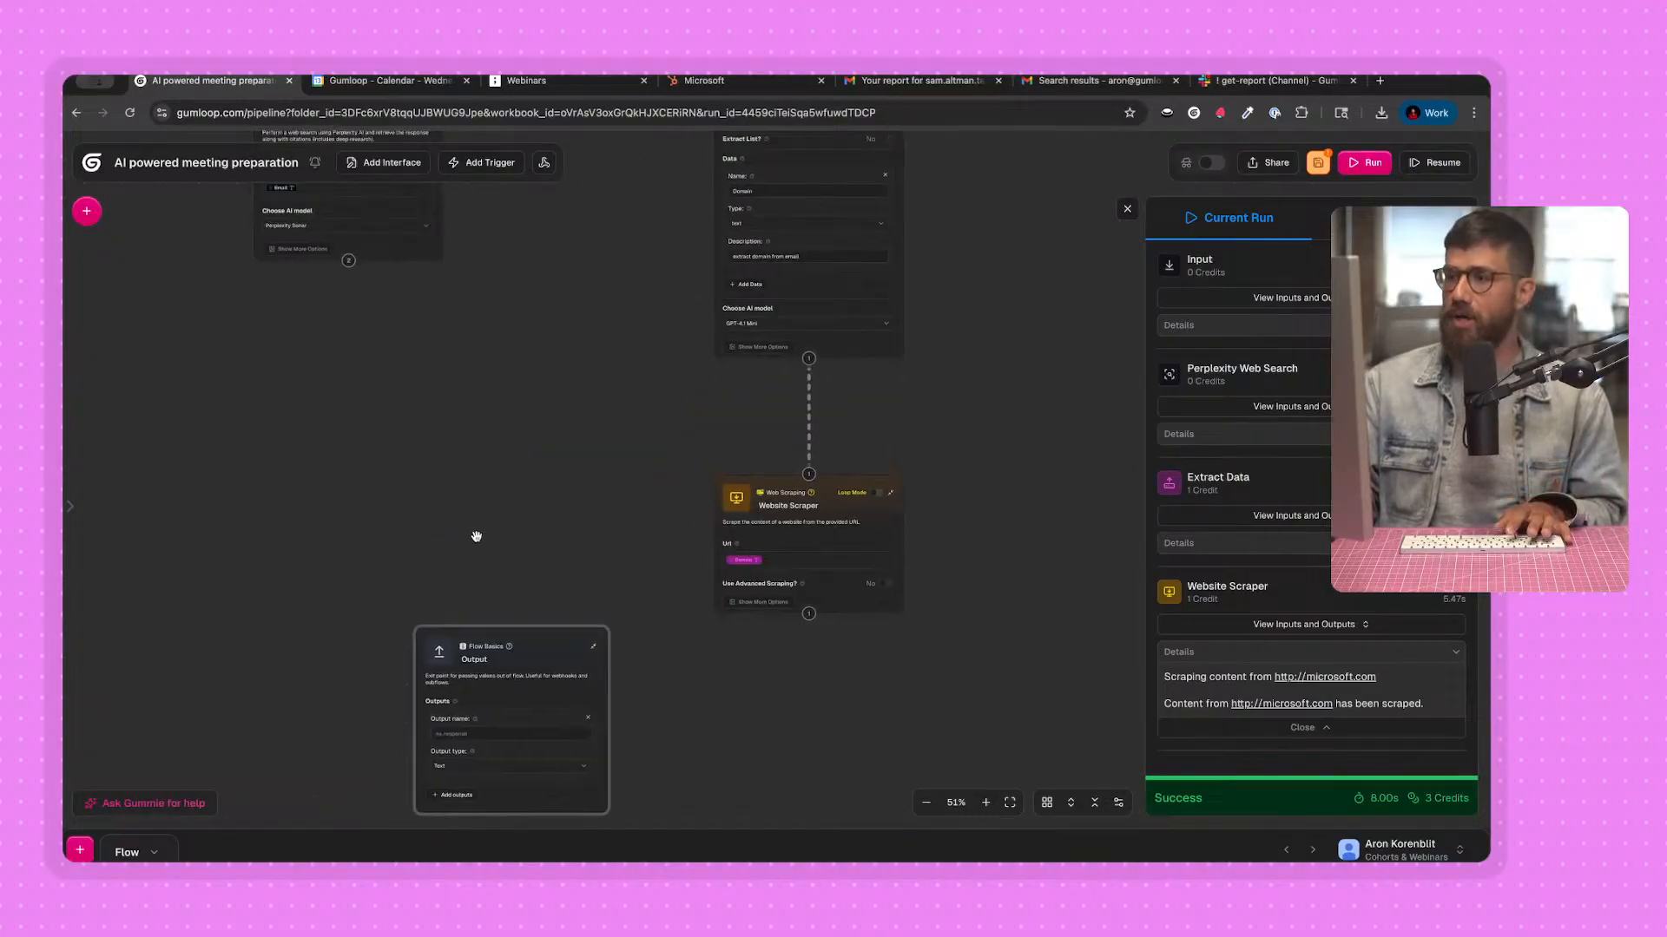
Name the Output node's first output "RecentNews".
{"action": "scroll", "coordinate": [475, 535], "scroll_direction": "up", "scroll_amount": 4}
{"action": "left_click_drag", "start_coordinate": [512, 569], "coordinate": [528, 242]}
{"action": "left_click", "coordinate": [491, 502]}
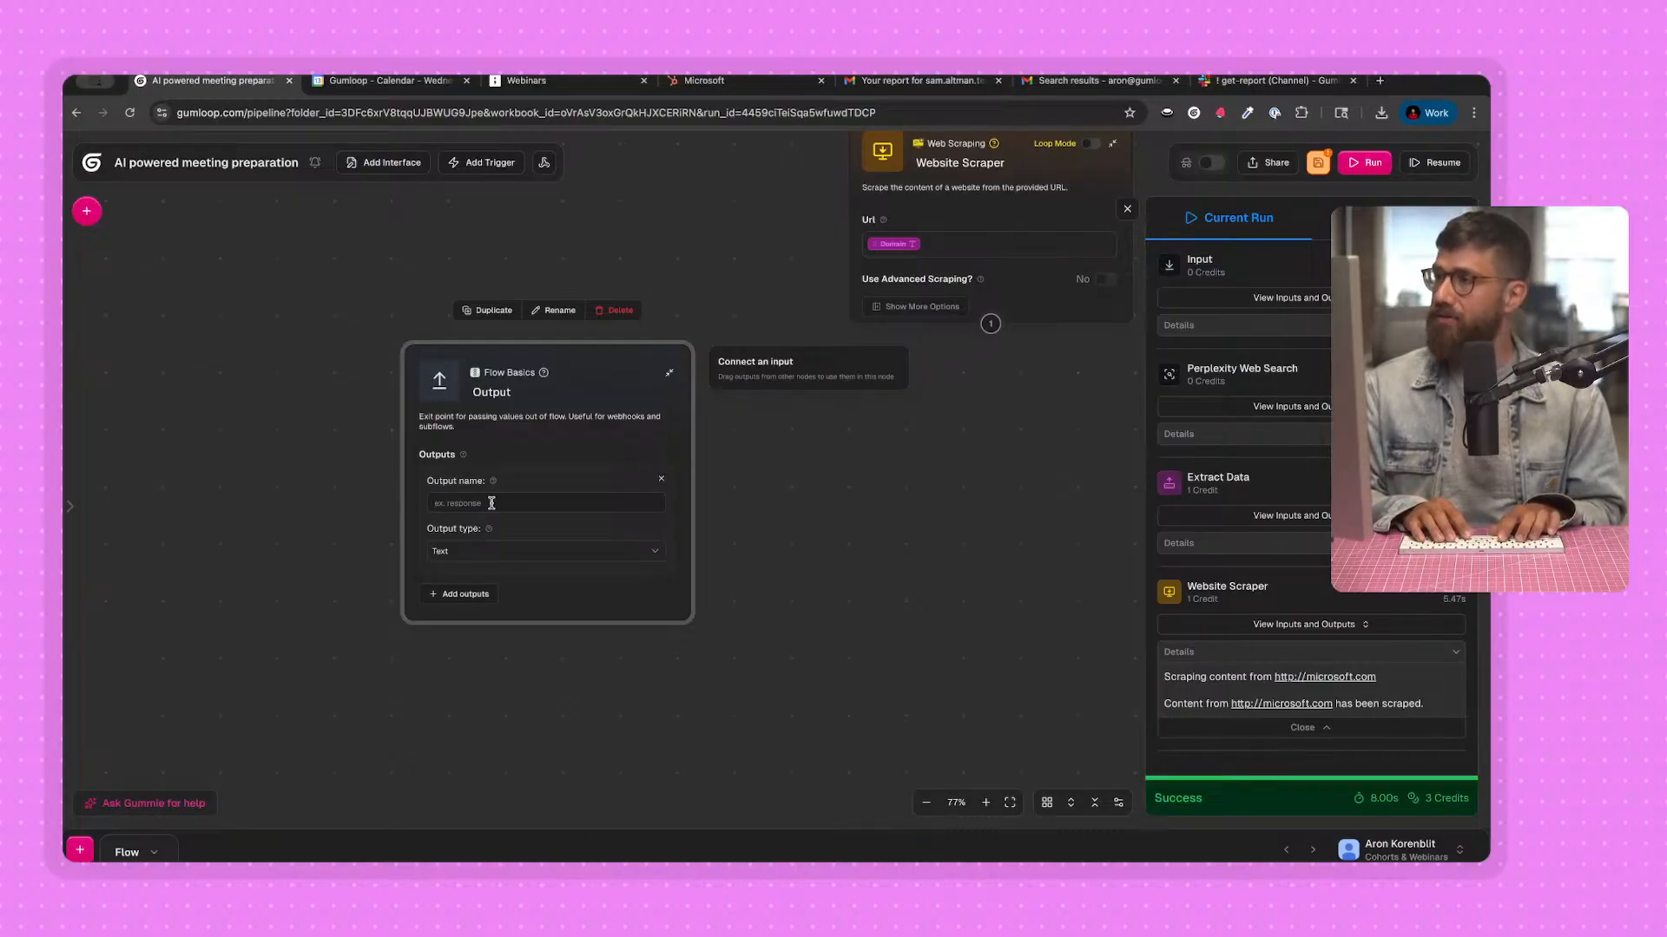
{"action": "type", "text": "recentNews"}
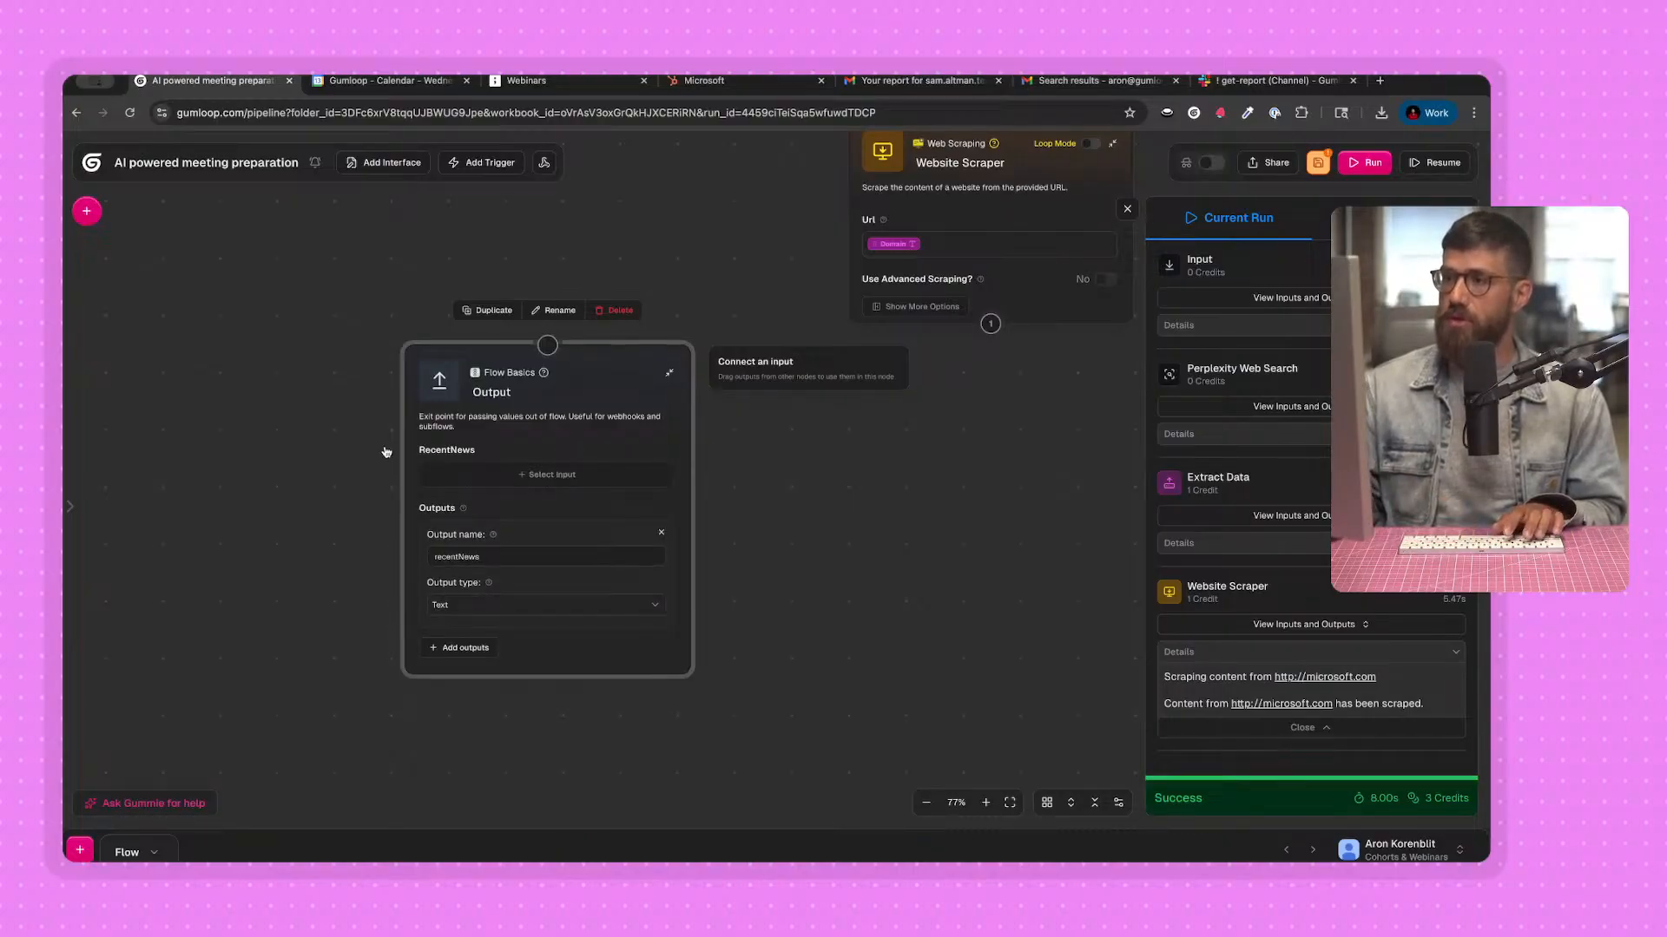
Connect the Perplexity Web Search node's output to the Output node's input.
{"action": "left_click_drag", "start_coordinate": [356, 331], "coordinate": [340, 611]}
{"action": "left_click_drag", "start_coordinate": [325, 370], "coordinate": [420, 644]}
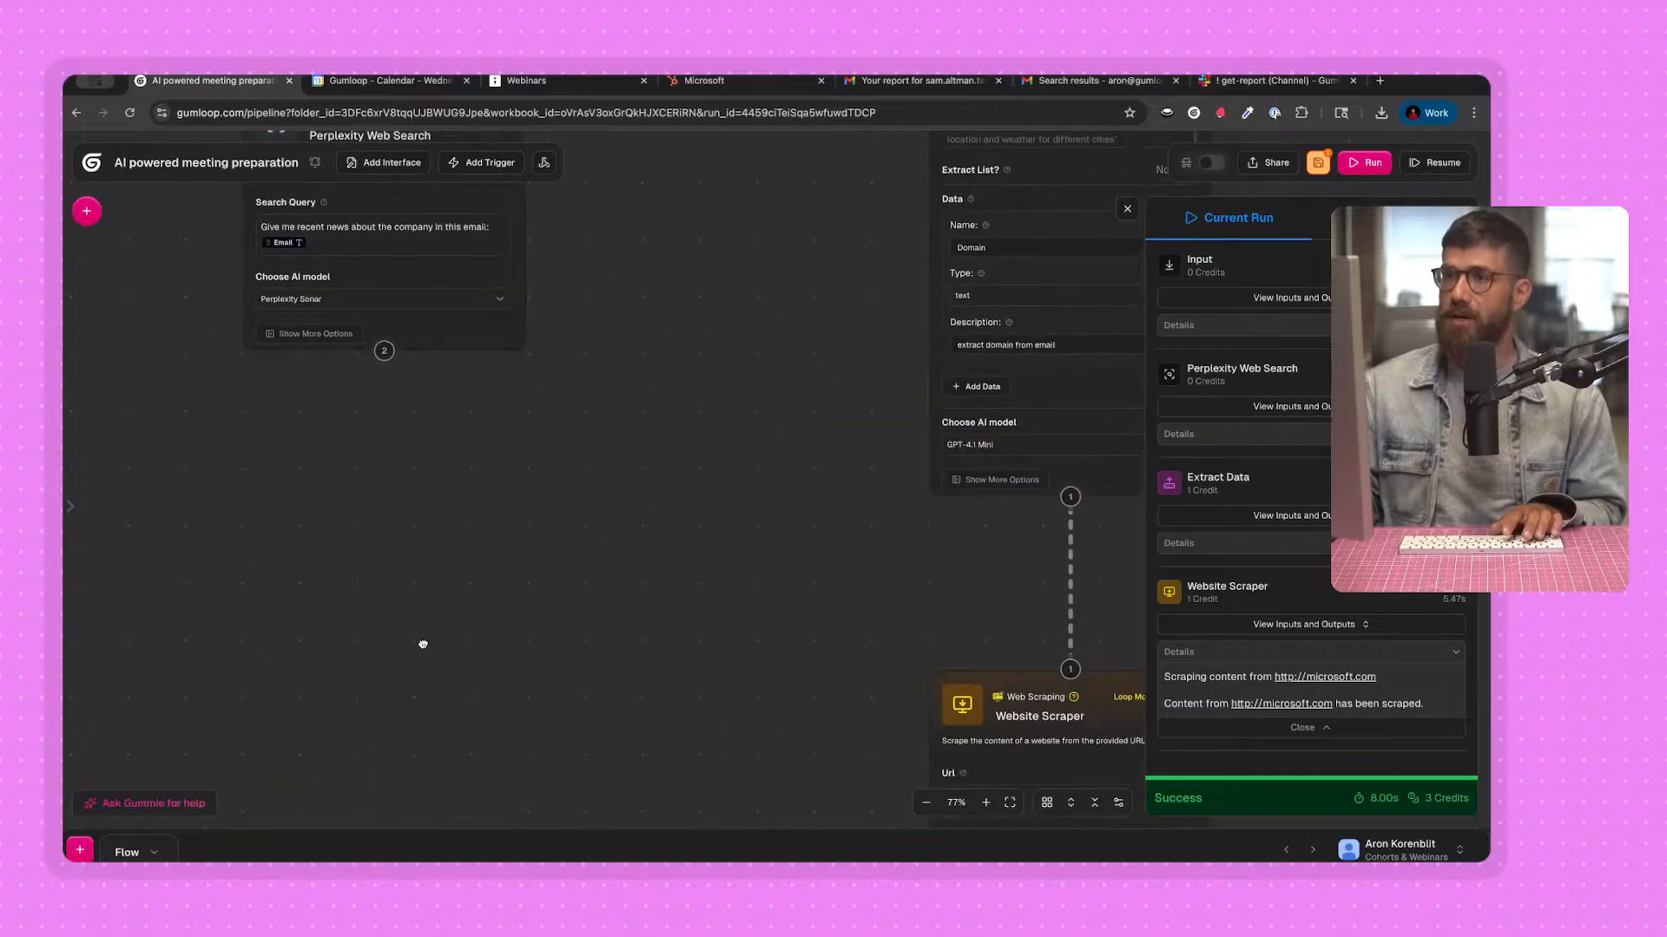
{"action": "mouse_move", "coordinate": [384, 352]}
{"action": "left_mouse_down"}
{"action": "mouse_move", "coordinate": [627, 844]}
{"action": "mouse_move", "coordinate": [629, 666]}
{"action": "left_mouse_up"}
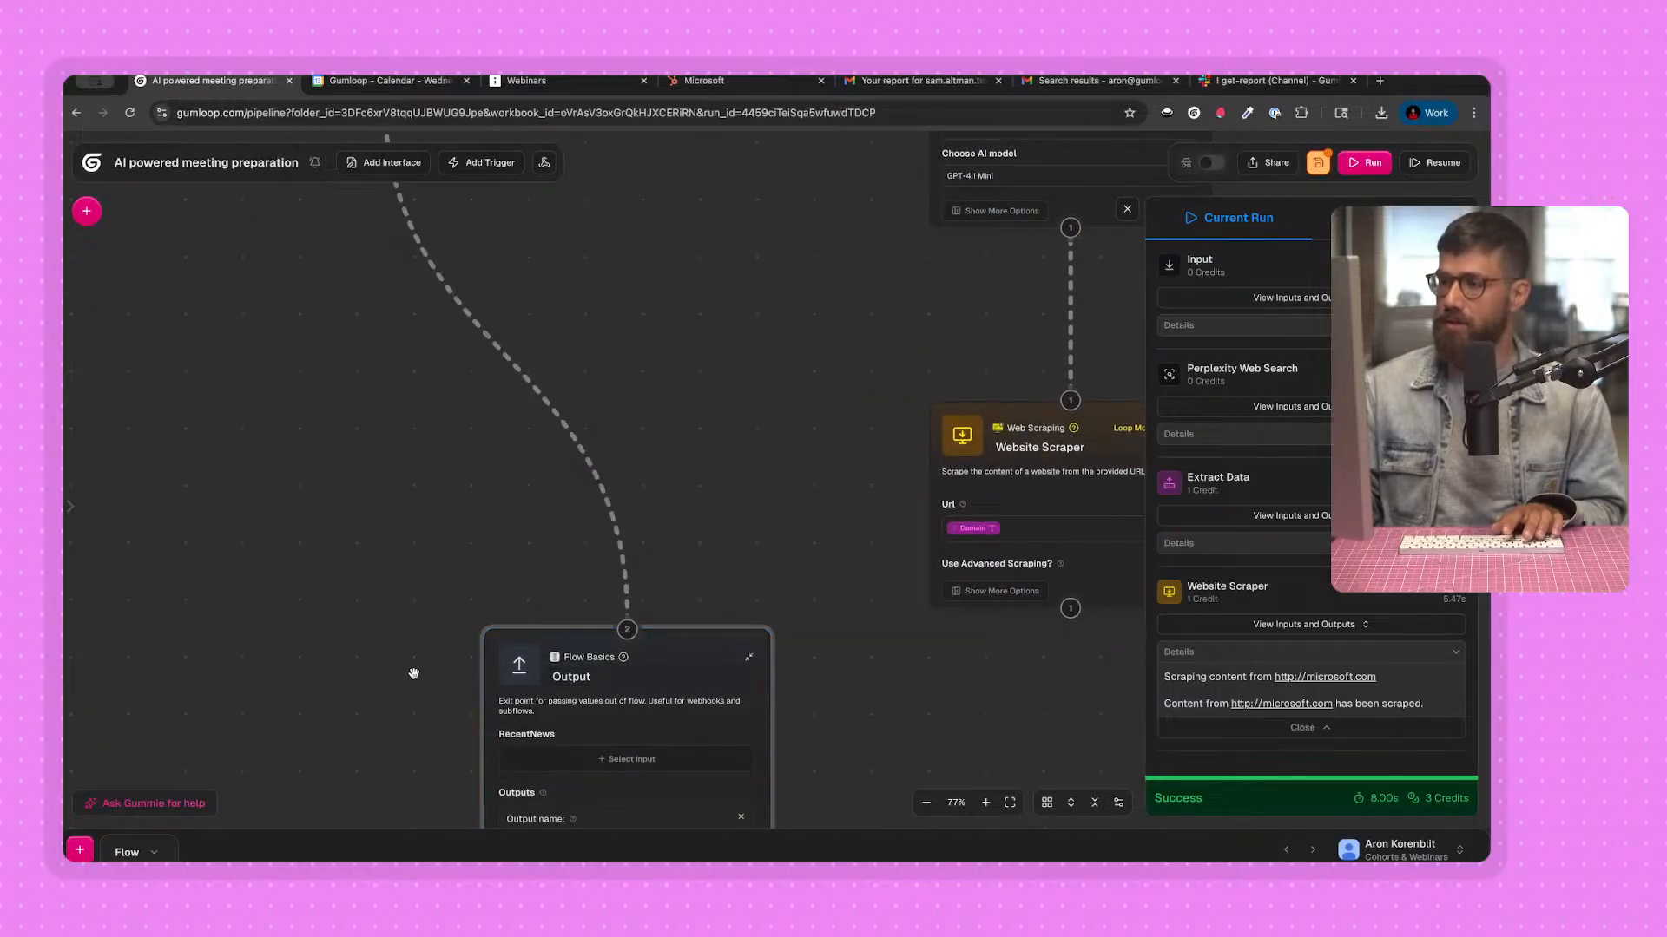
Map the Perplexity Web Search's Response to the Output node's RecentNews field.
{"action": "left_click_drag", "start_coordinate": [413, 673], "coordinate": [424, 458]}
{"action": "mouse_move", "coordinate": [699, 599]}
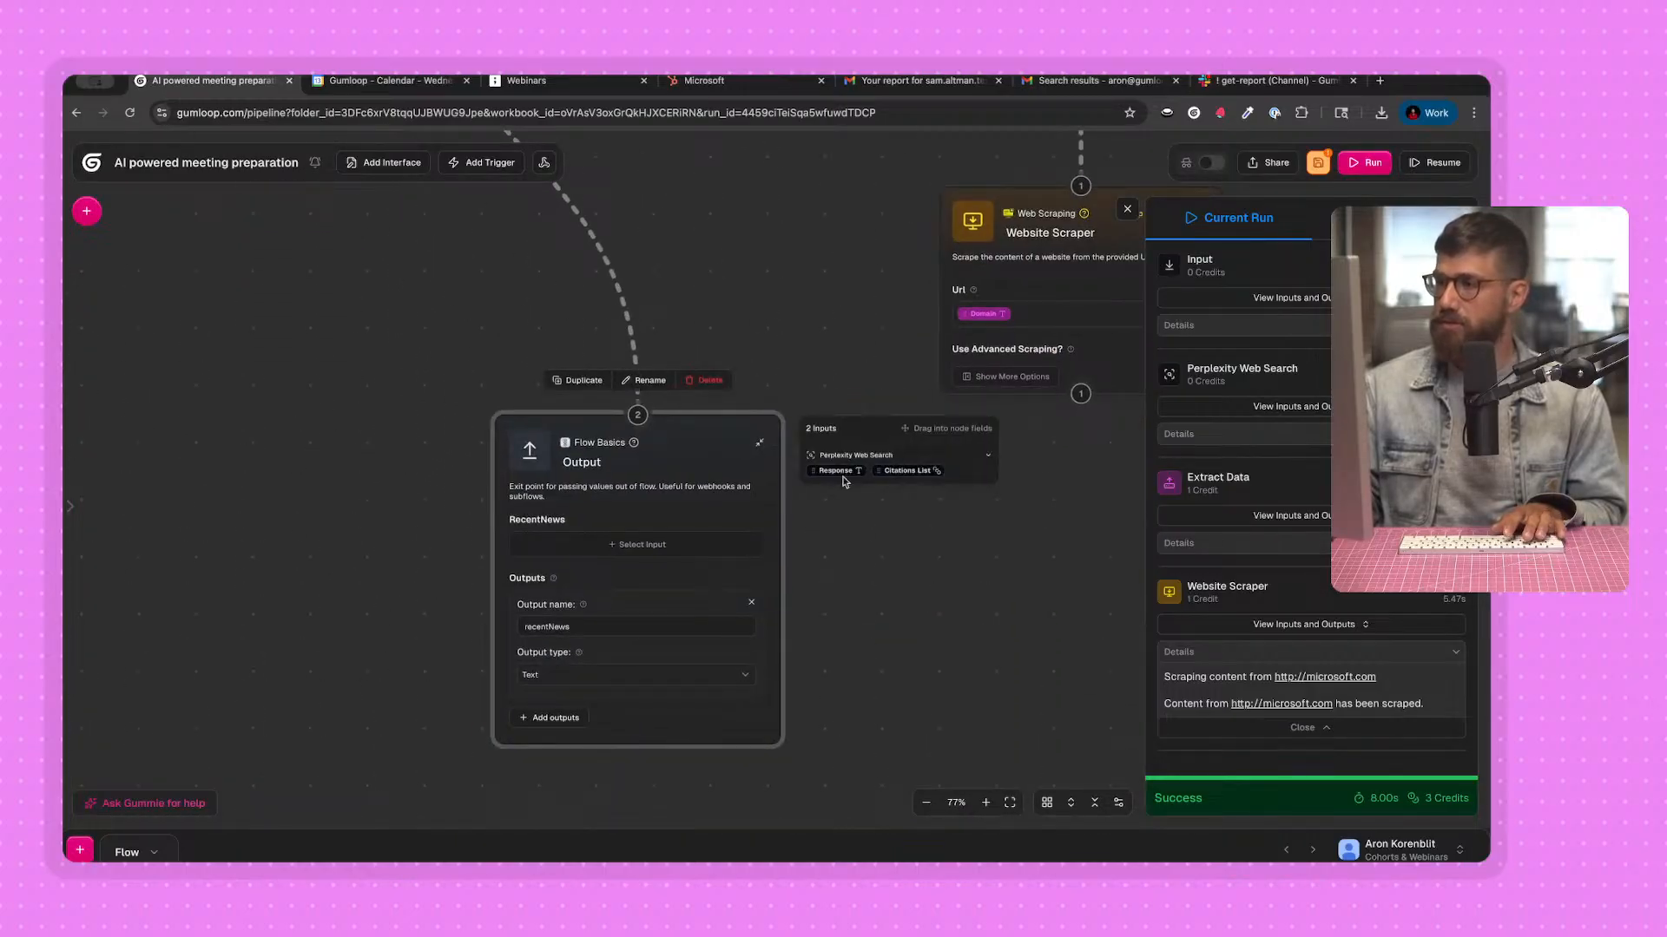
{"action": "left_click", "coordinate": [678, 544]}
Add a second text output to the Output node and name it "companyInformation".
{"action": "left_click_drag", "start_coordinate": [338, 640], "coordinate": [325, 553]}
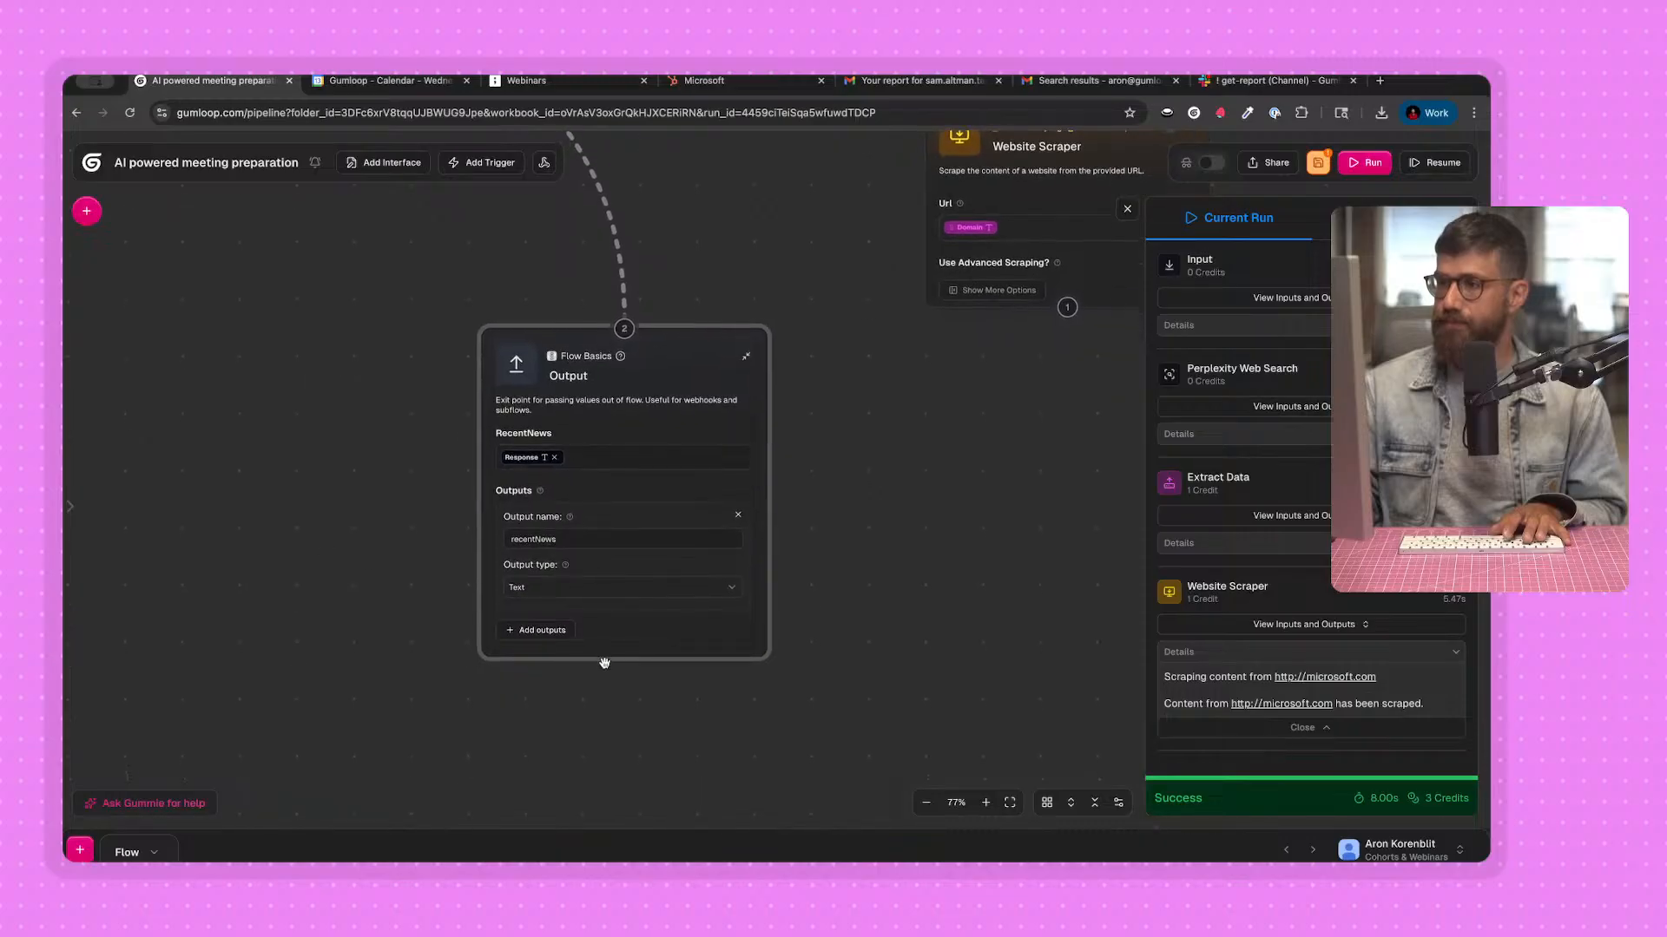
{"action": "left_click", "coordinate": [539, 634]}
{"action": "left_click", "coordinate": [606, 660]}
{"action": "type", "text": "compa"}
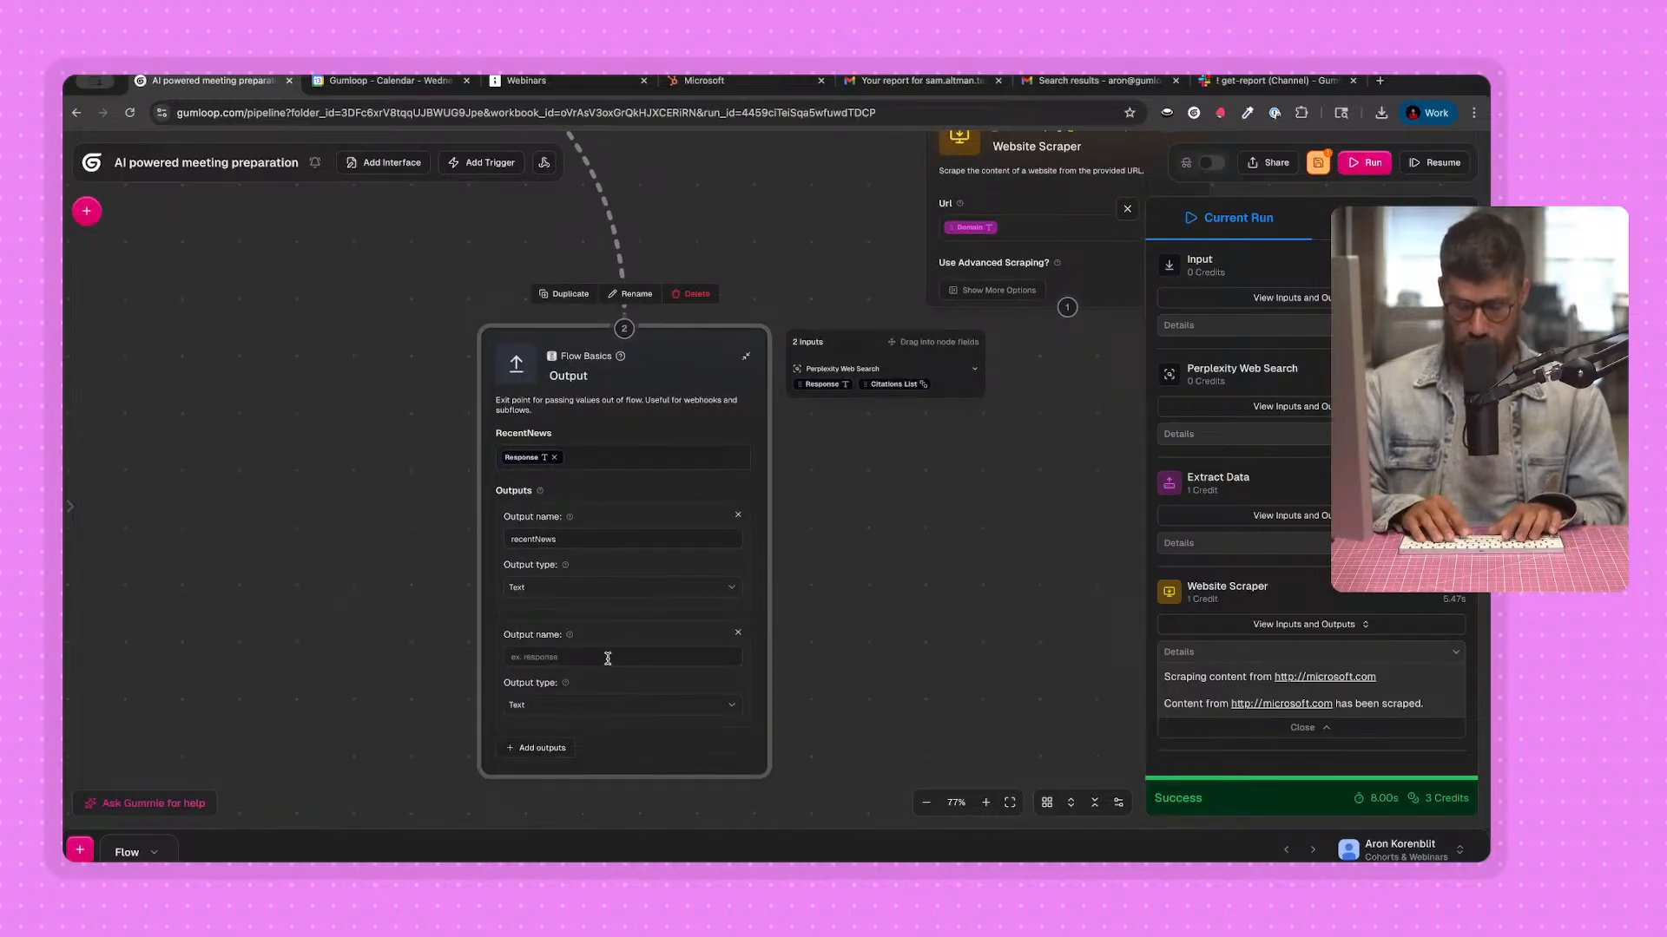
{"action": "type", "text": "nyDe"}
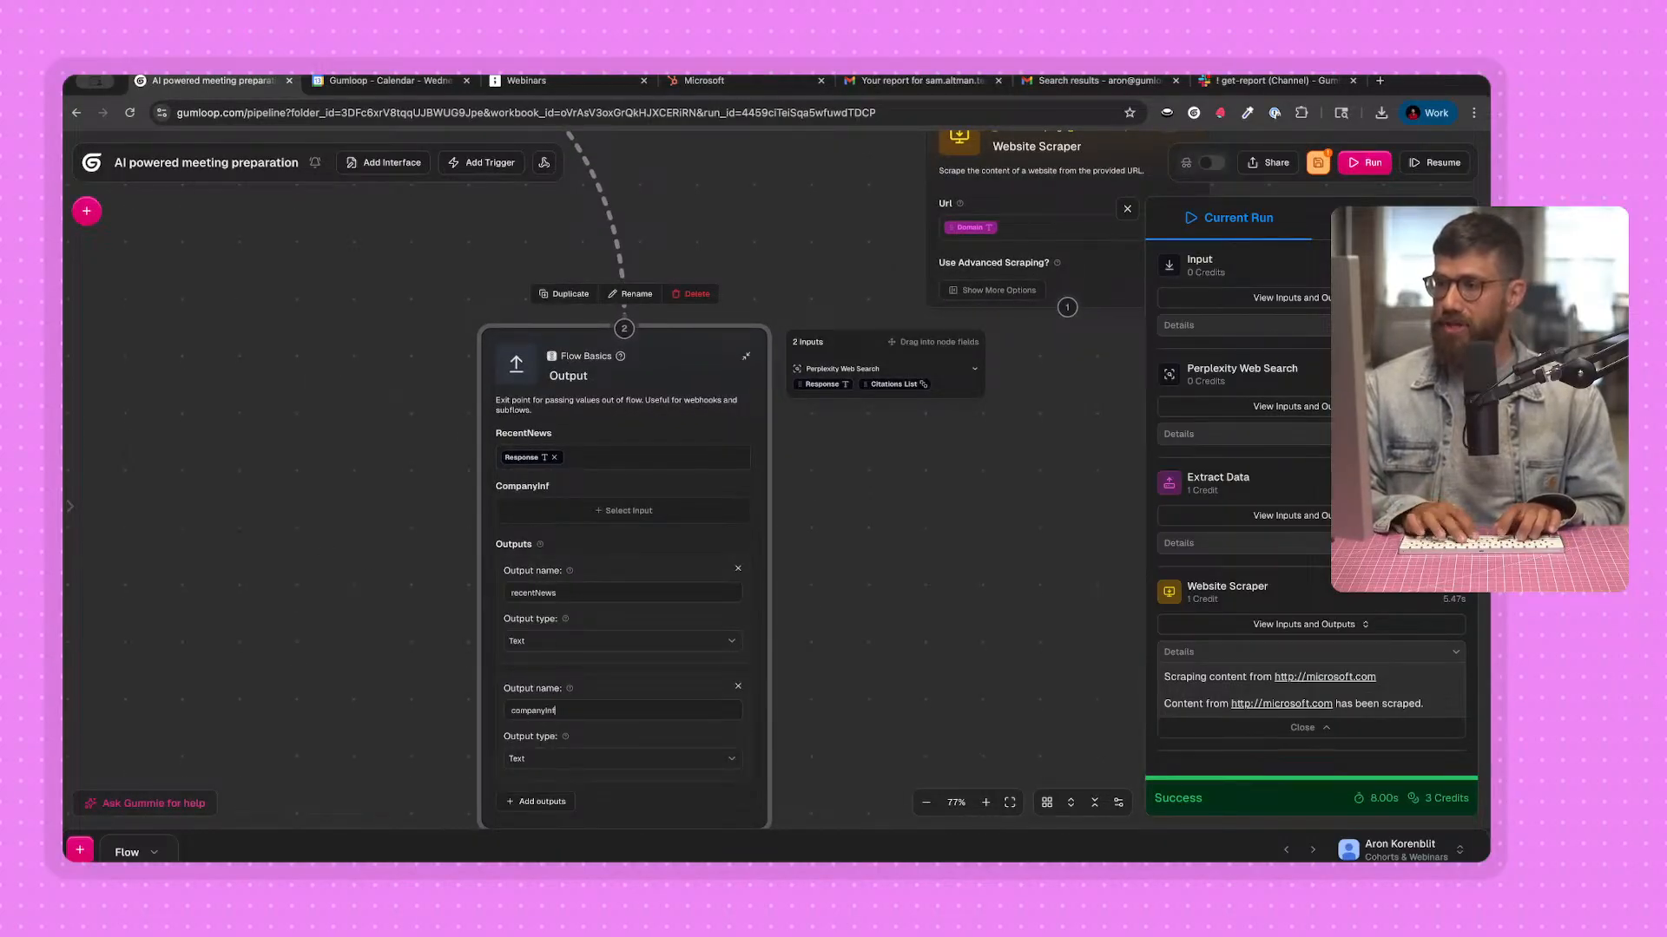
{"action": "type", "text": "formation"}
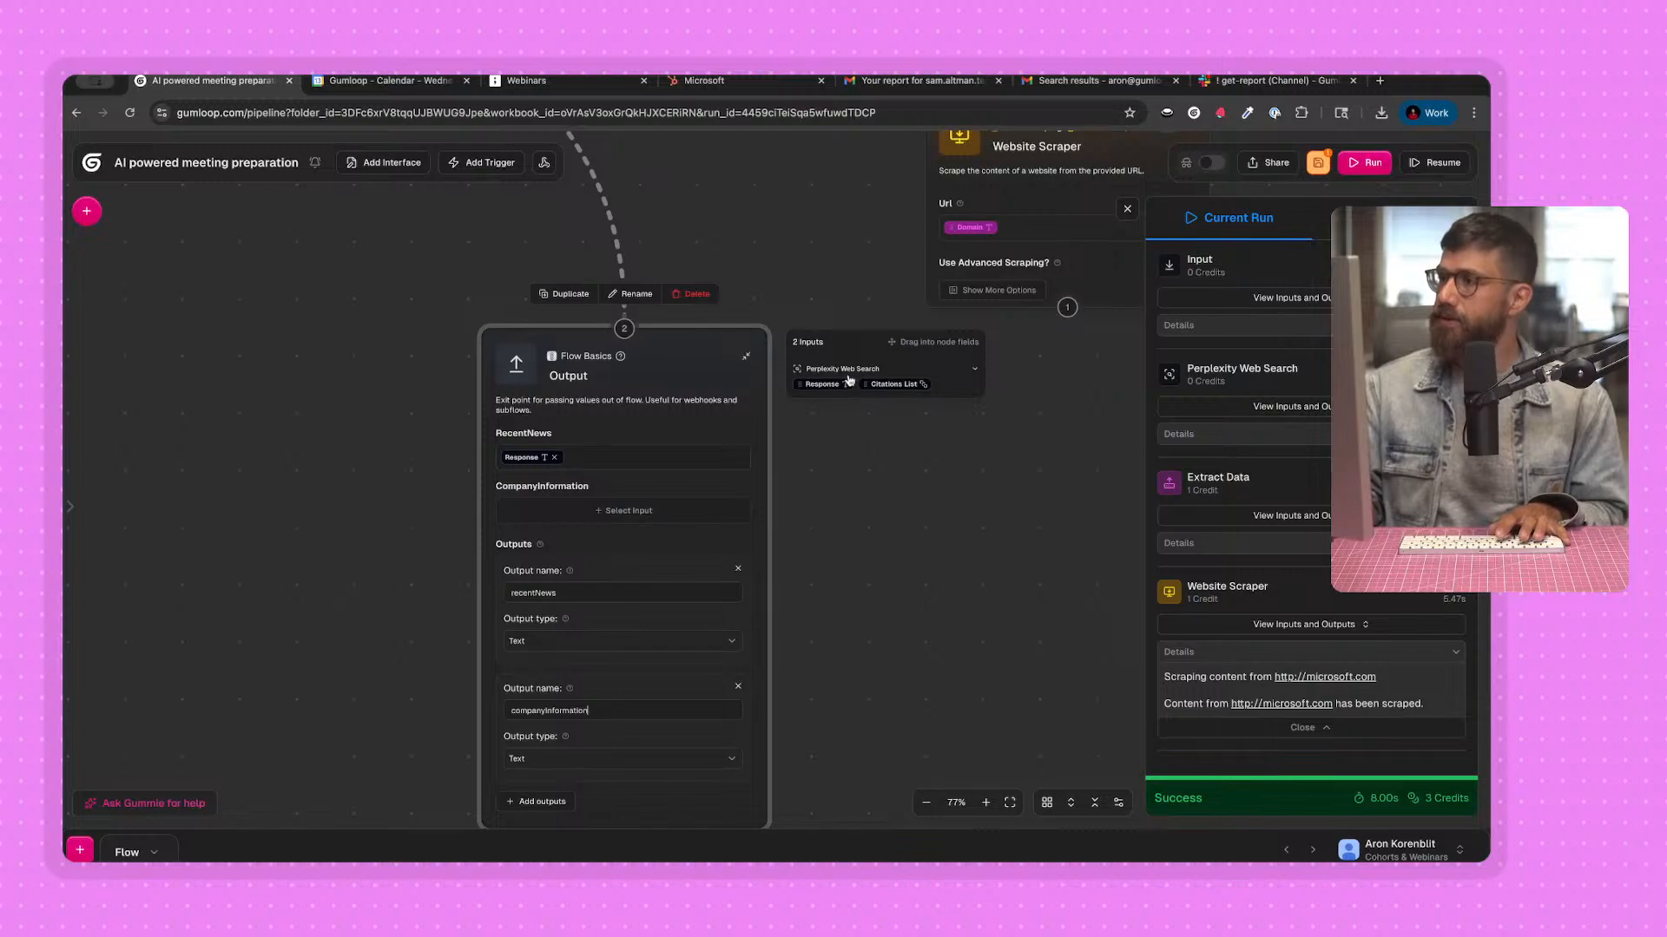
Connect the Website Scraper to the Output node, map Website Content to the CompanyInformation field, and save the workbook.
{"action": "left_click_drag", "start_coordinate": [1067, 307], "coordinate": [855, 449]}
{"action": "left_click_drag", "start_coordinate": [554, 510], "coordinate": [569, 511]}
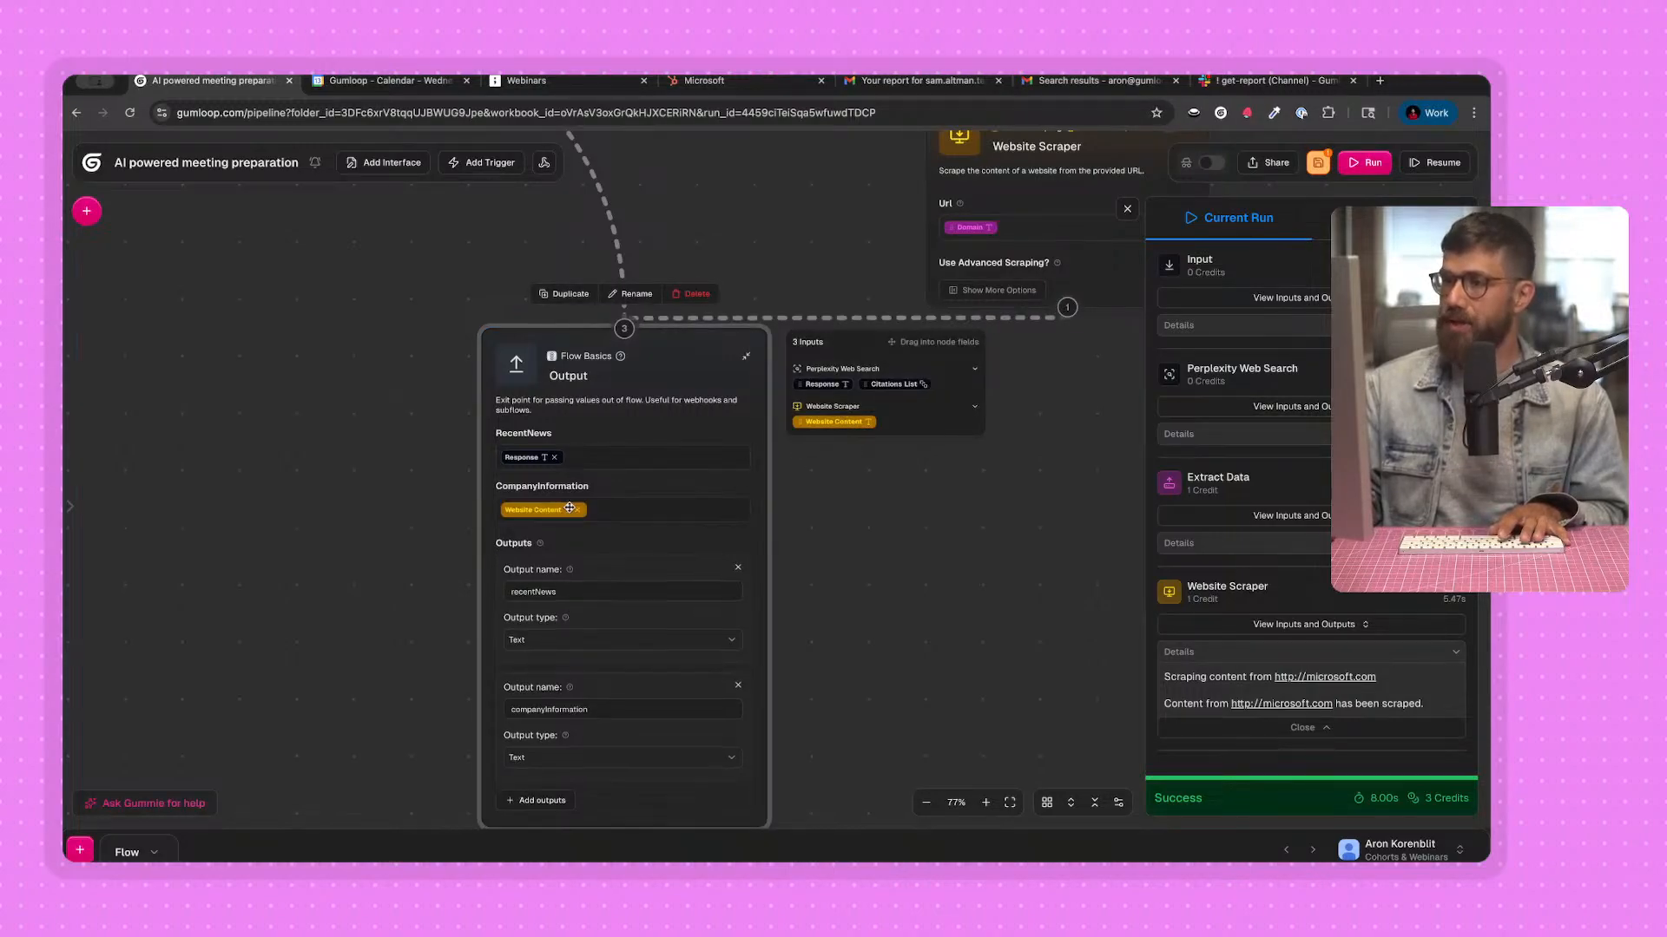
{"action": "scroll", "coordinate": [338, 585], "scroll_direction": "down", "scroll_amount": 1}
{"action": "left_click_drag", "start_coordinate": [349, 593], "coordinate": [368, 539]}
{"action": "key", "text": "super+s"}
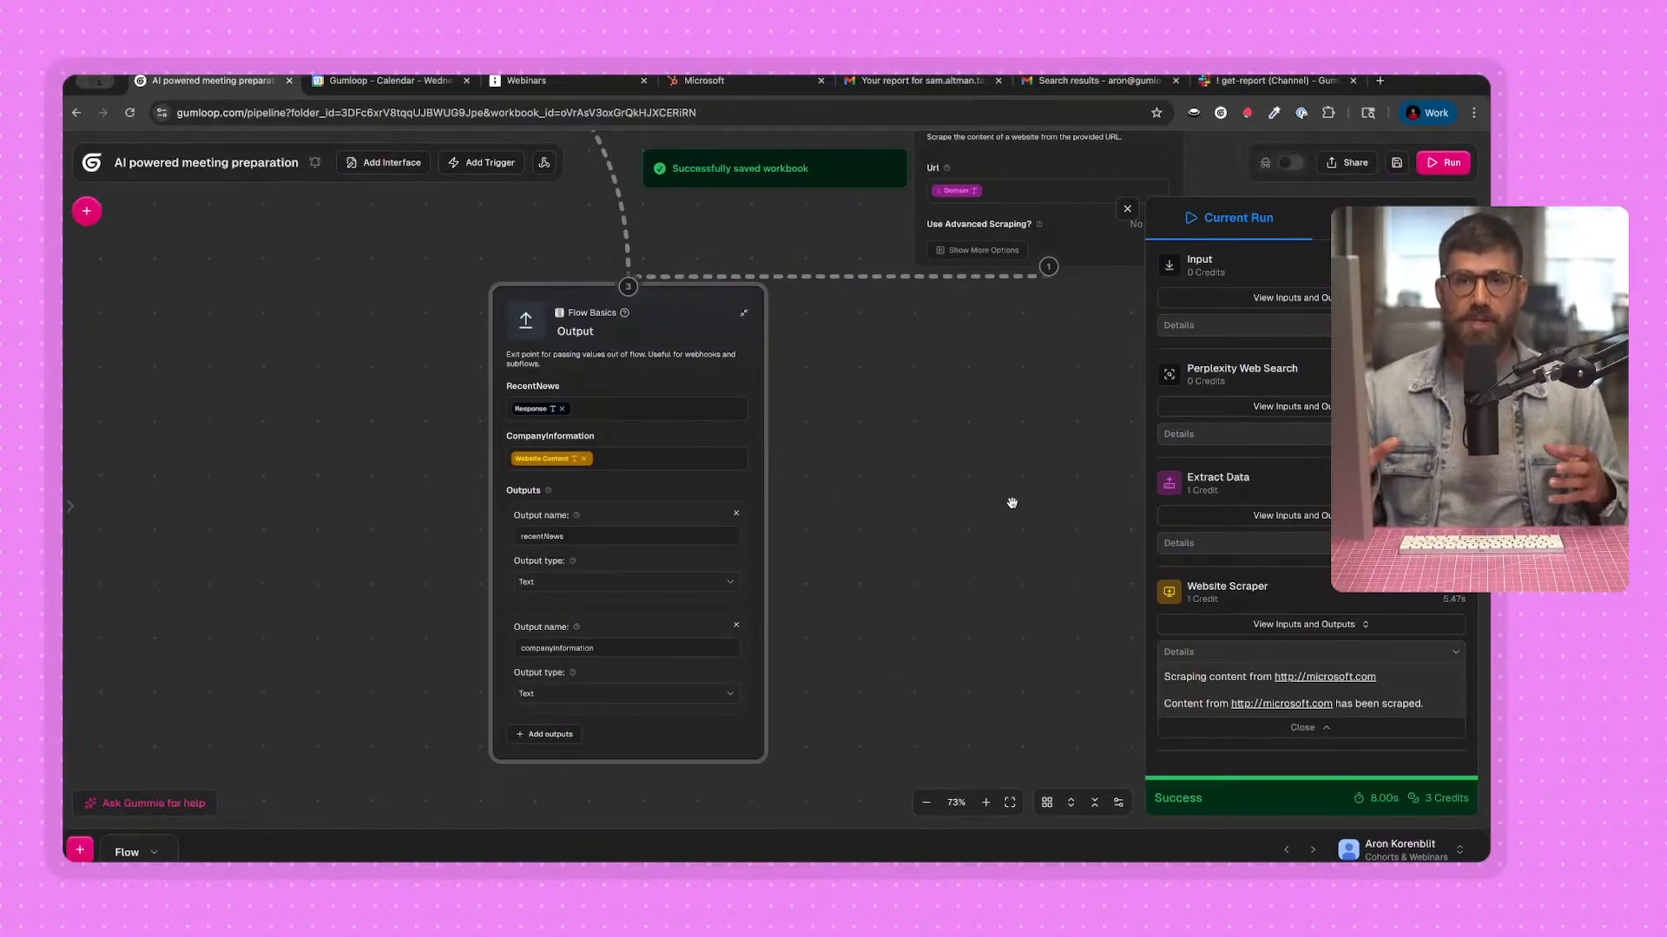
Rename the current flow as "Get company information".
{"action": "left_click_drag", "start_coordinate": [339, 343], "coordinate": [336, 429]}
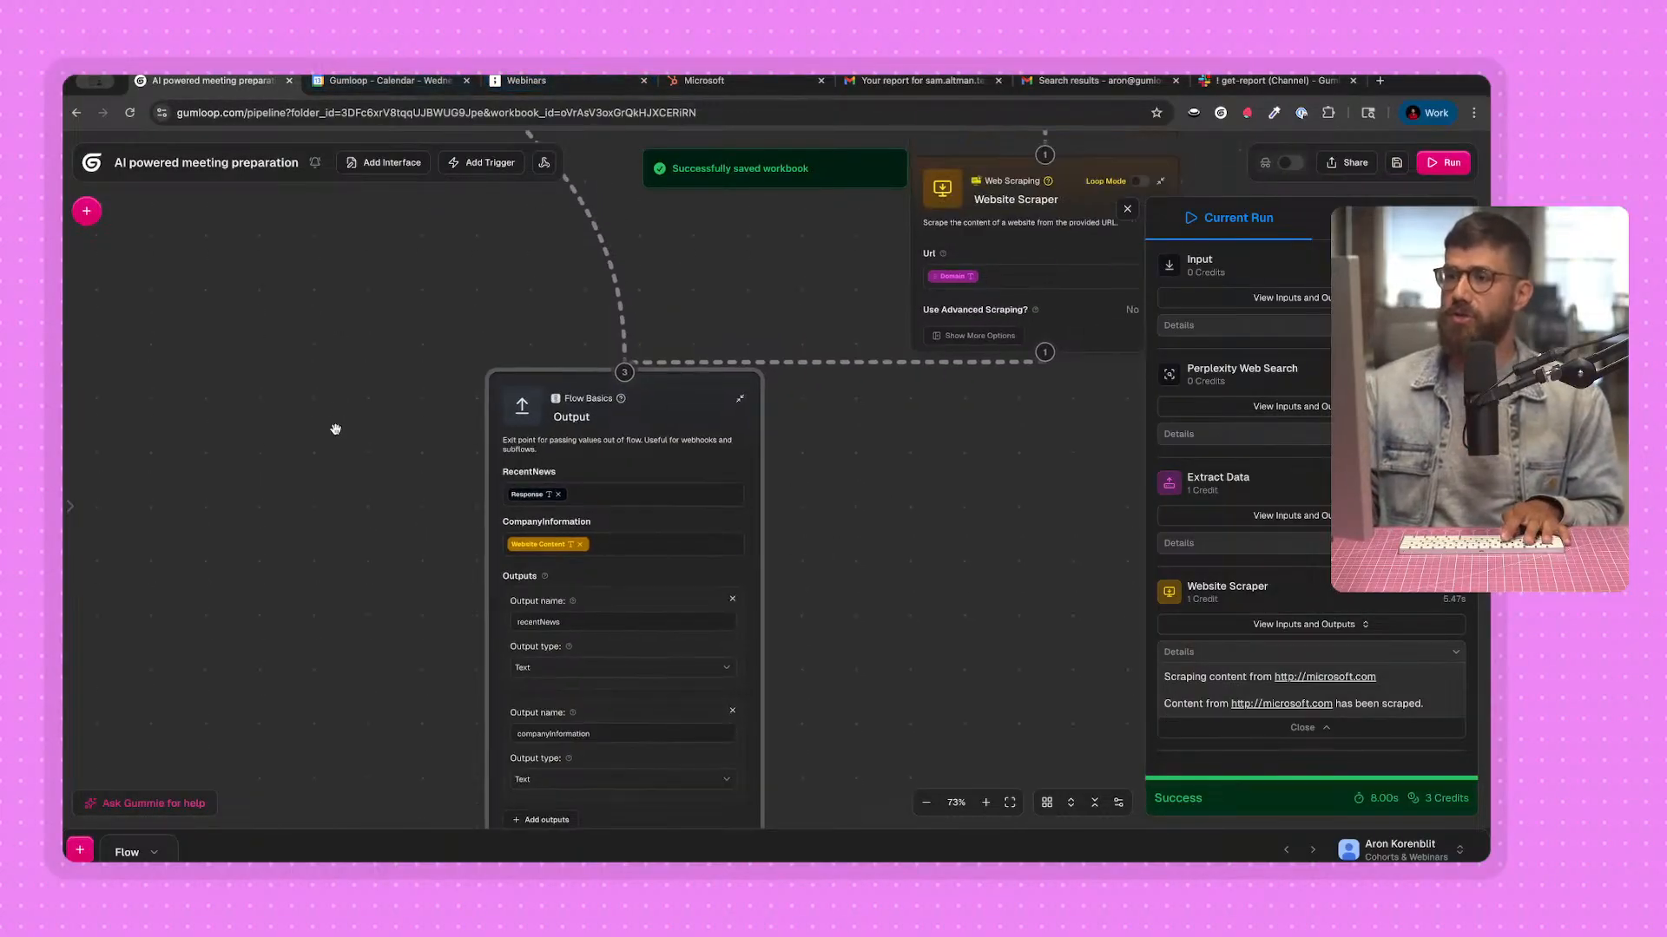
{"action": "double_click", "coordinate": [134, 850]}
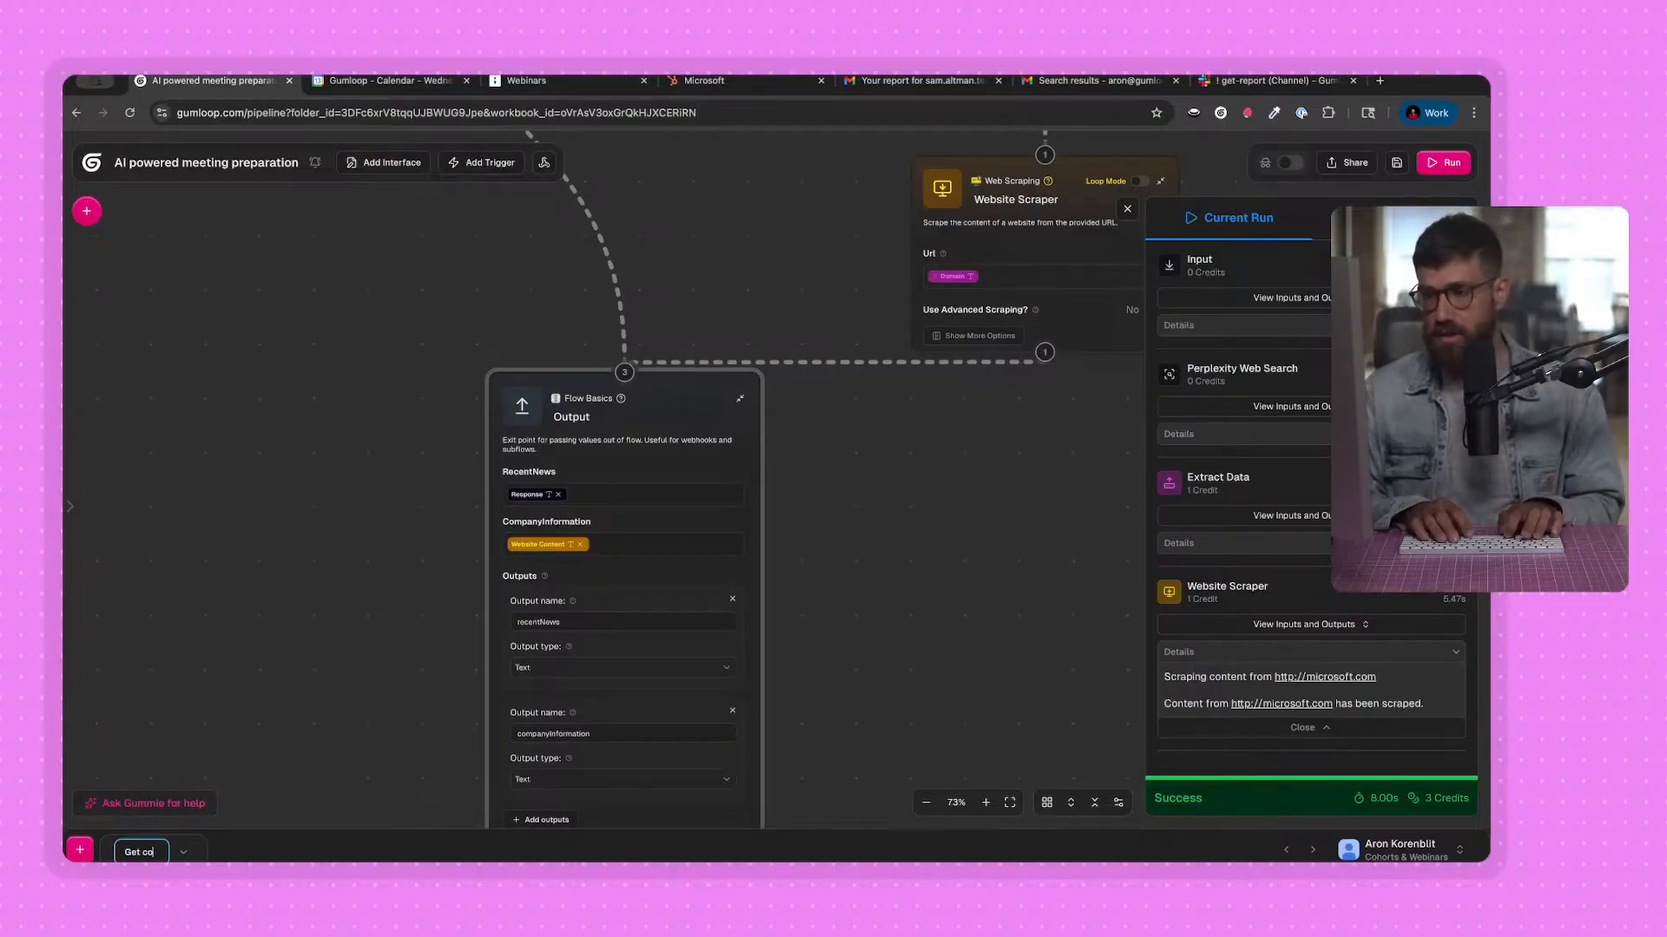
{"action": "type", "text": "Get company information"}
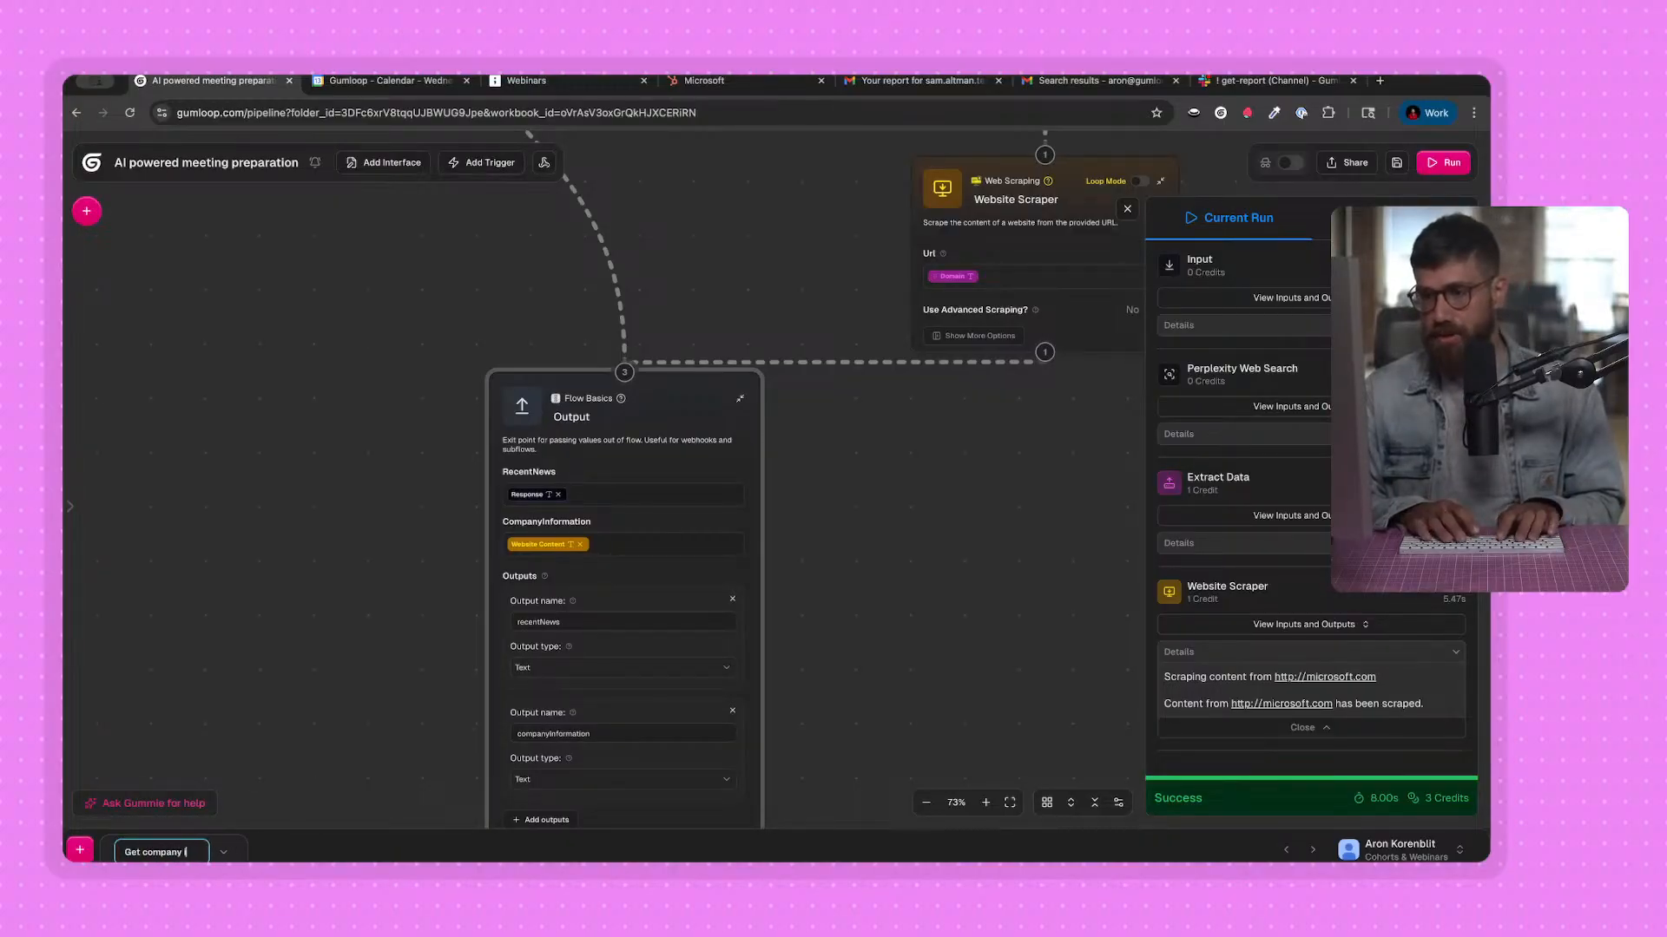
{"action": "key", "text": "Return"}
Move the Output node farther below the Website Scraper node and save the workbook.
{"action": "scroll", "coordinate": [684, 760], "scroll_direction": "down", "scroll_amount": 3}
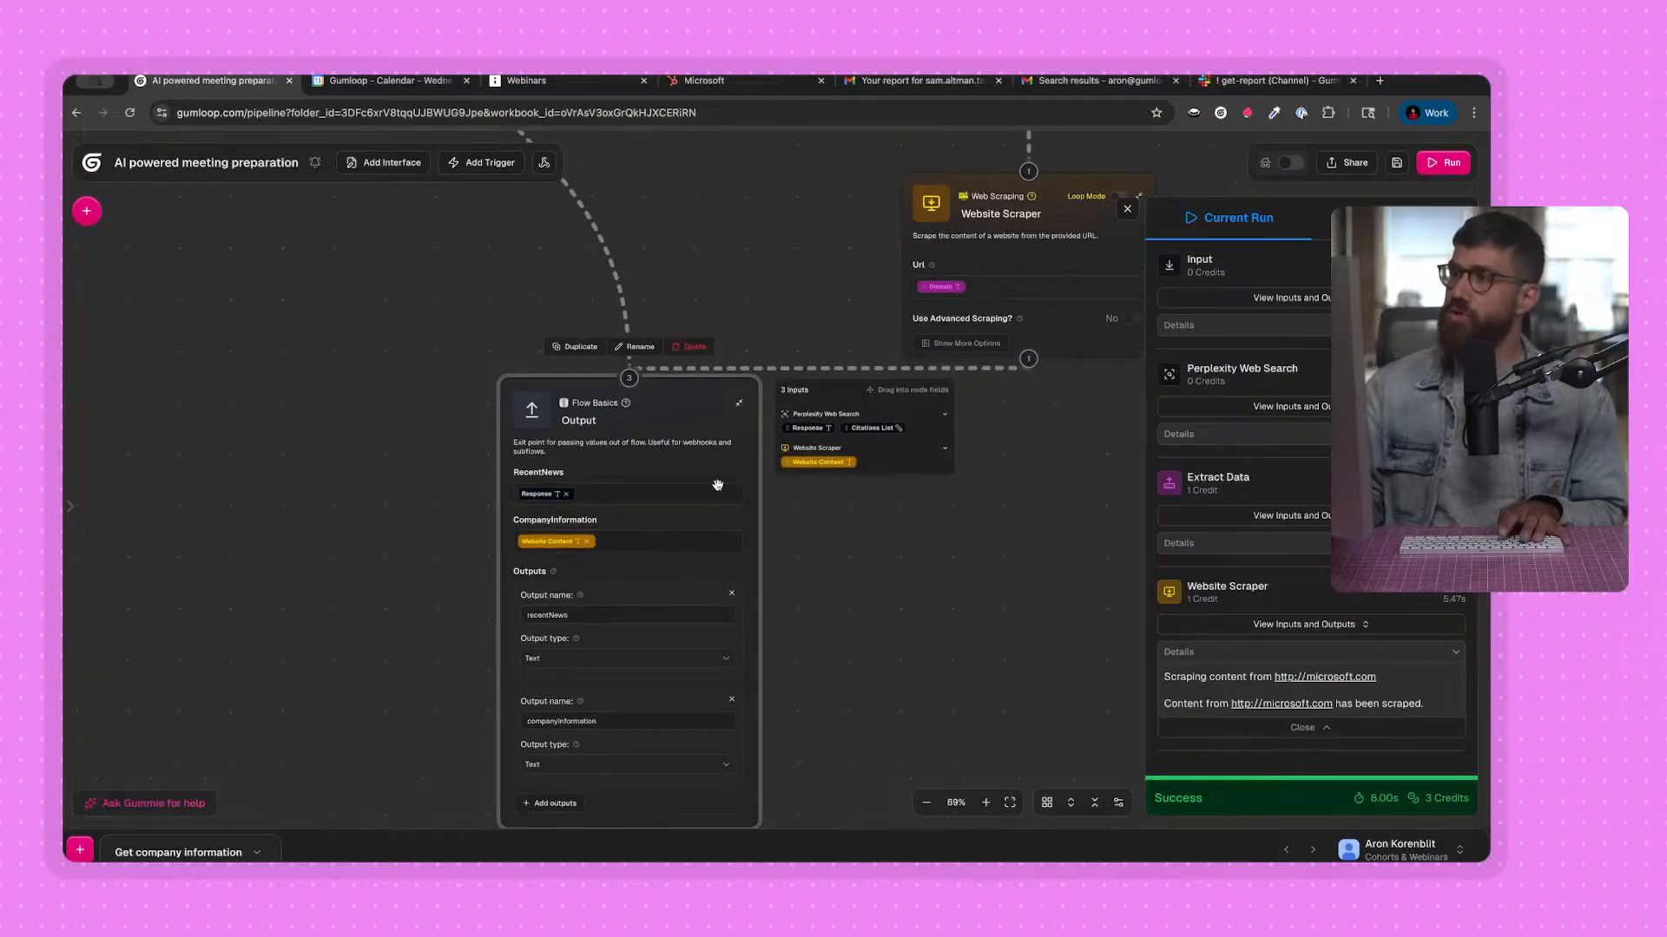
{"action": "left_click_drag", "start_coordinate": [731, 390], "coordinate": [732, 400]}
{"action": "left_click_drag", "start_coordinate": [669, 573], "coordinate": [769, 733]}
{"action": "left_click_drag", "start_coordinate": [822, 413], "coordinate": [751, 517]}
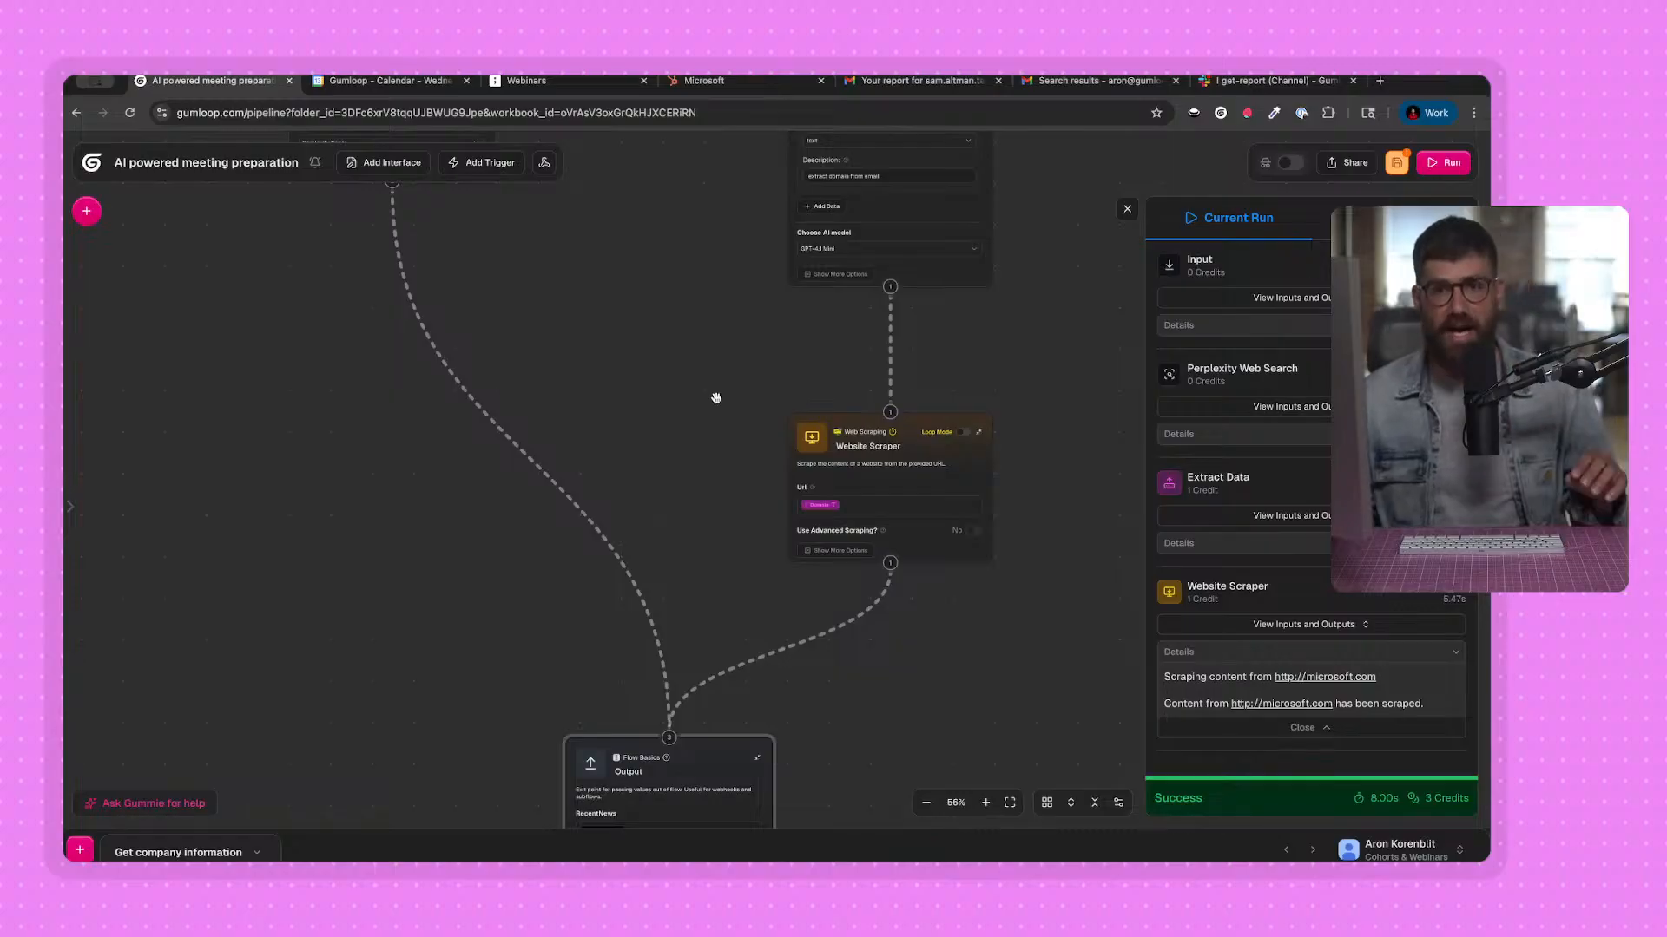
{"action": "left_click_drag", "start_coordinate": [715, 368], "coordinate": [718, 517]}
{"action": "key", "text": "ctrl+s"}
{"action": "left_click_drag", "start_coordinate": [655, 353], "coordinate": [644, 694]}
{"action": "left_click_drag", "start_coordinate": [604, 627], "coordinate": [623, 369]}
{"action": "left_click_drag", "start_coordinate": [659, 590], "coordinate": [626, 222]}
{"action": "left_click_drag", "start_coordinate": [532, 756], "coordinate": [528, 600]}
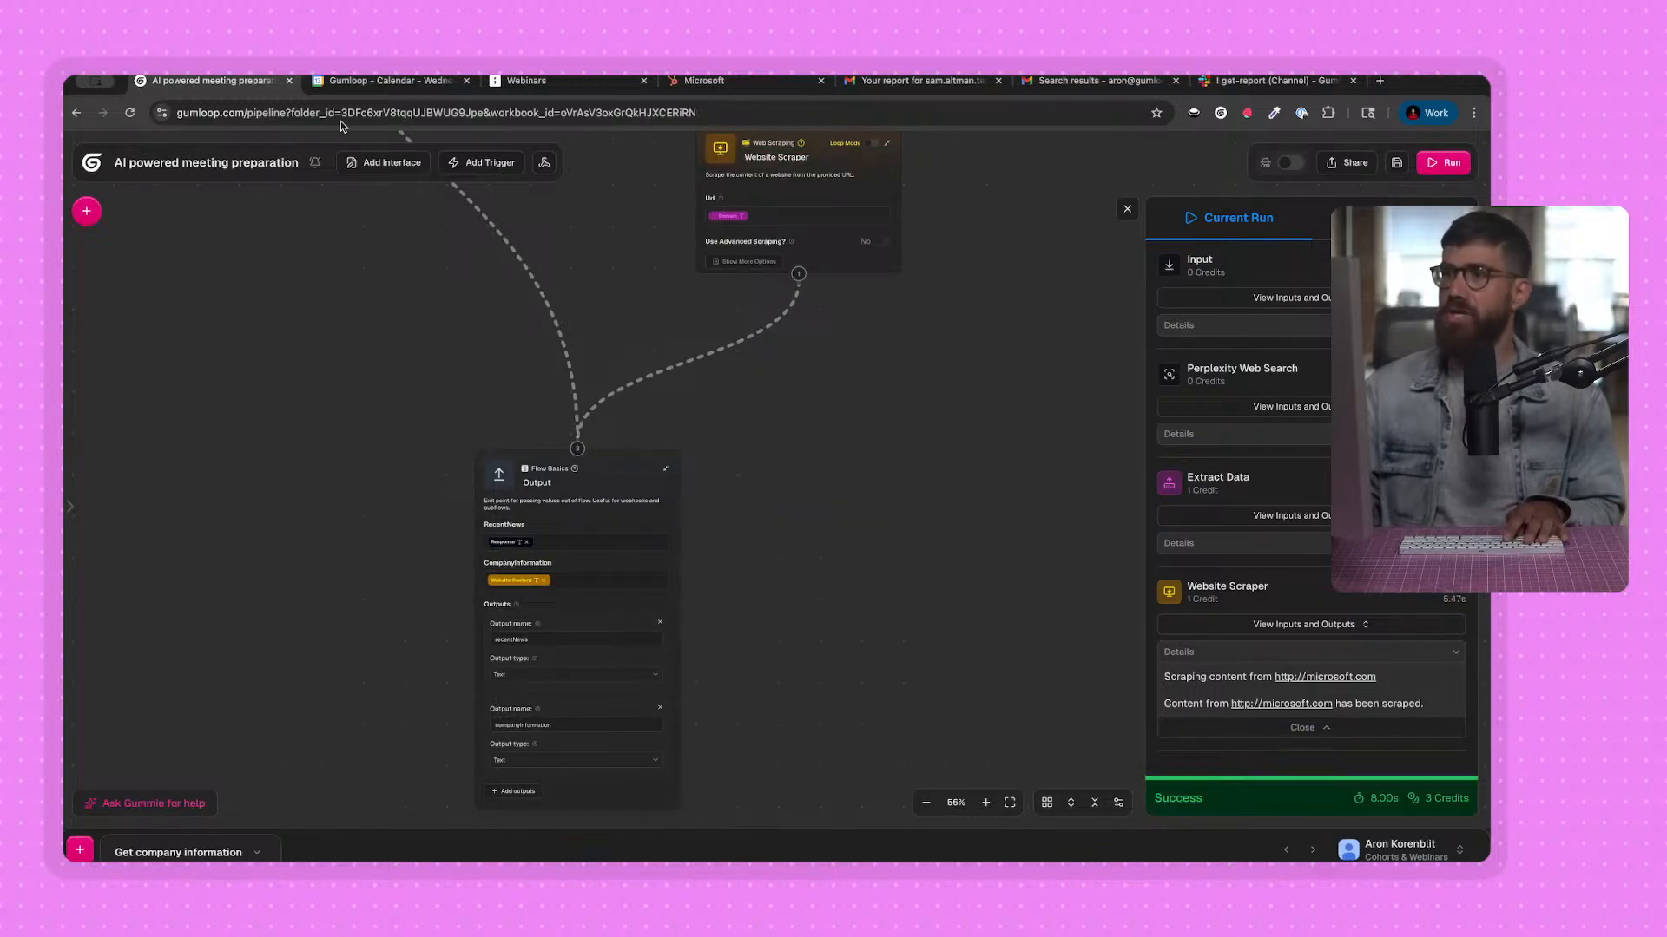
Check the internal systems branch on the tldraw board and the tickets on Microsoft's company record in HubSpot.
{"action": "left_click", "coordinate": [555, 79]}
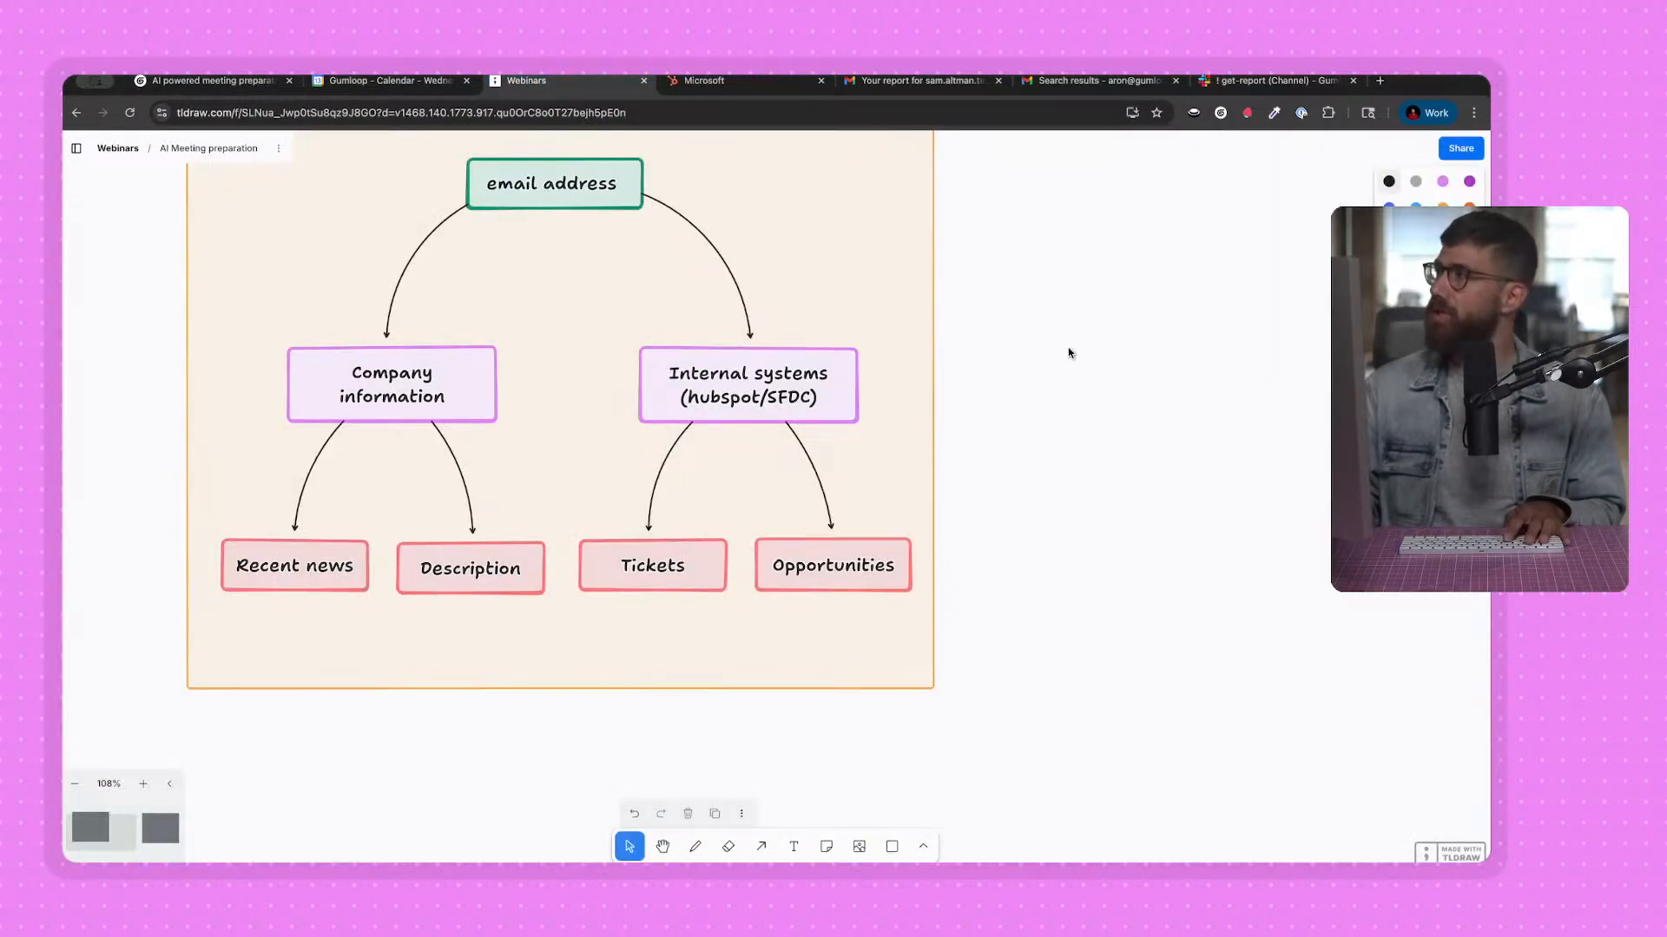
{"action": "left_click", "coordinate": [816, 417]}
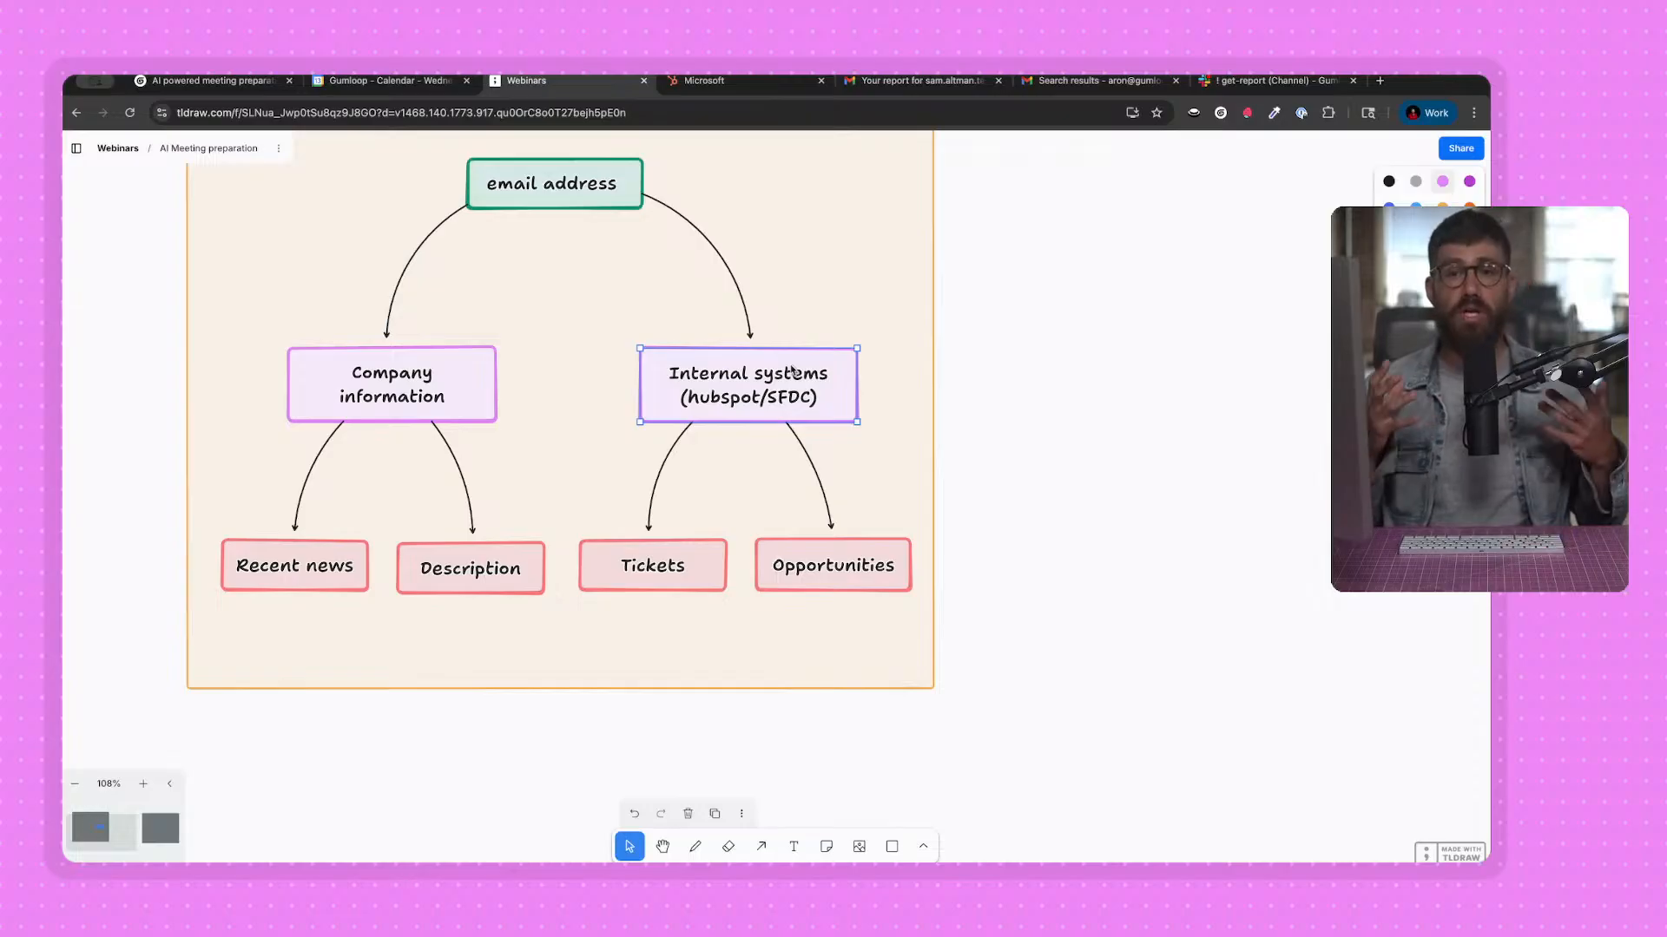
{"action": "left_click", "coordinate": [746, 81]}
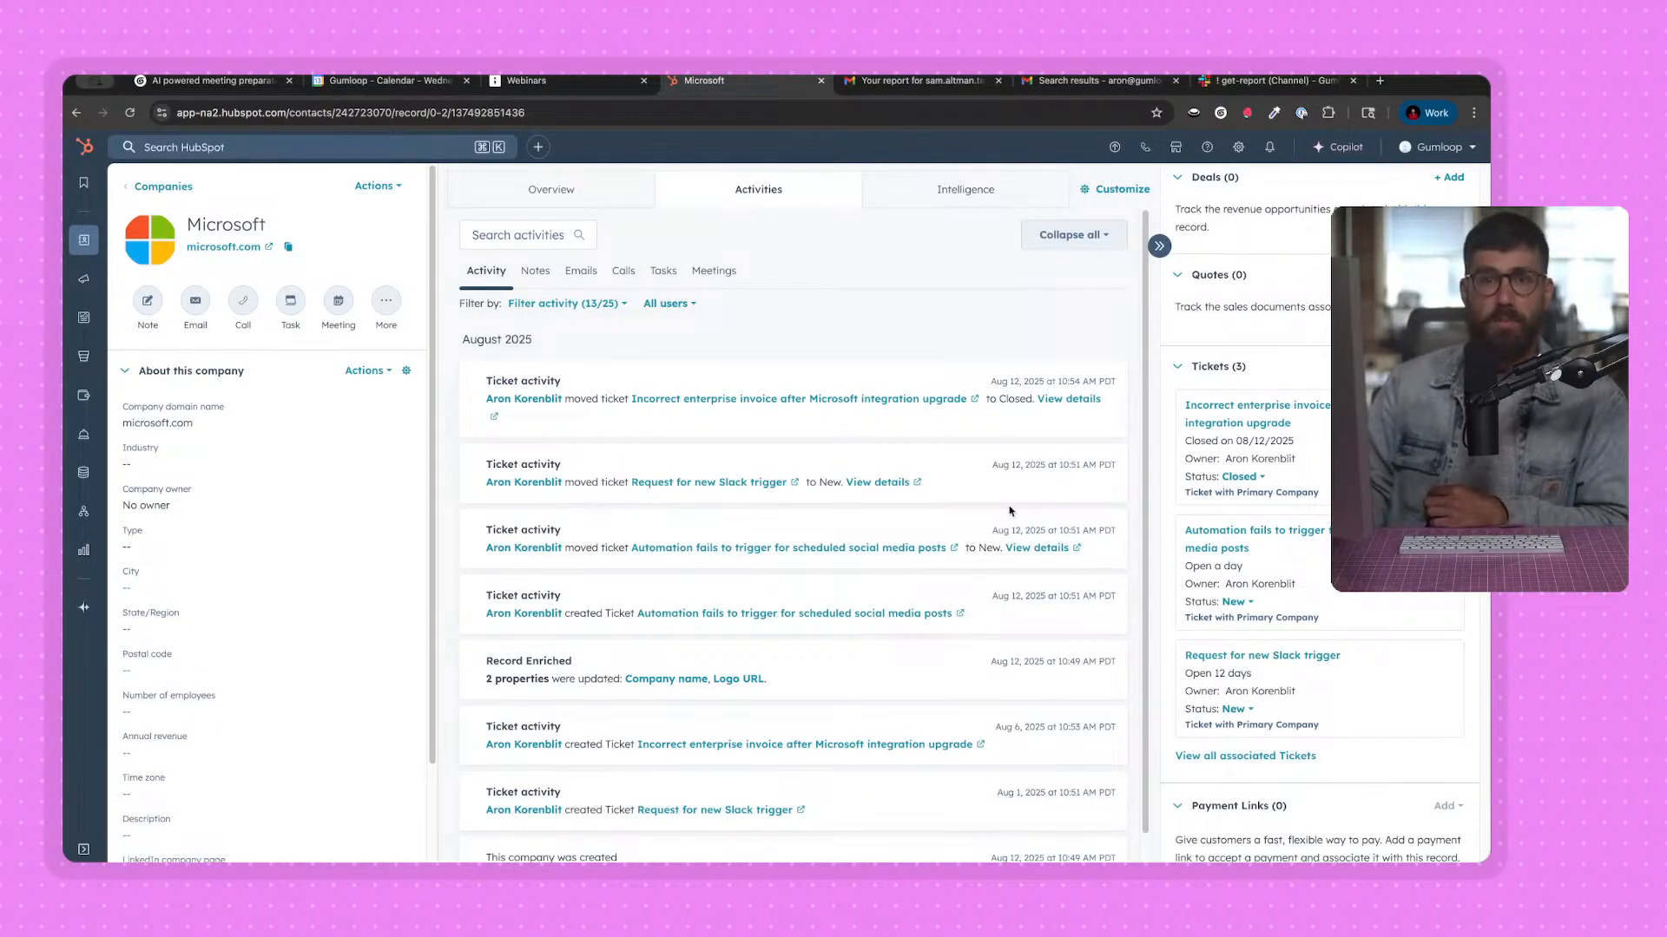
{"action": "scroll", "coordinate": [1258, 660], "scroll_direction": "down", "scroll_amount": 1}
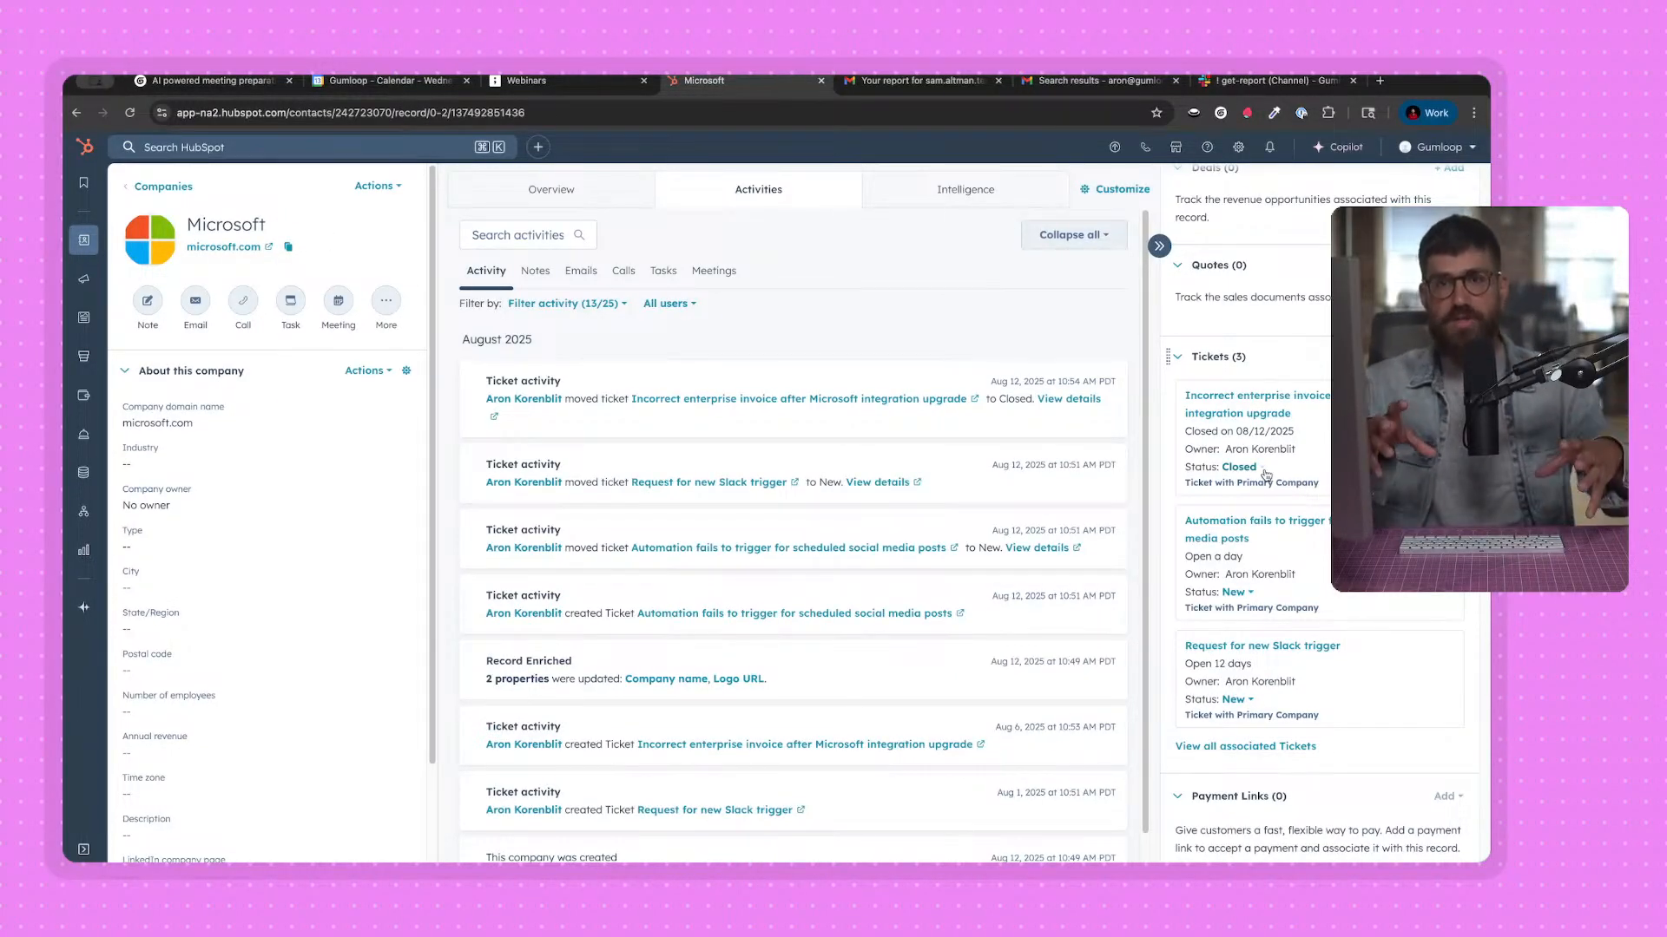
Switch to the report email in Gmail and review its recent news, opportunities and support activity sections.
{"action": "left_click", "coordinate": [939, 80]}
{"action": "scroll", "coordinate": [725, 564], "scroll_direction": "down", "scroll_amount": 4}
{"action": "scroll", "coordinate": [725, 564], "scroll_direction": "down", "scroll_amount": 12}
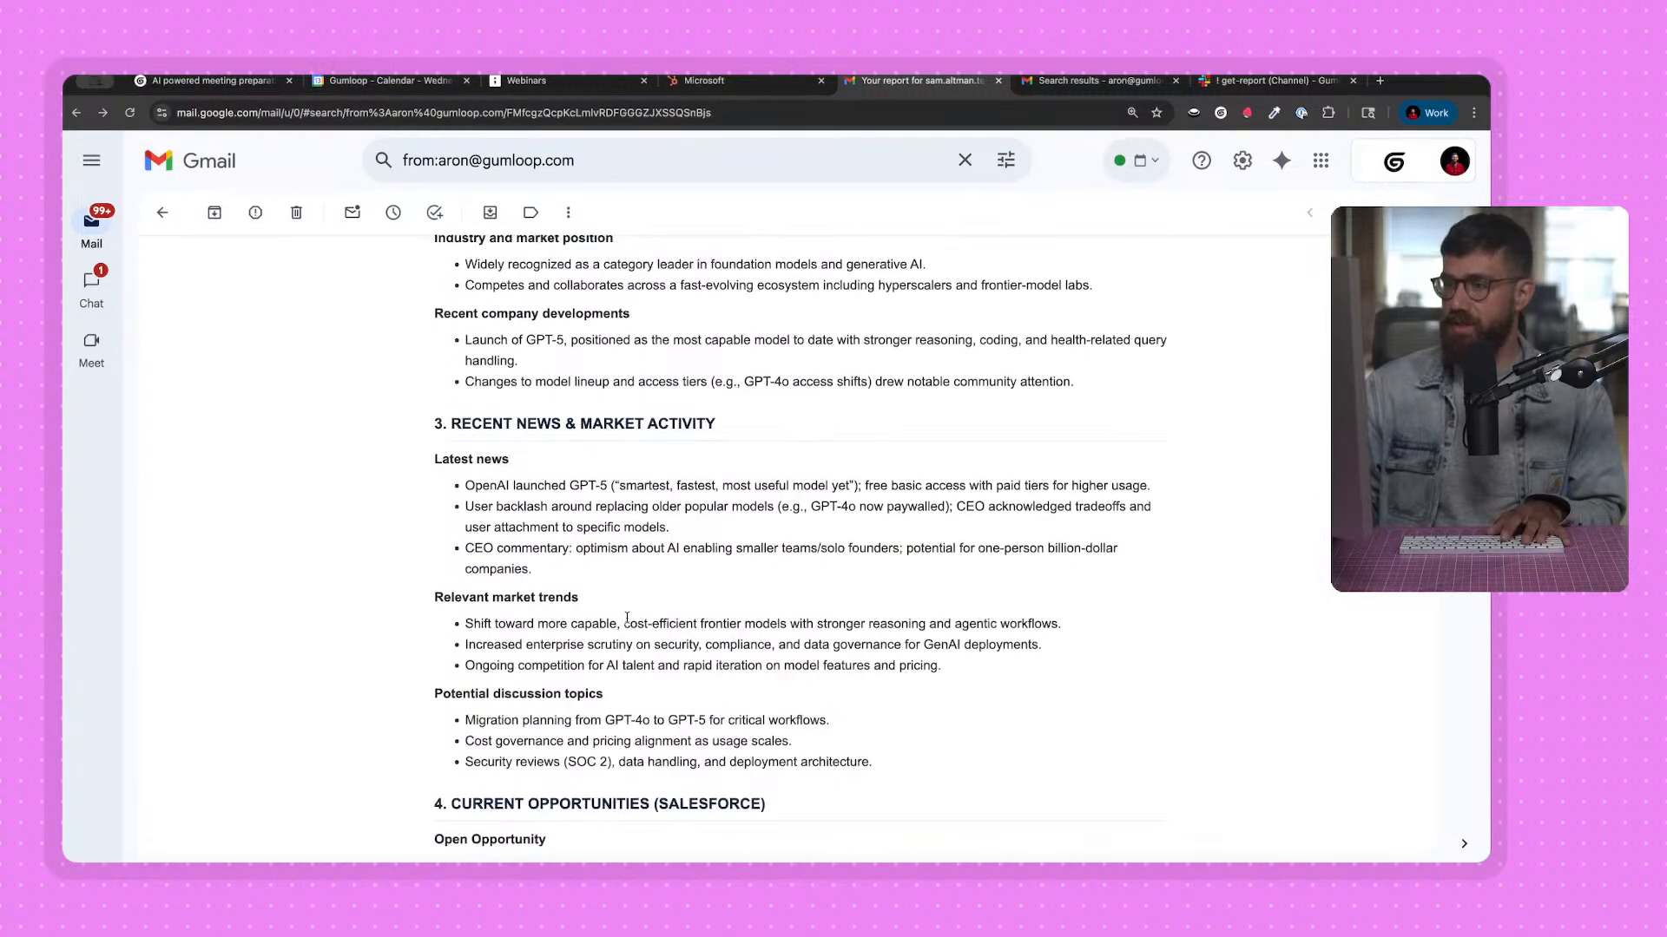
{"action": "left_click_drag", "start_coordinate": [457, 462], "coordinate": [1029, 583]}
{"action": "left_click", "coordinate": [1029, 583]}
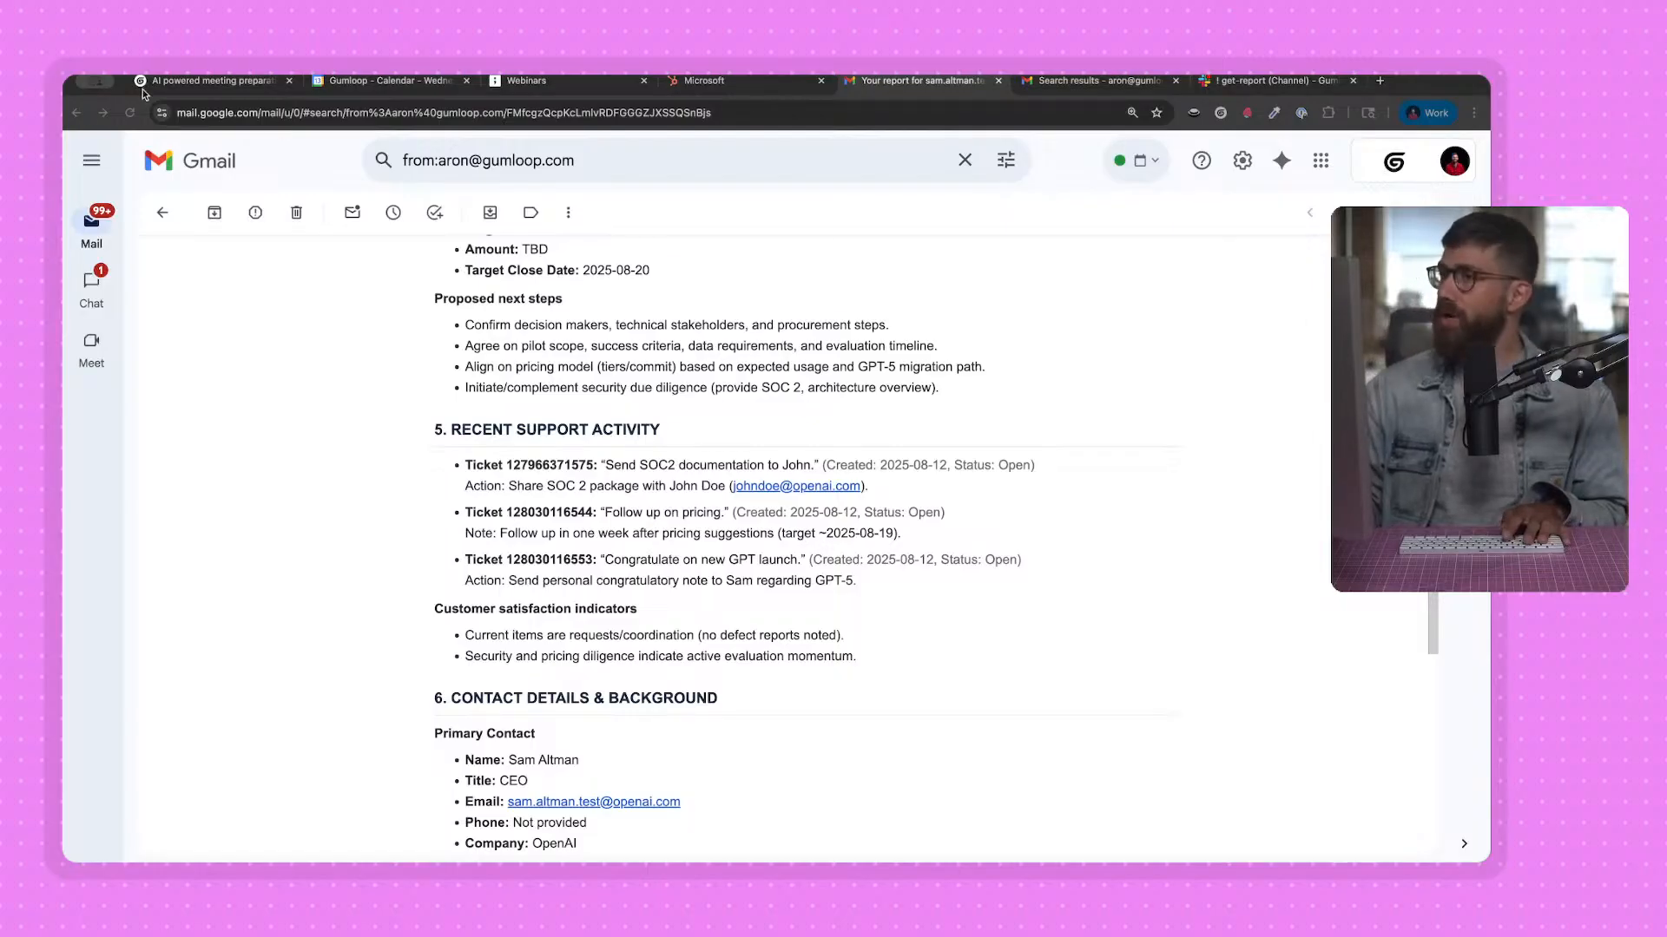
Return to the Gumloop flow and browse the node library's Core Nodes categories and the available integrations.
{"action": "left_click", "coordinate": [209, 81]}
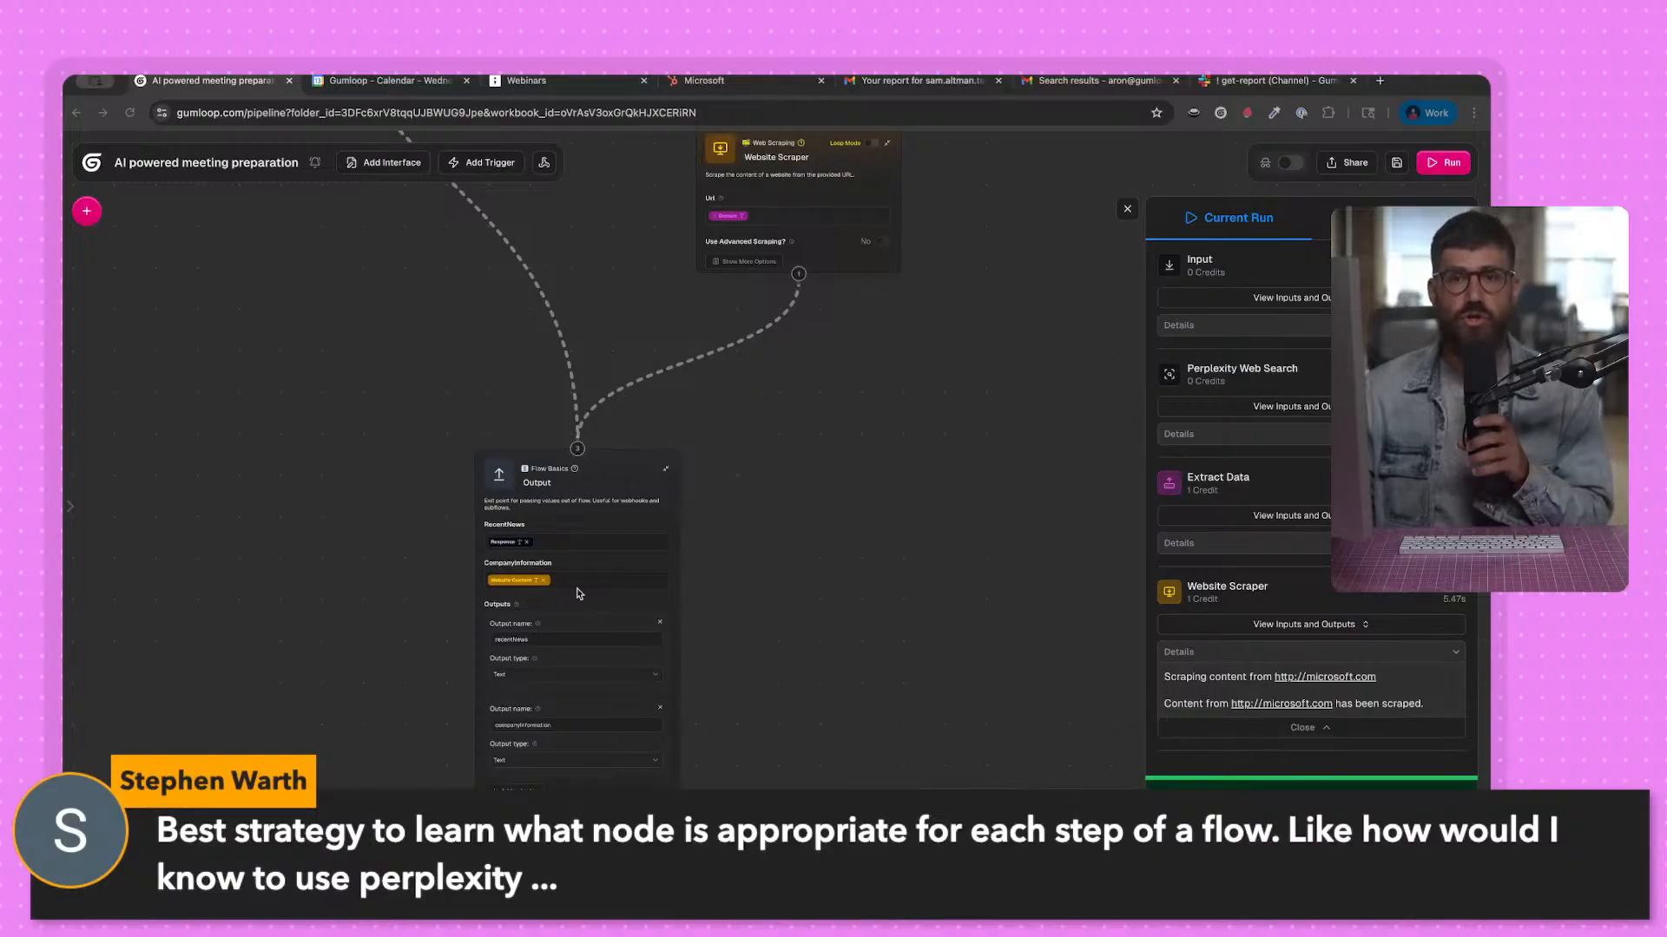
{"action": "left_click", "coordinate": [167, 253]}
{"action": "left_click", "coordinate": [86, 212]}
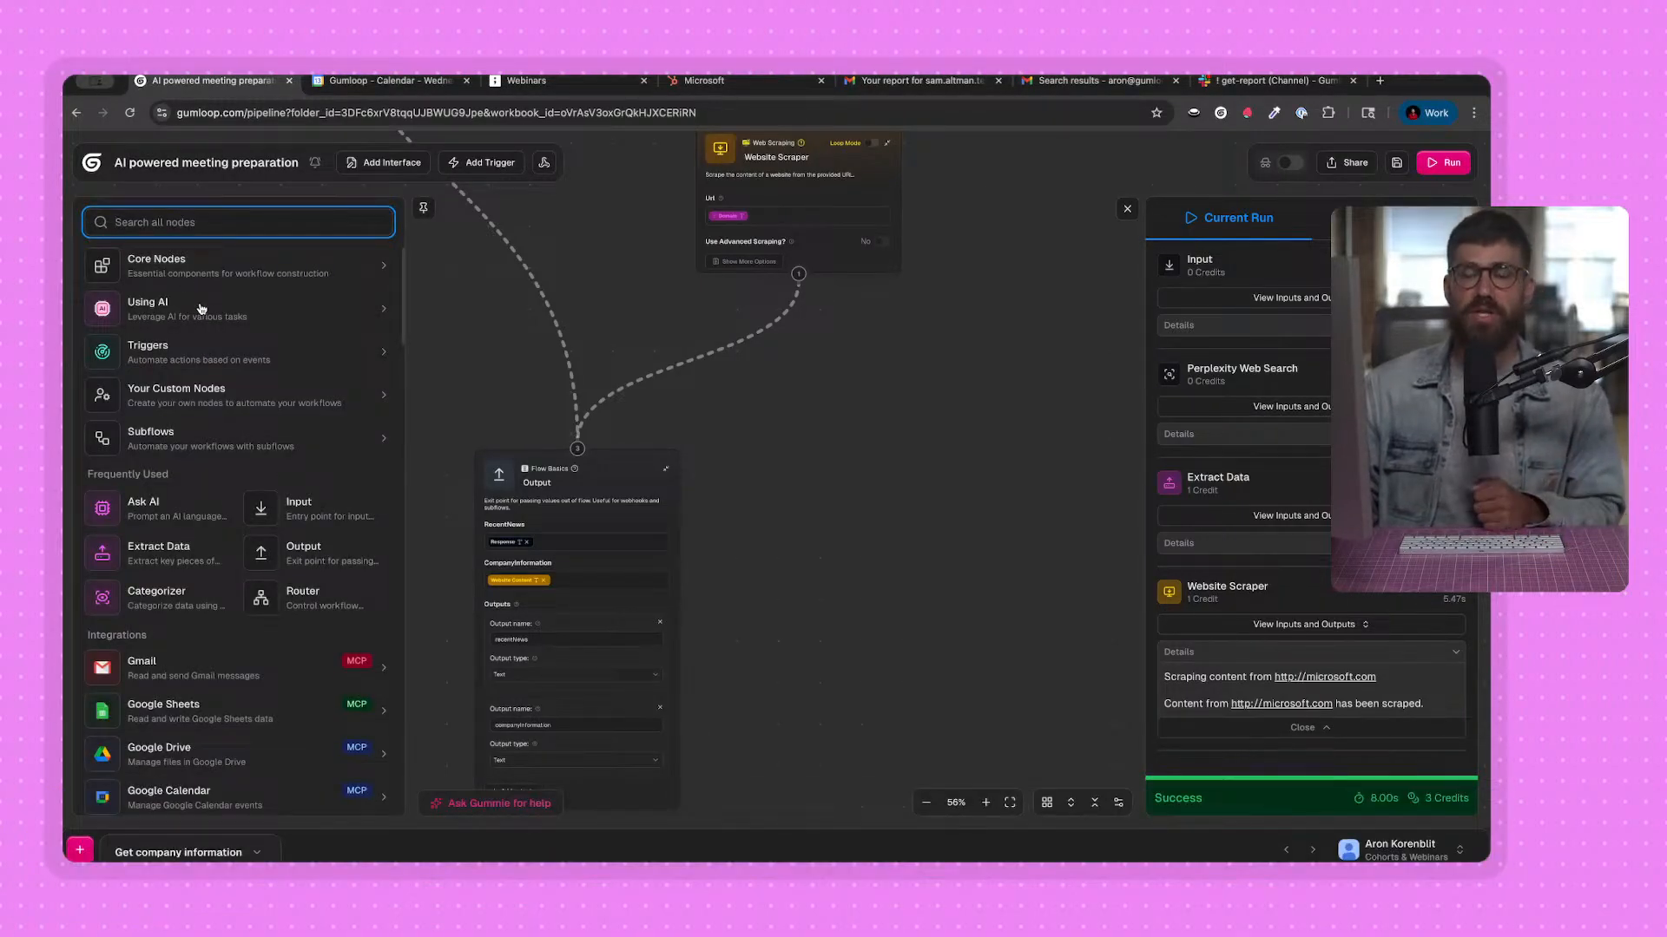
{"action": "left_click", "coordinate": [201, 274]}
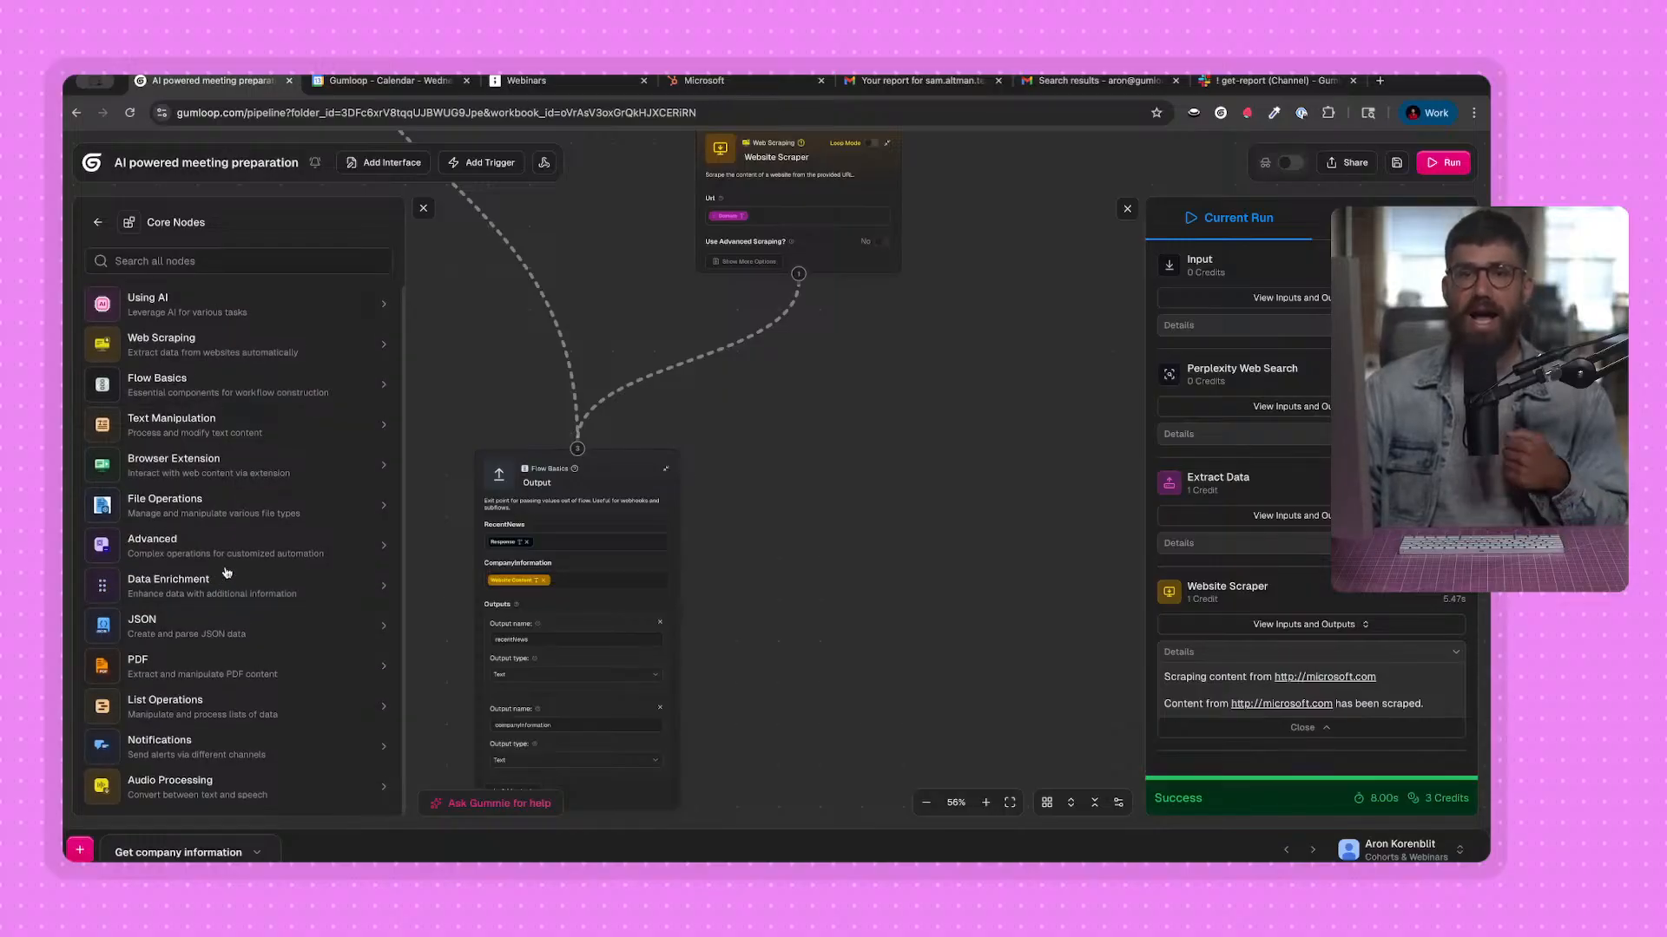
{"action": "left_click", "coordinate": [100, 224]}
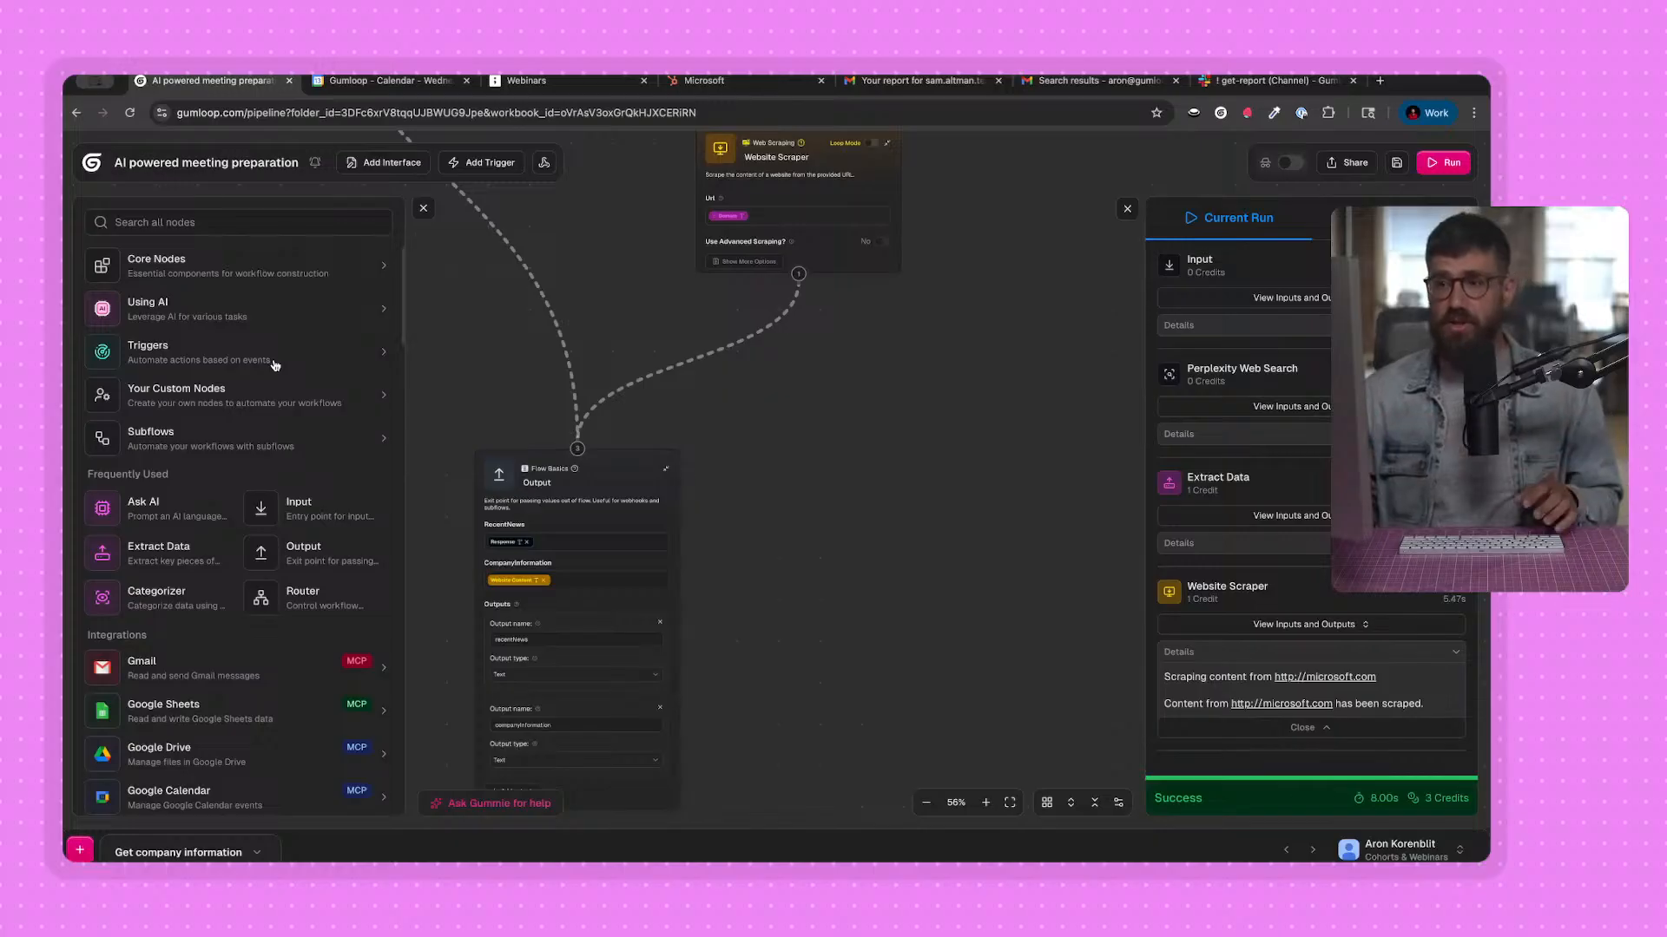
{"action": "scroll", "coordinate": [274, 365], "scroll_direction": "down", "scroll_amount": 15}
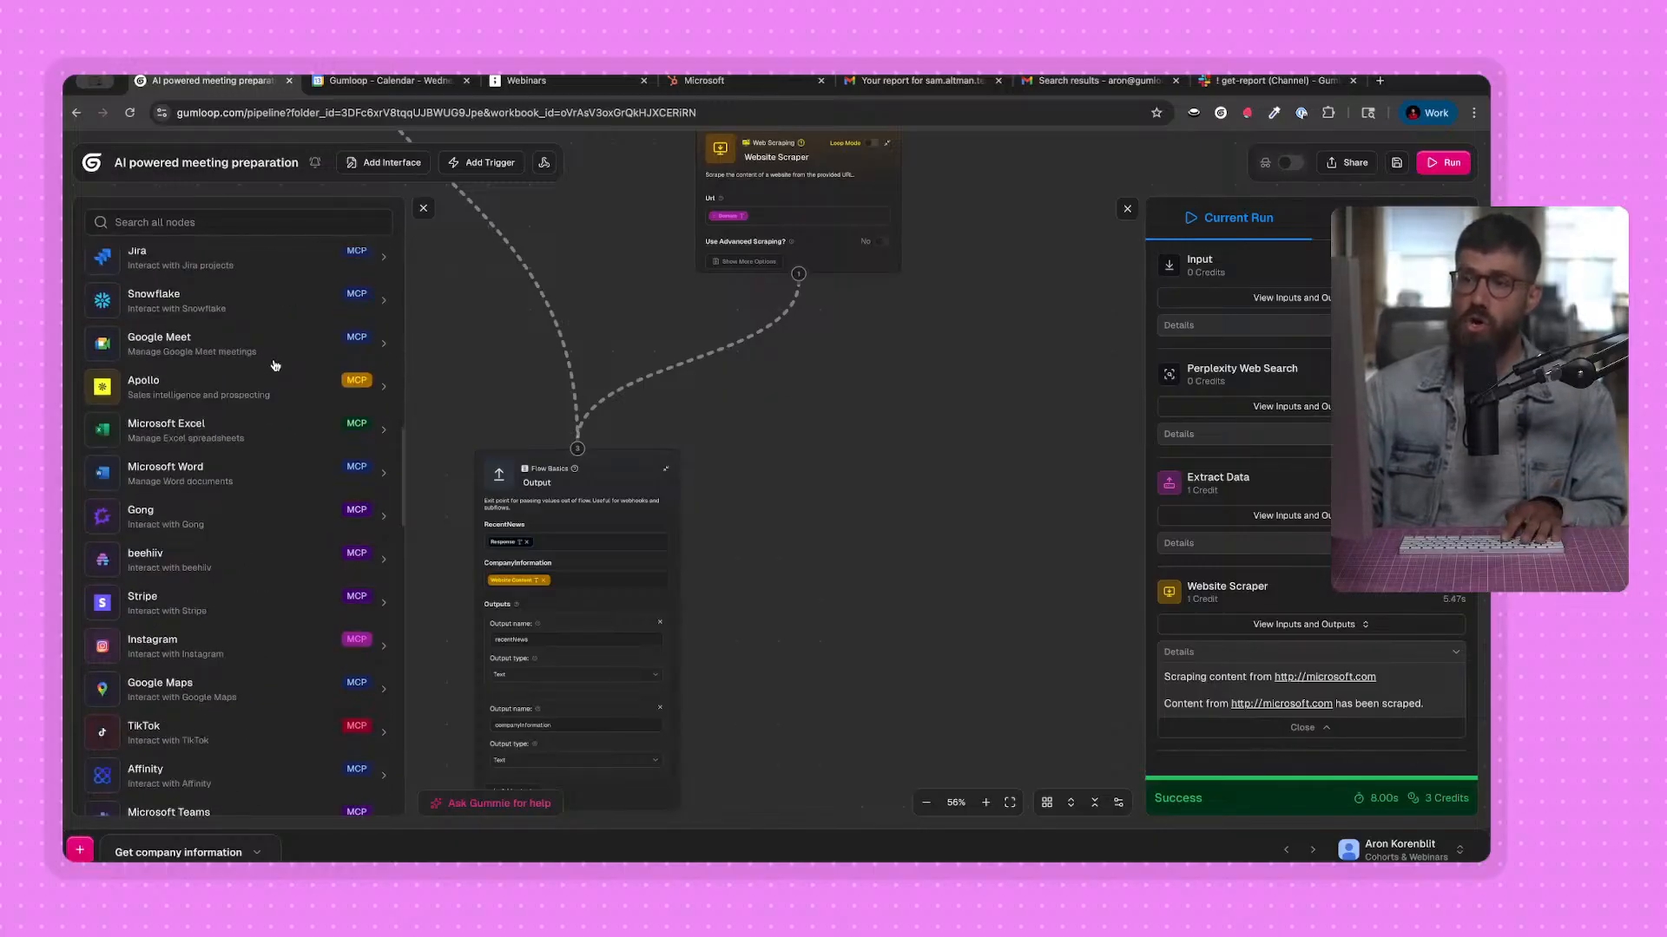
{"action": "scroll", "coordinate": [274, 365], "scroll_direction": "up", "scroll_amount": 15}
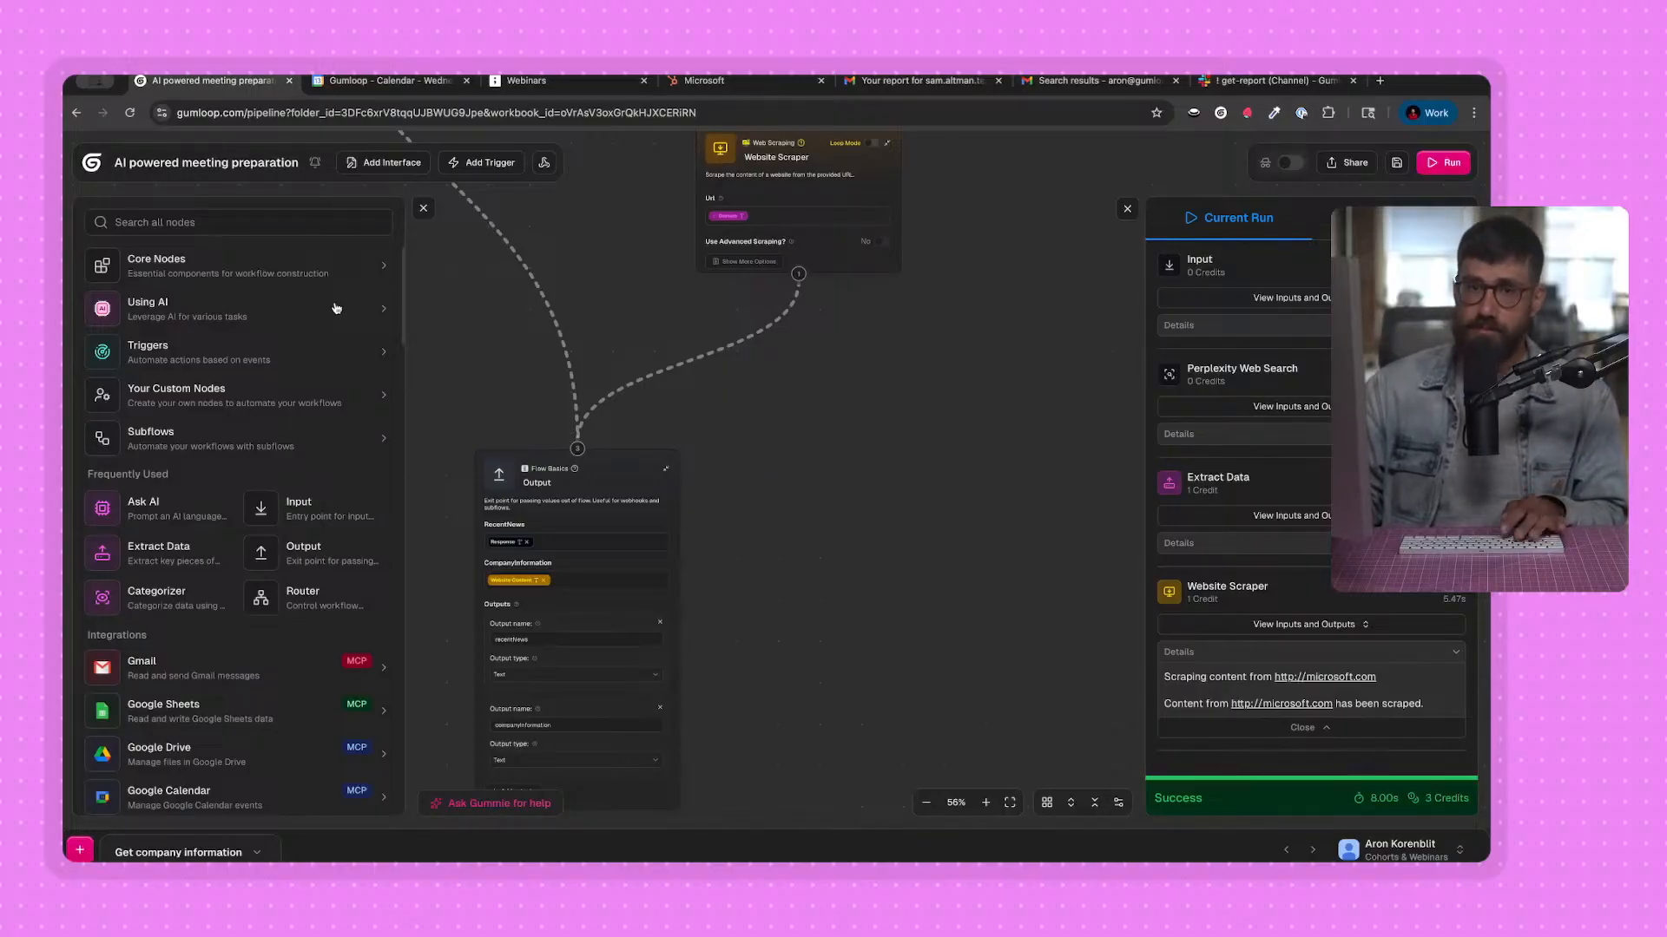
{"action": "left_click", "coordinate": [316, 222]}
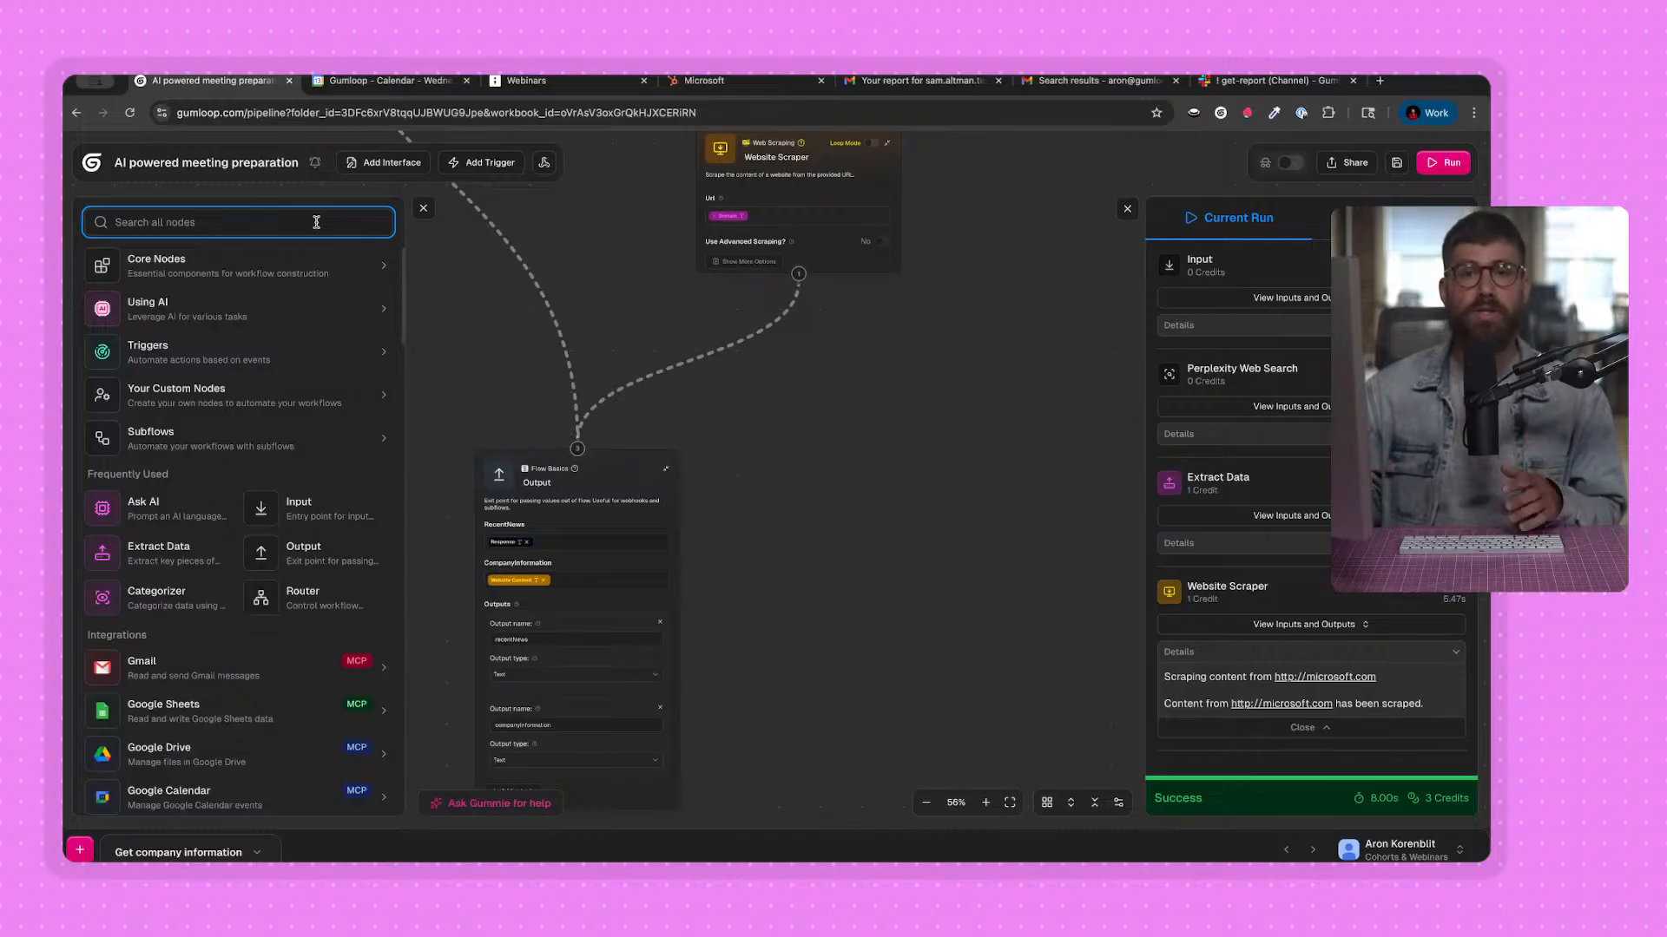
{"action": "left_click", "coordinate": [425, 210]}
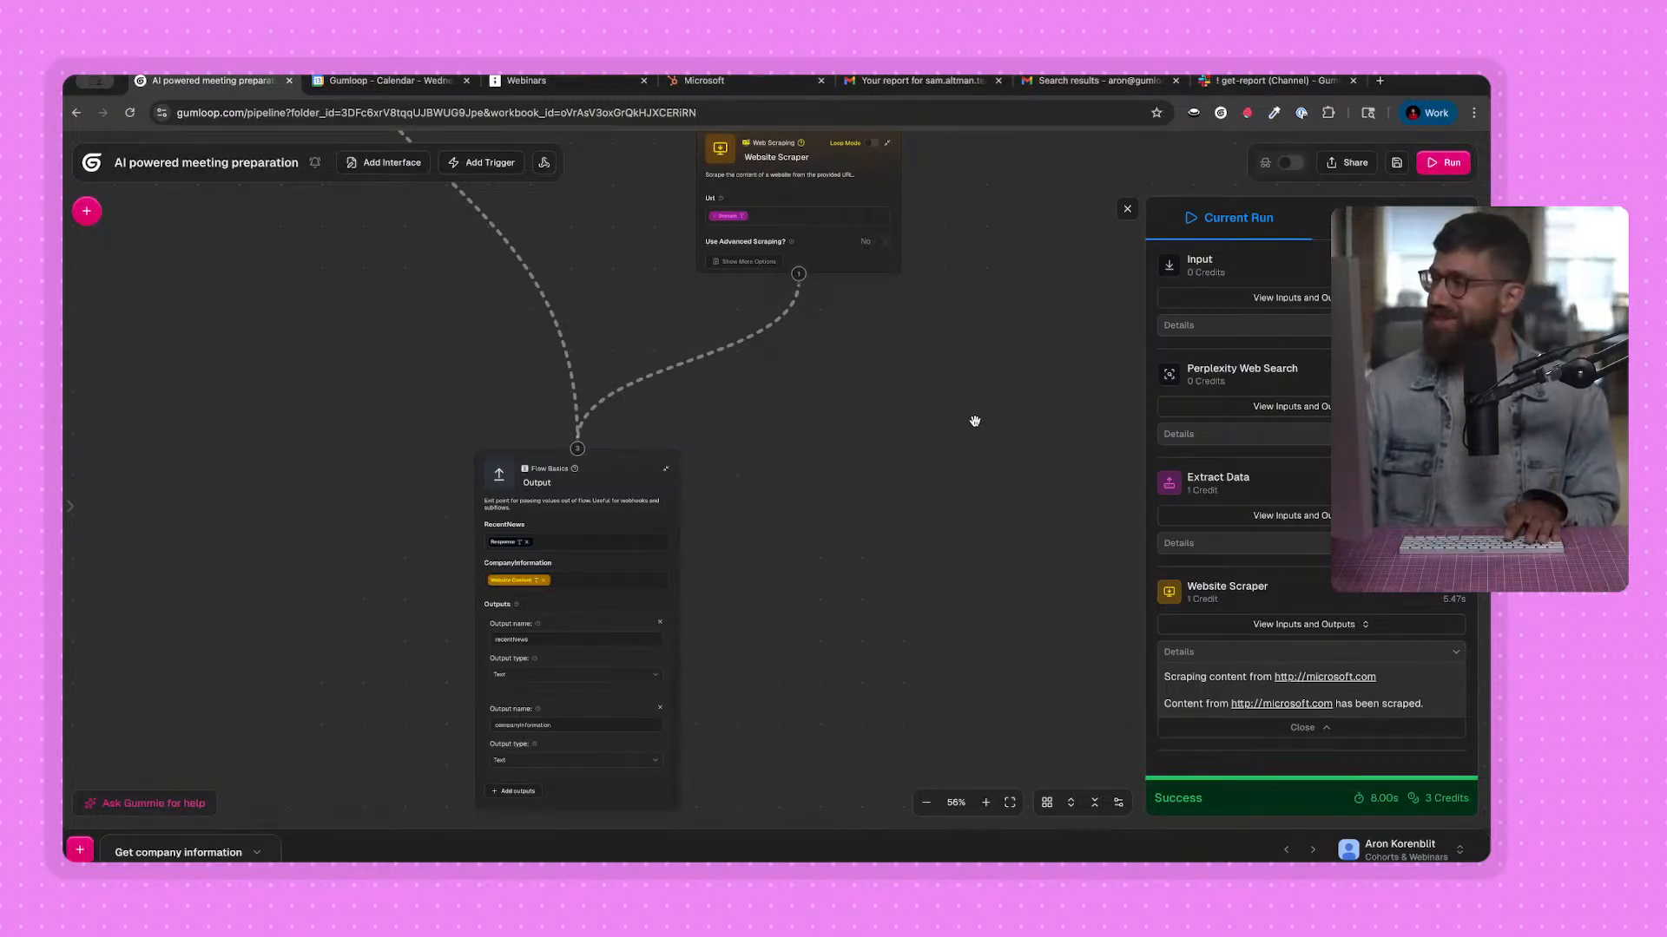
Save the Gumloop workbook.
{"action": "scroll", "coordinate": [900, 456], "scroll_direction": "down", "scroll_amount": 1}
{"action": "key", "text": "ctrl+s"}
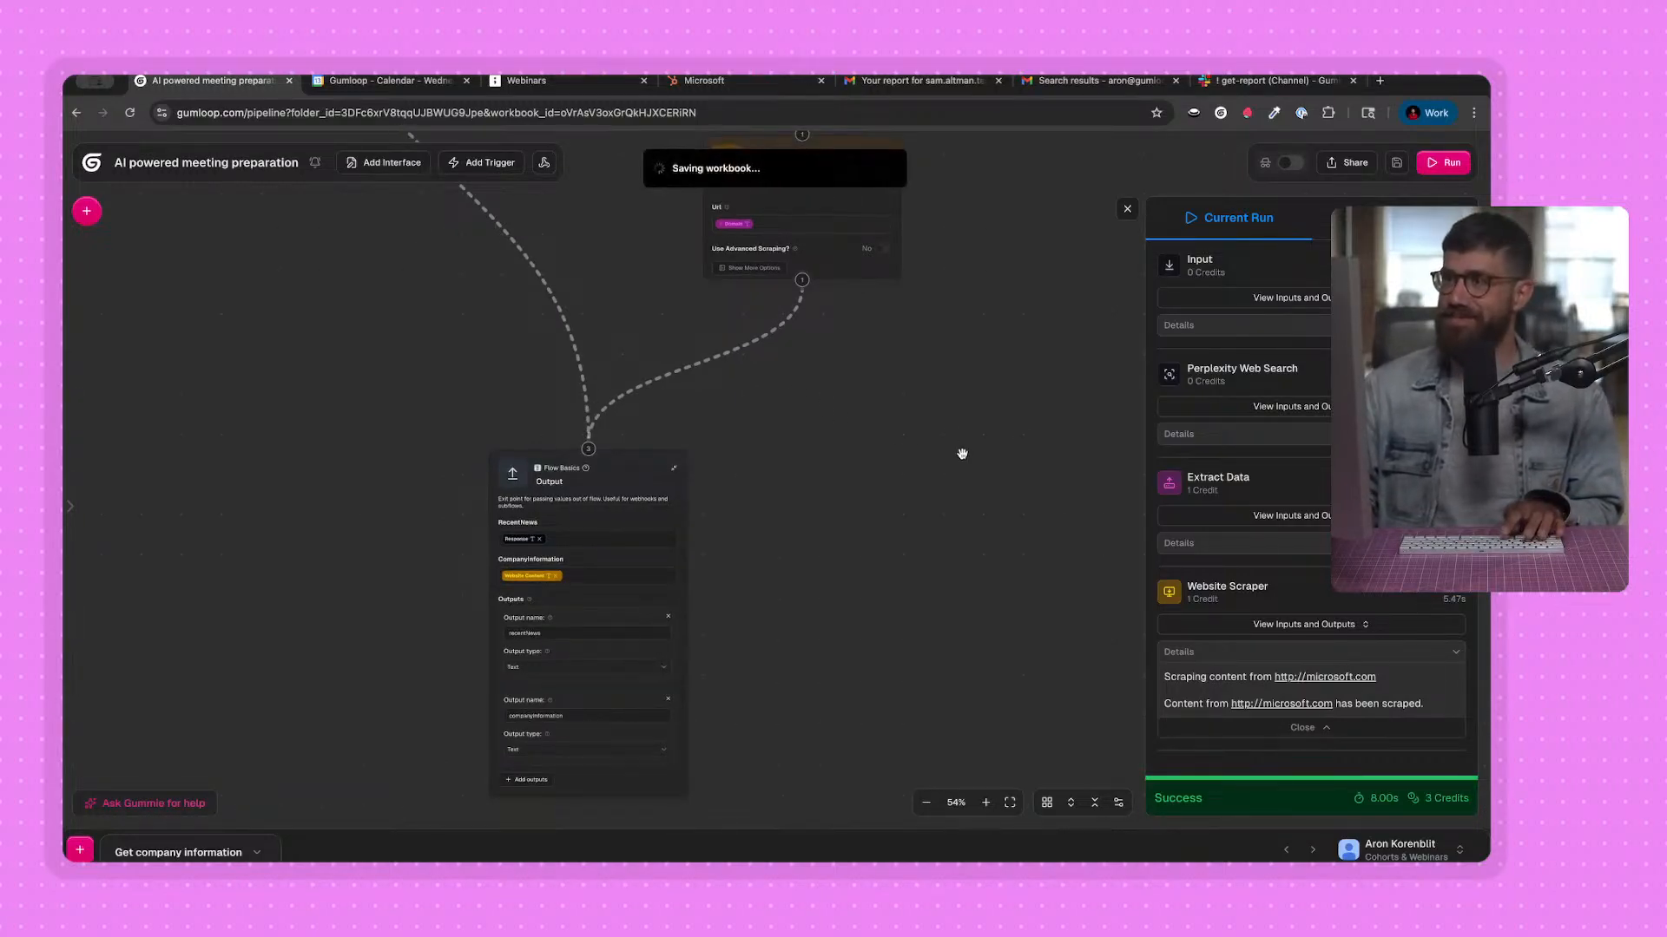
{"action": "scroll", "coordinate": [960, 454], "scroll_direction": "down", "scroll_amount": 1}
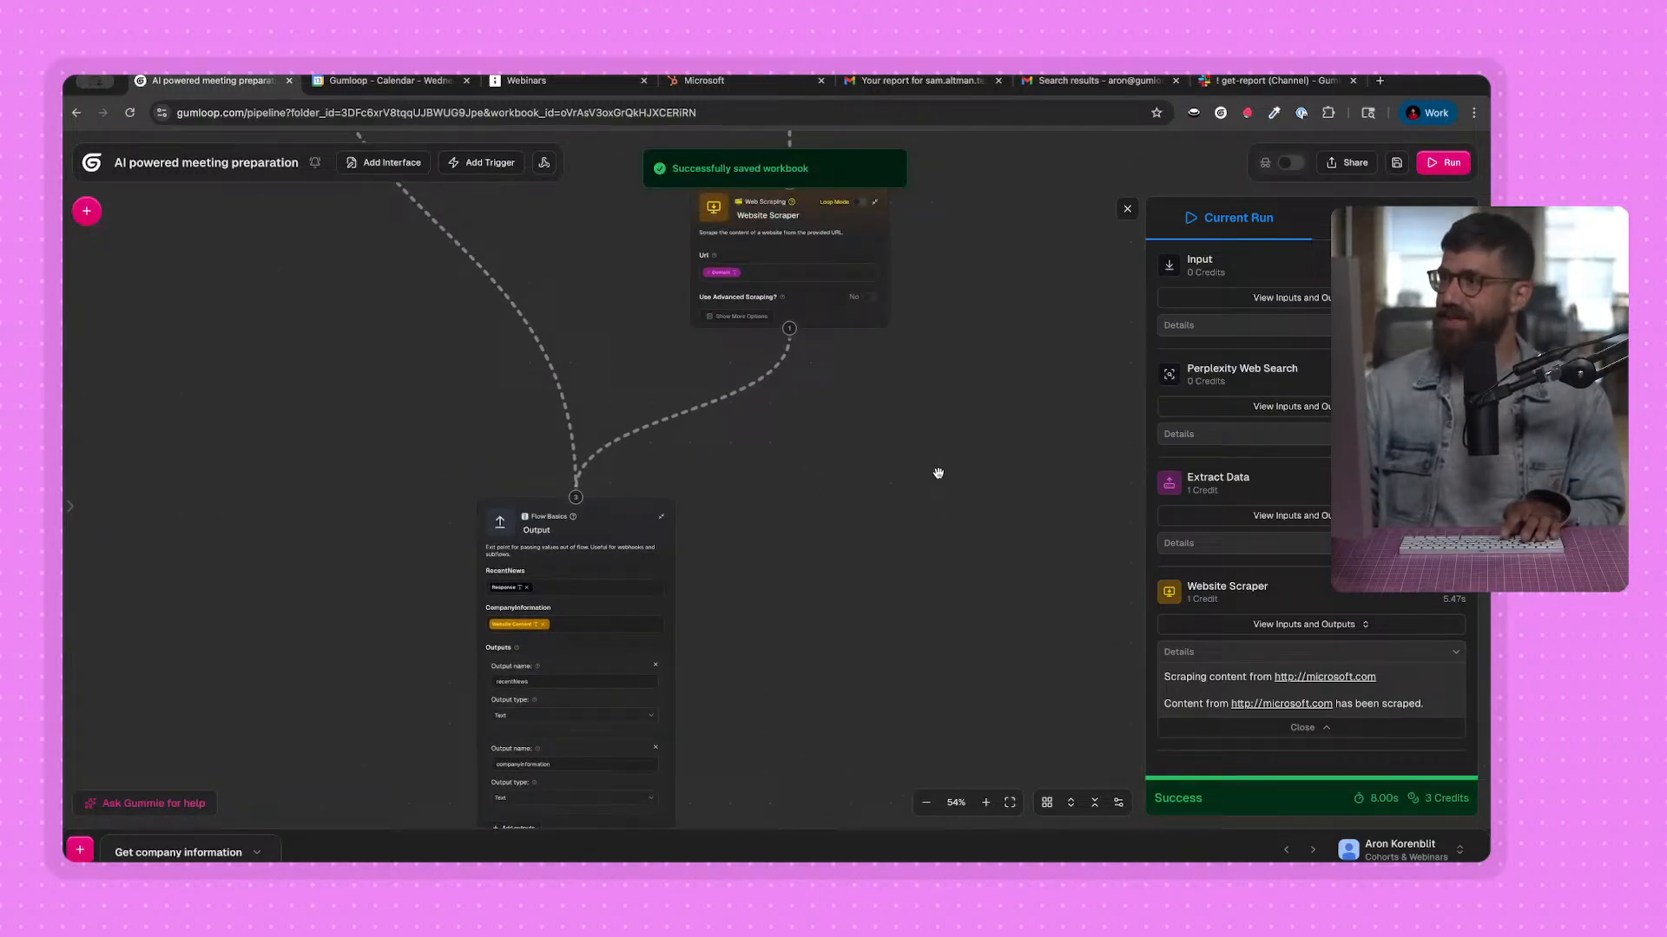
Switch to the tldraw board and check the Tickets and Opportunities boxes under Internal systems.
{"action": "left_click", "coordinate": [526, 80]}
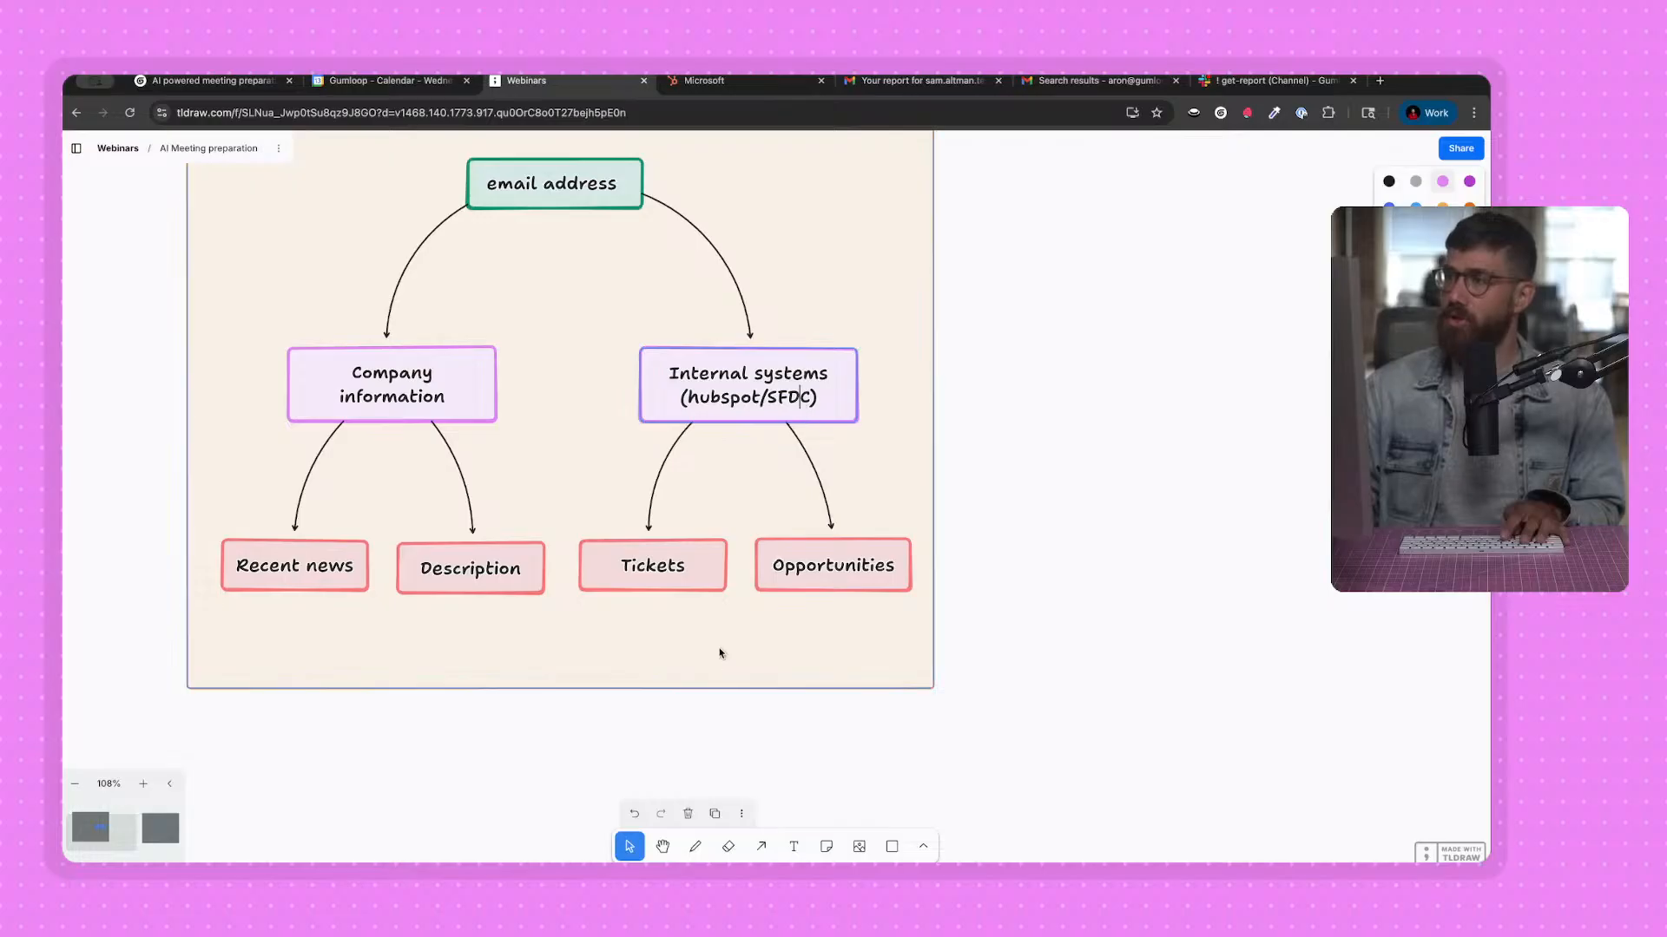
{"action": "left_click", "coordinate": [703, 571]}
{"action": "left_click", "coordinate": [823, 569]}
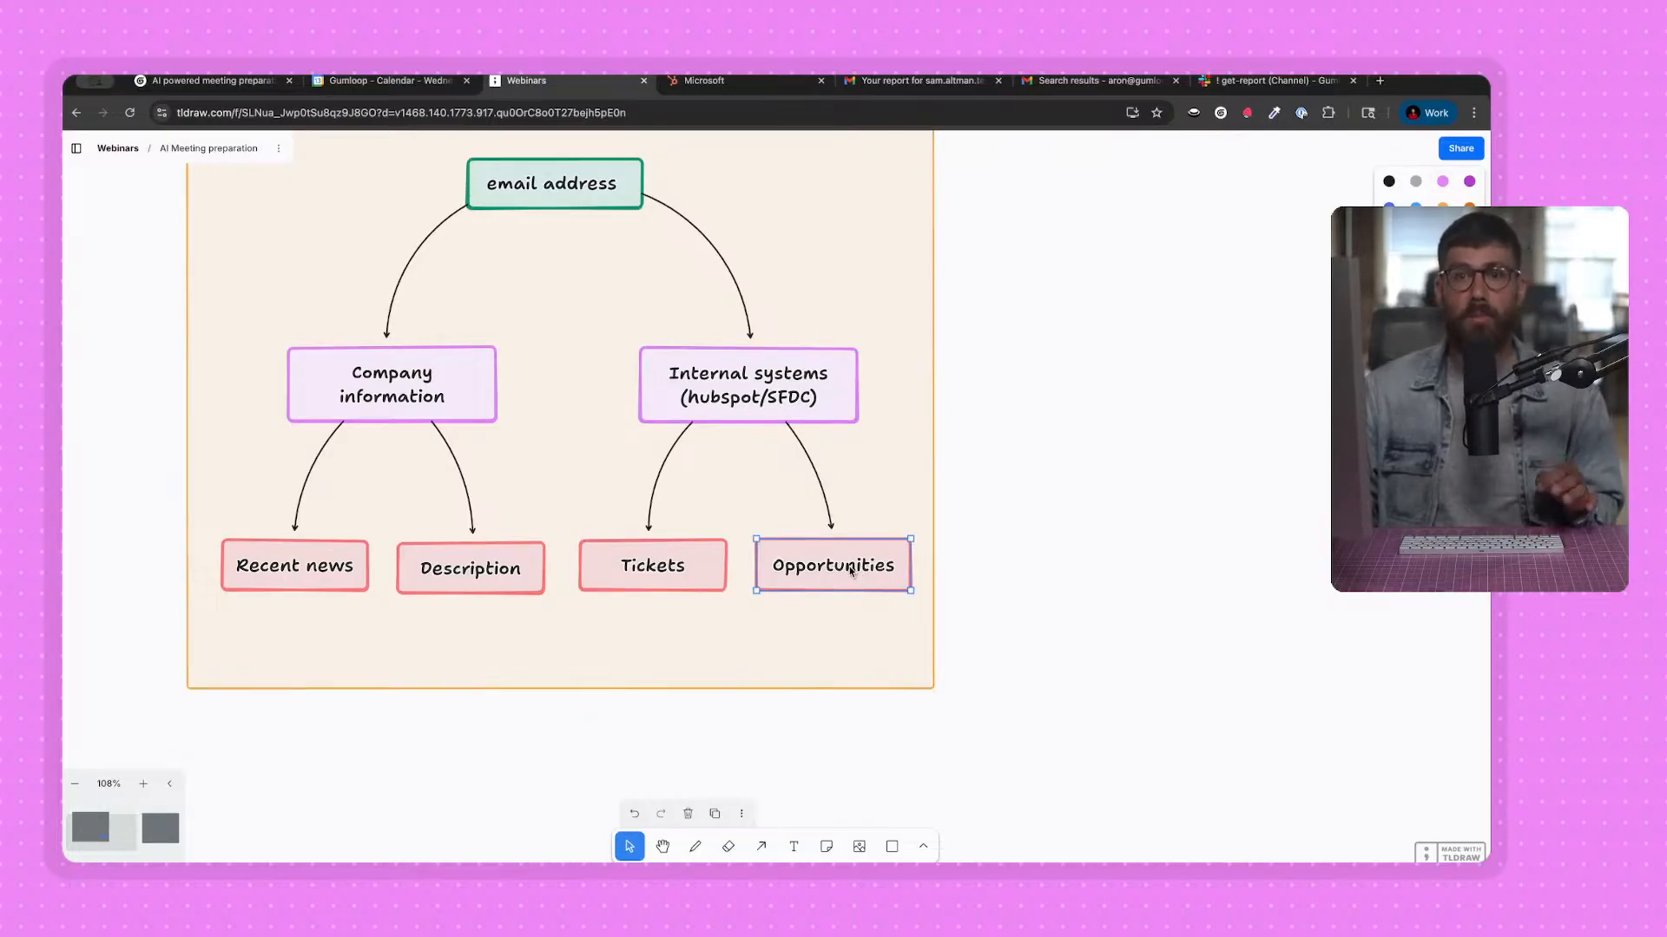
Return to the Gumloop workbook, create a second flow and name it "Intenal systems".
{"action": "left_click", "coordinate": [235, 87]}
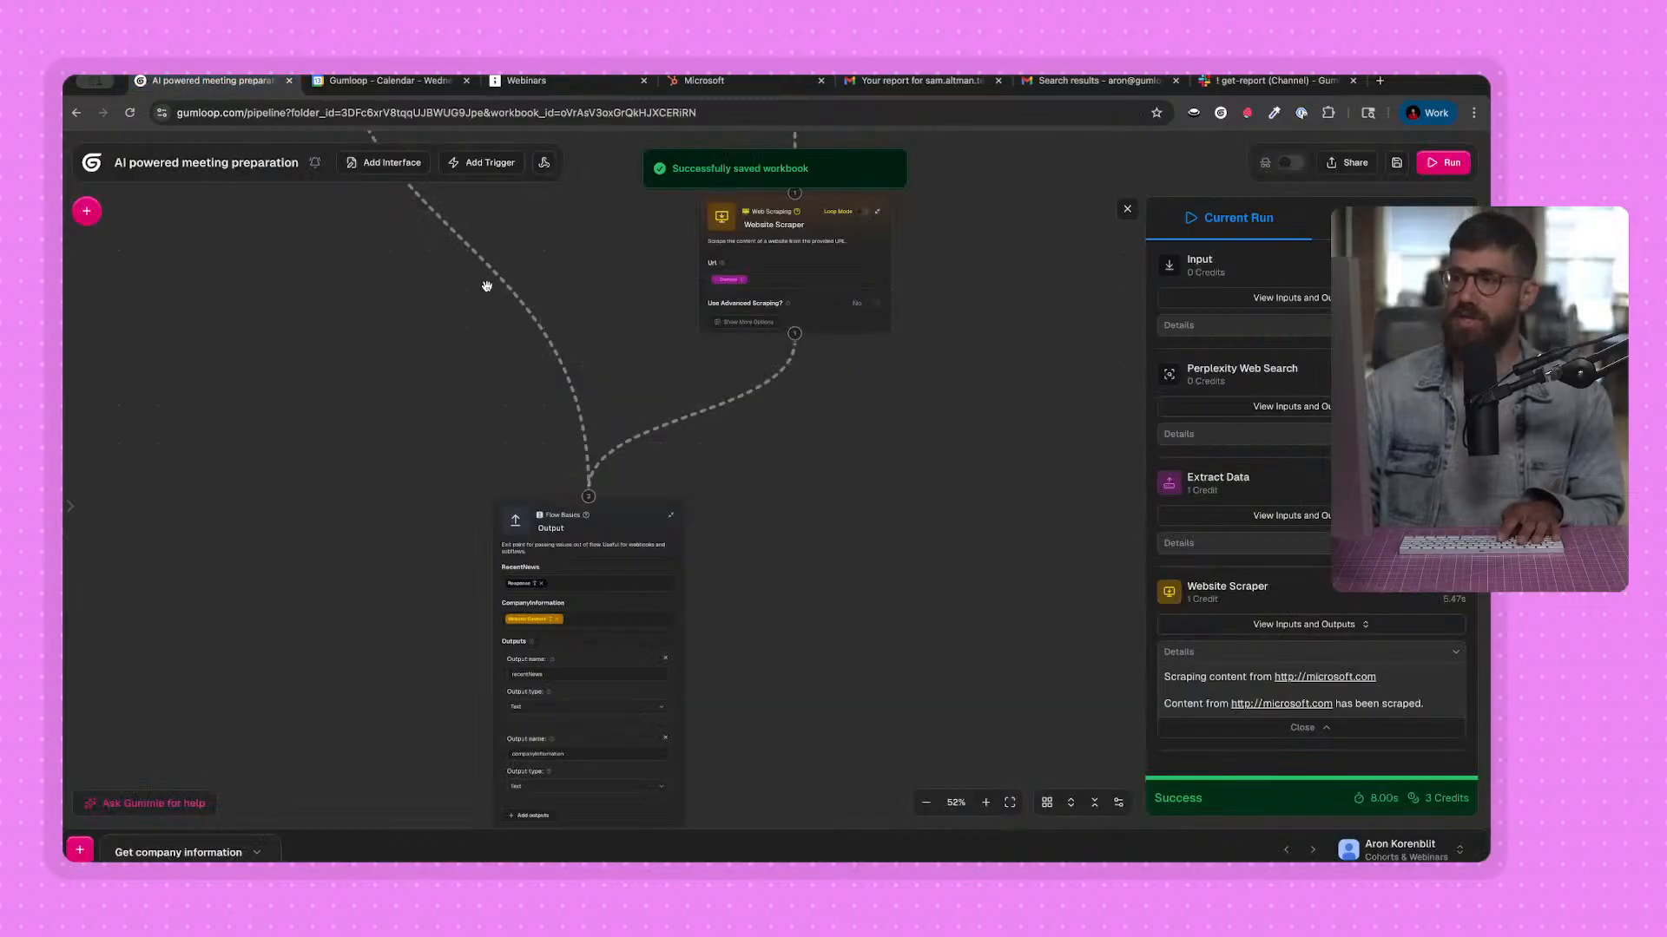
{"action": "left_click", "coordinate": [87, 855]}
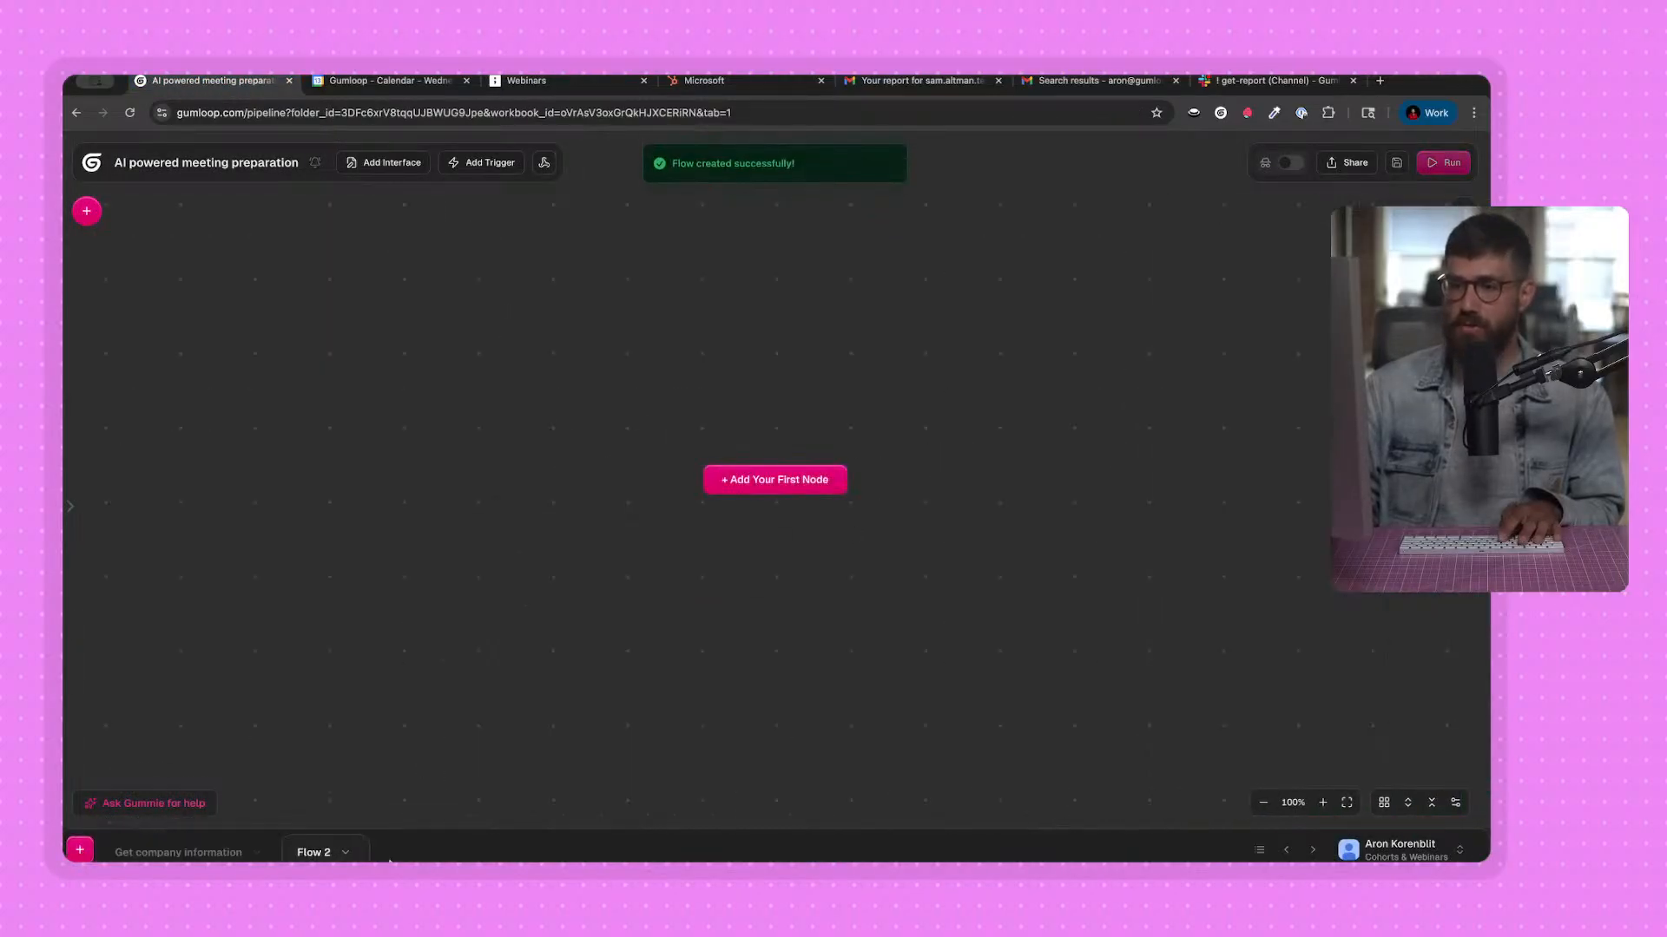
{"action": "left_click", "coordinate": [178, 852]}
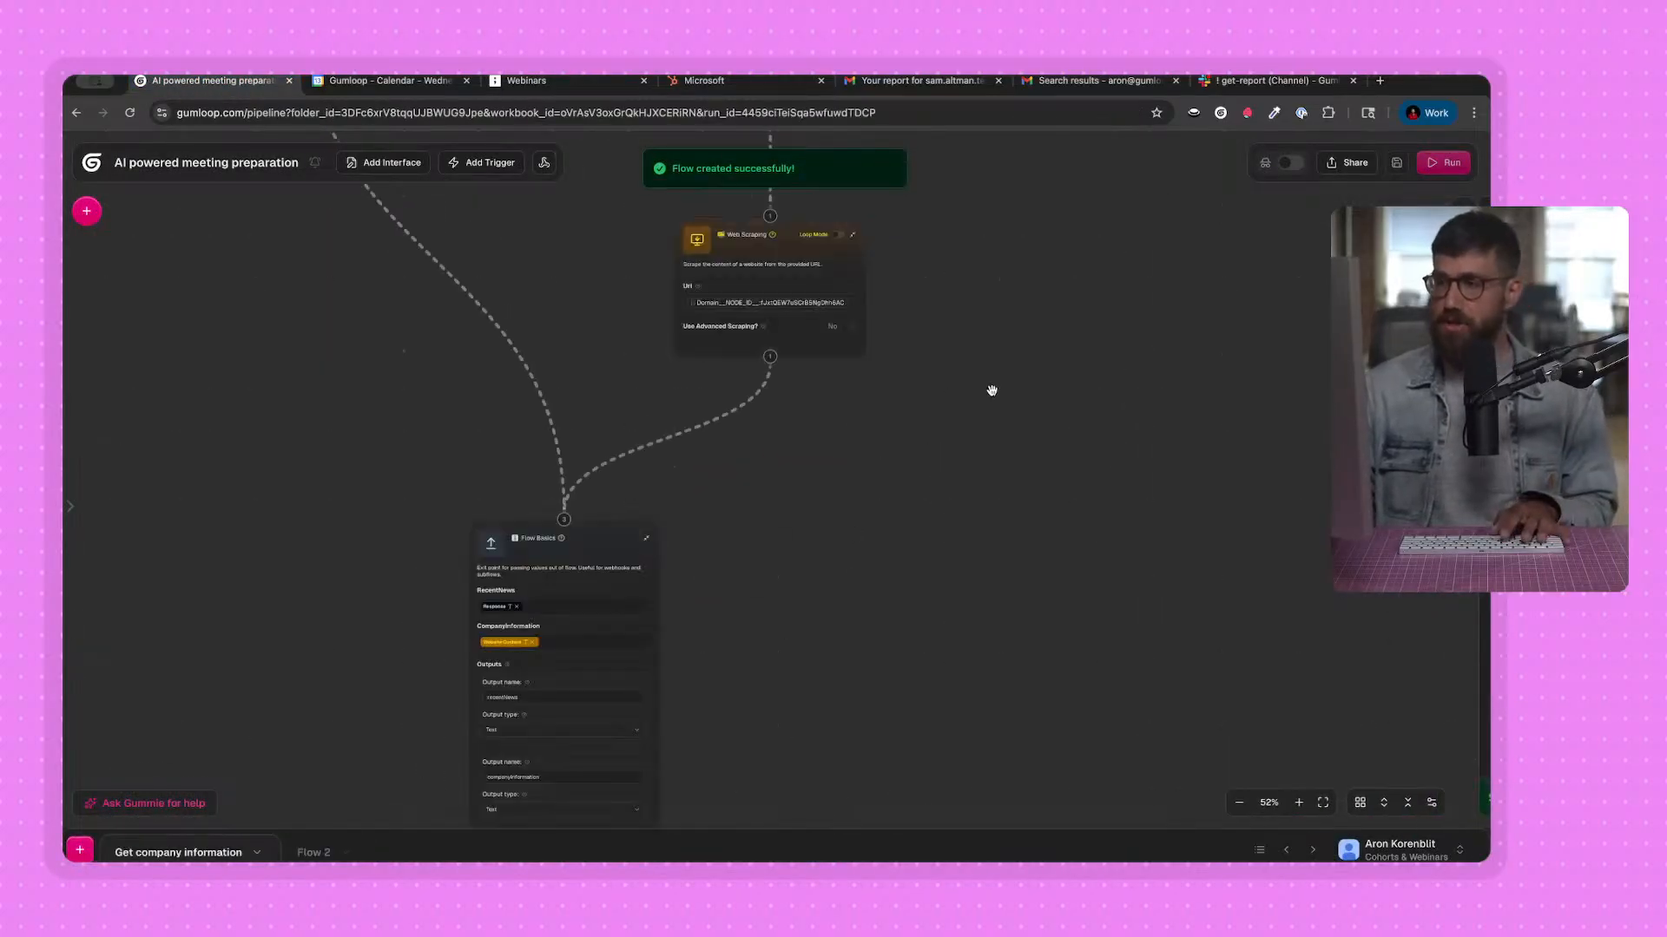
{"action": "left_click", "coordinate": [326, 855]}
{"action": "double_click", "coordinate": [323, 853]}
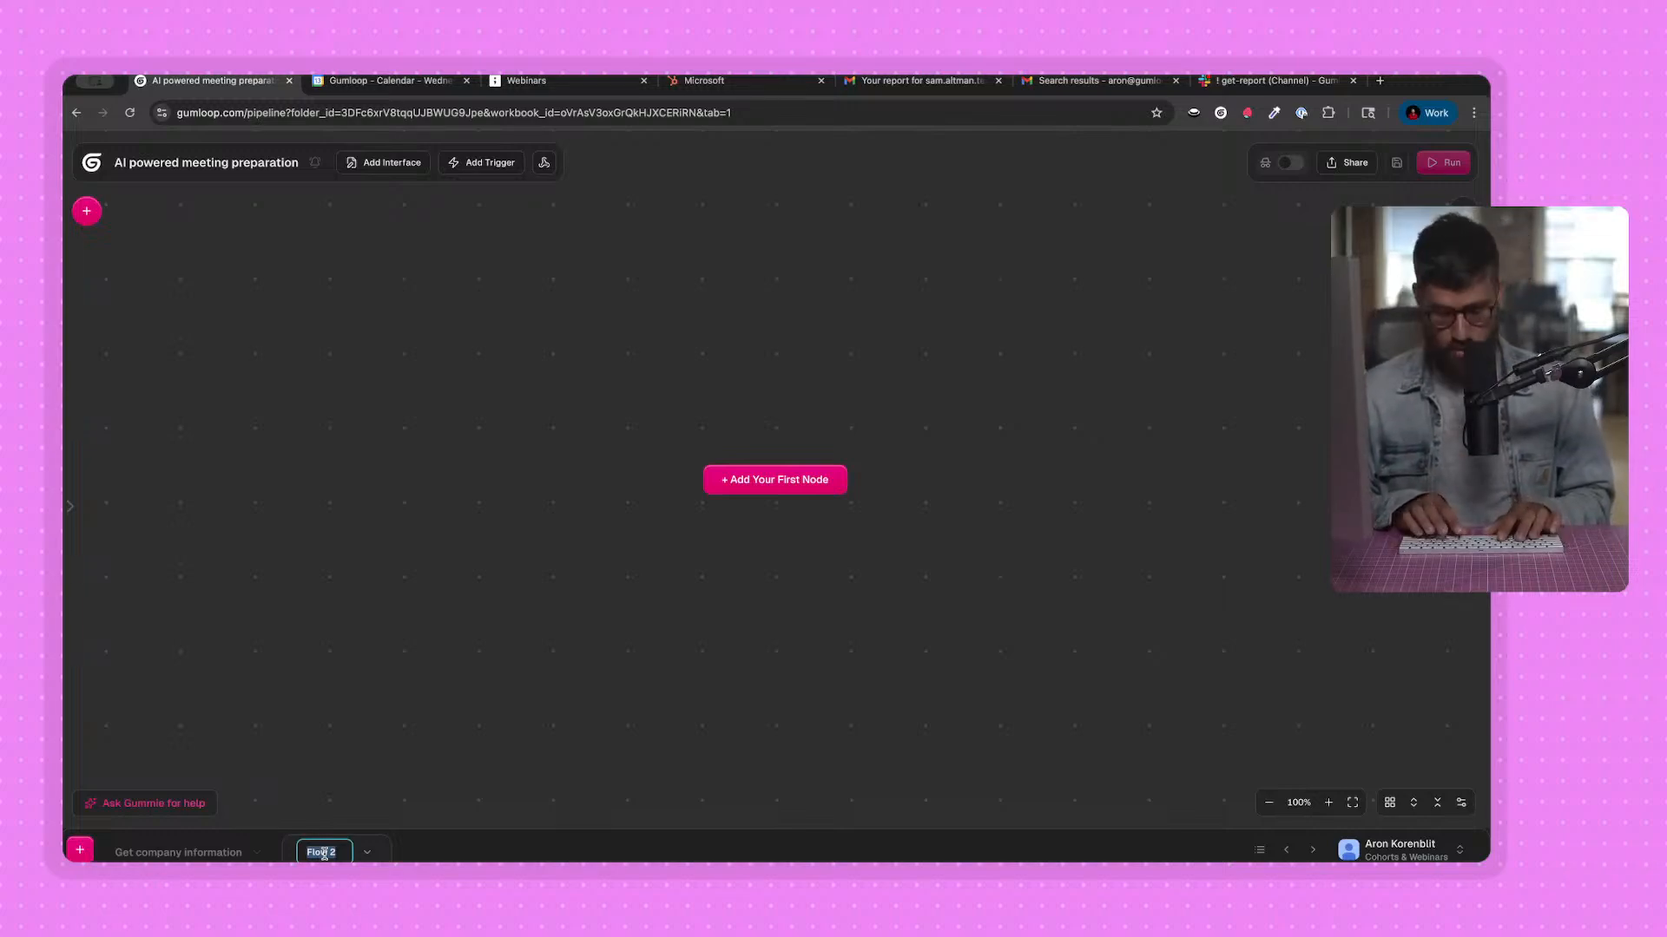
{"action": "type", "text": "Intenal systems"}
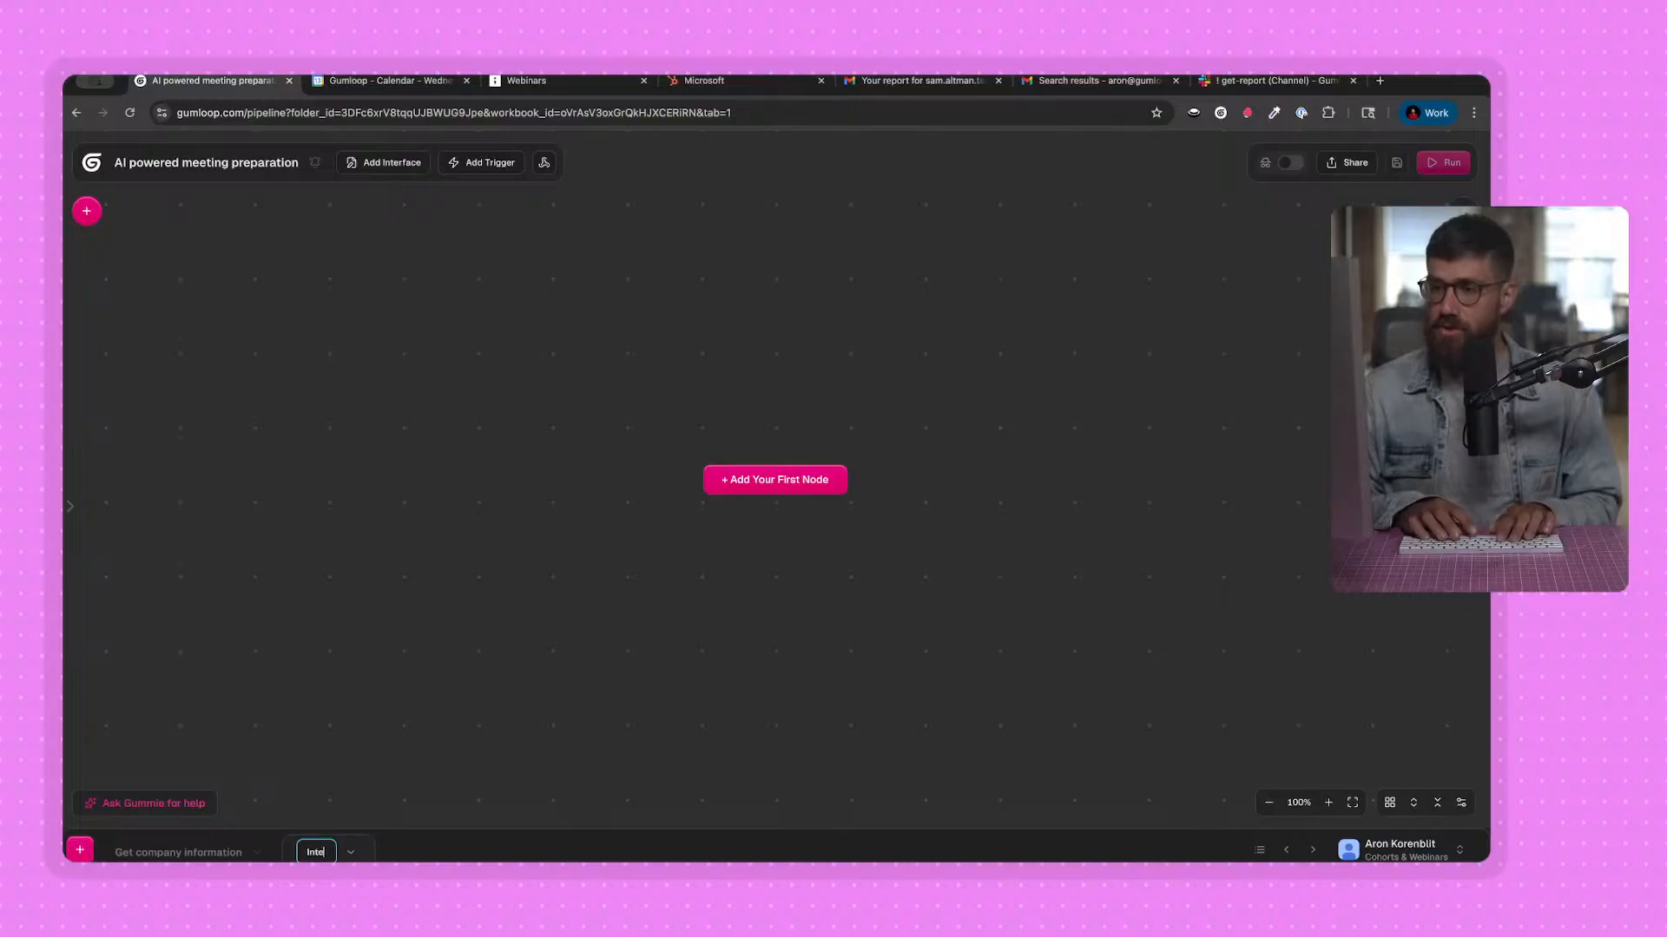
{"action": "key", "text": "Return"}
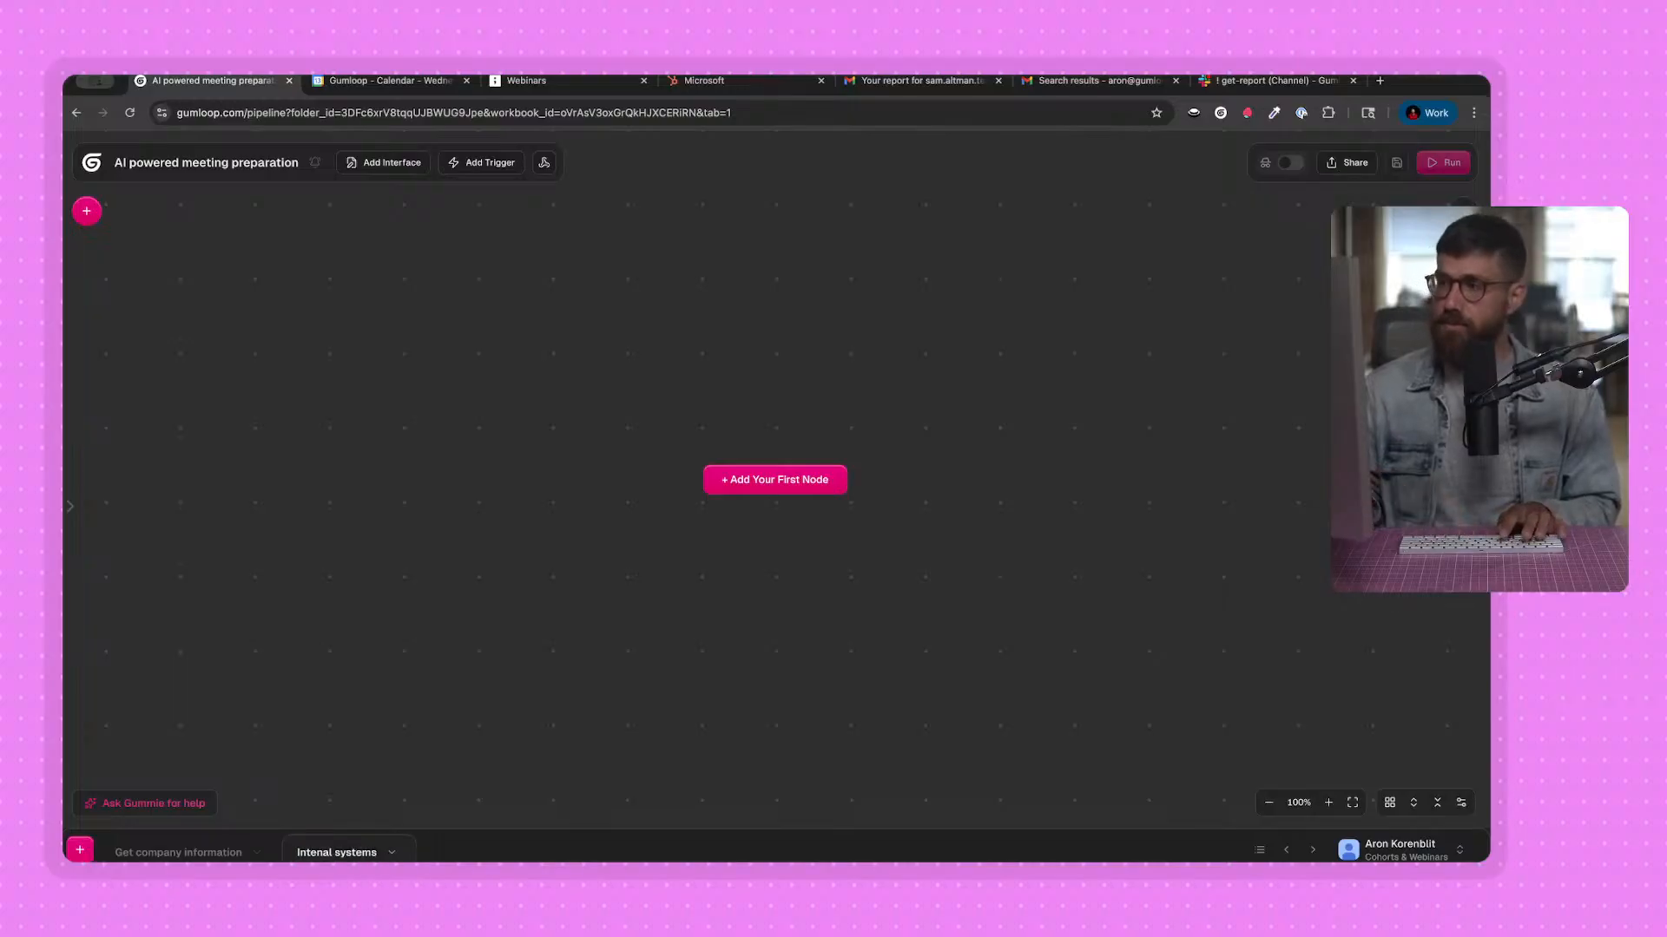
Search the node library for "input" and add an Input node to the empty flow.
{"action": "left_click", "coordinate": [87, 211]}
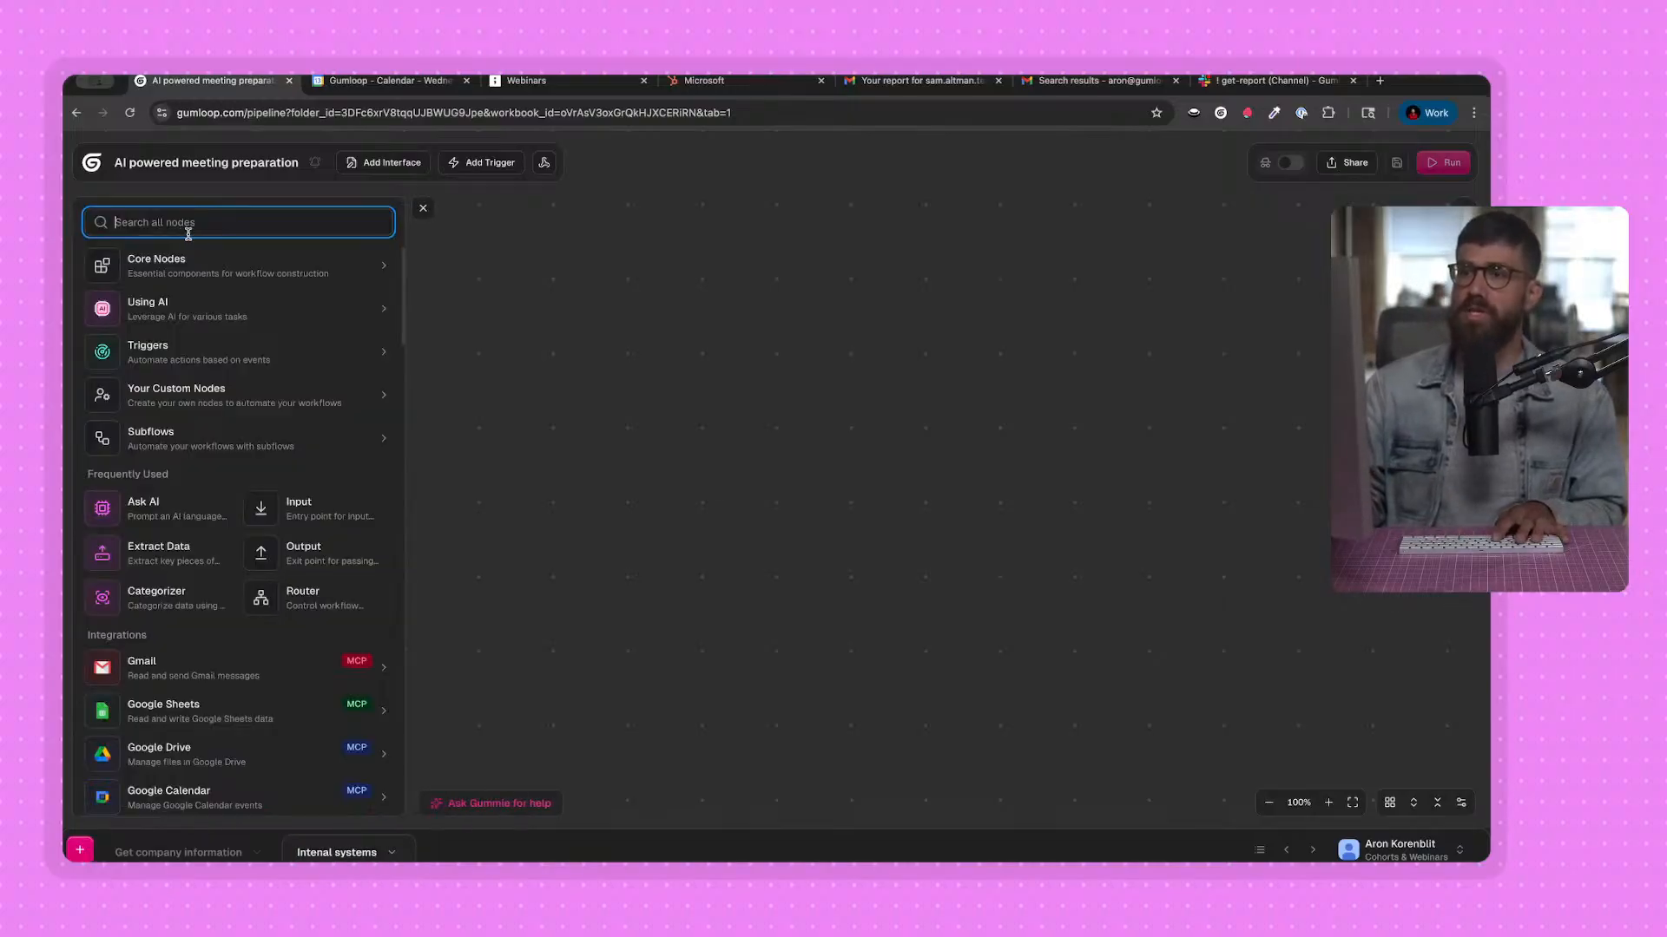
{"action": "type", "text": "input"}
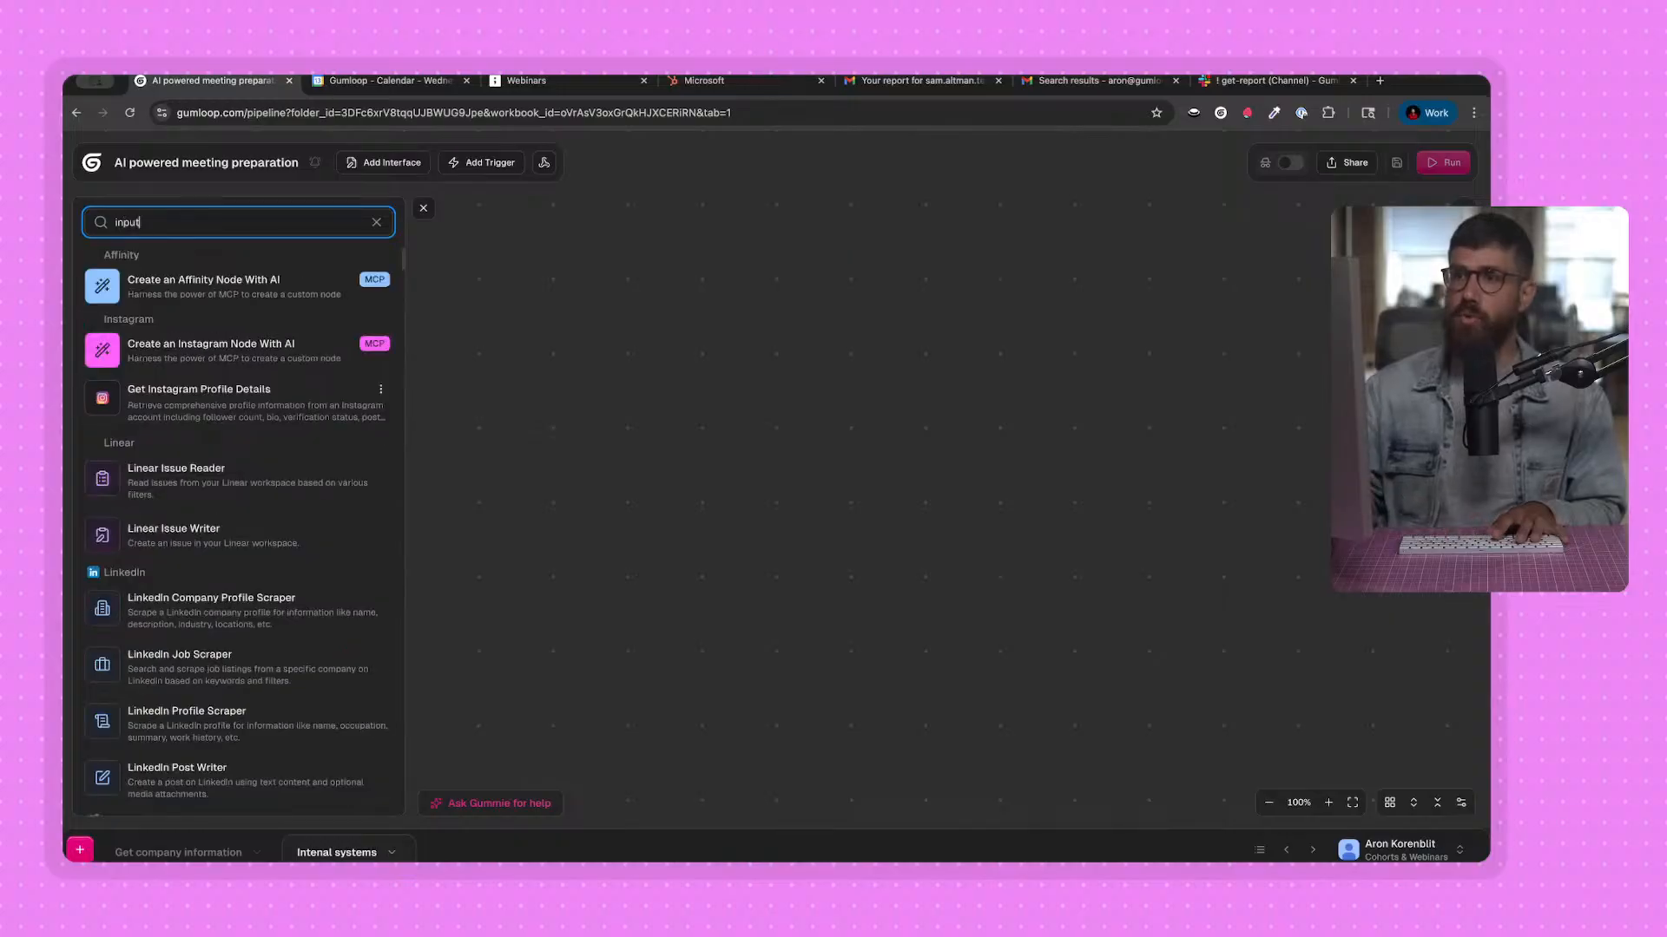
{"action": "left_click", "coordinate": [205, 470]}
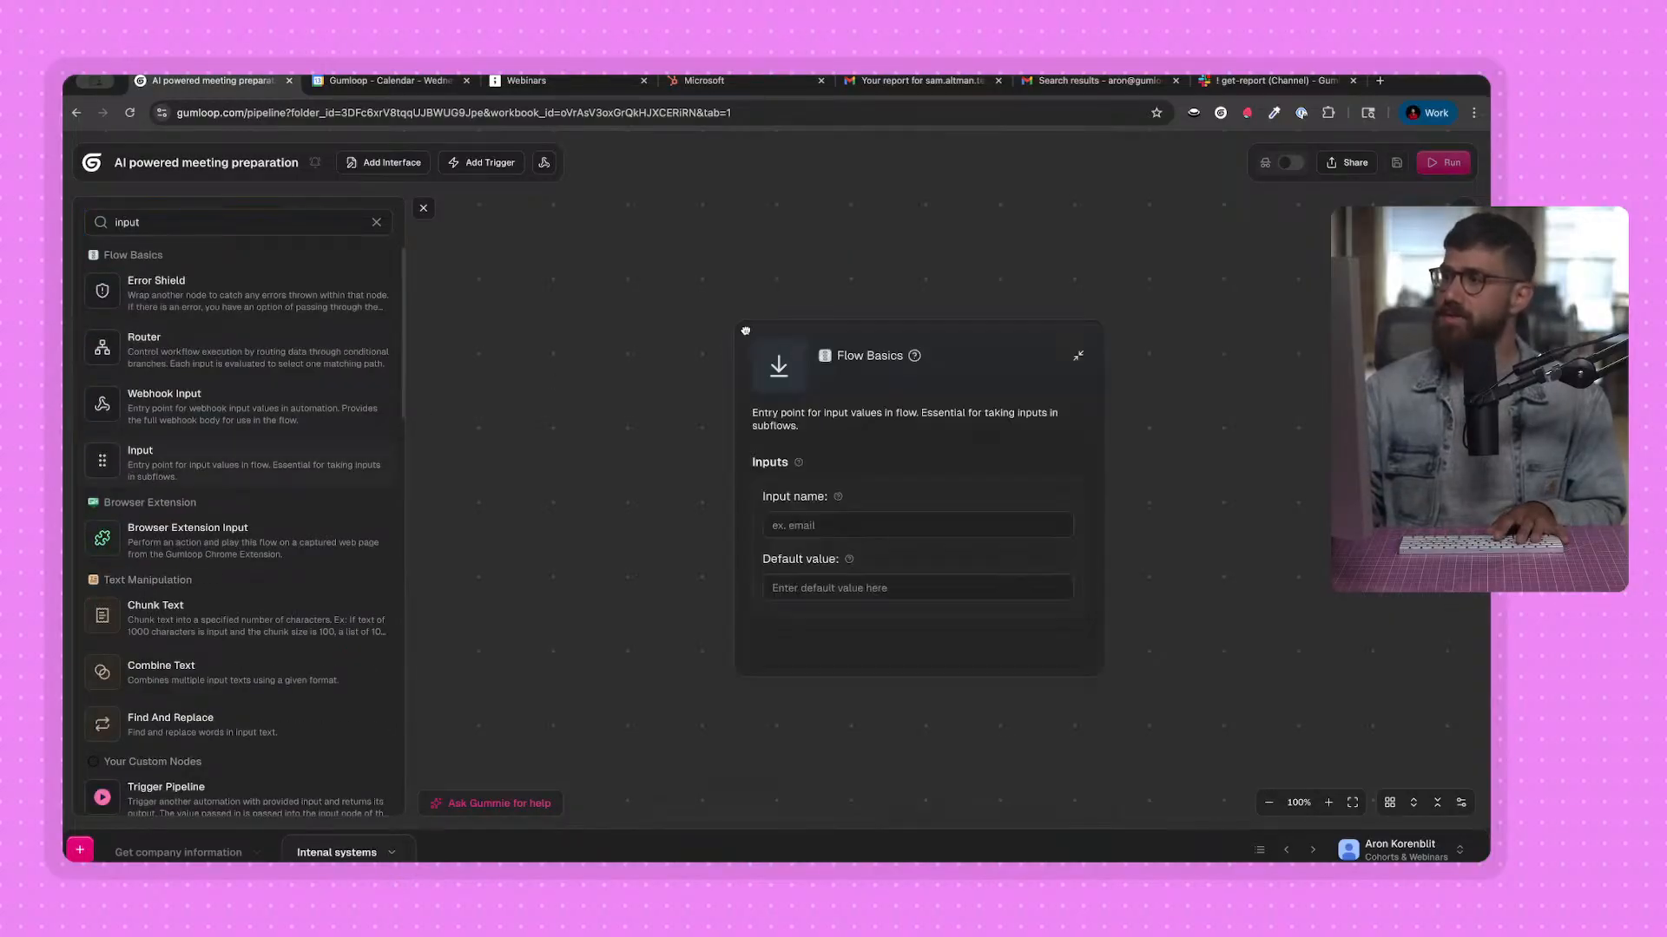
Name the Input node's input "email", set its default value to a sample Microsoft contact's email address, and close the node library.
{"action": "type", "text": "email"}
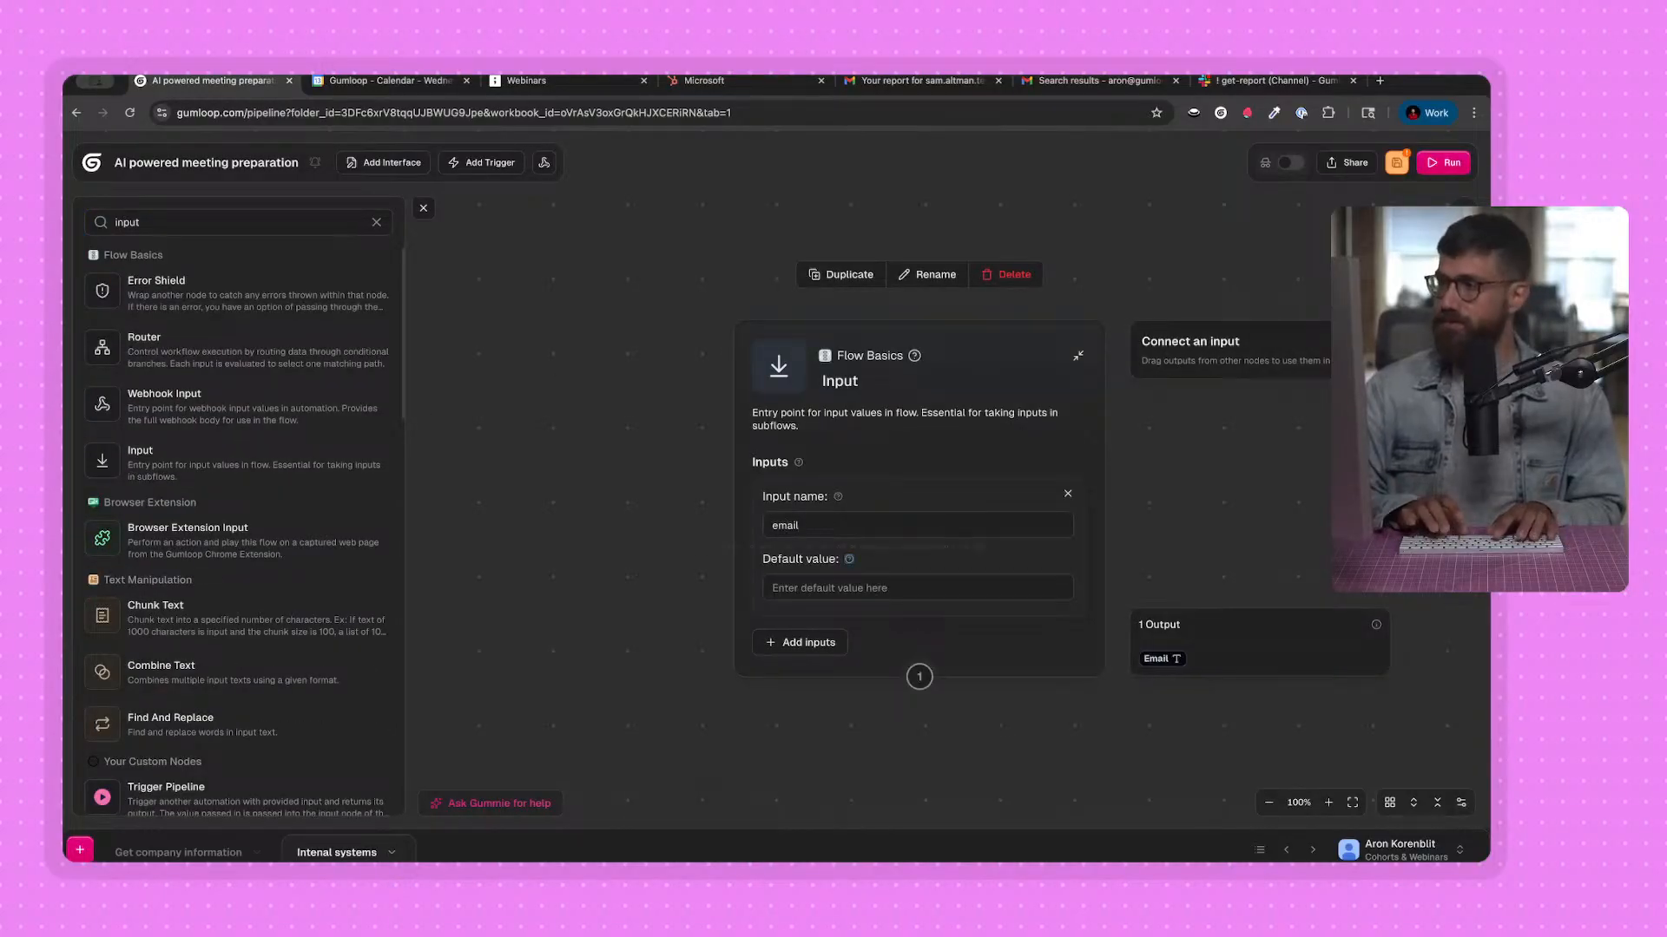
{"action": "key", "text": "Tab"}
{"action": "key", "text": "Tab"}
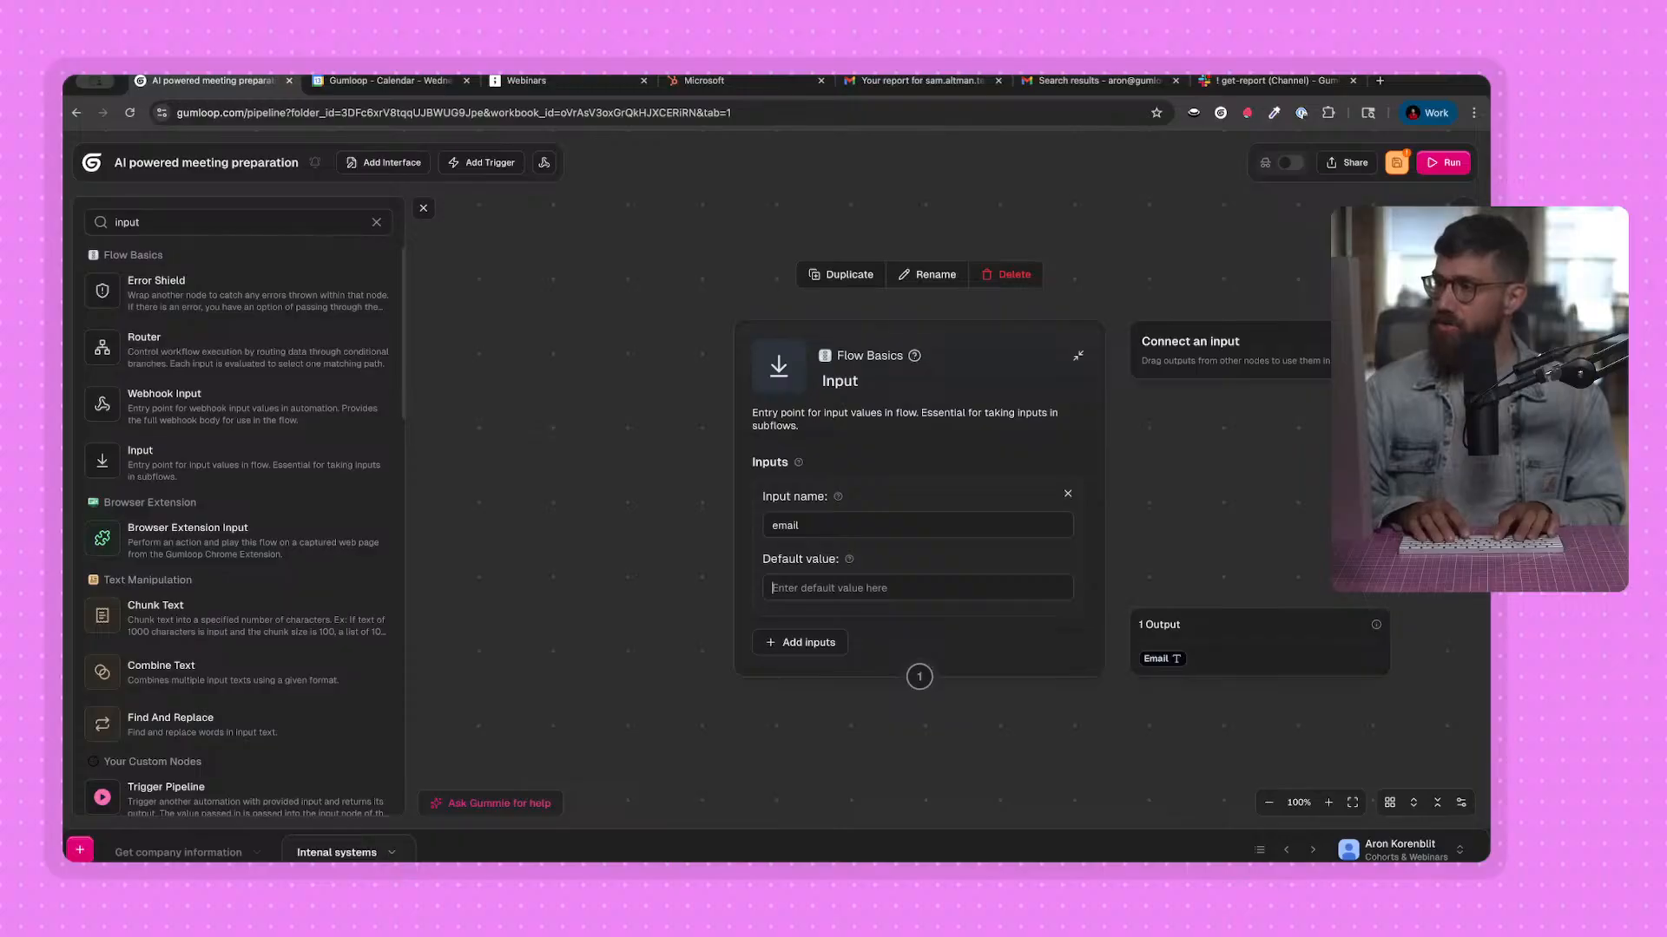
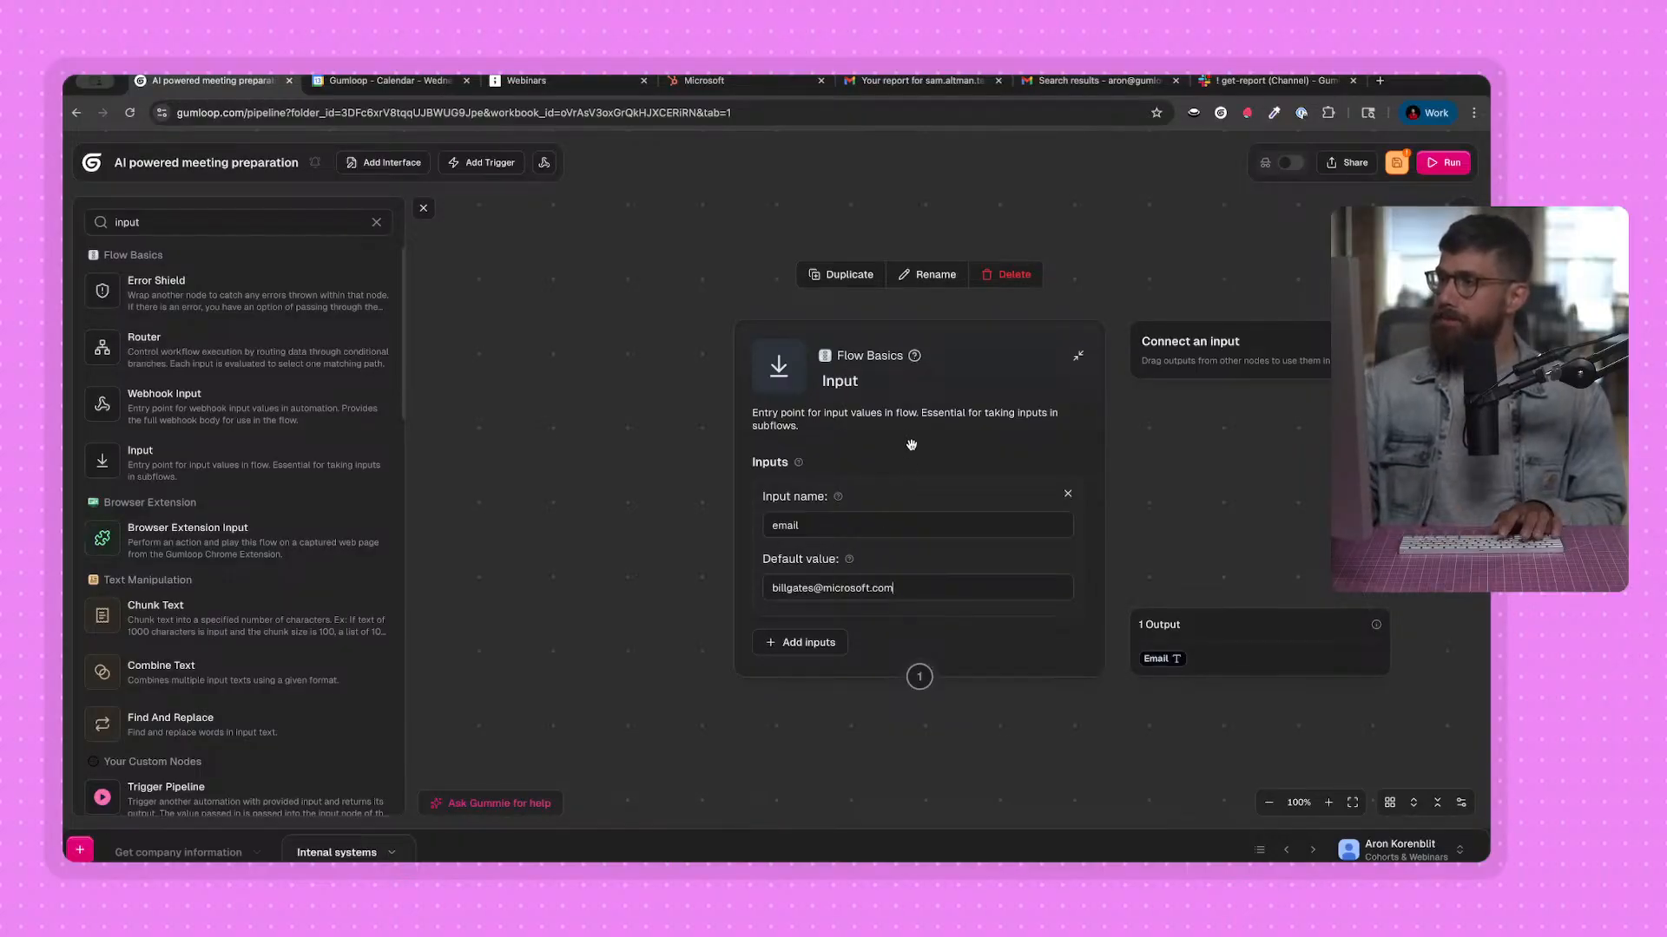
{"action": "left_click_drag", "start_coordinate": [911, 443], "coordinate": [811, 407]}
{"action": "left_click", "coordinate": [424, 208]}
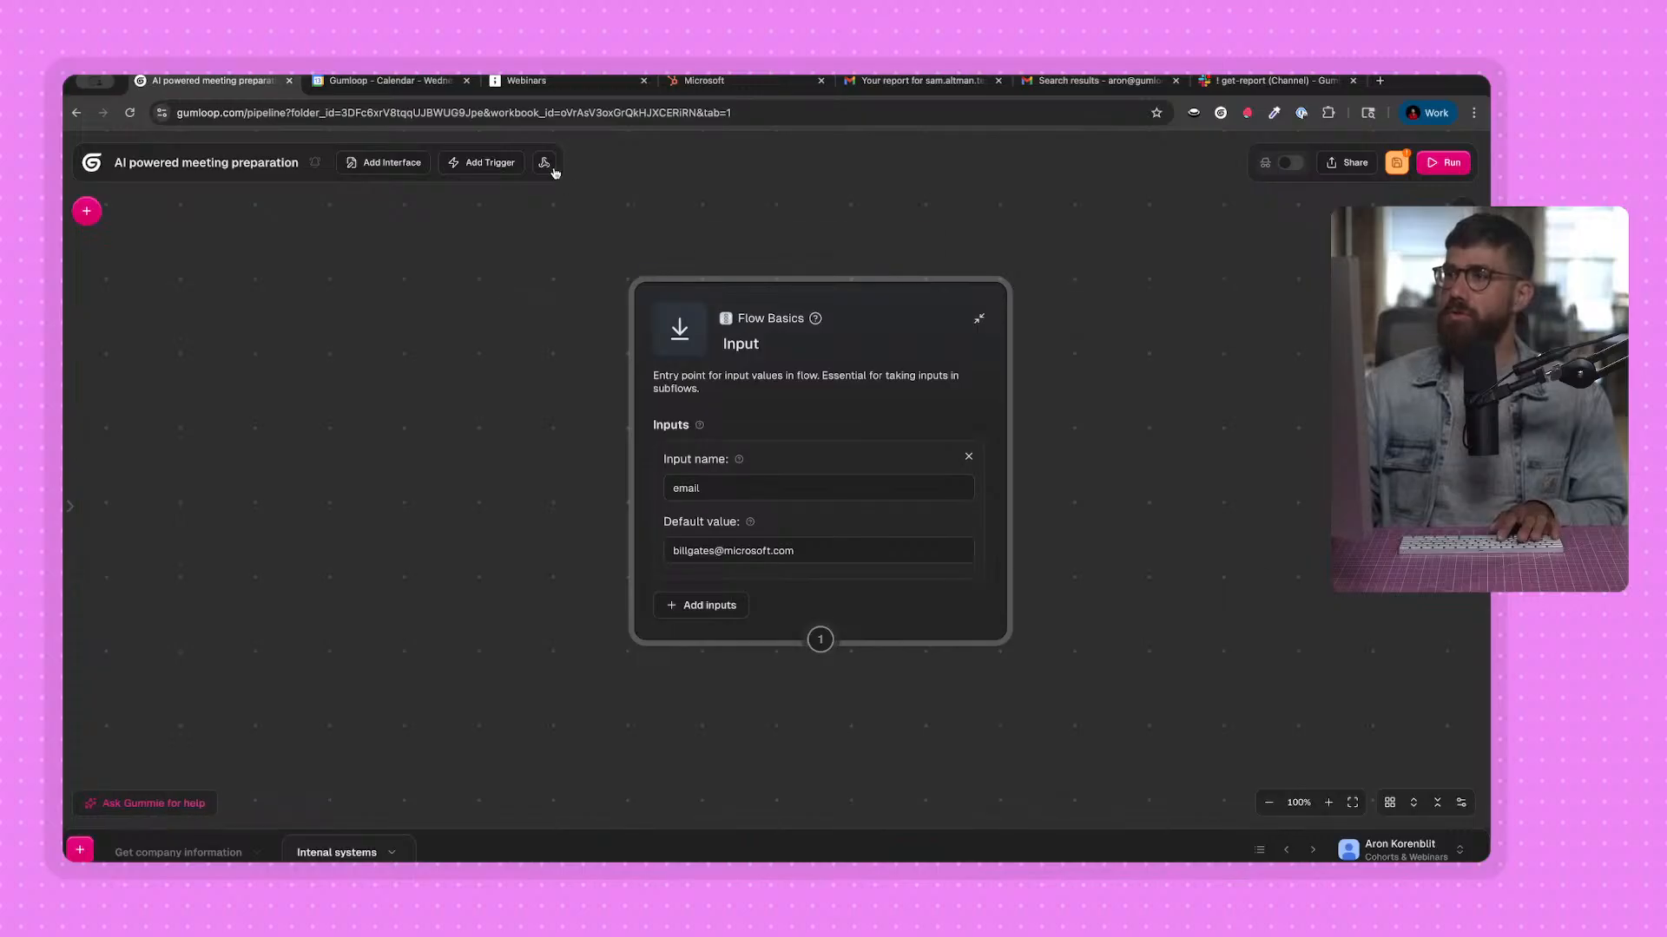
Check the Microsoft record in HubSpot, return to Gumloop and review the nodes available under the HubSpot integration.
{"action": "left_click", "coordinate": [733, 81]}
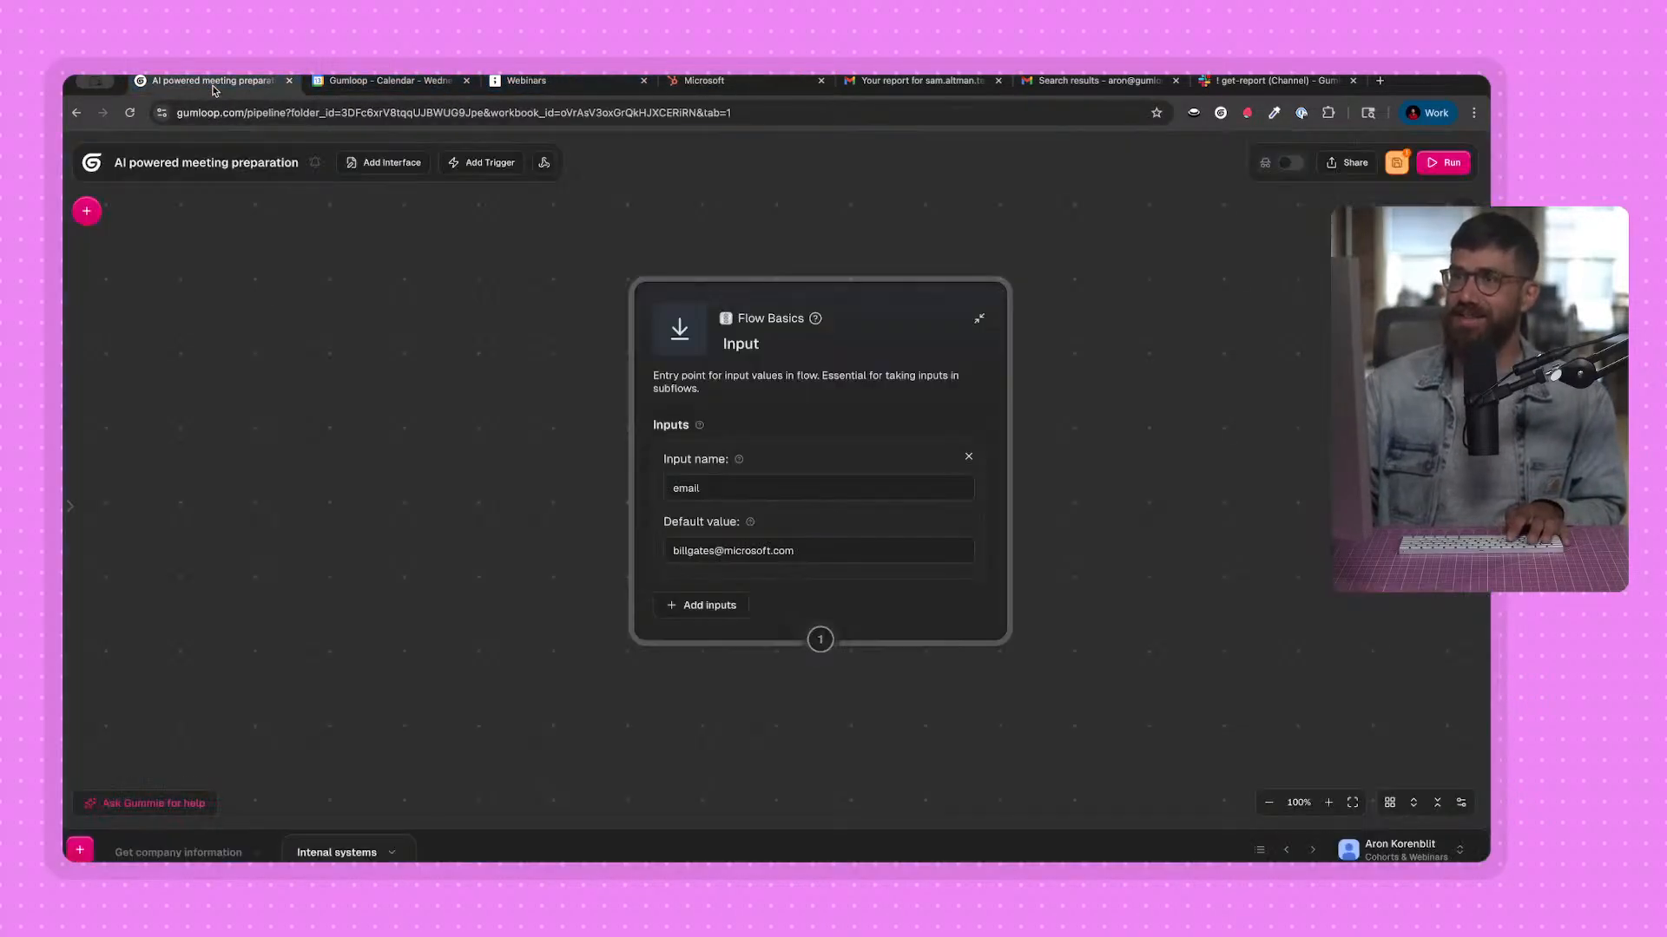
{"action": "left_click", "coordinate": [208, 81]}
{"action": "left_click", "coordinate": [86, 212]}
{"action": "scroll", "coordinate": [181, 564], "scroll_direction": "down", "scroll_amount": 6}
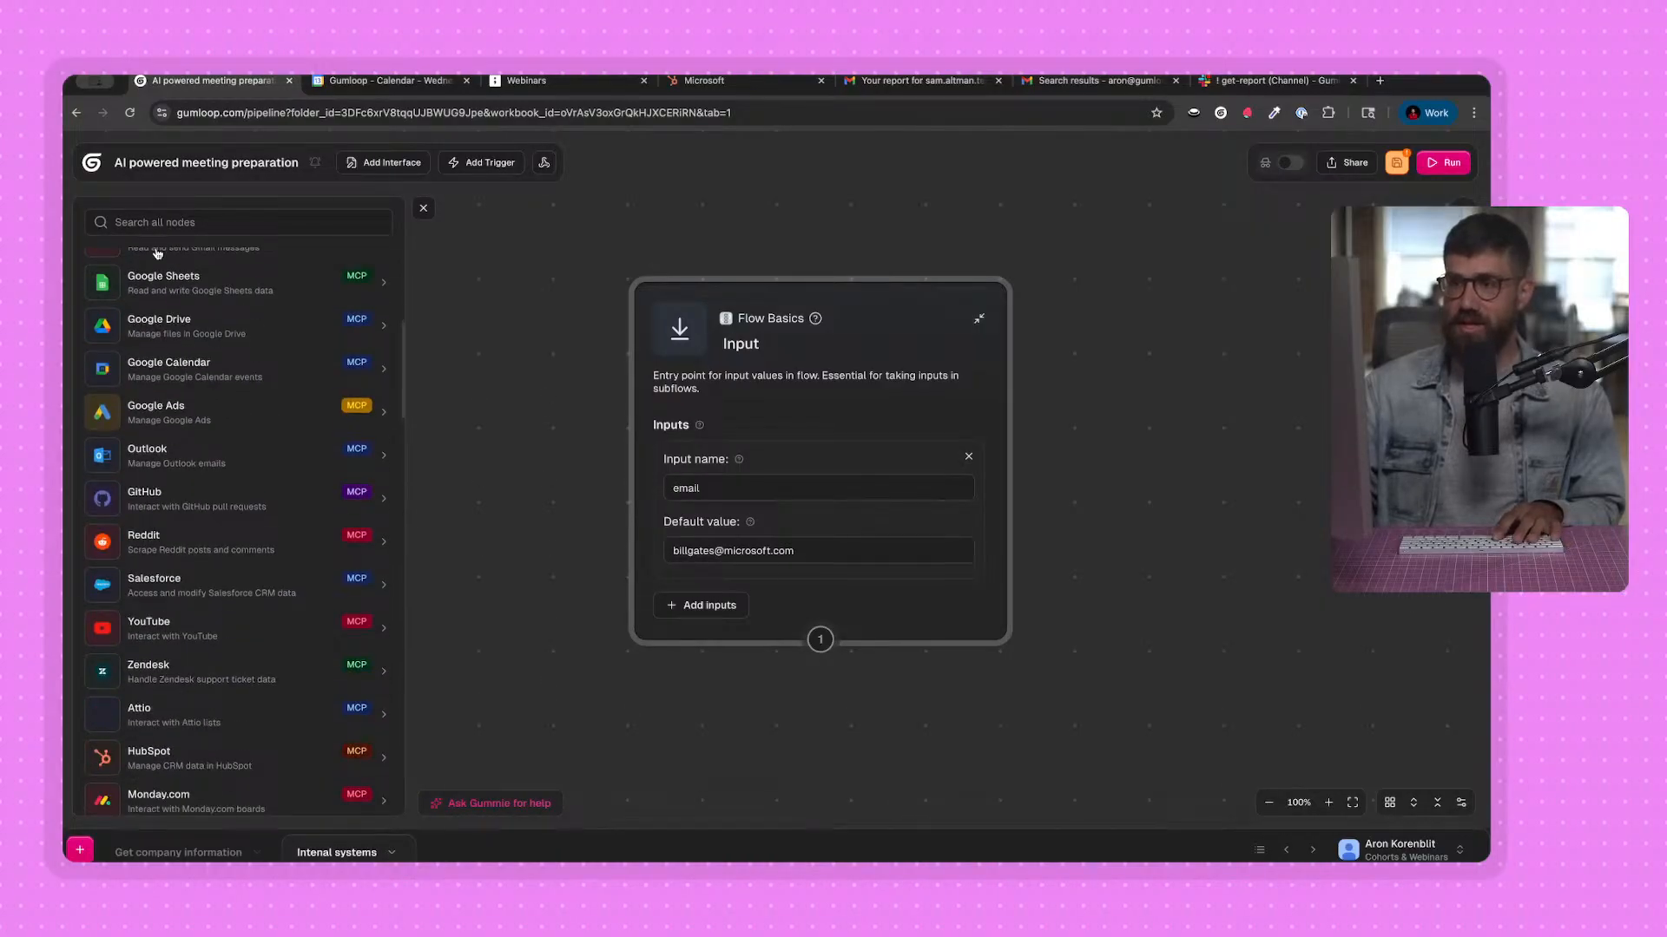
{"action": "left_click", "coordinate": [155, 221]}
{"action": "scroll", "coordinate": [224, 693], "scroll_direction": "down", "scroll_amount": 1}
{"action": "left_click", "coordinate": [213, 733]}
{"action": "scroll", "coordinate": [231, 669], "scroll_direction": "down", "scroll_amount": 2}
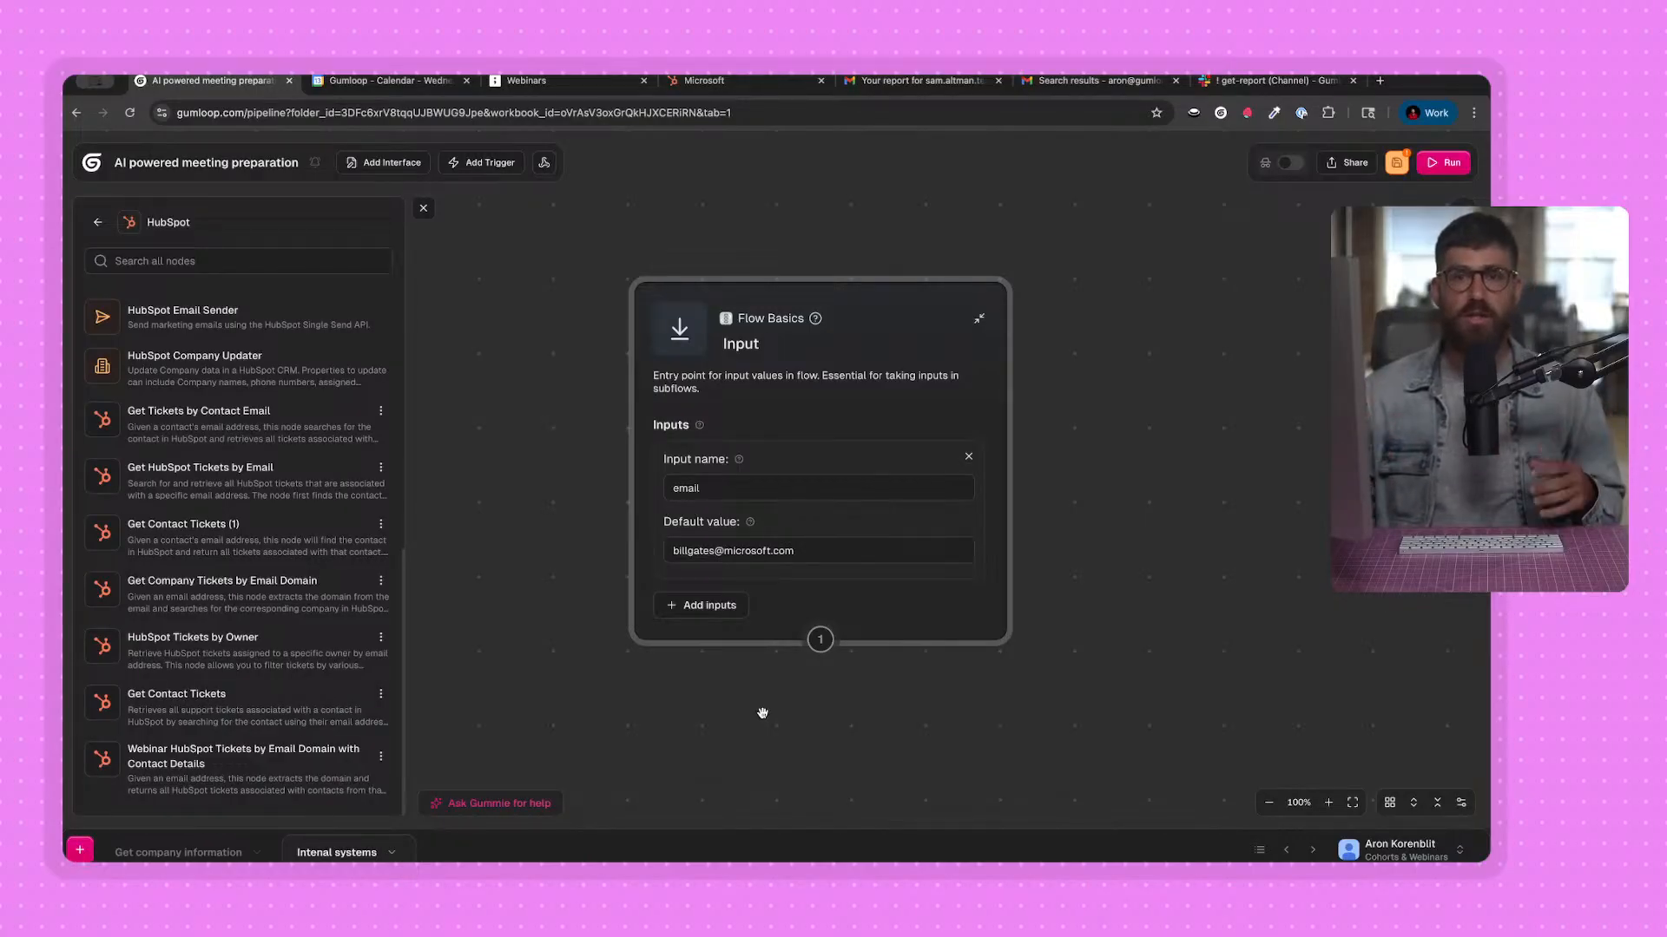
{"action": "scroll", "coordinate": [186, 473], "scroll_direction": "up", "scroll_amount": 3}
{"action": "scroll", "coordinate": [186, 474], "scroll_direction": "up", "scroll_amount": 3}
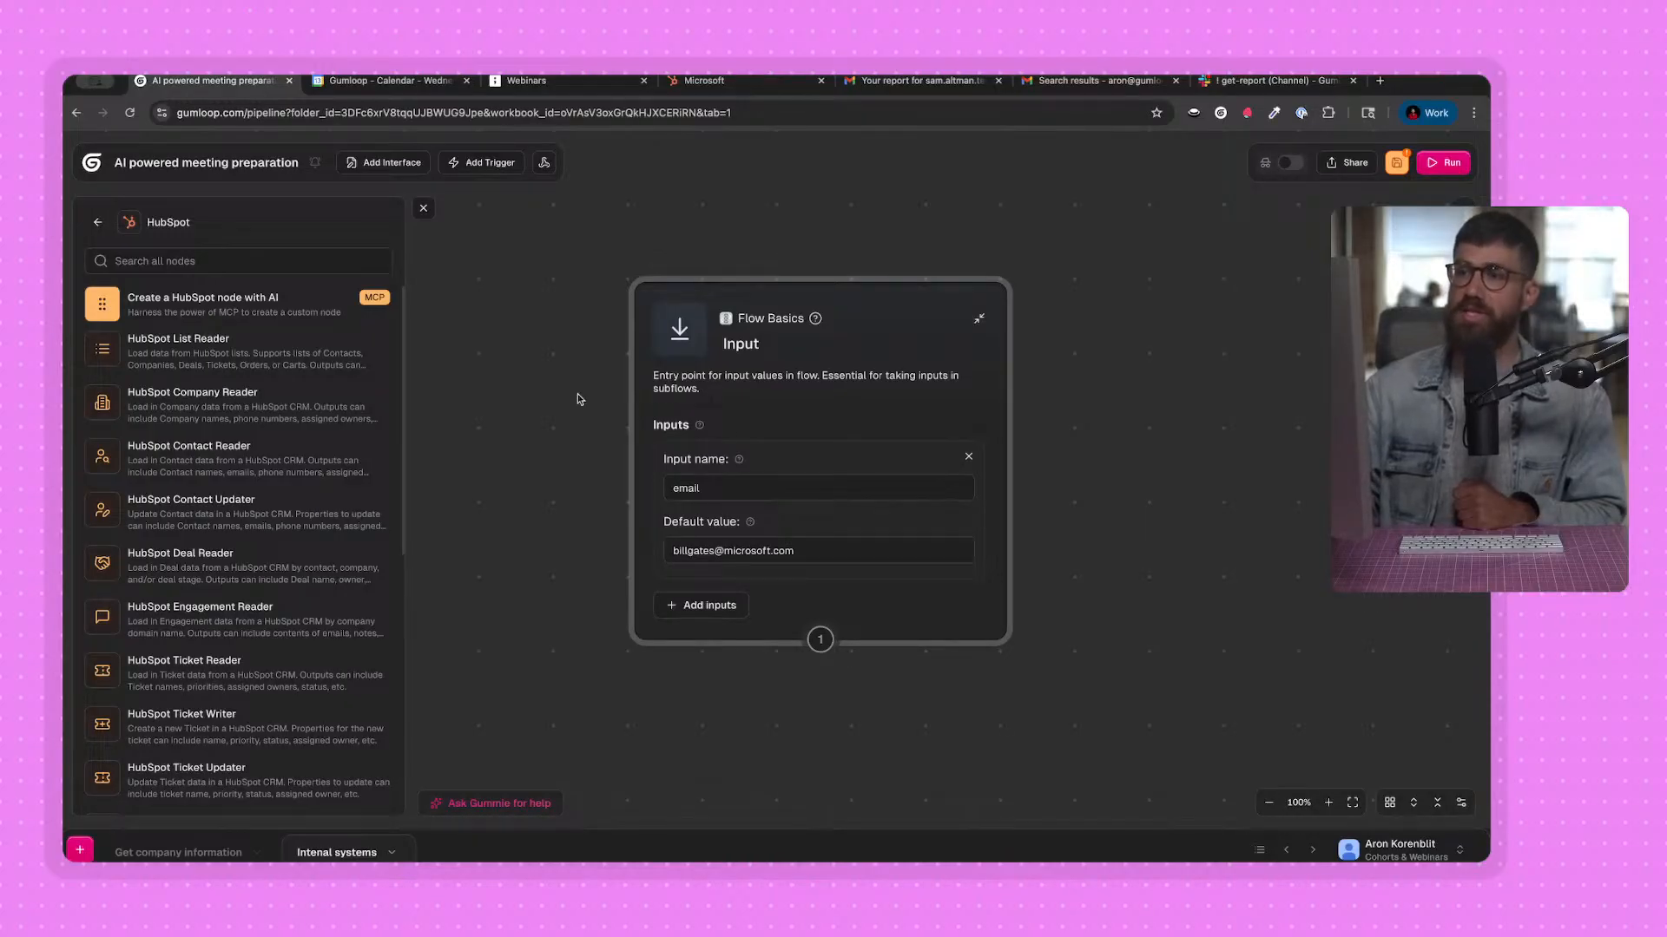
Add a "Create a HubSpot node with AI" node to the canvas below the Input node.
{"action": "left_click_drag", "start_coordinate": [577, 399], "coordinate": [1171, 638]}
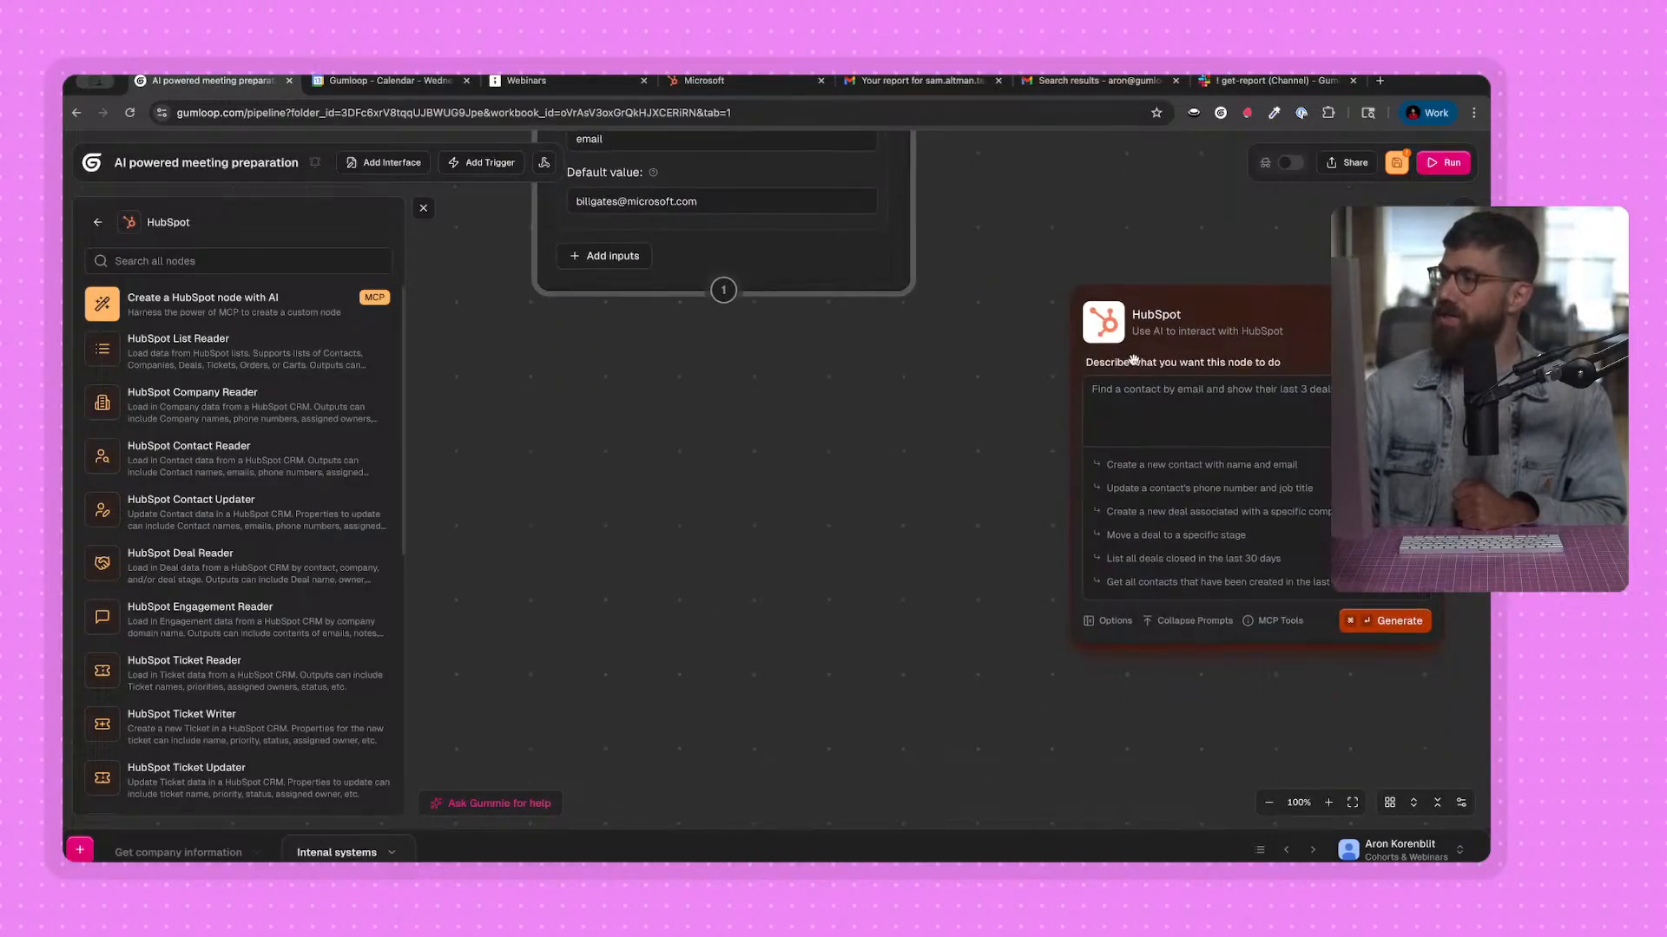
{"action": "left_click", "coordinate": [423, 208]}
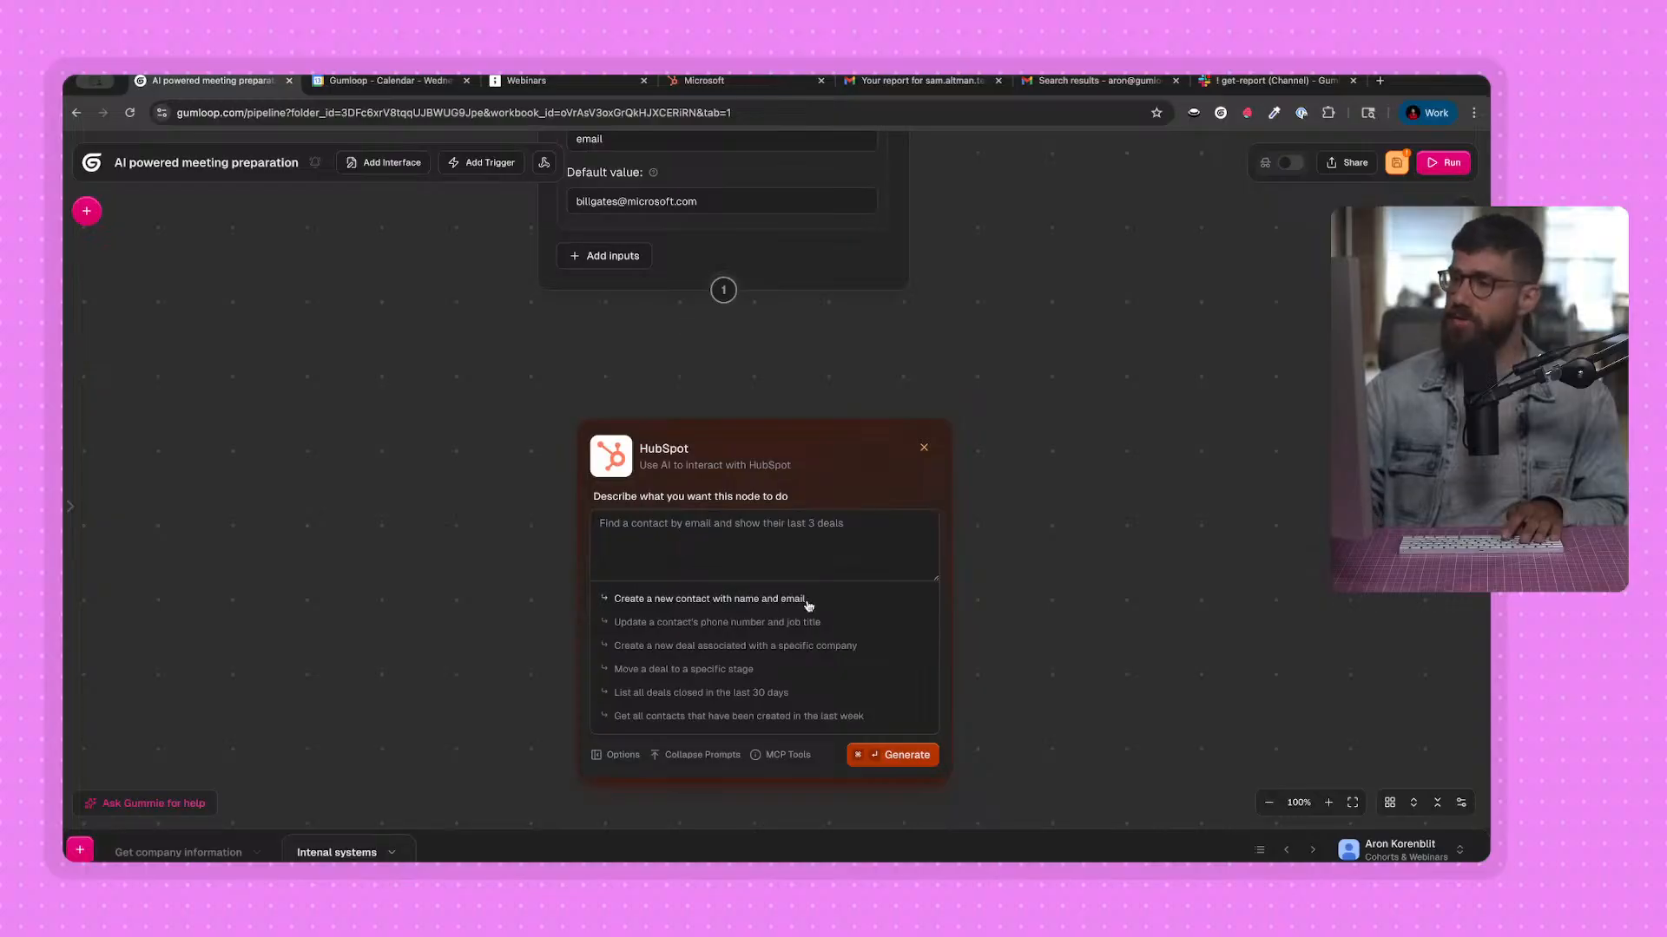
{"action": "scroll", "coordinate": [1057, 640], "scroll_direction": "up", "scroll_amount": 2}
{"action": "left_click_drag", "start_coordinate": [1057, 641], "coordinate": [1091, 521]}
Describe the HubSpot node's task as "Given an email, retrieve tickets associated to the company in the email".
{"action": "left_click", "coordinate": [728, 380]}
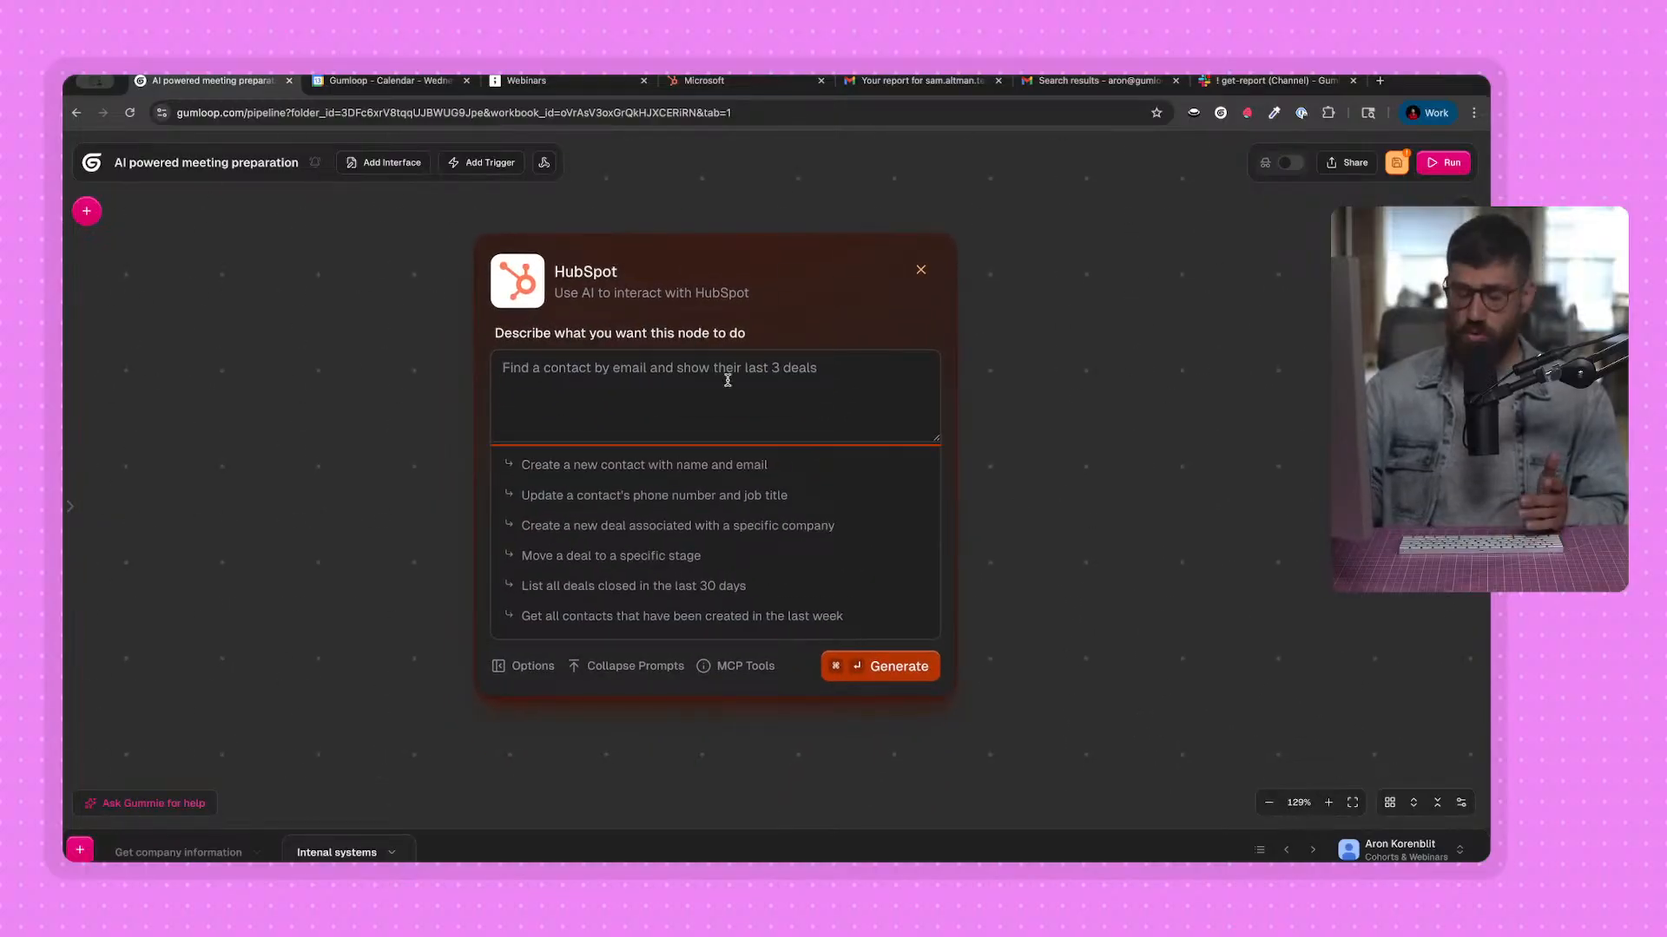
{"action": "type", "text": "Retrieve t"}
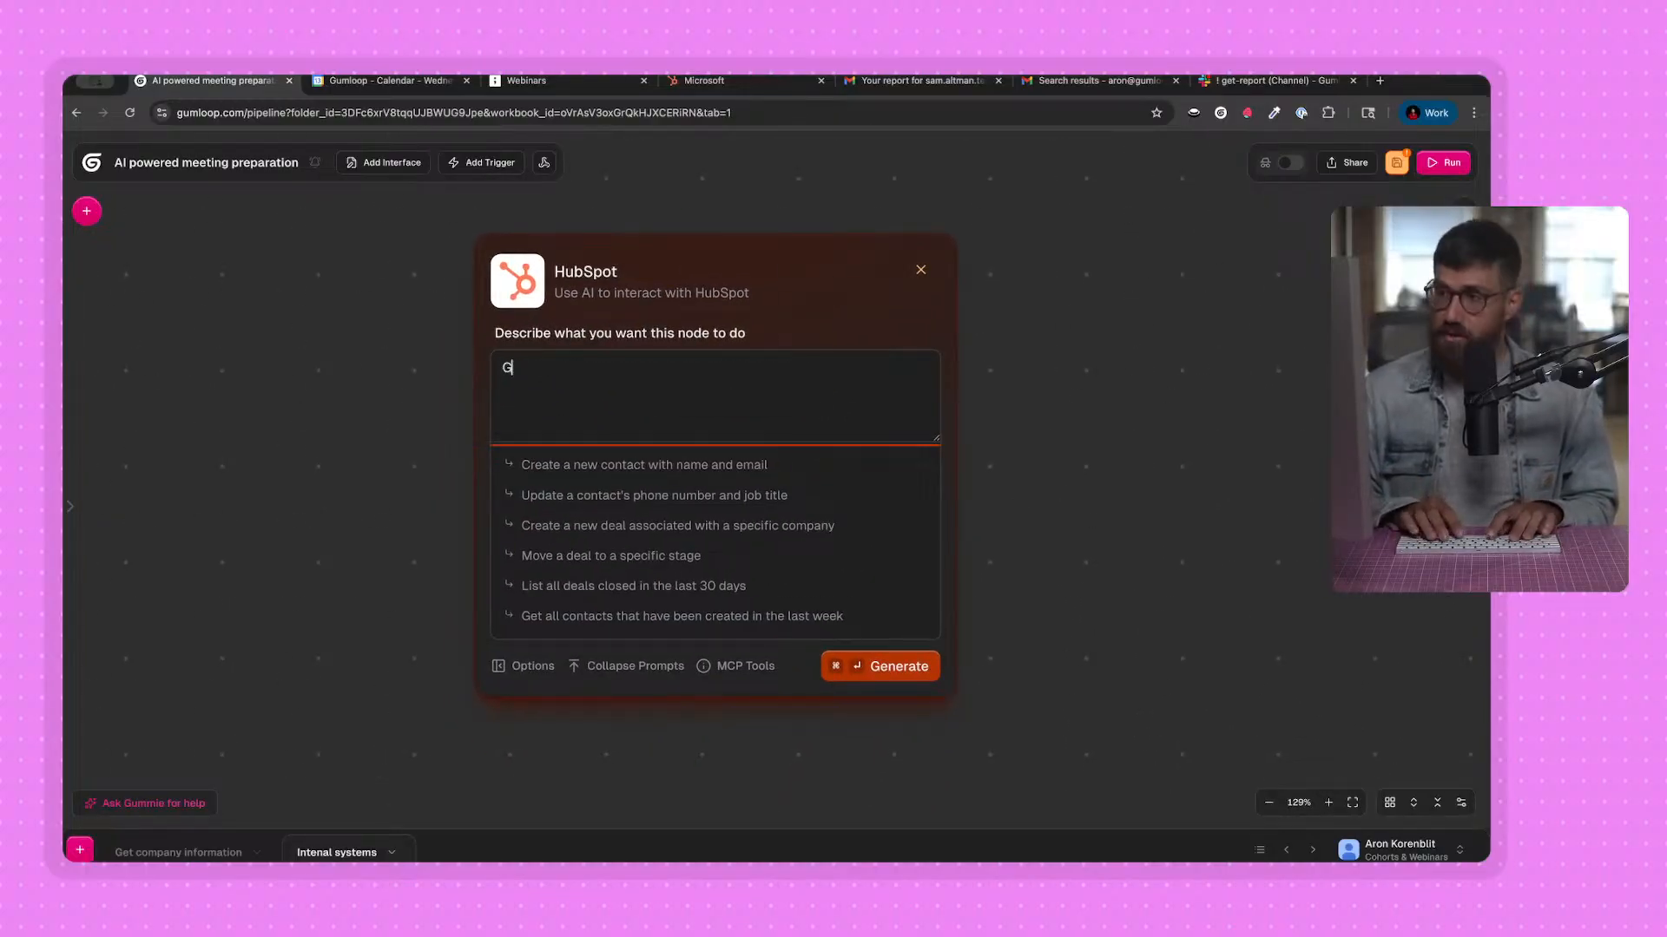
{"action": "type", "text": "icket"}
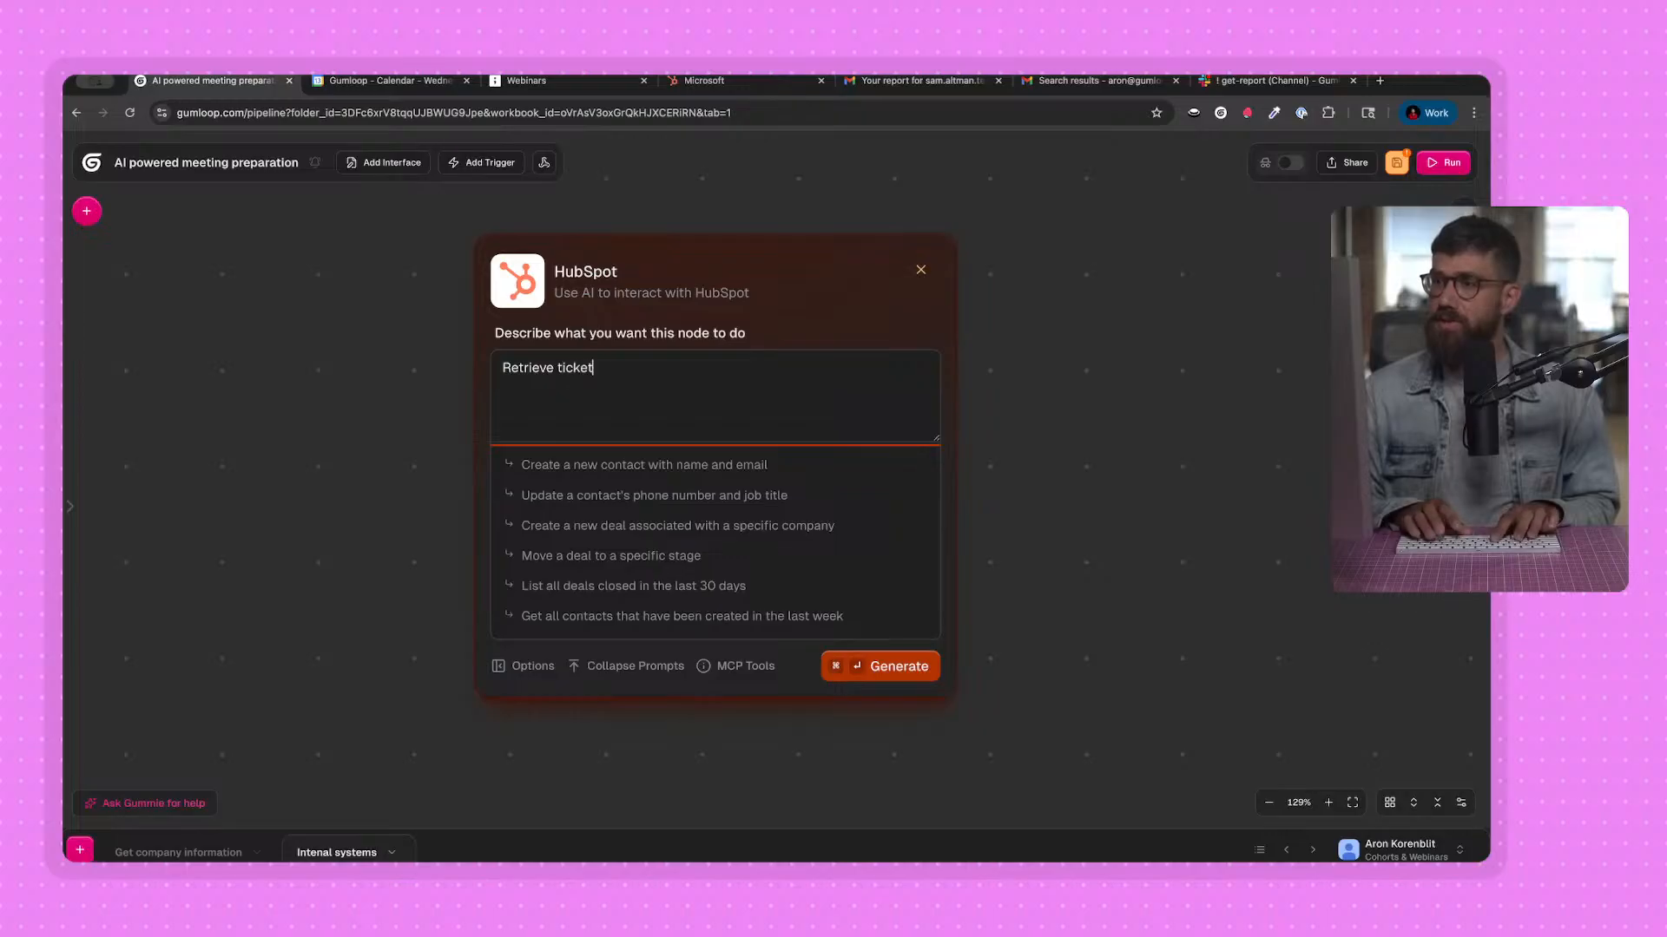
{"action": "type", "text": "s associatd to t"}
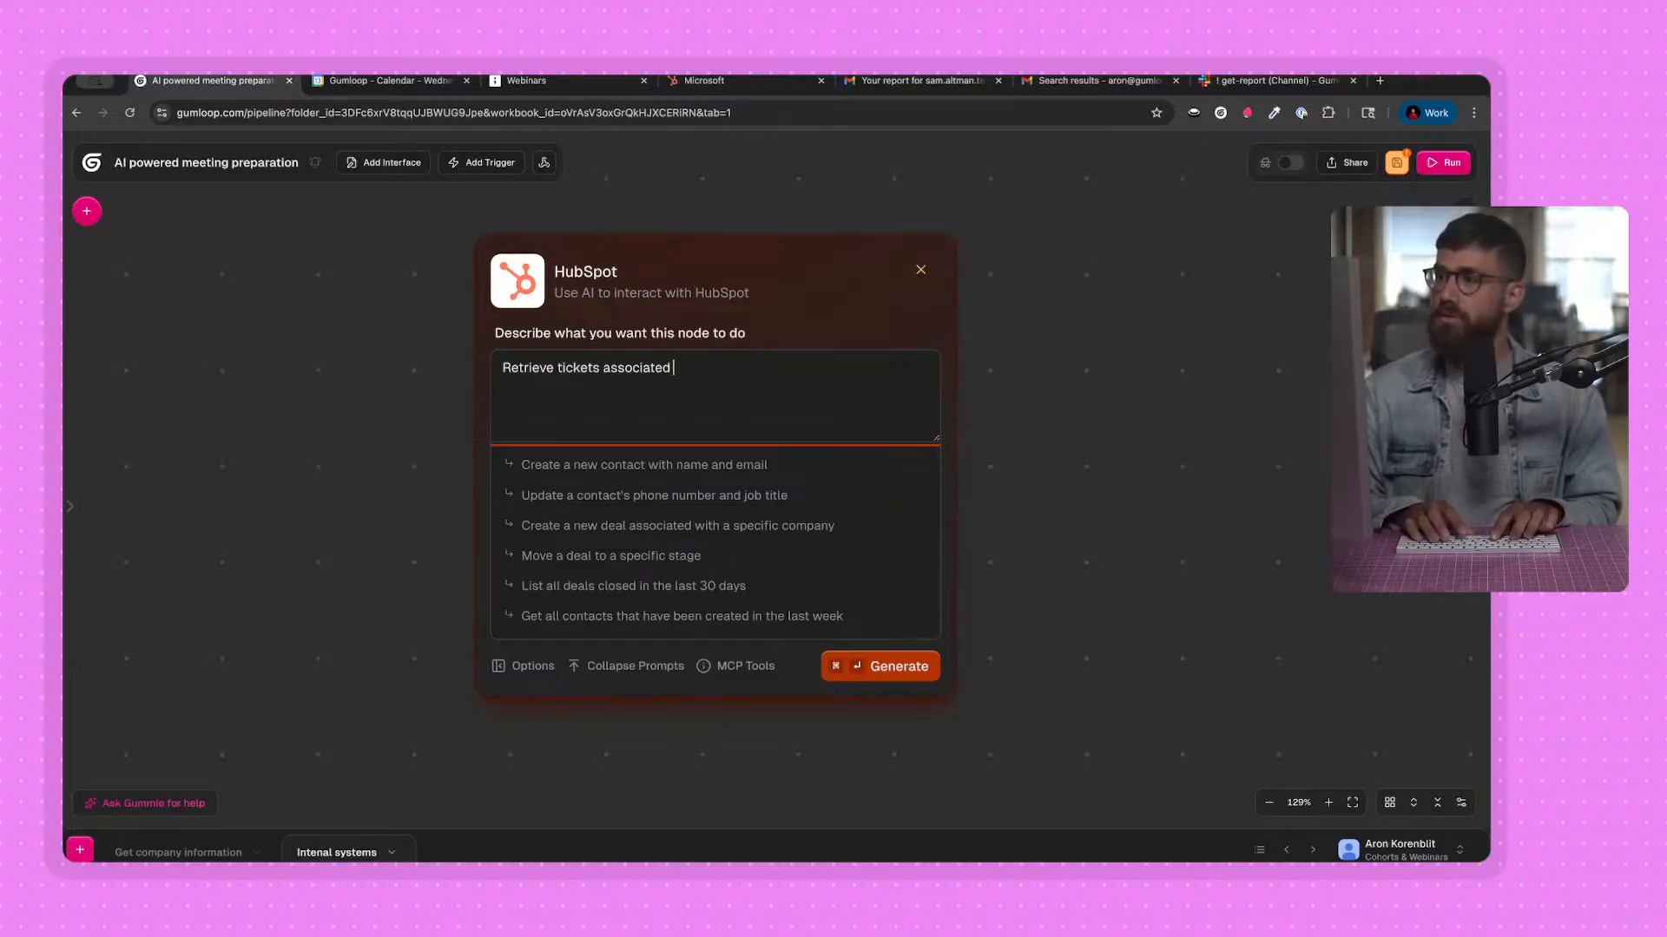
{"action": "type", "text": "to the company "}
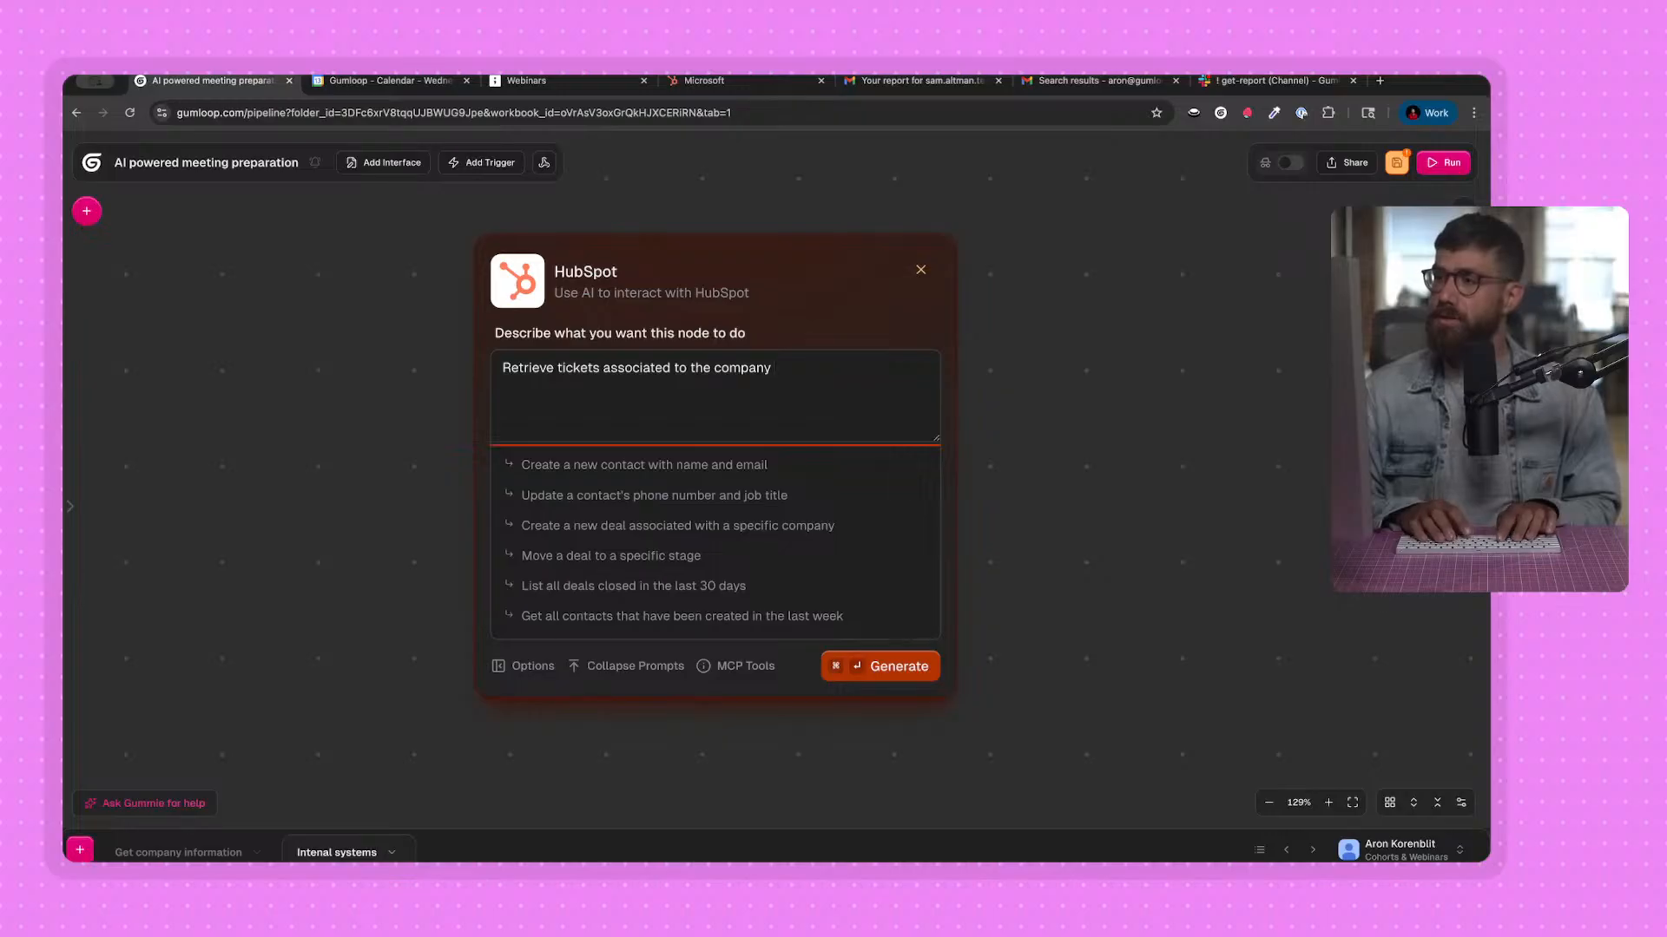
{"action": "type", "text": "in the e"}
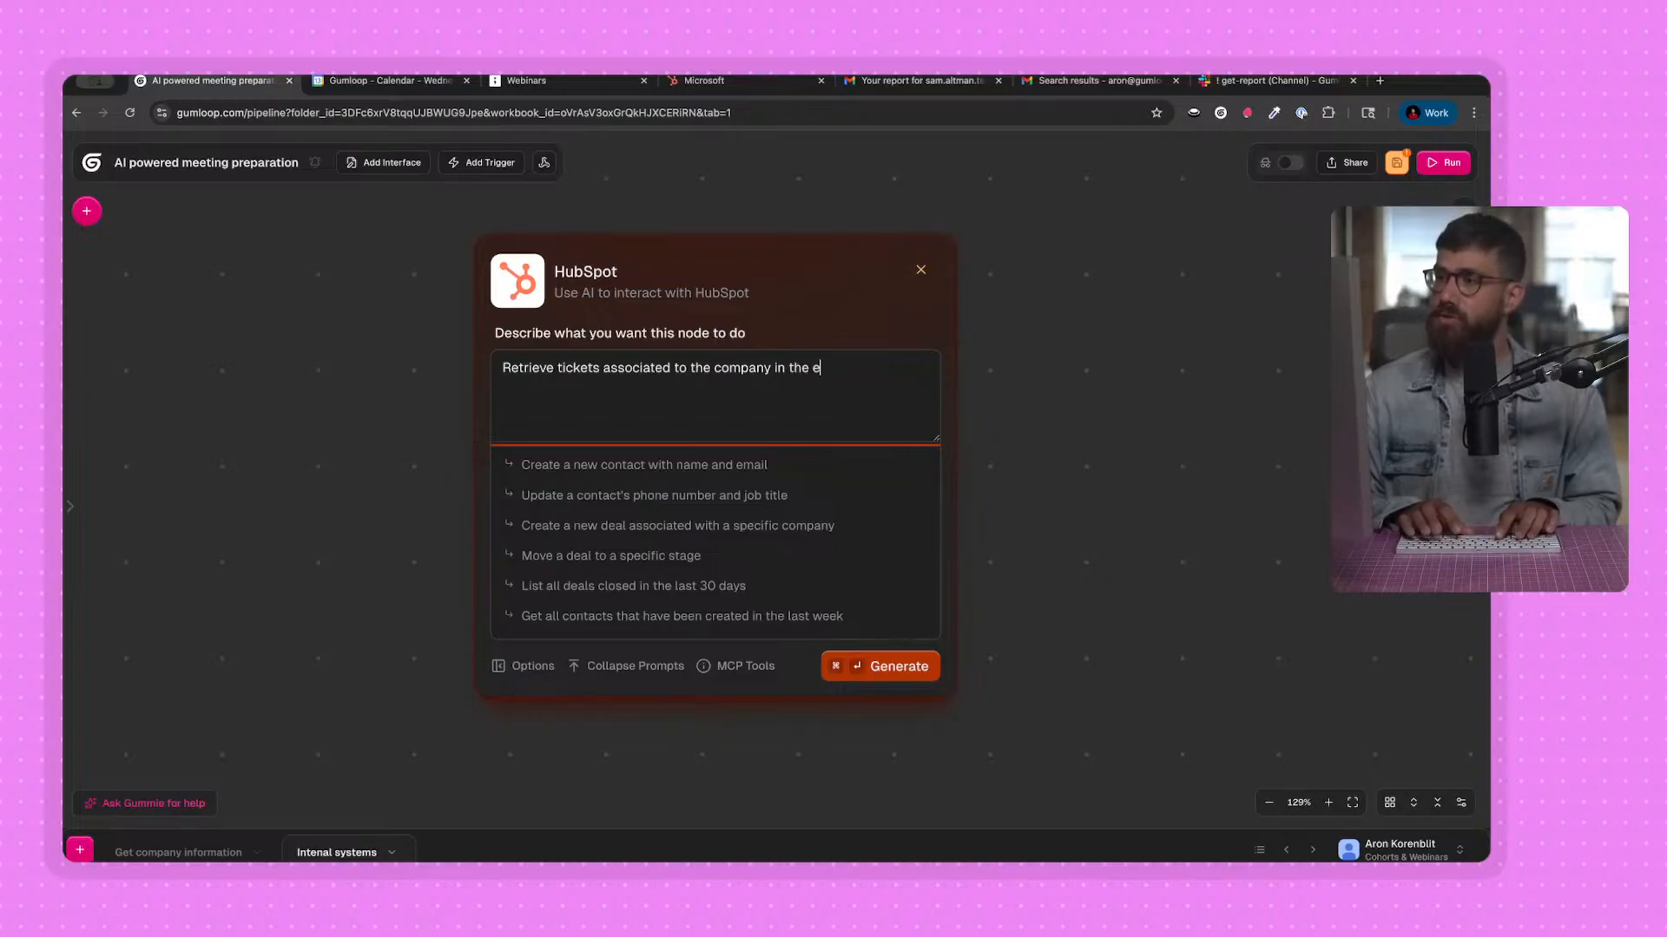
{"action": "key", "text": "super+Left"}
{"action": "type", "text": "Given an e"}
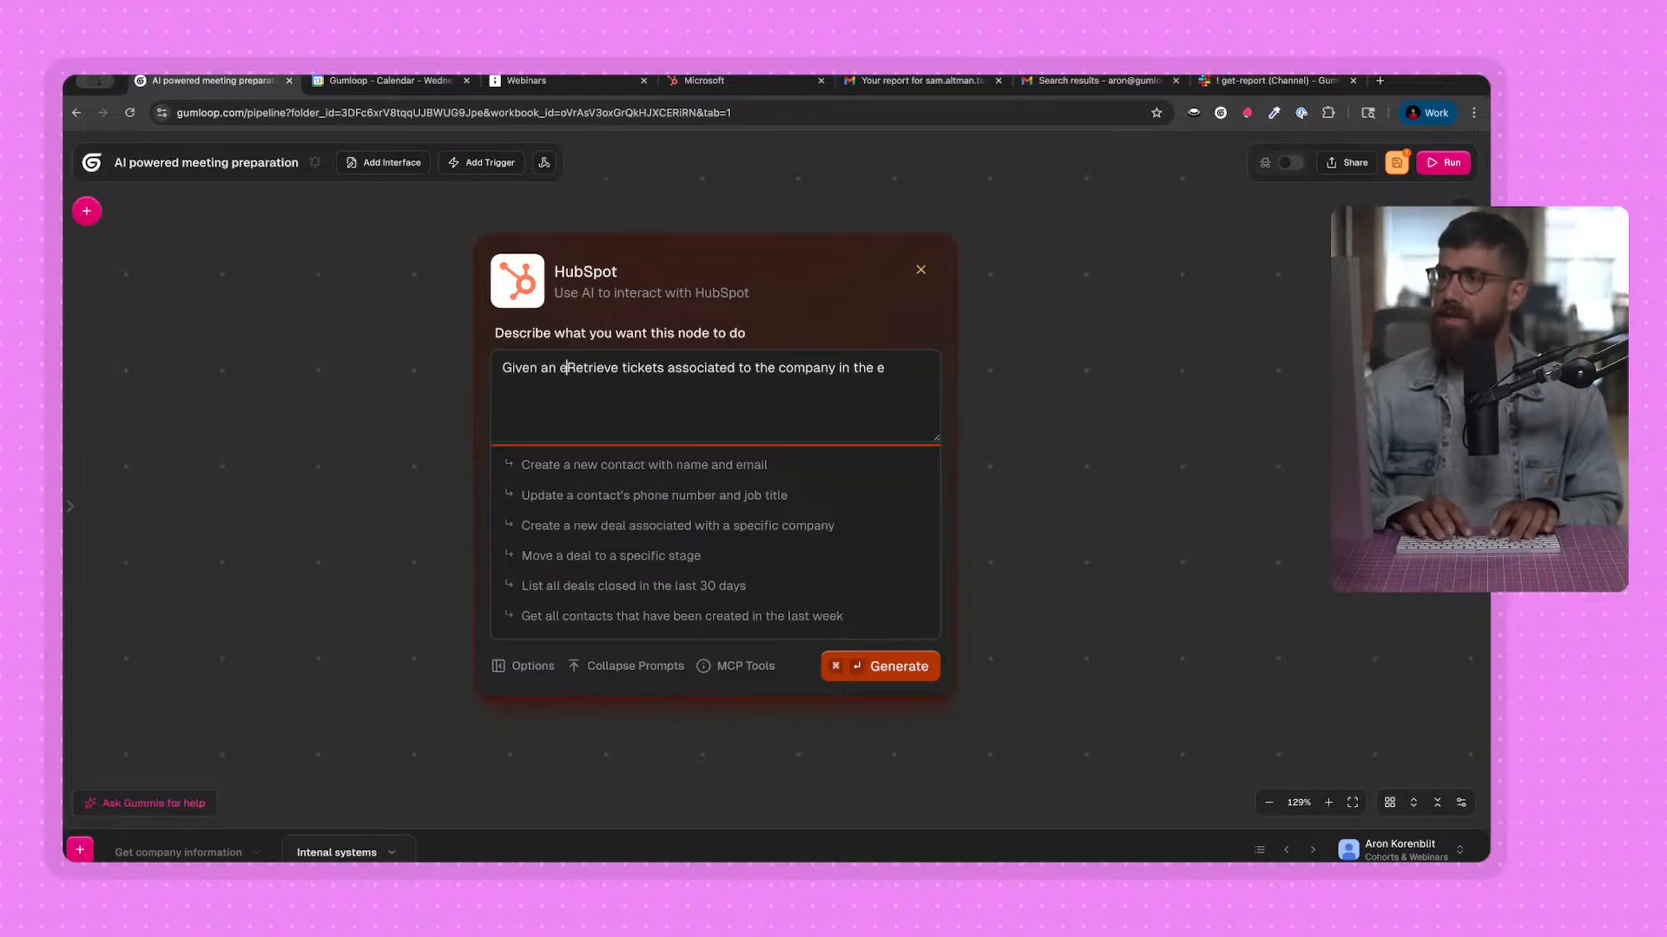
{"action": "type", "text": "mail,"}
{"action": "key", "text": "Delete"}
{"action": "type", "text": "rieve tickets associated to the company in the e"}
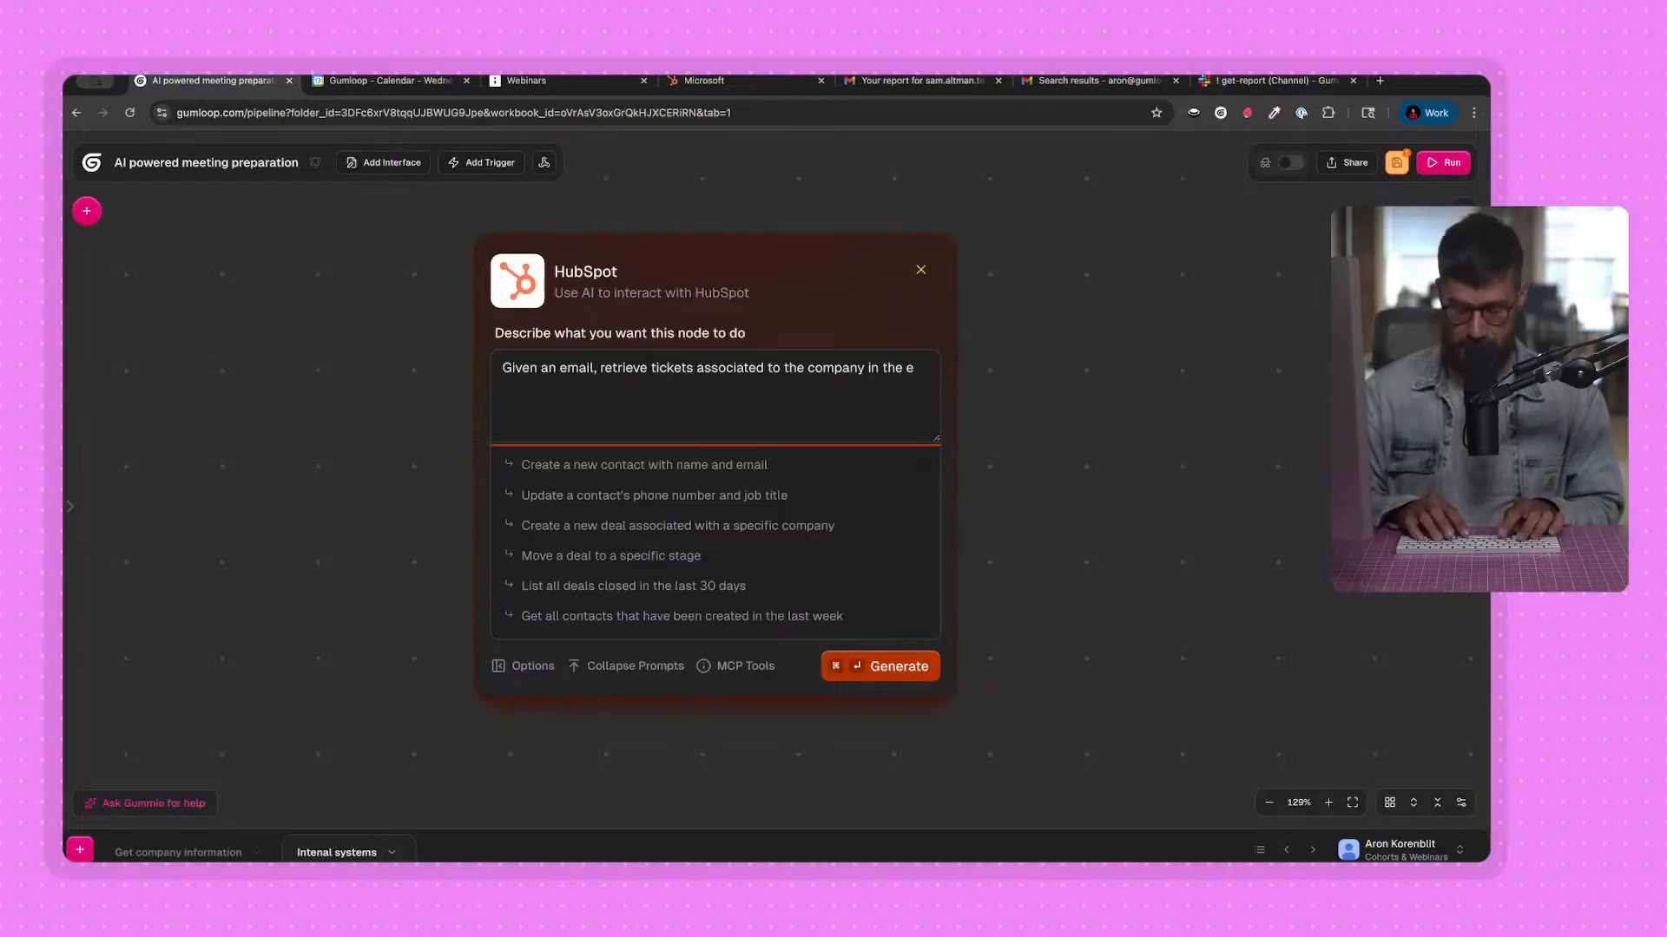
{"action": "type", "text": "mail ("}
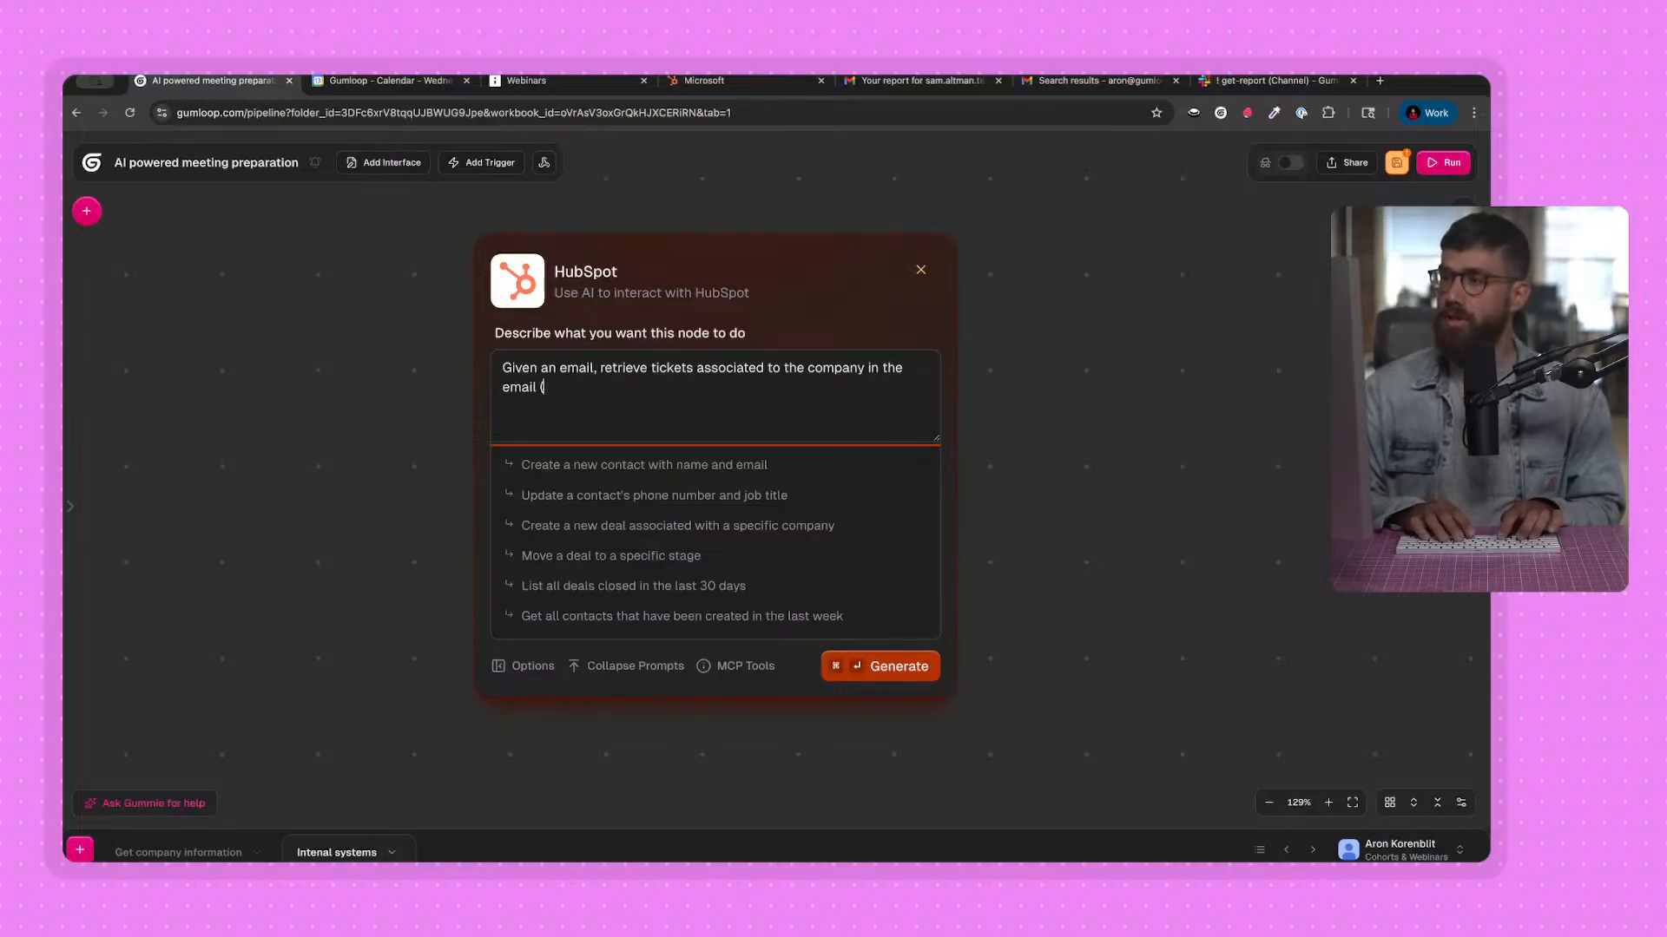
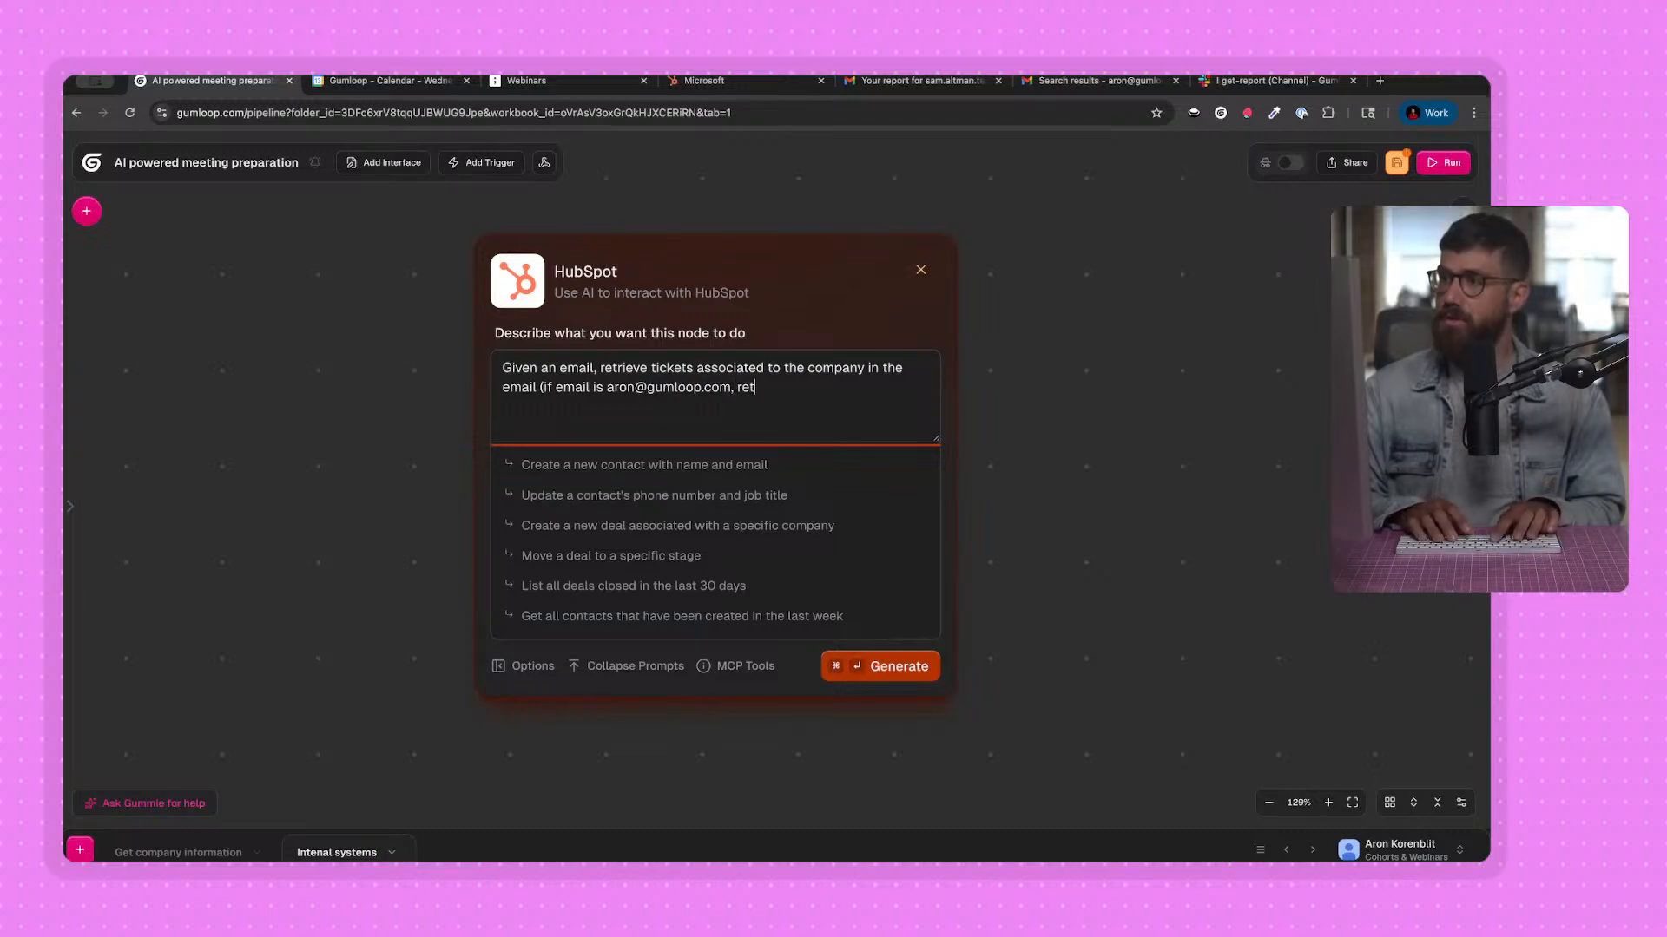
{"action": "type", "text": "rieve tickets associa"}
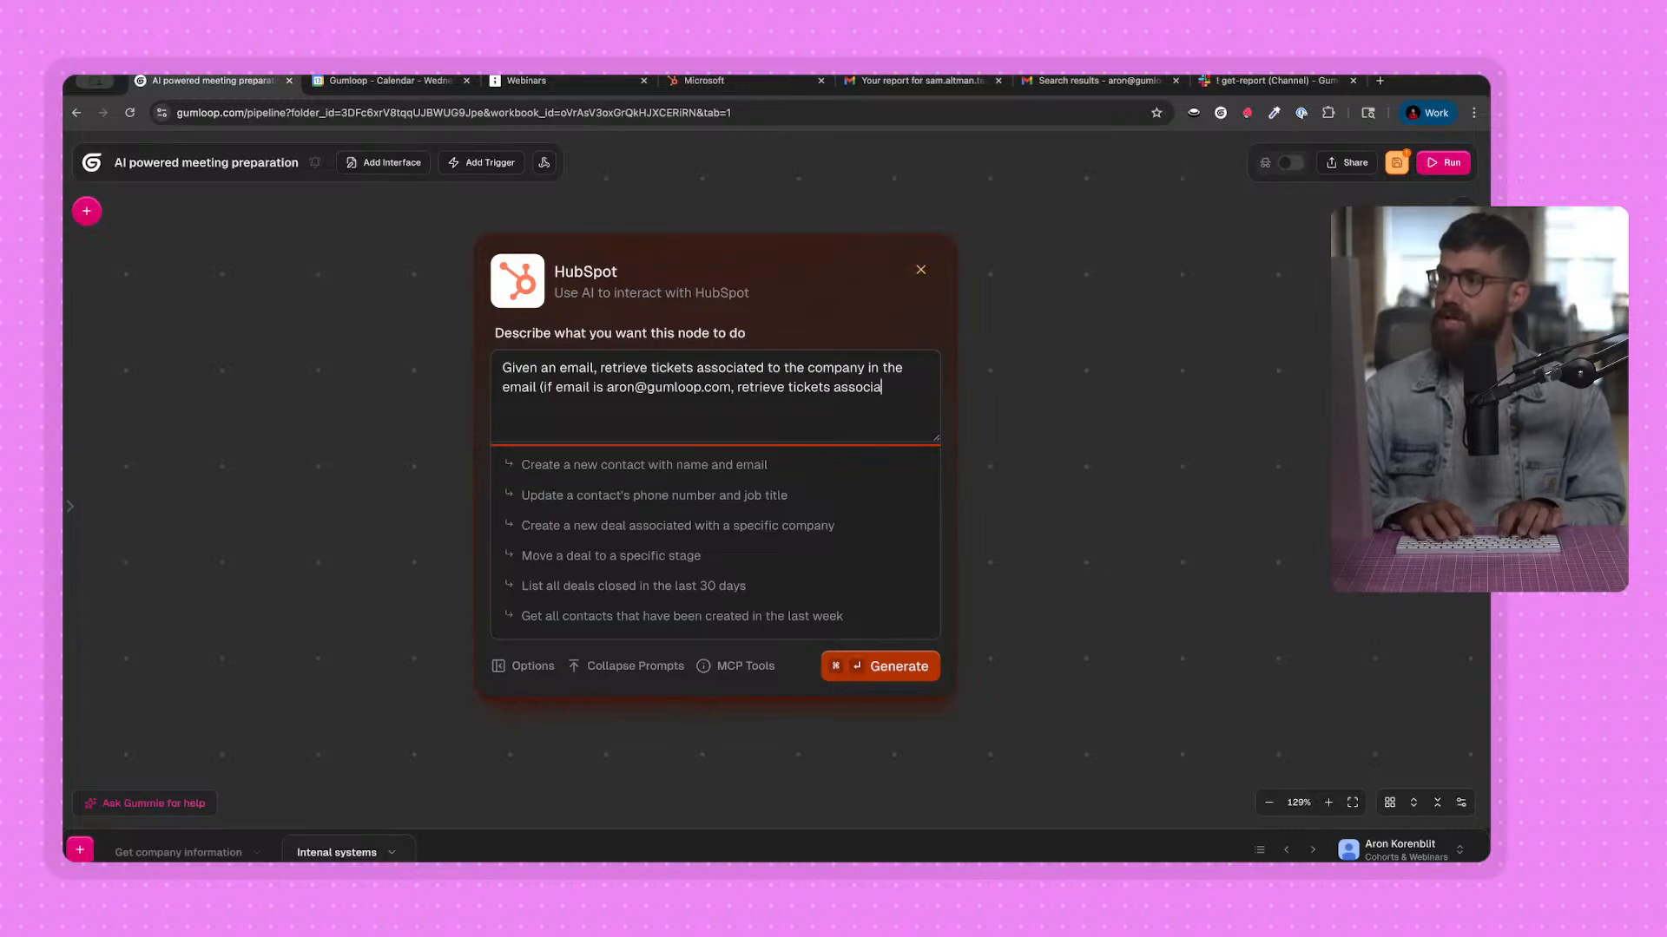
{"action": "type", "text": "ted to gumloop.com)"}
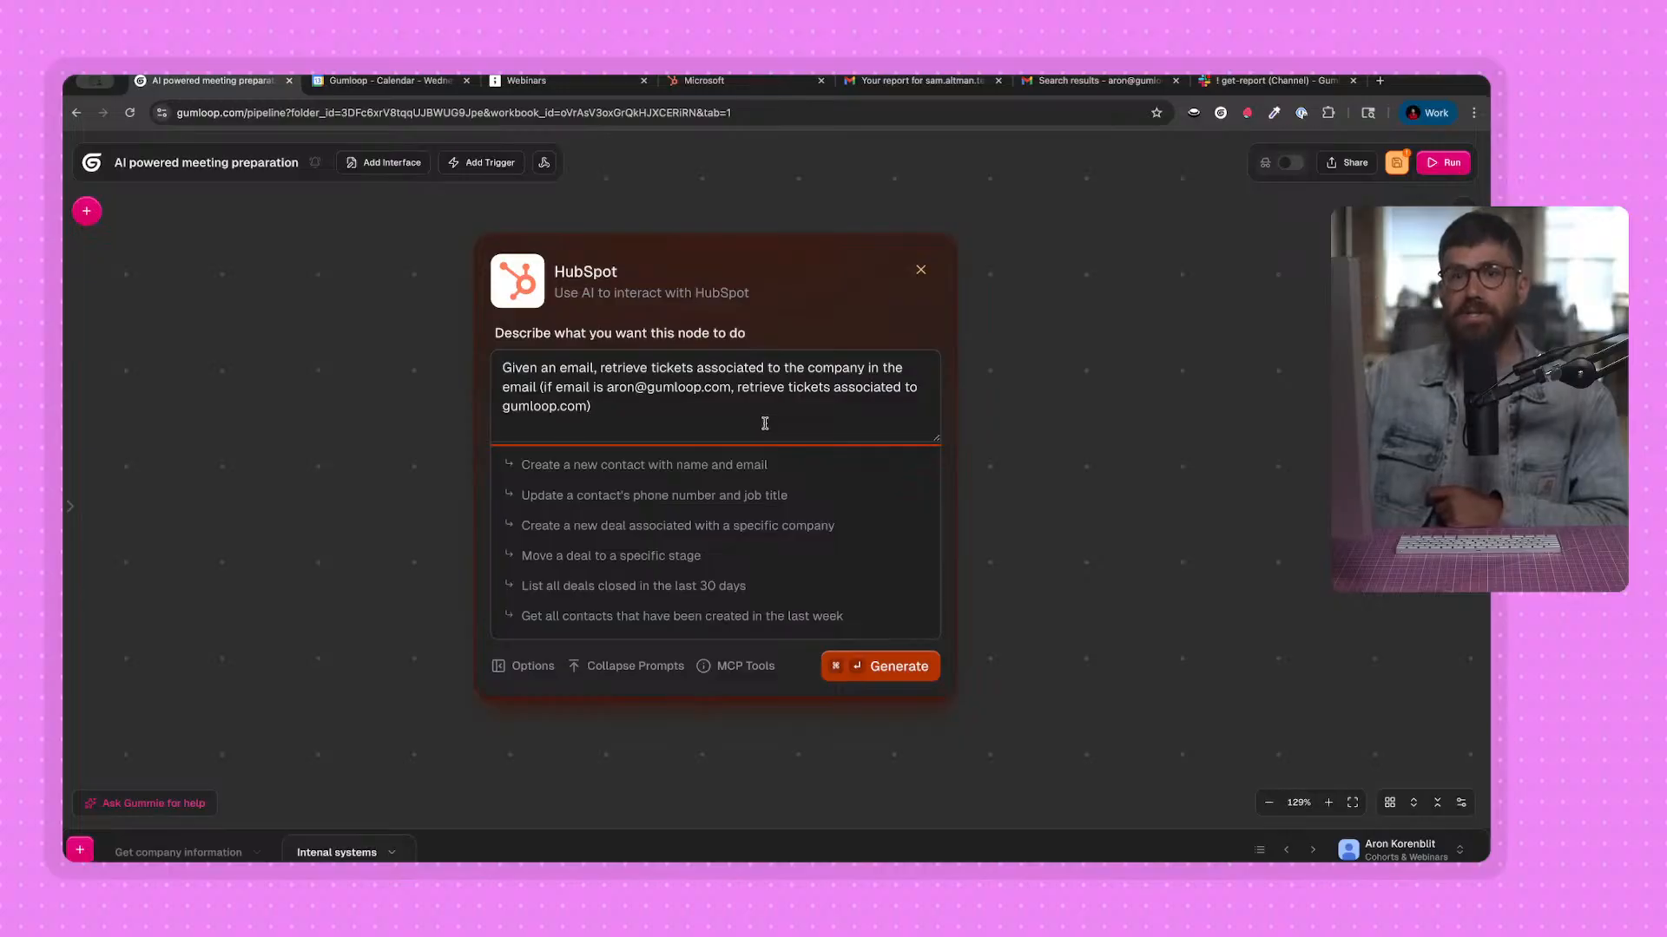
Add a parenthetical example of retrieving tickets associated to gumloop.com for a sample Gumloop email address, generate the node and review its proposed configuration.
{"action": "left_click", "coordinate": [876, 668]}
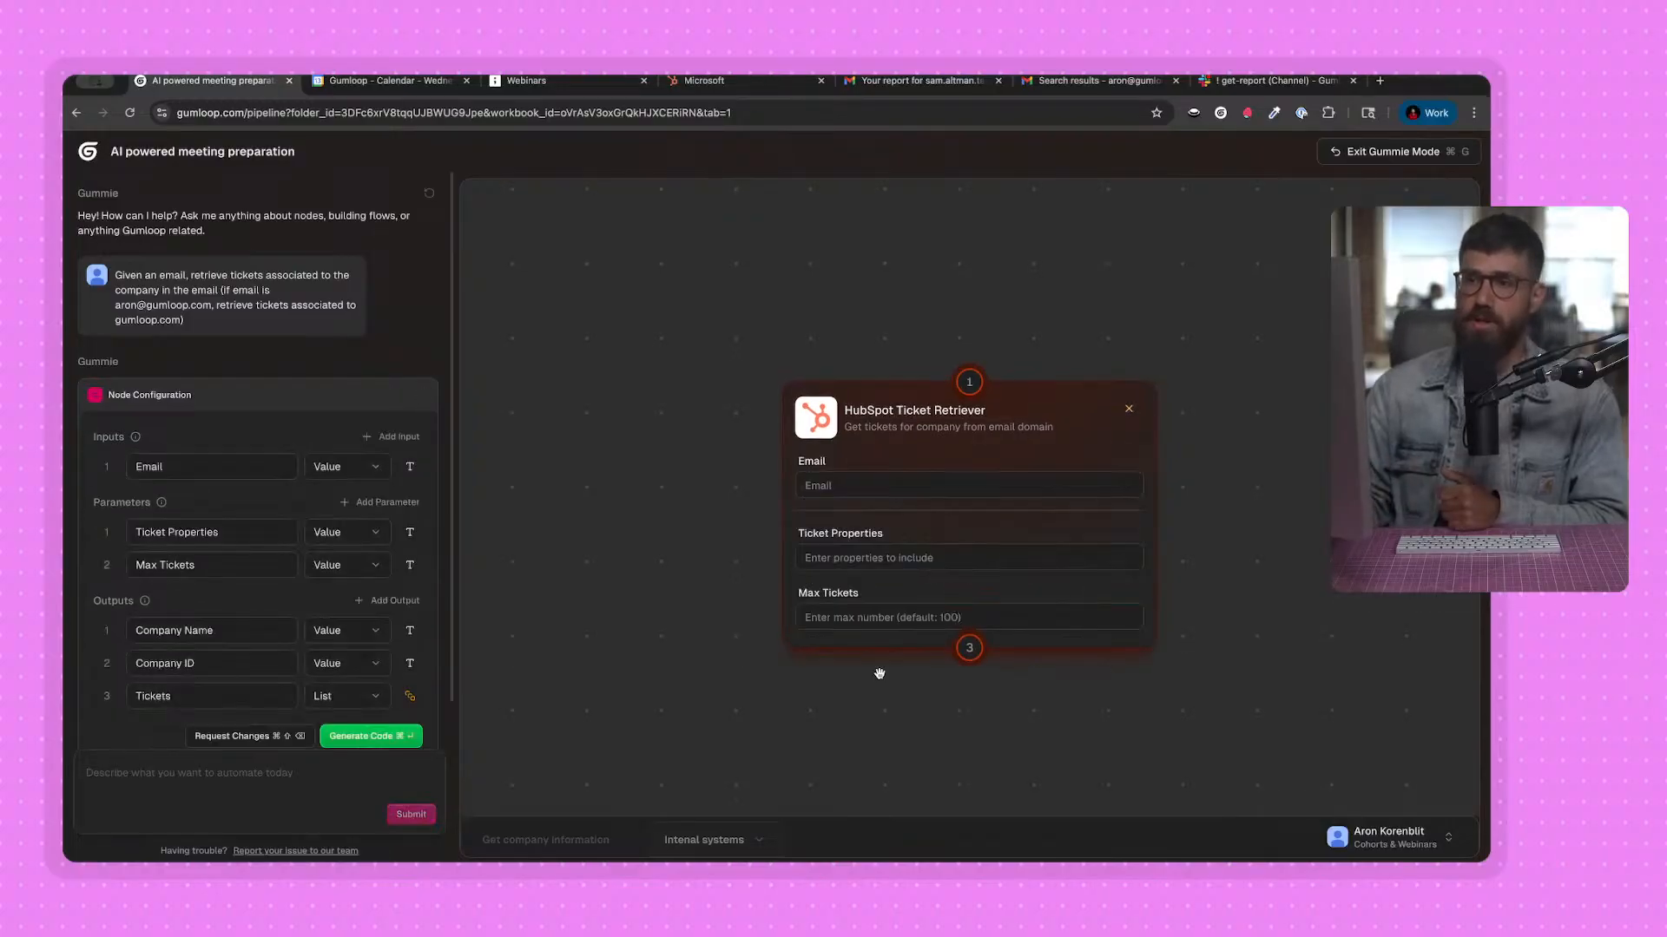
{"action": "scroll", "coordinate": [148, 435], "scroll_direction": "down", "scroll_amount": 1}
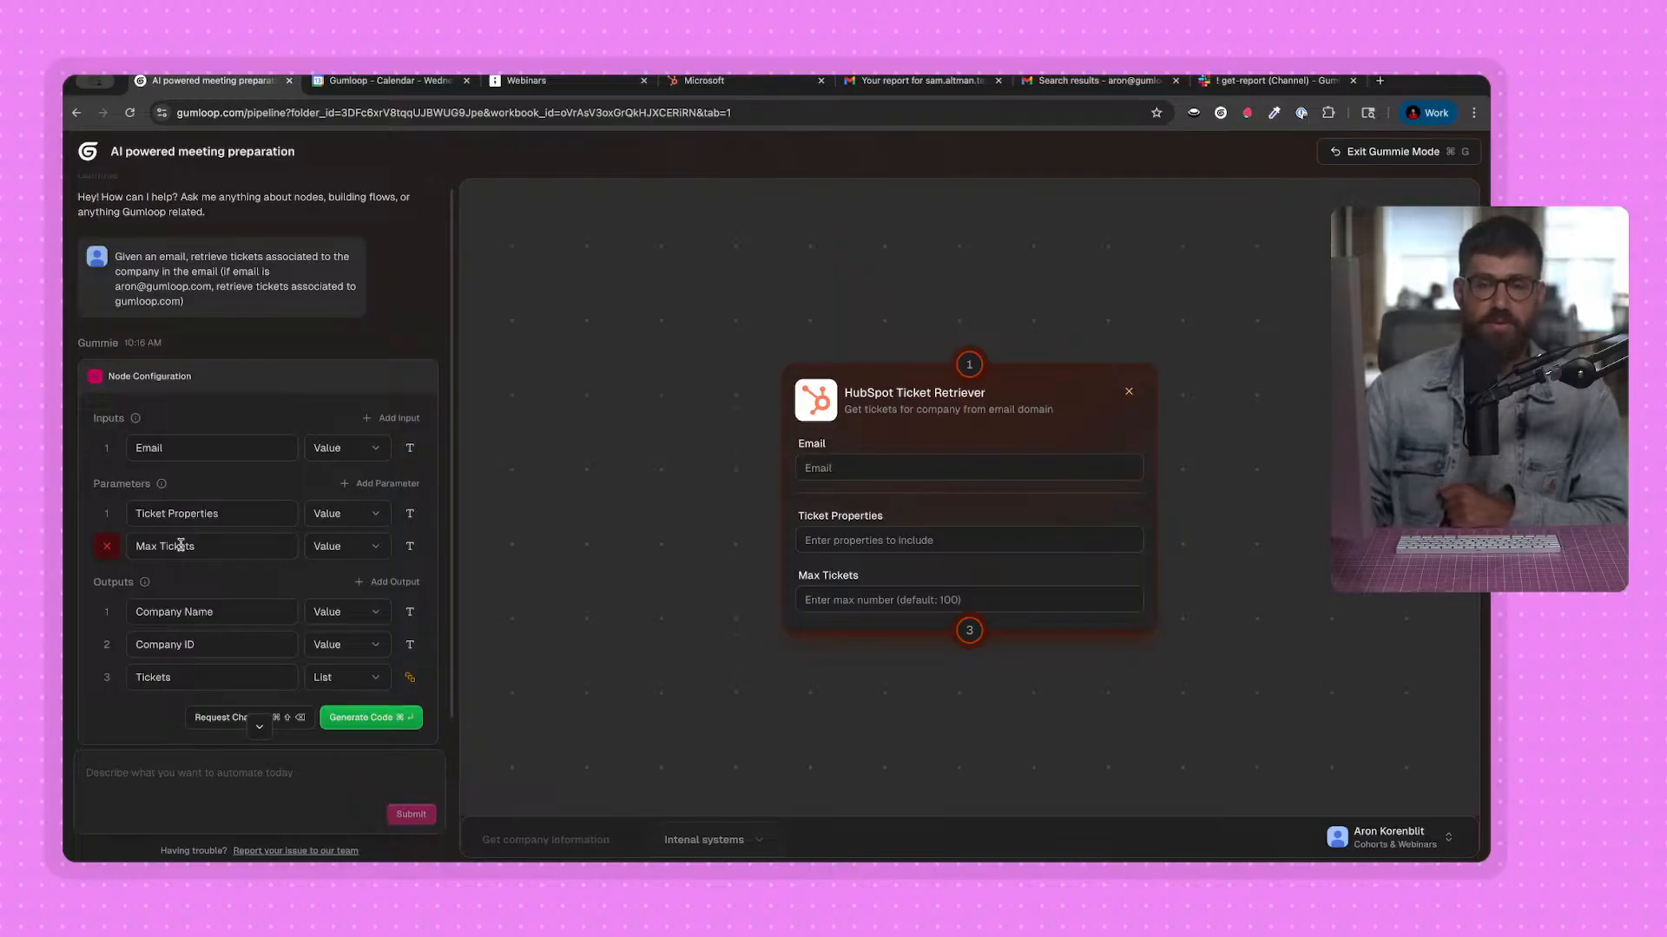
Approve the proposed HubSpot Ticket Retriever configuration, generate the node's code and check it as it is being built.
{"action": "scroll", "coordinate": [183, 549], "scroll_direction": "down", "scroll_amount": 1}
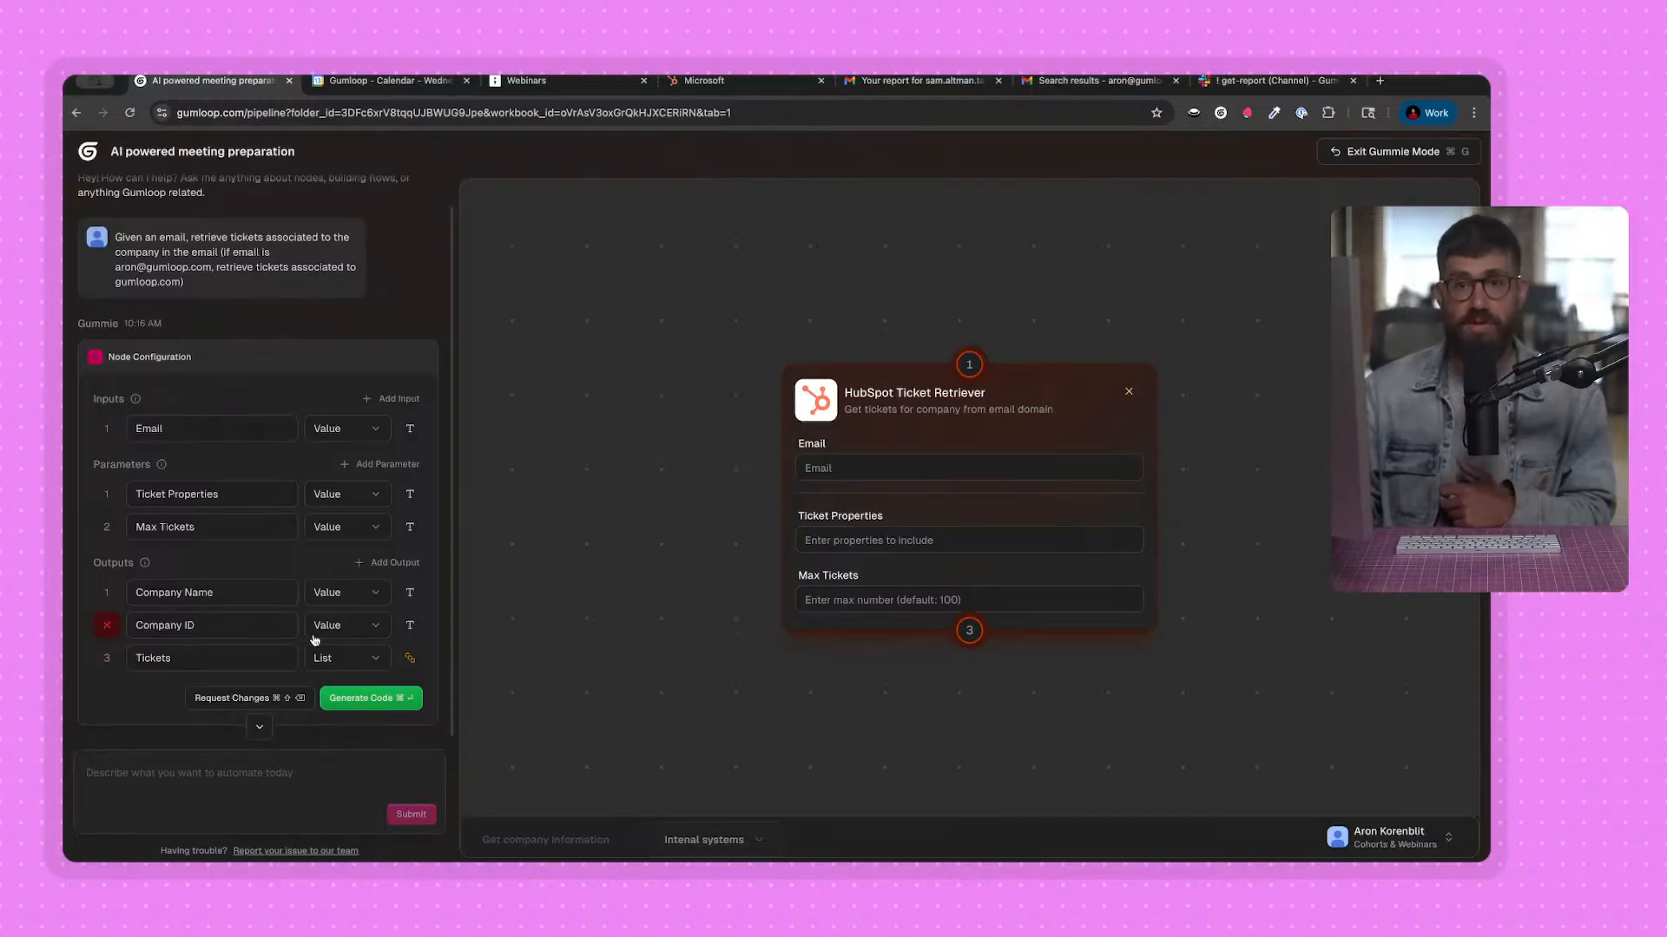
{"action": "left_click", "coordinate": [371, 698]}
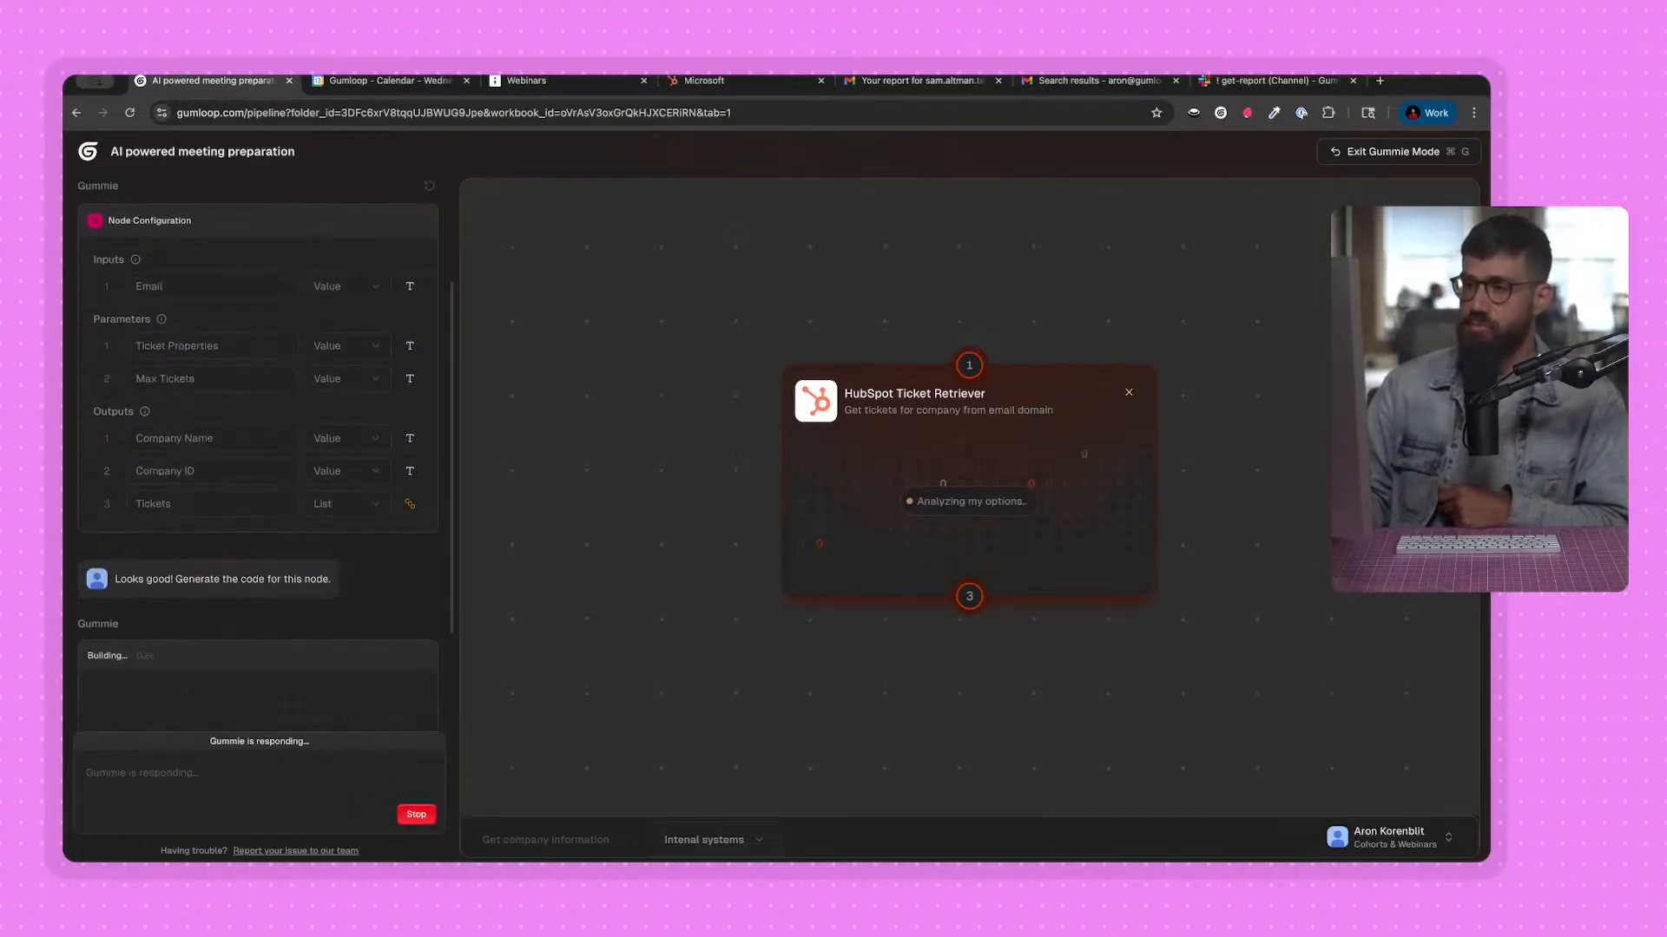
{"action": "scroll", "coordinate": [596, 758], "scroll_direction": "down", "scroll_amount": 3}
{"action": "left_click_drag", "start_coordinate": [763, 662], "coordinate": [1019, 565]}
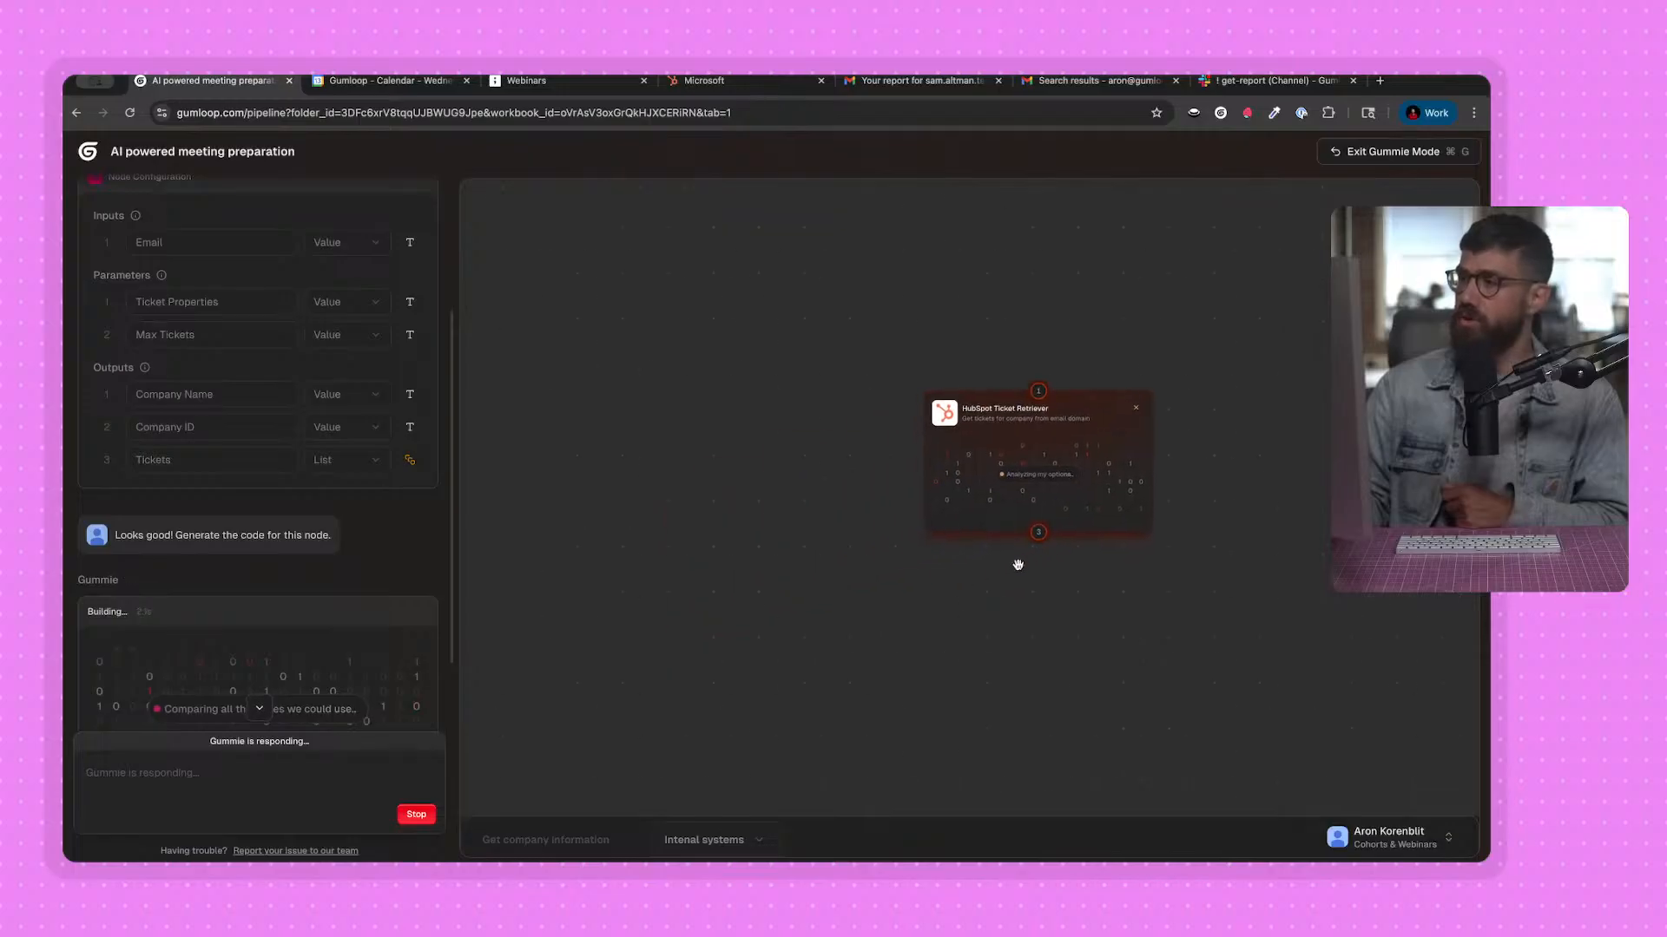
{"action": "left_click_drag", "start_coordinate": [1181, 581], "coordinate": [1116, 647]}
{"action": "scroll", "coordinate": [996, 655], "scroll_direction": "up", "scroll_amount": 2}
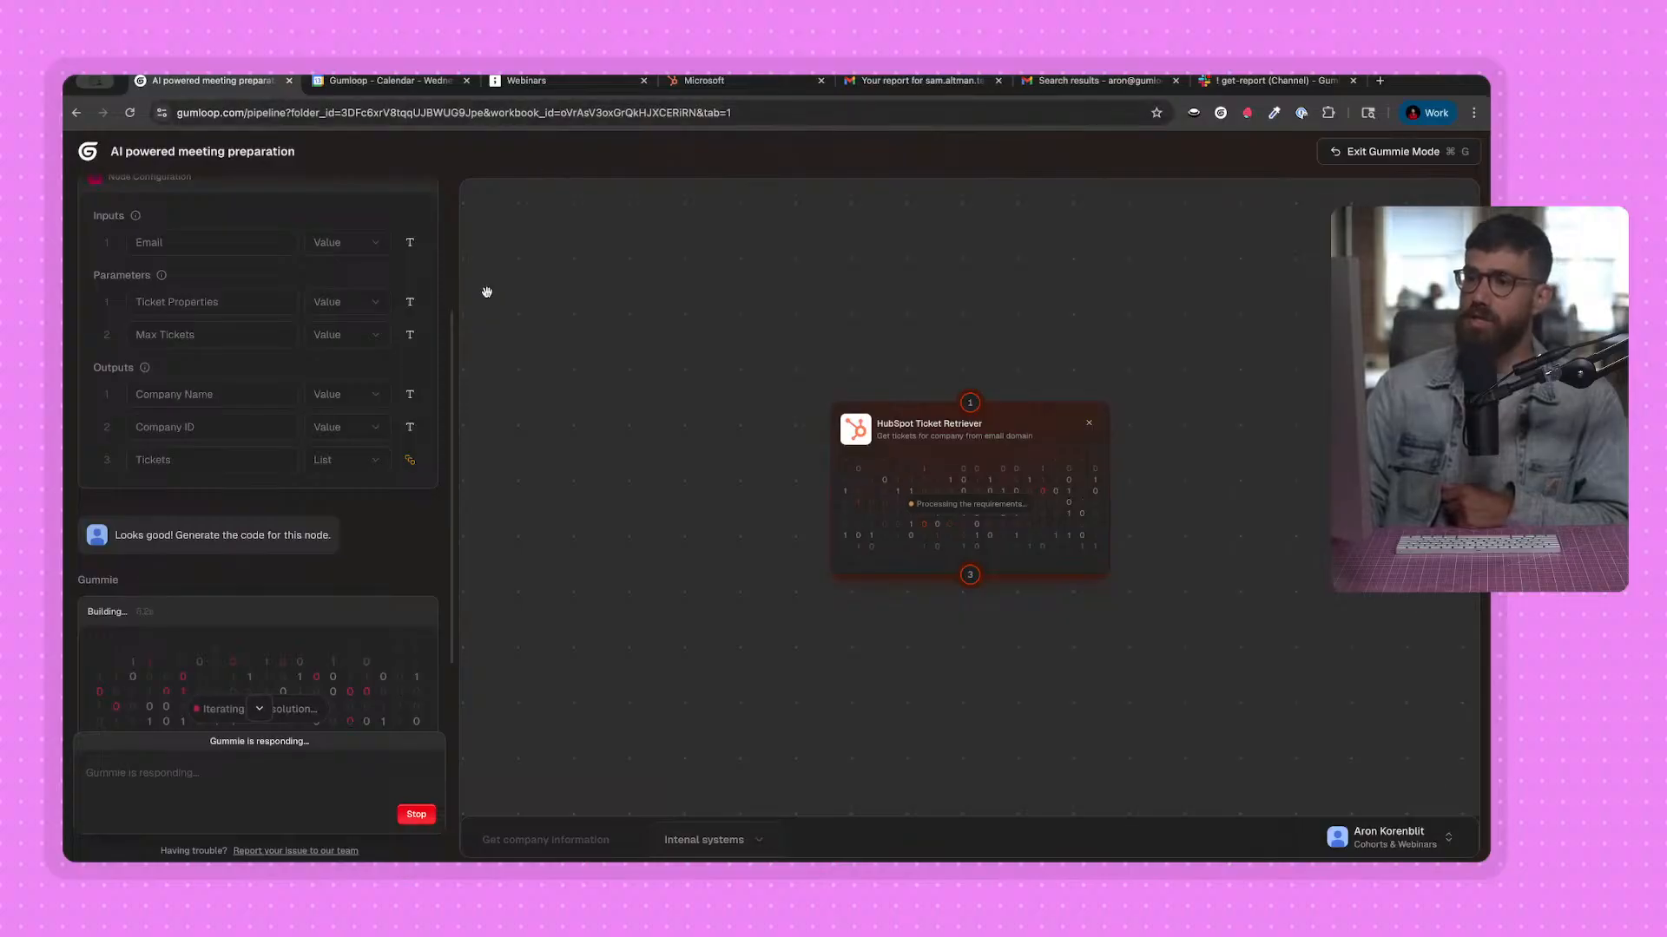
{"action": "scroll", "coordinate": [304, 493], "scroll_direction": "down", "scroll_amount": 2}
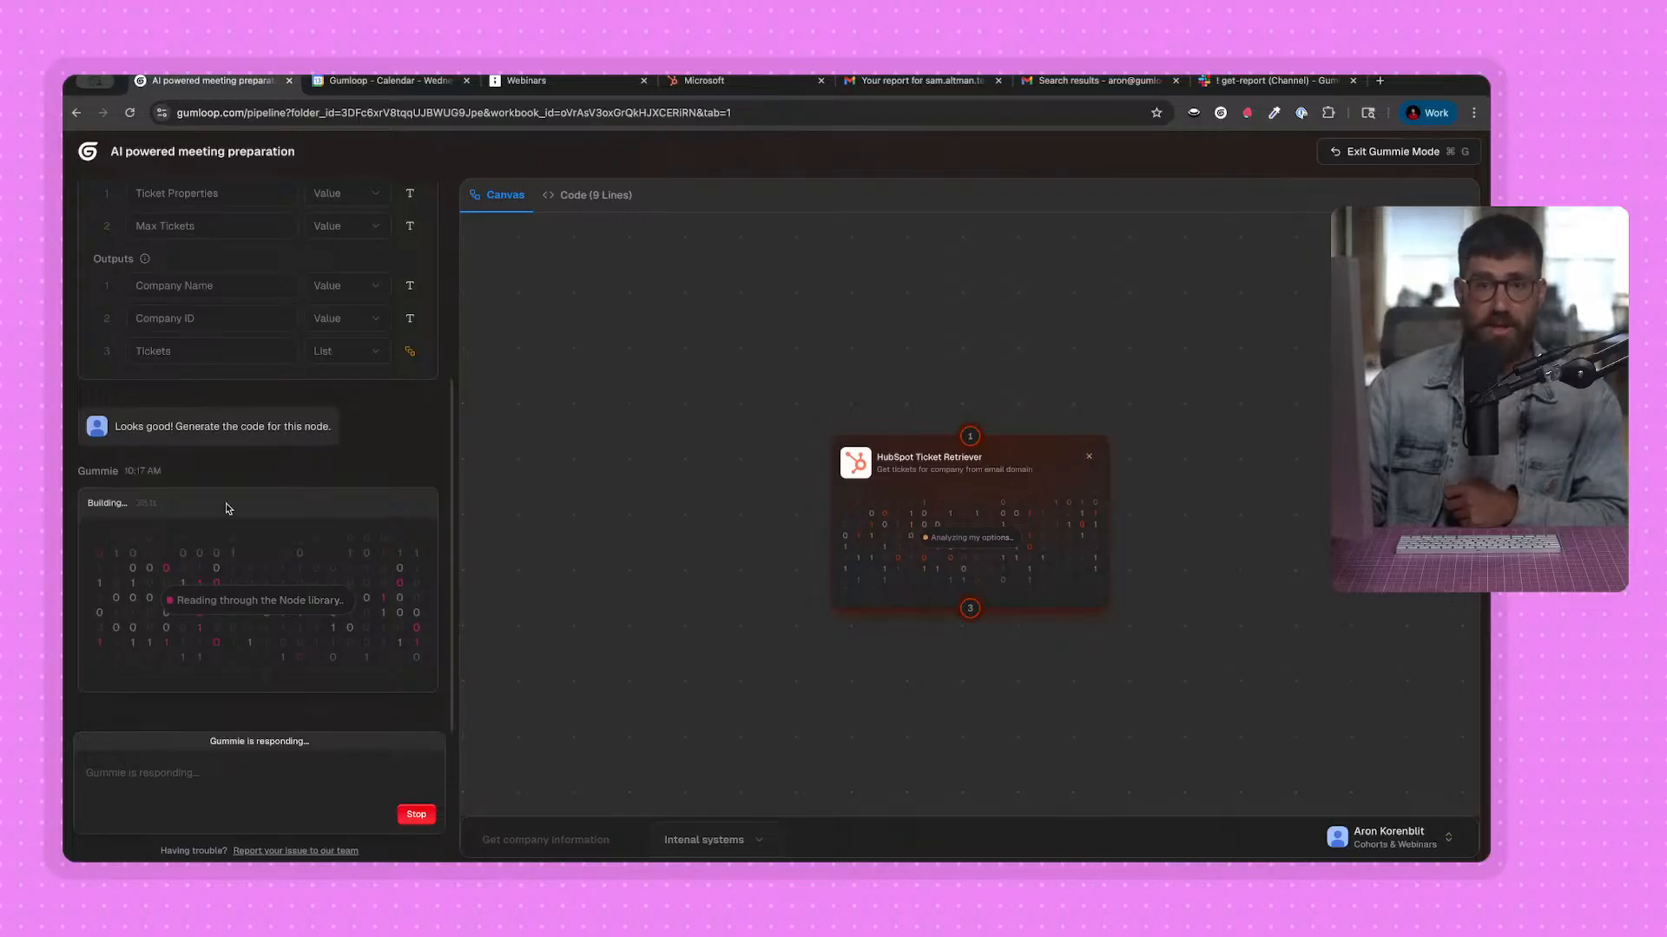
{"action": "left_click", "coordinate": [598, 200]}
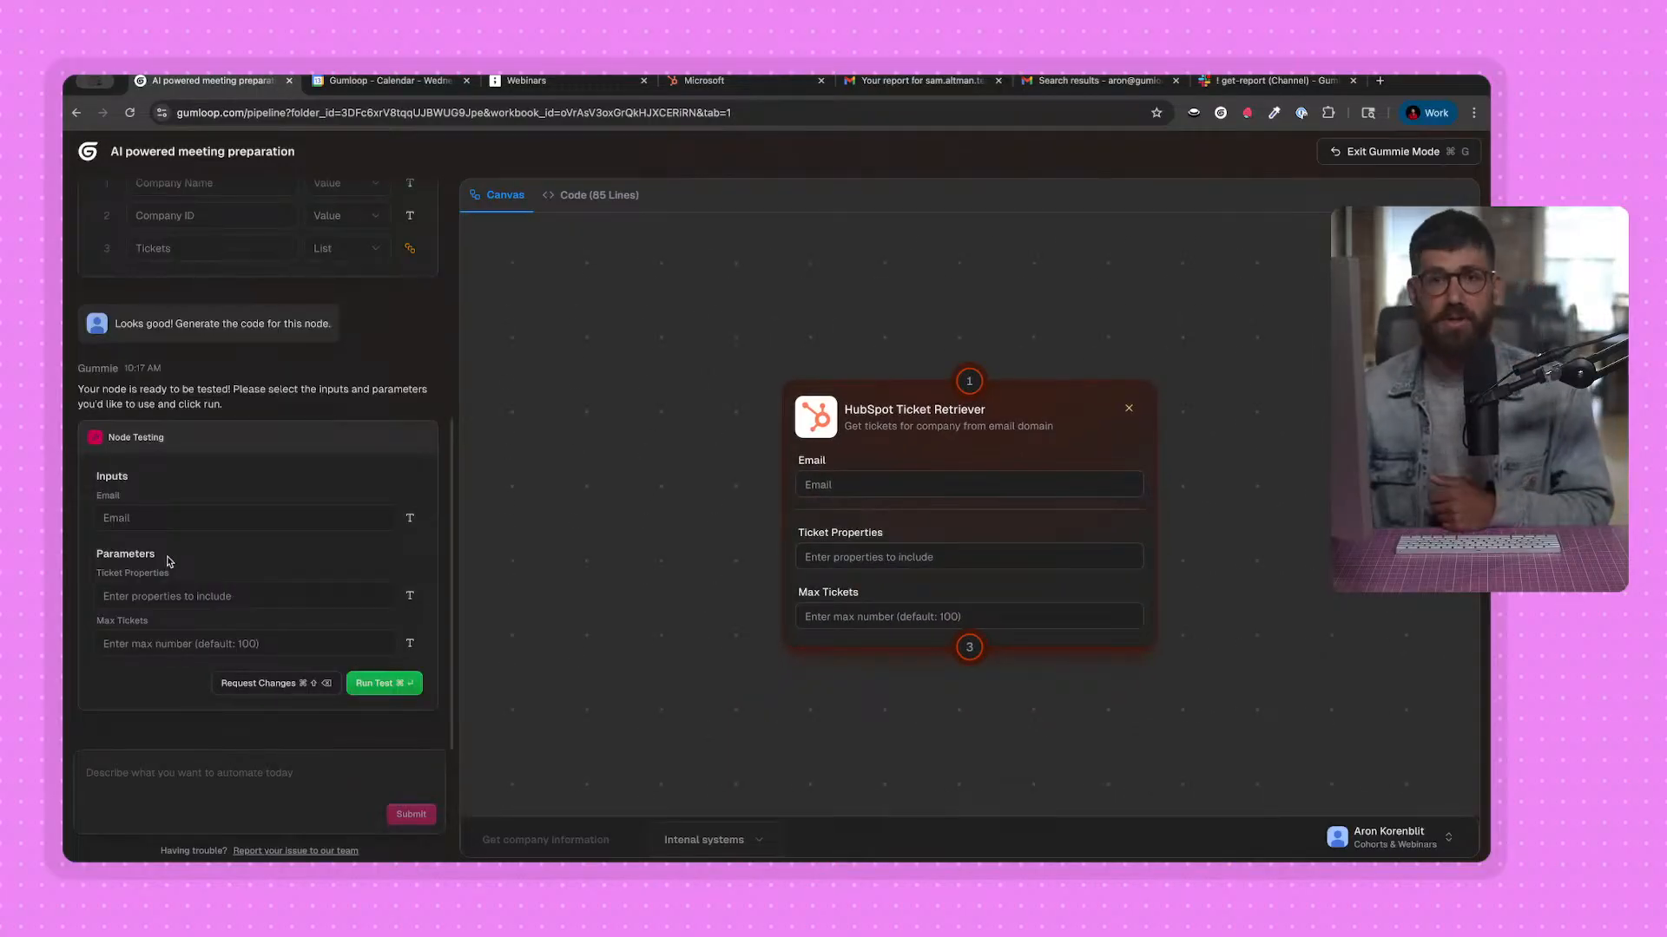
Test the HubSpot Ticket Retriever with a sample Microsoft email address and Max Tickets set to 10.
{"action": "left_click", "coordinate": [151, 519]}
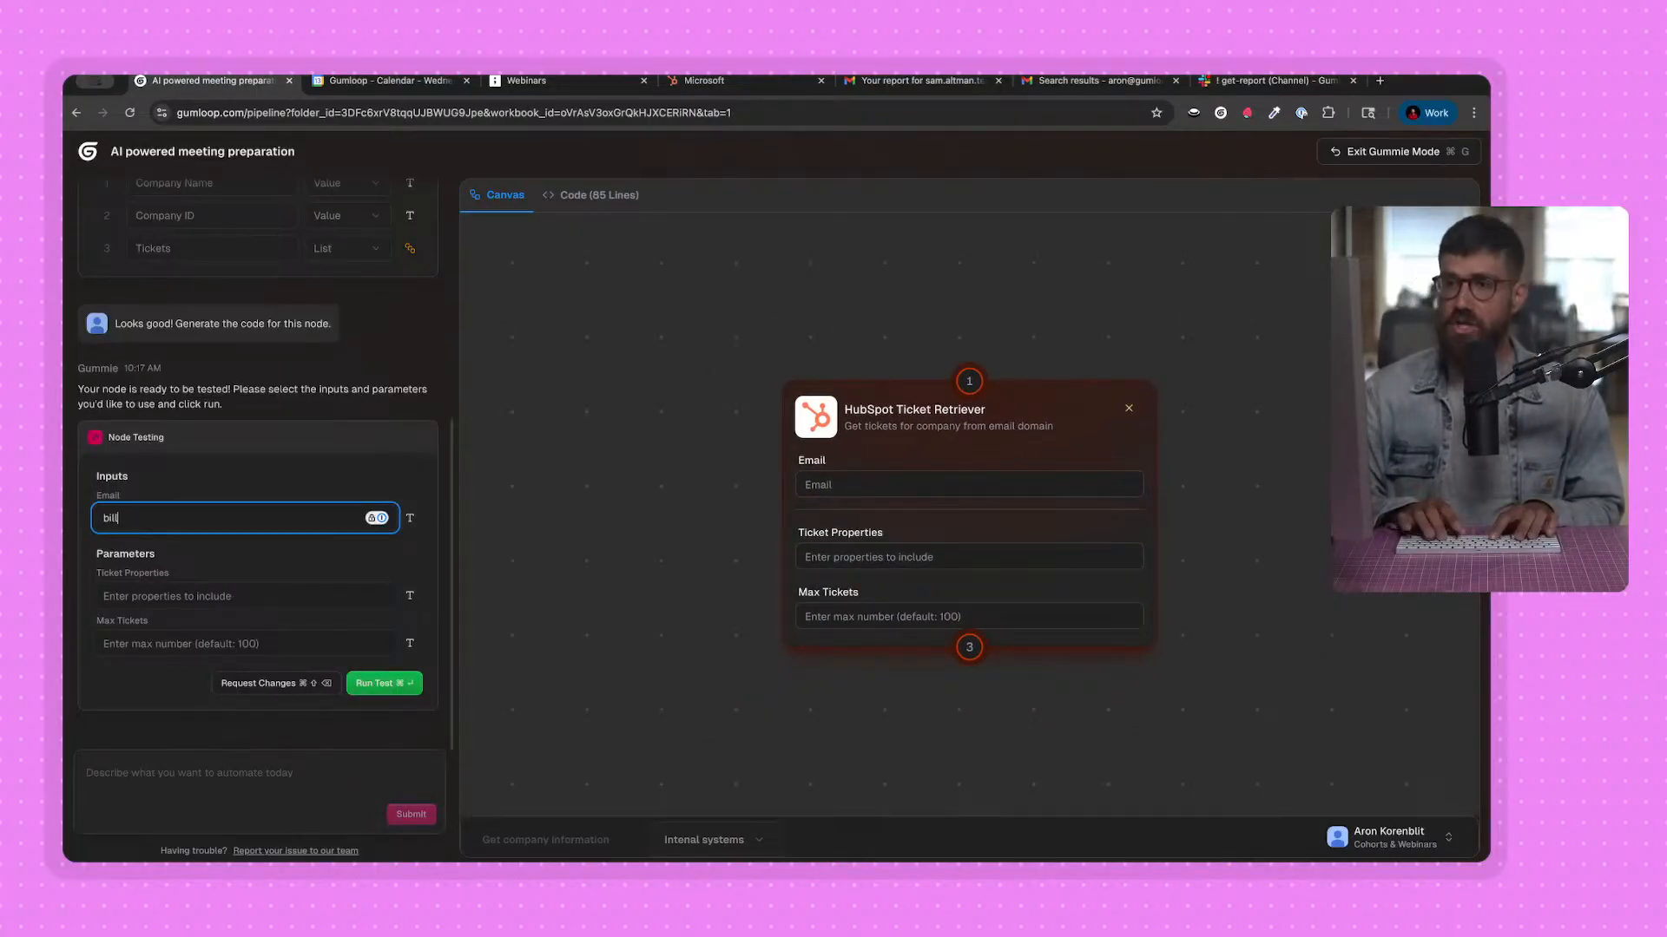
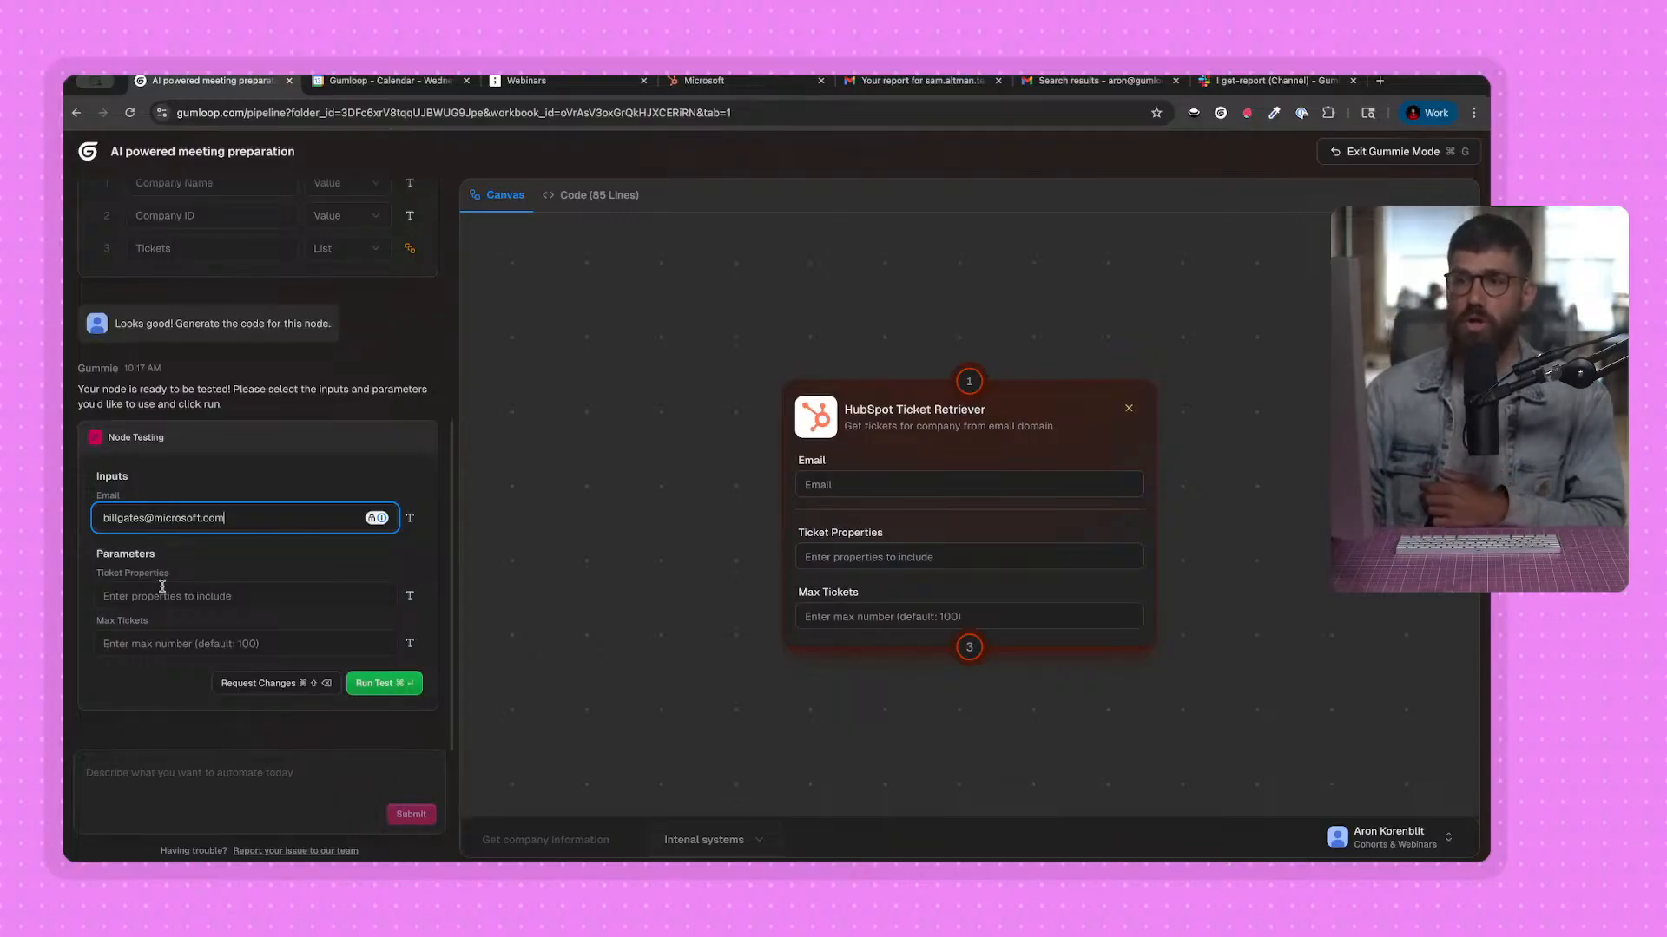
{"action": "left_click", "coordinate": [158, 645]}
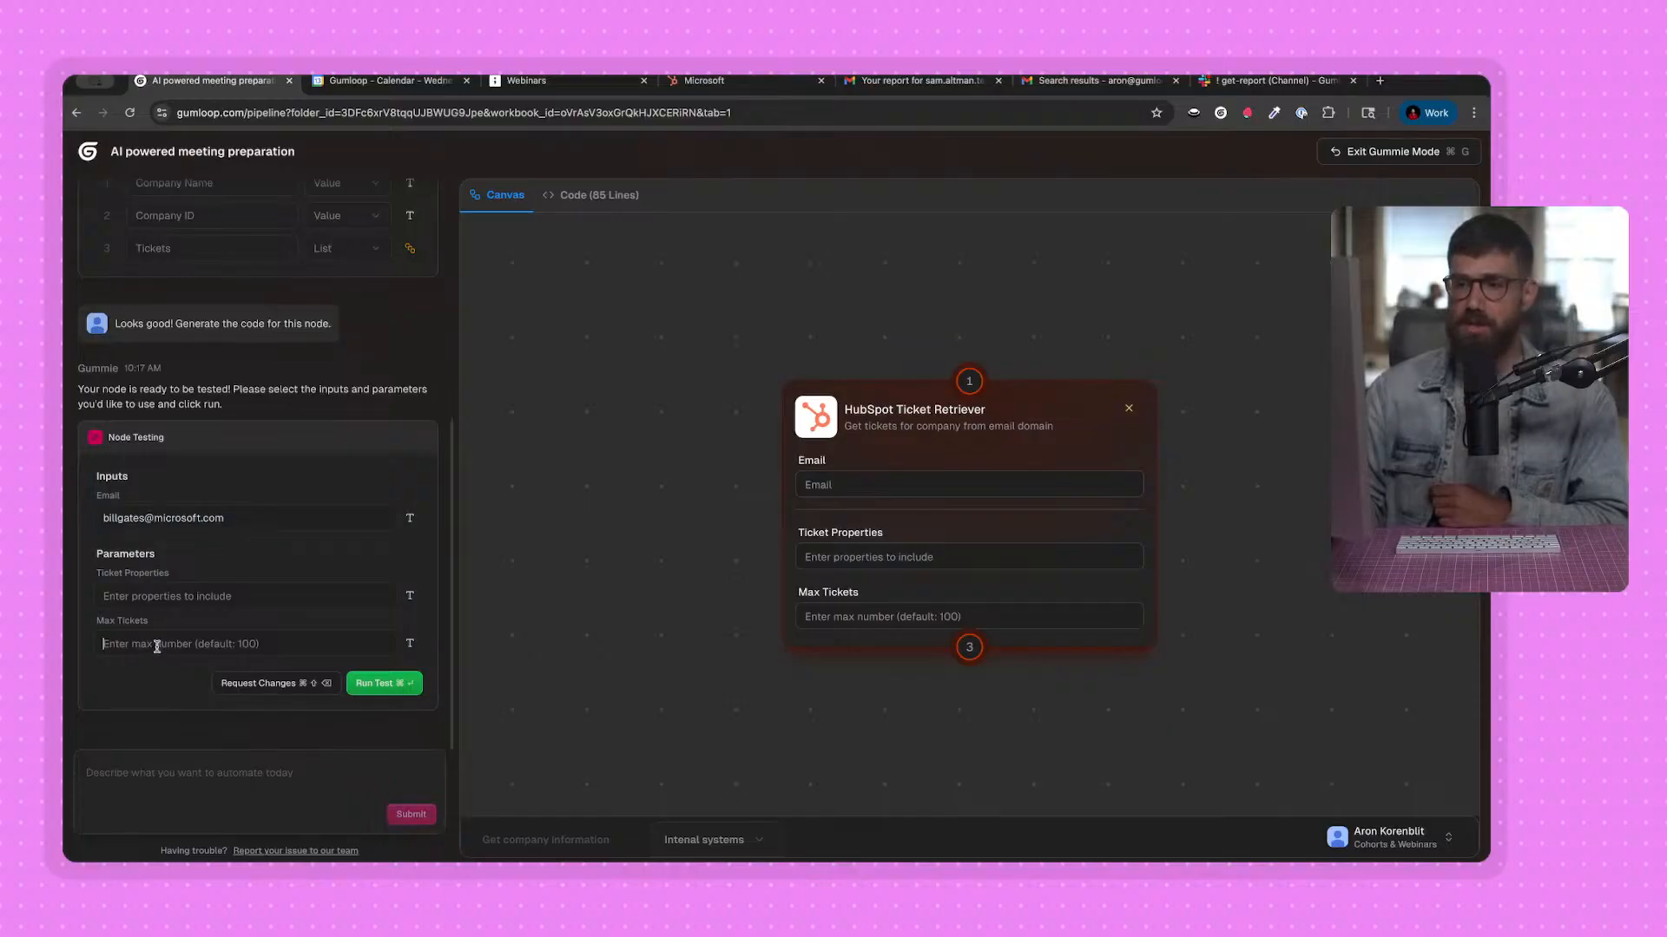
{"action": "type", "text": "10"}
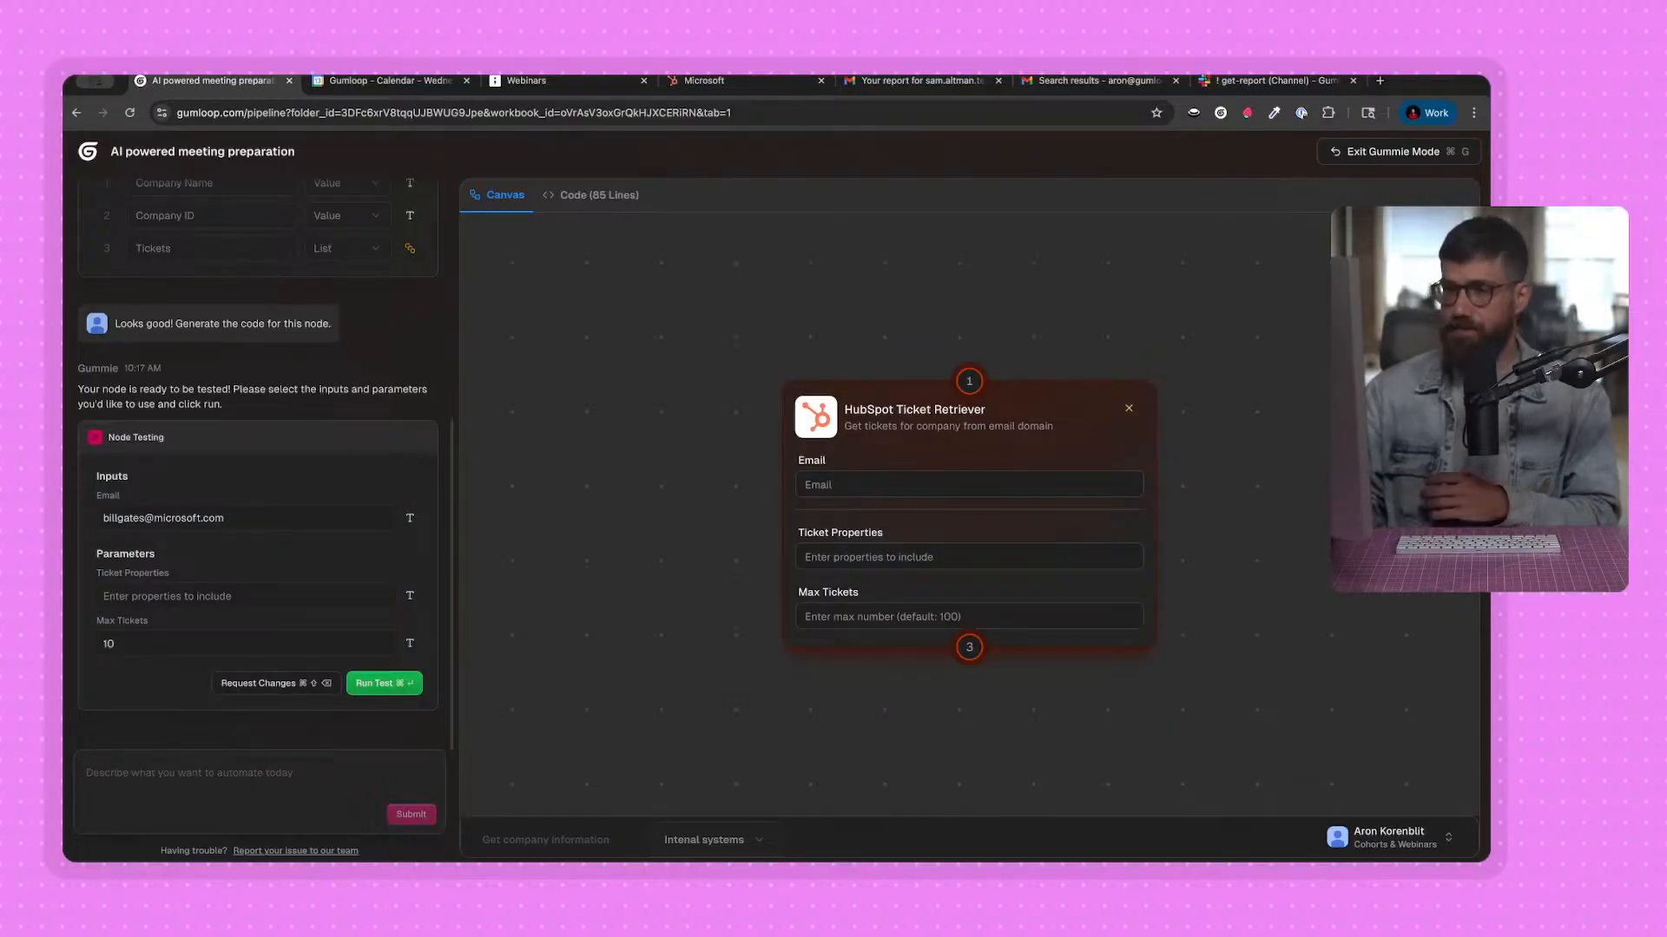
{"action": "left_click", "coordinate": [407, 685]}
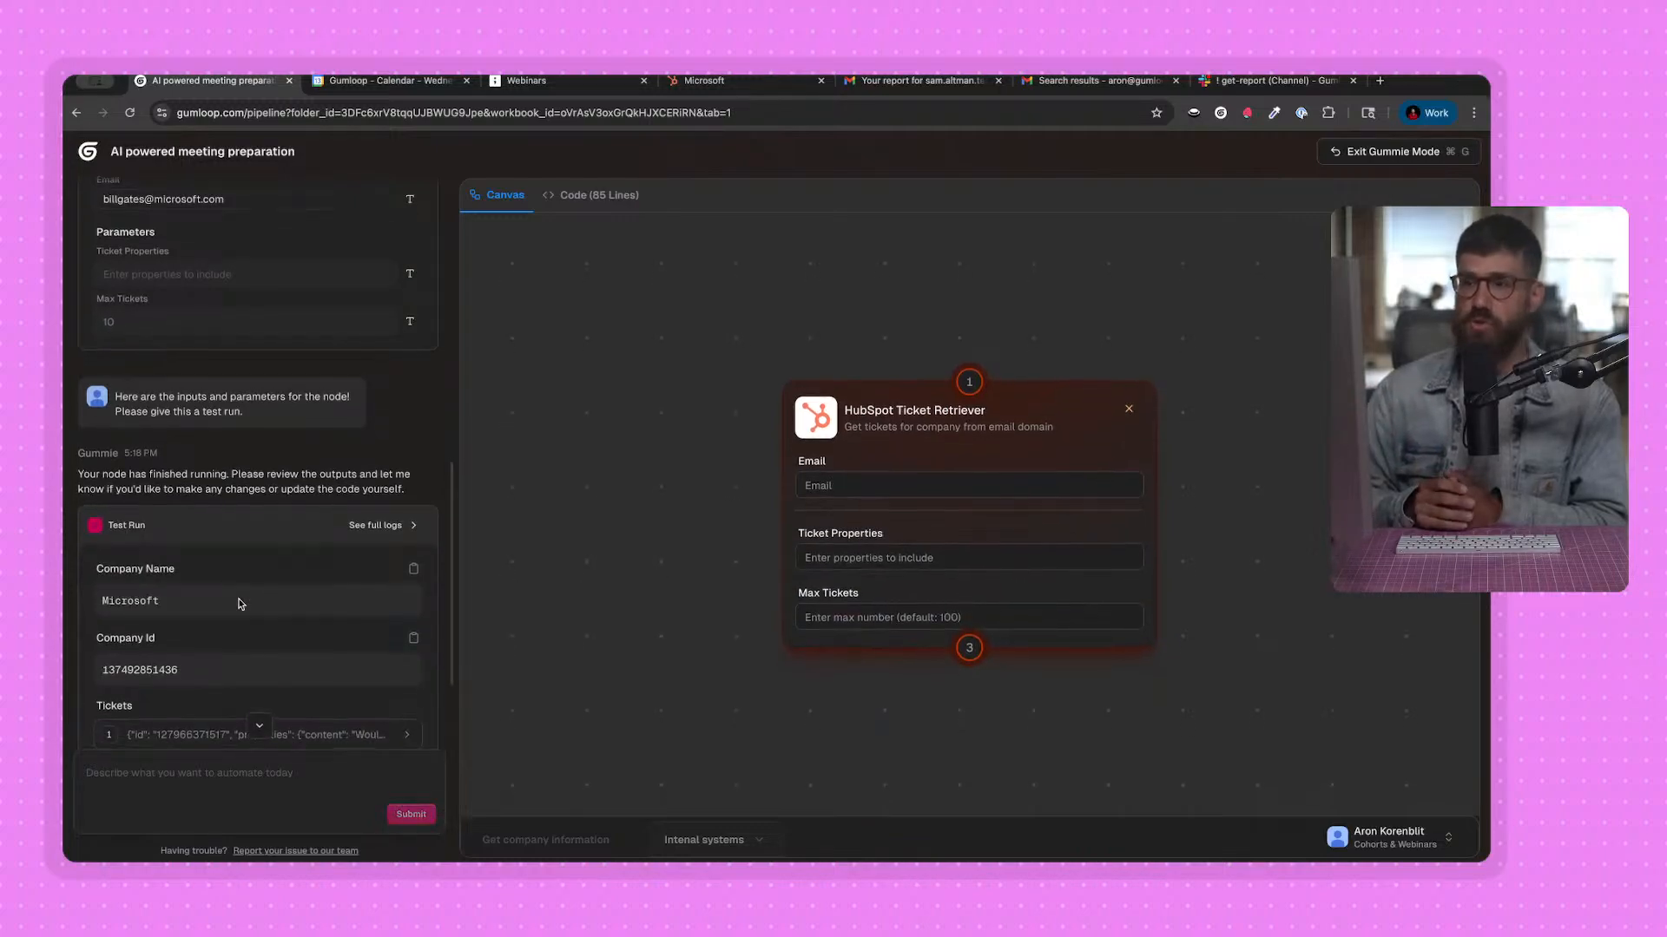
Review the test run's company name, company ID and tickets, examining the content and properties of the first ticket.
{"action": "scroll", "coordinate": [220, 566], "scroll_direction": "down", "scroll_amount": 1}
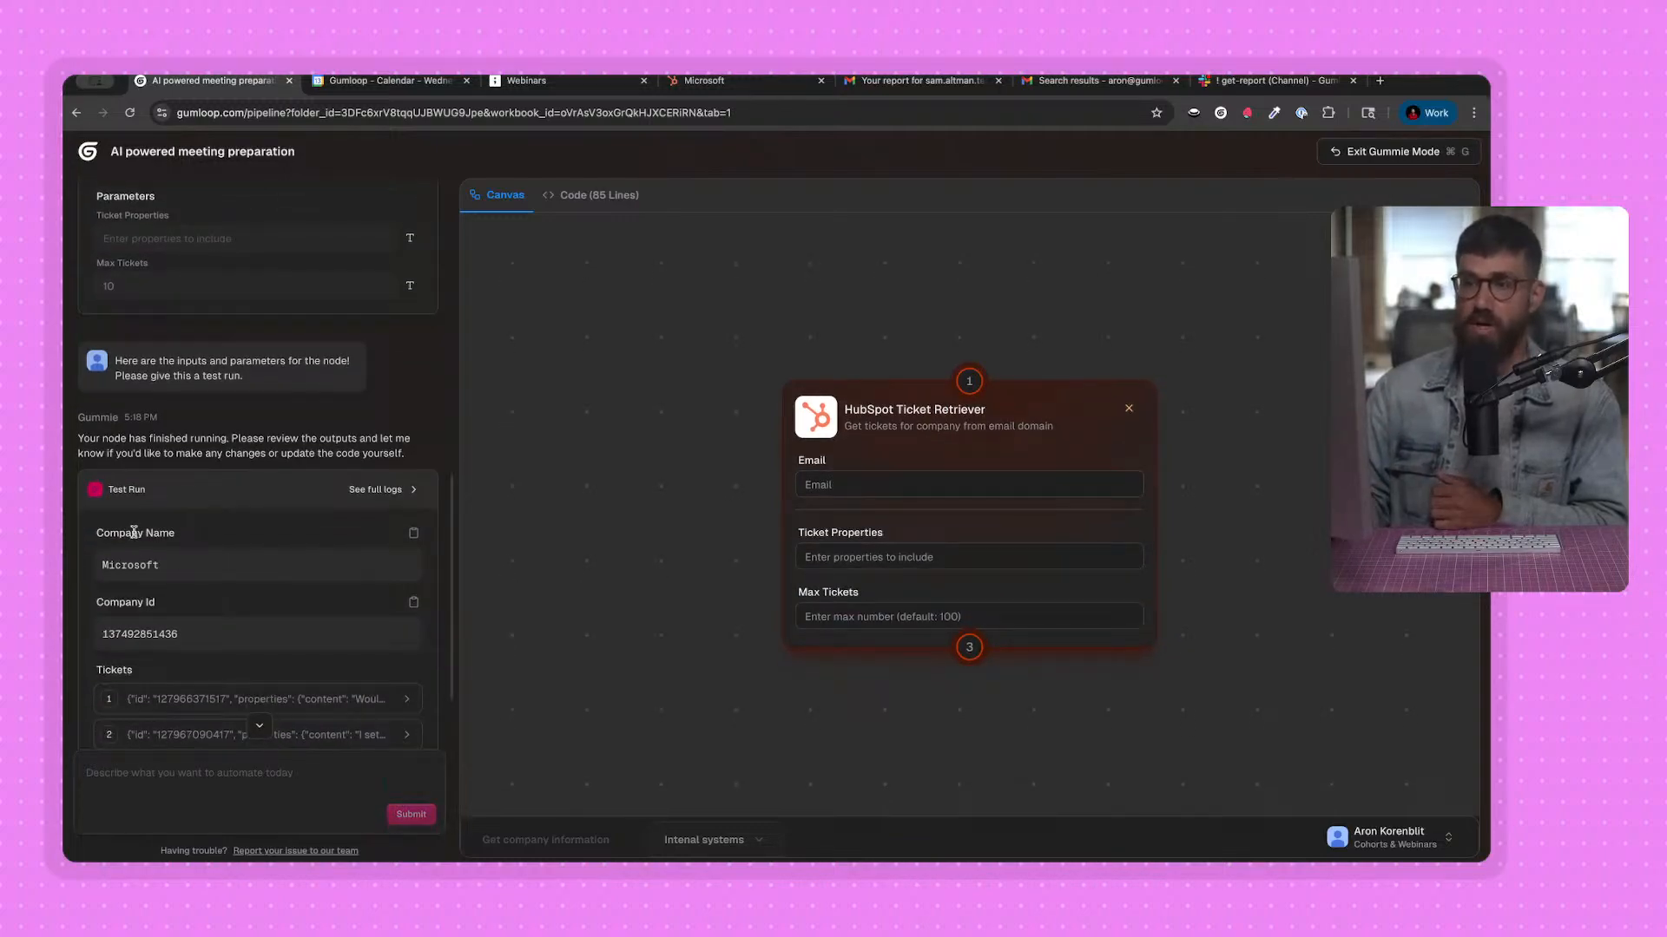
{"action": "scroll", "coordinate": [186, 564], "scroll_direction": "down", "scroll_amount": 3}
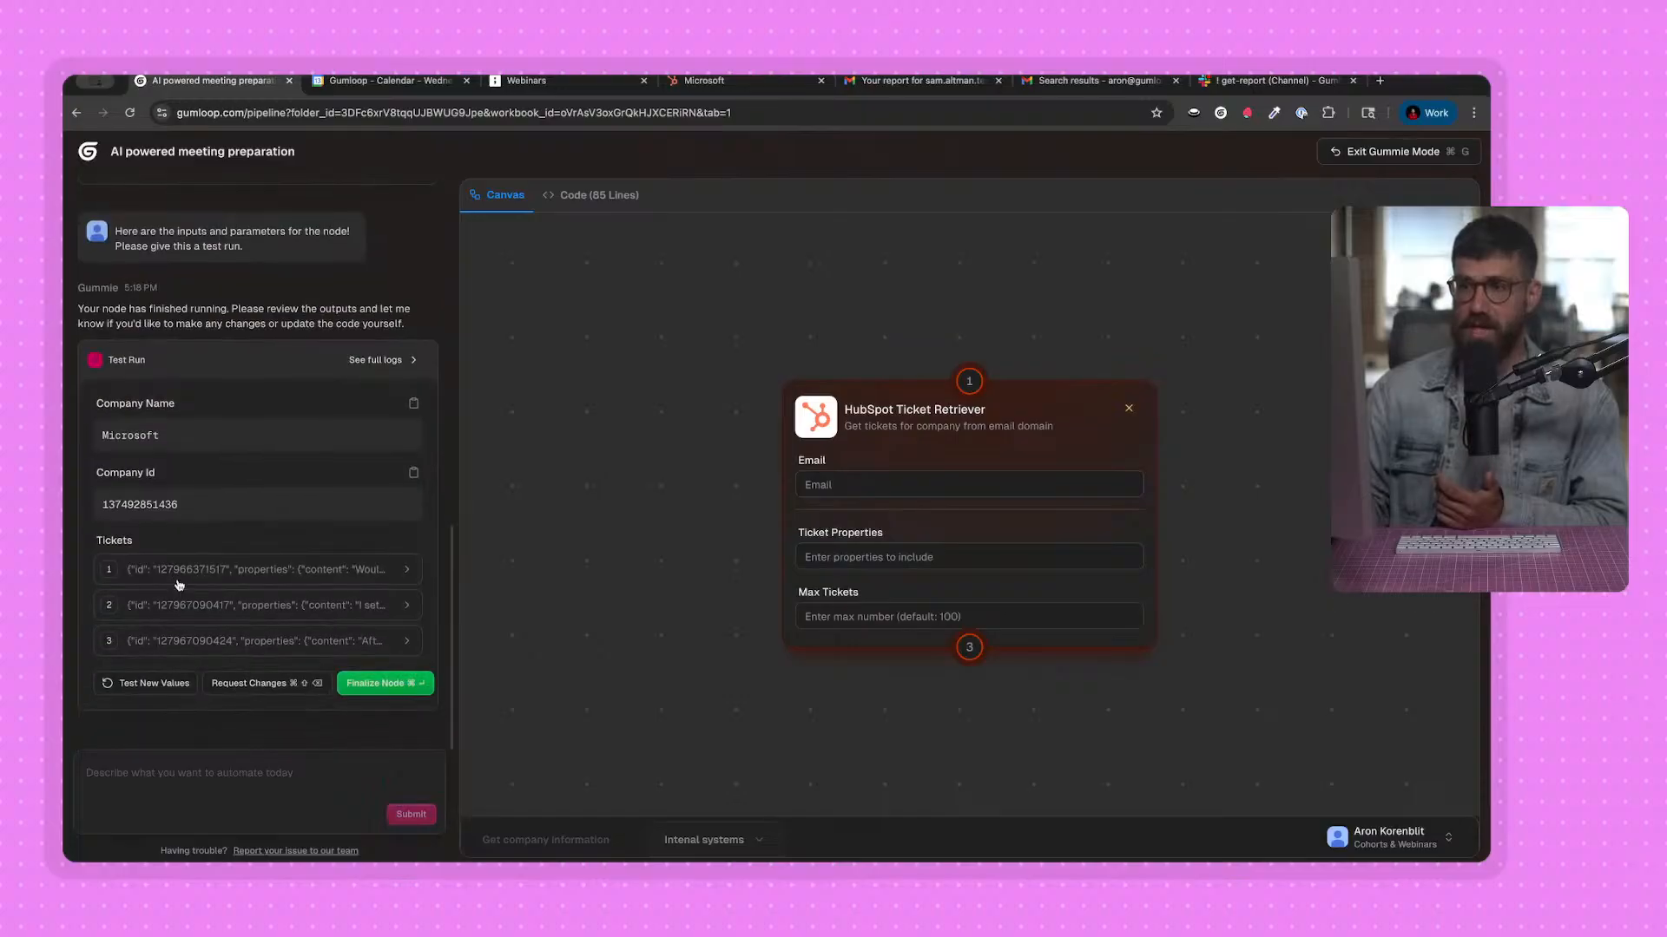
{"action": "left_click", "coordinate": [200, 571]}
{"action": "scroll", "coordinate": [234, 521], "scroll_direction": "down", "scroll_amount": 4}
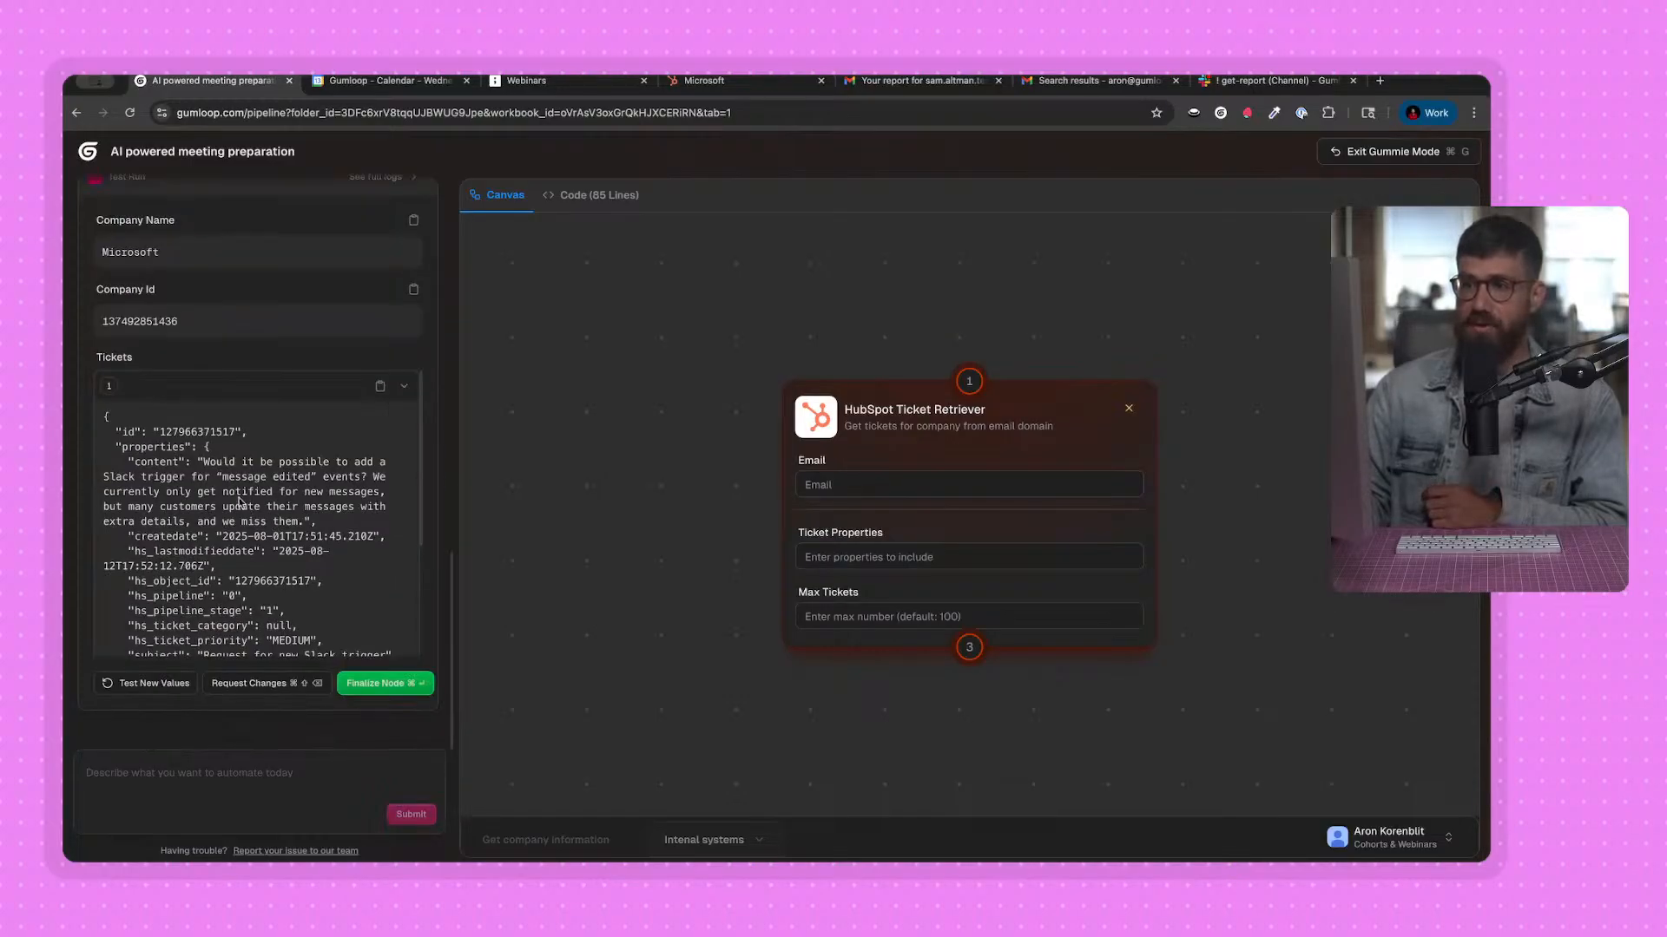
{"action": "scroll", "coordinate": [322, 551], "scroll_direction": "down", "scroll_amount": 4}
{"action": "left_click_drag", "start_coordinate": [107, 420], "coordinate": [320, 542]}
{"action": "scroll", "coordinate": [320, 541], "scroll_direction": "up", "scroll_amount": 3}
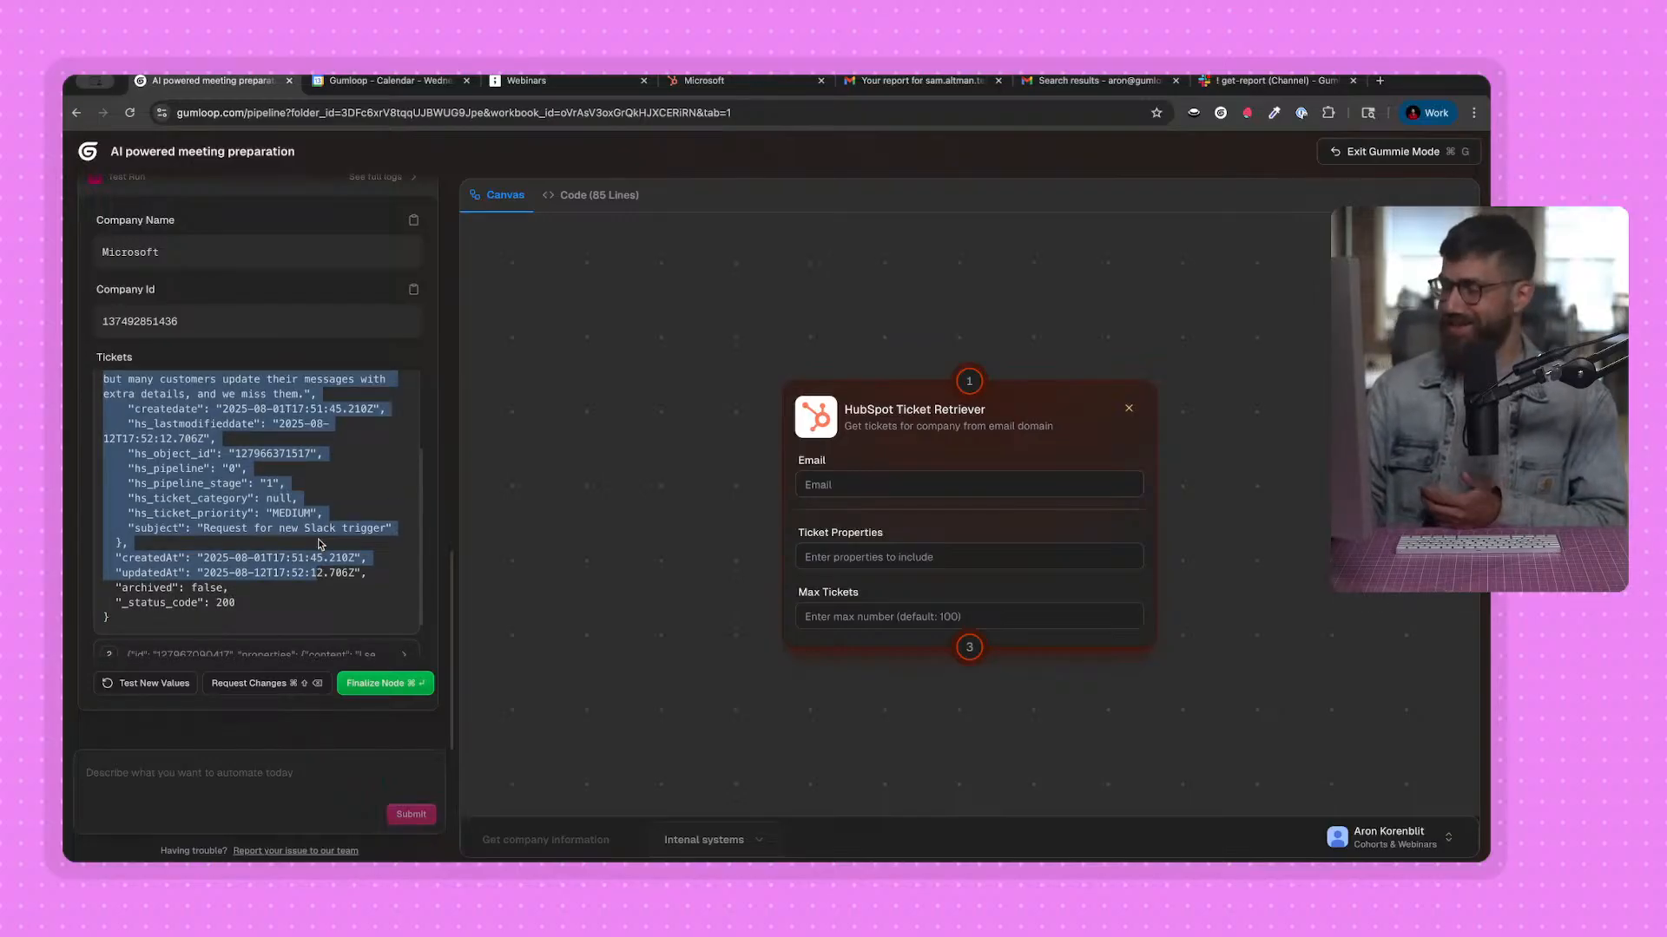
{"action": "scroll", "coordinate": [359, 478], "scroll_direction": "down", "scroll_amount": 2}
{"action": "scroll", "coordinate": [266, 502], "scroll_direction": "up", "scroll_amount": 5}
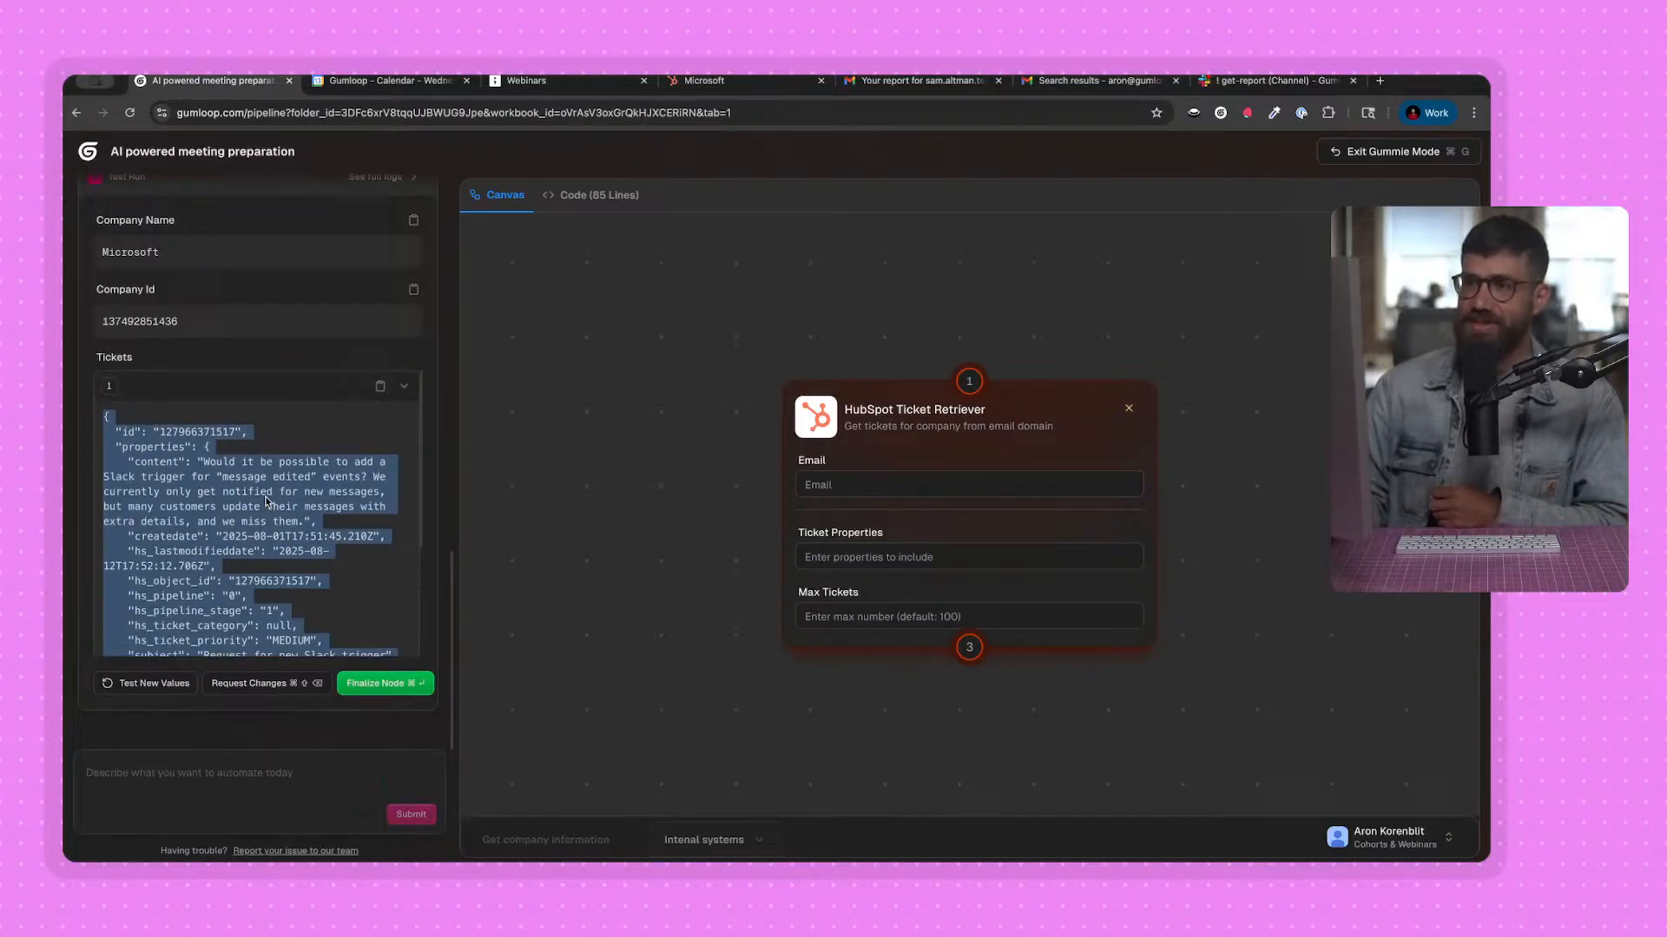
{"action": "left_click", "coordinate": [222, 495]}
{"action": "left_click_drag", "start_coordinate": [202, 463], "coordinate": [306, 477]}
{"action": "left_click", "coordinate": [305, 483]}
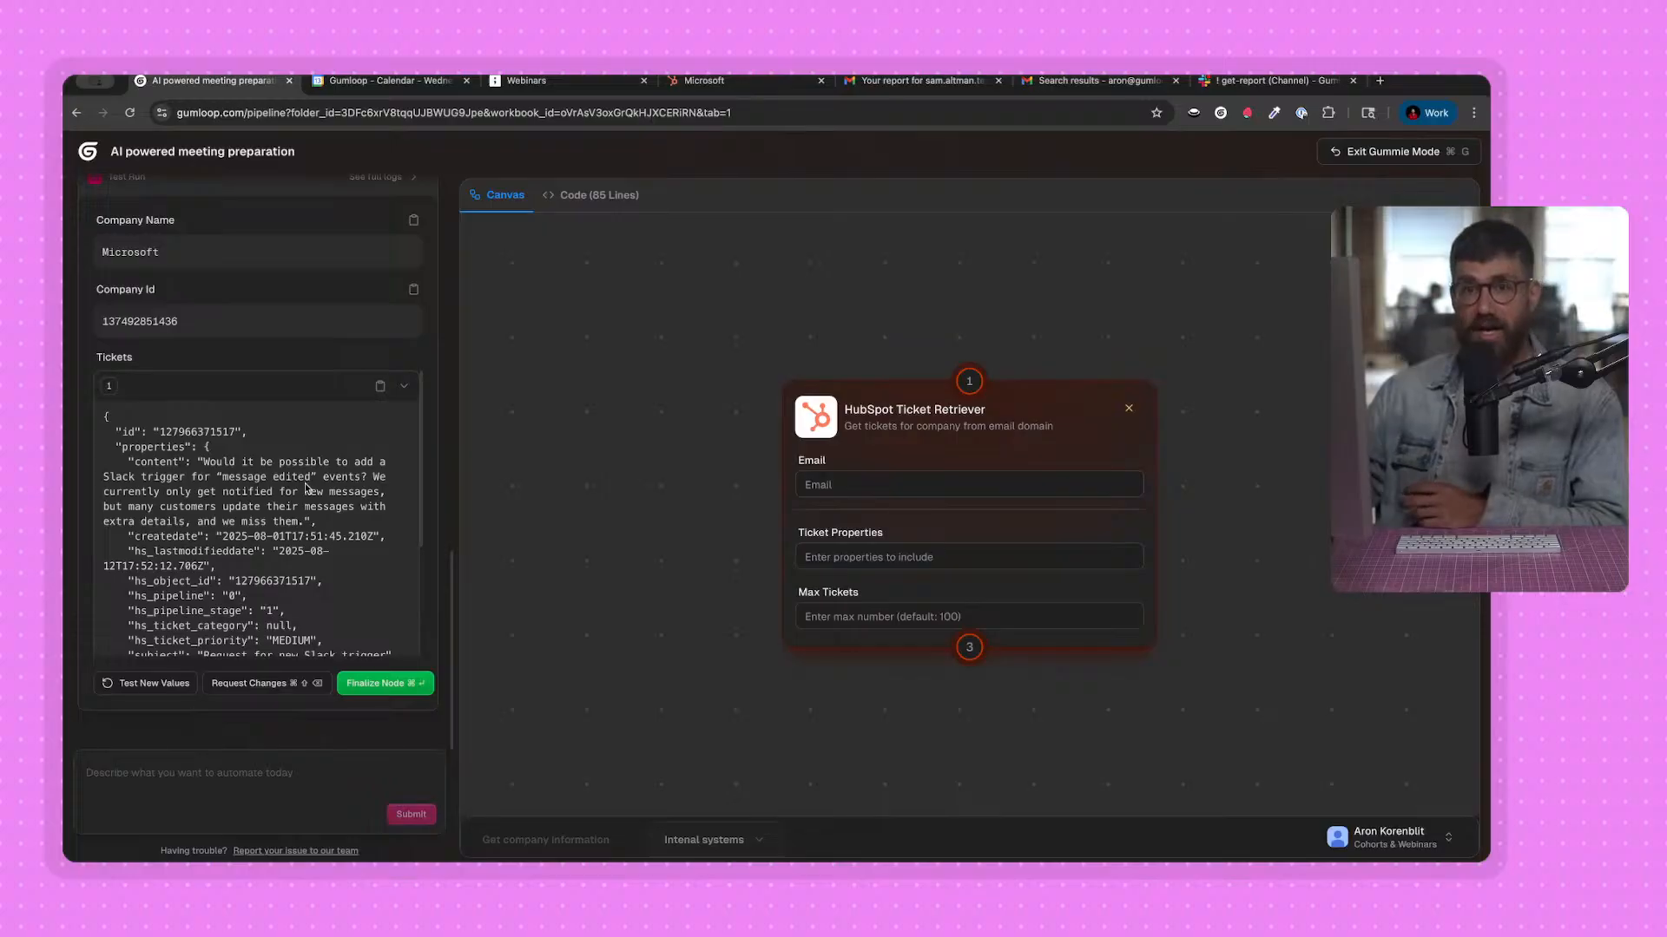
{"action": "scroll", "coordinate": [306, 549], "scroll_direction": "down", "scroll_amount": 3}
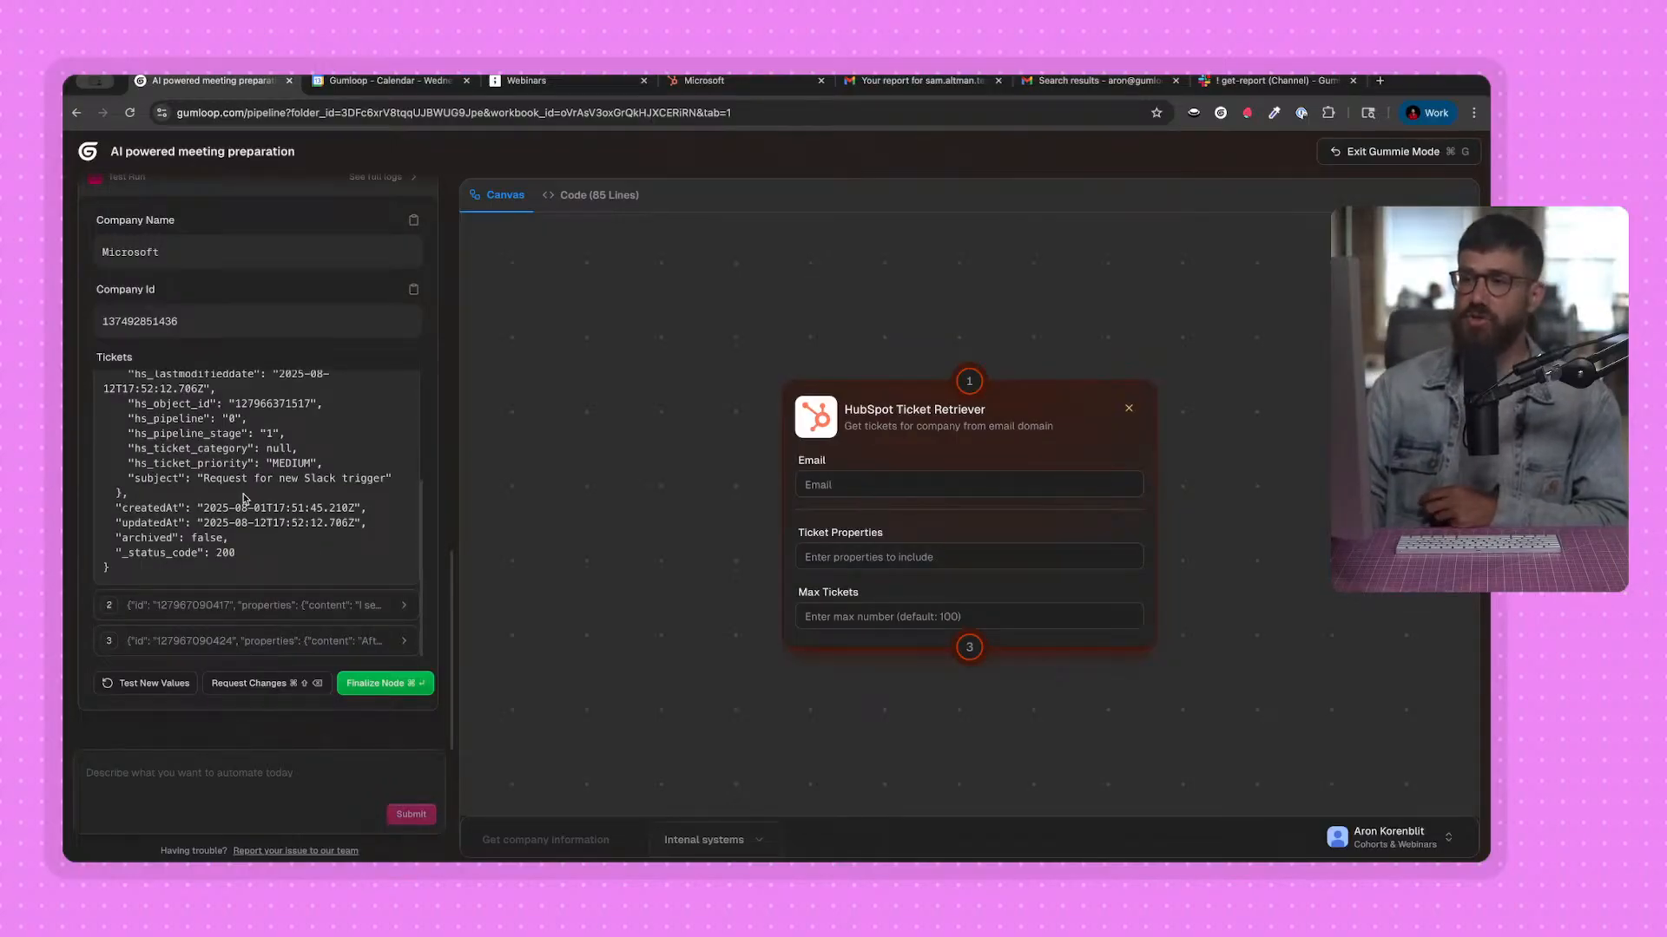
{"action": "left_click_drag", "start_coordinate": [144, 587], "coordinate": [159, 452]}
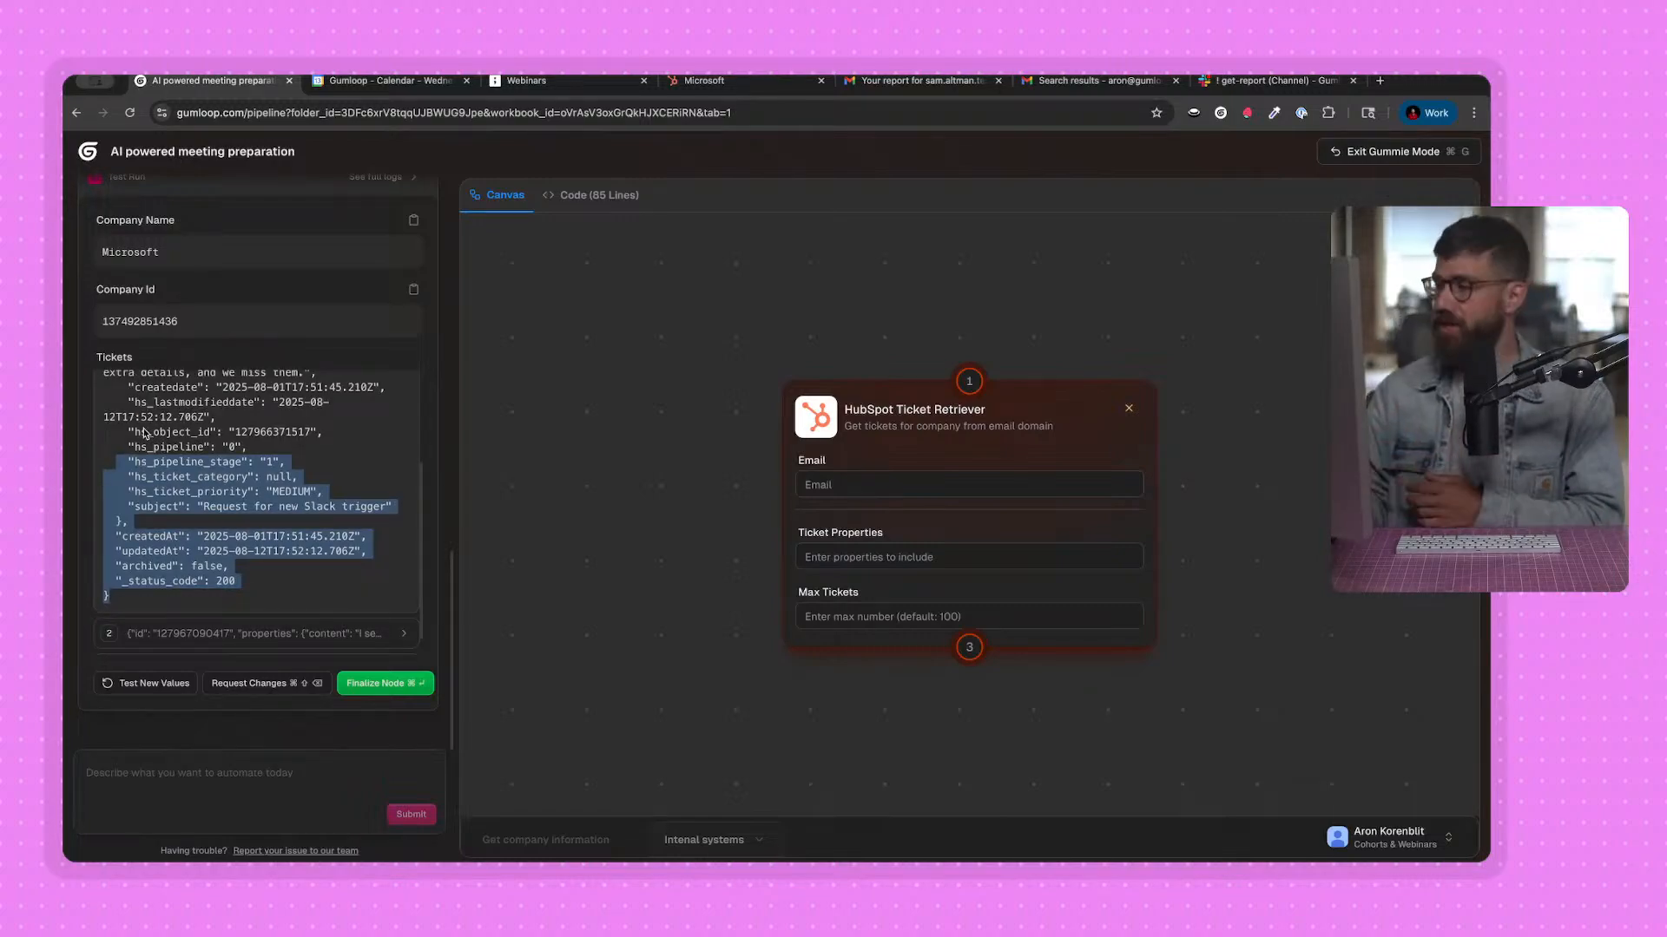
{"action": "scroll", "coordinate": [174, 473], "scroll_direction": "down", "scroll_amount": 1}
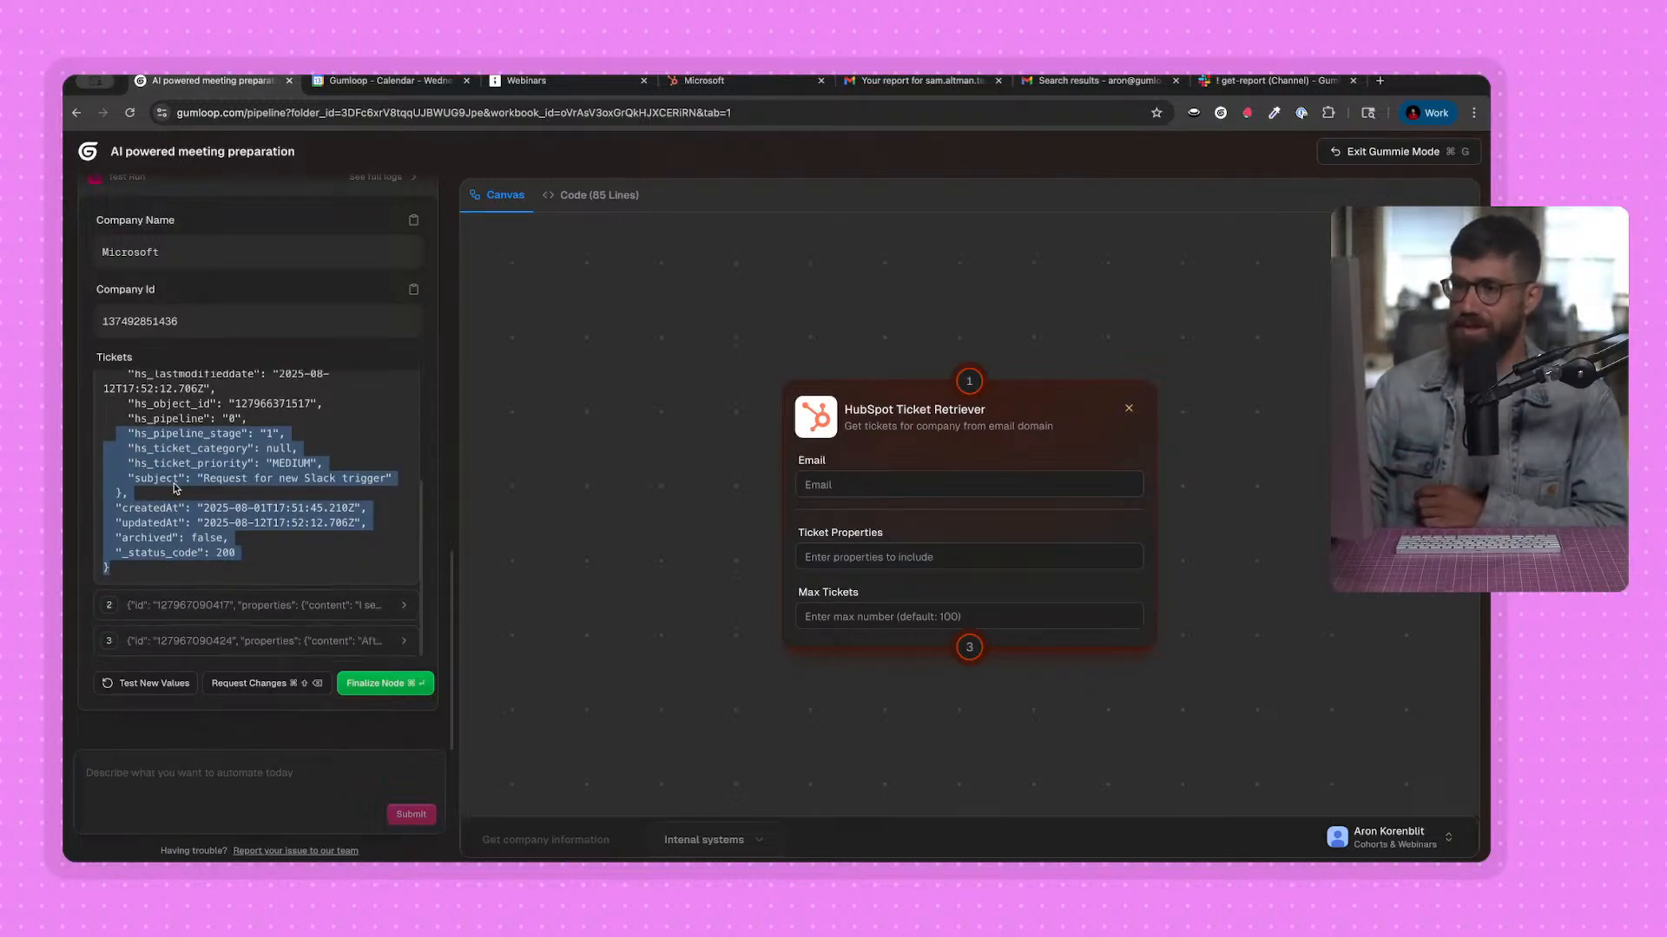
Finalize the node and save it with the suggested name "HubSpot Ticket Retriever" and its suggested description.
{"action": "left_click", "coordinate": [371, 686]}
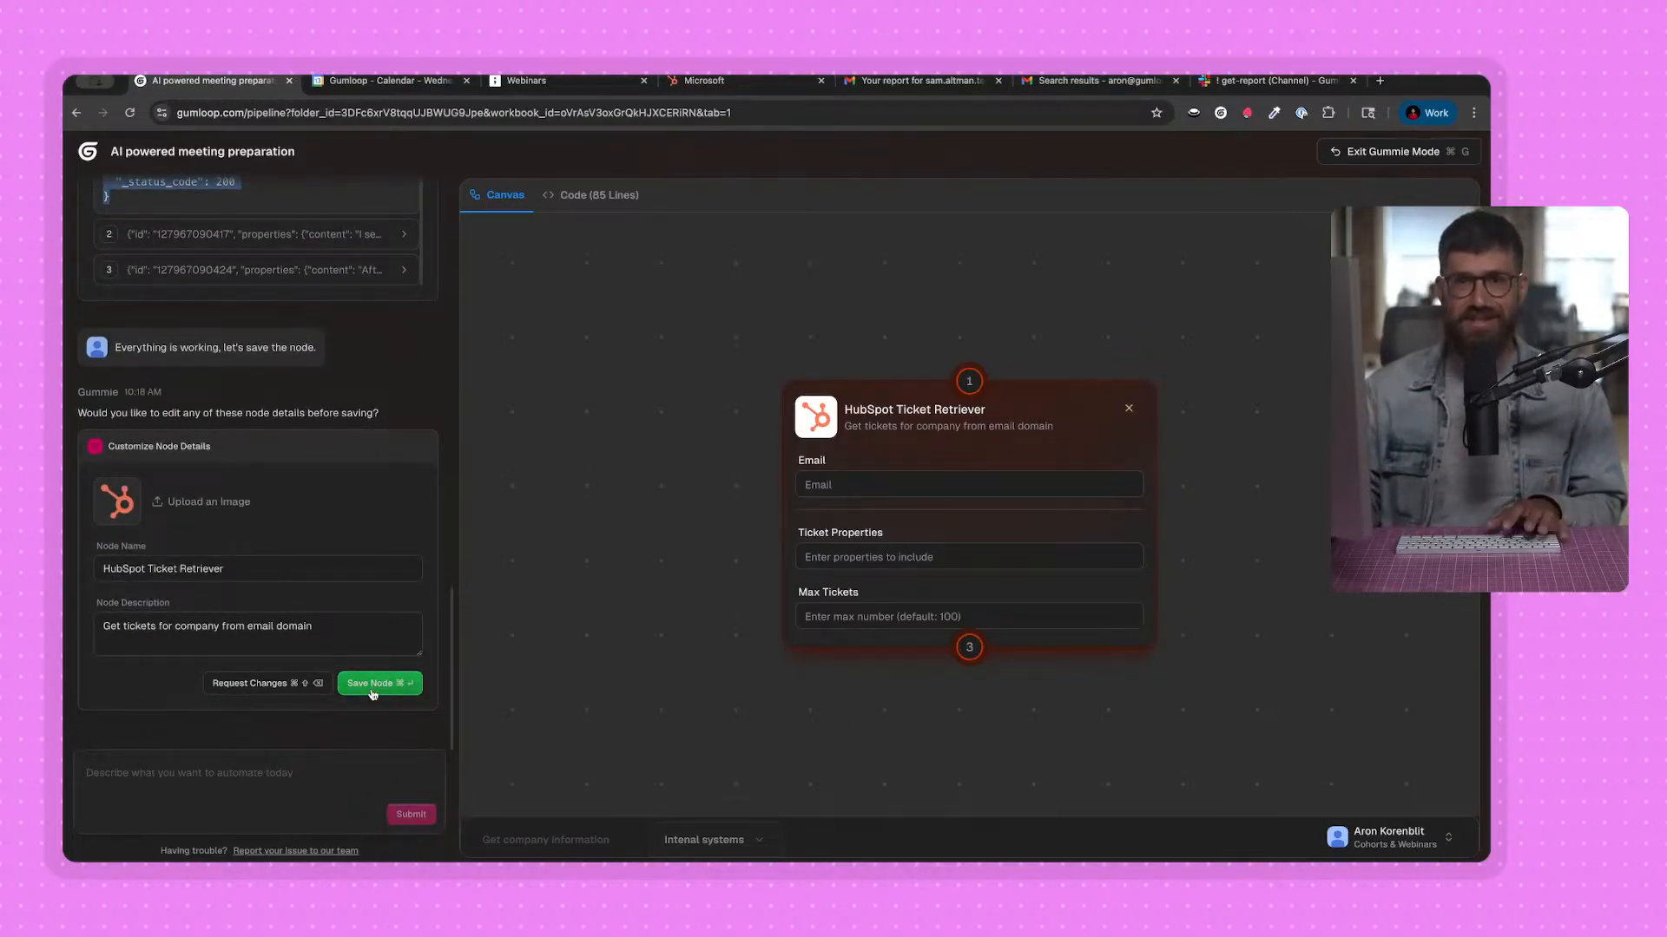
{"action": "left_click", "coordinate": [357, 565]}
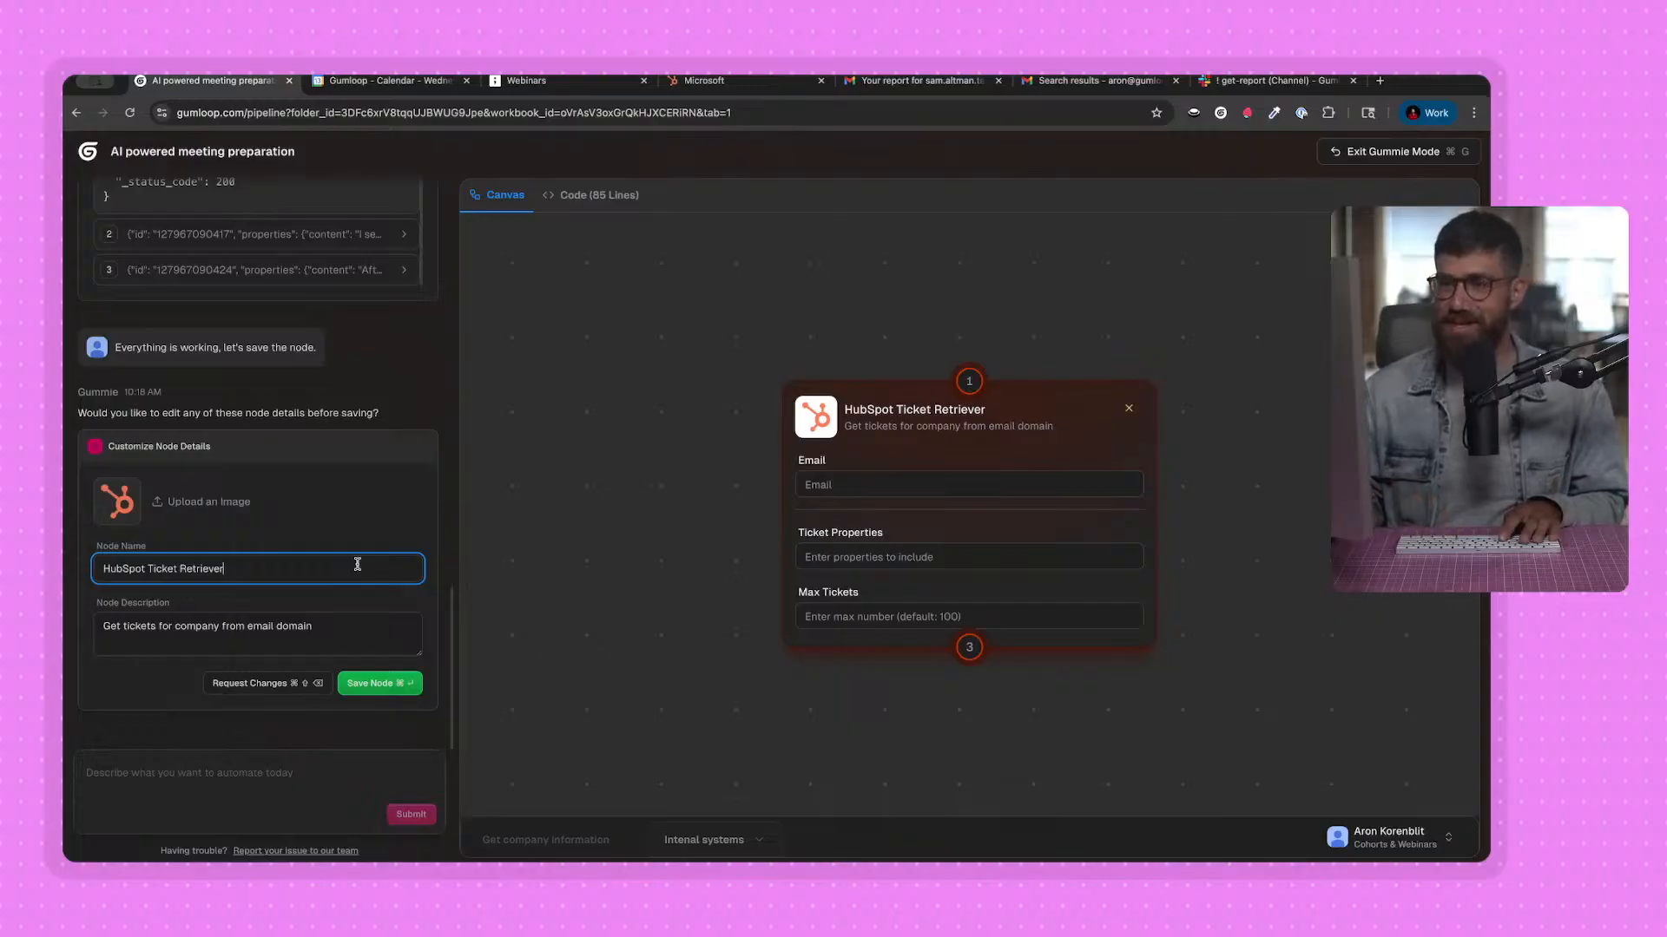
{"action": "left_click", "coordinate": [290, 635]}
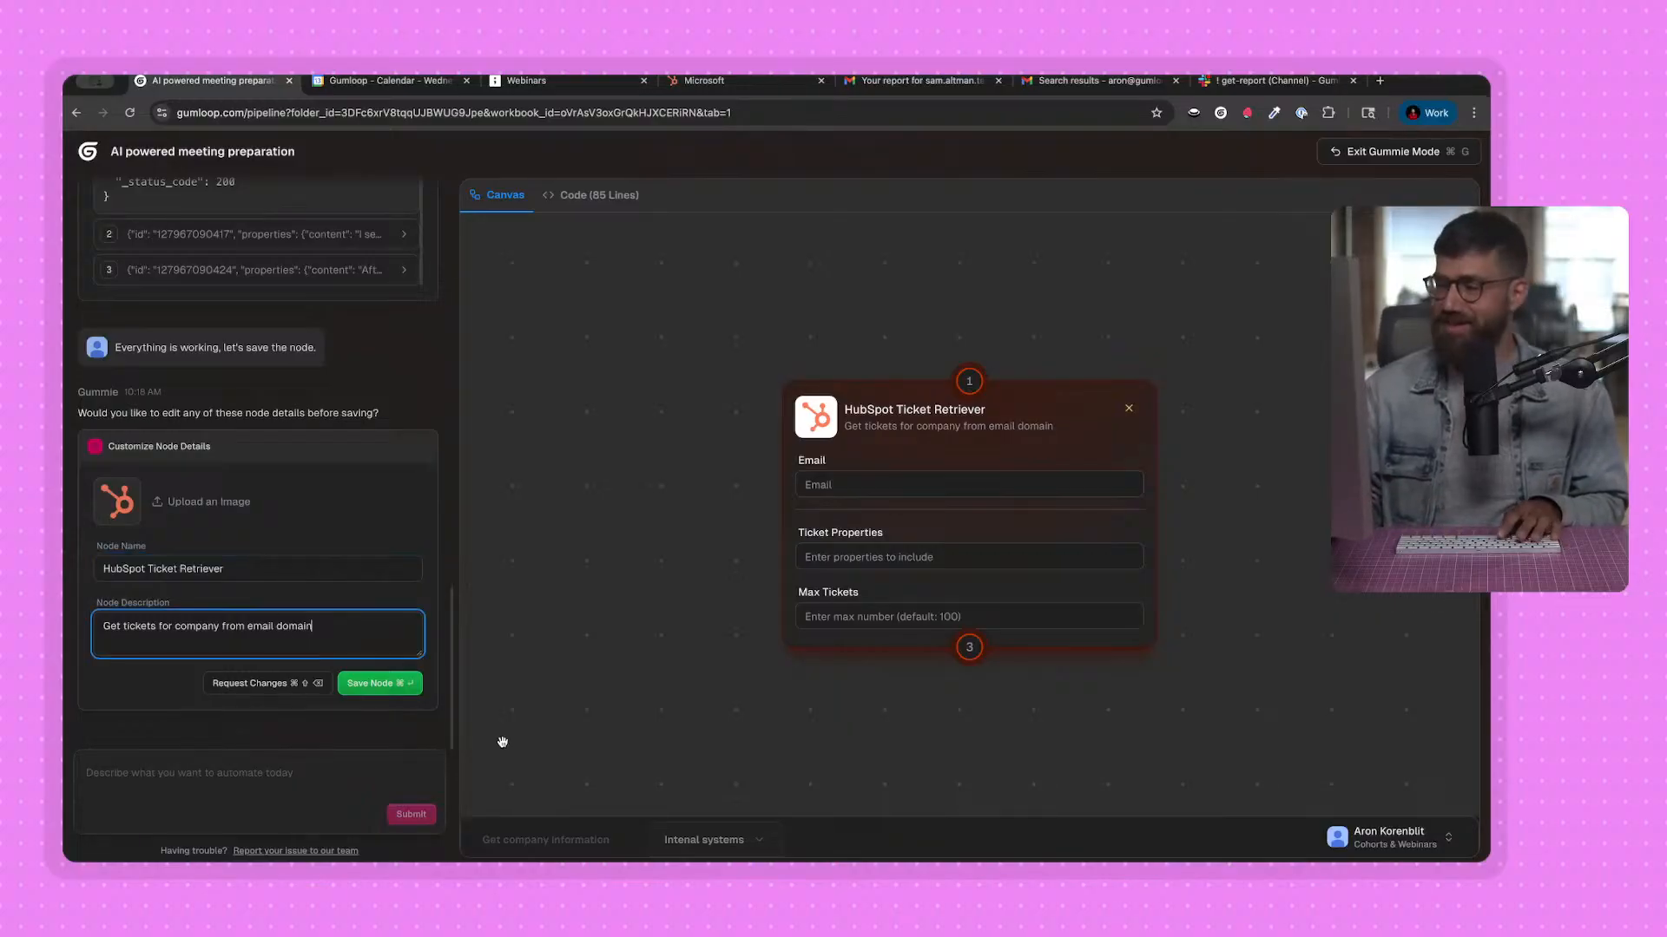
{"action": "left_click", "coordinate": [387, 685]}
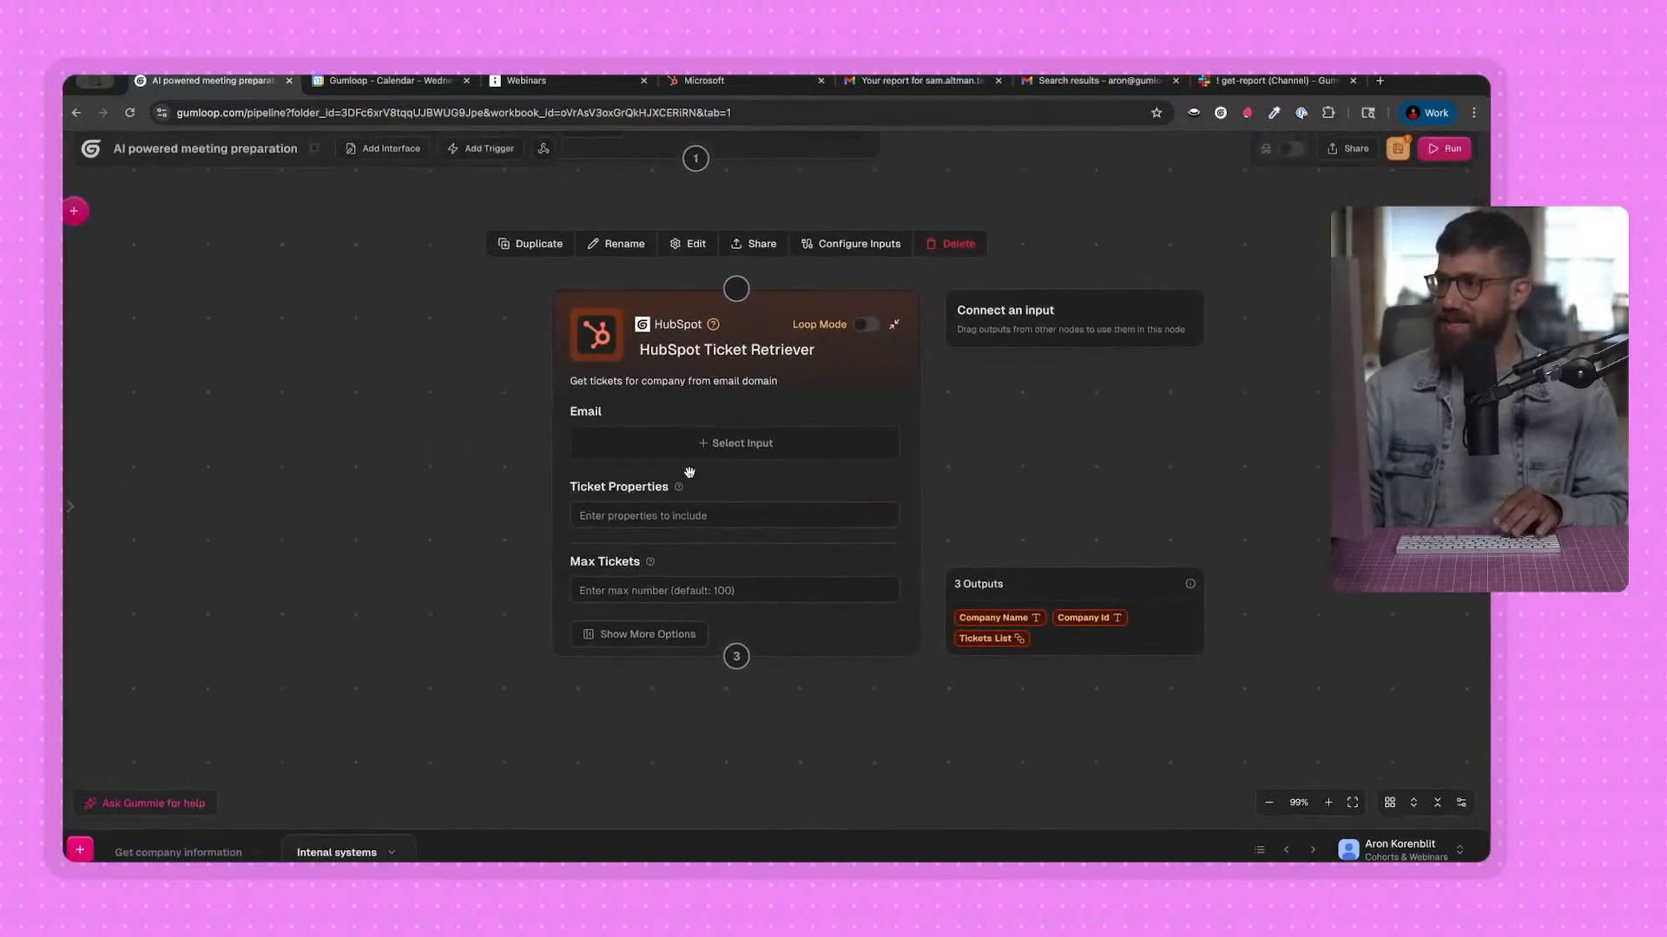
Connect the Input node's output to the HubSpot Ticket Retriever node and reposition the retriever below it.
{"action": "scroll", "coordinate": [740, 408], "scroll_direction": "down", "scroll_amount": 2}
{"action": "left_click_drag", "start_coordinate": [707, 364], "coordinate": [744, 479]}
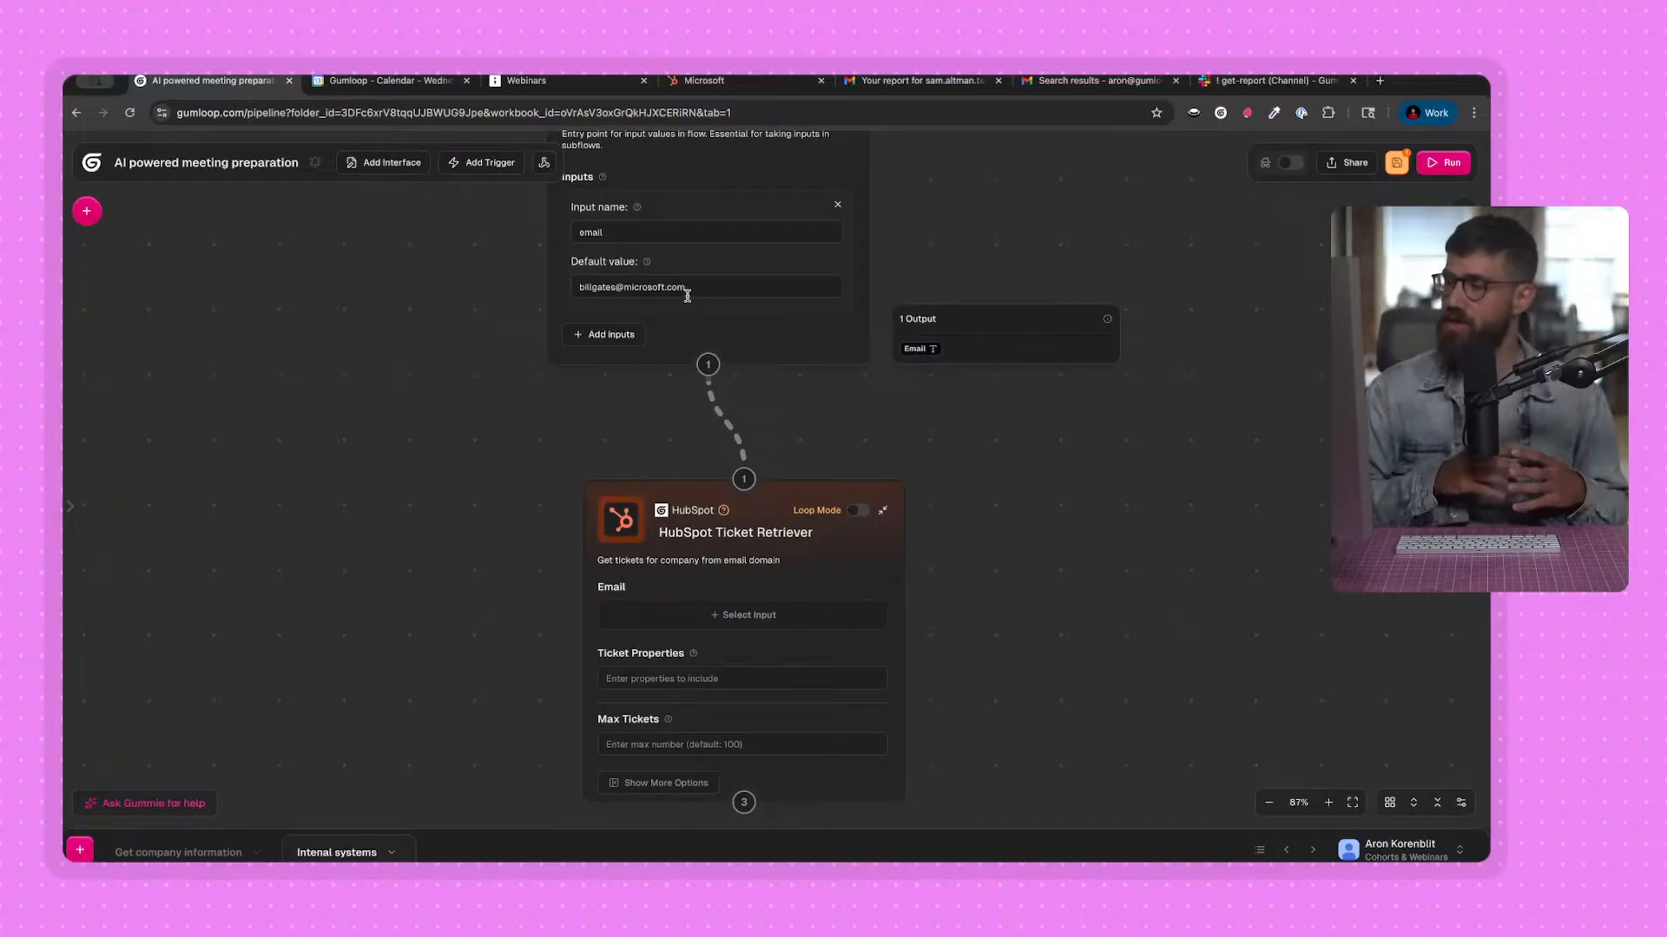
{"action": "left_click_drag", "start_coordinate": [758, 532], "coordinate": [885, 539]}
{"action": "left_click_drag", "start_coordinate": [1045, 371], "coordinate": [1003, 265]}
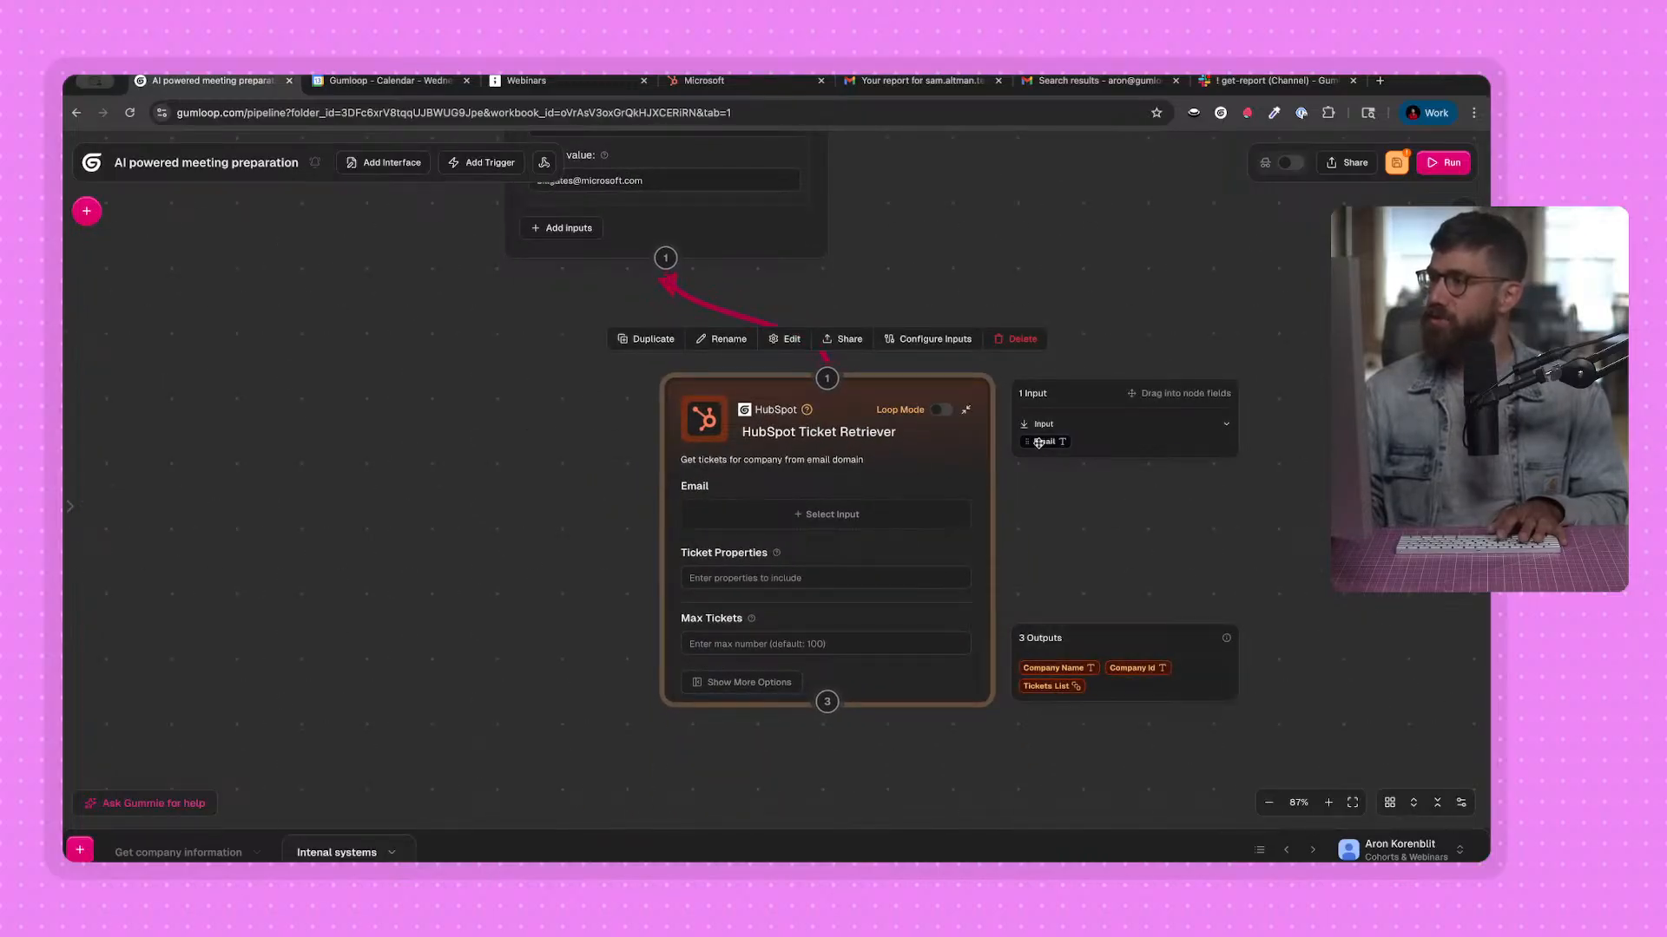
Use the Input node's Email output as the retriever's Email, set Max Tickets to 10 and run the flow.
{"action": "left_click_drag", "start_coordinate": [1045, 442], "coordinate": [788, 525]}
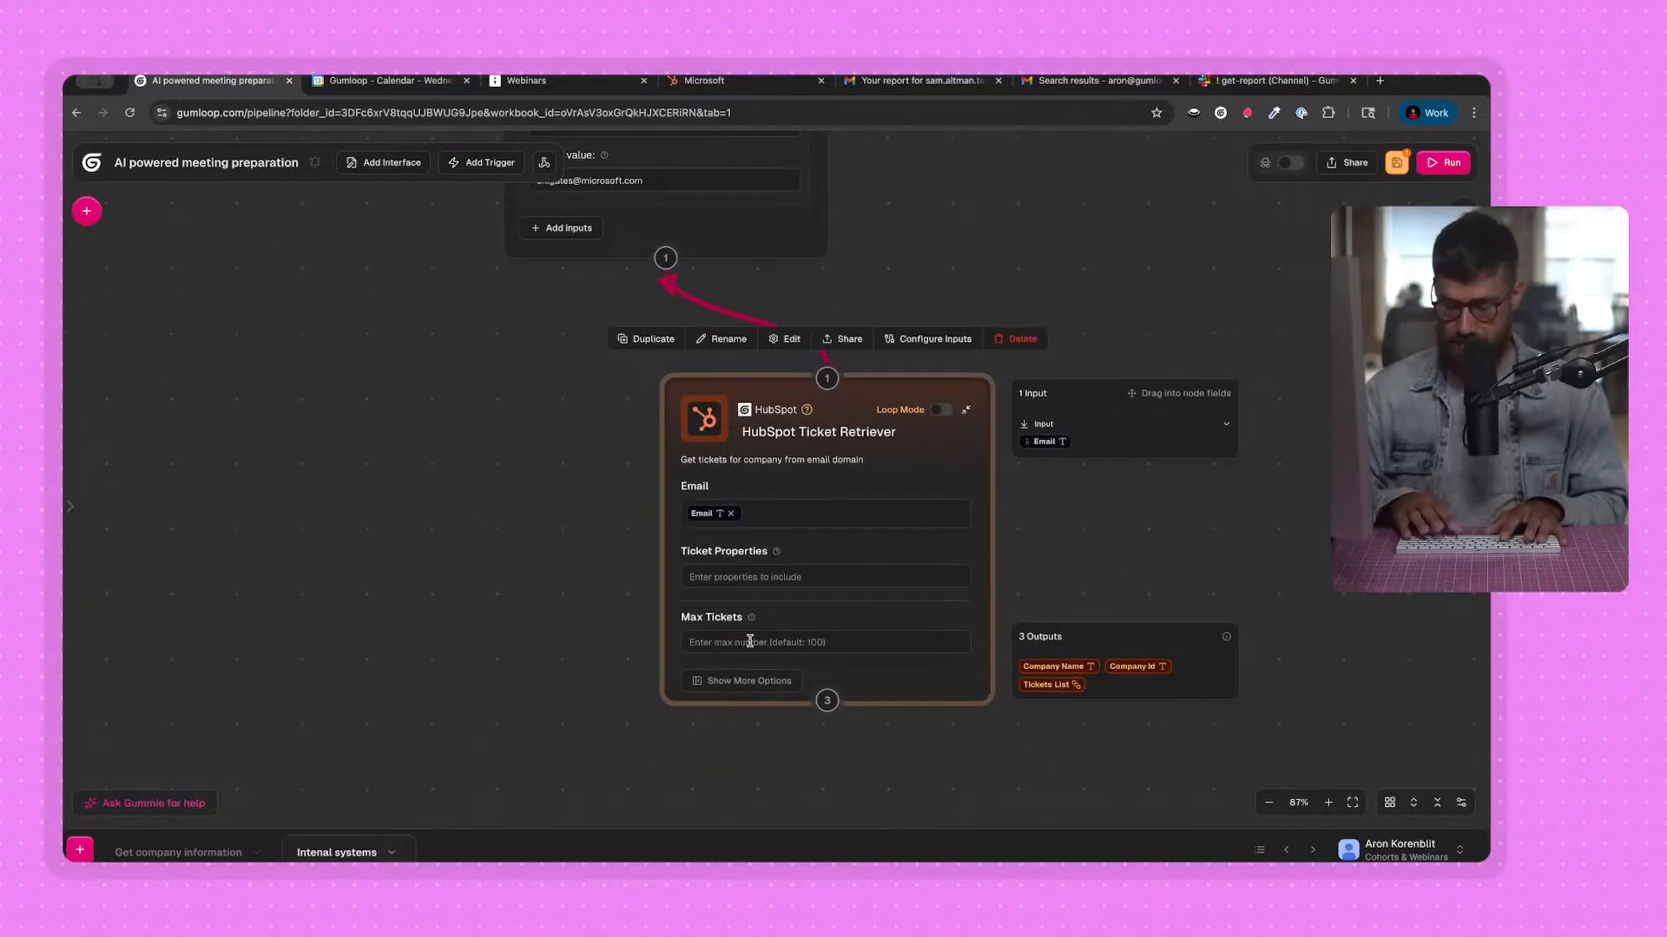
{"action": "type", "text": "10"}
{"action": "left_click", "coordinate": [1438, 163]}
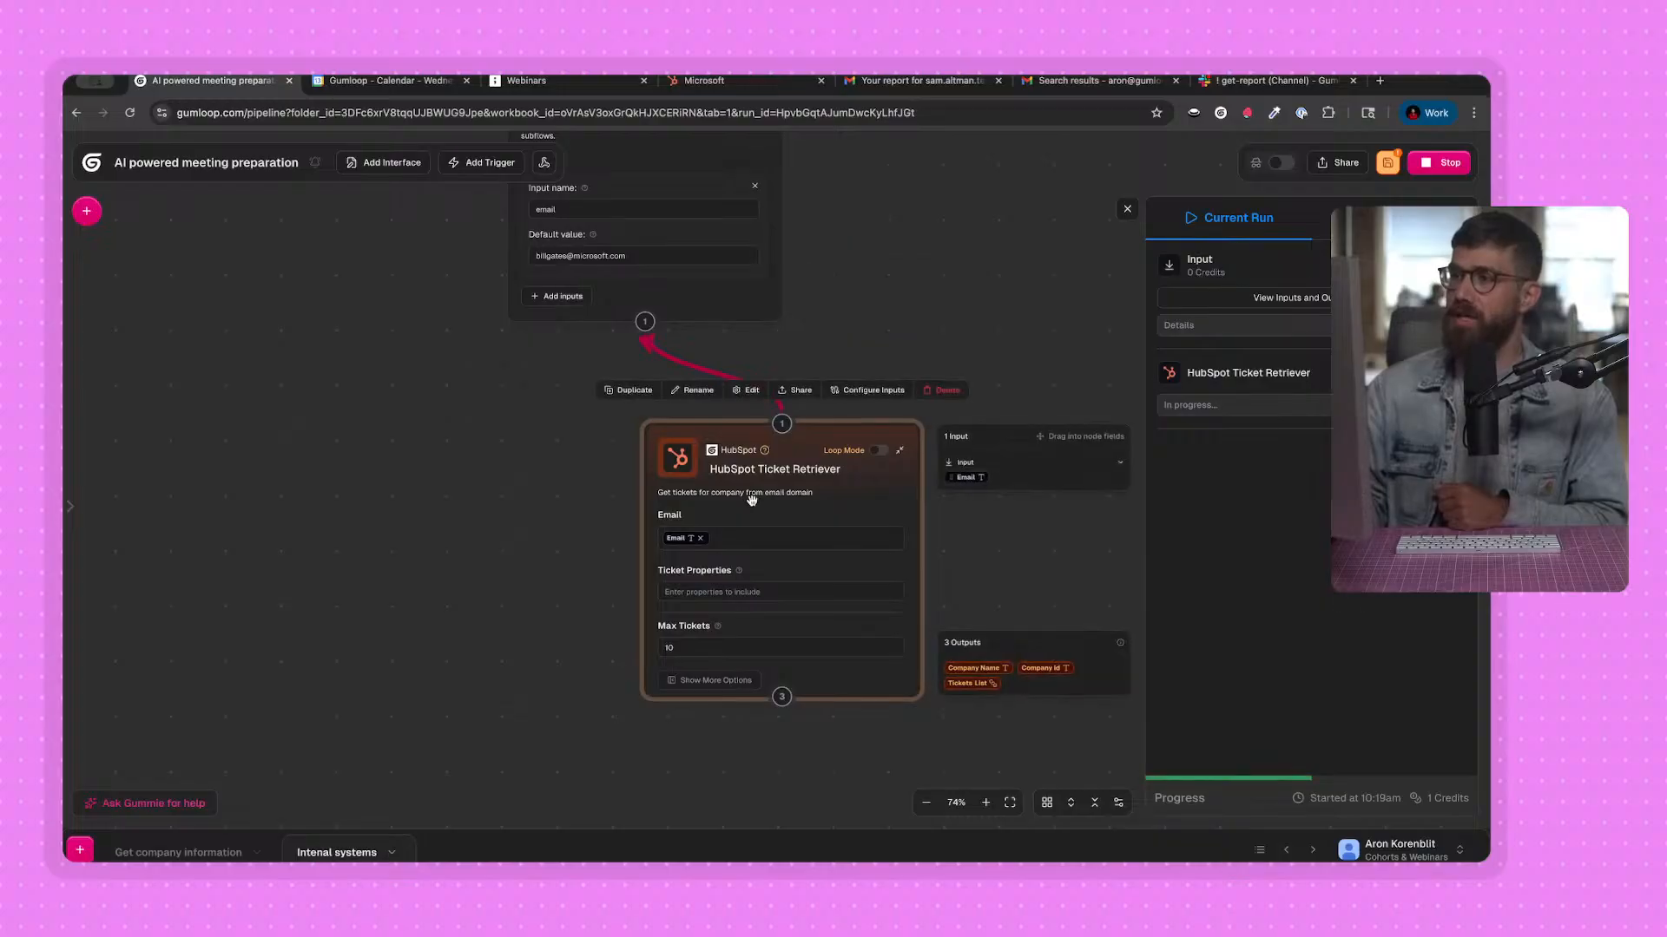
Inspect the HubSpot Ticket Retriever's run outputs, expanding Tickets, Company Name and Company Id, and close the view.
{"action": "left_click", "coordinate": [1285, 405]}
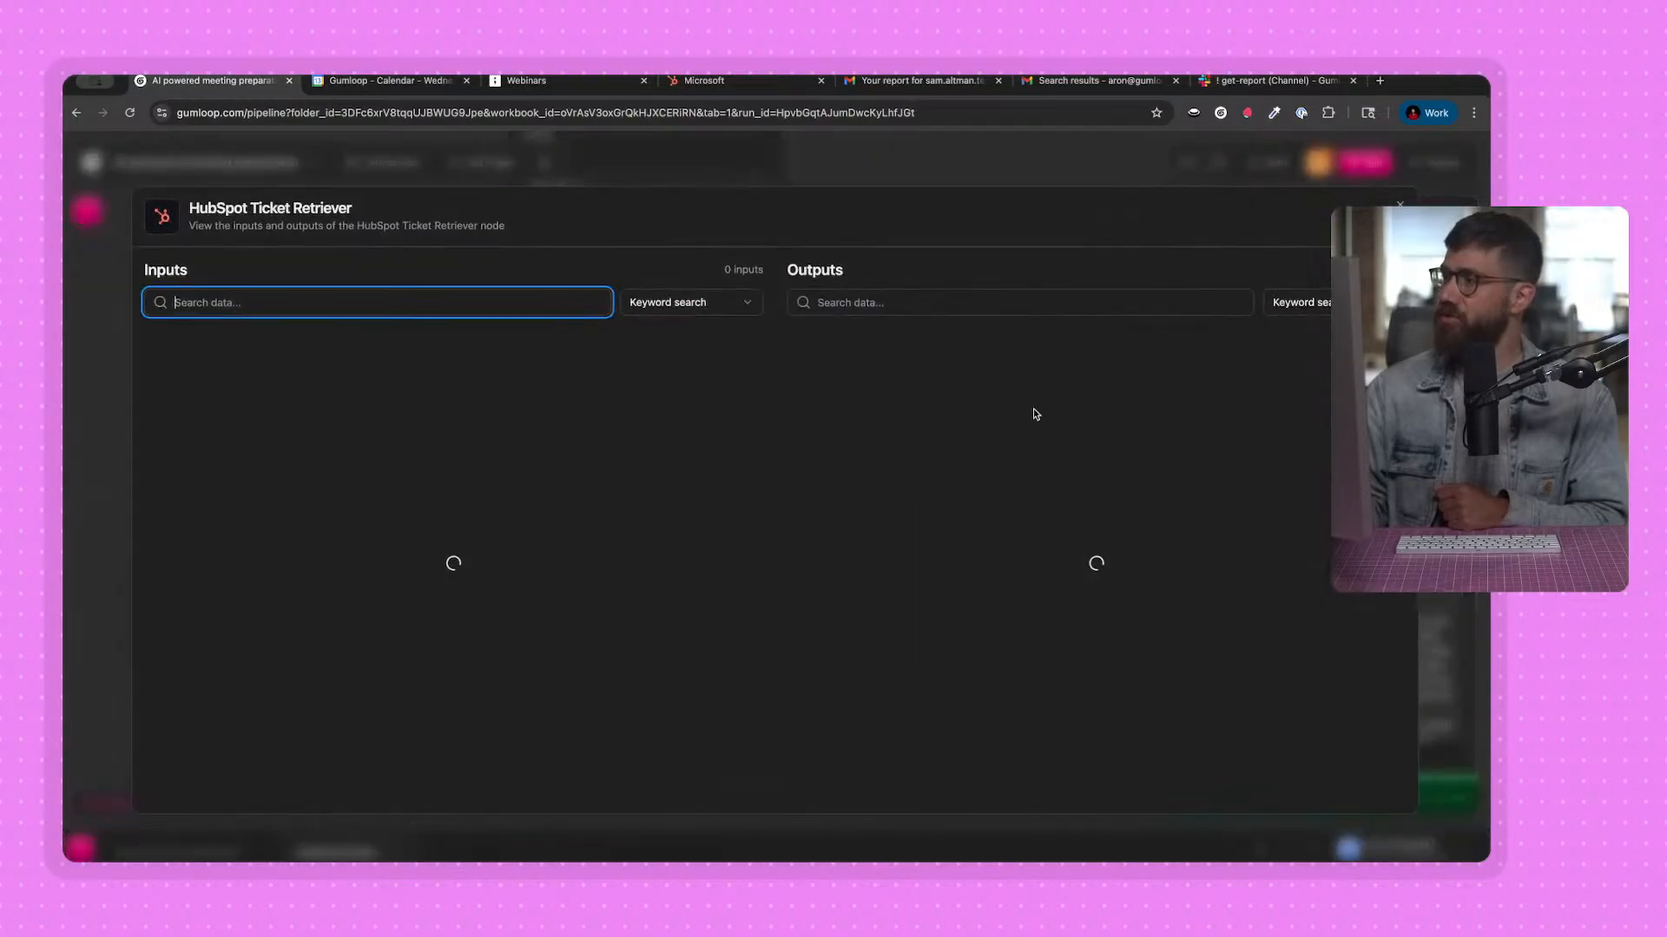
{"action": "left_click", "coordinate": [856, 444]}
{"action": "left_click", "coordinate": [877, 389]}
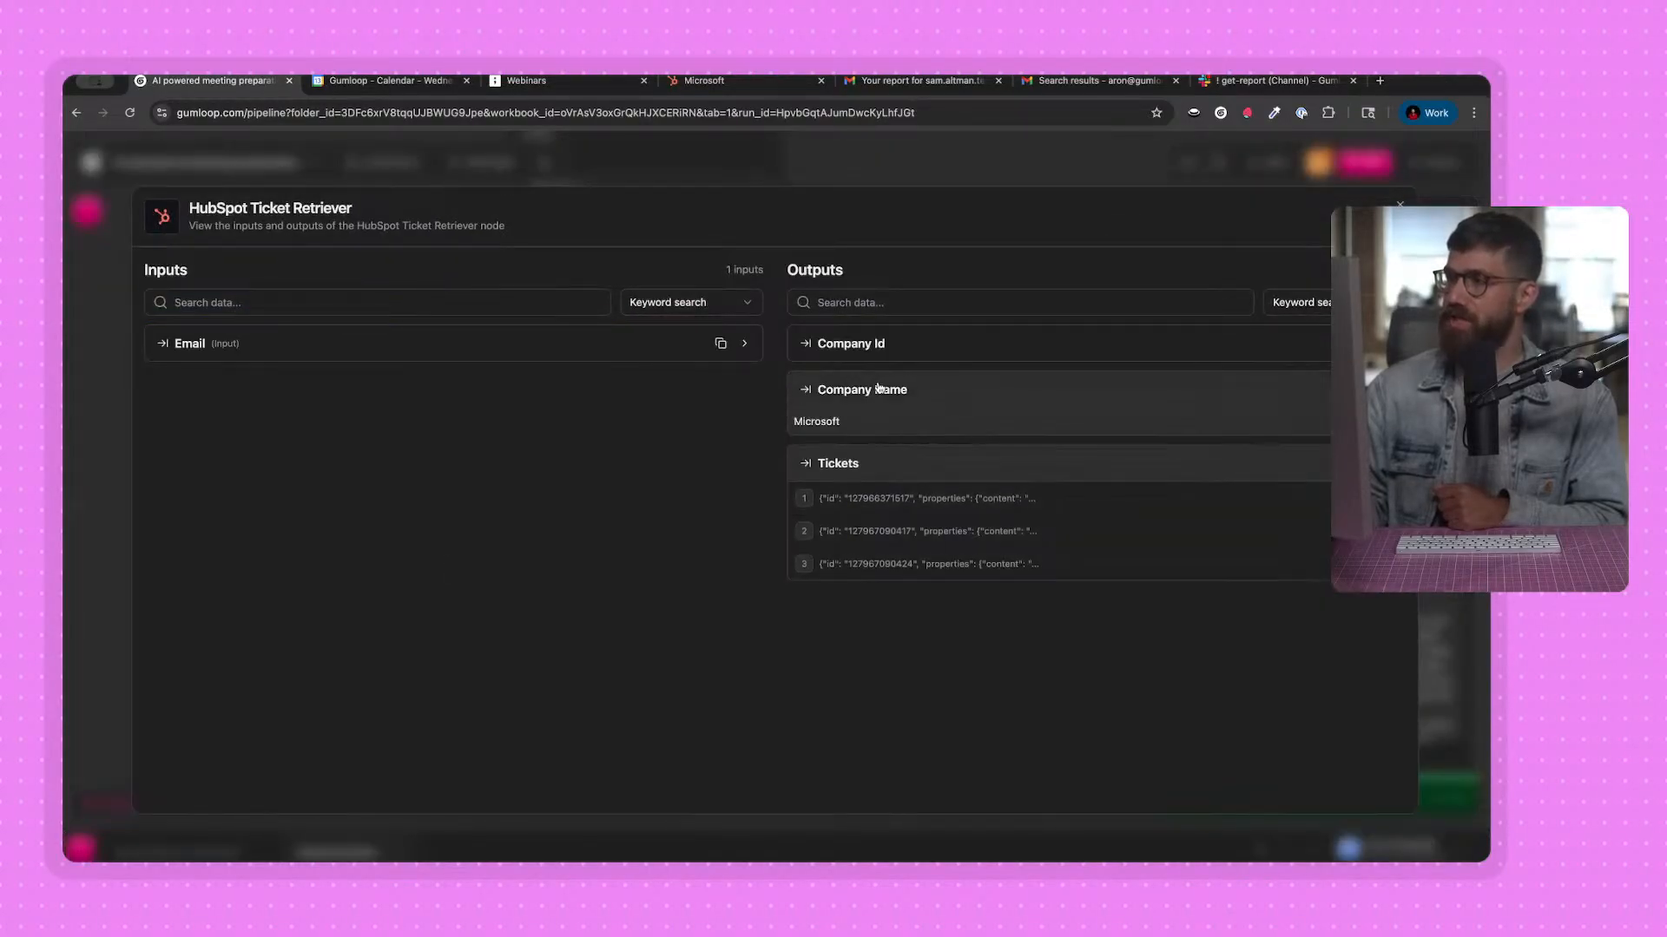
{"action": "left_click", "coordinate": [859, 346]}
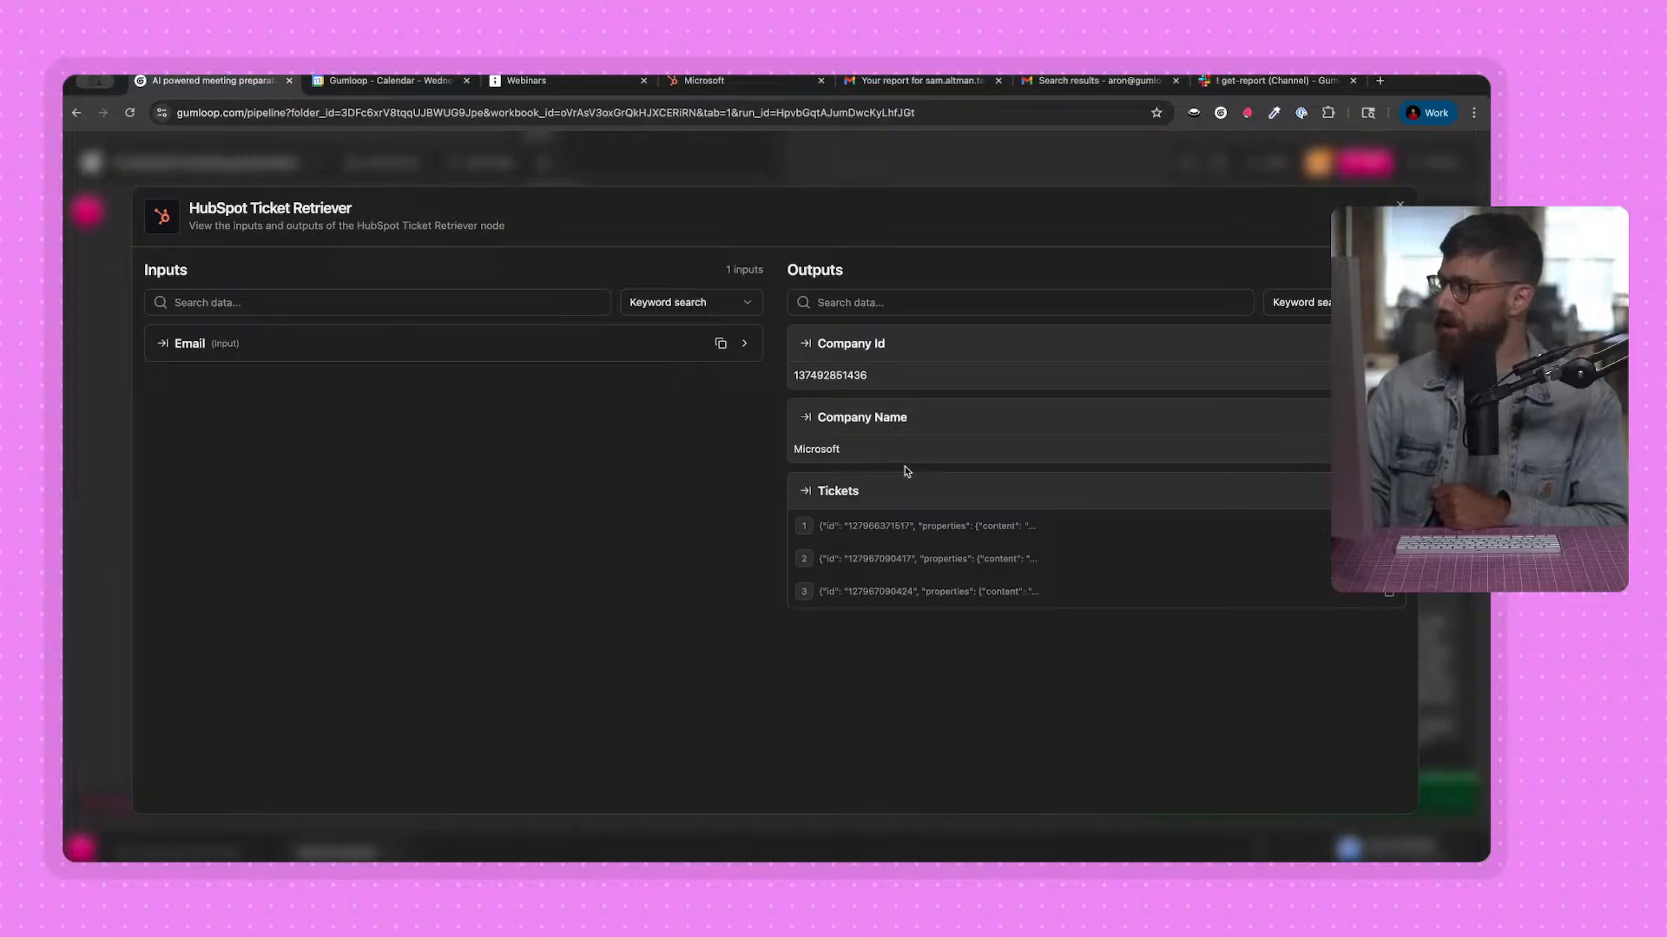
{"action": "left_click", "coordinate": [857, 154]}
Switch to the AI Meeting preparation diagram in tldraw and review the Internal systems branch with Tickets and Opportunities.
{"action": "left_click_drag", "start_coordinate": [394, 425], "coordinate": [423, 457]}
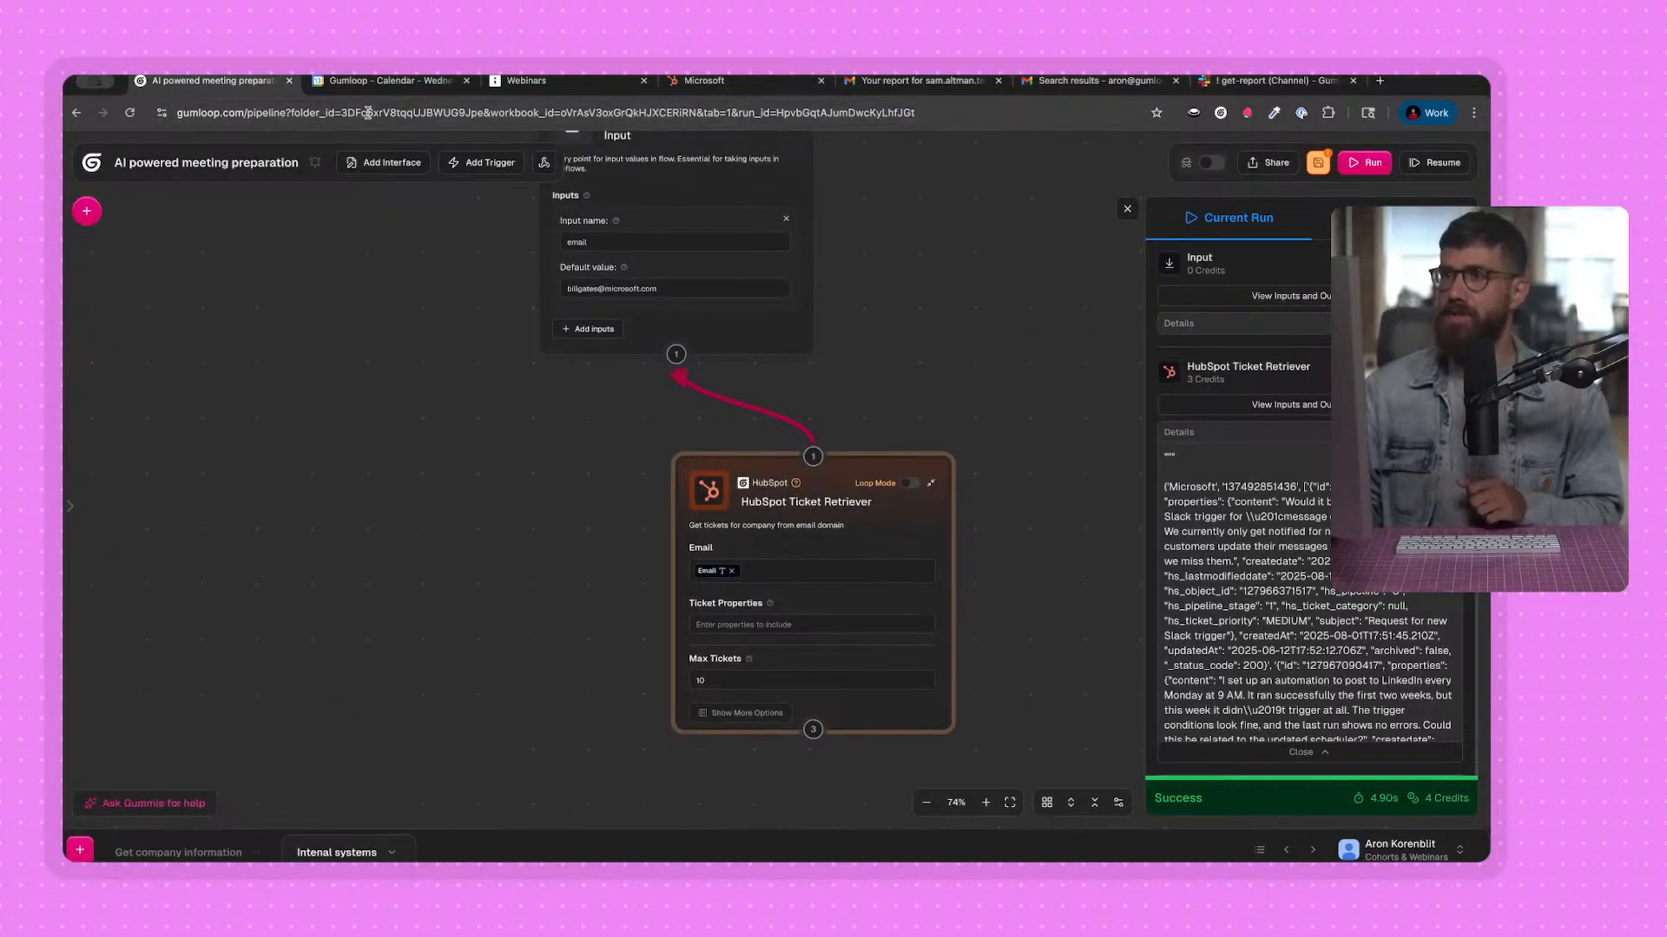
{"action": "left_click", "coordinate": [514, 82]}
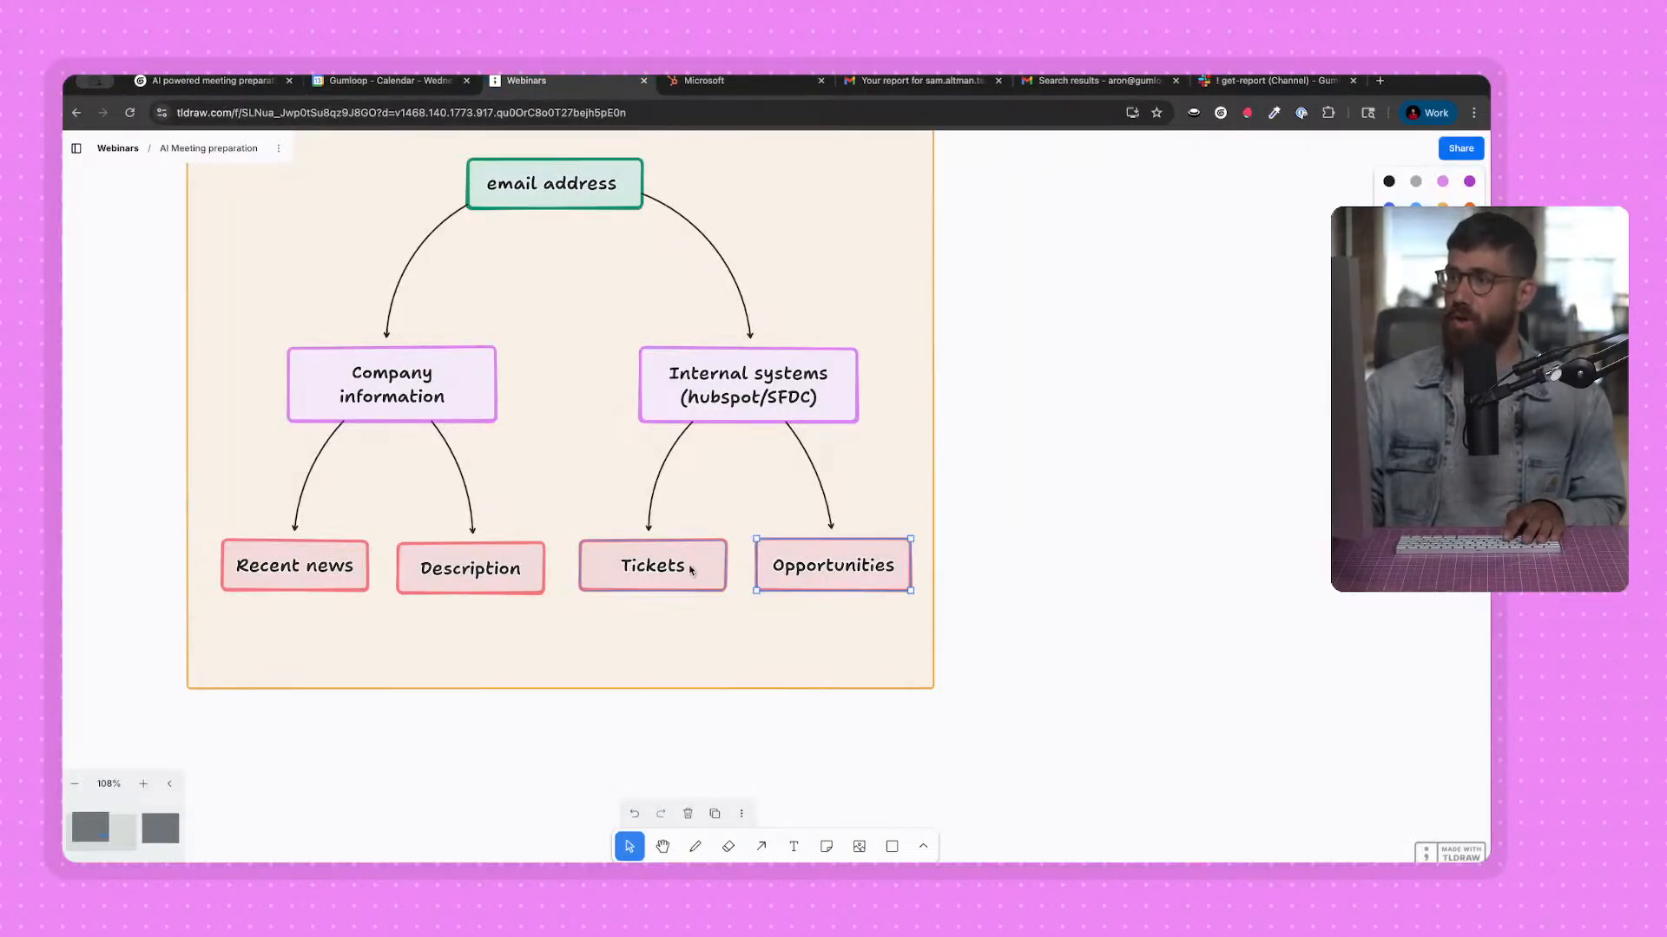
{"action": "left_click", "coordinate": [751, 410]}
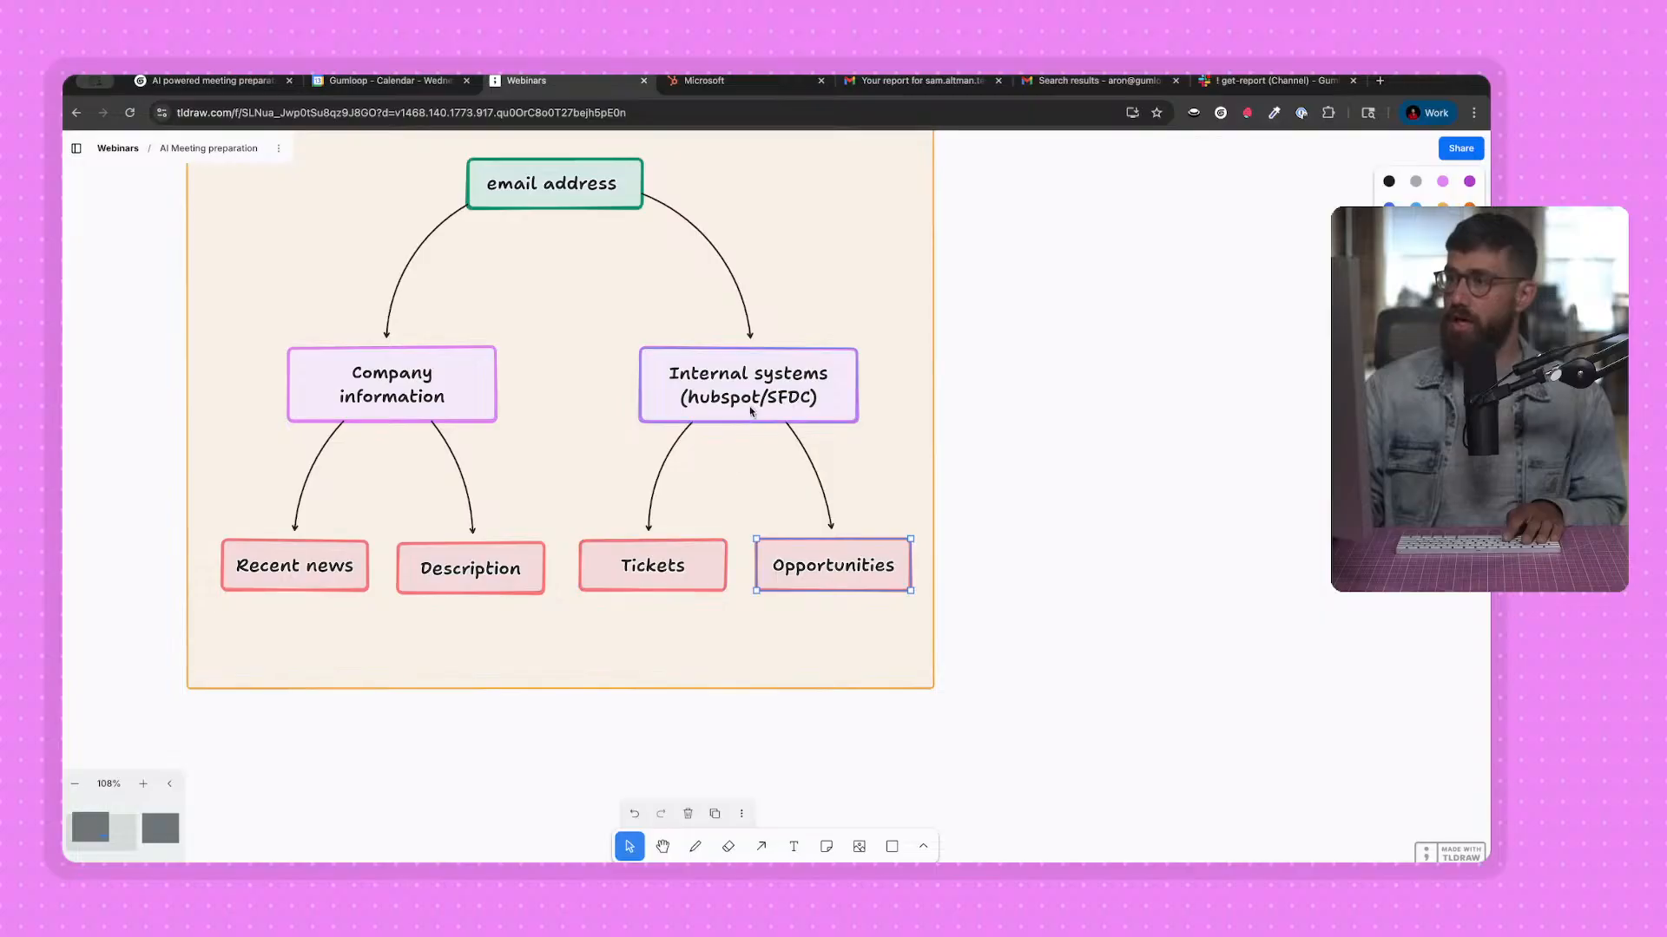
Switch back to the Gumloop workbook and add the Webinar Salesforce Contact & Opportunities Lookup node to the internal systems flow.
{"action": "left_click", "coordinate": [806, 582]}
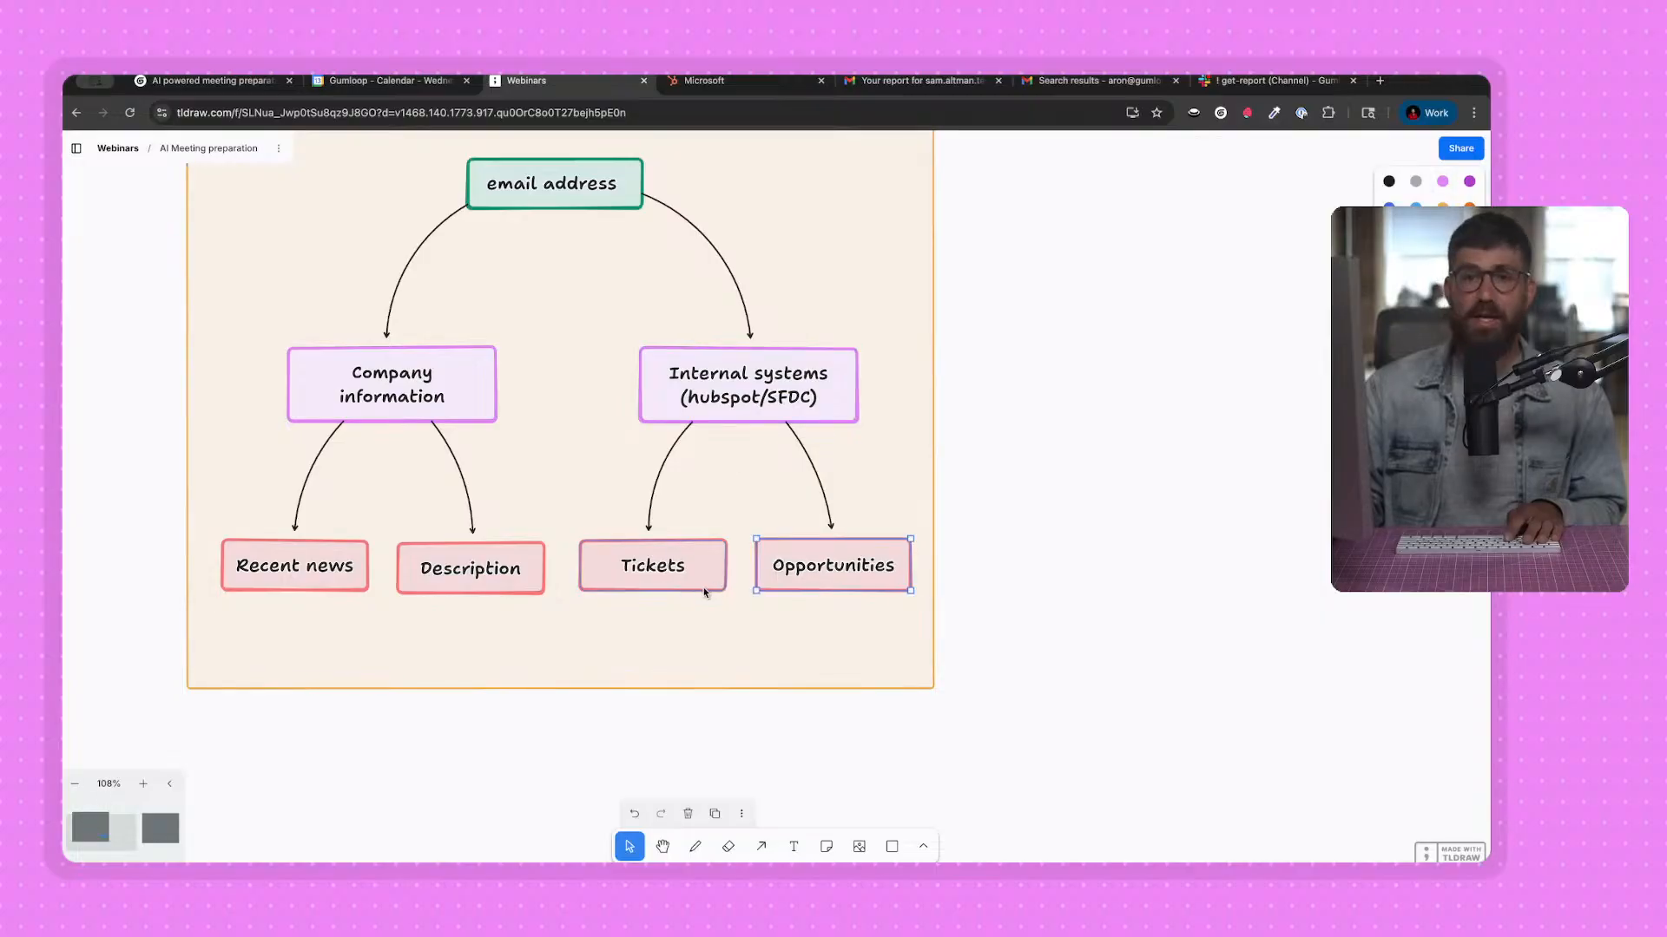
{"action": "left_click", "coordinate": [198, 81]}
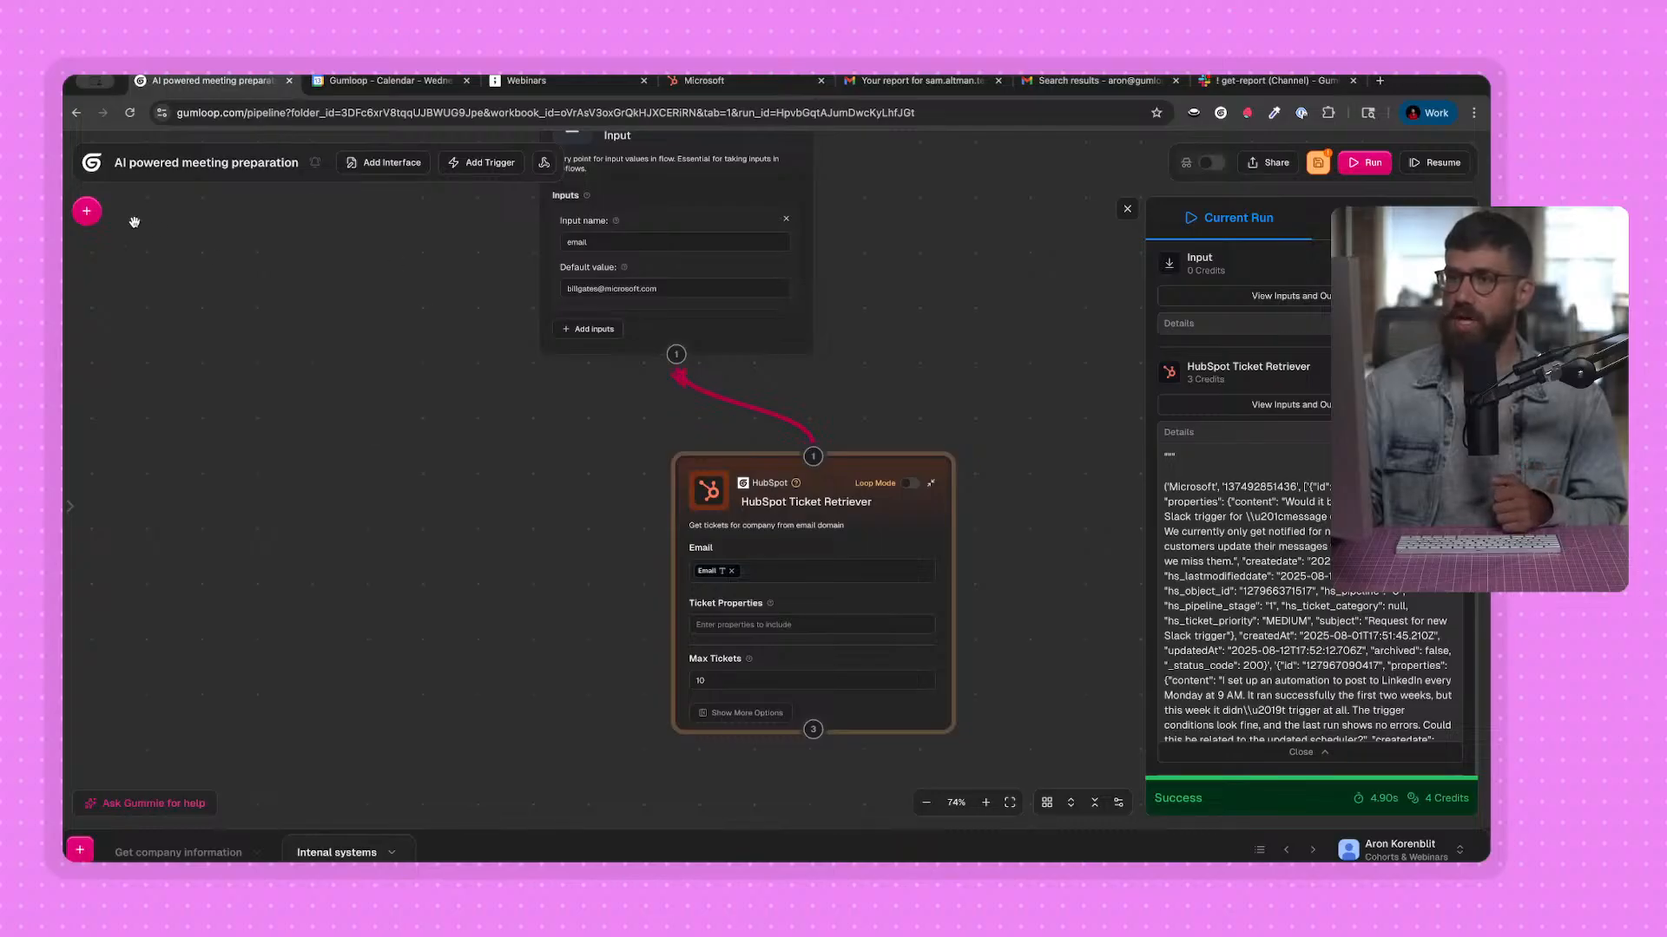
{"action": "left_click", "coordinate": [87, 211]}
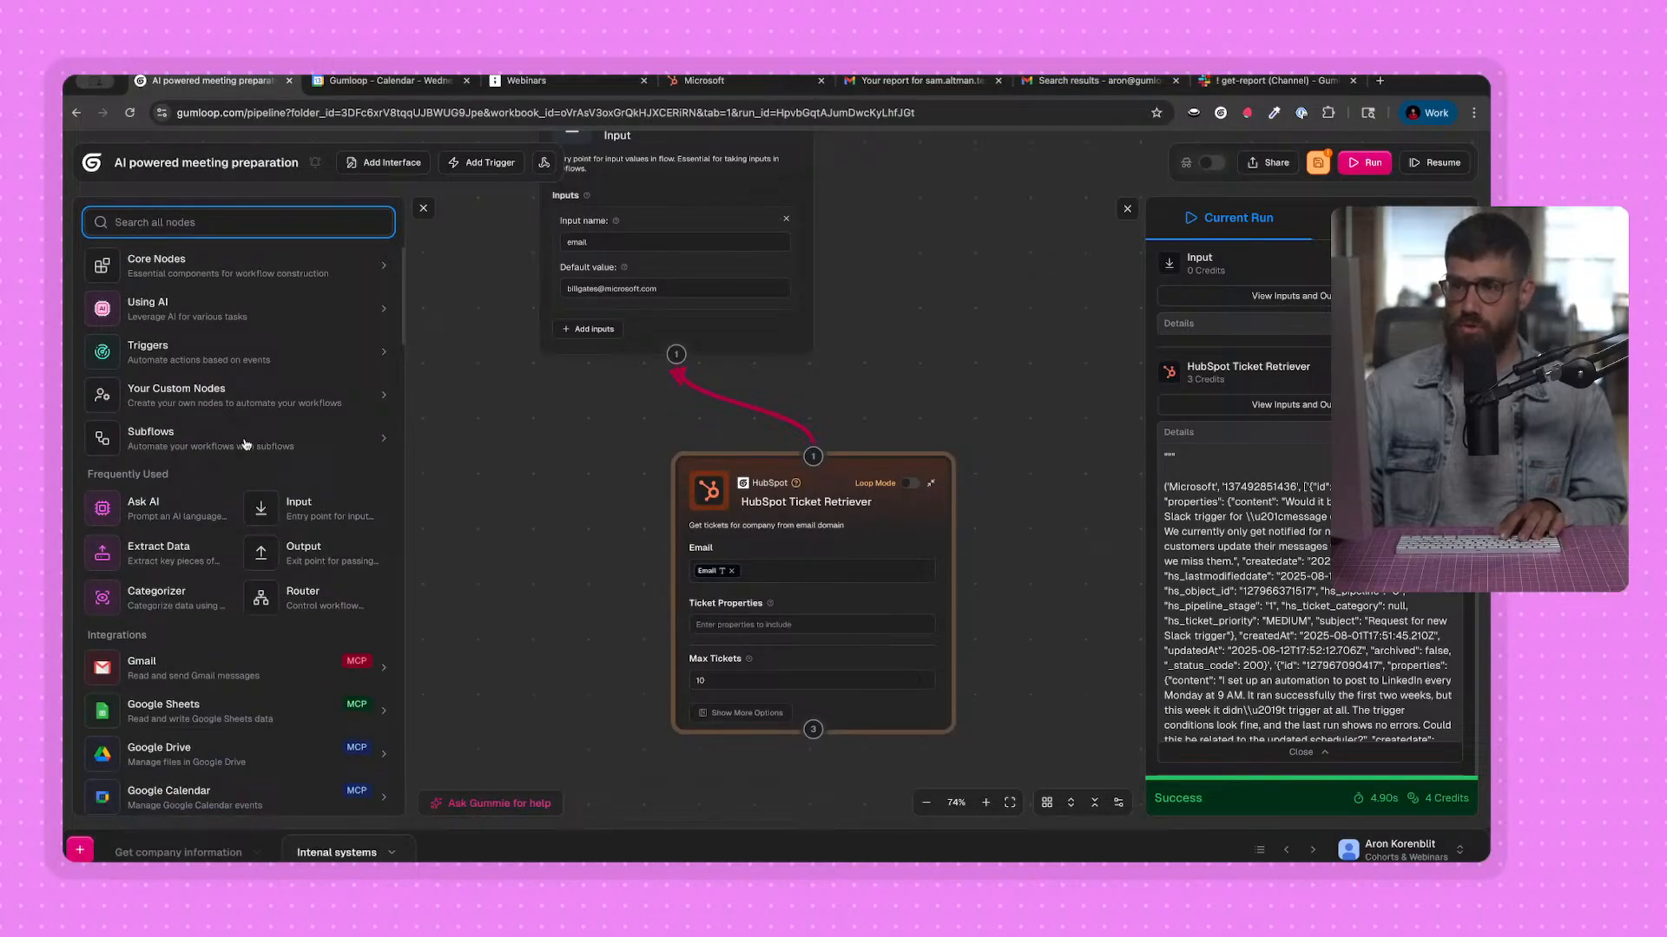
{"action": "scroll", "coordinate": [247, 607], "scroll_direction": "down", "scroll_amount": 5}
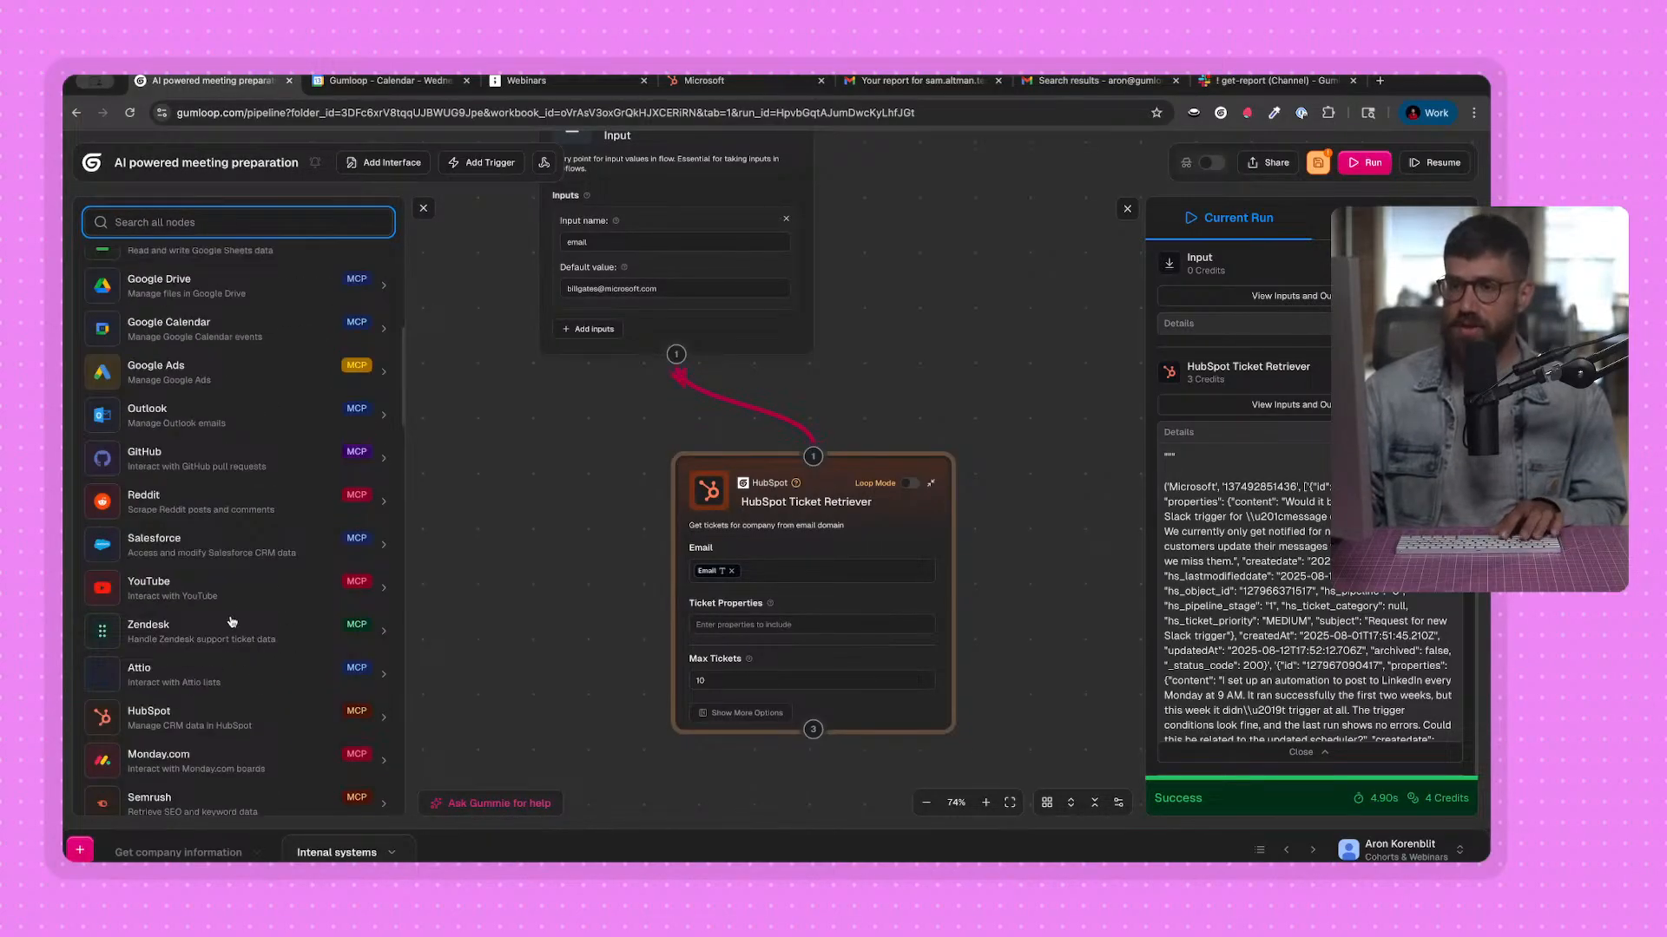
{"action": "scroll", "coordinate": [232, 621], "scroll_direction": "down", "scroll_amount": 1}
{"action": "left_click", "coordinate": [227, 532]}
{"action": "scroll", "coordinate": [214, 507], "scroll_direction": "down", "scroll_amount": 1}
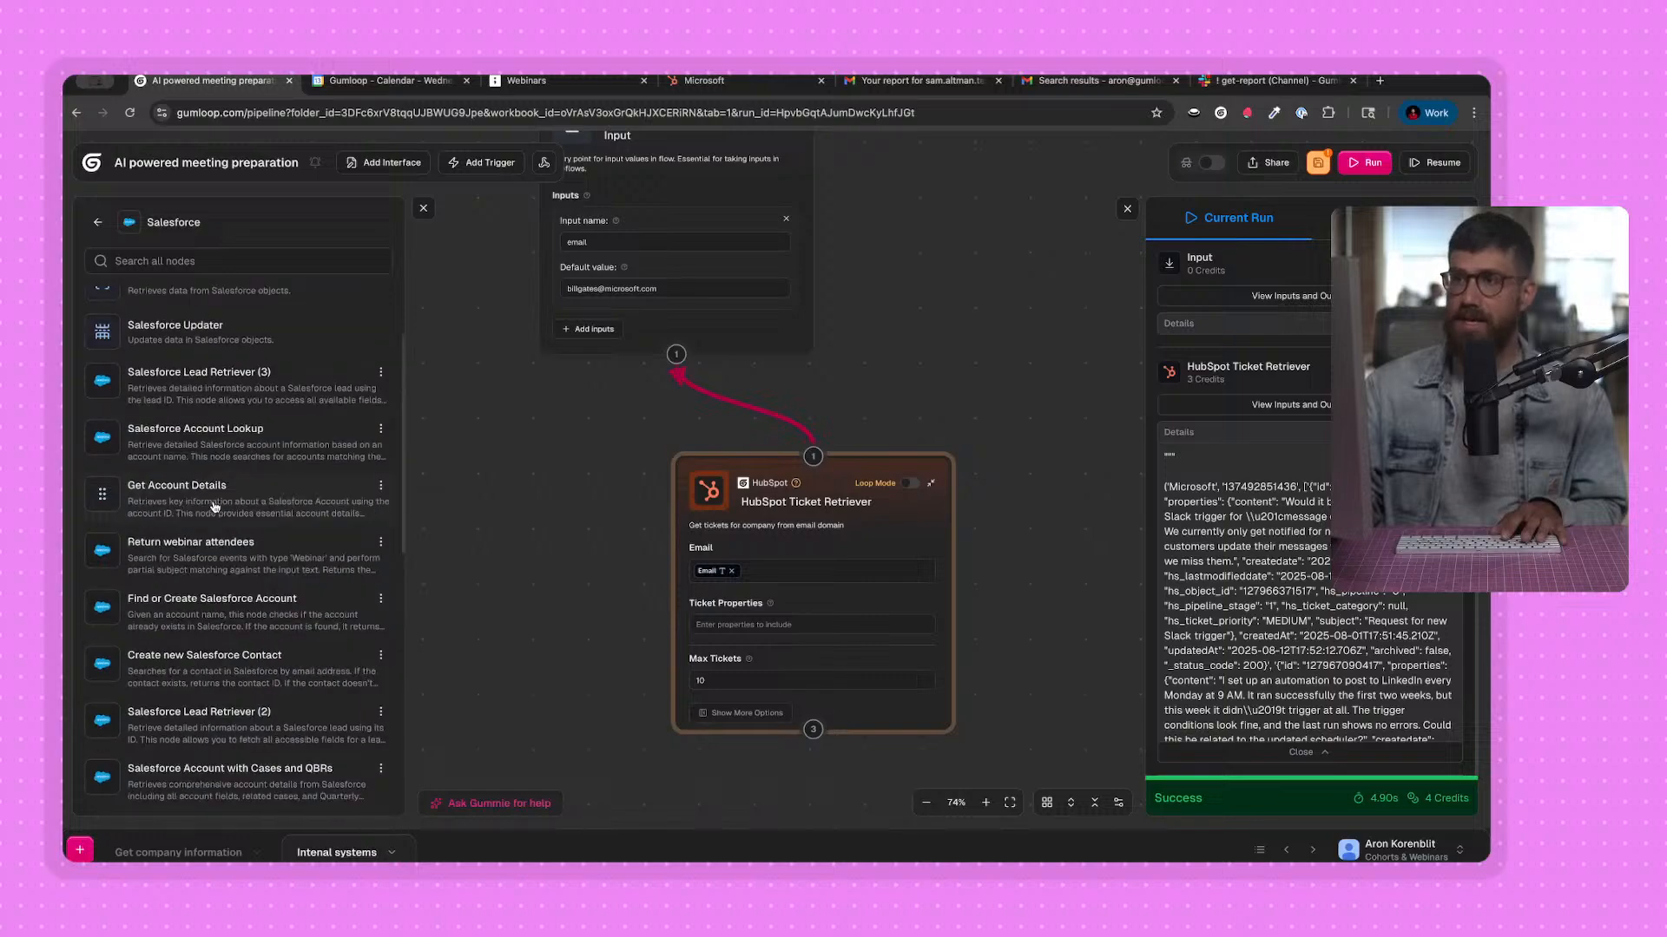
{"action": "scroll", "coordinate": [215, 507], "scroll_direction": "up", "scroll_amount": 2}
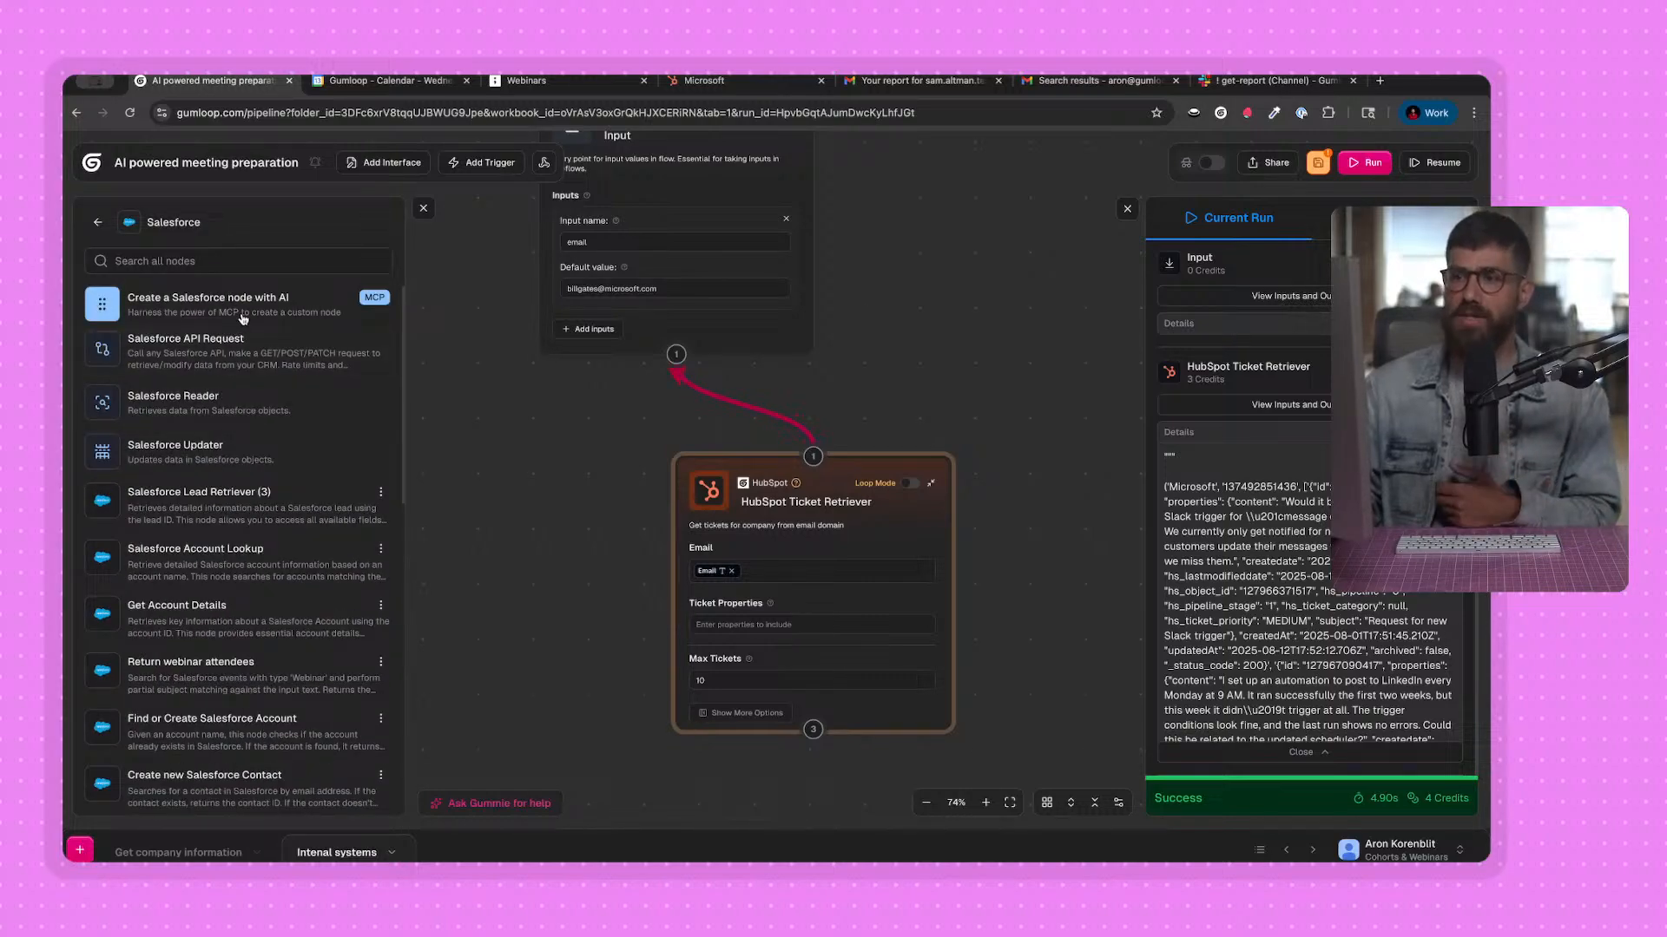
{"action": "scroll", "coordinate": [256, 469], "scroll_direction": "down", "scroll_amount": 6}
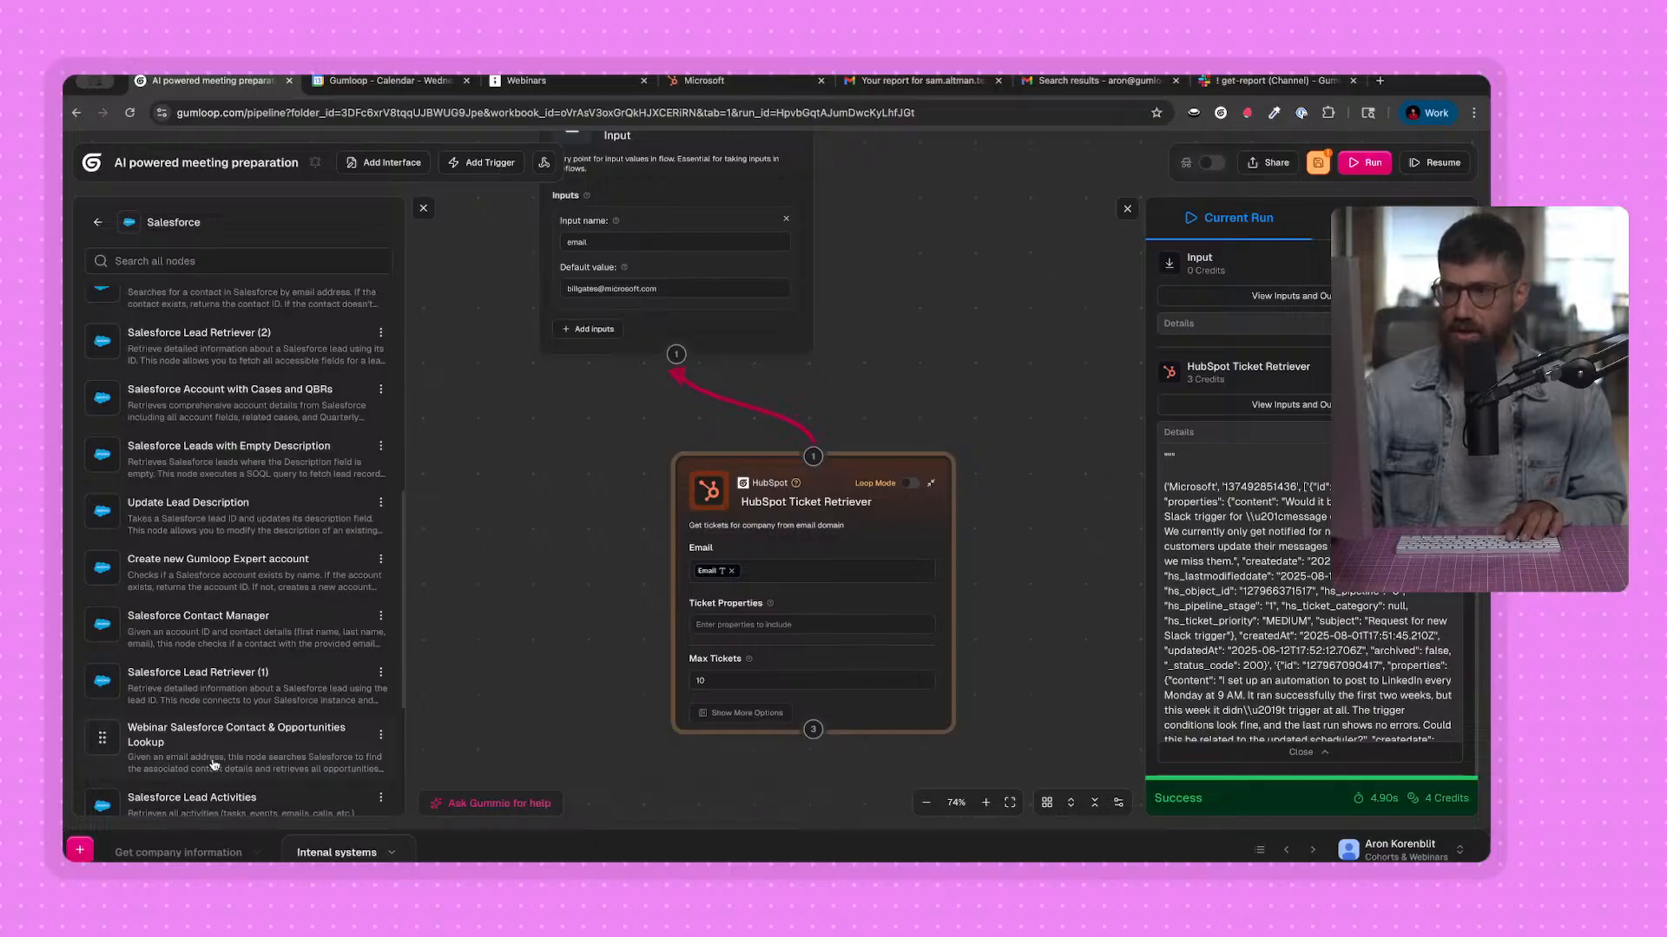
{"action": "left_click_drag", "start_coordinate": [491, 555], "coordinate": [491, 556]}
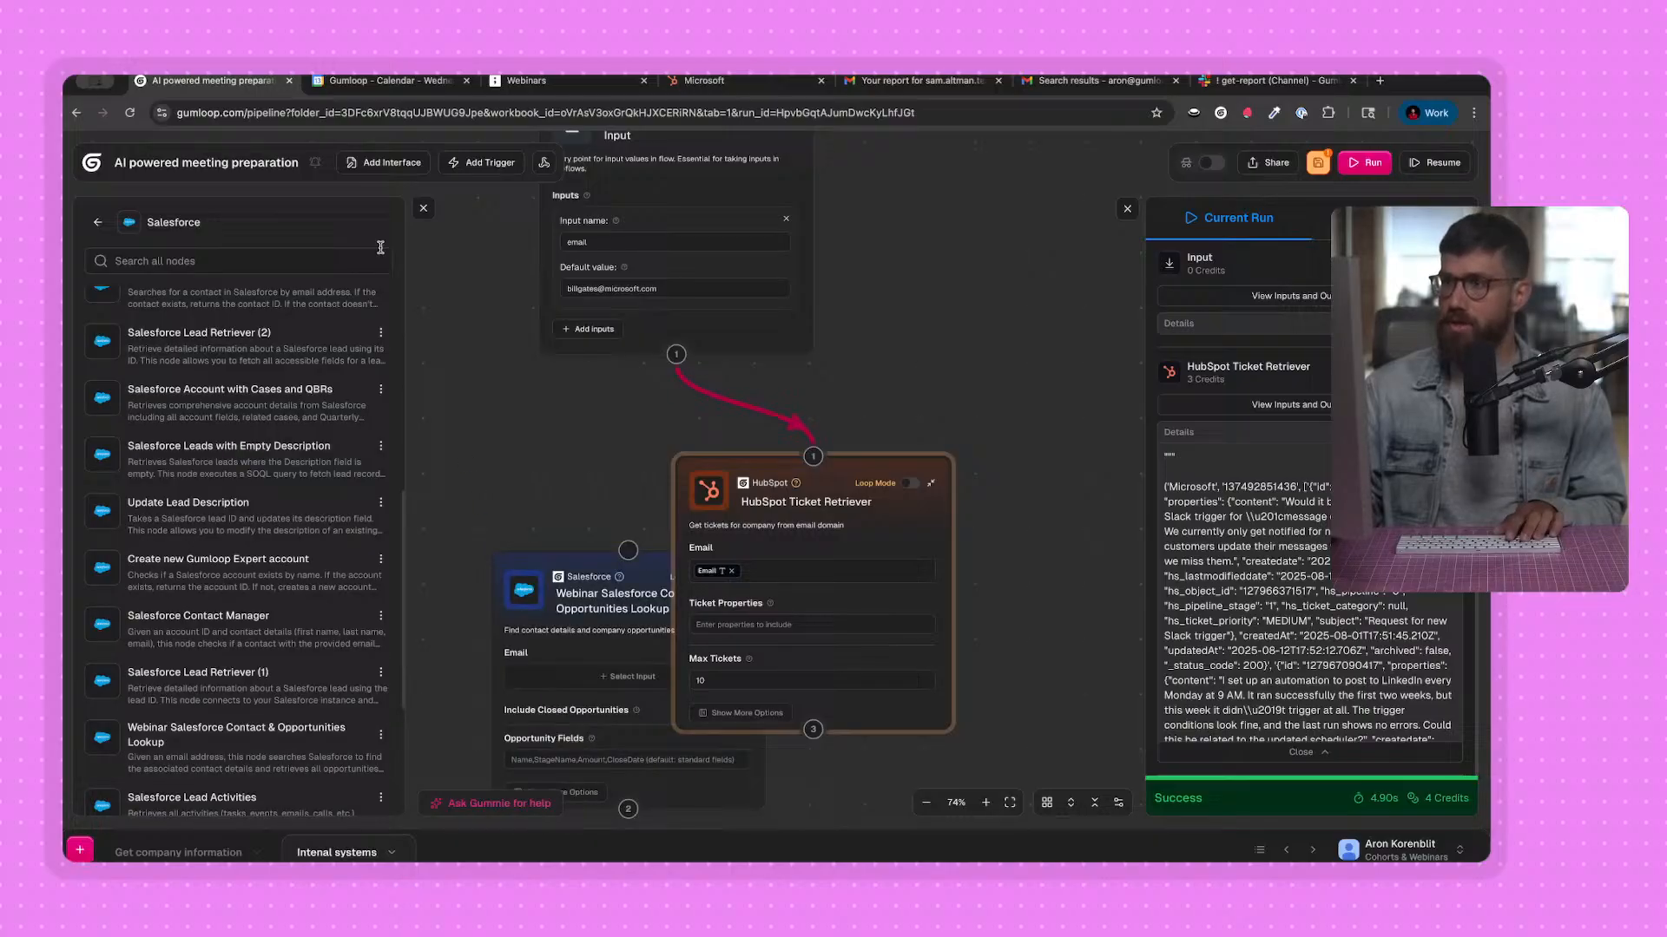
{"action": "left_click", "coordinate": [423, 213]}
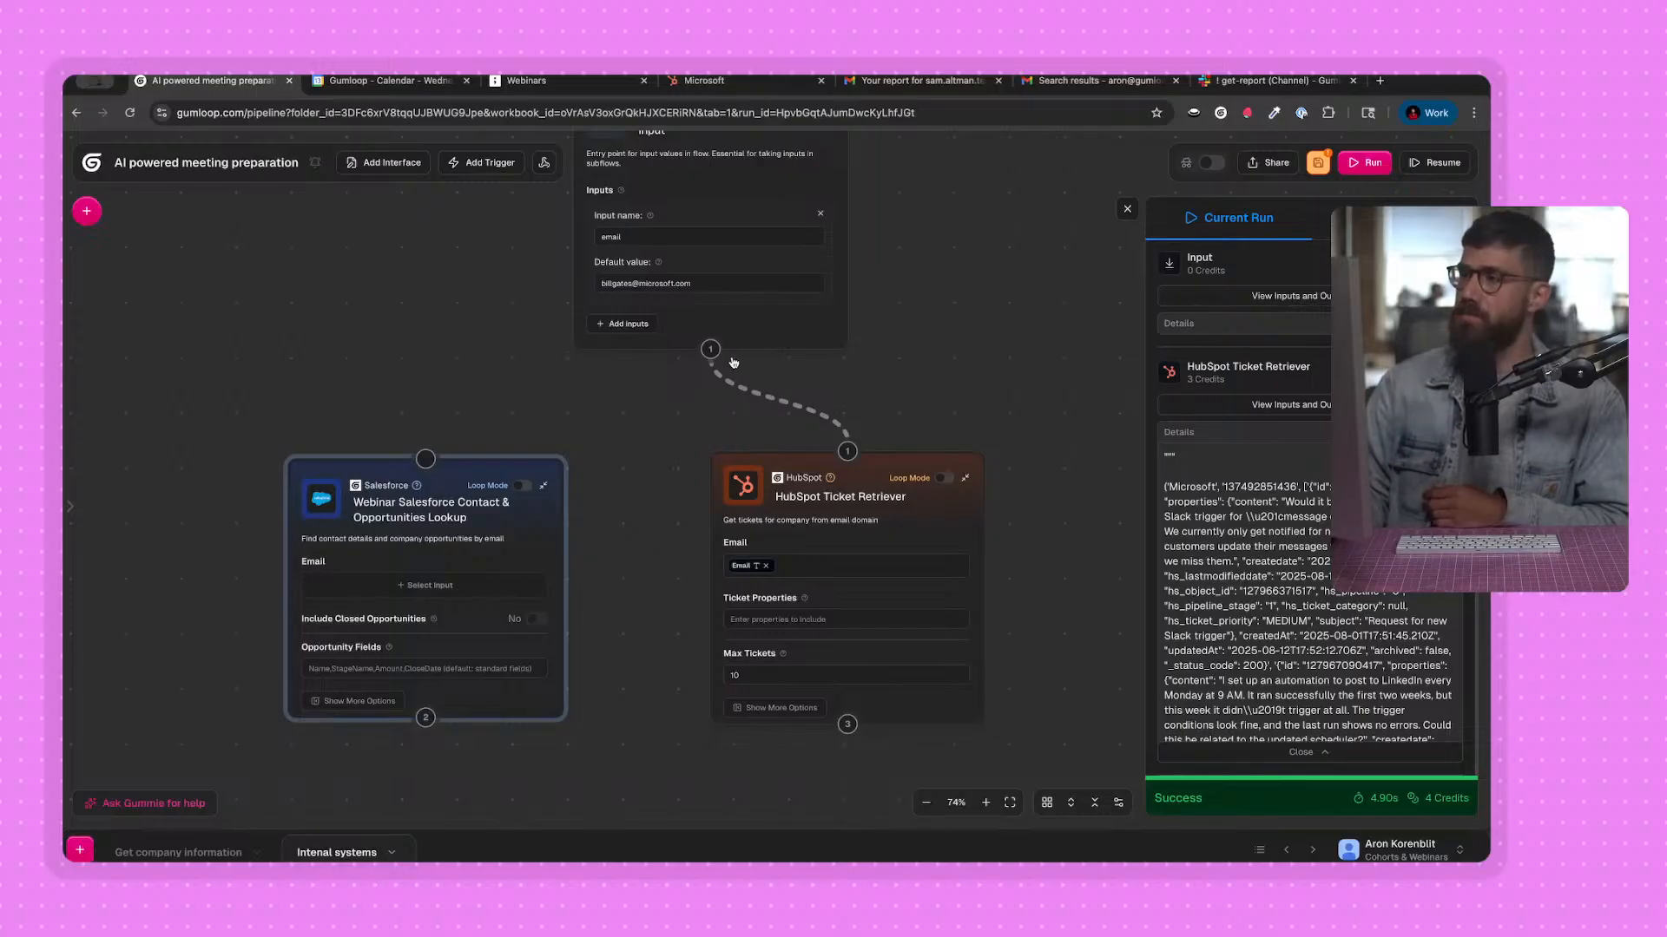
Connect the Input node's output to the Salesforce lookup node and use the Email output as the lookup's Email.
{"action": "left_click_drag", "start_coordinate": [710, 348], "coordinate": [414, 450]}
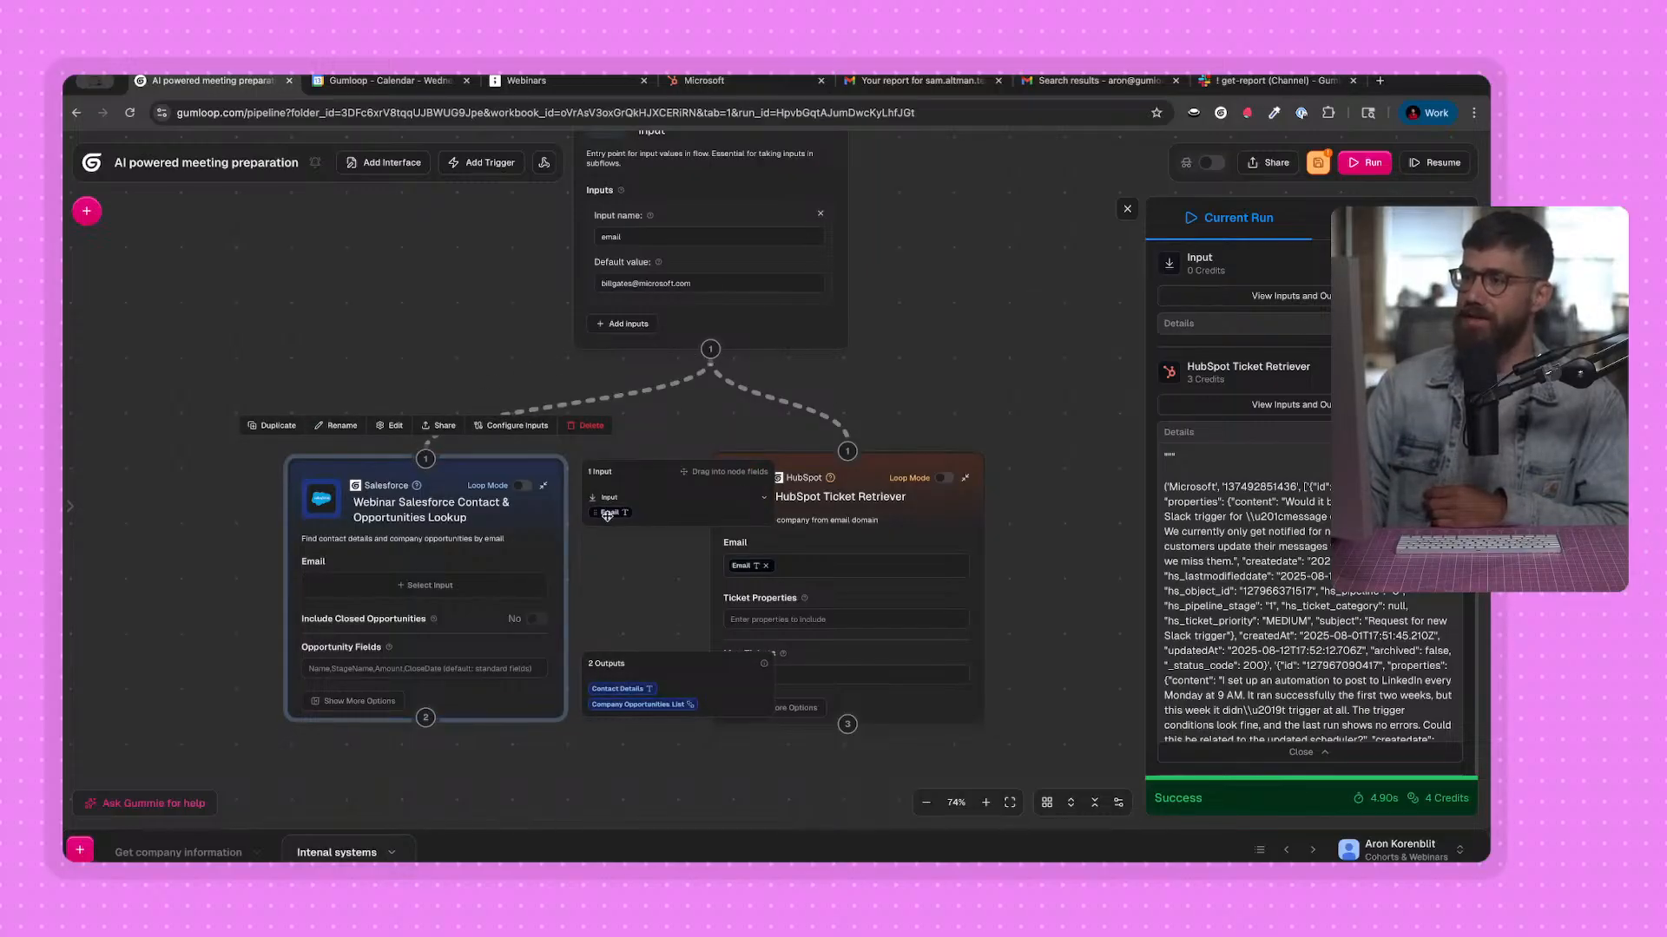
{"action": "left_click_drag", "start_coordinate": [186, 669], "coordinate": [216, 581]}
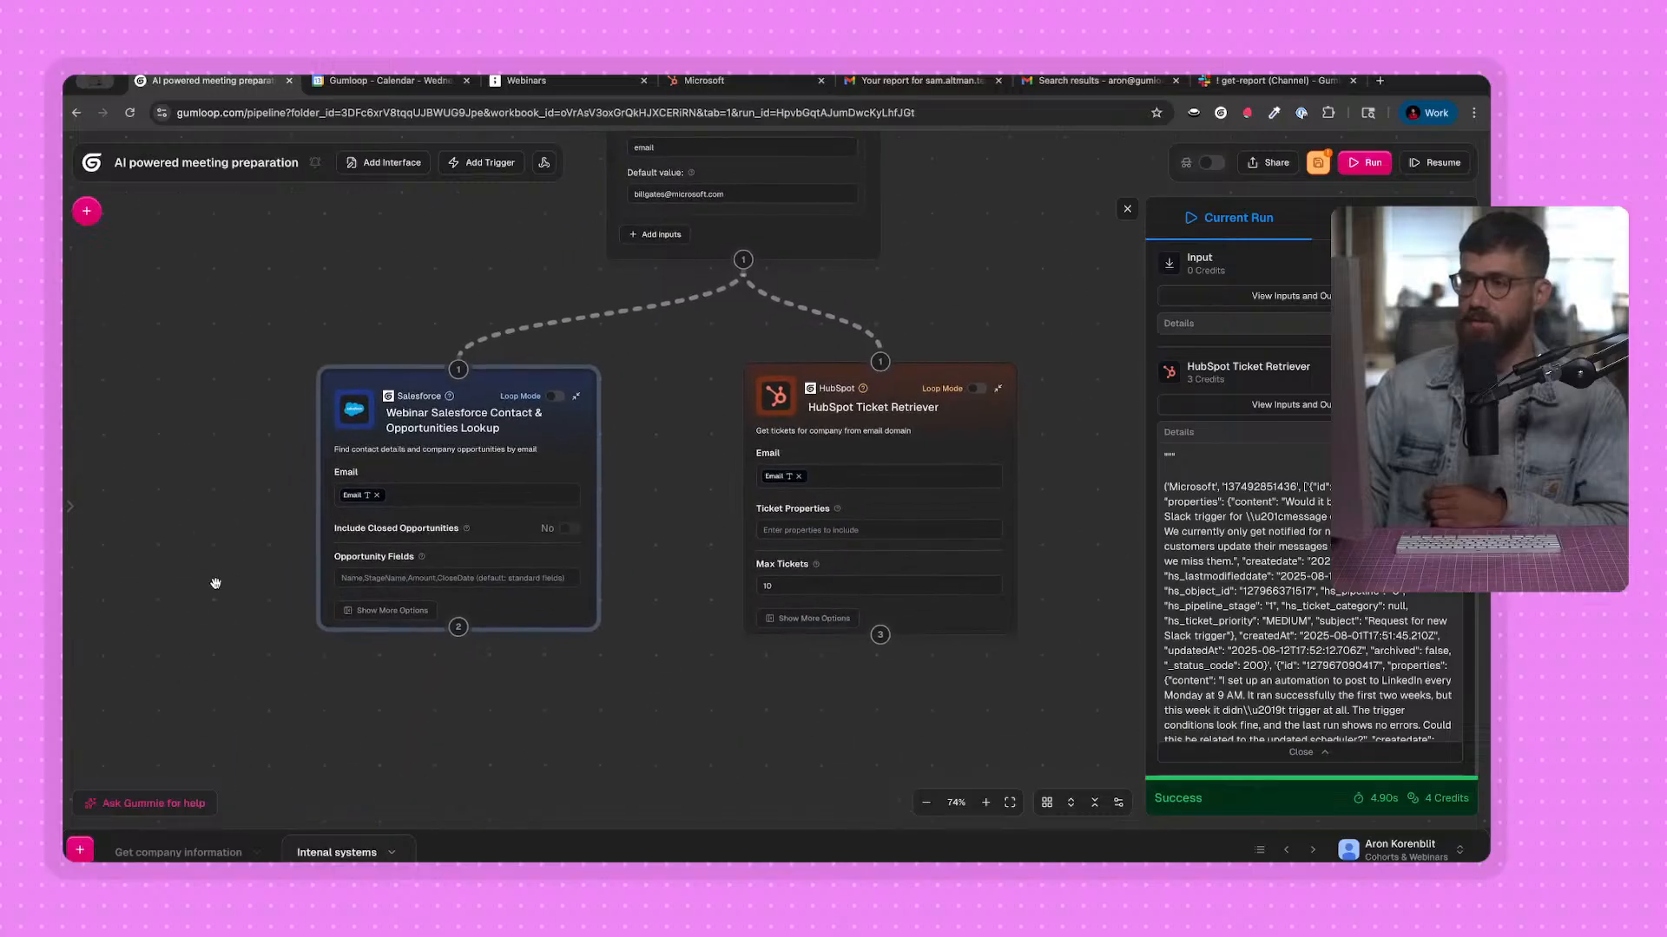
Run the flow and move the HubSpot Ticket Retriever node further away from the Salesforce lookup node.
{"action": "left_click", "coordinate": [1458, 163]}
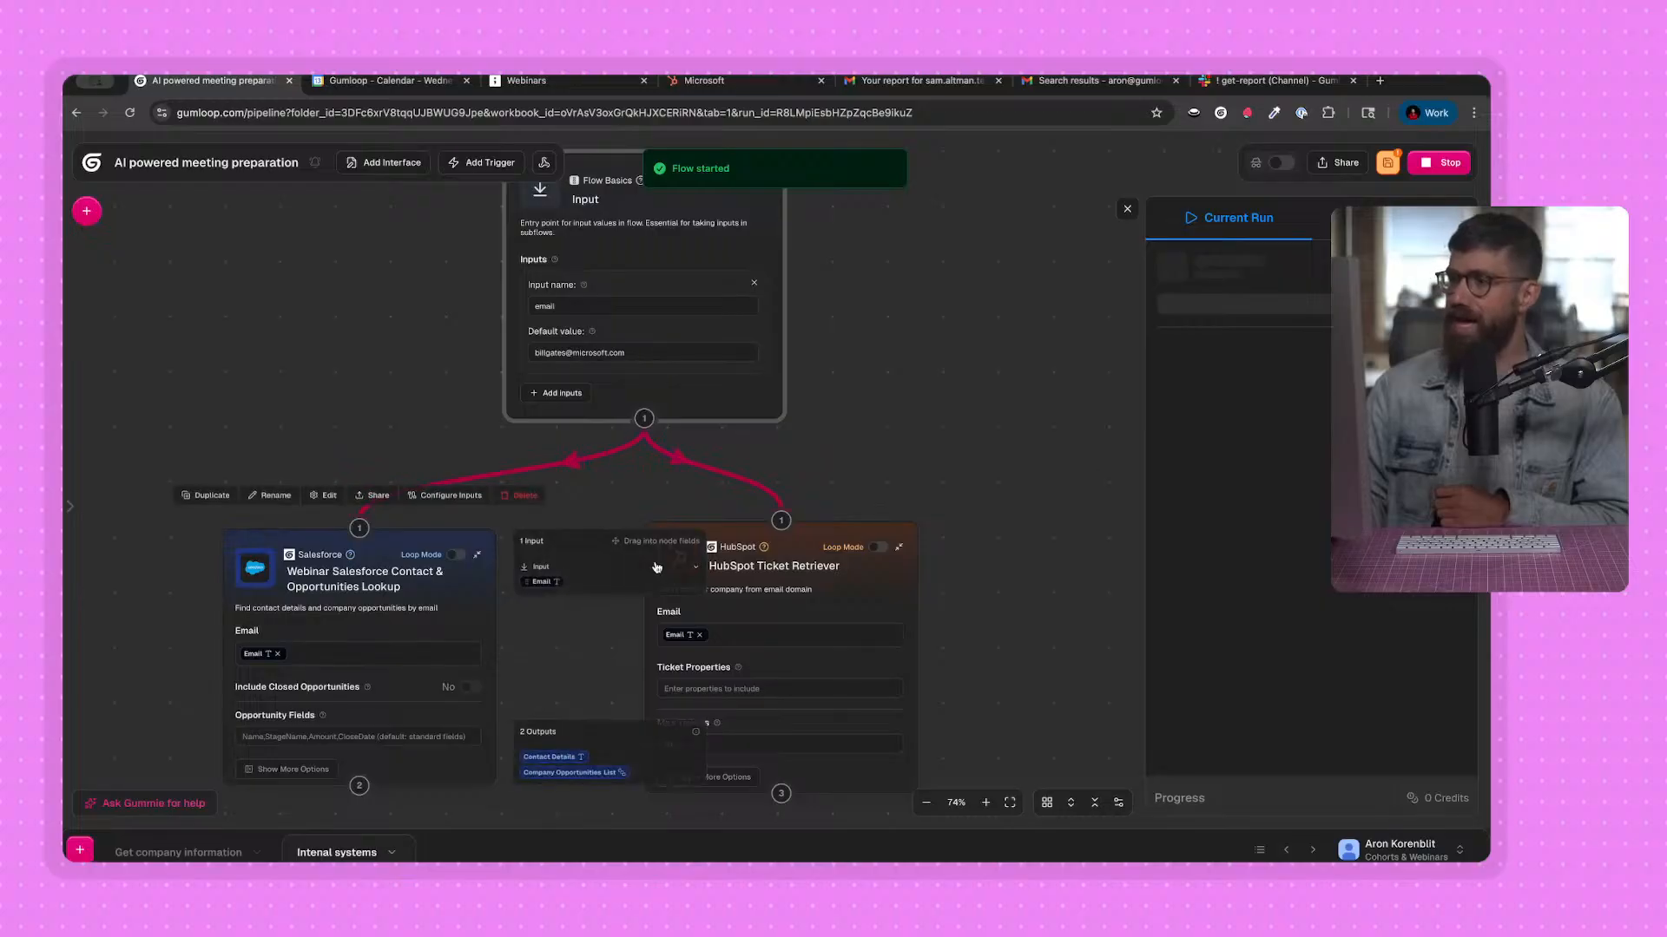
{"action": "left_click_drag", "start_coordinate": [725, 555], "coordinate": [796, 560]}
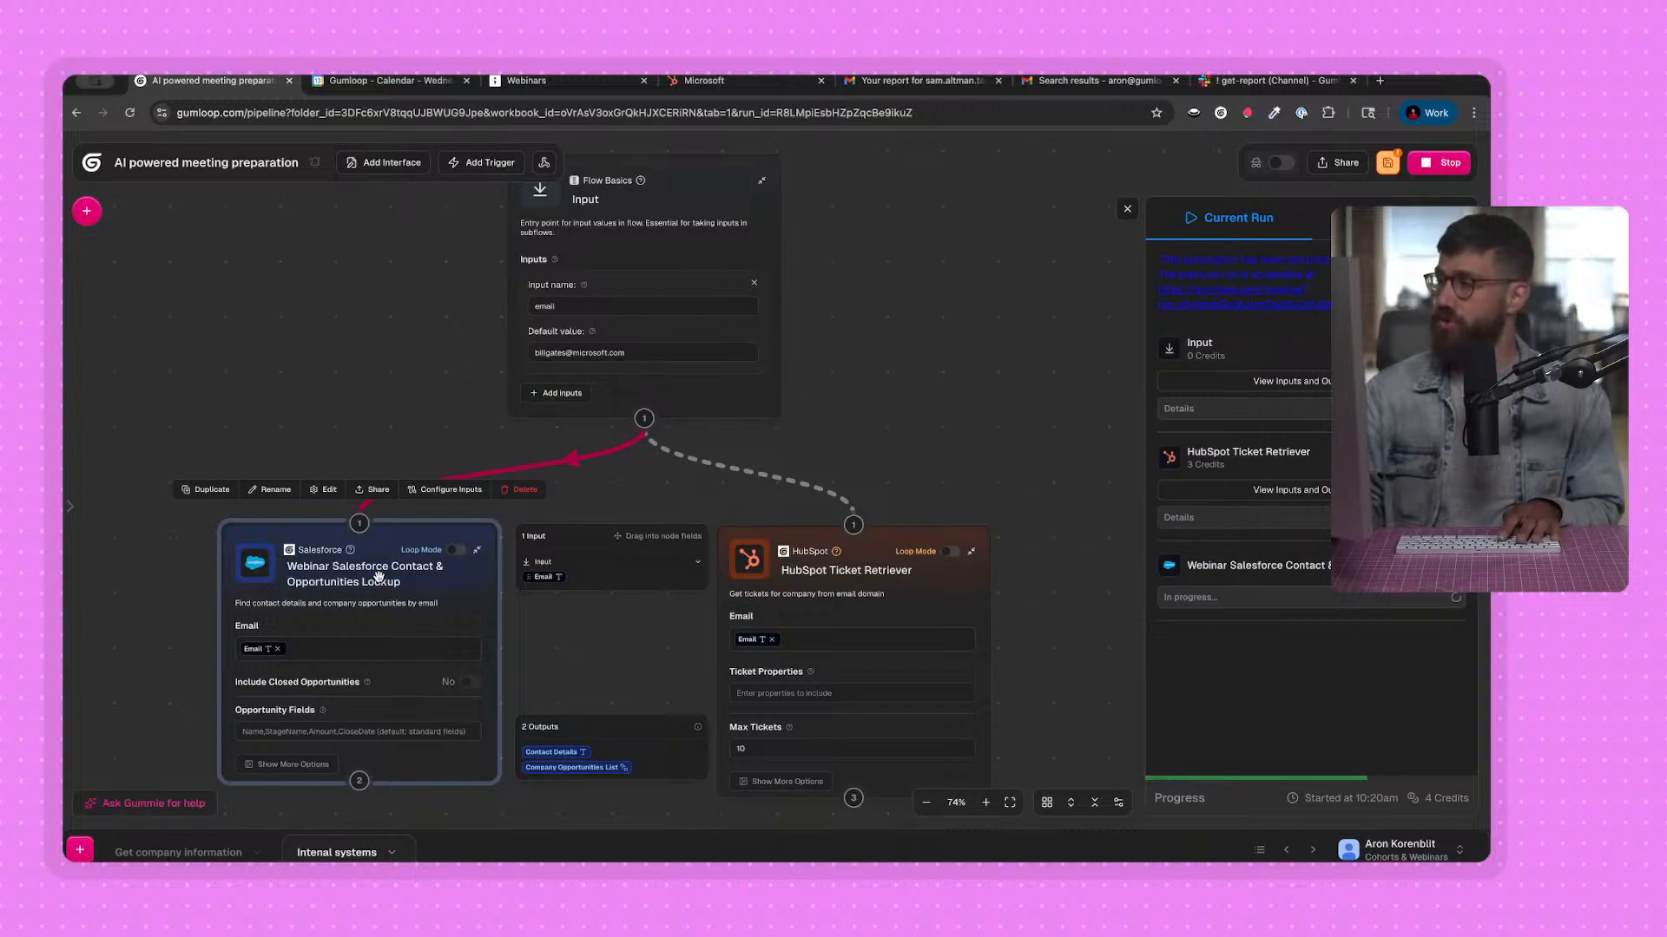
{"action": "scroll", "coordinate": [276, 561], "scroll_direction": "down", "scroll_amount": 1}
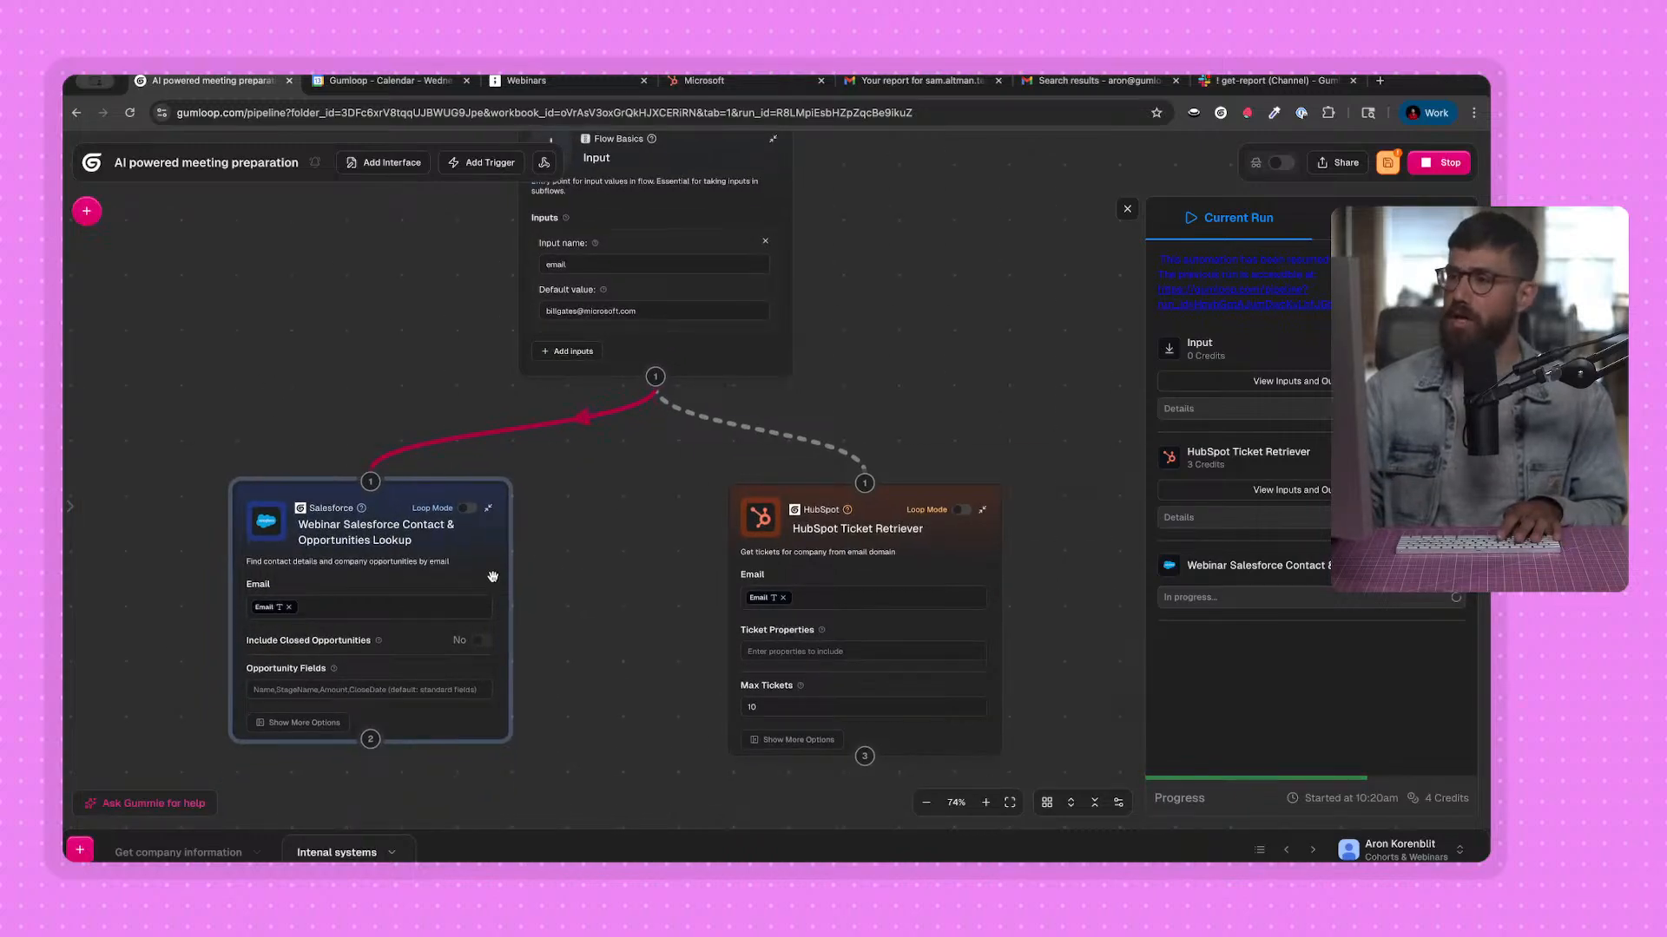
{"action": "scroll", "coordinate": [916, 315], "scroll_direction": "down", "scroll_amount": 1}
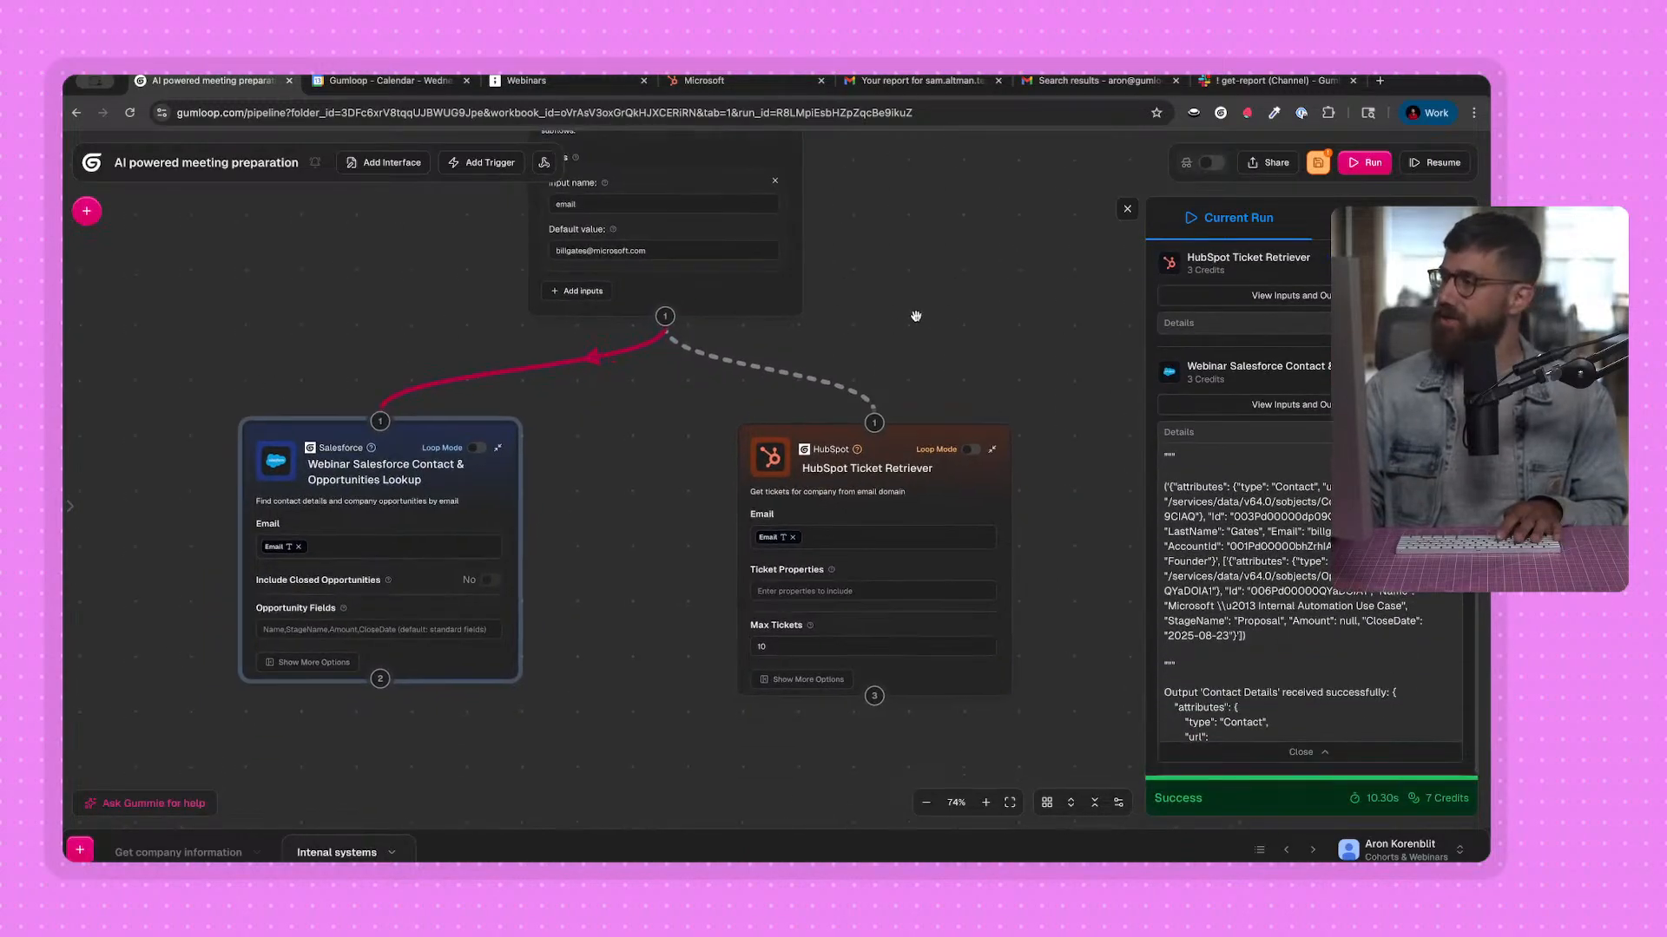
Inspect the Salesforce lookup's run outputs, expanding Contact Details and the first Company Opportunities entry, and close the view.
{"action": "left_click", "coordinate": [1332, 405]}
{"action": "left_click", "coordinate": [887, 390]}
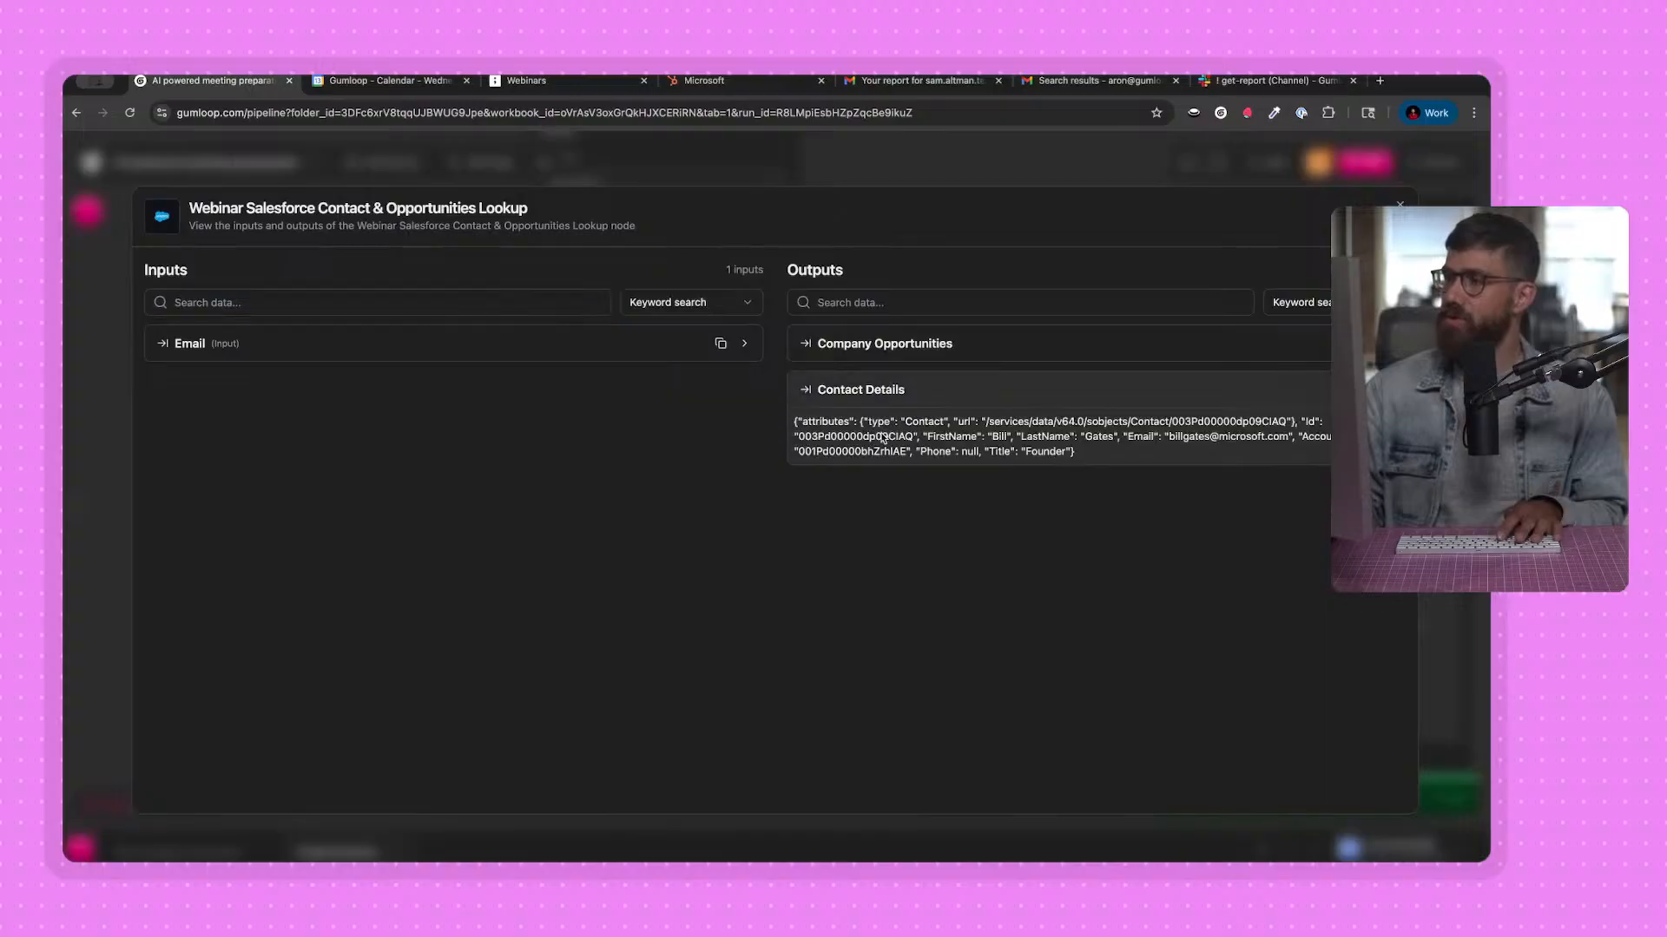
{"action": "left_click", "coordinate": [867, 343]}
{"action": "left_click", "coordinate": [835, 382]}
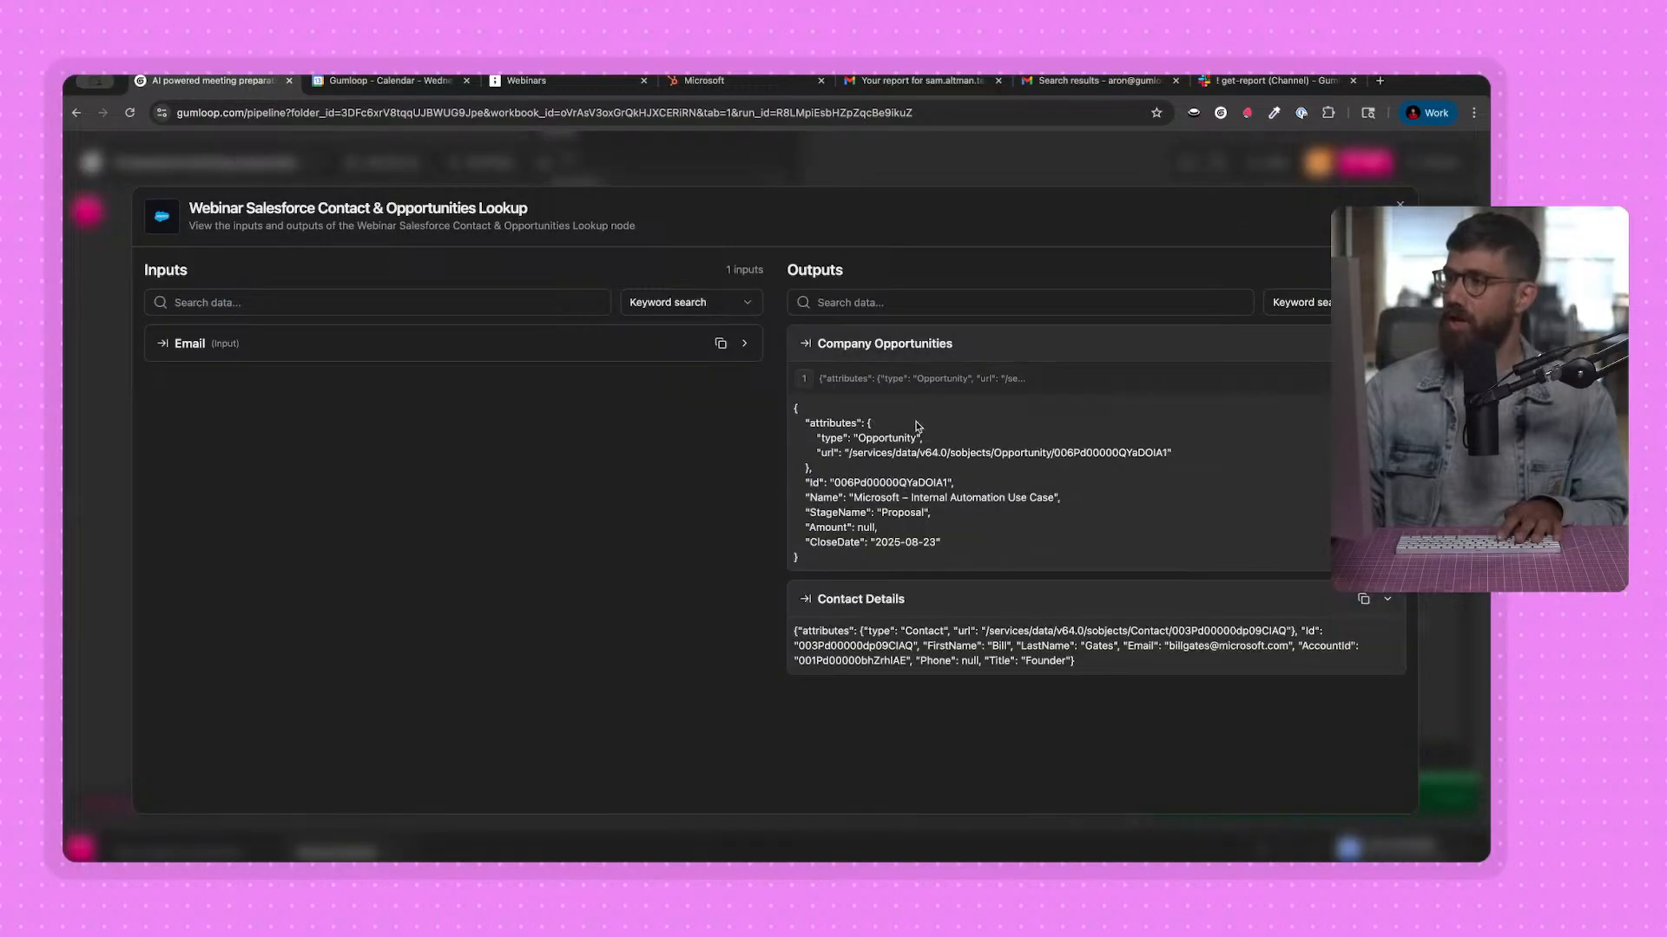
{"action": "left_click", "coordinate": [858, 168]}
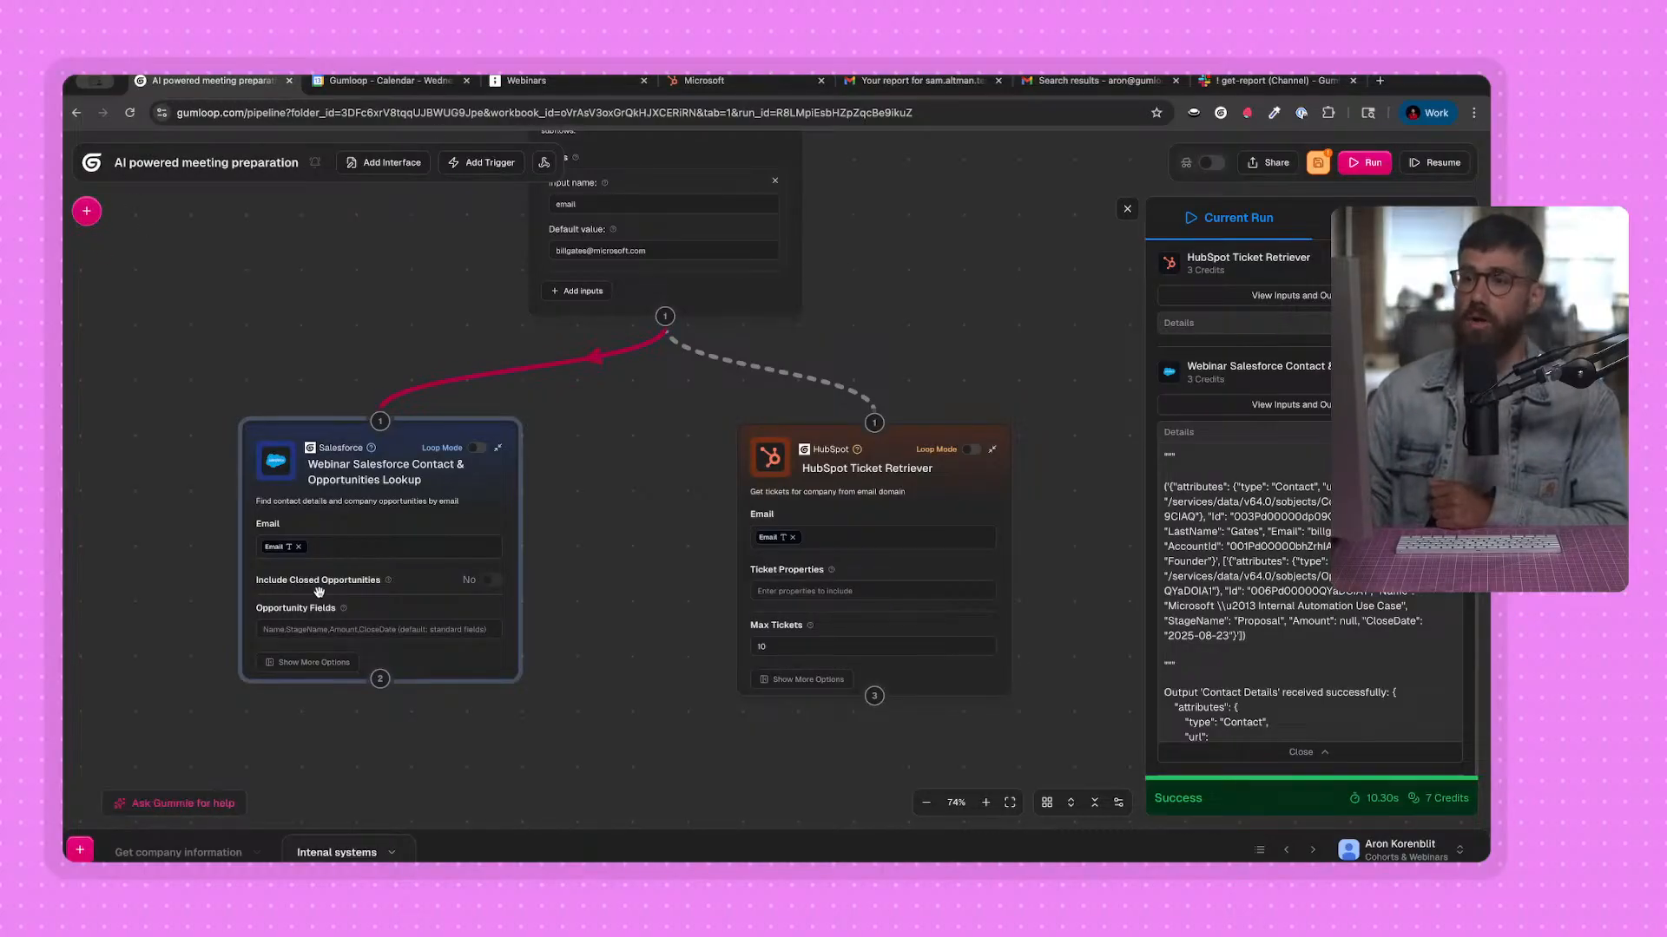
Browse the integrations offered in the node library and close it.
{"action": "key", "text": "super+b"}
{"action": "scroll", "coordinate": [298, 600], "scroll_direction": "down", "scroll_amount": 5}
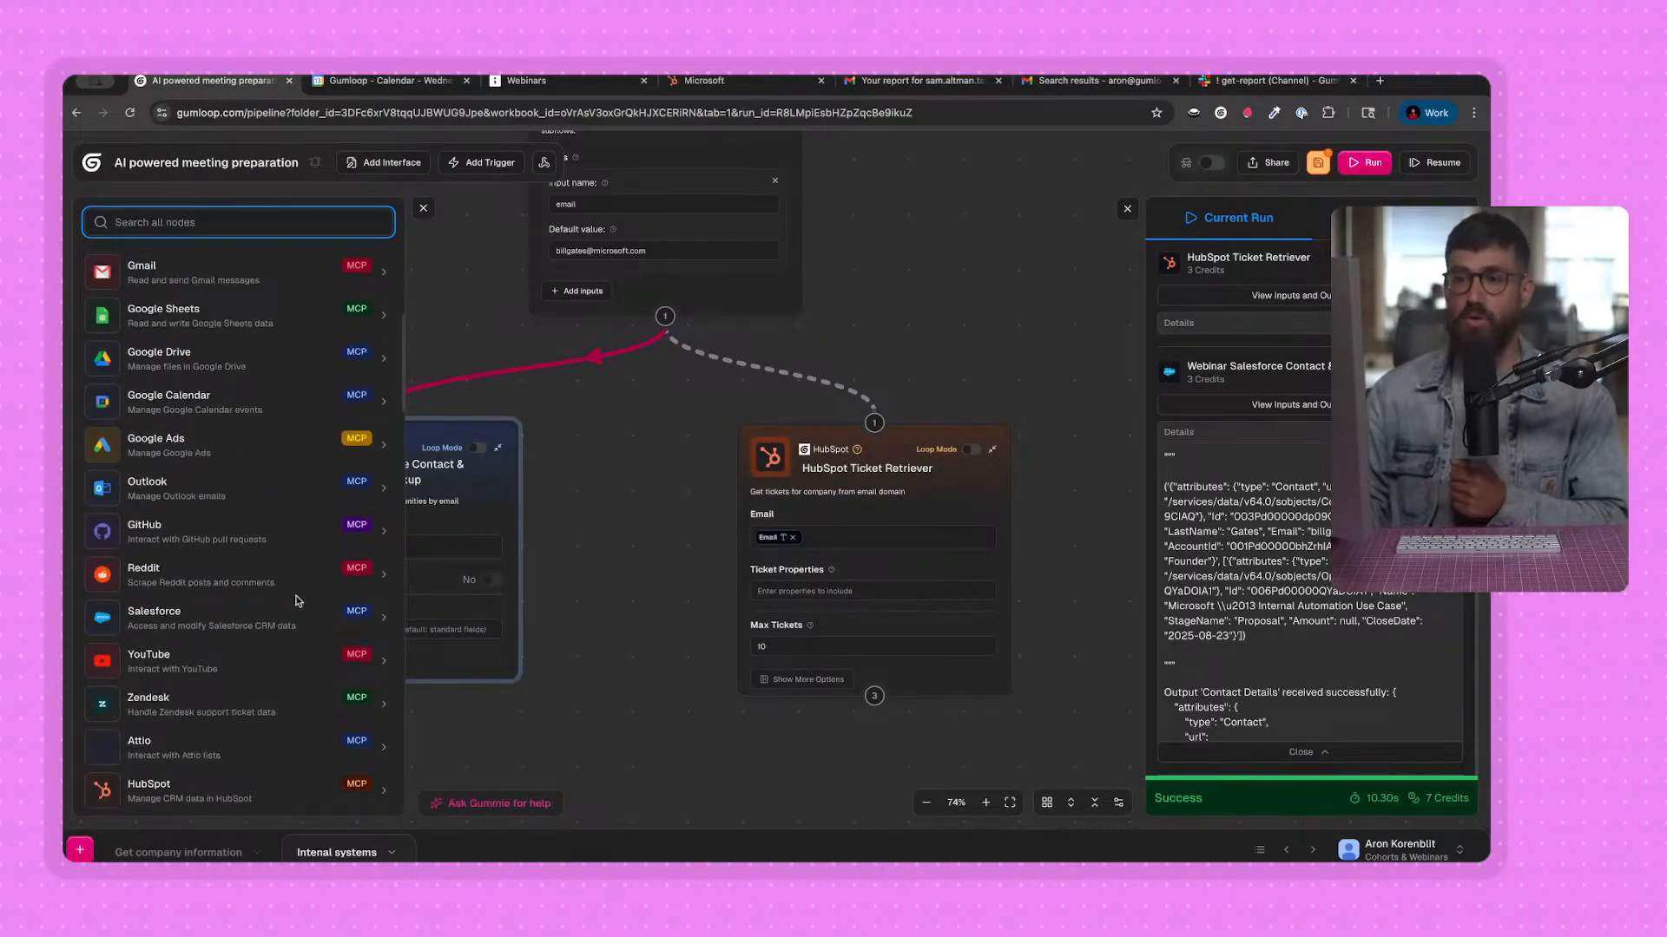
{"action": "scroll", "coordinate": [298, 601], "scroll_direction": "down", "scroll_amount": 3}
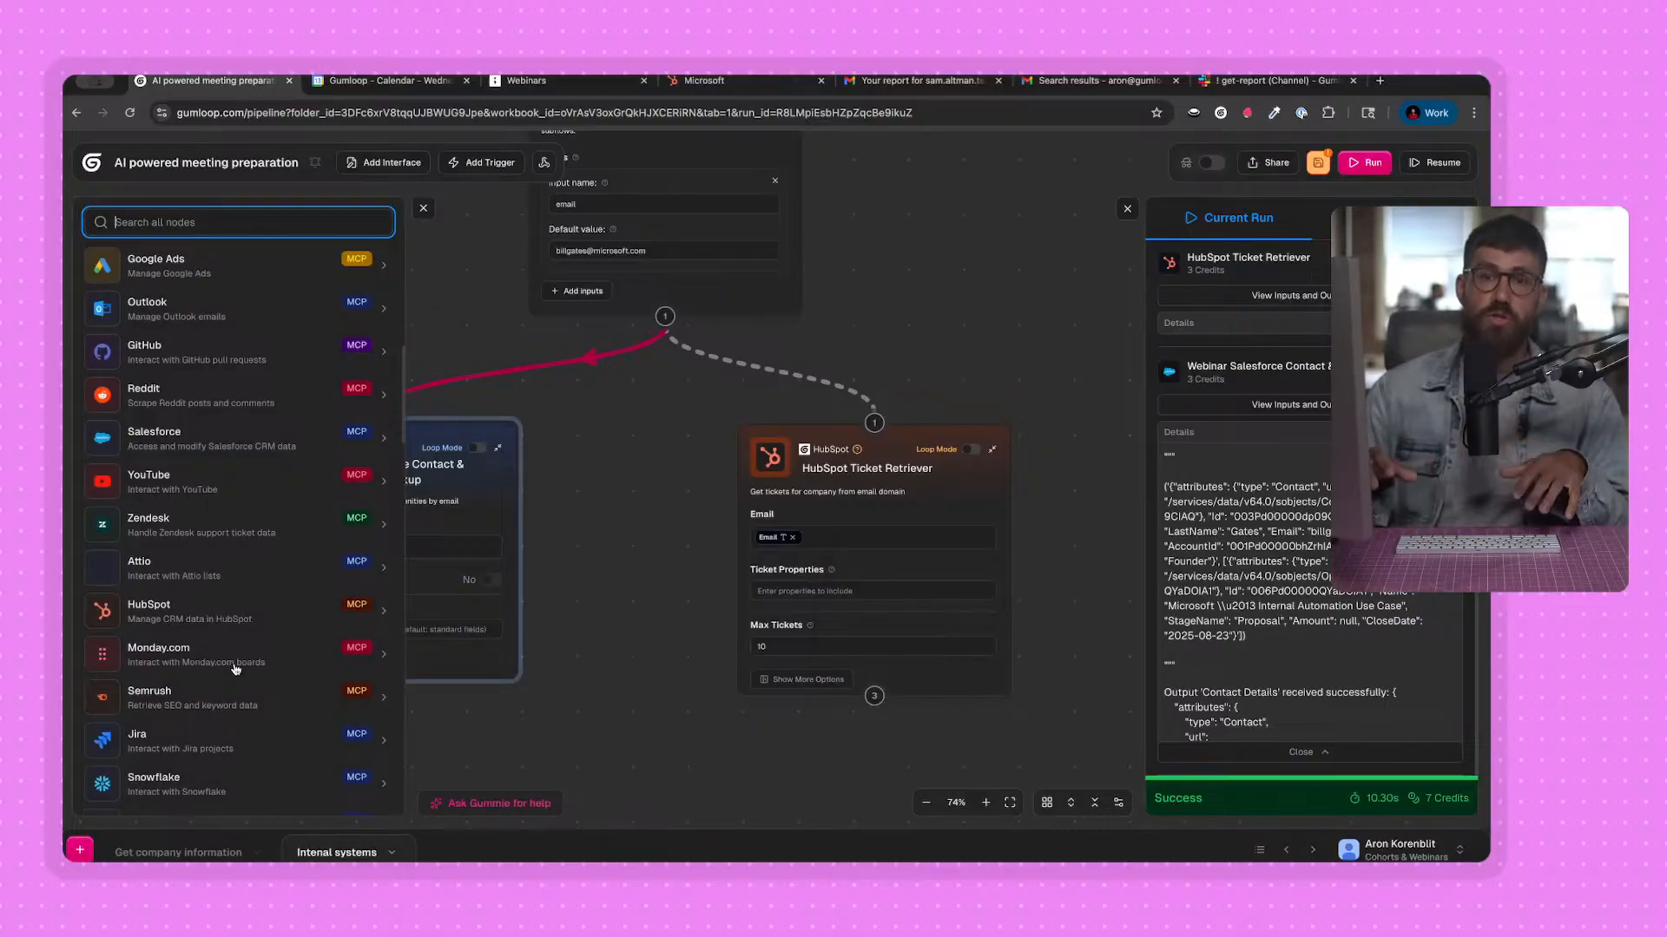
{"action": "left_click", "coordinate": [421, 211]}
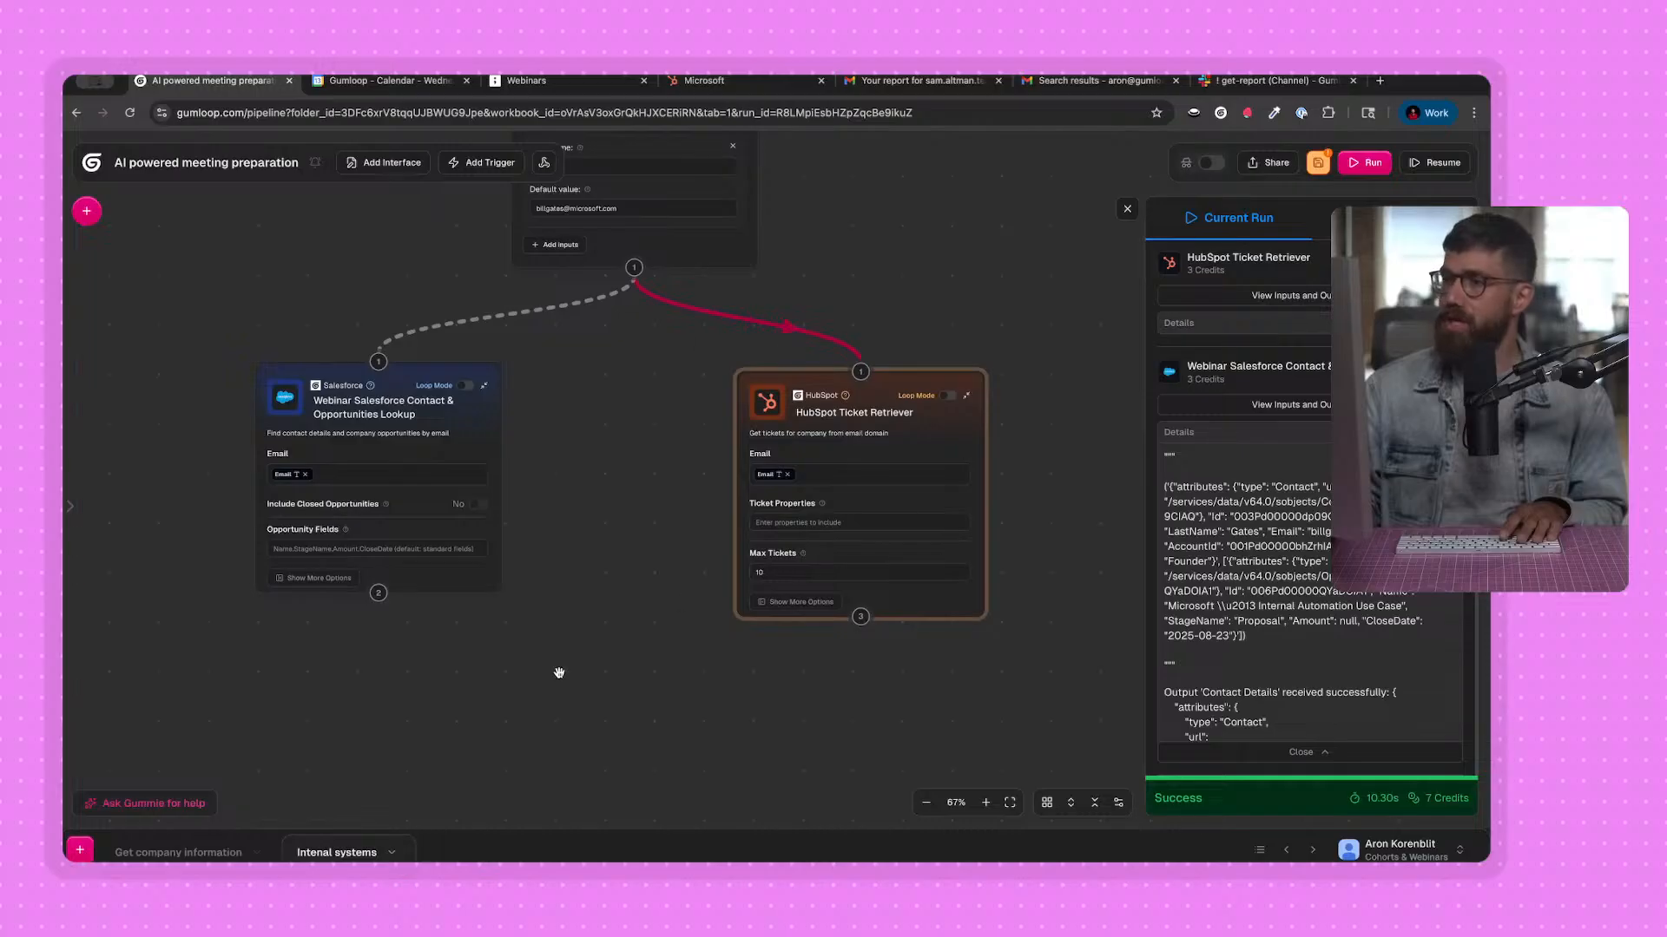
Search the node library for "output" and add an Output node below the Salesforce lookup and HubSpot Ticket Retriever nodes.
{"action": "left_click", "coordinate": [87, 211]}
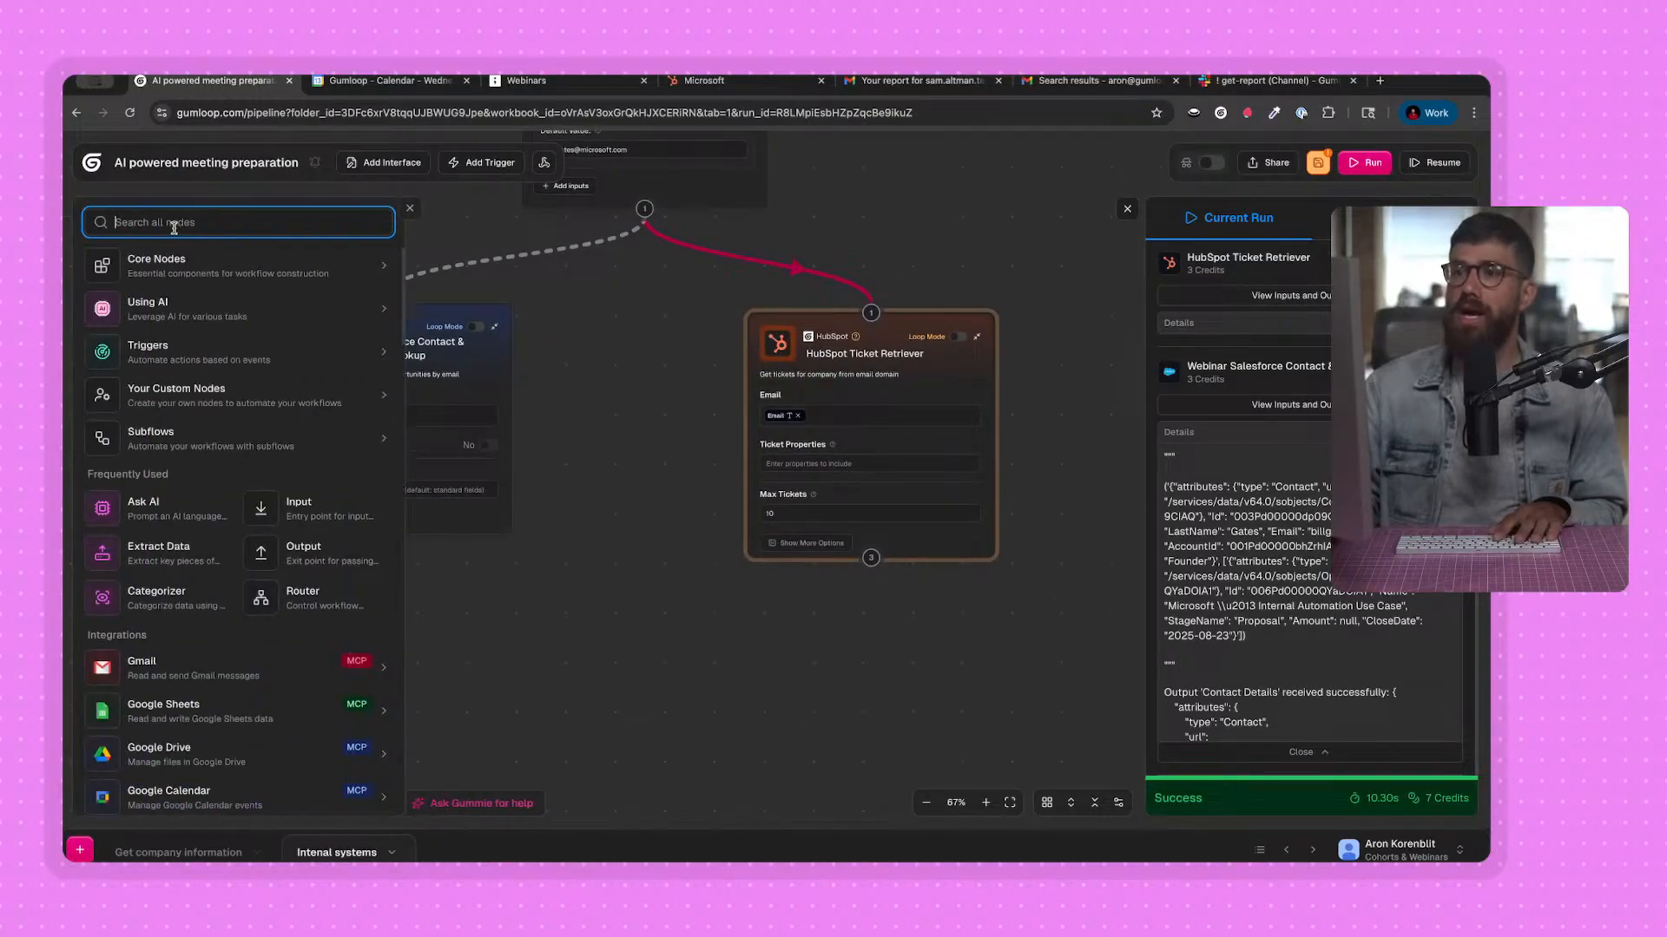
{"action": "type", "text": "d"}
{"action": "type", "text": "utput"}
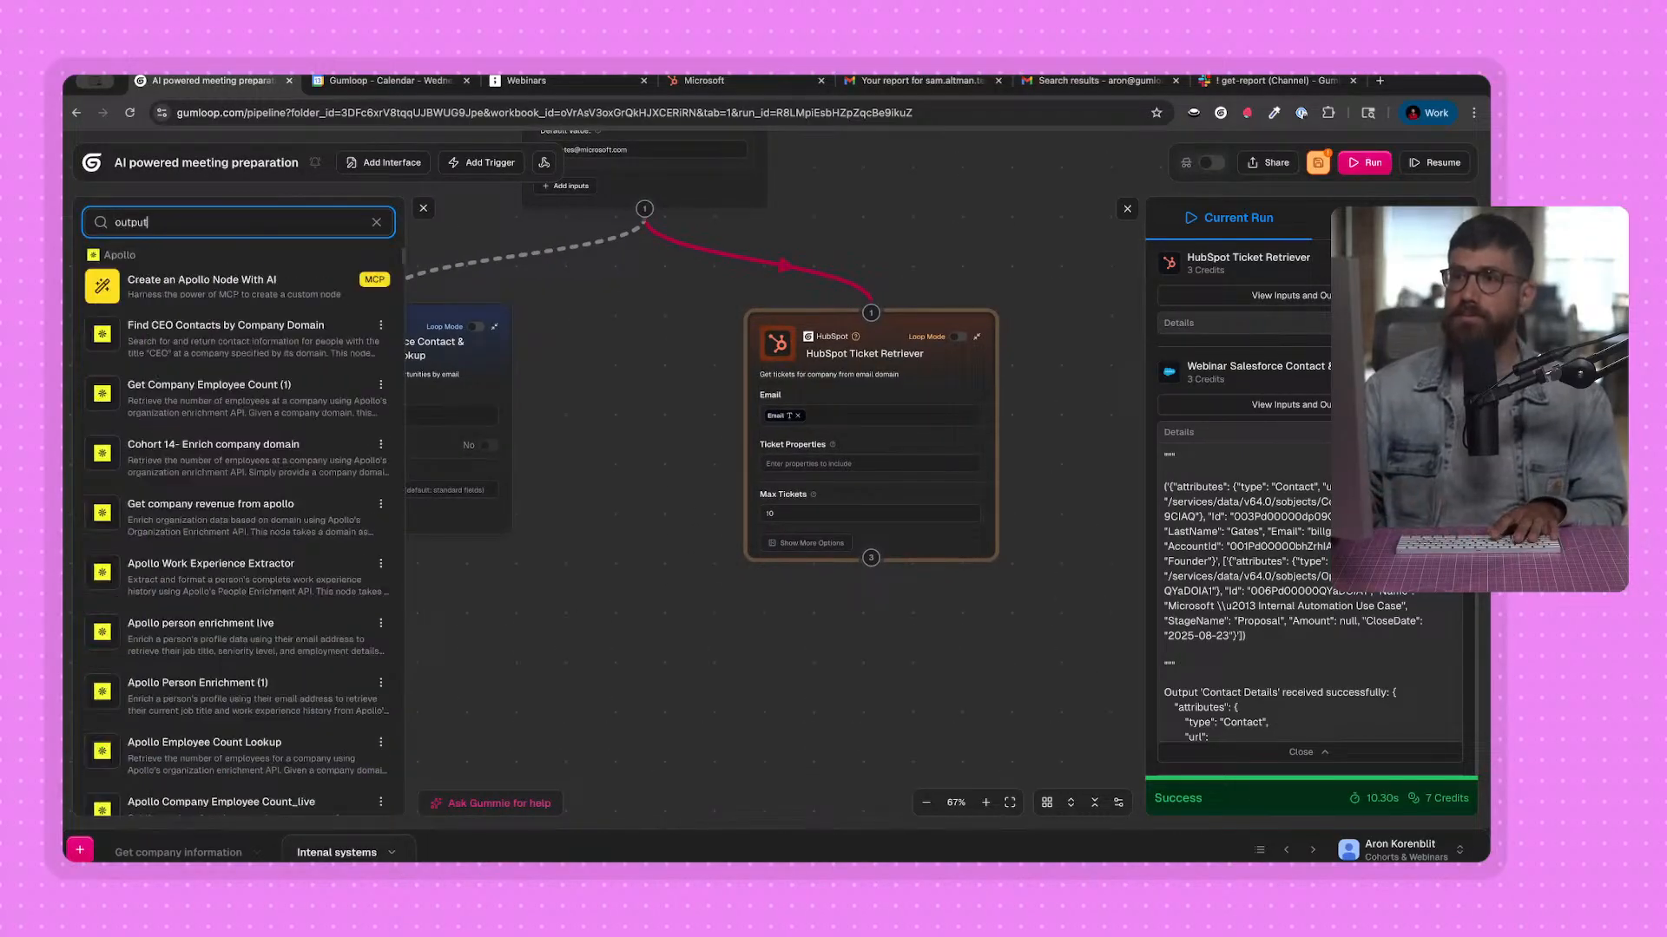
{"action": "scroll", "coordinate": [210, 464], "scroll_direction": "down", "scroll_amount": 10}
{"action": "scroll", "coordinate": [209, 443], "scroll_direction": "up", "scroll_amount": 8}
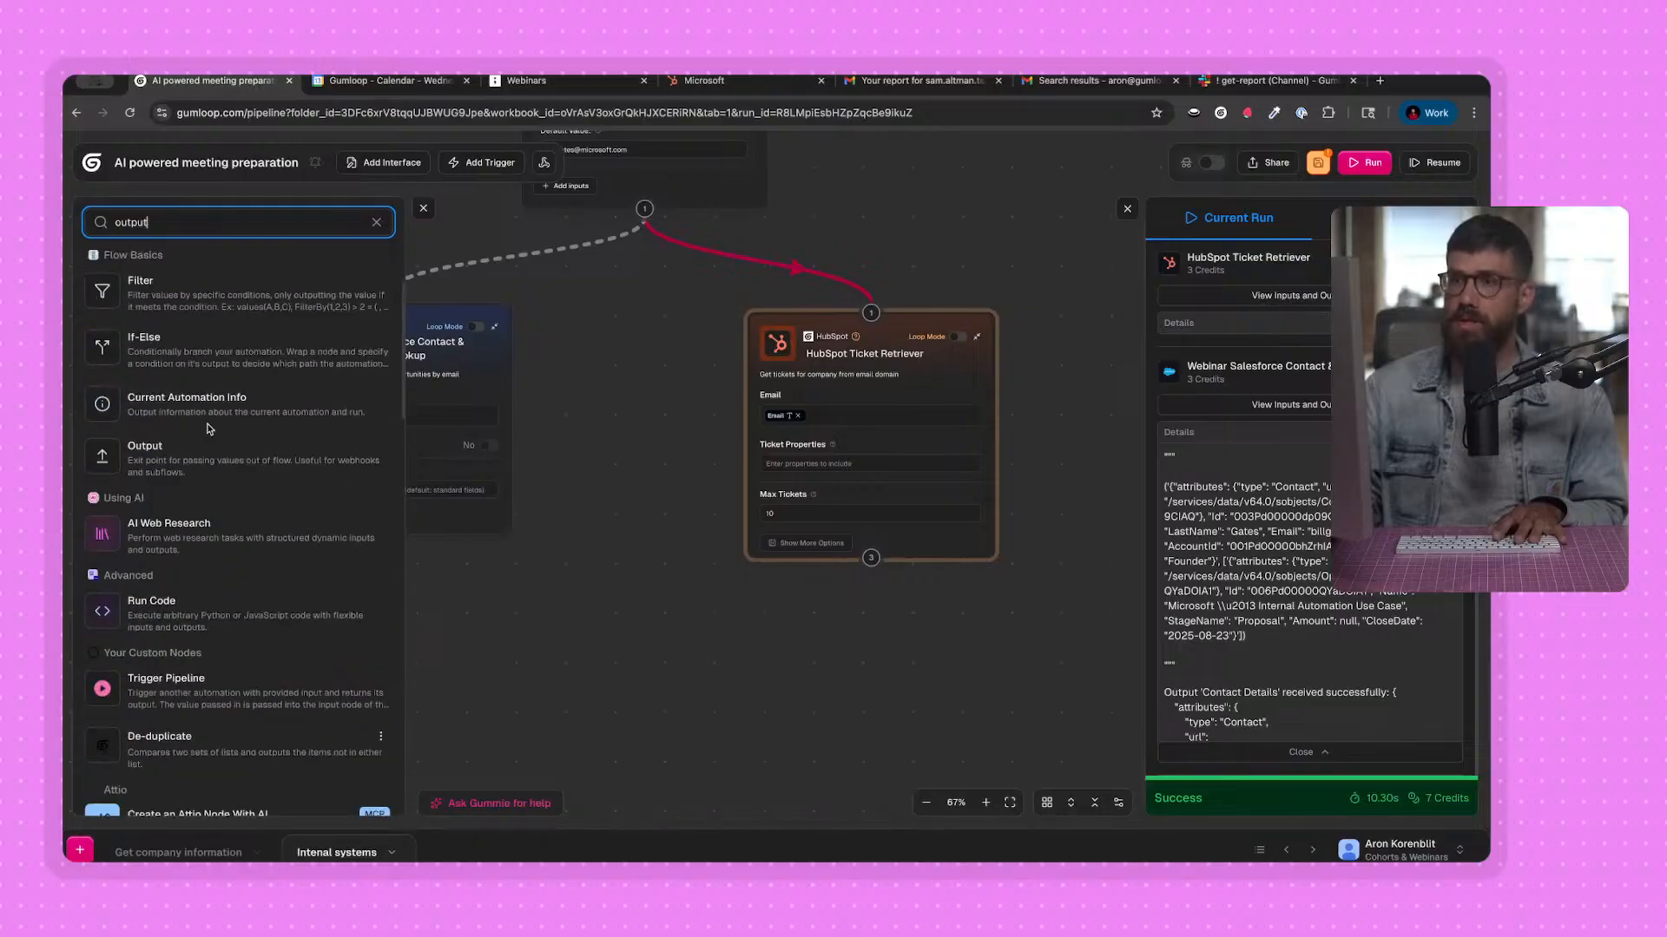
{"action": "left_click_drag", "start_coordinate": [563, 731], "coordinate": [564, 732]}
{"action": "left_click_drag", "start_coordinate": [579, 643], "coordinate": [615, 439]}
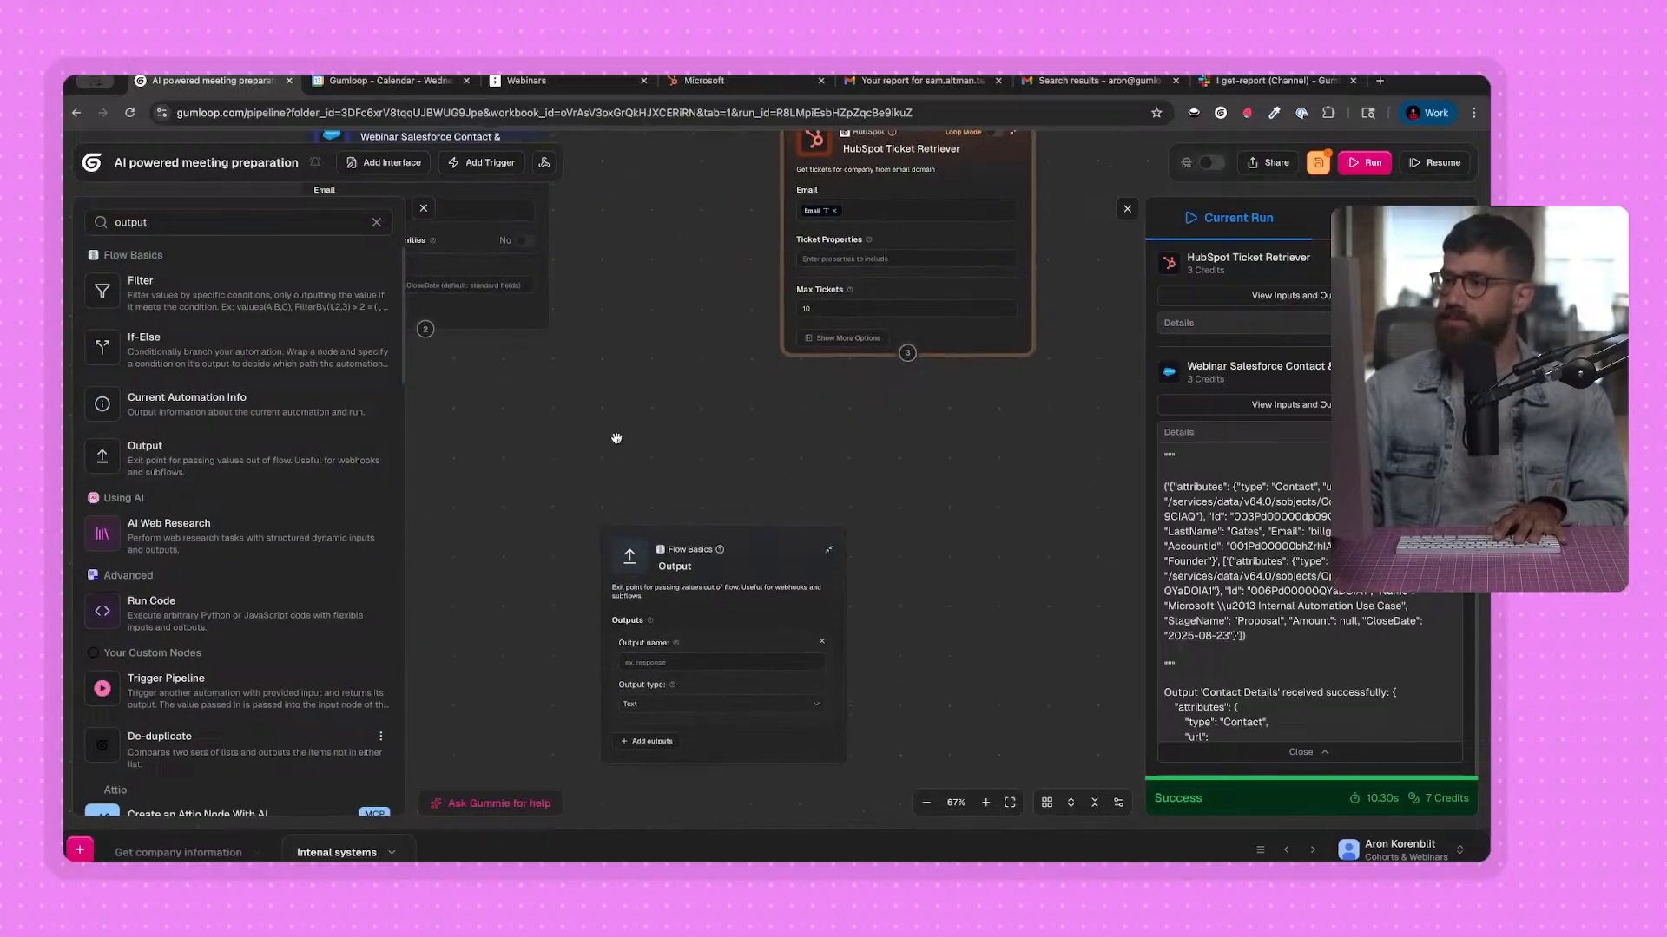
{"action": "left_click", "coordinate": [424, 211]}
{"action": "scroll", "coordinate": [496, 539], "scroll_direction": "up", "scroll_amount": 3}
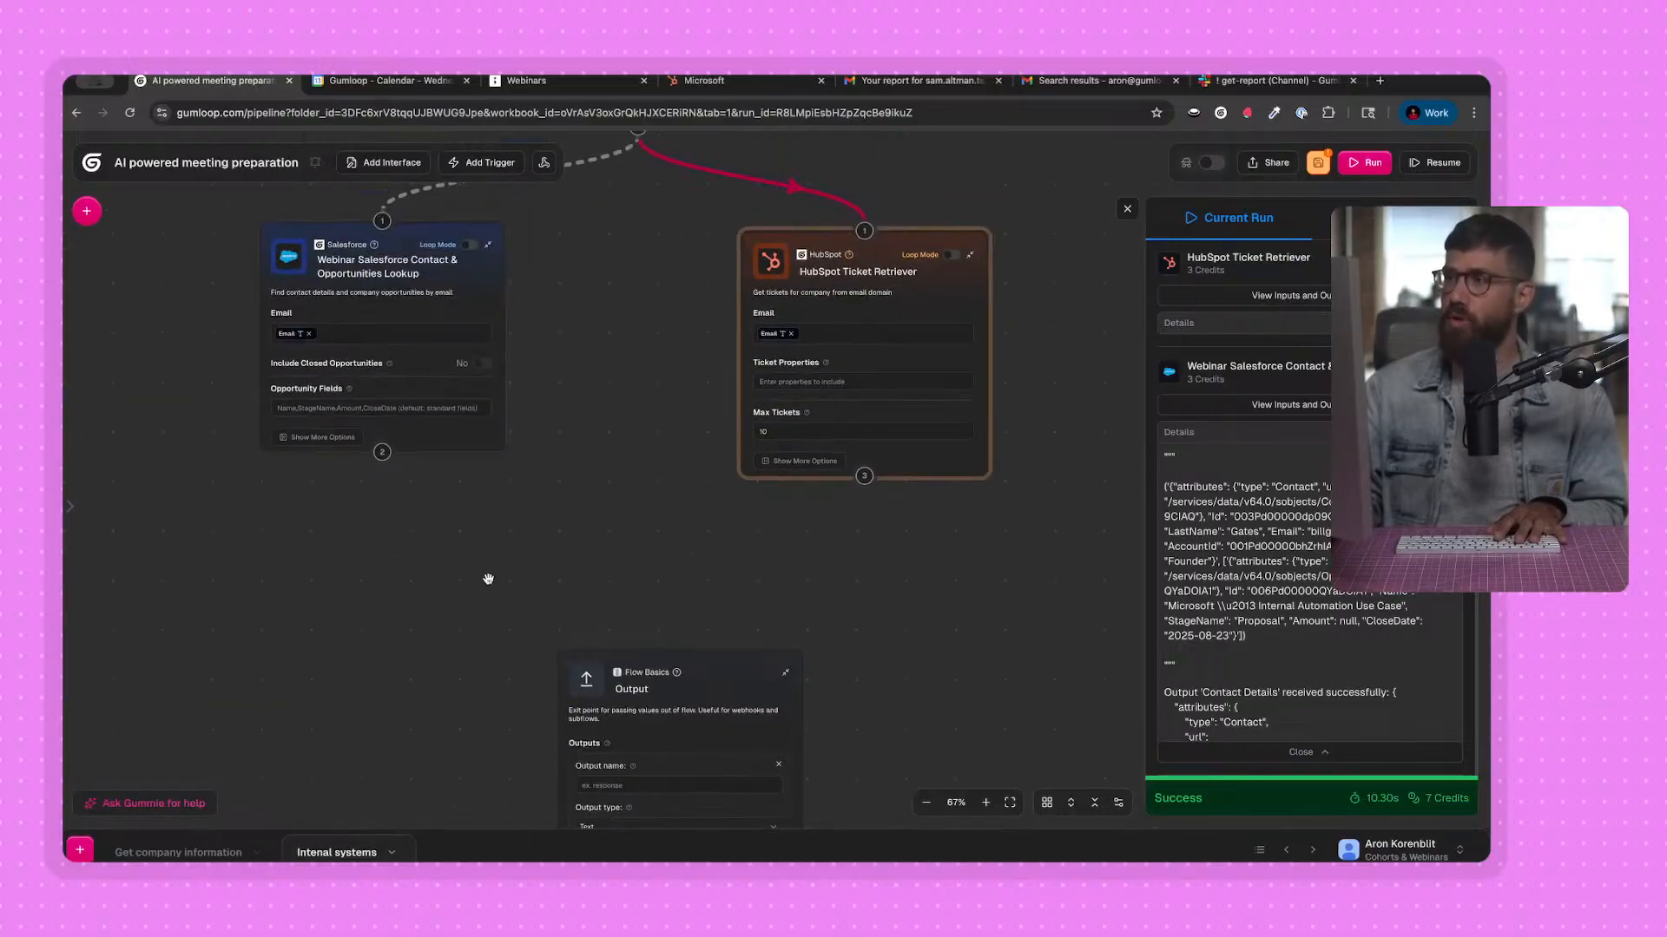
Review the Format research stage in the tldraw diagram, and switch to Gmail to look over the sample report's support activity.
{"action": "left_click", "coordinate": [555, 80]}
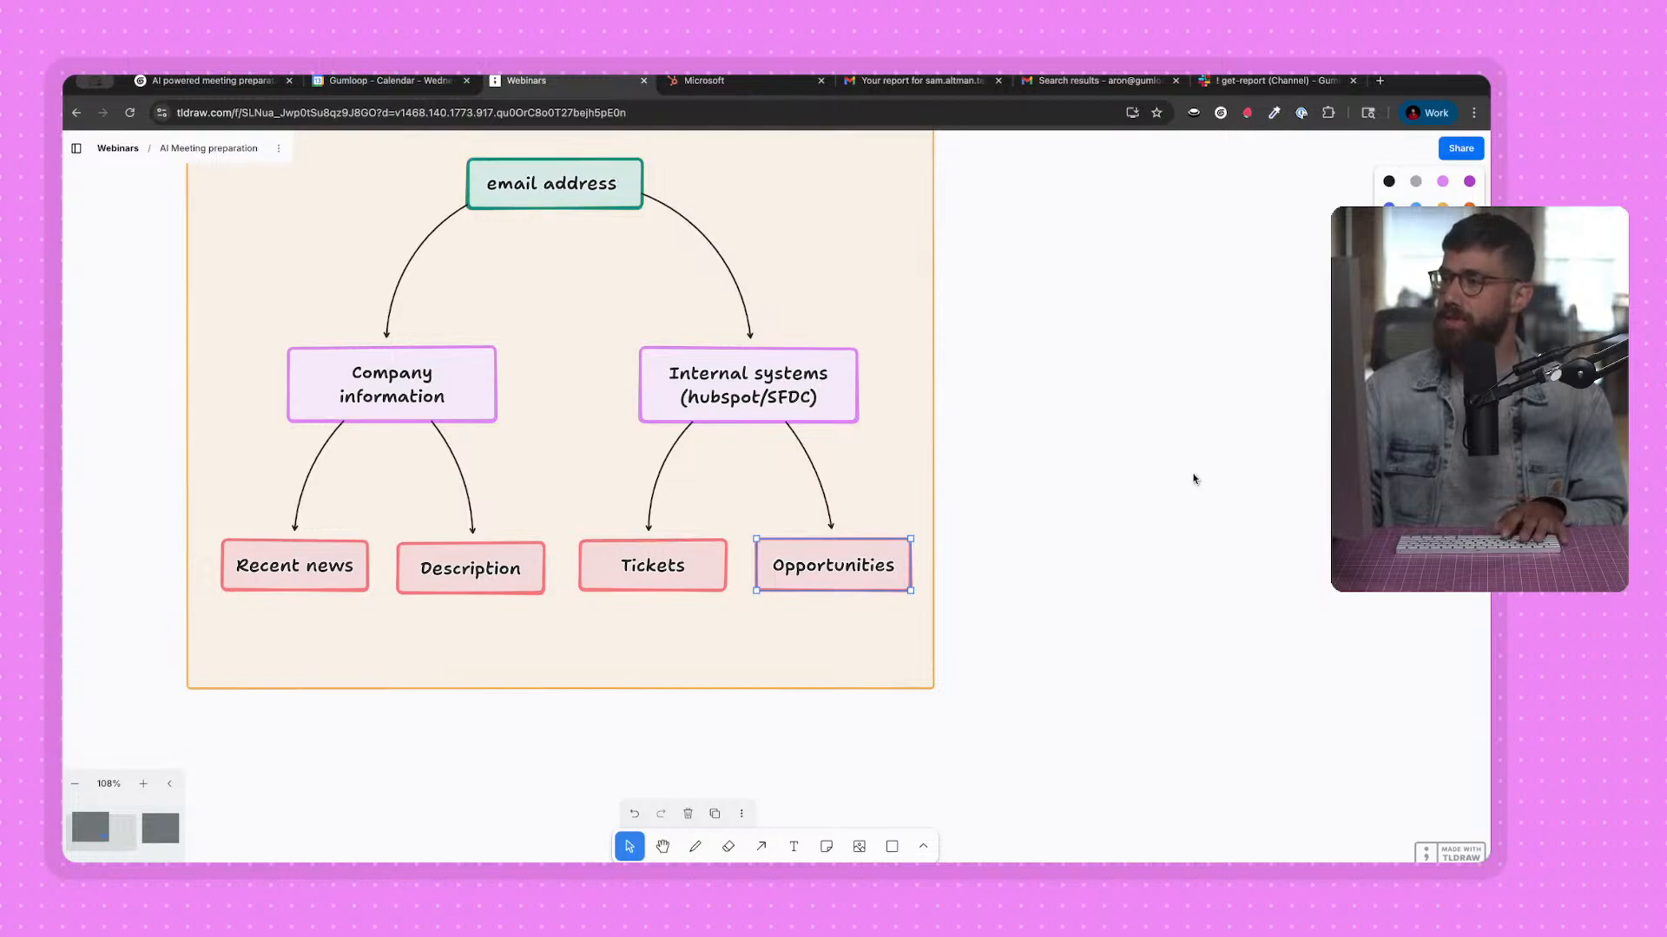
{"action": "left_click_drag", "start_coordinate": [1276, 453], "coordinate": [368, 461]}
{"action": "left_click", "coordinate": [950, 534]}
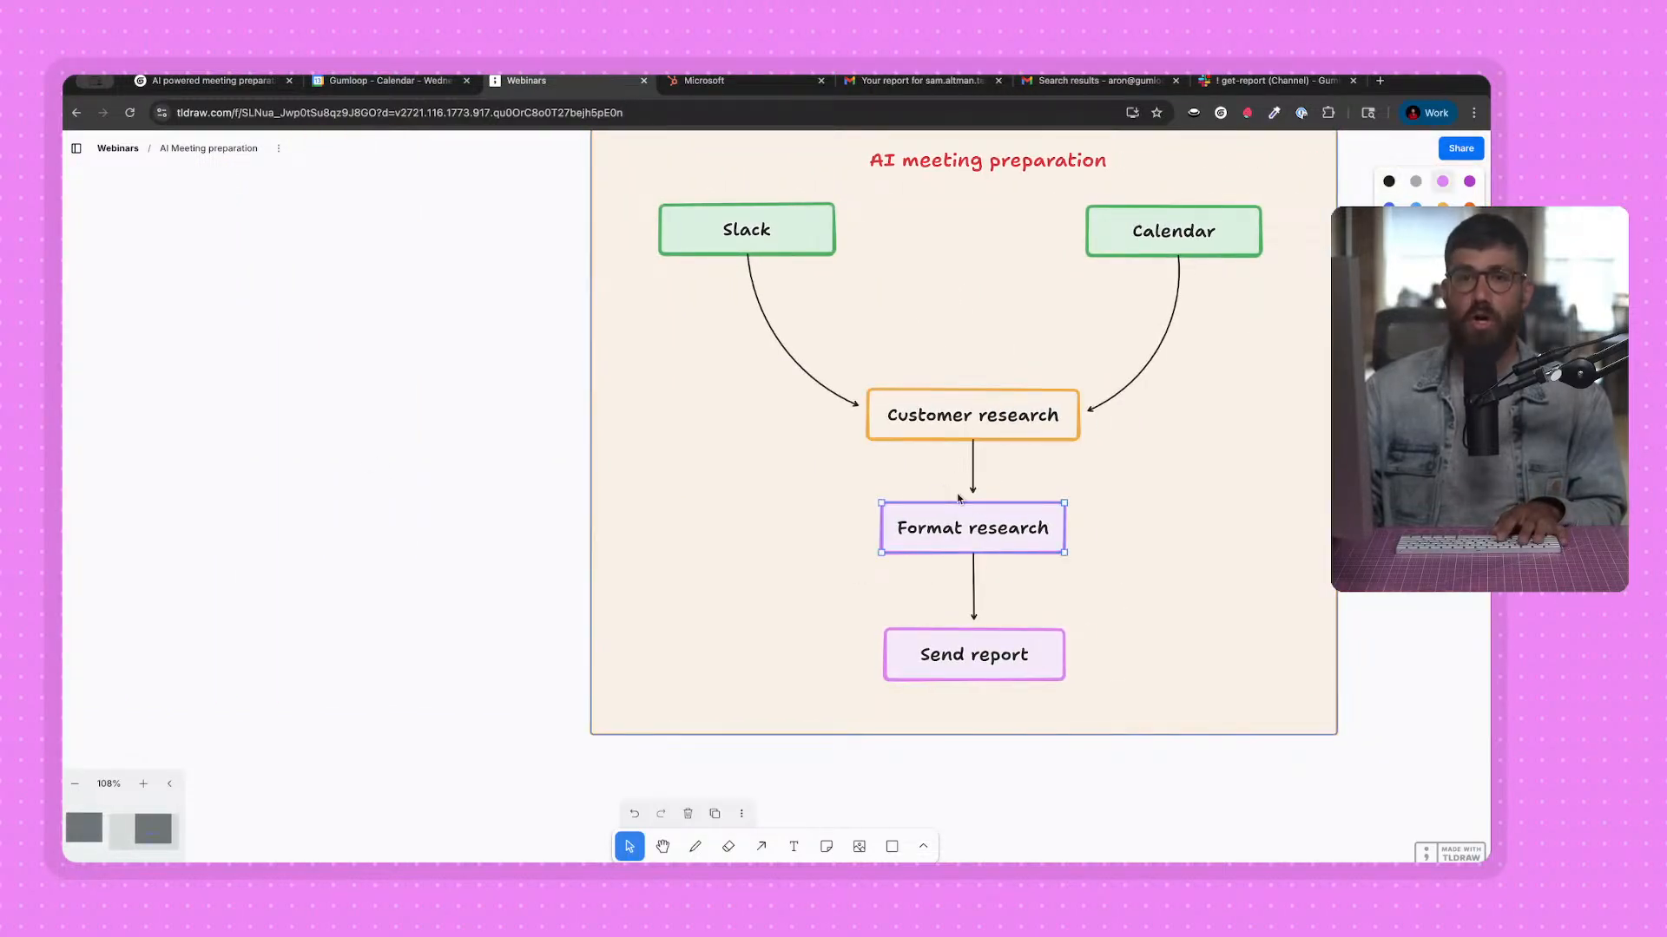
{"action": "left_click", "coordinate": [920, 84]}
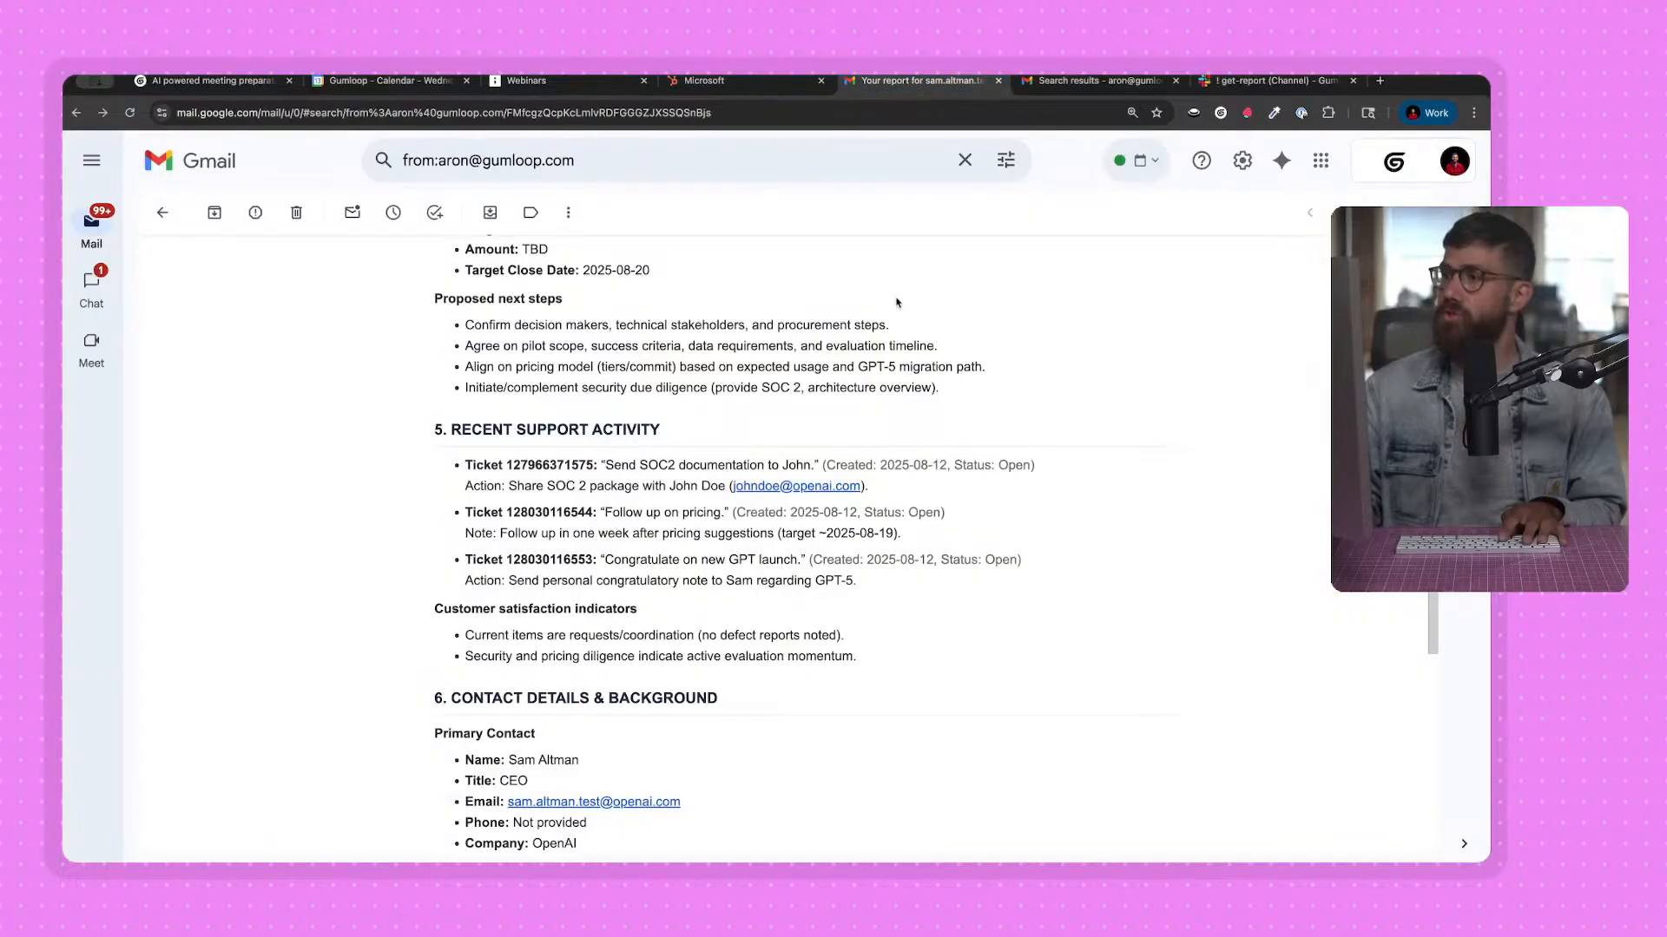
{"action": "scroll", "coordinate": [762, 365], "scroll_direction": "up", "scroll_amount": 1}
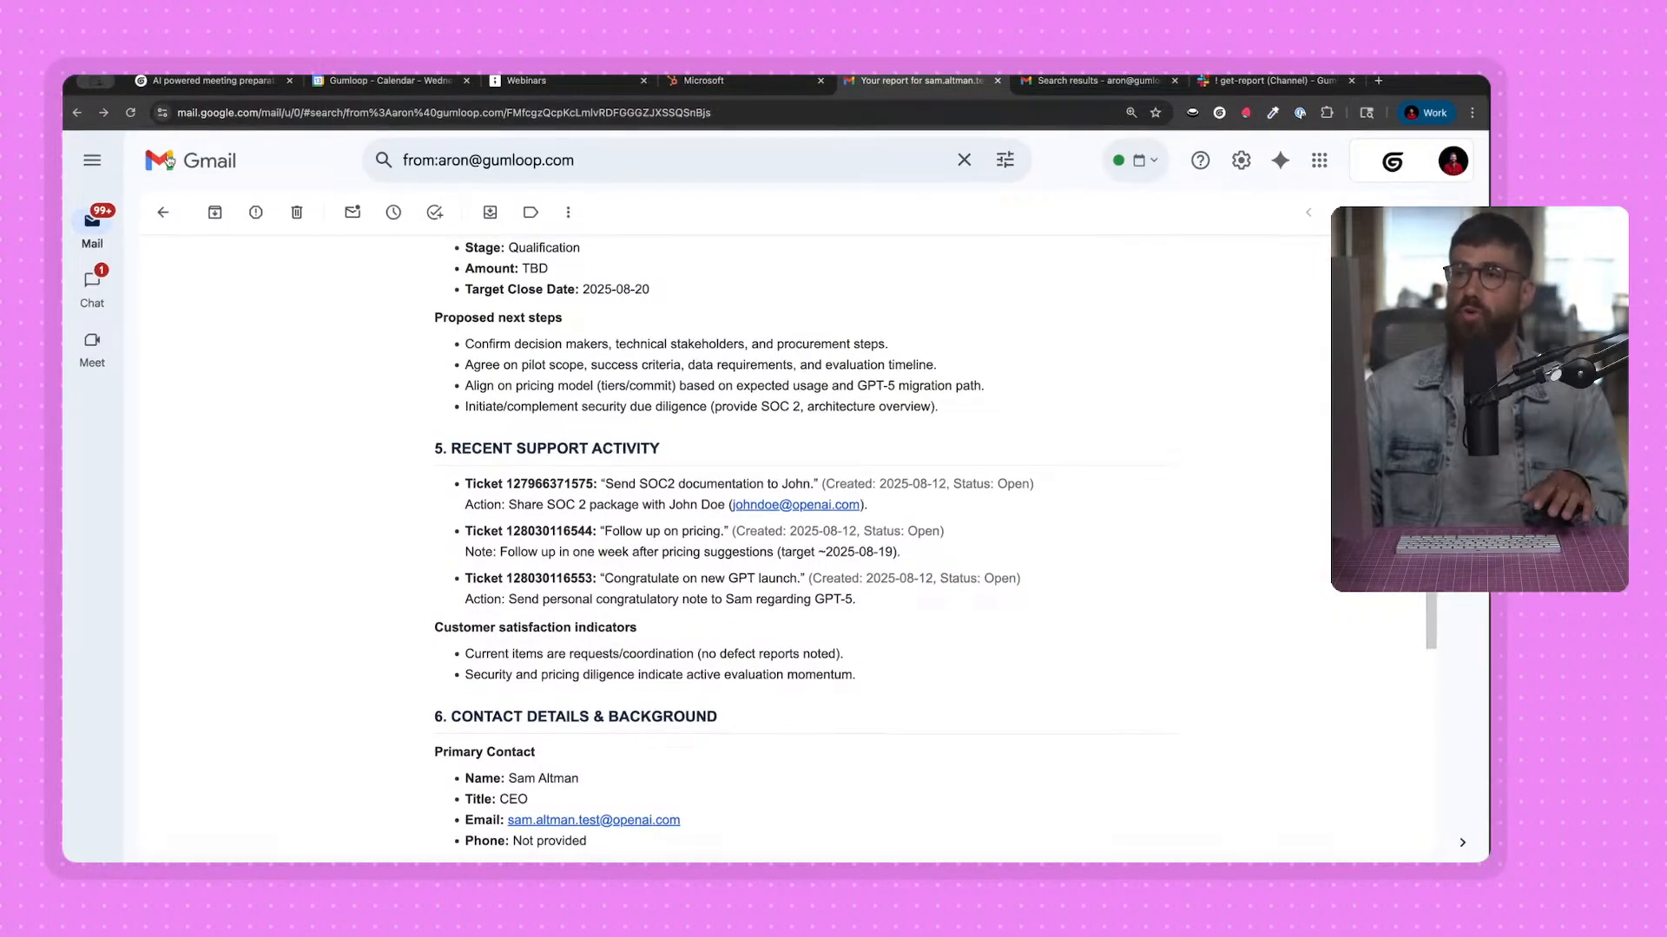
Switch back to the Gumloop workbook and review the outputs available from the HubSpot Ticket Retriever and Salesforce lookup nodes.
{"action": "left_click", "coordinate": [208, 81]}
{"action": "left_click_drag", "start_coordinate": [324, 569], "coordinate": [377, 521]}
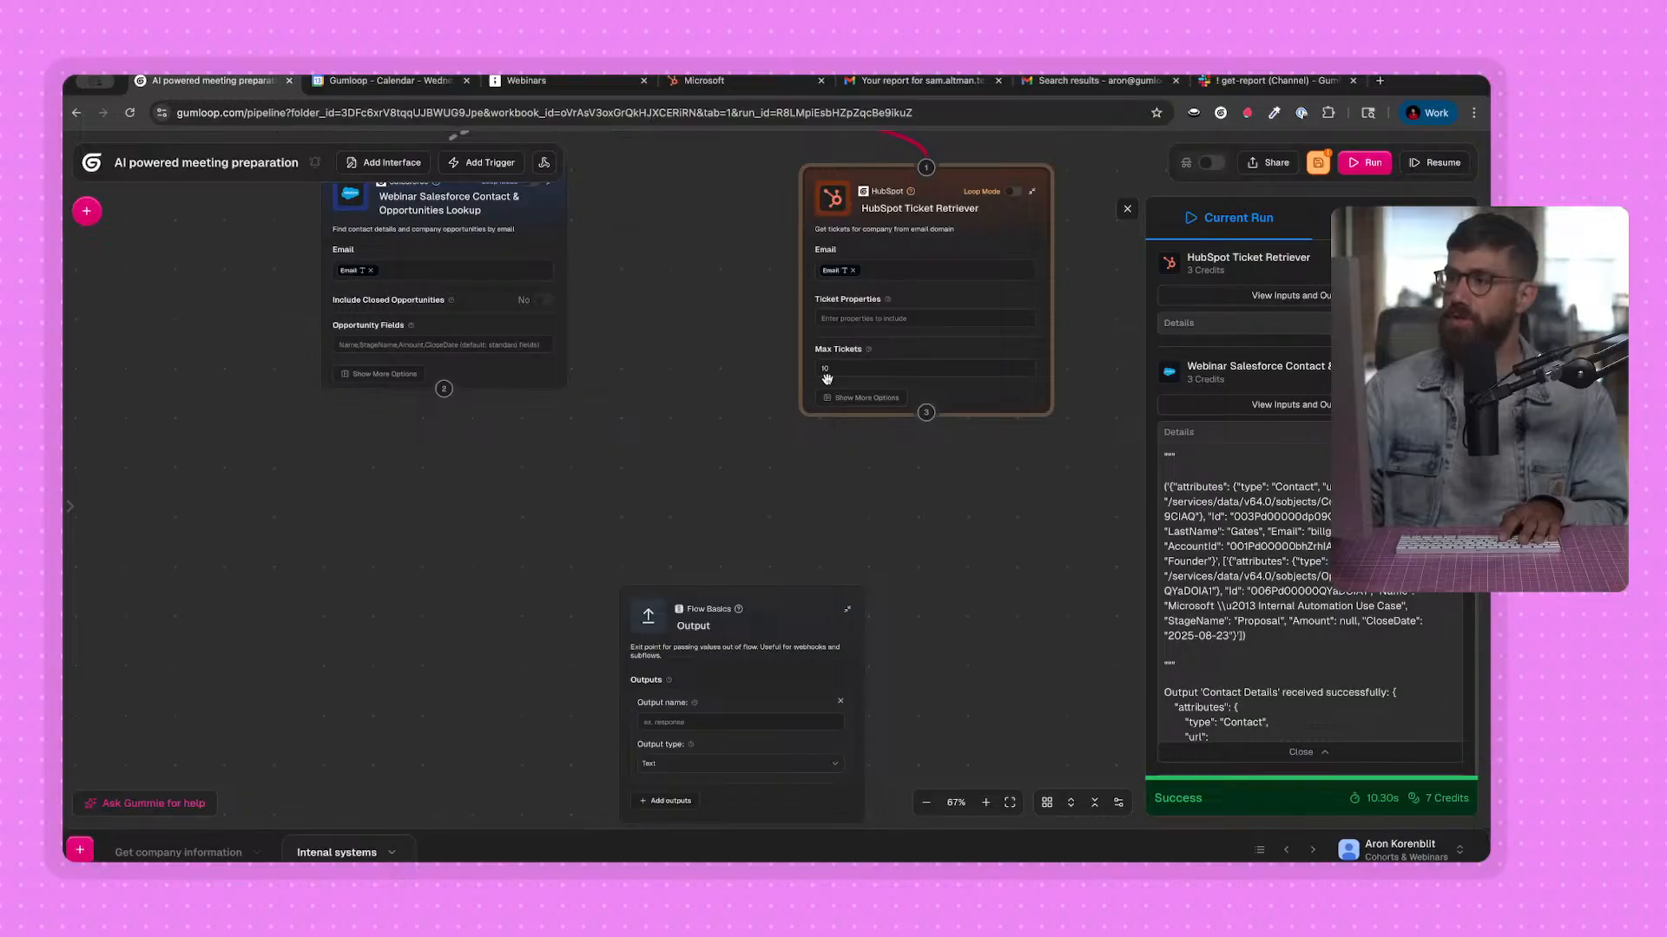
{"action": "left_click_drag", "start_coordinate": [944, 524], "coordinate": [818, 553]}
{"action": "scroll", "coordinate": [876, 434], "scroll_direction": "up", "scroll_amount": 1}
{"action": "mouse_move", "coordinate": [1011, 438]}
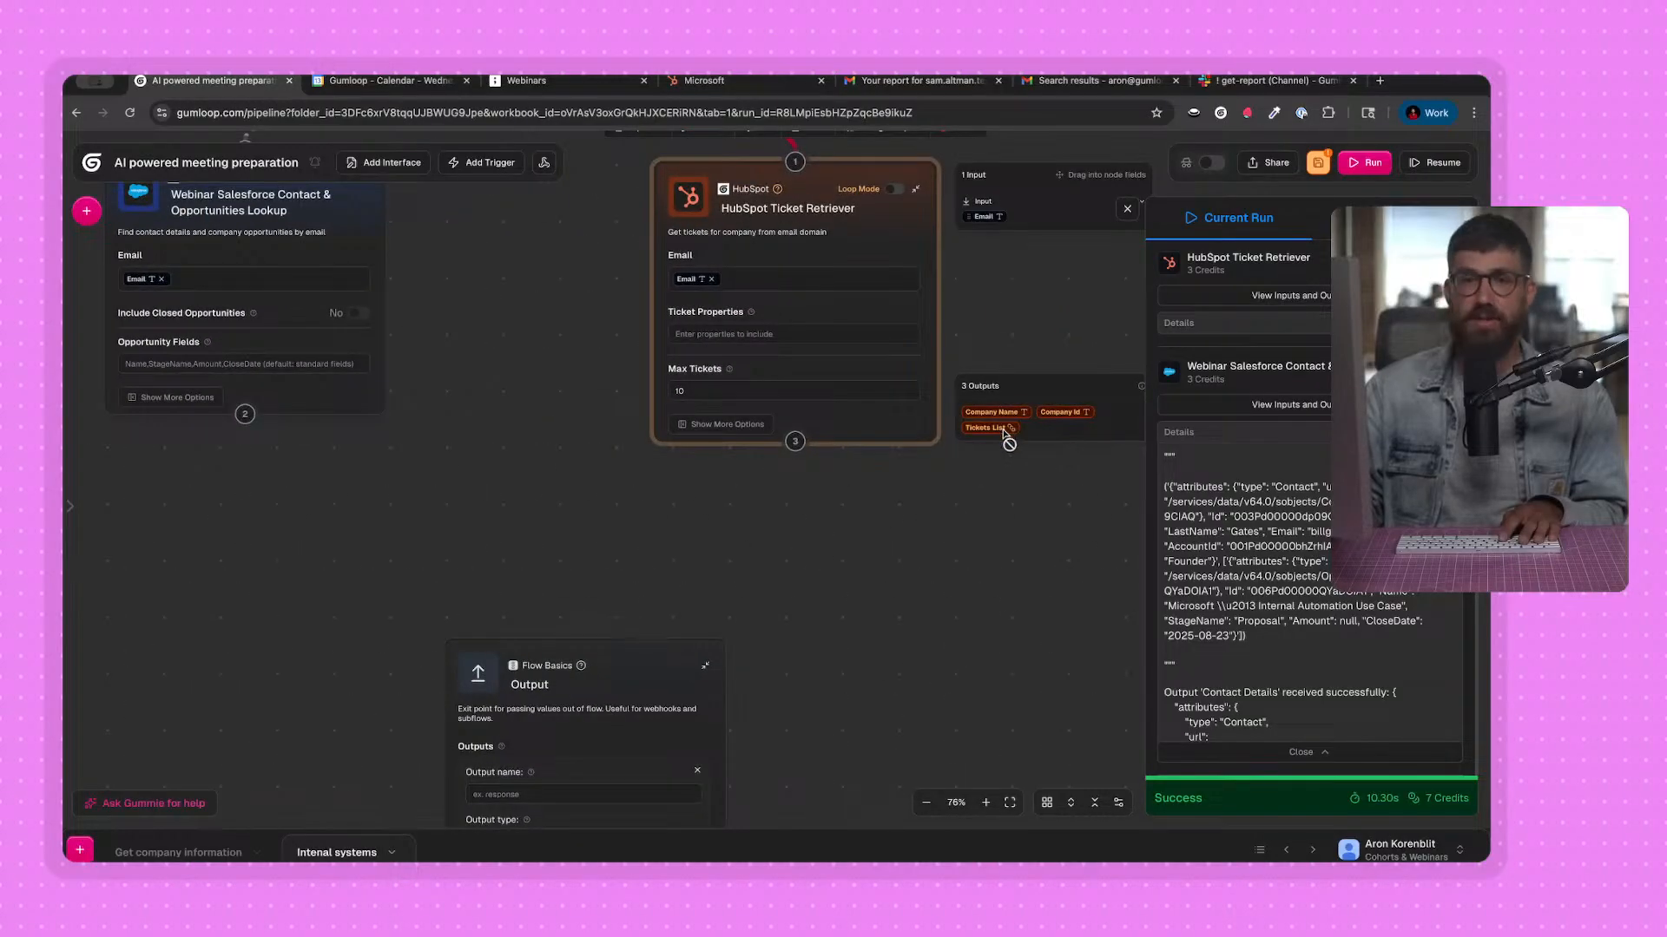
{"action": "scroll", "coordinate": [152, 436], "scroll_direction": "up", "scroll_amount": 3}
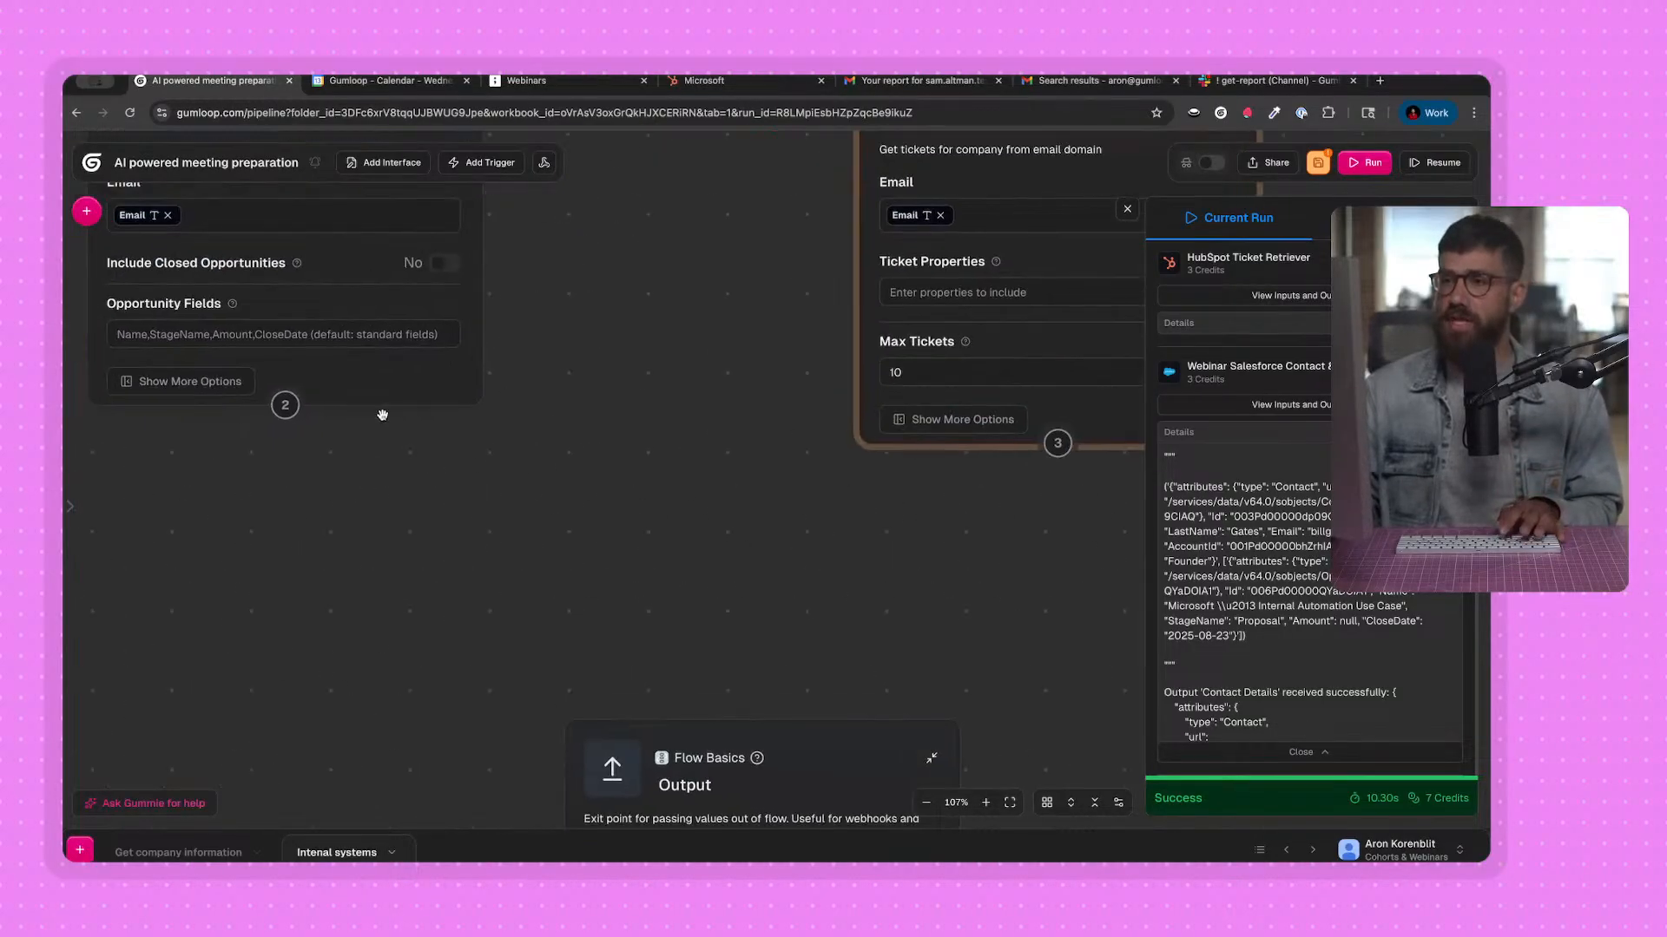
{"action": "mouse_move", "coordinate": [593, 396]}
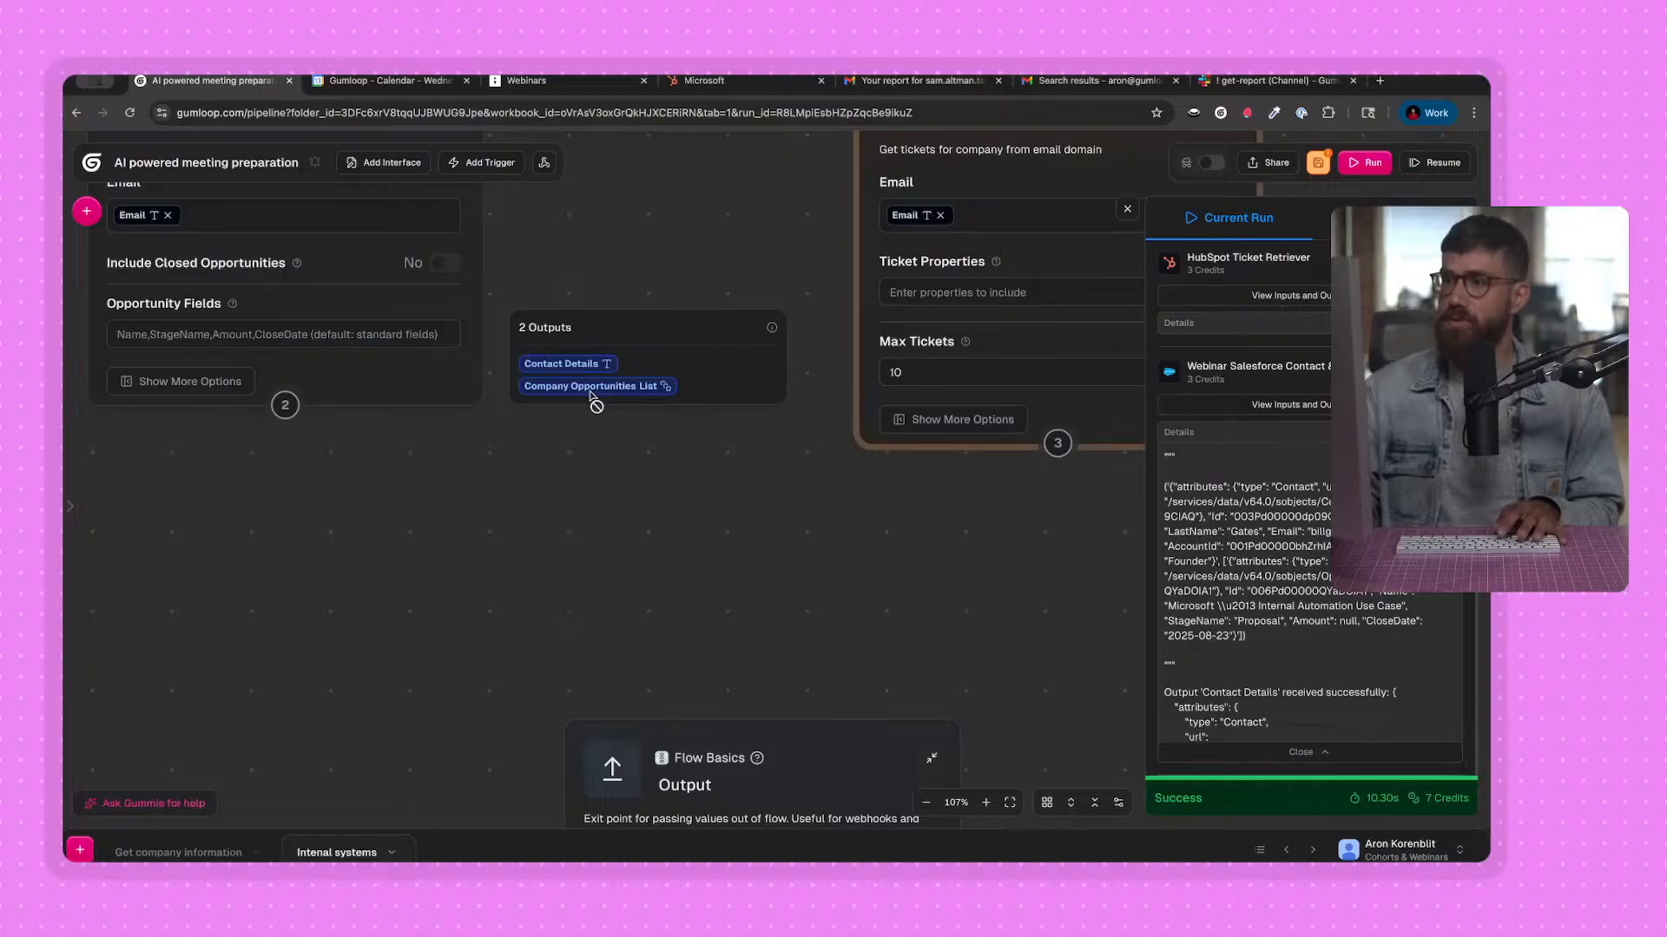
Inspect the HubSpot Ticket Retriever's run outputs, expanding the first Tickets entry, and close the view.
{"action": "left_click", "coordinate": [1289, 295]}
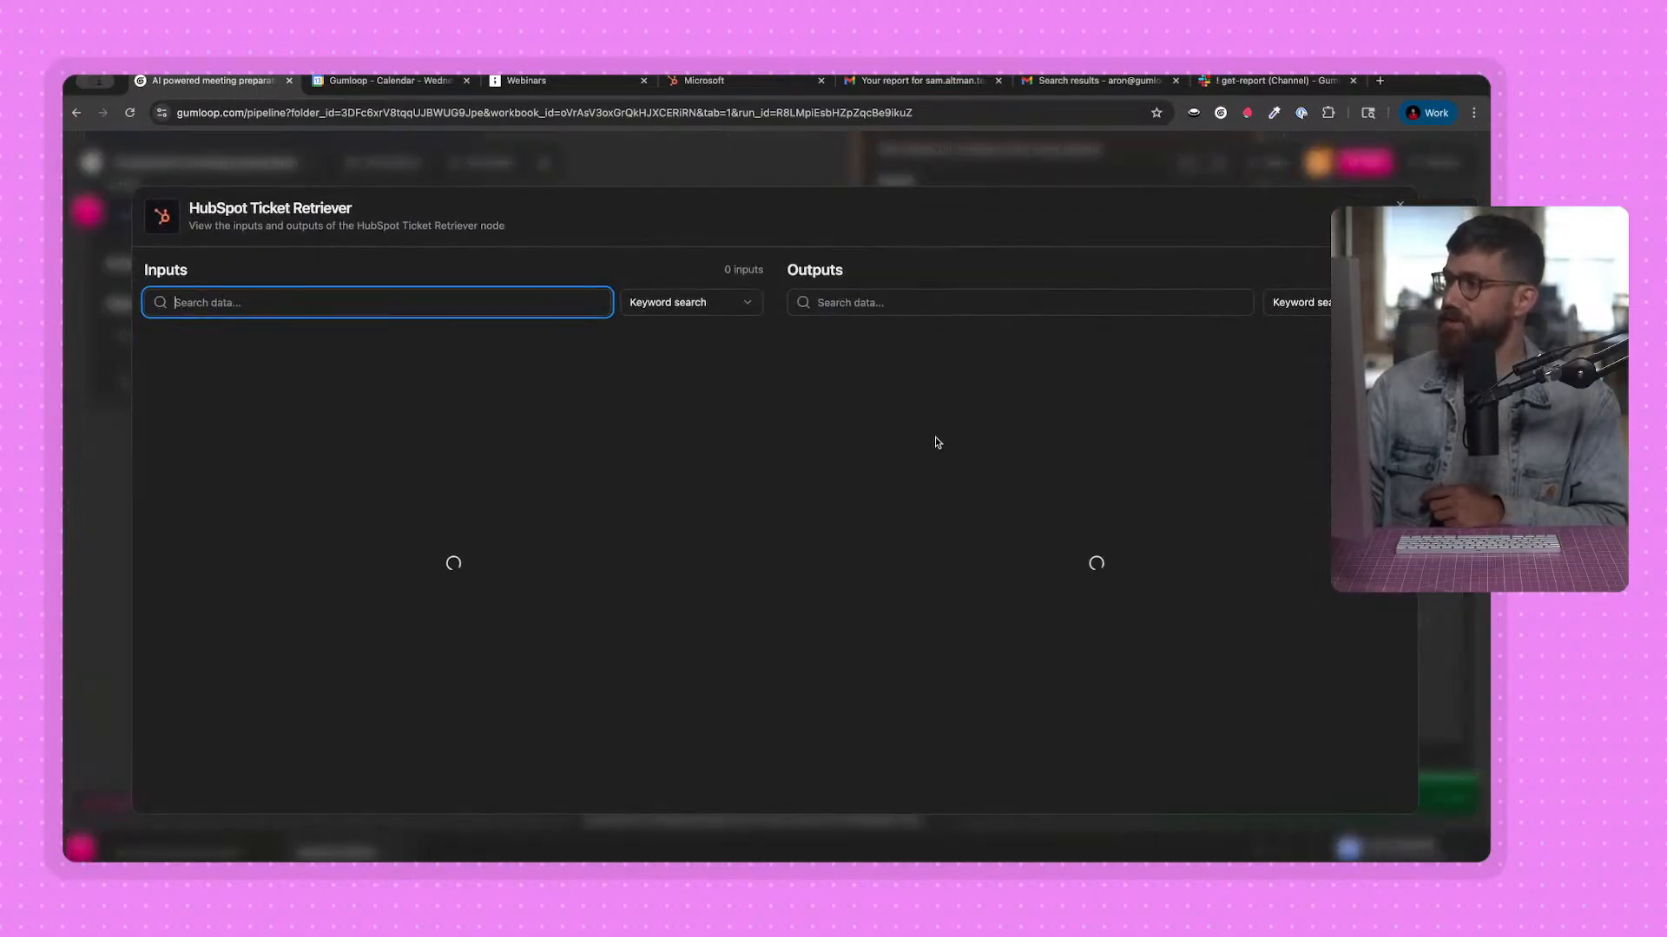
{"action": "left_click", "coordinate": [853, 434]}
{"action": "left_click", "coordinate": [855, 471]}
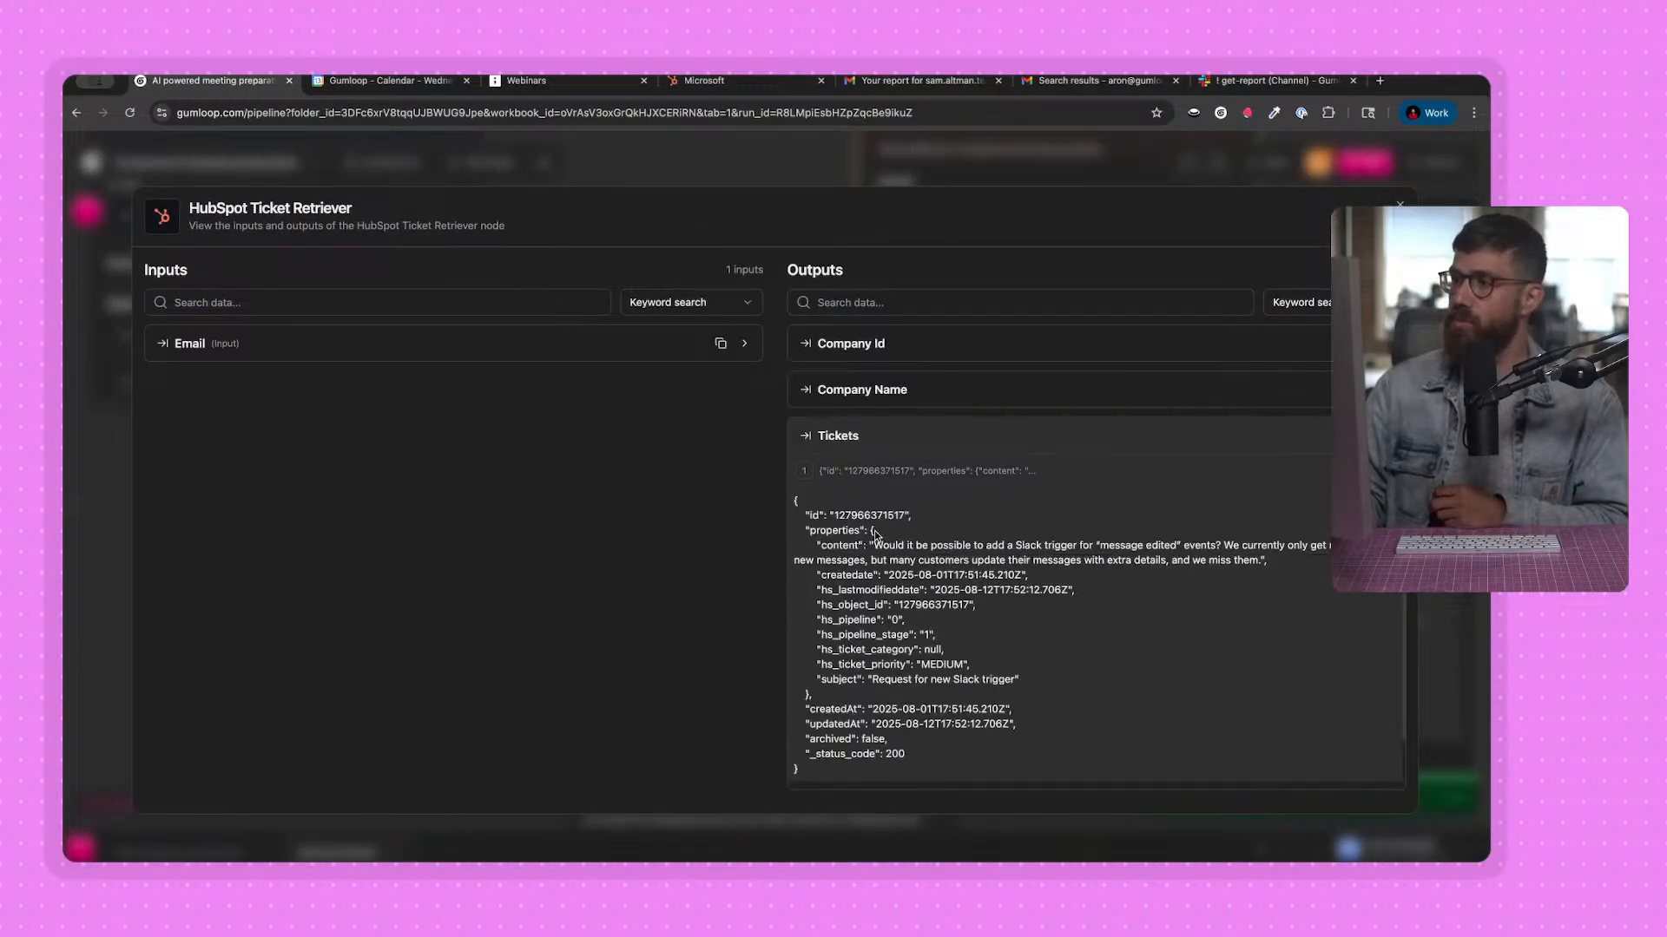
{"action": "scroll", "coordinate": [873, 531], "scroll_direction": "down", "scroll_amount": 1}
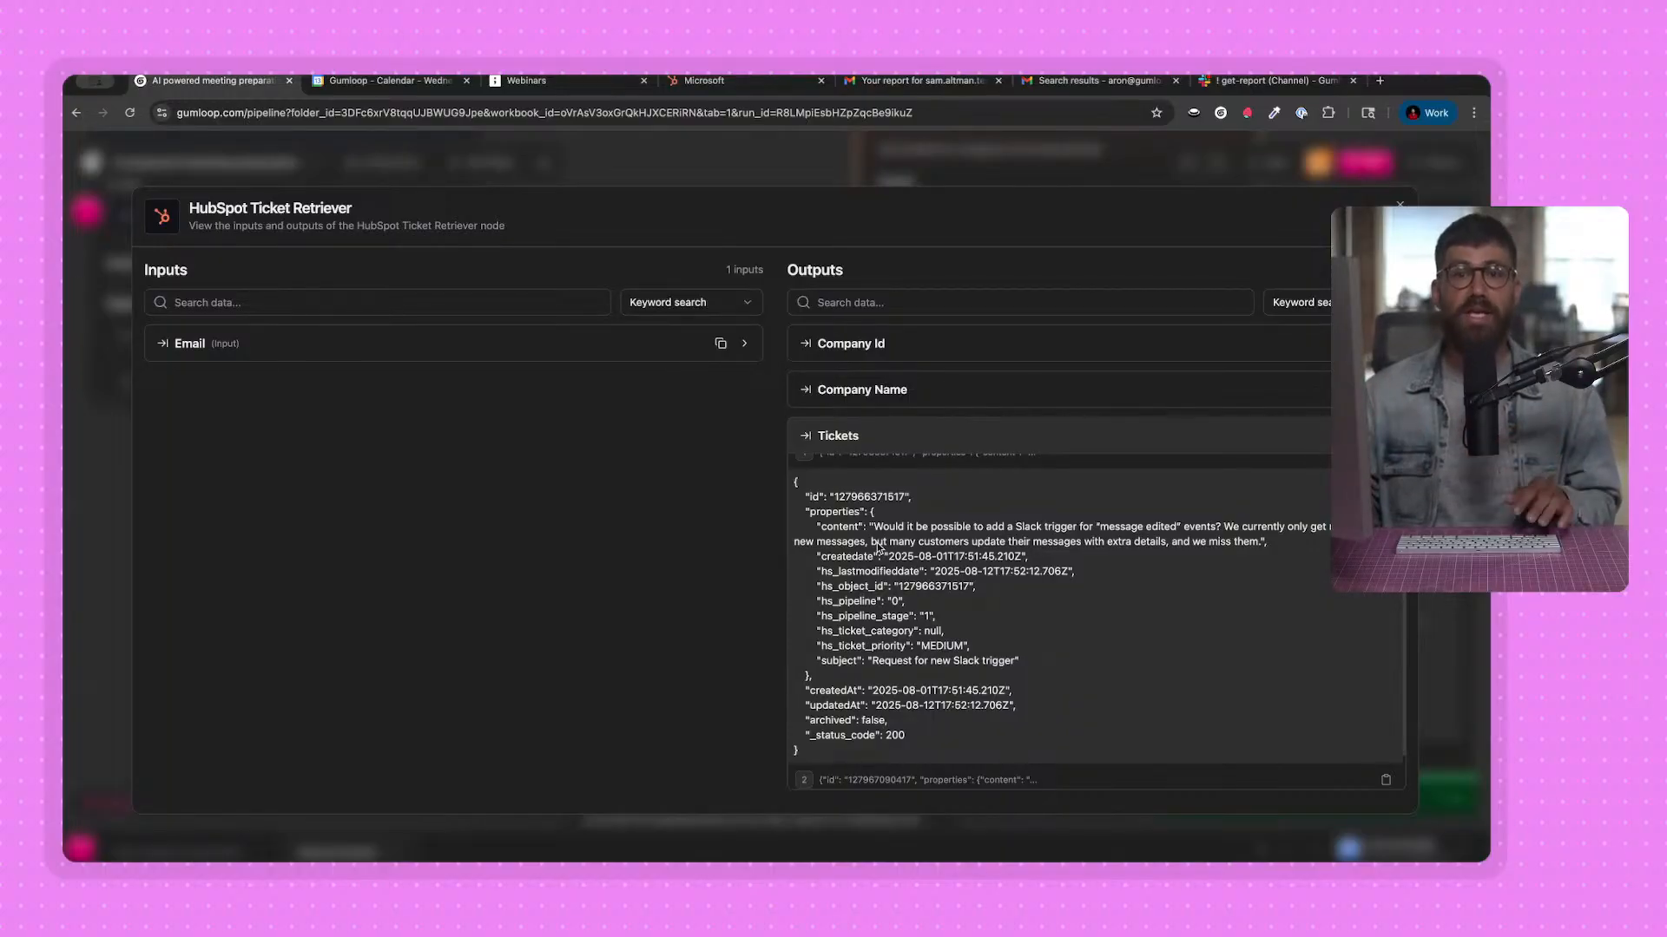
{"action": "left_click", "coordinate": [804, 169]}
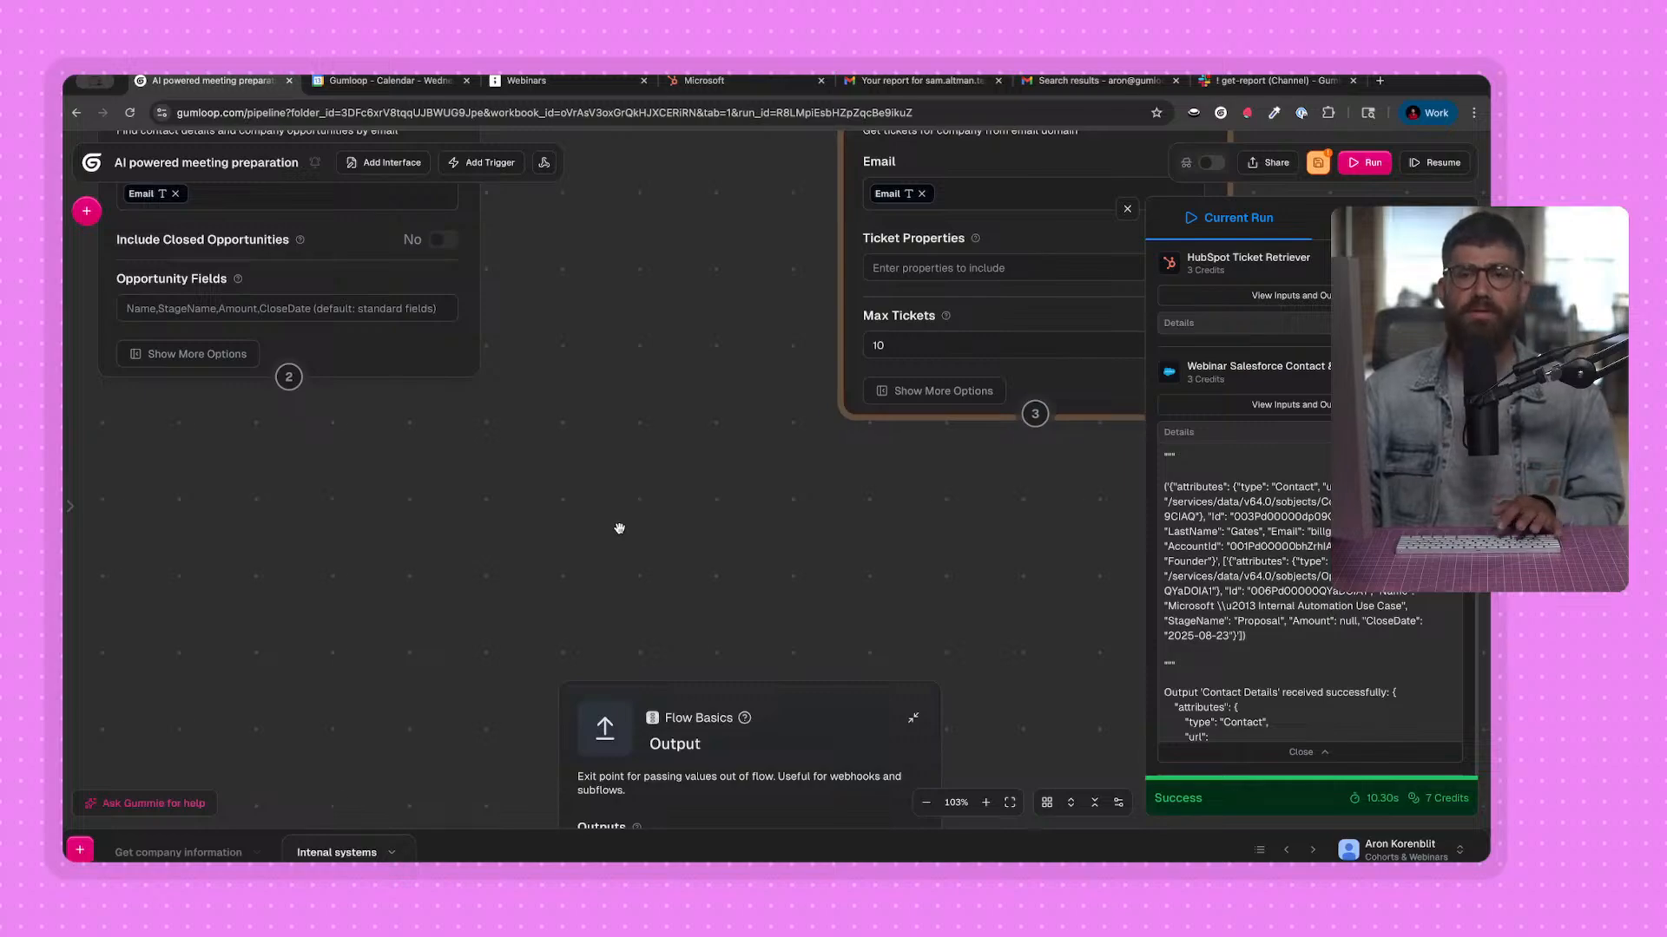
Search the node library for "join" and add a Join List Items node between the Salesforce lookup and the Output node.
{"action": "scroll", "coordinate": [668, 486], "scroll_direction": "down", "scroll_amount": 3}
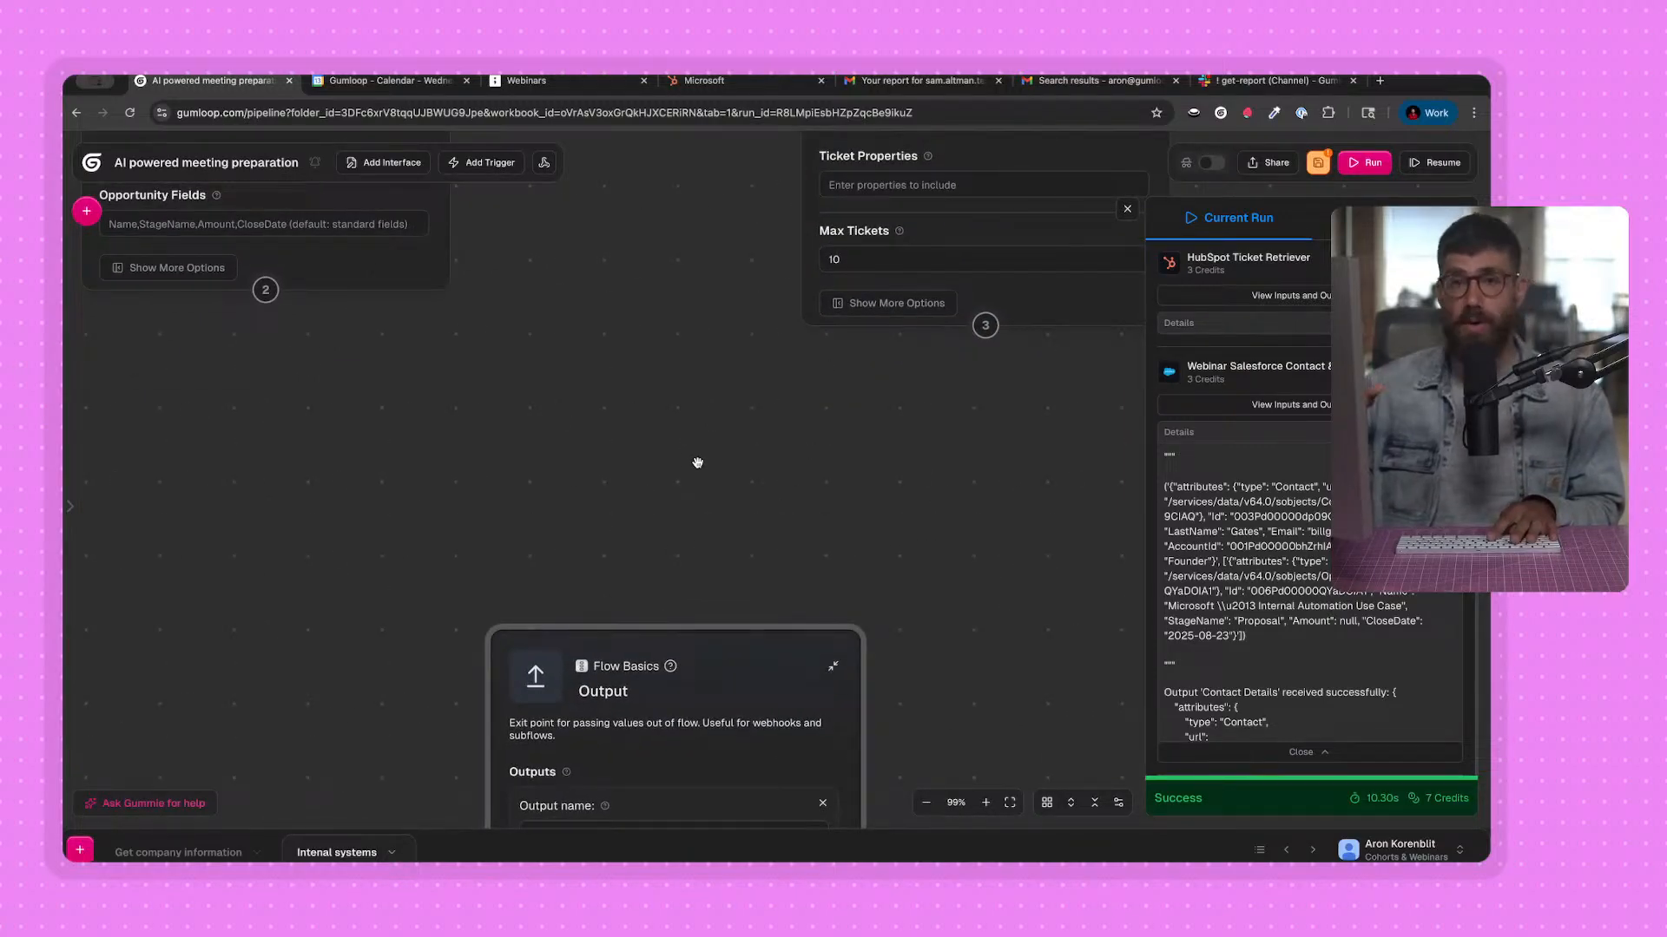
{"action": "scroll", "coordinate": [530, 412], "scroll_direction": "down", "scroll_amount": 1}
{"action": "left_click", "coordinate": [87, 211]}
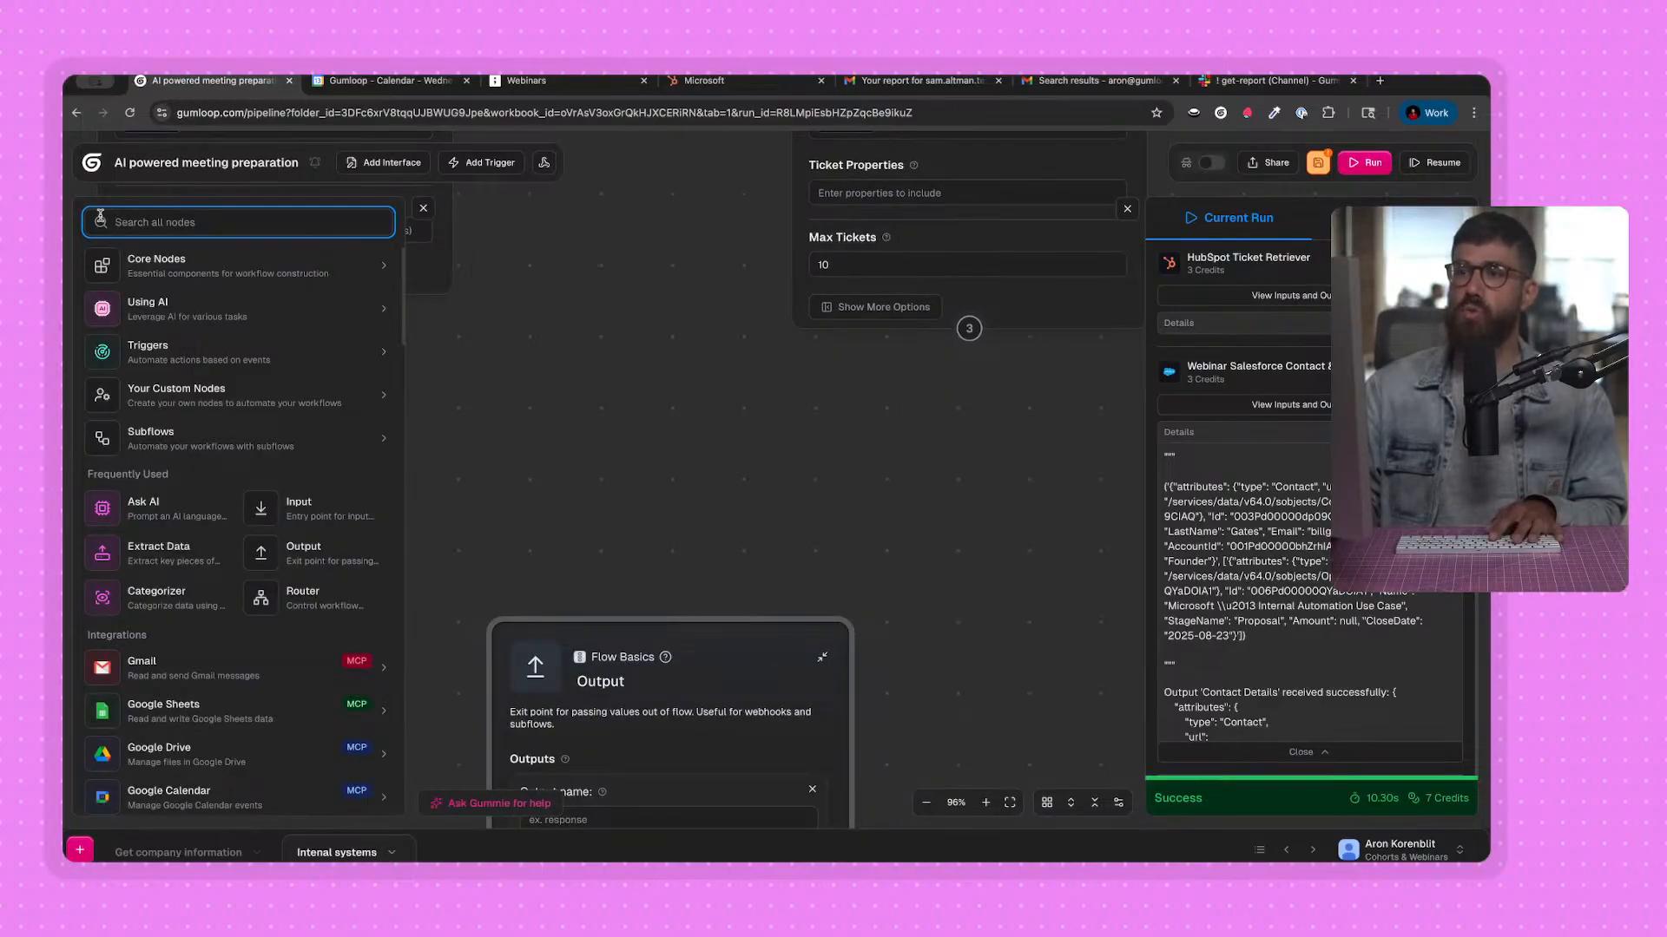
{"action": "type", "text": "join"}
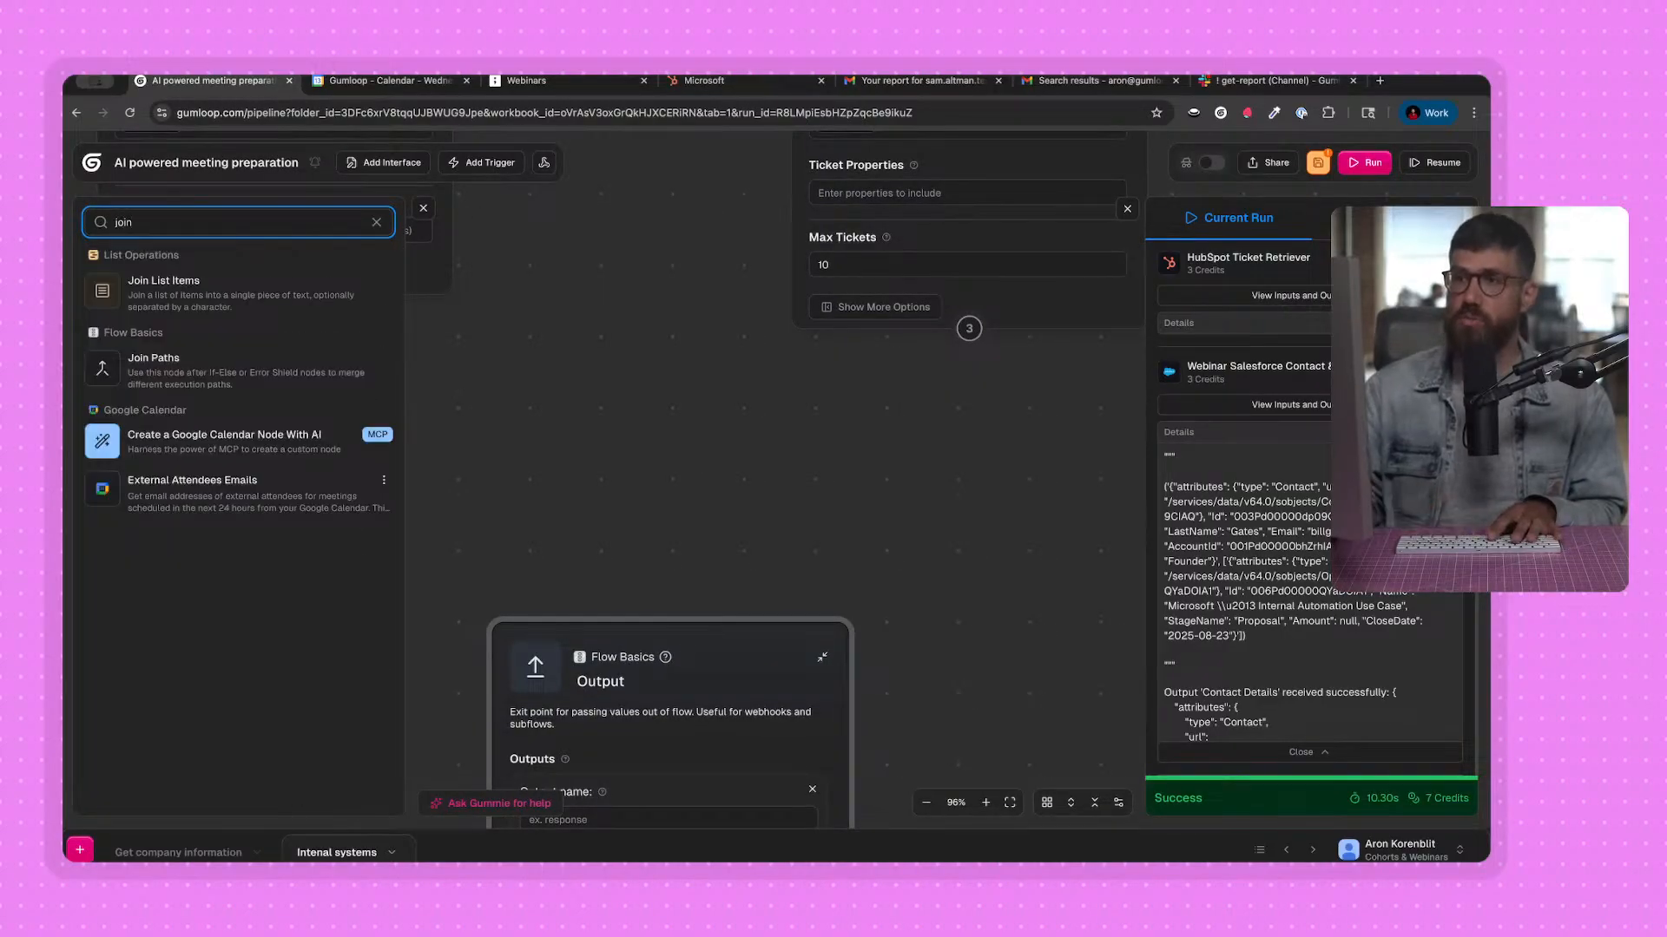
{"action": "key", "text": "Return"}
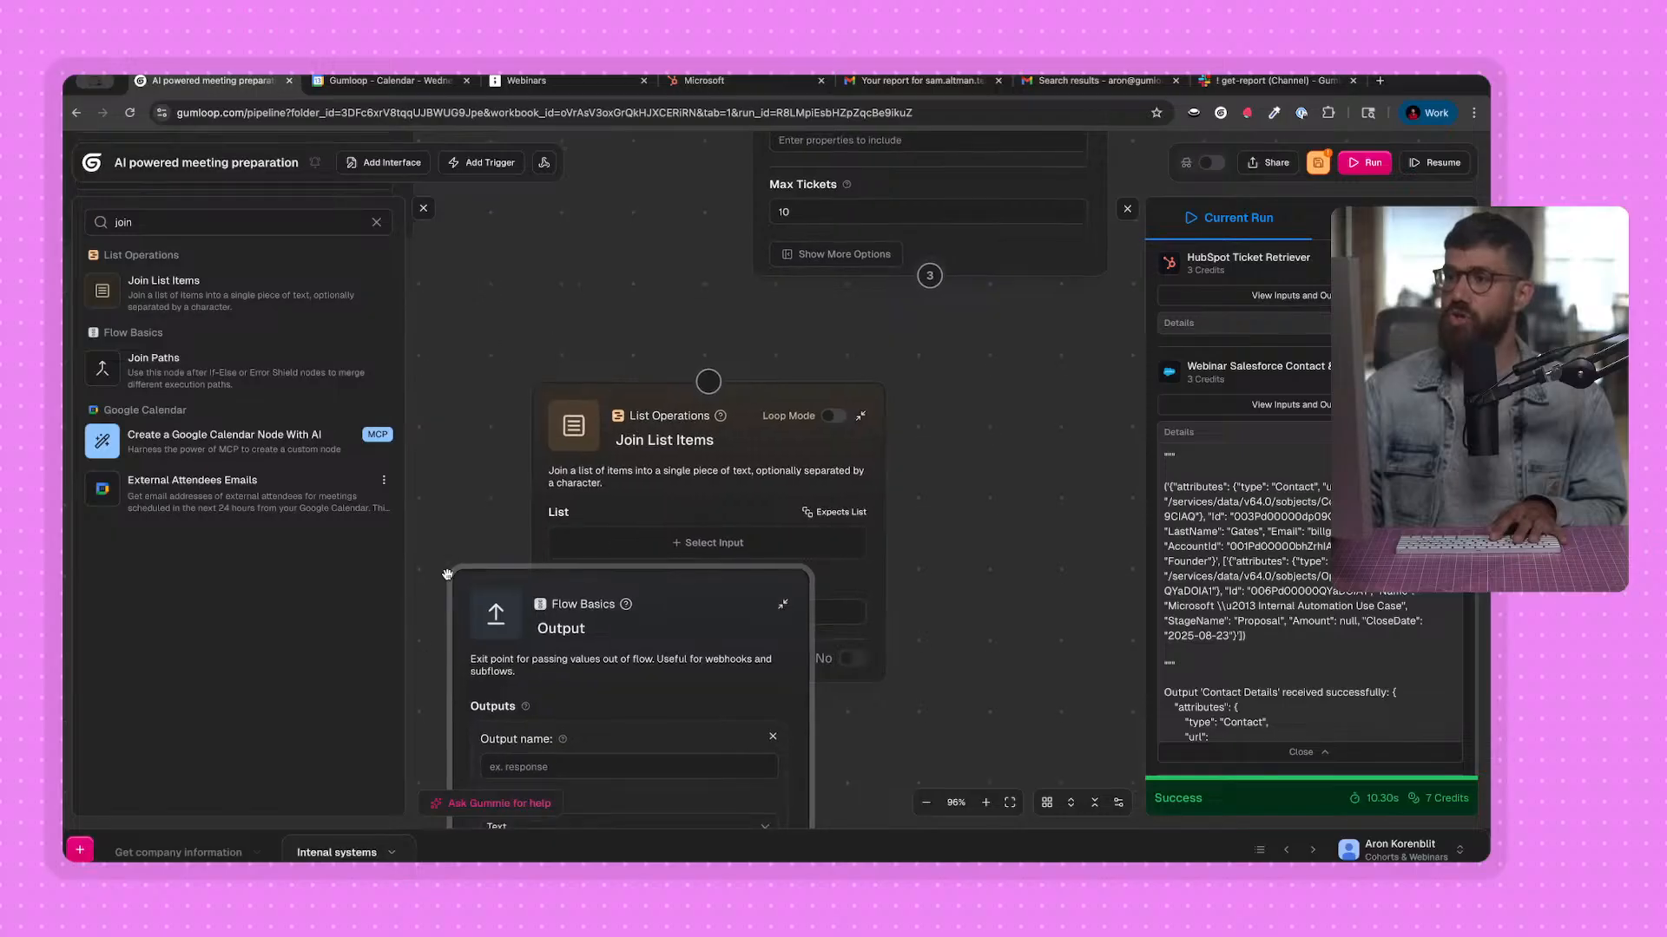
{"action": "left_click", "coordinate": [424, 209]}
Connect the Salesforce lookup to the Join List Items node, using Company Opportunities List as its list and joining by newline.
{"action": "left_click_drag", "start_coordinate": [252, 286], "coordinate": [313, 331]}
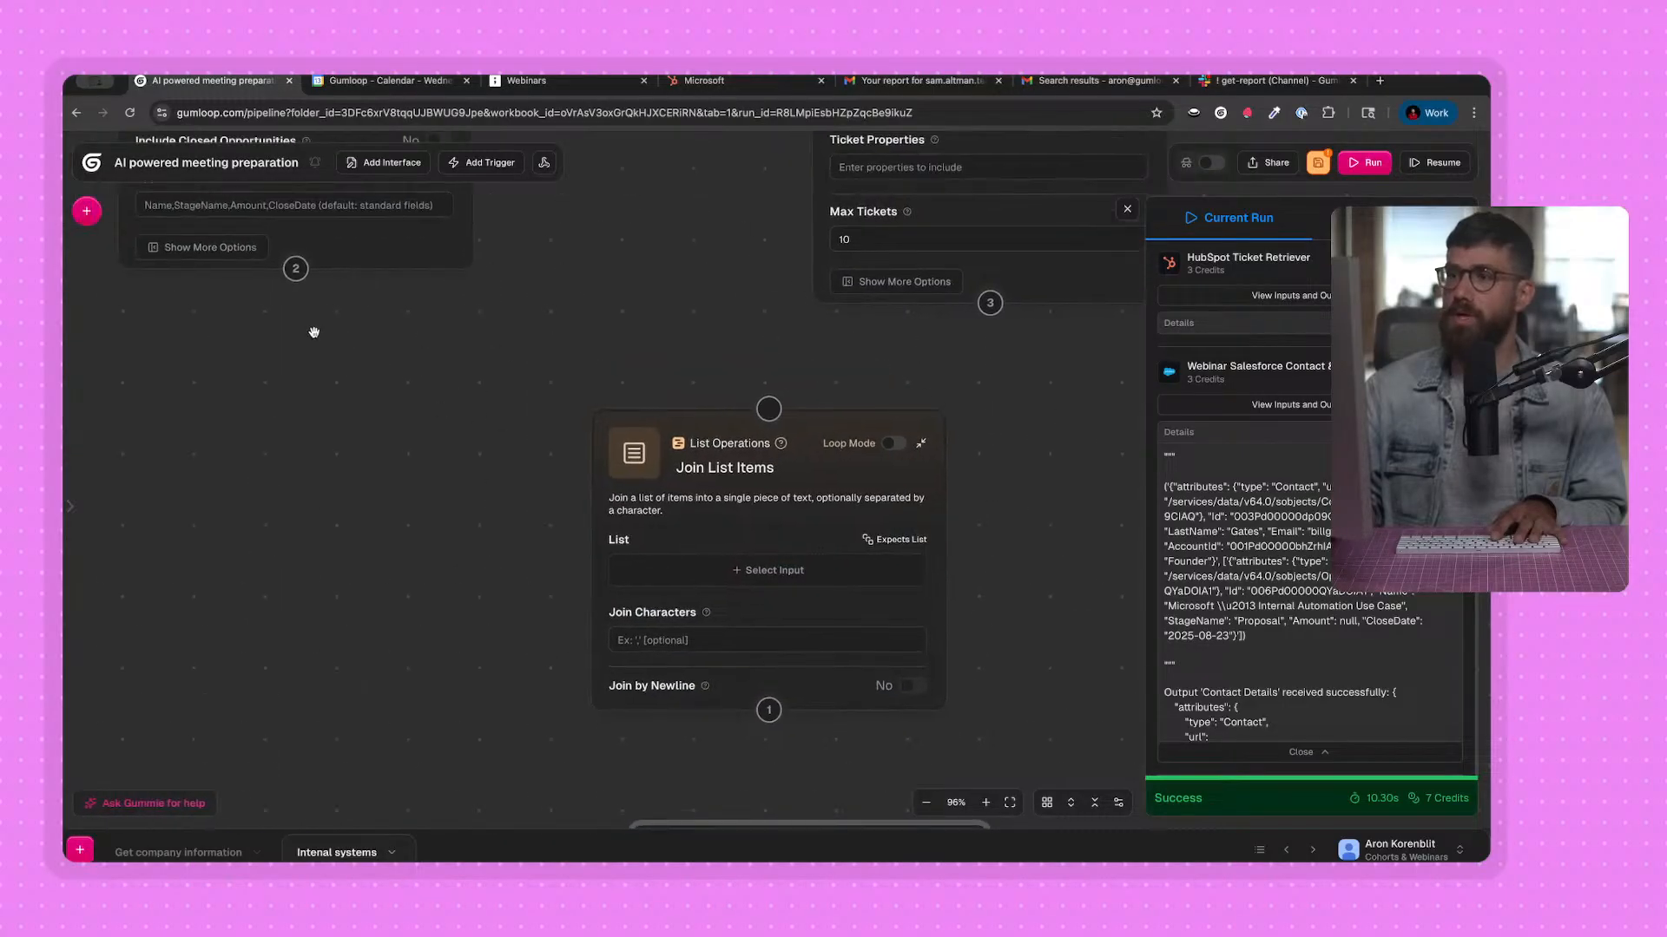
{"action": "left_click_drag", "start_coordinate": [296, 269], "coordinate": [759, 419]}
{"action": "left_click_drag", "start_coordinate": [756, 481], "coordinate": [398, 521]}
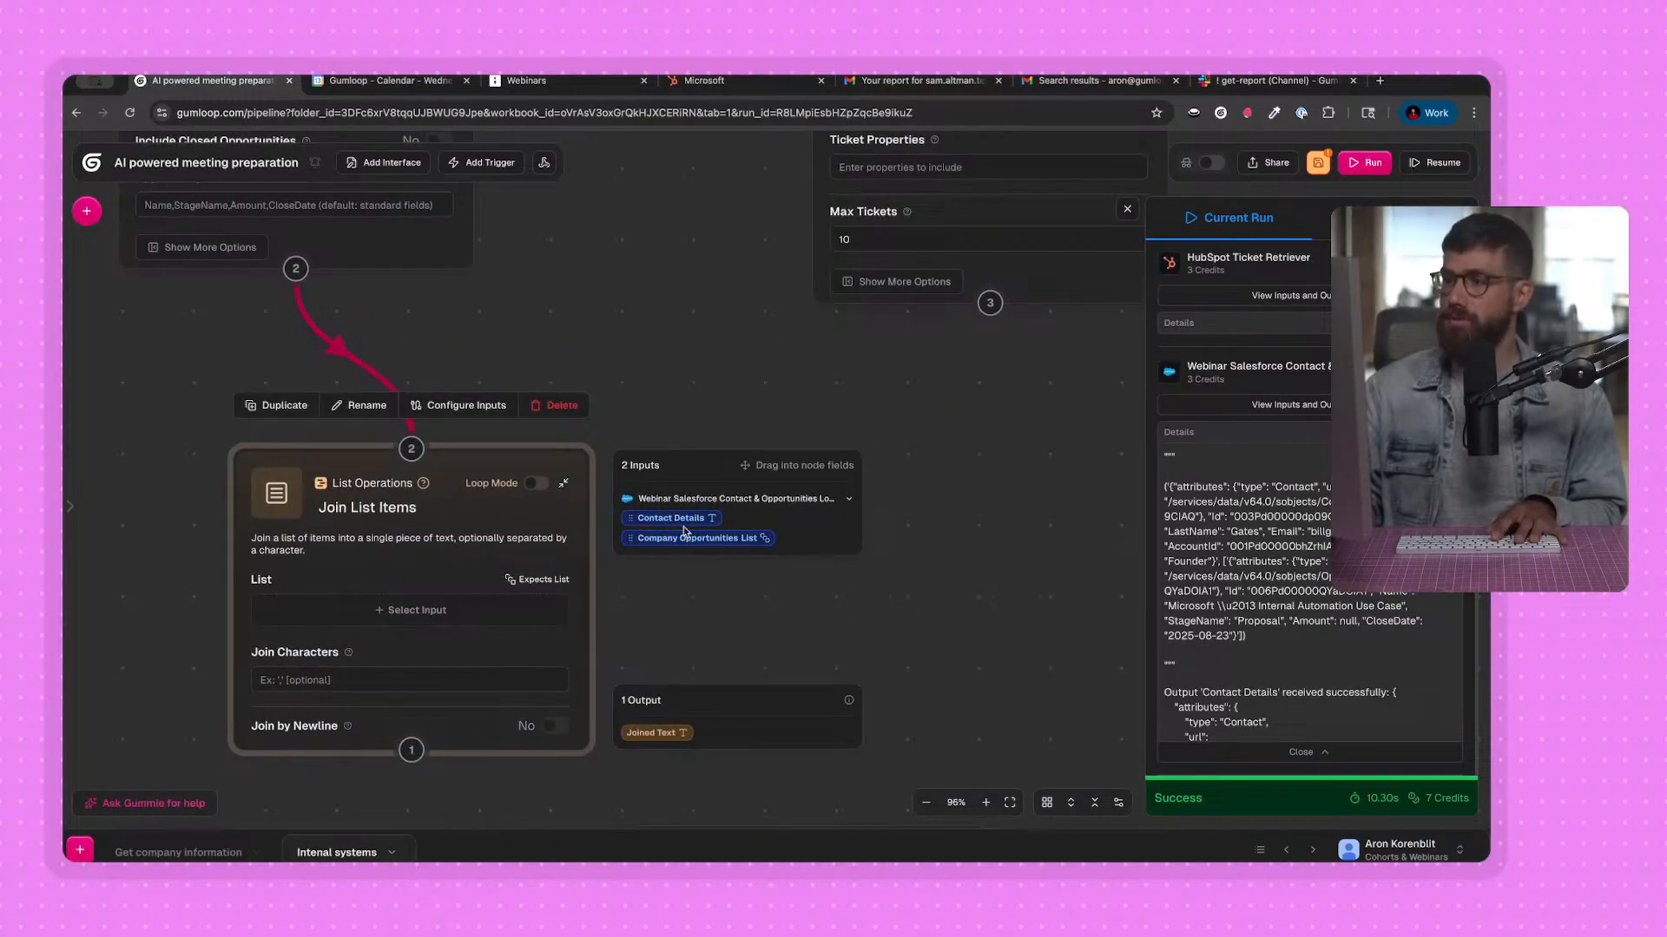
{"action": "left_click", "coordinate": [357, 604]}
{"action": "left_click_drag", "start_coordinate": [199, 683], "coordinate": [264, 614]}
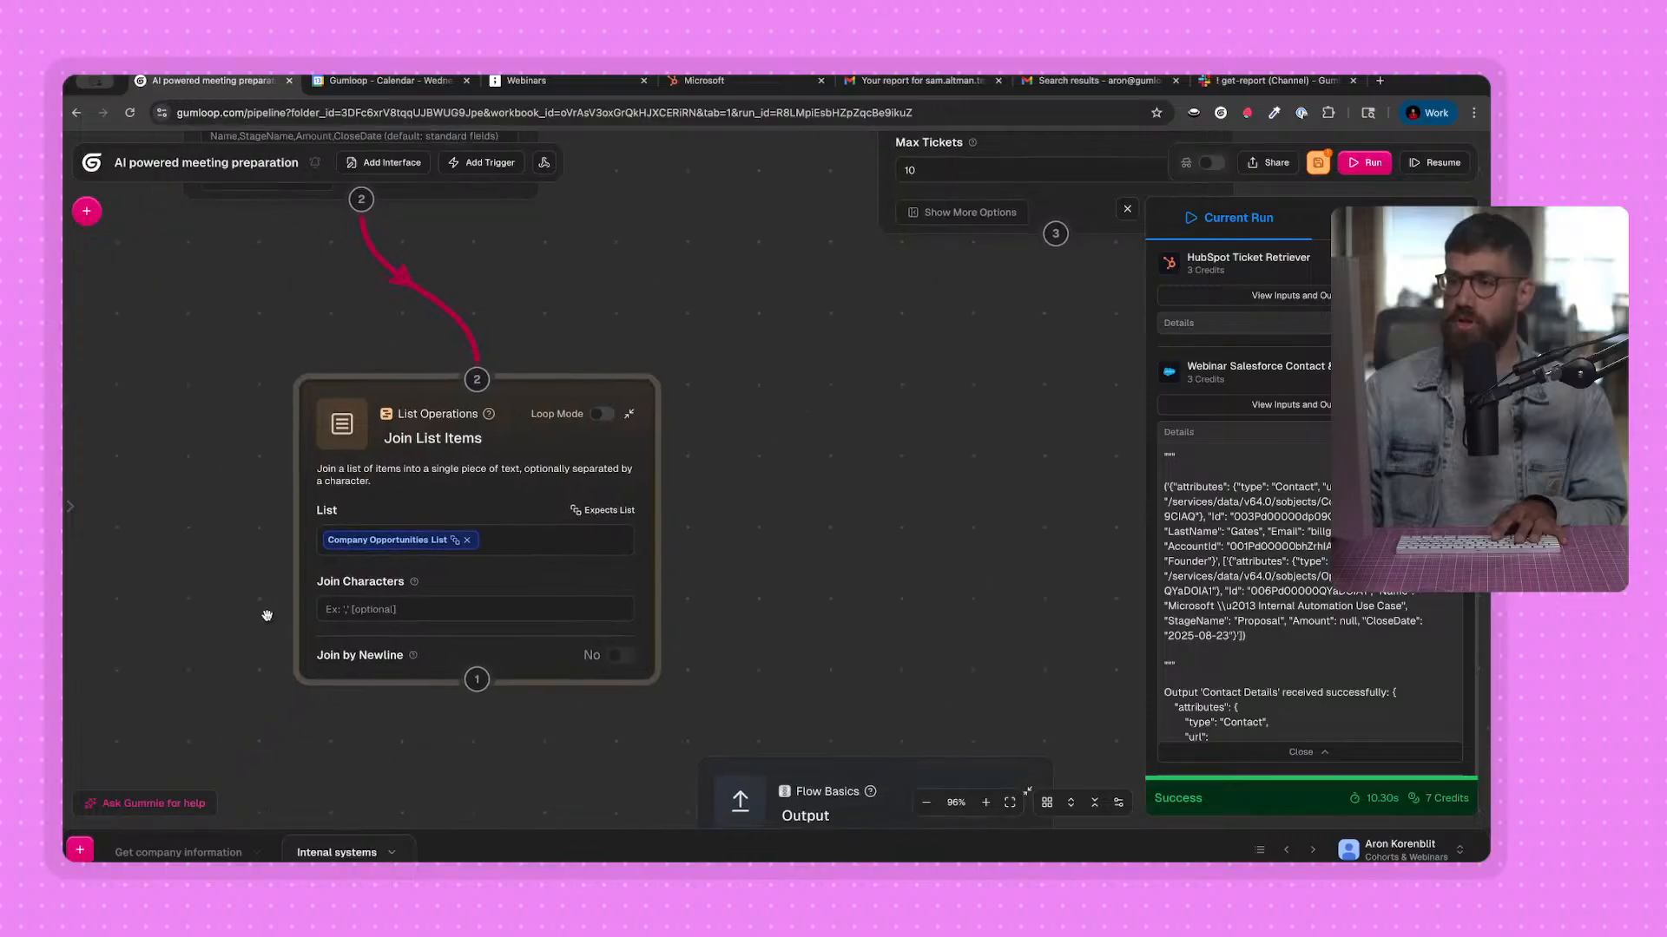
{"action": "left_click", "coordinate": [622, 655]}
{"action": "left_click_drag", "start_coordinate": [686, 538], "coordinate": [707, 497]}
{"action": "scroll", "coordinate": [708, 497], "scroll_direction": "down", "scroll_amount": 1}
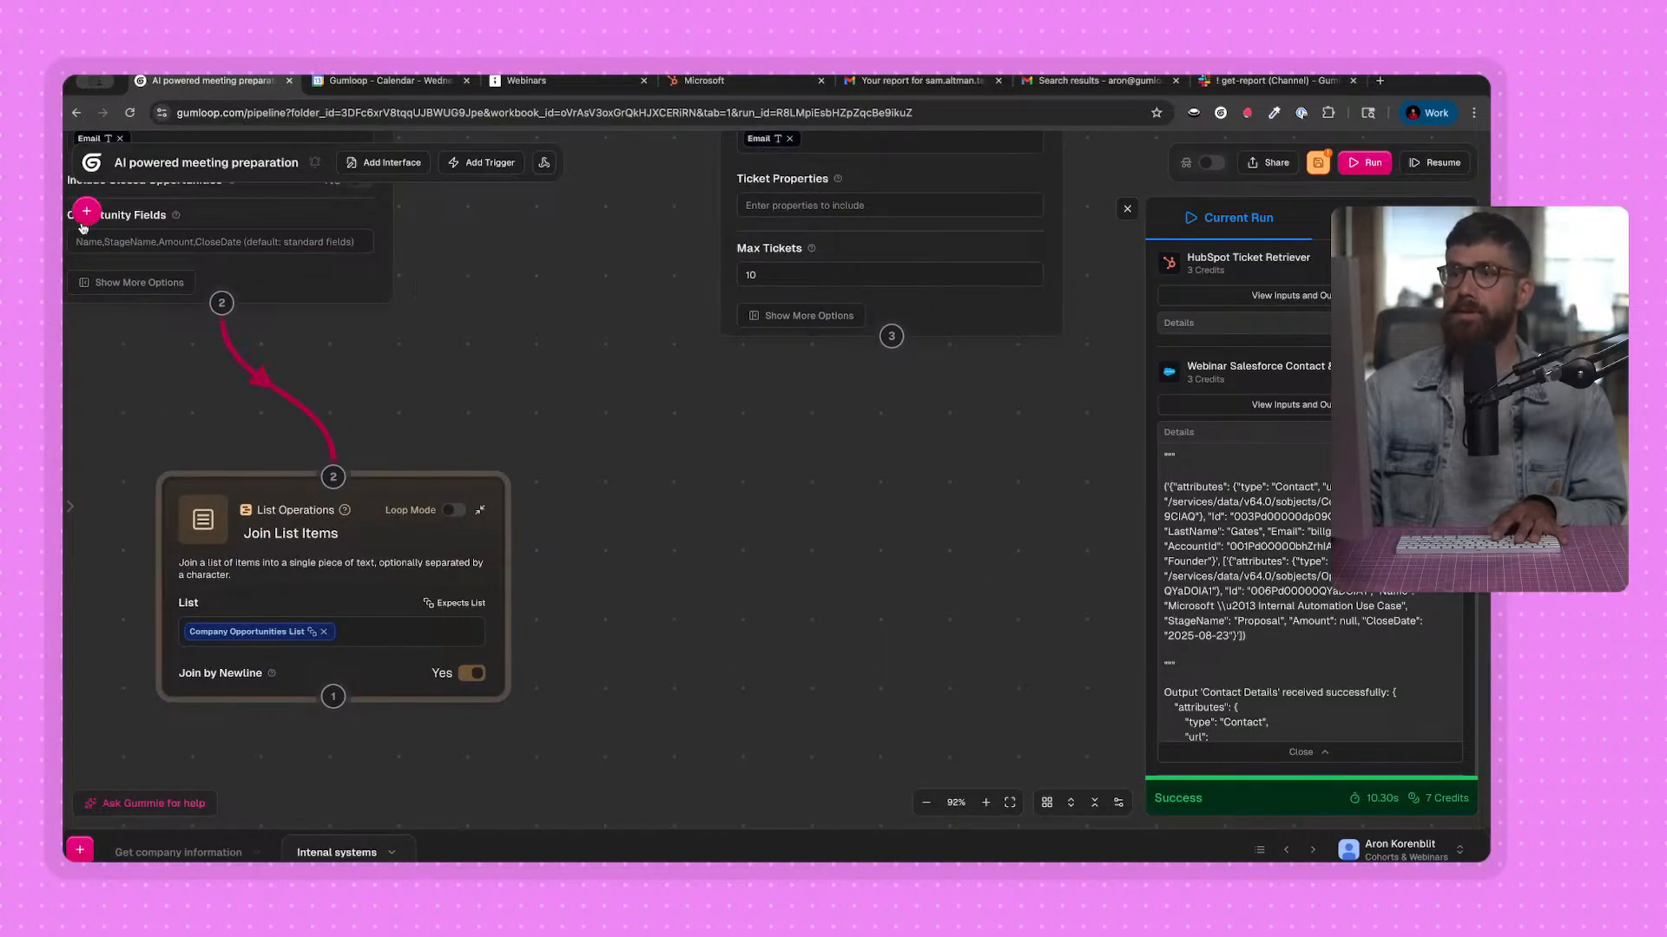
{"action": "left_click", "coordinate": [85, 214]}
{"action": "left_click_drag", "start_coordinate": [260, 562], "coordinate": [441, 532]}
{"action": "left_click", "coordinate": [577, 576]}
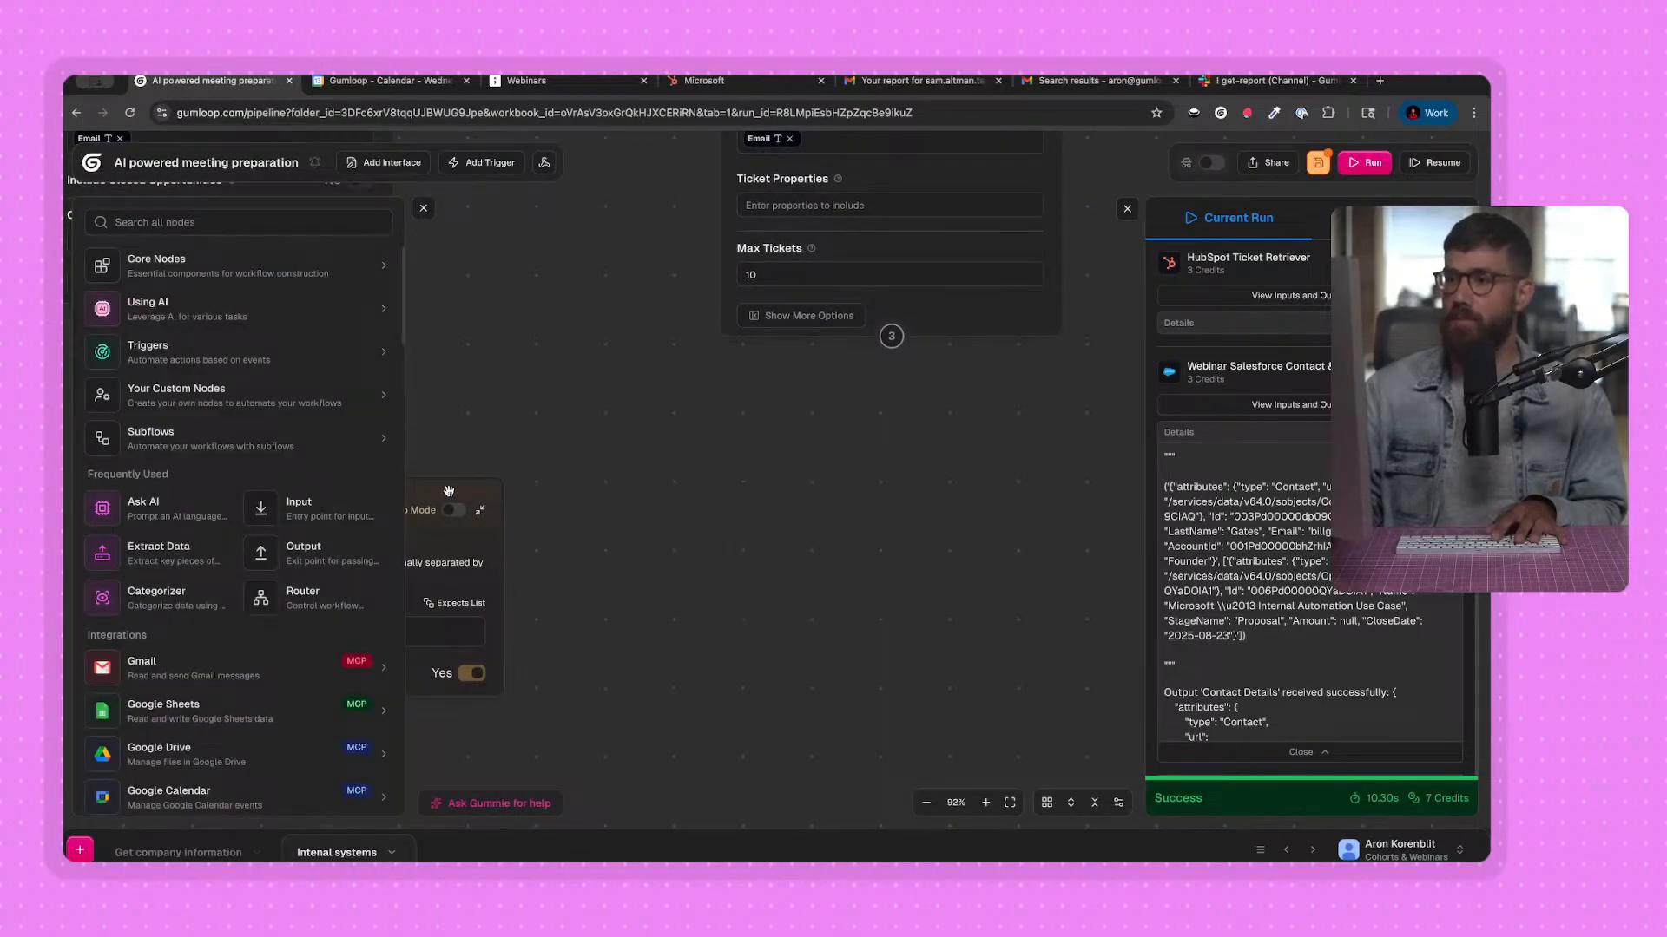
{"action": "left_click", "coordinate": [429, 208]}
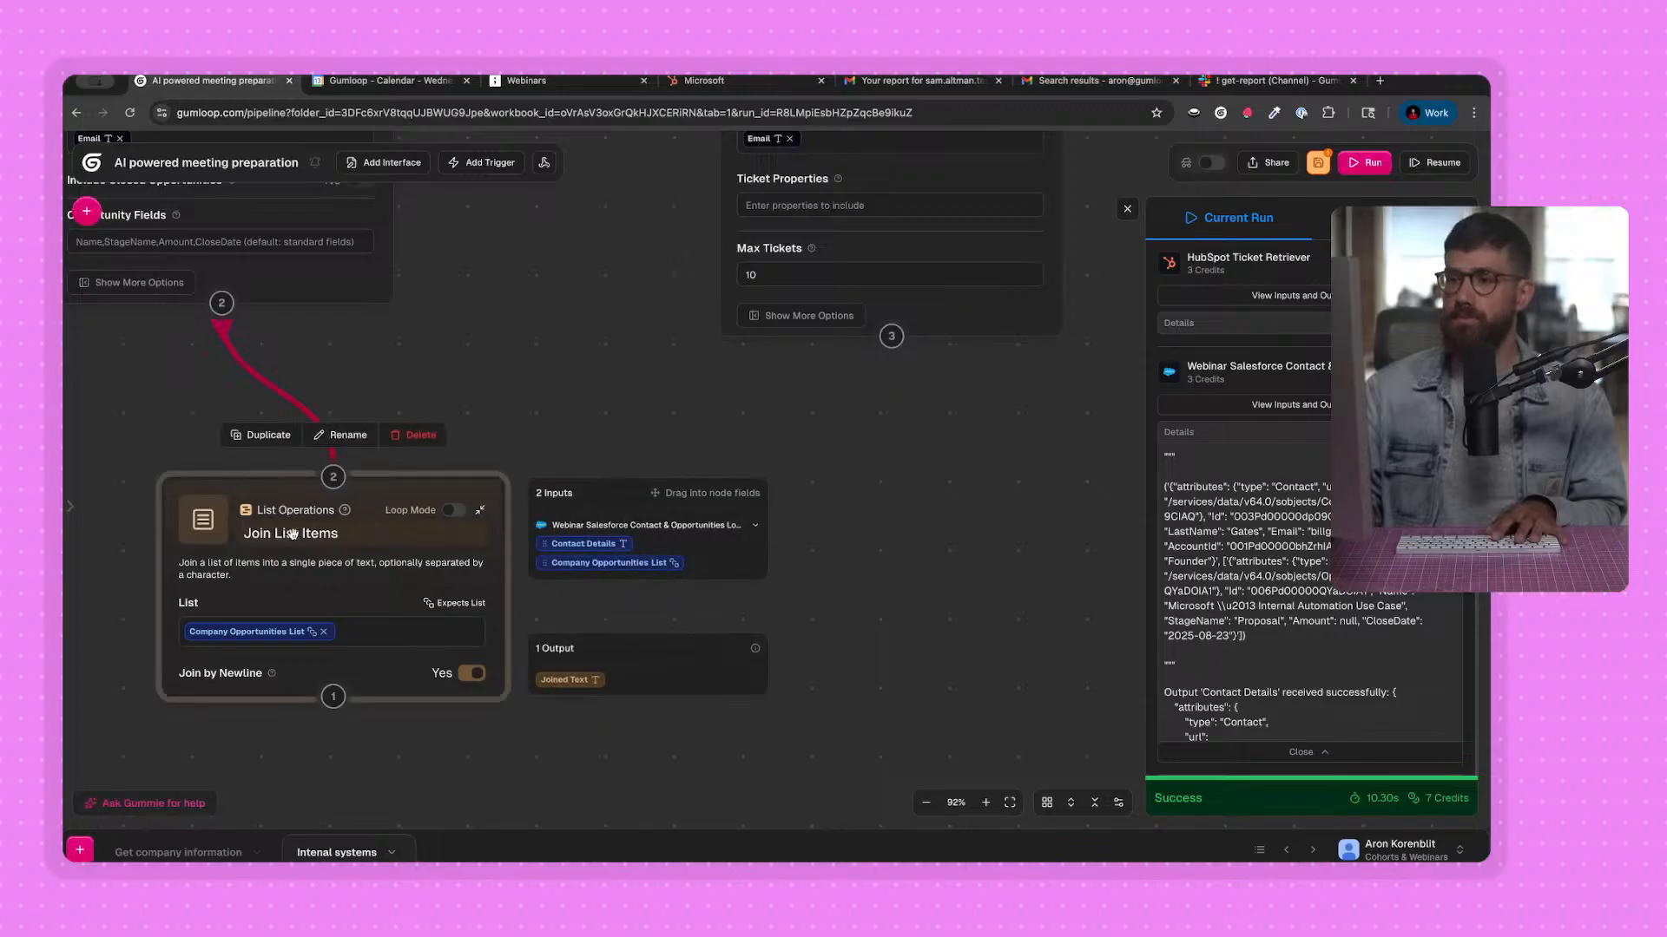
Rename the Join List Items node fed by the Salesforce lookup as Opportunities.
{"action": "double_click", "coordinate": [293, 534]}
{"action": "type", "text": "Opport"}
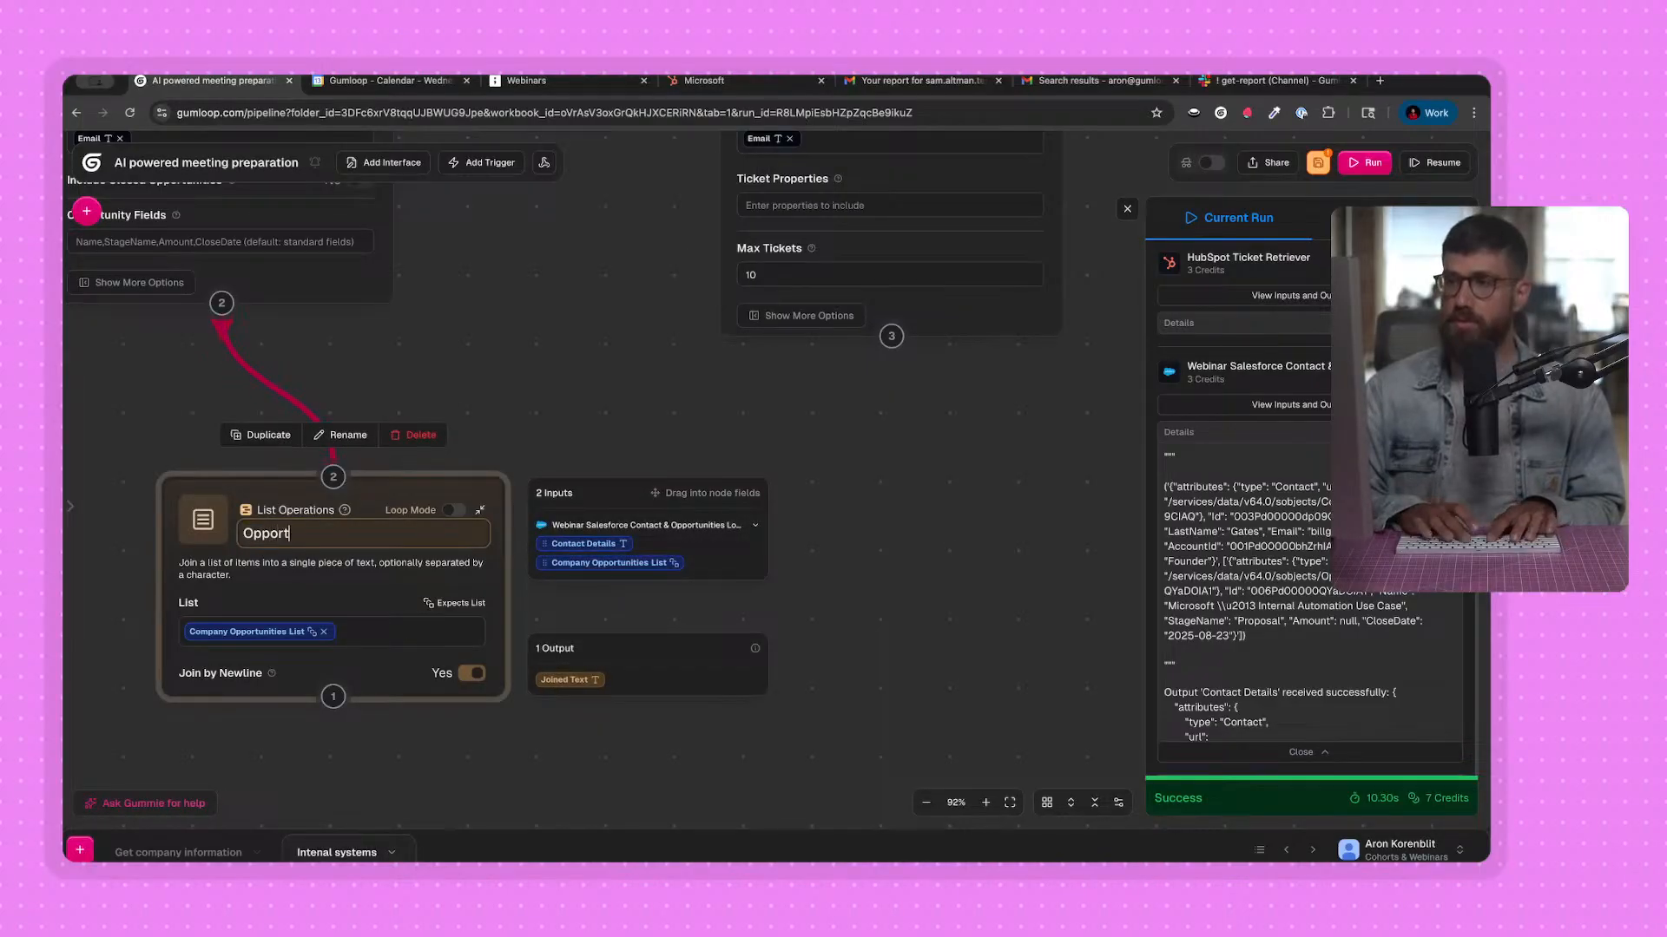
{"action": "type", "text": "unities"}
{"action": "key", "text": "Return"}
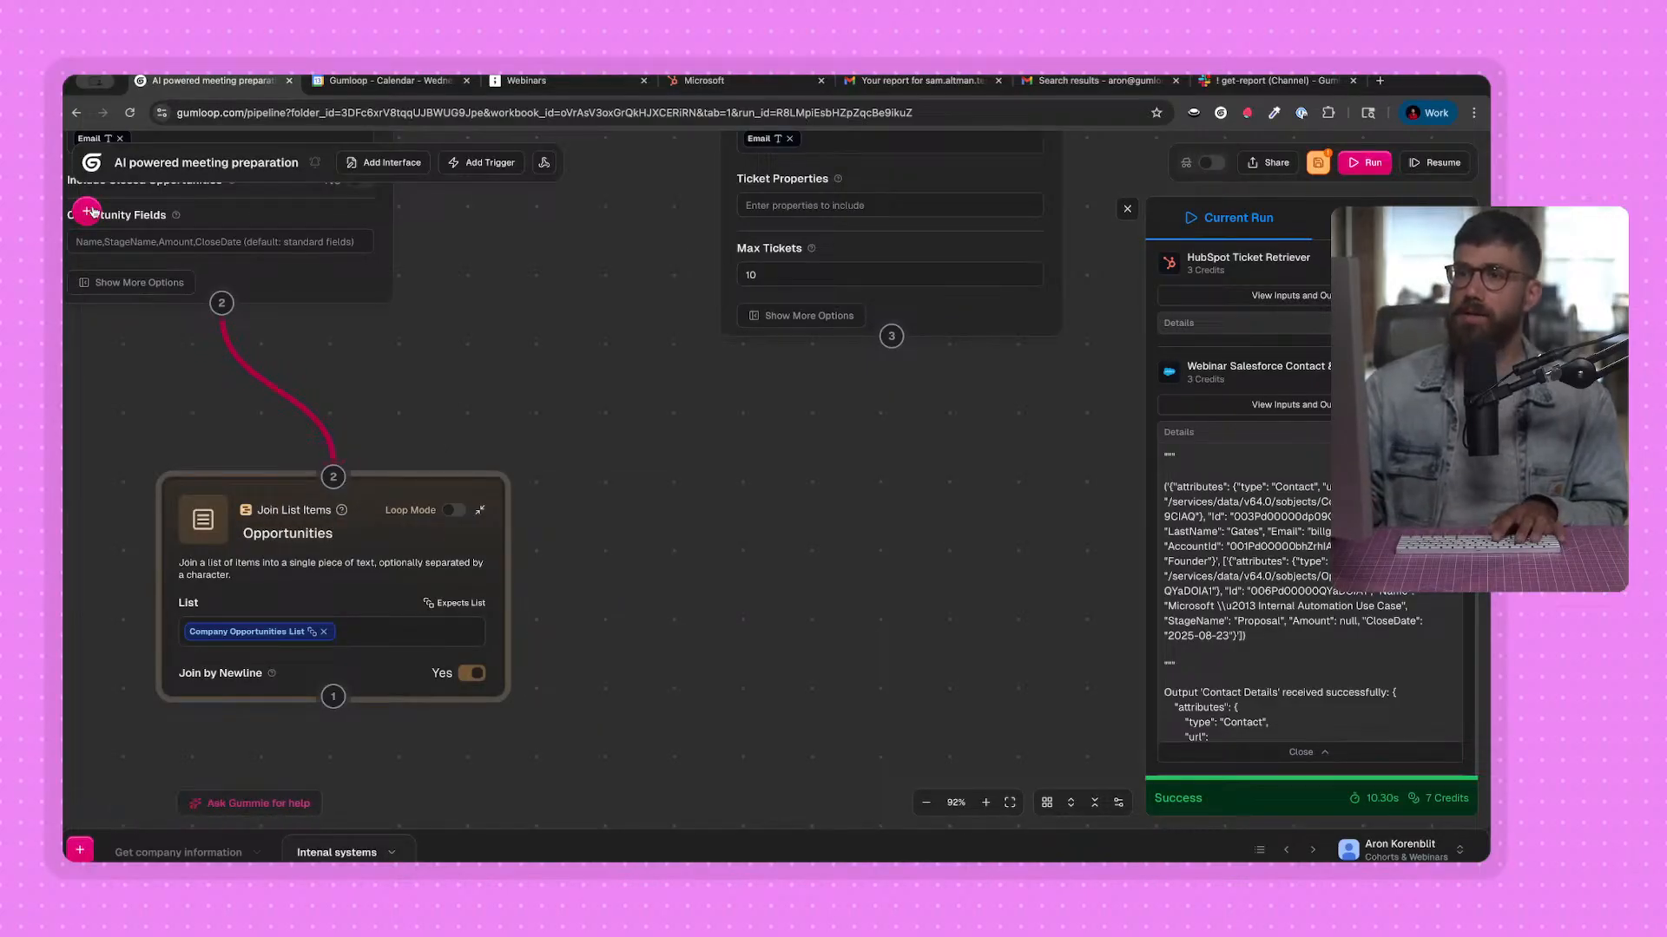
Search for "join", add a second Join List Items node, and connect the HubSpot Ticket Retriever to it.
{"action": "mouse_move", "coordinate": [87, 212]}
{"action": "left_click", "coordinate": [183, 230]}
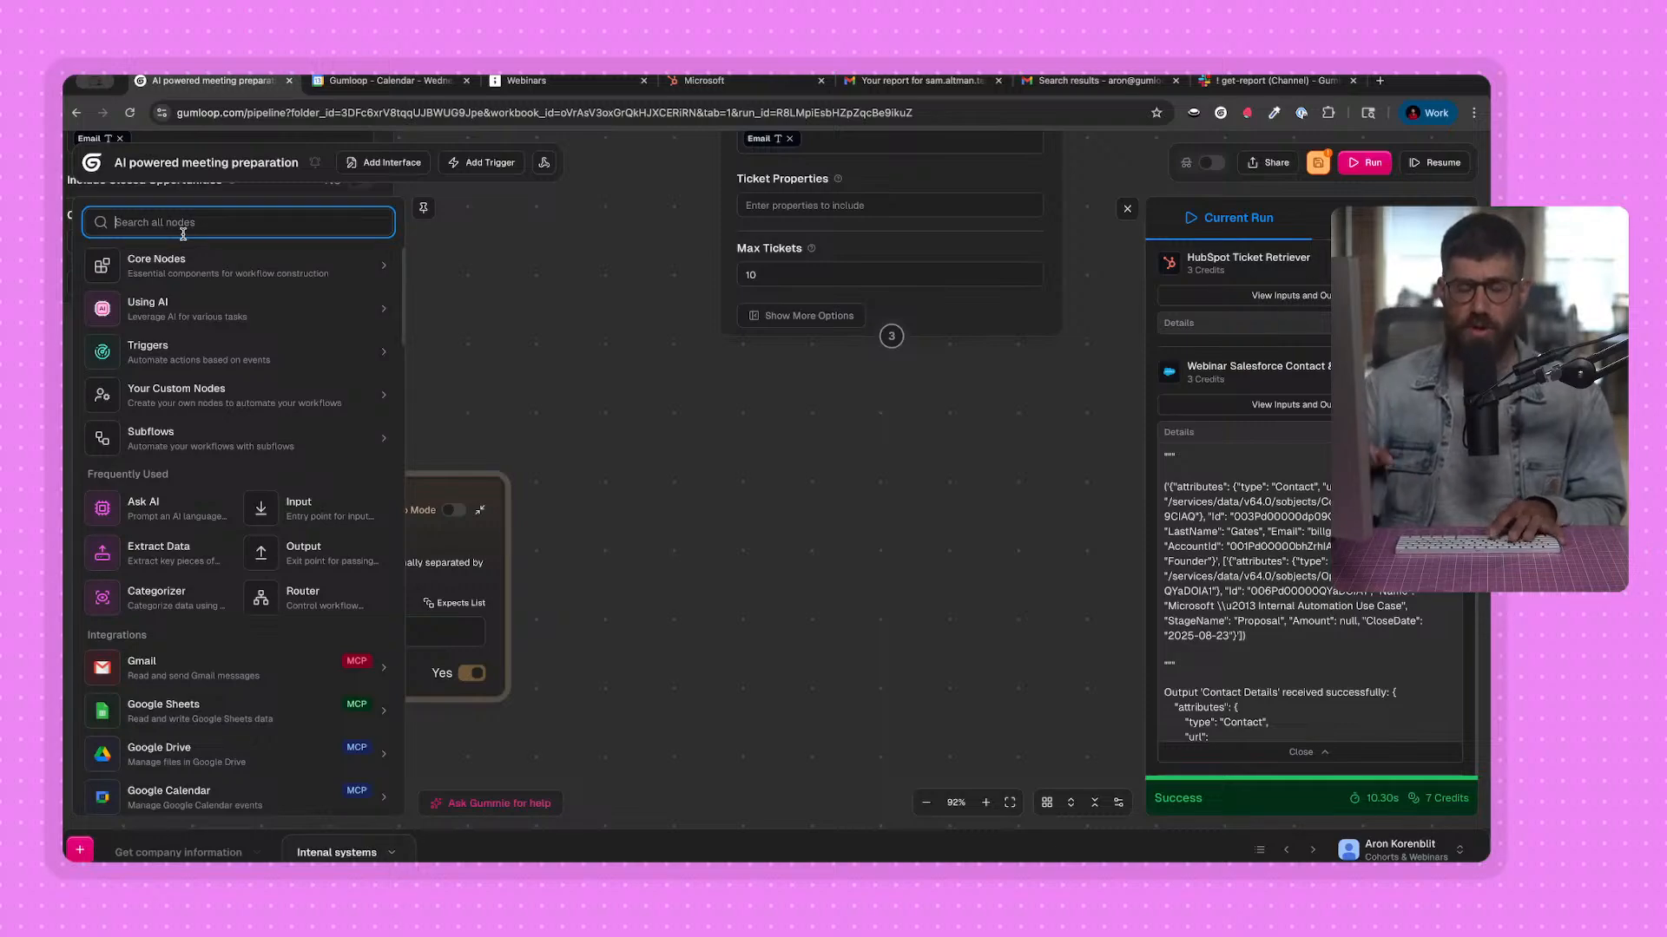
{"action": "type", "text": "join"}
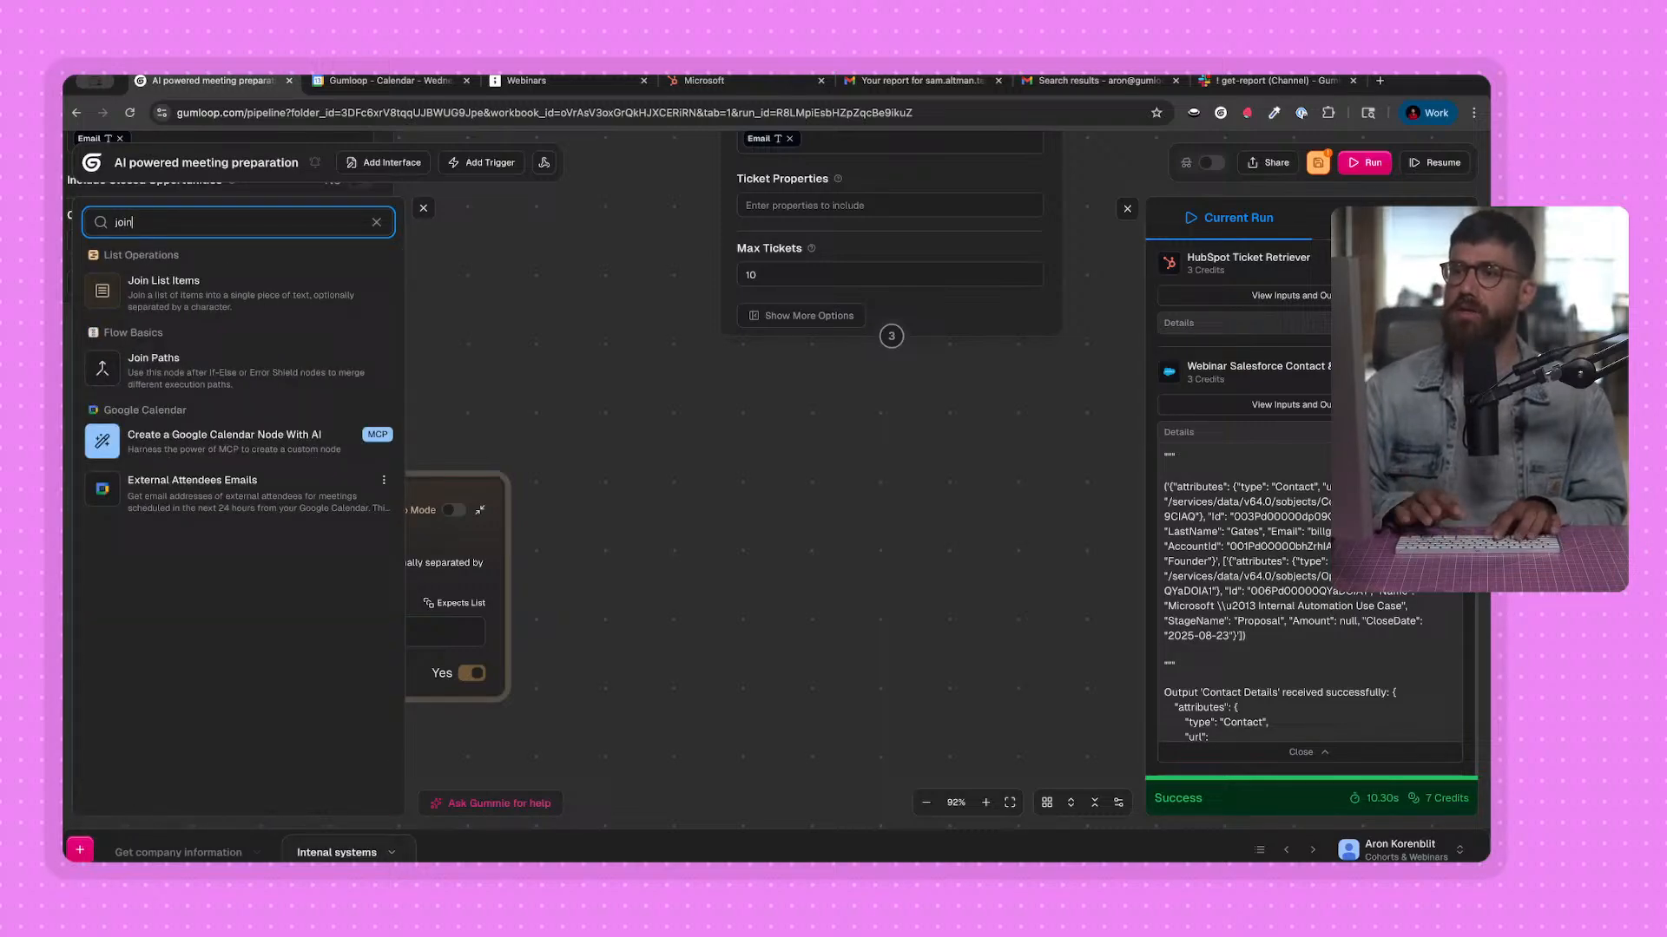
{"action": "left_click", "coordinate": [198, 299]}
{"action": "left_click_drag", "start_coordinate": [892, 336], "coordinate": [946, 466]}
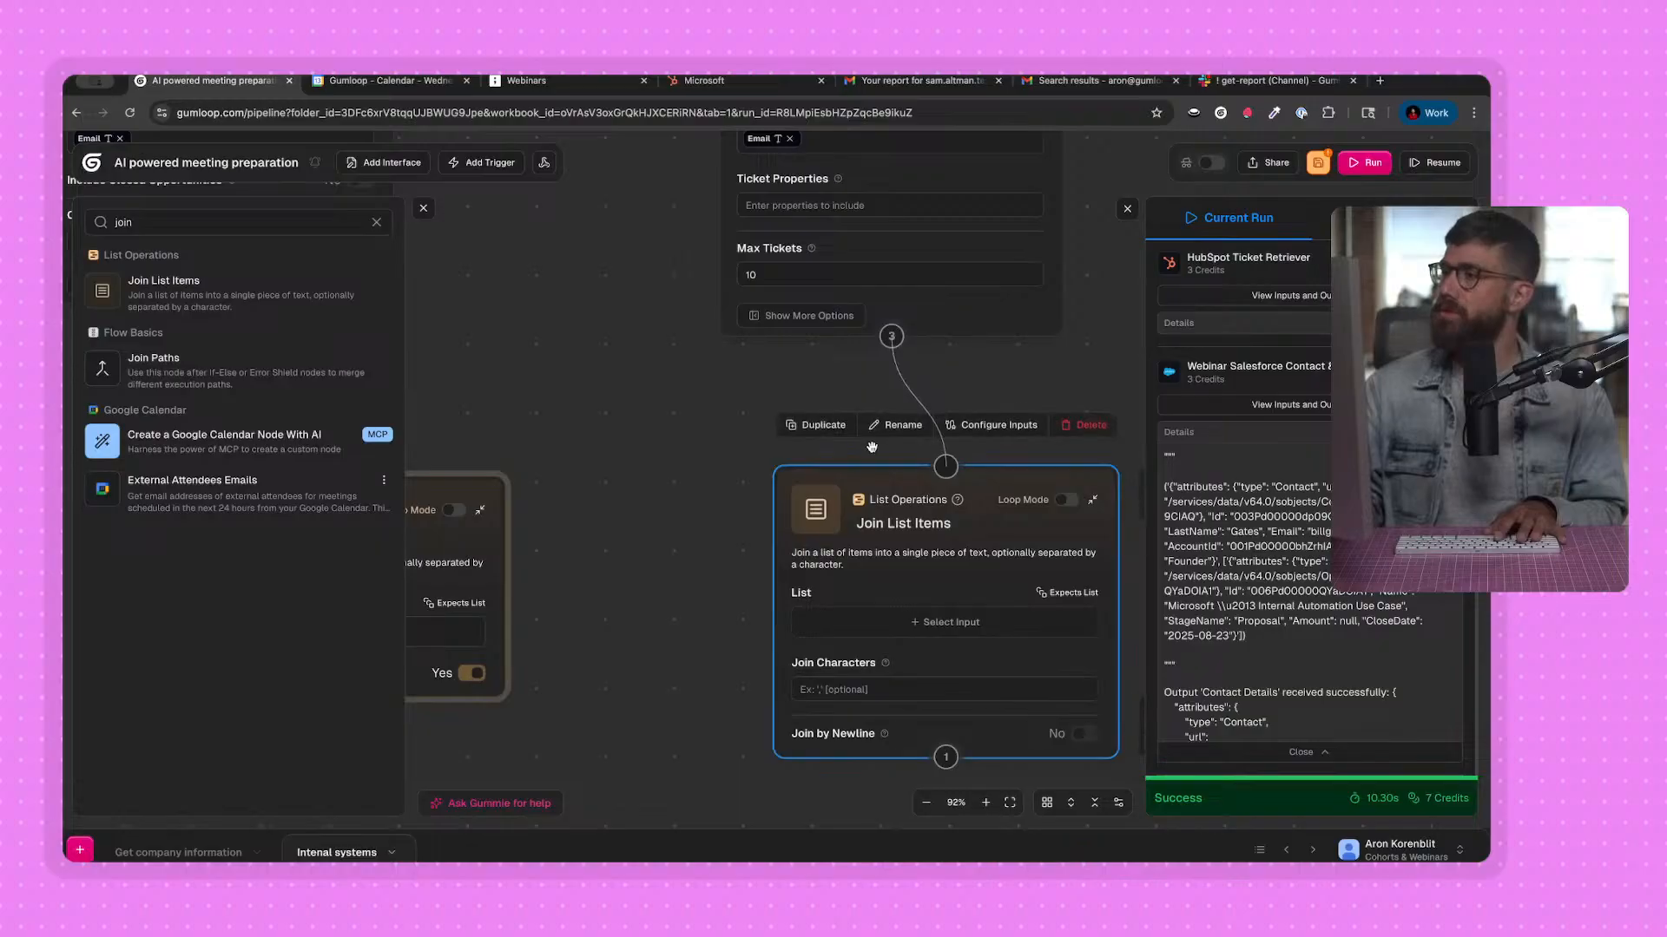
{"action": "left_click", "coordinate": [424, 208]}
{"action": "left_click_drag", "start_coordinate": [698, 443], "coordinate": [506, 327]}
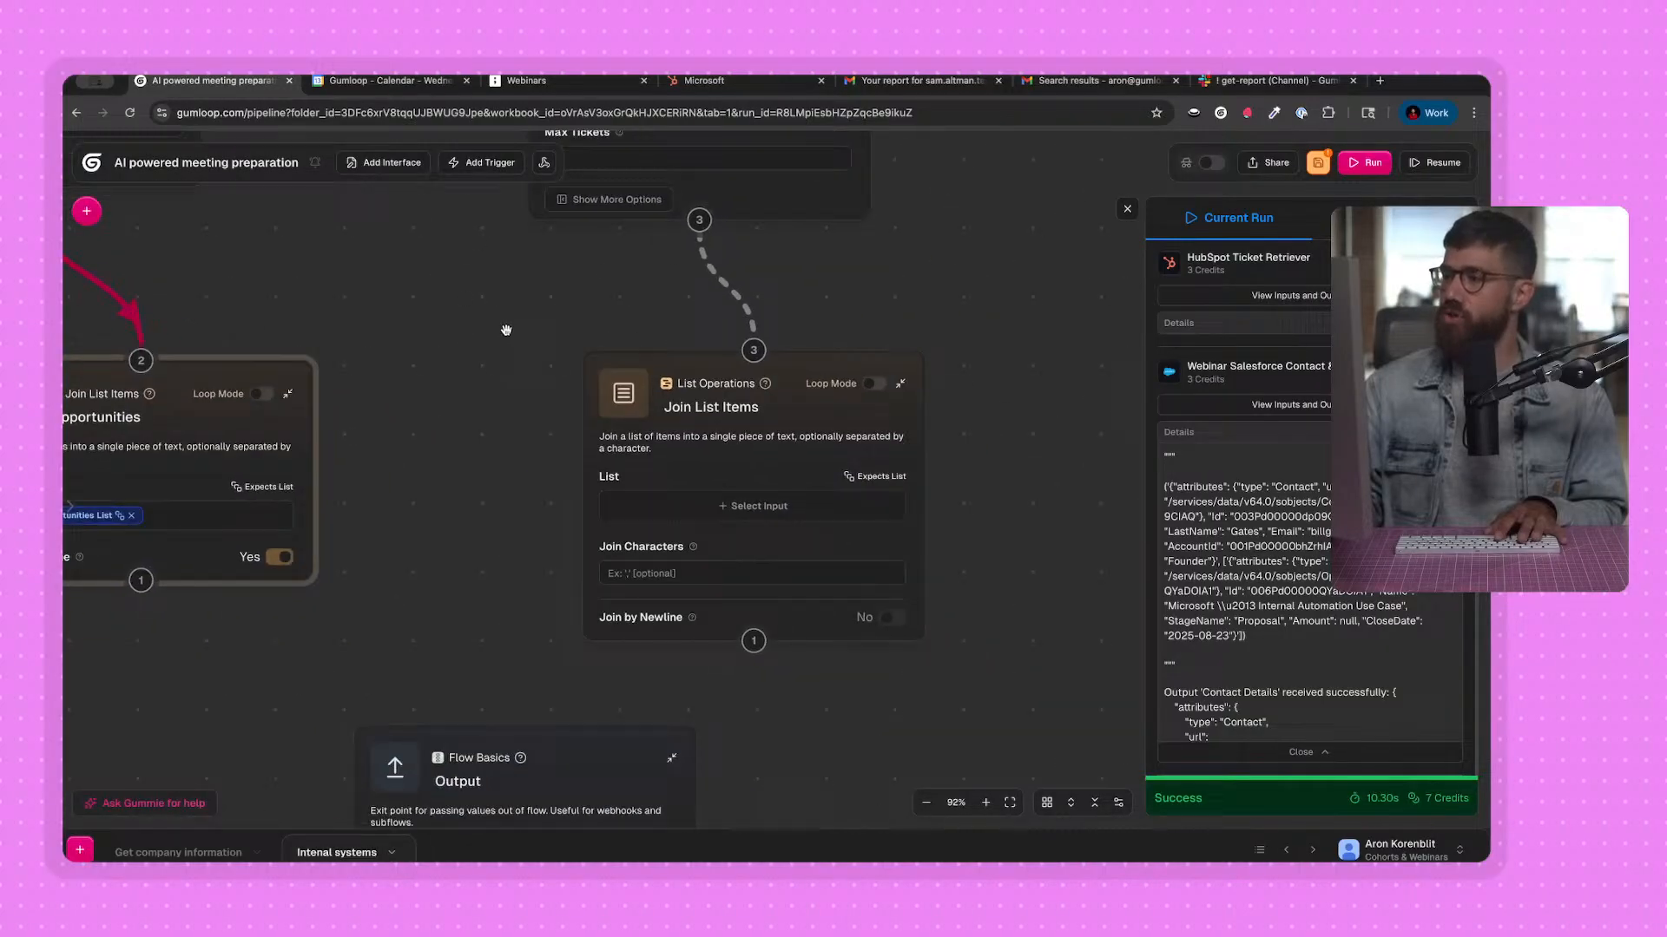
Rename the second Join List Items node as Tickets, set its list to Tickets List, and enable joining by newline.
{"action": "left_click", "coordinate": [722, 411]}
{"action": "key", "text": "ctrl+a"}
{"action": "type", "text": "Tickets"}
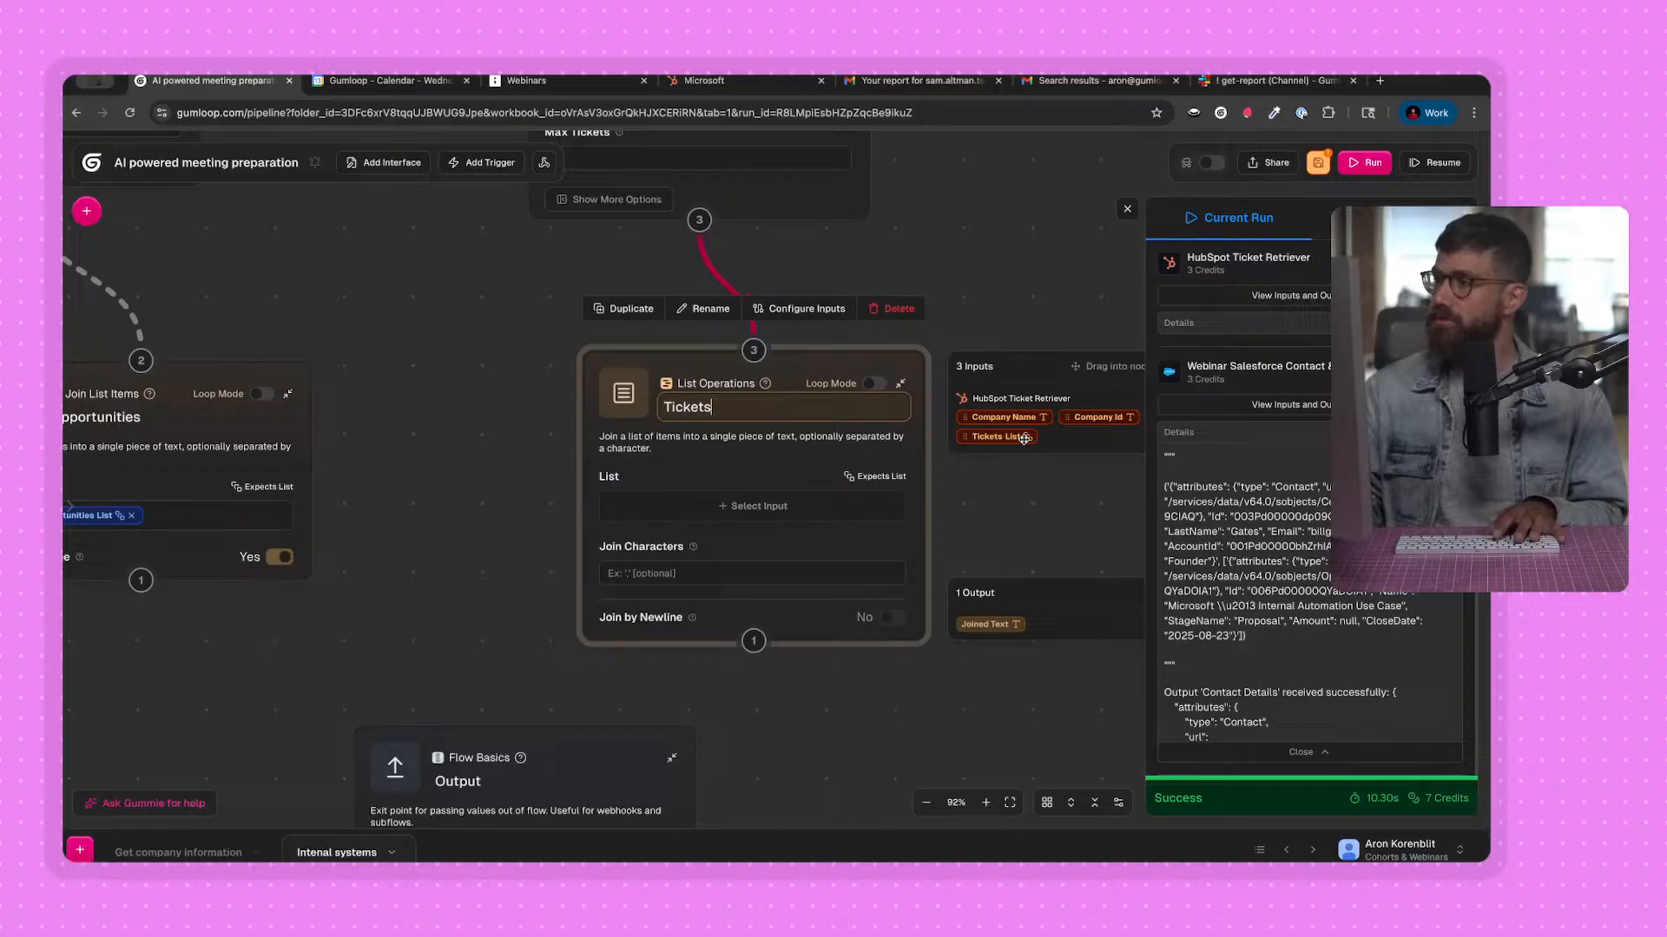
{"action": "left_click_drag", "start_coordinate": [1025, 439], "coordinate": [836, 506]}
{"action": "left_click", "coordinate": [889, 618]}
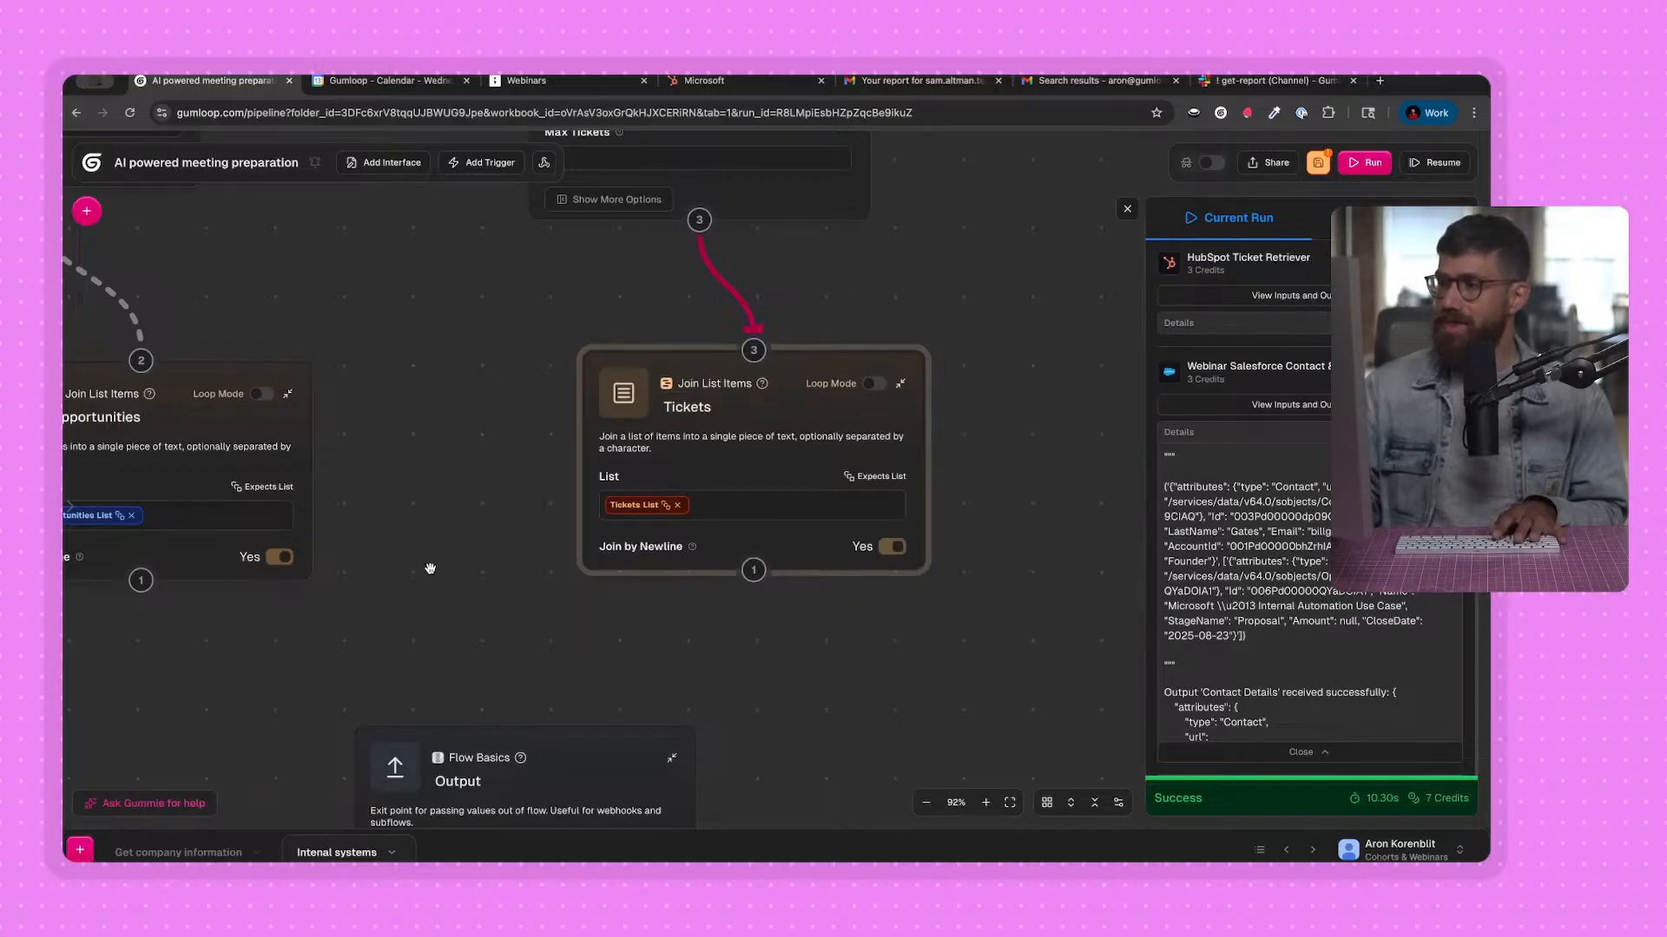
Name the Output node's first output "tickets" and feed it the Joined Text from the connected Tickets node.
{"action": "left_click_drag", "start_coordinate": [428, 570], "coordinate": [744, 399]}
{"action": "scroll", "coordinate": [742, 408], "scroll_direction": "down", "scroll_amount": 2}
{"action": "left_click_drag", "start_coordinate": [656, 439], "coordinate": [581, 450]}
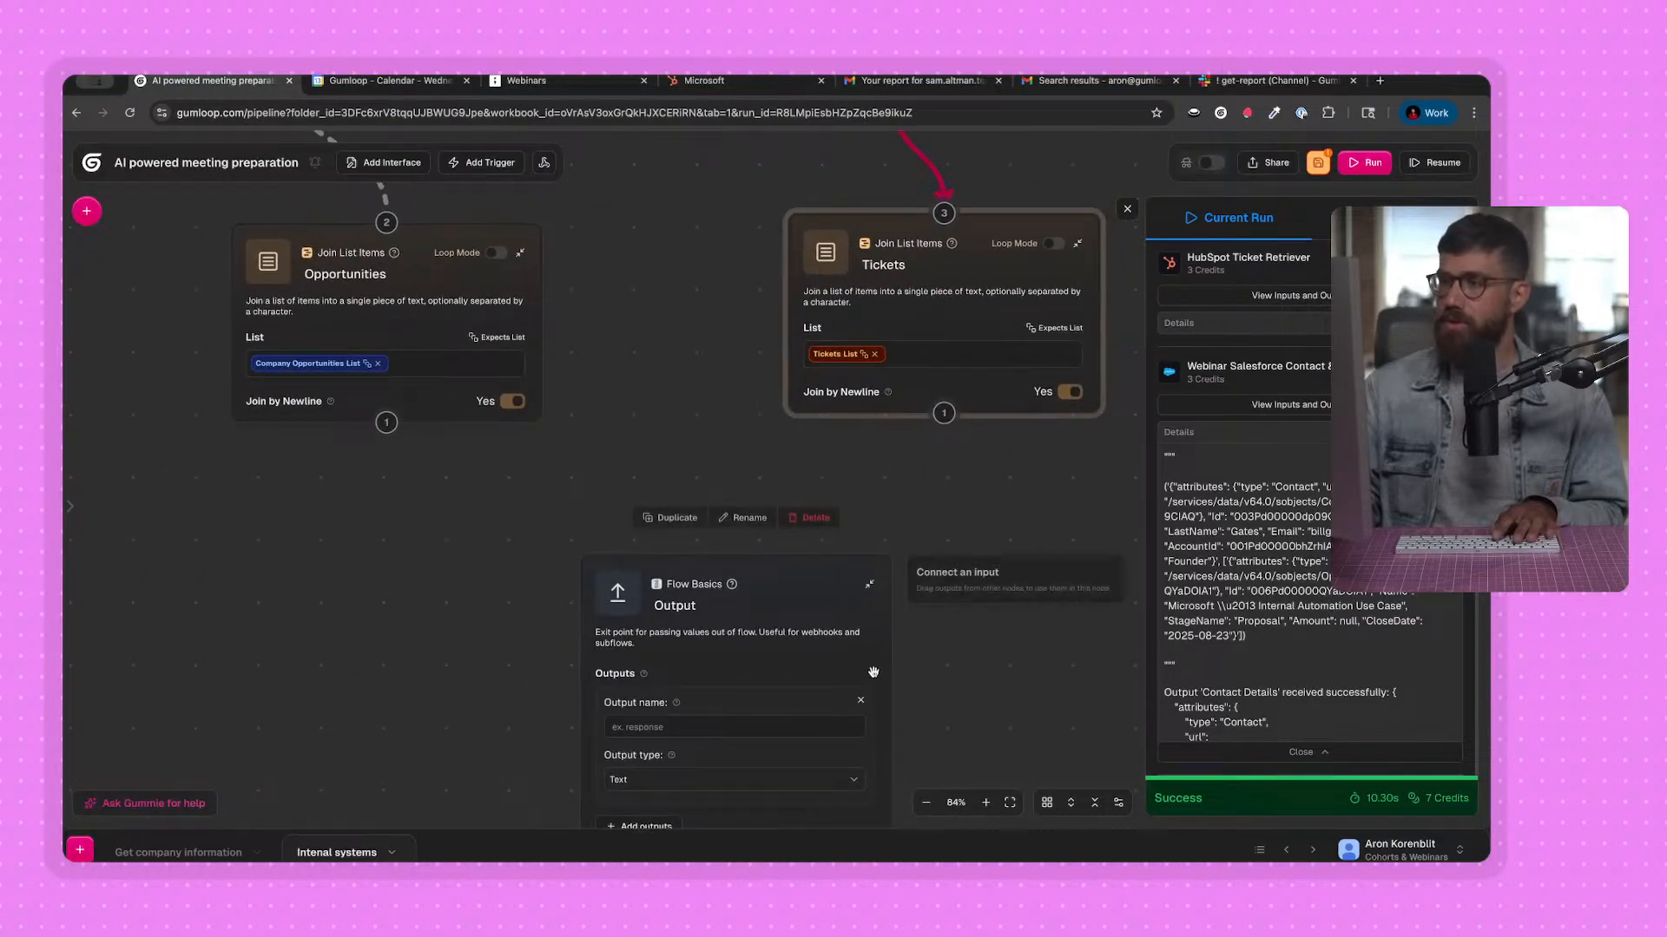
{"action": "left_click_drag", "start_coordinate": [874, 669], "coordinate": [797, 622]}
{"action": "left_click_drag", "start_coordinate": [390, 722], "coordinate": [390, 646]}
{"action": "left_click", "coordinate": [588, 604]}
{"action": "type", "text": "tickets"}
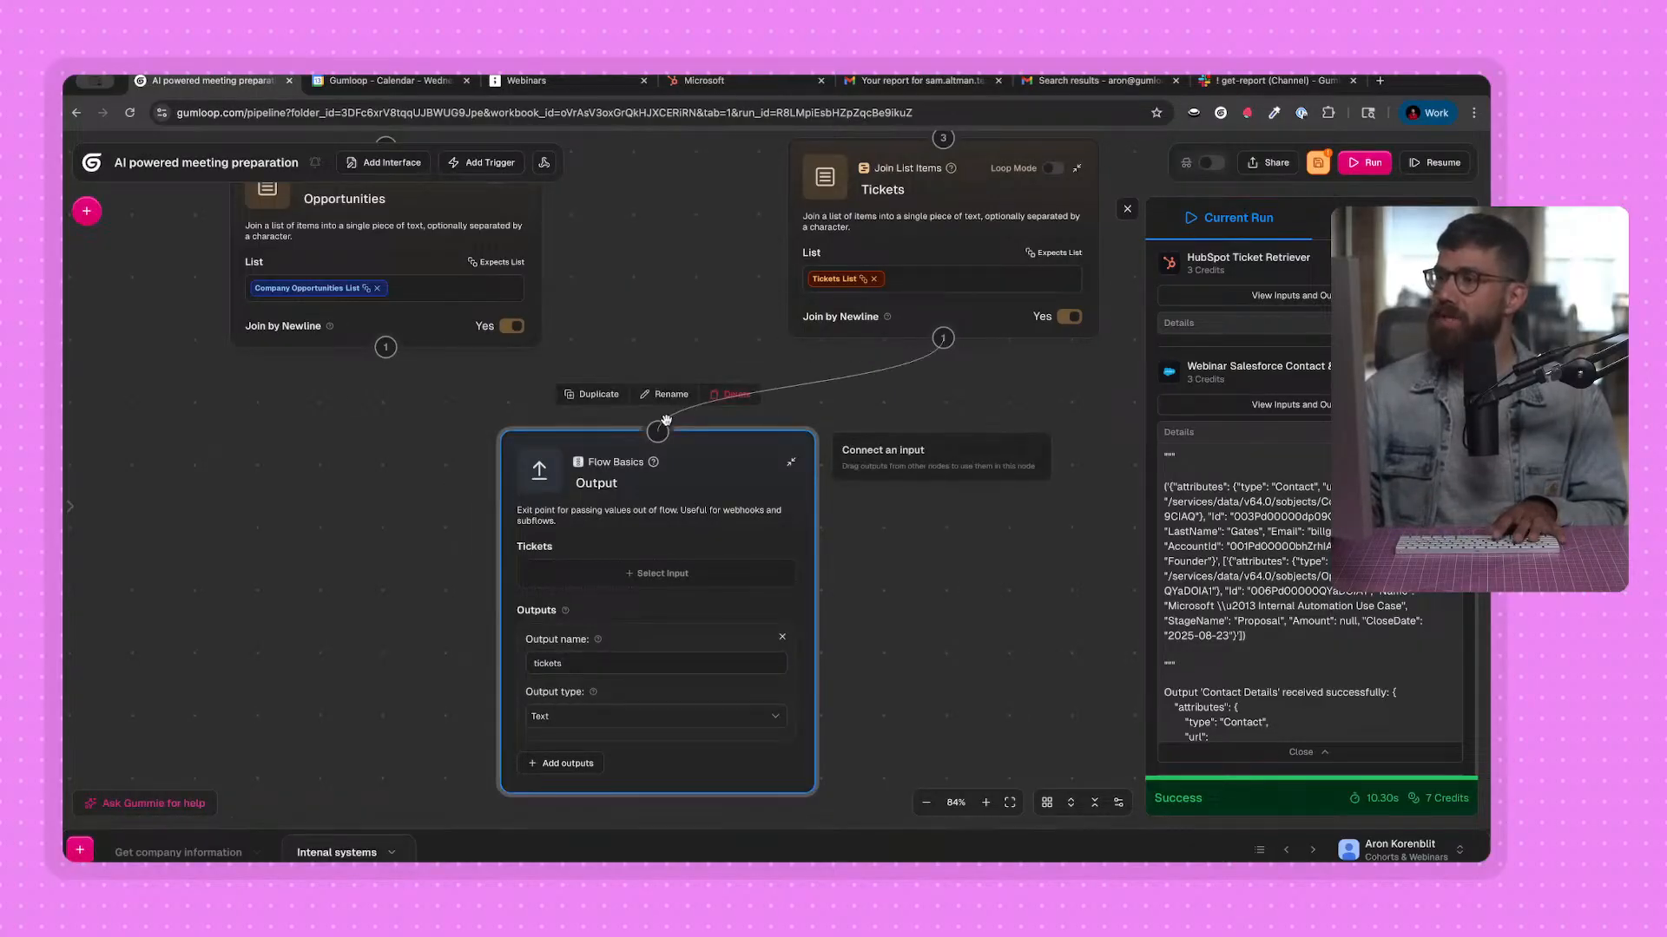
{"action": "left_click", "coordinate": [631, 575]}
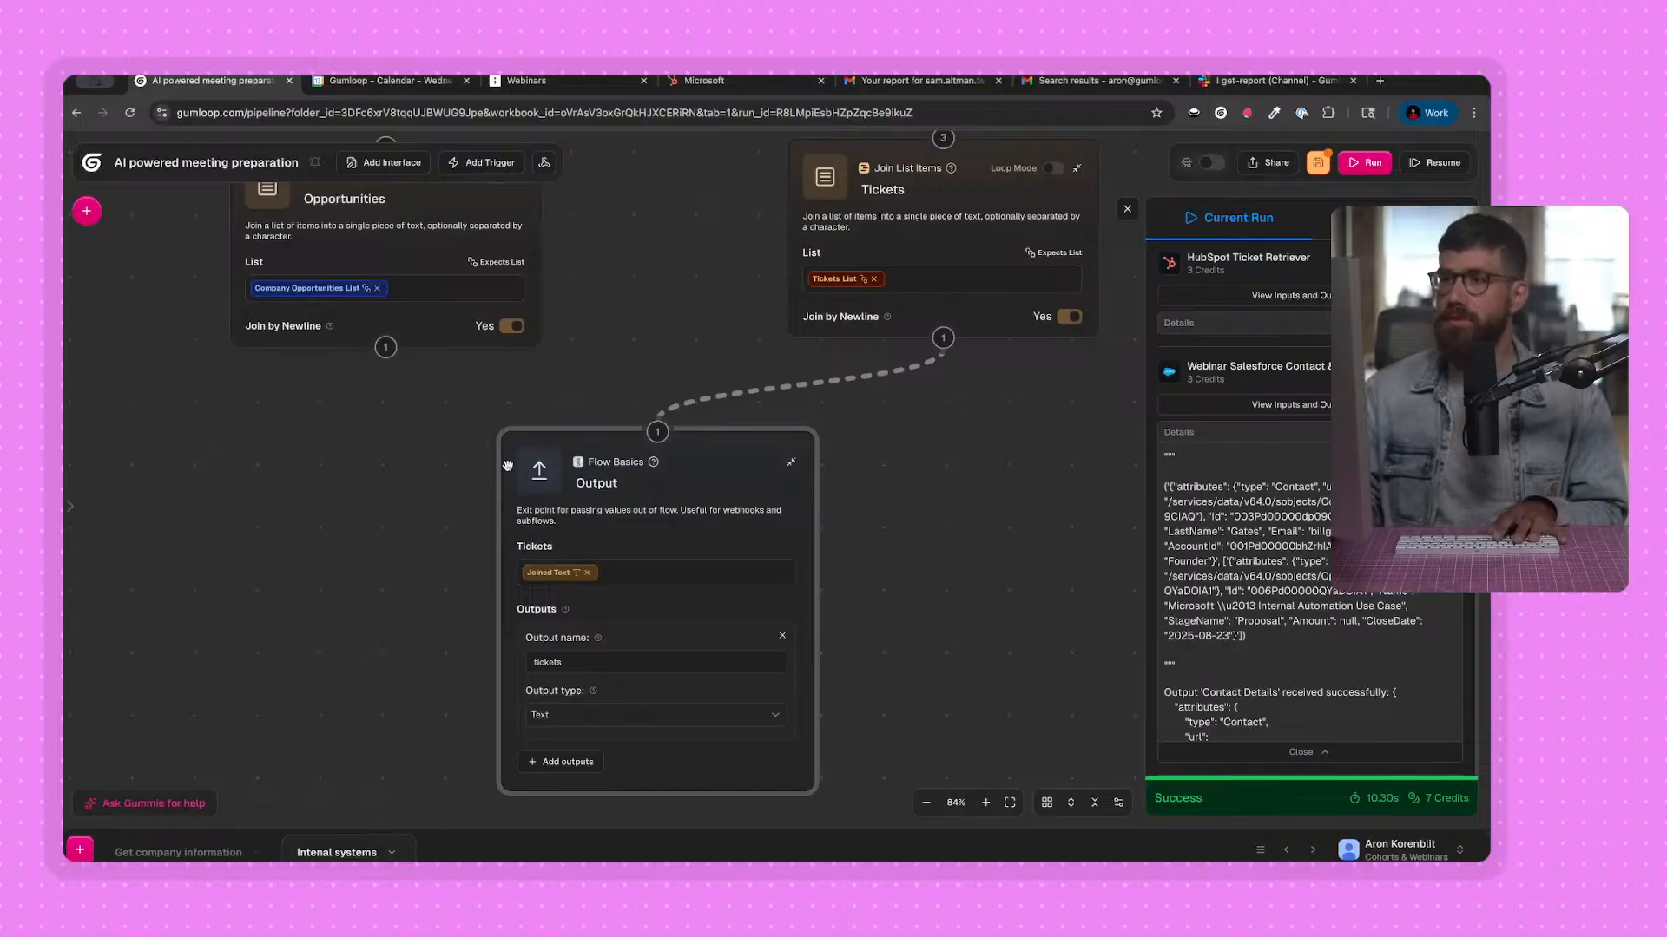
Add a second output named "opportunities" to the Output node.
{"action": "left_click", "coordinate": [568, 762]}
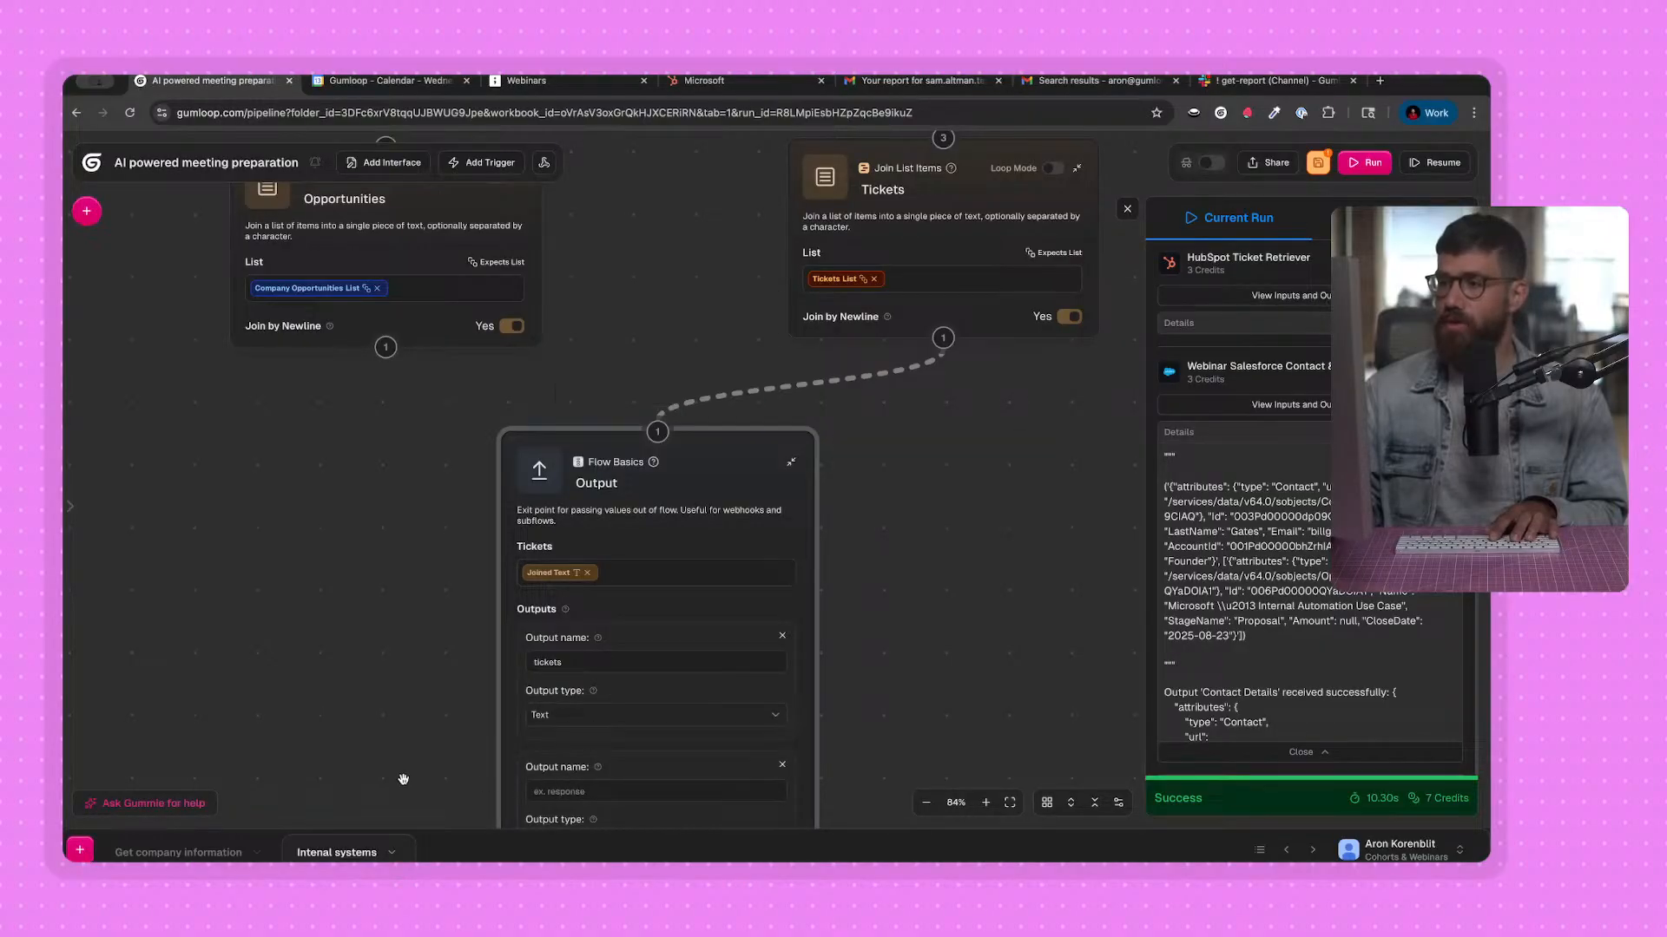
{"action": "scroll", "coordinate": [599, 683], "scroll_direction": "down", "scroll_amount": 2}
{"action": "type", "text": "oppor"}
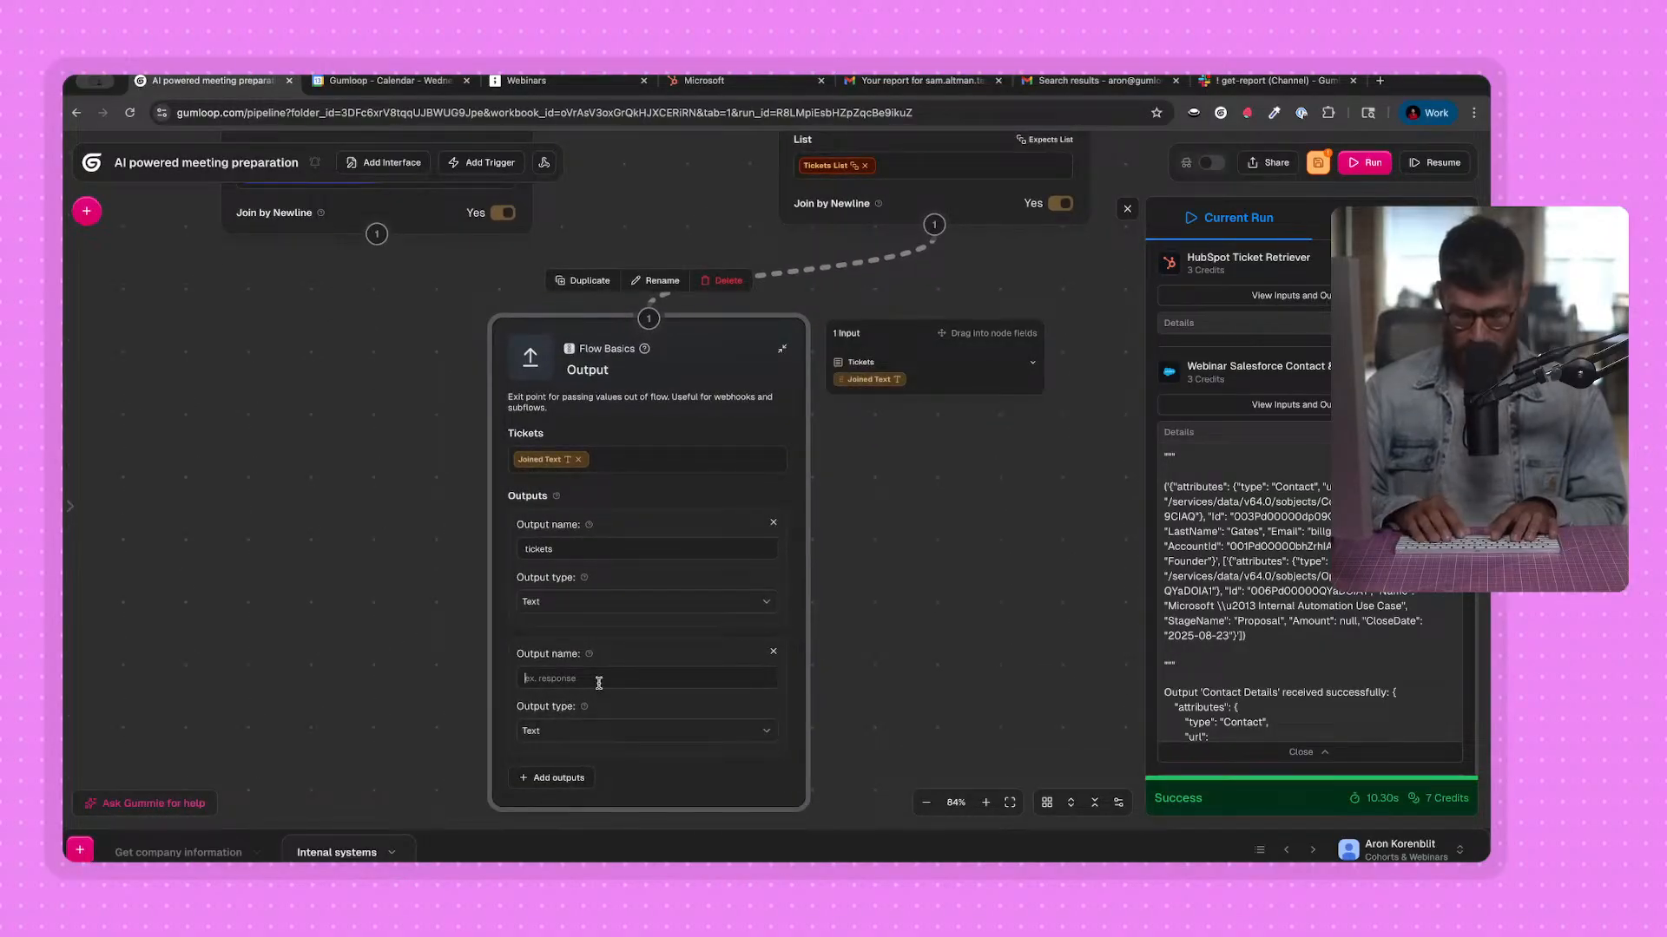
{"action": "type", "text": "tunities"}
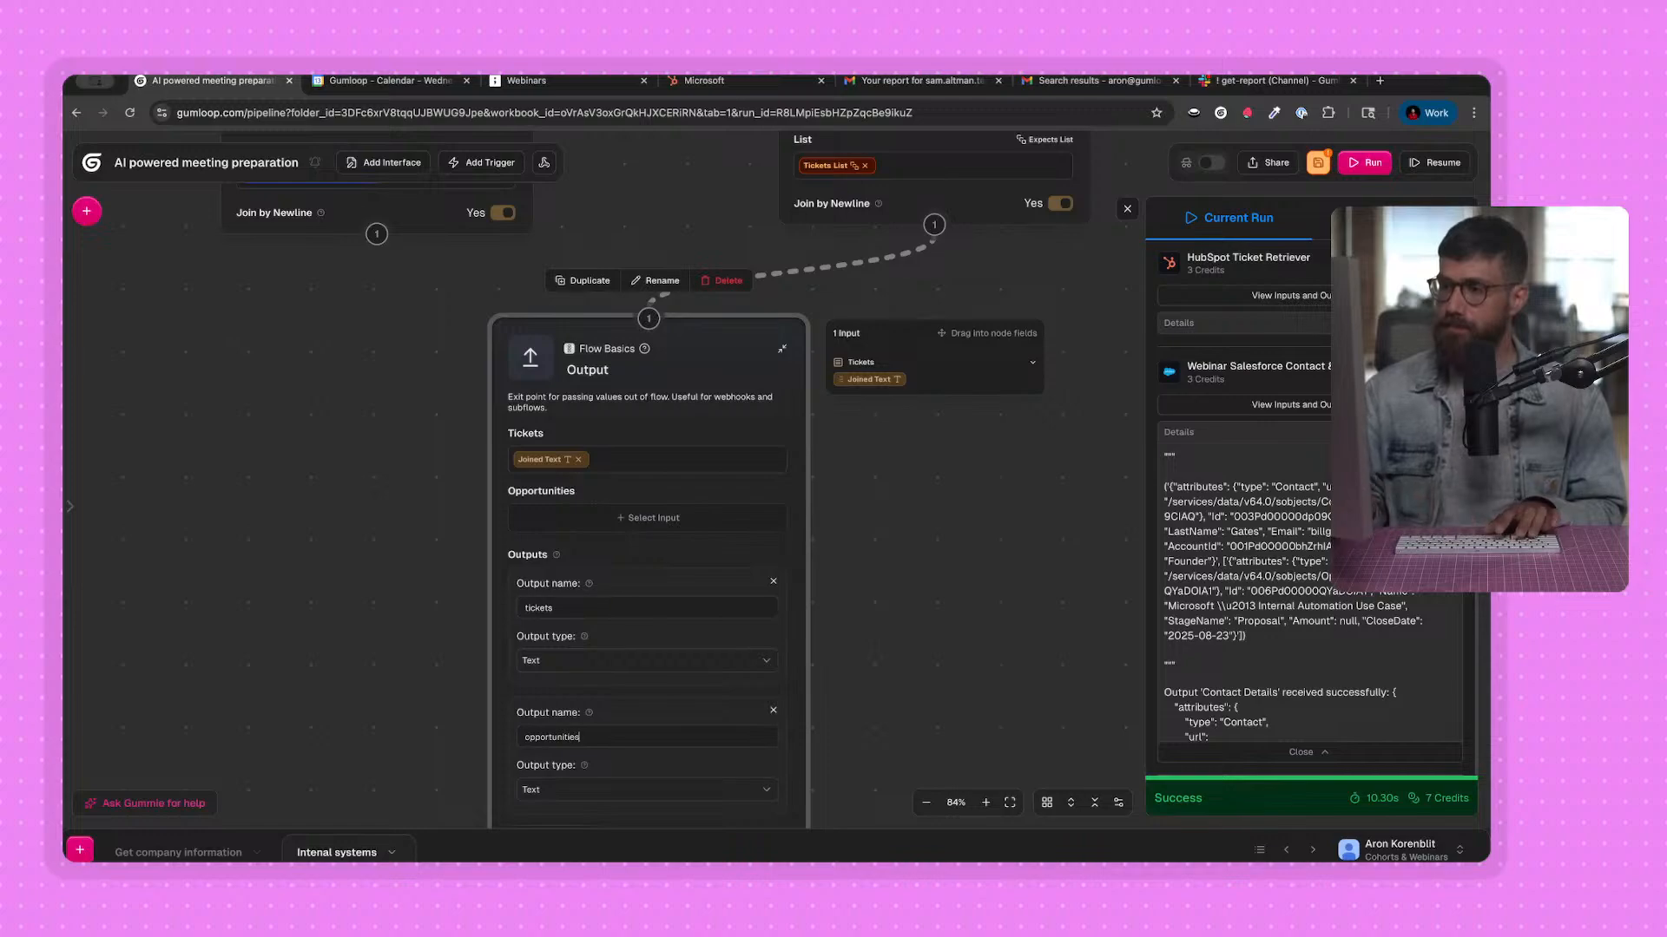
Connect the Opportunities node to the Output node and assign its Joined Text to the Opportunities field.
{"action": "left_click", "coordinate": [415, 266]}
{"action": "scroll", "coordinate": [328, 550], "scroll_direction": "right", "scroll_amount": 2}
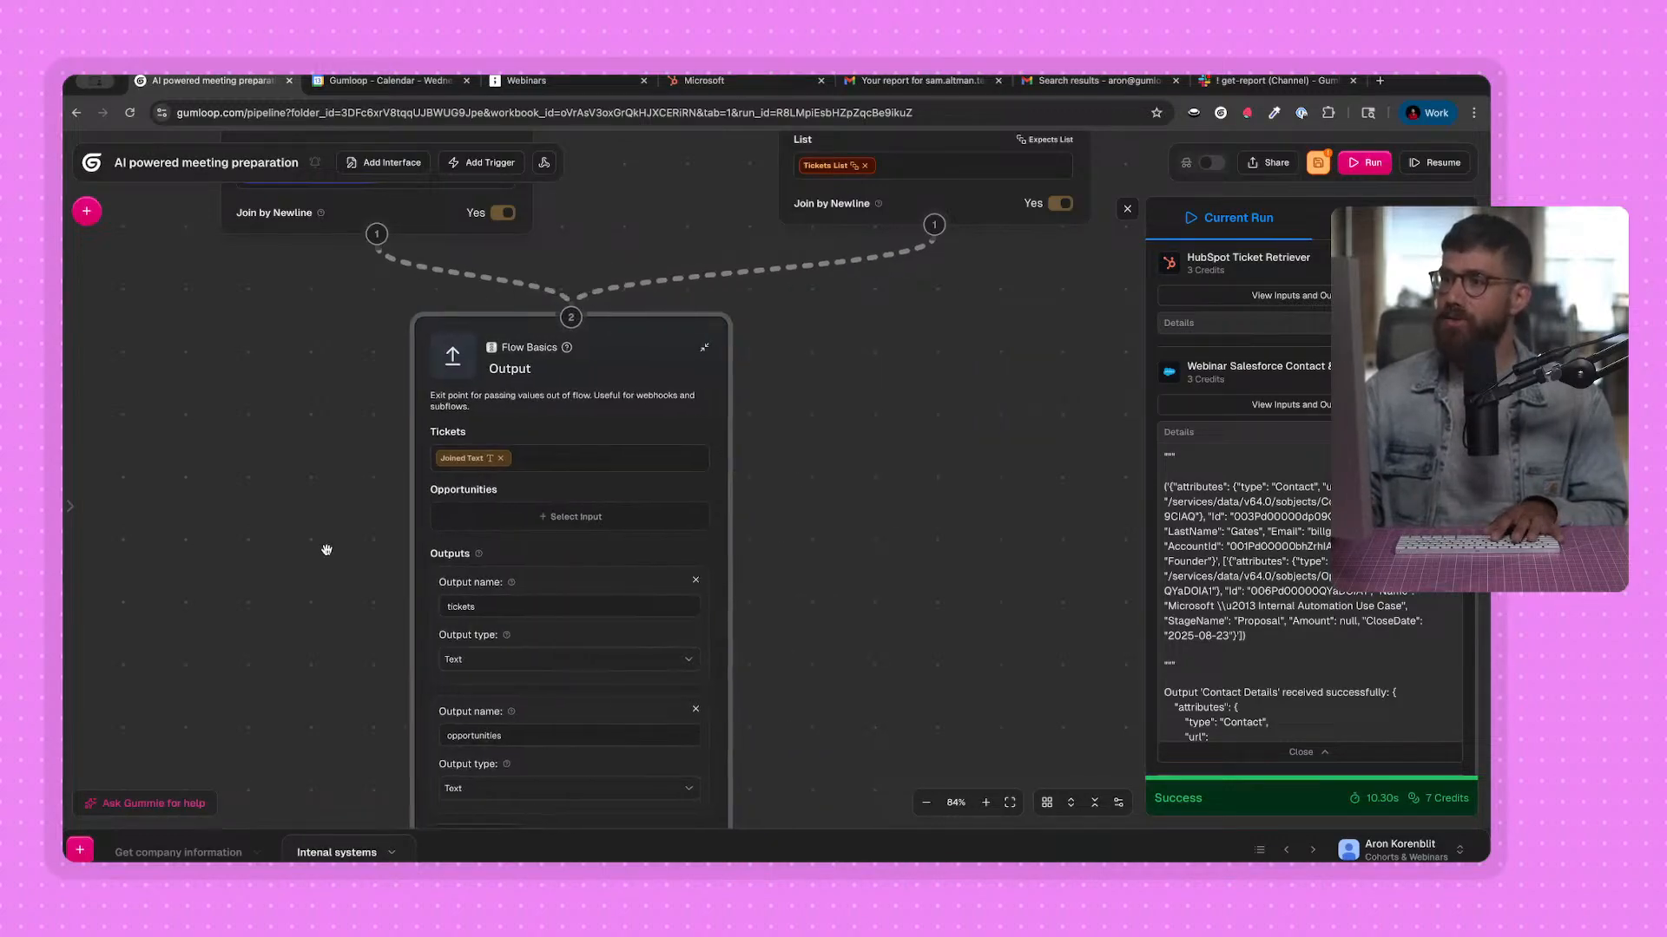
{"action": "scroll", "coordinate": [279, 539], "scroll_direction": "down", "scroll_amount": 3}
{"action": "scroll", "coordinate": [276, 530], "scroll_direction": "up", "scroll_amount": 10}
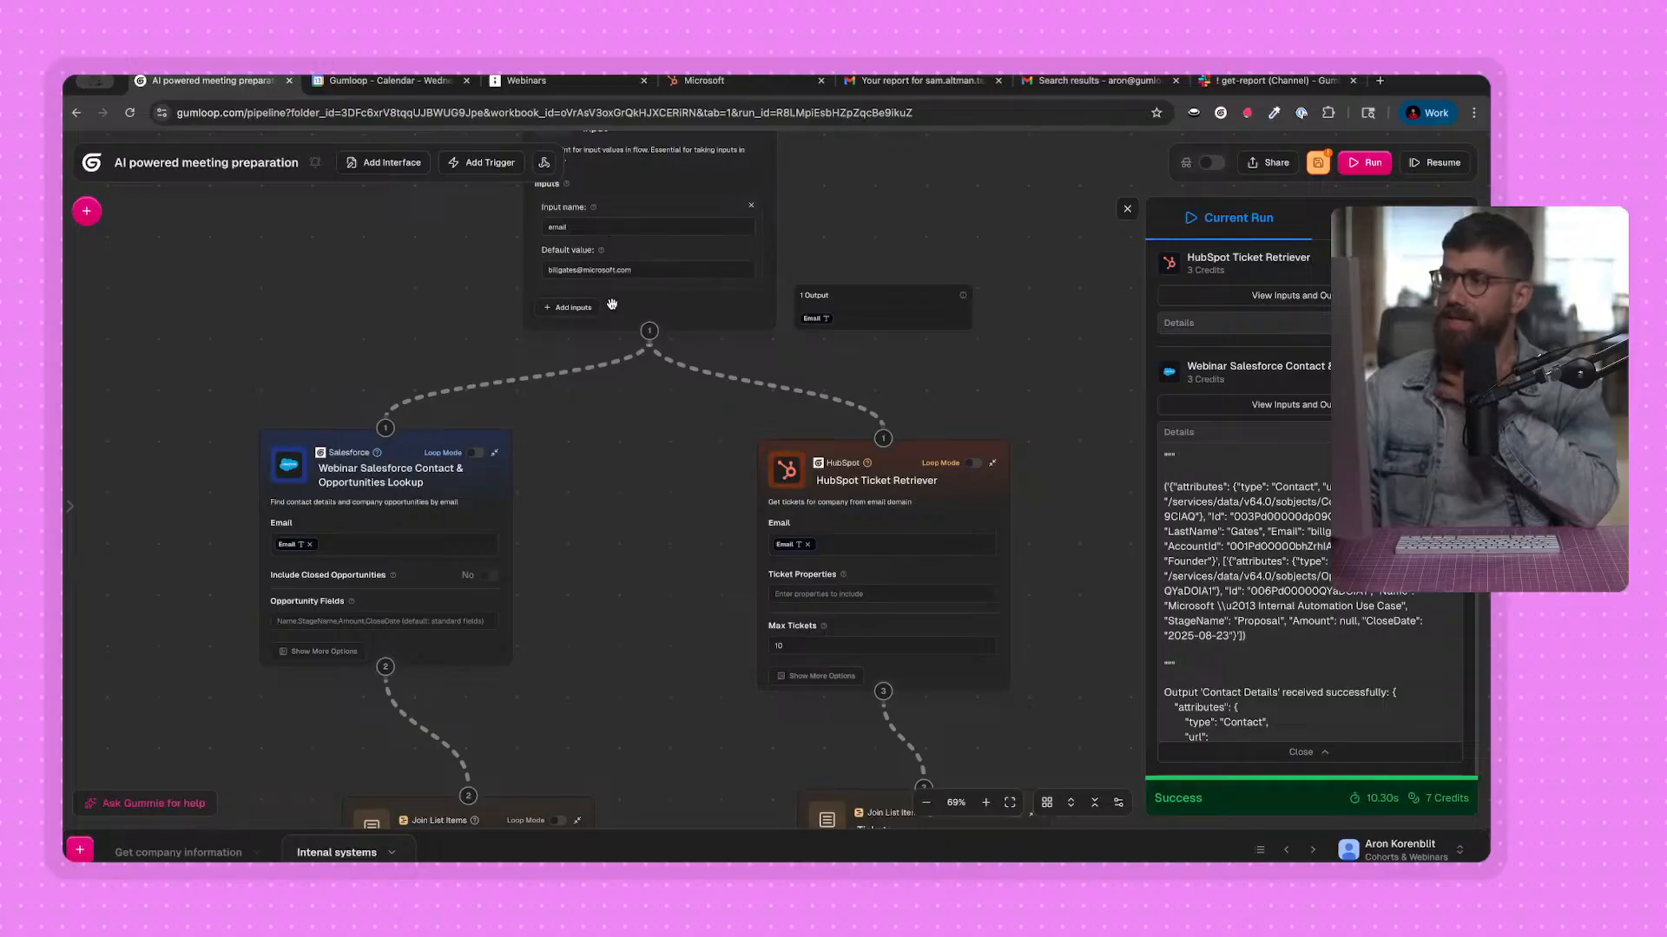
{"action": "scroll", "coordinate": [659, 559], "scroll_direction": "down", "scroll_amount": 10}
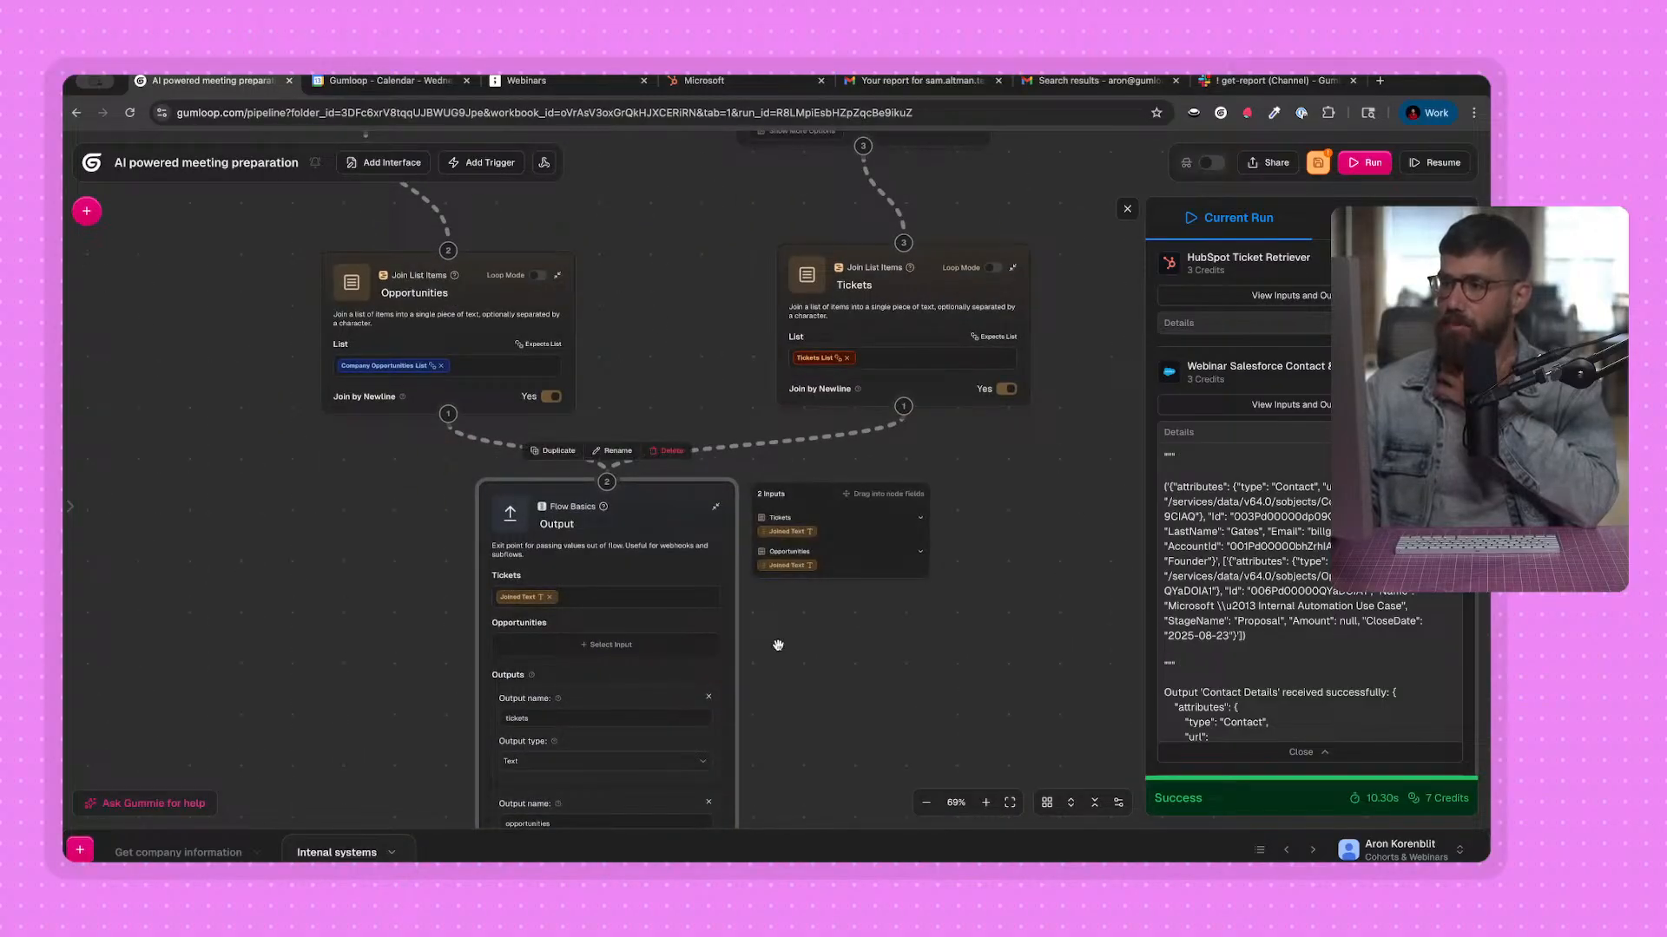
{"action": "scroll", "coordinate": [782, 574], "scroll_direction": "up", "scroll_amount": 1}
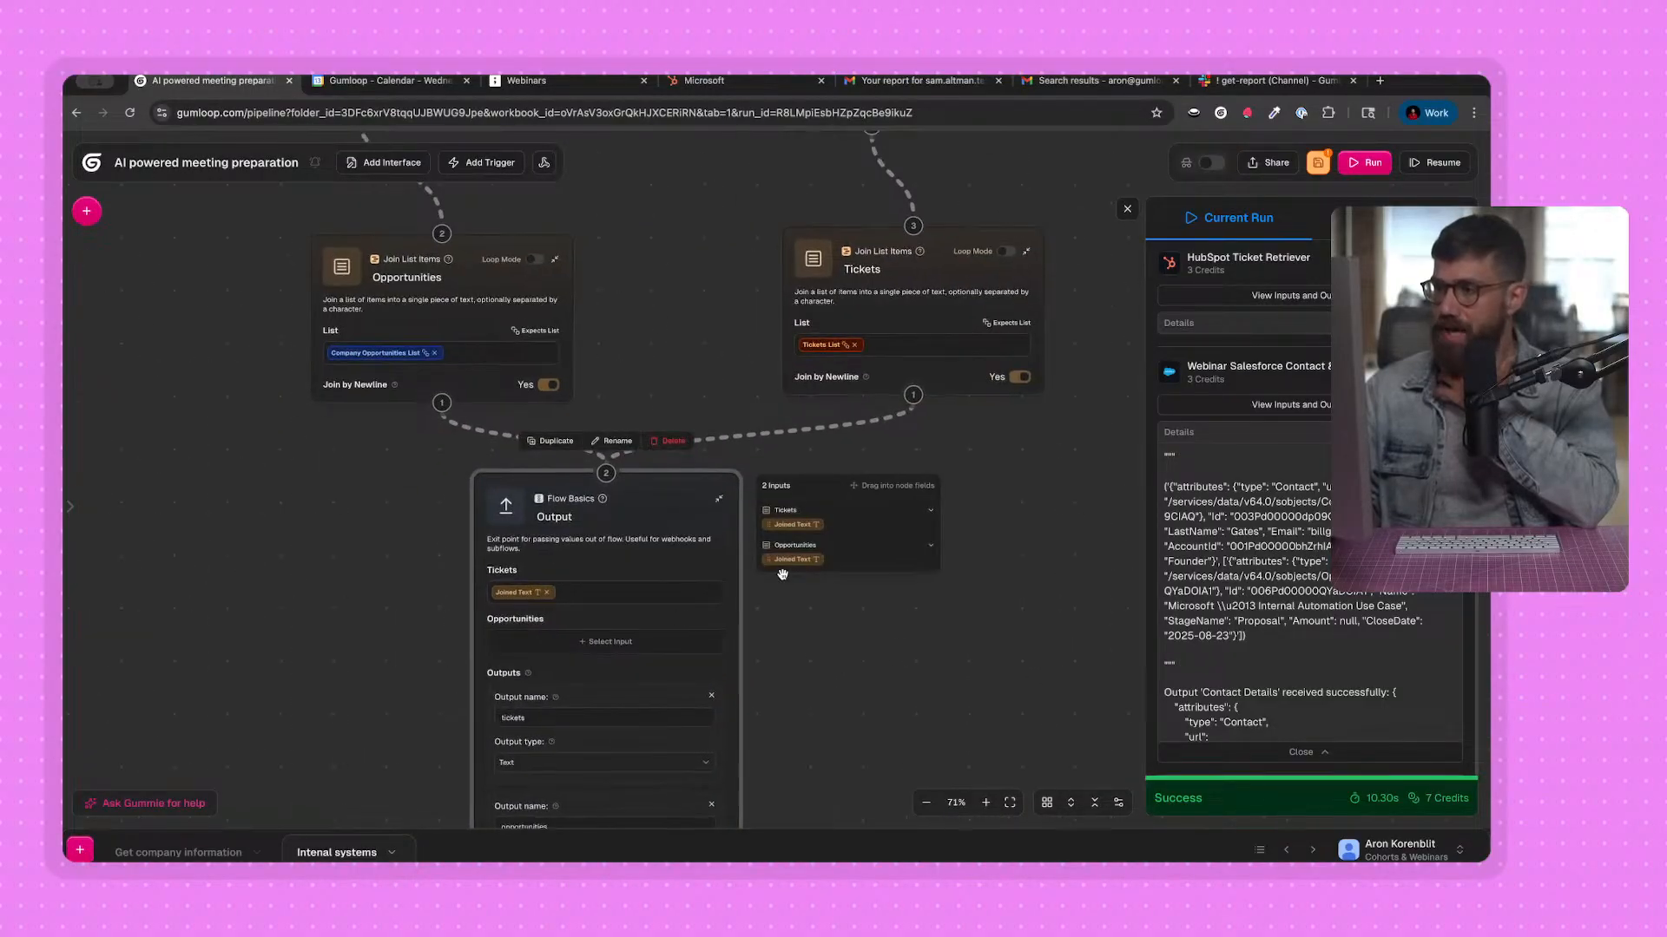
{"action": "left_click", "coordinate": [586, 639]}
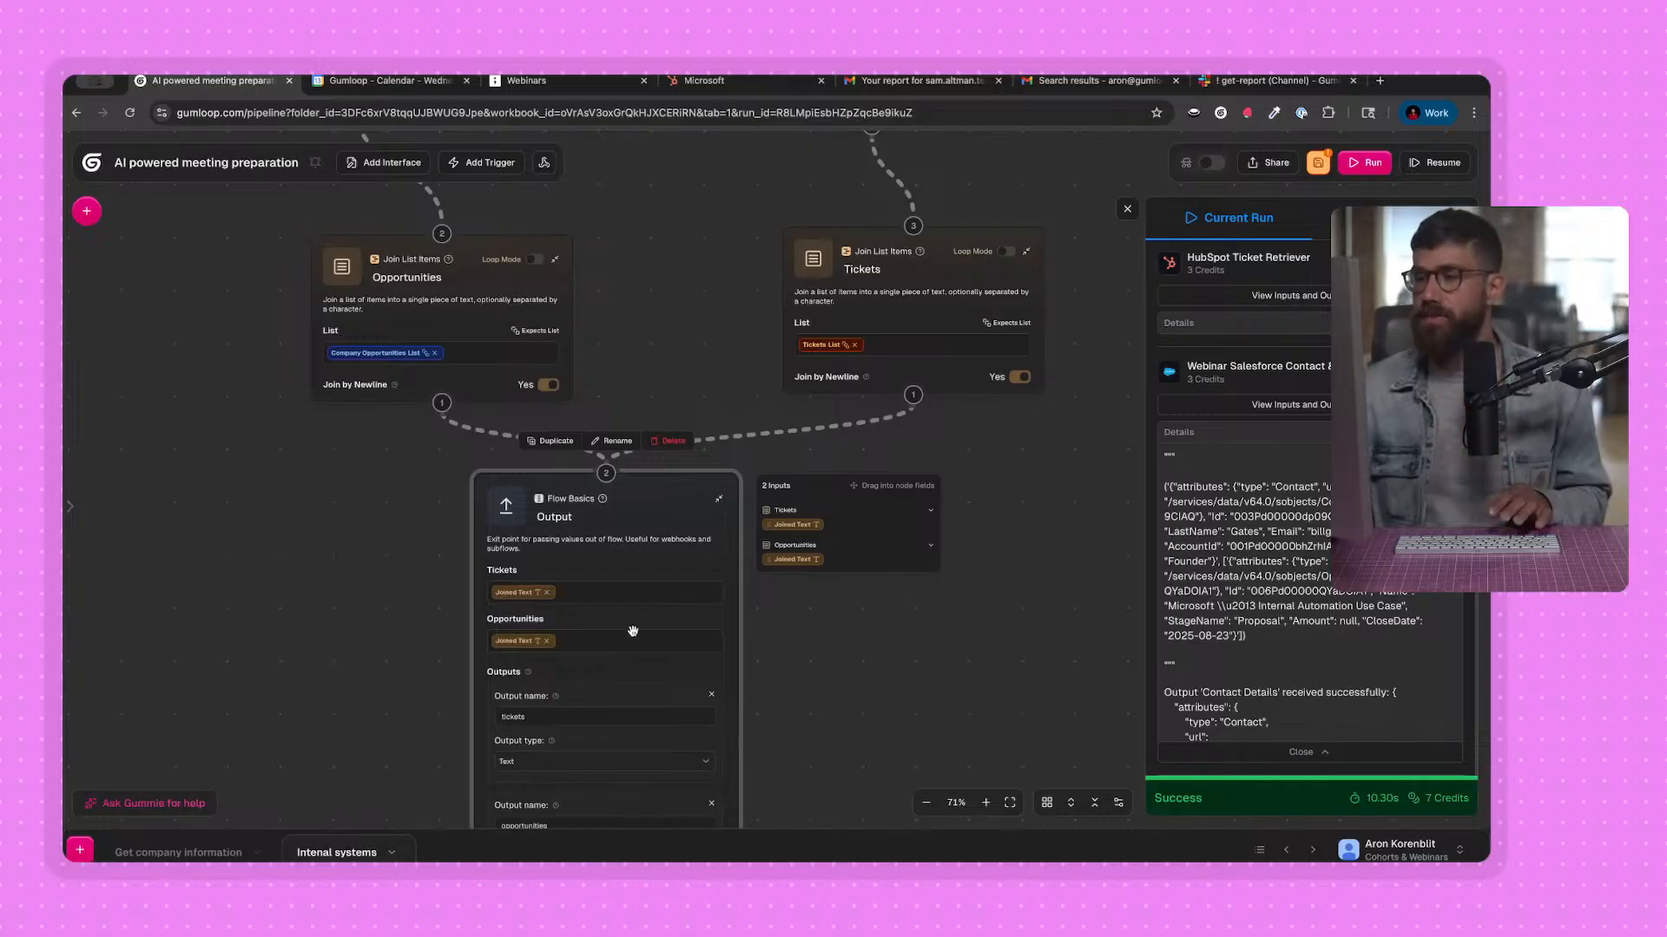
{"action": "left_click_drag", "start_coordinate": [428, 590], "coordinate": [469, 590]}
Switch to the Get company information flow and review its Output node.
{"action": "left_click", "coordinate": [178, 853]}
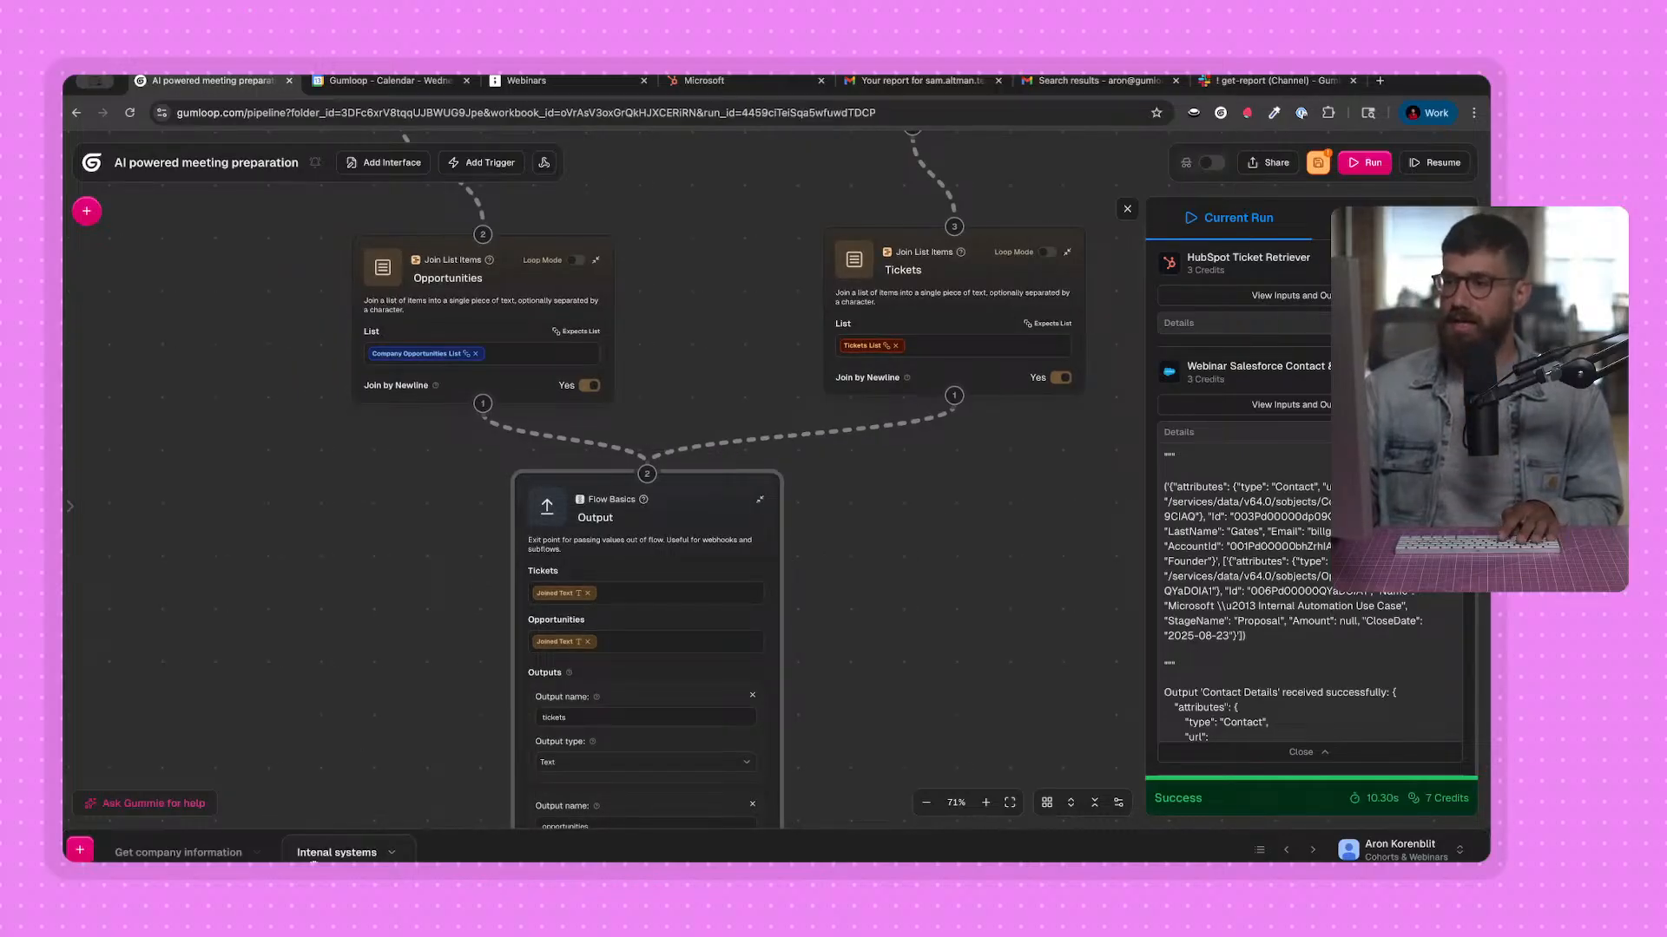
{"action": "scroll", "coordinate": [705, 600], "scroll_direction": "up", "scroll_amount": 5}
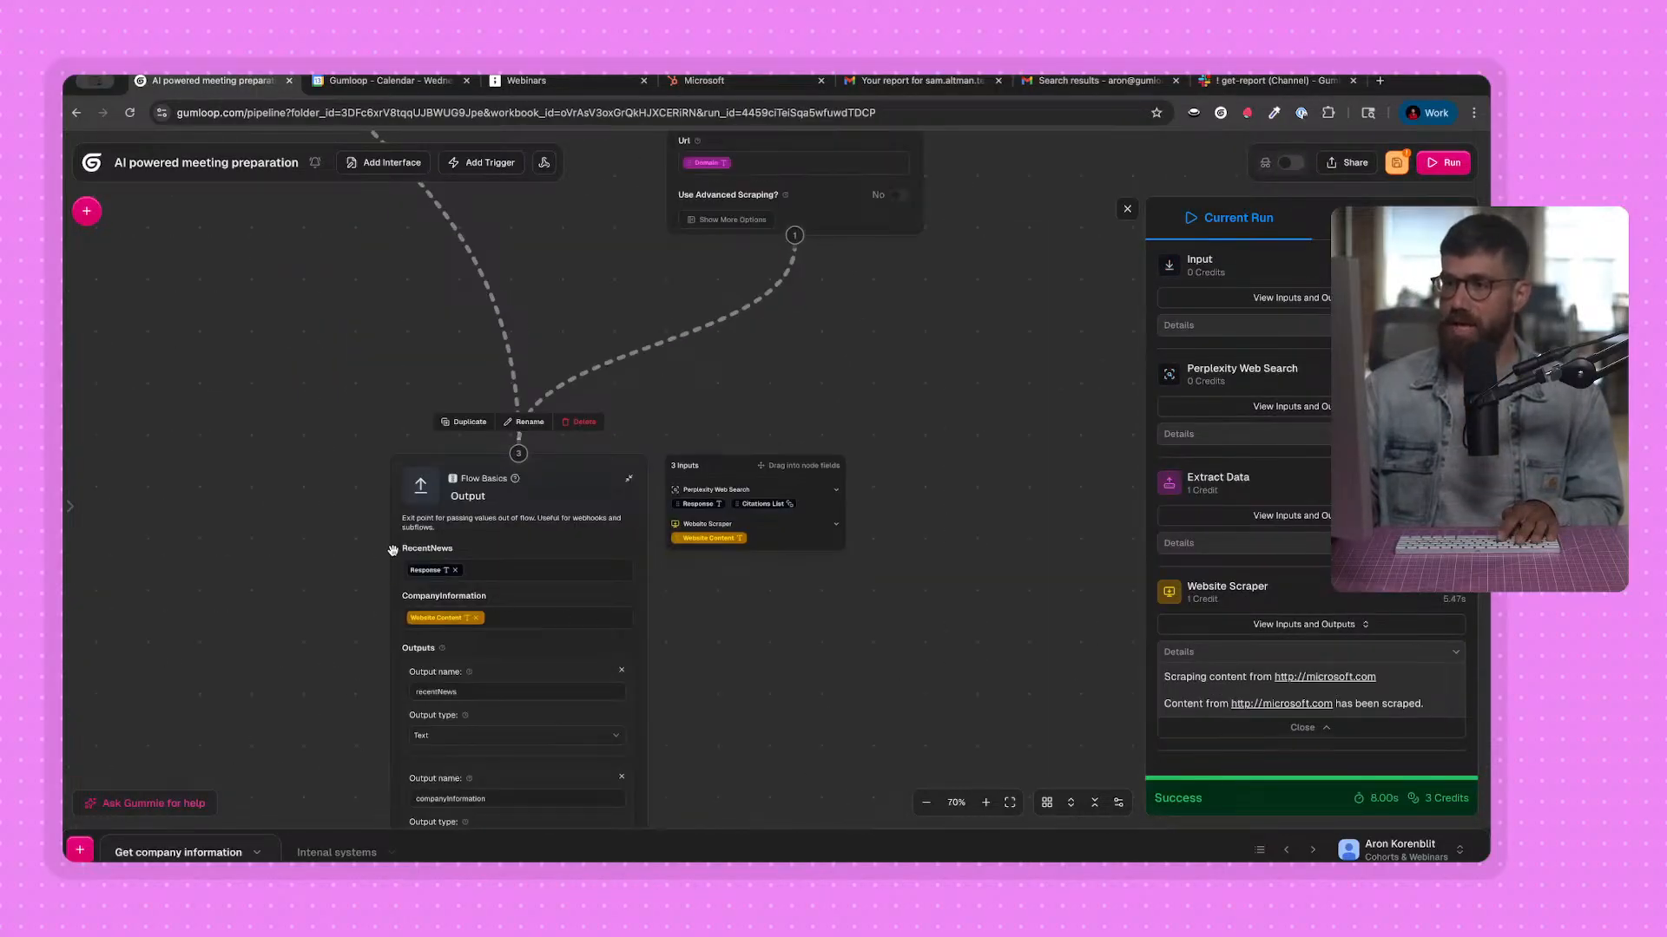
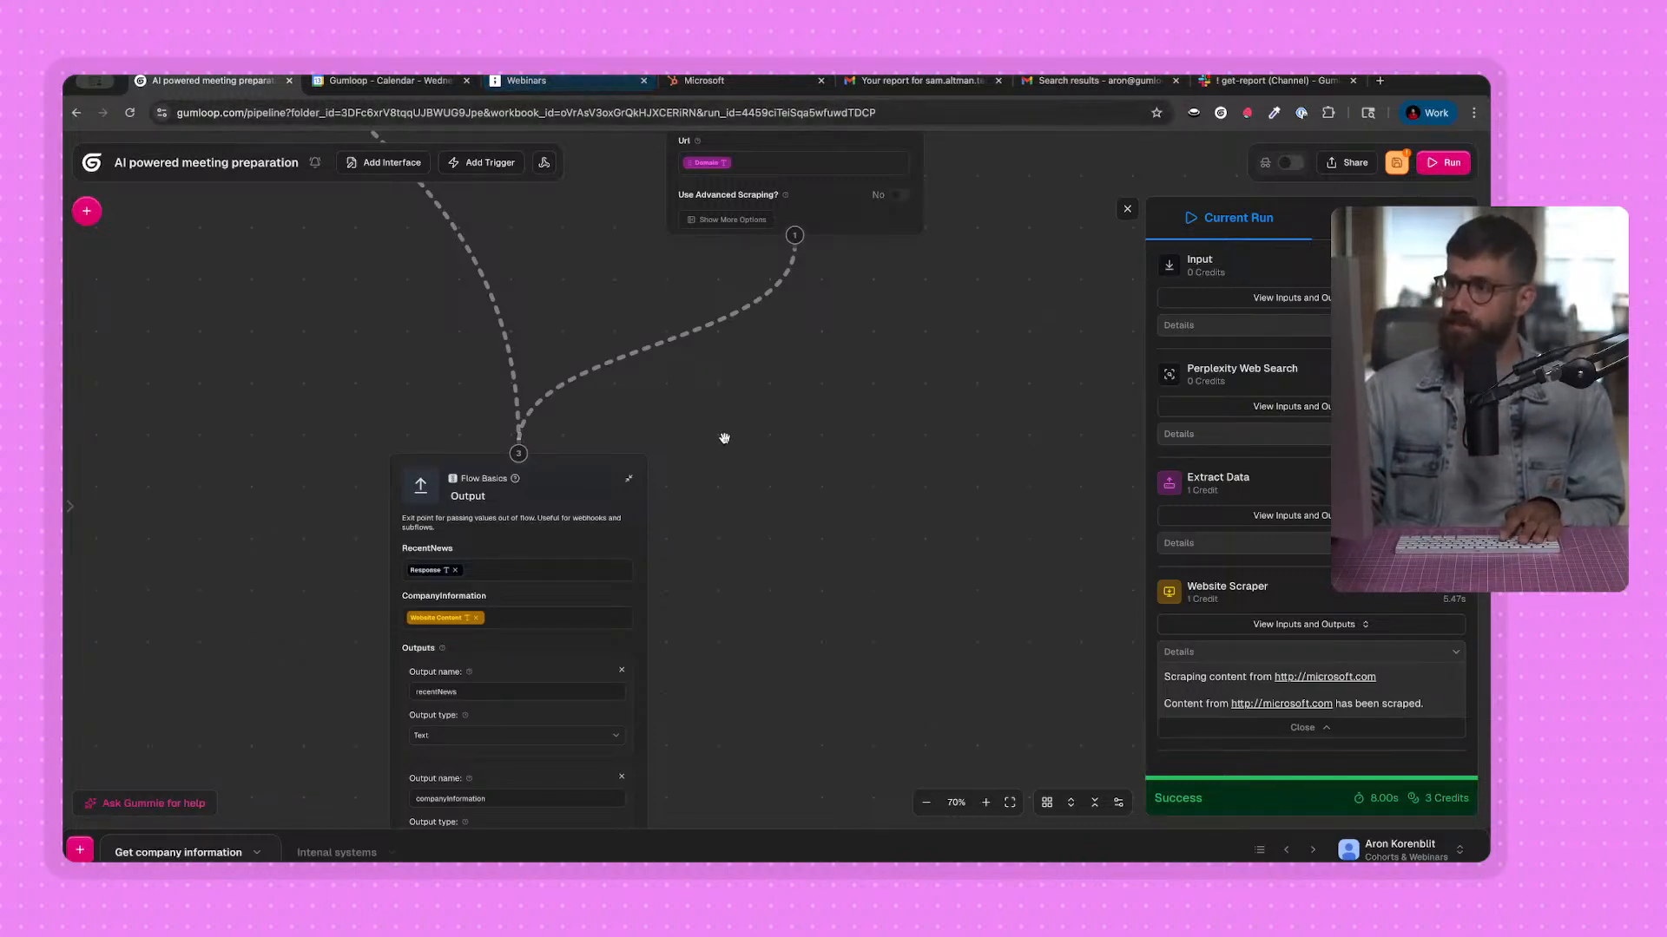
Switch to the tldraw AI meeting preparation diagram and review the Customer research, Format research and Send report stages.
{"action": "left_click", "coordinate": [507, 80]}
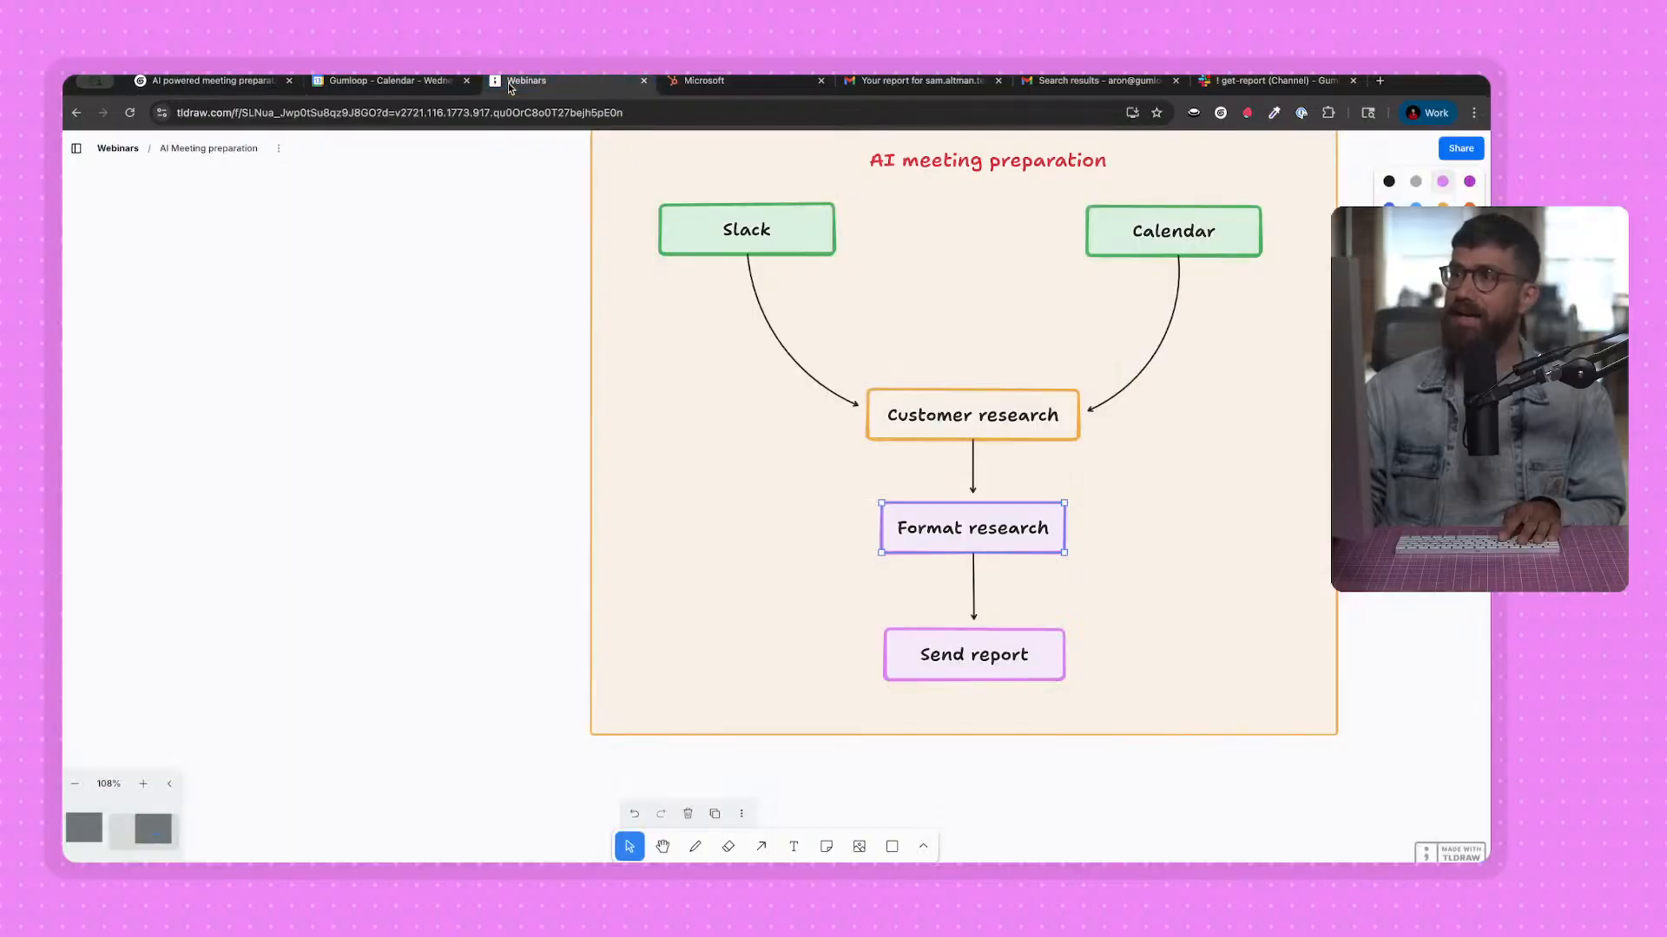
{"action": "left_click_drag", "start_coordinate": [239, 358], "coordinate": [228, 355]}
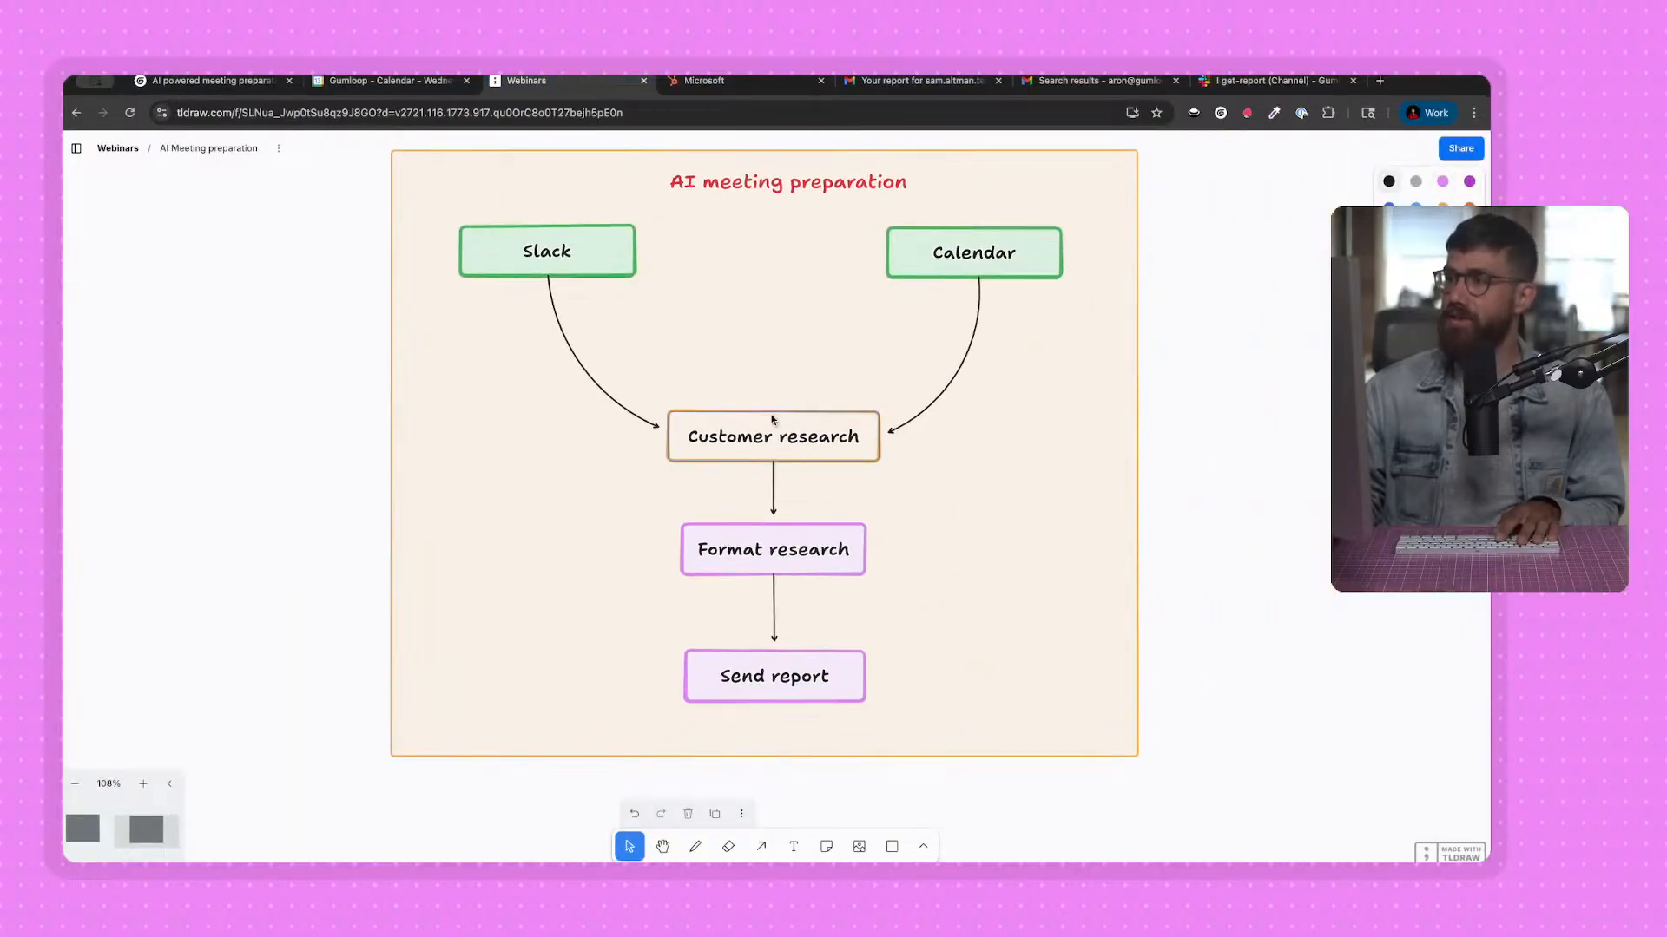
{"action": "left_click", "coordinate": [851, 450]}
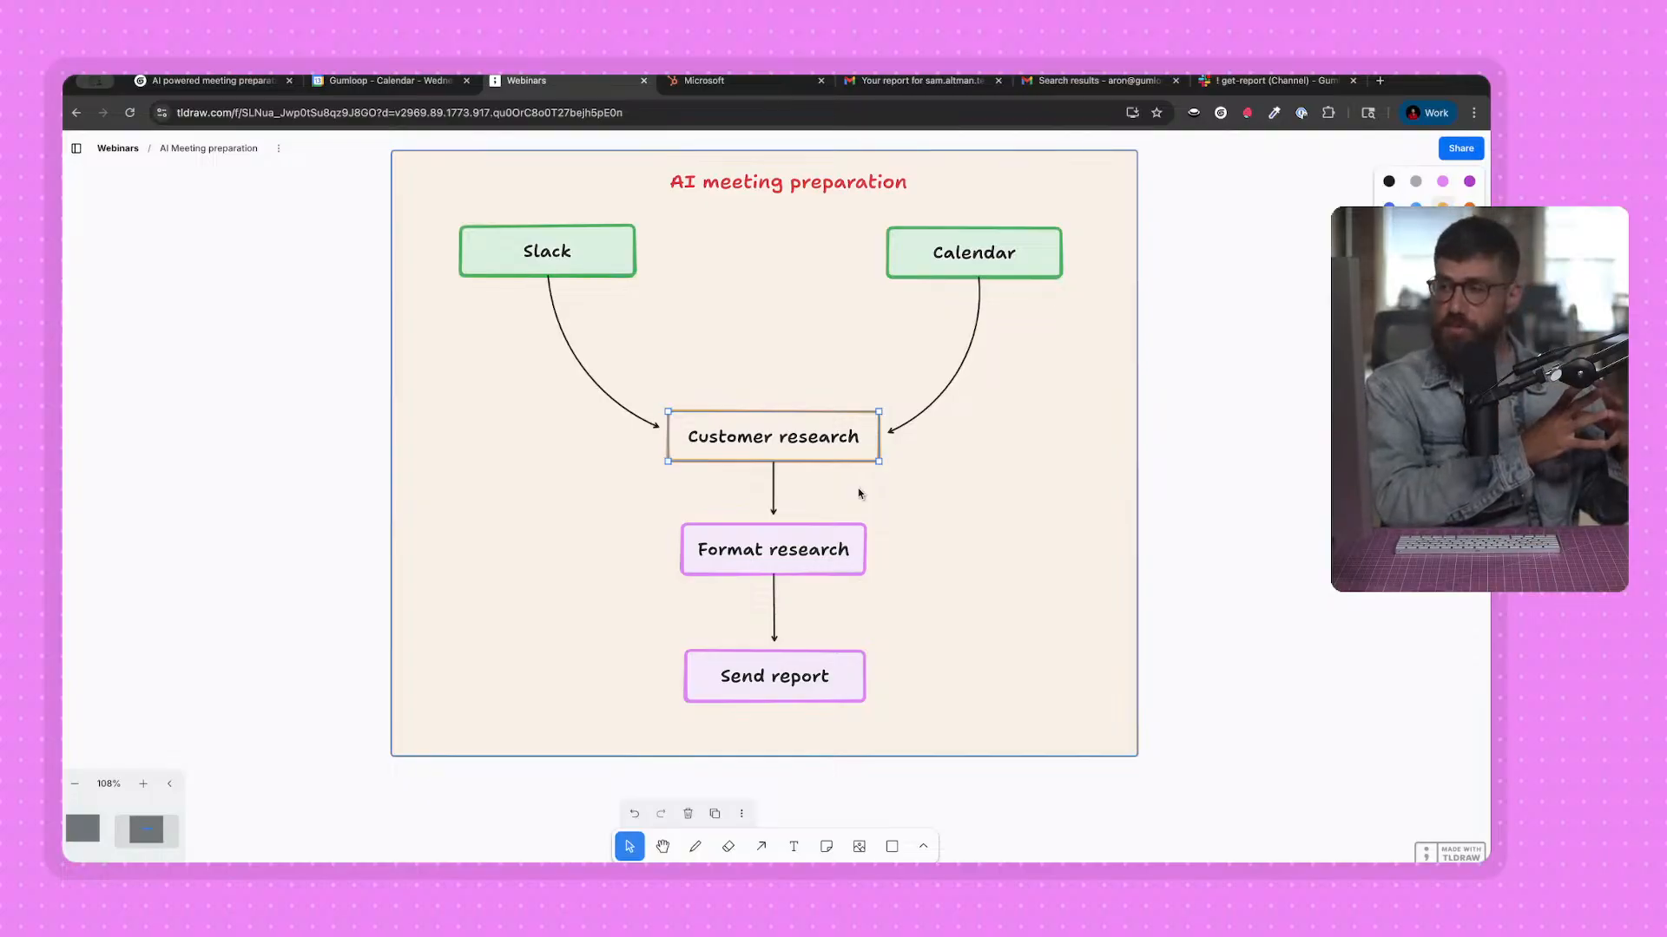
{"action": "left_click", "coordinate": [820, 549]}
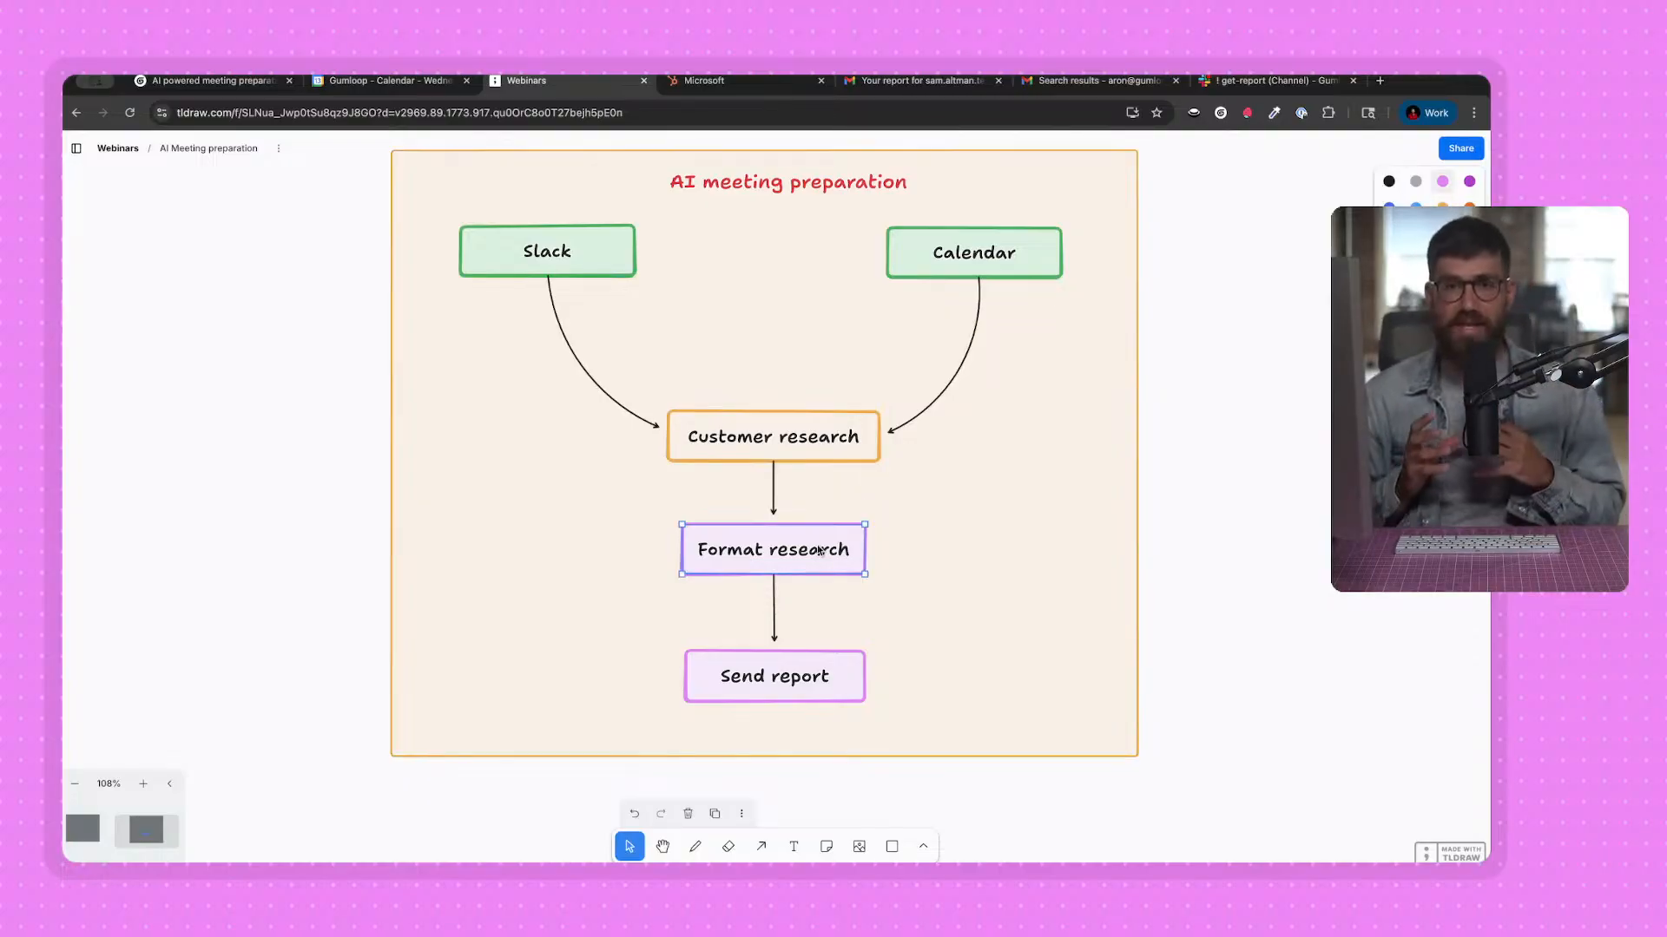
{"action": "left_click", "coordinate": [799, 695]}
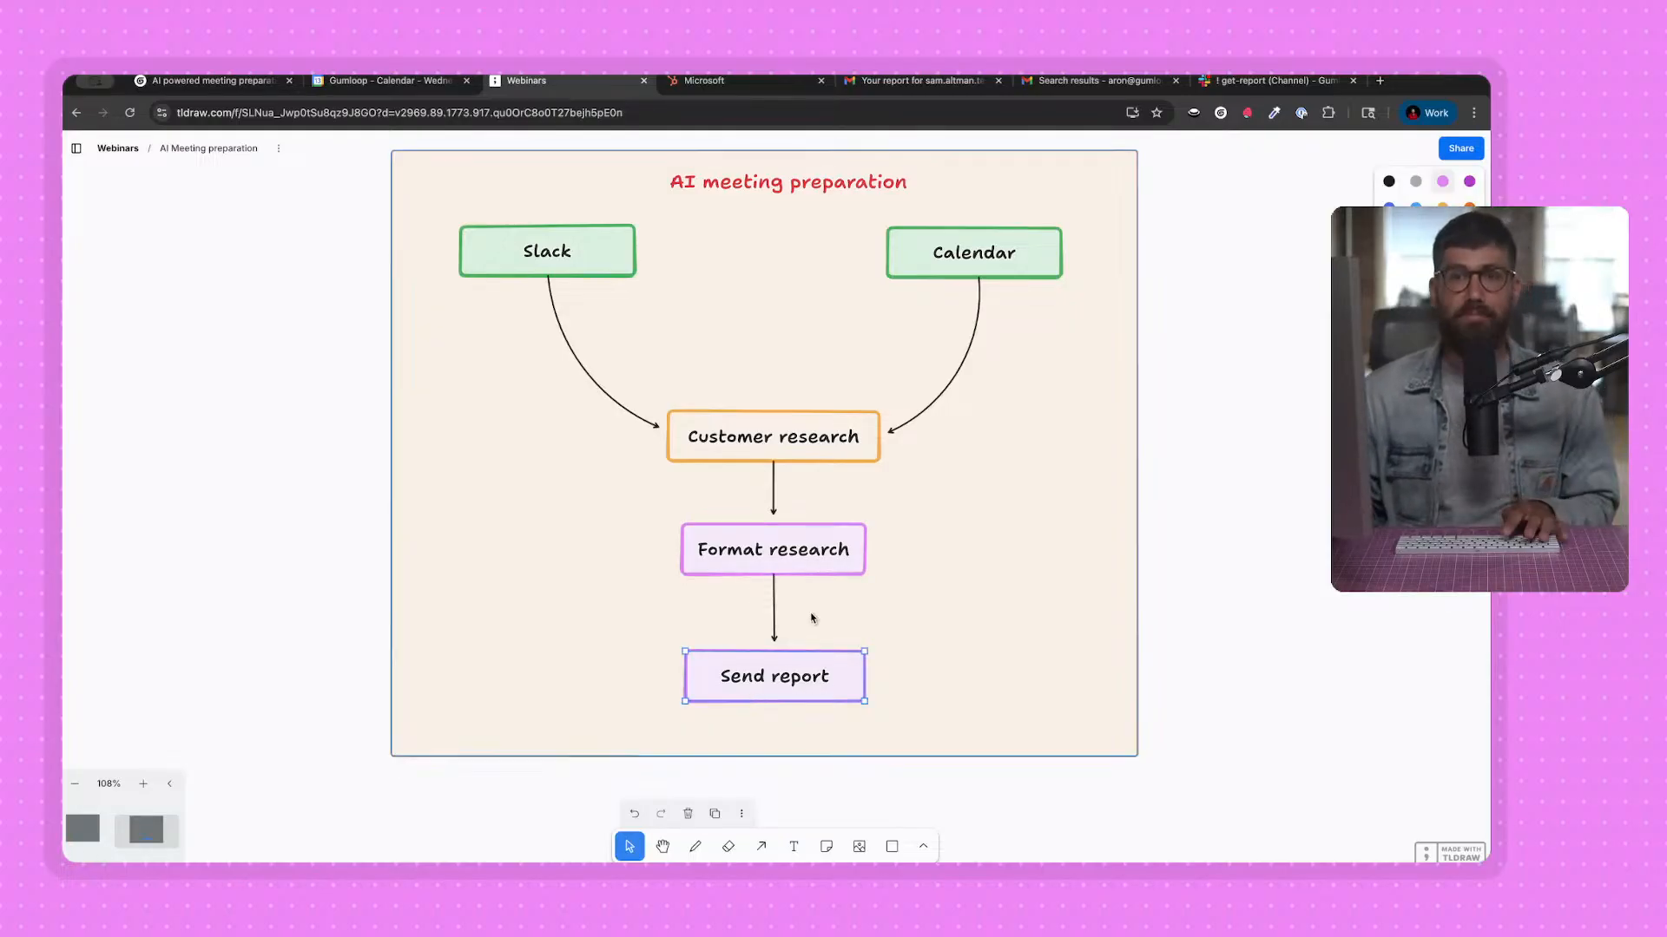
Switch back to the Gumloop workbook and add a new flow named "Send report".
{"action": "left_click", "coordinate": [247, 86]}
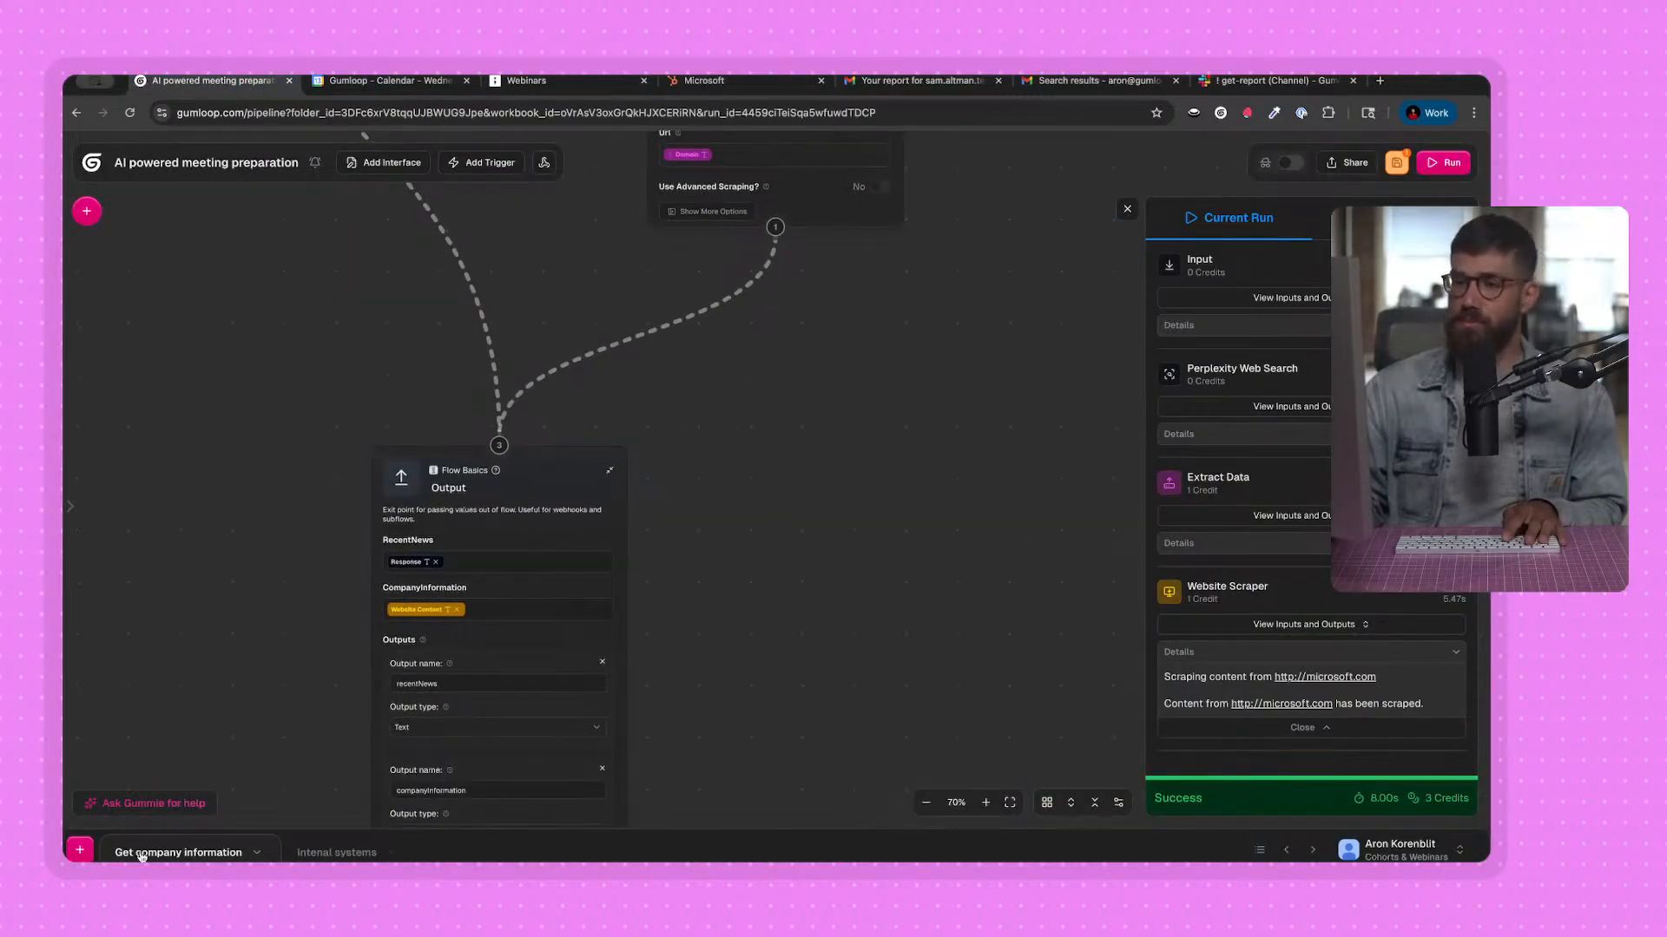
{"action": "left_click", "coordinate": [84, 854]}
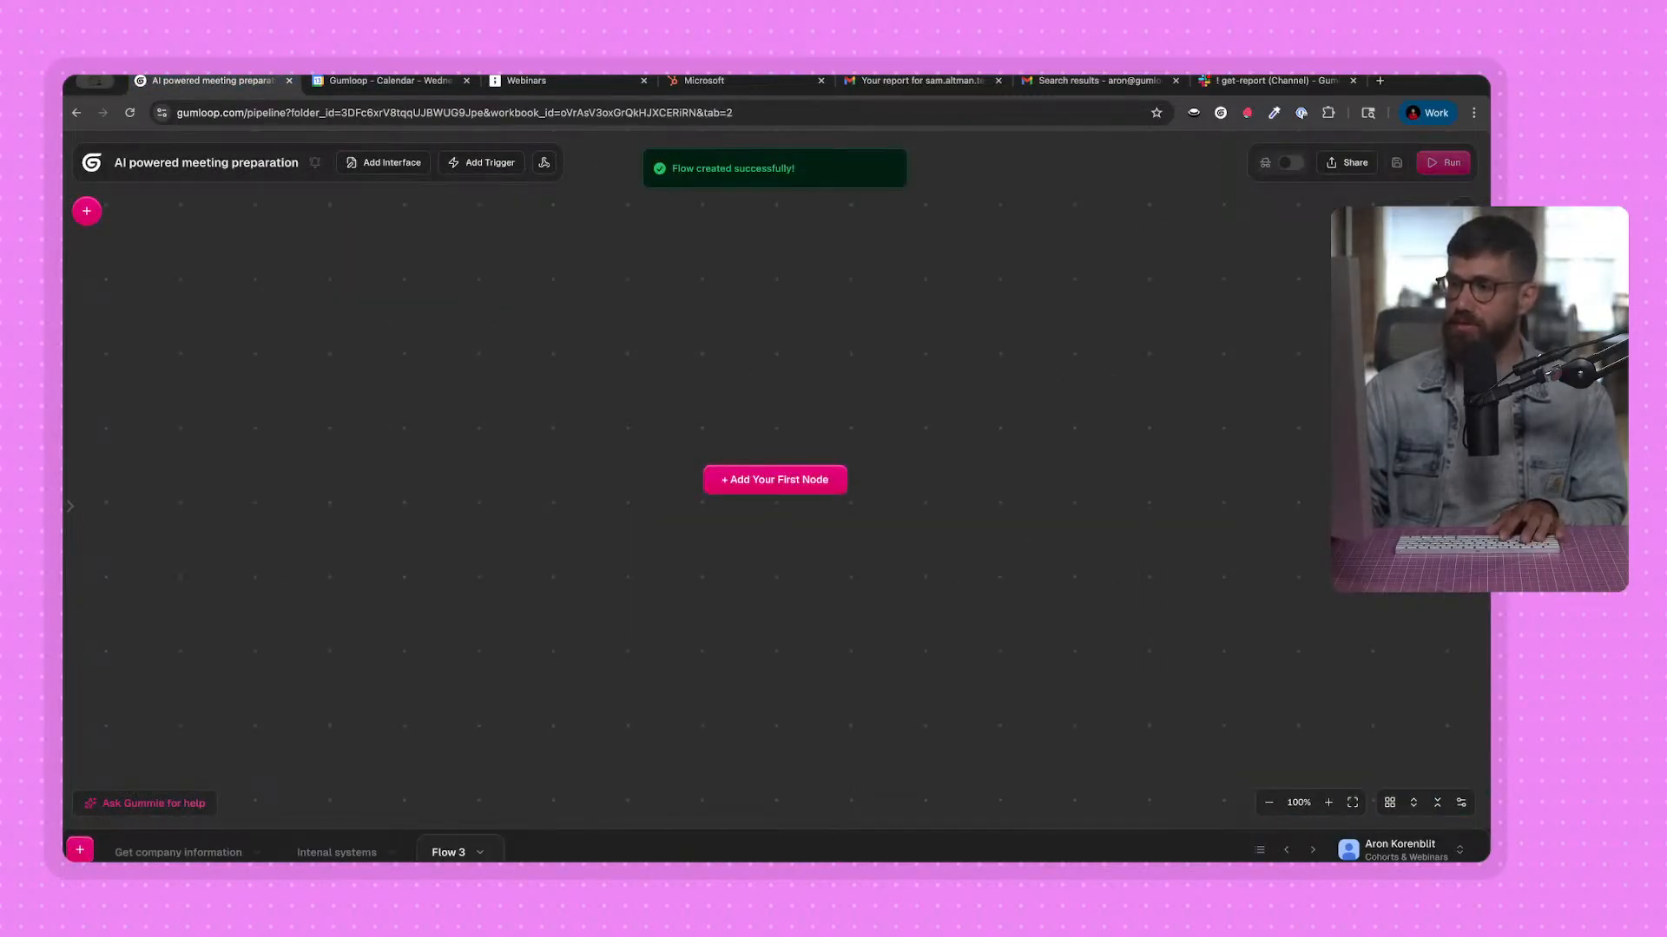
{"action": "double_click", "coordinate": [450, 854]}
{"action": "type", "text": "s"}
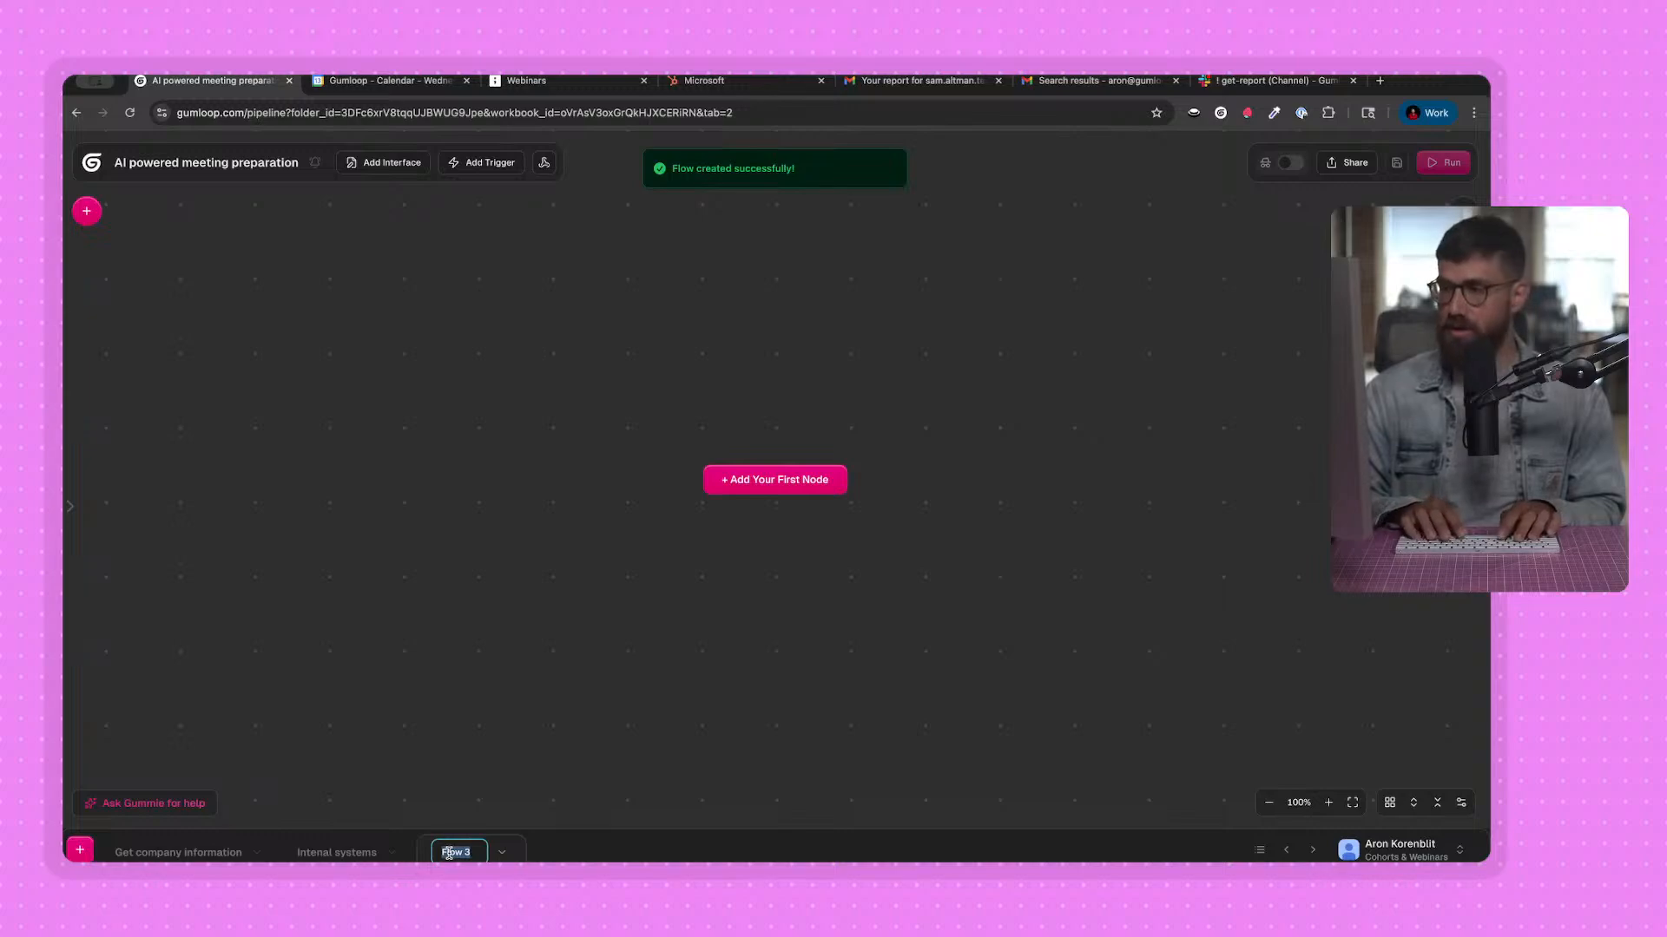
{"action": "type", "text": "end report"}
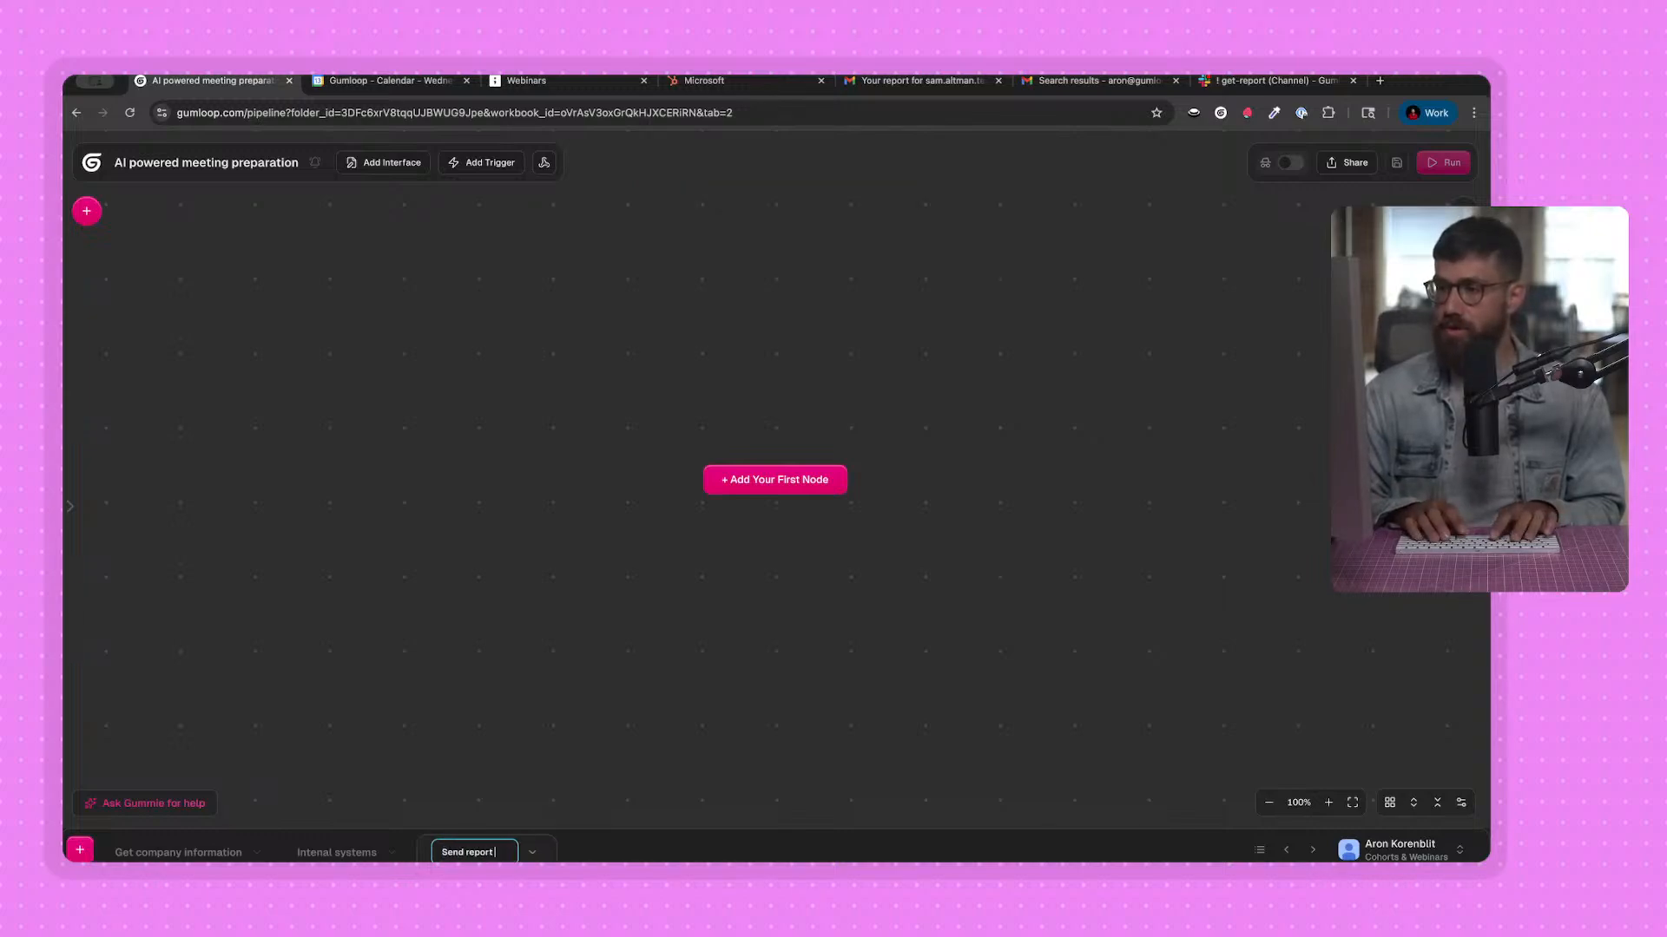
{"action": "key", "text": "Return"}
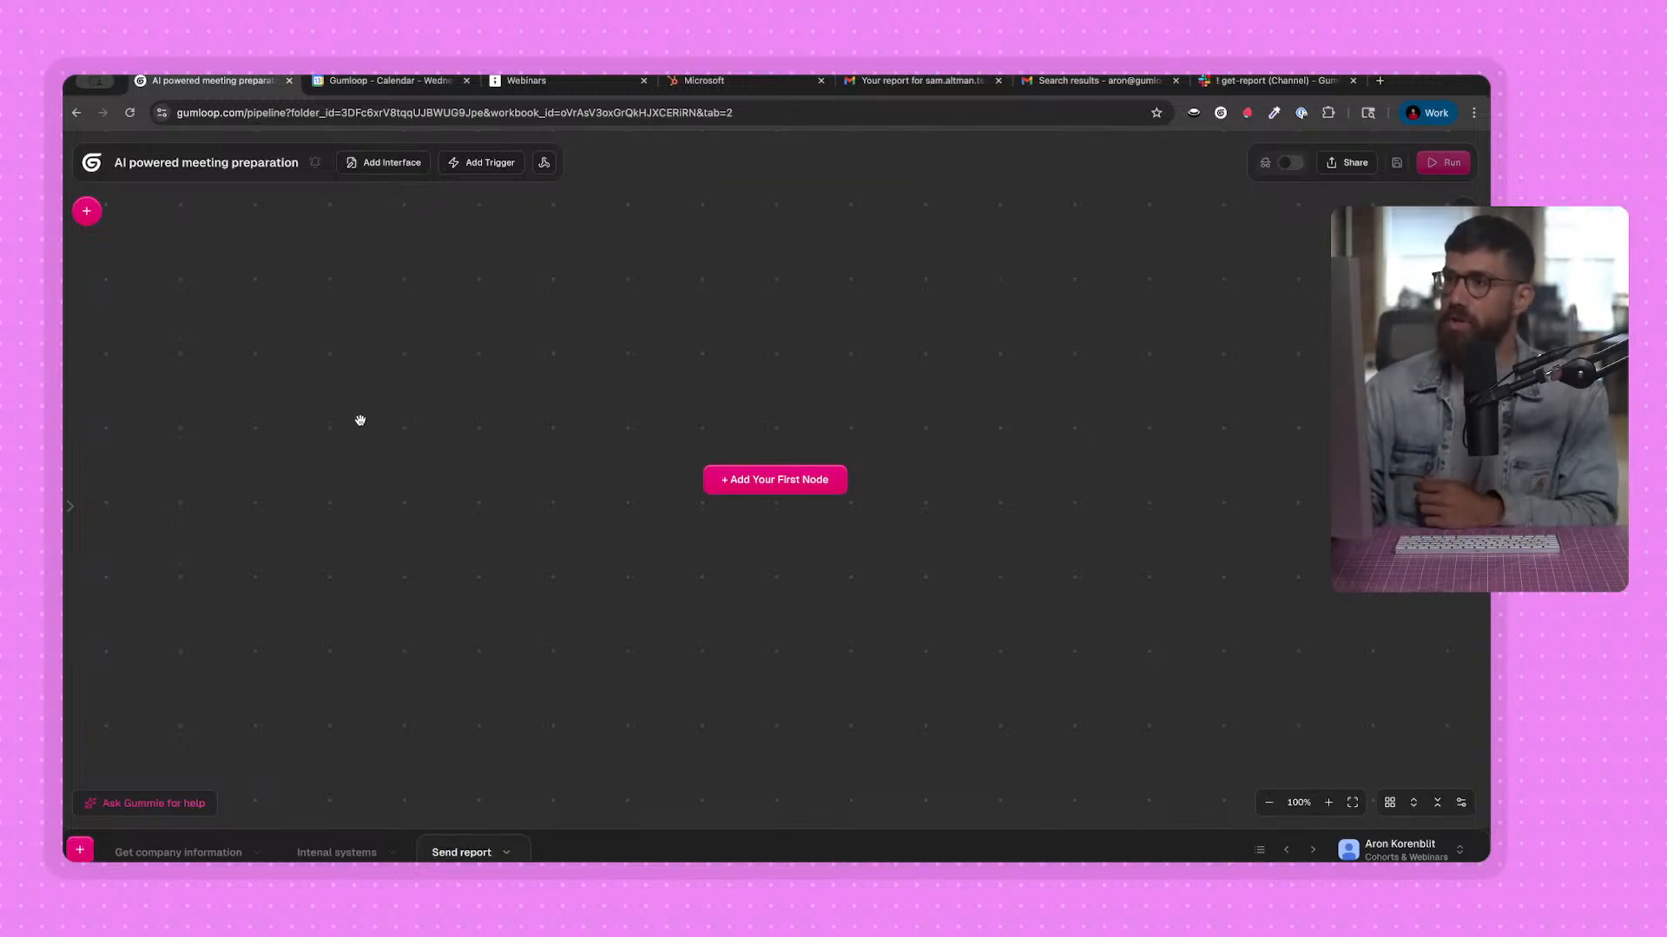
Switch to Google Calendar and check the guest emails of the 2pm and 4pm meetings on August 13, 2025.
{"action": "left_click", "coordinate": [425, 90]}
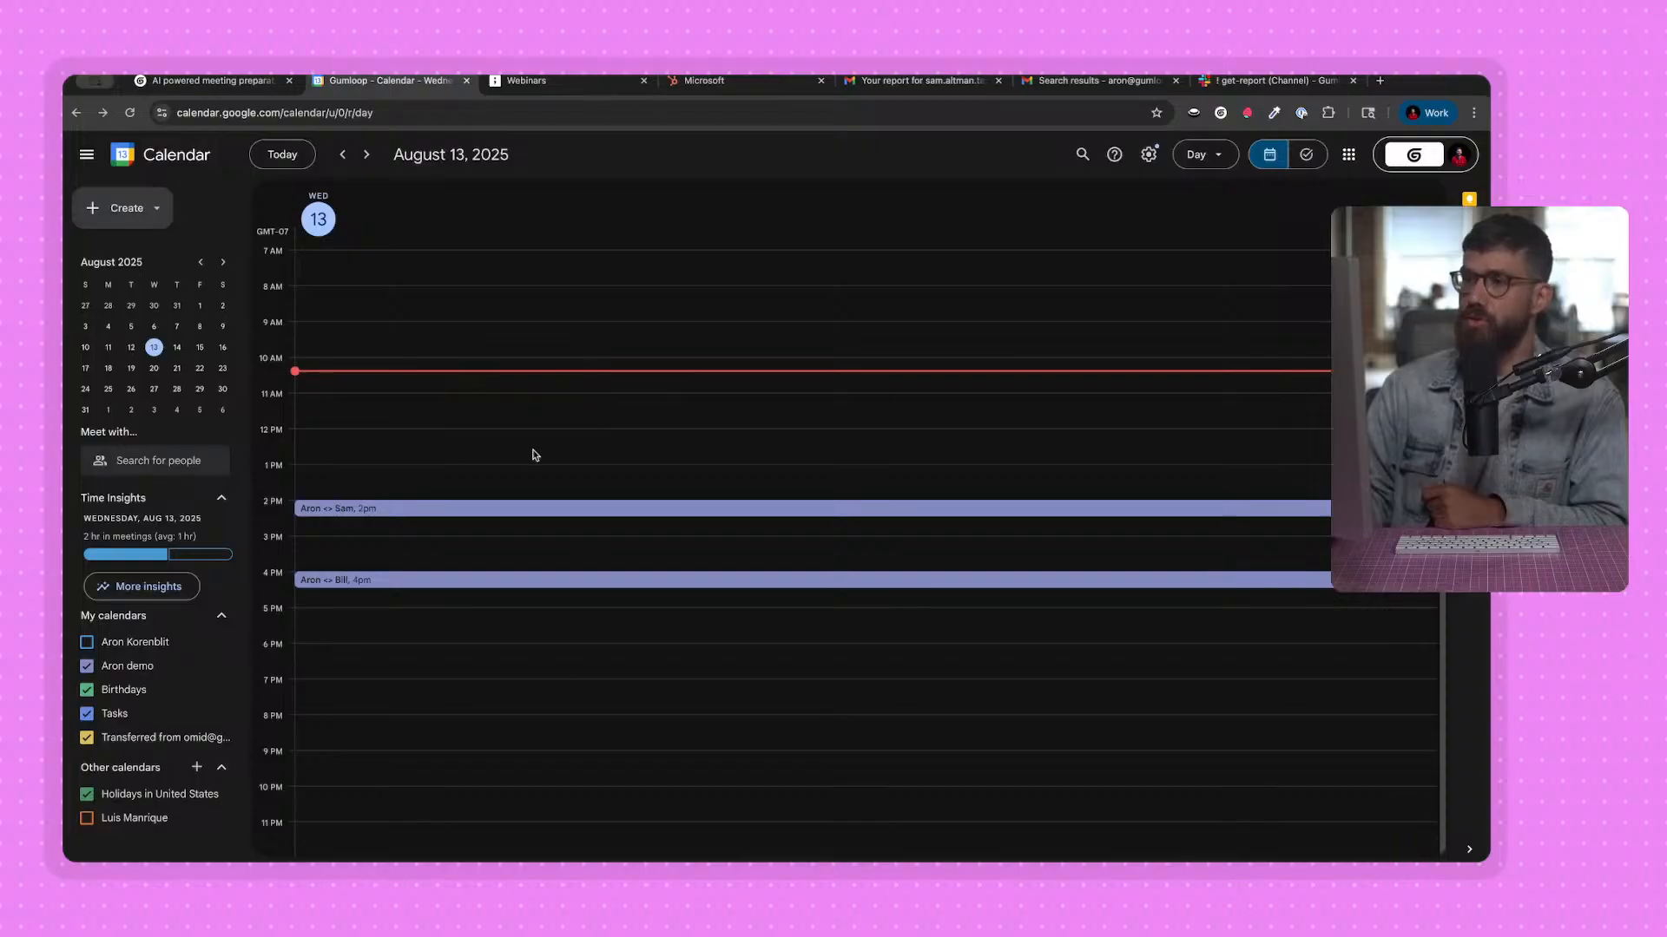
{"action": "left_click", "coordinate": [324, 519]}
{"action": "left_click_drag", "start_coordinate": [761, 621], "coordinate": [900, 635]}
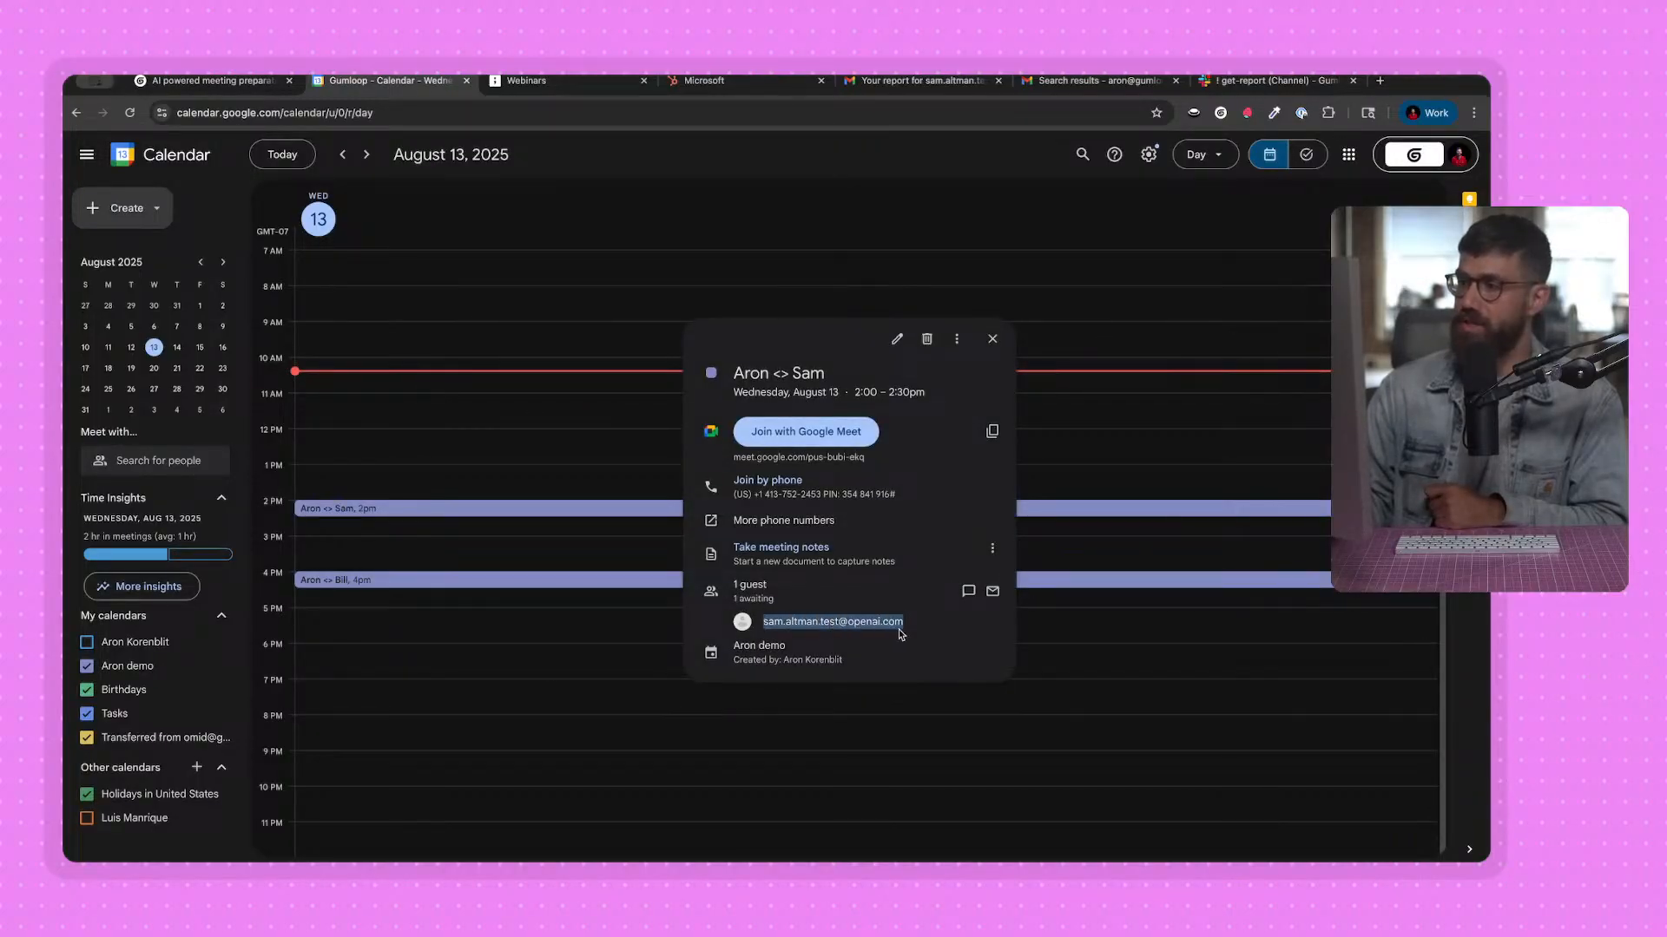
{"action": "left_click", "coordinate": [424, 579]}
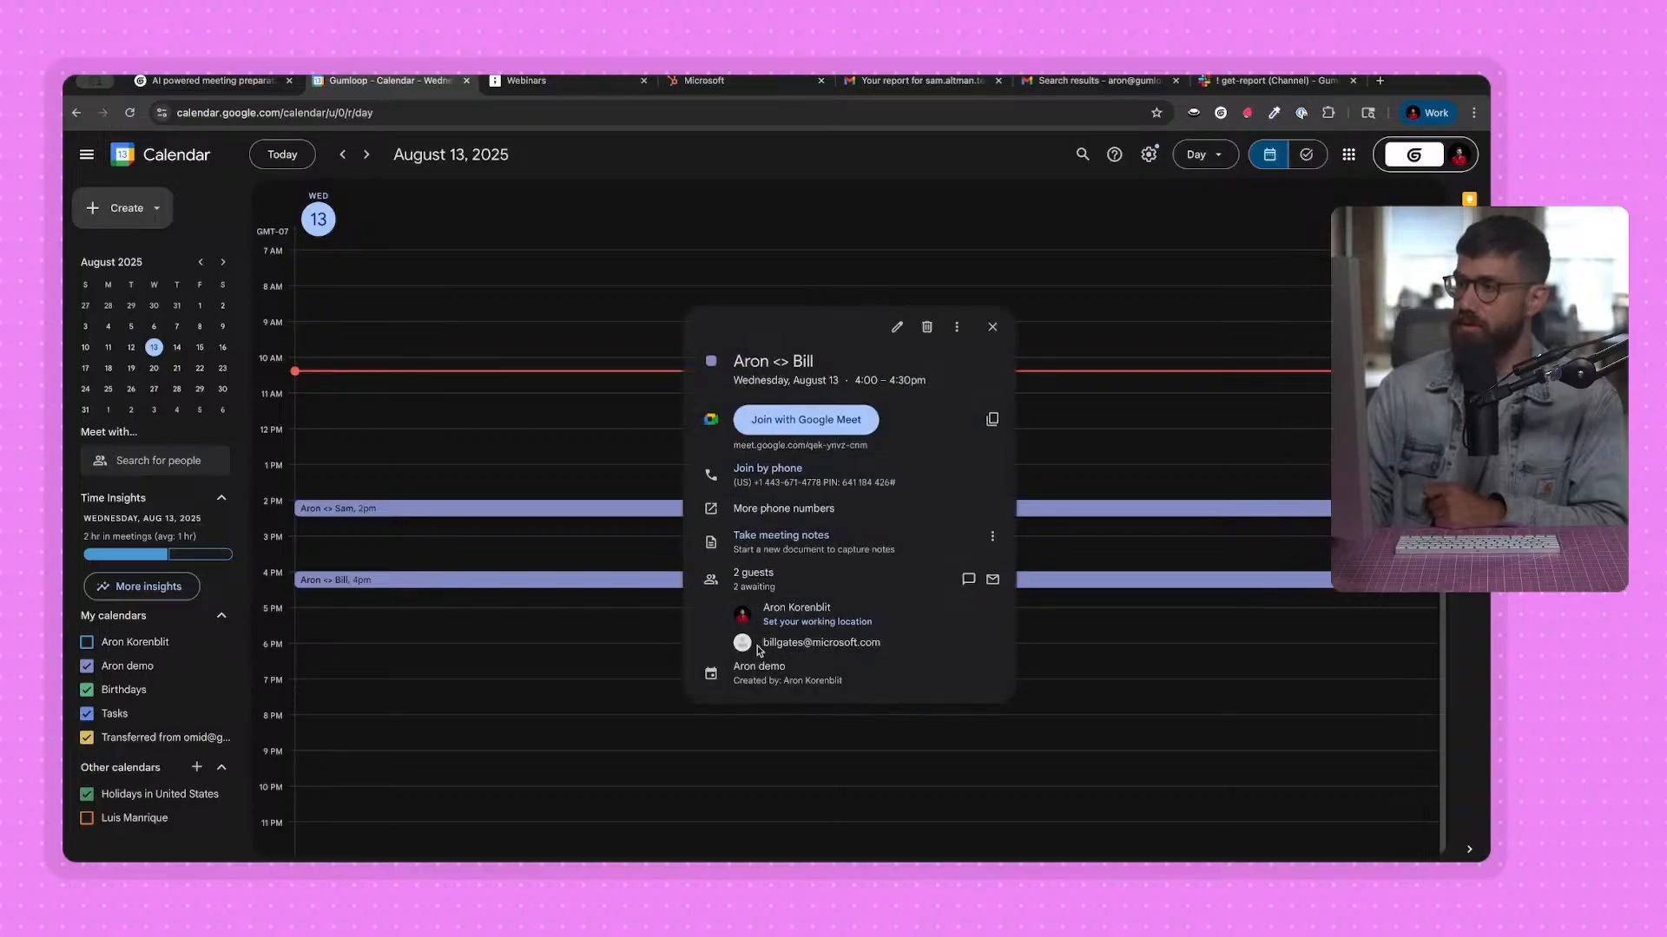
{"action": "left_click_drag", "start_coordinate": [762, 643], "coordinate": [904, 658]}
{"action": "left_click", "coordinate": [531, 592]}
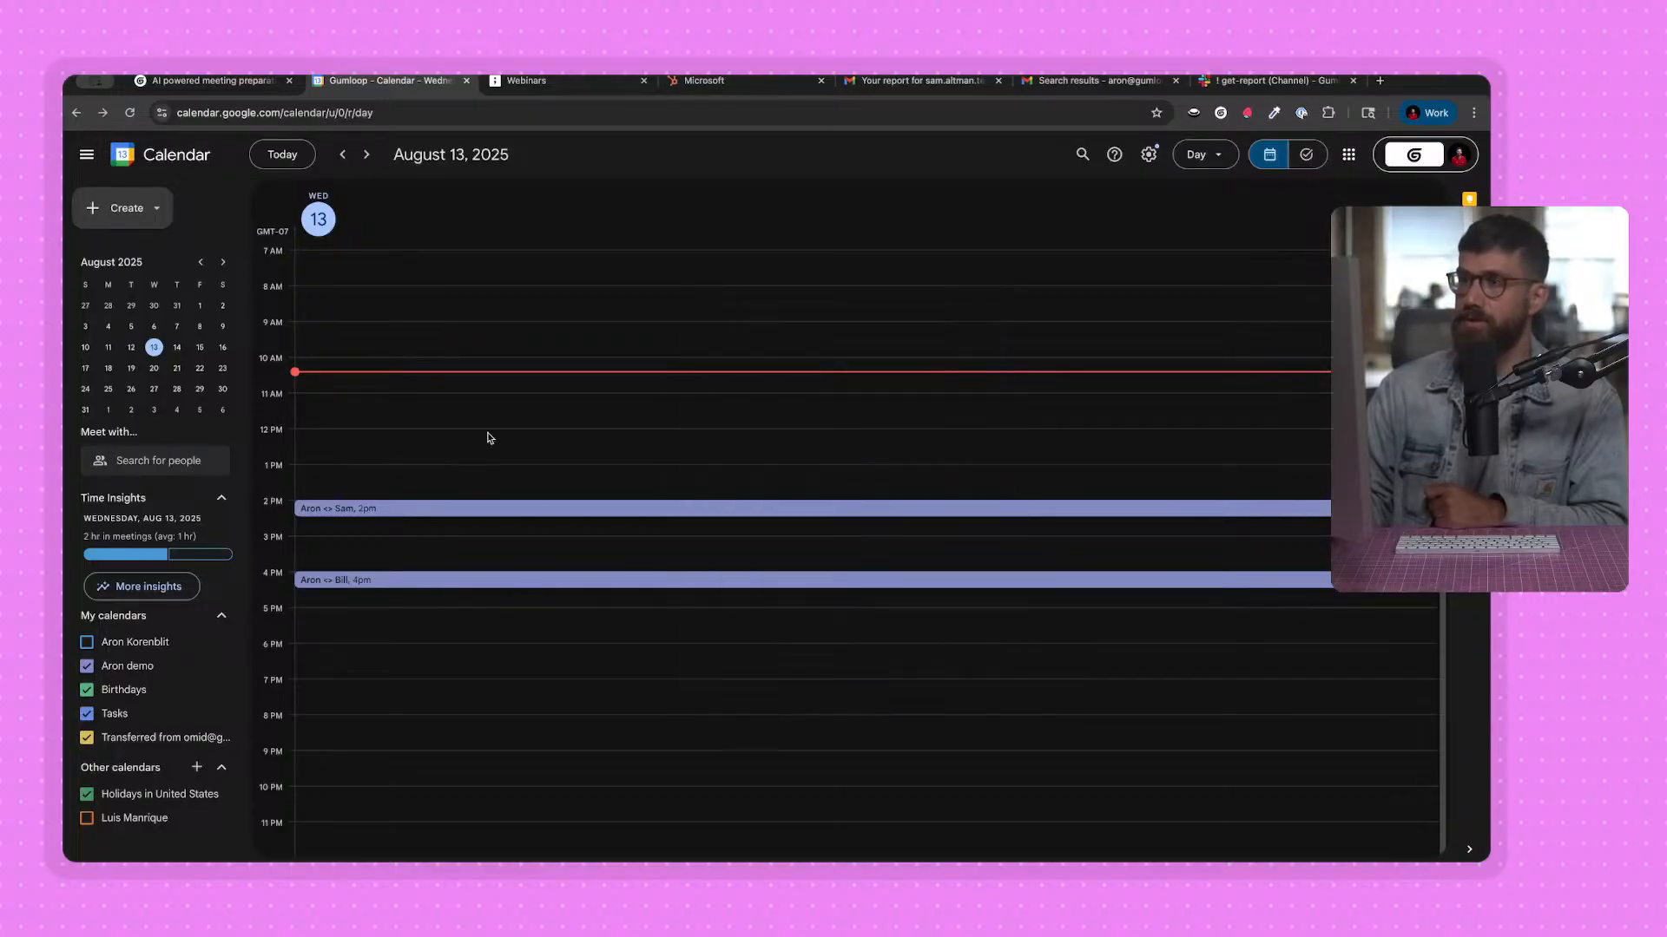
Return to the Gumloop workbook and review the internal systems and Get company information flows.
{"action": "left_click", "coordinate": [208, 80]}
{"action": "left_click", "coordinate": [343, 853]}
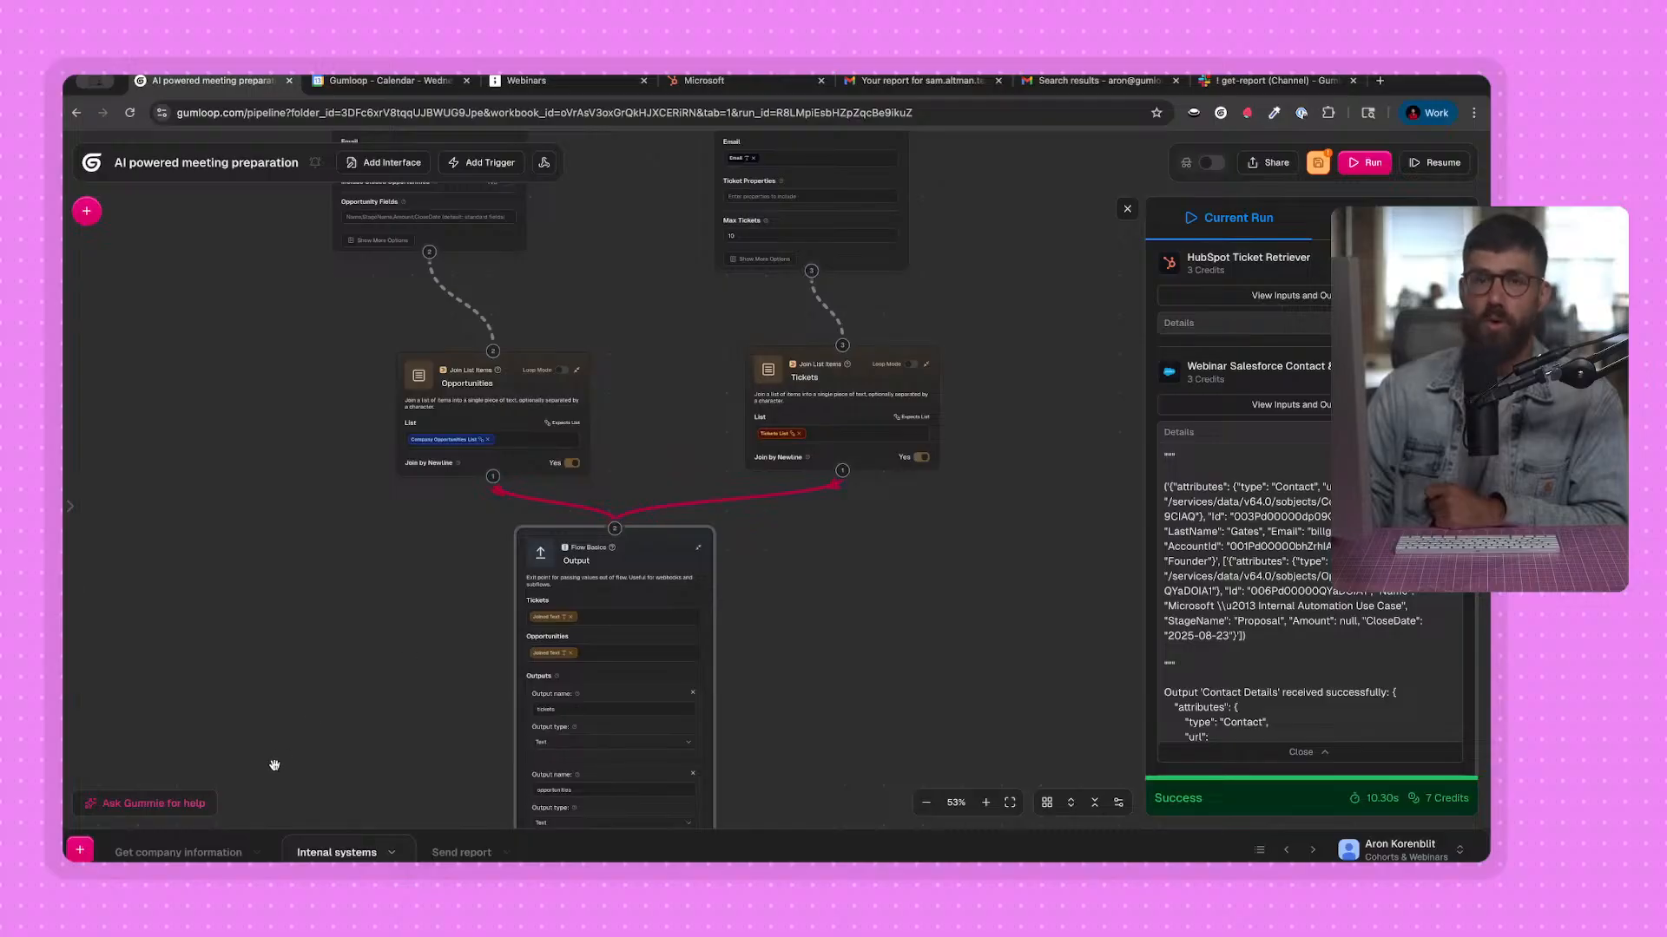
{"action": "left_click", "coordinate": [202, 849]}
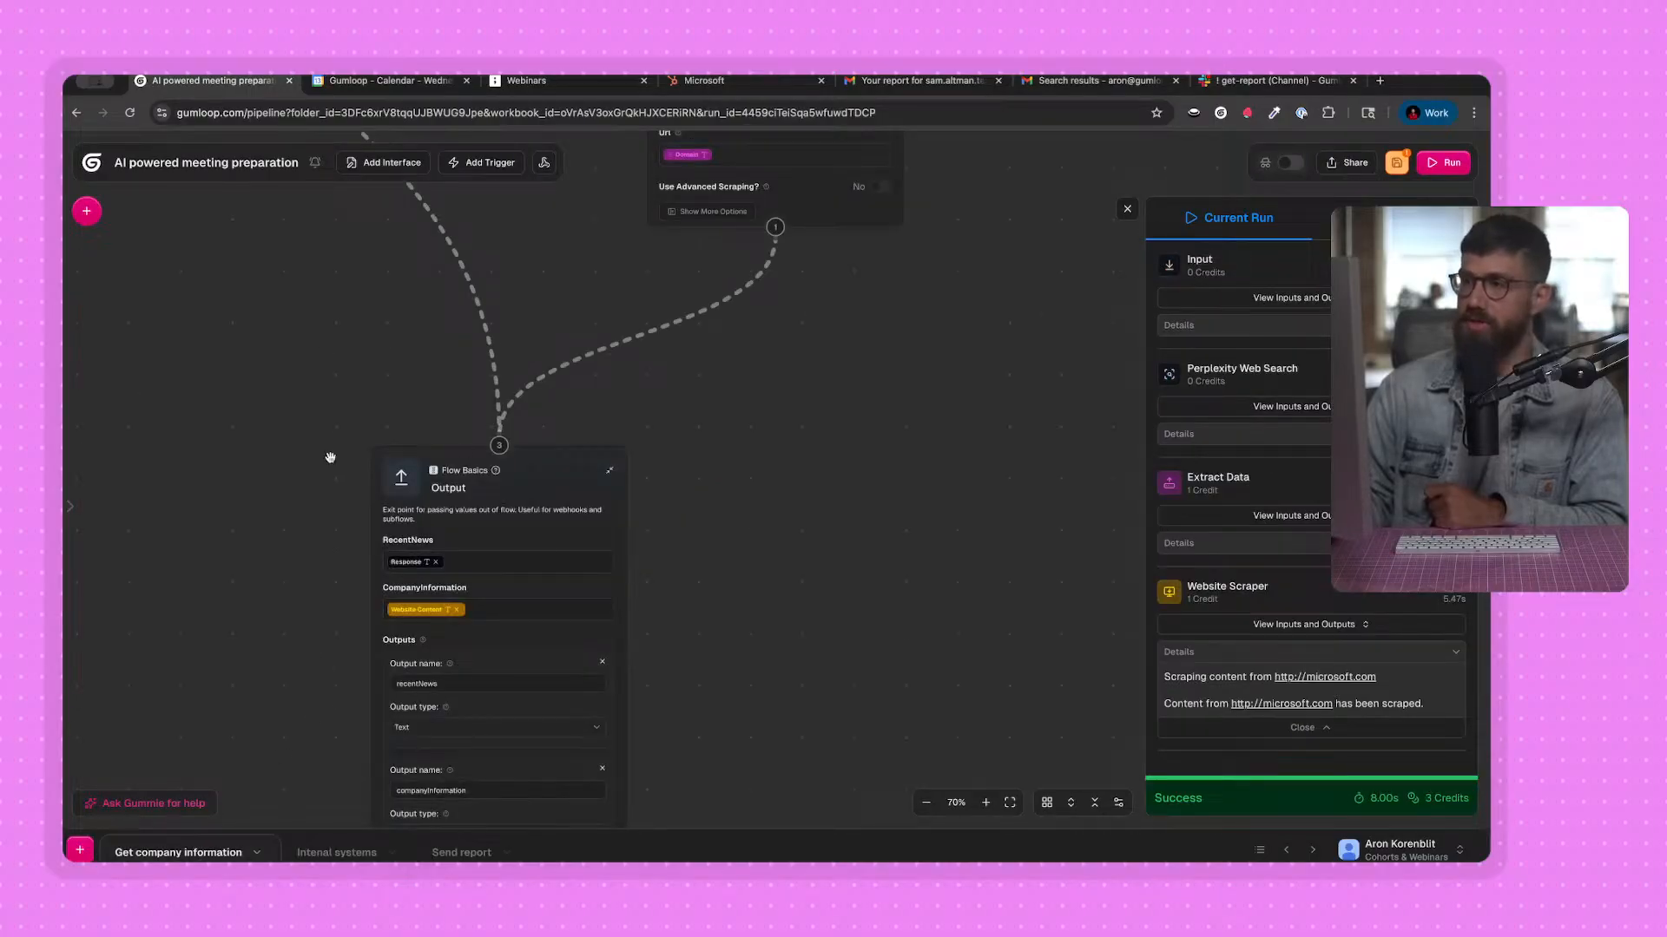
{"action": "left_click_drag", "start_coordinate": [331, 457], "coordinate": [334, 718]}
{"action": "scroll", "coordinate": [412, 551], "scroll_direction": "down", "scroll_amount": 2}
{"action": "left_click_drag", "start_coordinate": [539, 262], "coordinate": [542, 539]}
Add a custom AI-generated Google Calendar node to the Send report flow's canvas.
{"action": "left_click", "coordinate": [463, 850]}
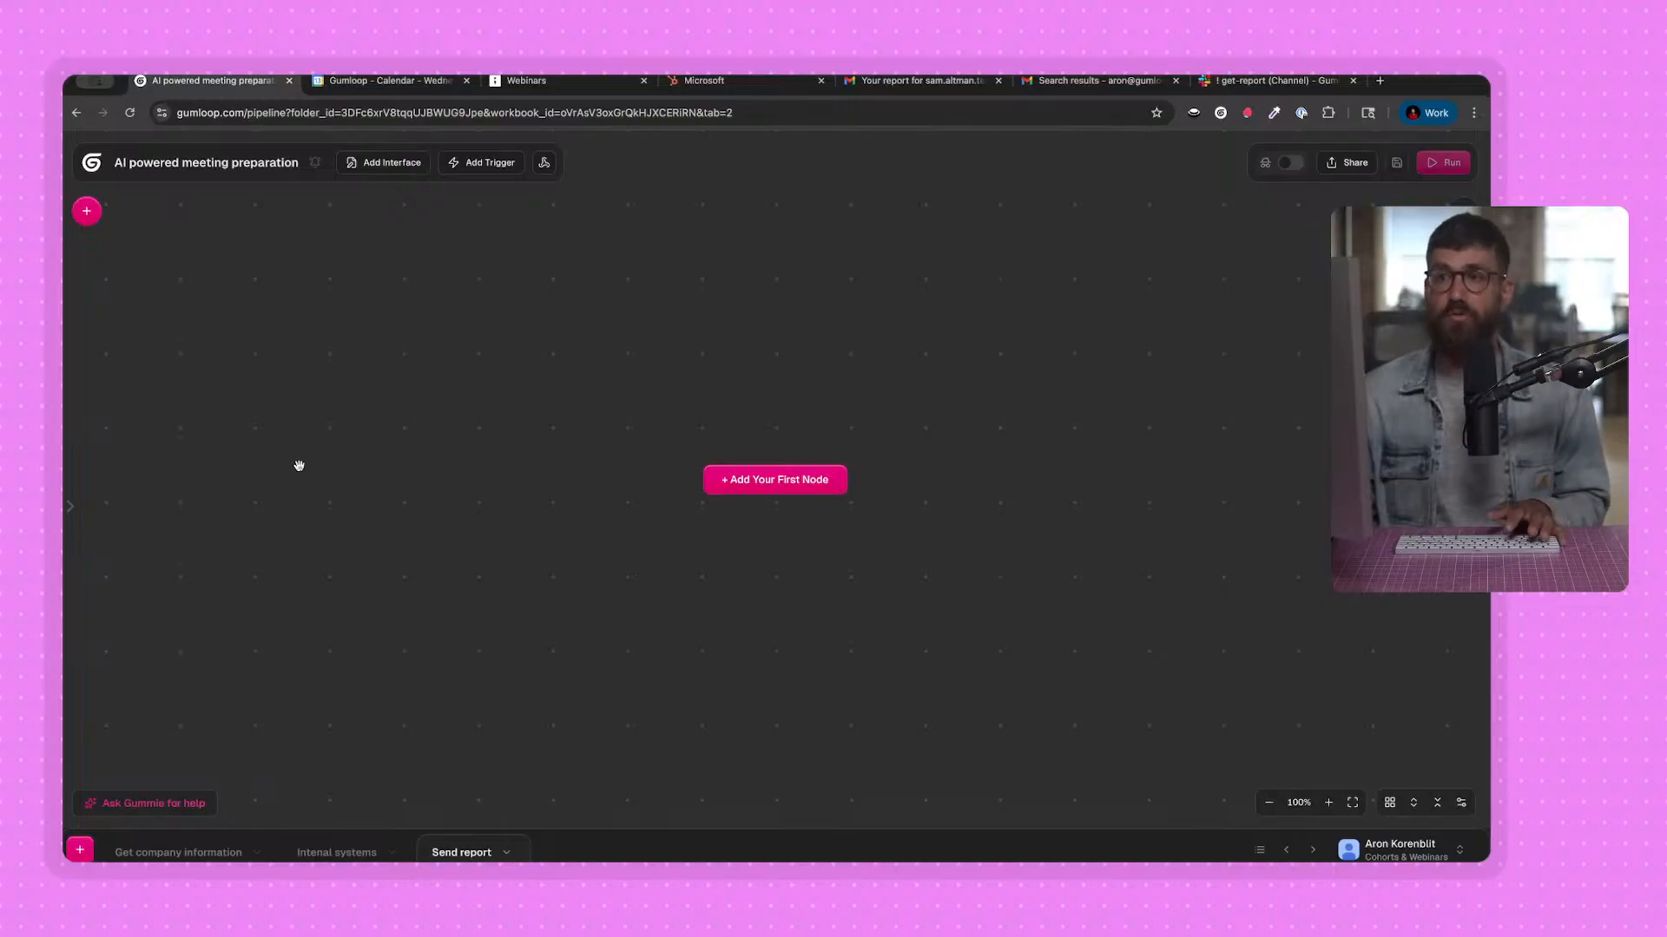
{"action": "left_click", "coordinate": [87, 213]}
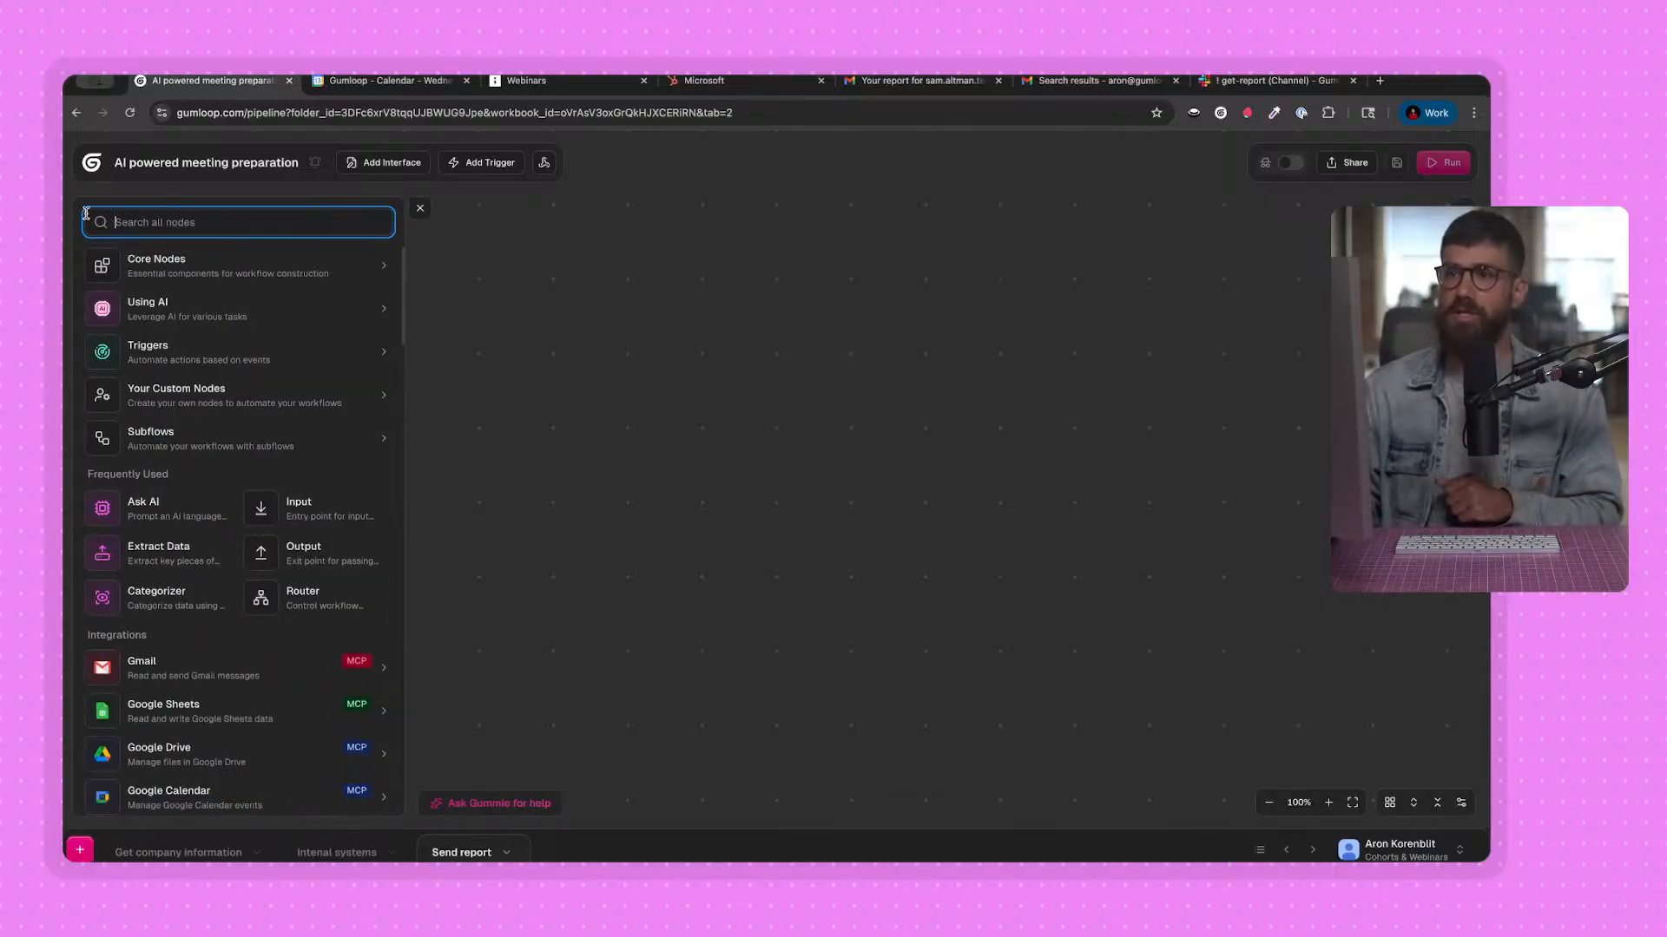
{"action": "scroll", "coordinate": [167, 521], "scroll_direction": "down", "scroll_amount": 2}
{"action": "scroll", "coordinate": [168, 522], "scroll_direction": "down", "scroll_amount": 1}
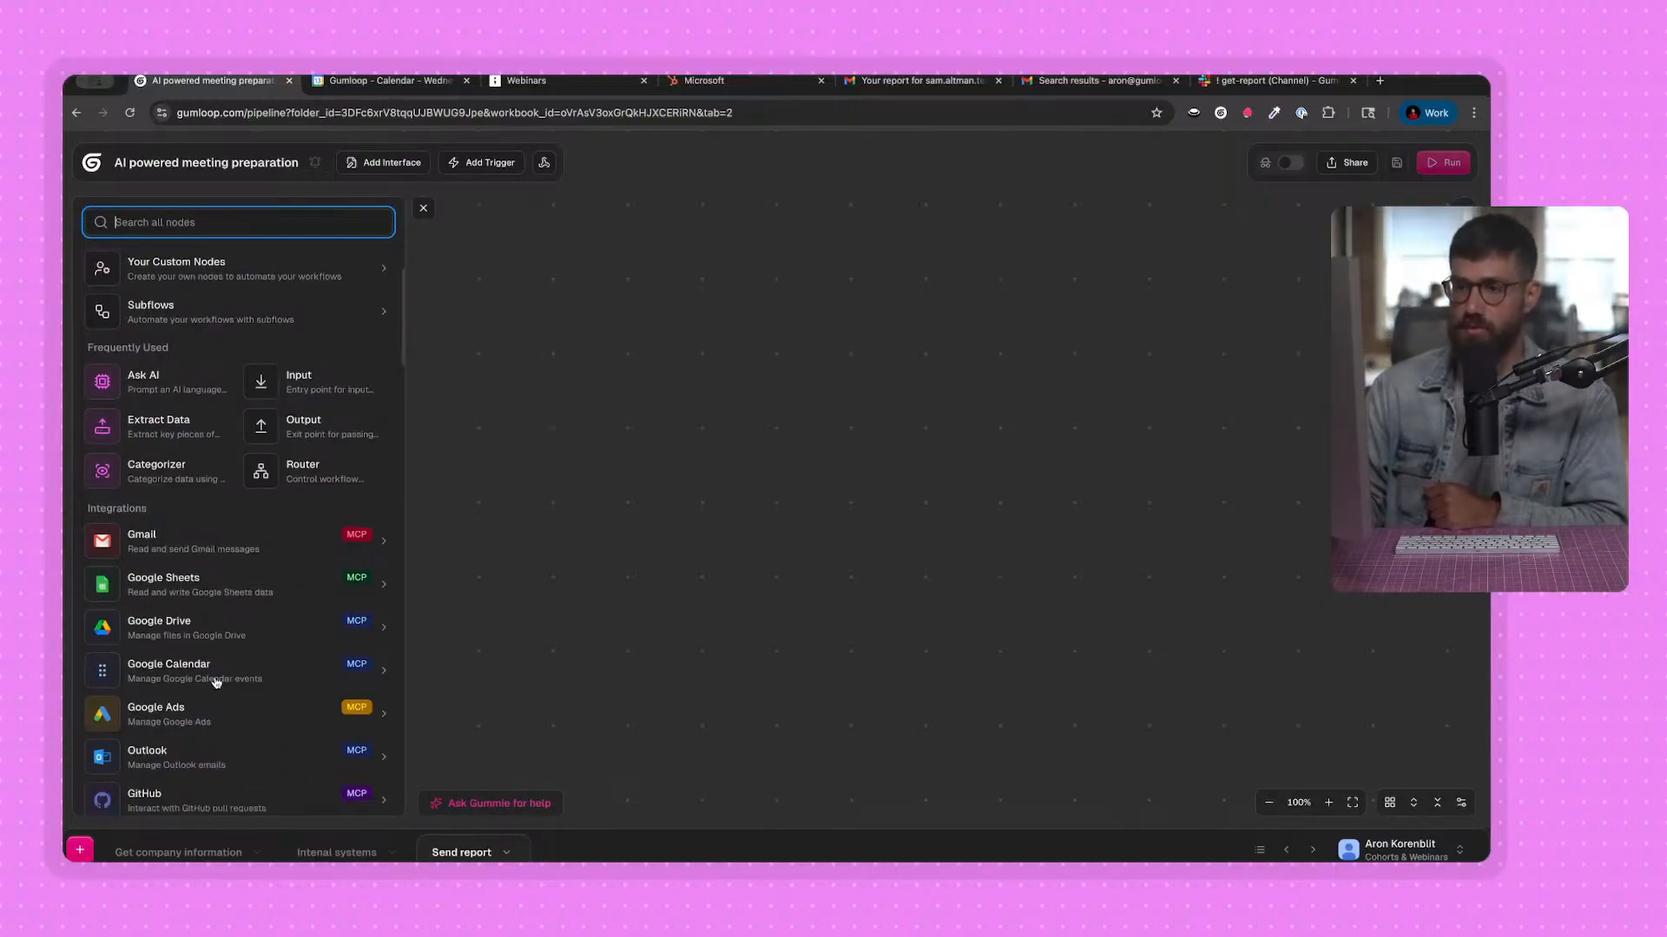
{"action": "left_click", "coordinate": [217, 680]}
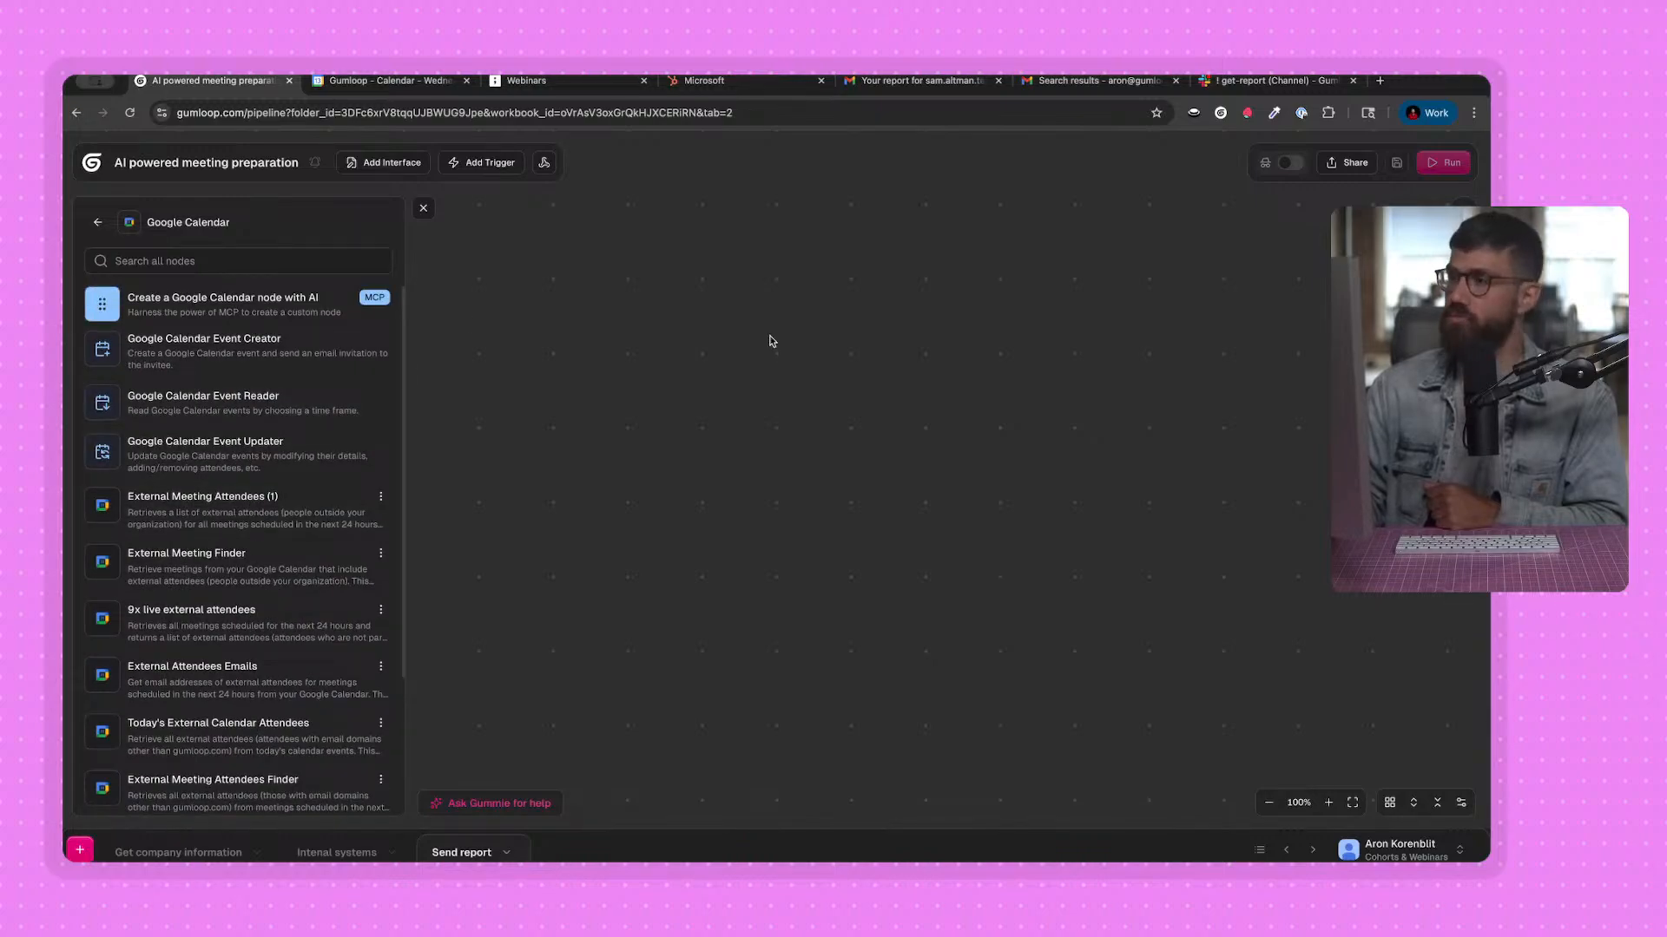
{"action": "left_click_drag", "start_coordinate": [208, 303], "coordinate": [770, 337]}
{"action": "left_click", "coordinate": [424, 208]}
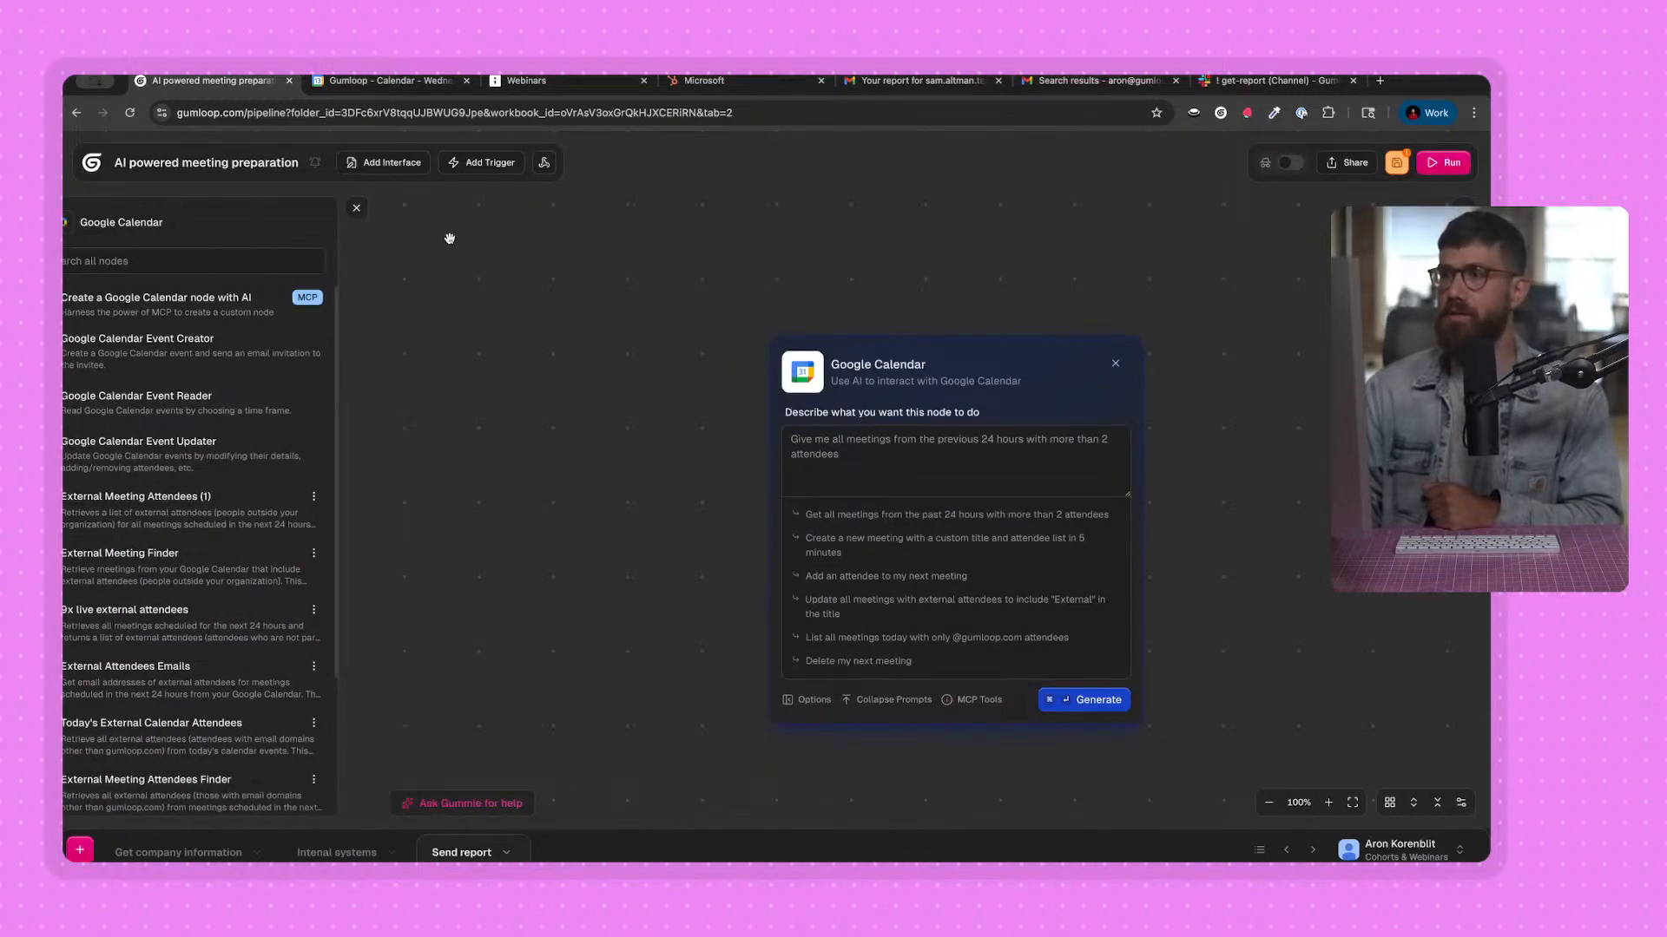
Generate the Google Calendar node from the prompt "Retrieve all external attendees in meetings in the next 24 hours (attendees where domain is not gumloop.com)".
{"action": "left_click", "coordinate": [833, 446]}
{"action": "type", "text": "Retrieve all external"}
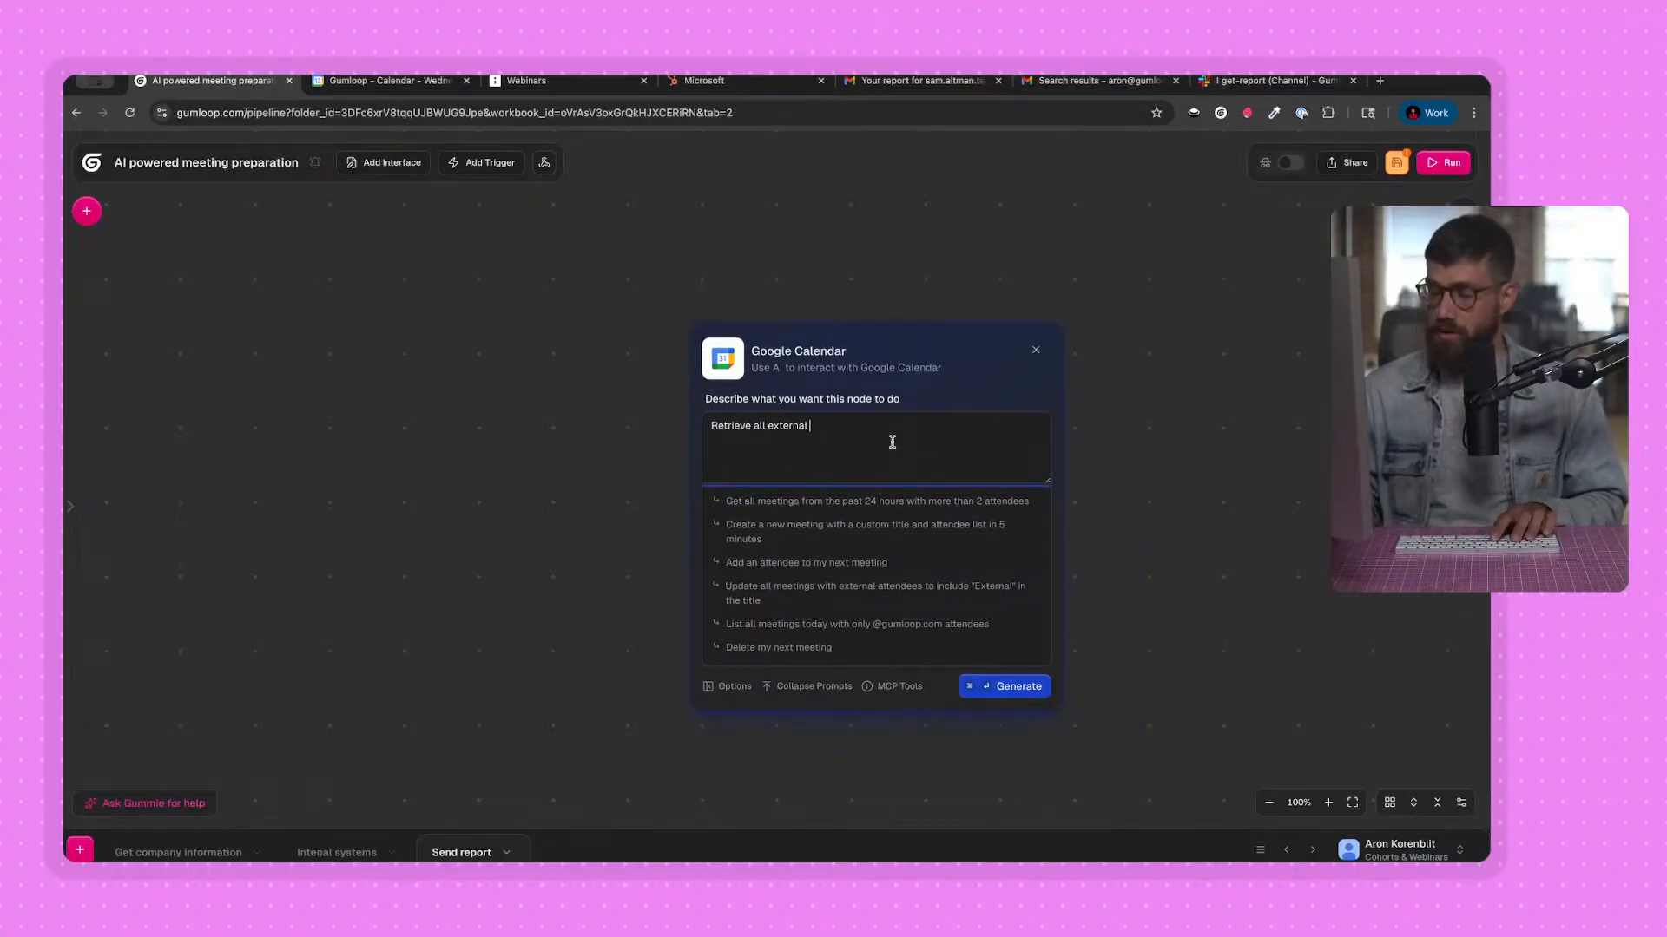
{"action": "type", "text": "a"}
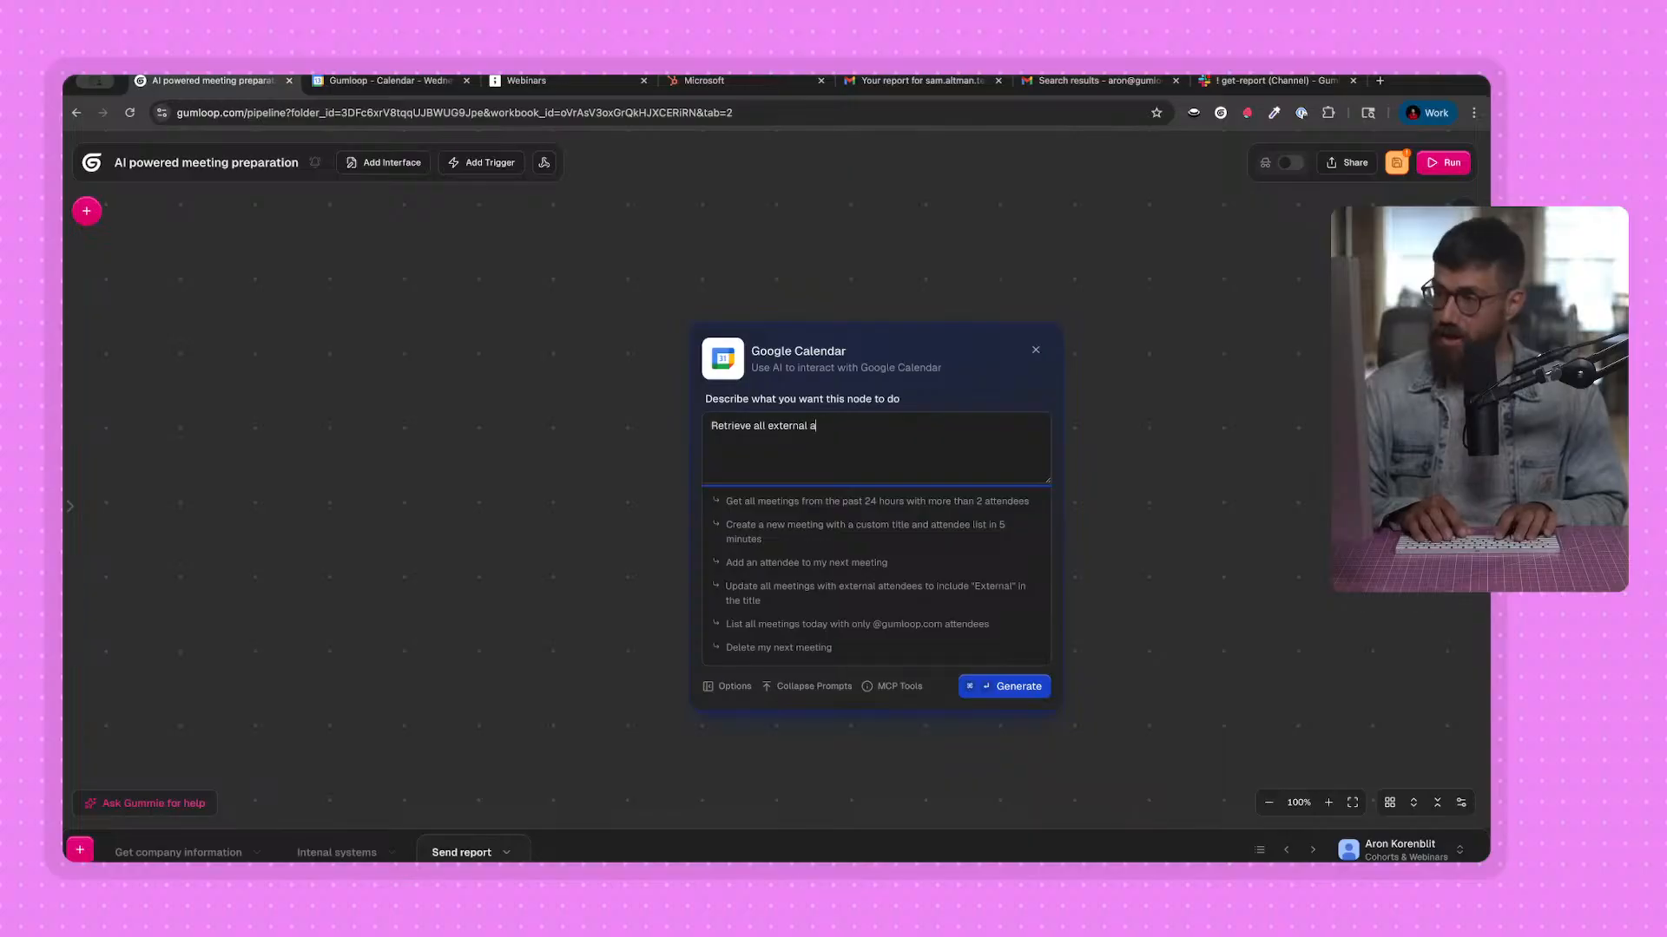
{"action": "type", "text": "ttendees in my"}
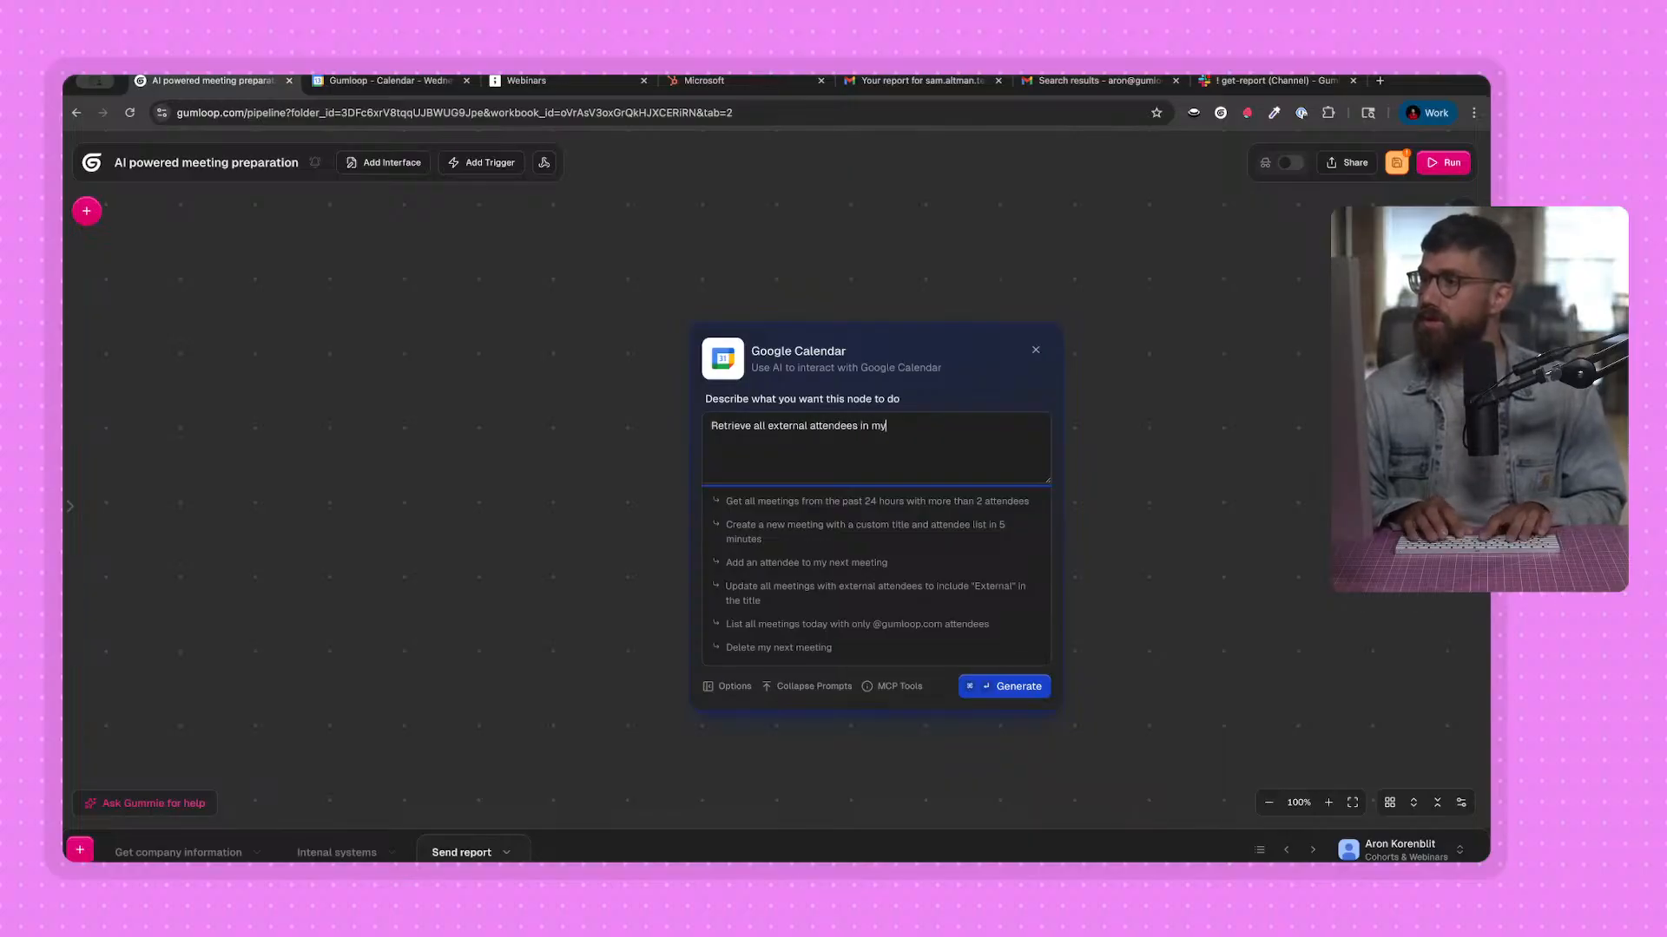
{"action": "key", "text": "BackSpace"}
{"action": "type", "text": "eetings in the next 24 hours"}
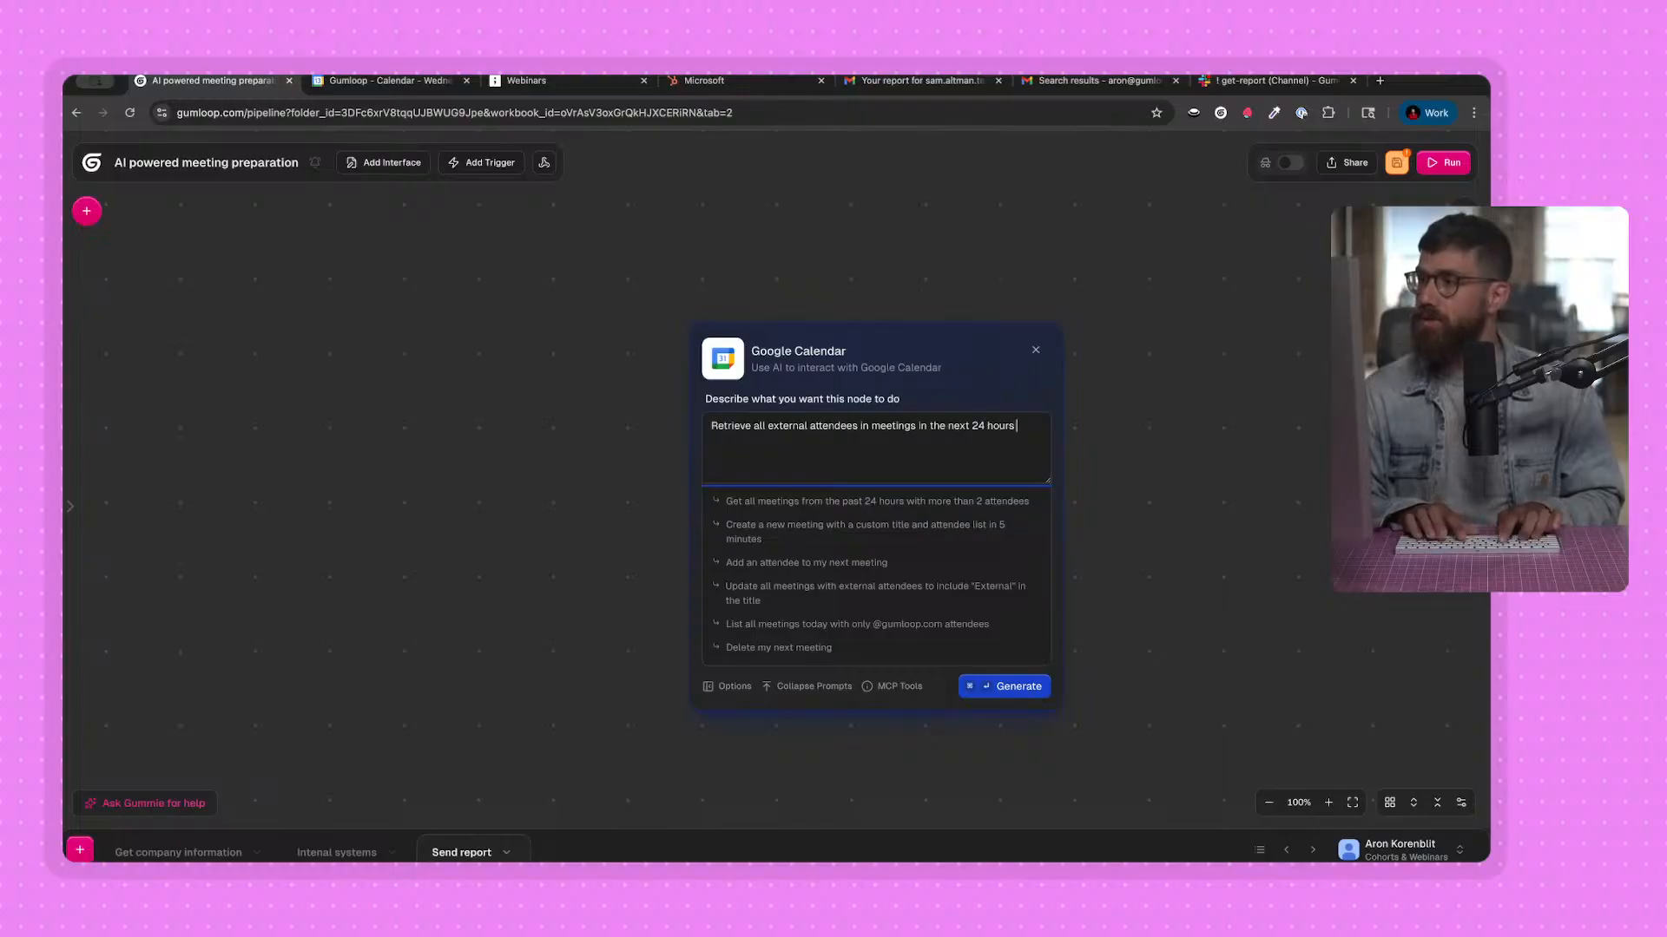
{"action": "type", "text": "domain is not gumloop.com"}
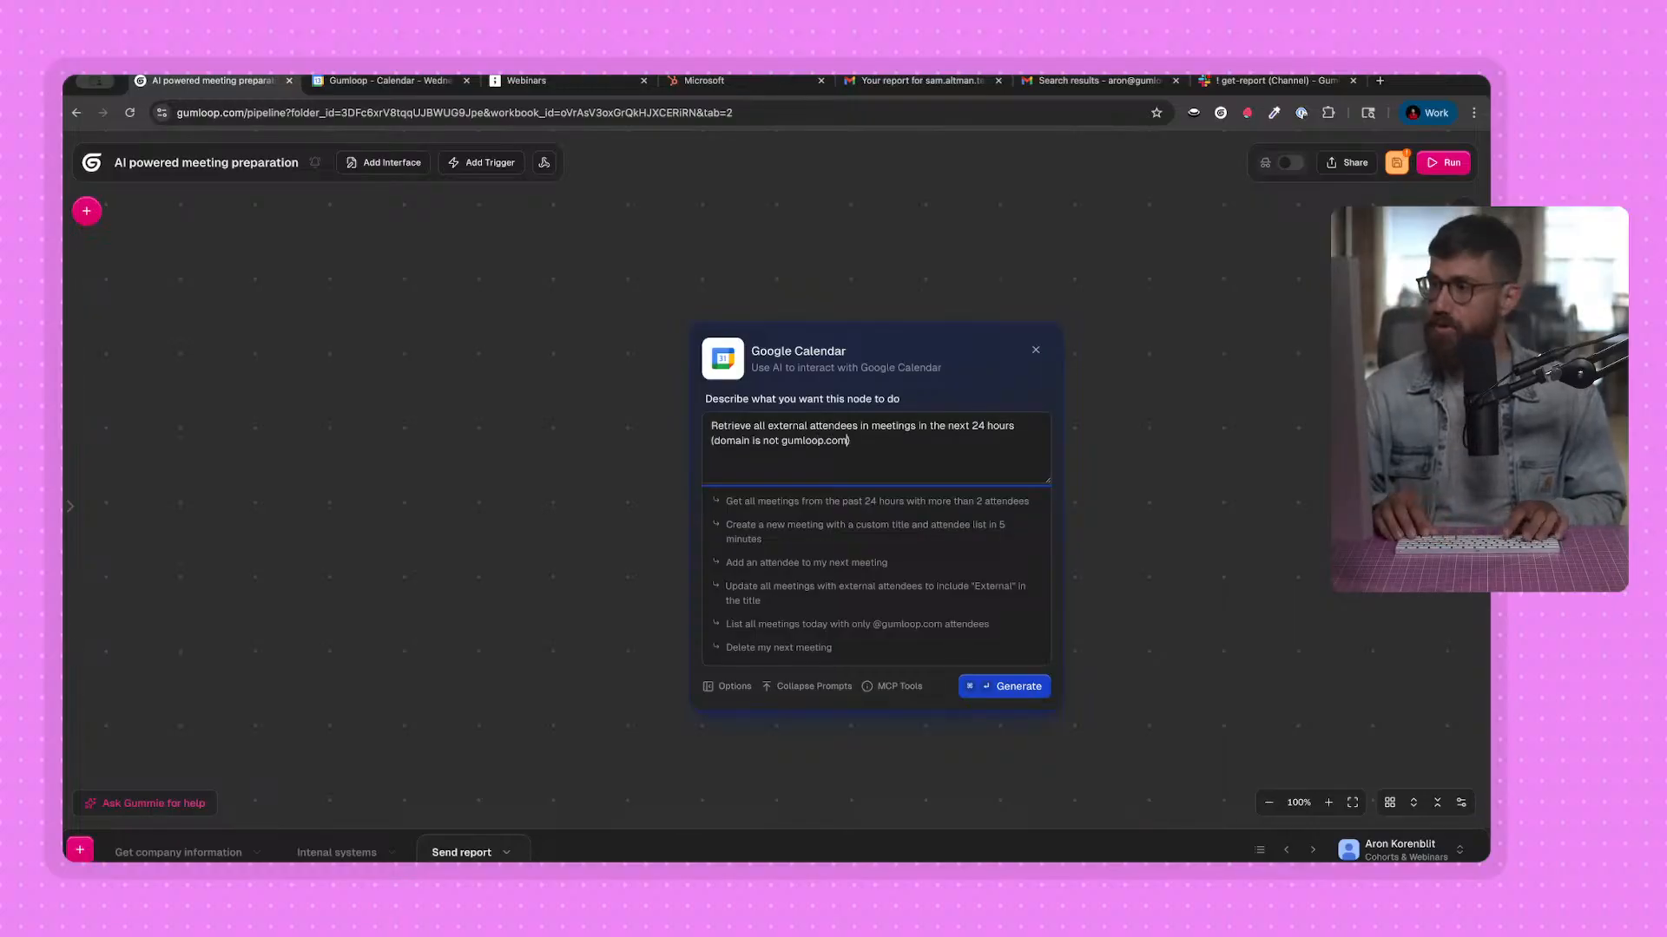
{"action": "type", "text": "atten"}
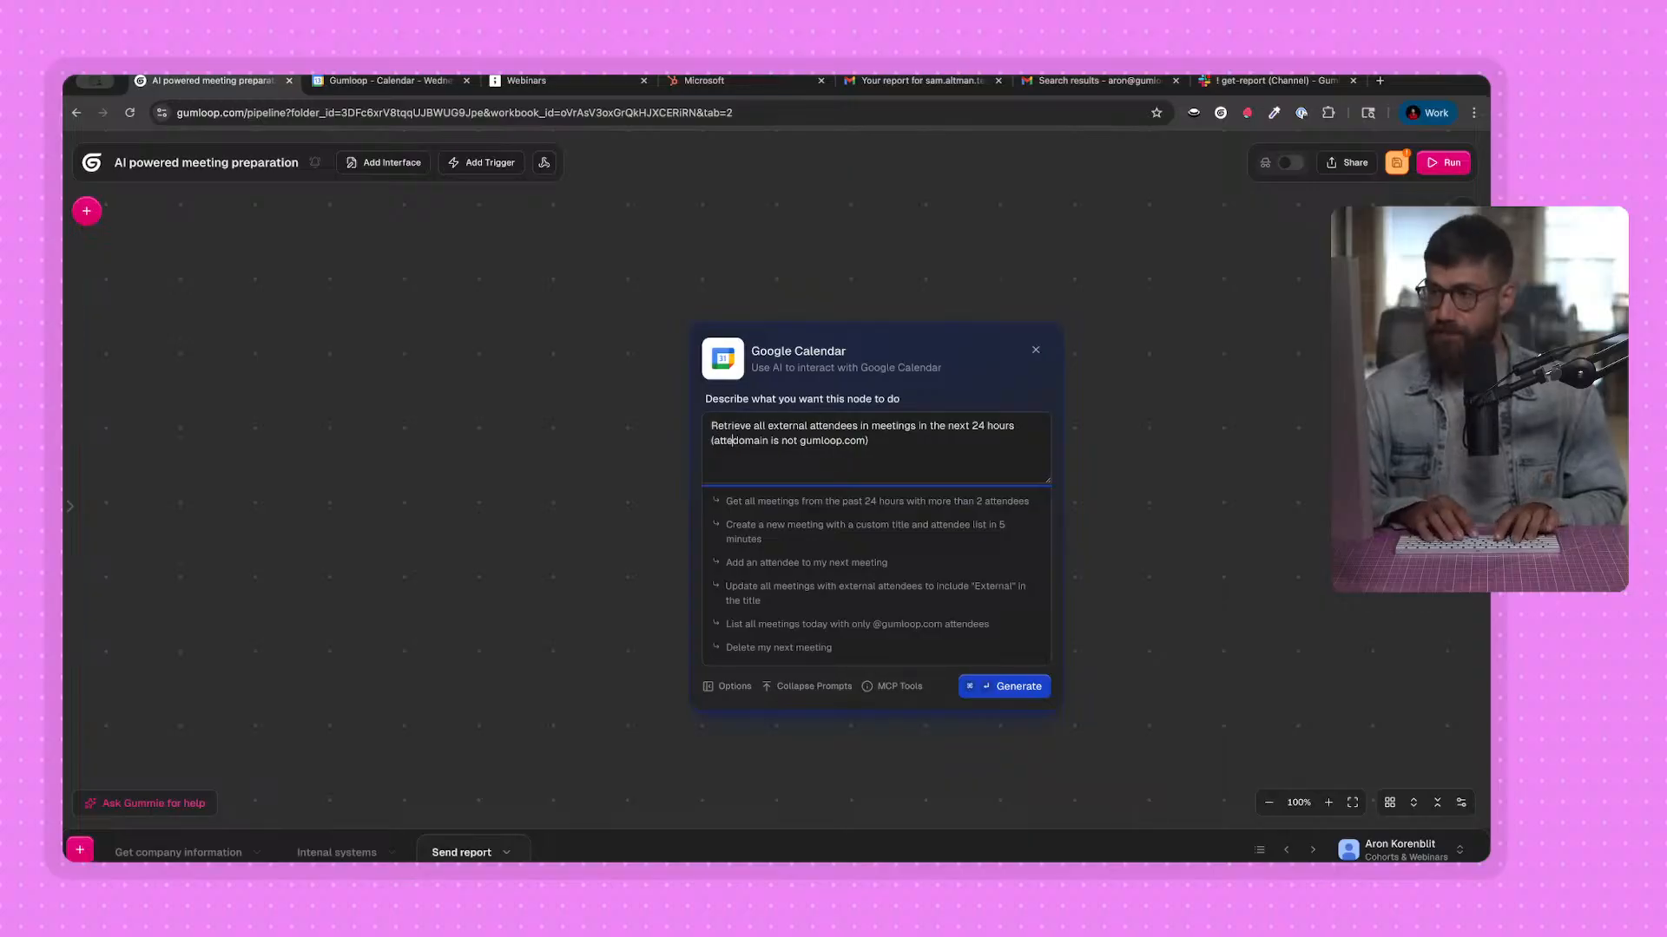
{"action": "type", "text": "dees where"}
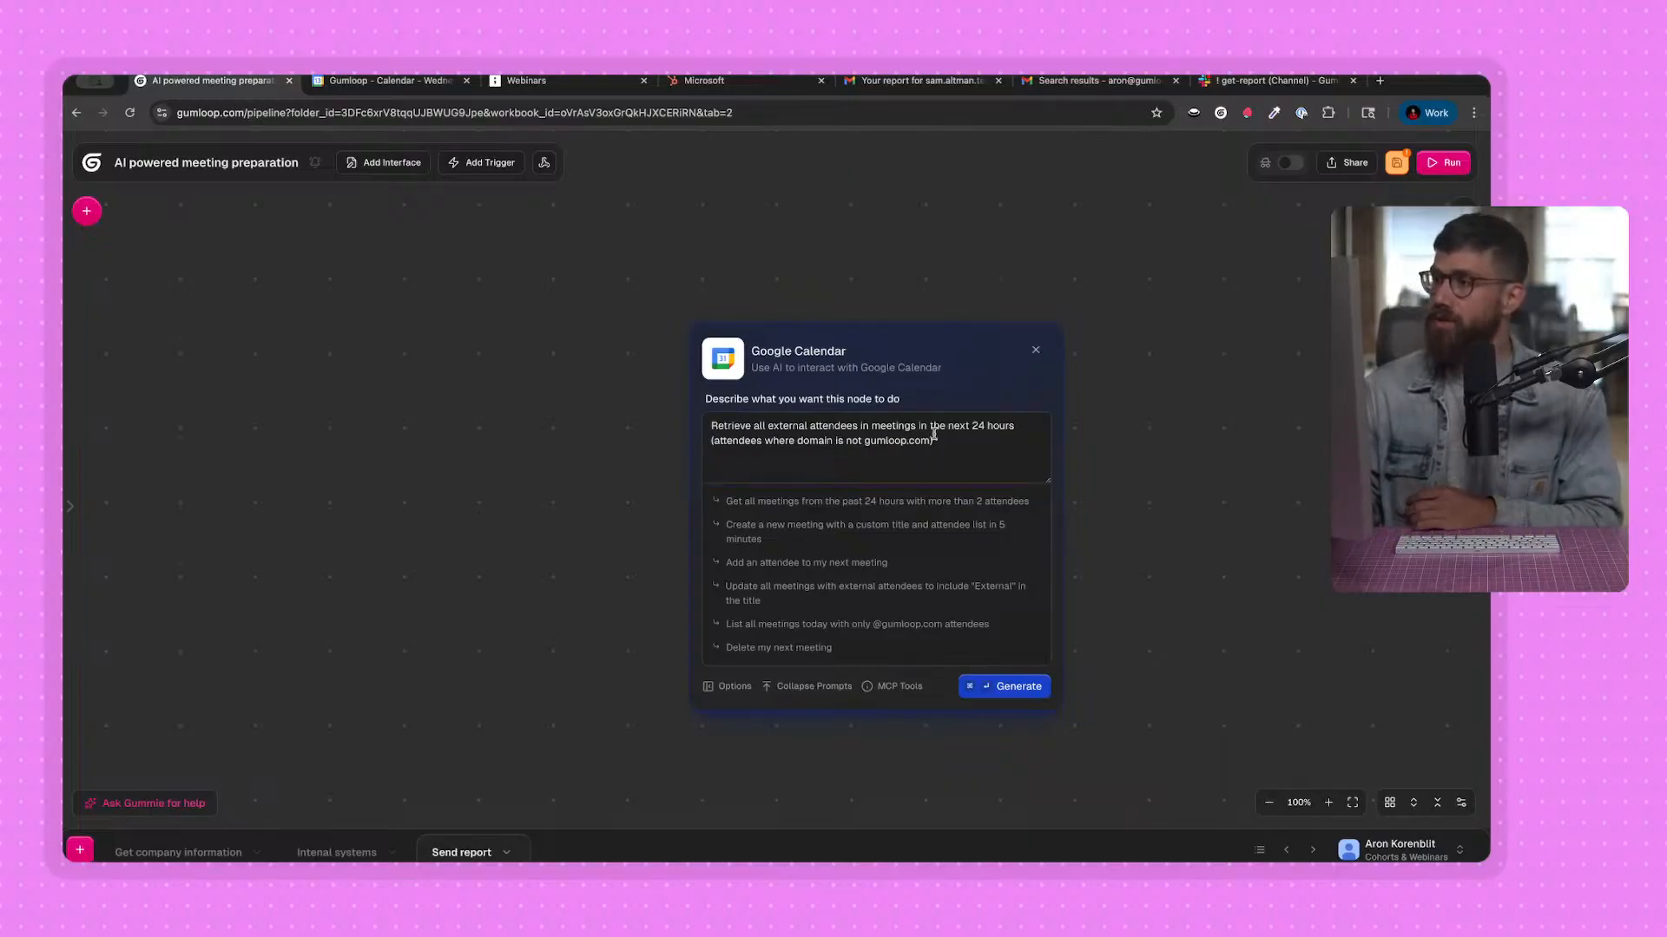
{"action": "left_click", "coordinate": [998, 685]}
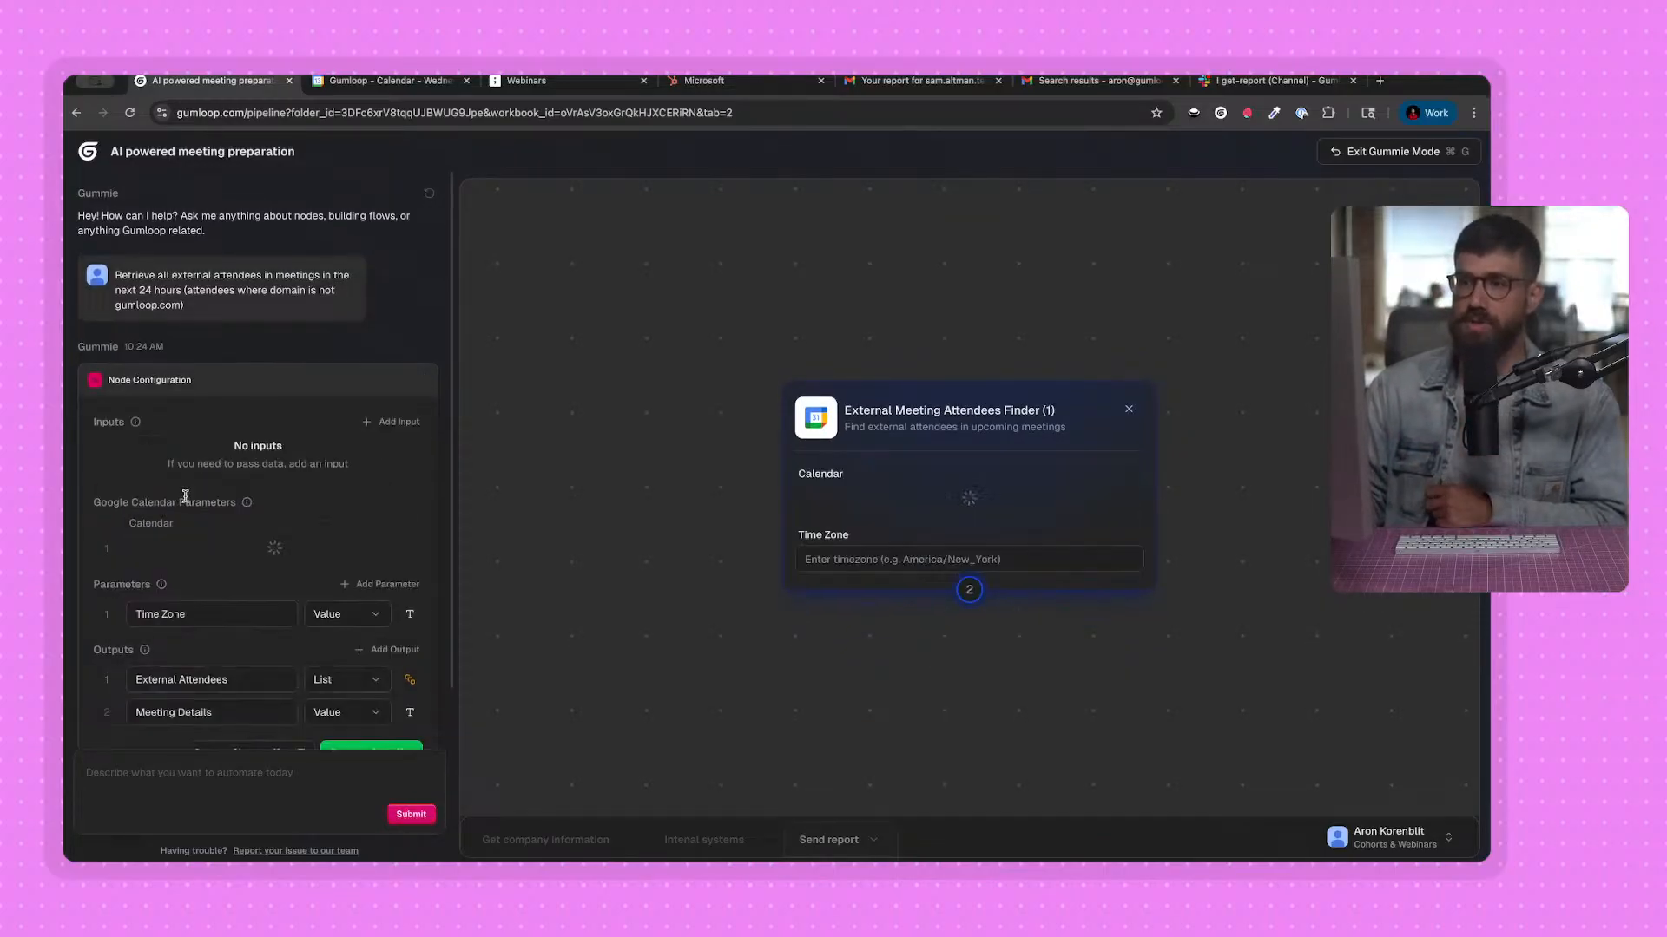
Remove the Time Zone parameter from the node configuration and generate the node's code.
{"action": "scroll", "coordinate": [230, 566], "scroll_direction": "down", "scroll_amount": 2}
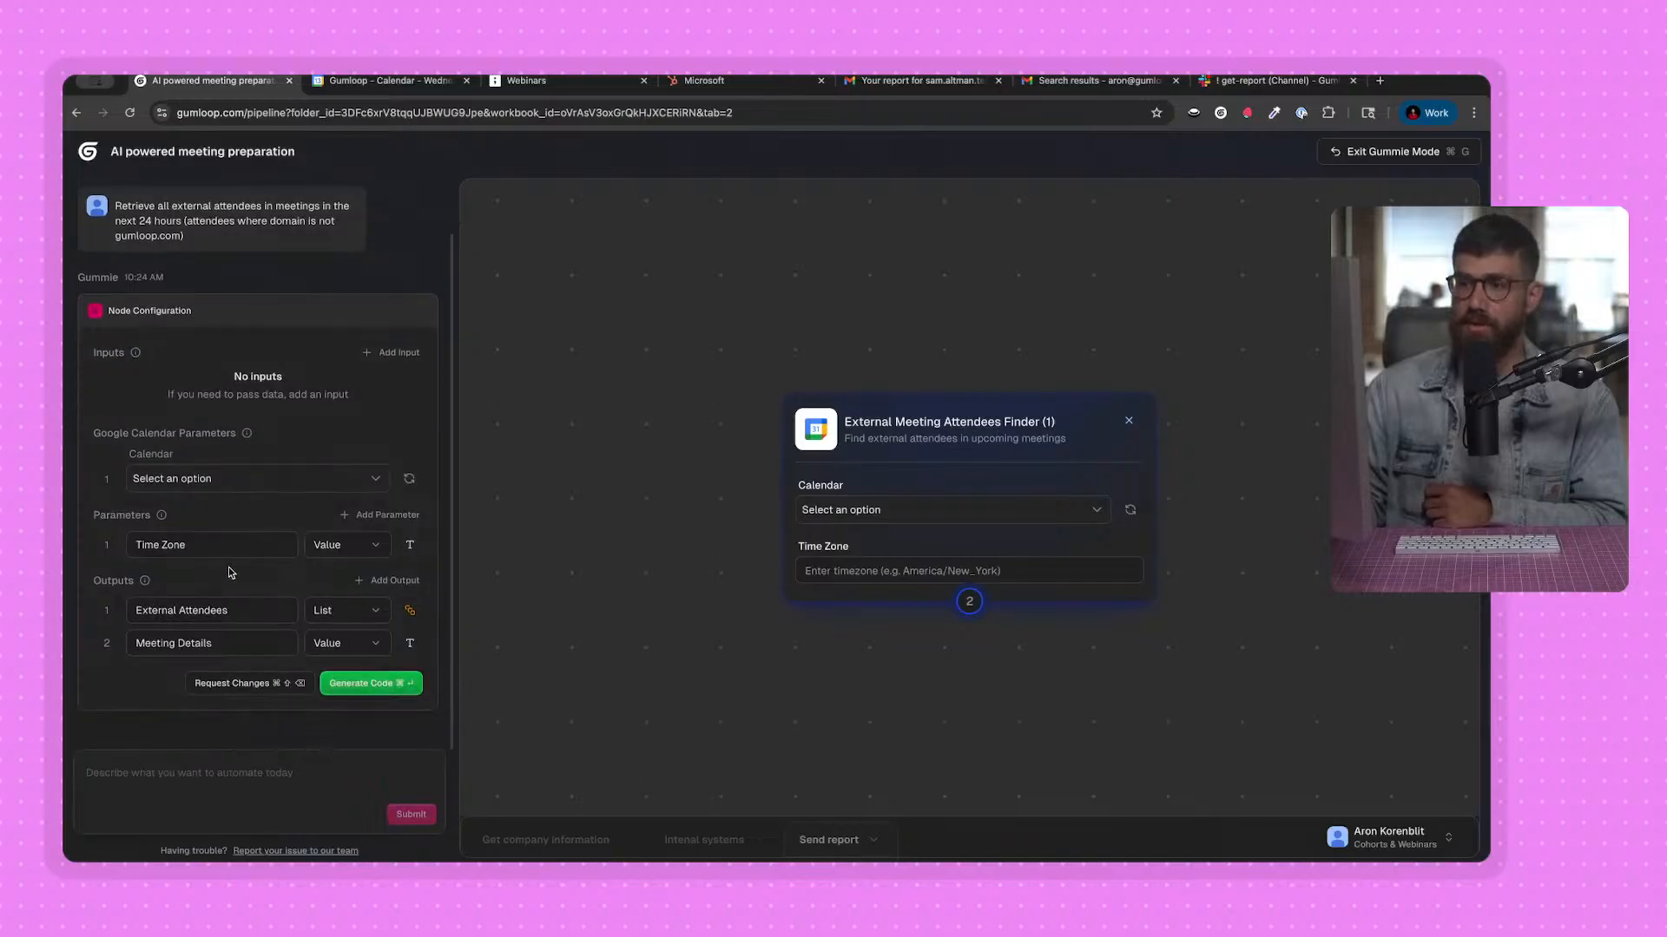
{"action": "left_click", "coordinate": [105, 547]}
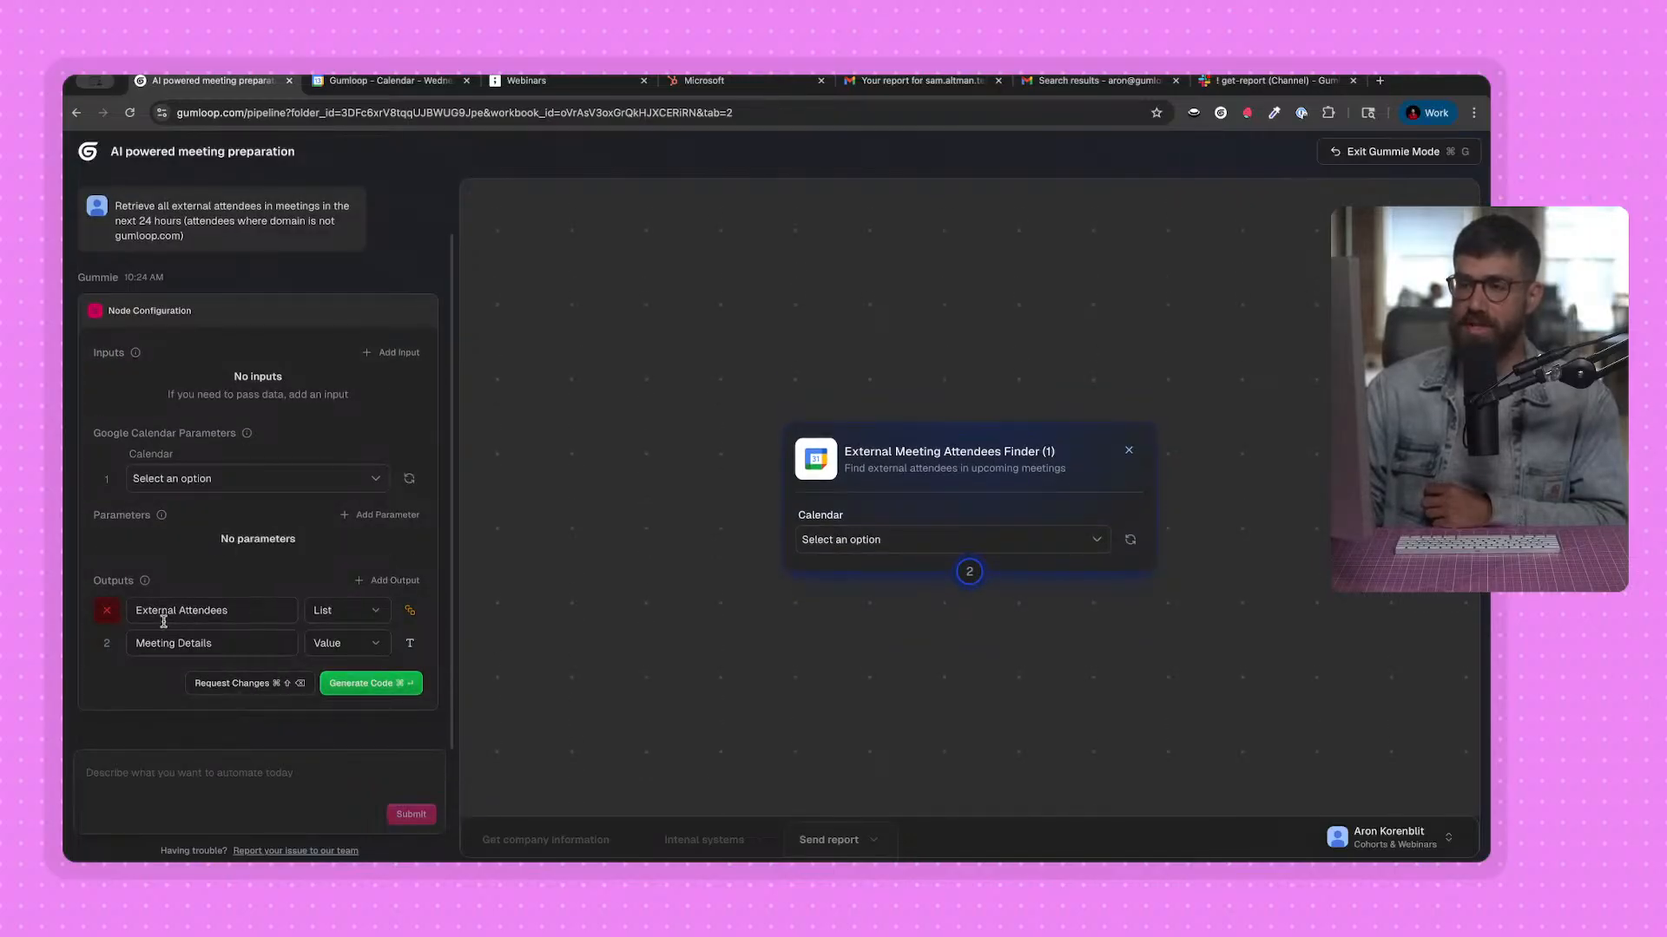
{"action": "left_click", "coordinate": [396, 684]}
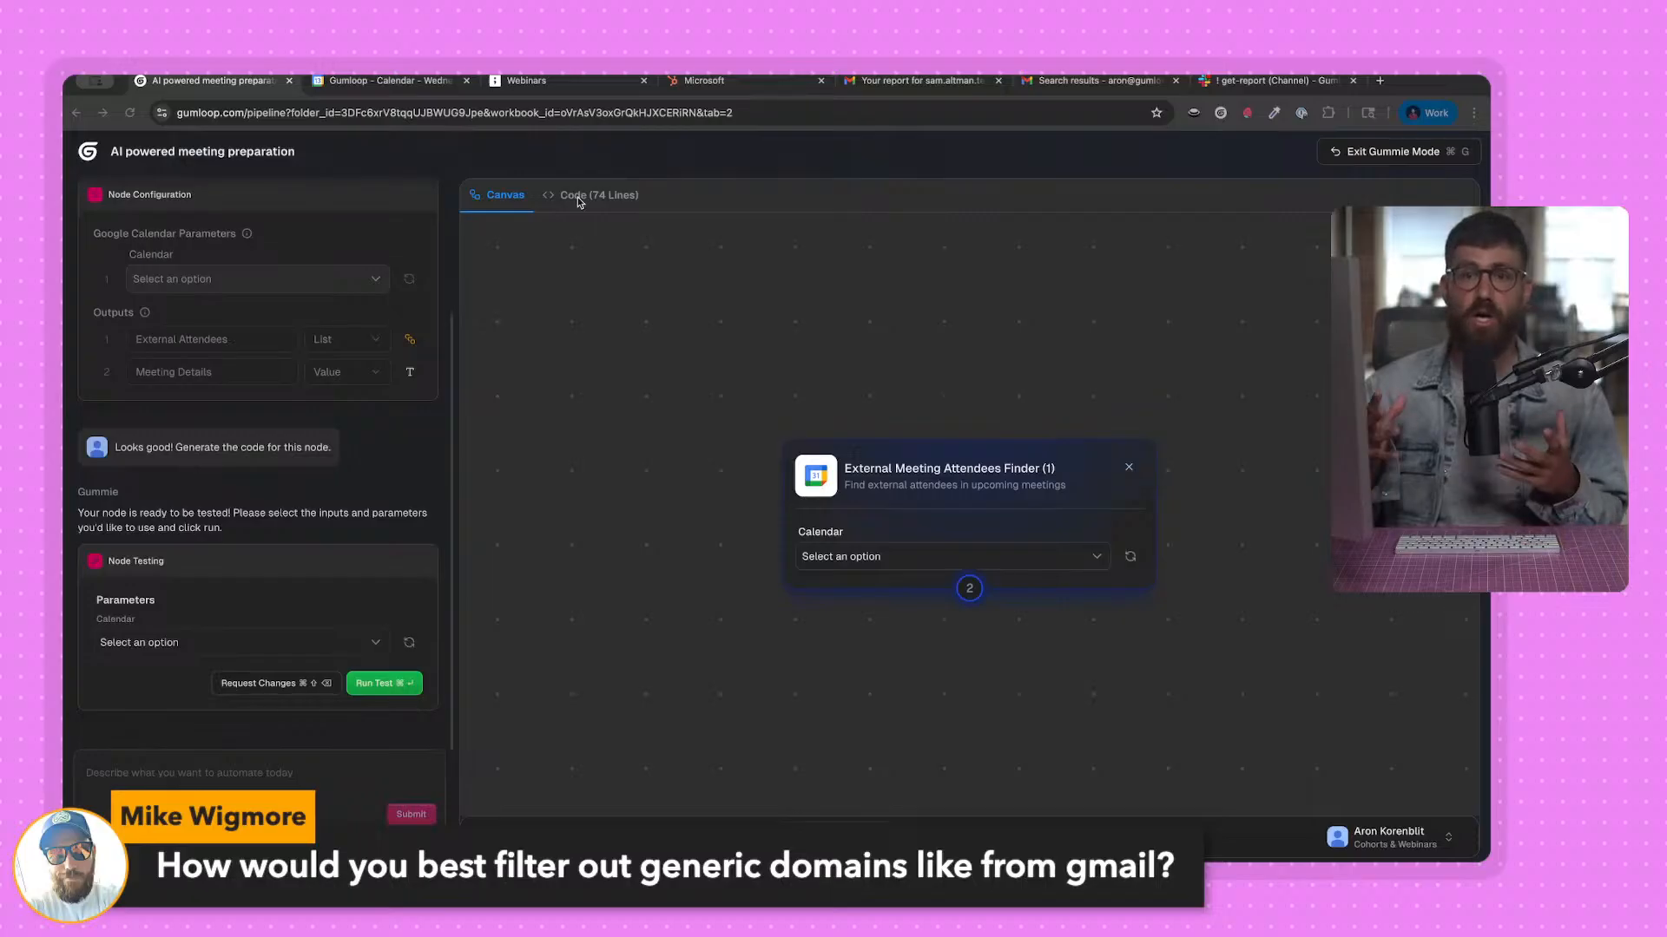
Test-run the node with the demo calendar selected and review the External Attendees and Meeting Details outputs.
{"action": "left_click", "coordinate": [187, 643]}
{"action": "left_click", "coordinate": [173, 670]}
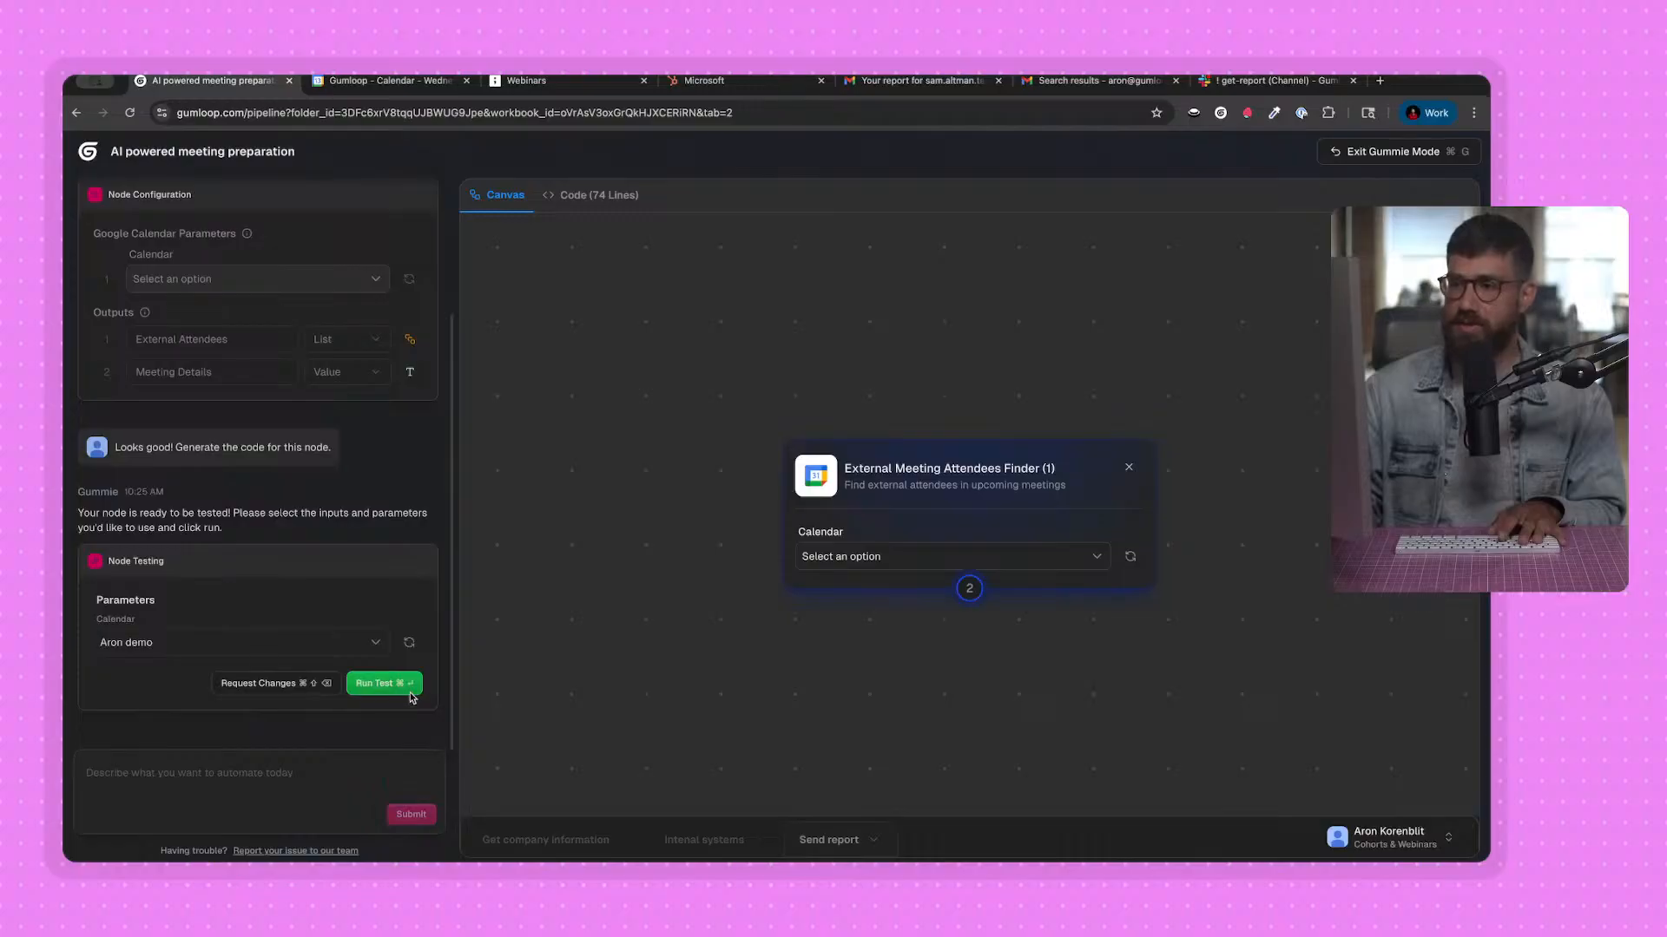
{"action": "left_click", "coordinate": [385, 684]}
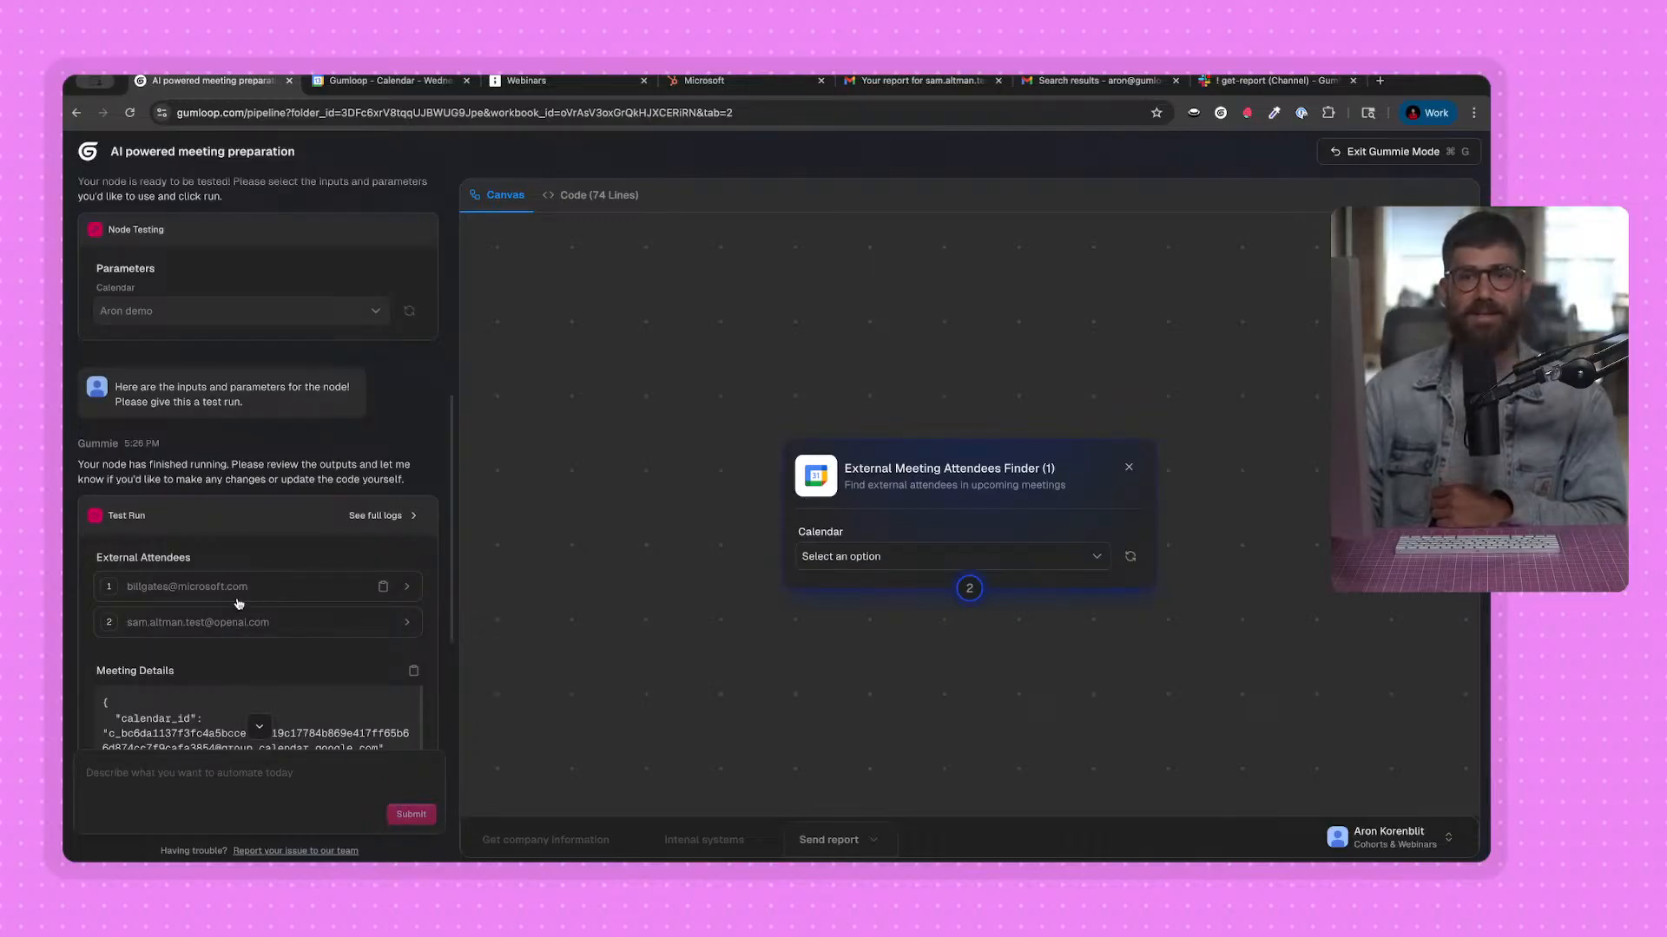
{"action": "scroll", "coordinate": [239, 604], "scroll_direction": "down", "scroll_amount": 1}
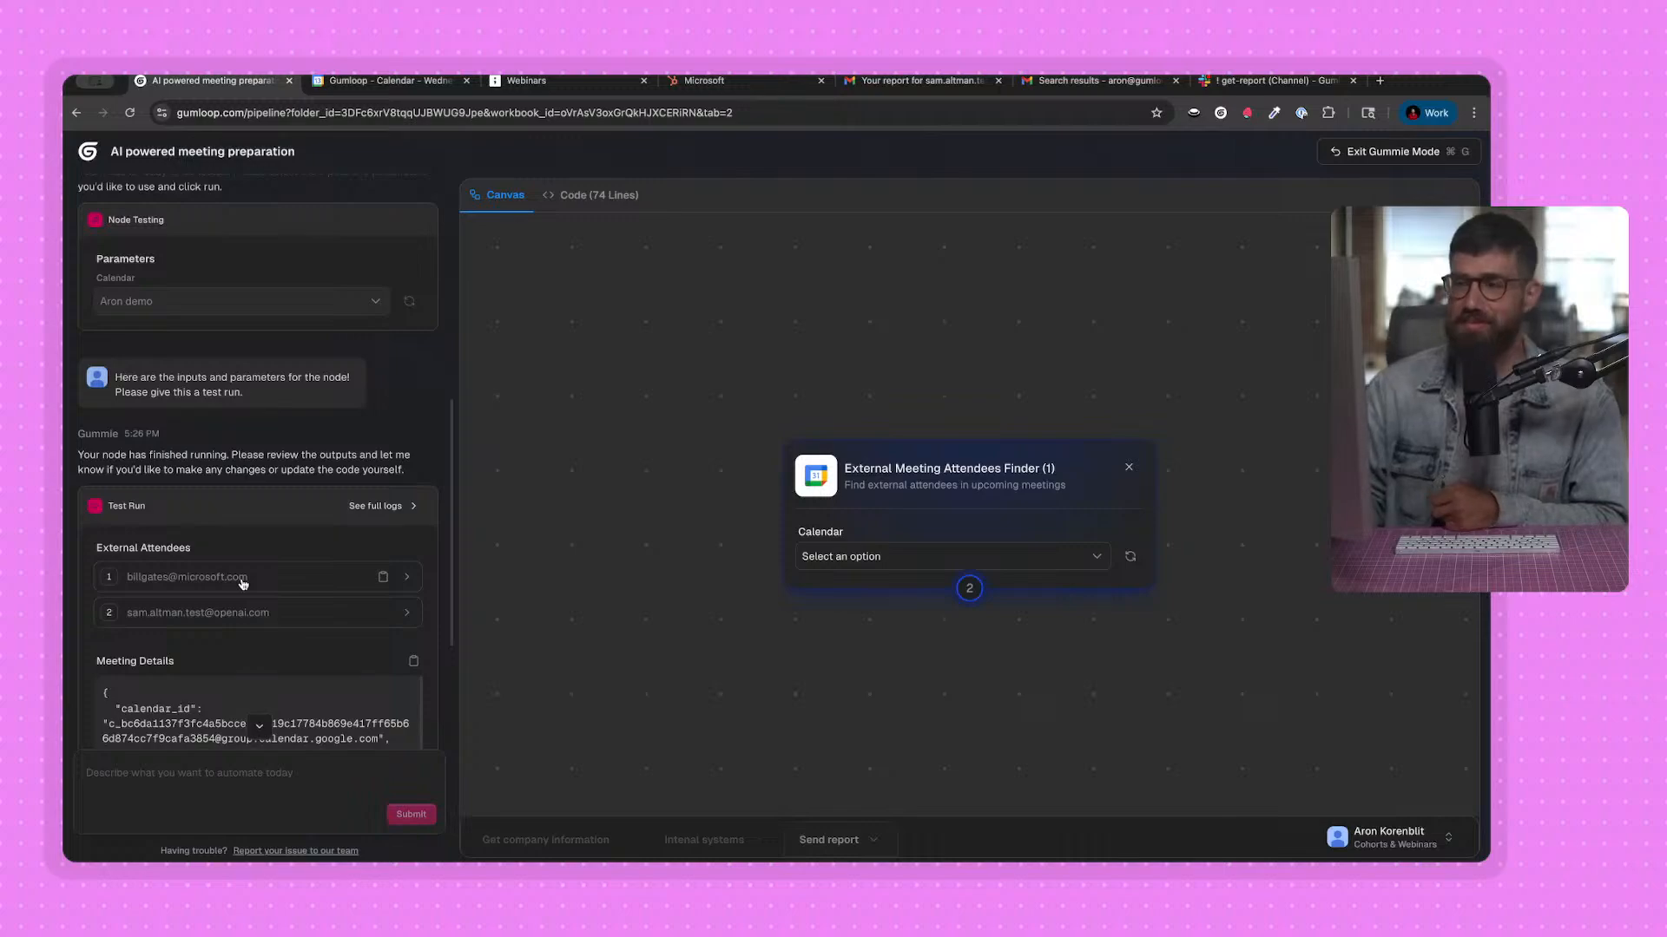
Review the node's test-run attendees and meeting details, and finalize and save the node under its suggested name and description.
{"action": "scroll", "coordinate": [243, 577], "scroll_direction": "down", "scroll_amount": 3}
{"action": "left_click", "coordinate": [248, 548]}
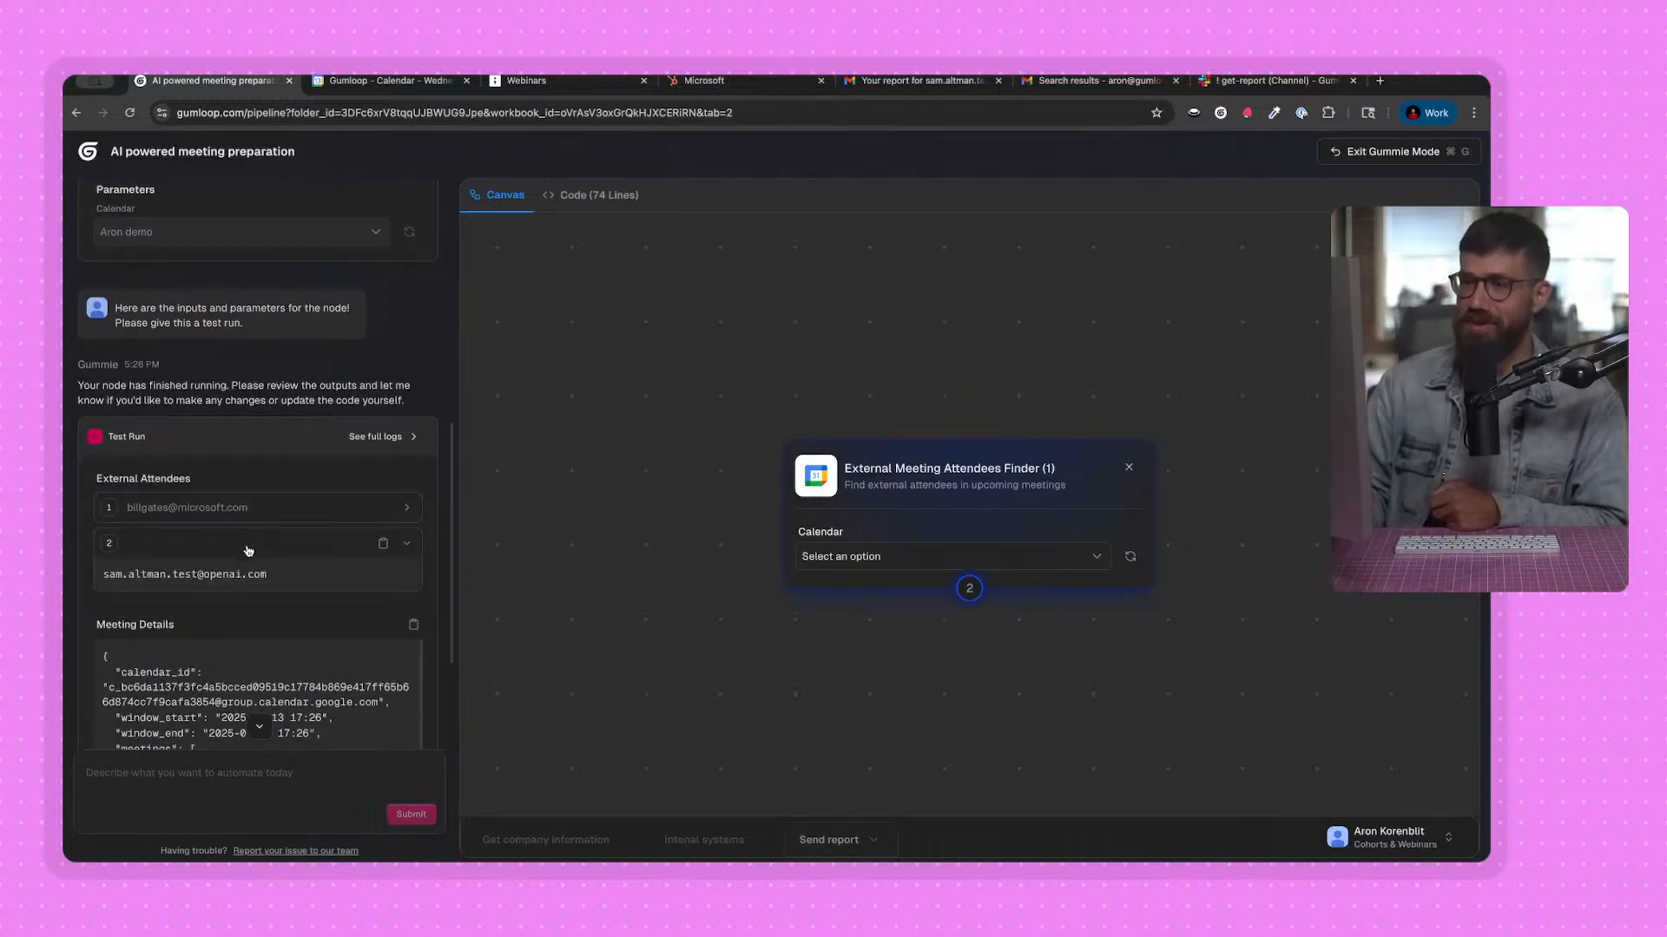
{"action": "left_click", "coordinate": [250, 546]}
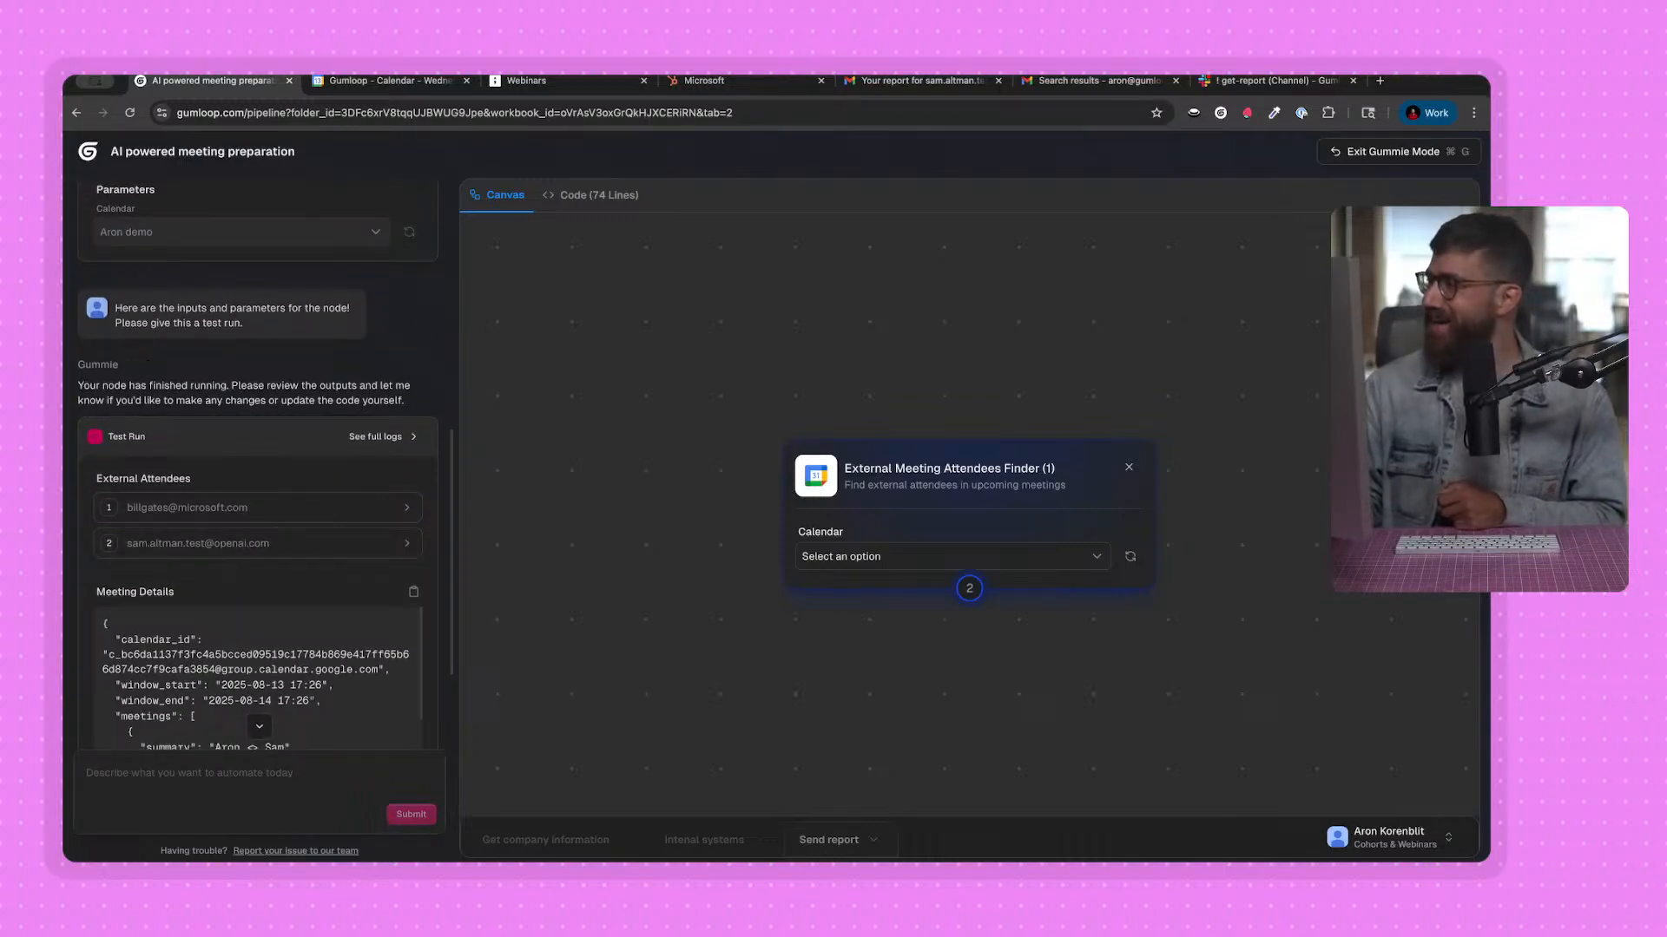
{"action": "scroll", "coordinate": [268, 362], "scroll_direction": "up", "scroll_amount": 10}
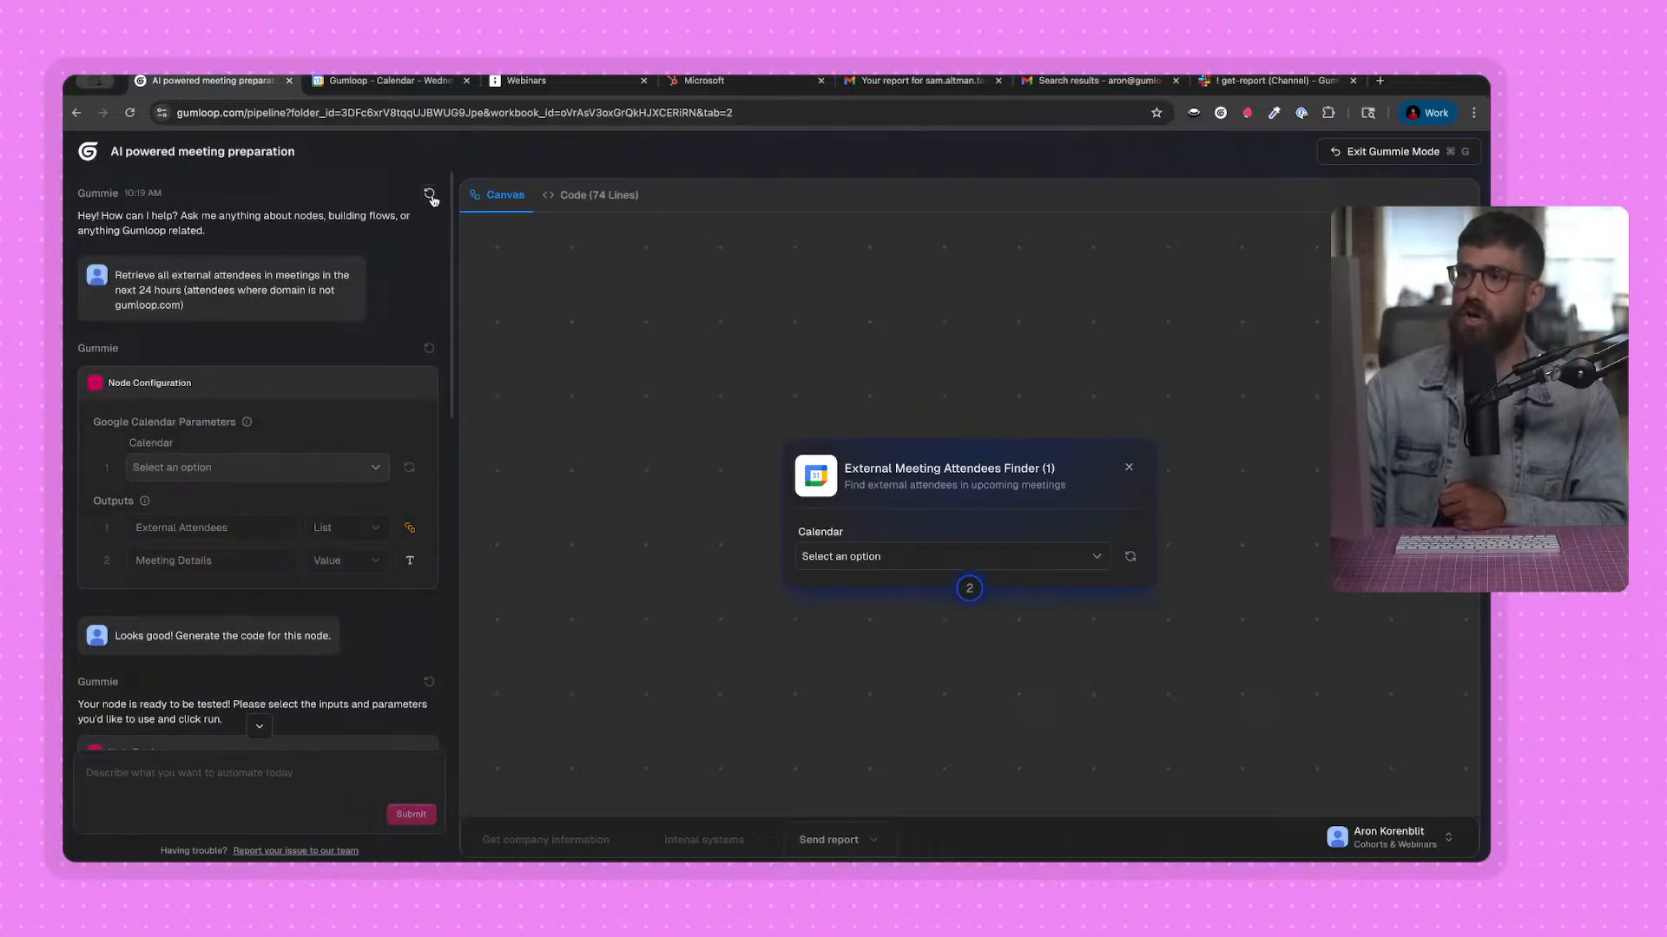
{"action": "scroll", "coordinate": [200, 285], "scroll_direction": "down", "scroll_amount": 10}
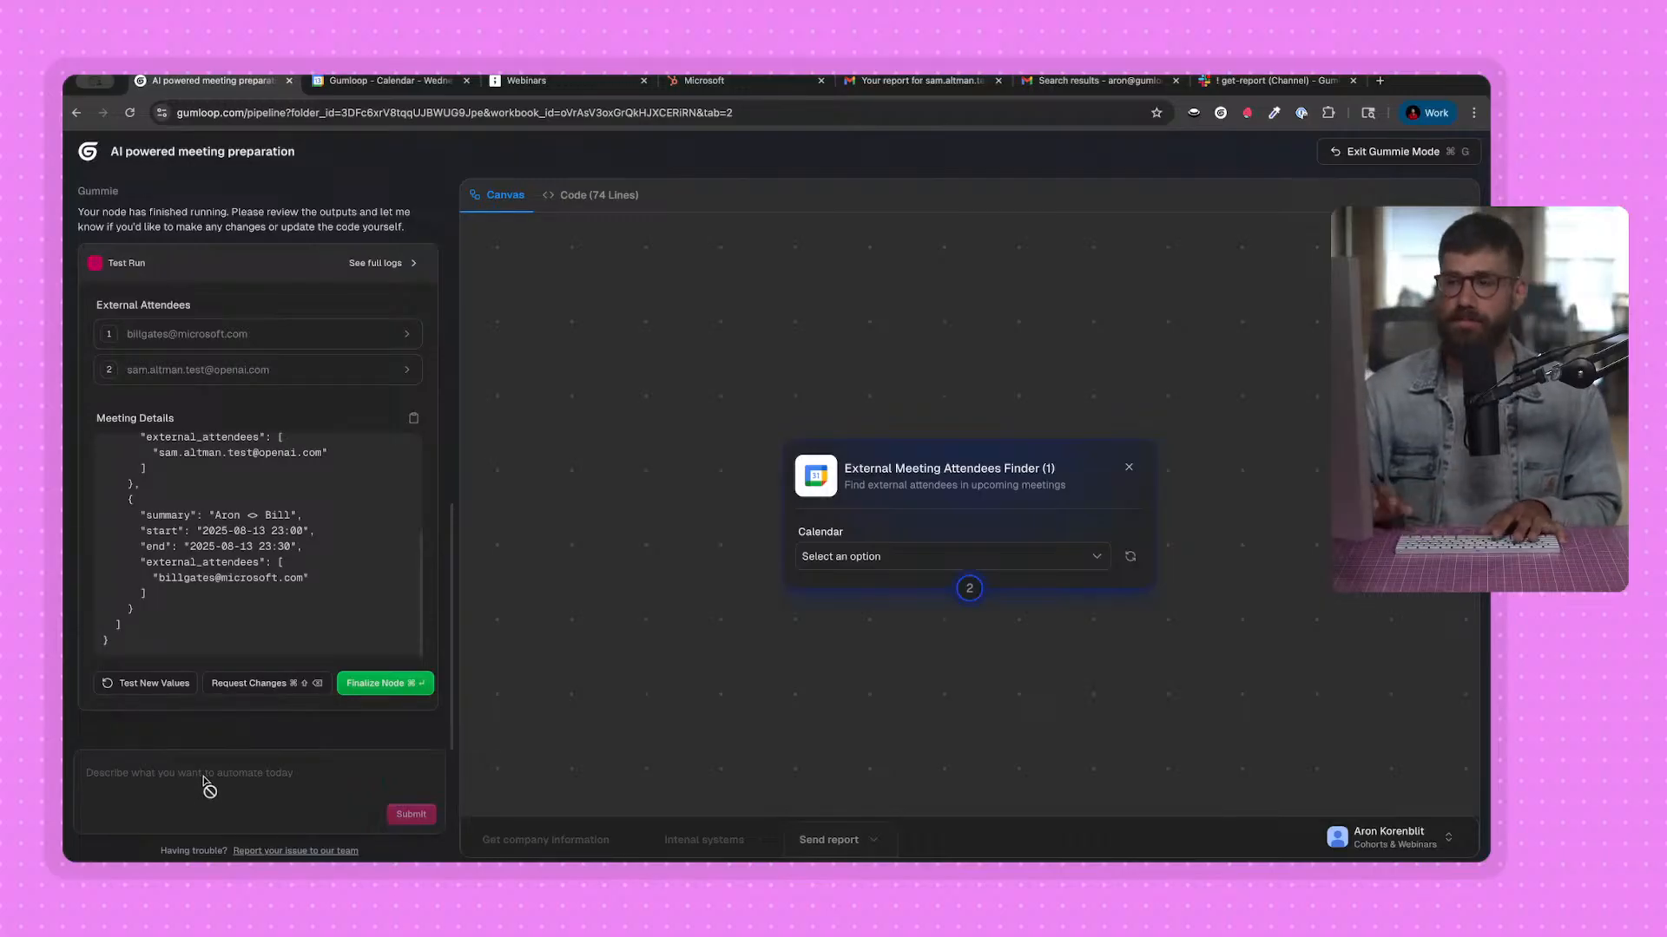
{"action": "scroll", "coordinate": [287, 588], "scroll_direction": "up", "scroll_amount": 3}
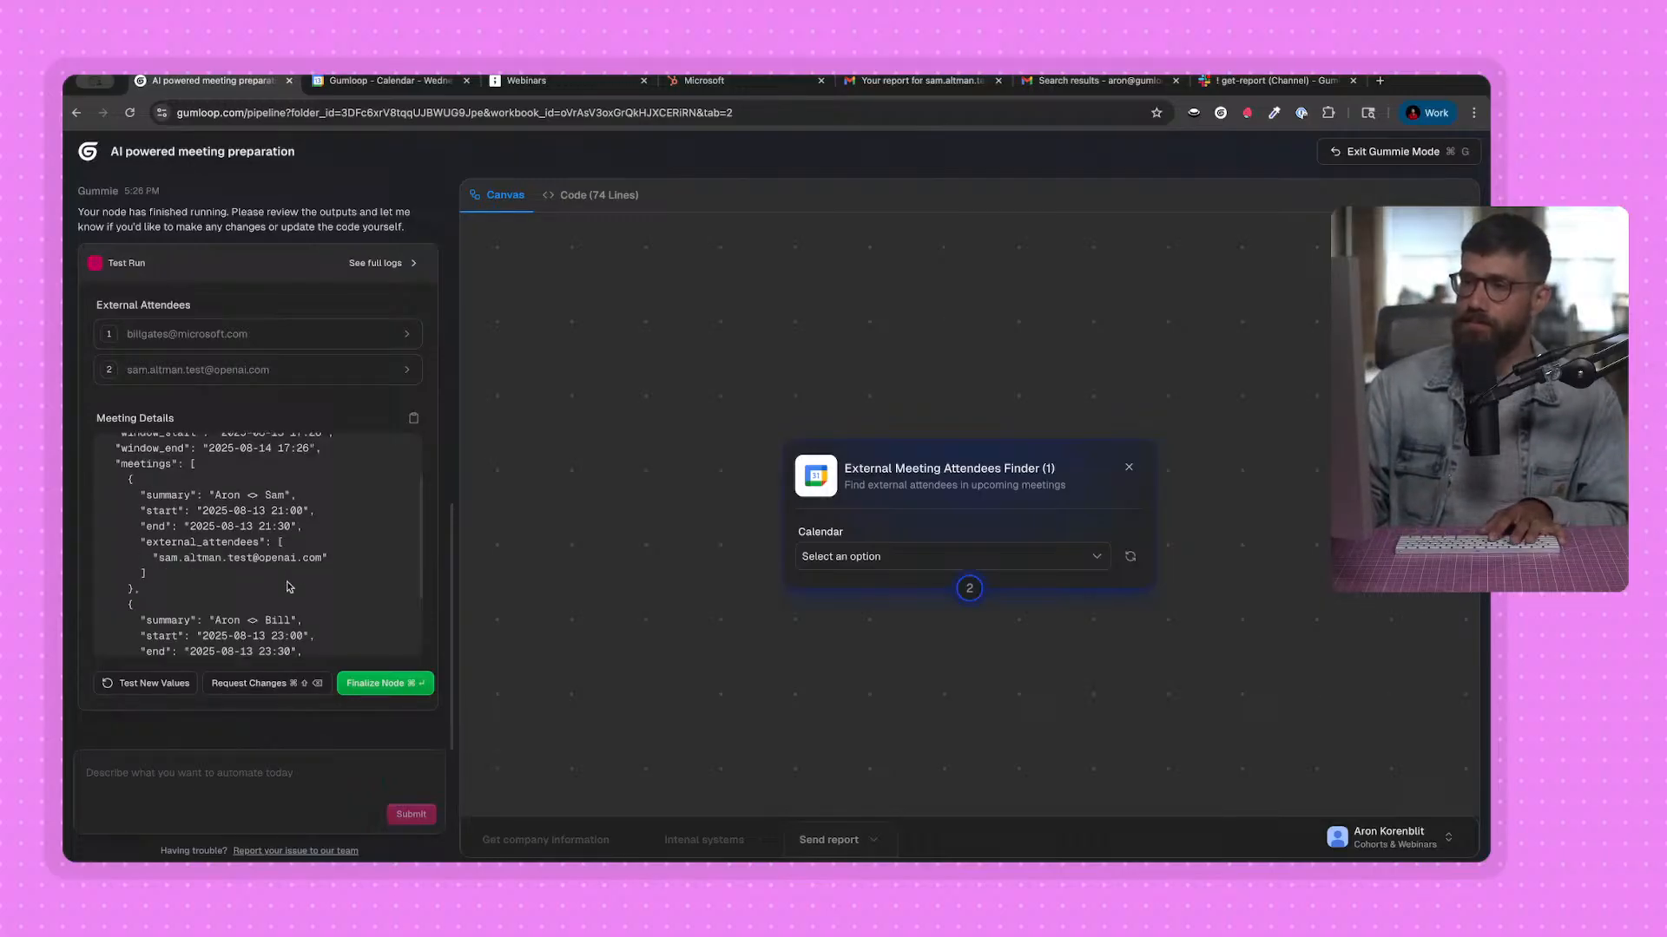
{"action": "left_click", "coordinate": [373, 684]}
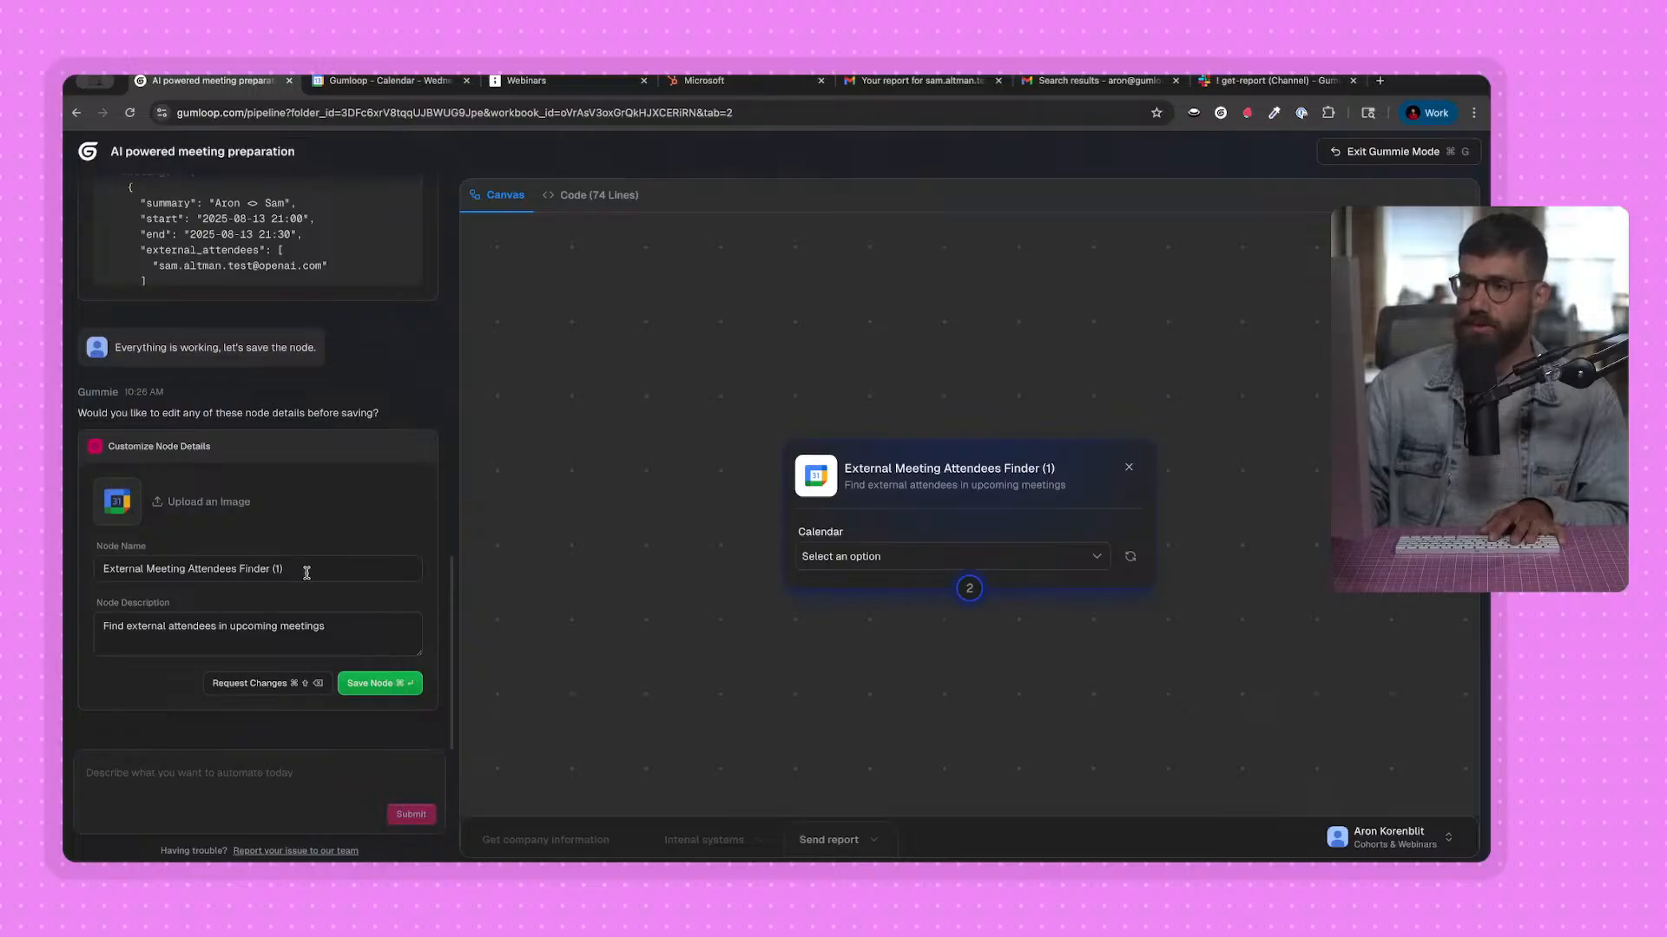
{"action": "left_click", "coordinate": [305, 569]}
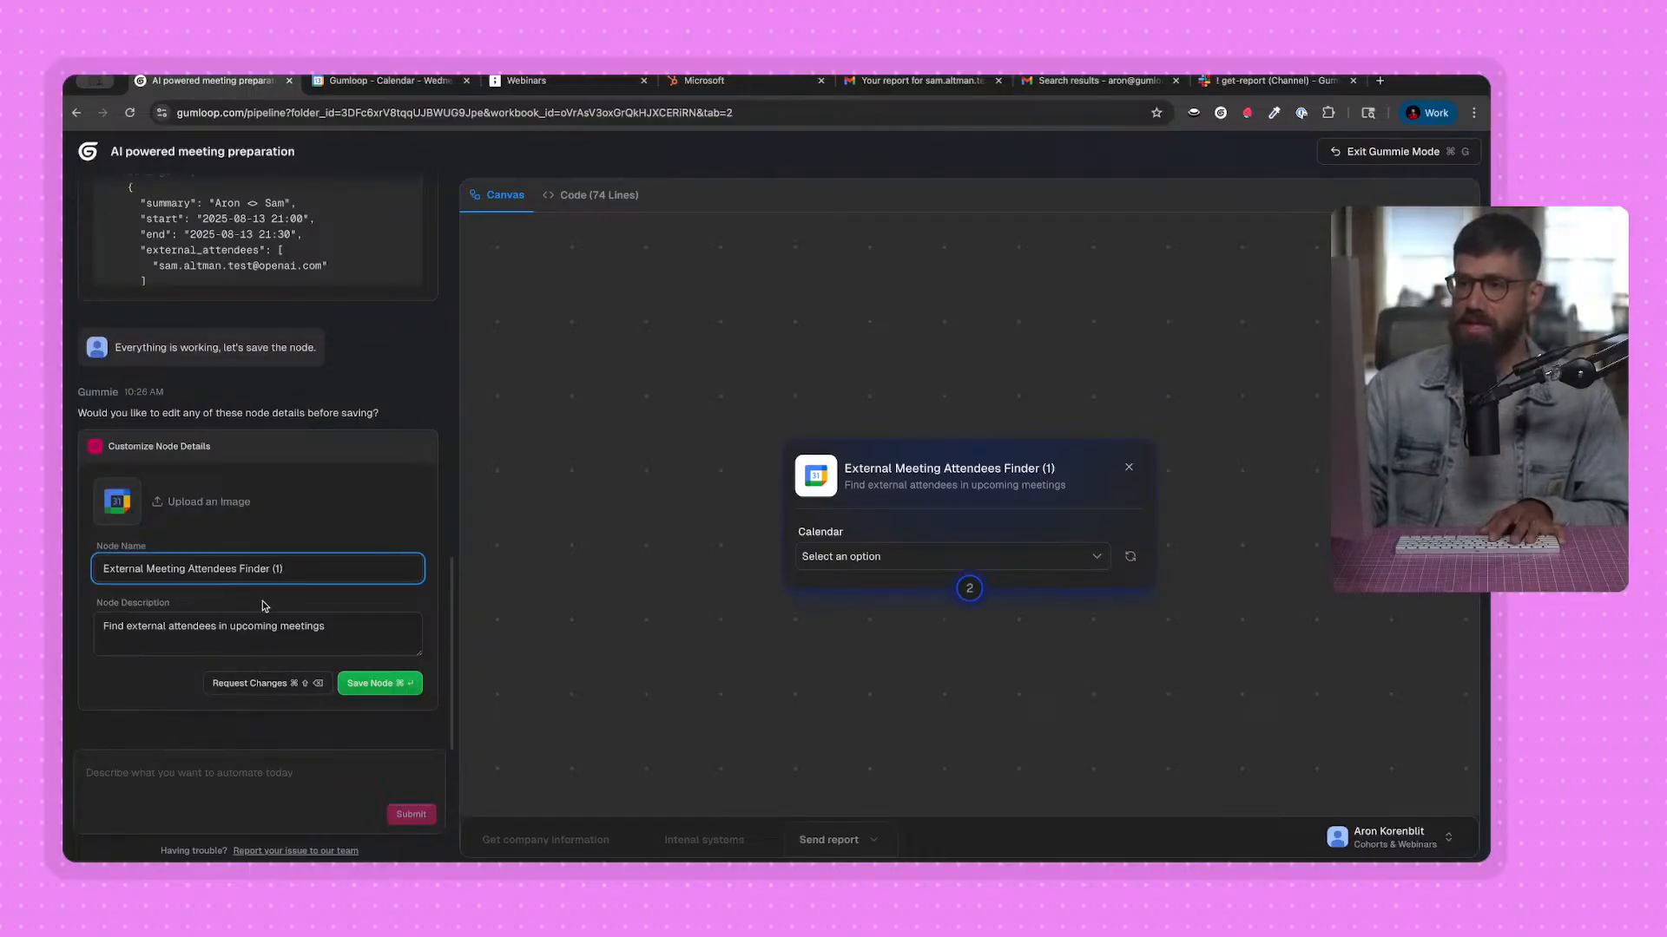
{"action": "left_click", "coordinate": [374, 686]}
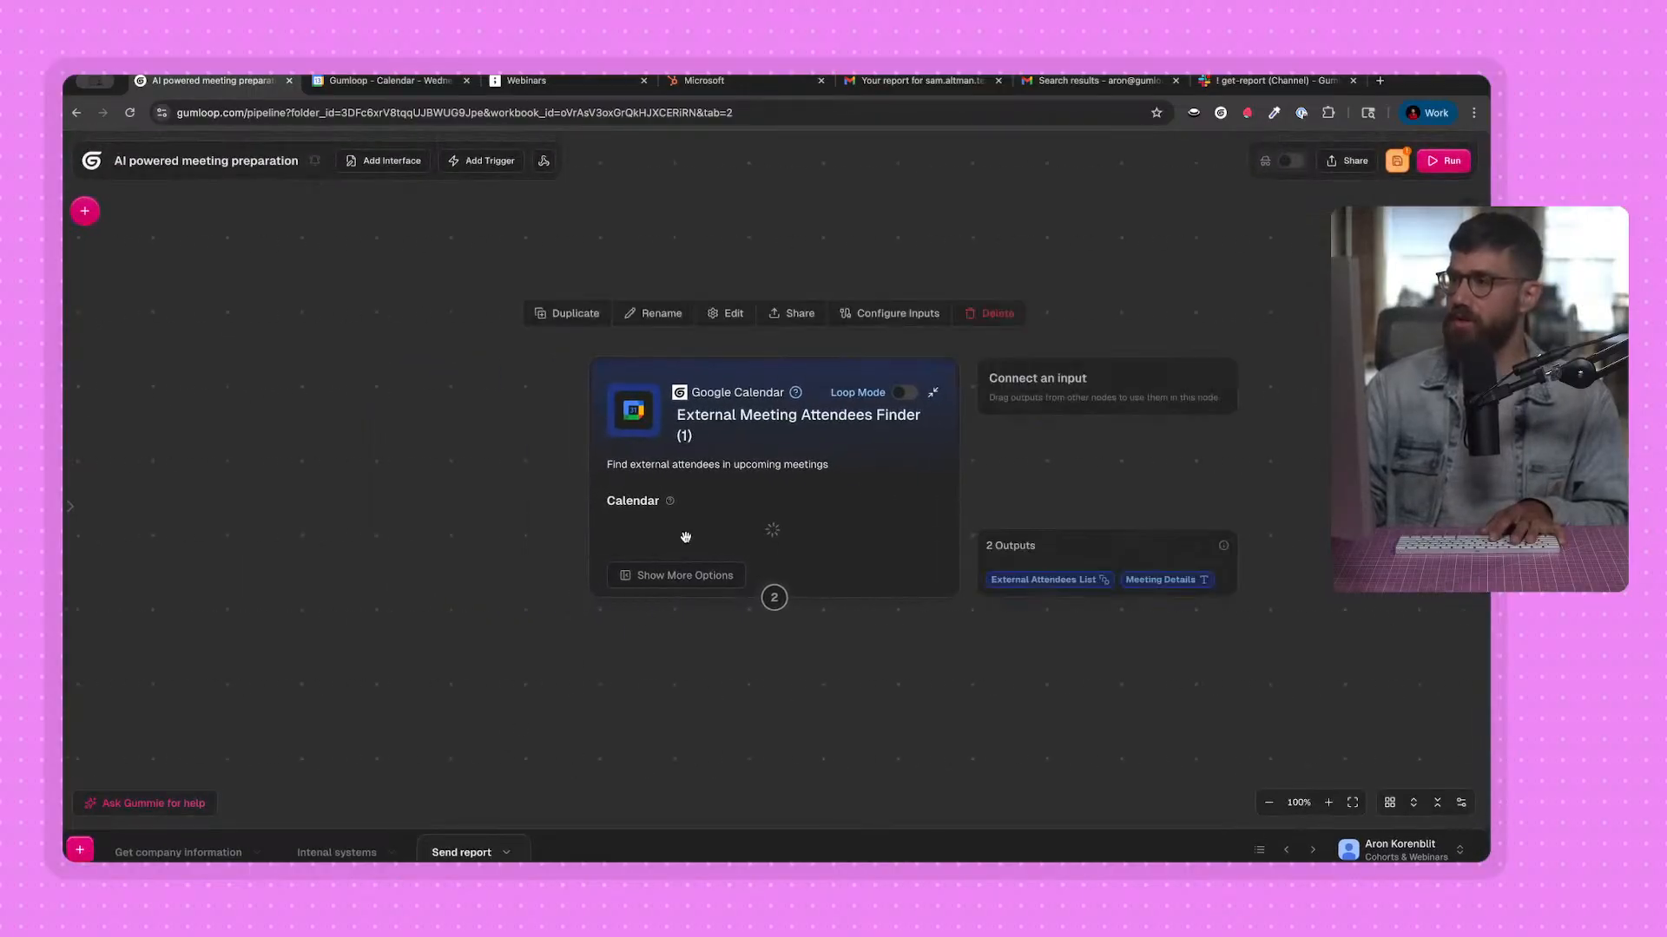
Select the demo calendar in the External Meeting Attendees Finder (1) node and run the Send report flow.
{"action": "left_click", "coordinate": [737, 532]}
{"action": "left_click", "coordinate": [718, 558]}
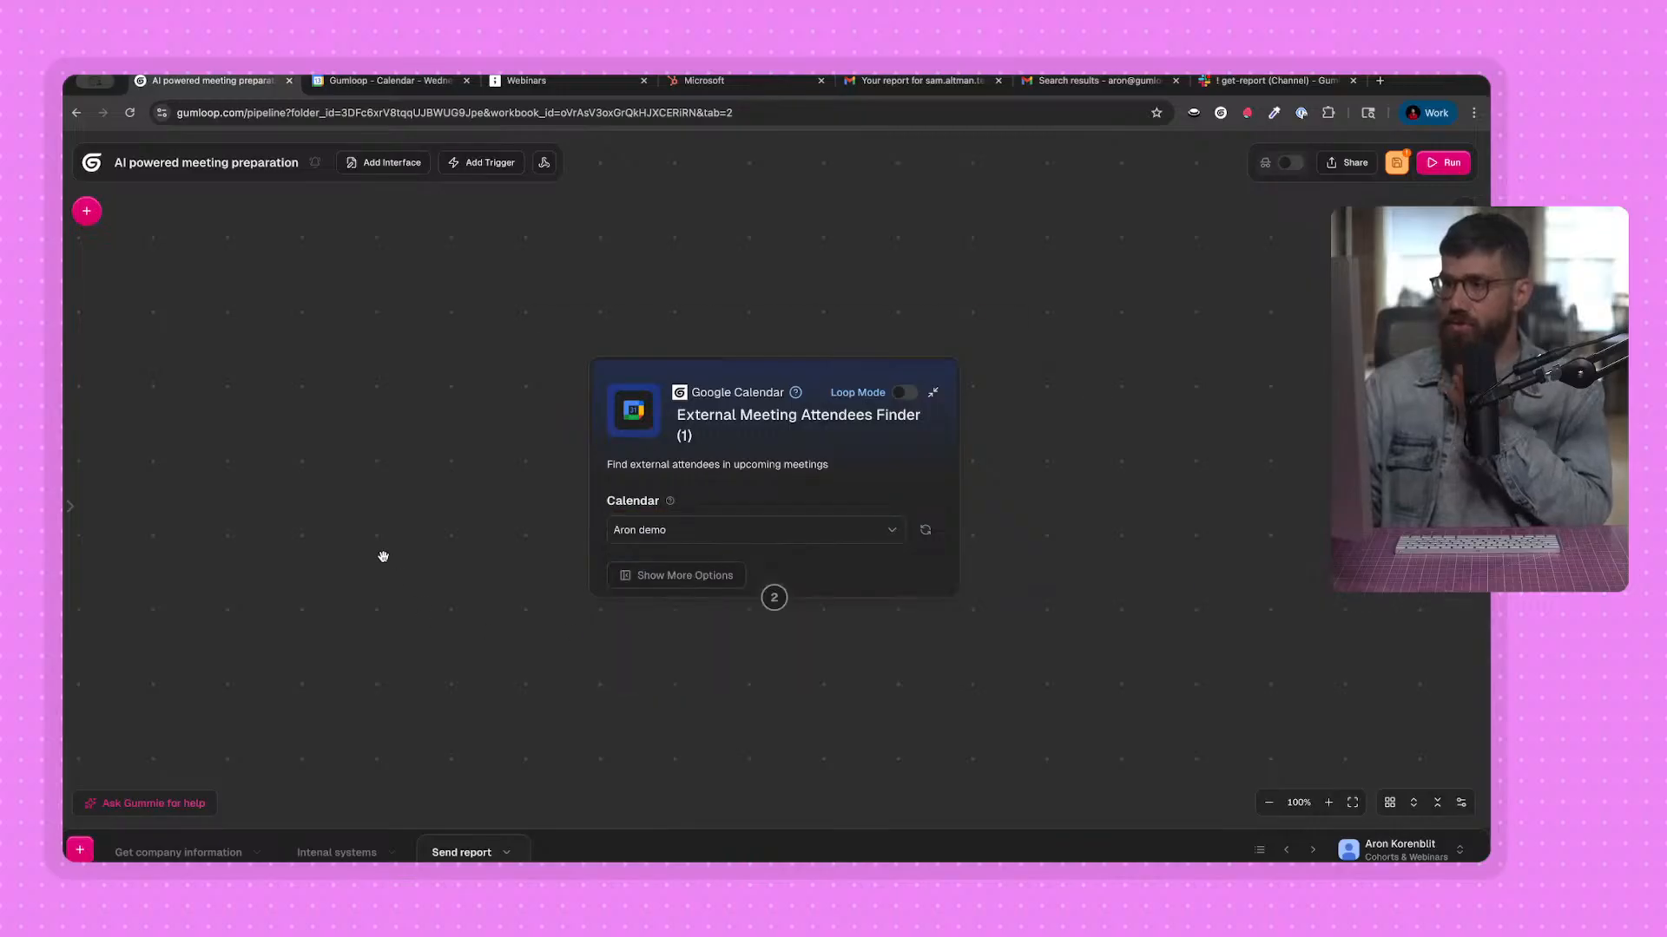
{"action": "left_click", "coordinate": [1444, 163]}
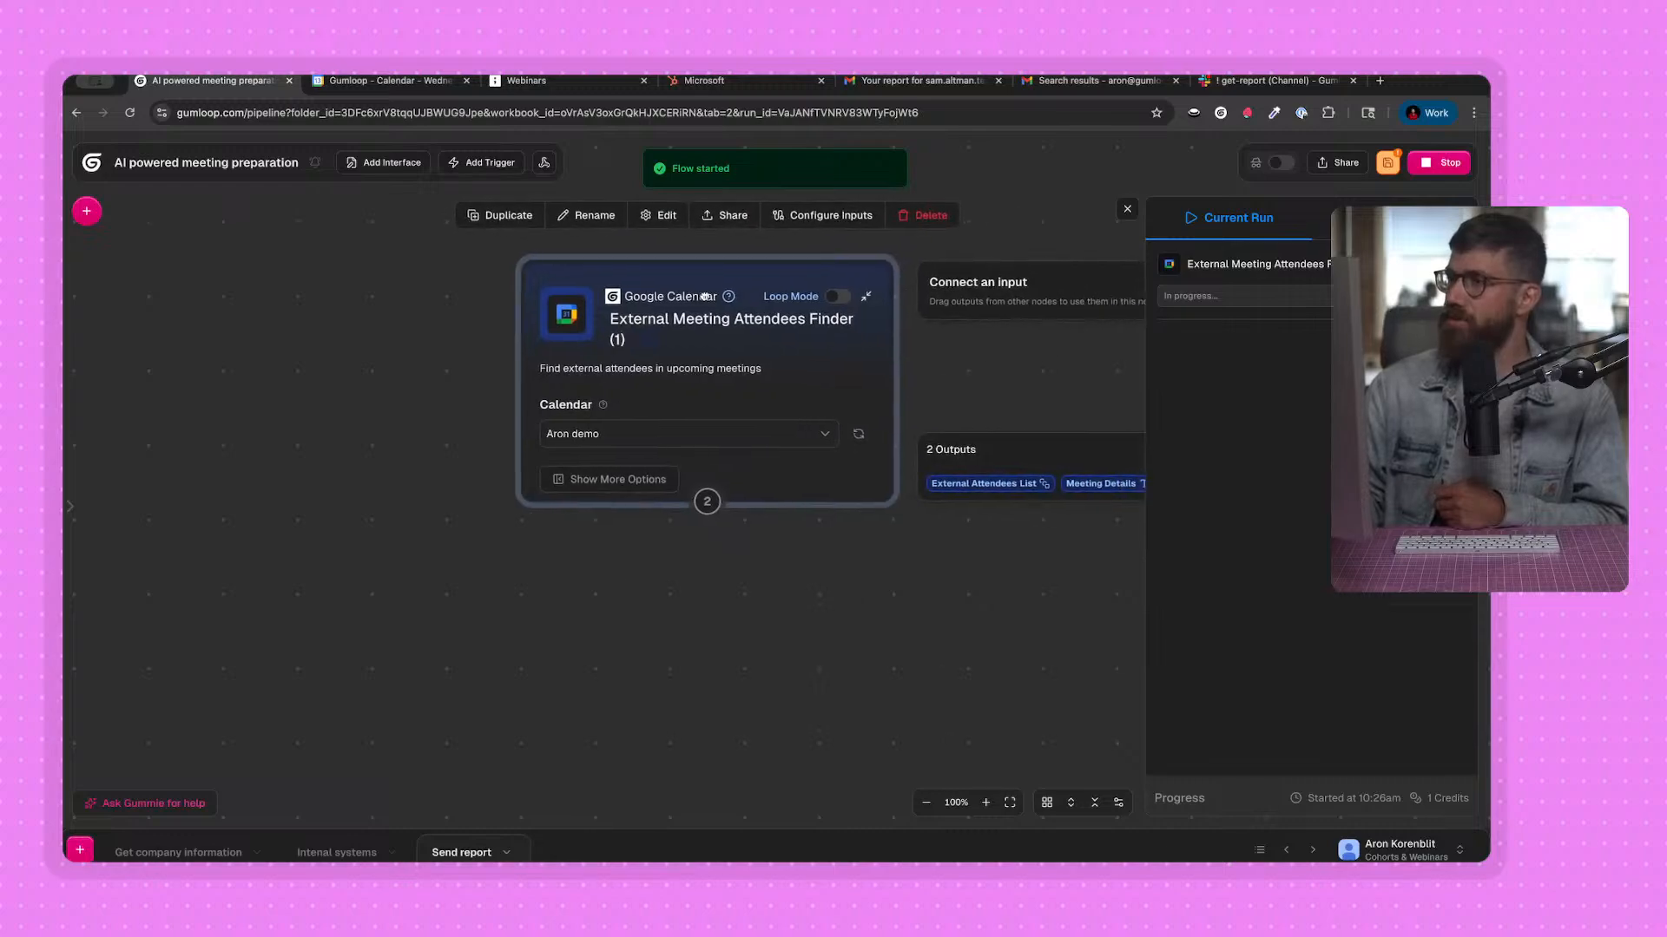
Inspect each entry in the External Attendees output of the External Meeting Attendees Finder (1) run.
{"action": "left_click", "coordinate": [1257, 298]}
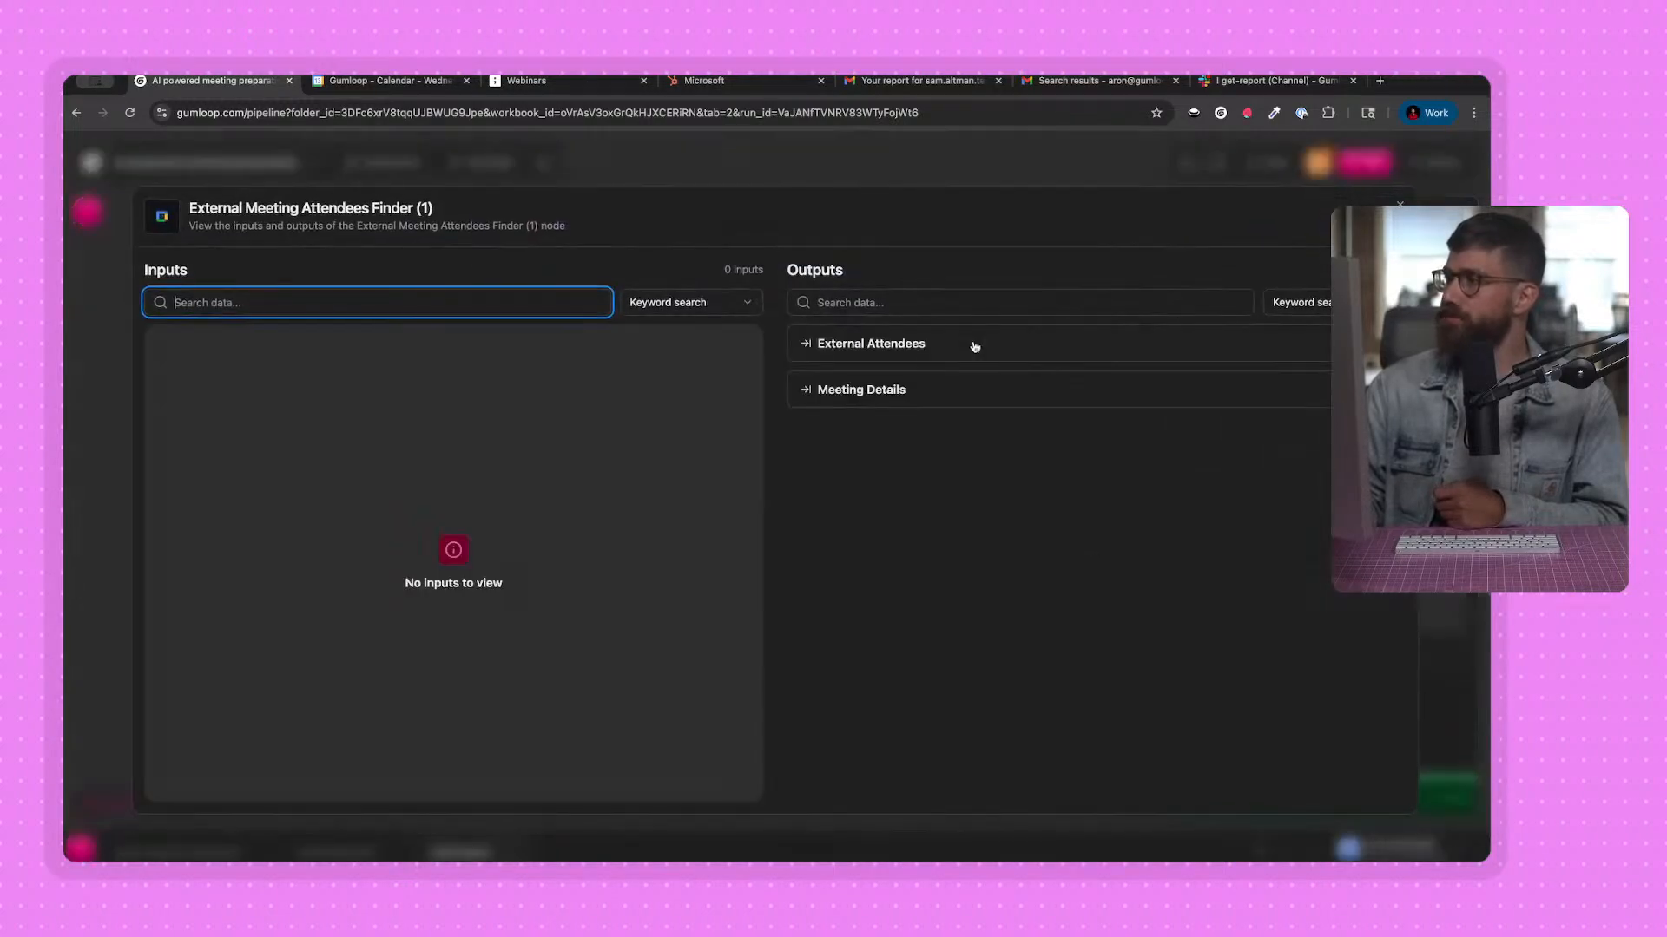
{"action": "left_click", "coordinate": [915, 344]}
{"action": "left_click", "coordinate": [900, 383]}
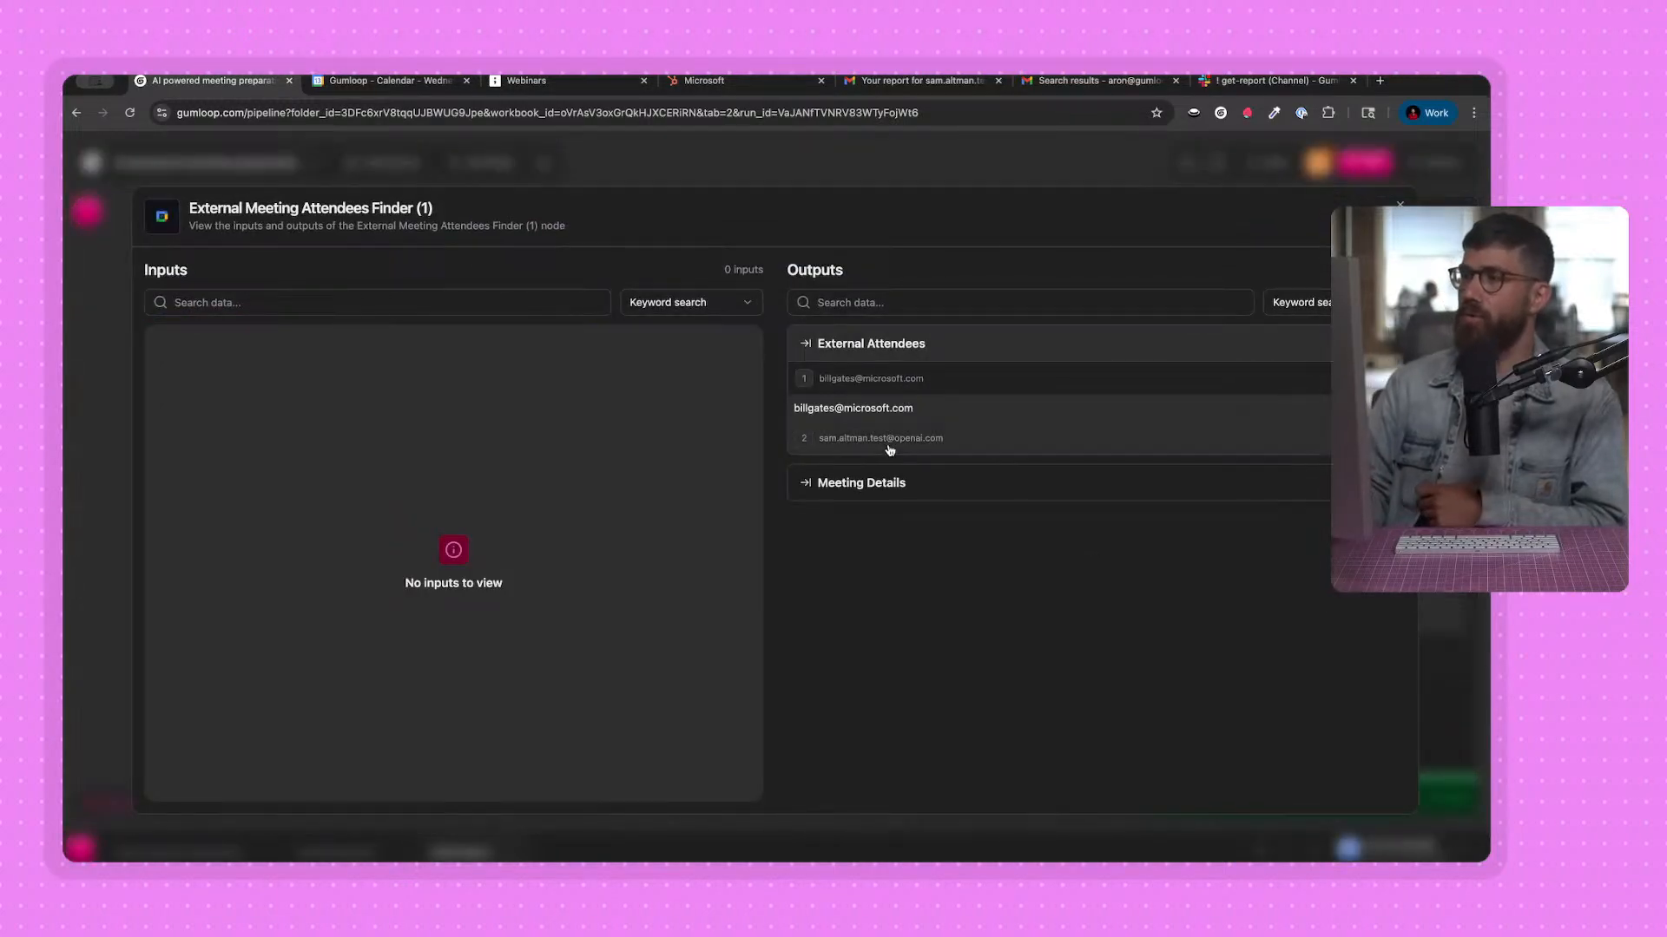
{"action": "left_click", "coordinate": [889, 441]}
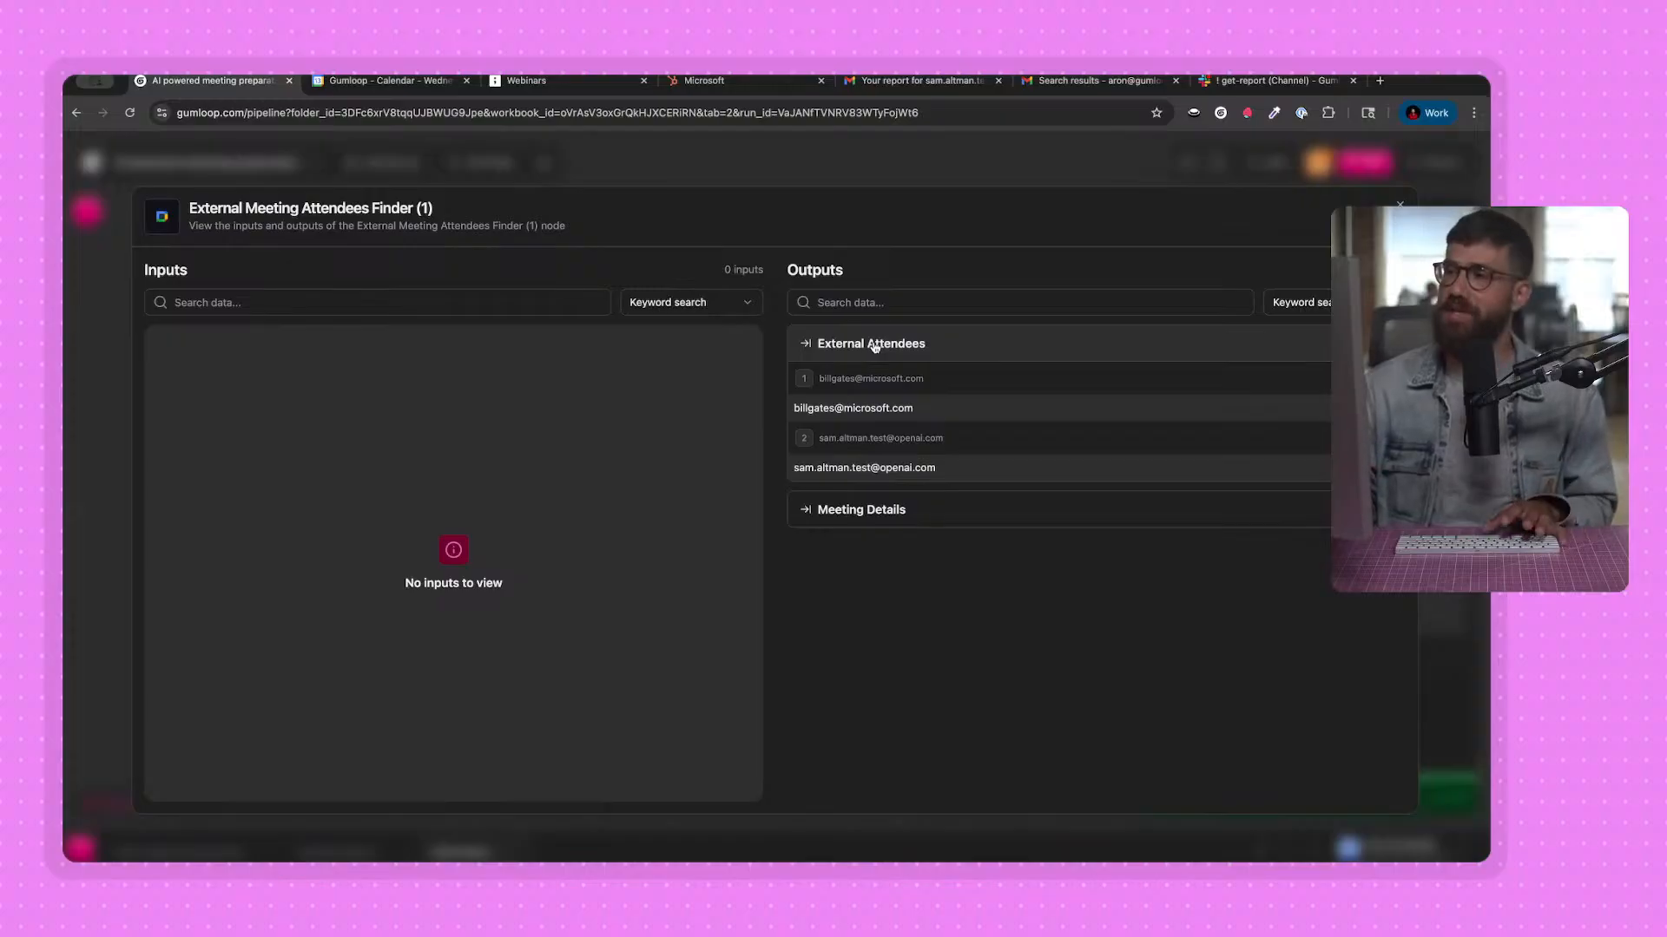
{"action": "left_click", "coordinate": [815, 149]}
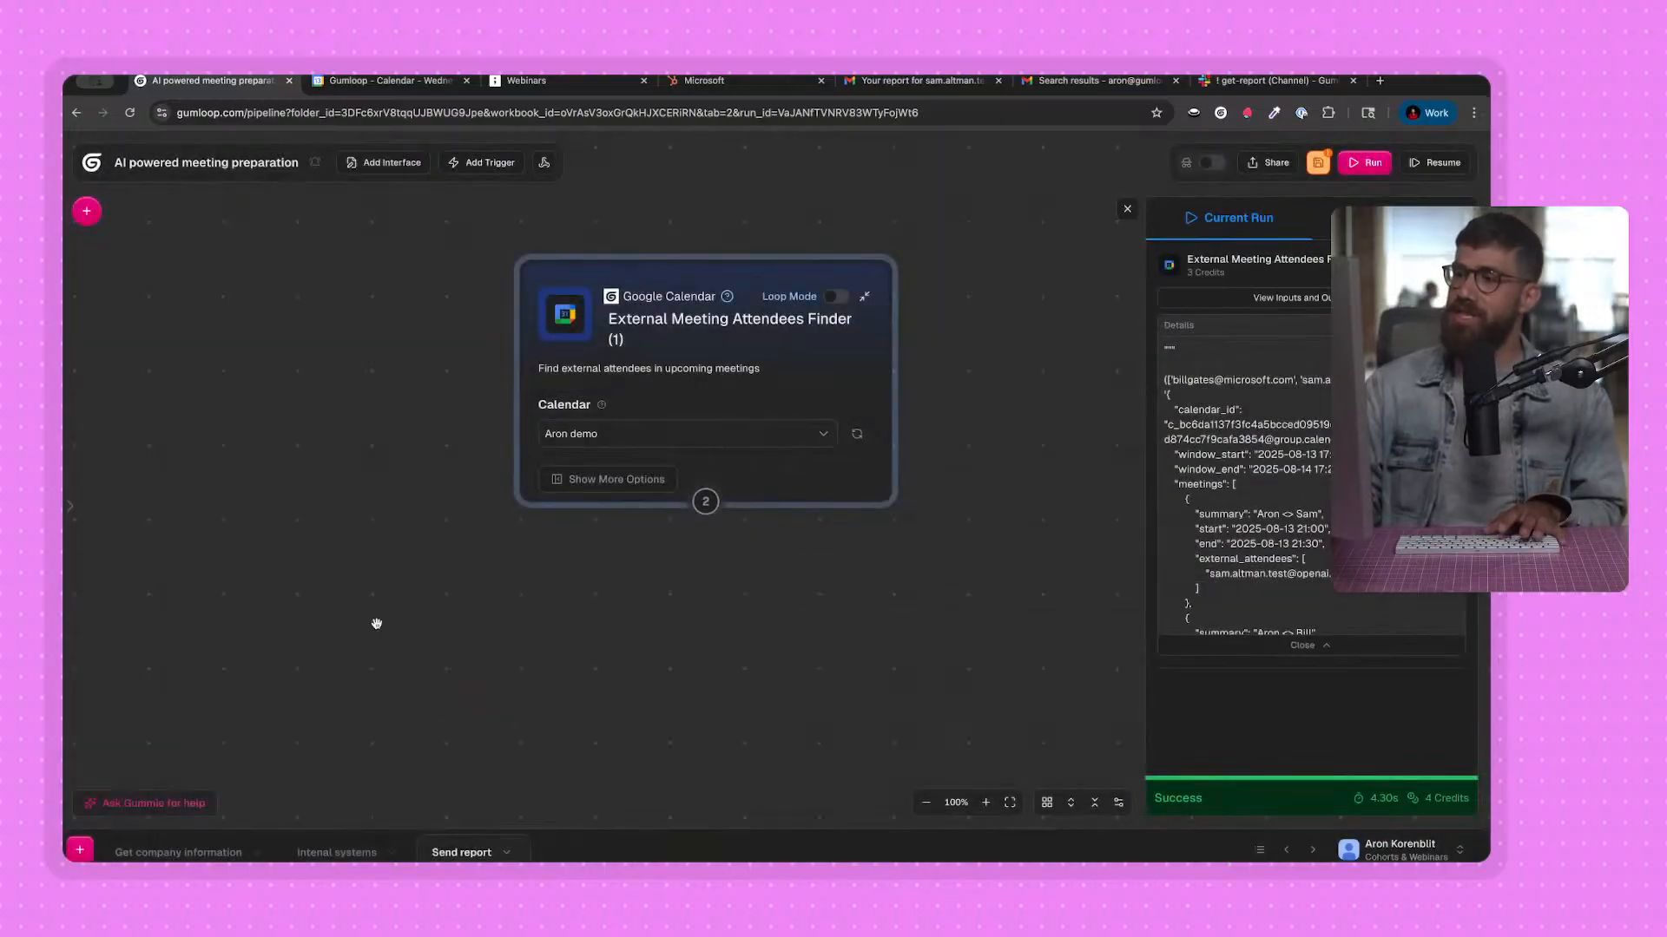
Review the Get company information and Intenal systems flows, and recheck the attendee list produced in the Send report flow.
{"action": "left_click", "coordinate": [215, 844]}
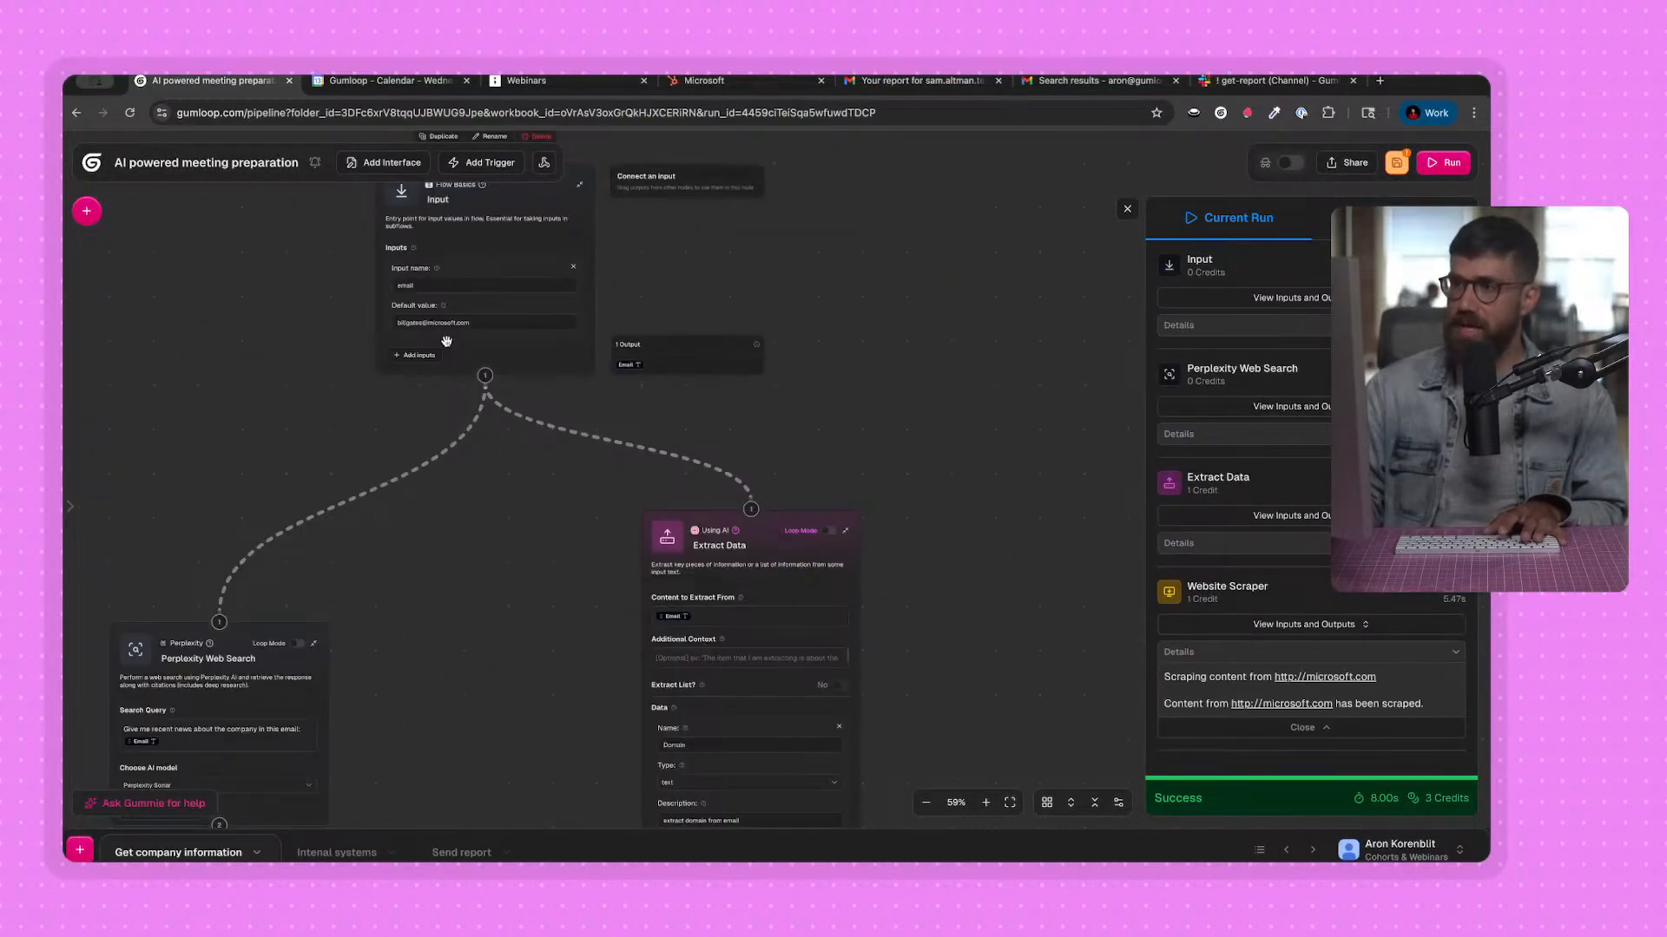
{"action": "left_click", "coordinate": [334, 853]}
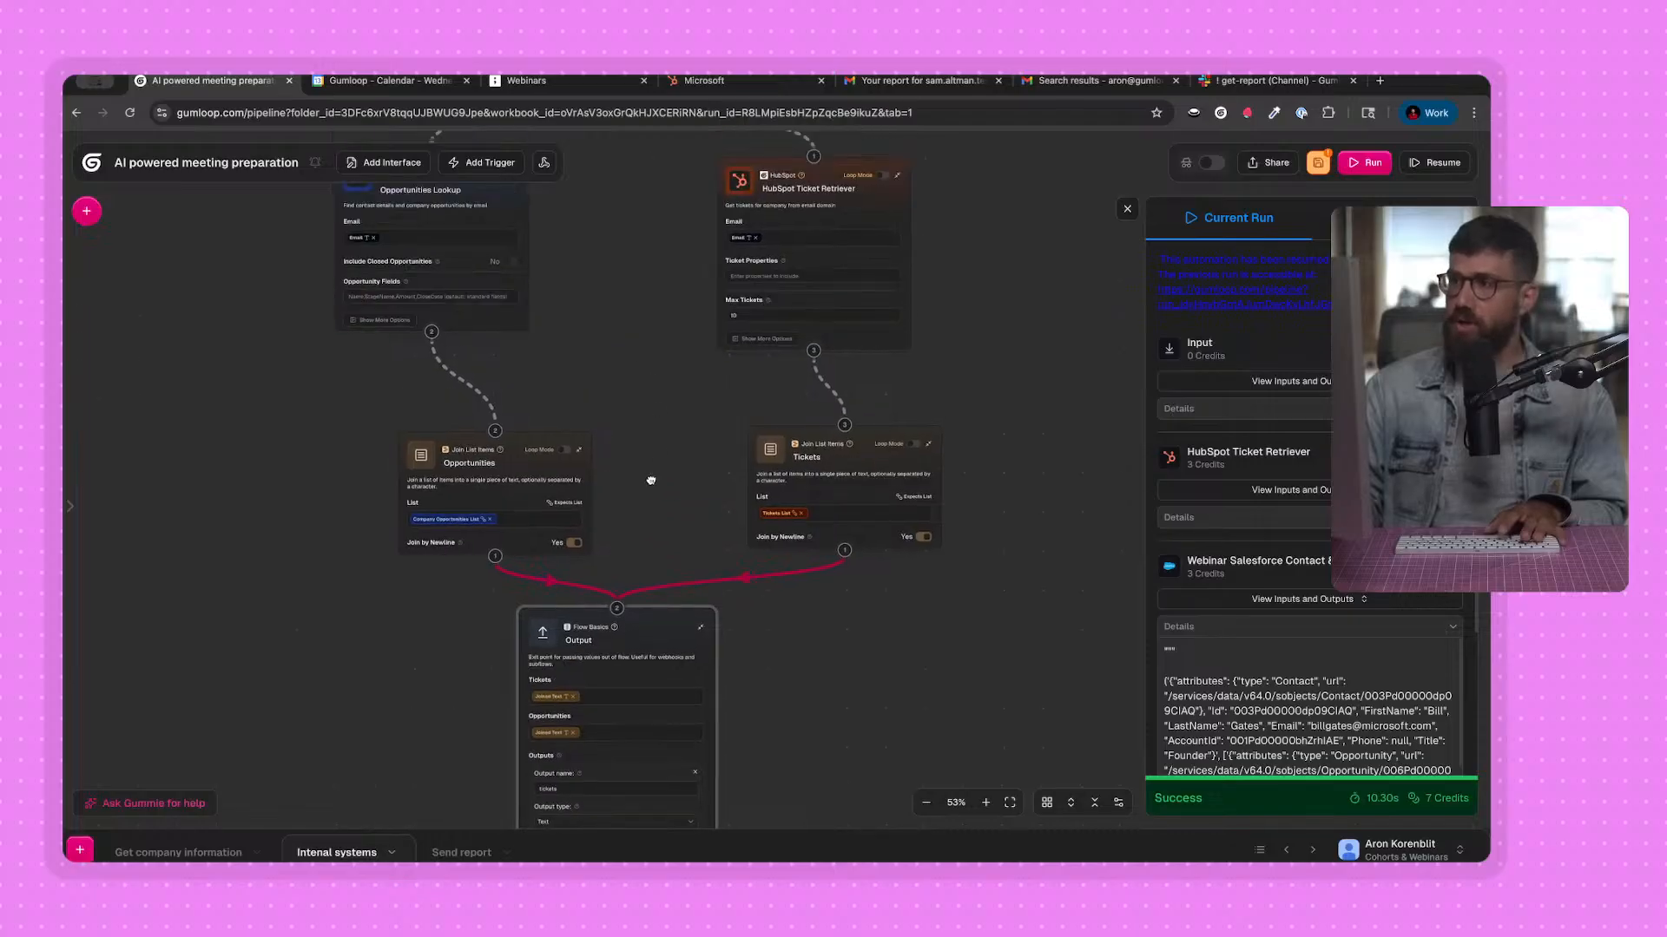
{"action": "scroll", "coordinate": [651, 480], "scroll_direction": "up", "scroll_amount": 2}
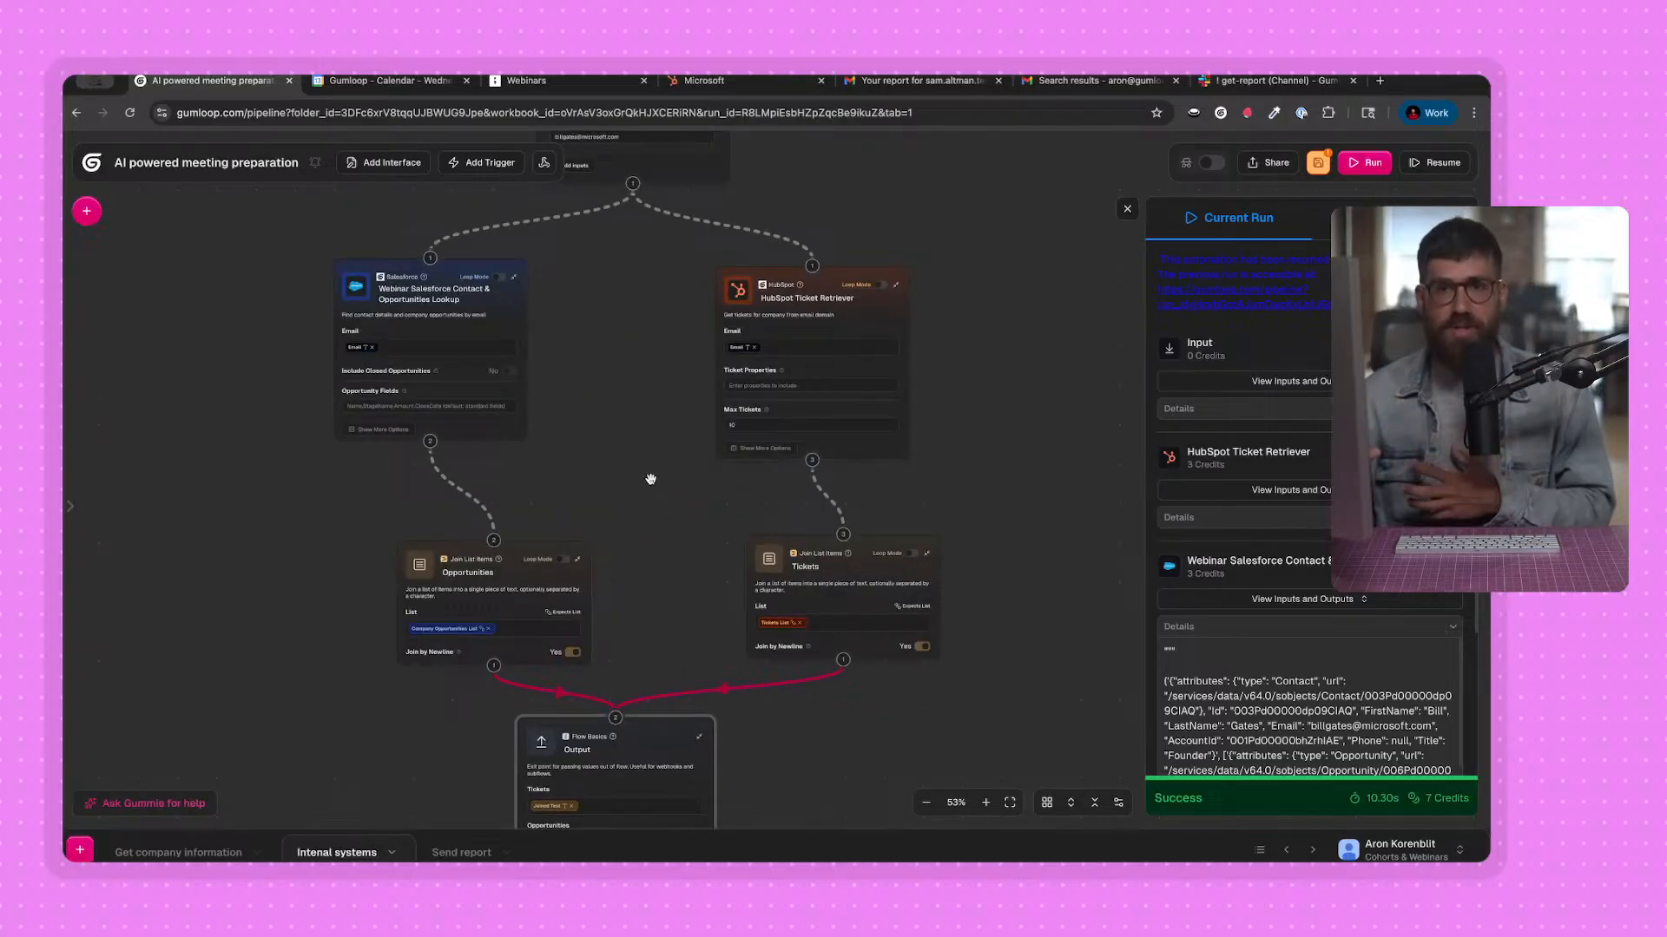
{"action": "left_click", "coordinate": [451, 853]}
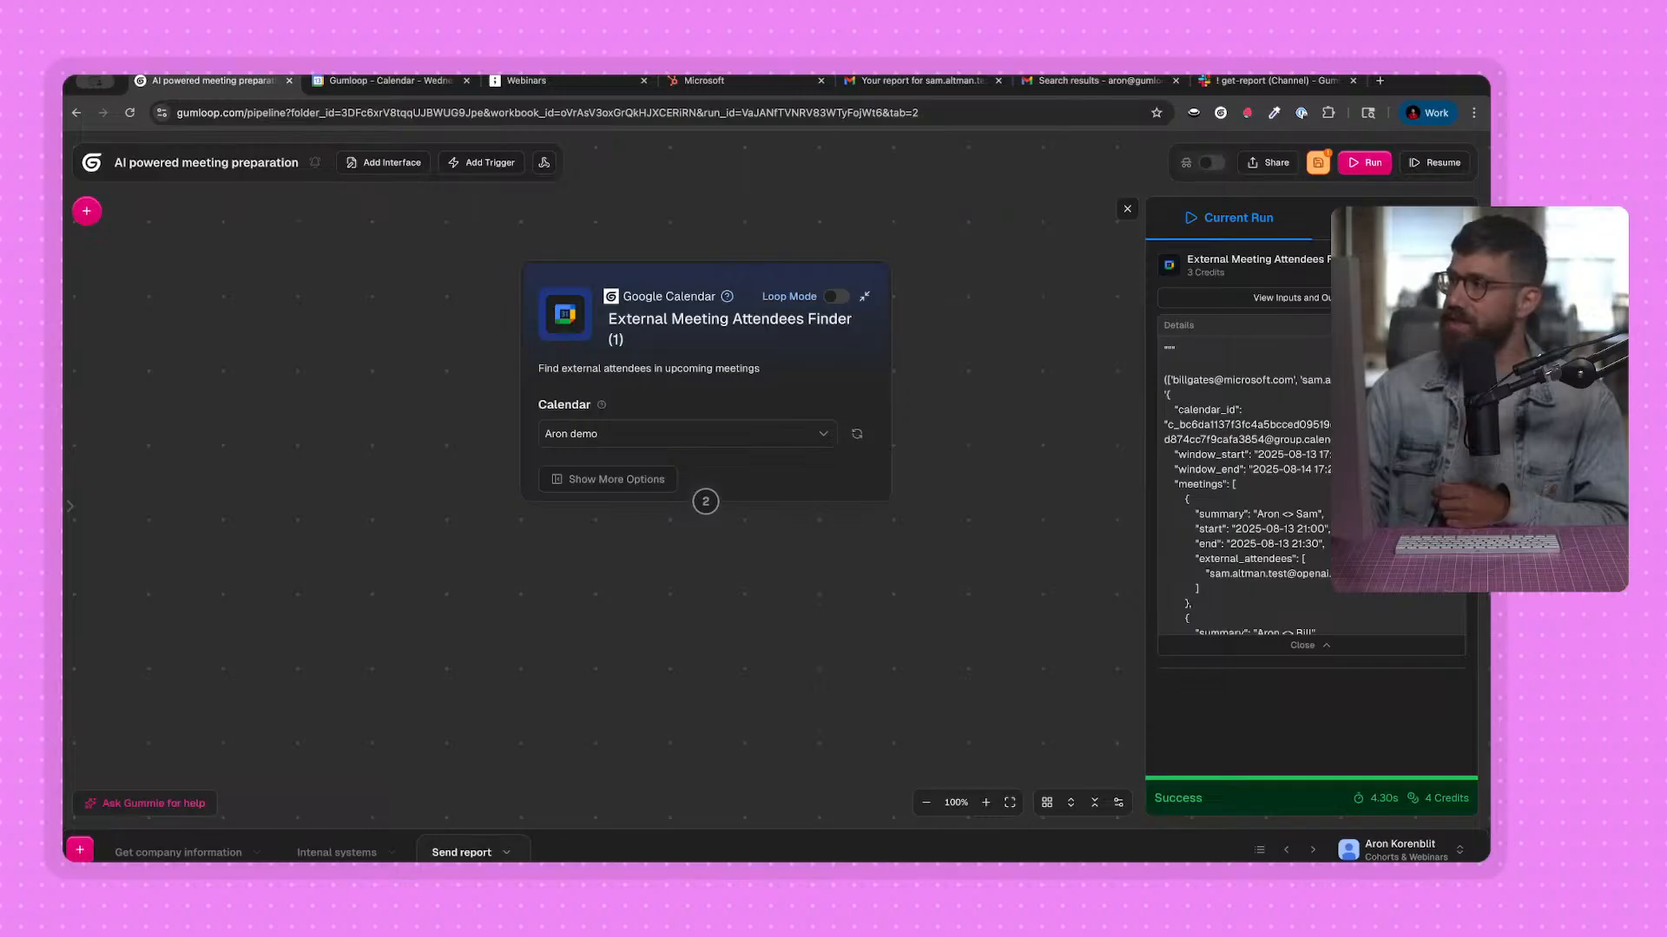
{"action": "left_click", "coordinate": [704, 501]}
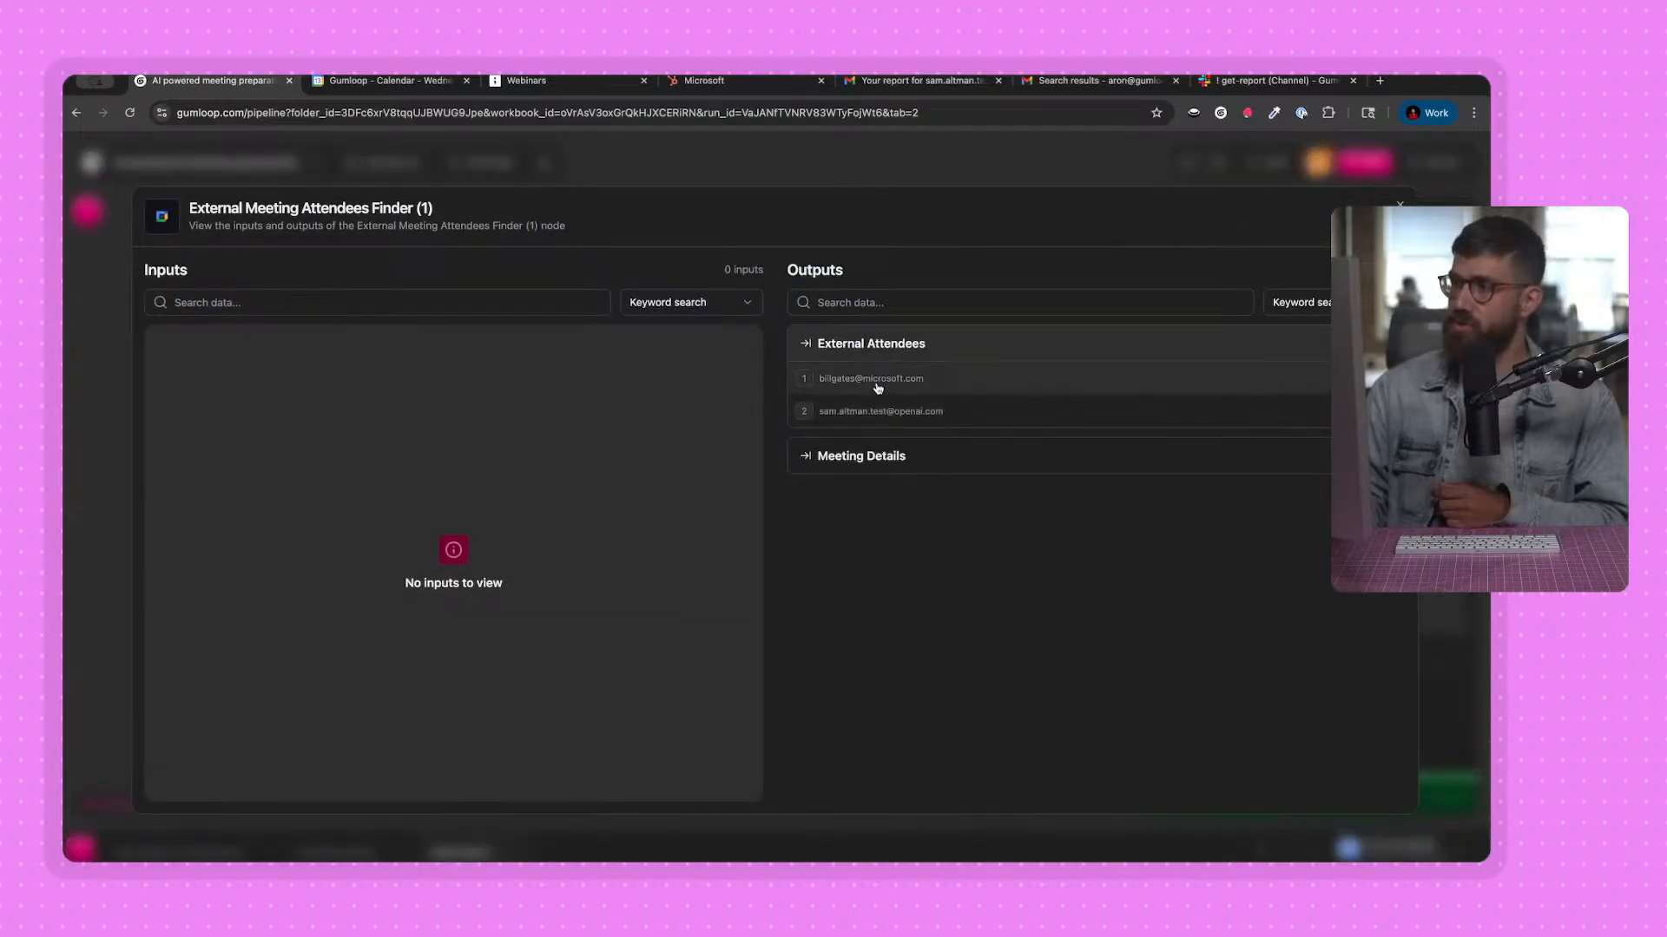
{"action": "left_click", "coordinate": [865, 155]}
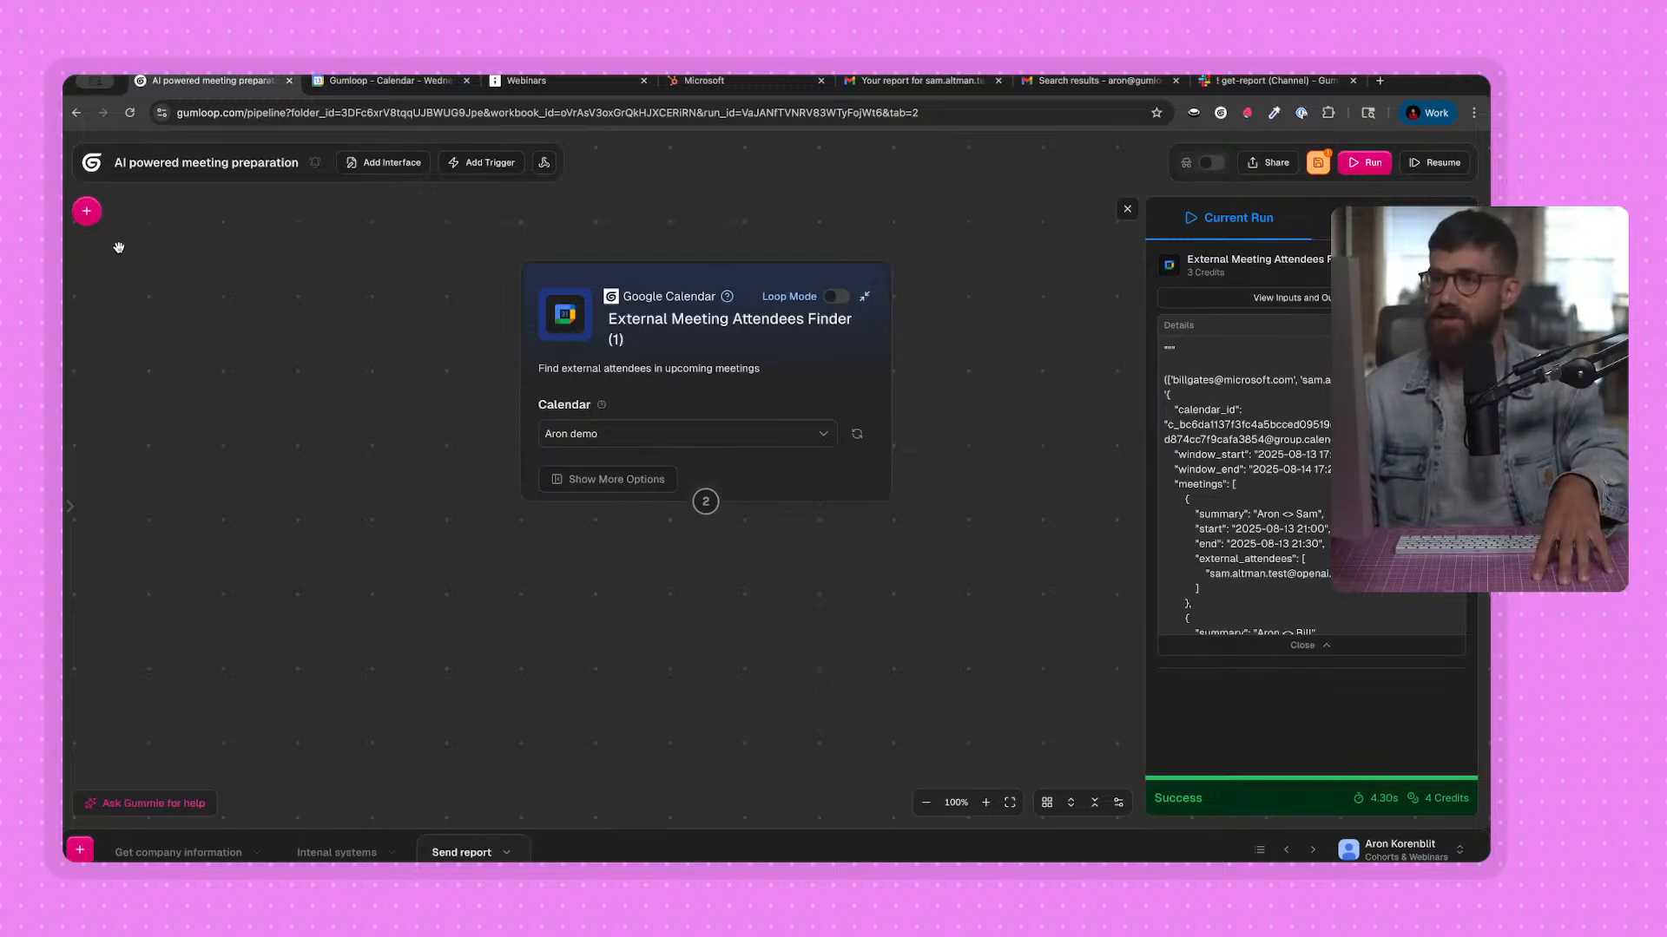
{"action": "left_click", "coordinate": [87, 211]}
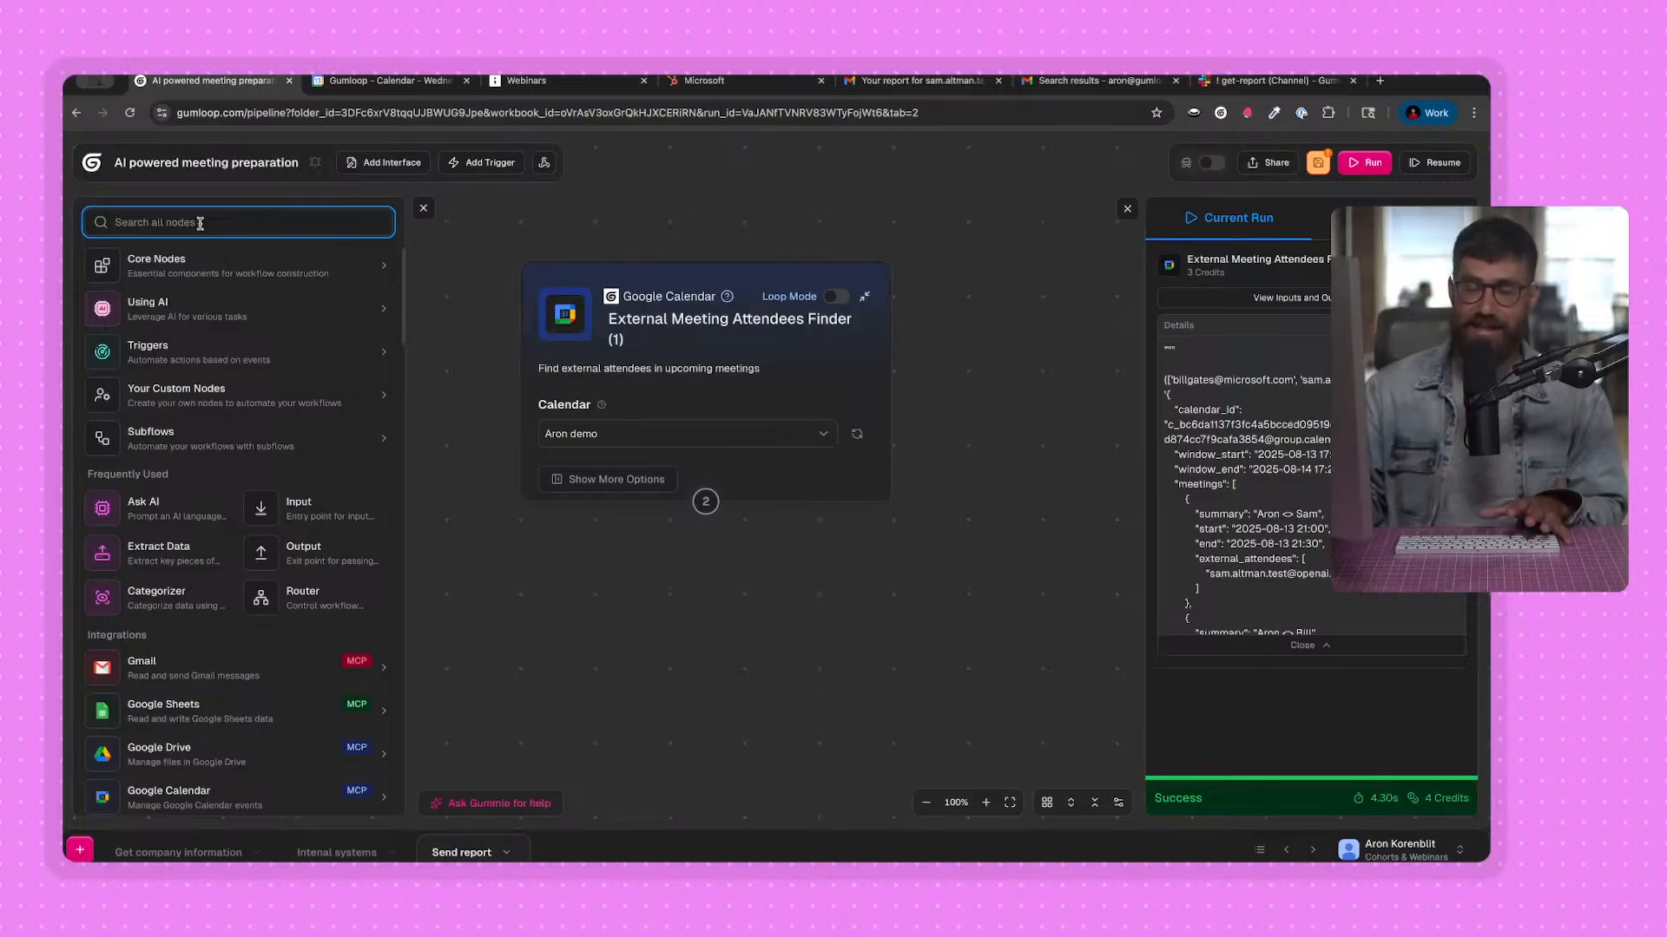
{"action": "left_click", "coordinate": [179, 856]}
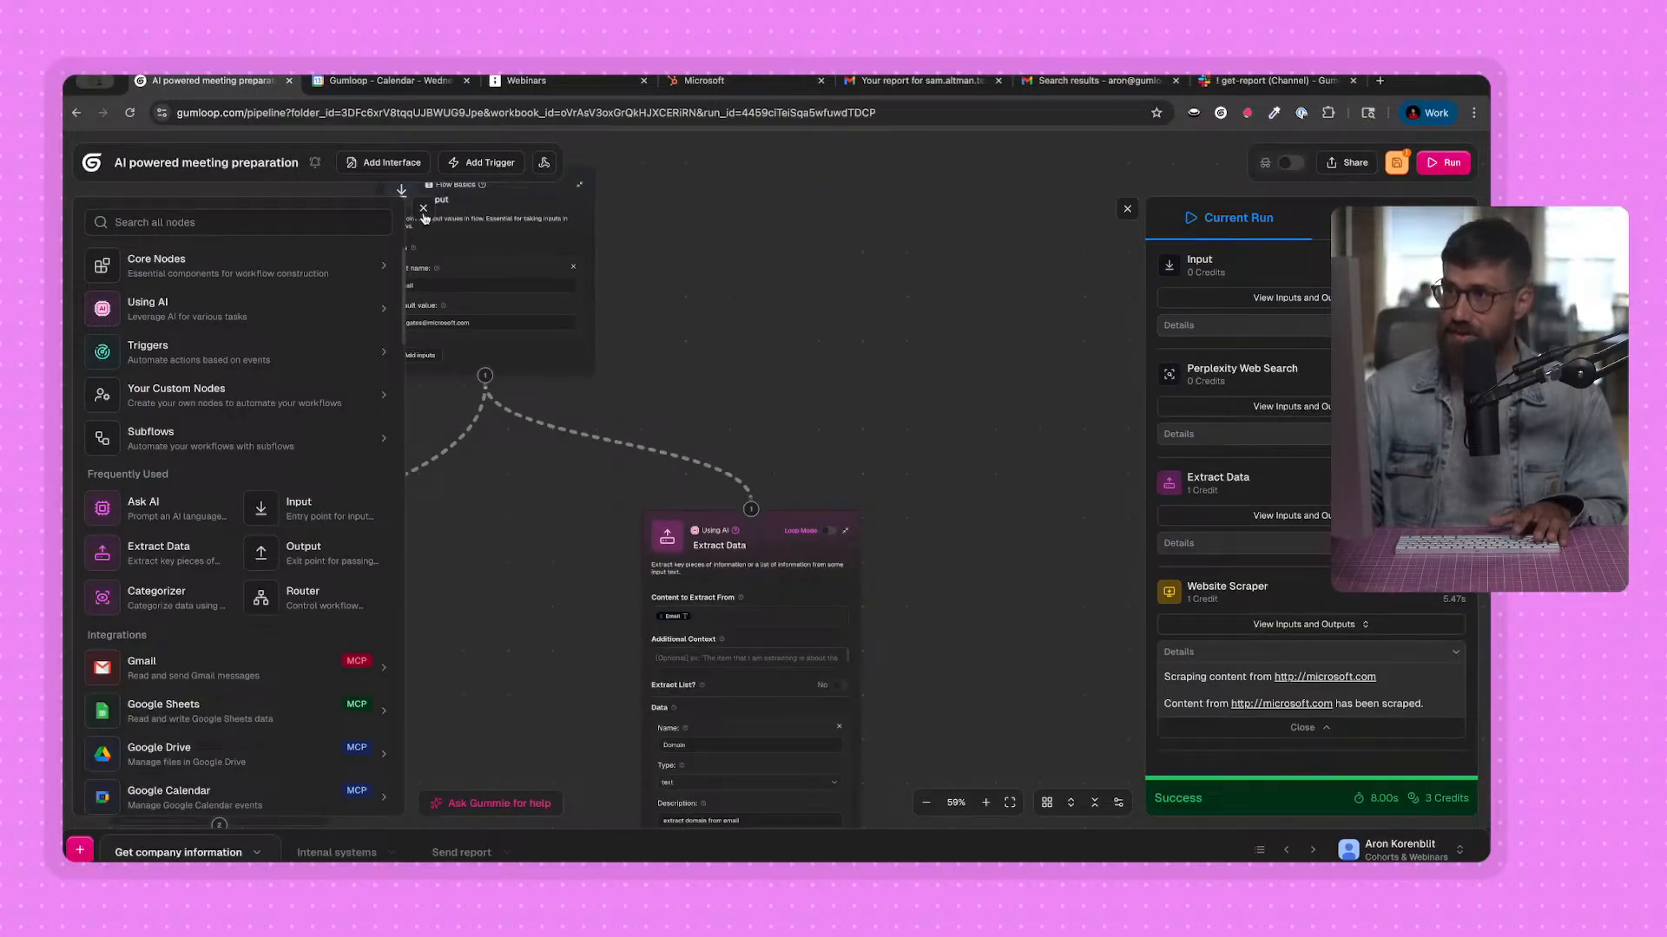
{"action": "left_click", "coordinate": [424, 209]}
{"action": "left_click", "coordinate": [451, 853]}
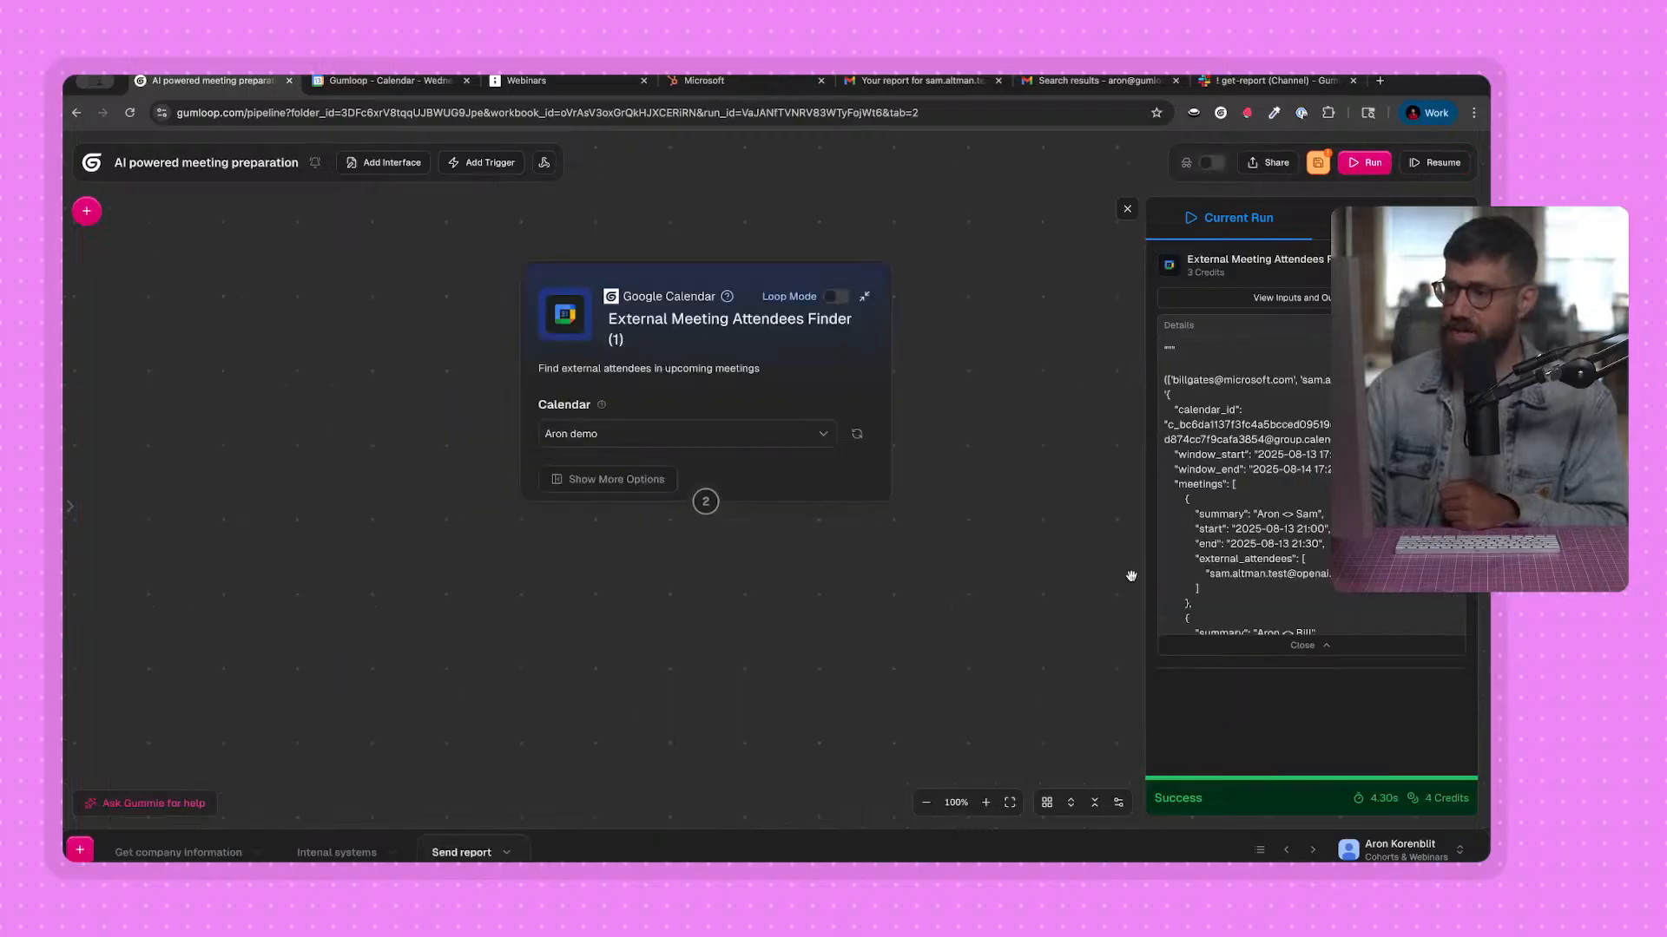
Compare the individual External Attendees output entries with the single email input of the Get company information flow.
{"action": "left_click", "coordinate": [1307, 299]}
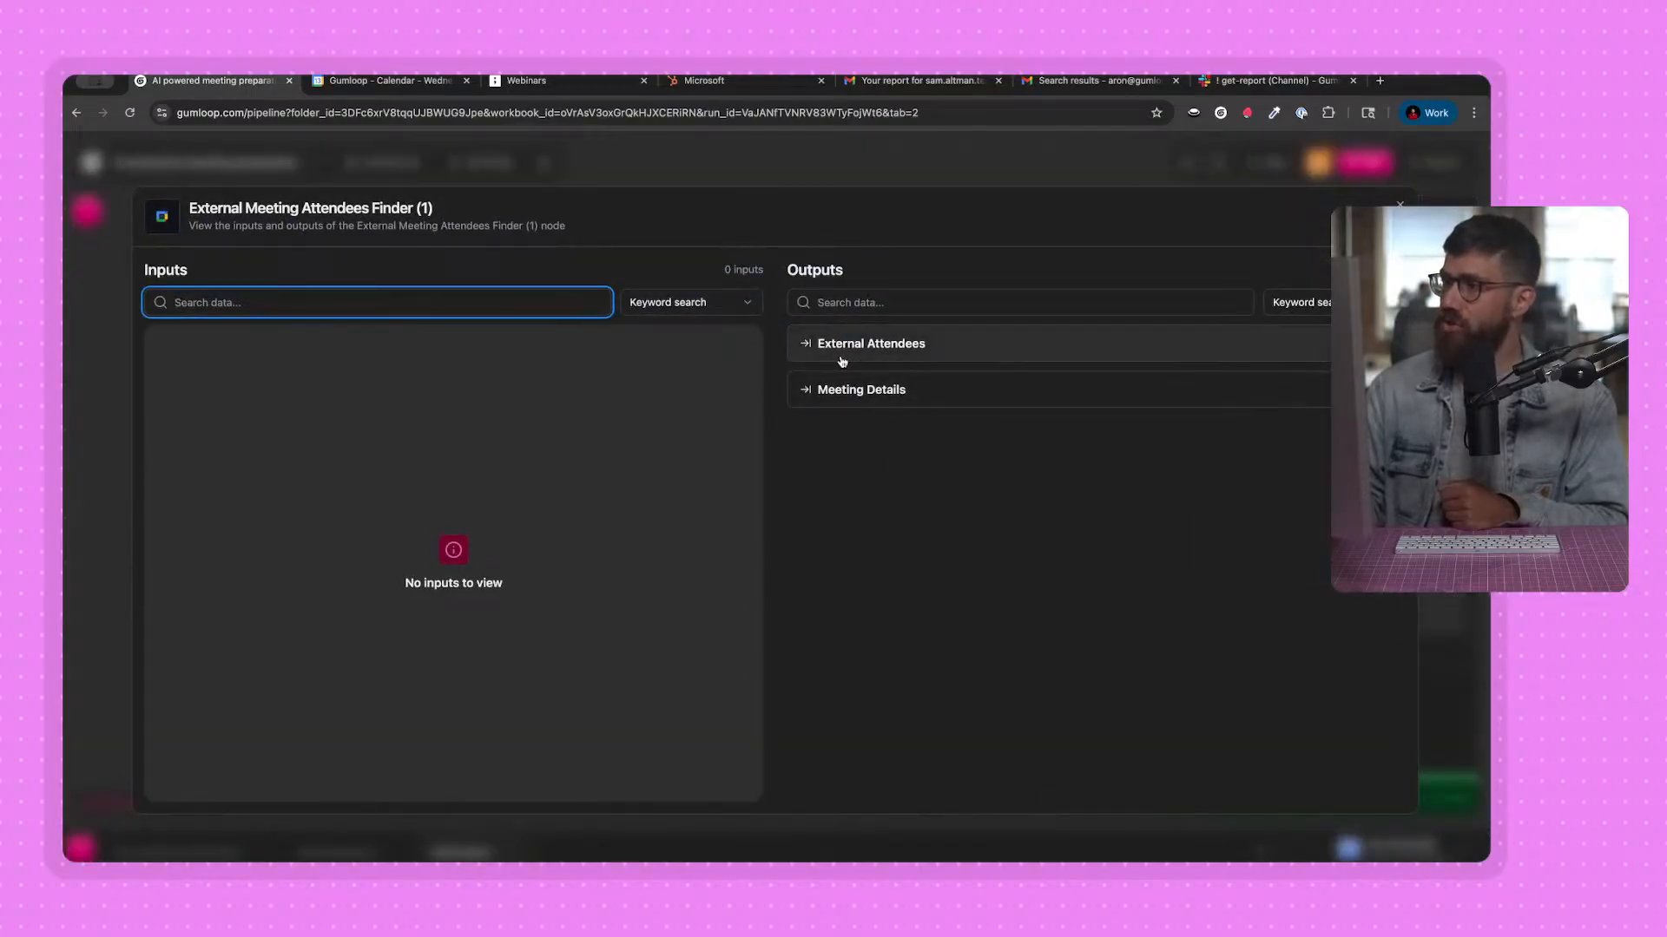
{"action": "left_click", "coordinate": [842, 361]}
{"action": "left_click", "coordinate": [835, 380]}
{"action": "left_click", "coordinate": [846, 437]}
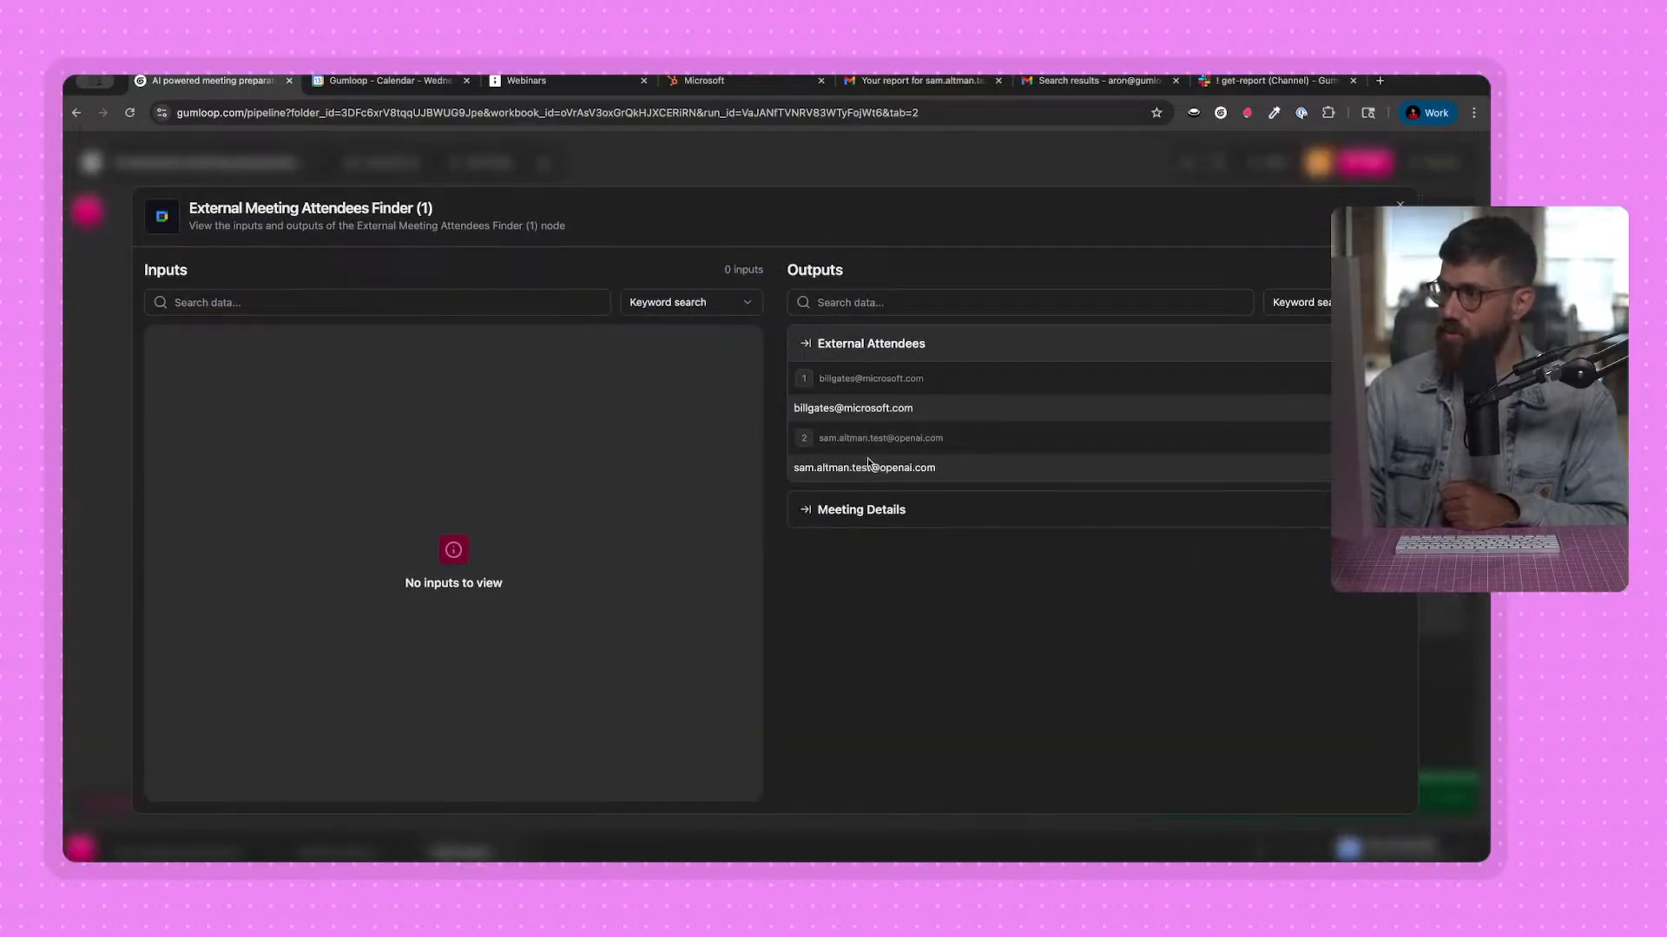
{"action": "left_click", "coordinate": [826, 175]}
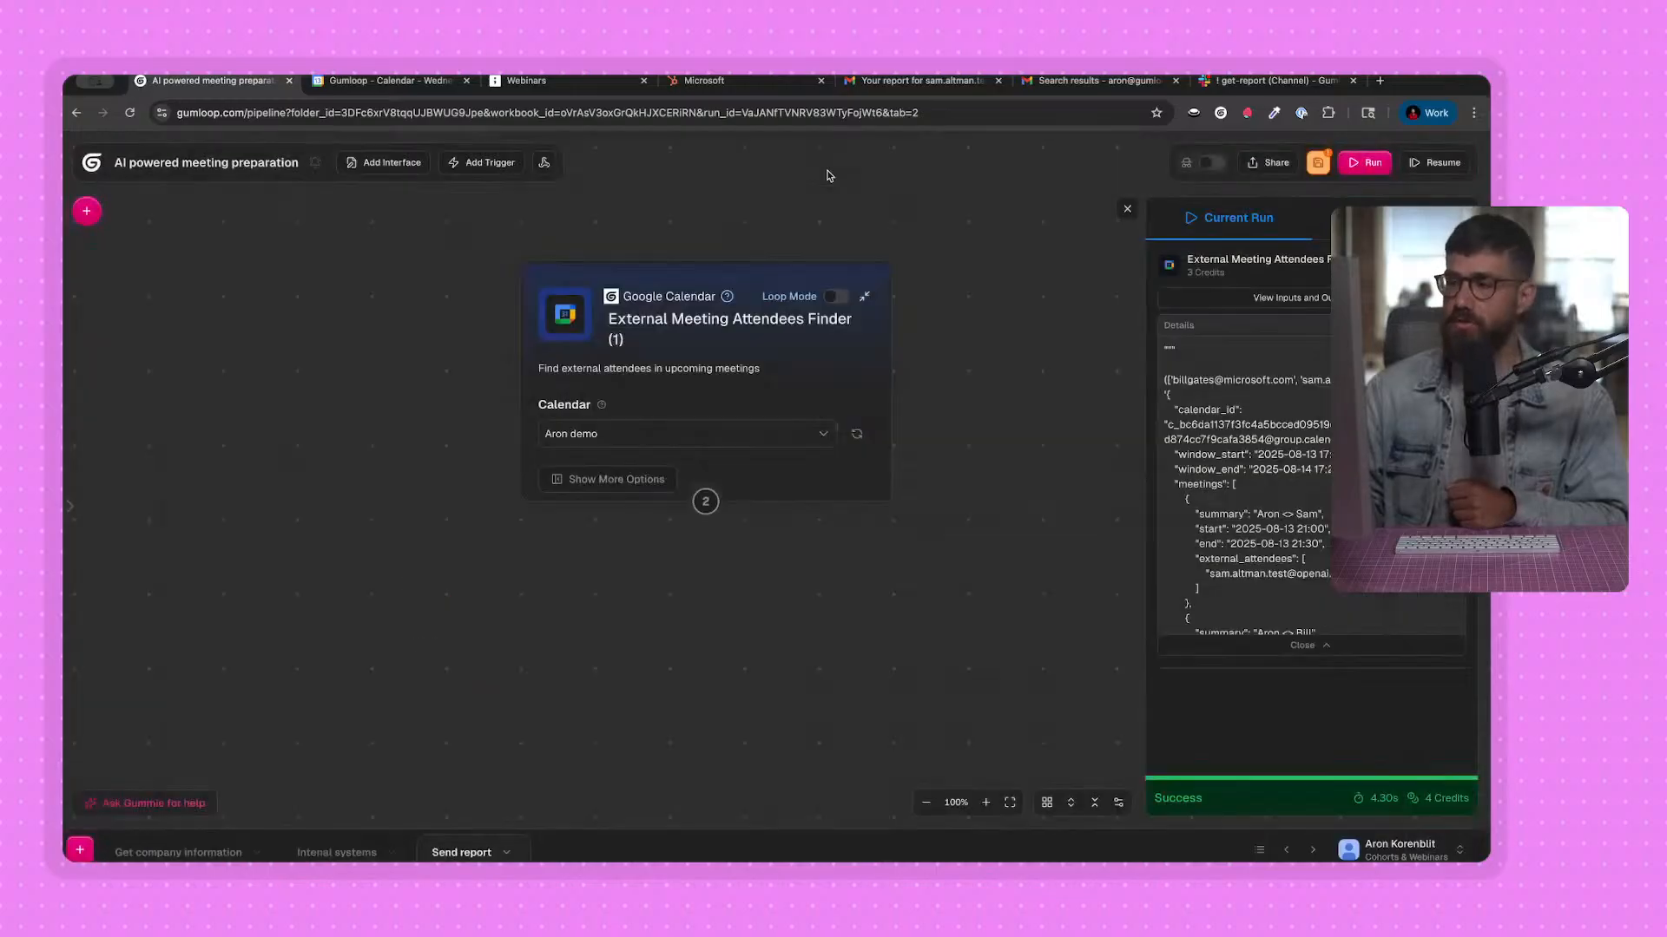
{"action": "left_click", "coordinate": [191, 853]}
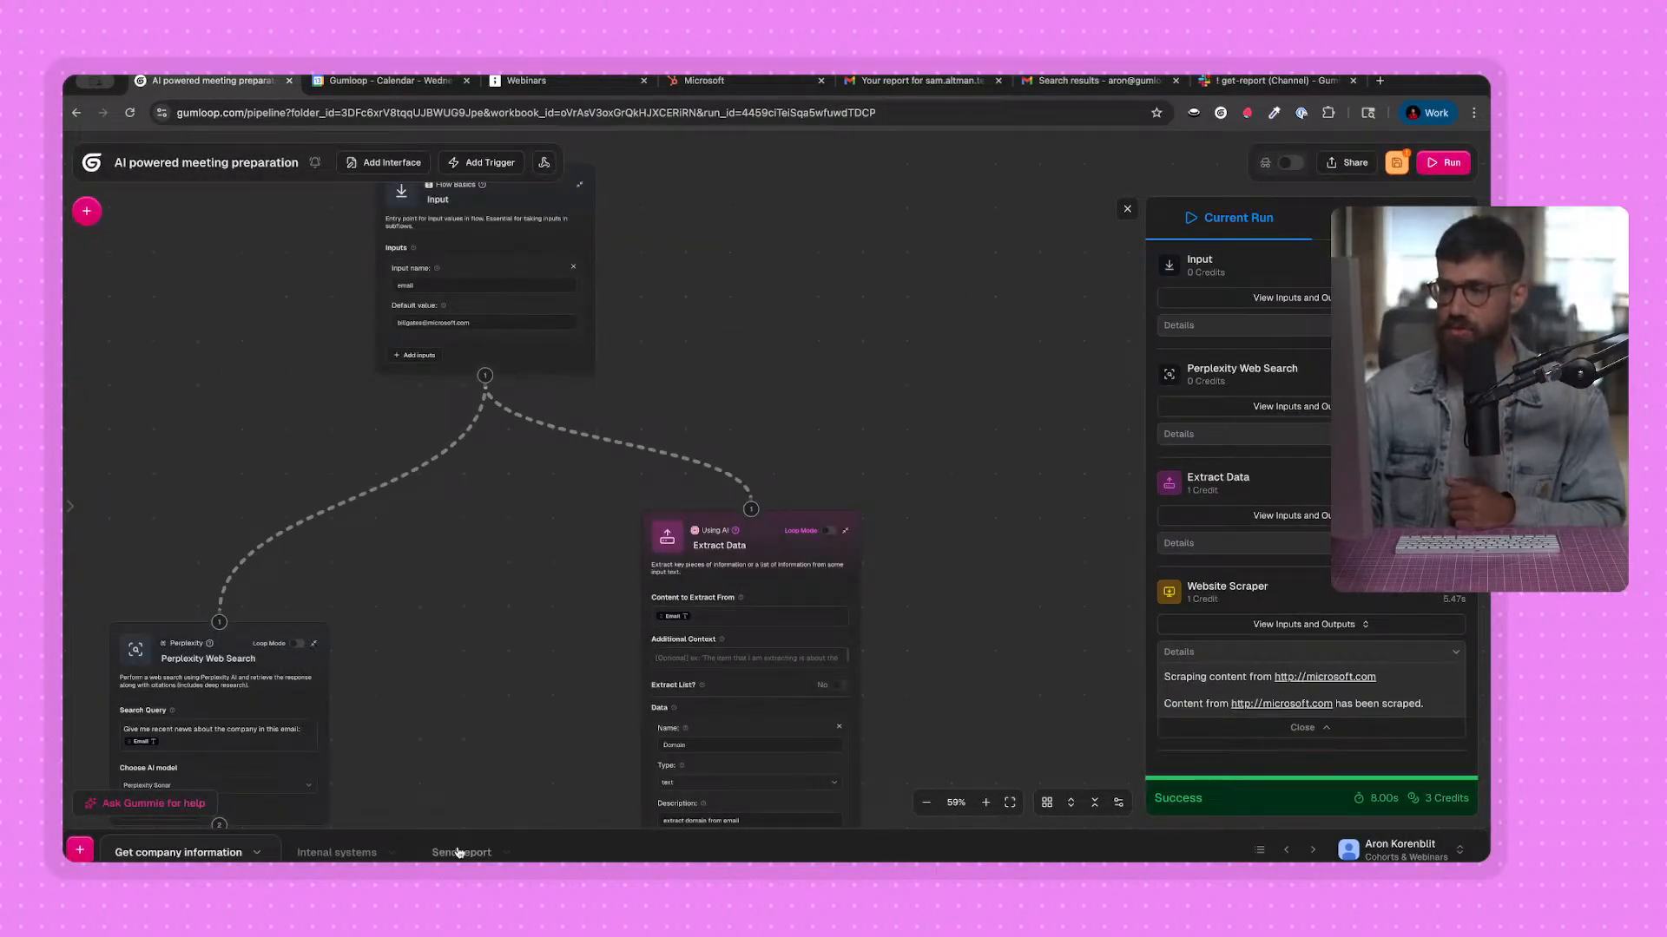
{"action": "left_click", "coordinate": [461, 852]}
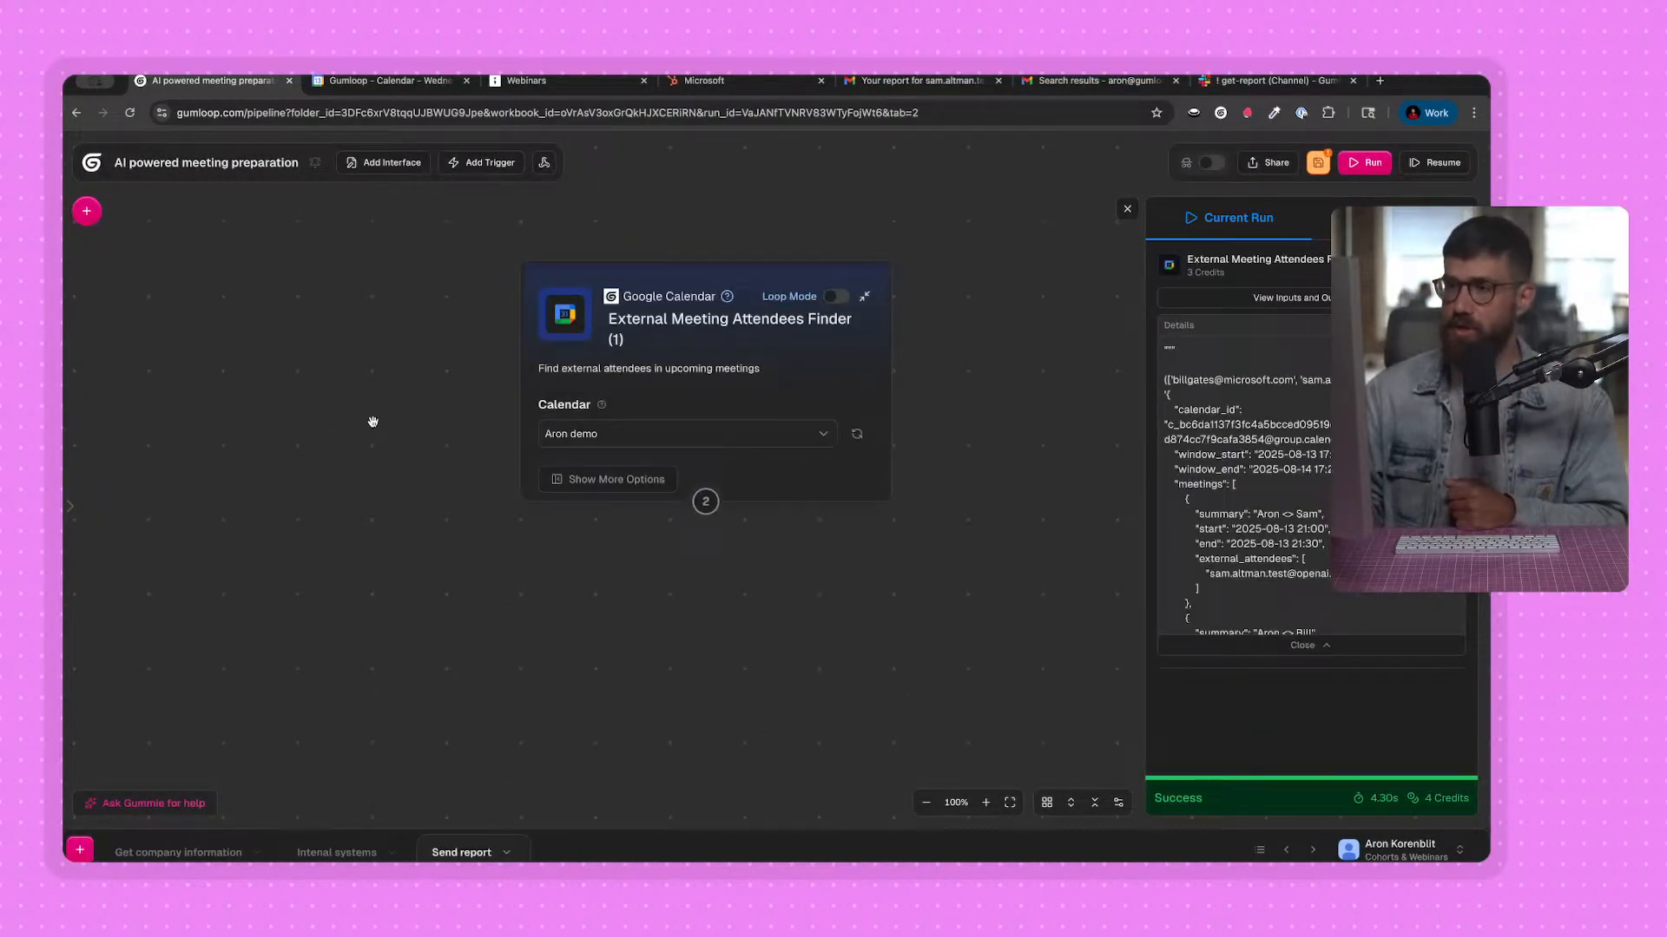
Add this workbook's Get company information flow as a subflow node in the Send report flow.
{"action": "left_click", "coordinate": [86, 209]}
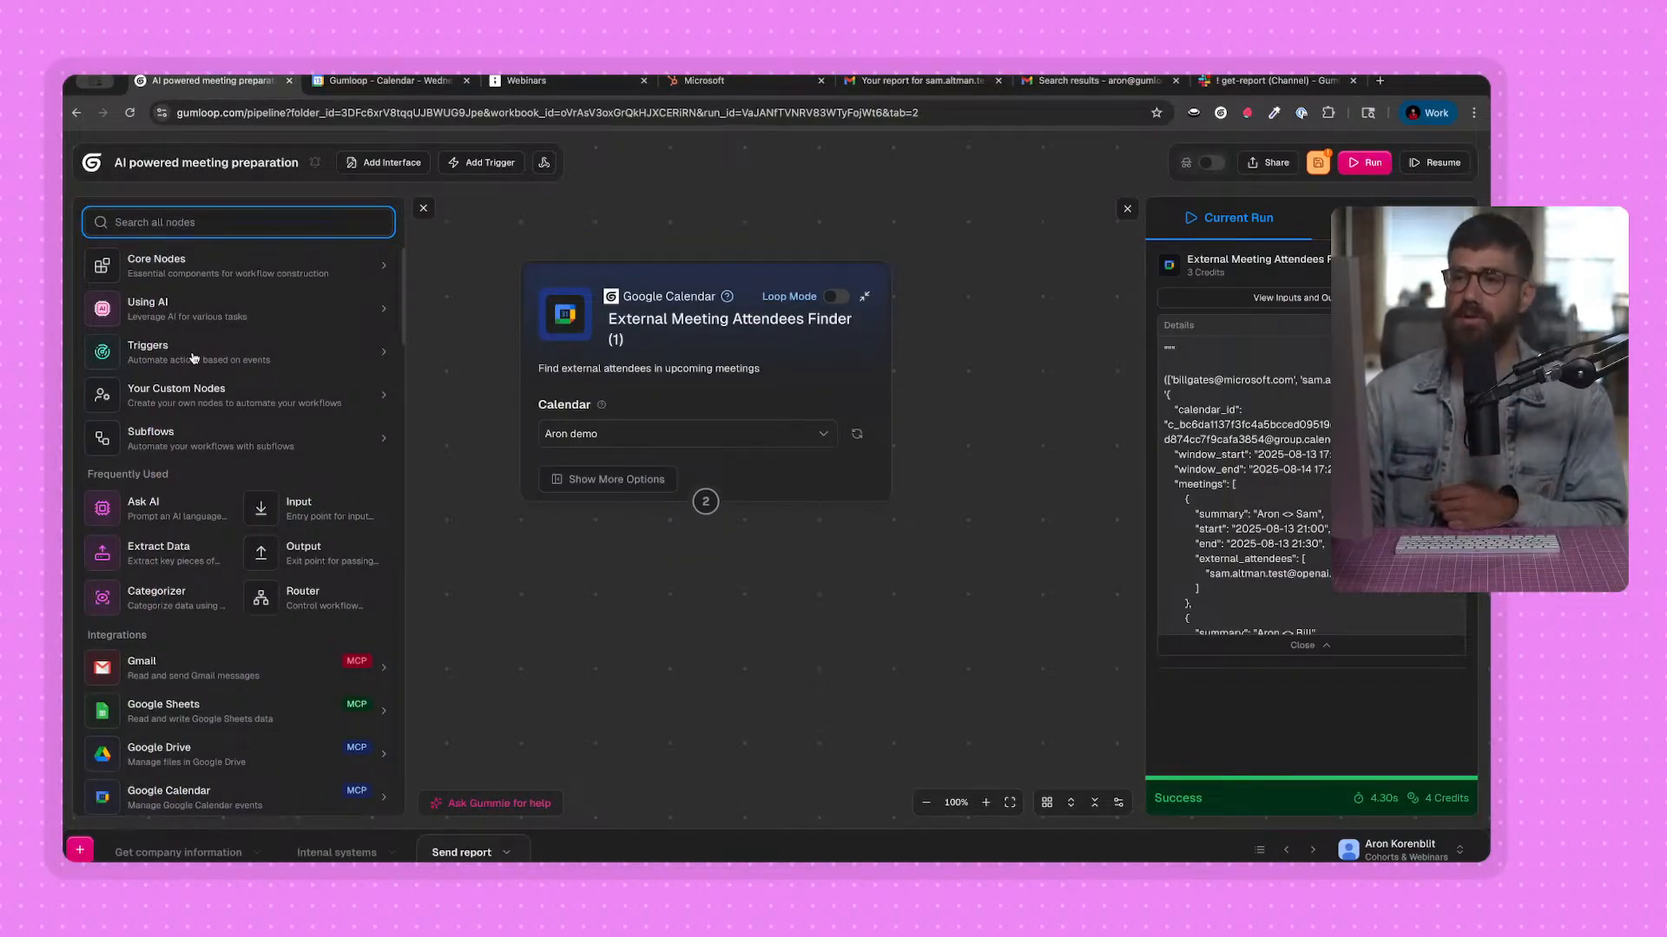
{"action": "left_click", "coordinate": [196, 444]}
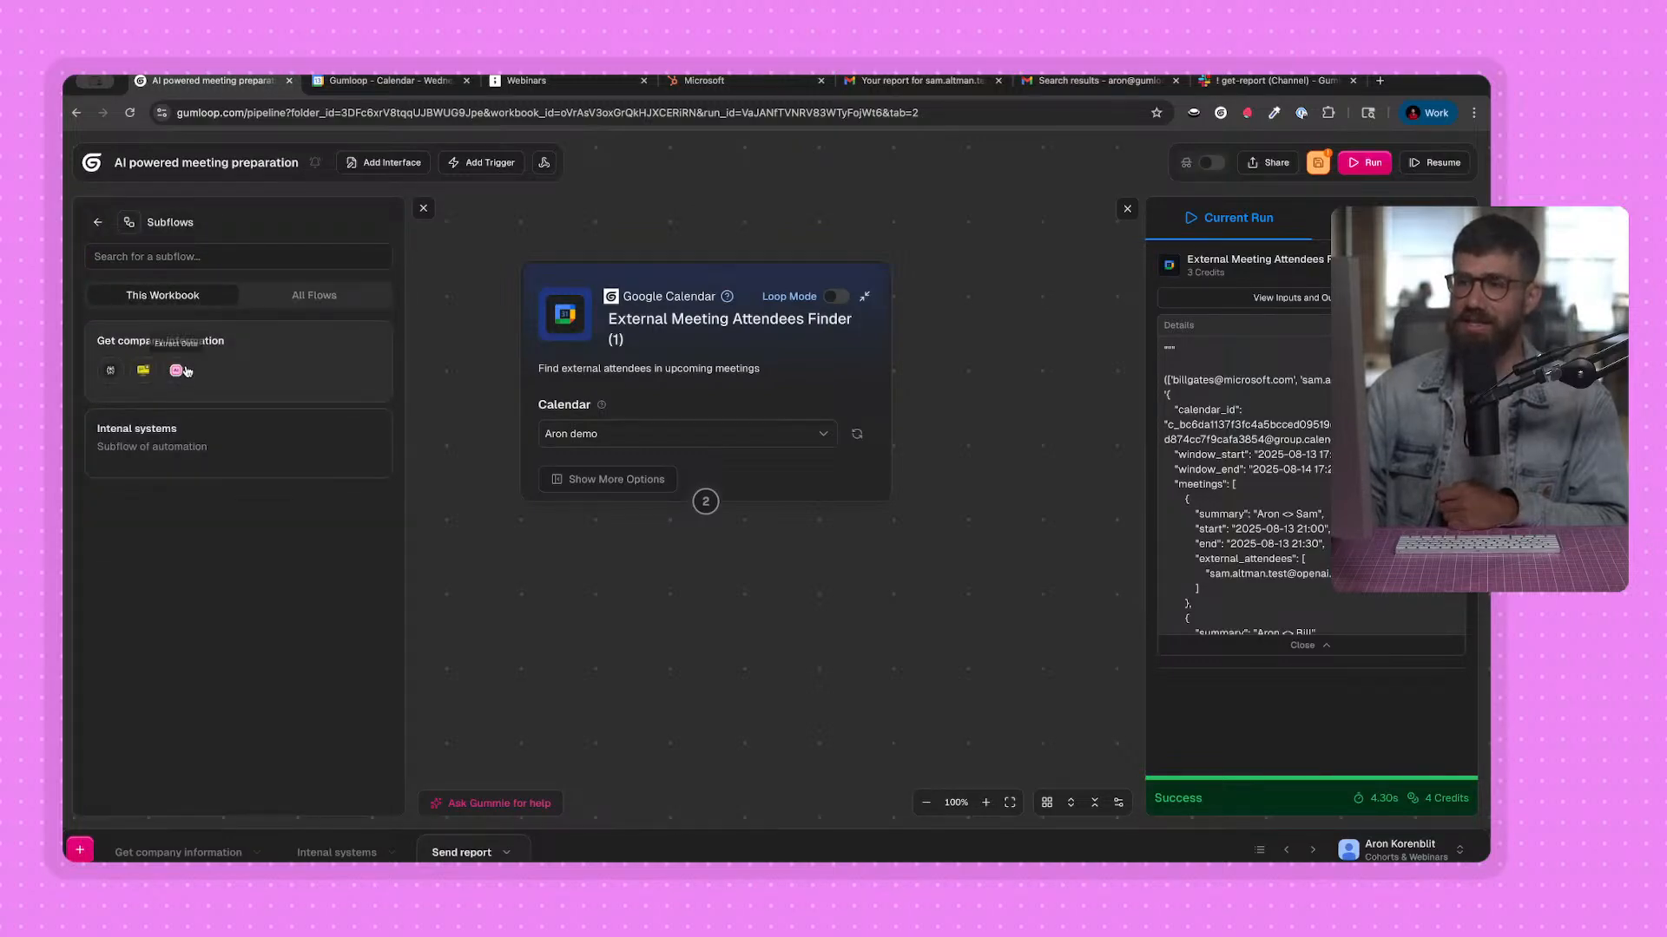
{"action": "left_click", "coordinate": [238, 360]}
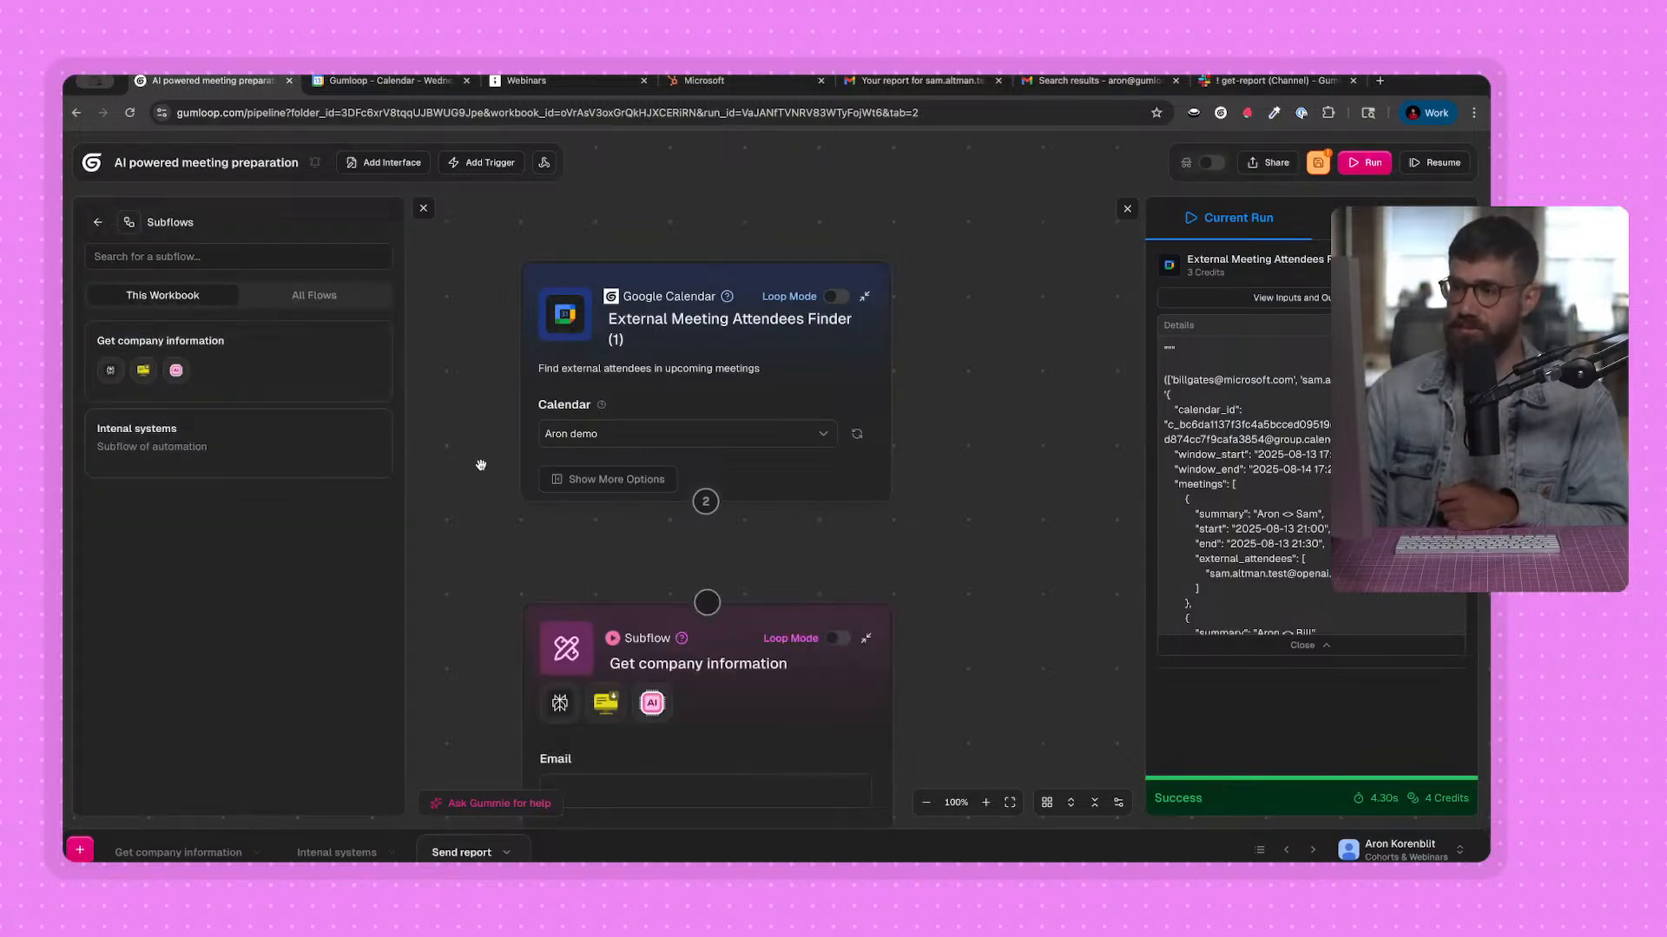
{"action": "left_click", "coordinate": [423, 208]}
Connect the External Meeting Attendees Finder (1) node to the Get company information subflow and map External Attendees List to its Email input in Loop Mode.
{"action": "left_click", "coordinate": [541, 529]}
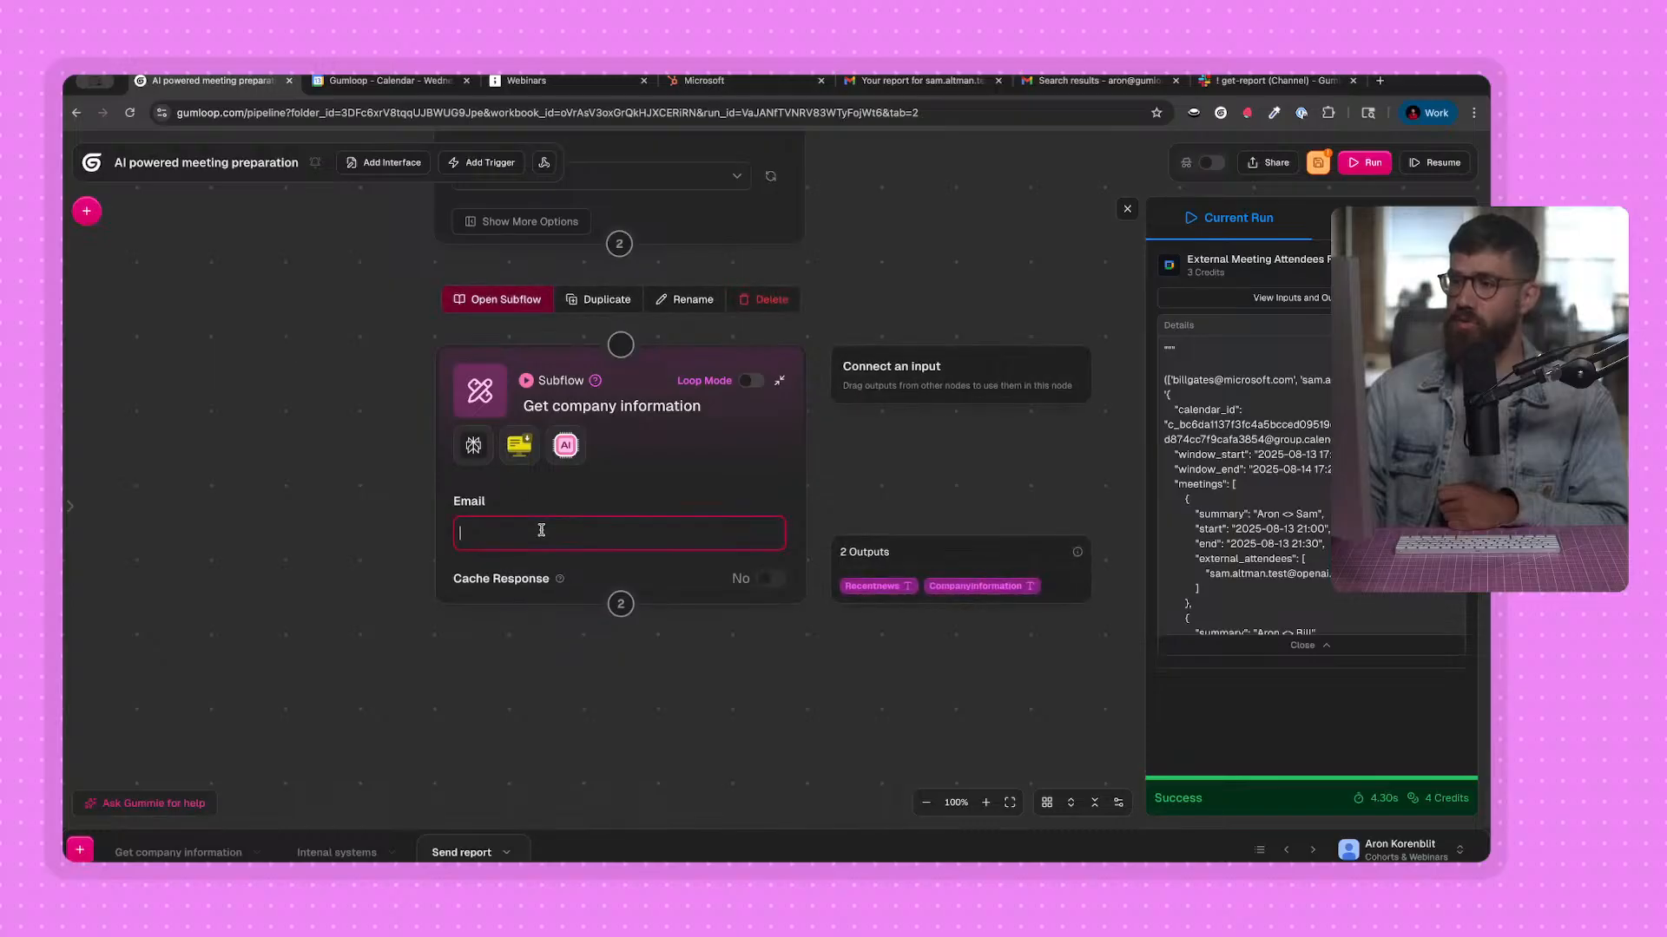
{"action": "left_click_drag", "start_coordinate": [582, 471], "coordinate": [538, 498]}
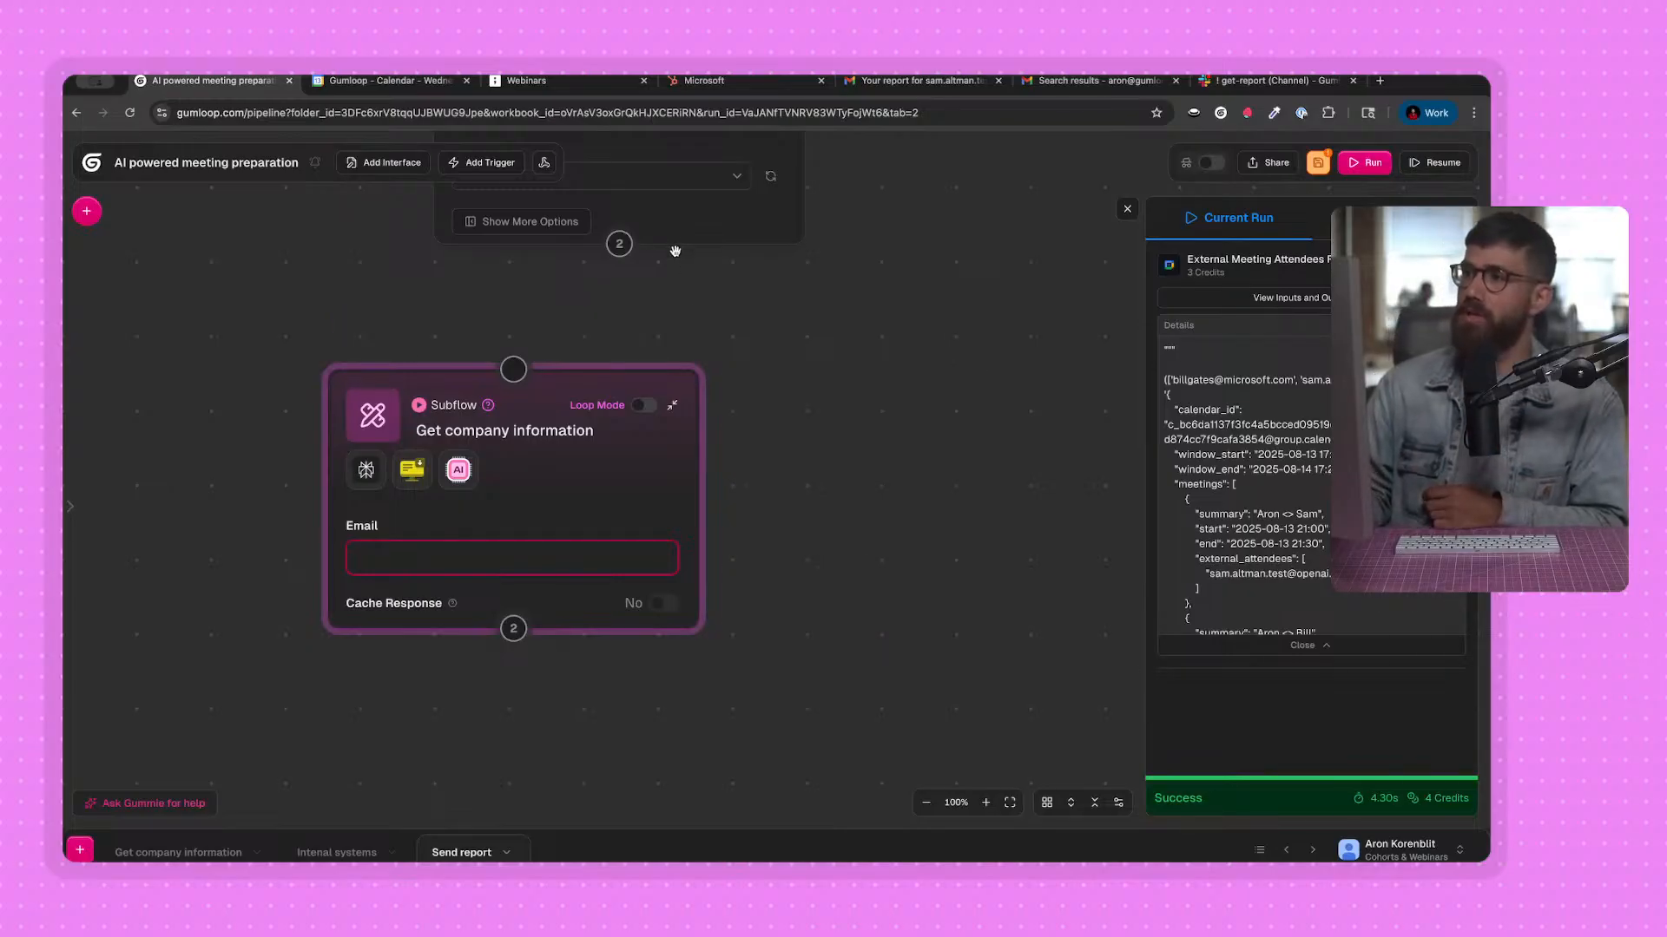
{"action": "mouse_move", "coordinate": [625, 253]}
{"action": "left_click_drag", "start_coordinate": [625, 253], "coordinate": [516, 380]}
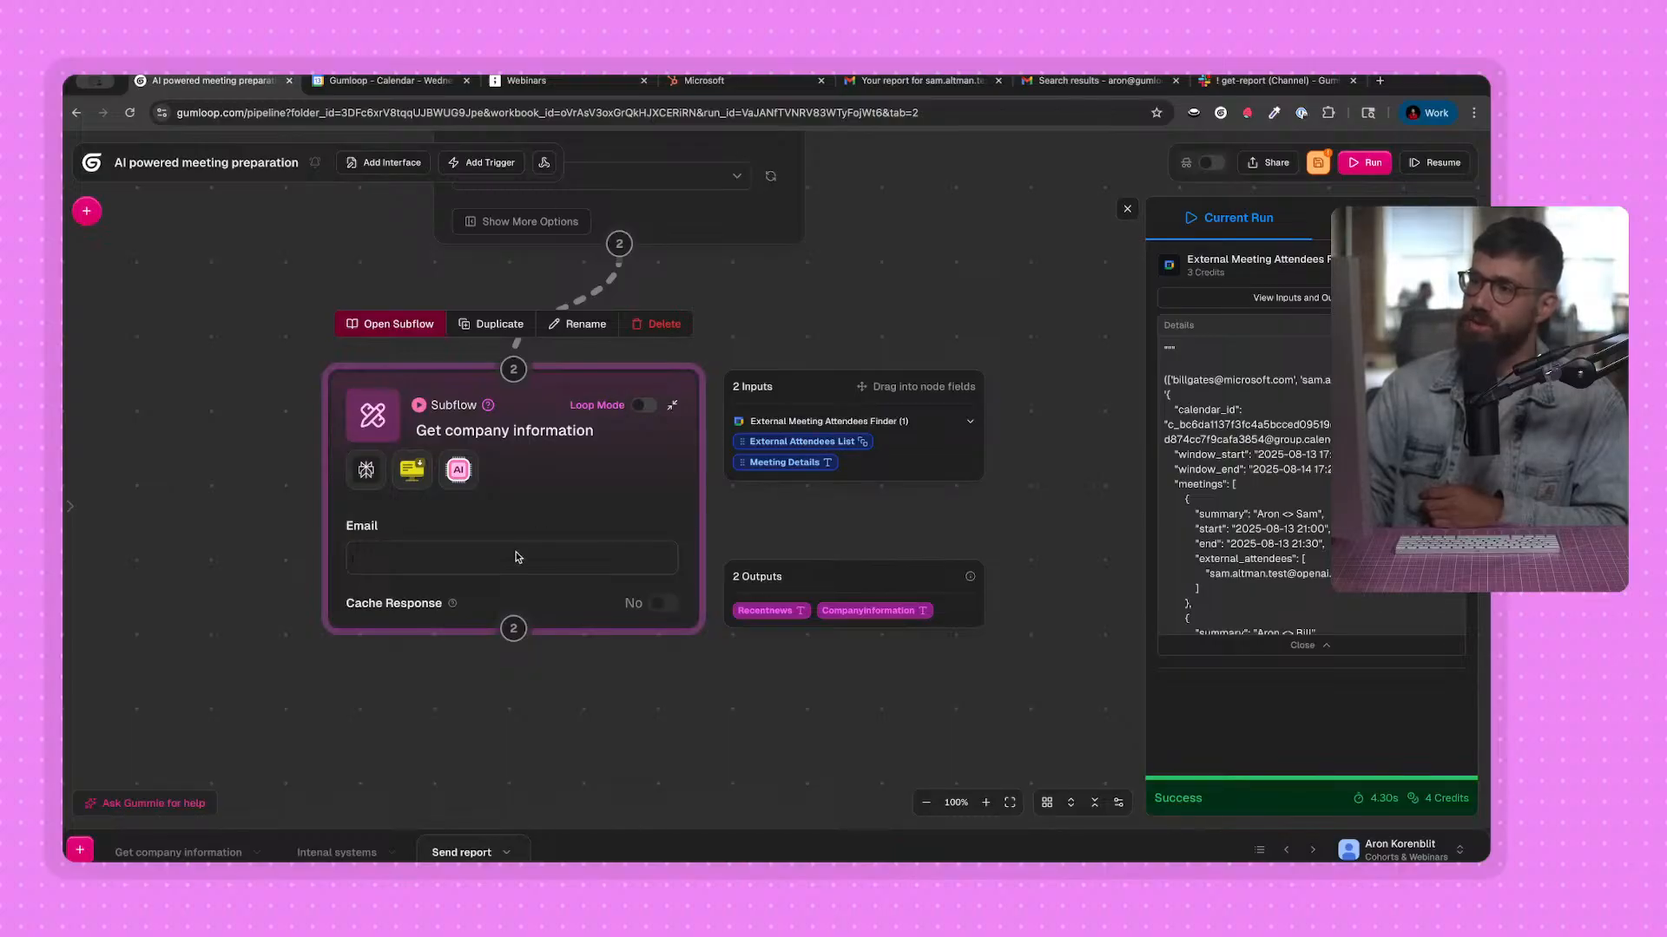
{"action": "left_click_drag", "start_coordinate": [490, 553], "coordinate": [491, 556]}
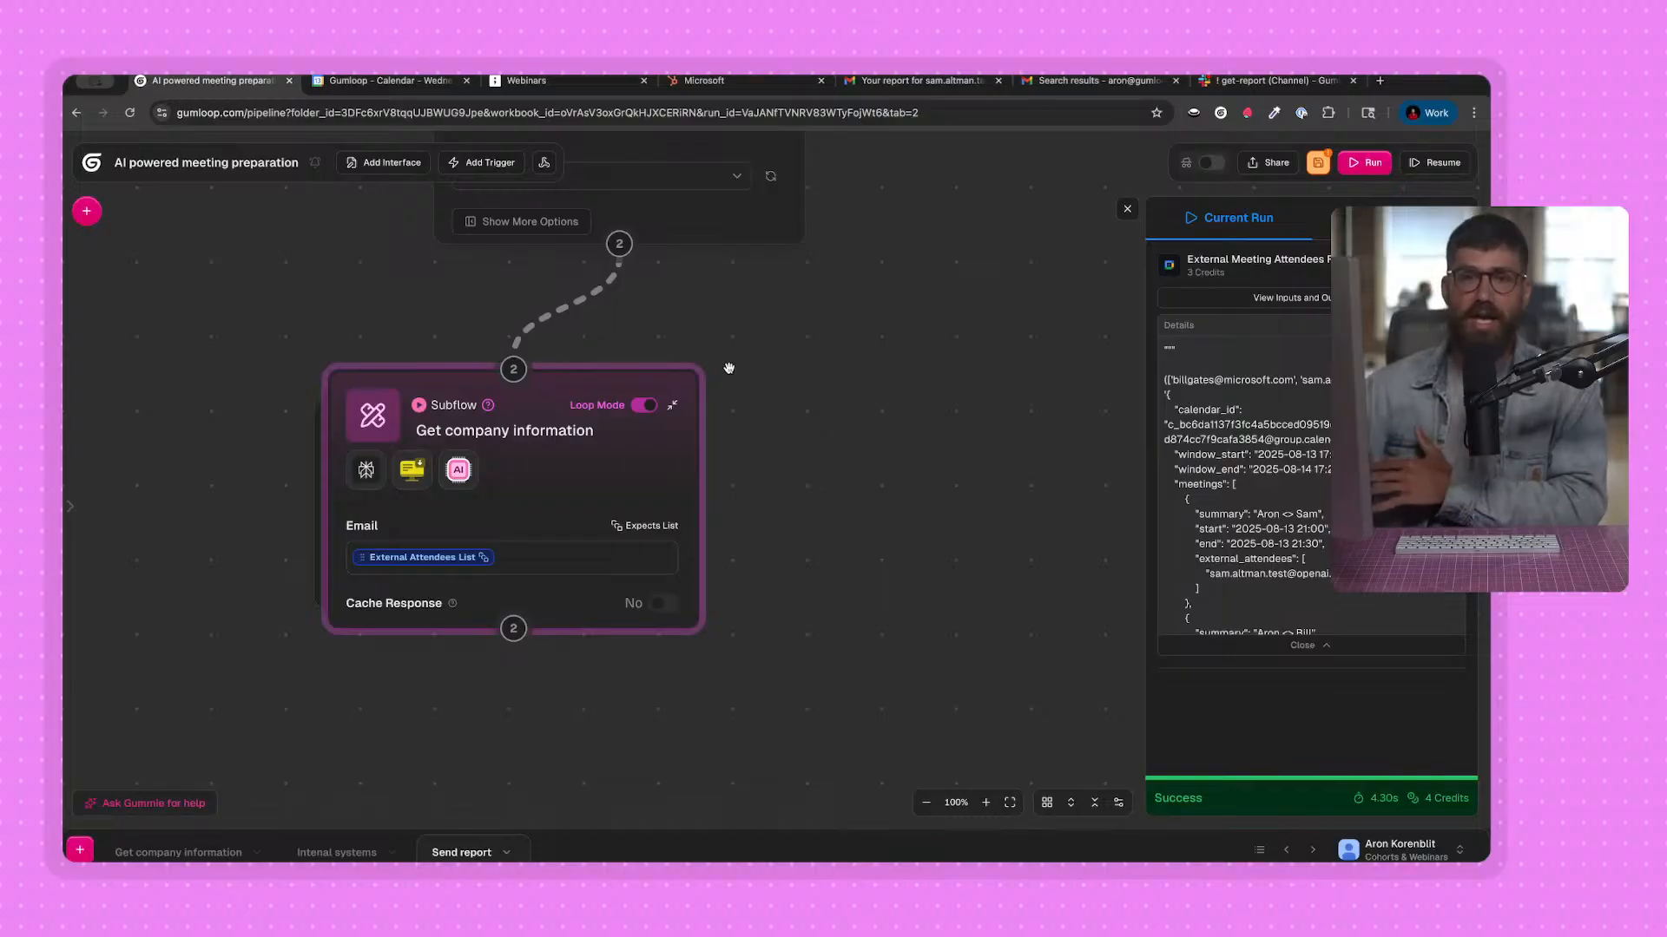
Add this workbook's Intenal systems flow as a subflow node beside the Get company information node in the Send report flow.
{"action": "left_click", "coordinate": [504, 441]}
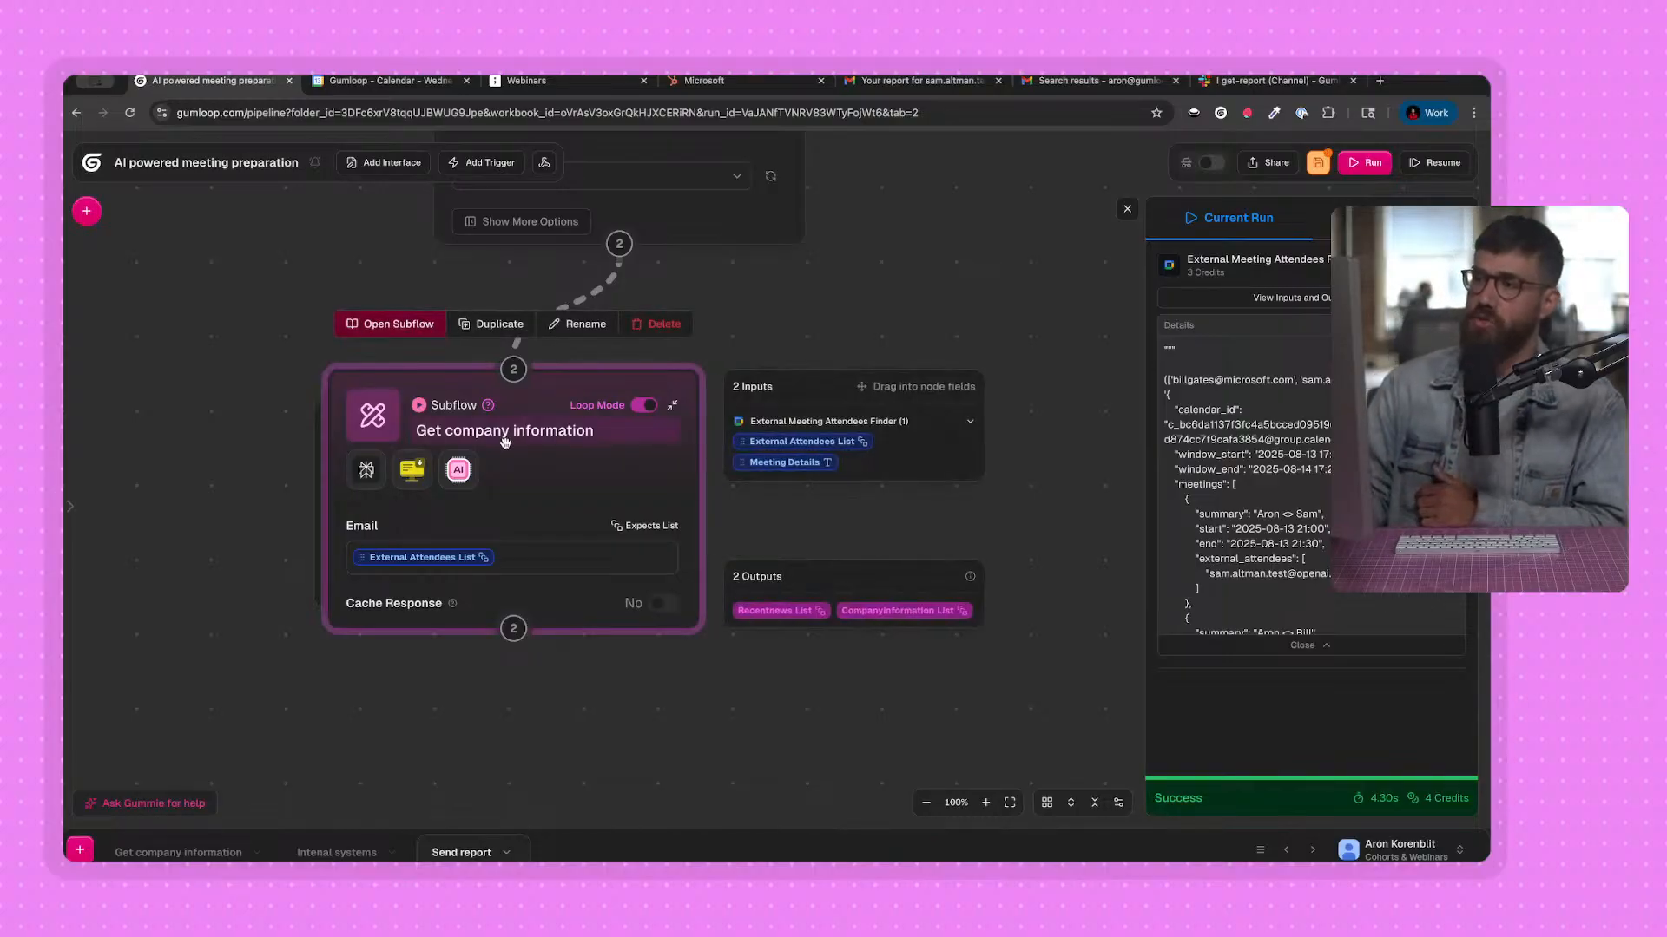
{"action": "mouse_move", "coordinate": [368, 556]}
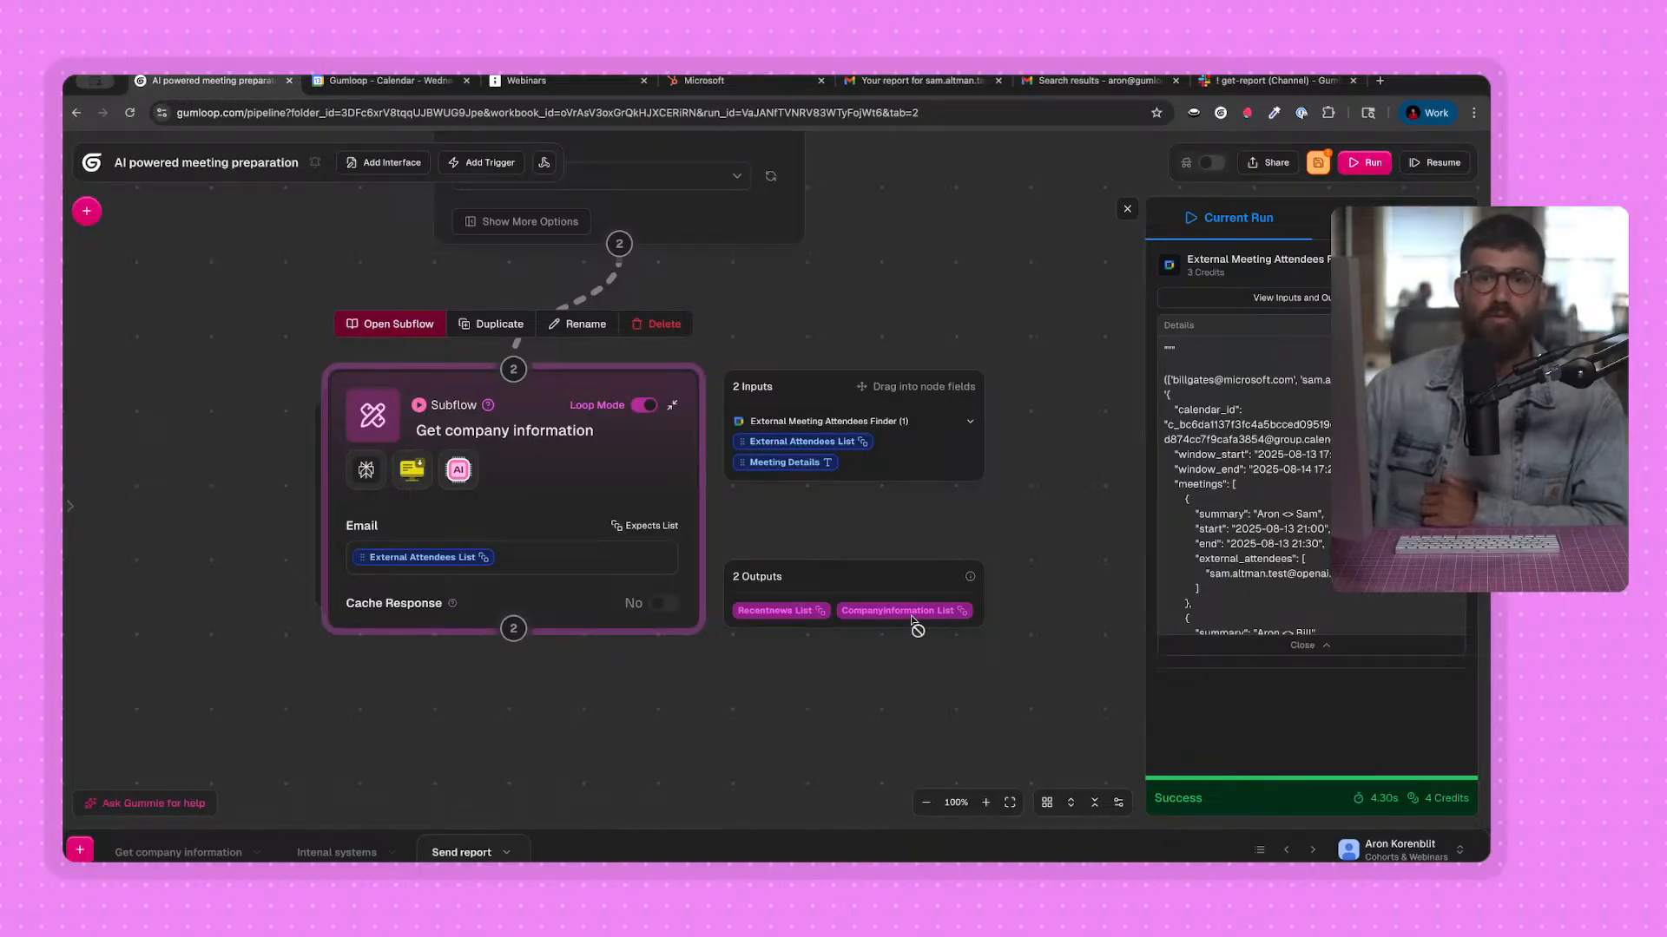
{"action": "left_click_drag", "start_coordinate": [521, 451], "coordinate": [487, 446]}
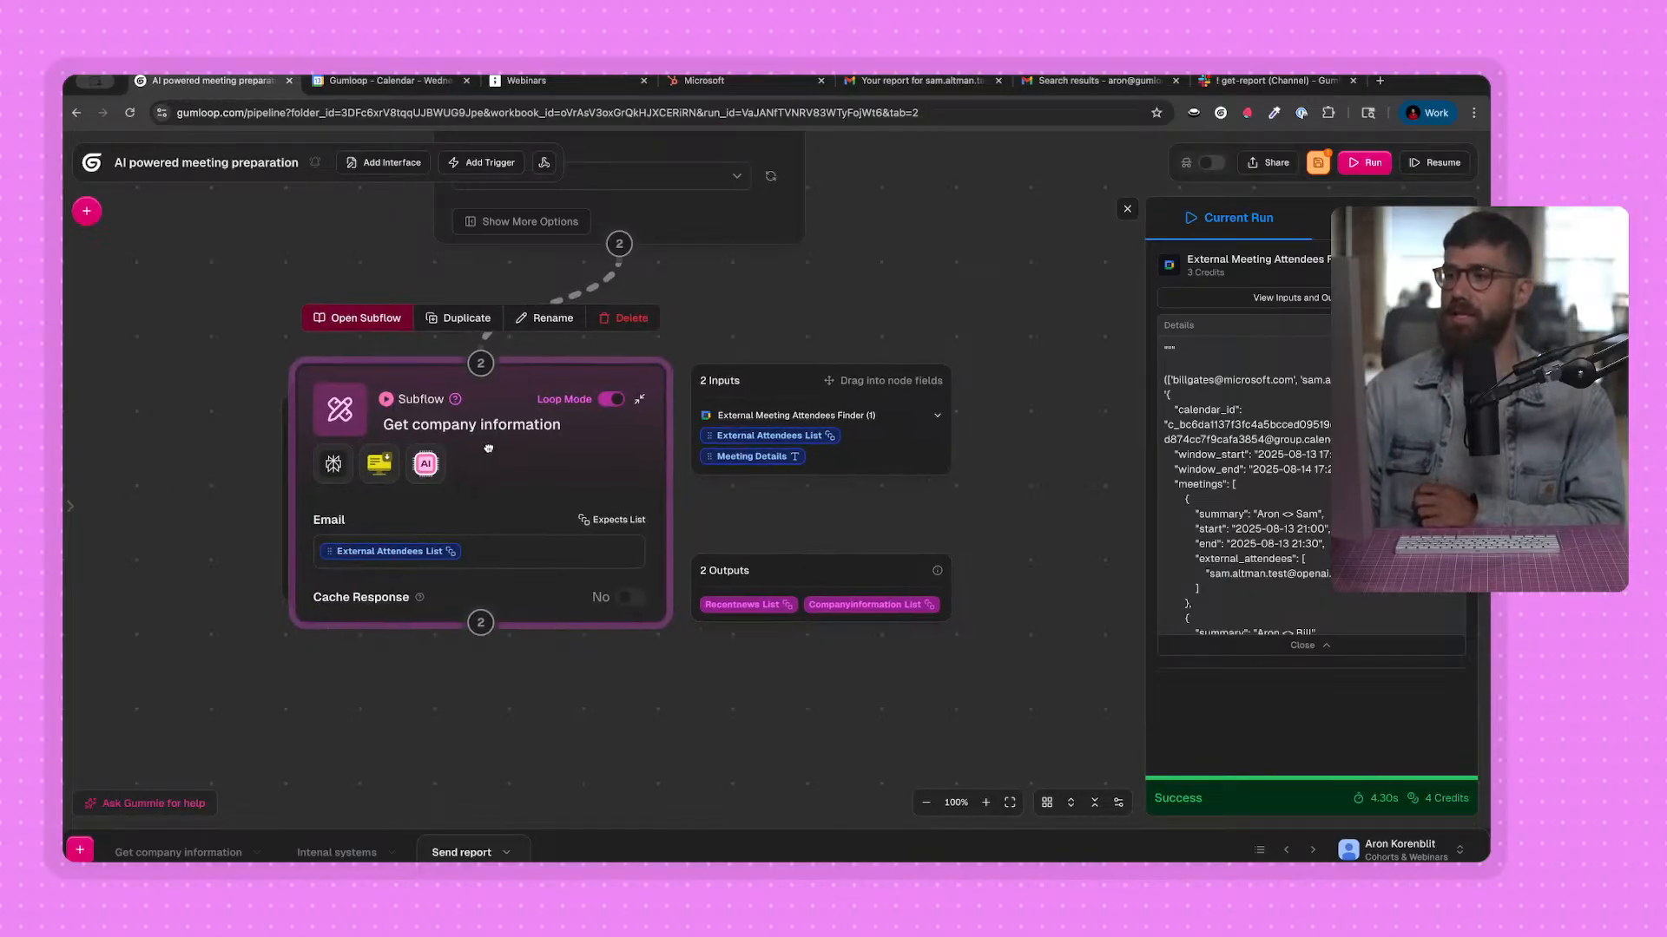
{"action": "scroll", "coordinate": [487, 446], "scroll_direction": "down", "scroll_amount": 2}
{"action": "left_click", "coordinate": [86, 213]}
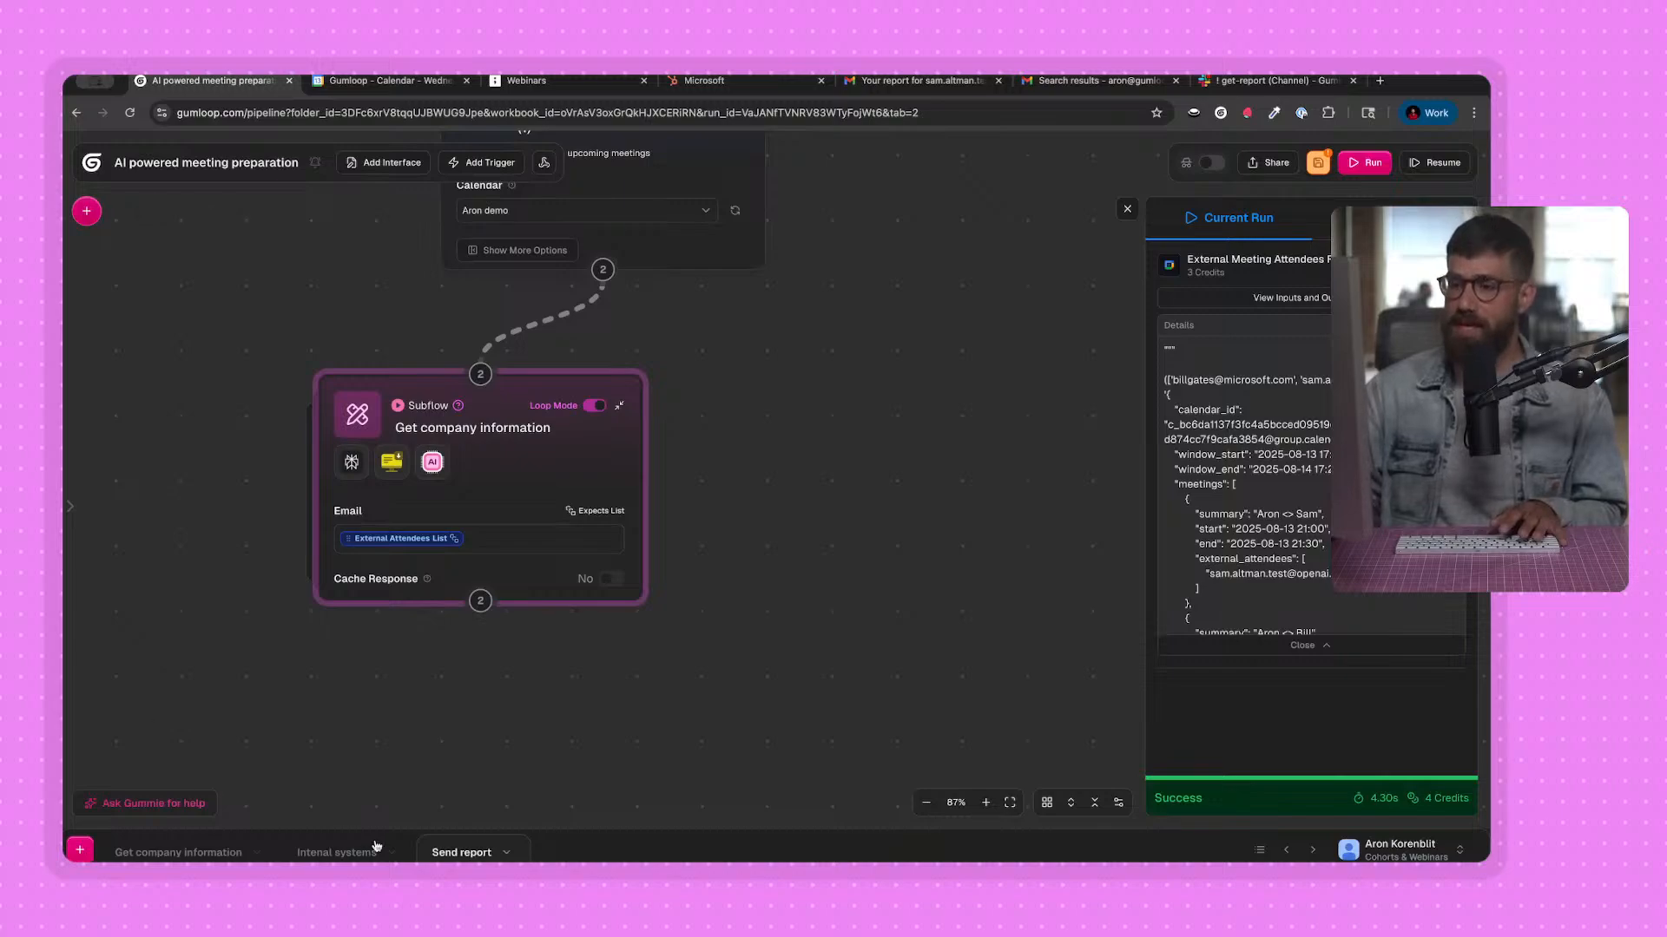
{"action": "left_click", "coordinate": [94, 212]}
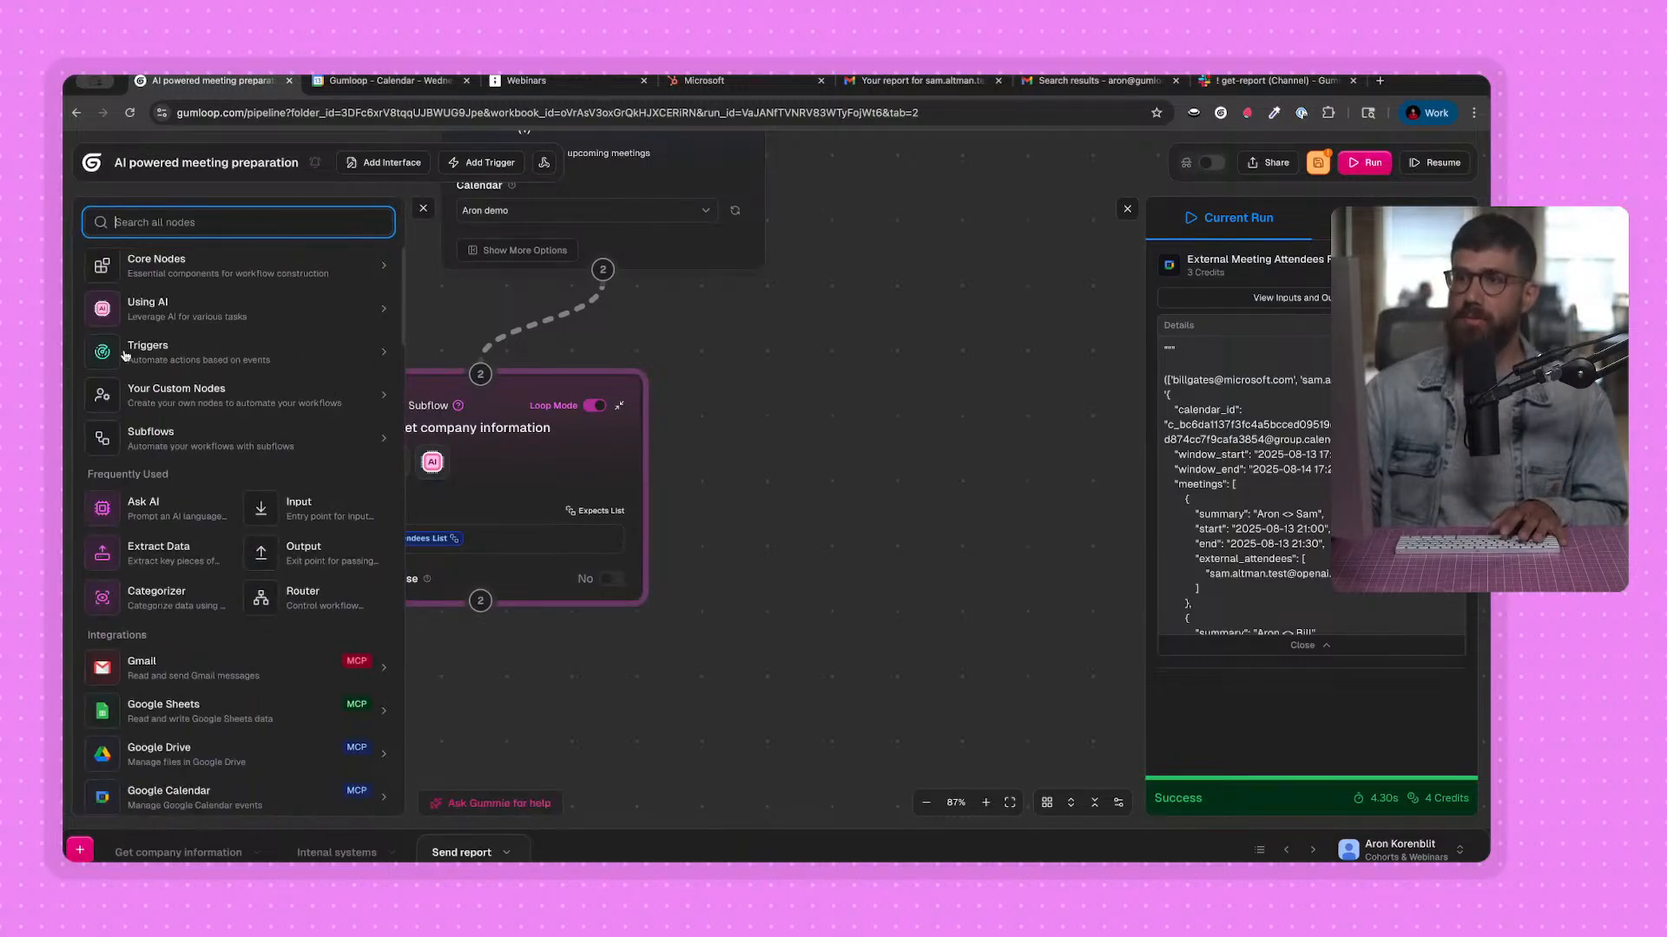
{"action": "left_click", "coordinate": [144, 440]}
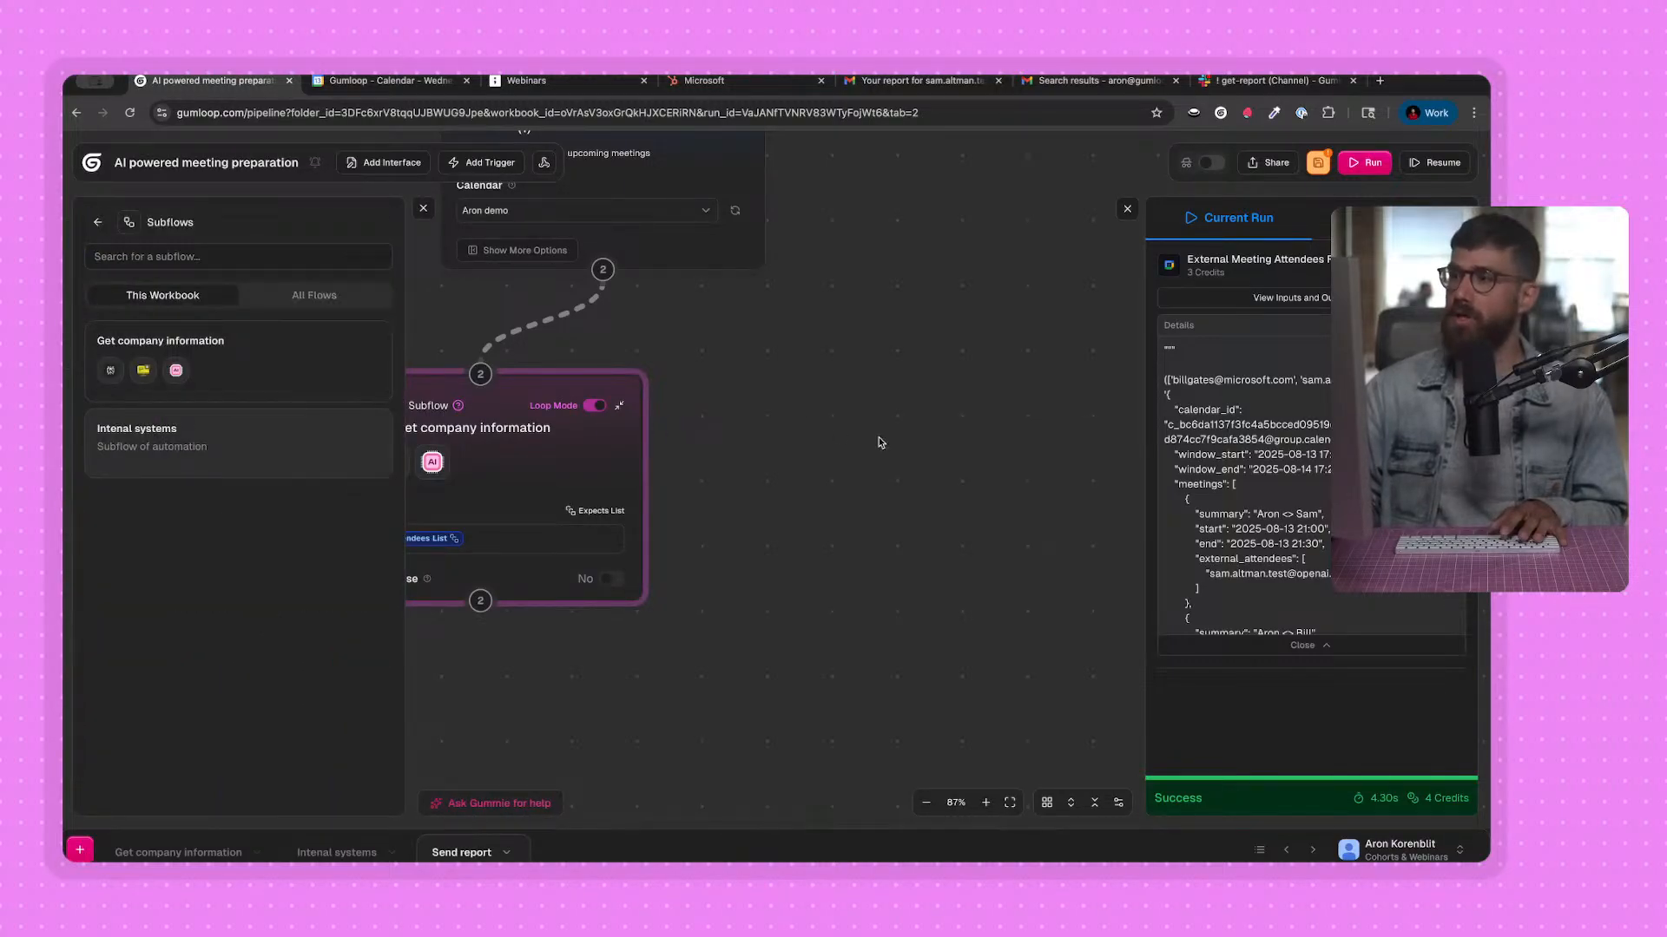
{"action": "left_click_drag", "start_coordinate": [880, 442], "coordinate": [914, 449]}
{"action": "left_click_drag", "start_coordinate": [789, 345], "coordinate": [652, 302]}
Connect the External Meeting Attendees Finder (1) node to the Intenal systems subflow and map External Attendees List to its Email input in Loop Mode.
{"action": "left_click_drag", "start_coordinate": [464, 227], "coordinate": [937, 404]}
{"action": "left_click", "coordinate": [1127, 208]}
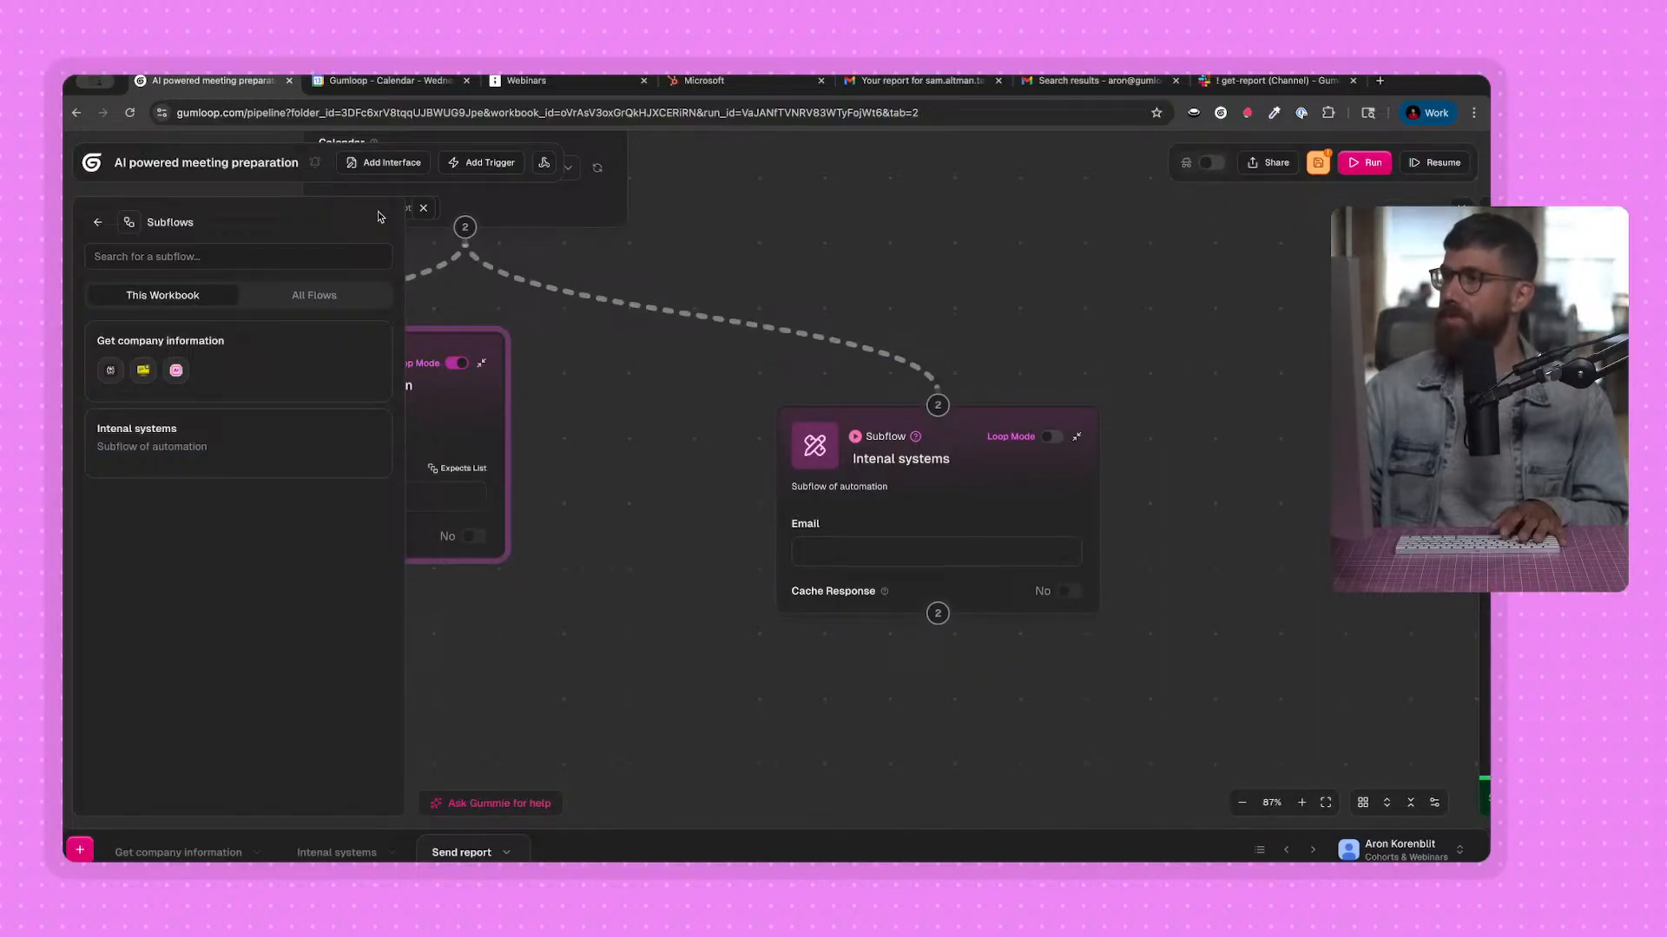
{"action": "left_click", "coordinate": [422, 207]}
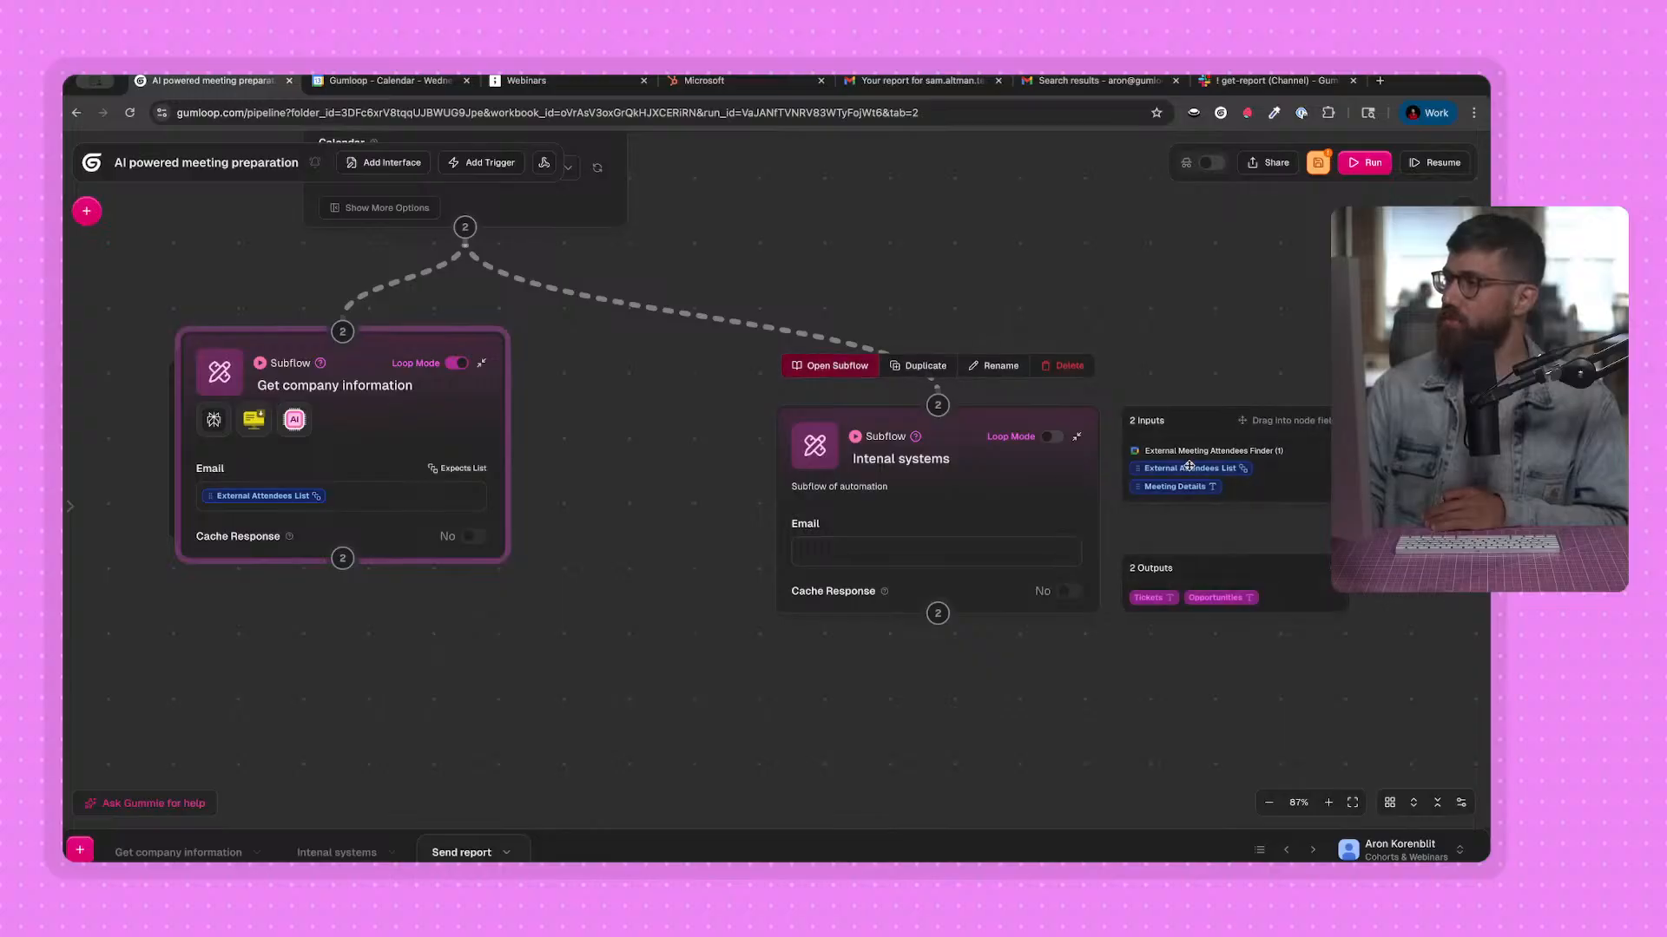
{"action": "left_click_drag", "start_coordinate": [909, 547], "coordinate": [875, 473]}
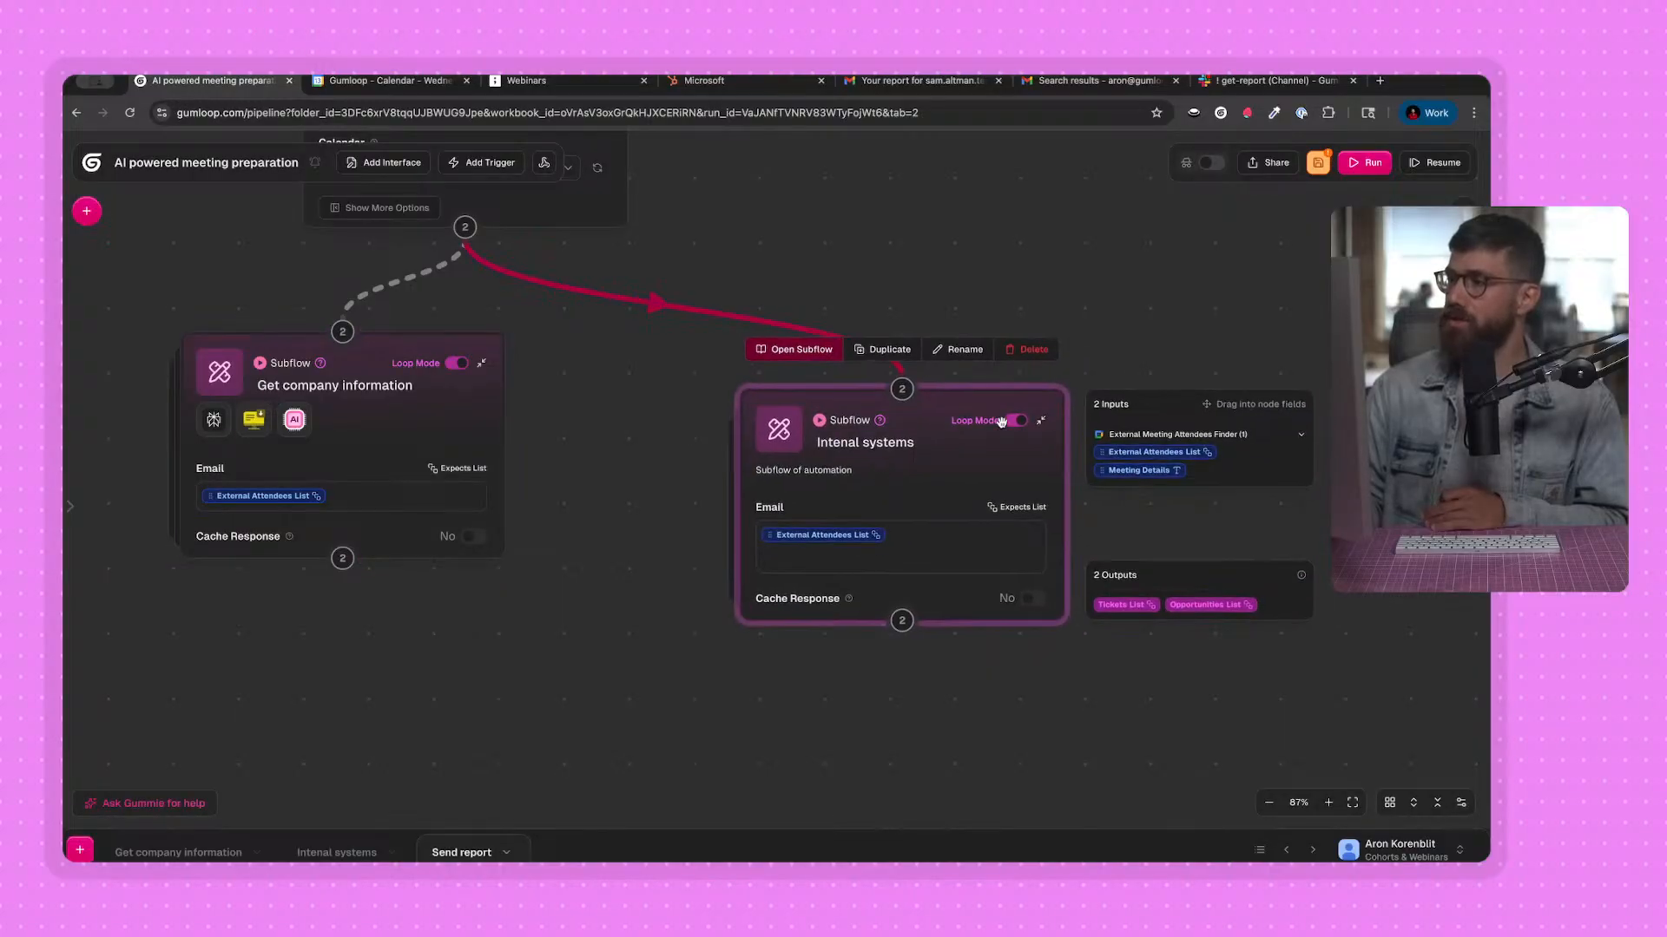
Auto-arrange the nodes and run the Send report flow, saving the subflow changes with the run.
{"action": "scroll", "coordinate": [991, 330], "scroll_direction": "up", "scroll_amount": 3}
{"action": "left_click", "coordinate": [1393, 802]}
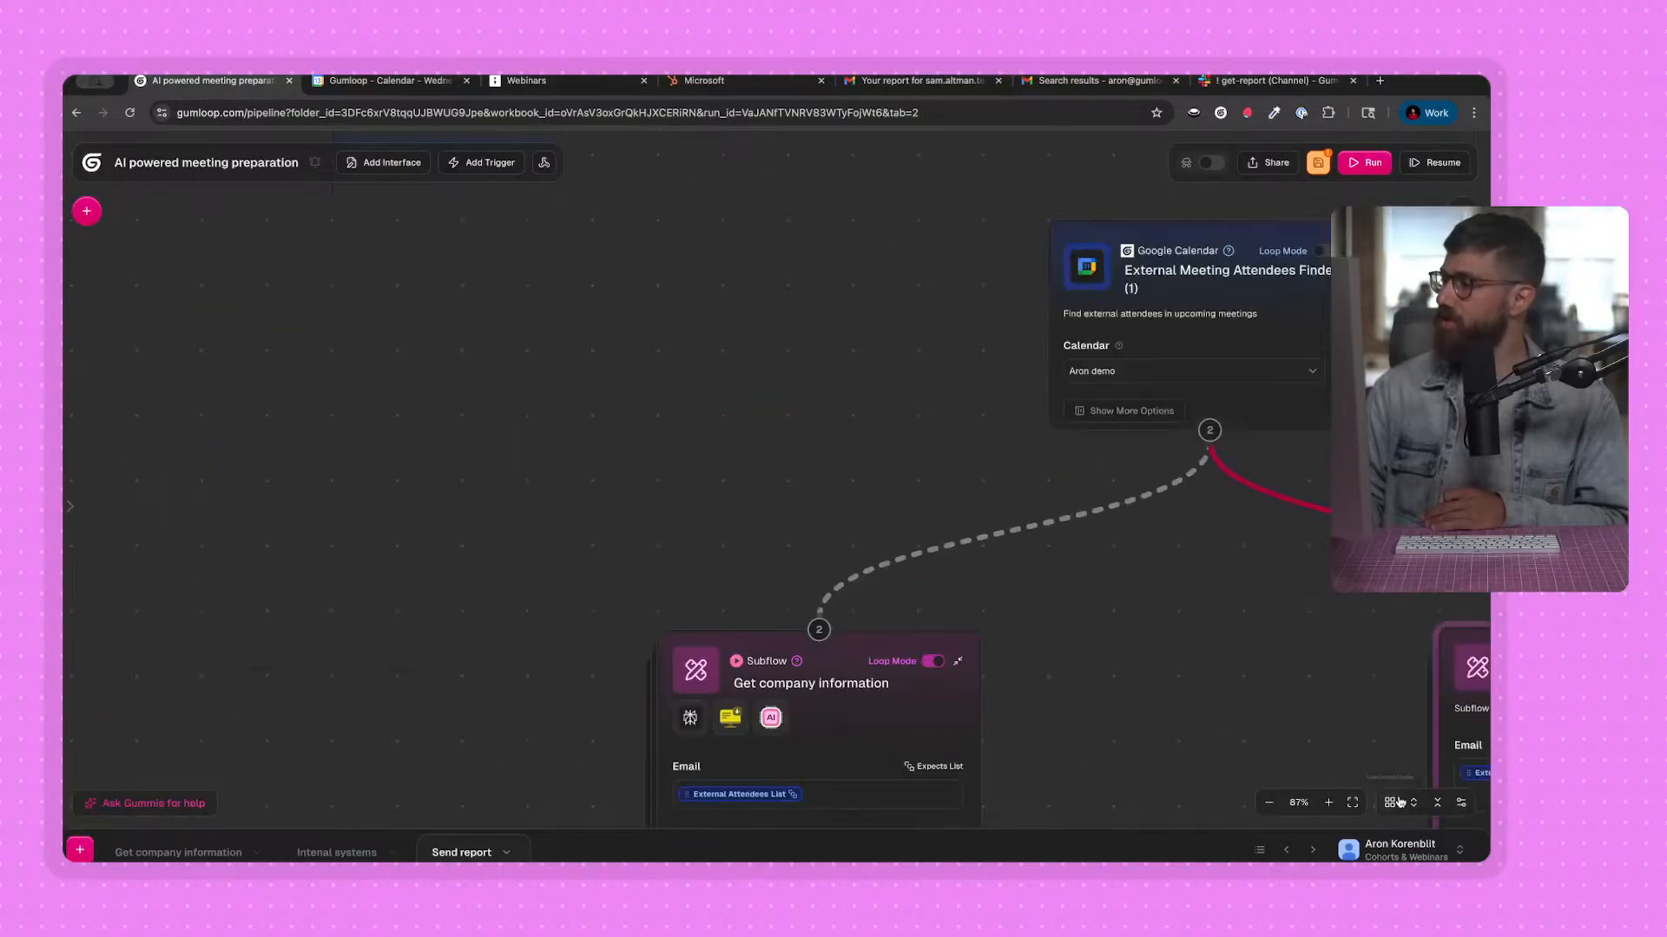
{"action": "left_click", "coordinate": [1379, 170]}
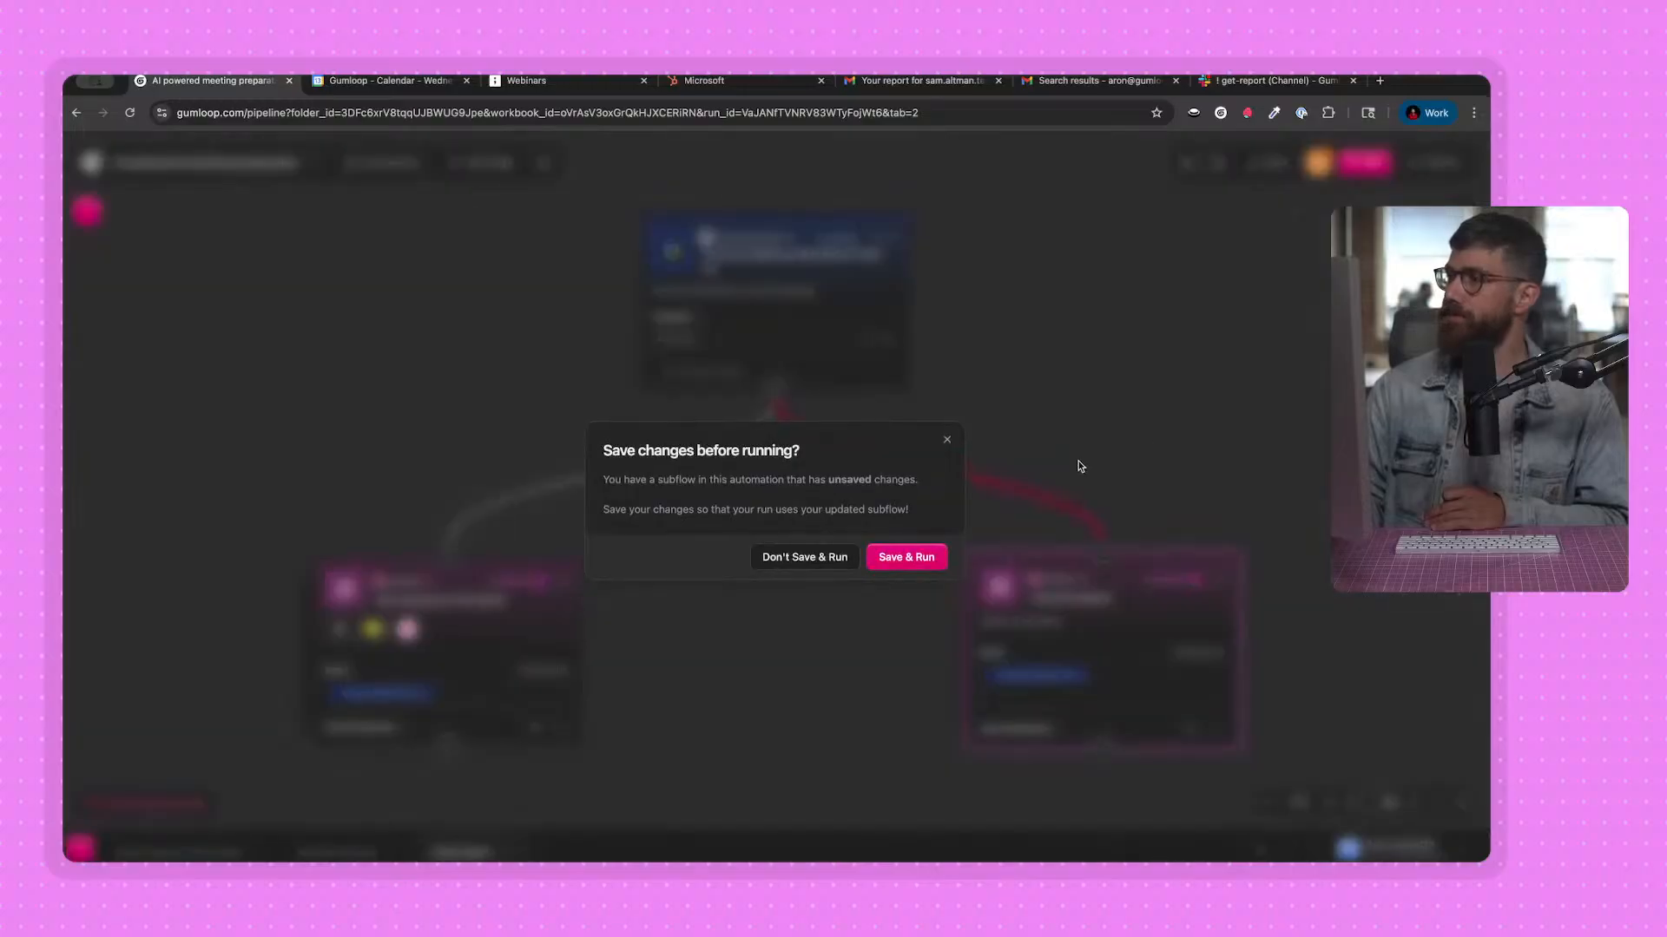
{"action": "left_click", "coordinate": [922, 557]}
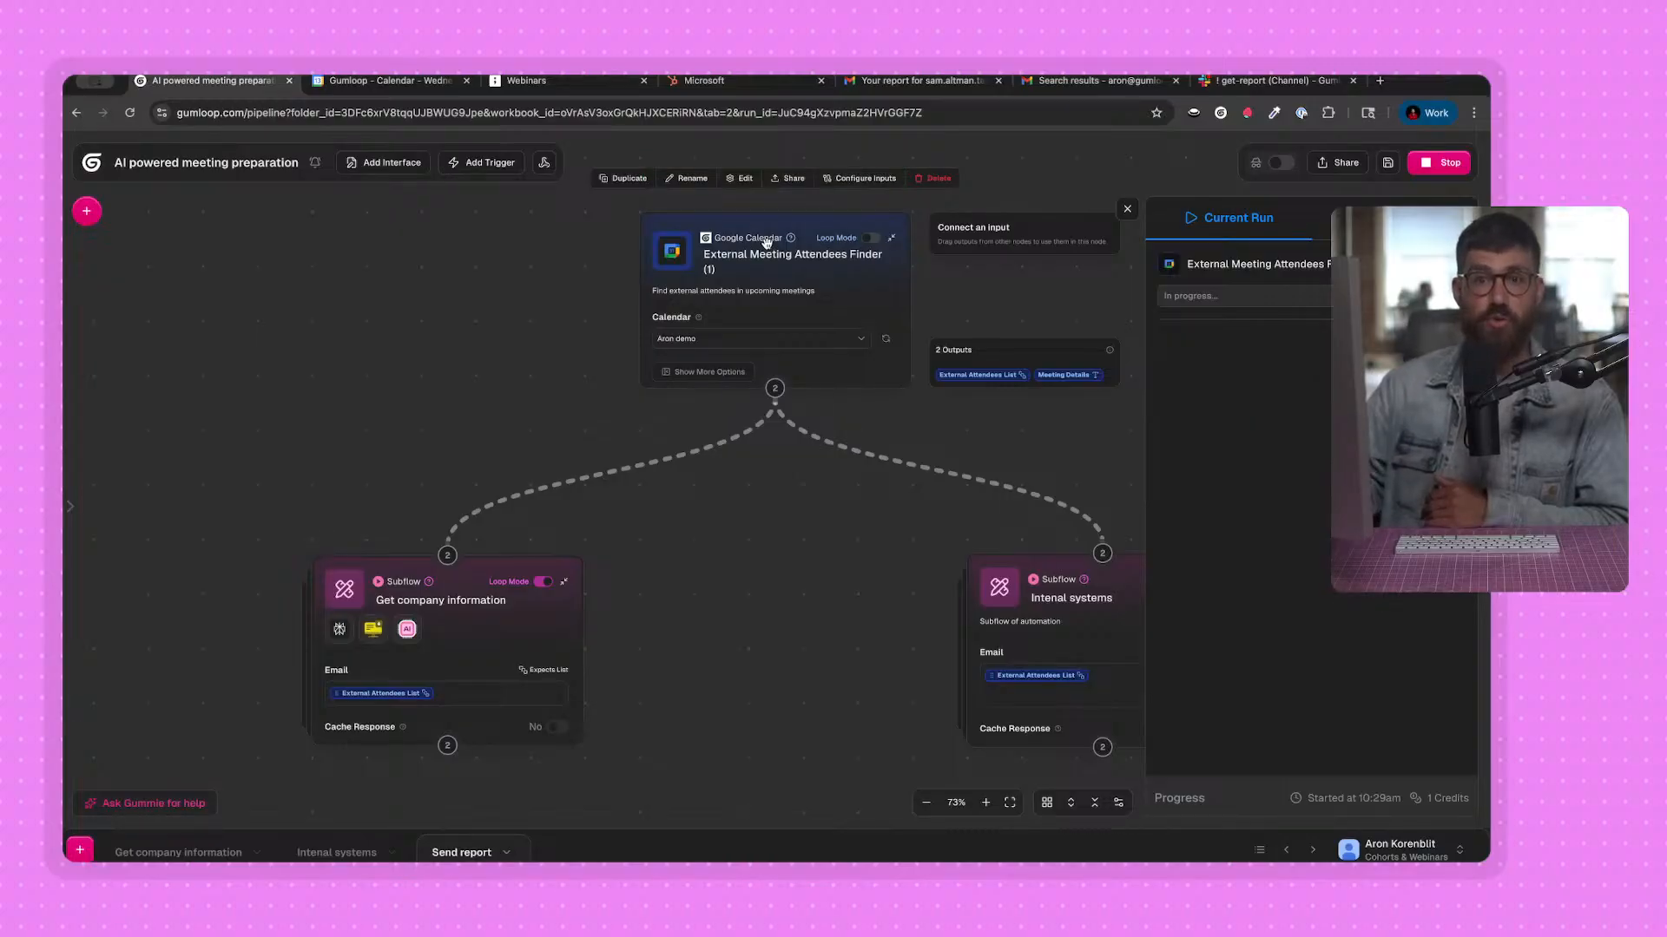
Remove the extra blank line after External Attendees List in the Email input of the Intenal systems subflow.
{"action": "scroll", "coordinate": [521, 321], "scroll_direction": "down", "scroll_amount": 2}
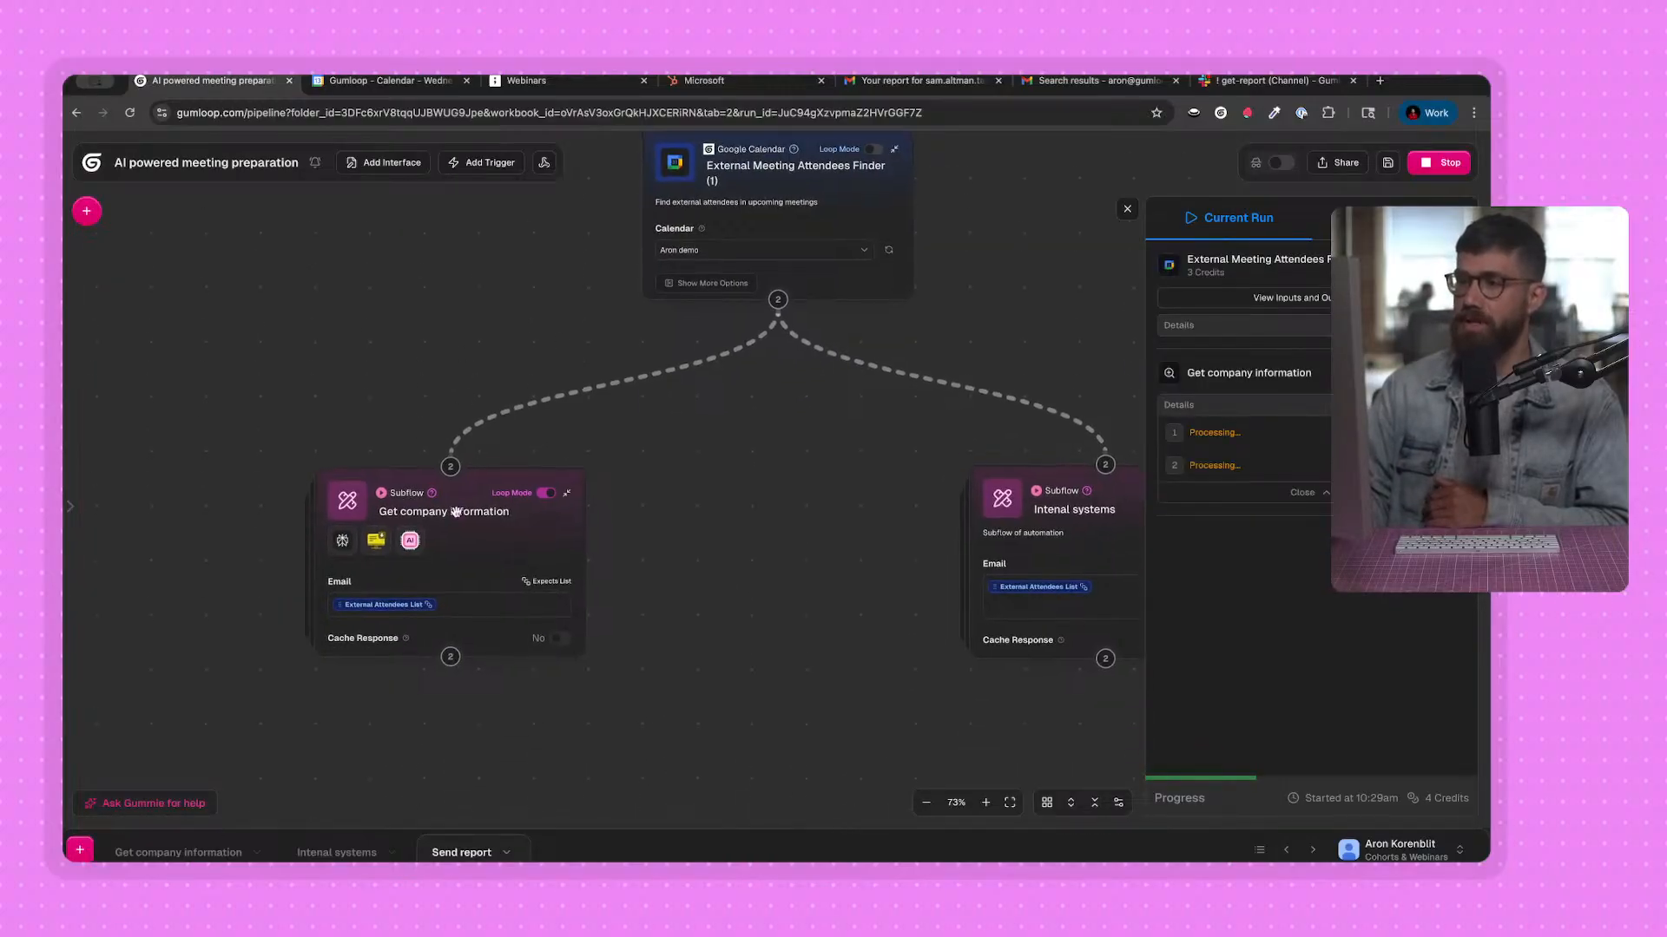
{"action": "left_click", "coordinate": [435, 555]}
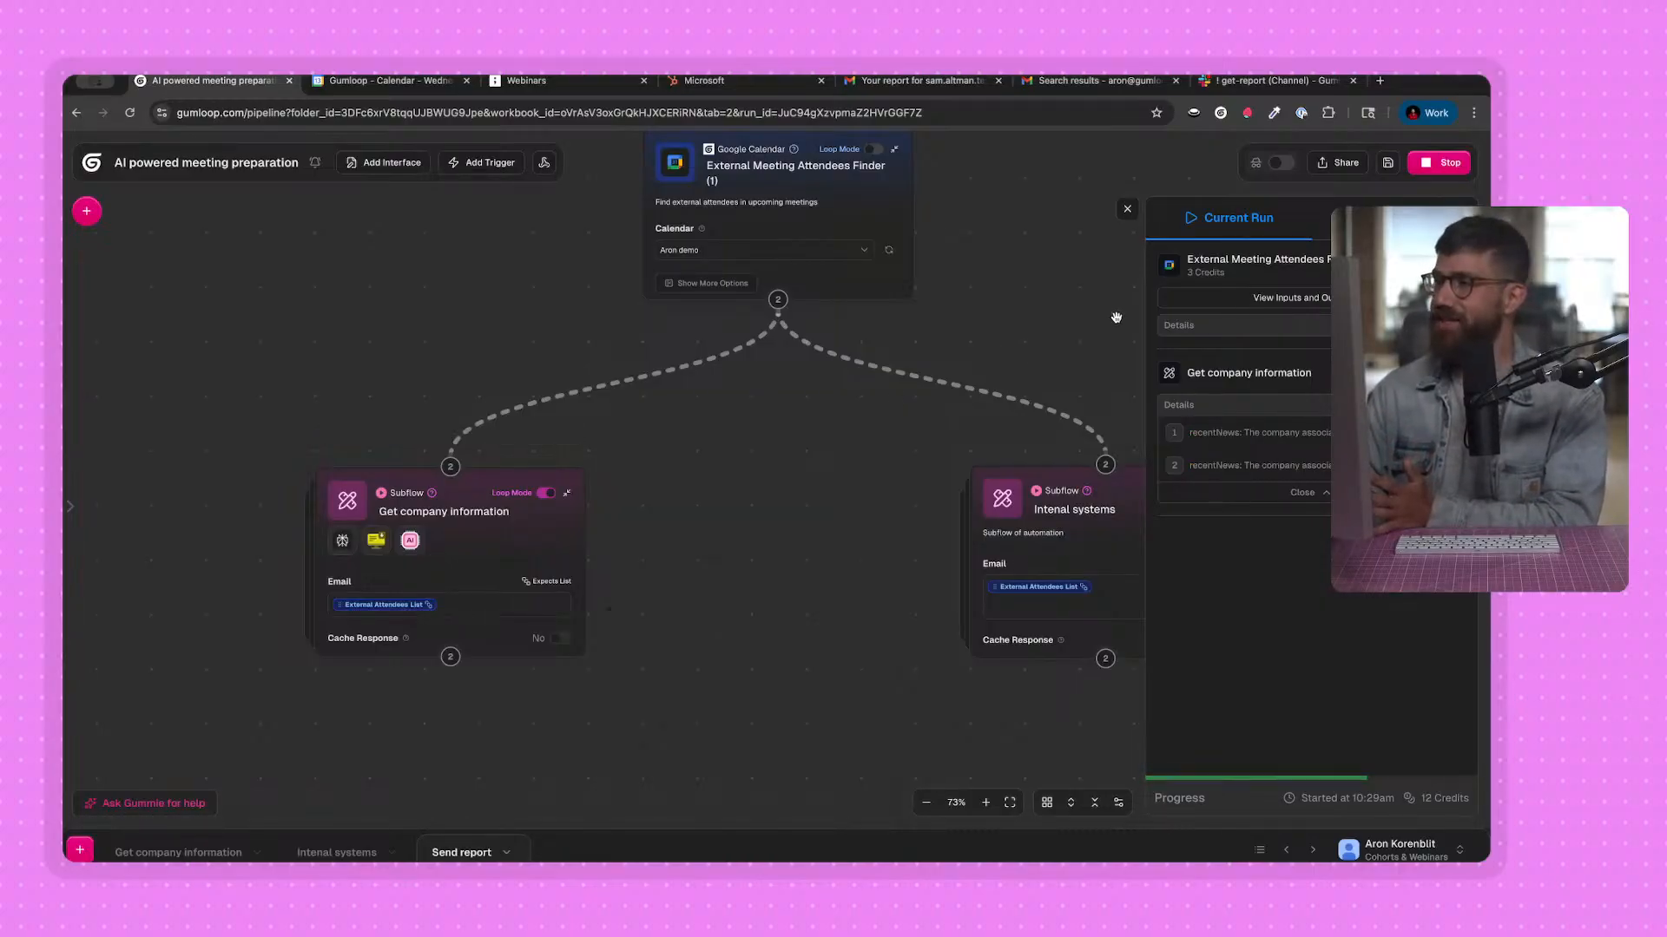
{"action": "left_click_drag", "start_coordinate": [1027, 318], "coordinate": [867, 277]}
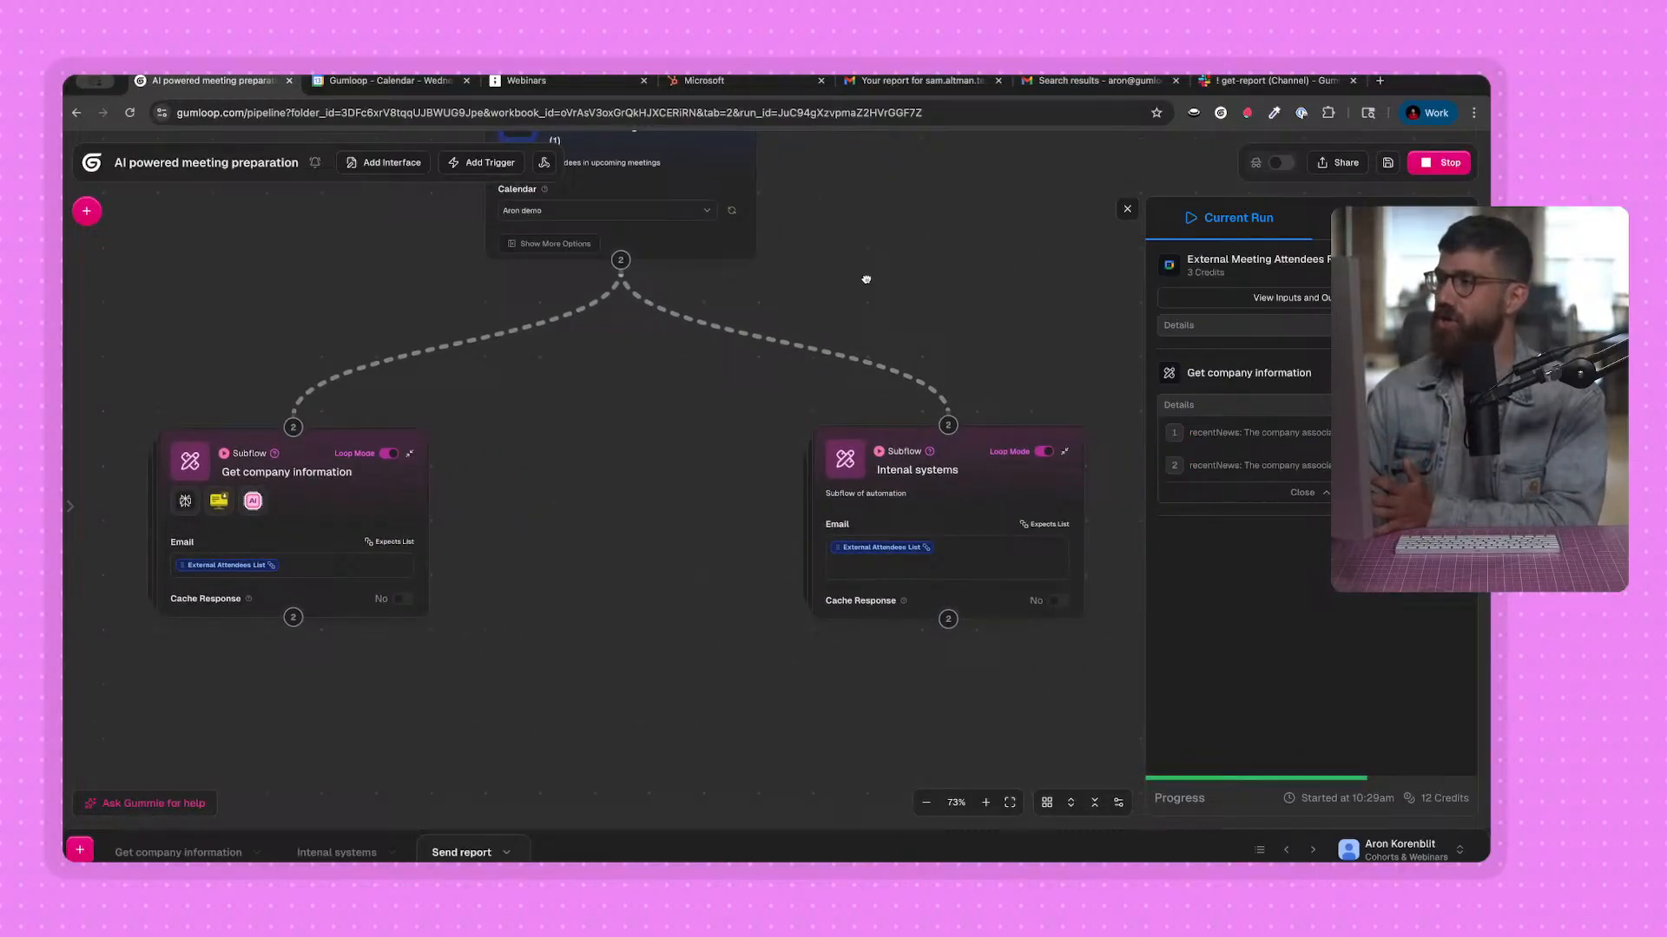
{"action": "left_click", "coordinate": [938, 568]}
{"action": "key", "text": "BackSpace"}
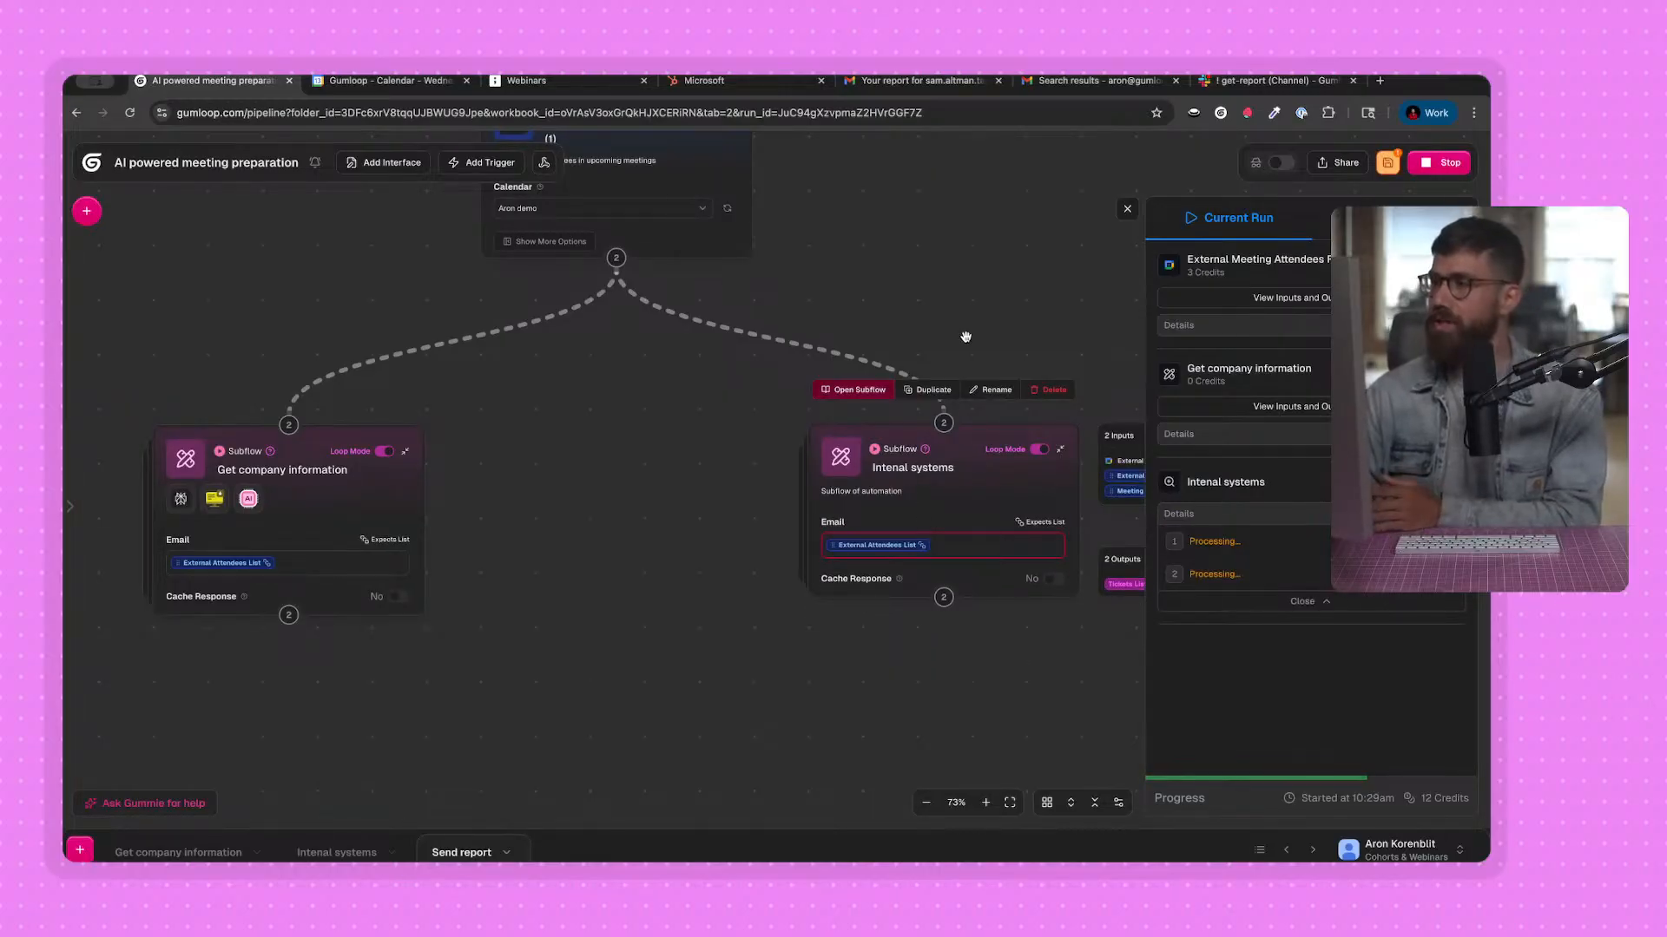
{"action": "left_click_drag", "start_coordinate": [966, 337], "coordinate": [879, 267]}
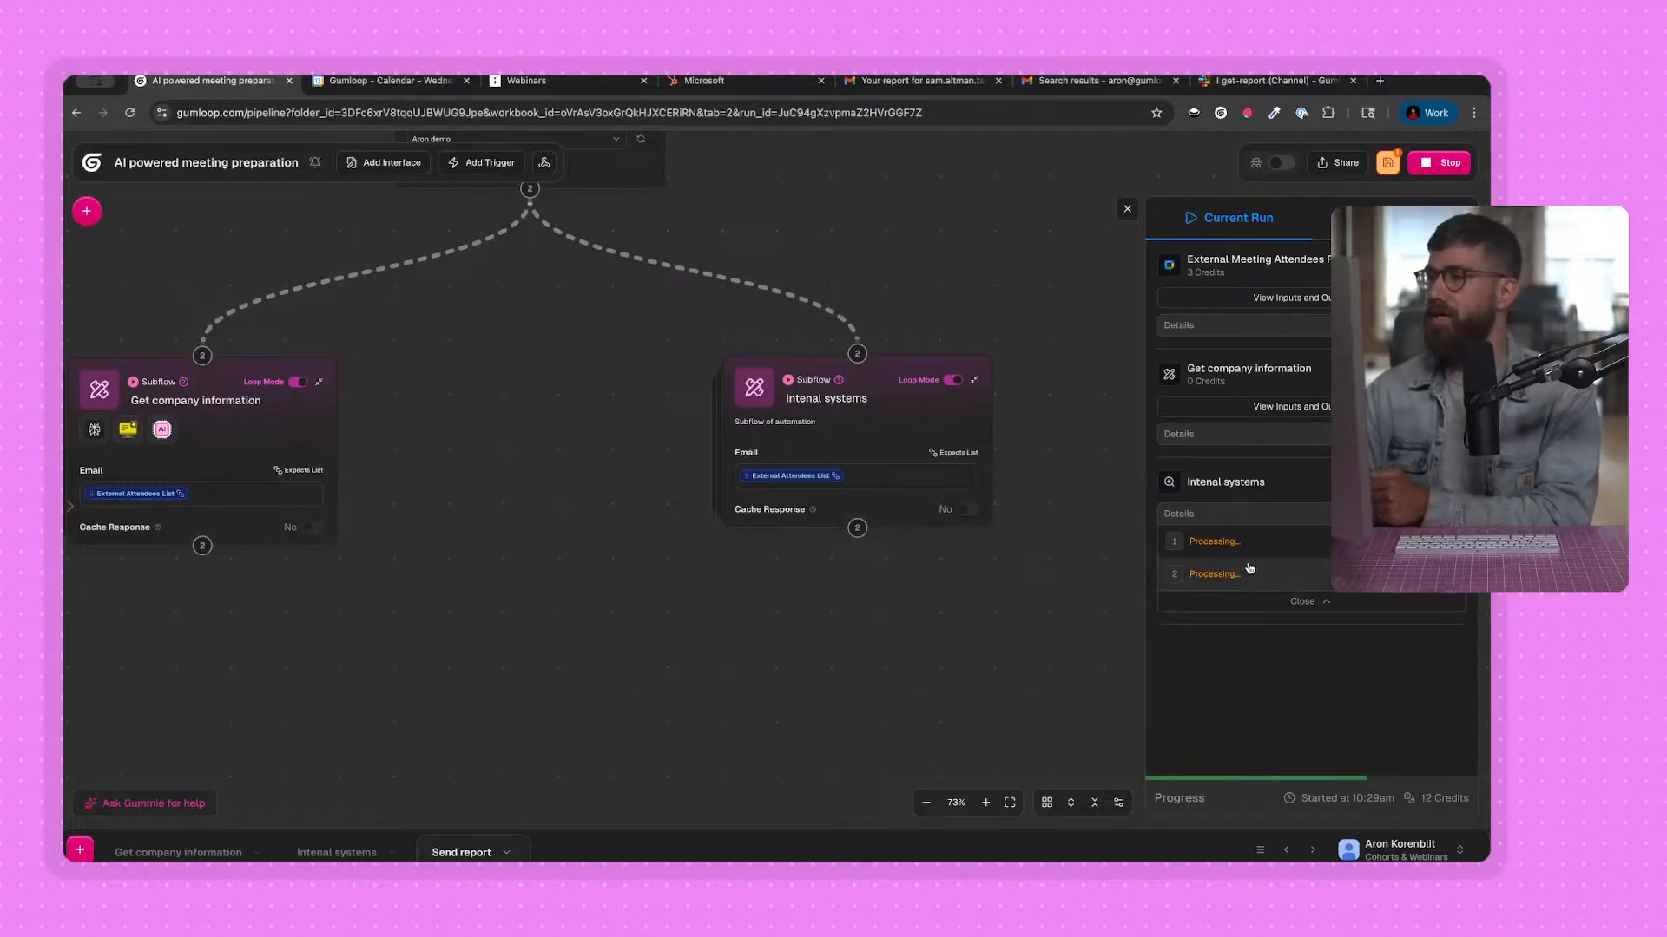
{"action": "left_click", "coordinate": [934, 472]}
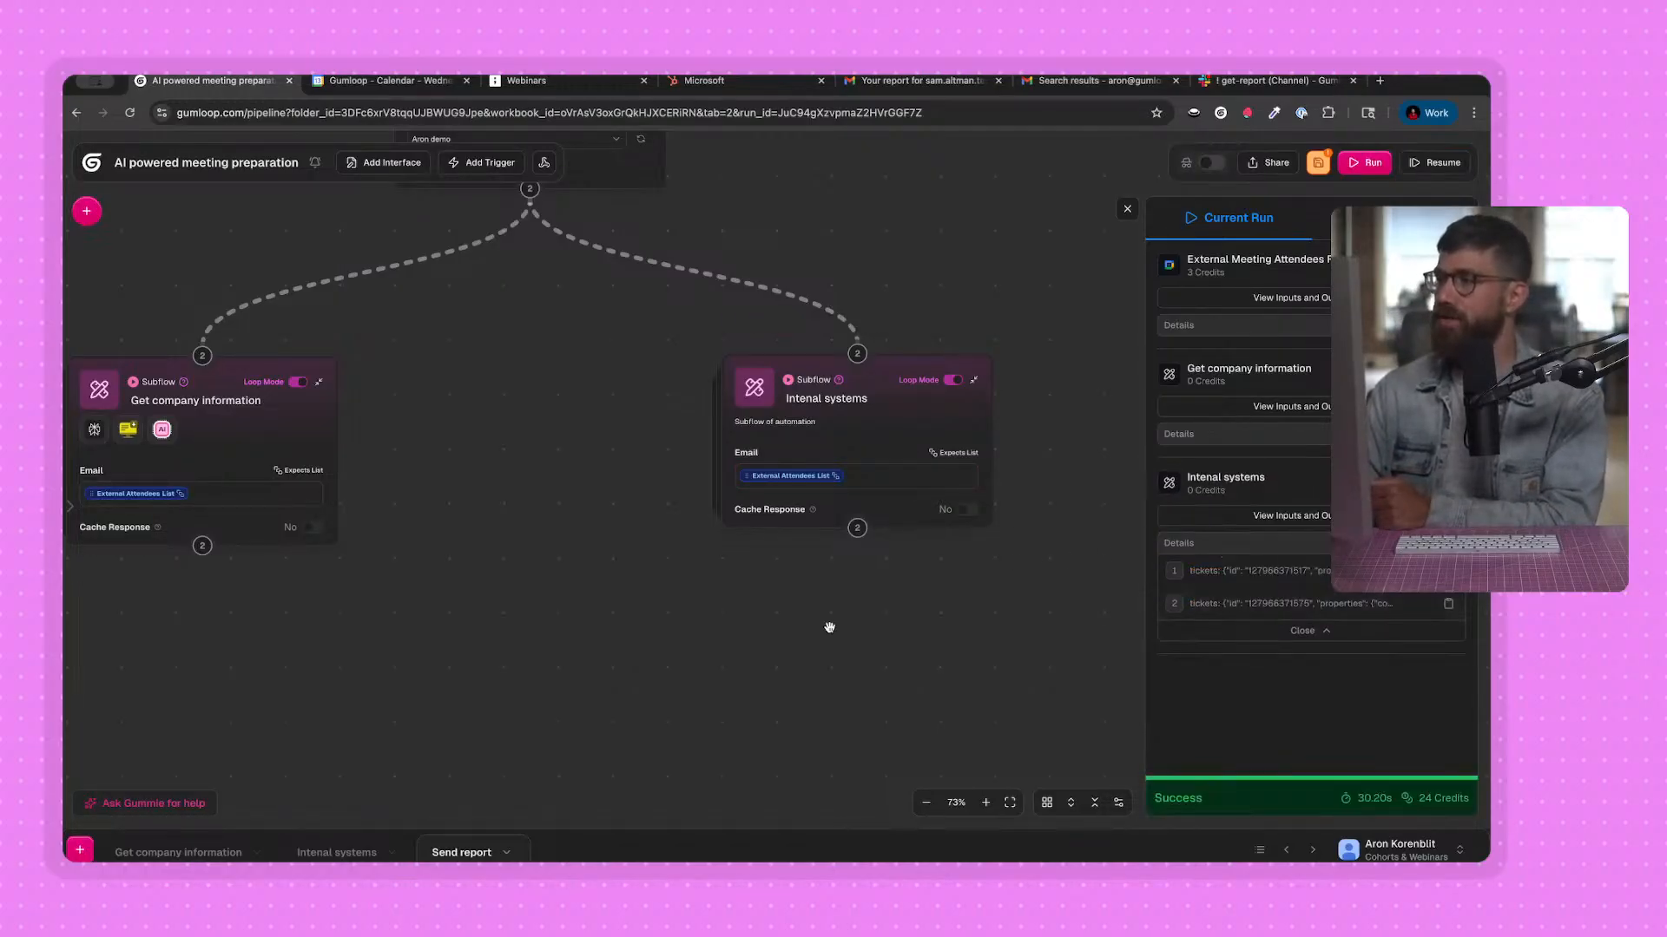
Read both Recentnews output entries of the Get company information node from the current run.
{"action": "left_click", "coordinate": [1224, 407]}
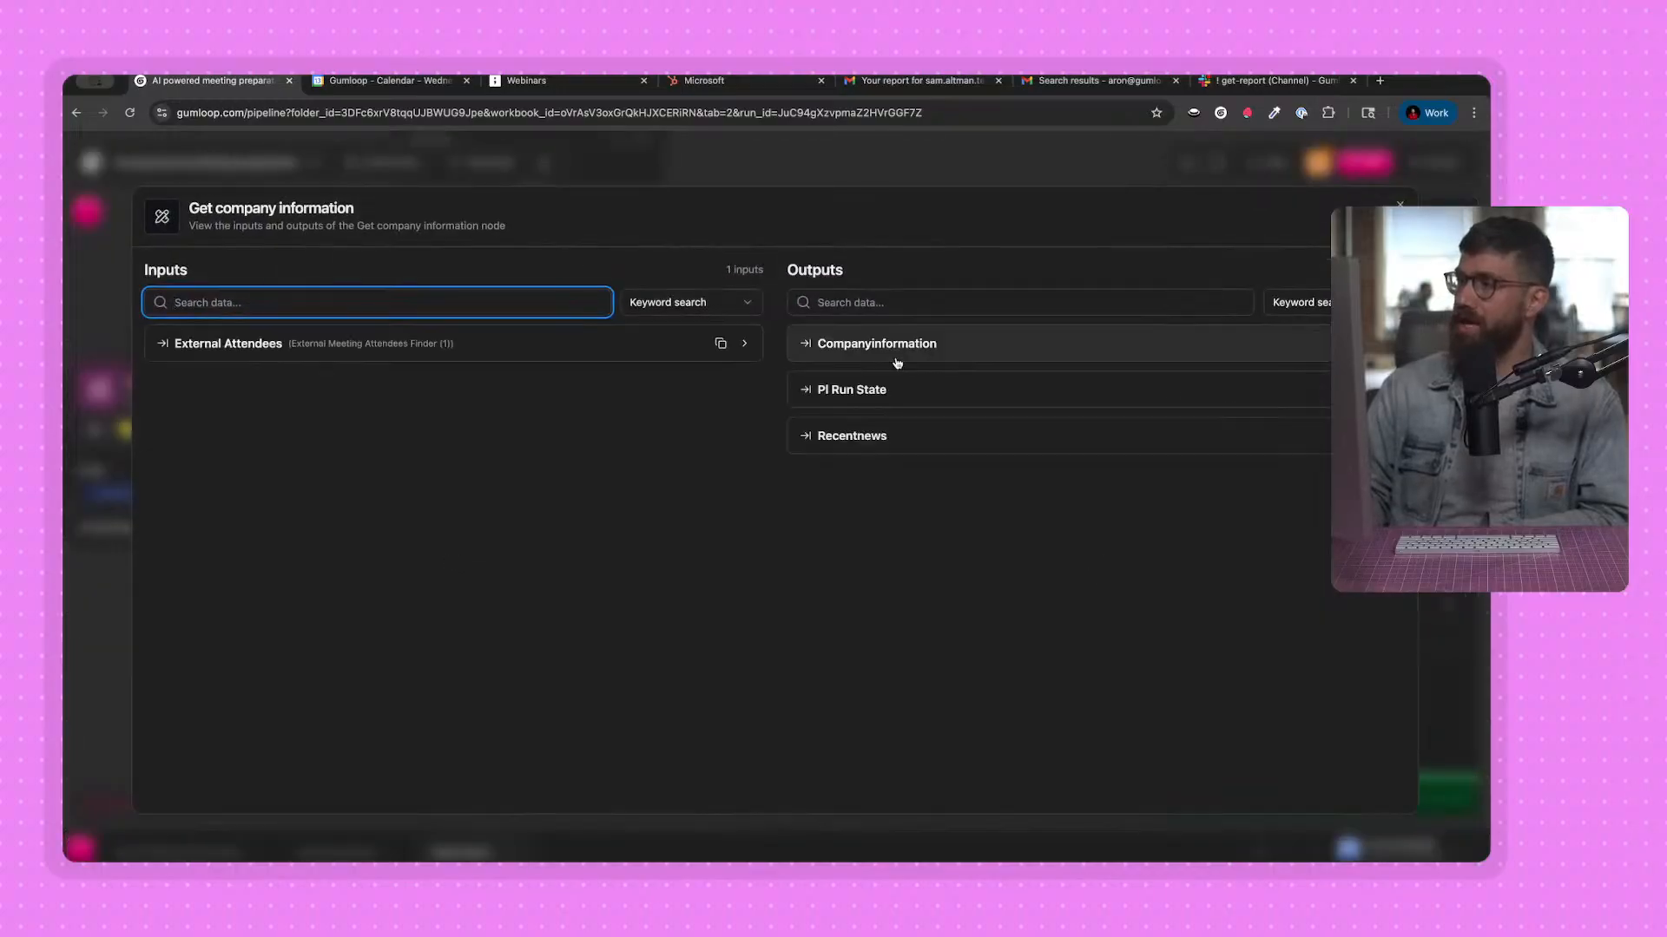
{"action": "left_click", "coordinate": [866, 444]}
{"action": "left_click", "coordinate": [874, 473]}
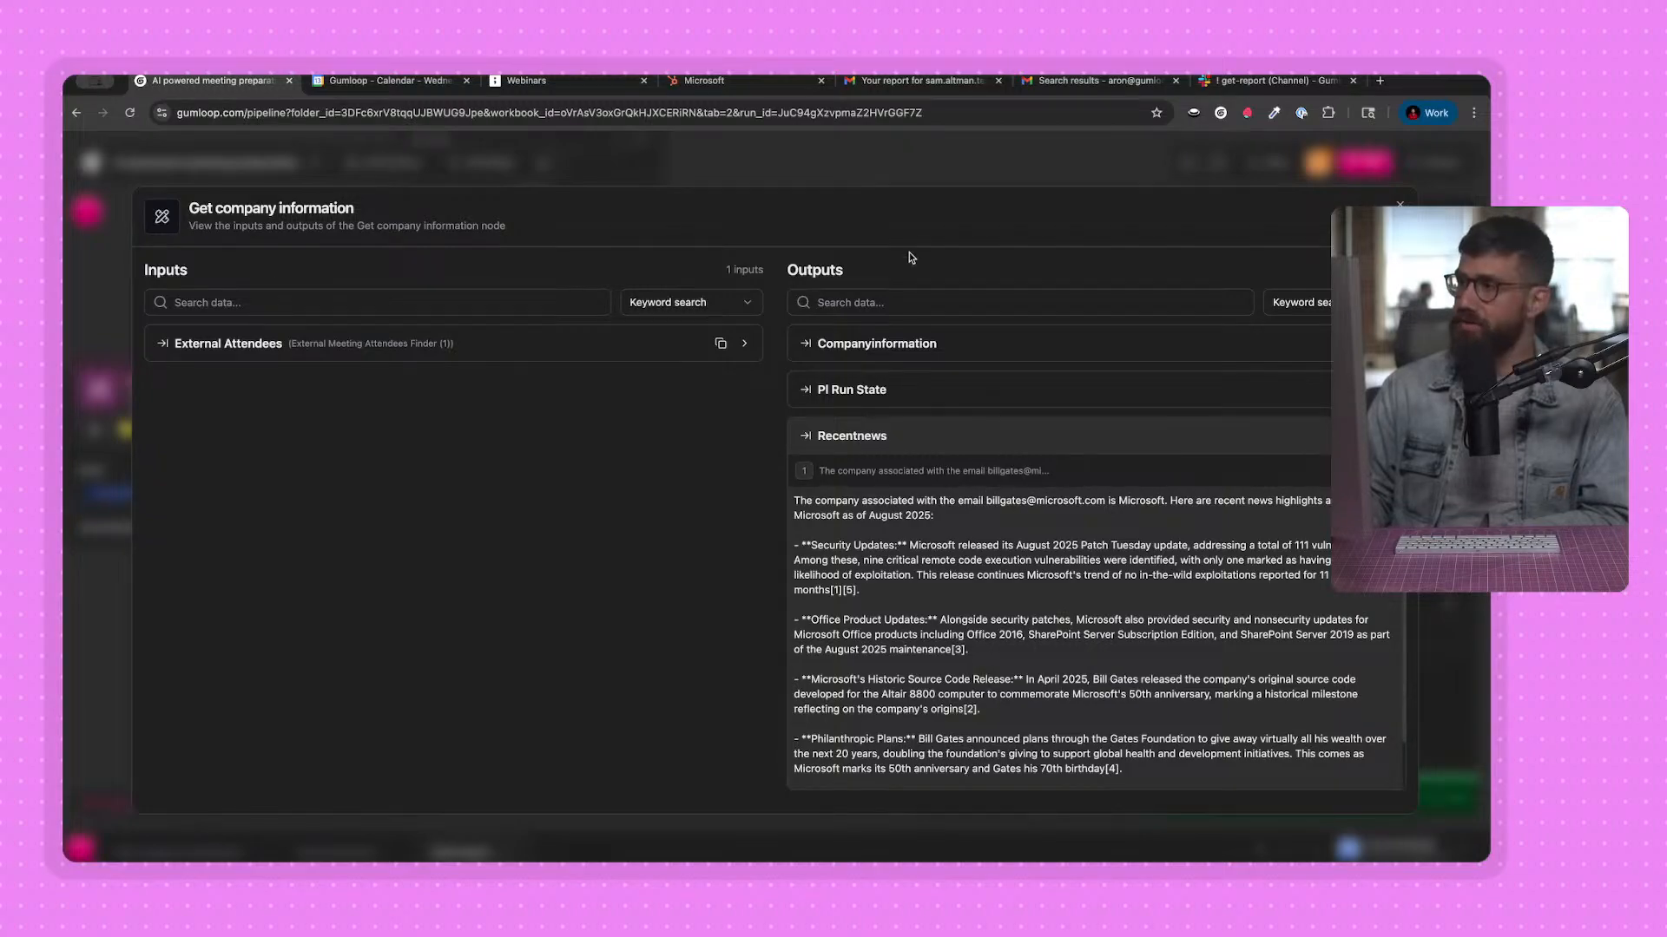
{"action": "left_click", "coordinate": [923, 179]}
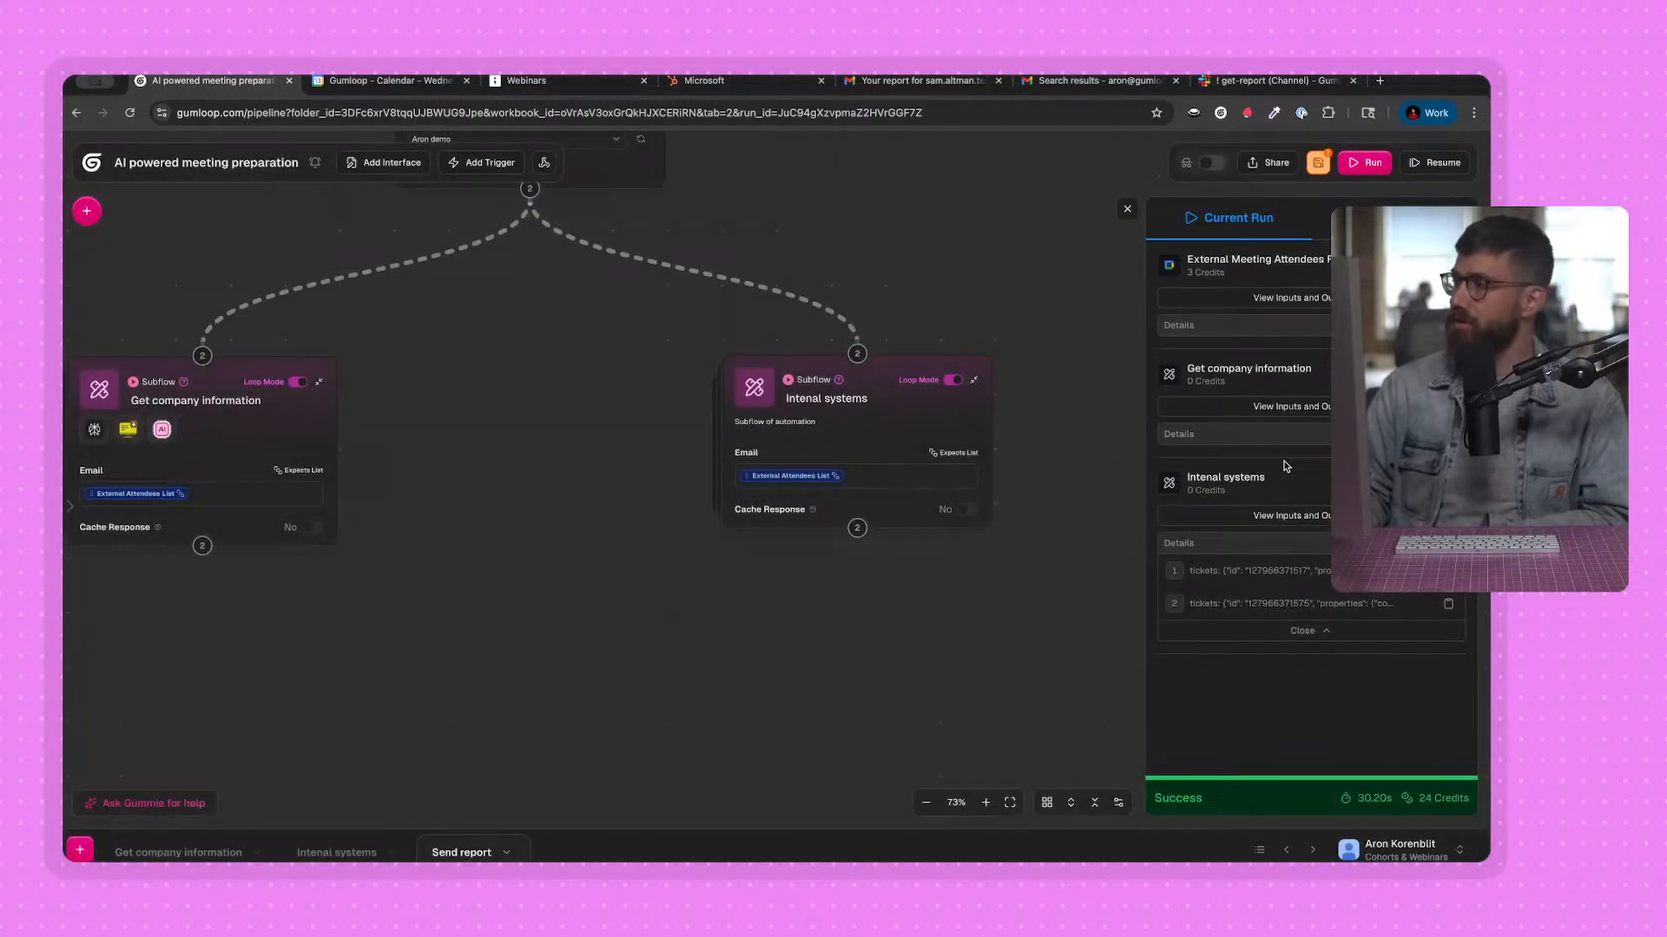
{"action": "left_click", "coordinate": [1283, 408]}
{"action": "left_click", "coordinate": [859, 431]}
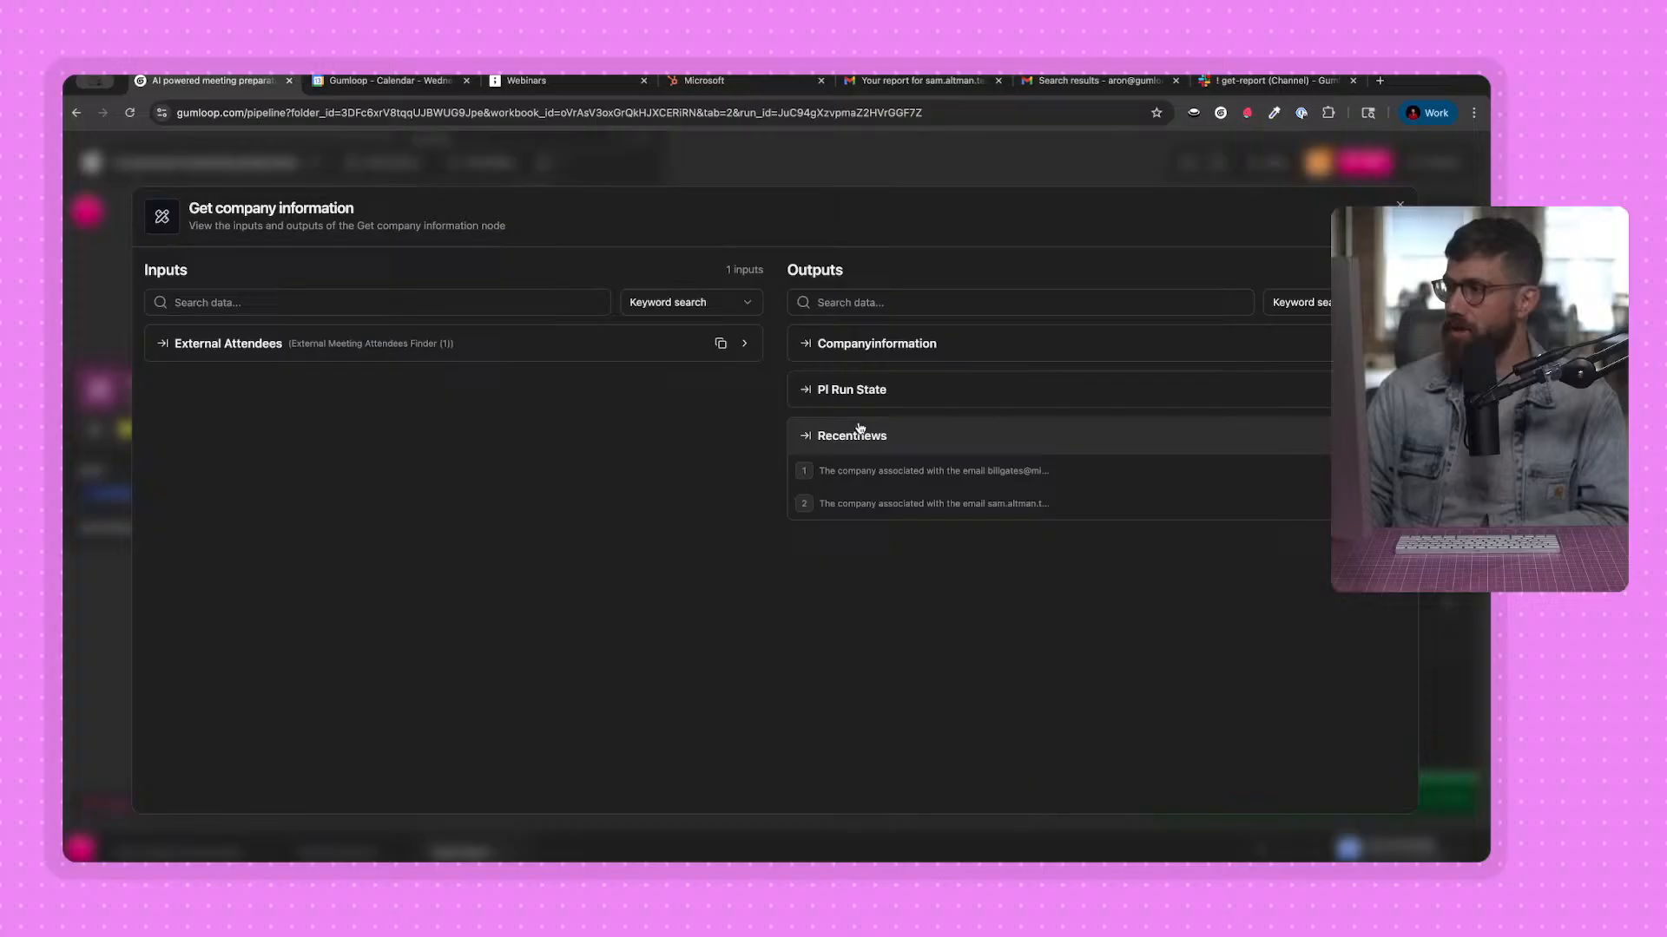
{"action": "left_click", "coordinate": [933, 504]}
{"action": "scroll", "coordinate": [998, 556], "scroll_direction": "down", "scroll_amount": 1}
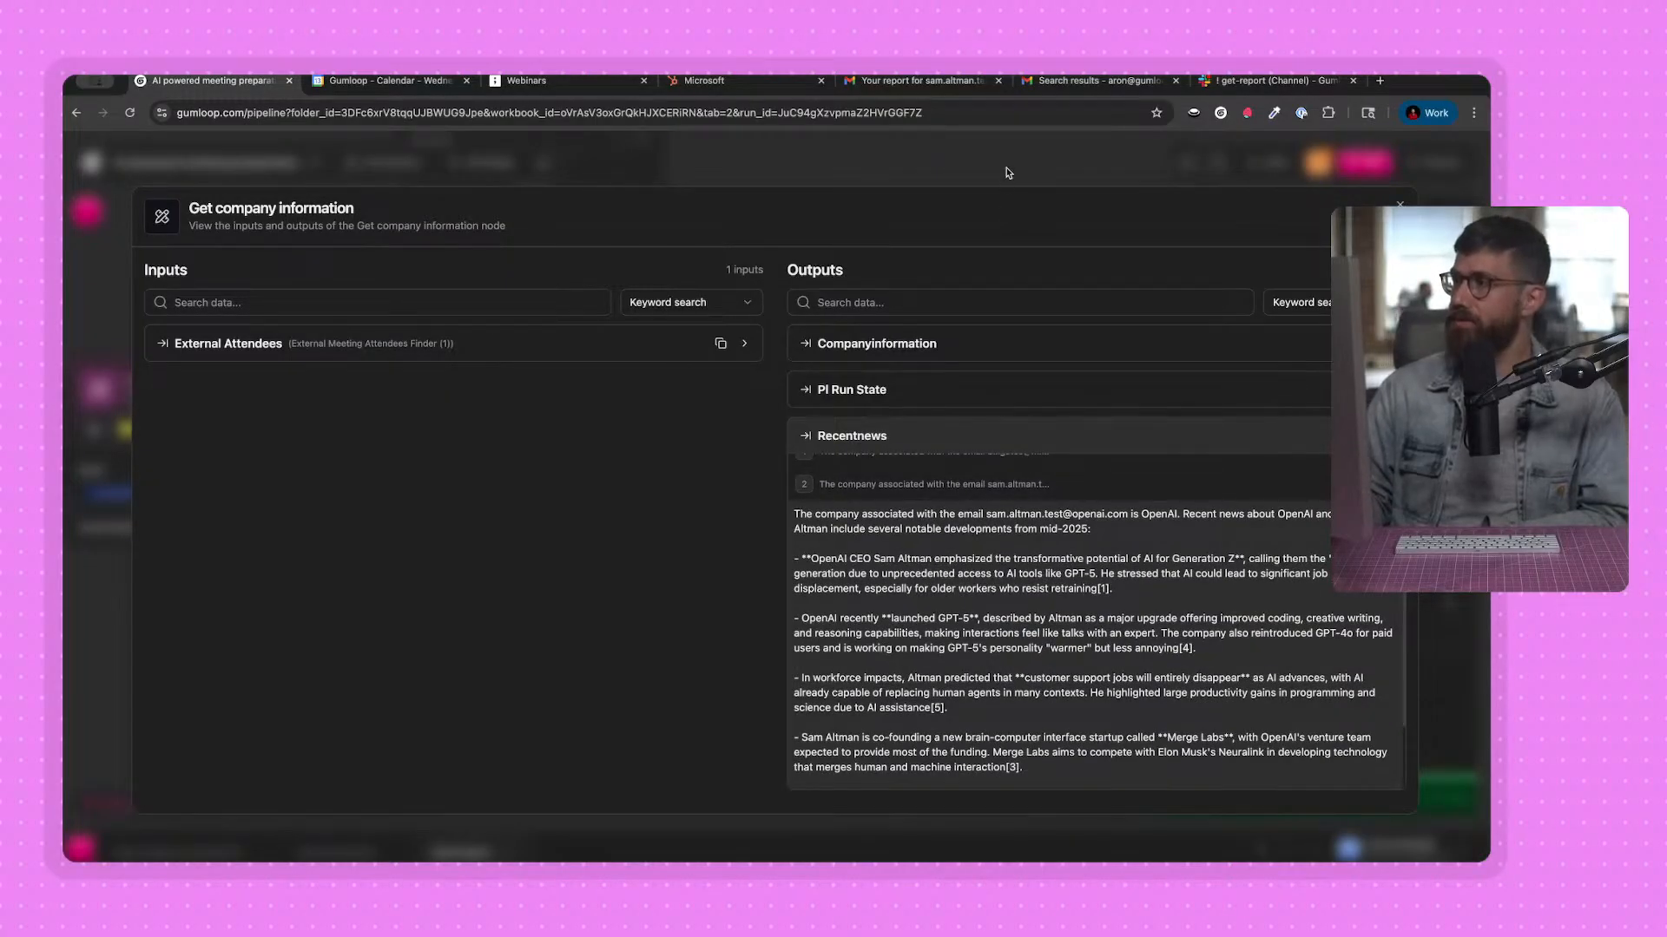
{"action": "key", "text": "Escape"}
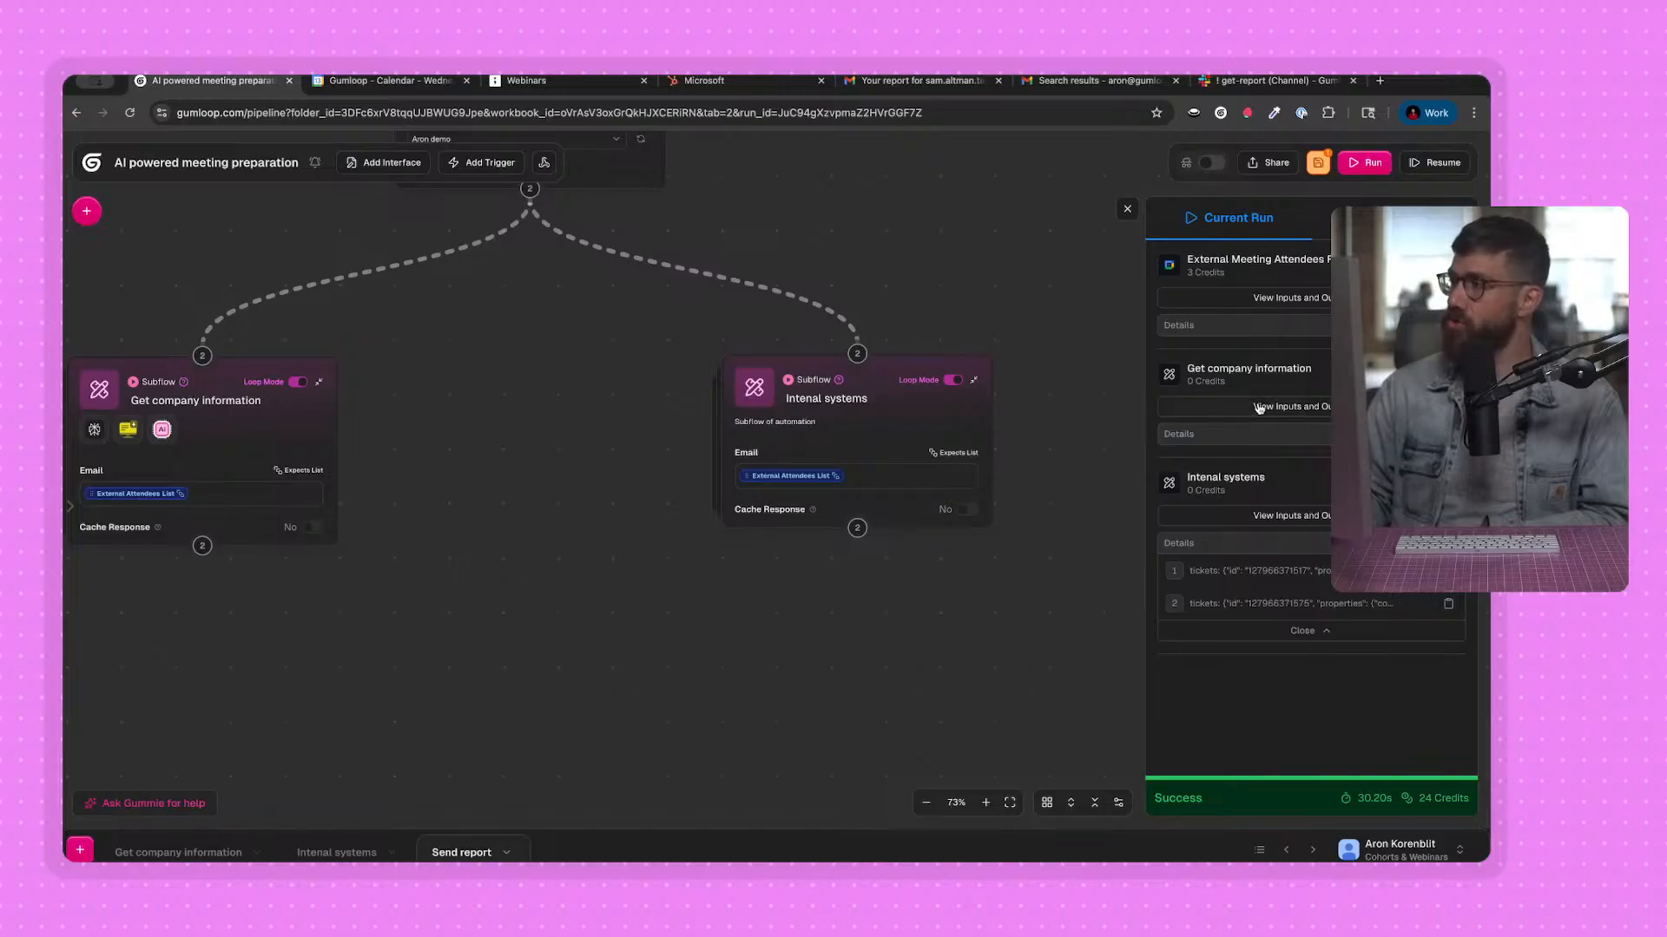
Compare the Tickets output entries of the Intenal systems node for the two external attendees.
{"action": "left_click", "coordinate": [1267, 517]}
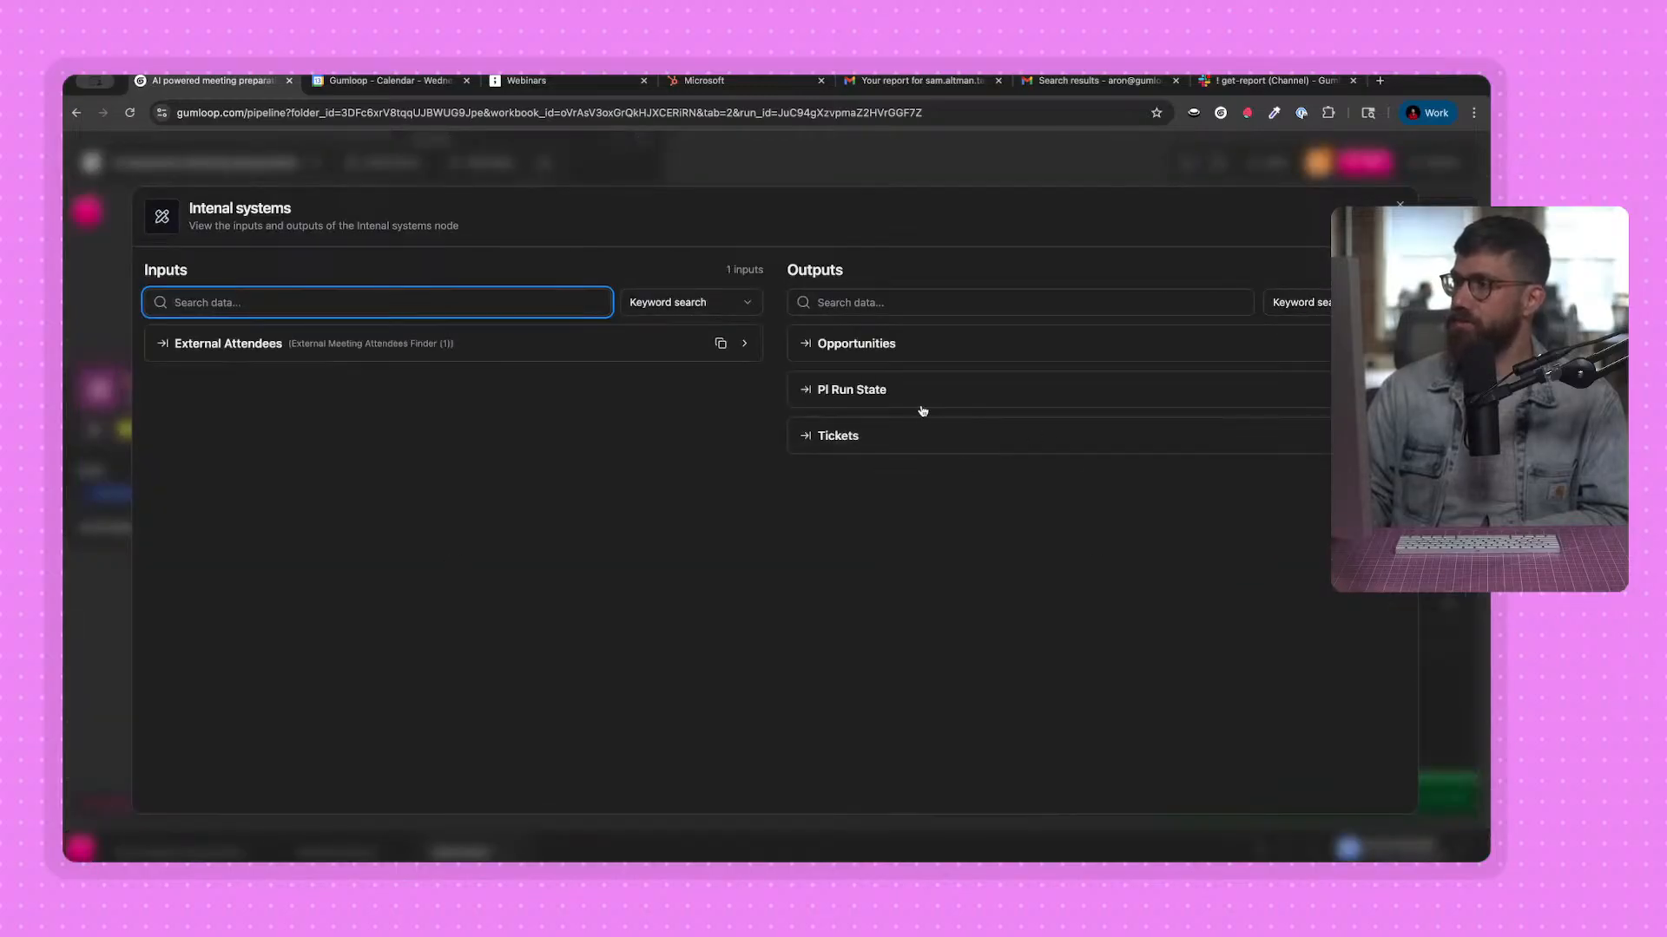
{"action": "left_click", "coordinate": [911, 435]}
{"action": "left_click", "coordinate": [914, 475]}
{"action": "scroll", "coordinate": [914, 481], "scroll_direction": "down", "scroll_amount": 3}
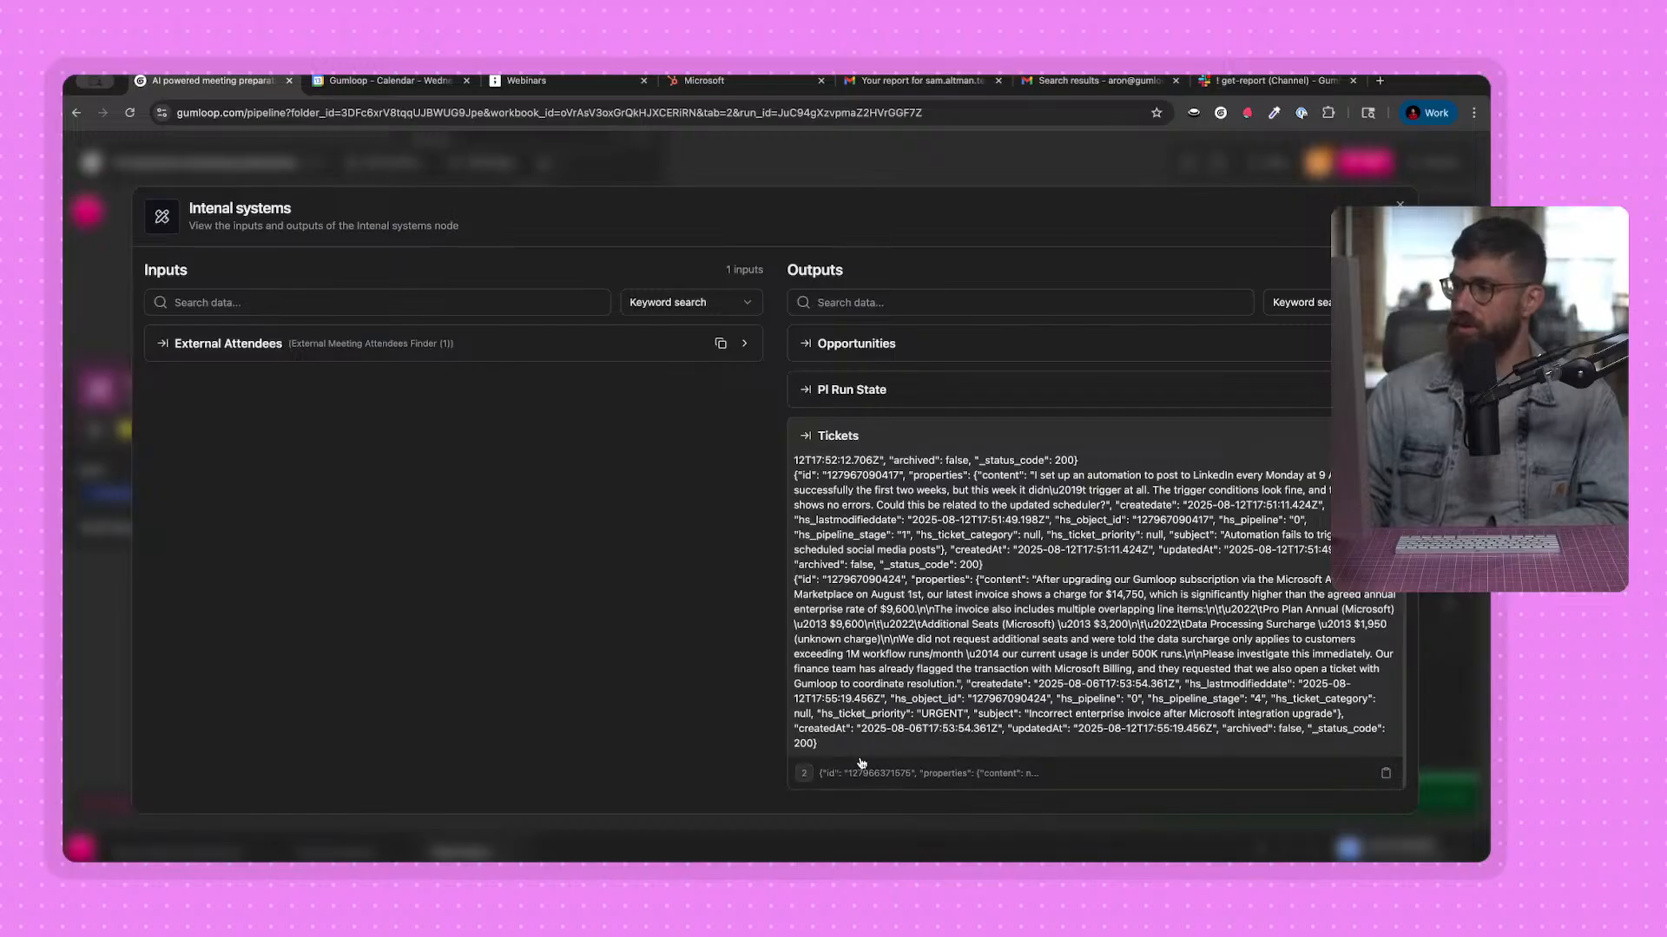
{"action": "left_click_drag", "start_coordinate": [855, 751], "coordinate": [795, 579]}
{"action": "left_click", "coordinate": [827, 574]}
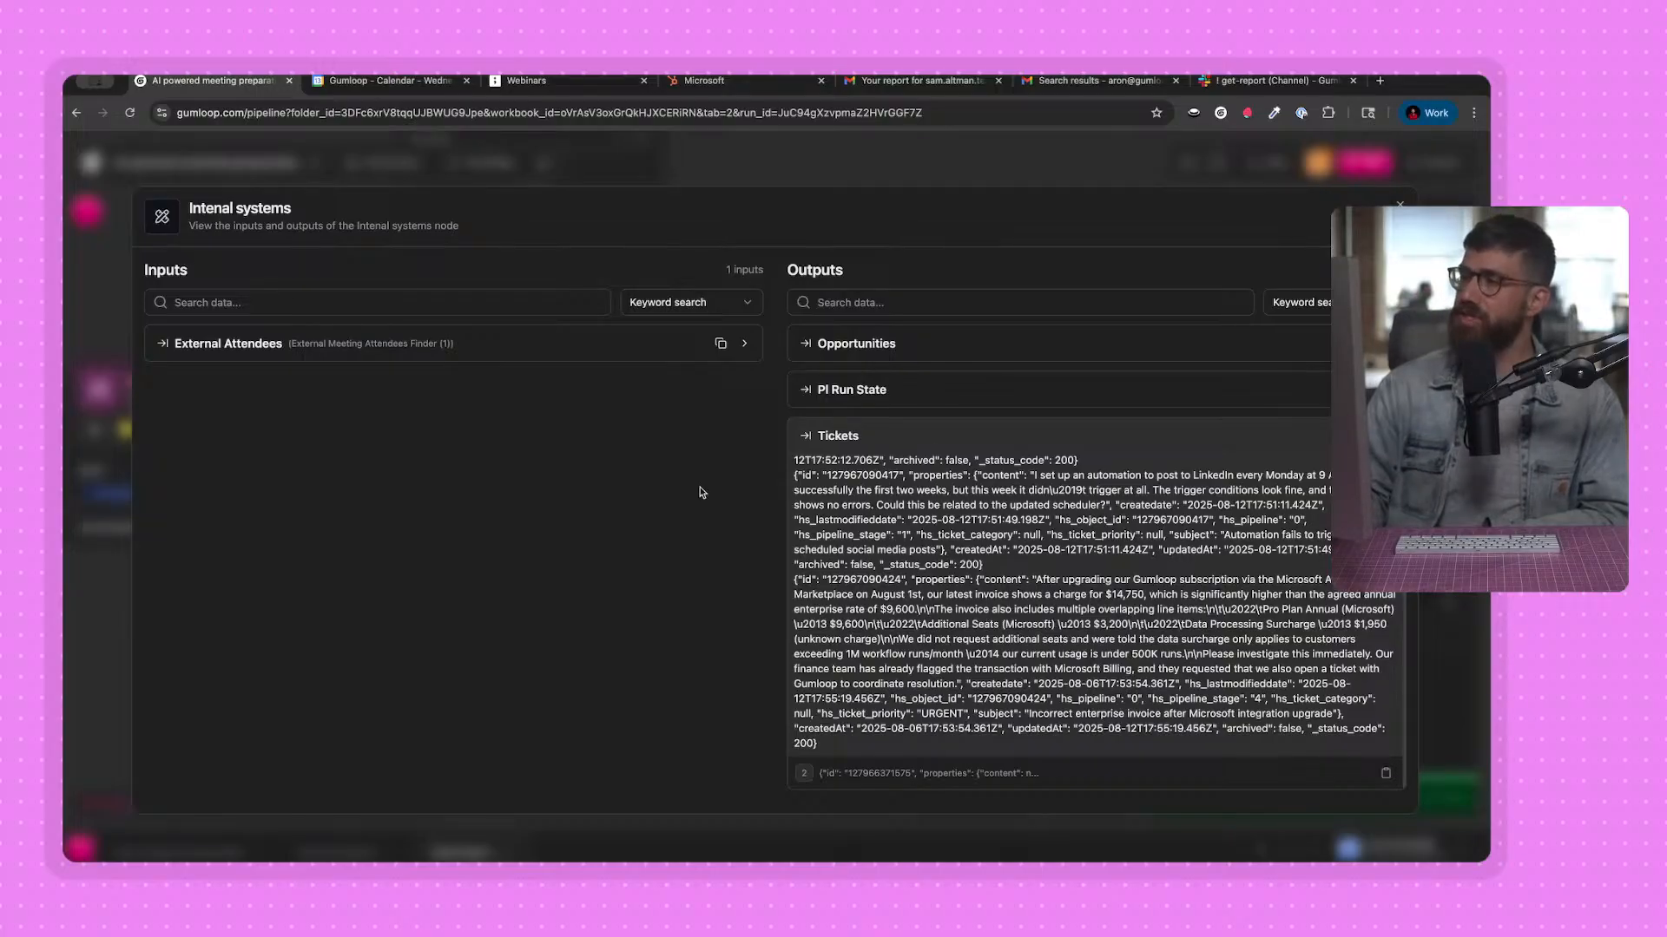
{"action": "left_click_drag", "start_coordinate": [794, 476], "coordinate": [867, 552]}
{"action": "left_click", "coordinate": [867, 552]}
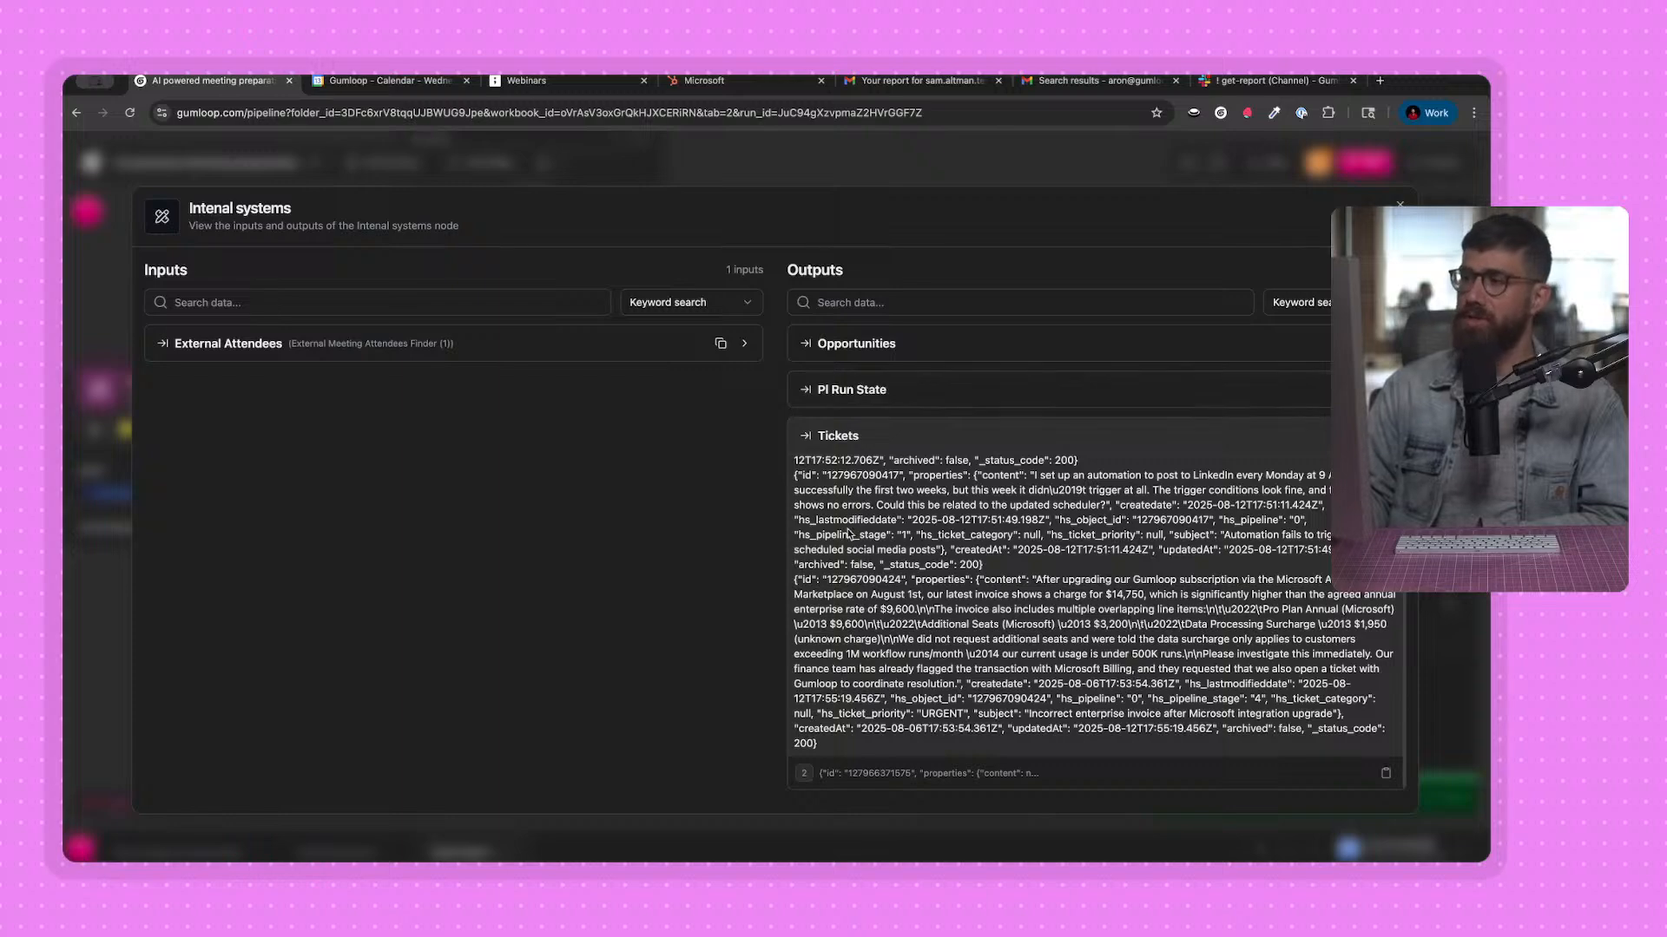
{"action": "left_click", "coordinate": [935, 774]}
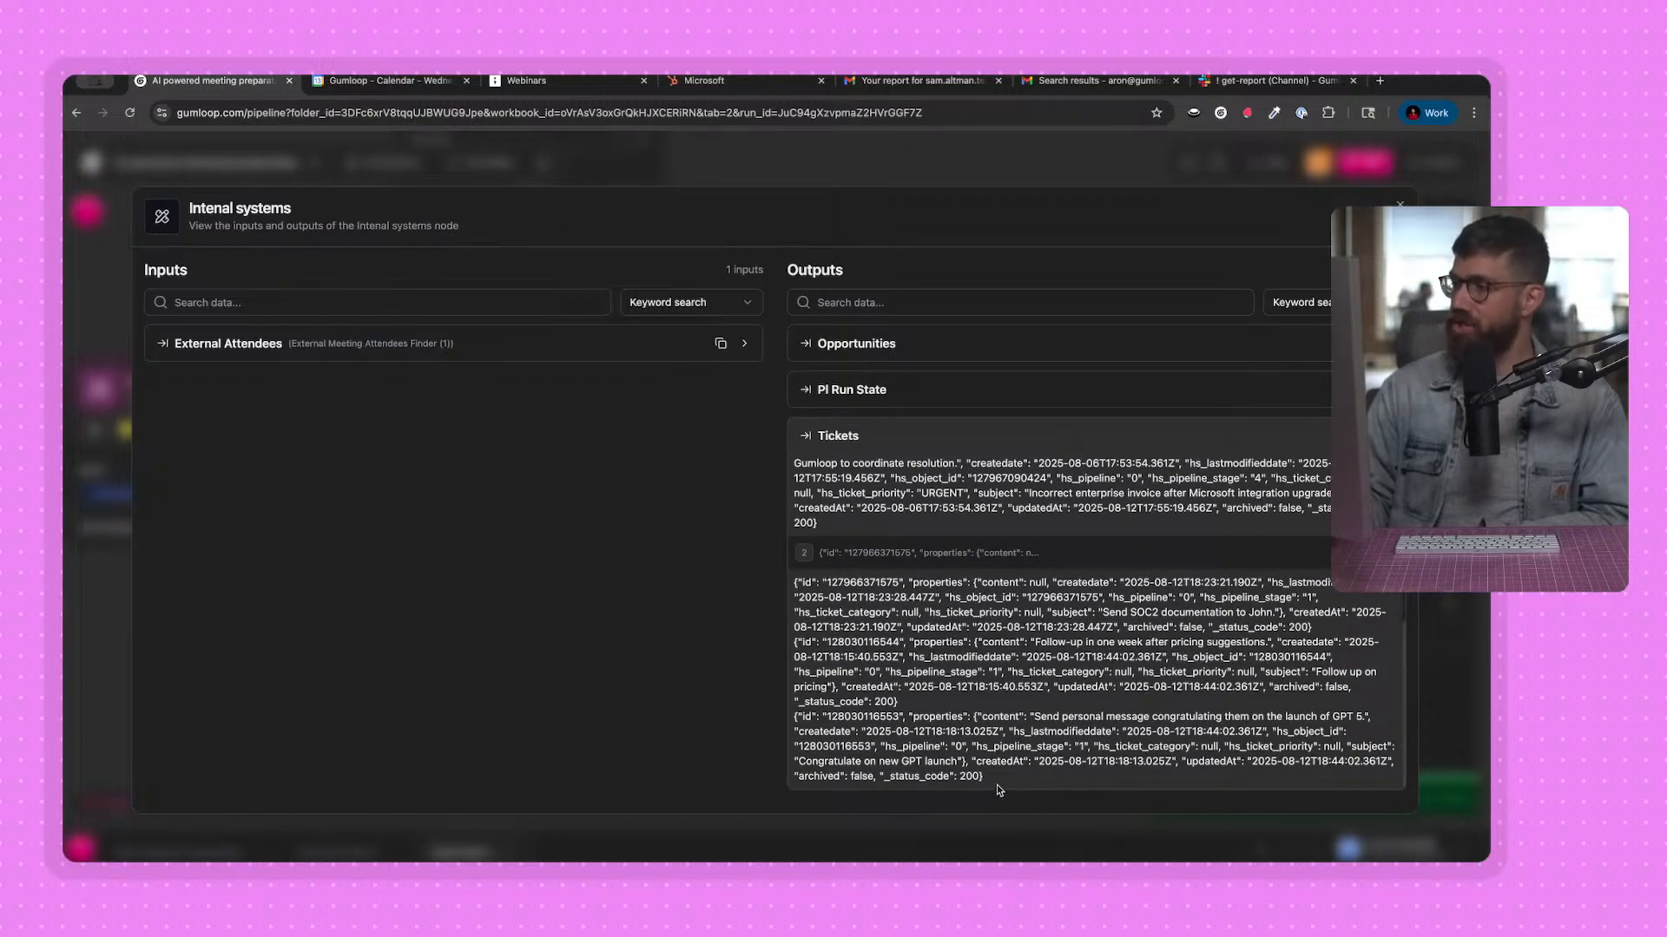
{"action": "left_click_drag", "start_coordinate": [984, 776], "coordinate": [794, 582]}
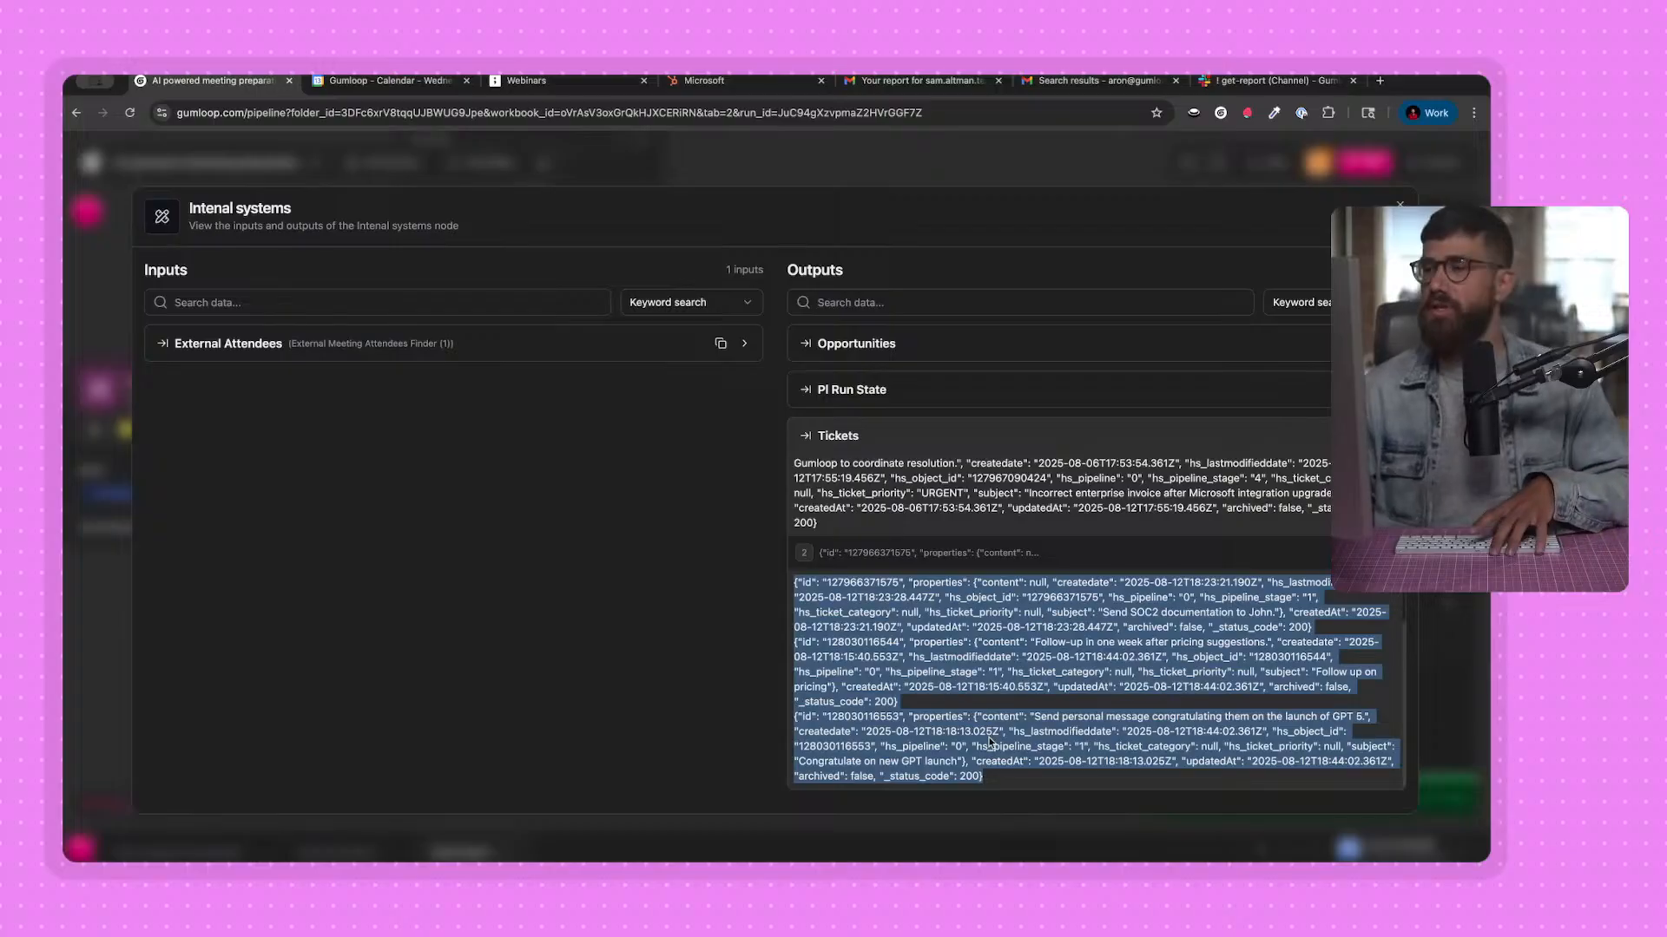
{"action": "left_click", "coordinate": [868, 172]}
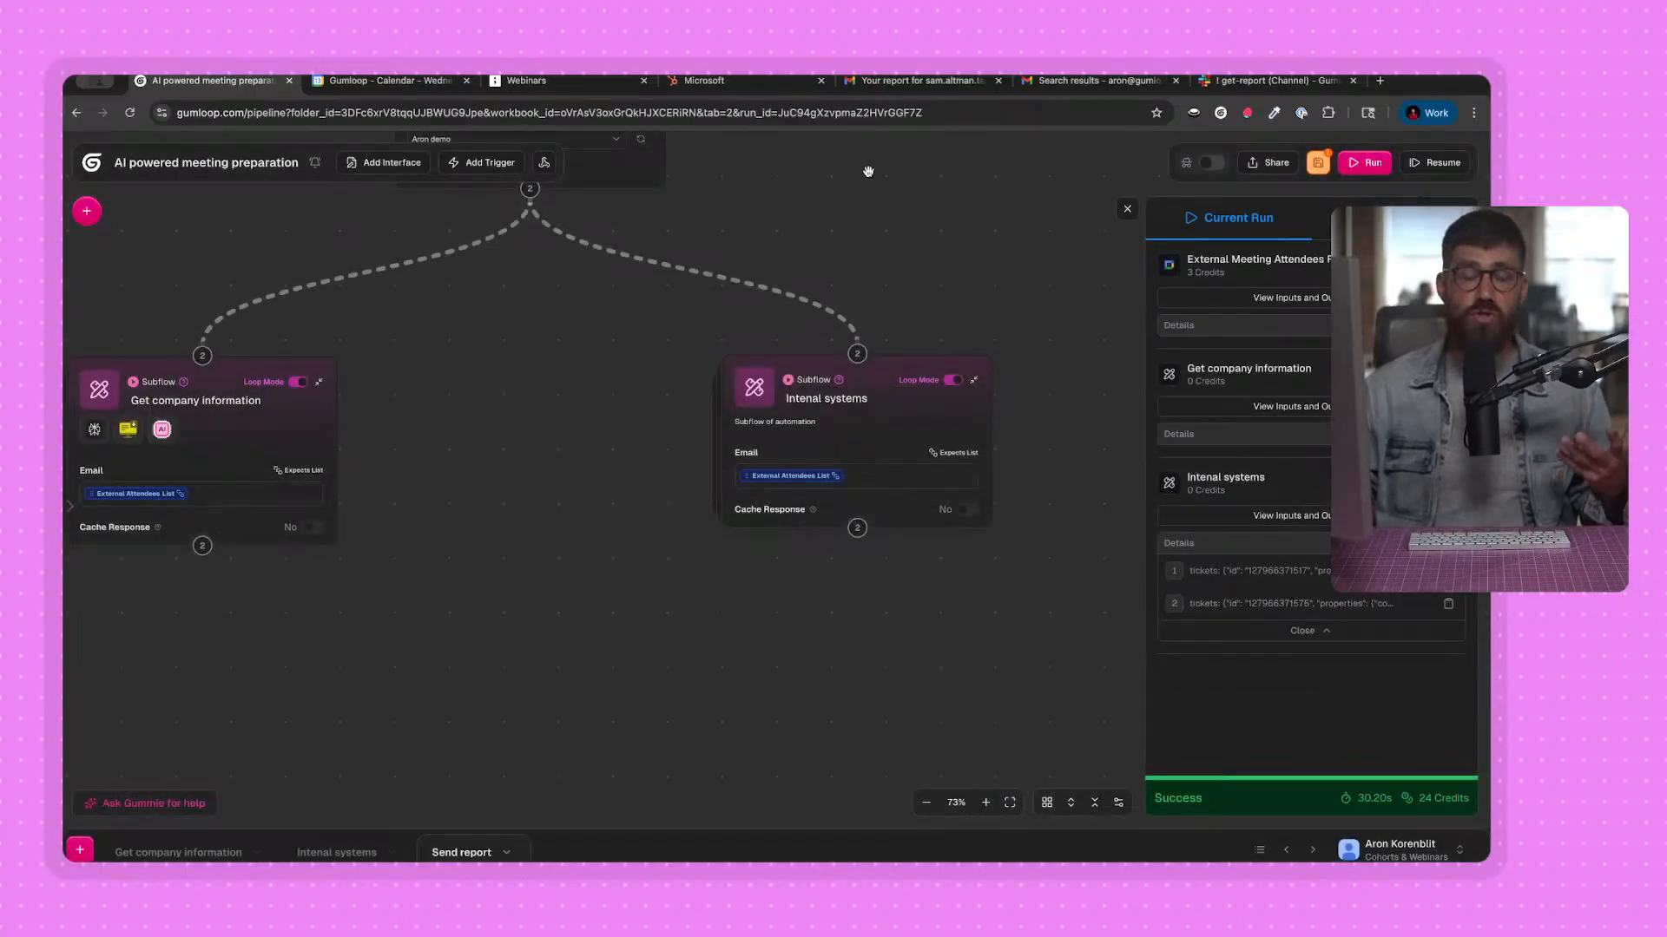
Close the current run results and add an Ask AI node from the Using AI category below the two subflow nodes.
{"action": "scroll", "coordinate": [578, 564], "scroll_direction": "down", "scroll_amount": 1}
{"action": "scroll", "coordinate": [604, 615], "scroll_direction": "left", "scroll_amount": 1}
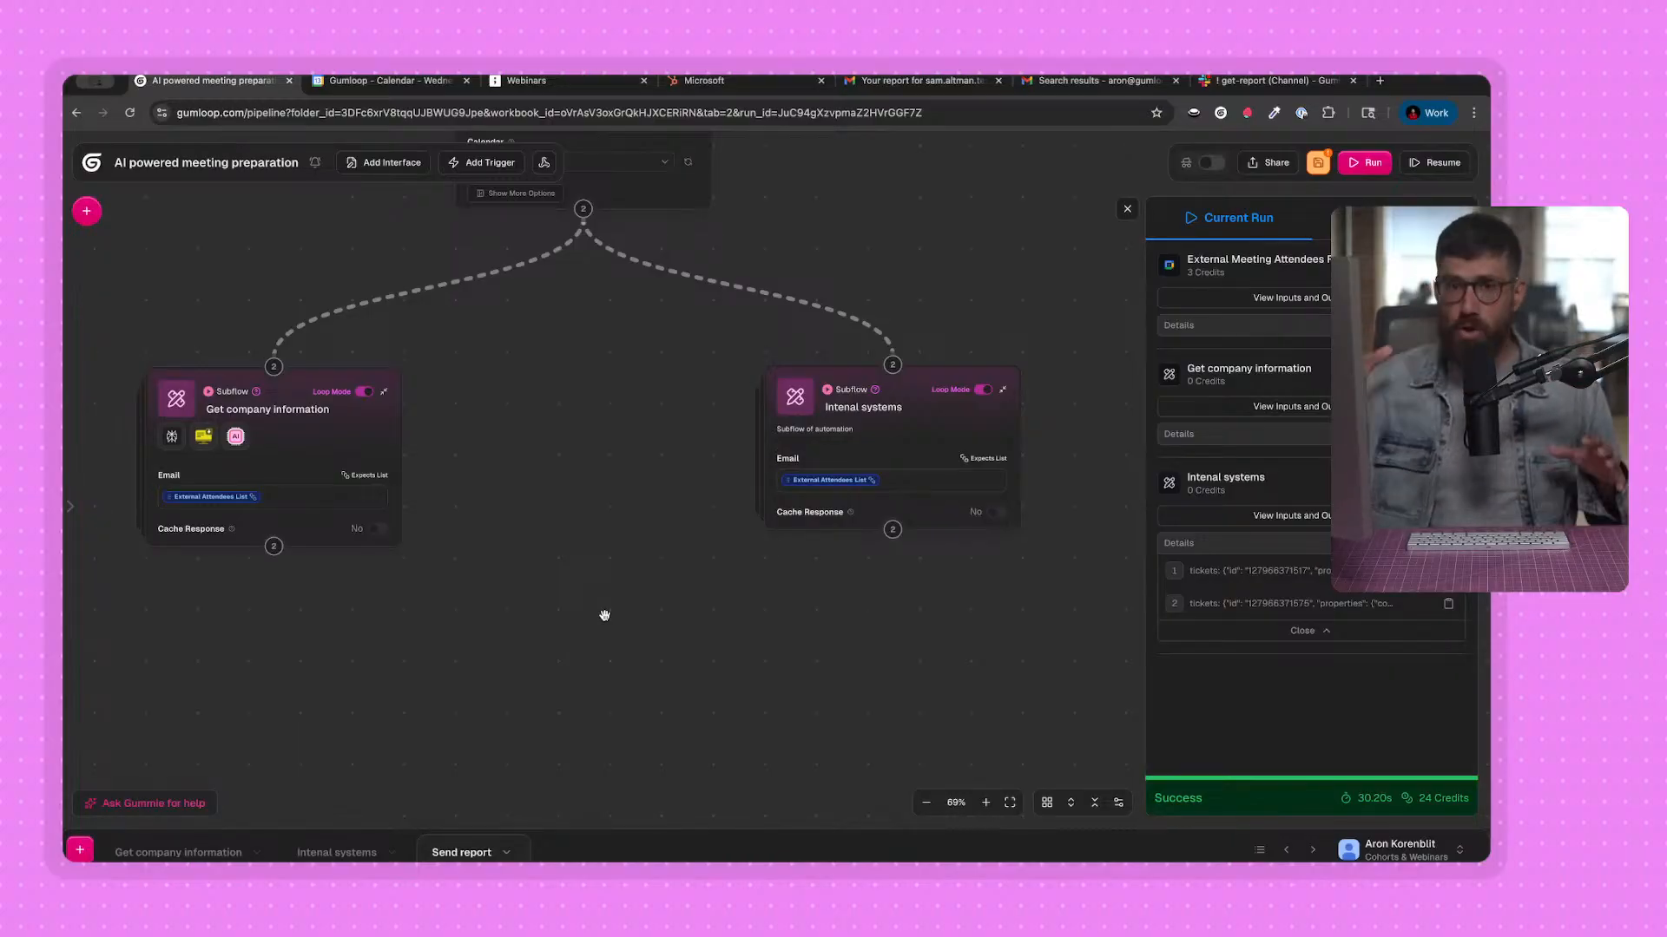
{"action": "left_click_drag", "start_coordinate": [548, 492], "coordinate": [605, 570]}
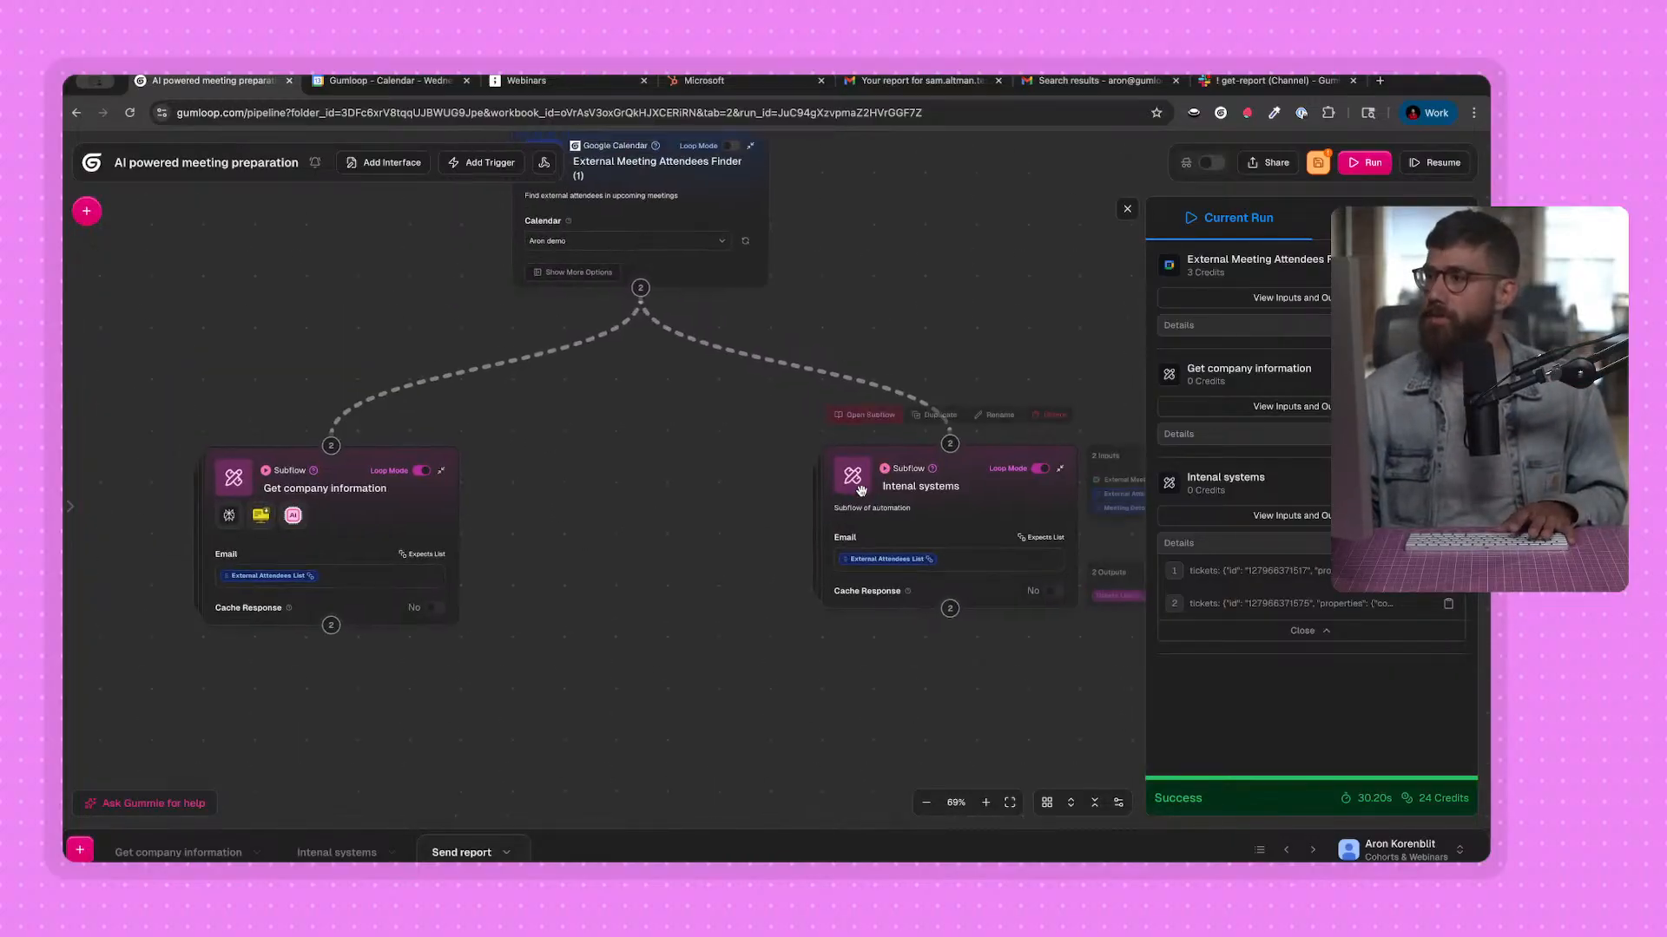
{"action": "left_click_drag", "start_coordinate": [856, 487], "coordinate": [851, 497]}
{"action": "left_click_drag", "start_coordinate": [650, 533], "coordinate": [695, 463]}
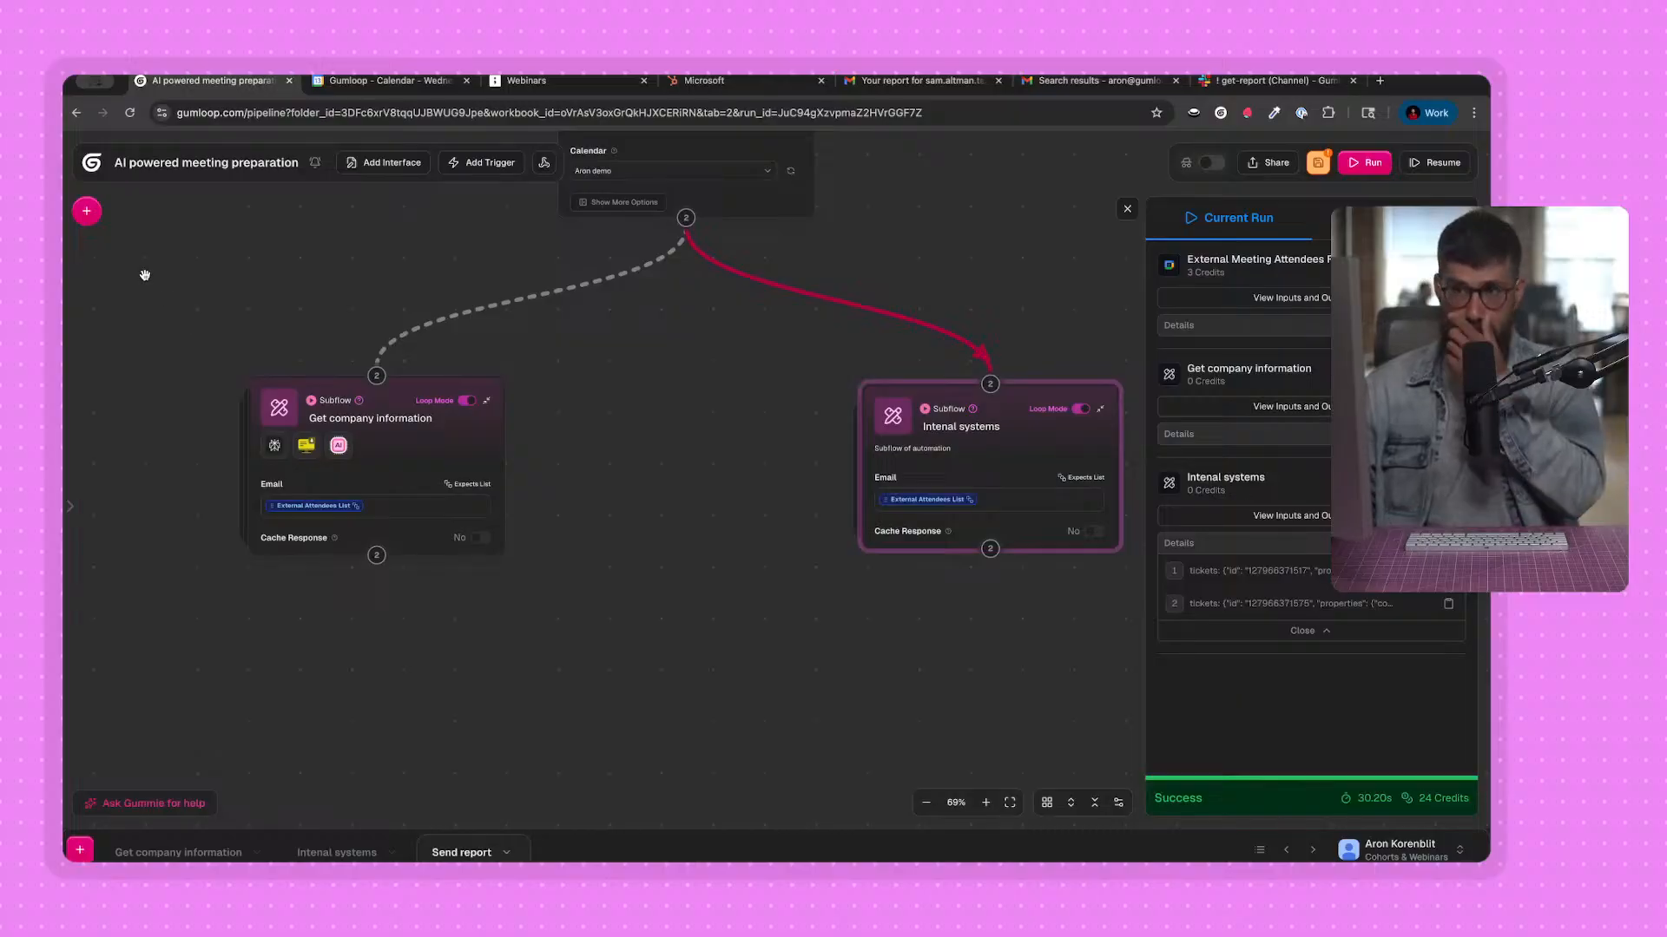
{"action": "left_click", "coordinate": [86, 212]}
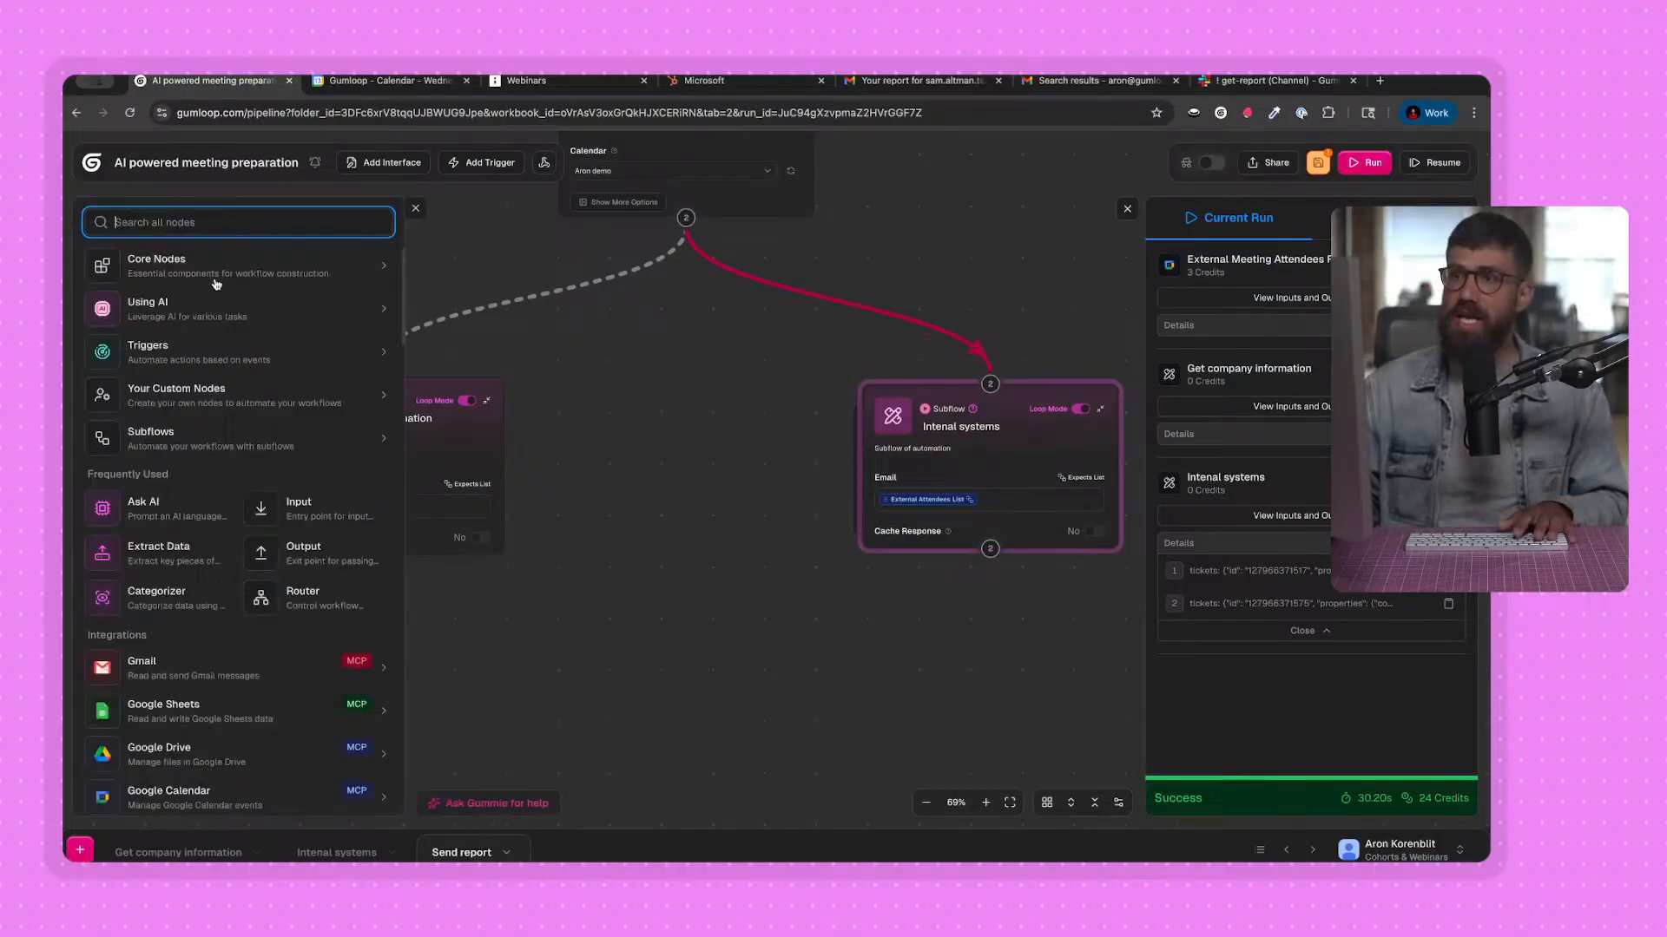
{"action": "left_click", "coordinate": [171, 304]}
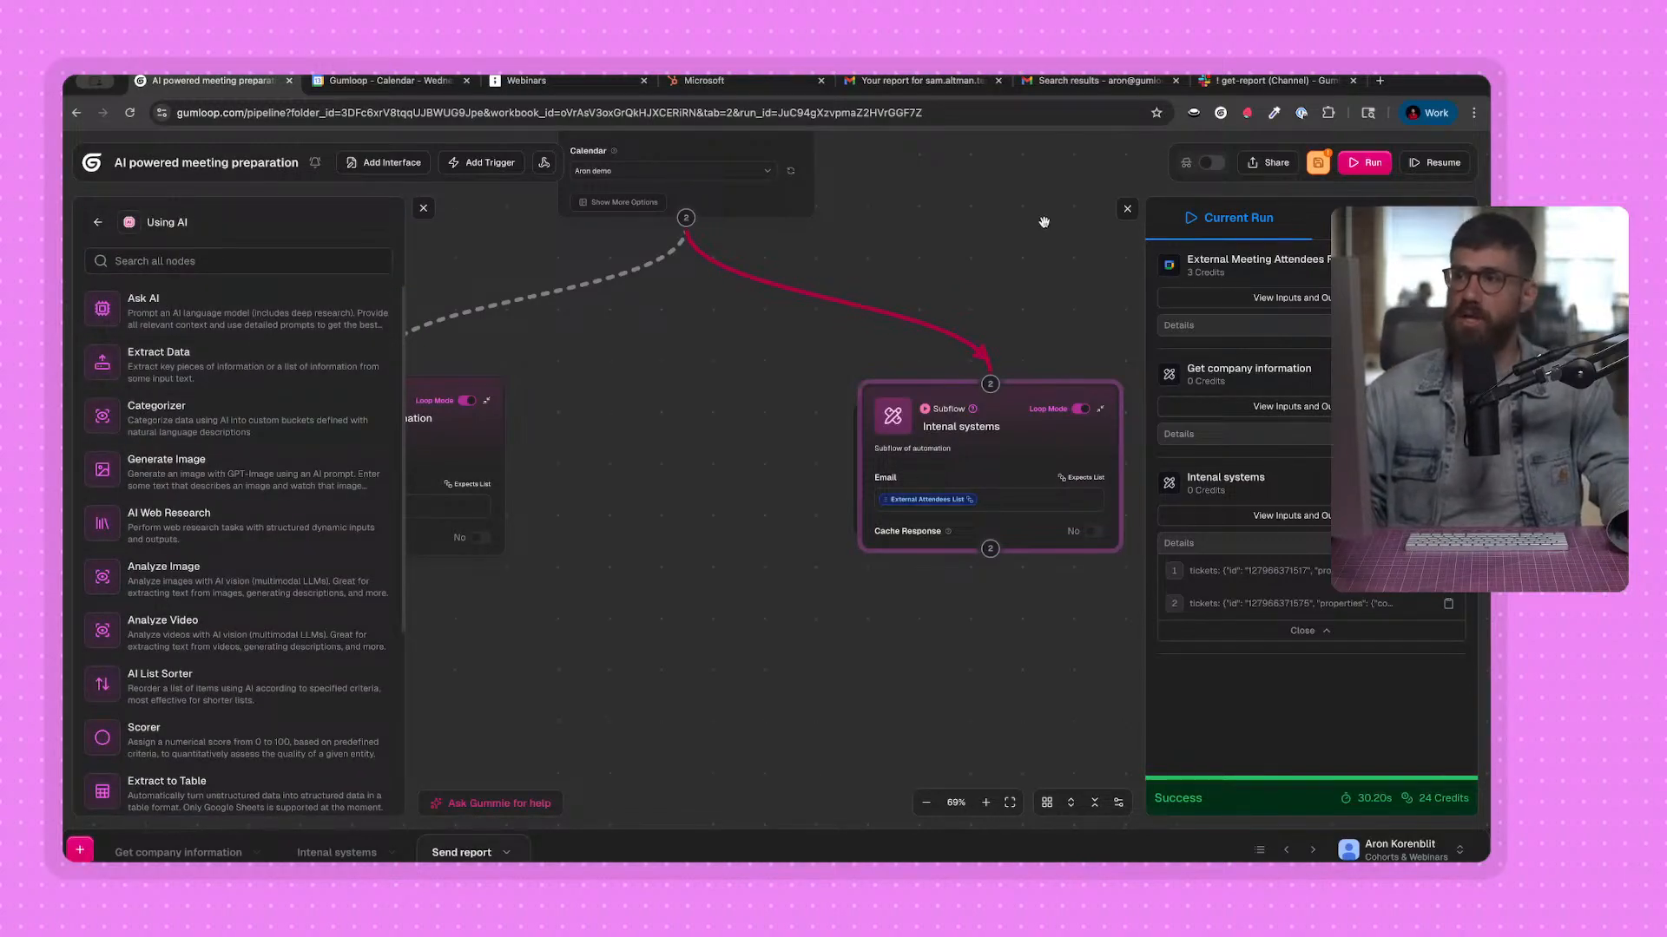
{"action": "left_click", "coordinate": [1128, 209]}
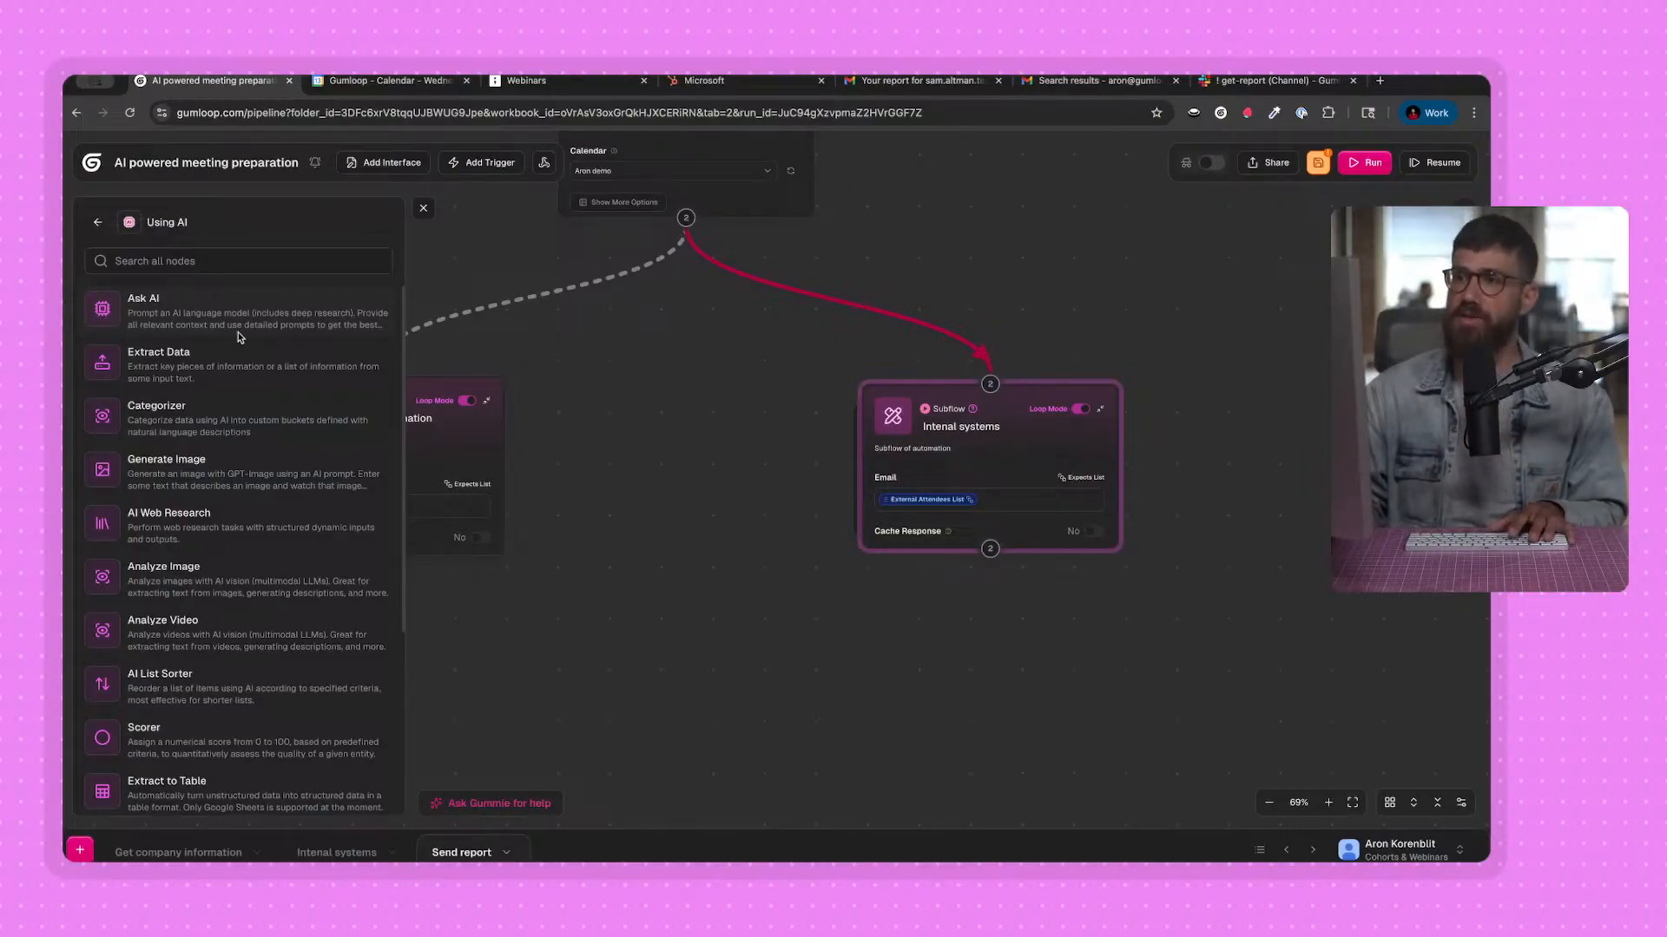
{"action": "scroll", "coordinate": [240, 337], "scroll_direction": "down", "scroll_amount": 1}
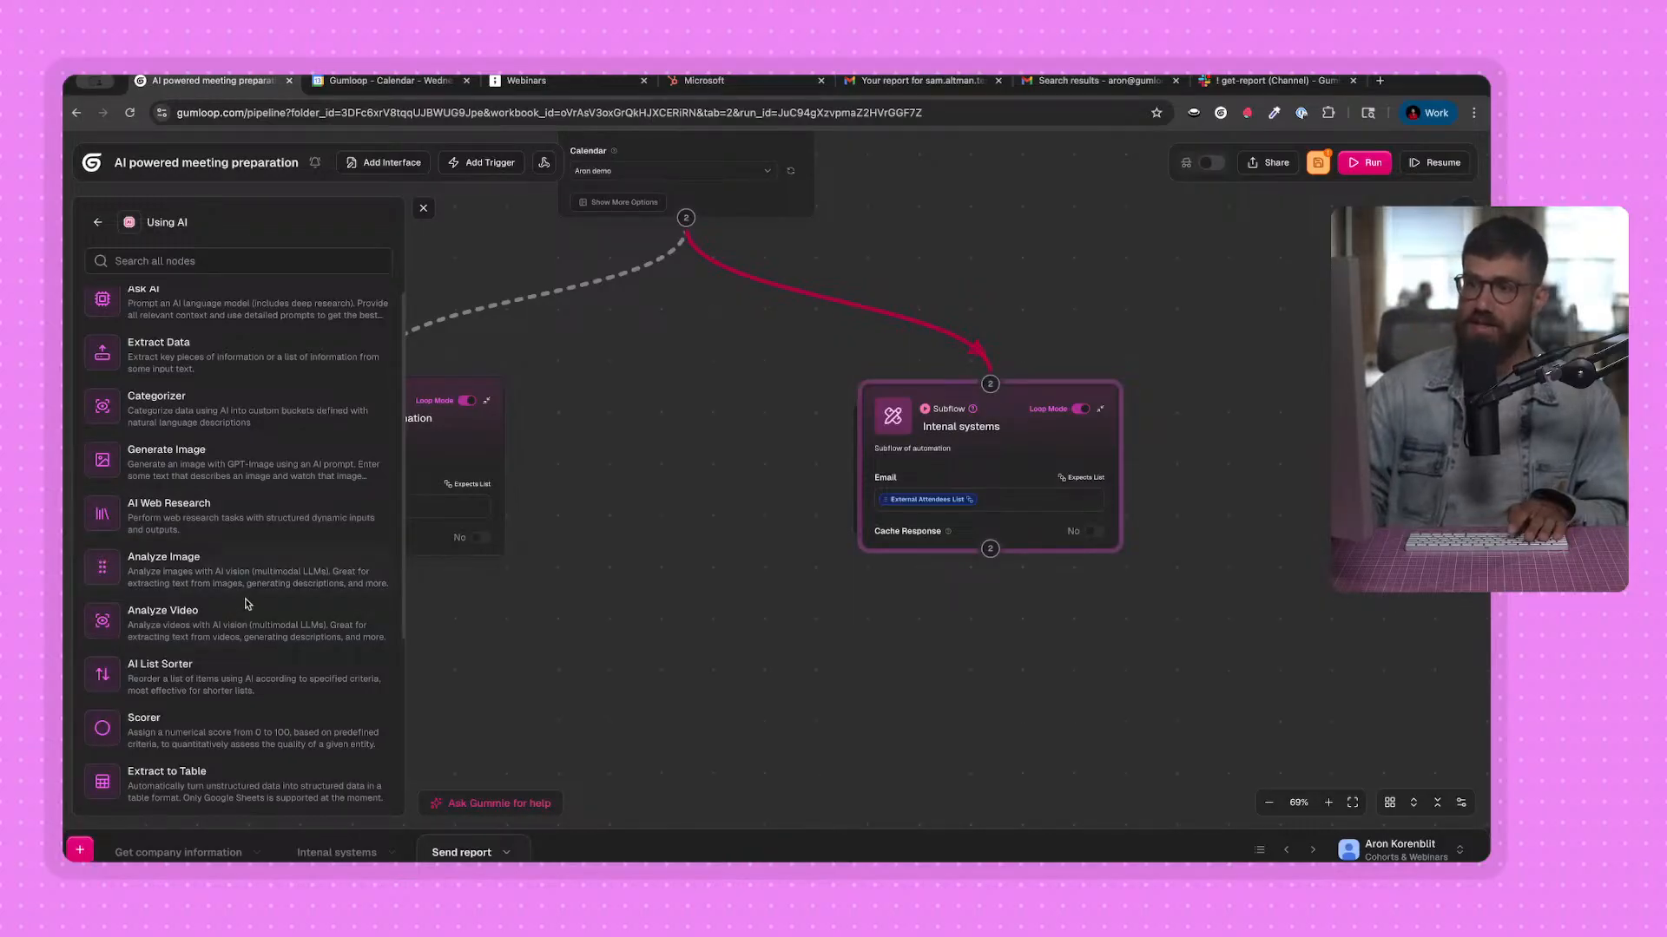
{"action": "scroll", "coordinate": [302, 433], "scroll_direction": "up", "scroll_amount": 1}
{"action": "left_click_drag", "start_coordinate": [259, 315], "coordinate": [704, 655]}
{"action": "left_click", "coordinate": [423, 209]}
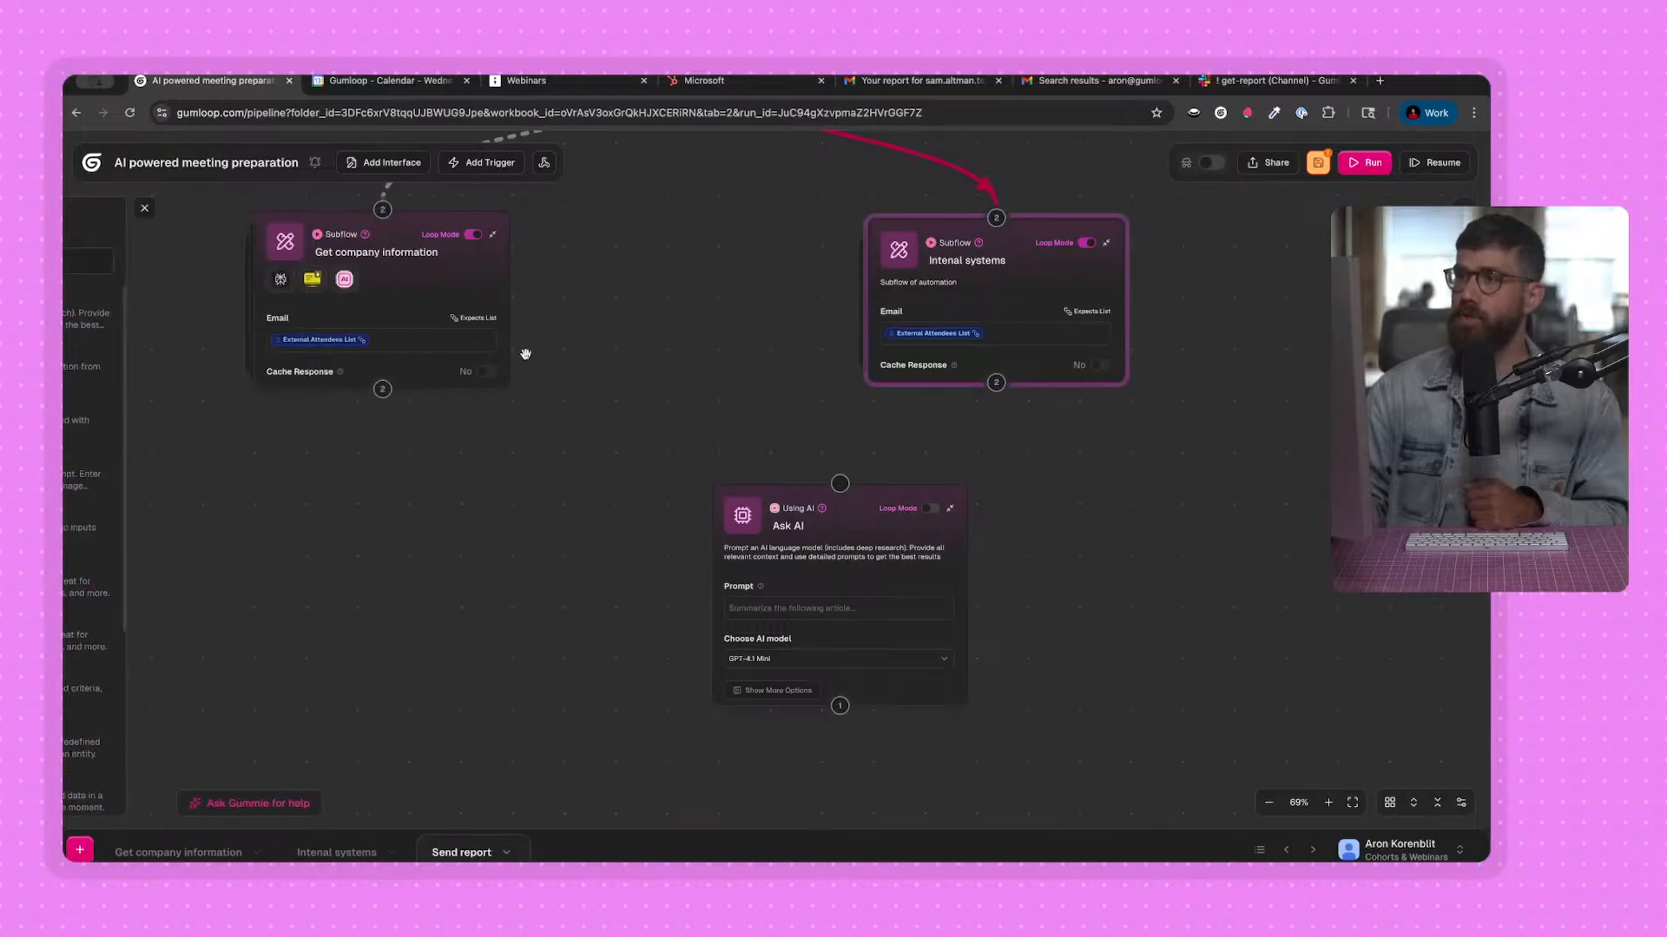
Place the Ask AI node centrally below the two subflow nodes and check which outputs each subflow offers.
{"action": "mouse_move", "coordinate": [779, 556]}
{"action": "left_click_drag", "start_coordinate": [779, 555], "coordinate": [674, 592]}
{"action": "left_click_drag", "start_coordinate": [321, 524], "coordinate": [328, 490]}
{"action": "mouse_move", "coordinate": [387, 280]}
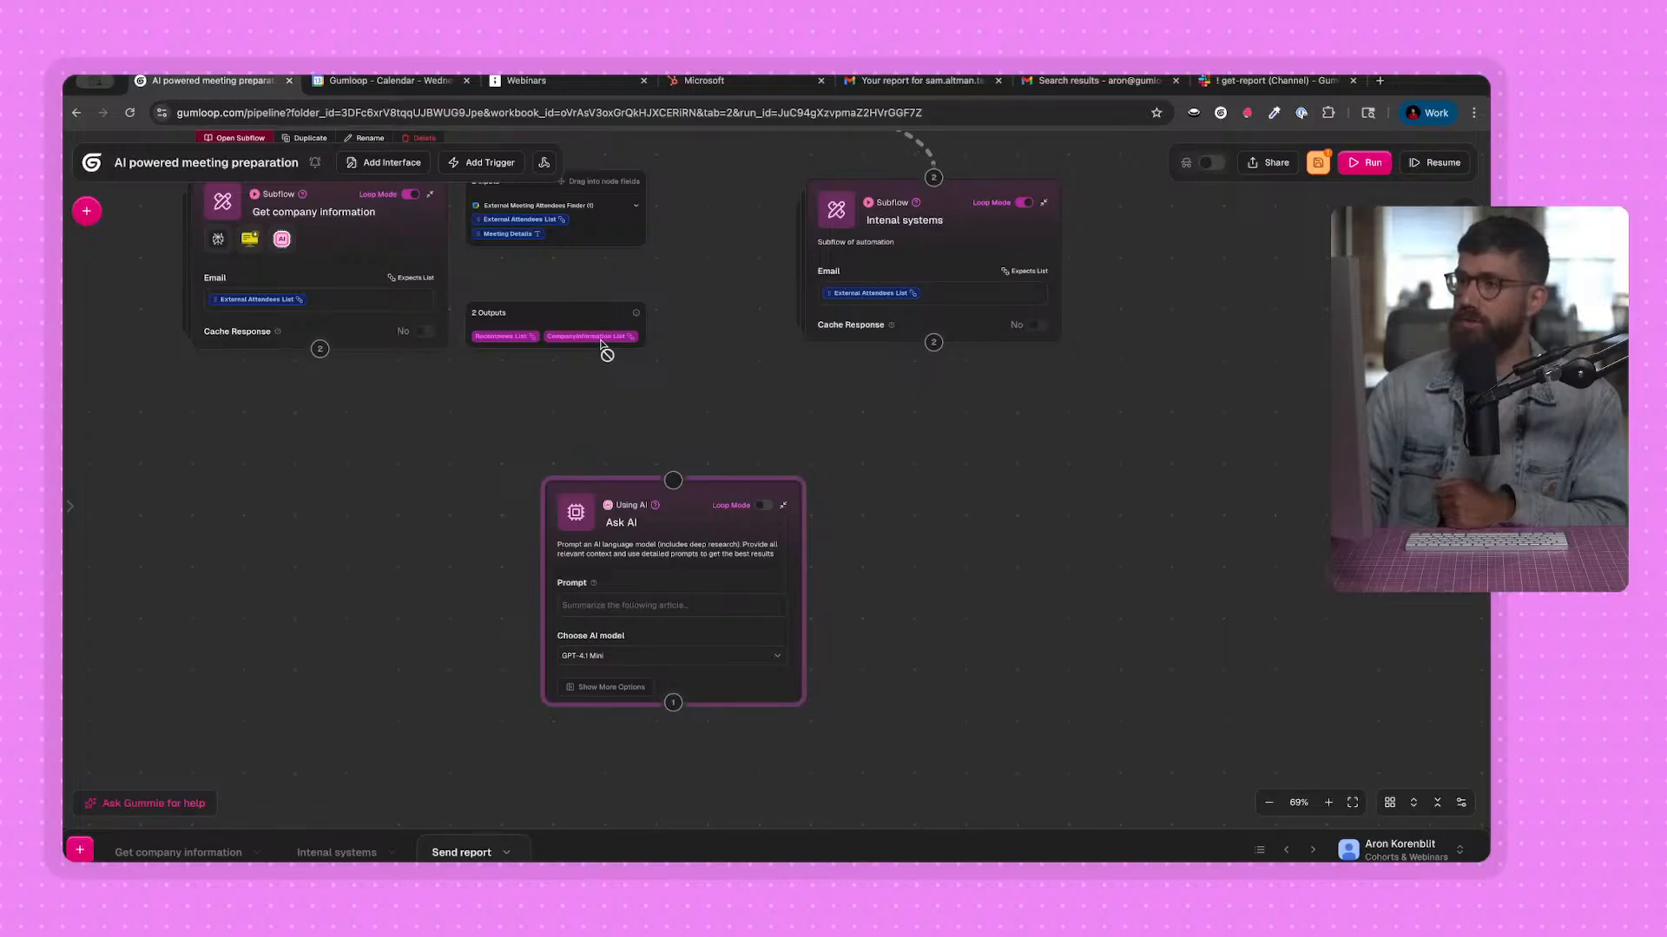
{"action": "mouse_move", "coordinate": [1011, 261]}
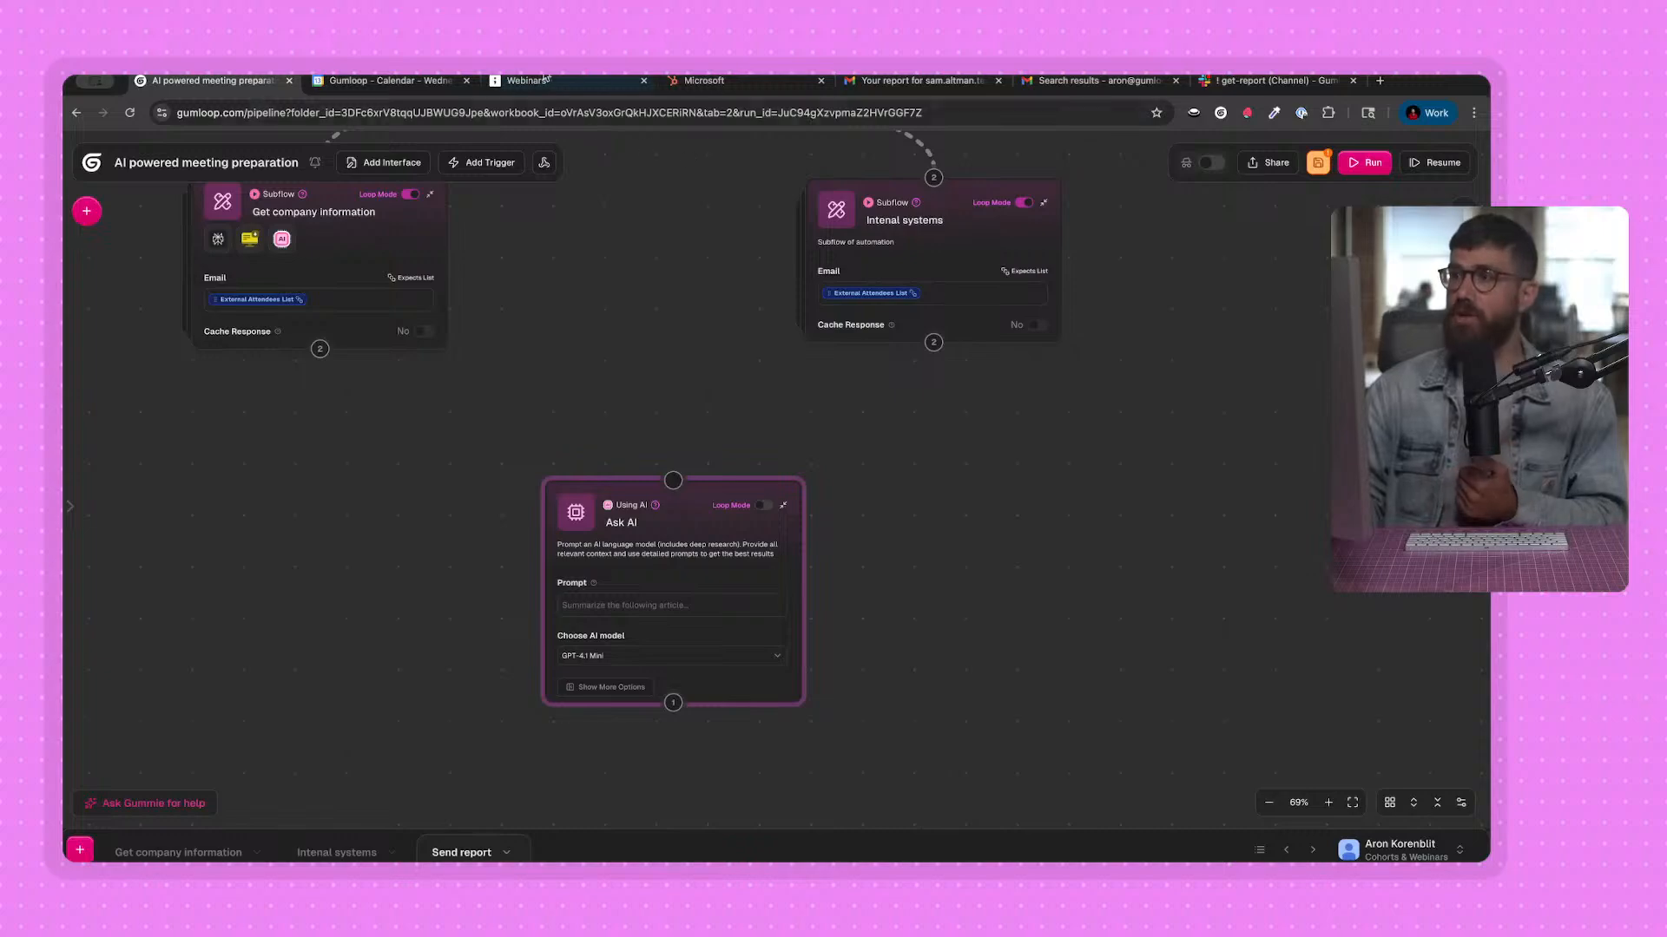
Switch to the example report email in Gmail, review its company, news and support sections, and return to the Gumloop workbook.
{"action": "left_click", "coordinate": [915, 80]}
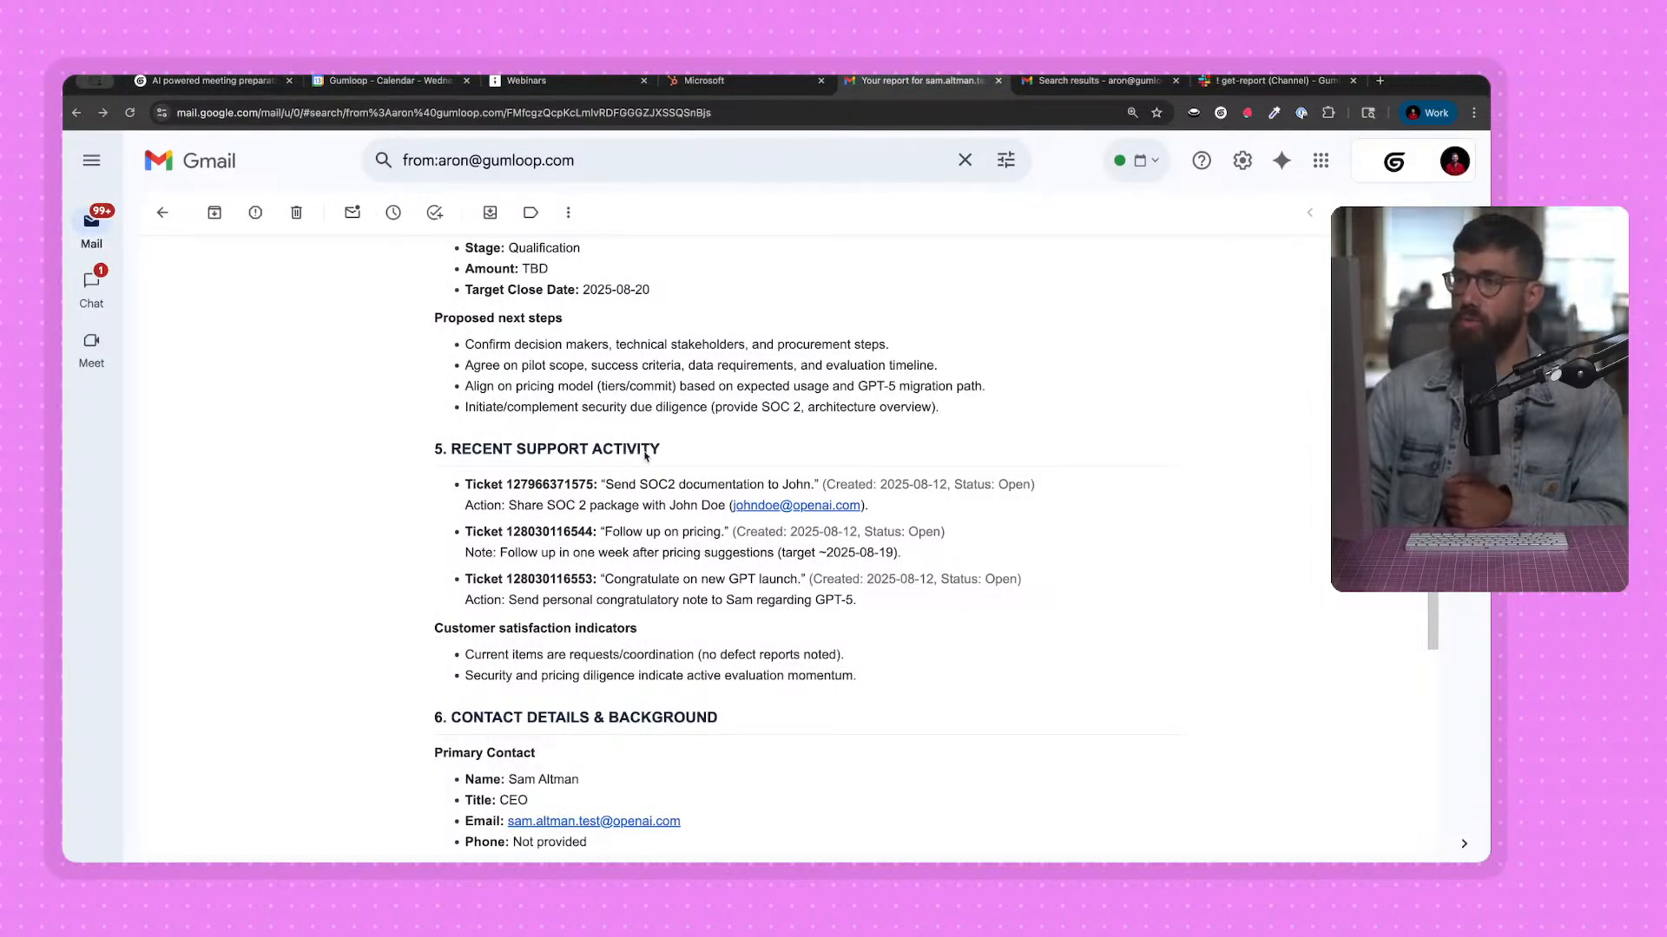
{"action": "scroll", "coordinate": [573, 521], "scroll_direction": "up", "scroll_amount": 4}
{"action": "scroll", "coordinate": [589, 582], "scroll_direction": "up", "scroll_amount": 6}
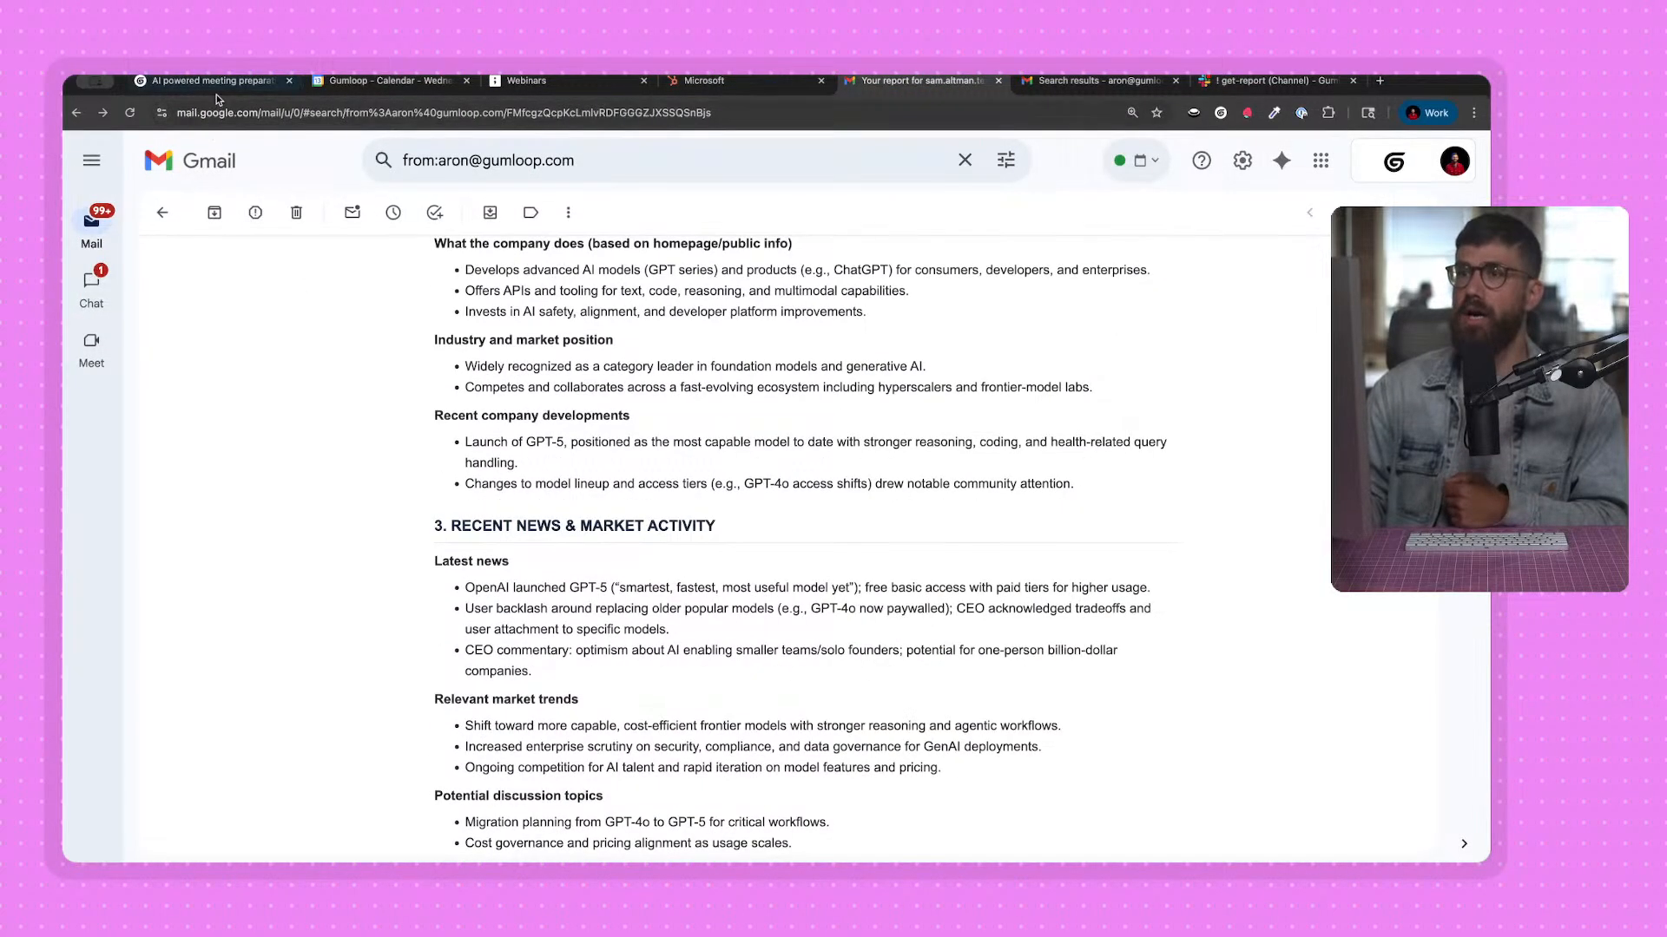
{"action": "left_click", "coordinate": [216, 84]}
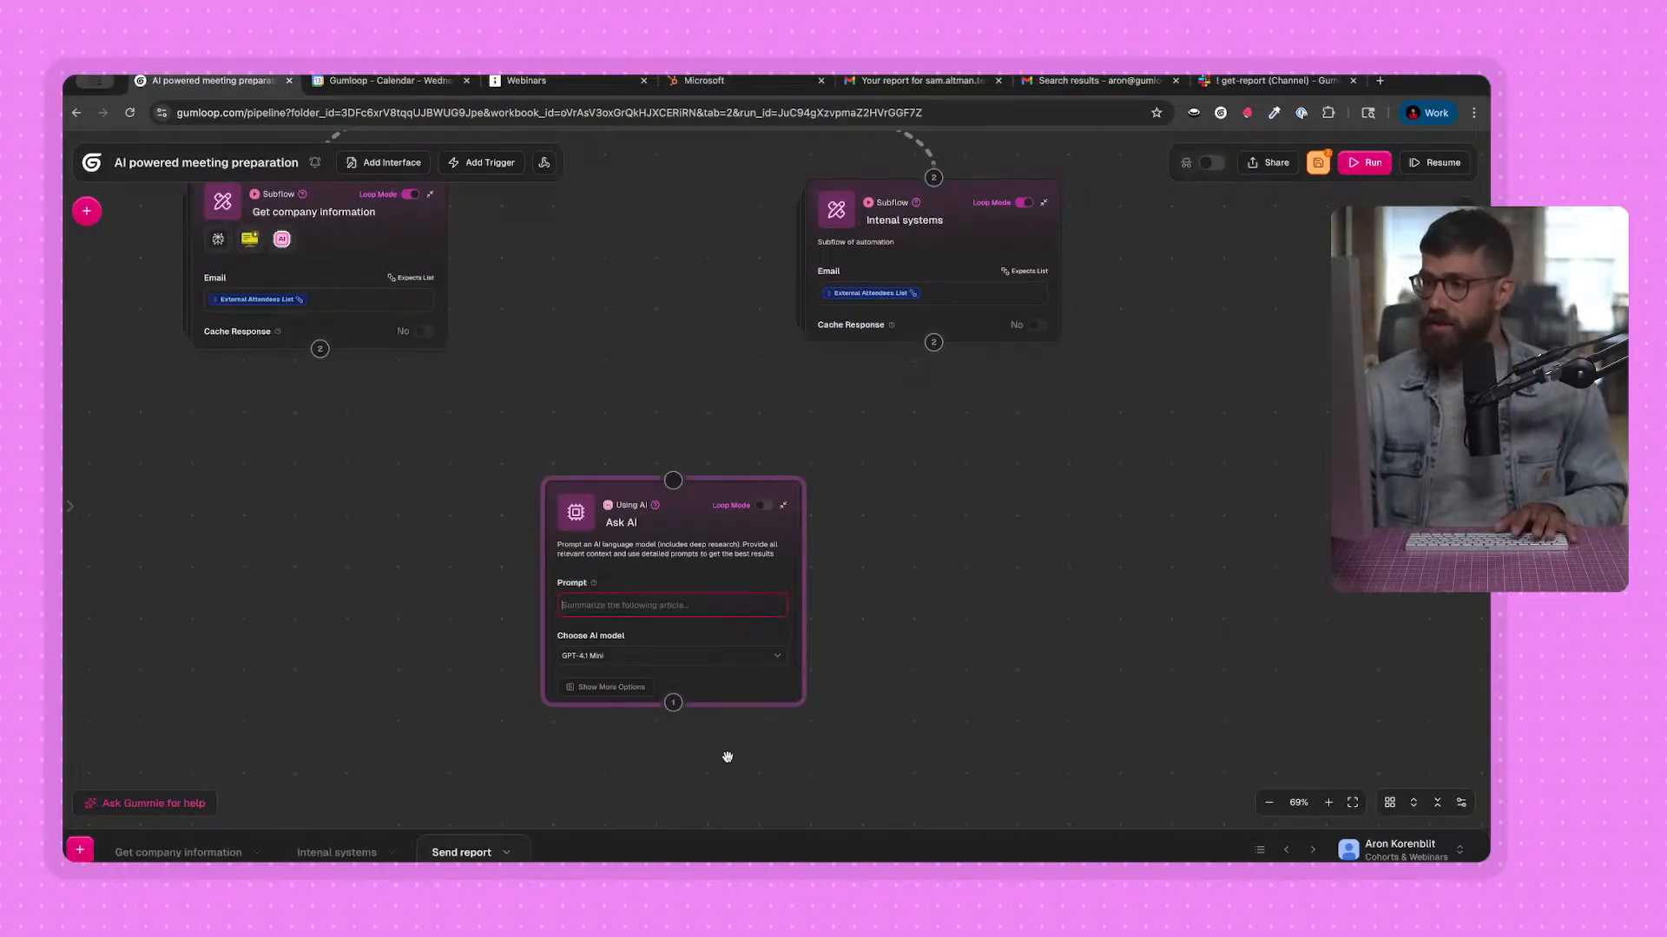
{"action": "left_click", "coordinate": [673, 605]}
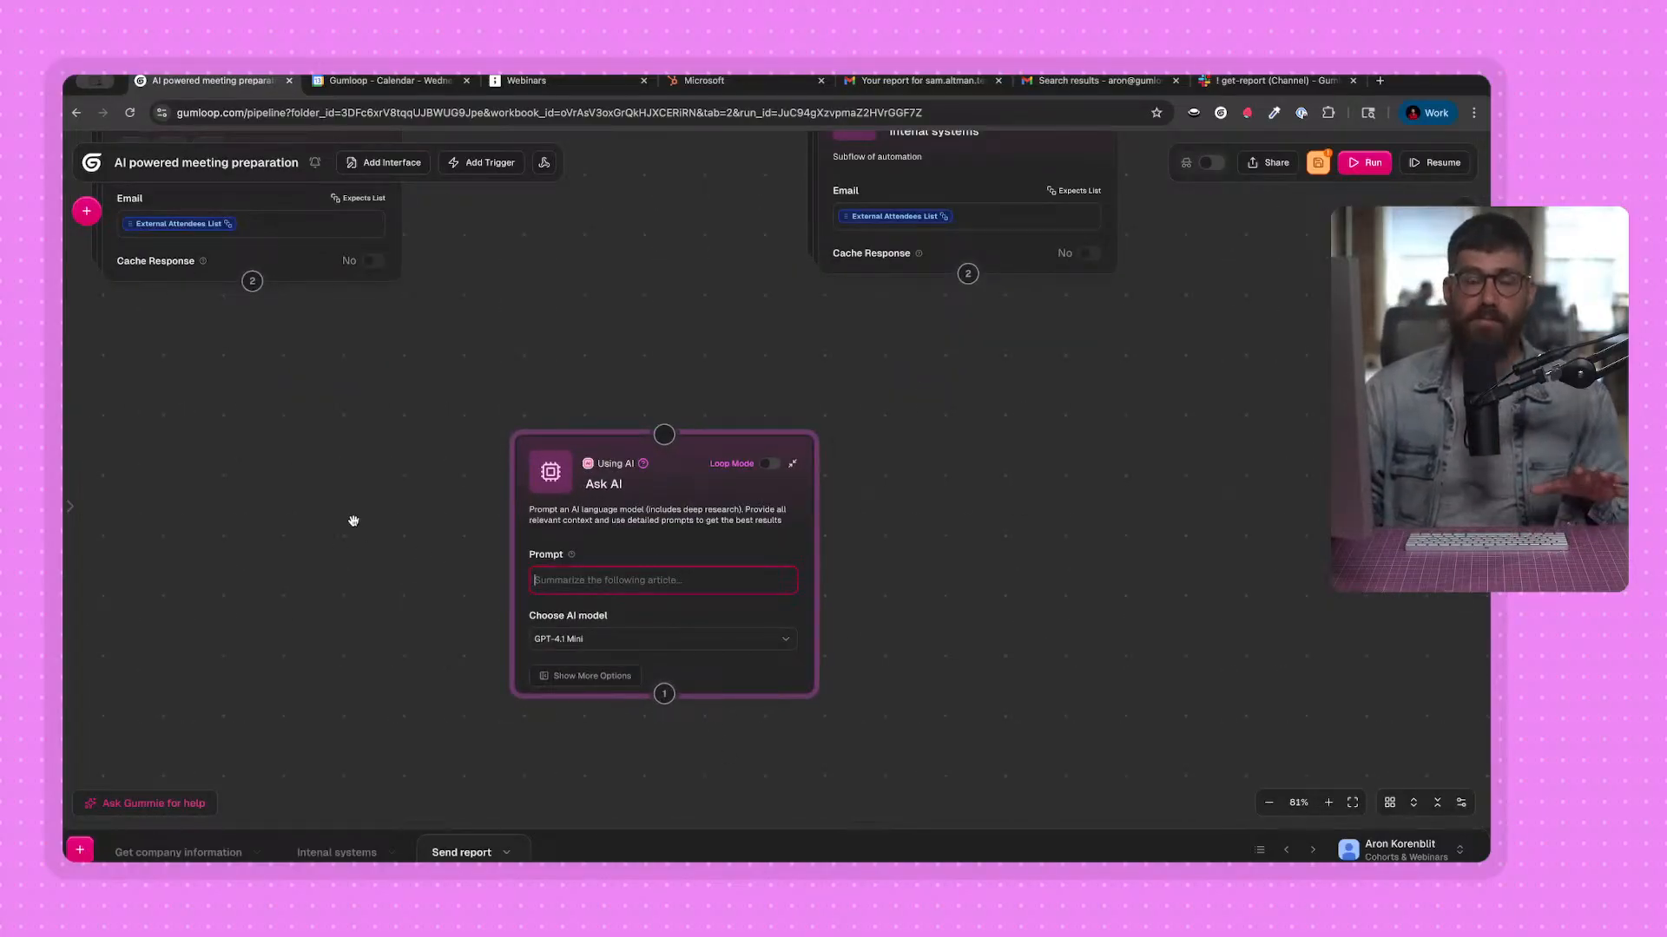
{"action": "left_click_drag", "start_coordinate": [357, 539], "coordinate": [444, 611]}
{"action": "scroll", "coordinate": [428, 585], "scroll_direction": "down", "scroll_amount": 1}
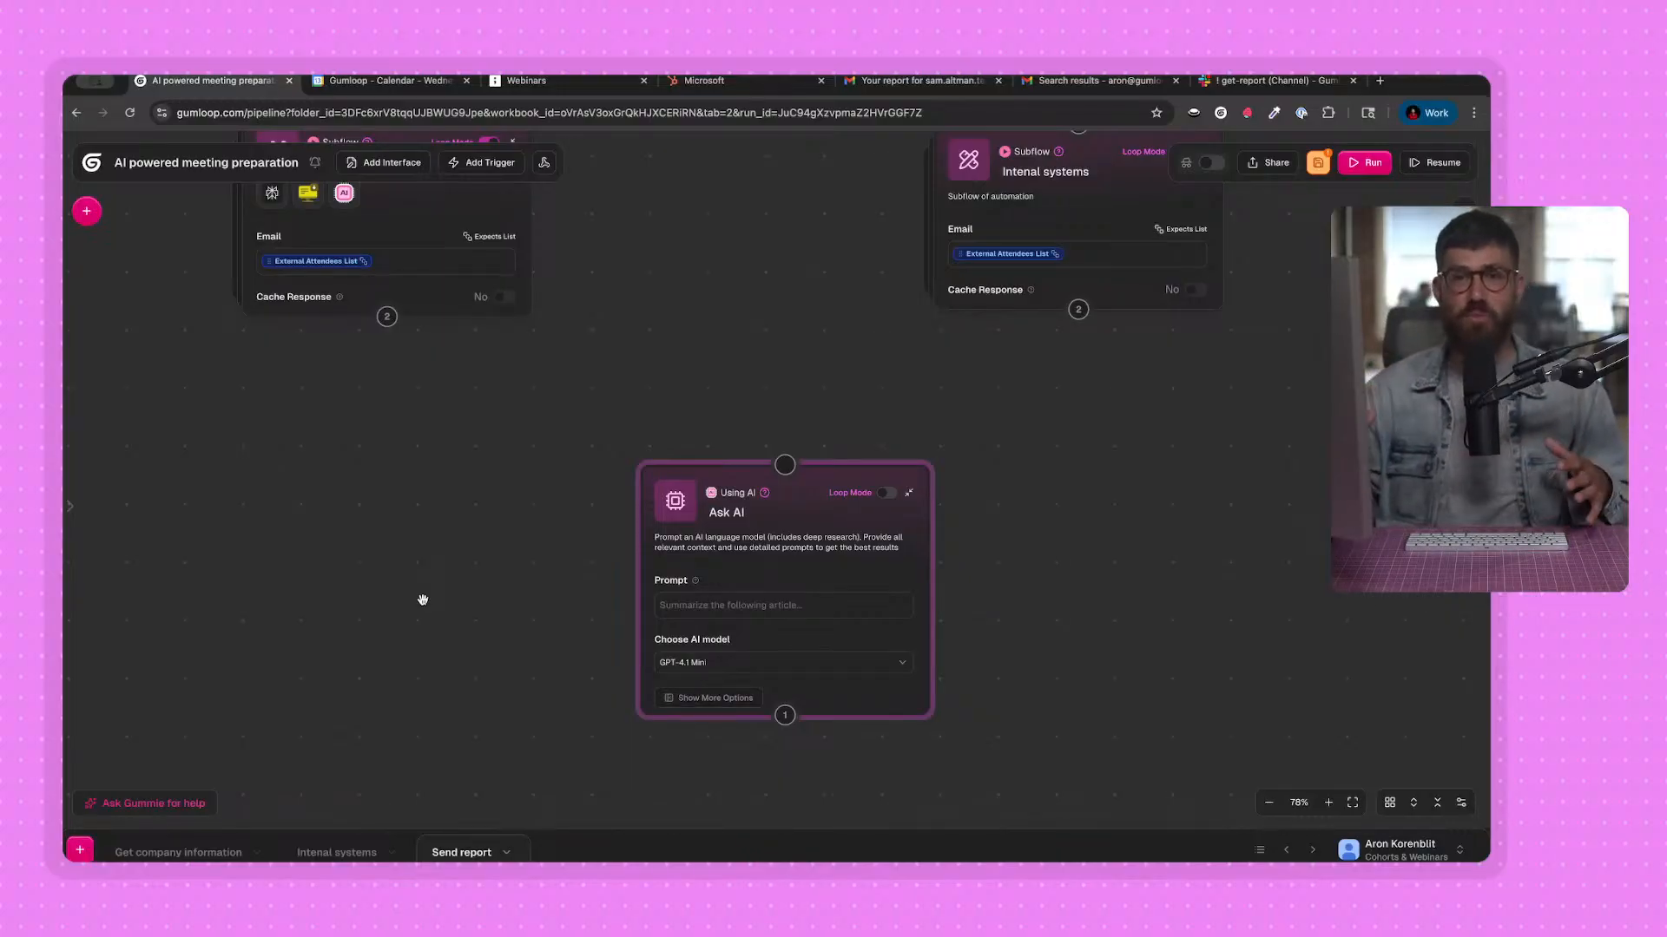
{"action": "left_click", "coordinate": [660, 535]}
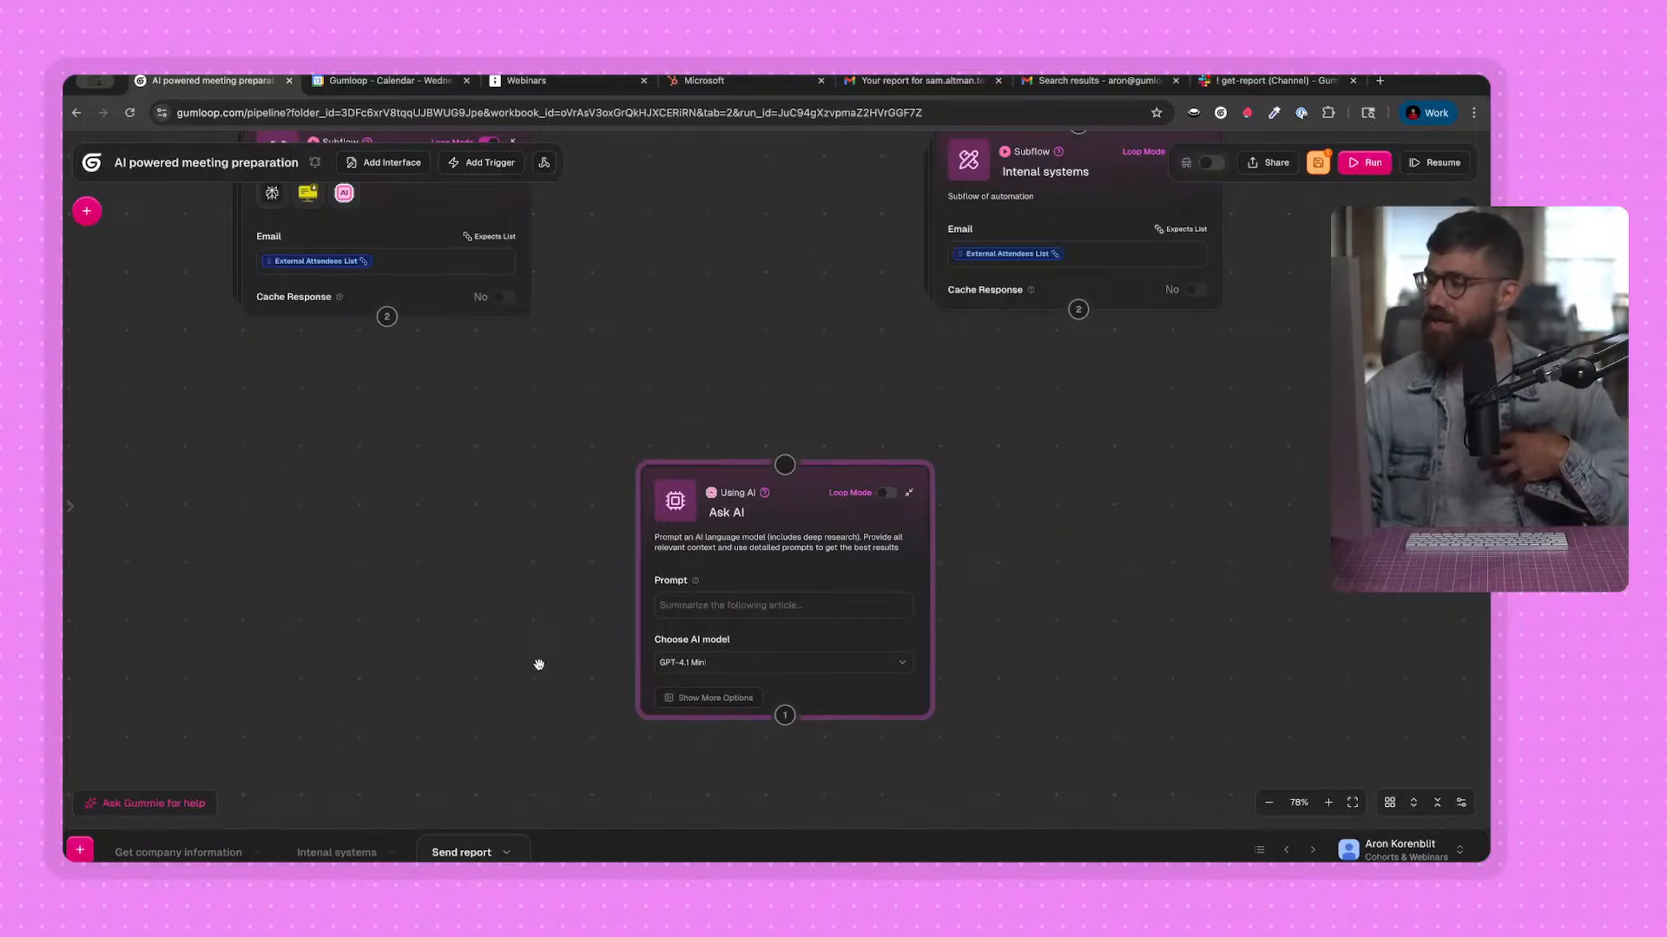
Start a Gummie assistant request reading "I want to write a beautiful HTML report preparing me for my meetings, with the following inputs:".
{"action": "left_click", "coordinate": [172, 797]}
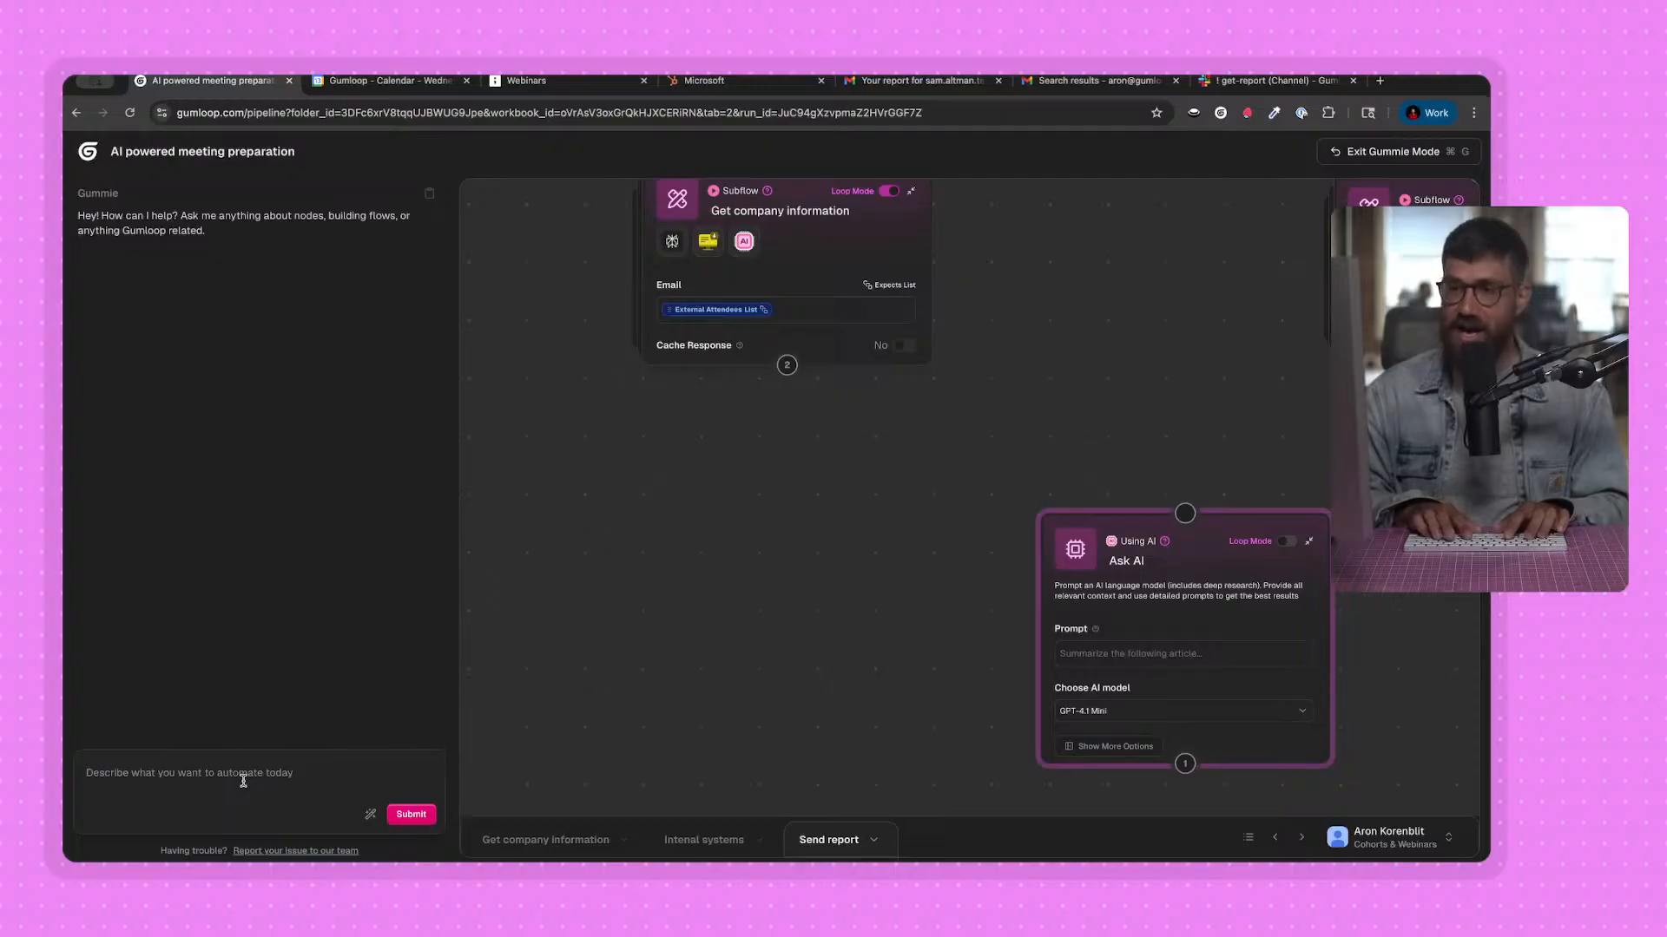
{"action": "type", "text": "I want to wr"}
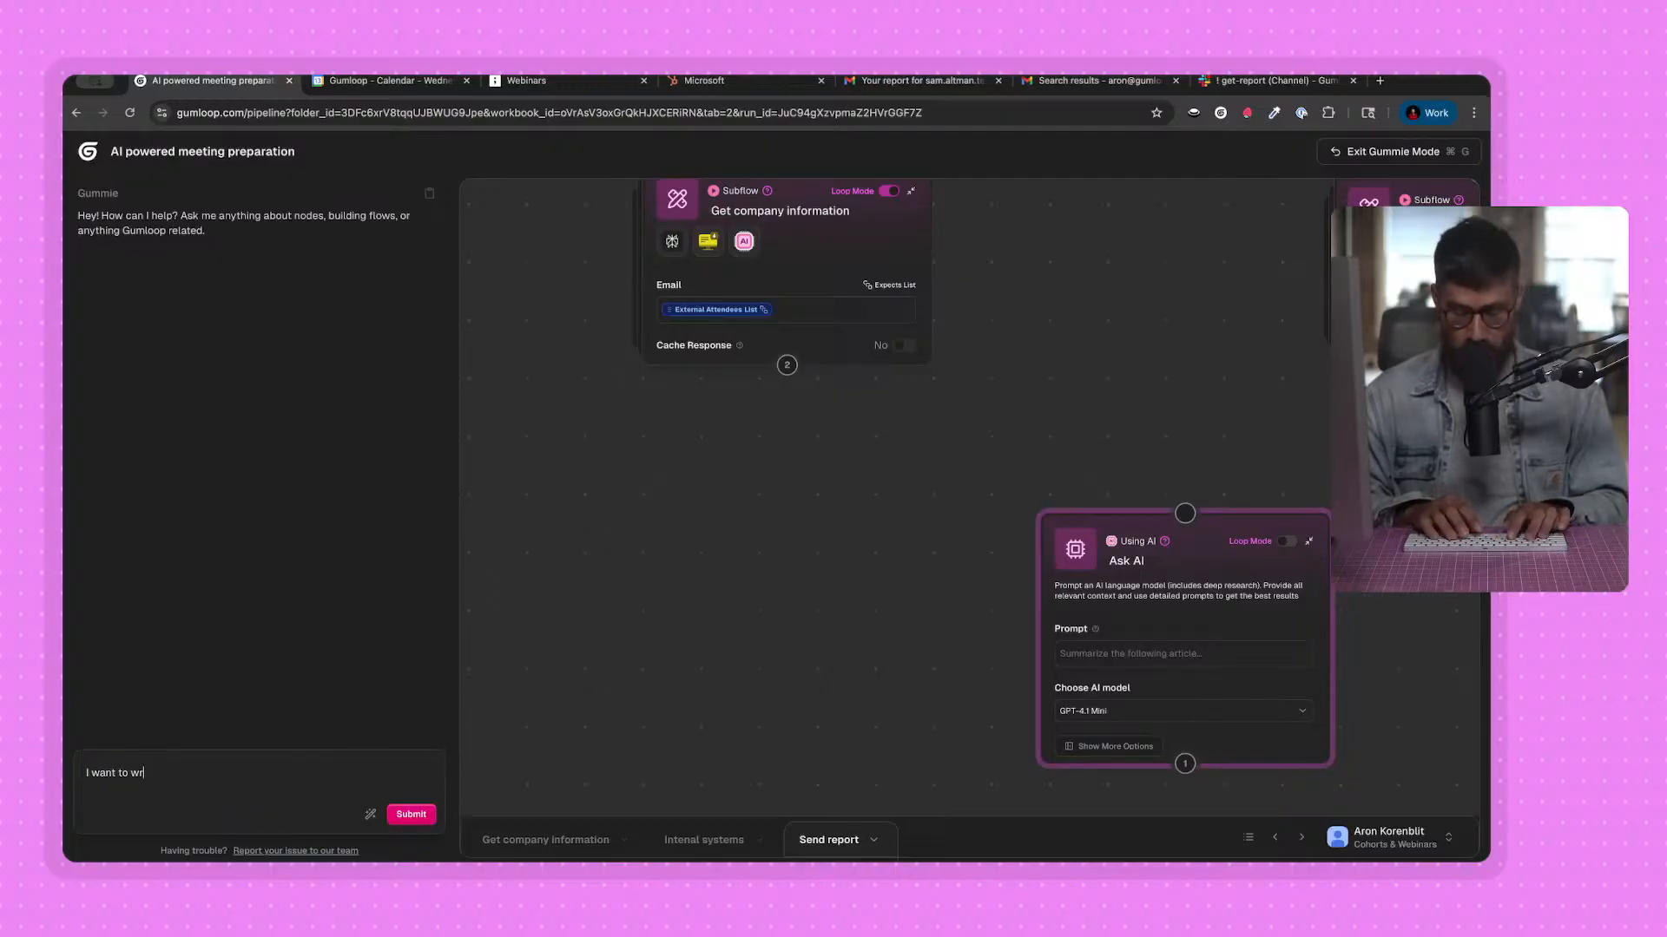
{"action": "type", "text": "ite a beautifuk"}
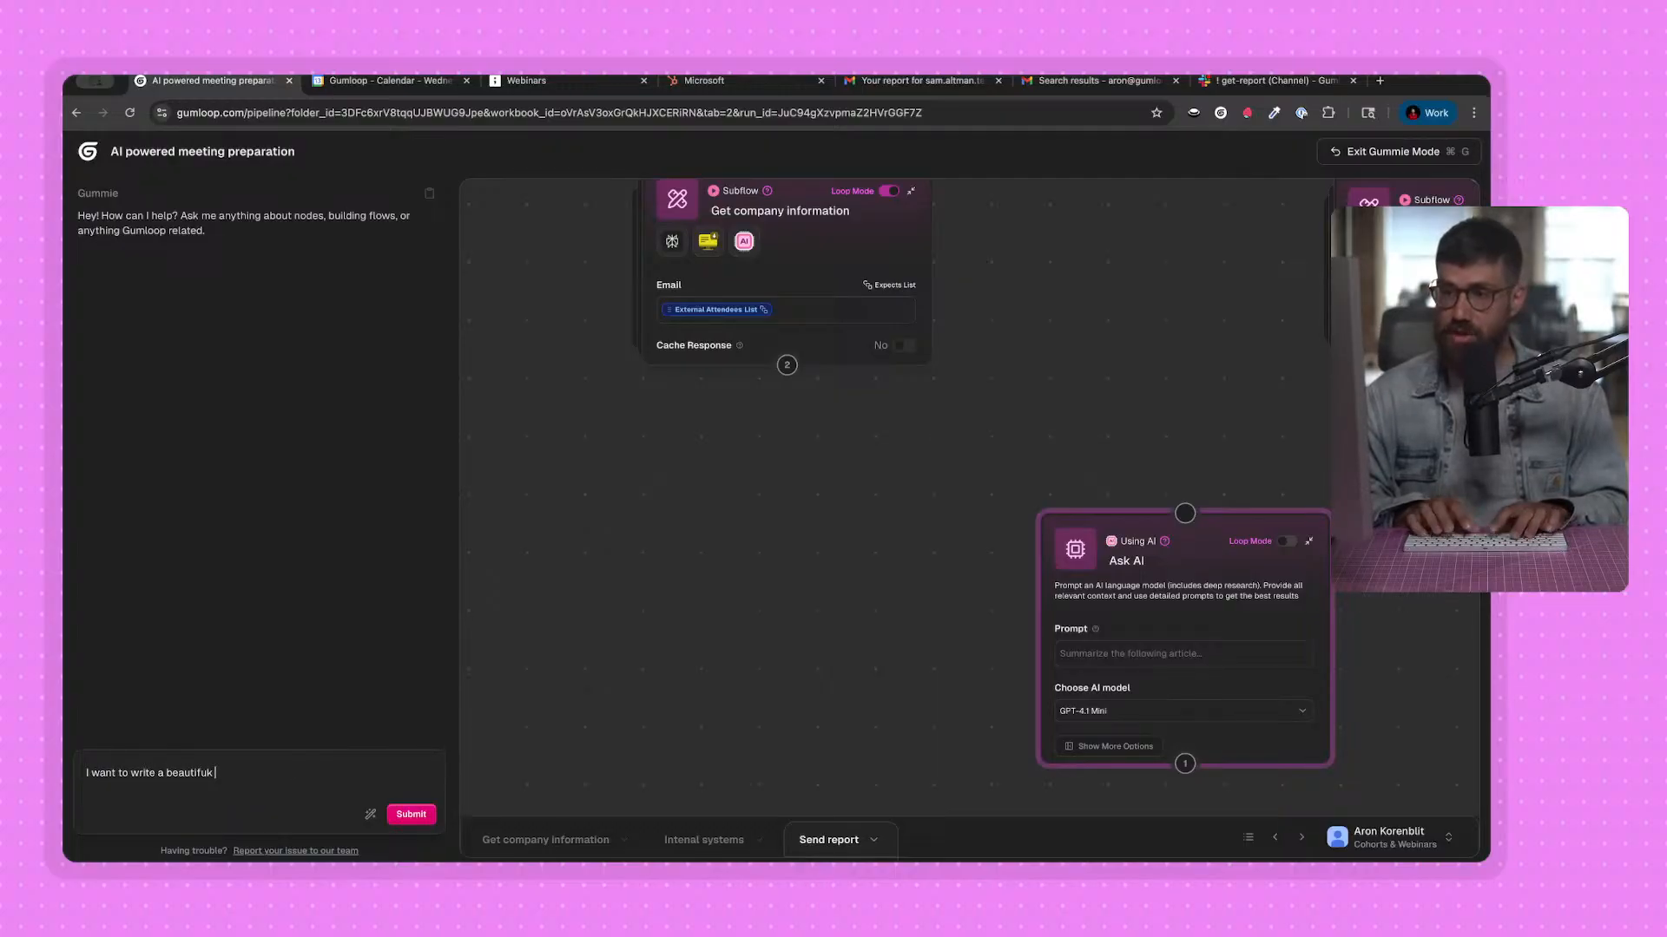
{"action": "key", "text": "BackSpace"}
{"action": "type", "text": "l HTML report"}
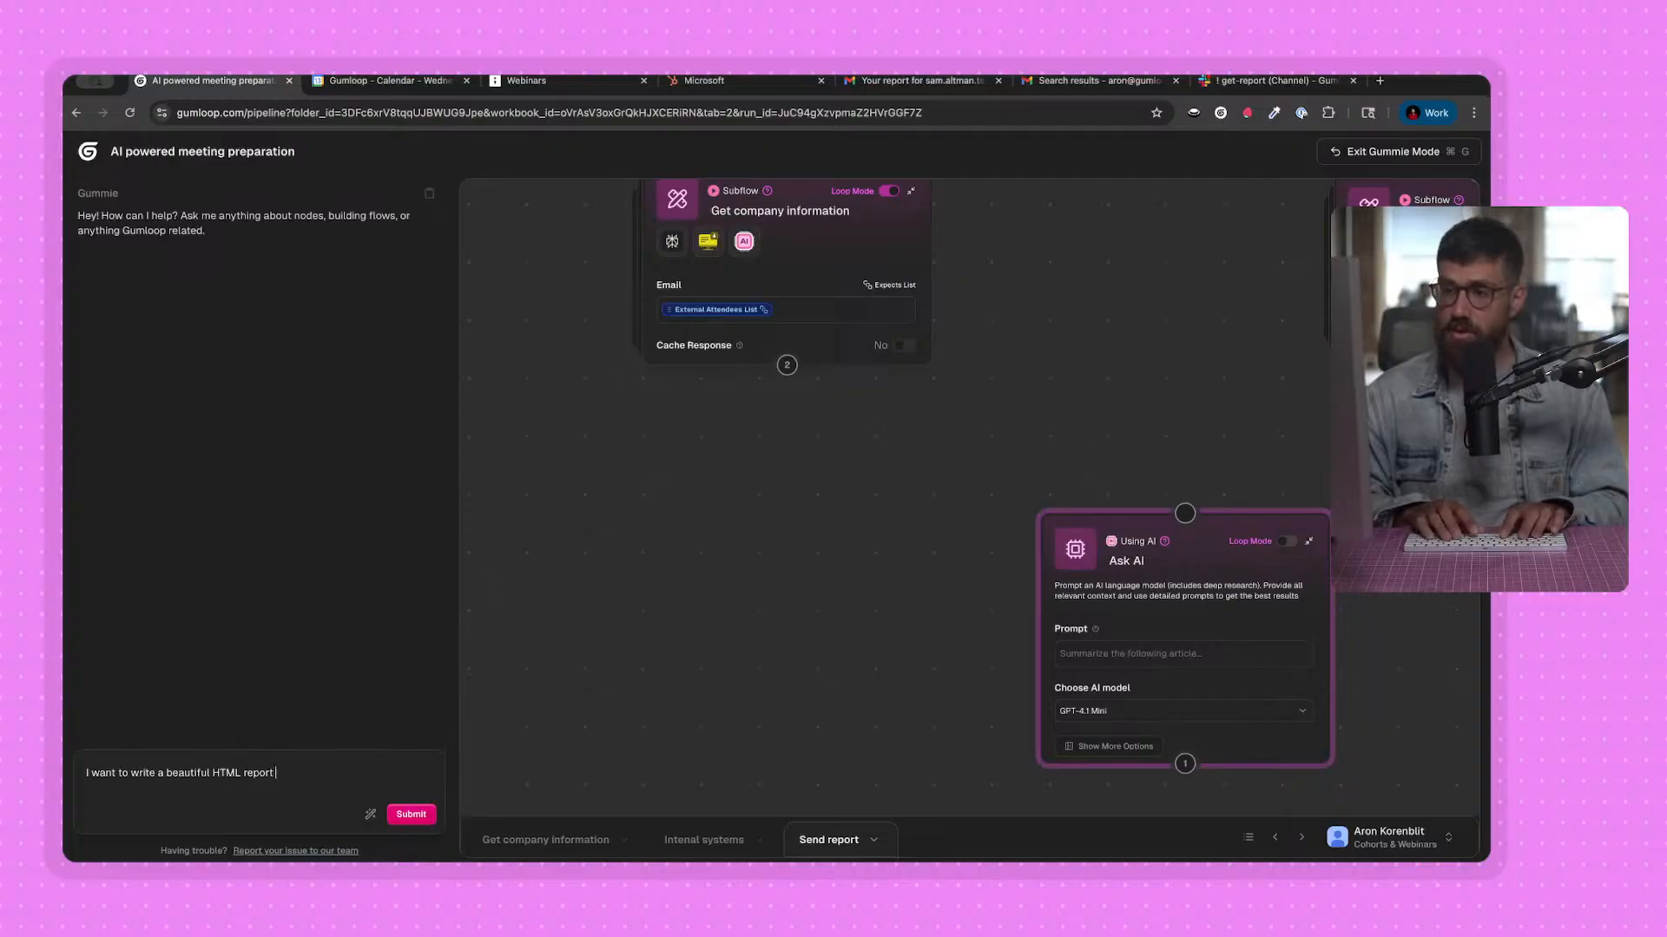
{"action": "type", "text": " preparing f me for m"}
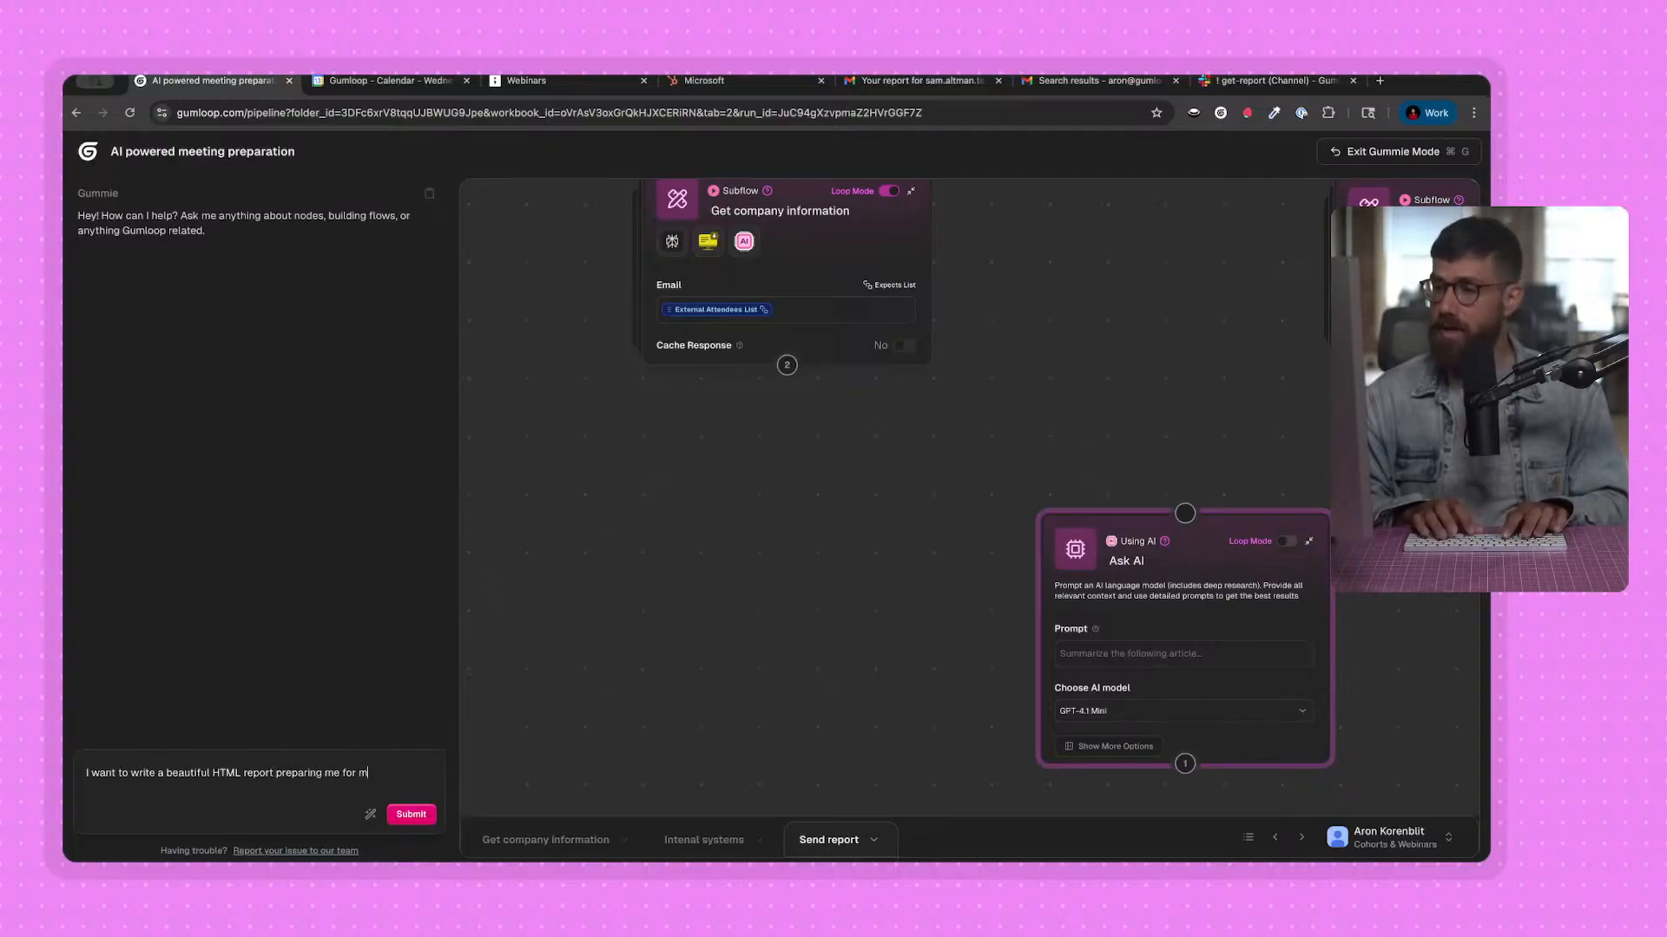
{"action": "type", "text": "y meetings, with the following inputs:"}
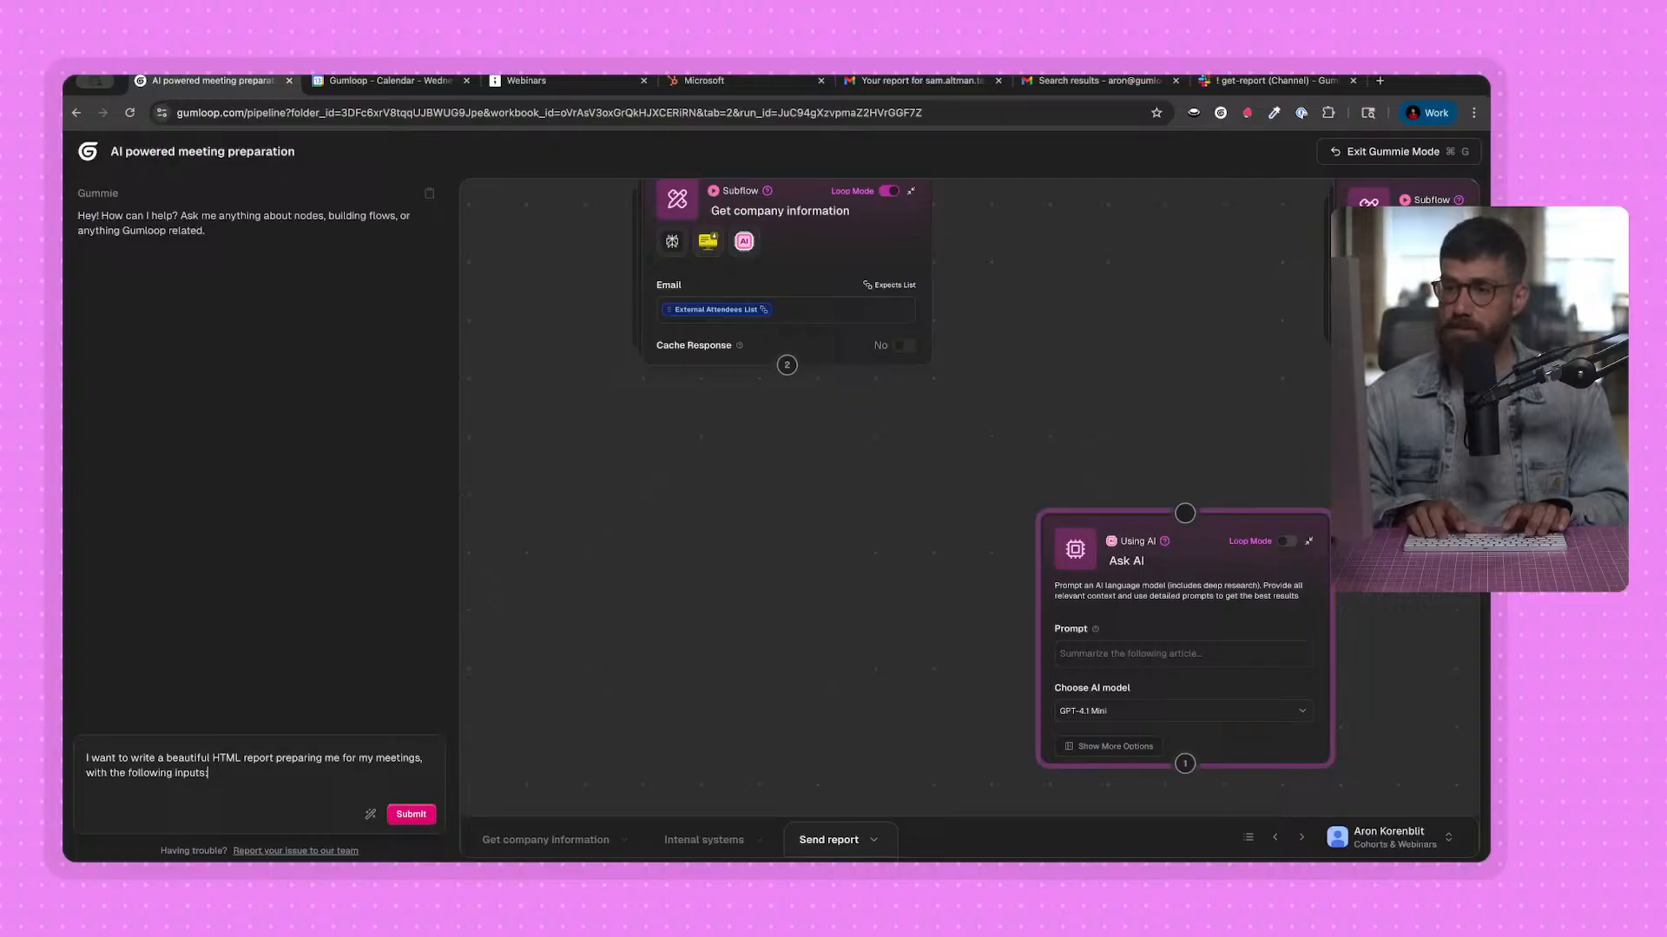
Add "- Recent news about the company" as the first listed input of the Gummie request.
{"action": "key", "text": "shift+Return"}
{"action": "type", "text": "-"}
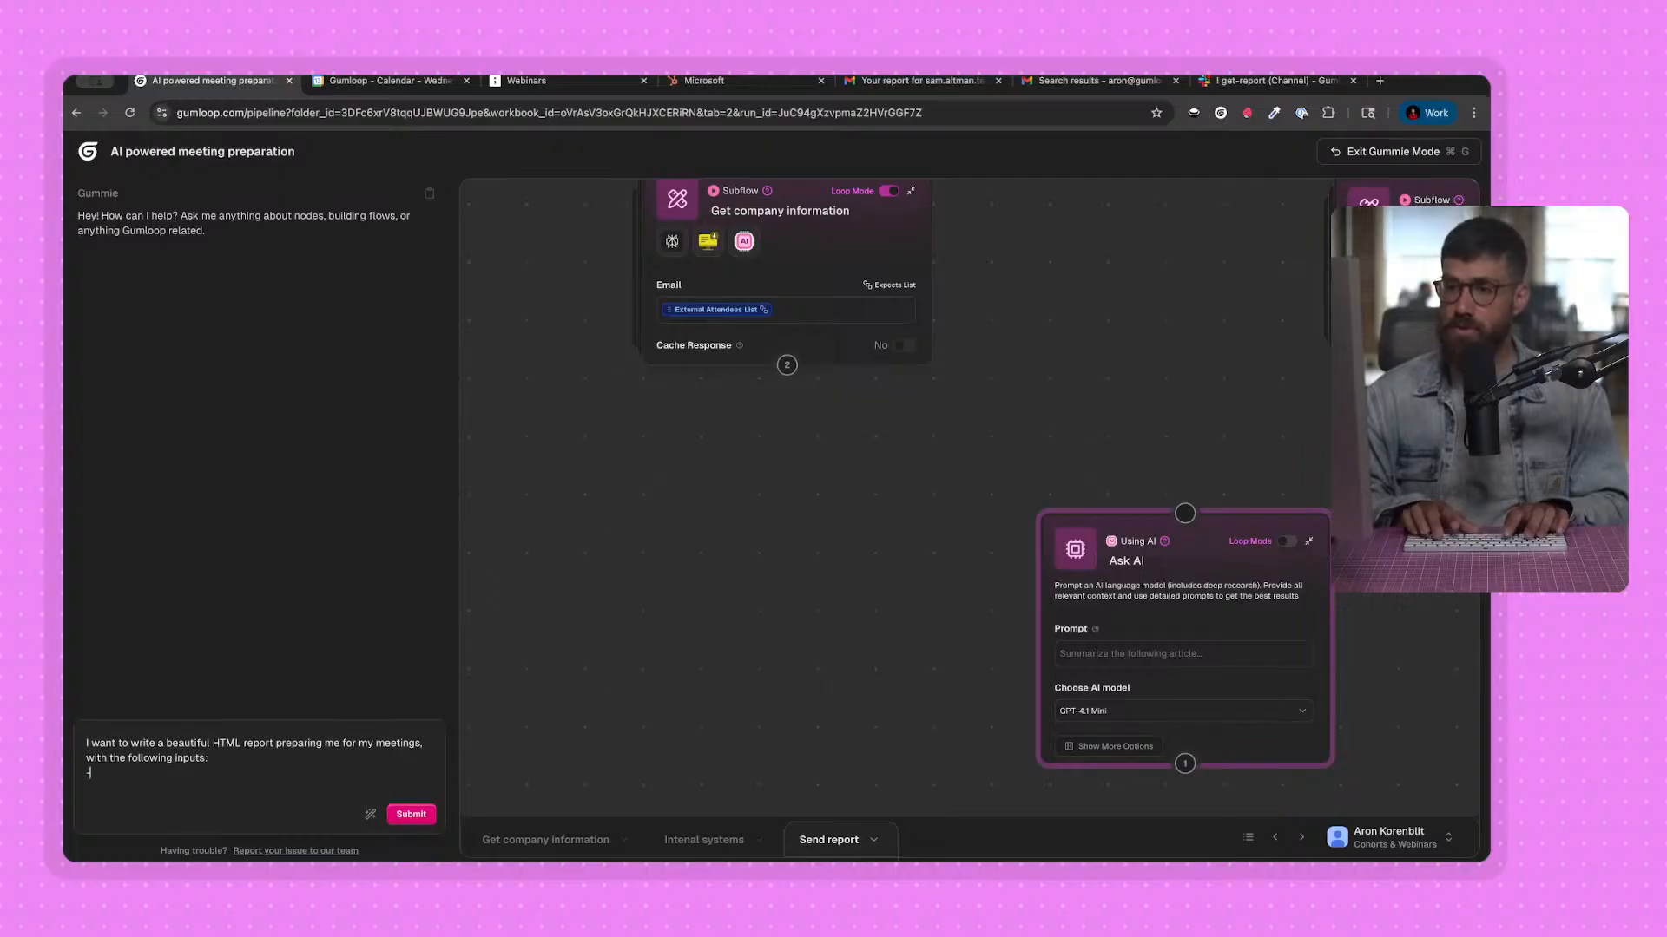
{"action": "type", "text": " Recent news a"}
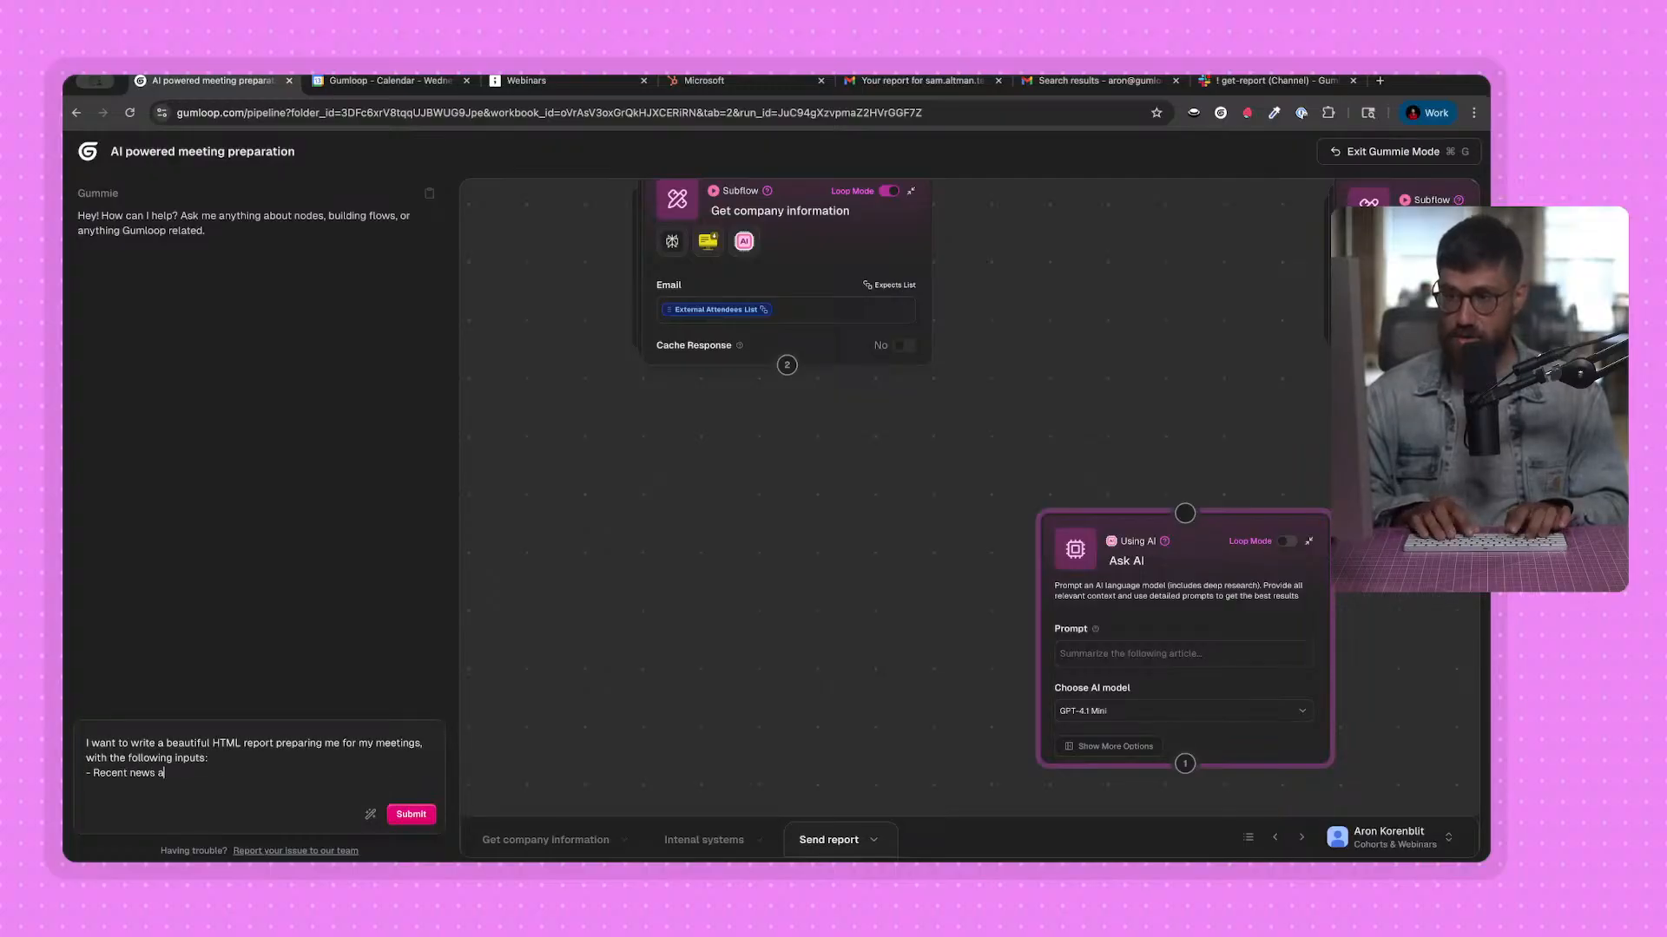
{"action": "type", "text": "bout the company"}
{"action": "key", "text": "shift+Return"}
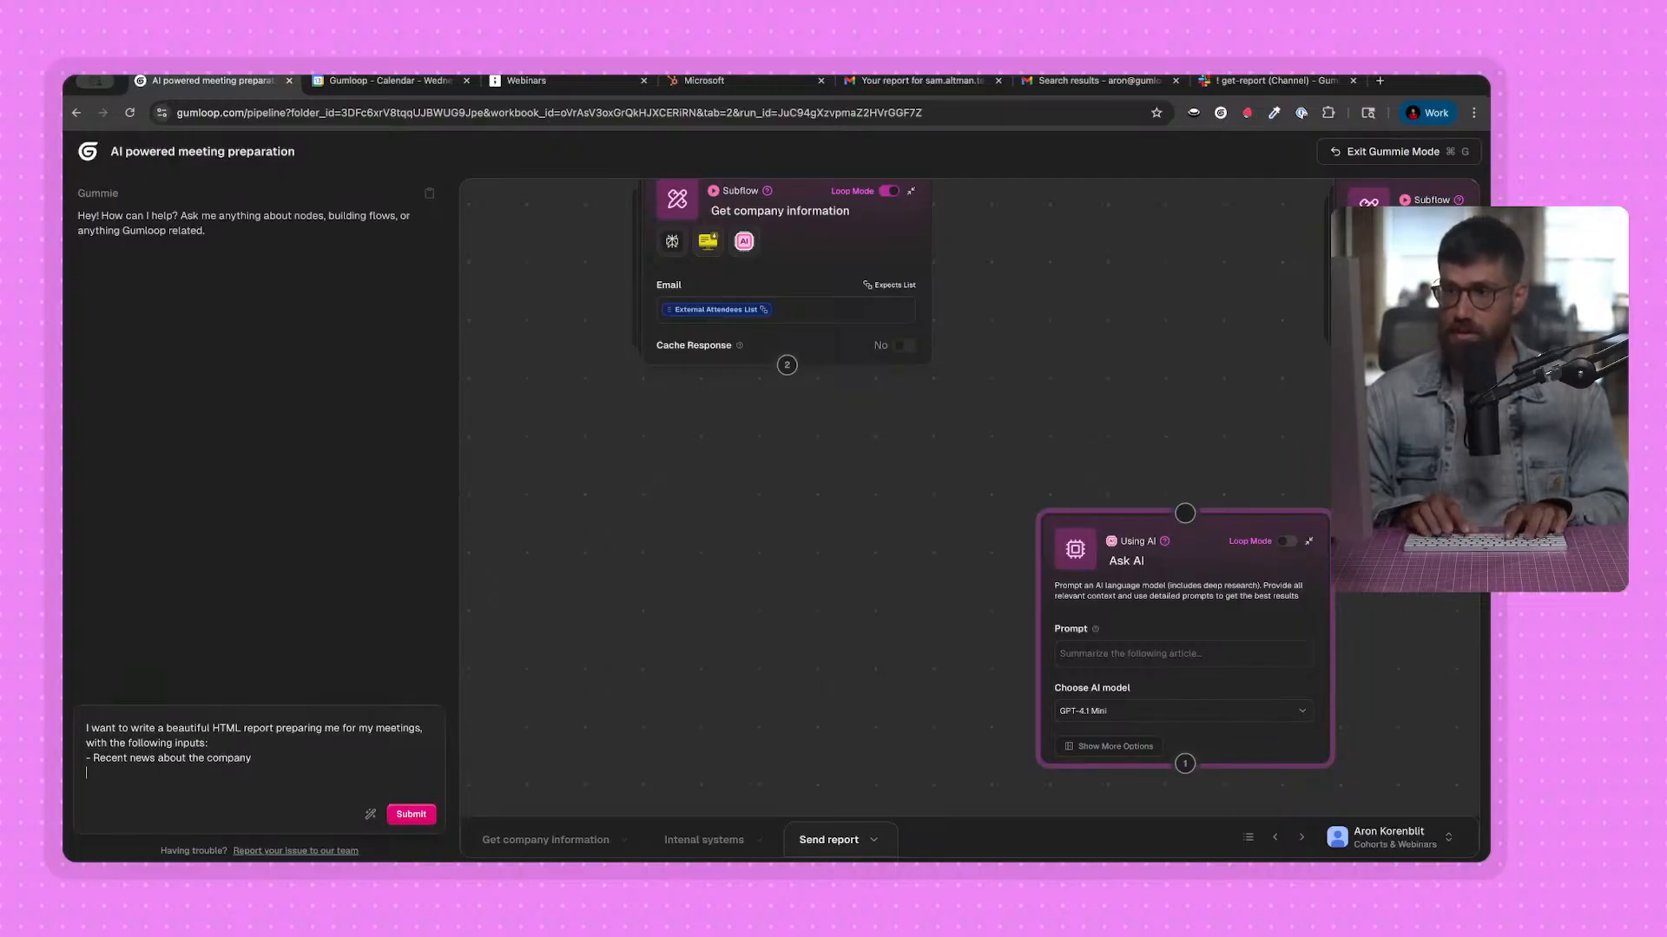
Add "- Tickets from the company from Hubspot" as the second listed input of the Gummie request.
{"action": "type", "text": "Interna"}
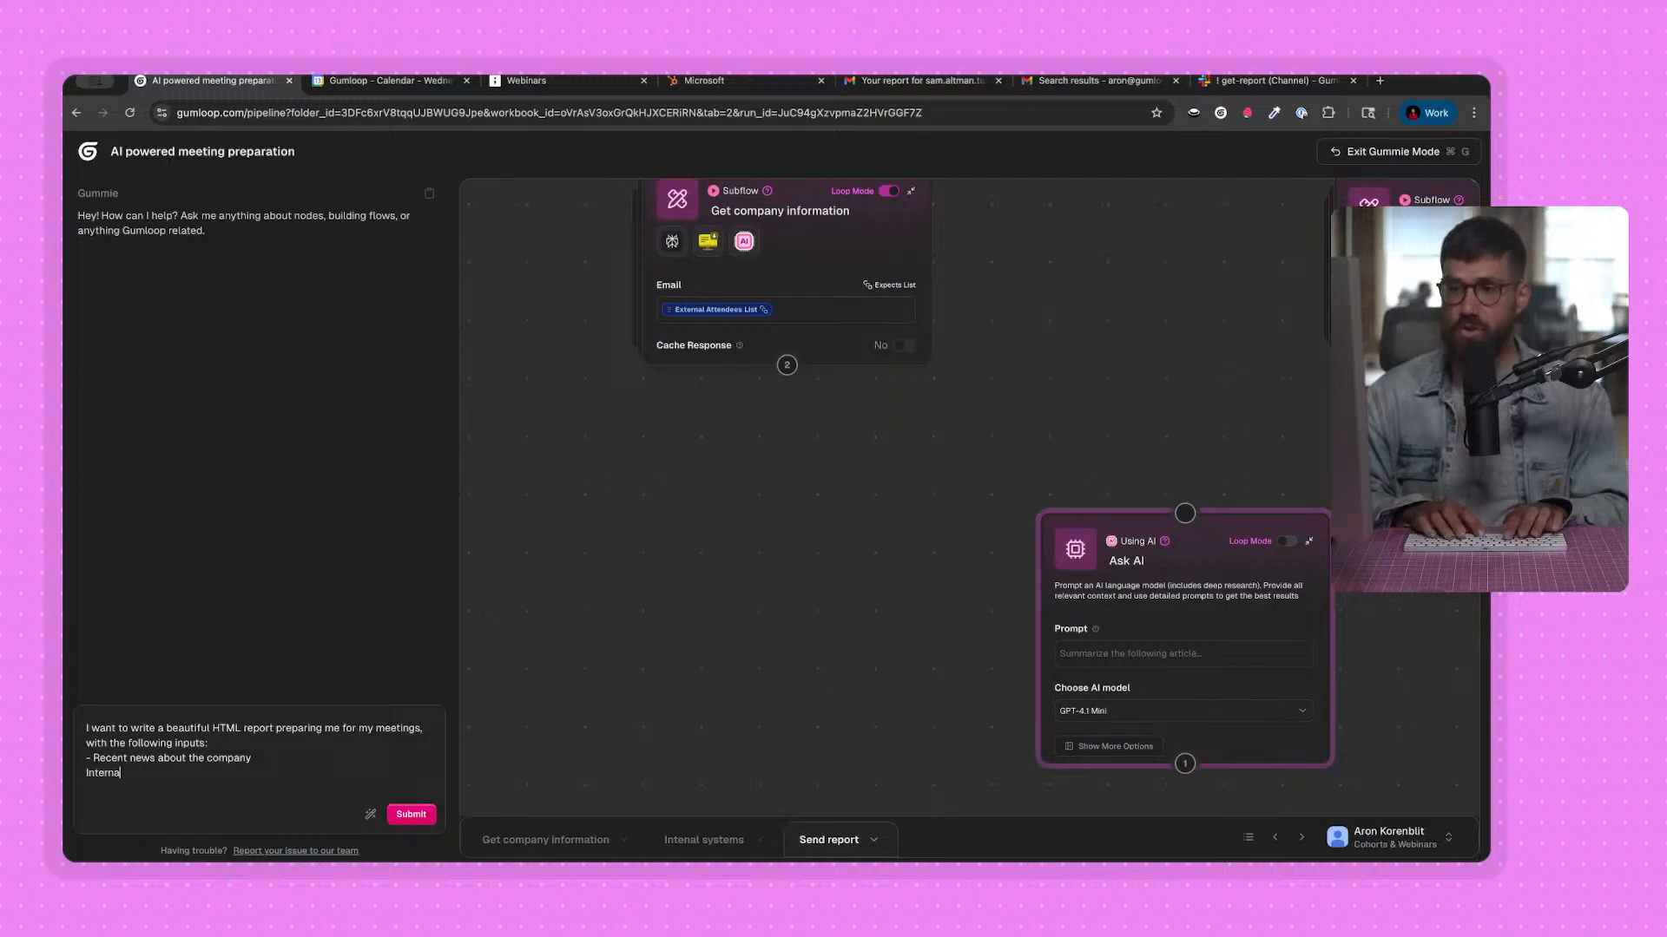
{"action": "key", "text": "BackSpace"}
{"action": "key", "text": "BackSpace"}
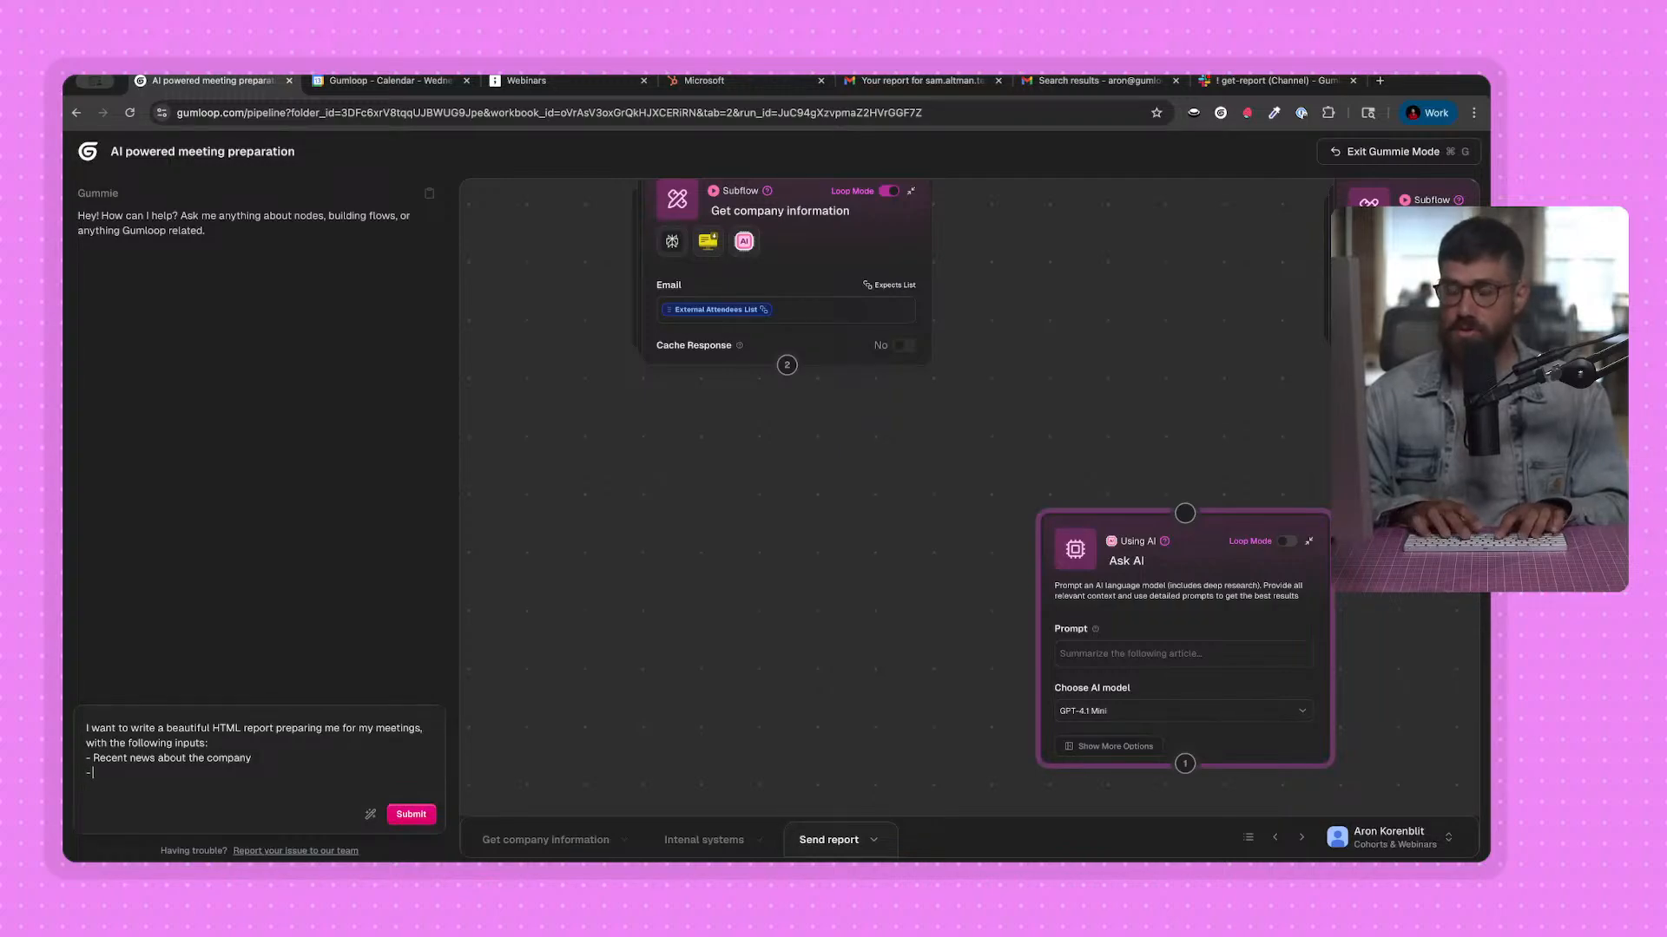
{"action": "type", "text": "- Tickets from the co"}
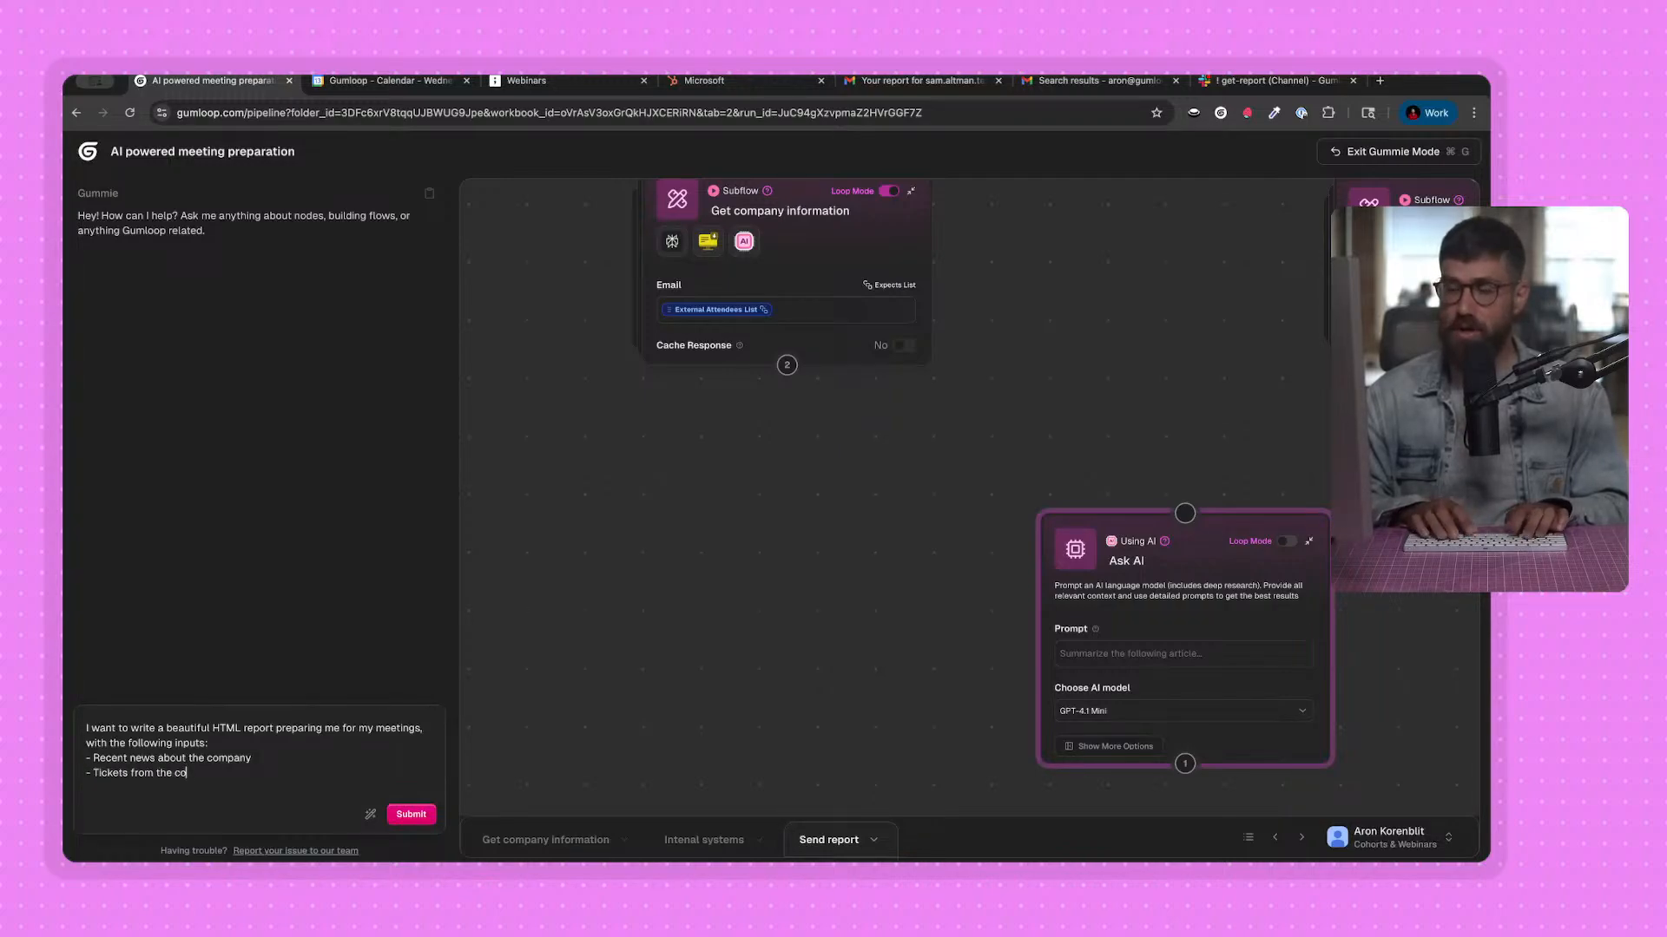
{"action": "type", "text": "mpany frm"}
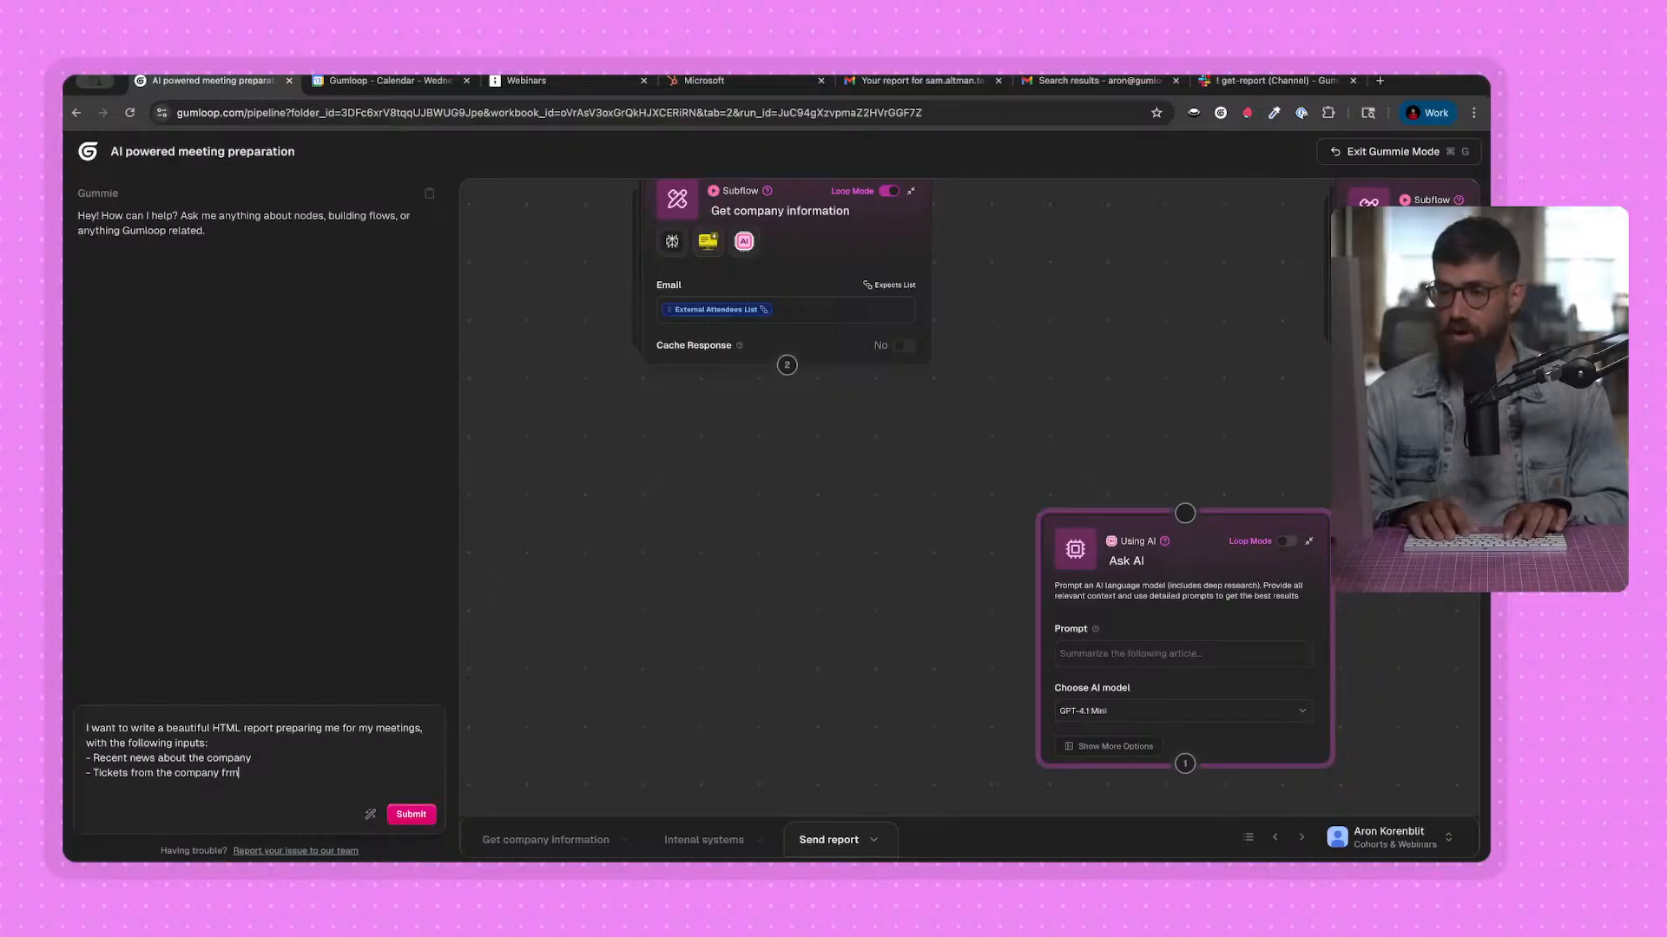
{"action": "key", "text": "BackSpace"}
{"action": "type", "text": "om Hubspot"}
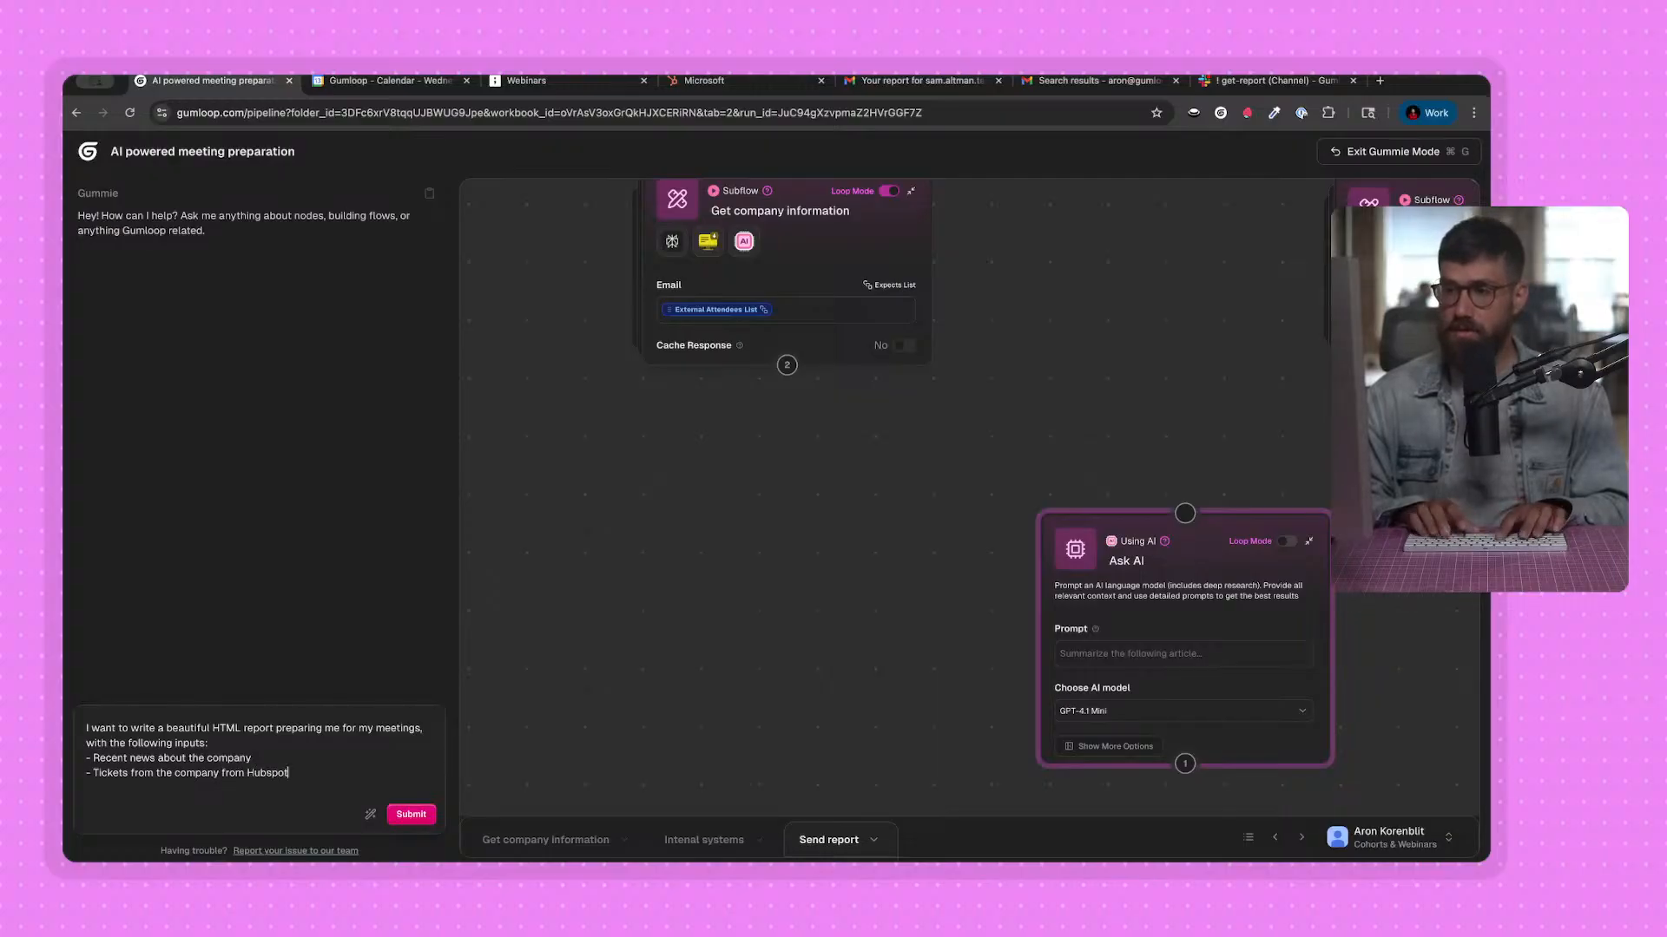
Add "- Opportunities from salesforce" as the third listed input of the Gummie request.
{"action": "key", "text": "Return"}
{"action": "type", "text": "-="}
{"action": "key", "text": "BackSpace"}
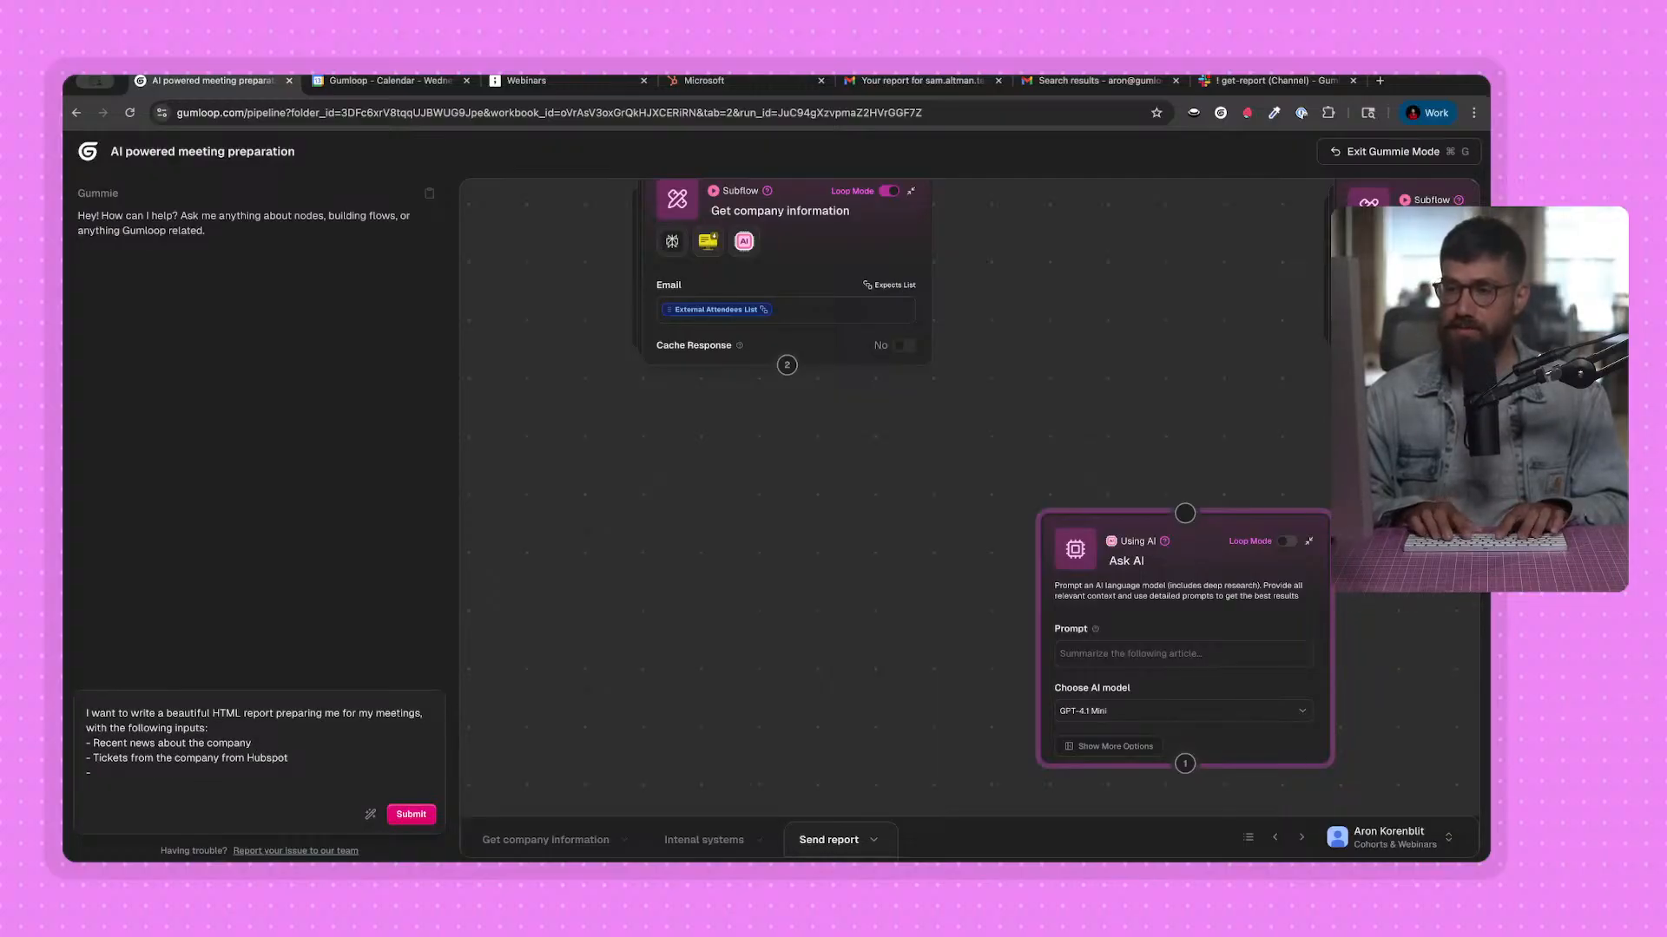
{"action": "type", "text": "Opportunities from"}
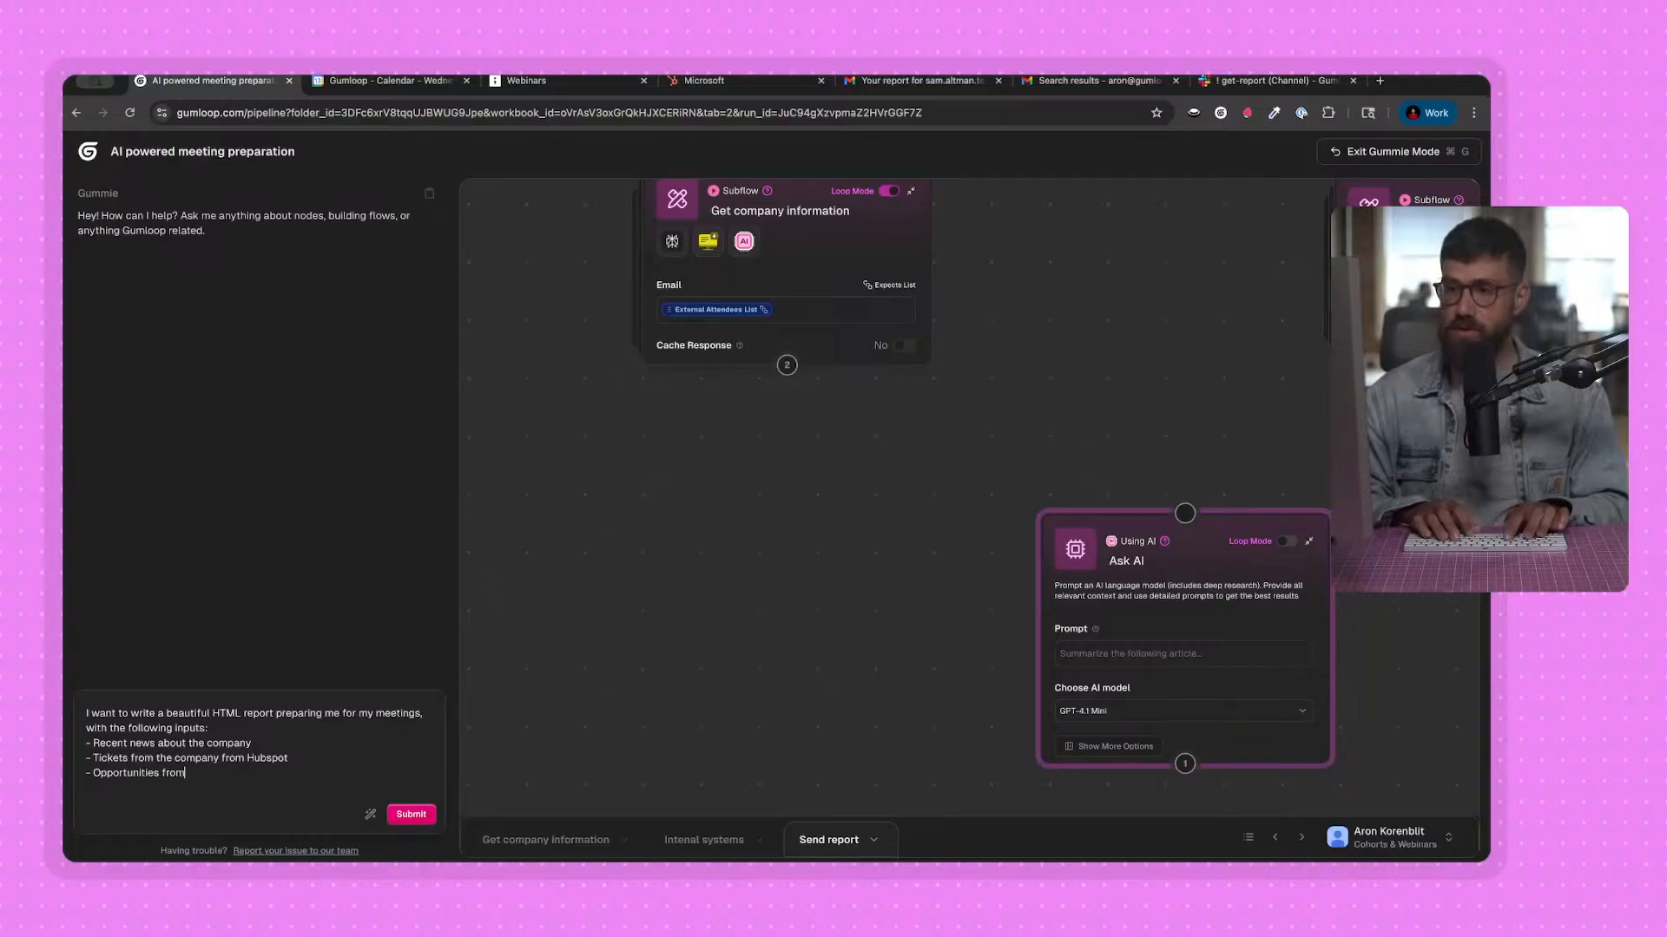
{"action": "type", "text": " salesforce"}
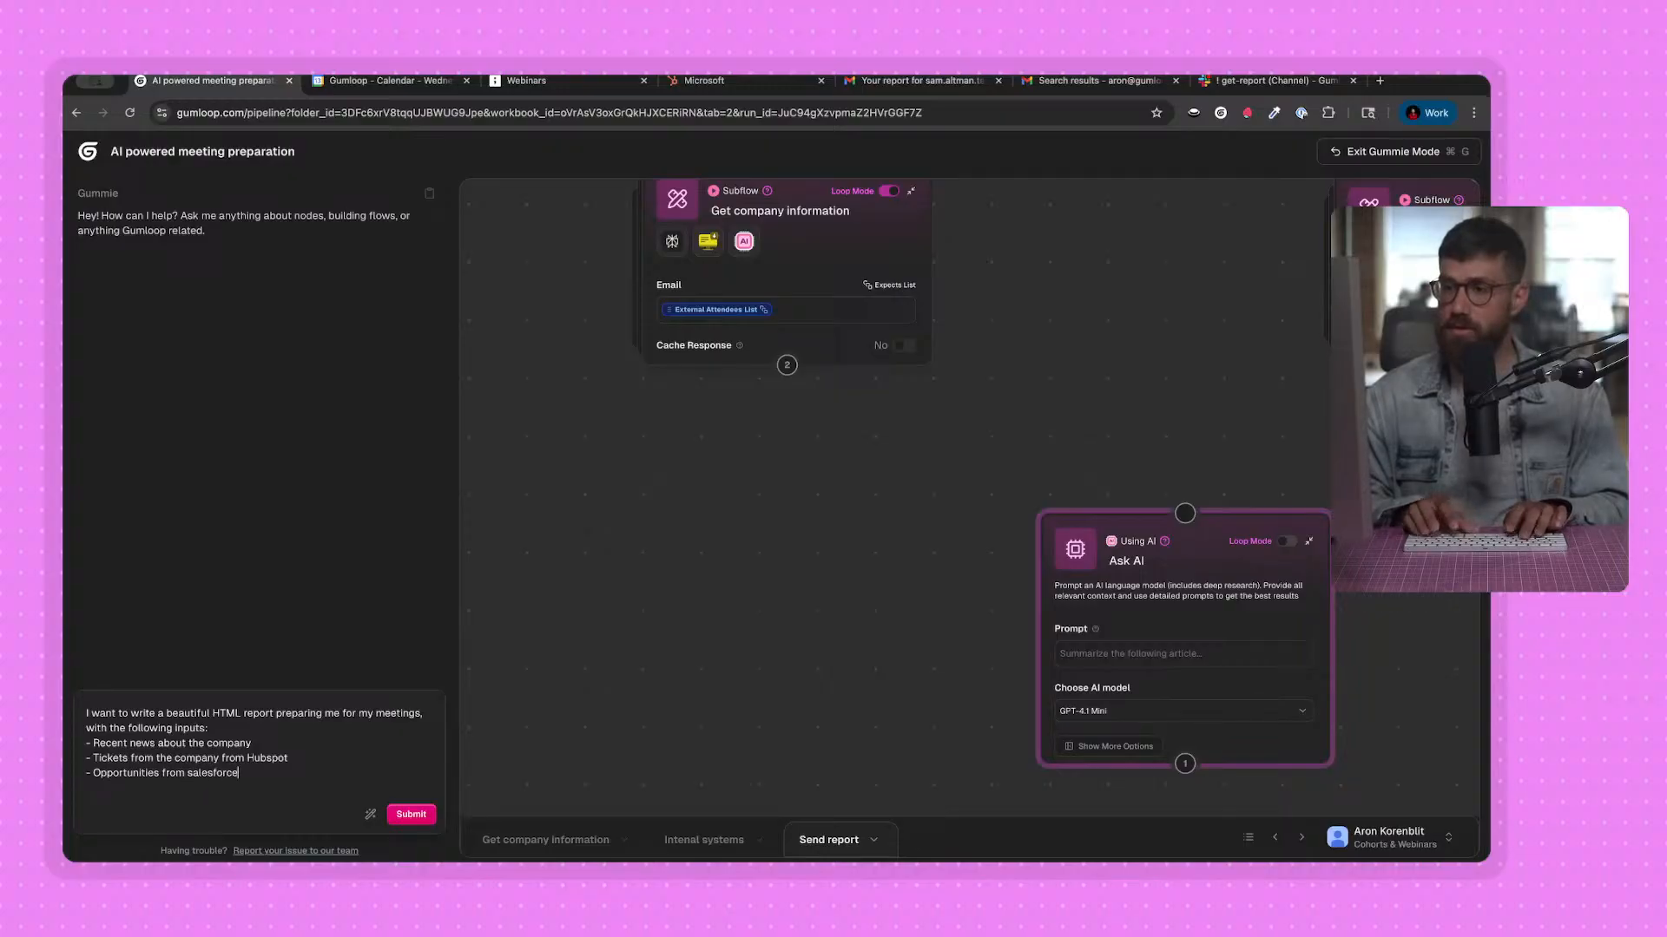
Add "- company information (scrape of their homepage)" as the fourth listed input of the Gummie request.
{"action": "key", "text": "Return"}
{"action": "mouse_move", "coordinate": [785, 259]}
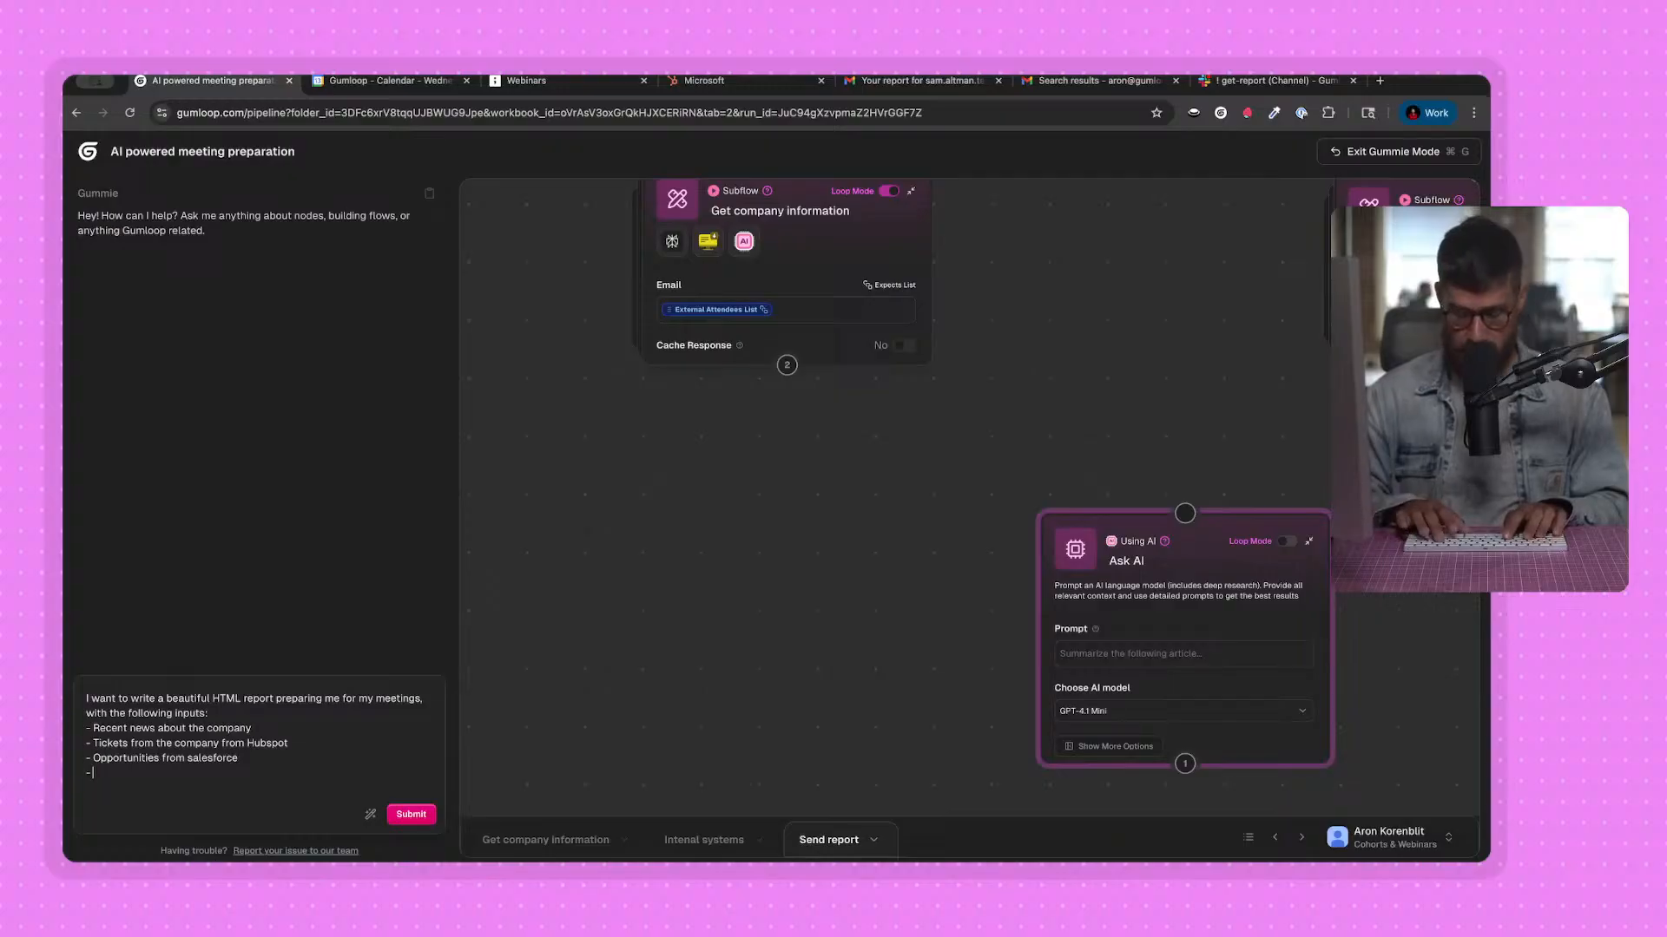
{"action": "type", "text": "- company information (scrape of"}
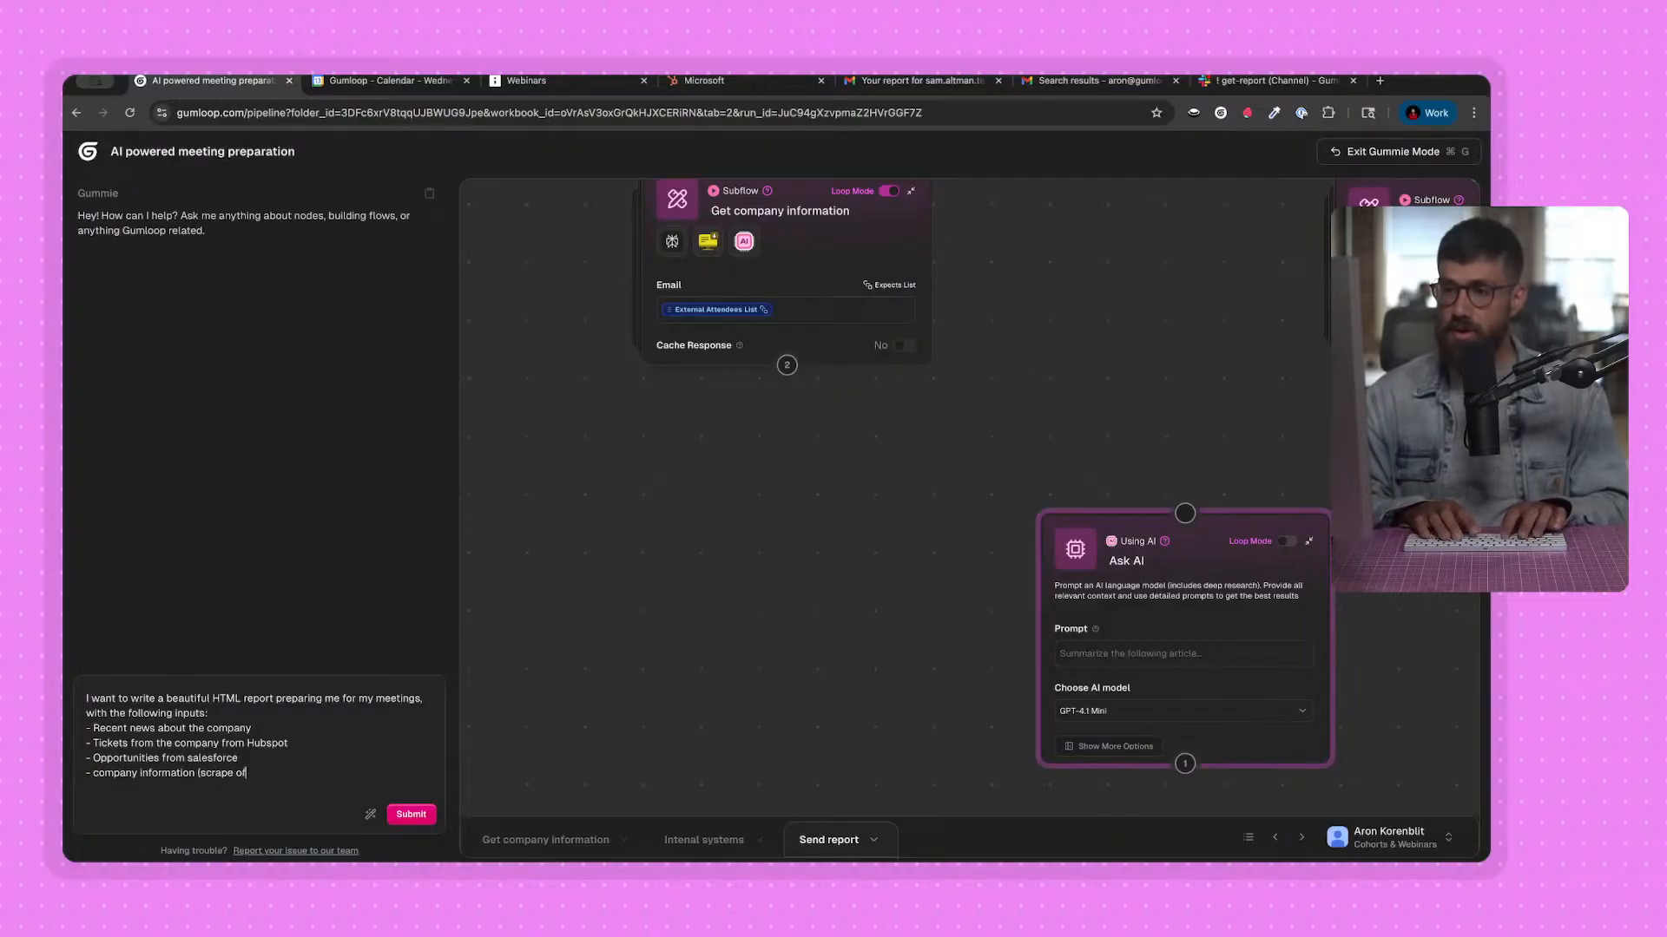
Close the Gummie request by asking for a prompt to generate the report, and submit it.
{"action": "key", "text": "shift+Return"}
{"action": "key", "text": "shift+Return"}
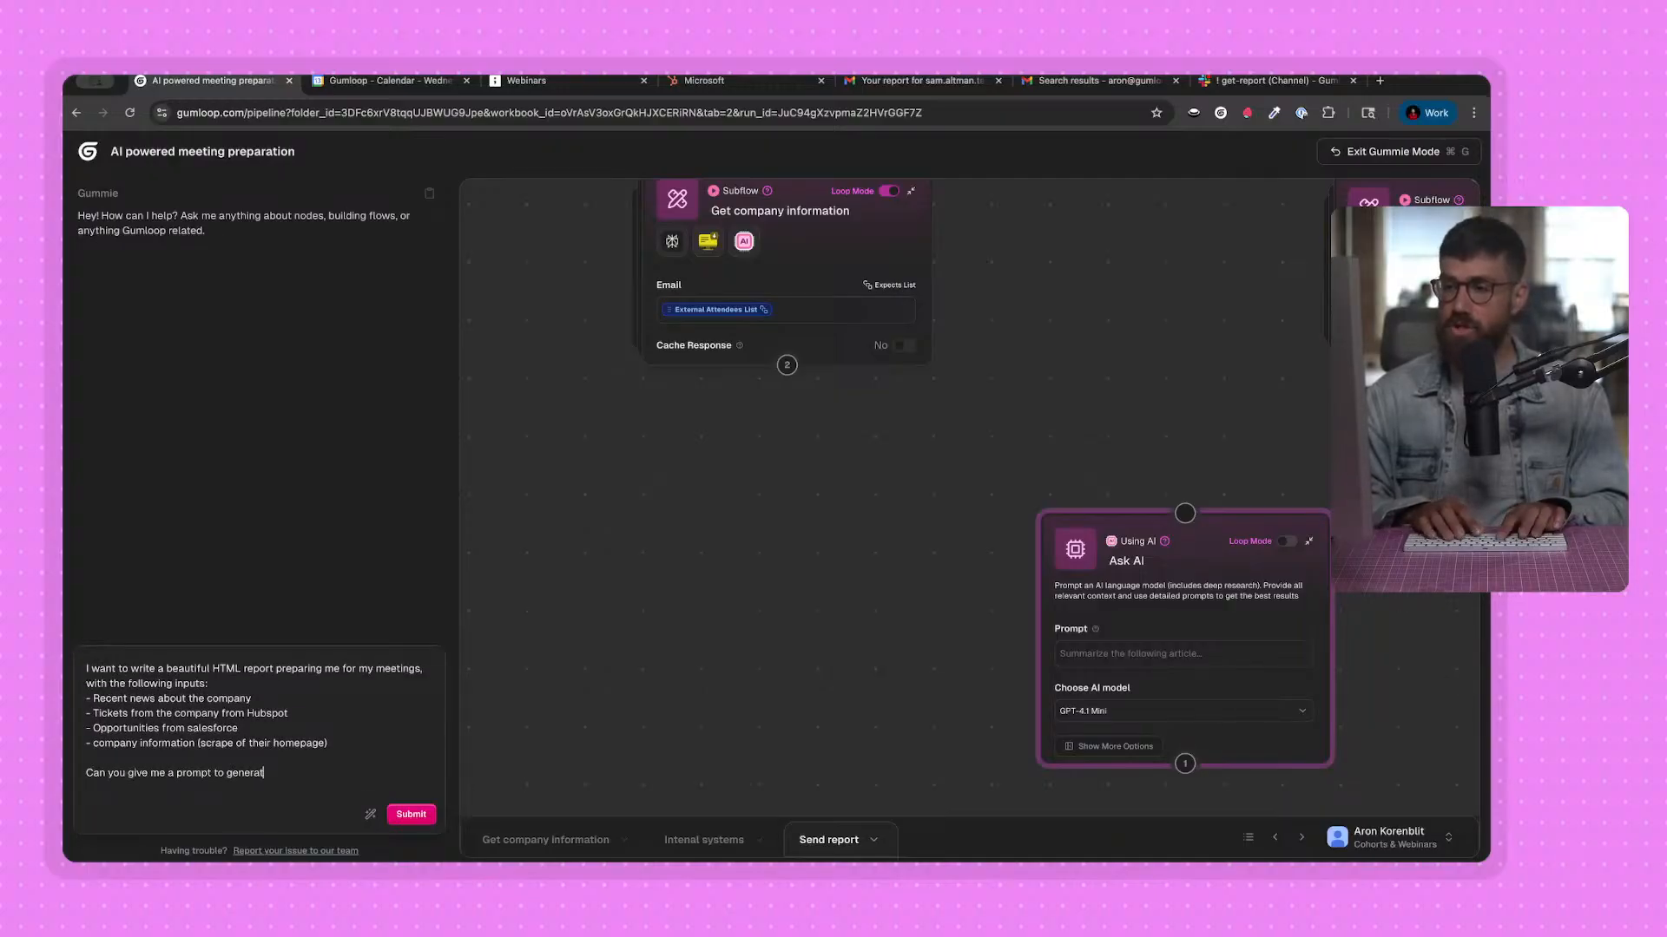
{"action": "key", "text": "Return"}
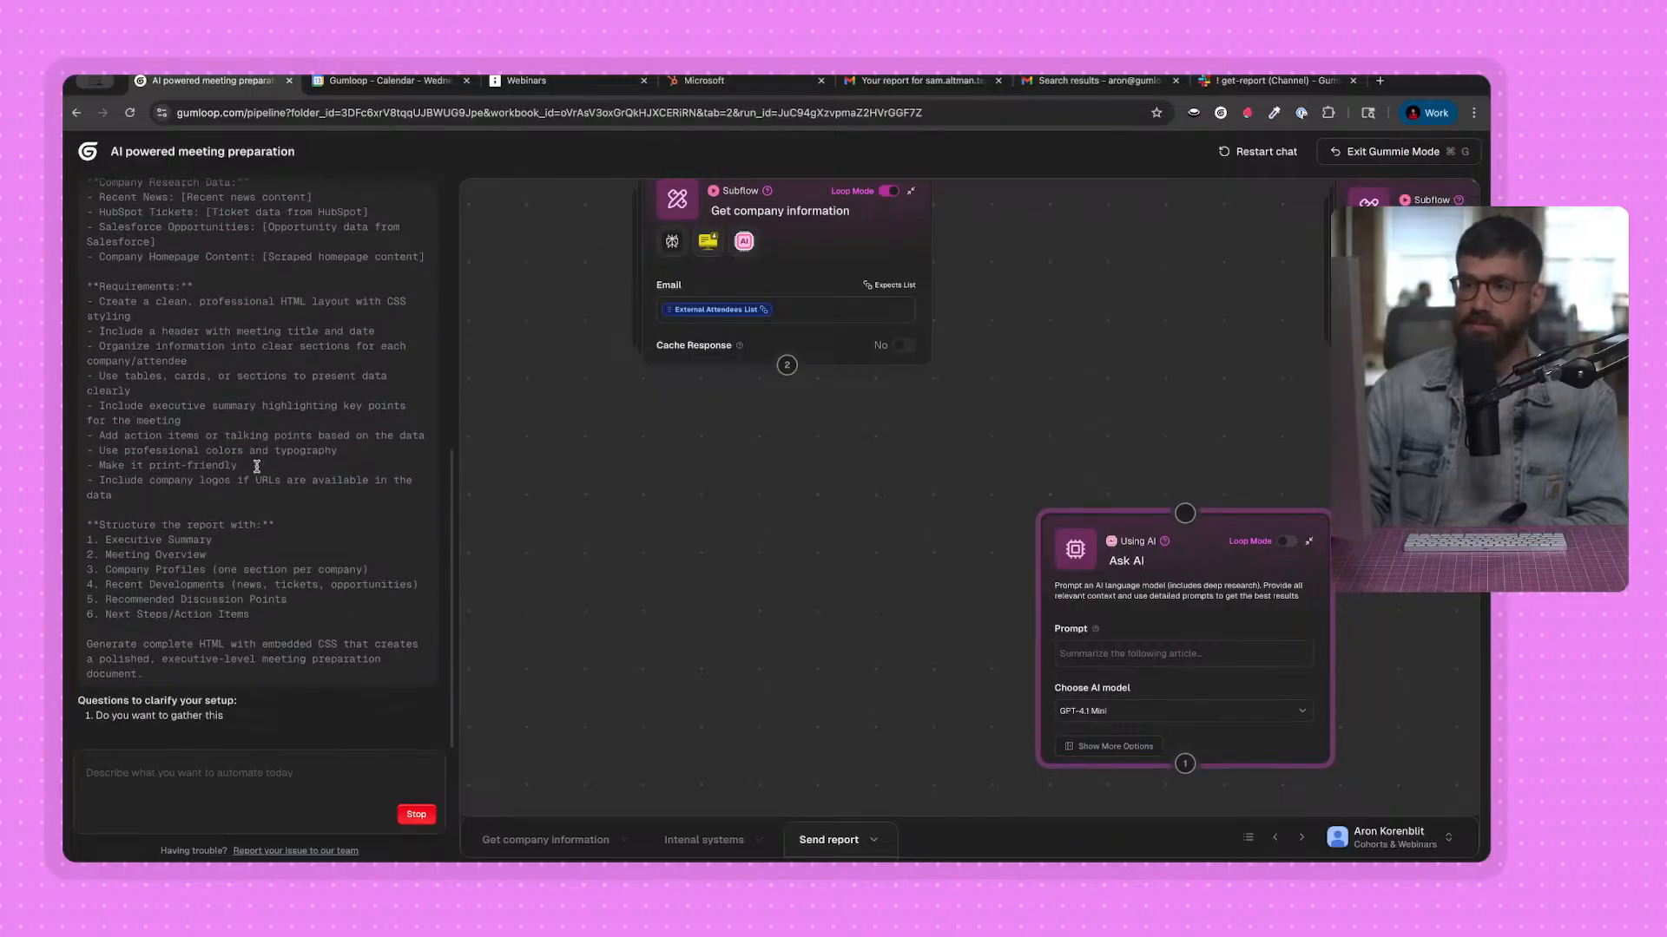
Examine Gummie's suggested Ask AI prompt, from the Meeting Context section through the requirements and report structure.
{"action": "scroll", "coordinate": [209, 455], "scroll_direction": "up", "scroll_amount": 3}
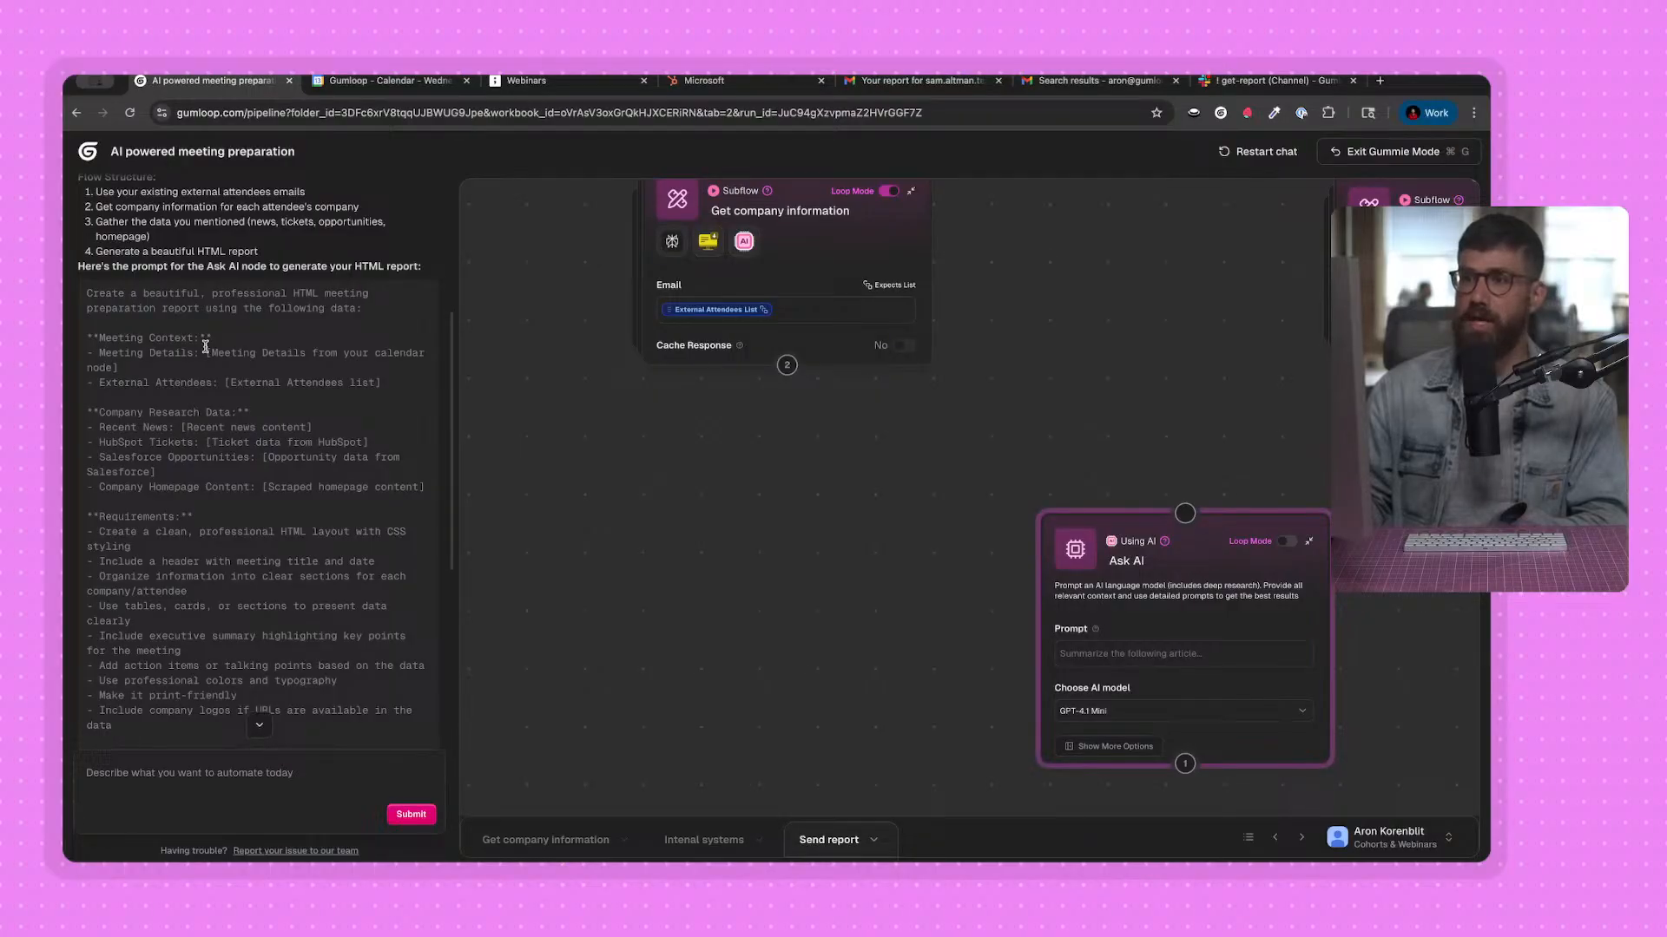
{"action": "left_click_drag", "start_coordinate": [96, 338], "coordinate": [413, 386]}
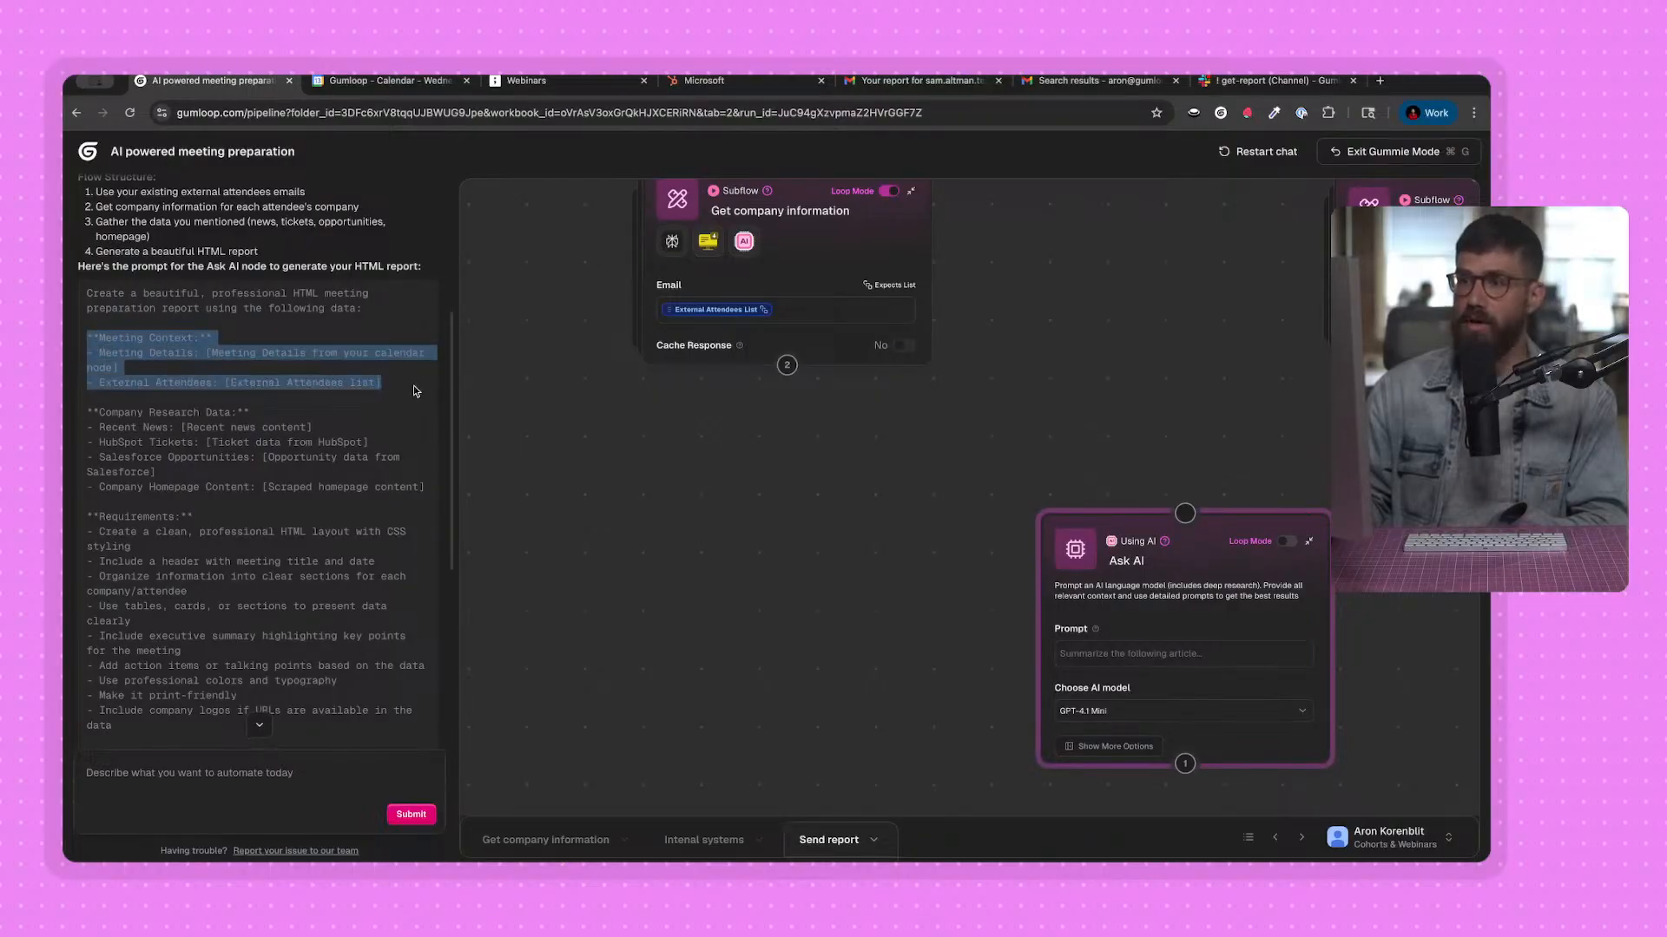
{"action": "left_click", "coordinate": [200, 404]}
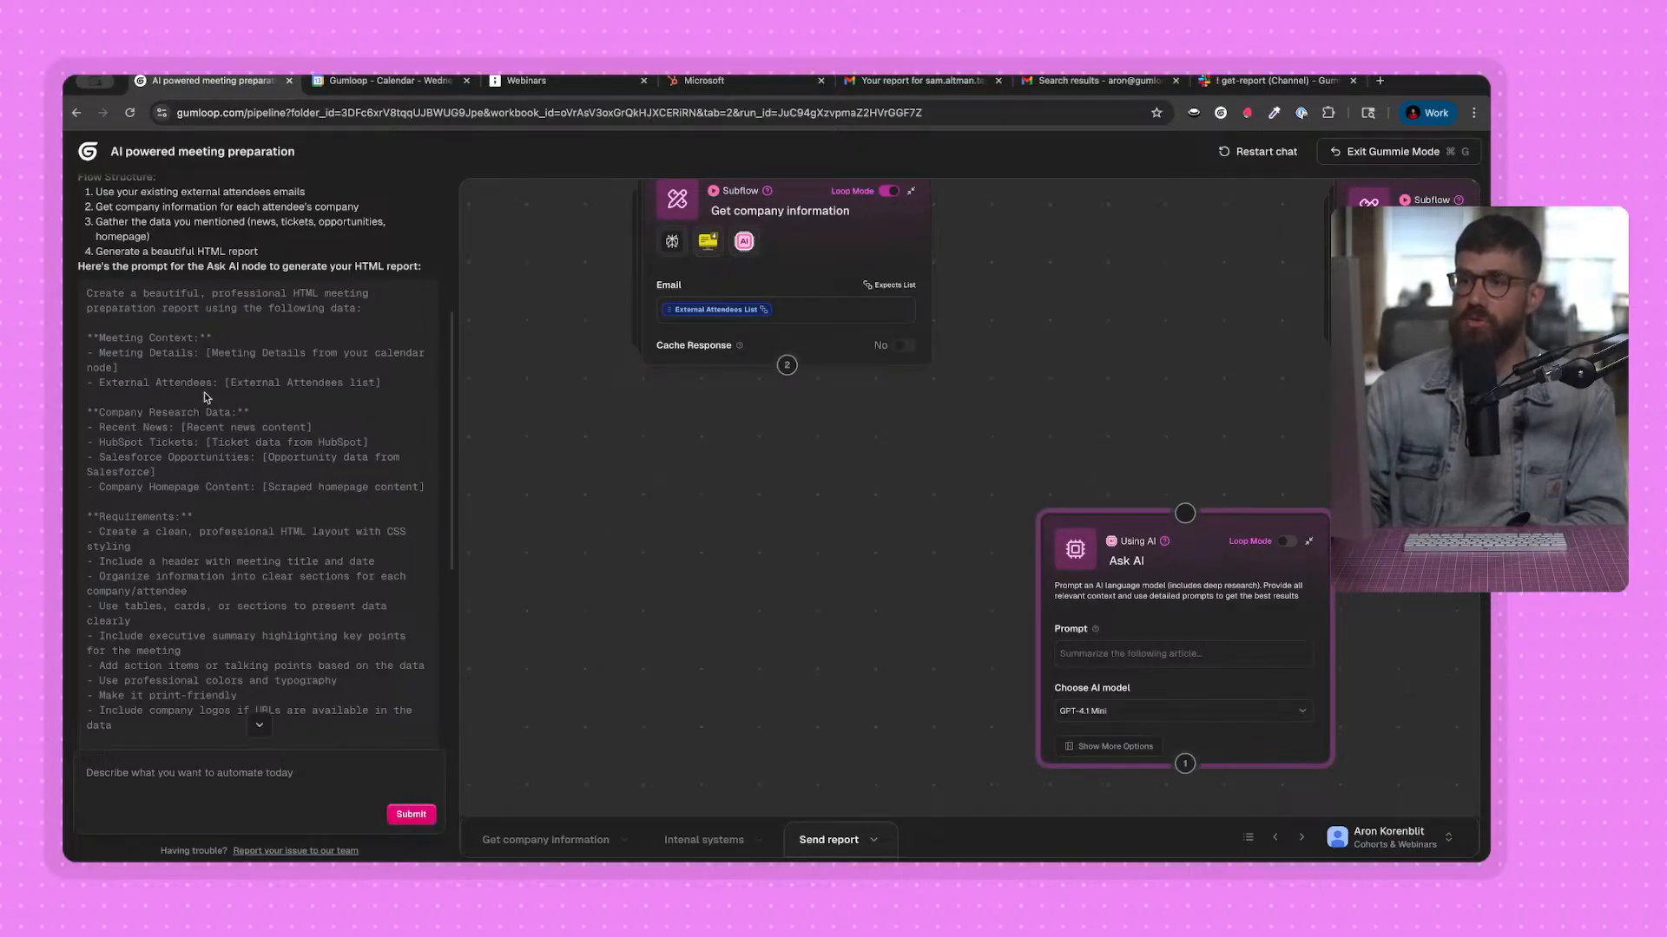
{"action": "scroll", "coordinate": [174, 444], "scroll_direction": "down", "scroll_amount": 1}
{"action": "scroll", "coordinate": [200, 422], "scroll_direction": "down", "scroll_amount": 1}
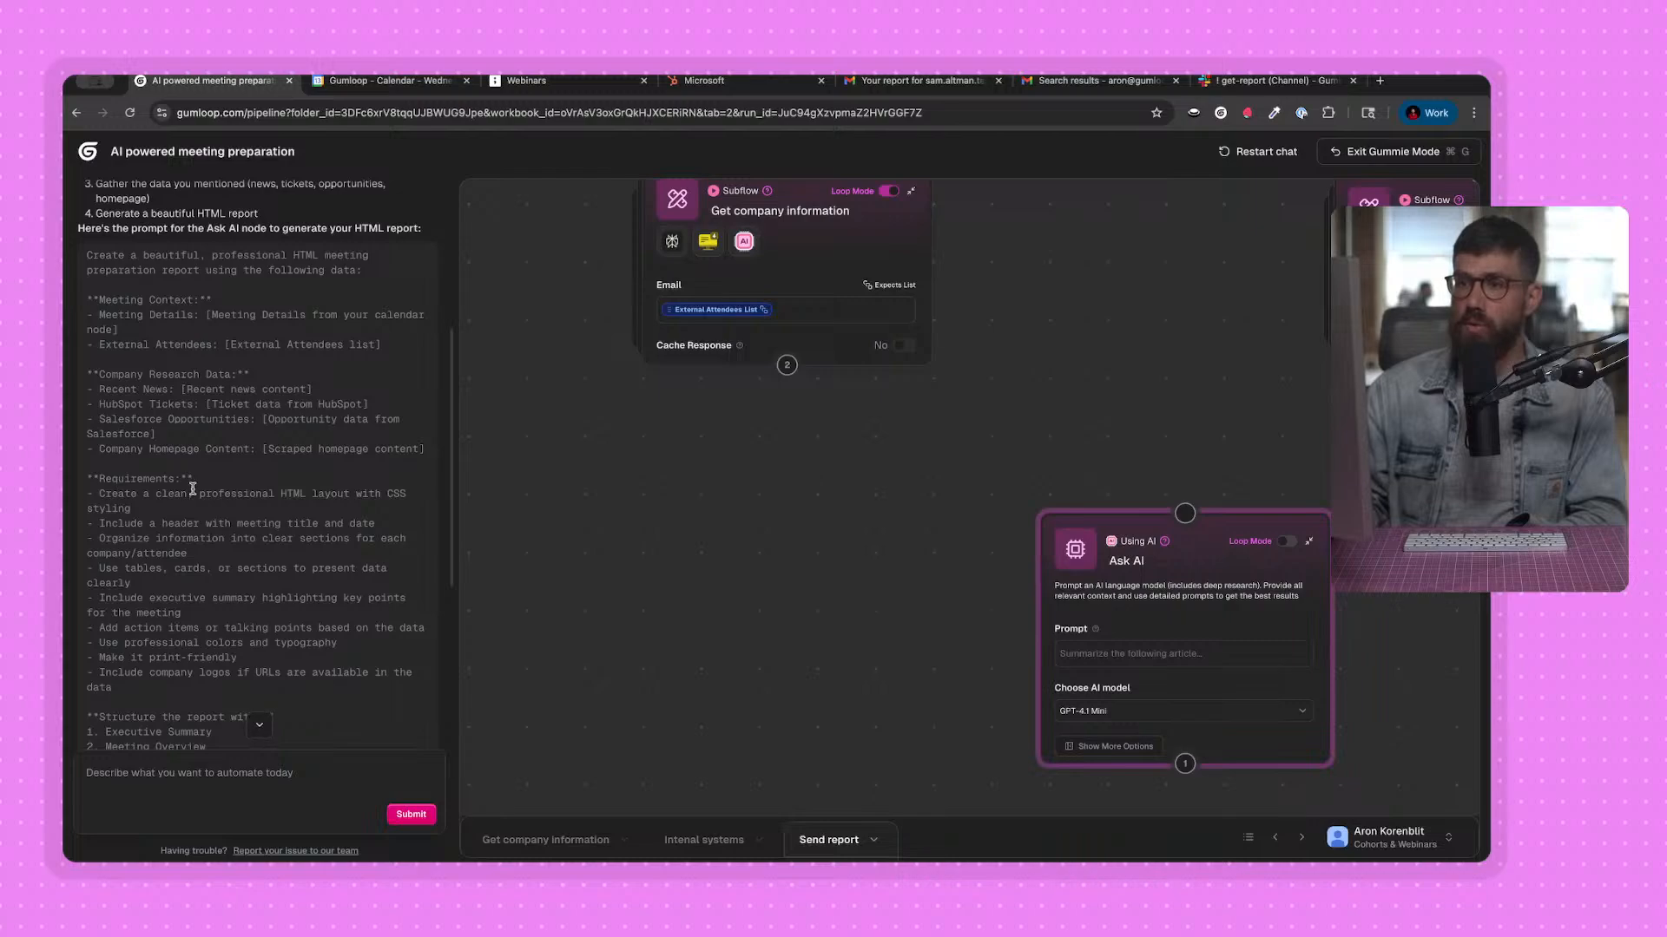
{"action": "scroll", "coordinate": [193, 490], "scroll_direction": "down", "scroll_amount": 1}
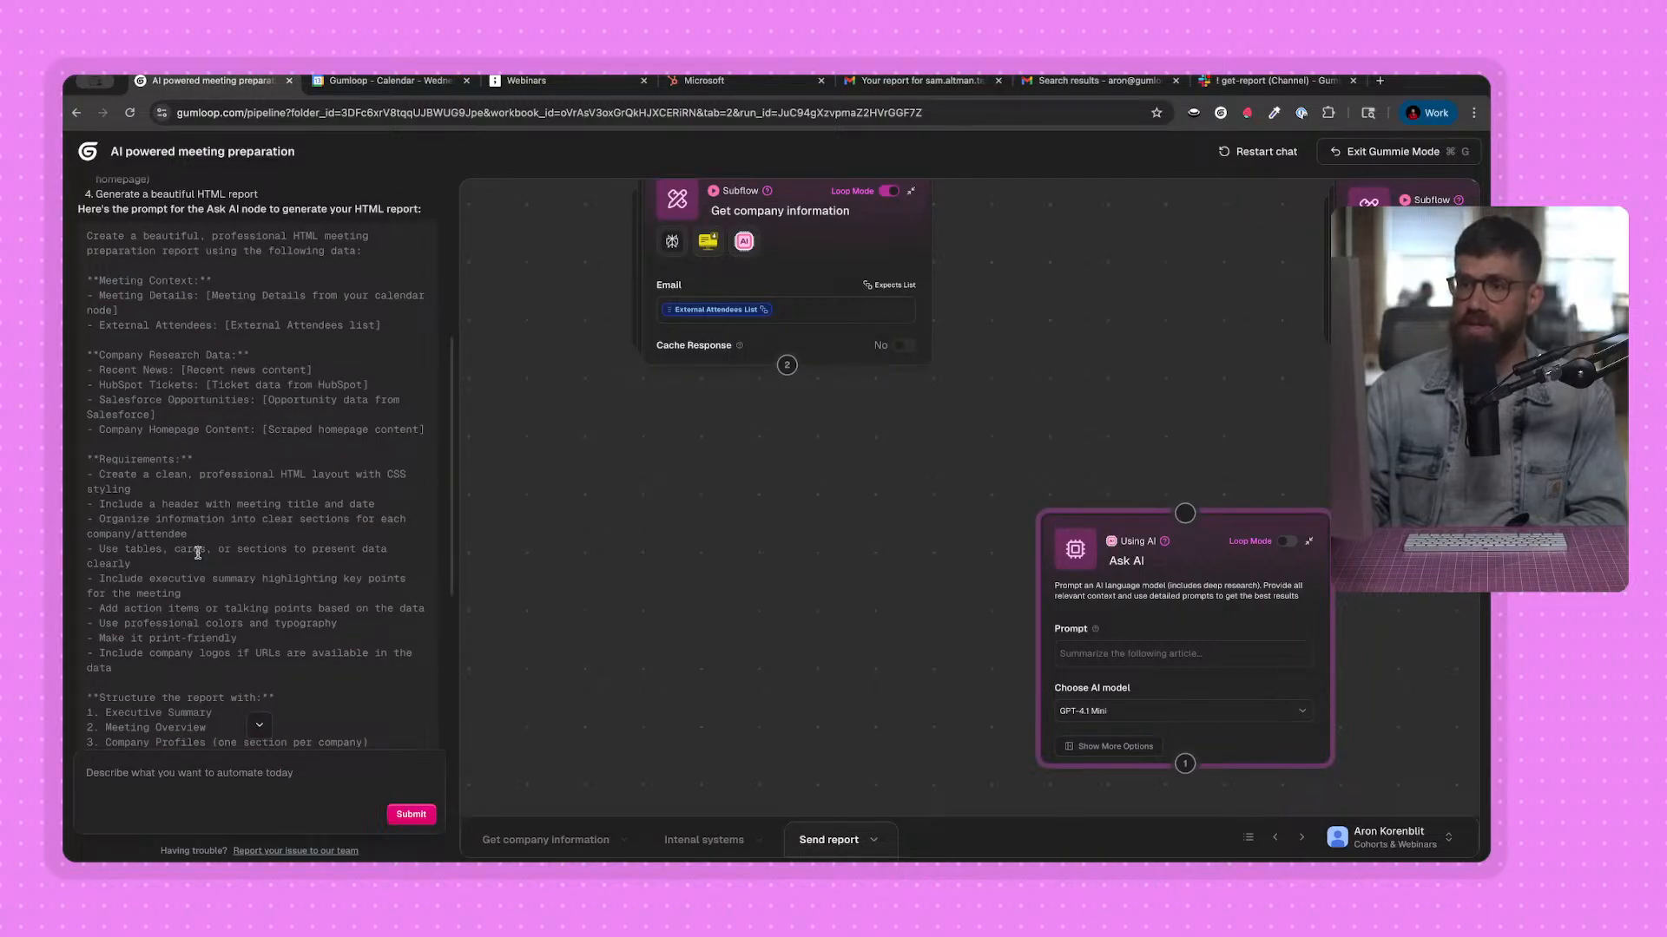
{"action": "scroll", "coordinate": [198, 553], "scroll_direction": "down", "scroll_amount": 8}
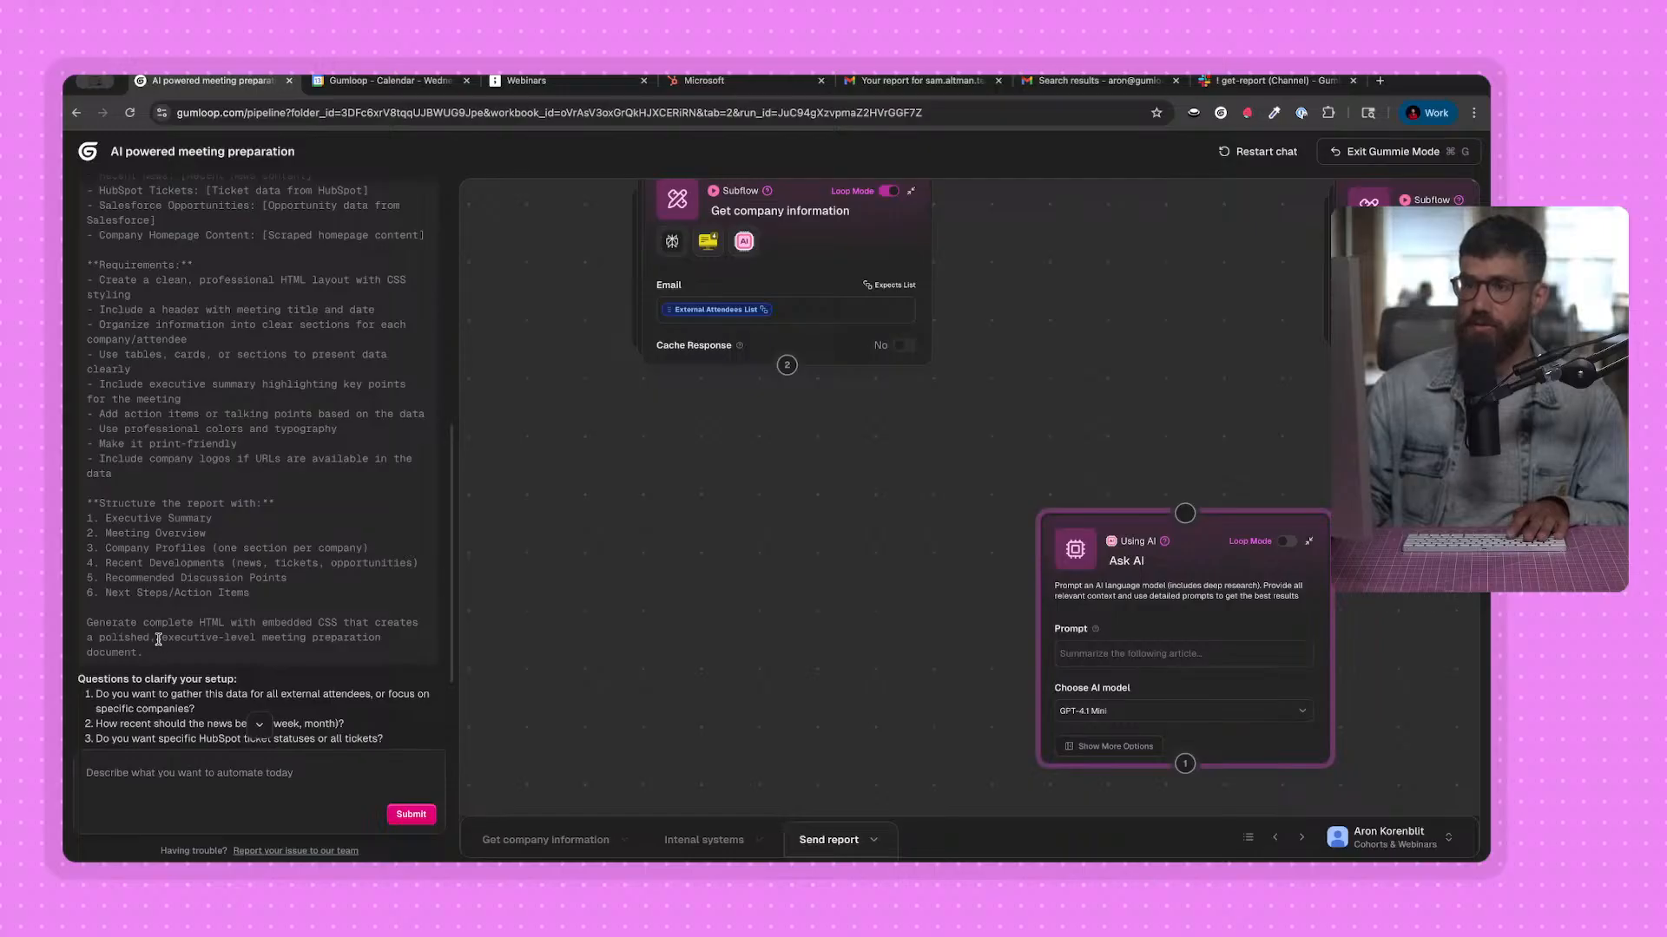
Copy Gummie's full suggested prompt into the Ask AI node's prompt and exit Gummie mode.
{"action": "left_click_drag", "start_coordinate": [155, 658], "coordinate": [75, 267]}
{"action": "key", "text": "super+c"}
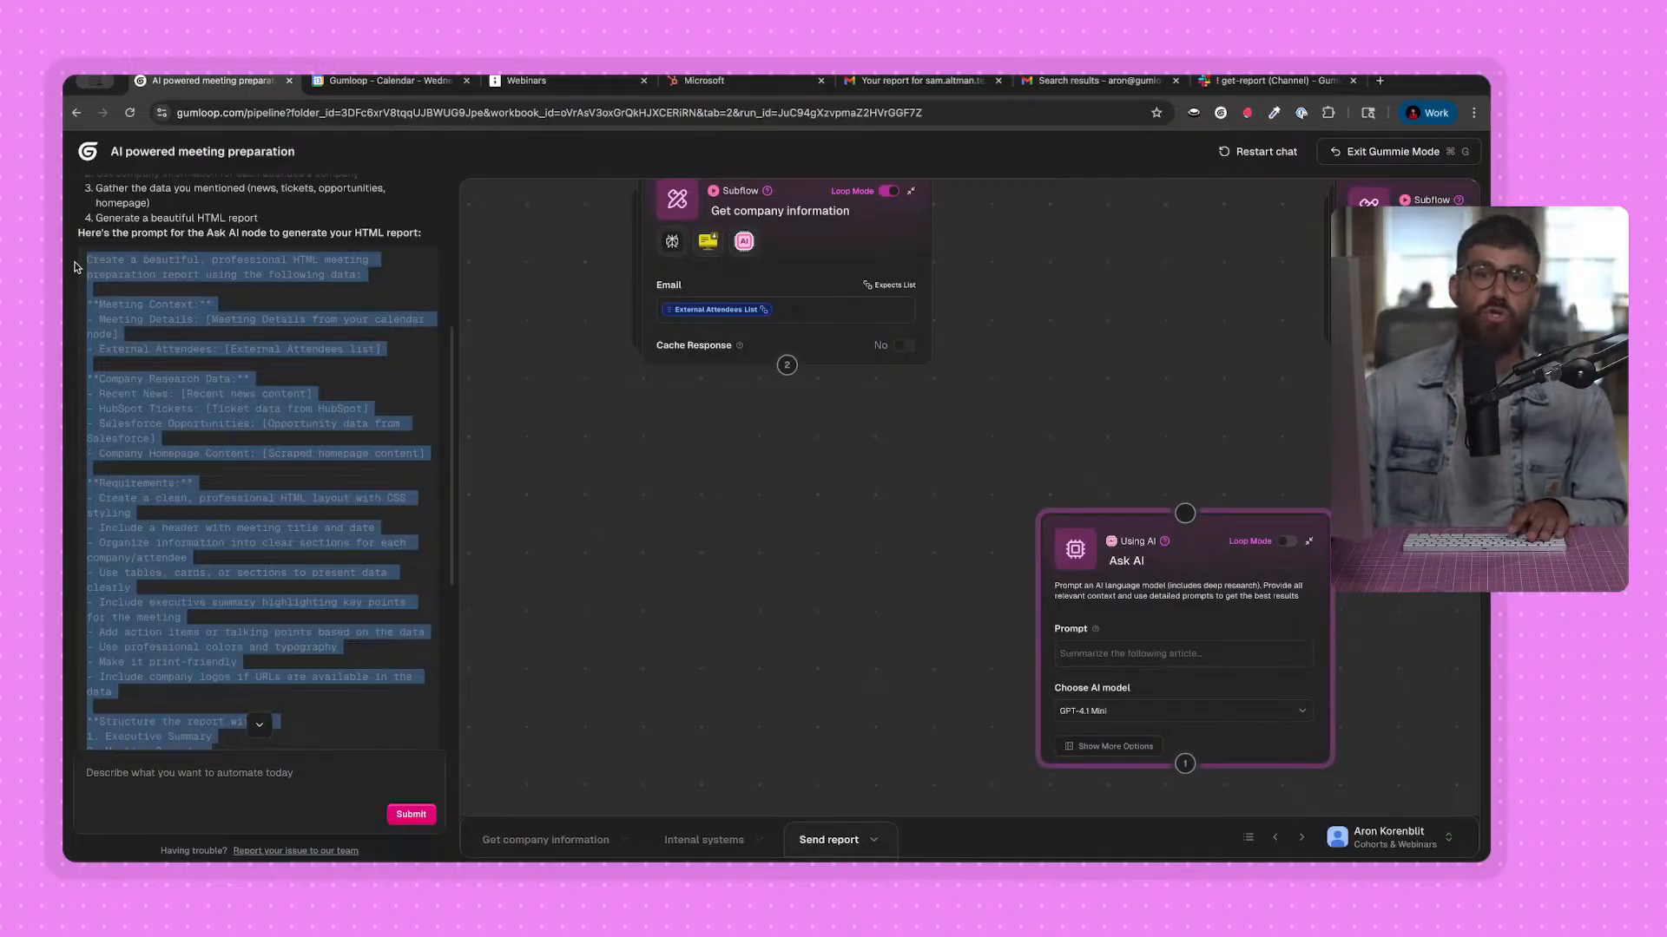
{"action": "left_click_drag", "start_coordinate": [915, 603], "coordinate": [819, 554]}
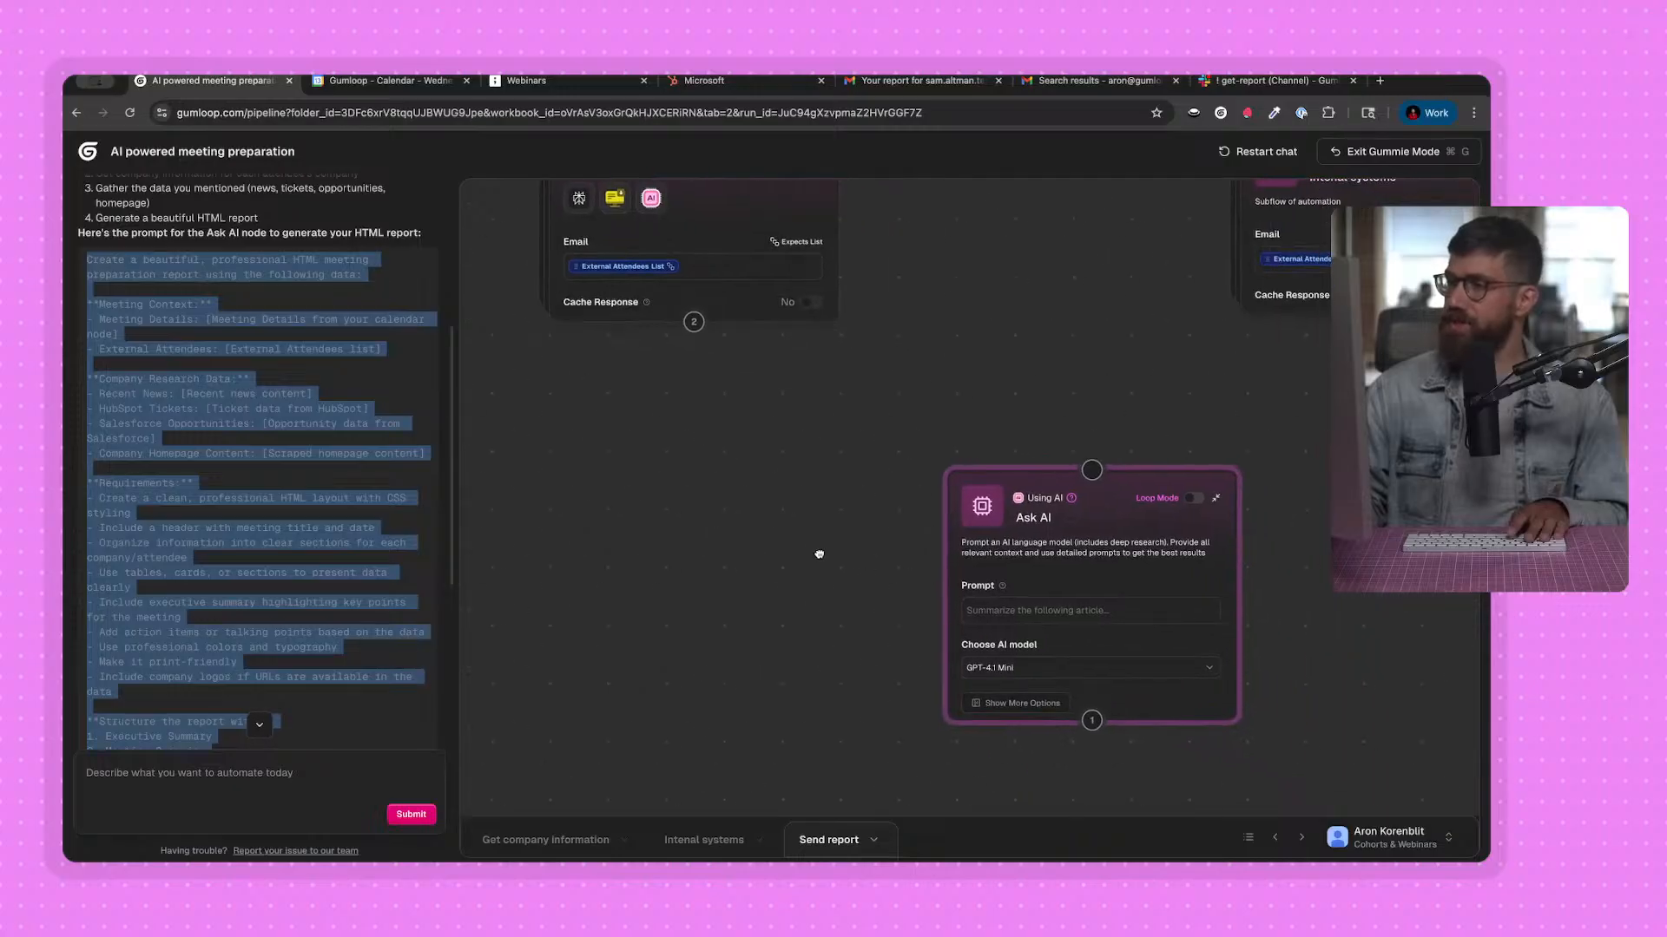
{"action": "left_click", "coordinate": [947, 560]}
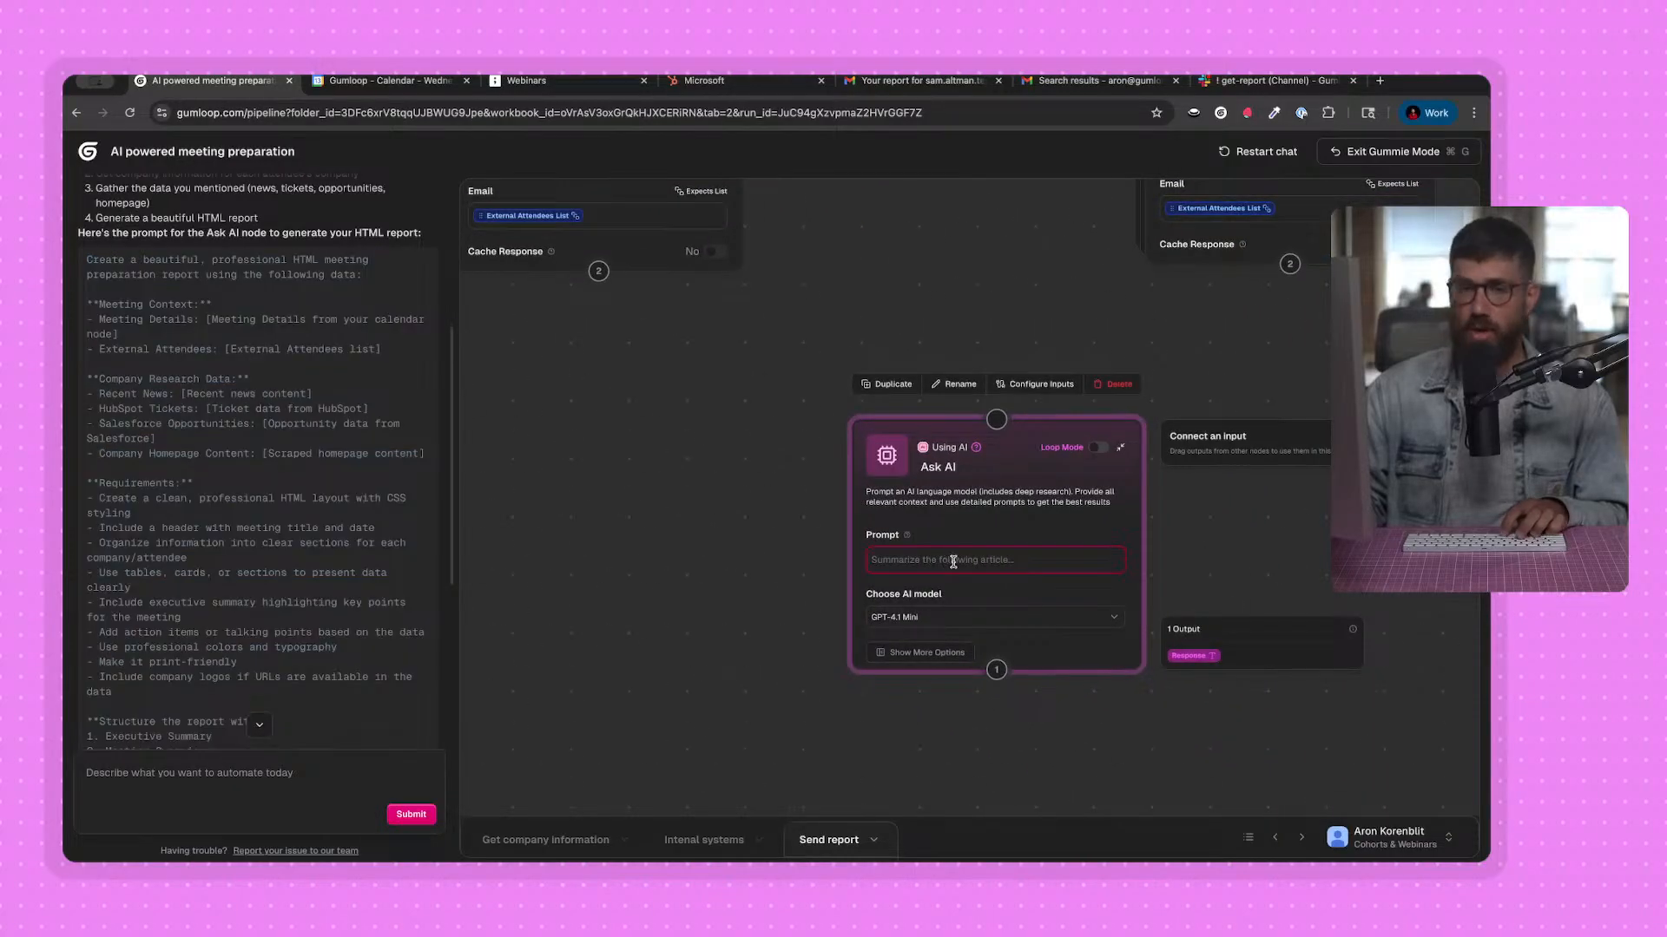
{"action": "key", "text": "super+v"}
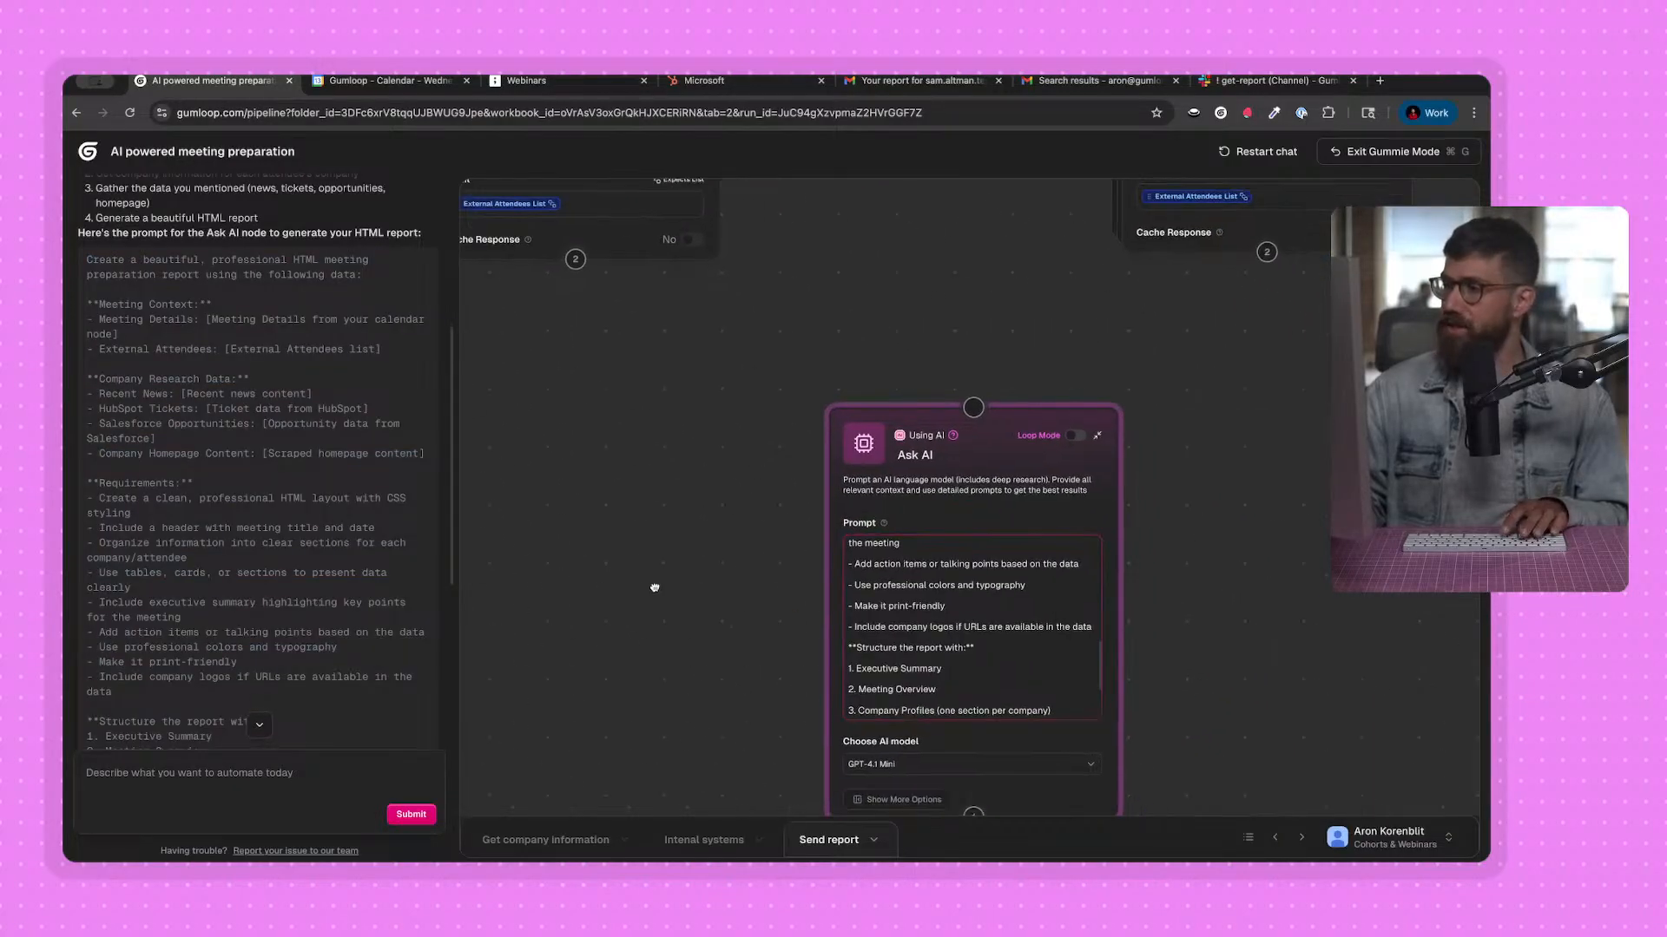
{"action": "left_click", "coordinate": [1404, 153]}
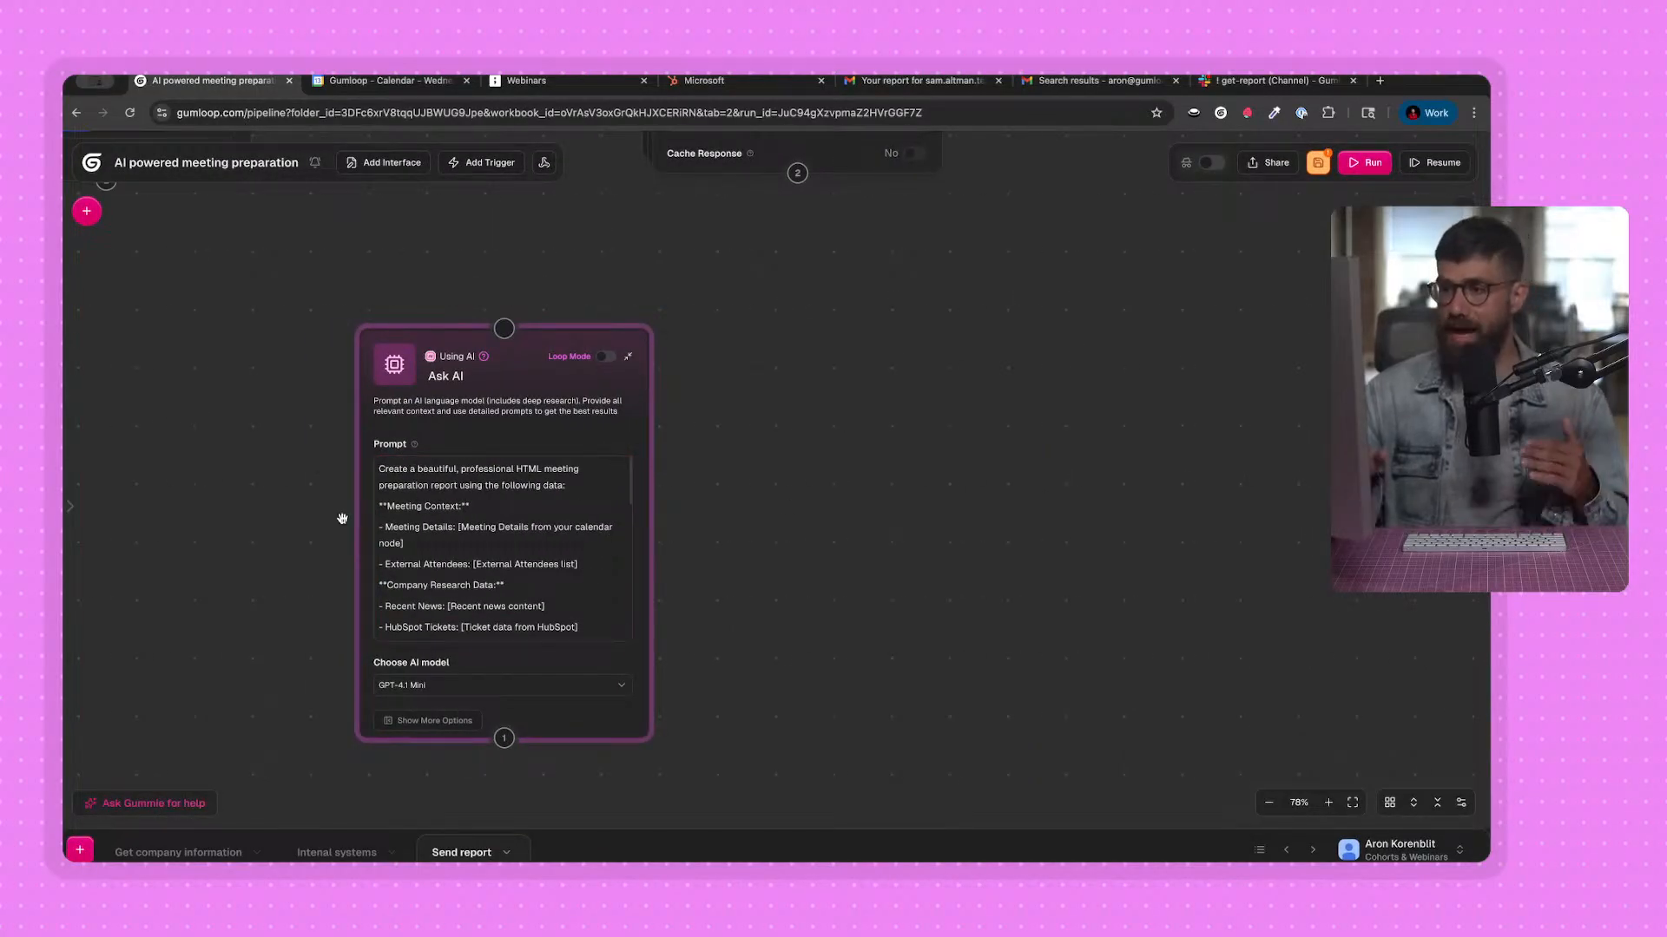
Connect the Get company information subflow's output to the Ask AI node's input.
{"action": "left_click", "coordinate": [565, 555]}
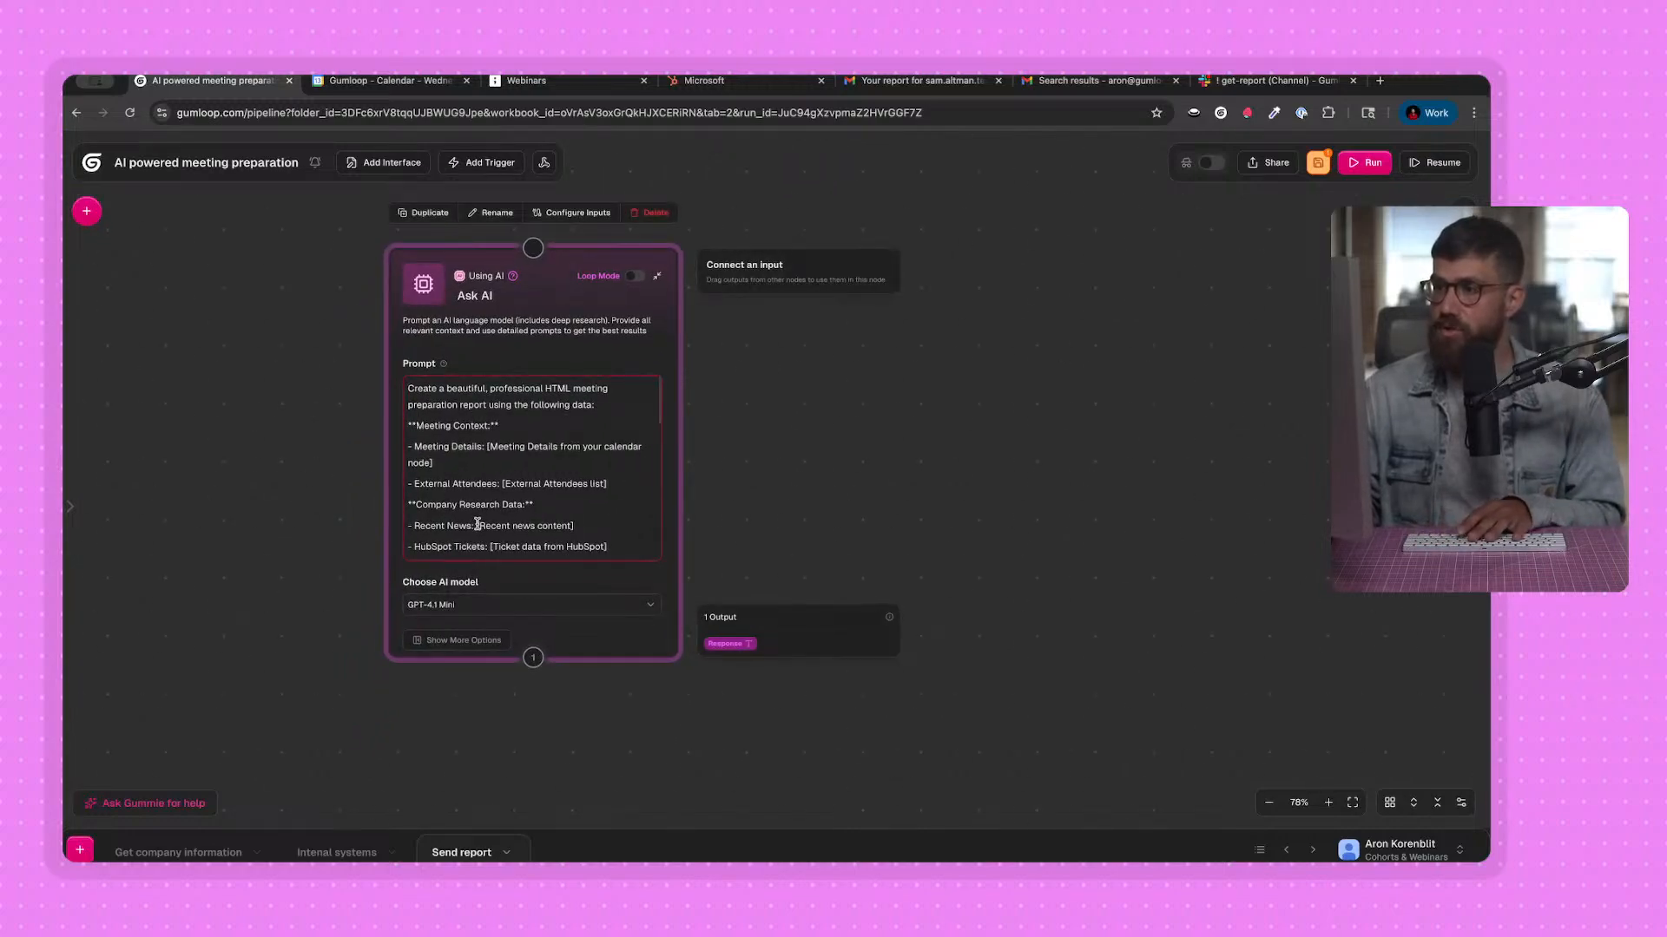
{"action": "left_click_drag", "start_coordinate": [477, 524], "coordinate": [573, 526]}
{"action": "scroll", "coordinate": [302, 376], "scroll_direction": "up", "scroll_amount": 5}
{"action": "scroll", "coordinate": [303, 376], "scroll_direction": "left", "scroll_amount": 3}
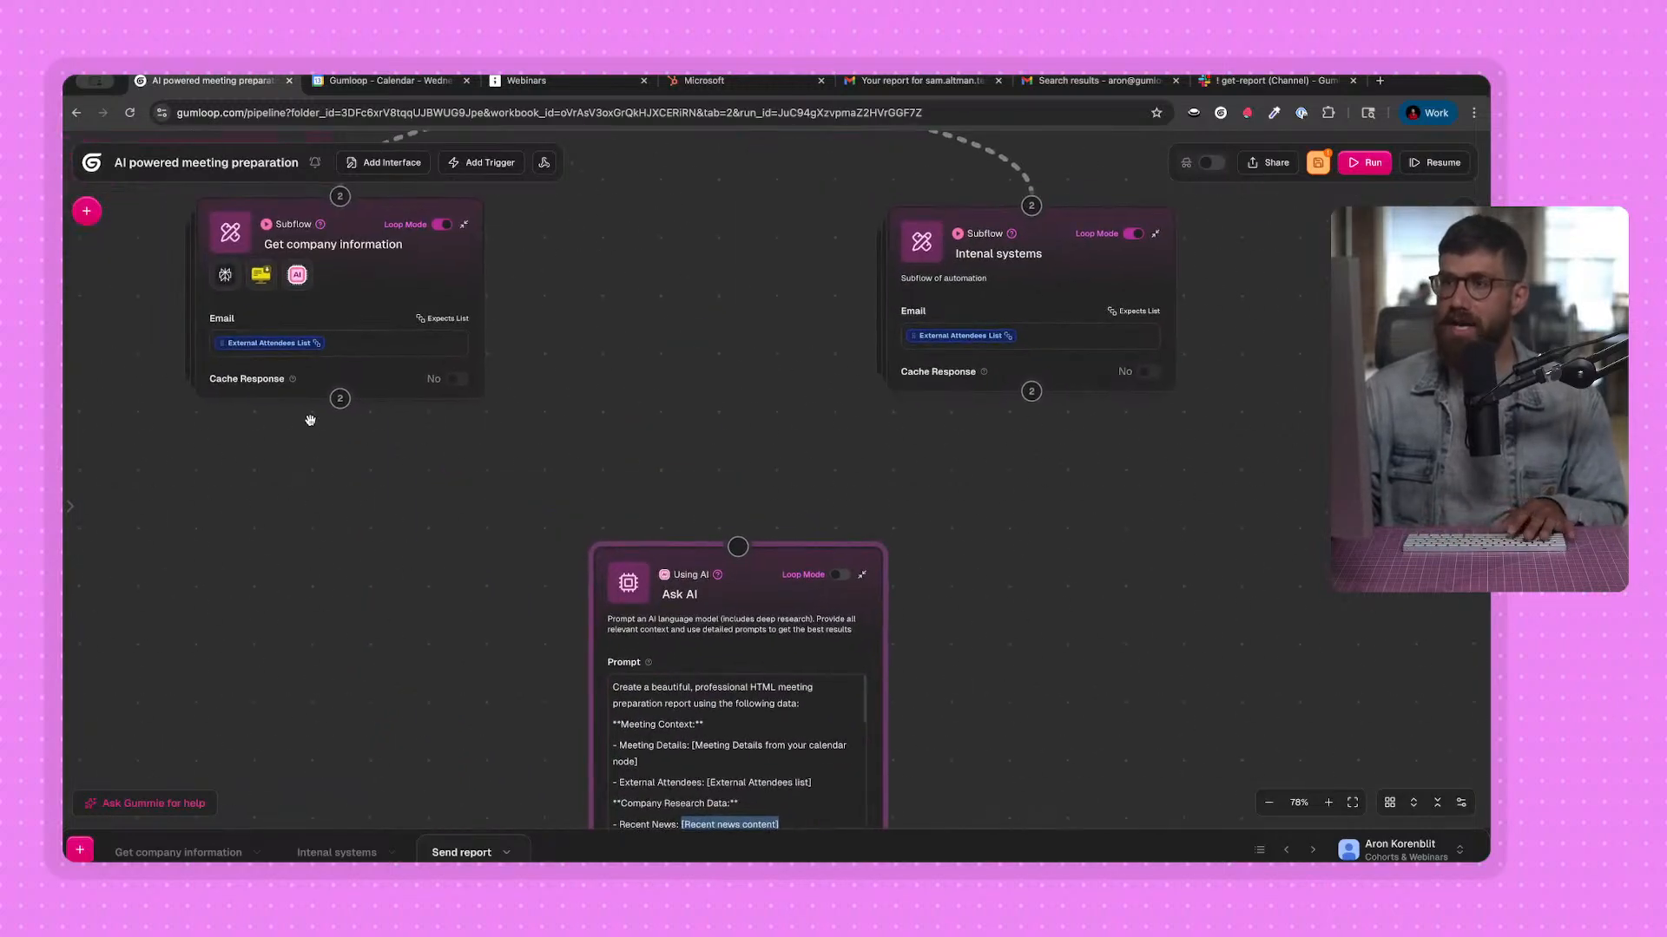
{"action": "left_click_drag", "start_coordinate": [339, 398], "coordinate": [737, 546]}
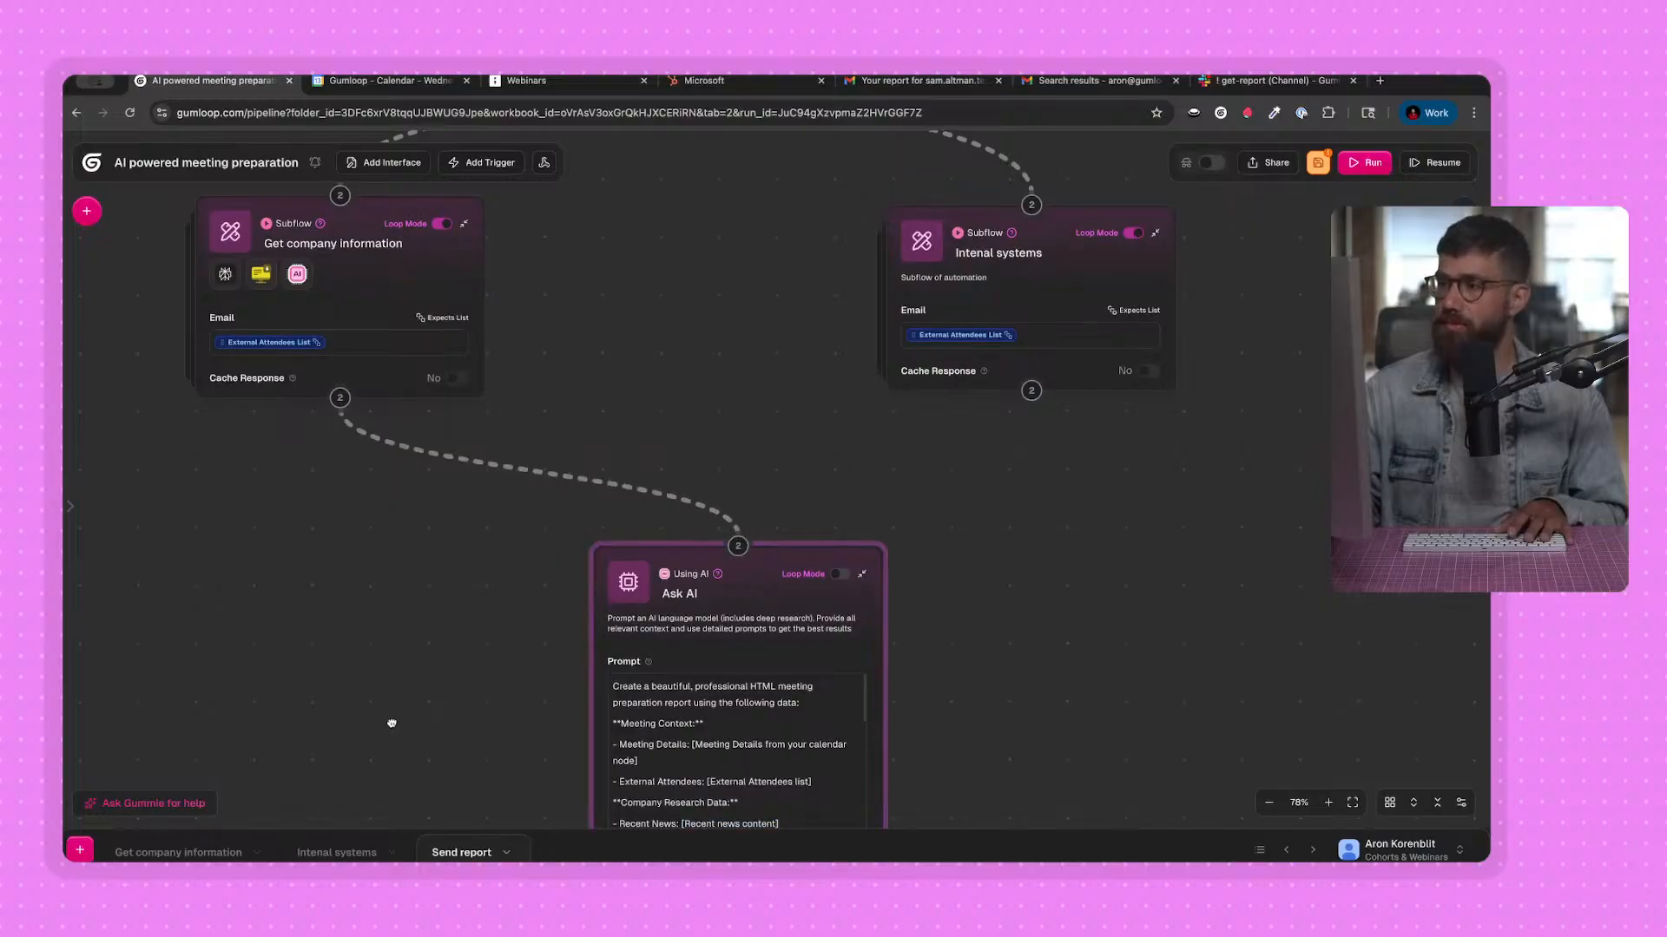
Replace the Recent News placeholder in the Ask AI prompt with Recentnews List and delete the HubSpot Tickets placeholder.
{"action": "left_click_drag", "start_coordinate": [391, 723], "coordinate": [327, 458]}
{"action": "scroll", "coordinate": [727, 743], "scroll_direction": "up", "scroll_amount": 1}
{"action": "left_click", "coordinate": [711, 458]}
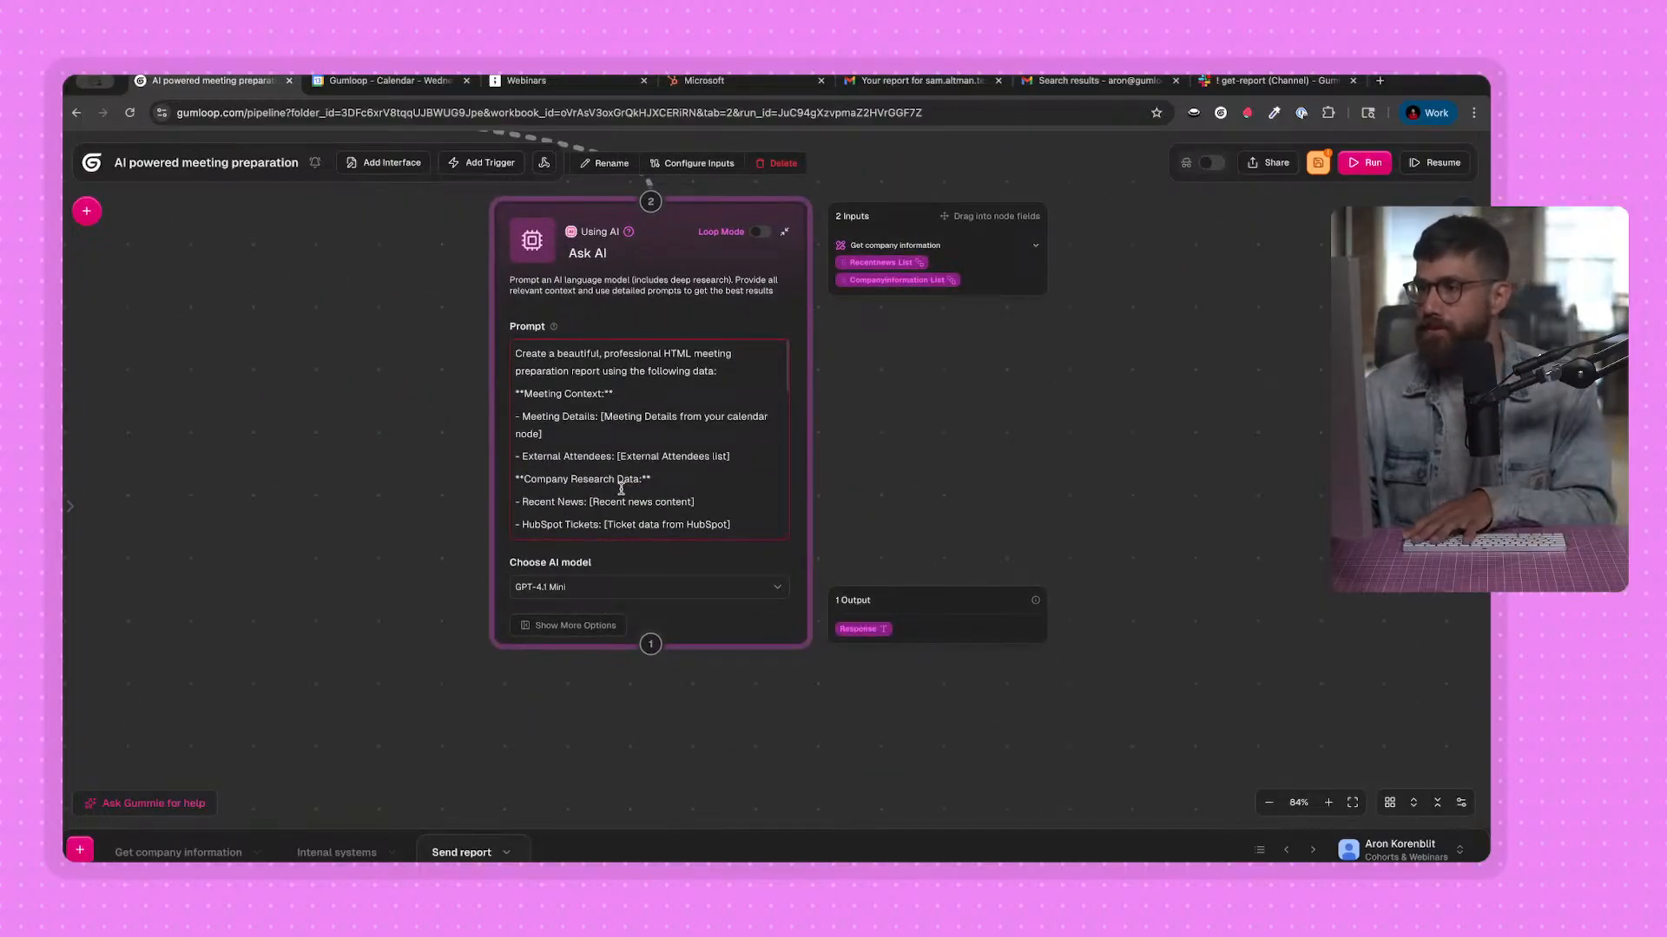
{"action": "left_click_drag", "start_coordinate": [612, 503], "coordinate": [751, 504]}
{"action": "key", "text": "BackSpace"}
{"action": "key", "text": "BackSpace"}
Connect the Intenal systems subflow to the Ask AI node and insert its Tickets List after "HubSpot Tickets:".
{"action": "scroll", "coordinate": [785, 494], "scroll_direction": "down", "scroll_amount": 1}
{"action": "scroll", "coordinate": [1108, 532], "scroll_direction": "up", "scroll_amount": 4}
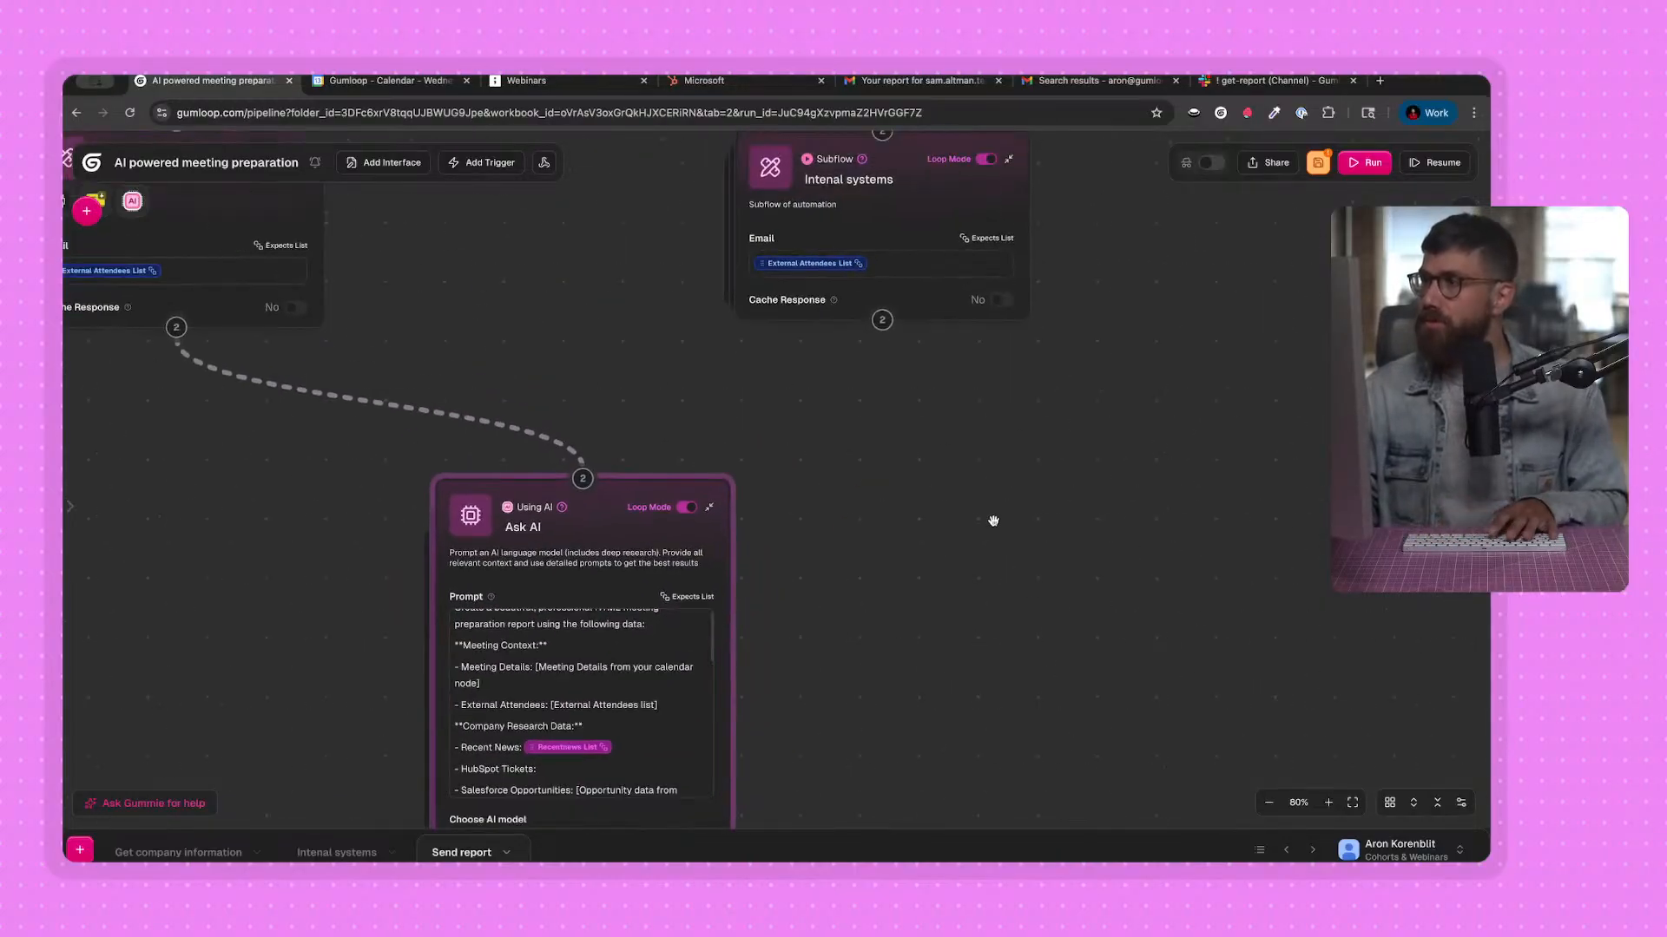
{"action": "left_click_drag", "start_coordinate": [883, 322], "coordinate": [582, 478]}
{"action": "scroll", "coordinate": [607, 659], "scroll_direction": "down", "scroll_amount": 4}
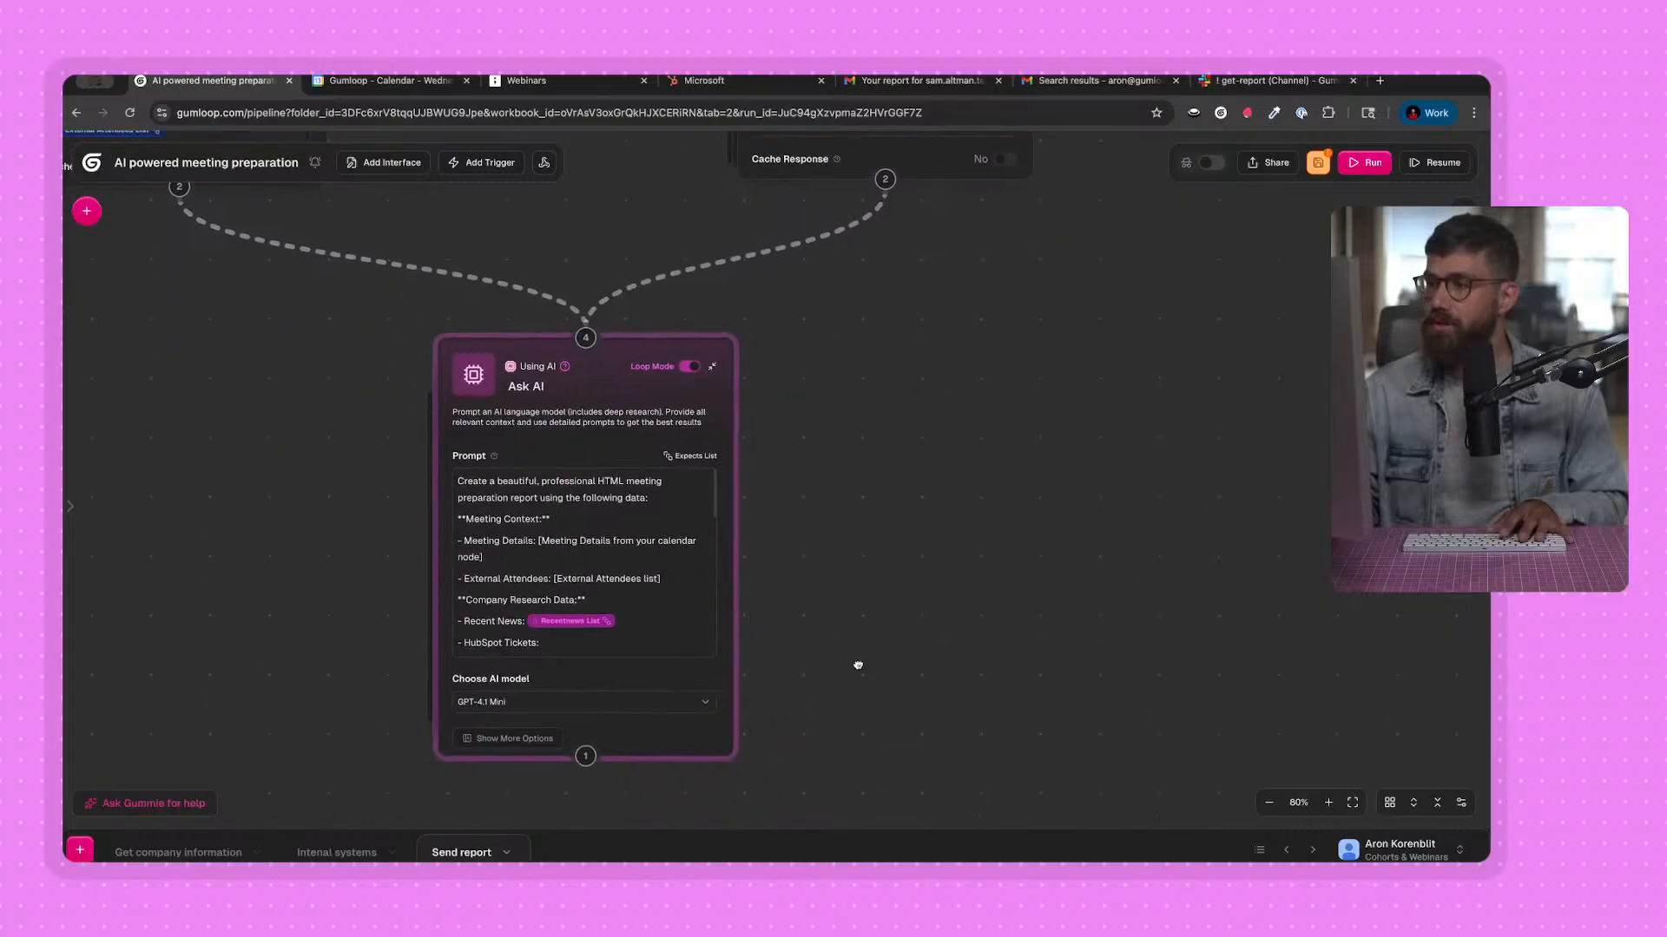
{"action": "scroll", "coordinate": [586, 595], "scroll_direction": "down", "scroll_amount": 3}
{"action": "scroll", "coordinate": [565, 521], "scroll_direction": "up", "scroll_amount": 1}
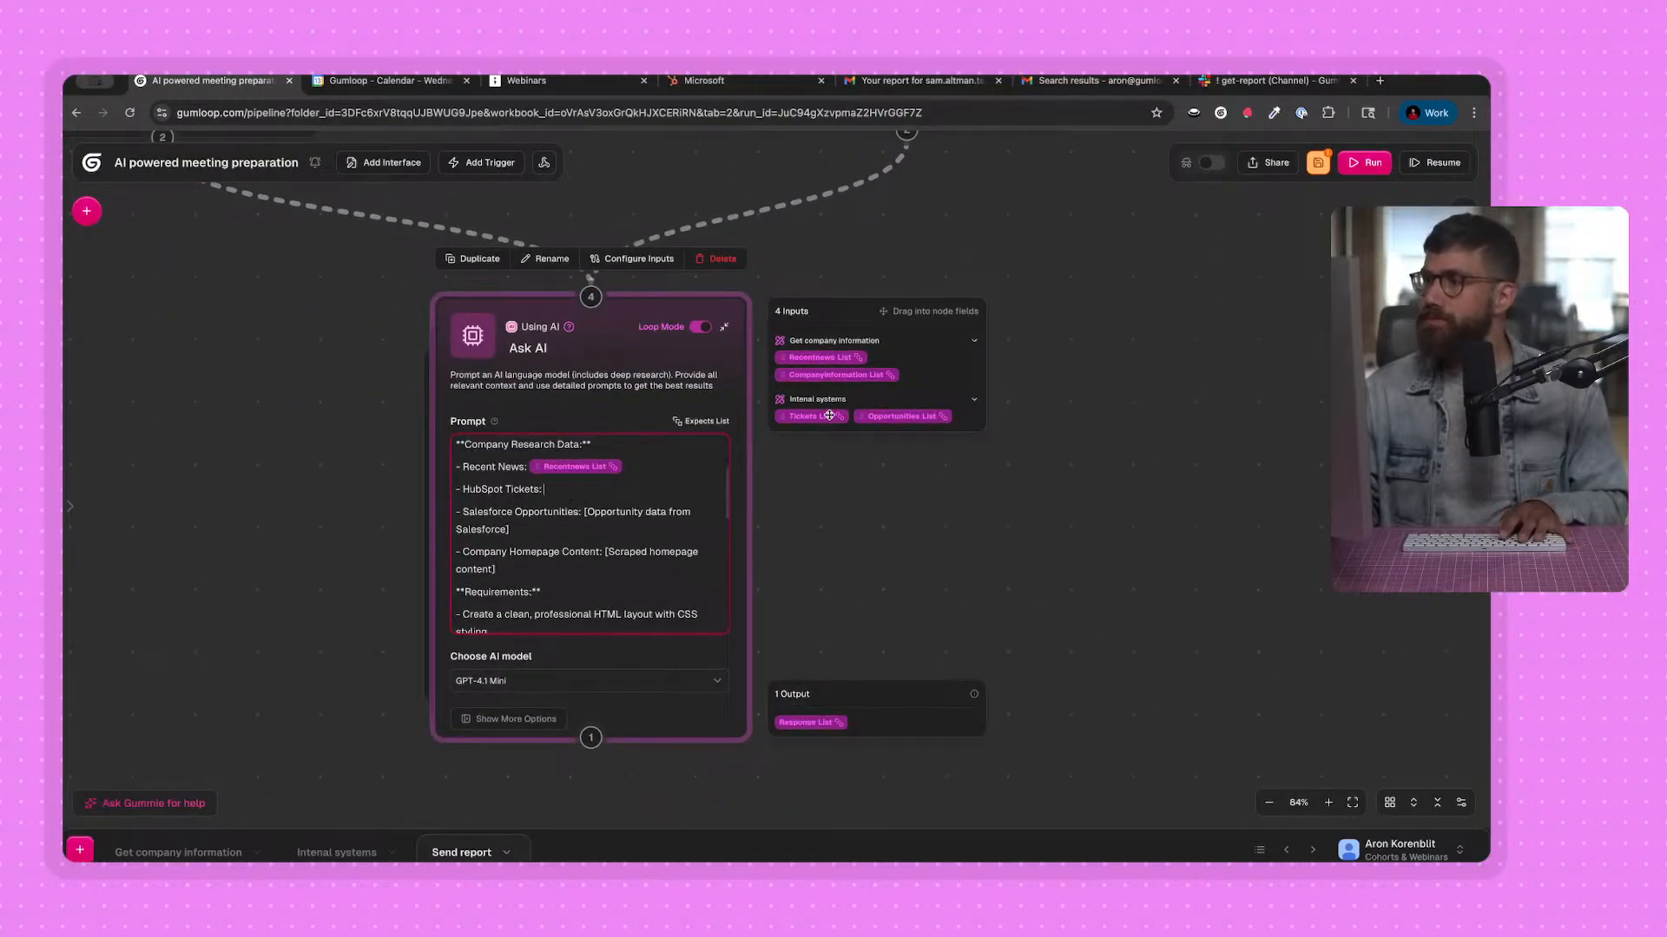
{"action": "left_click_drag", "start_coordinate": [634, 496], "coordinate": [634, 491]}
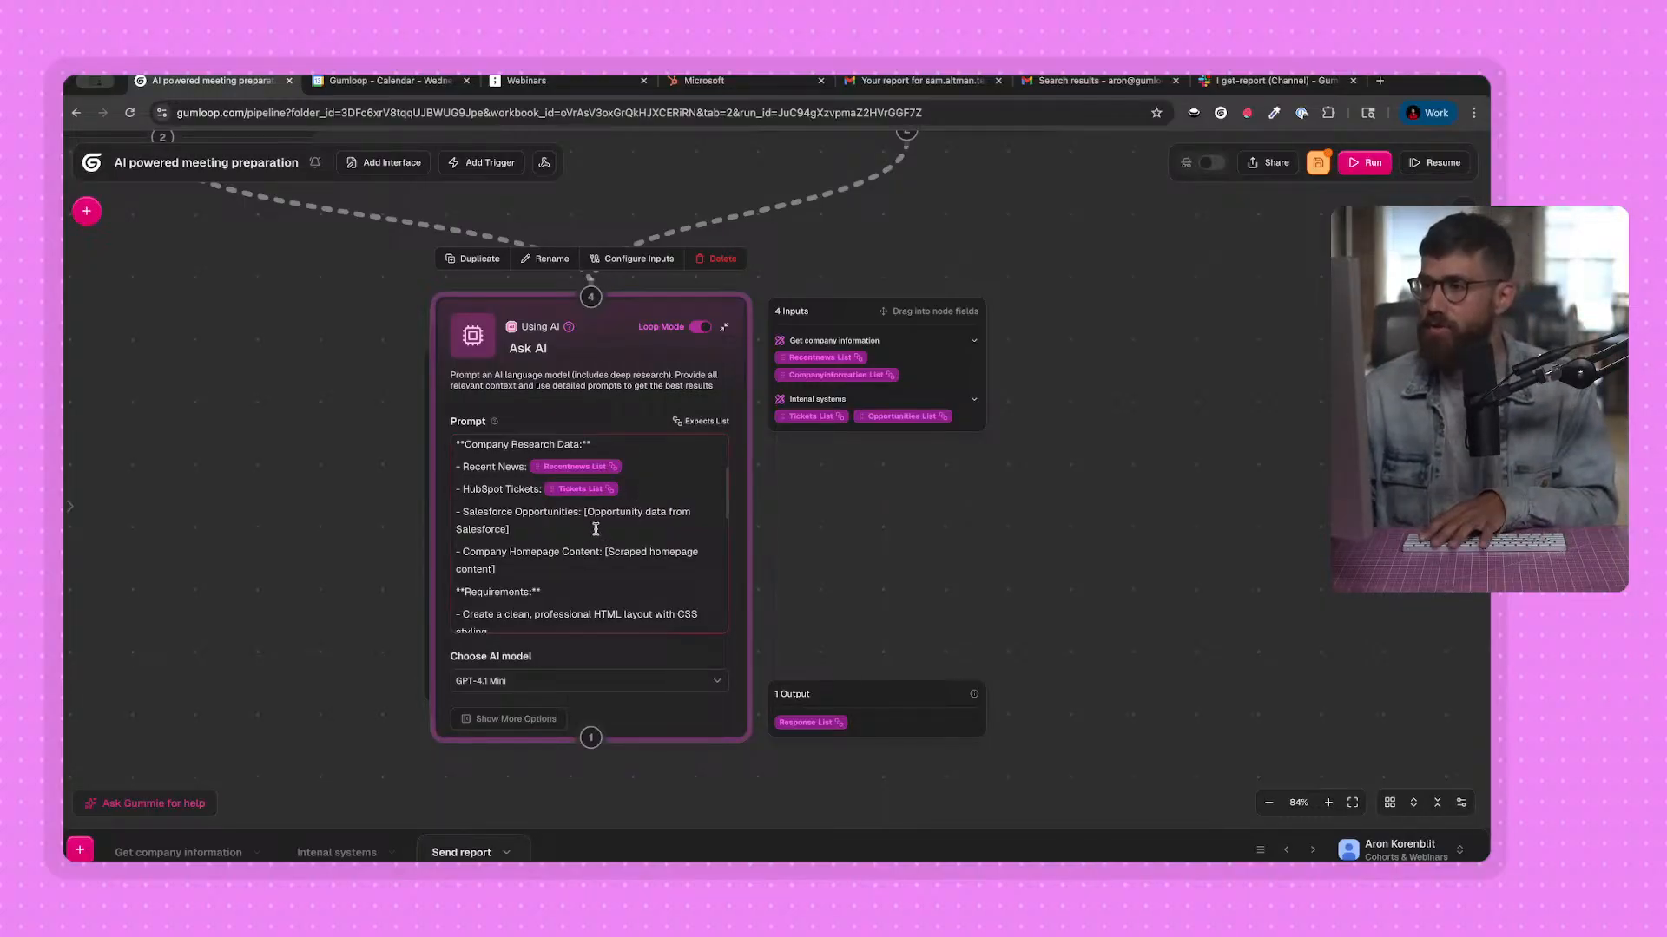
Replace the Salesforce Opportunities placeholder with Opportunities List and the Company Homepage Content placeholder with CompanyInformation List.
{"action": "left_click_drag", "start_coordinate": [584, 513], "coordinate": [599, 523]}
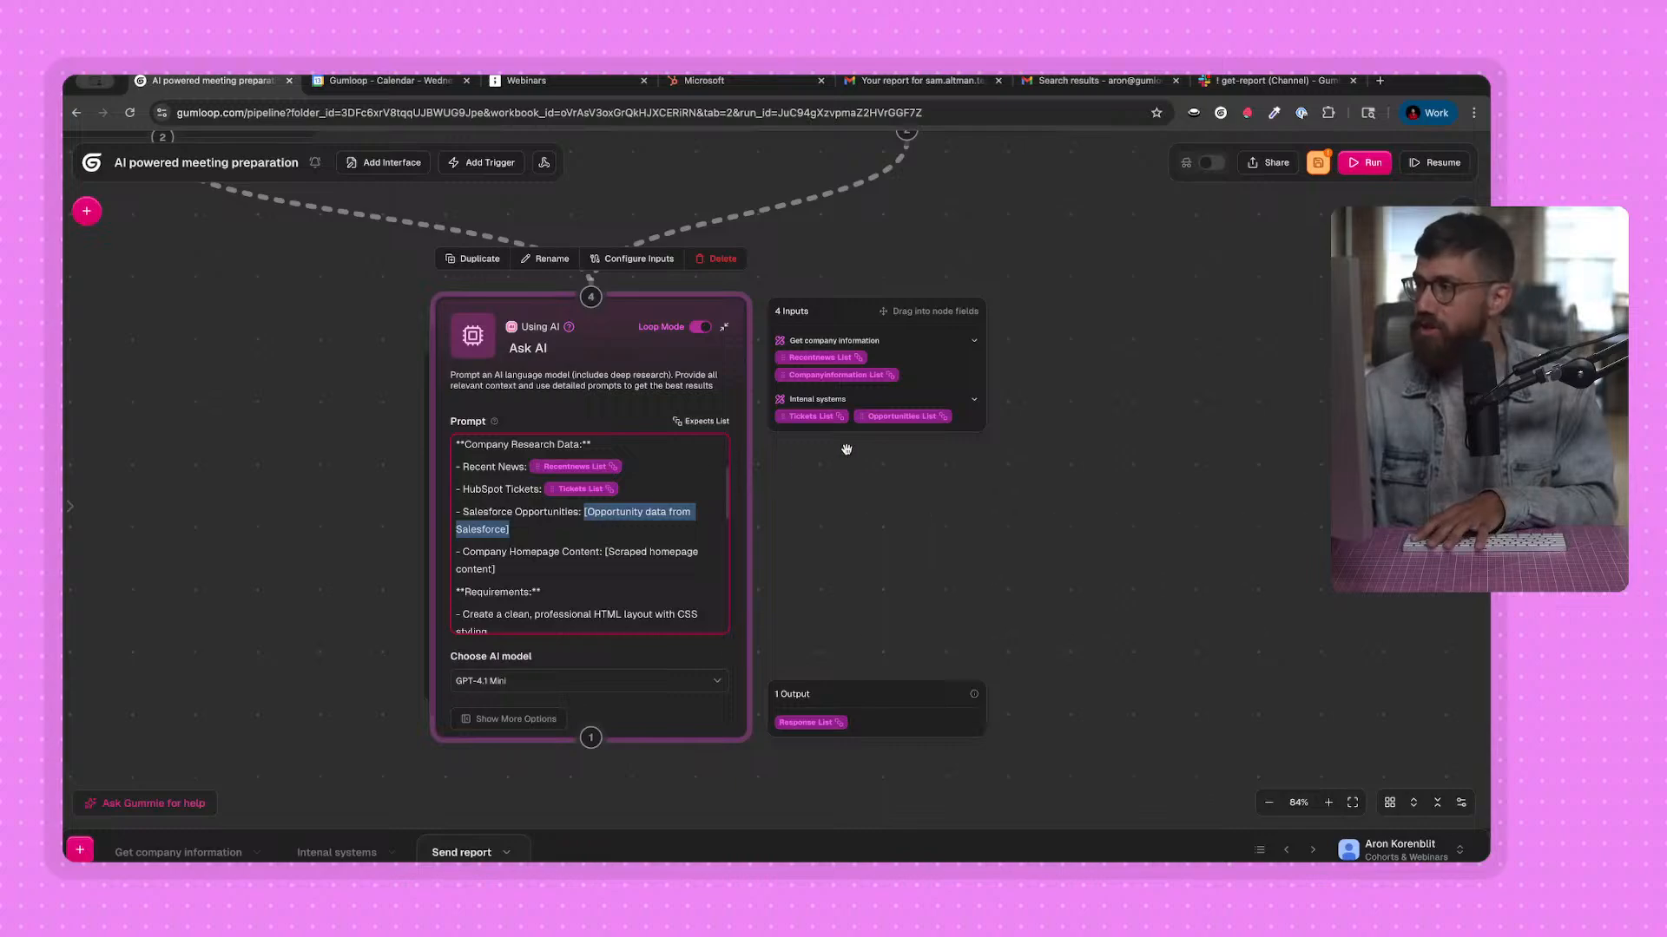
{"action": "key", "text": "BackSpace"}
{"action": "left_click_drag", "start_coordinate": [632, 517], "coordinate": [607, 538]}
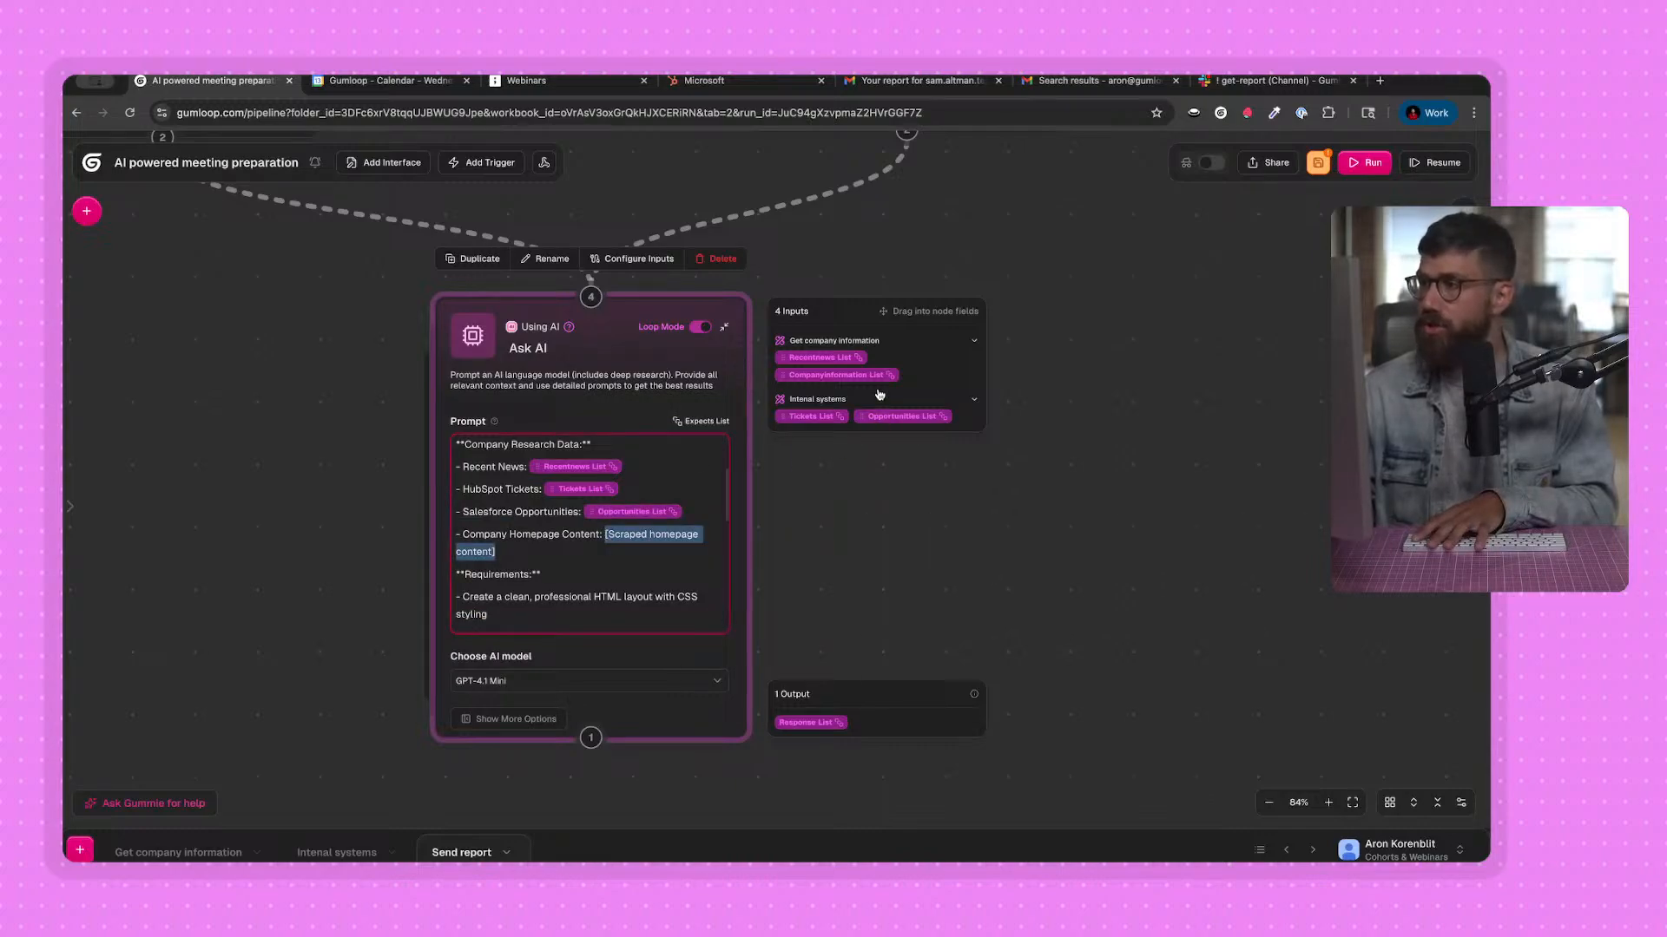
{"action": "key", "text": "BackSpace"}
{"action": "left_click_drag", "start_coordinate": [683, 541], "coordinate": [680, 538]}
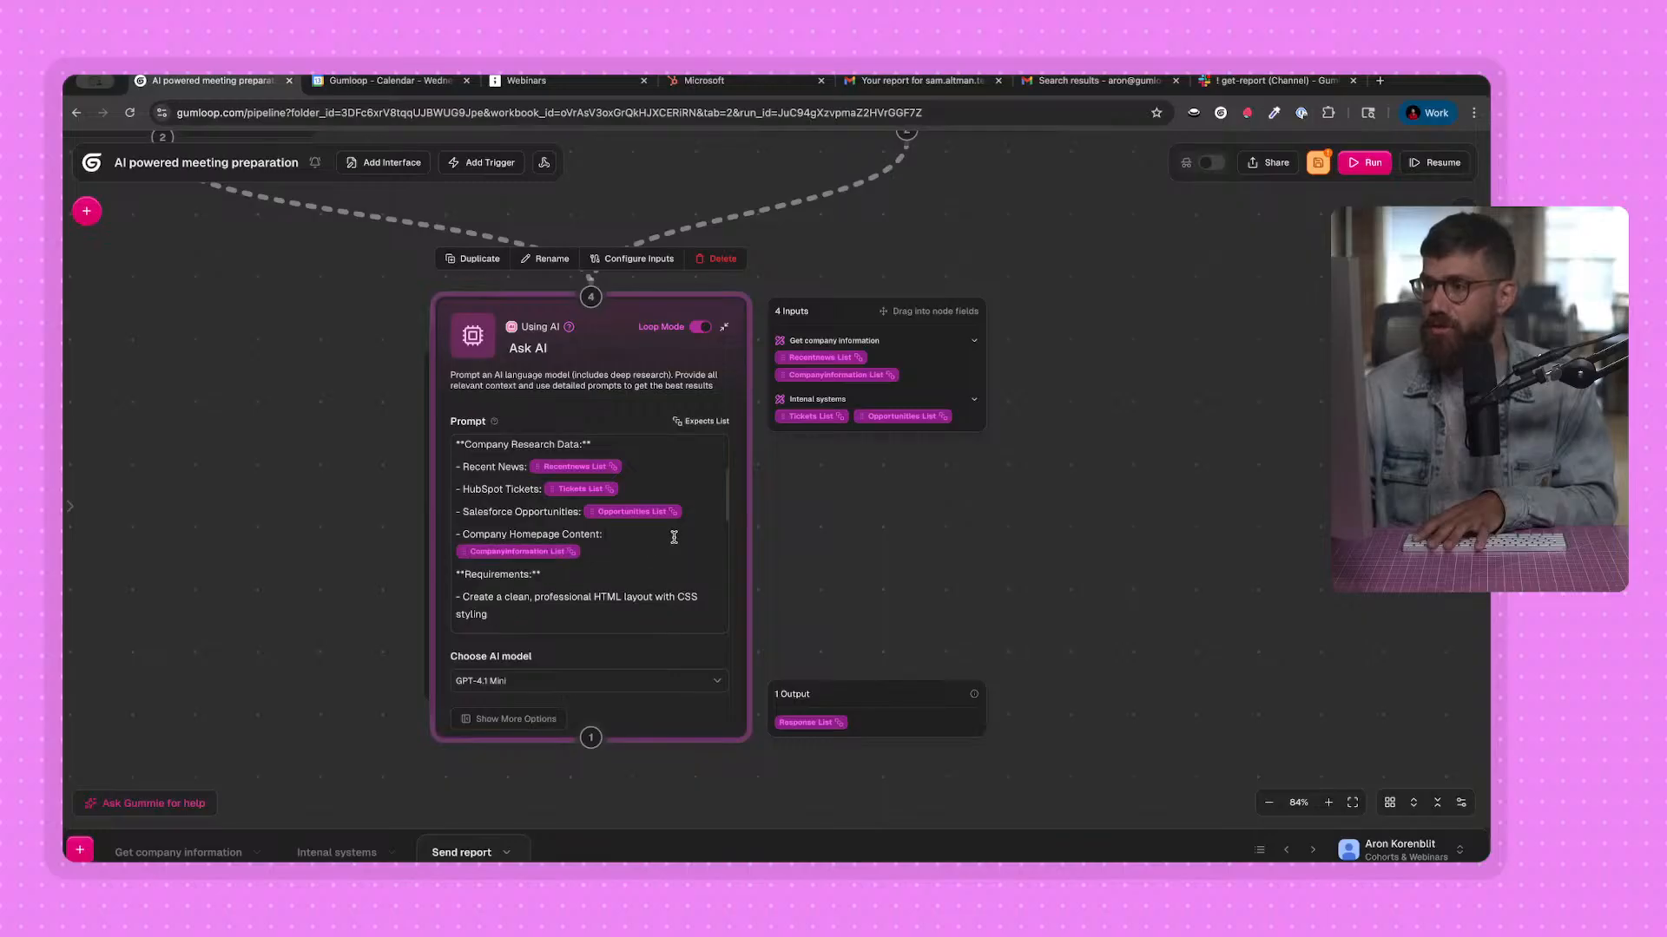
Delete the Meeting Context section with its Meeting Details and External Attendees lines from the Ask AI prompt.
{"action": "scroll", "coordinate": [643, 547], "scroll_direction": "down", "scroll_amount": 1}
{"action": "scroll", "coordinate": [650, 518], "scroll_direction": "up", "scroll_amount": 3}
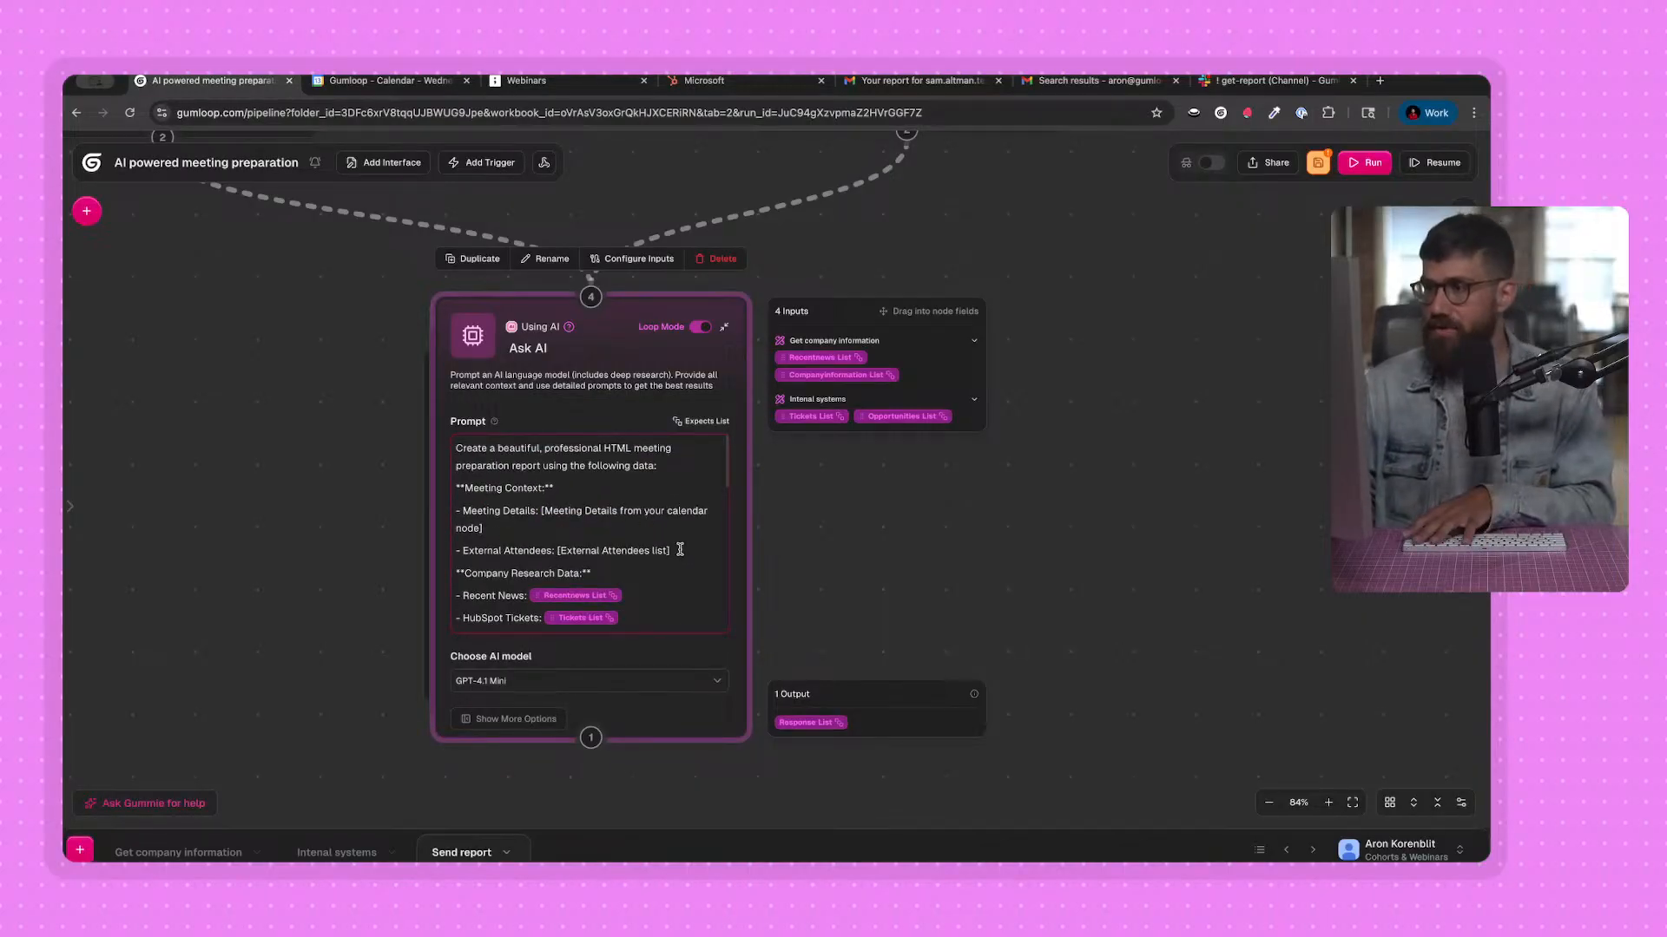
{"action": "left_click_drag", "start_coordinate": [669, 550], "coordinate": [449, 491]}
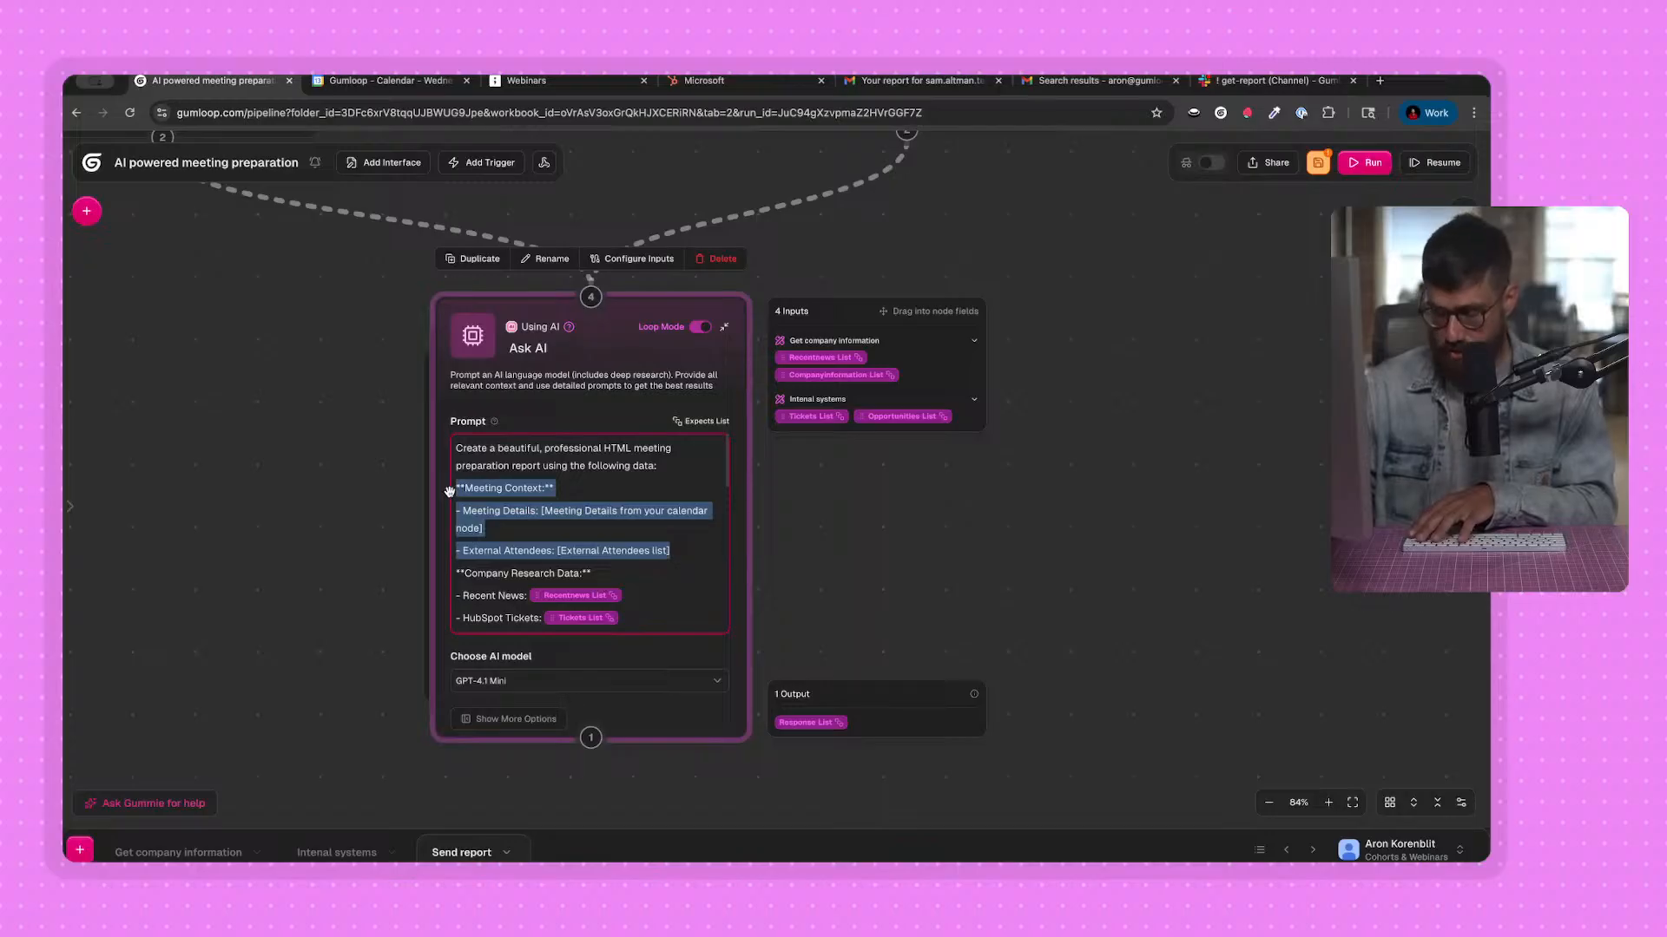
{"action": "key", "text": "BackSpace"}
Delete the "- Make it print-friendly" line from the Requirements section of the Ask AI prompt.
{"action": "scroll", "coordinate": [524, 501], "scroll_direction": "down", "scroll_amount": 5}
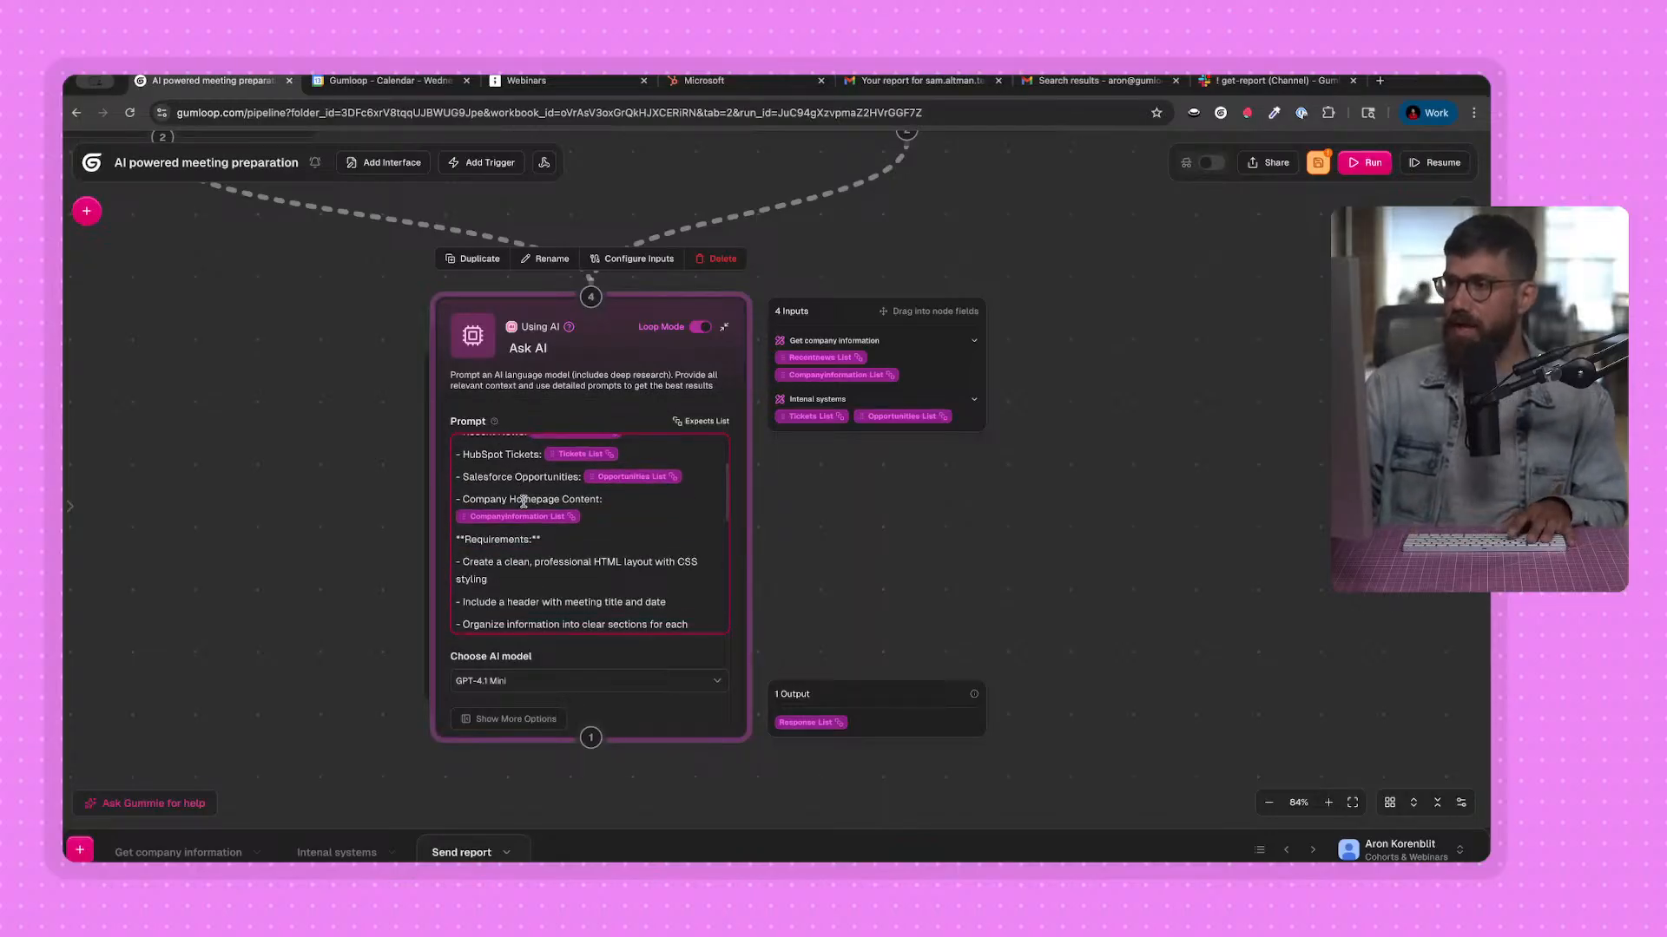
{"action": "scroll", "coordinate": [523, 501], "scroll_direction": "down", "scroll_amount": 6}
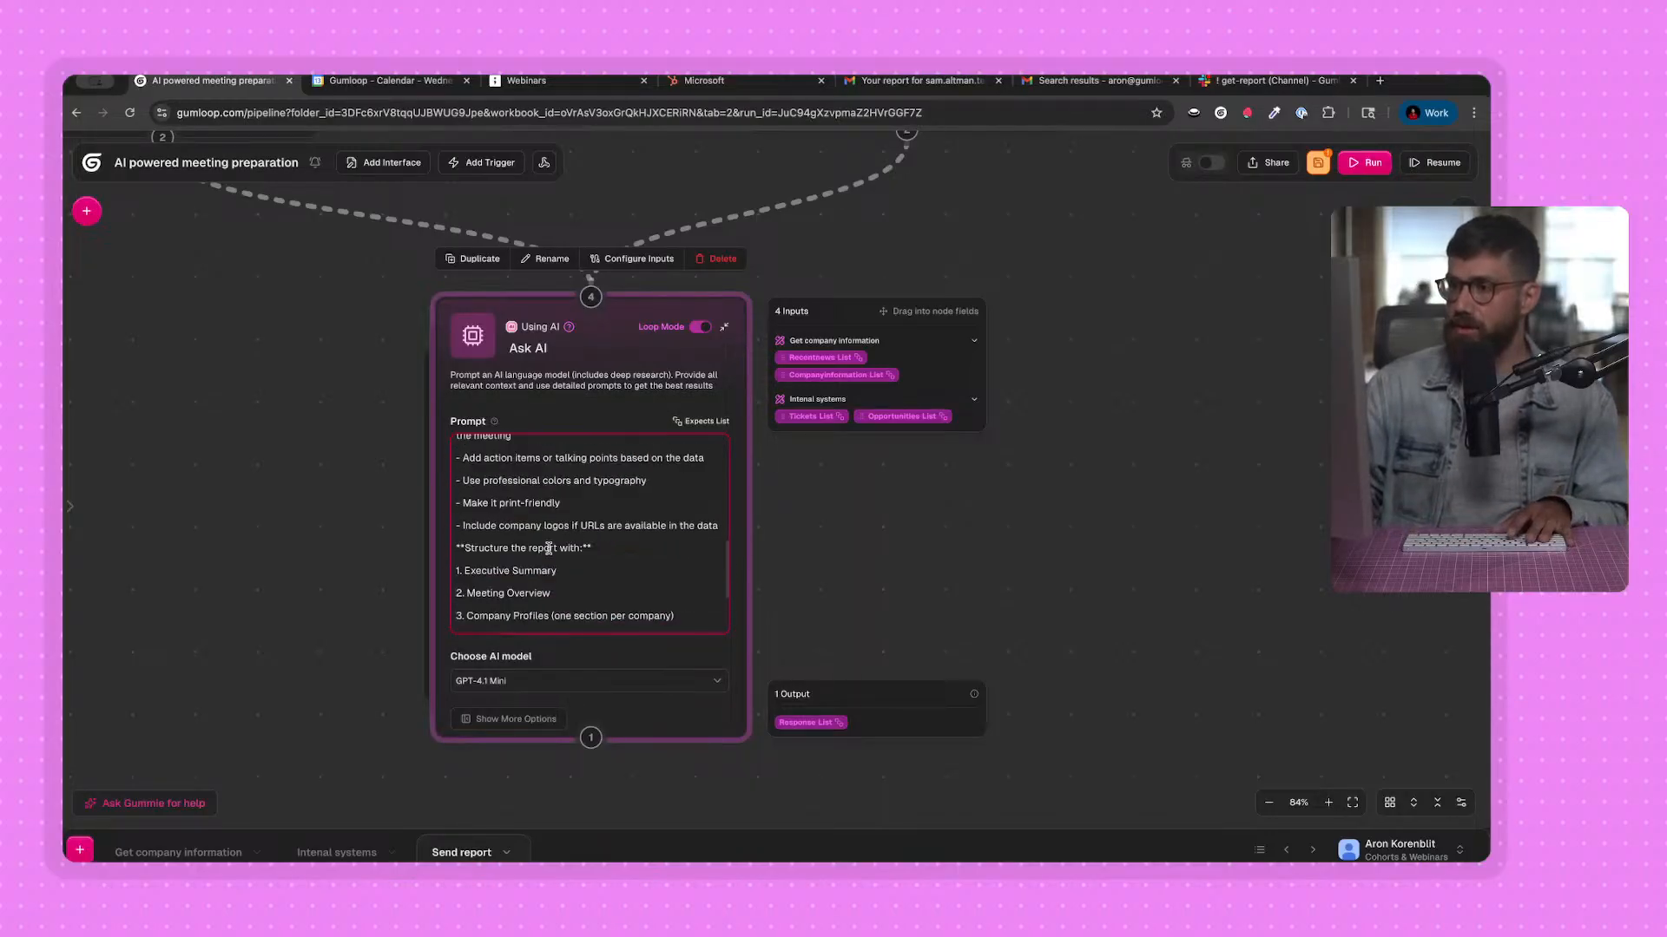
{"action": "left_click_drag", "start_coordinate": [571, 503], "coordinate": [453, 504]}
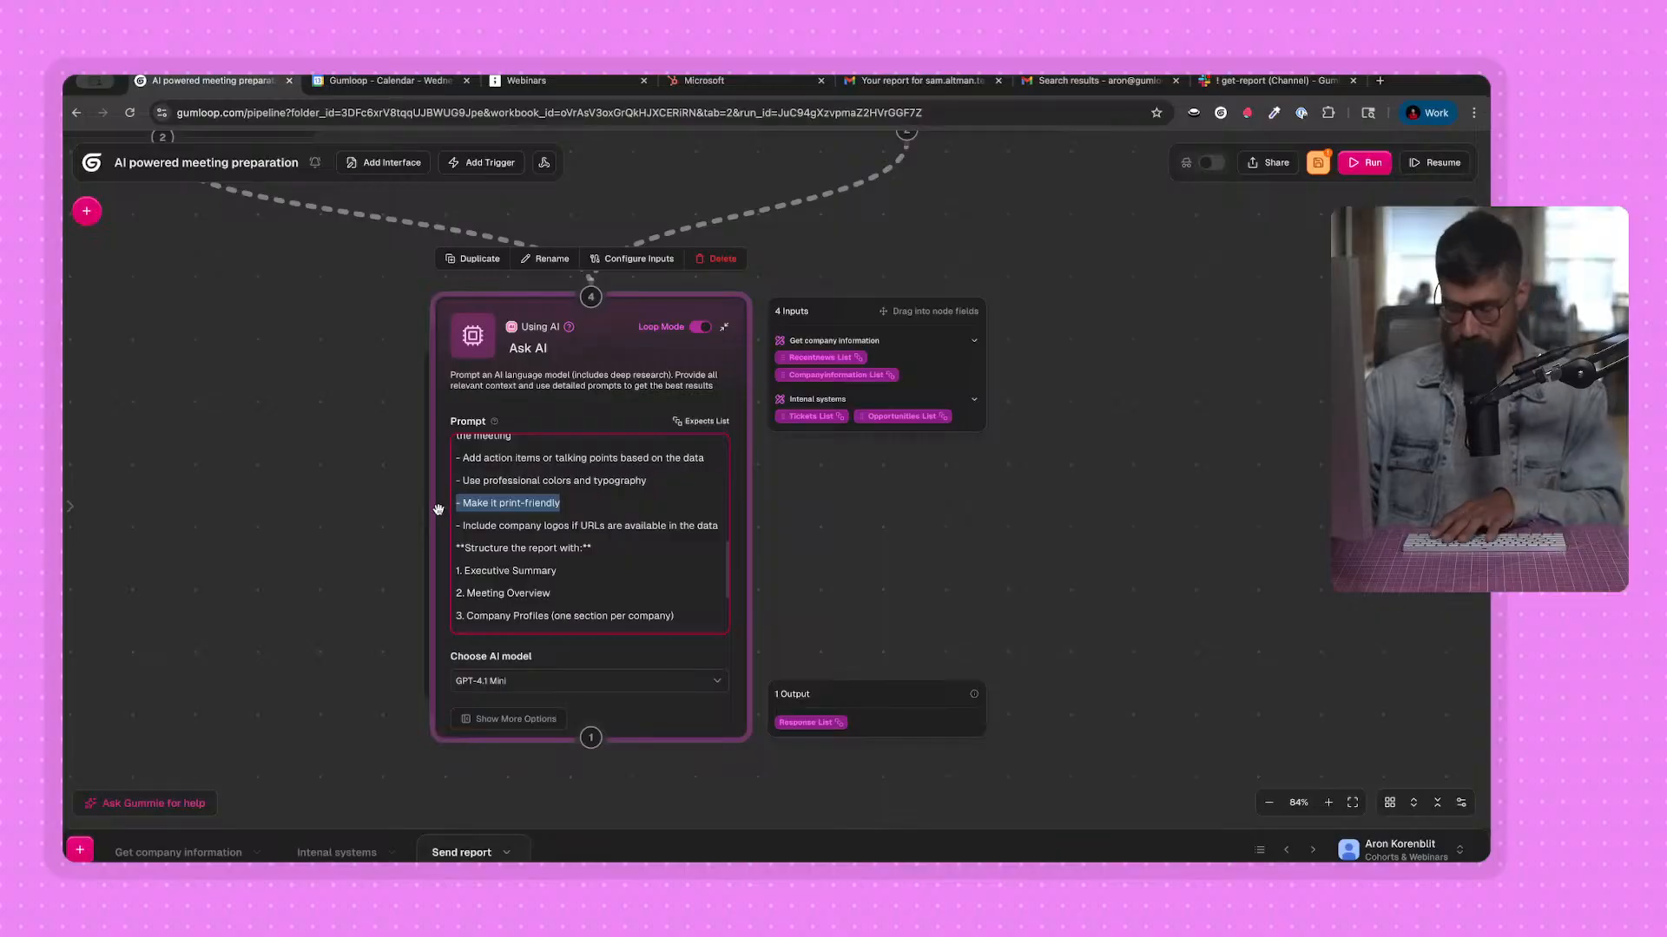
{"action": "key", "text": "BackSpace"}
{"action": "key", "text": "BackSpace"}
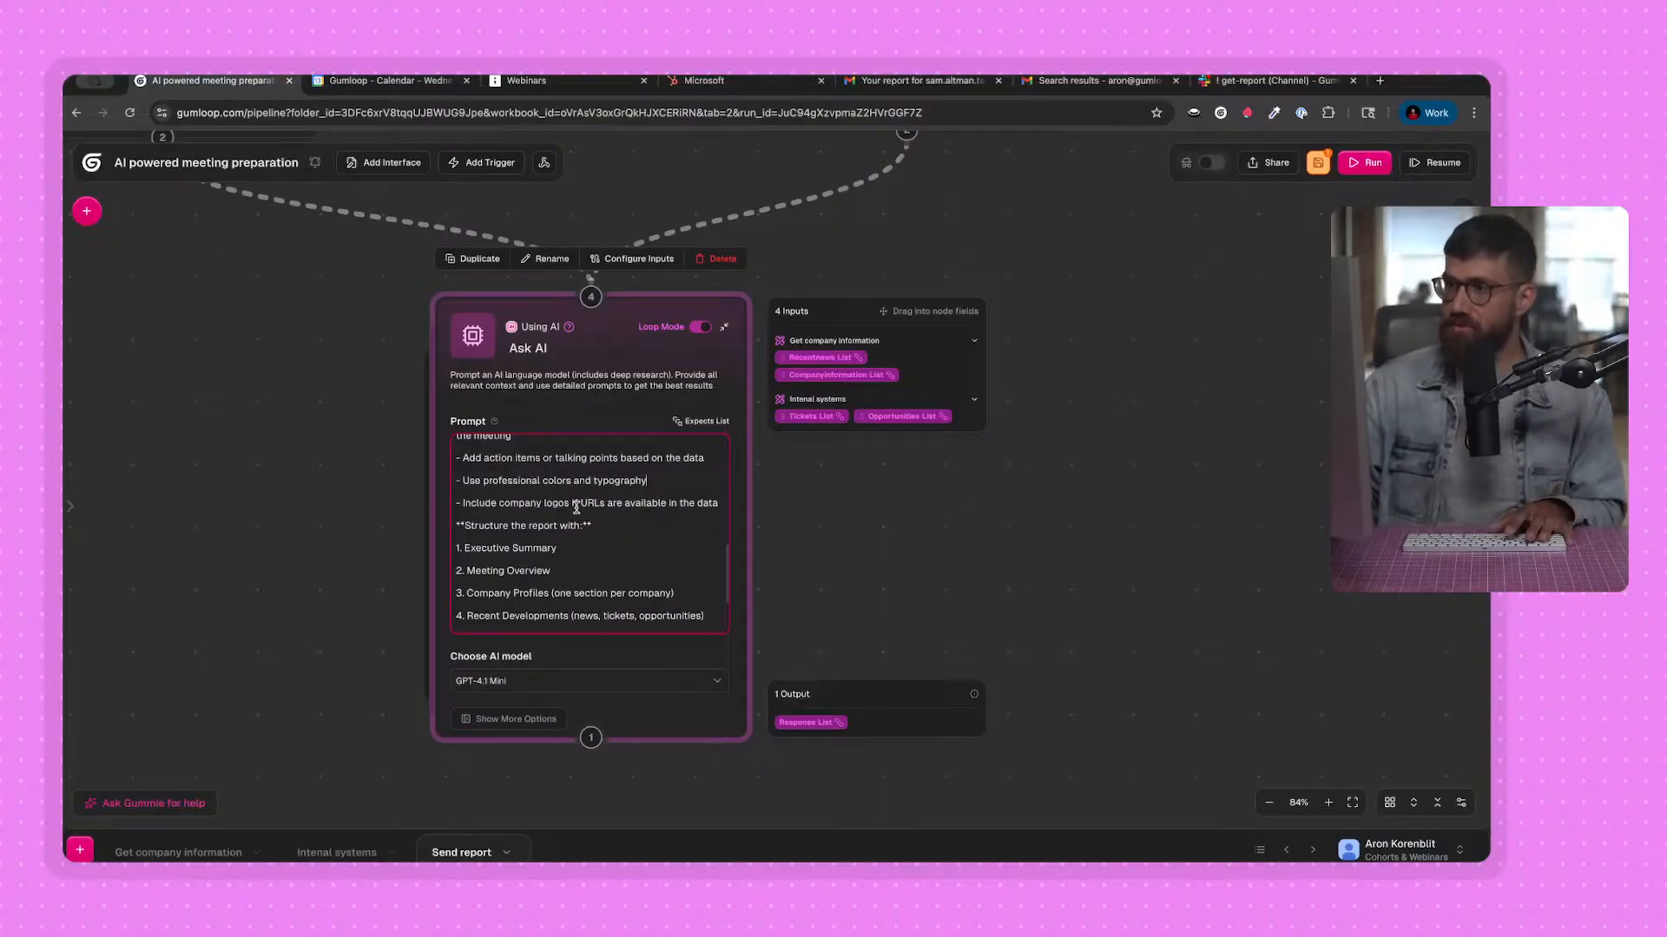
Review the "Structure the report with" list near the end of the Ask AI prompt.
{"action": "scroll", "coordinate": [576, 509], "scroll_direction": "down", "scroll_amount": 2}
{"action": "left_click_drag", "start_coordinate": [339, 534], "coordinate": [385, 505]}
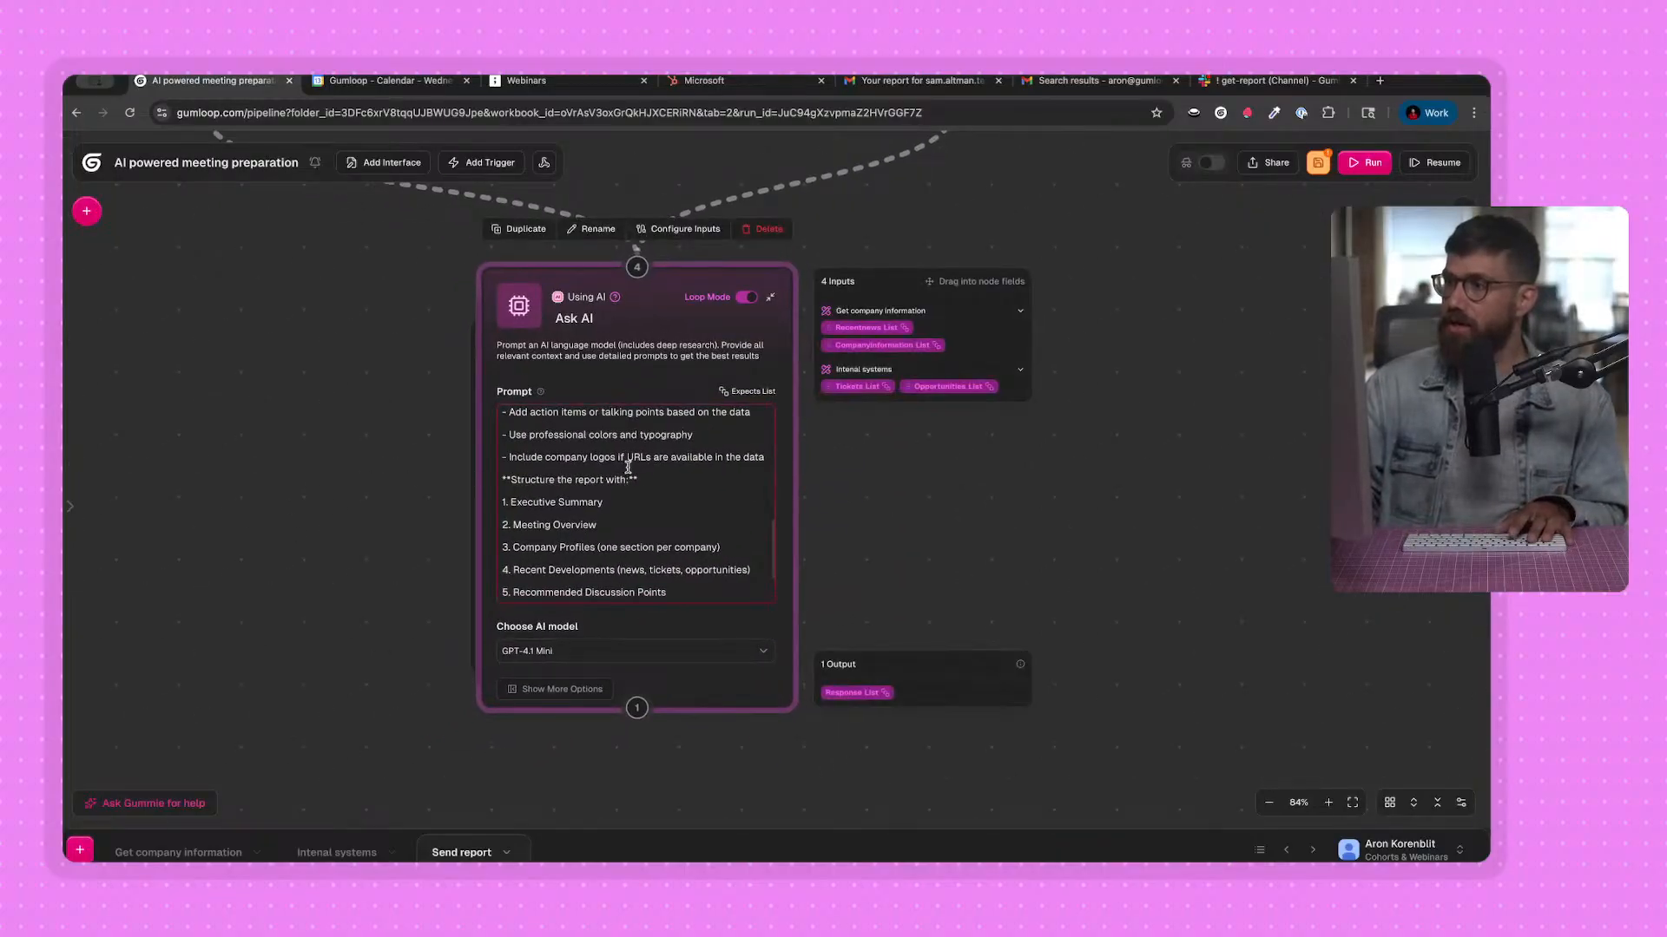
{"action": "scroll", "coordinate": [694, 461], "scroll_direction": "down", "scroll_amount": 1}
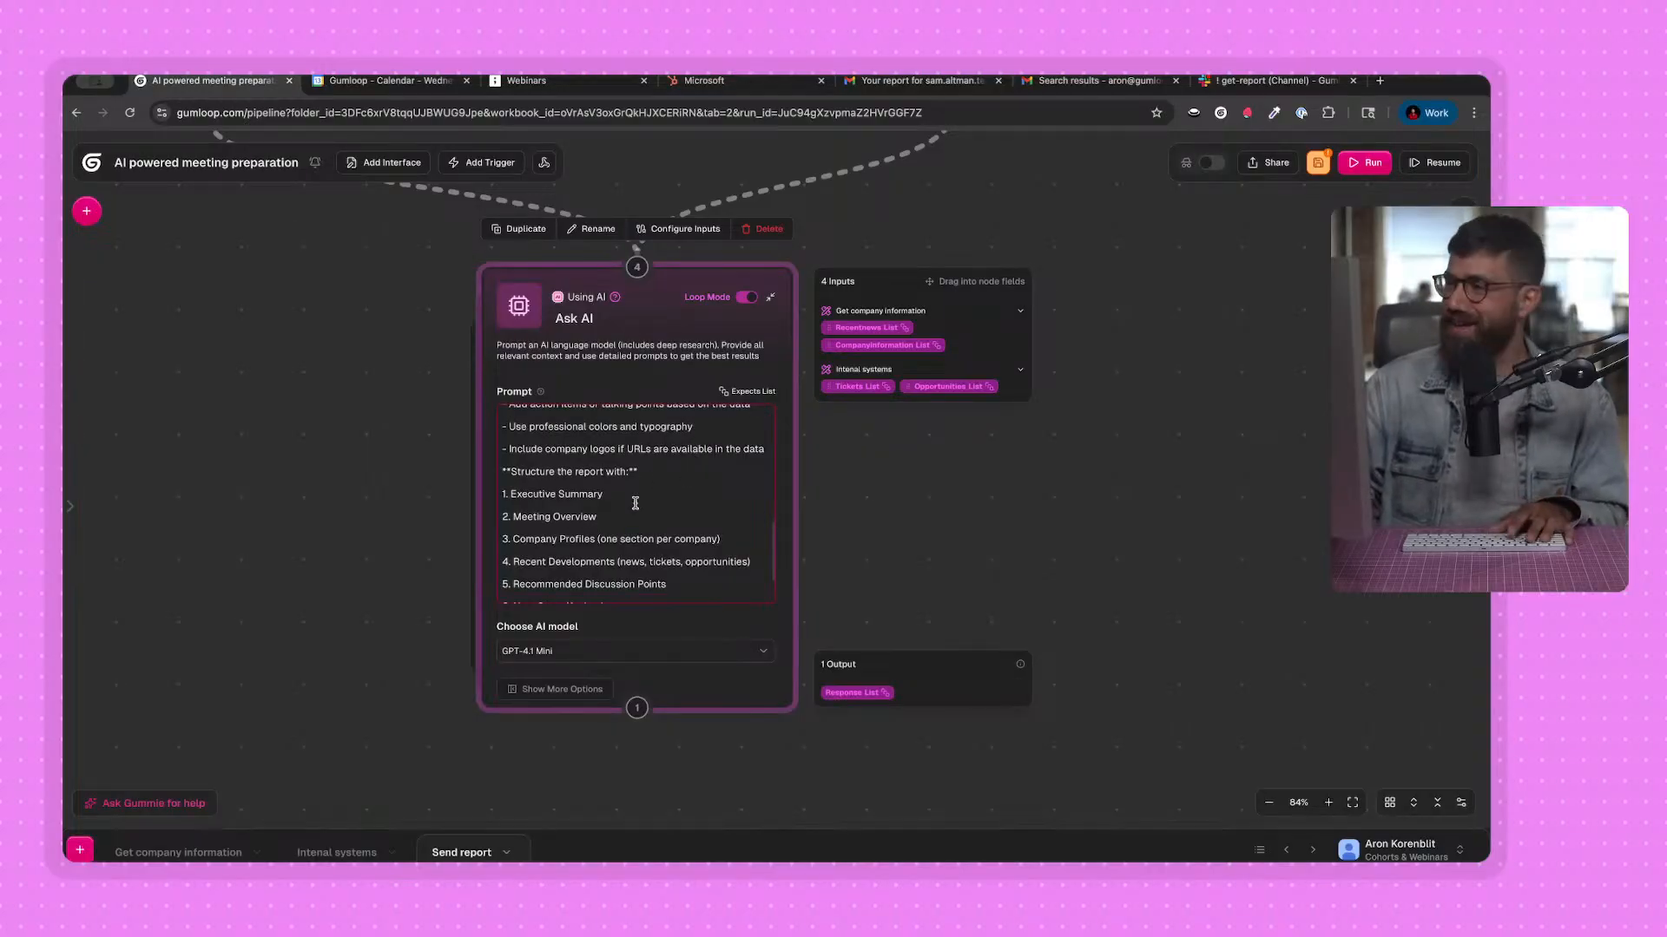
{"action": "scroll", "coordinate": [611, 498], "scroll_direction": "down", "scroll_amount": 1}
{"action": "scroll", "coordinate": [598, 521], "scroll_direction": "down", "scroll_amount": 1}
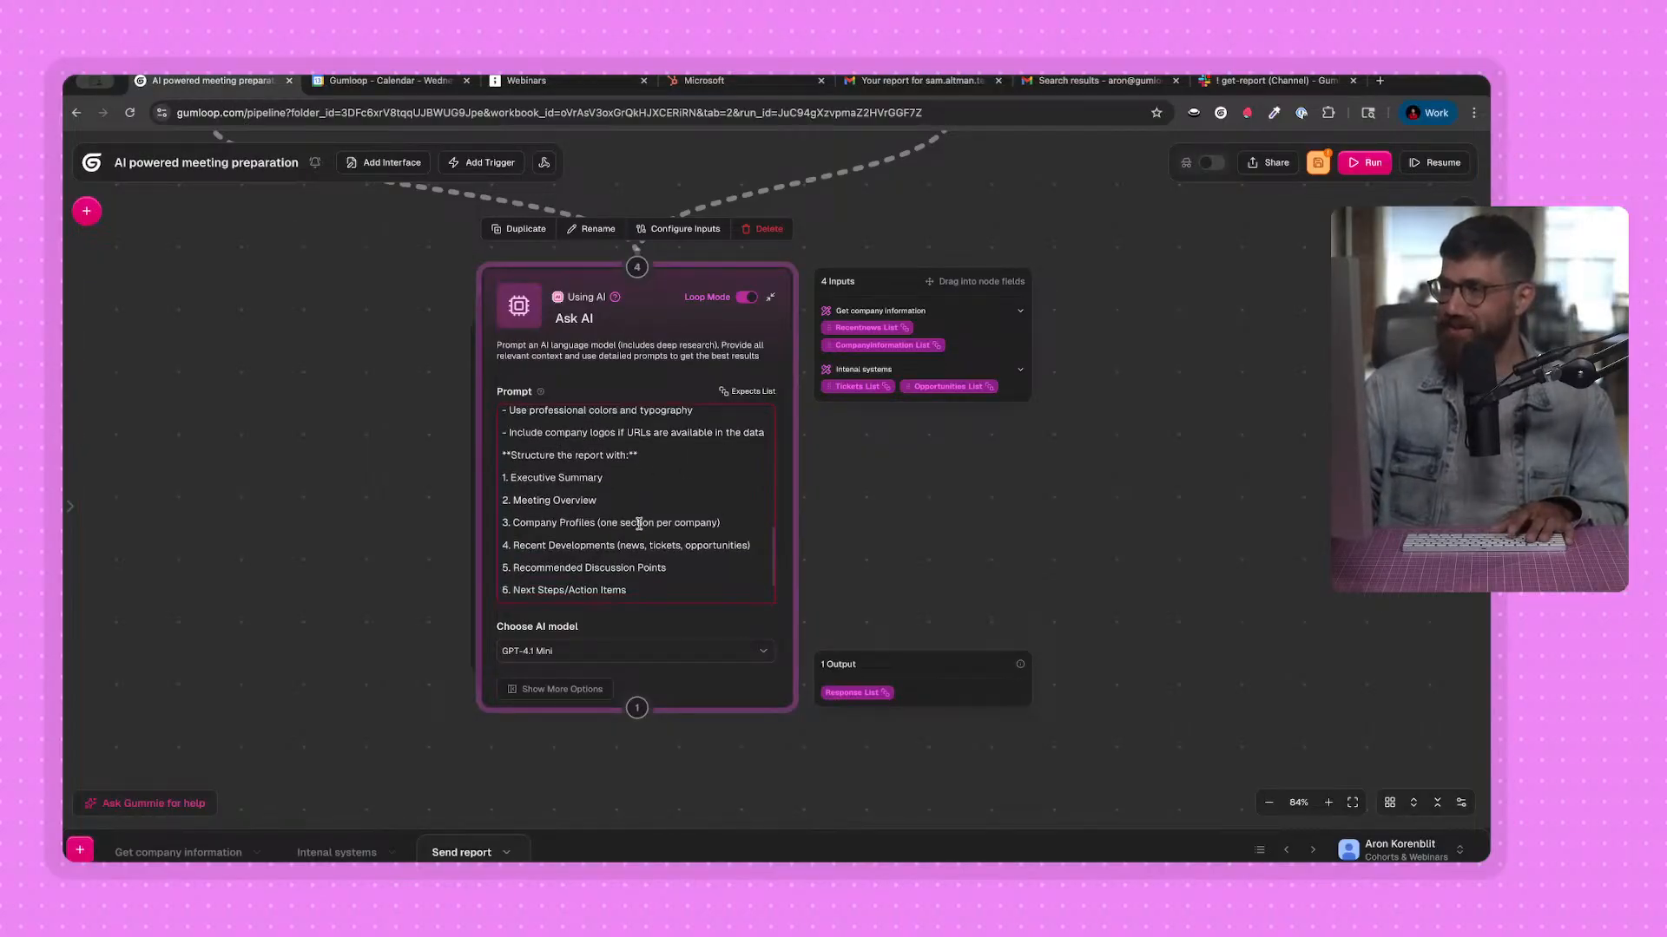
Finish reviewing the end of the Ask AI prompt and set the node's AI model to GPT-5.
{"action": "scroll", "coordinate": [608, 534], "scroll_direction": "down", "scroll_amount": 1}
{"action": "scroll", "coordinate": [608, 547], "scroll_direction": "down", "scroll_amount": 3}
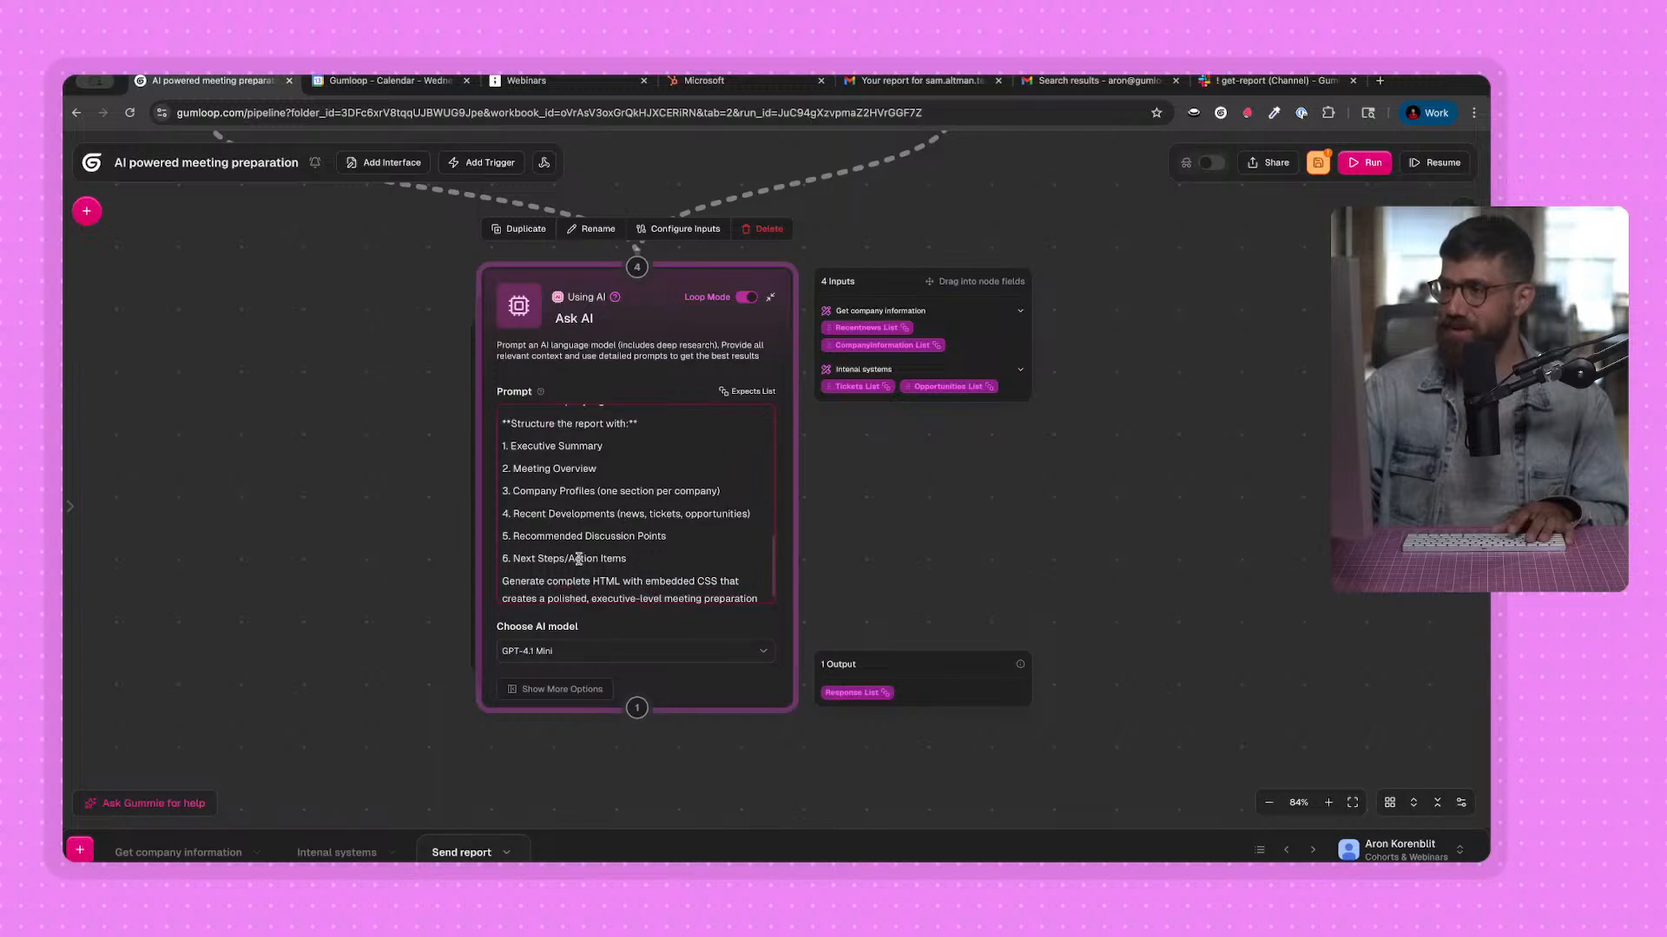
{"action": "left_click_drag", "start_coordinate": [317, 631], "coordinate": [339, 546]}
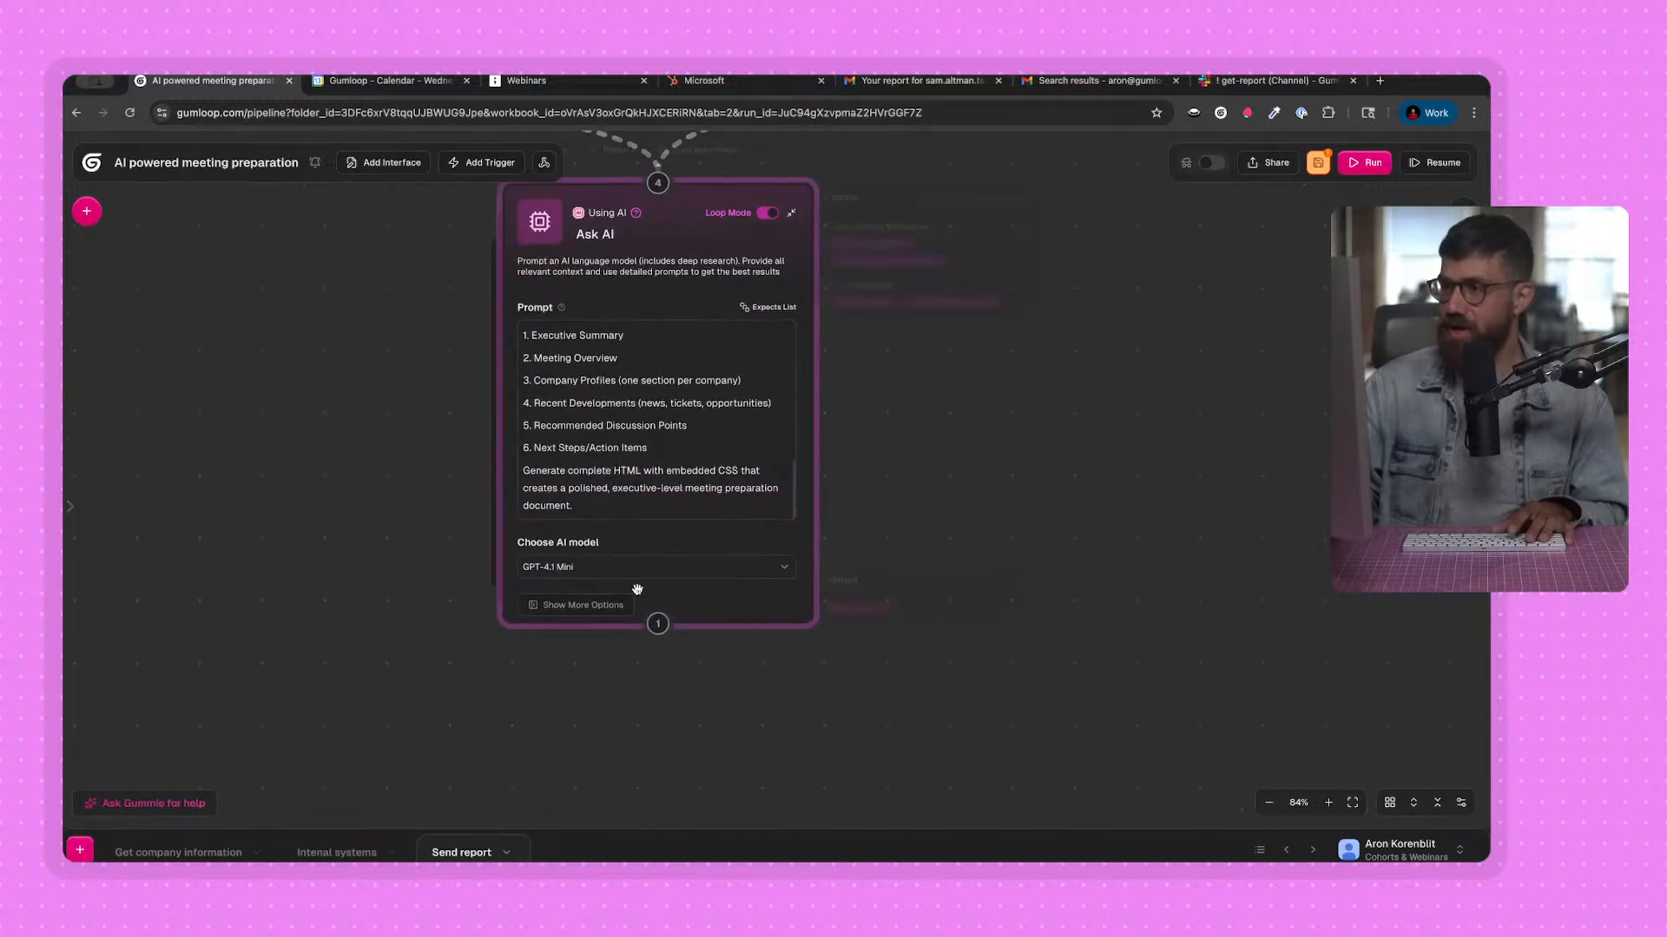
{"action": "left_click", "coordinate": [640, 569]}
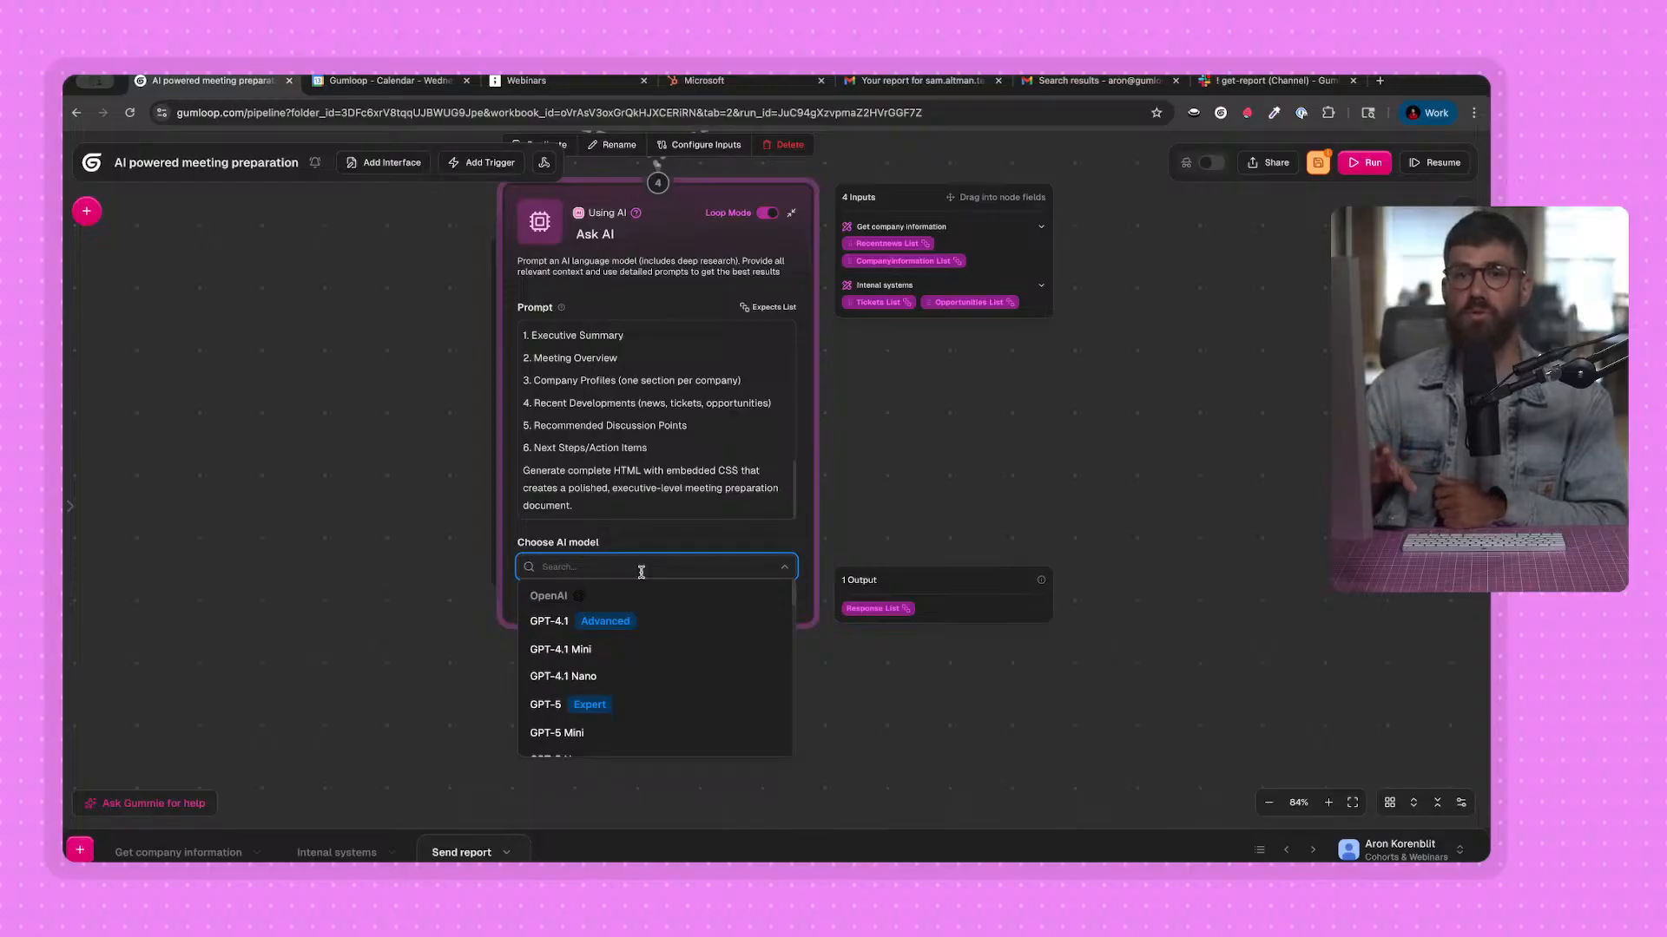
{"action": "left_click", "coordinate": [628, 706]}
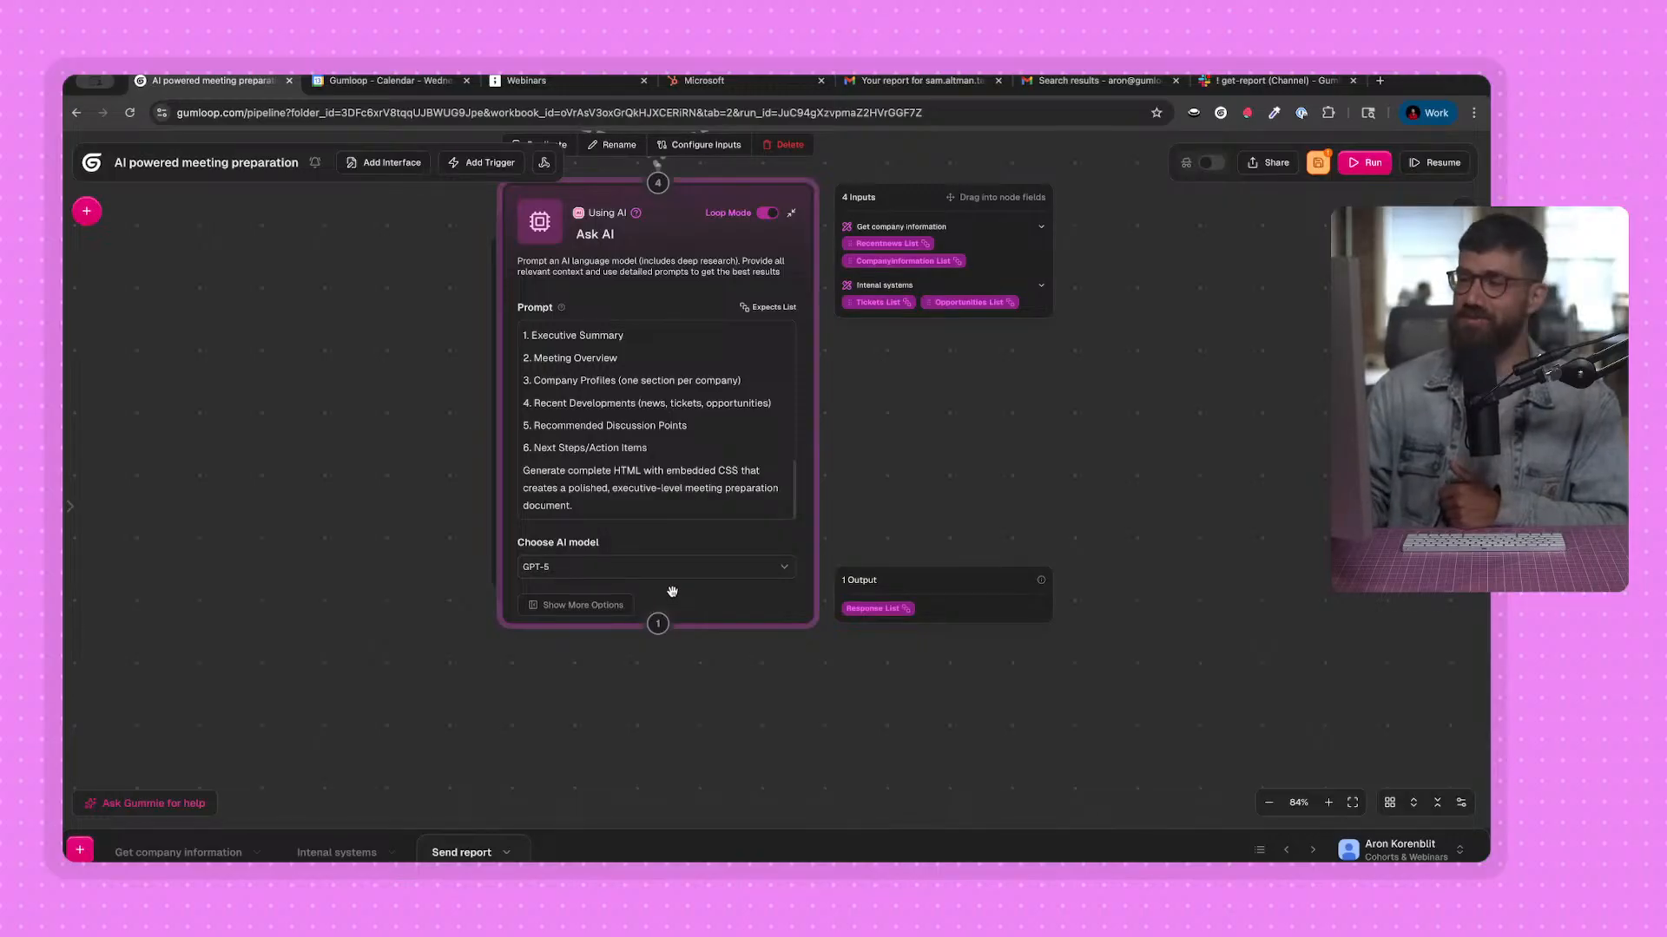
Find the Gmail Sender node in the node library and place it below the Ask AI node.
{"action": "left_click_drag", "start_coordinate": [674, 261], "coordinate": [675, 271]}
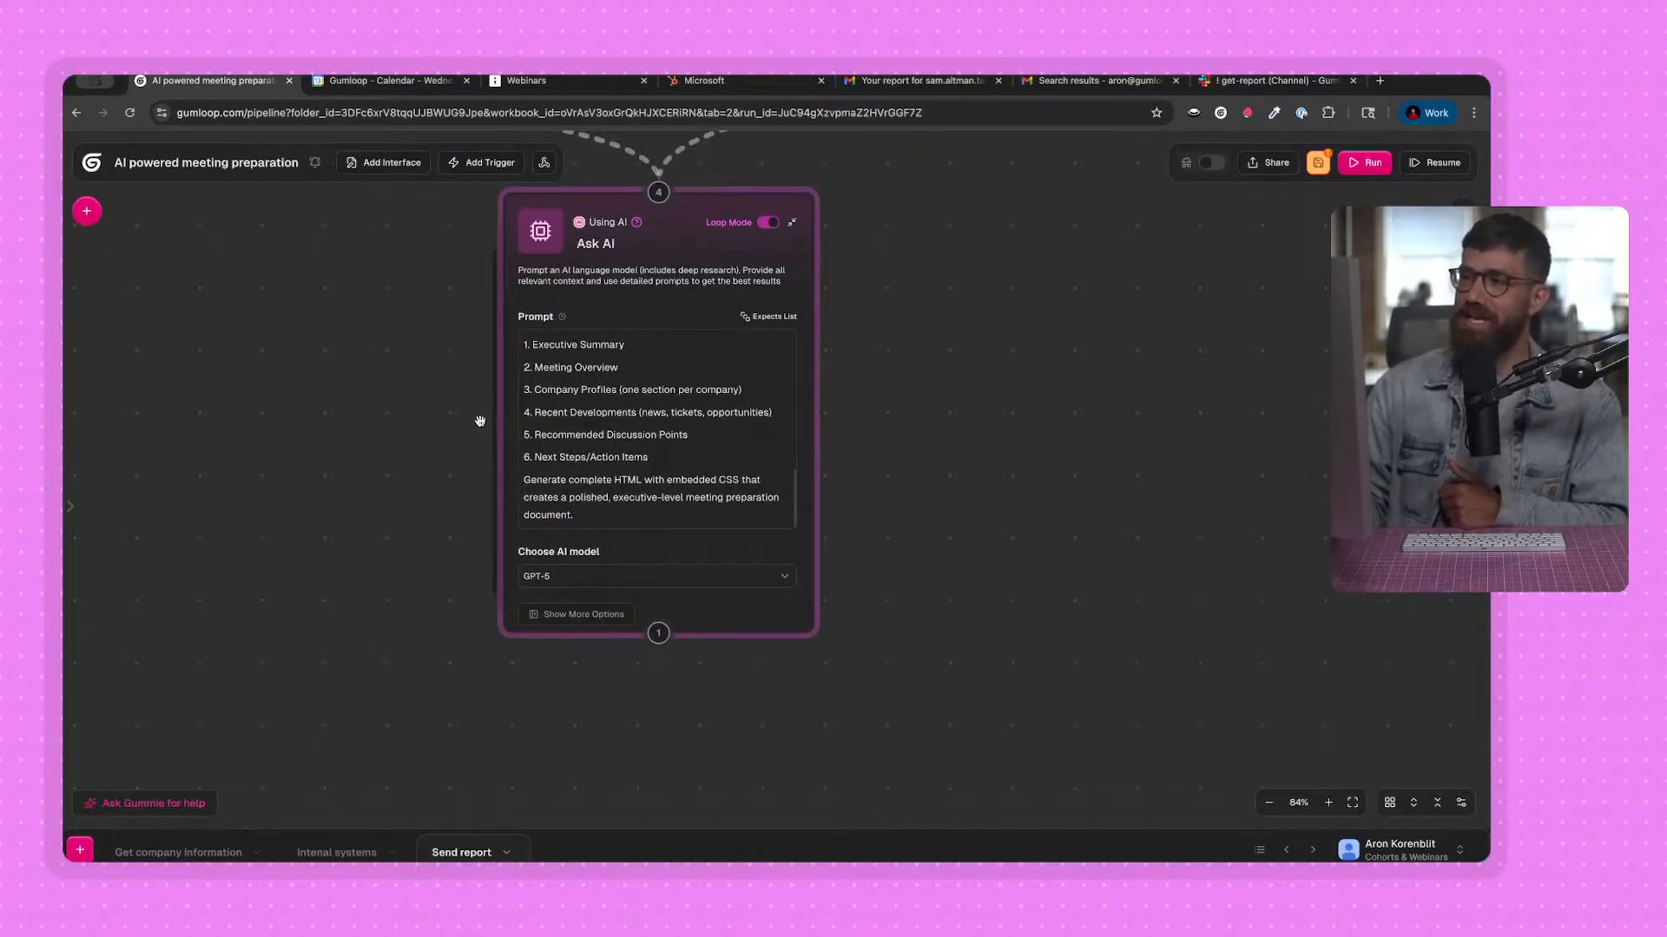
{"action": "left_click", "coordinate": [88, 212]}
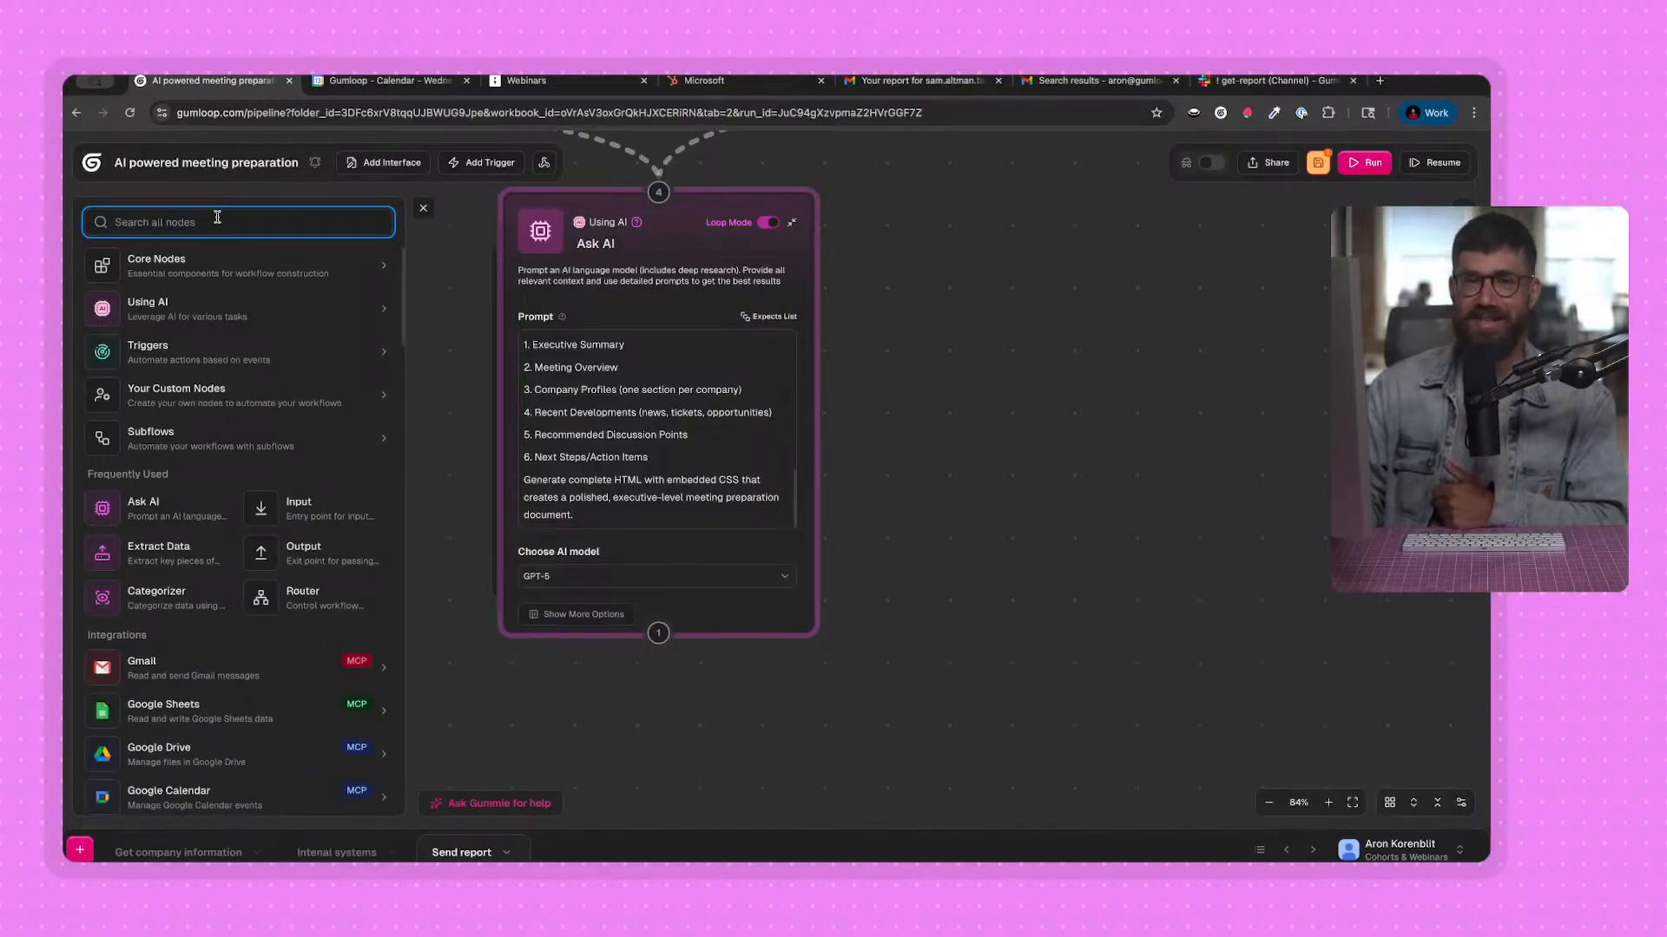
{"action": "type", "text": "gmail"}
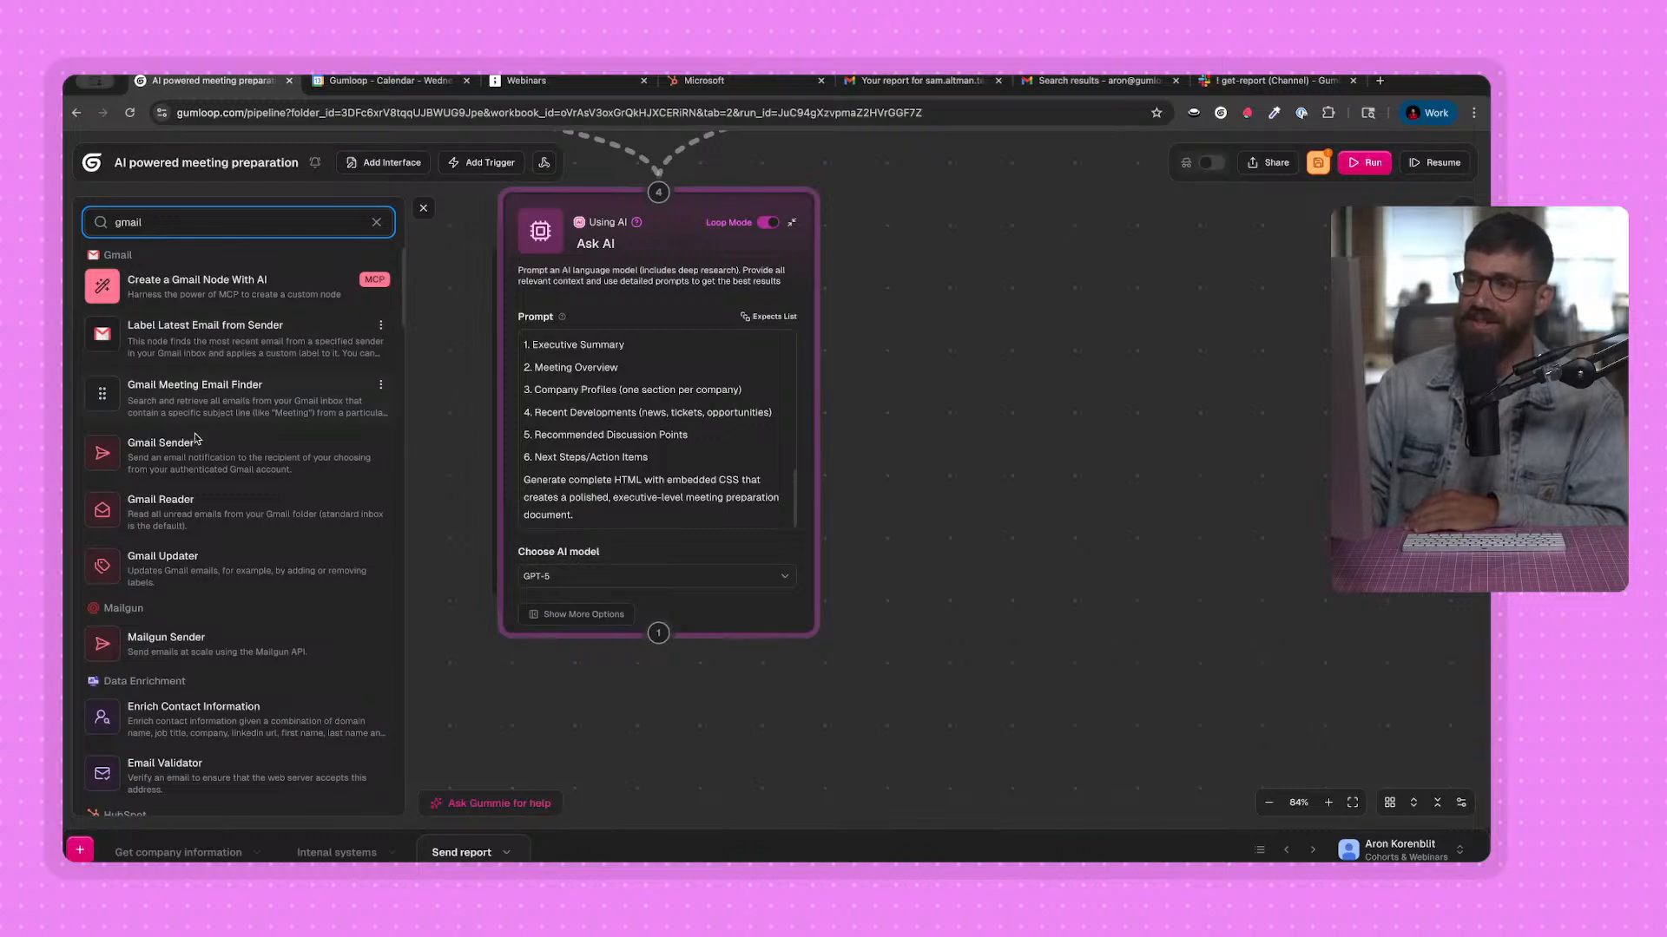
{"action": "left_click_drag", "start_coordinate": [221, 457], "coordinate": [513, 653]}
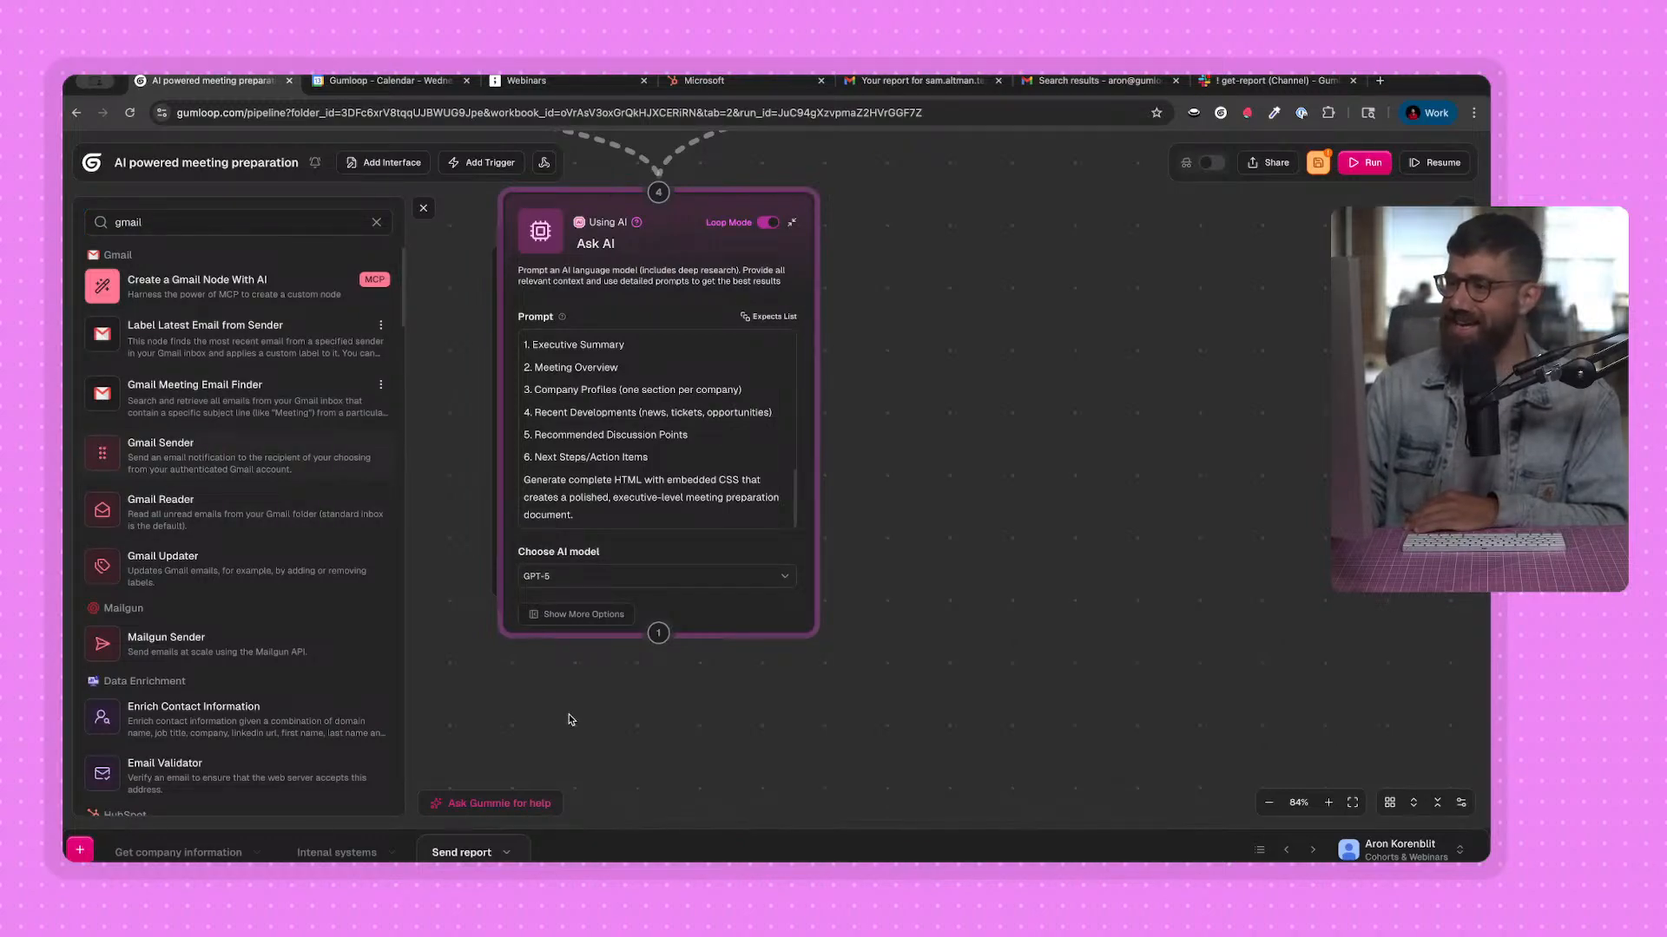
{"action": "left_click_drag", "start_coordinate": [568, 720], "coordinate": [570, 721]}
{"action": "left_click", "coordinate": [420, 207]}
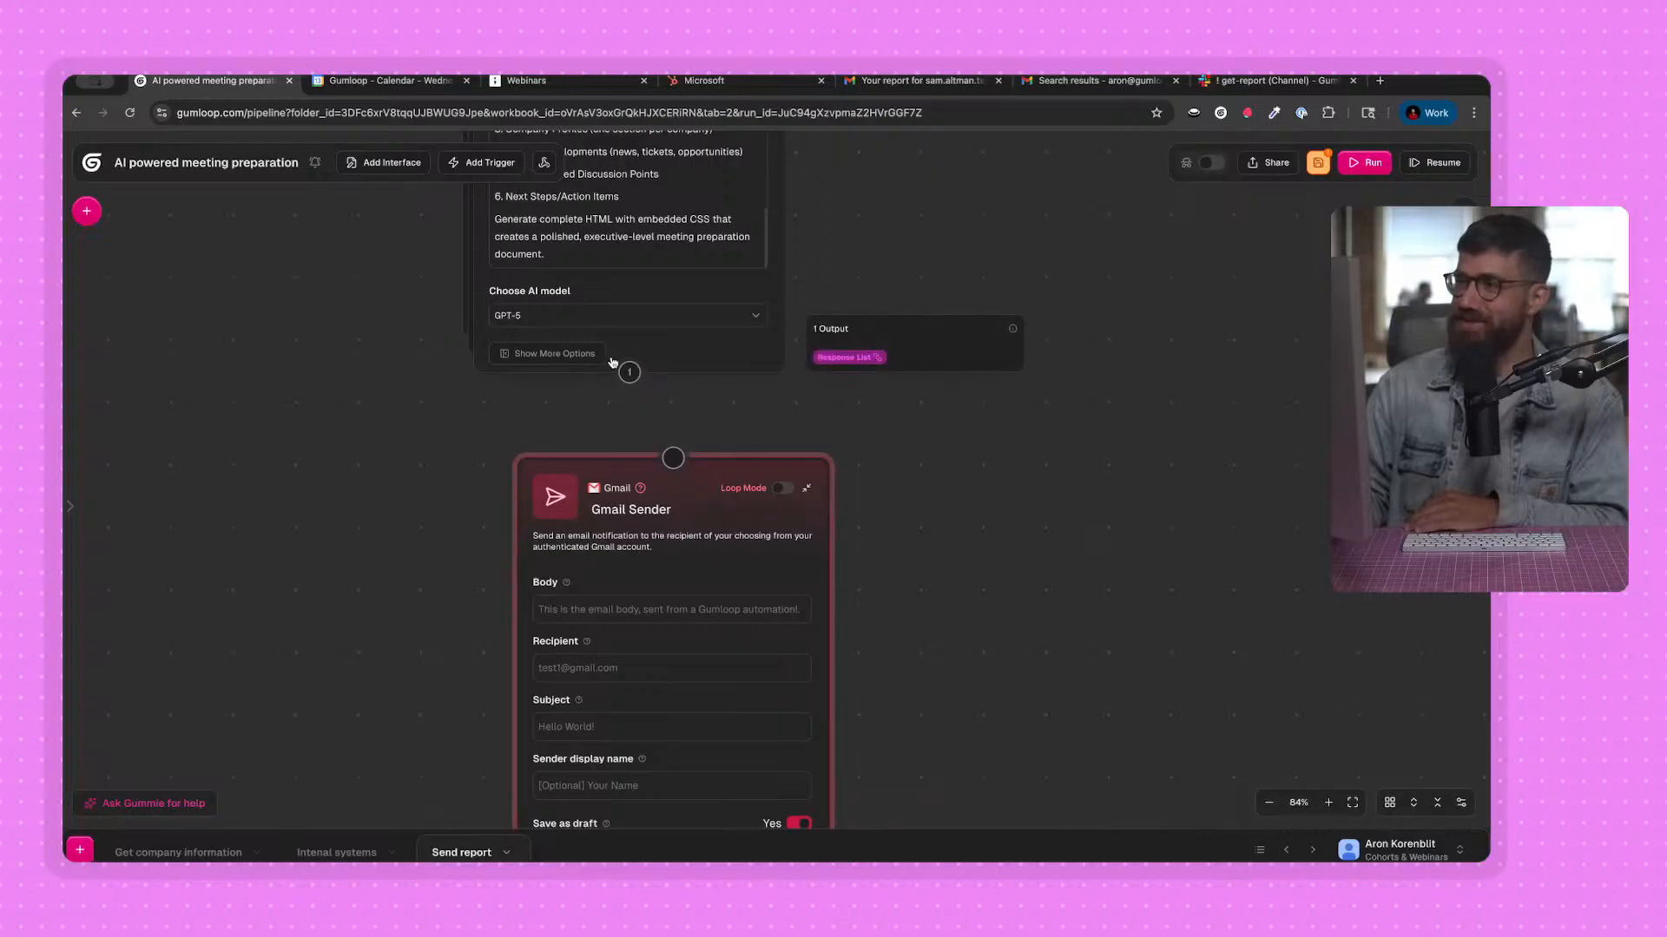
Connect Ask AI to Gmail Sender, turn on its loop mode and use Response List as the email body.
{"action": "left_click_drag", "start_coordinate": [629, 373], "coordinate": [673, 458]}
{"action": "left_click", "coordinate": [533, 519]}
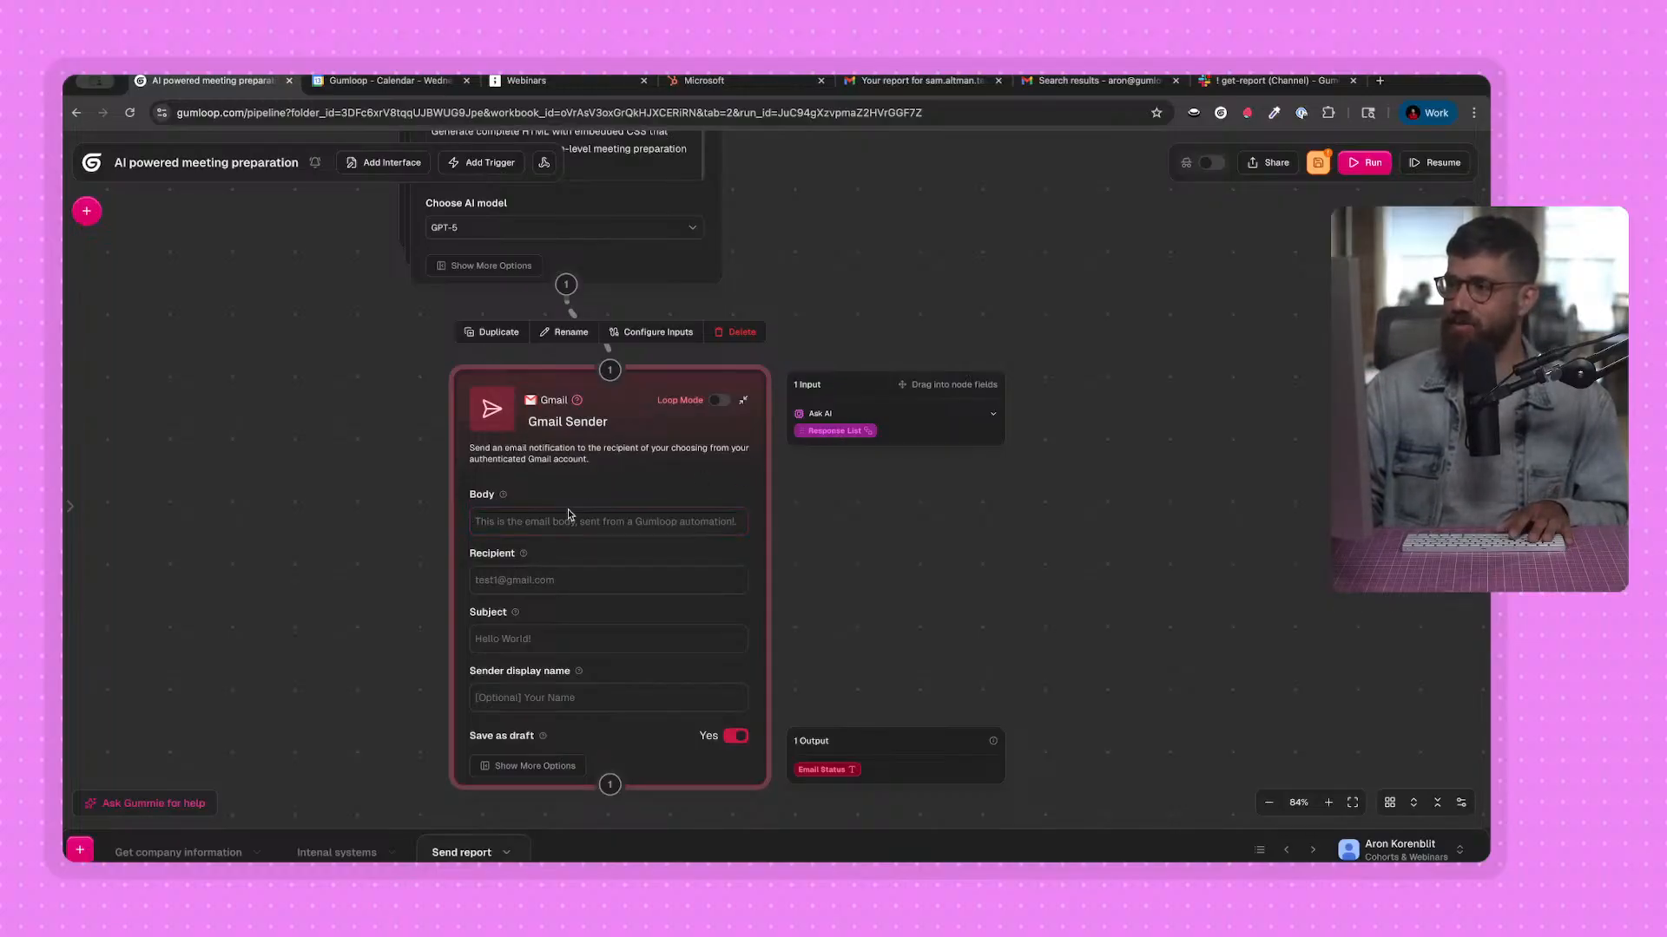
{"action": "left_click_drag", "start_coordinate": [502, 543], "coordinate": [534, 530]}
{"action": "left_click", "coordinate": [350, 605]}
{"action": "left_click_drag", "start_coordinate": [326, 604], "coordinate": [337, 572]}
Fill in the recipient's e-mail address in the Gmail Sender node.
{"action": "left_click", "coordinate": [519, 548]}
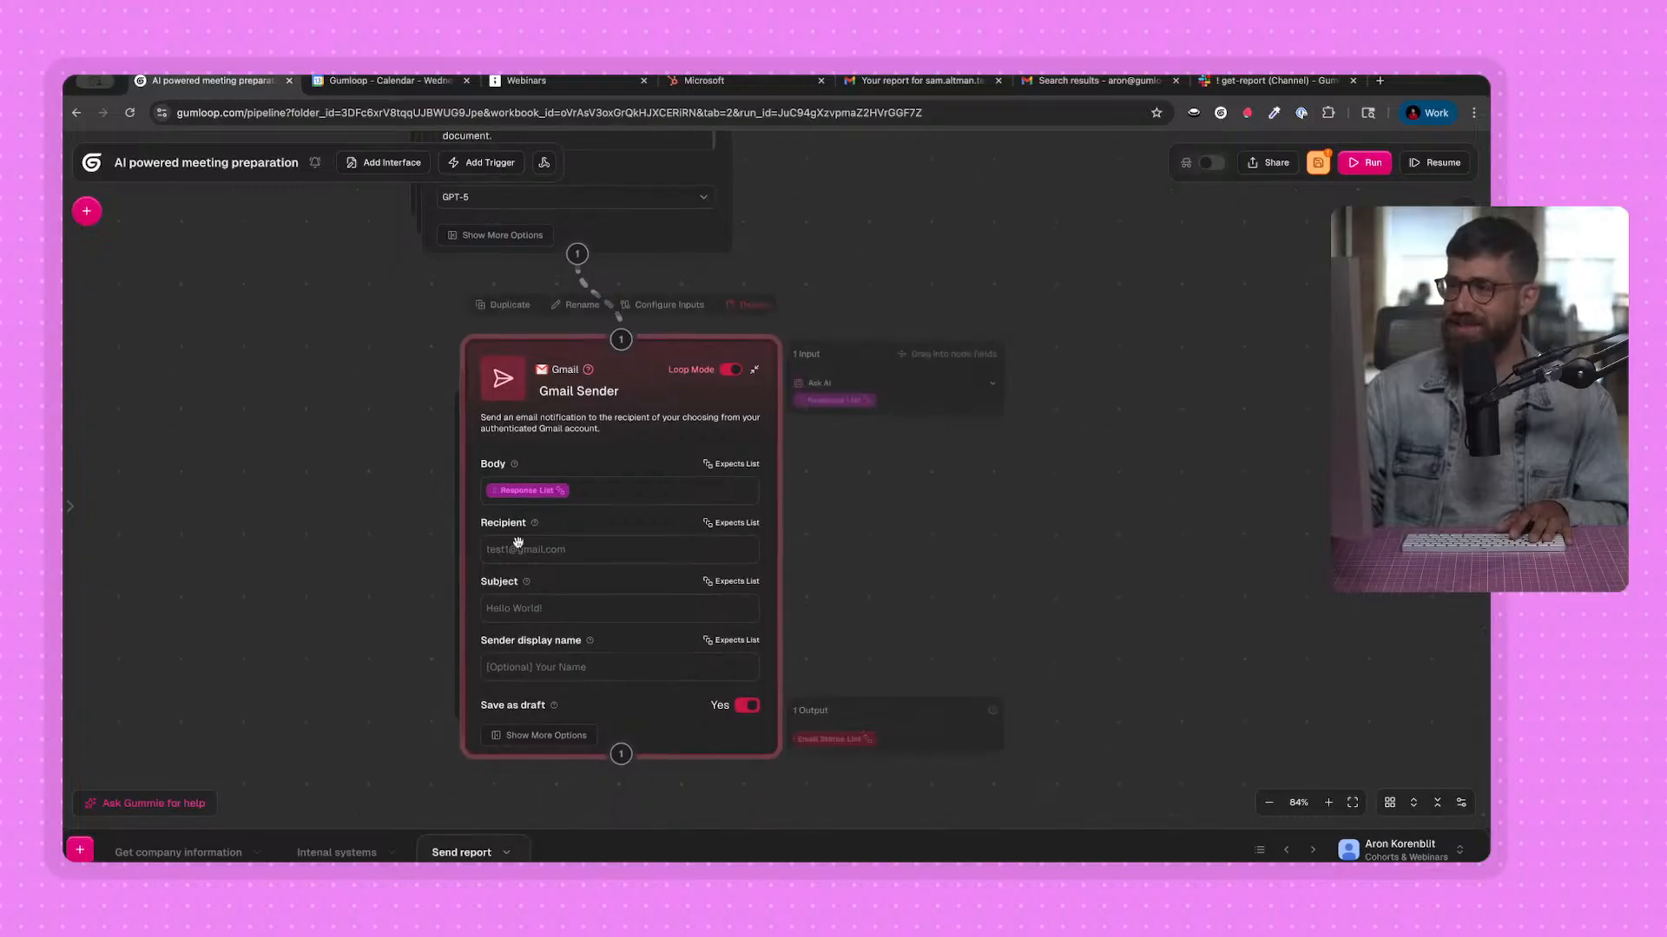
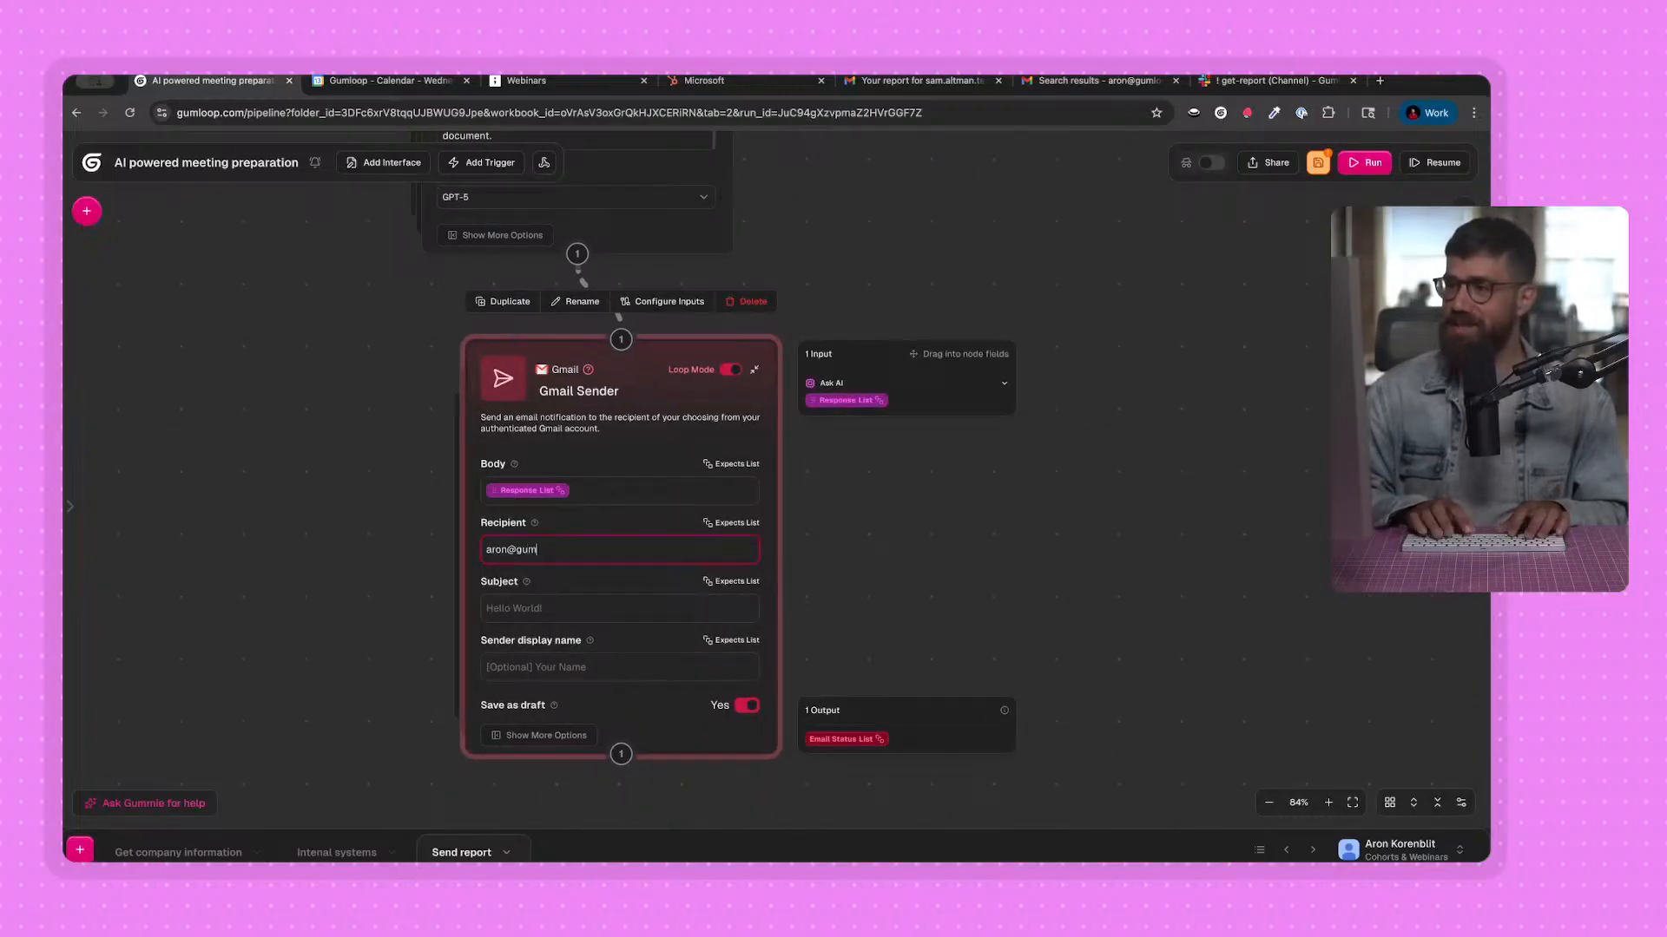
{"action": "key", "text": "Tab"}
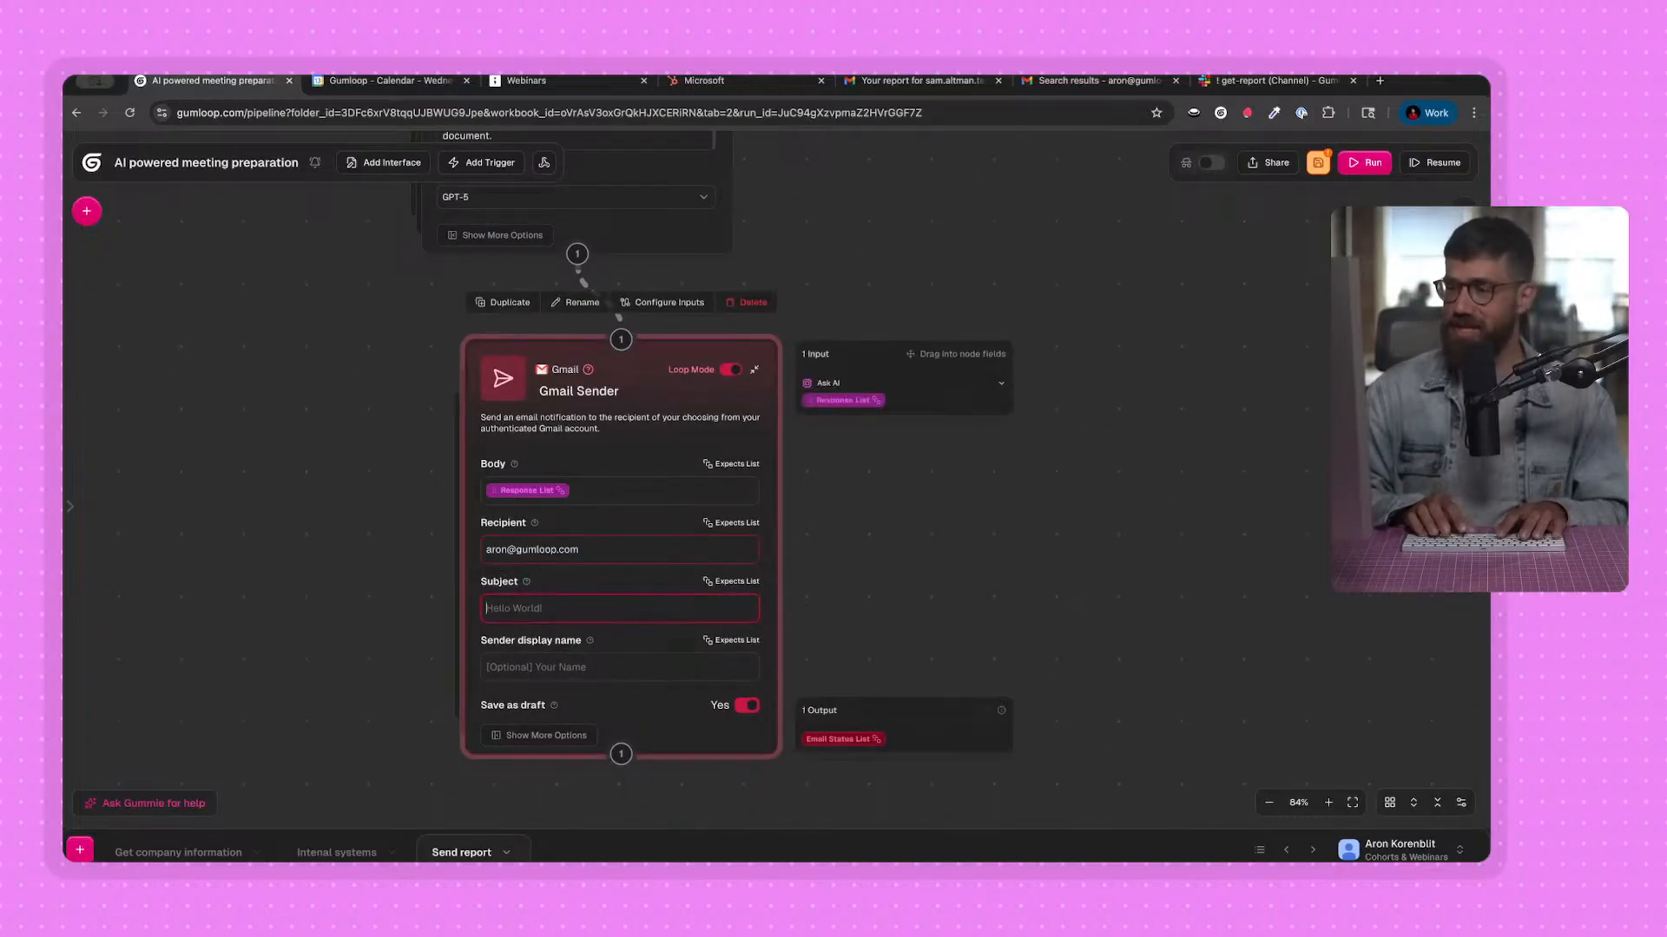
Connect External Meeting Attendees Finder to Gmail Sender and set the subject to "Your report about" followed by External Attendees List.
{"action": "type", "text": "Your report about"}
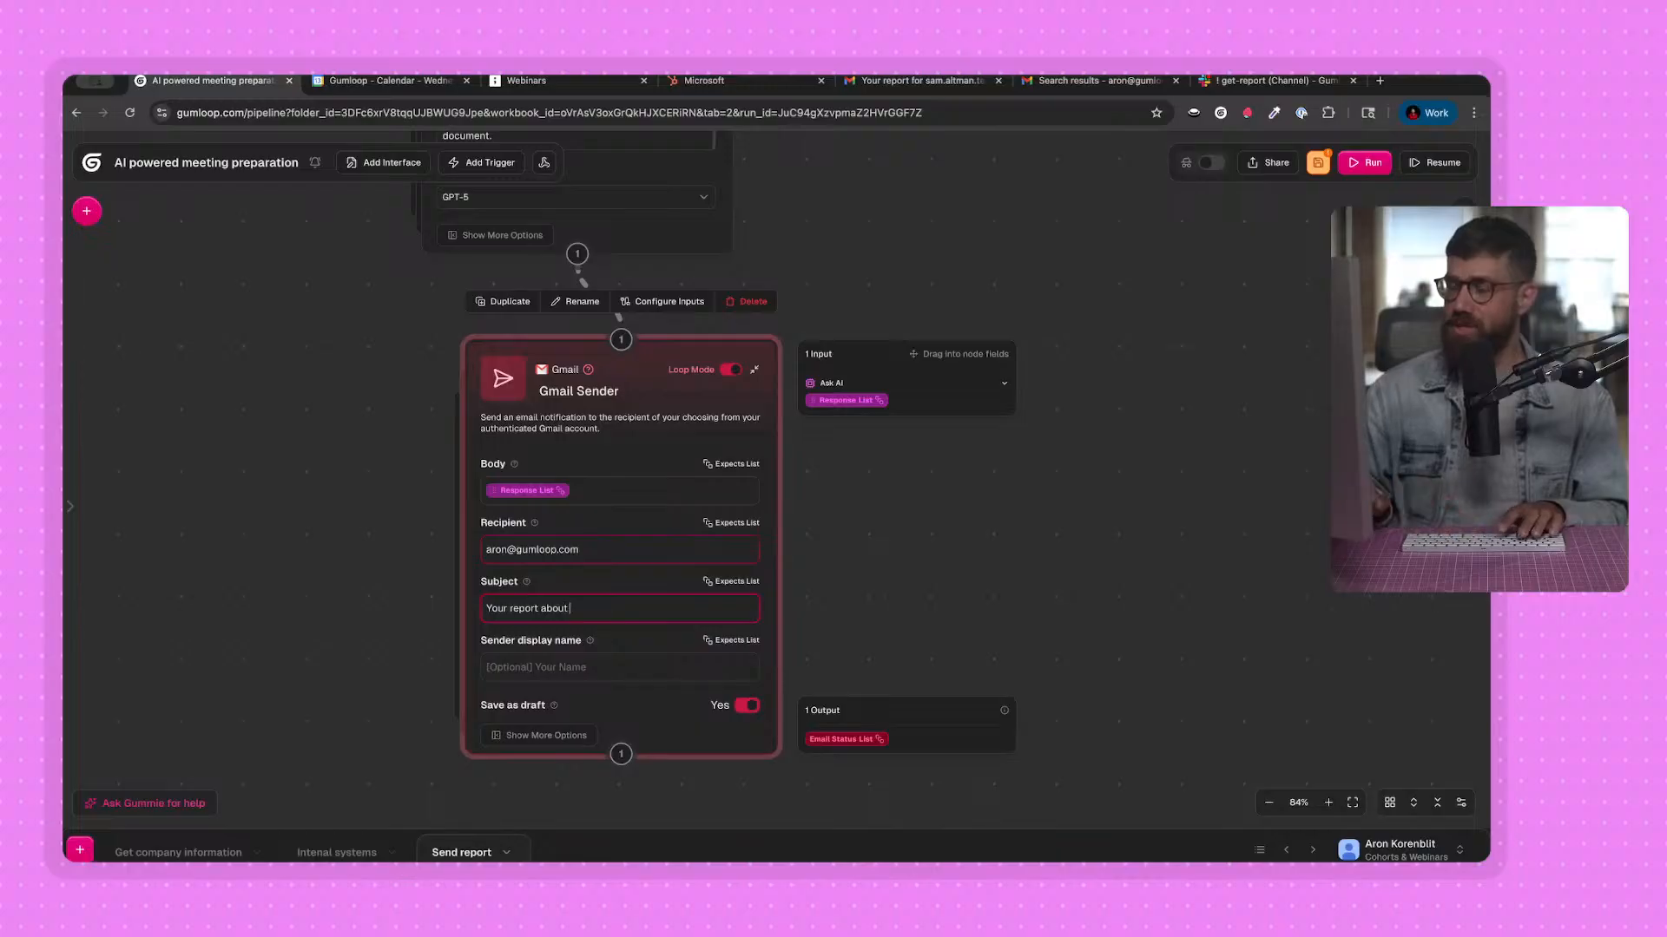
{"action": "scroll", "coordinate": [293, 468], "scroll_direction": "up", "scroll_amount": 10}
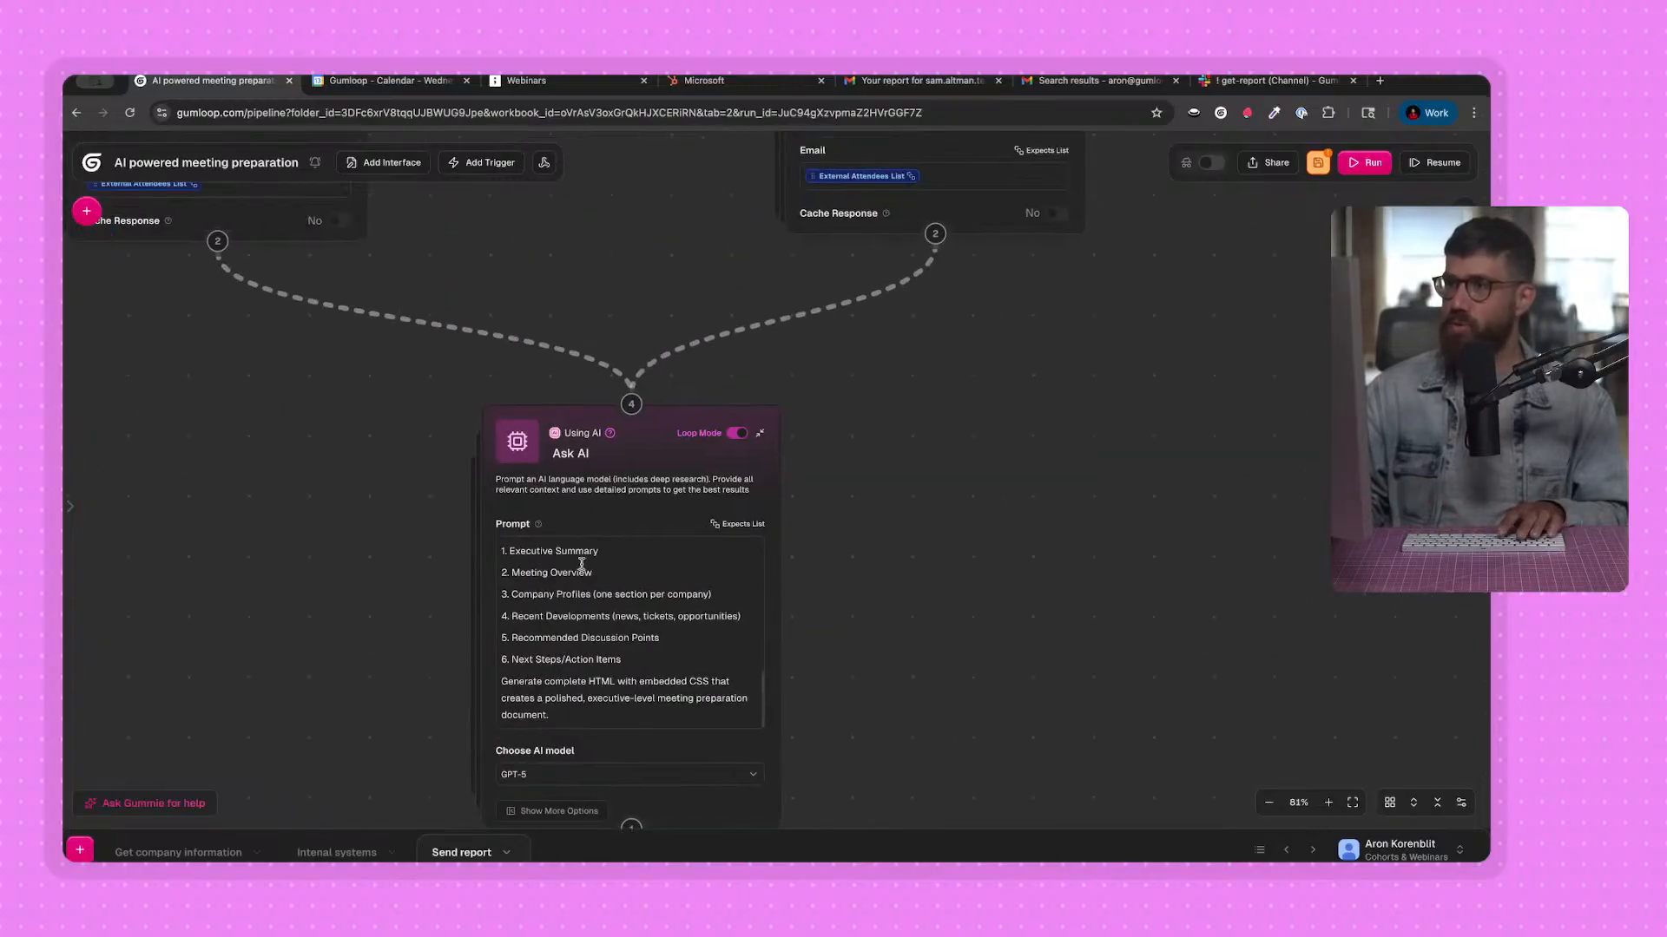
{"action": "scroll", "coordinate": [684, 312], "scroll_direction": "up", "scroll_amount": 5}
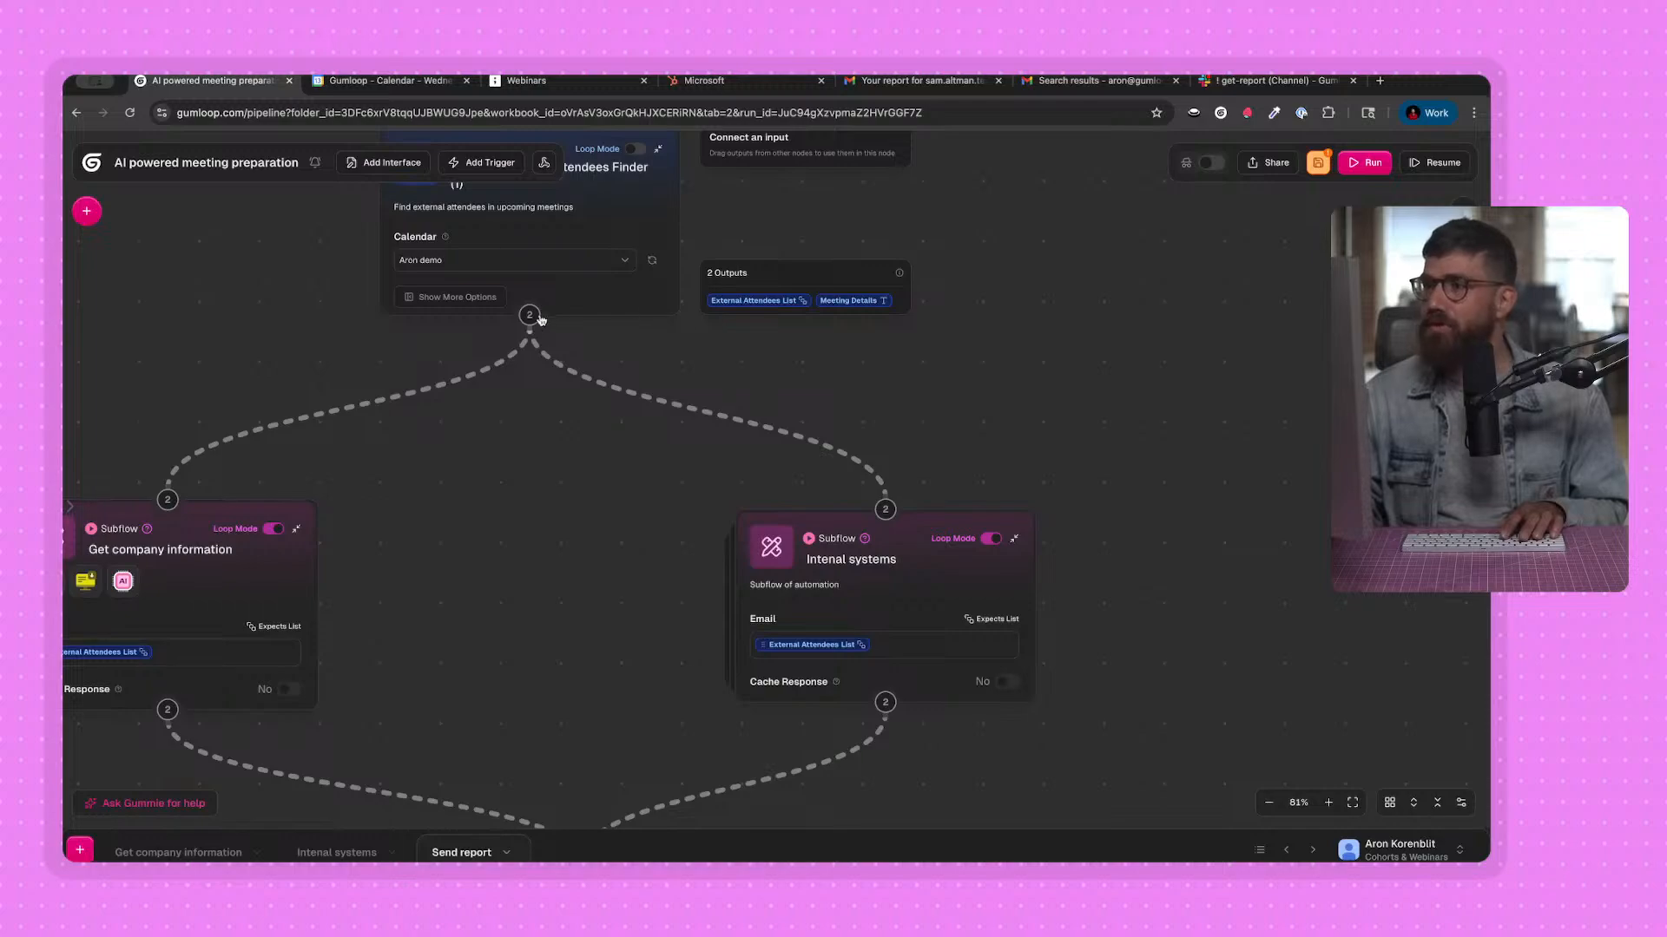
{"action": "left_click_drag", "start_coordinate": [532, 317], "coordinate": [708, 660]}
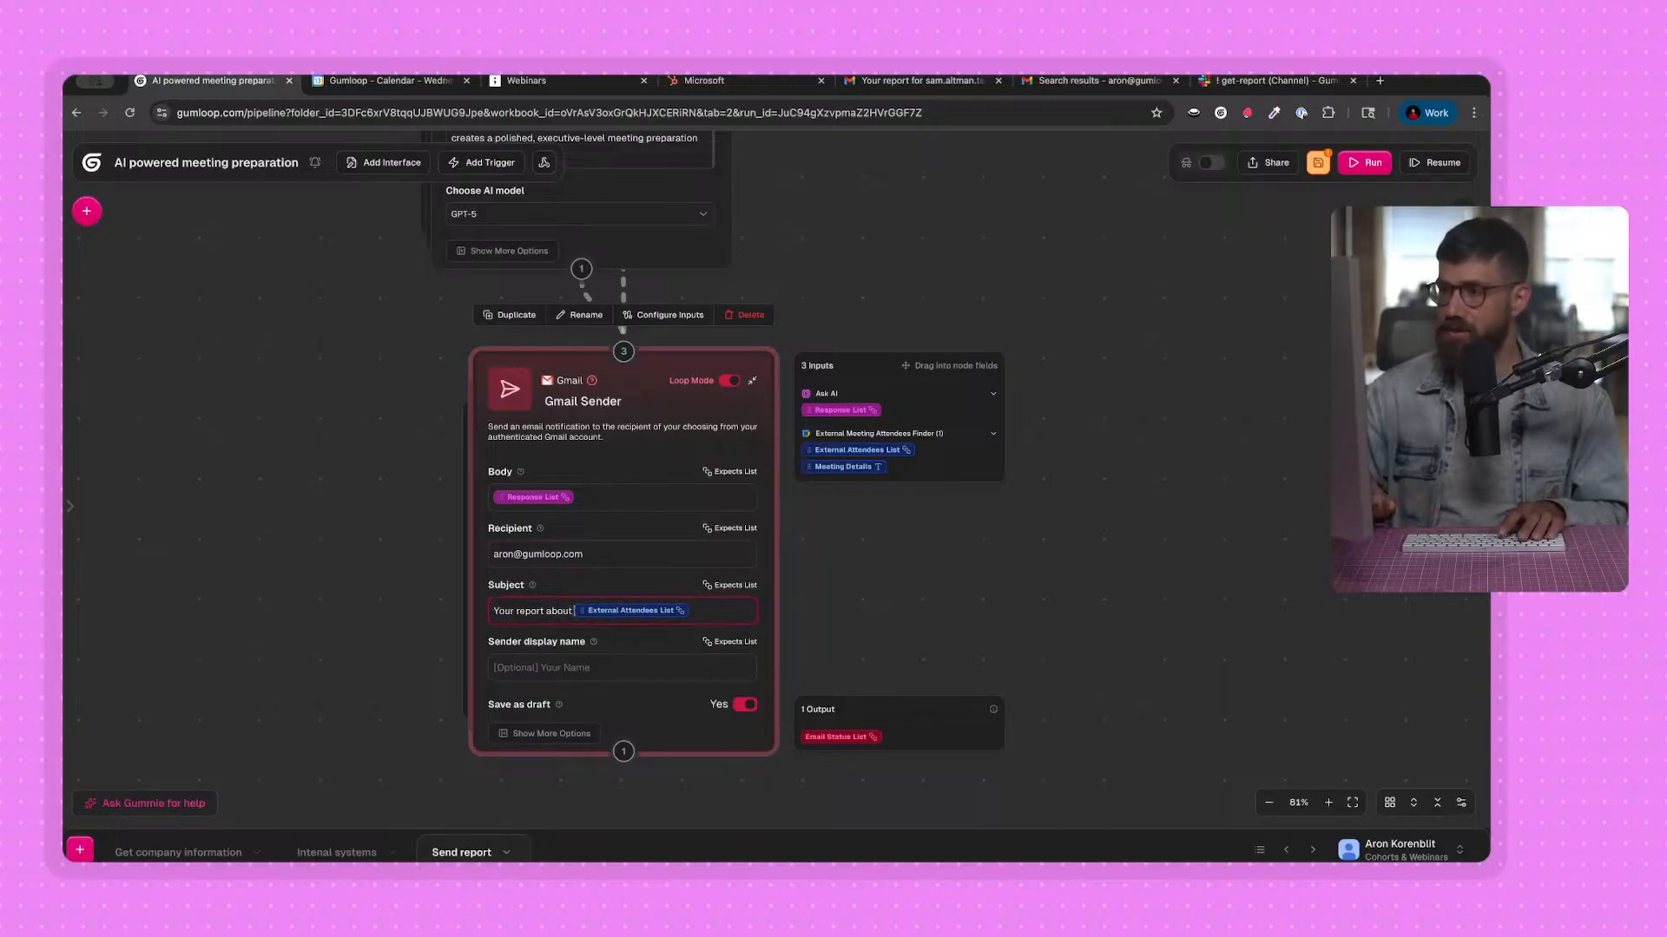
Turn off Save as draft and turn on Send as html for the Gmail Sender node.
{"action": "left_click_drag", "start_coordinate": [376, 671], "coordinate": [385, 623]}
{"action": "left_click", "coordinate": [550, 687]}
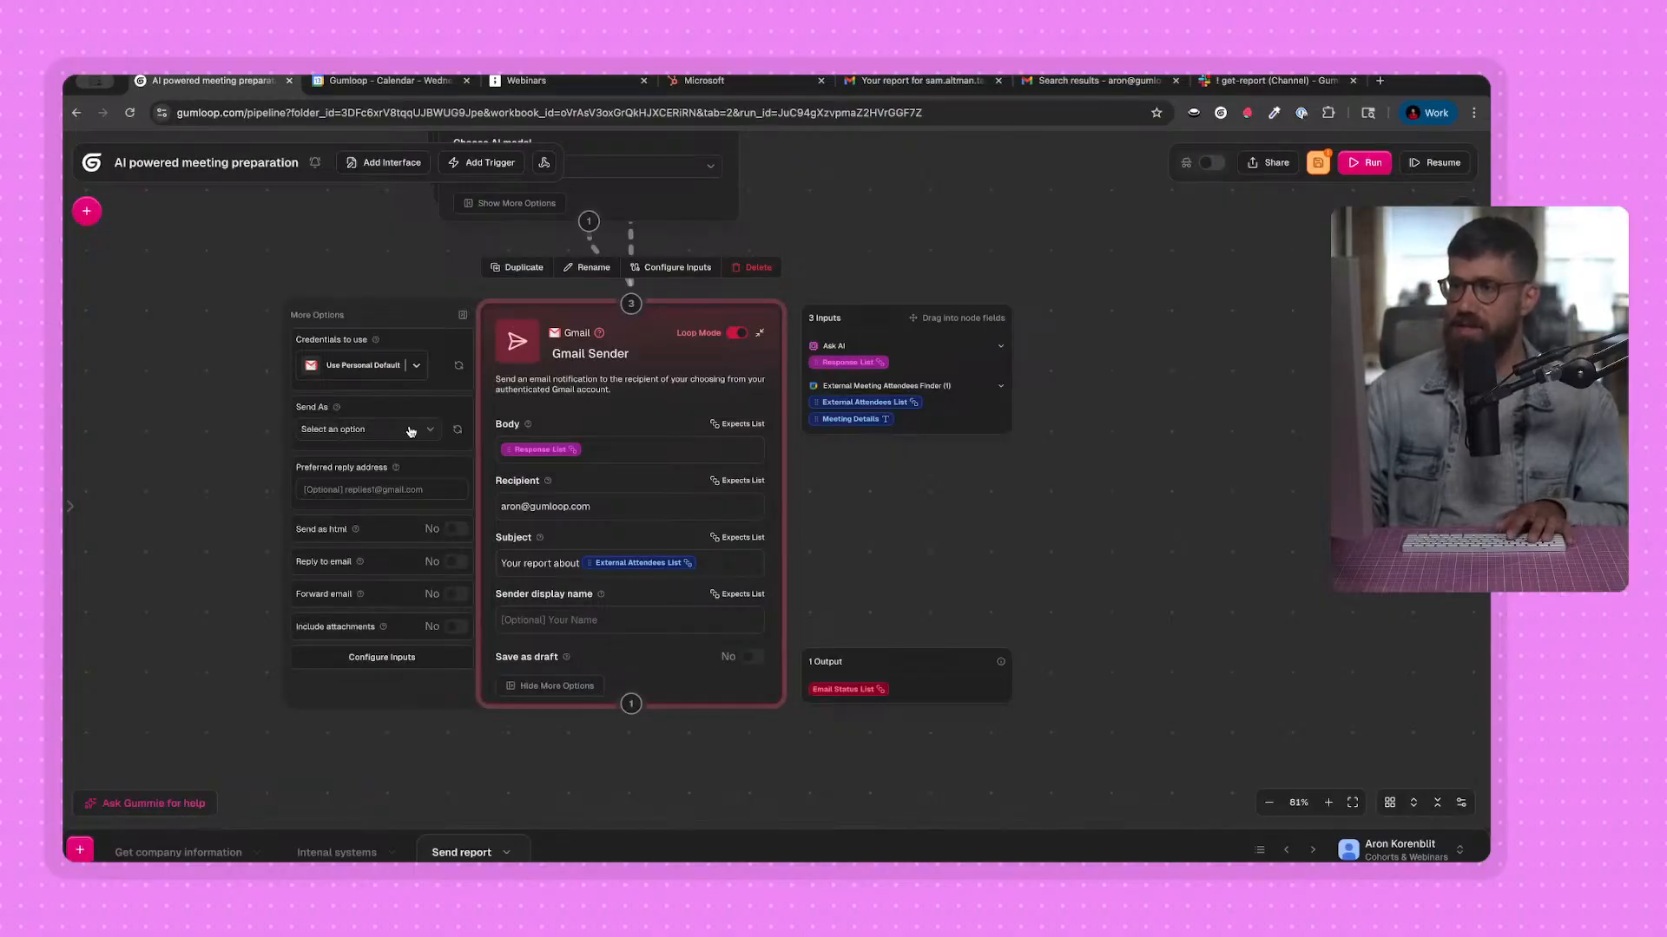
{"action": "left_click", "coordinate": [448, 538]}
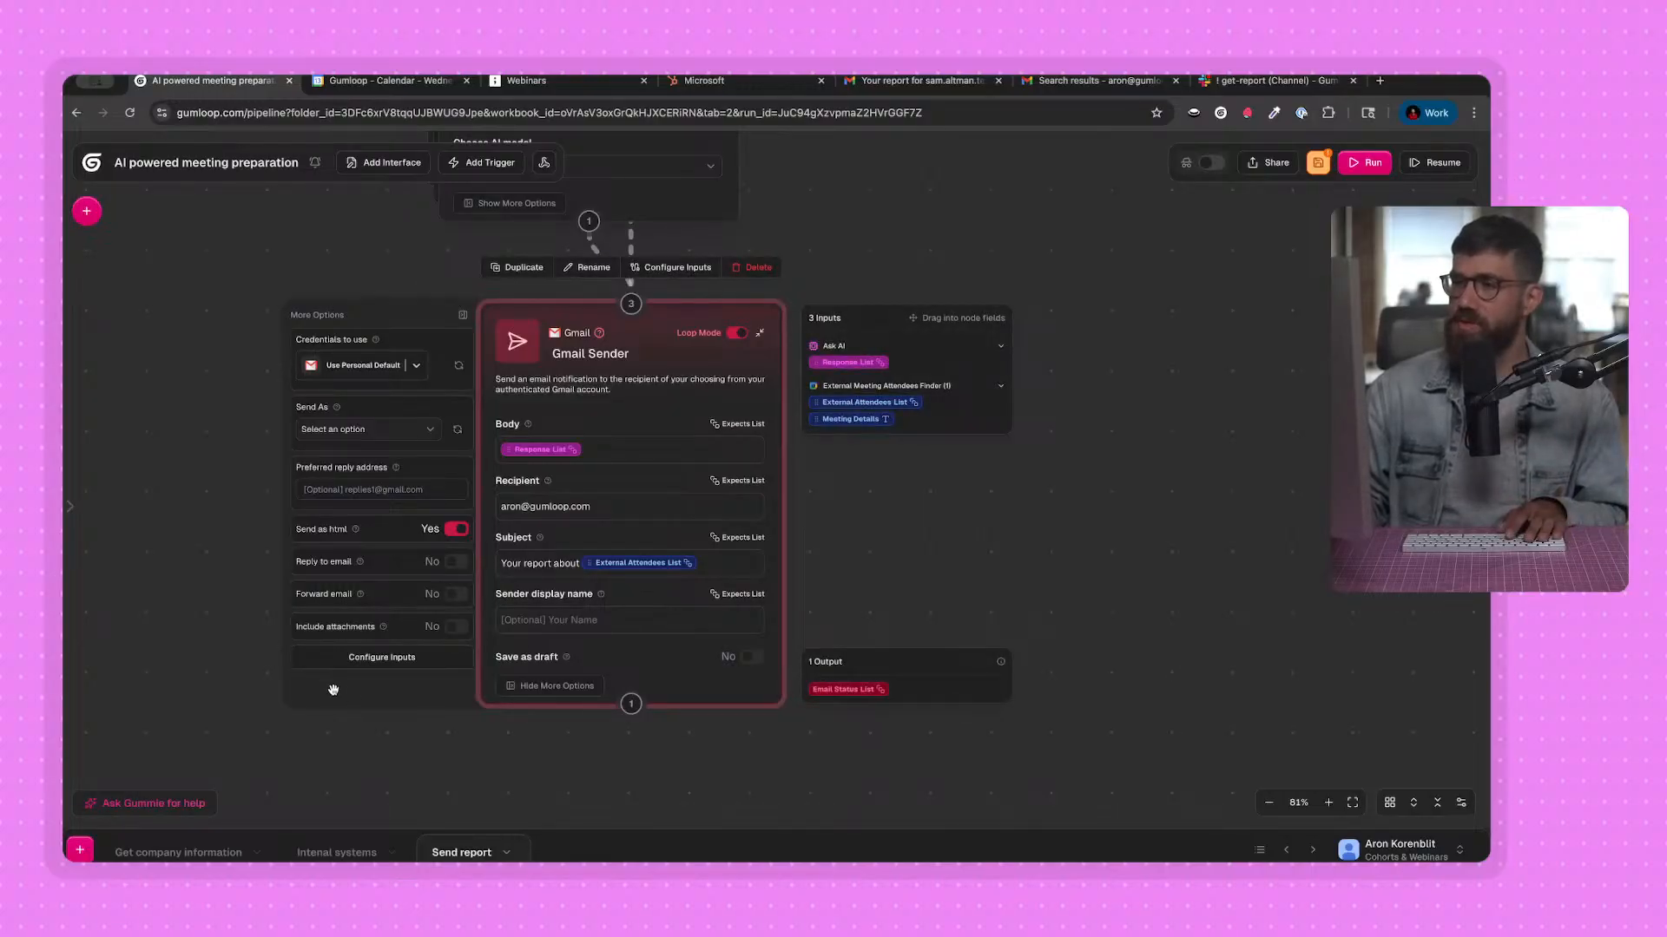
Resume the Send report flow, running it from the External Meeting Attendees Finder node.
{"action": "left_click_drag", "start_coordinate": [1153, 260], "coordinate": [1146, 513]}
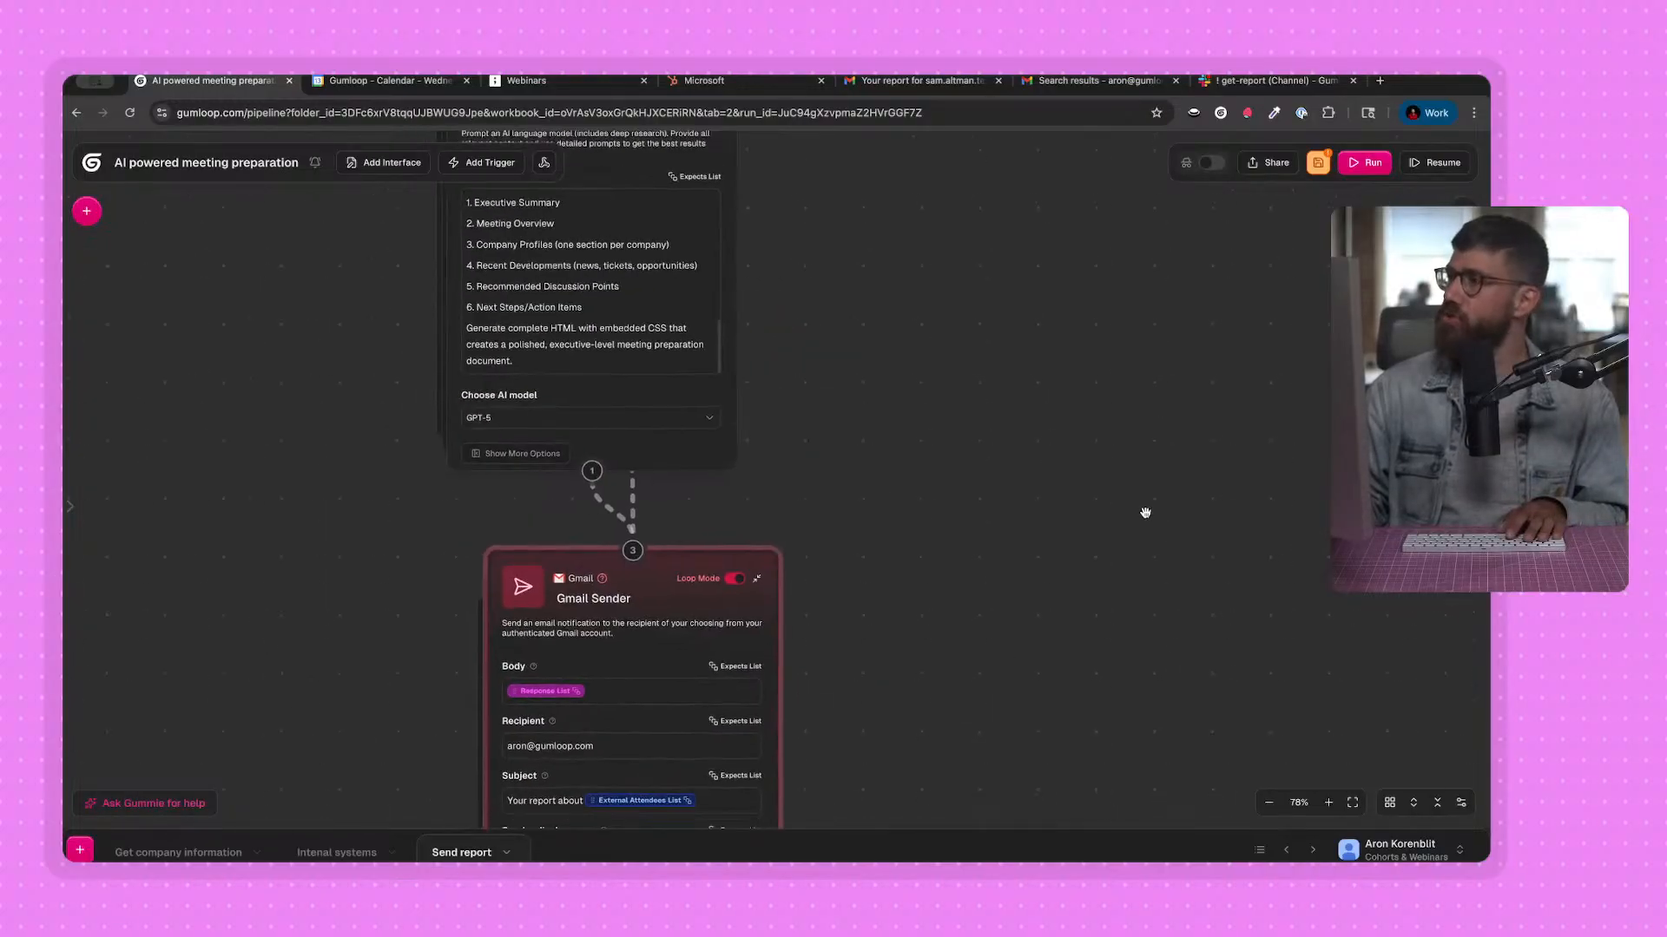
{"action": "scroll", "coordinate": [1145, 513], "scroll_direction": "down", "scroll_amount": 2}
{"action": "left_click", "coordinate": [1434, 170]}
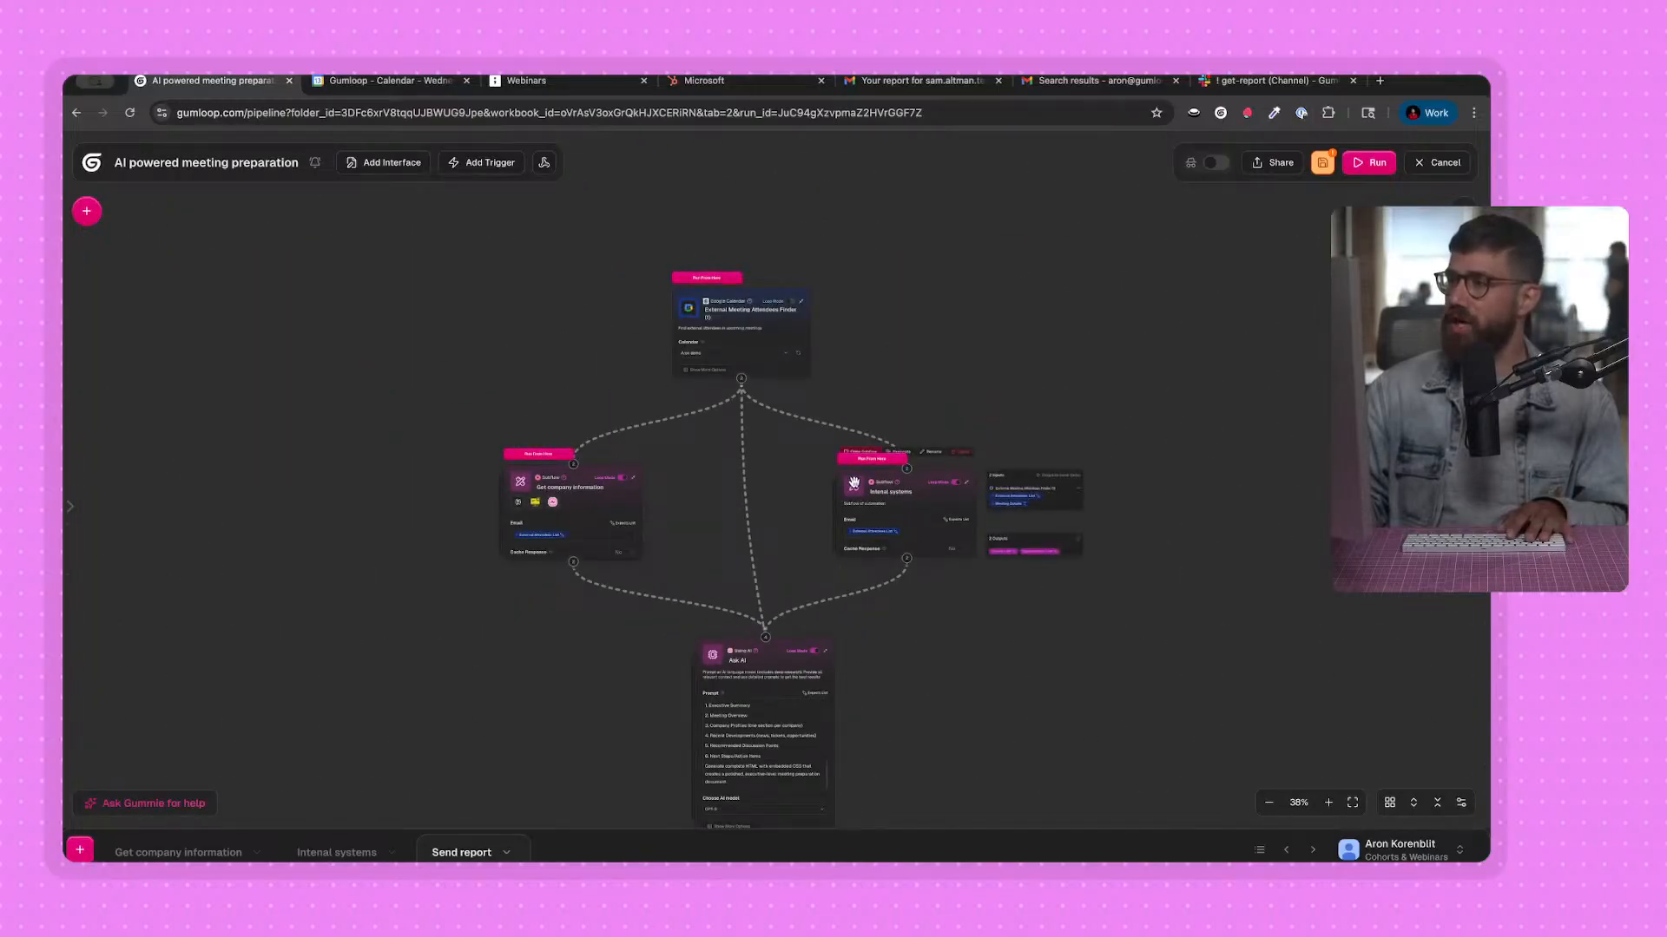
{"action": "mouse_move", "coordinate": [732, 286]}
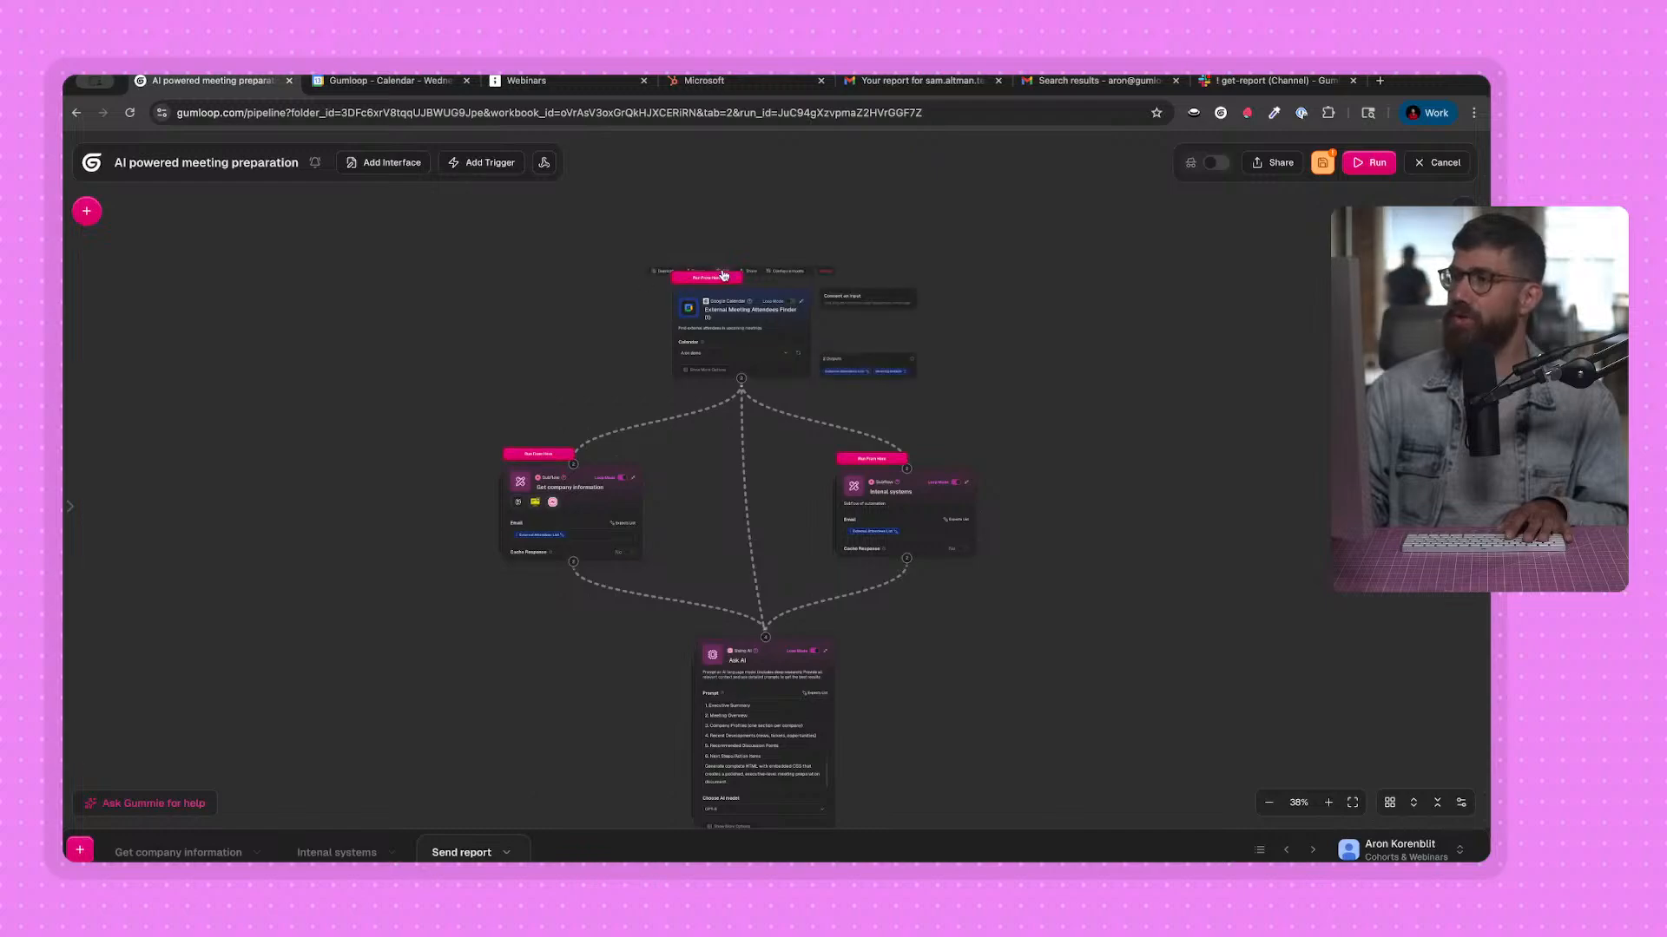
{"action": "left_click", "coordinate": [720, 279]}
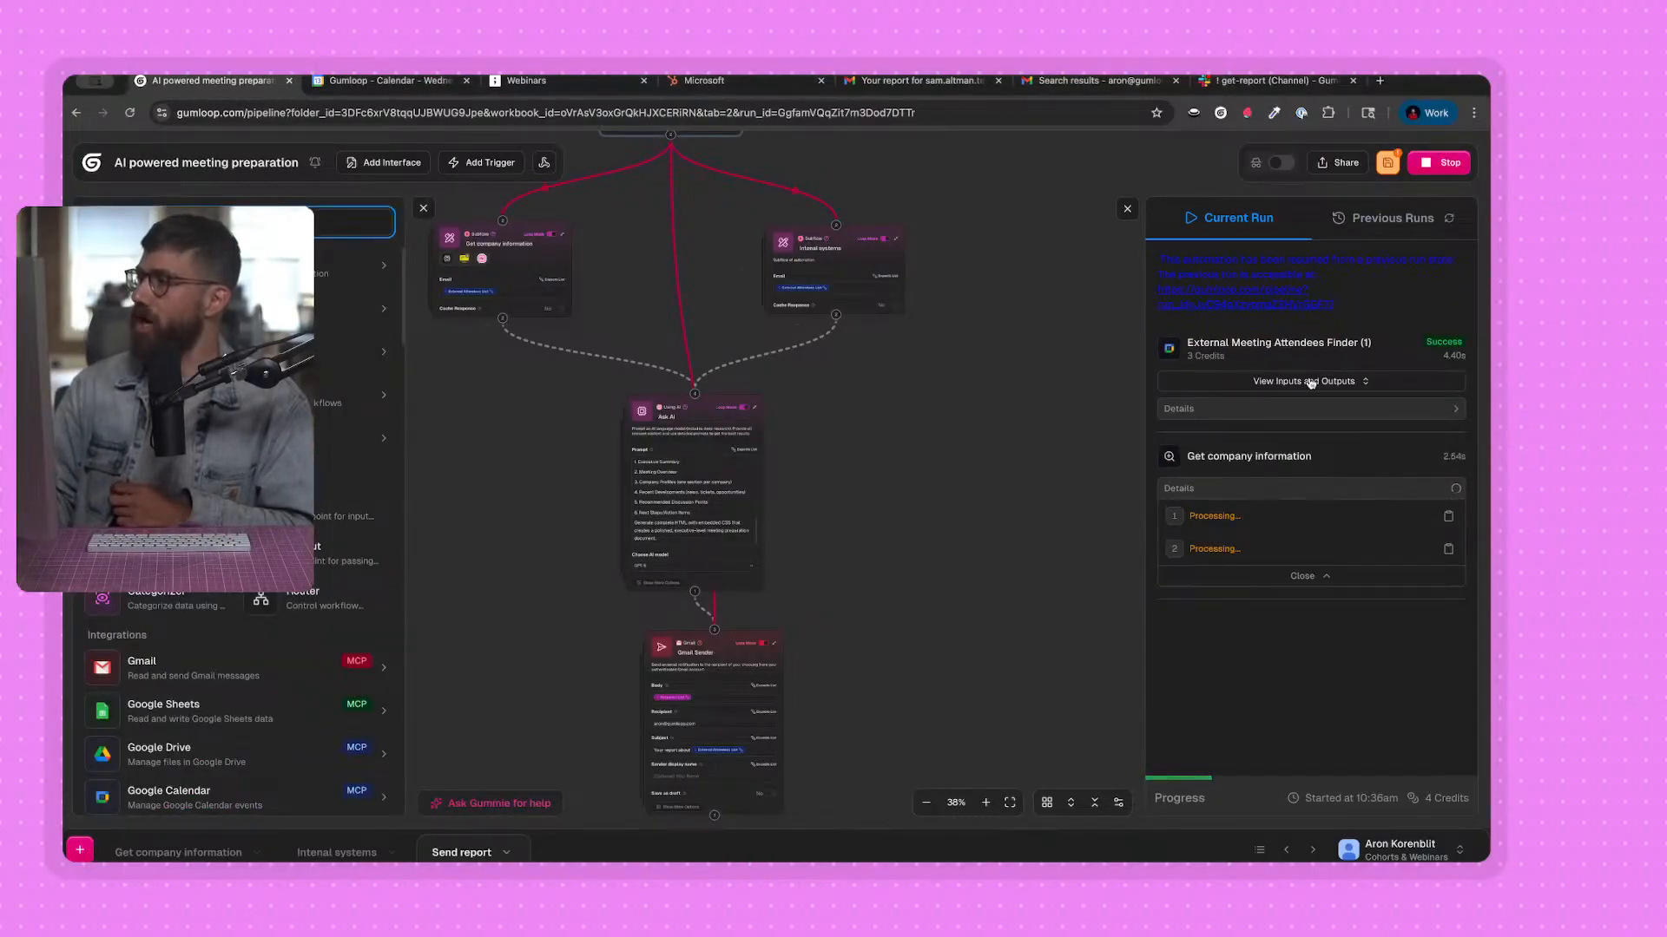
Close the node library and follow the current run's progress through the subflows and the Ask AI node.
{"action": "left_click", "coordinate": [423, 209]}
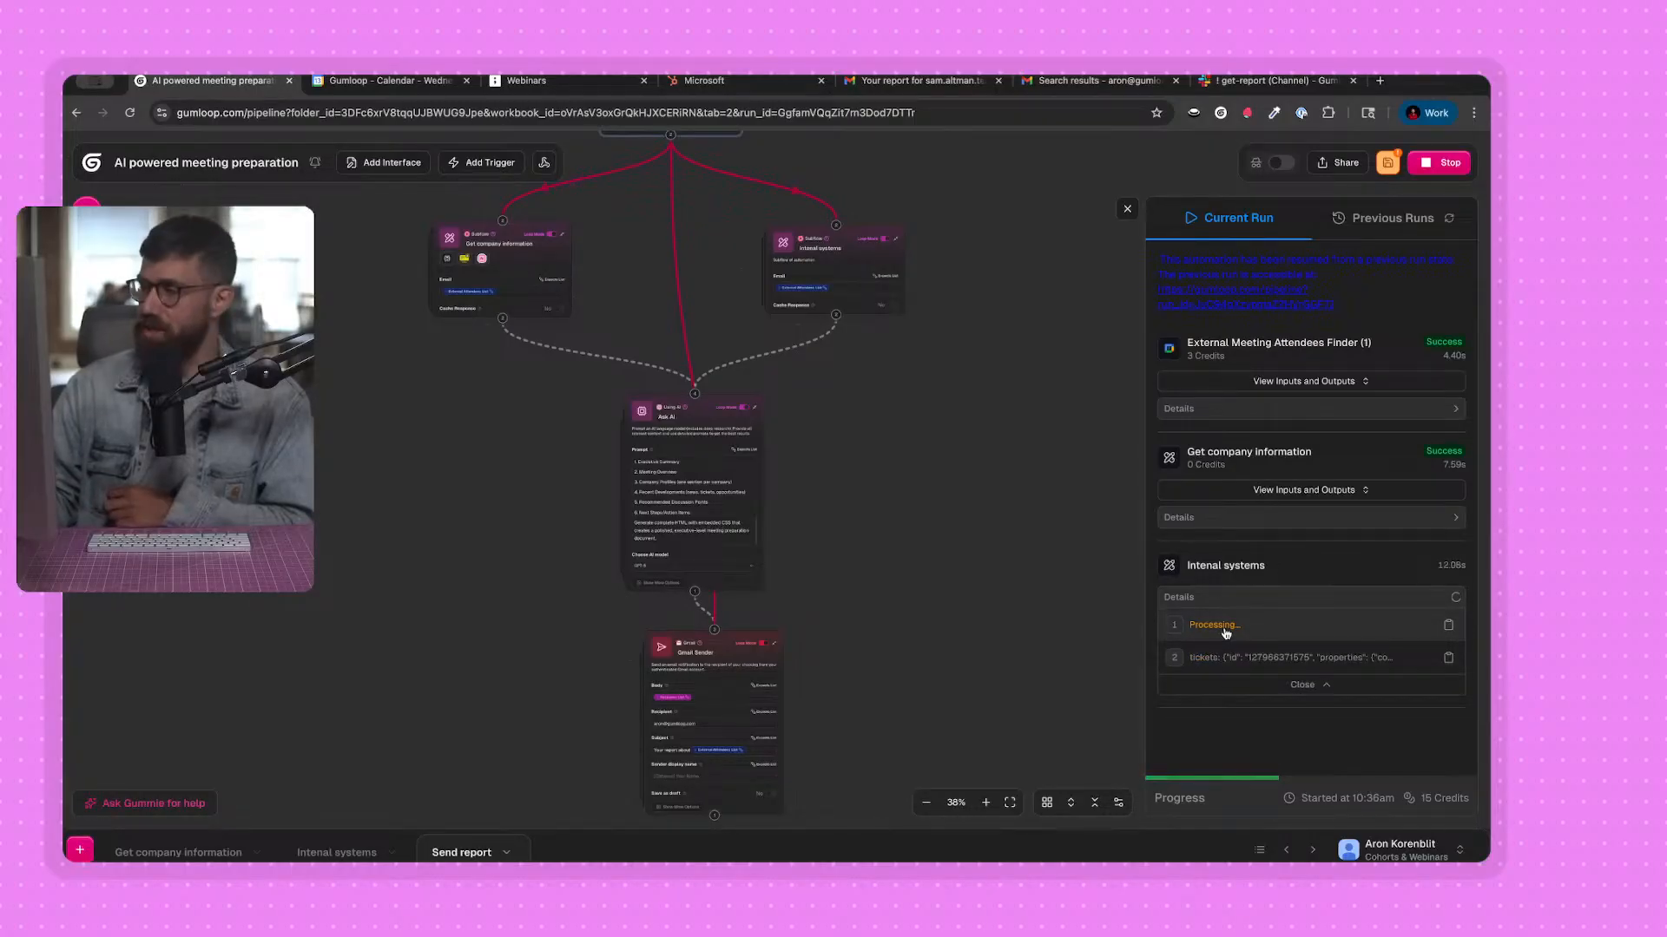
{"action": "left_click_drag", "start_coordinate": [877, 651], "coordinate": [882, 557]}
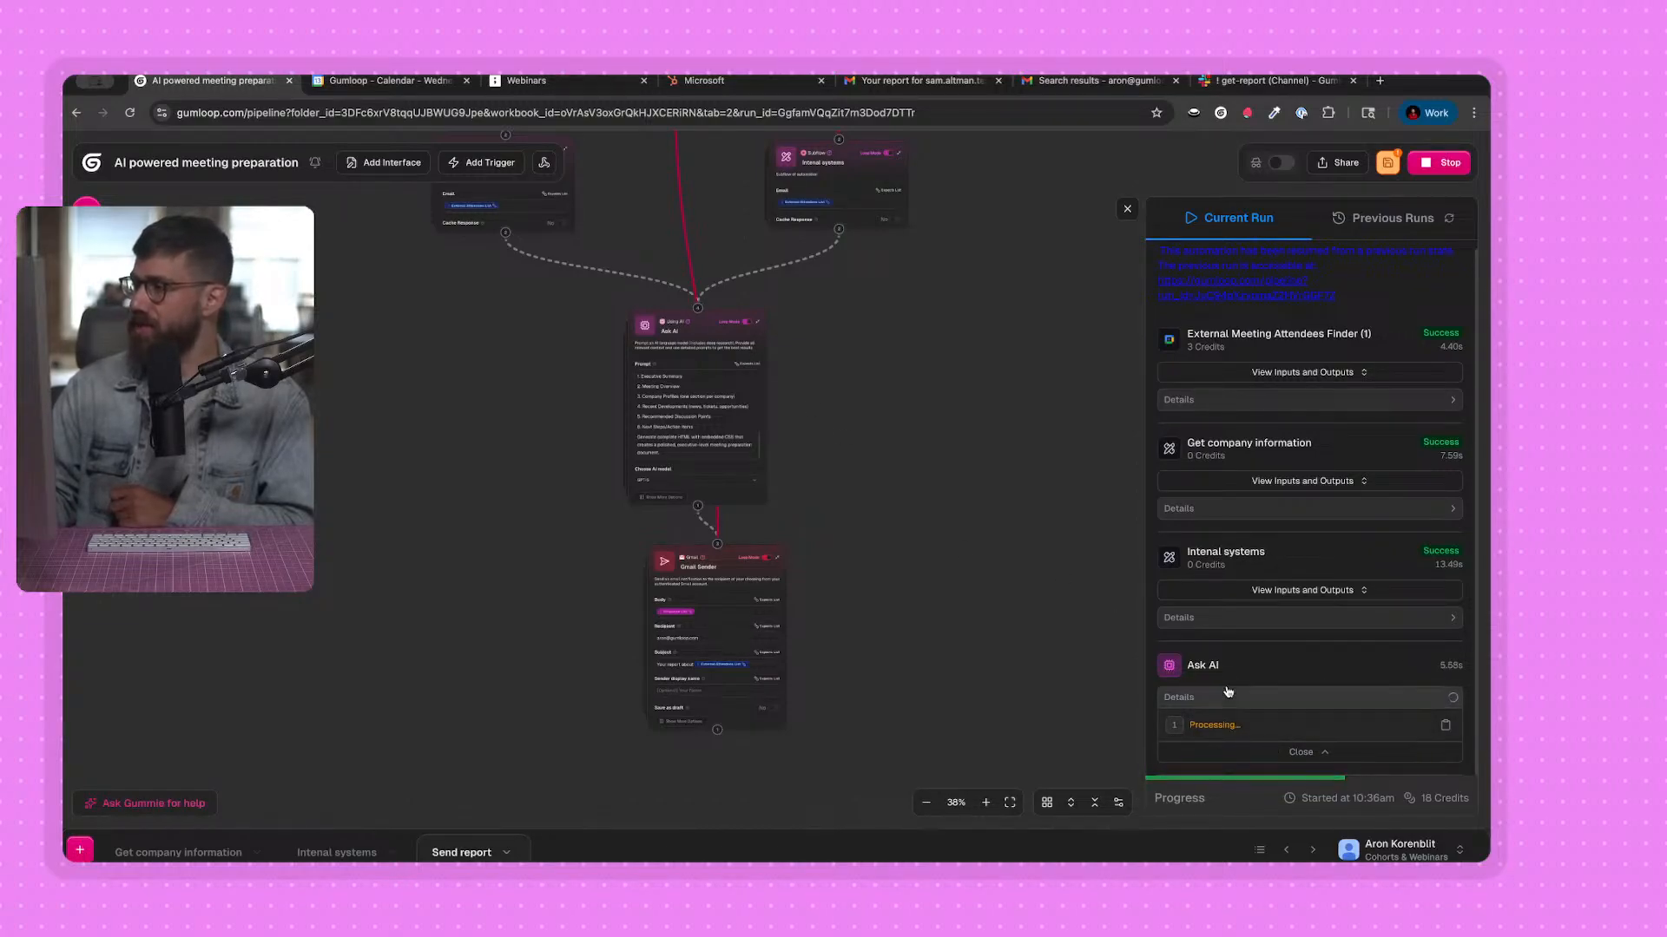
{"action": "scroll", "coordinate": [990, 615], "scroll_direction": "down", "scroll_amount": 1}
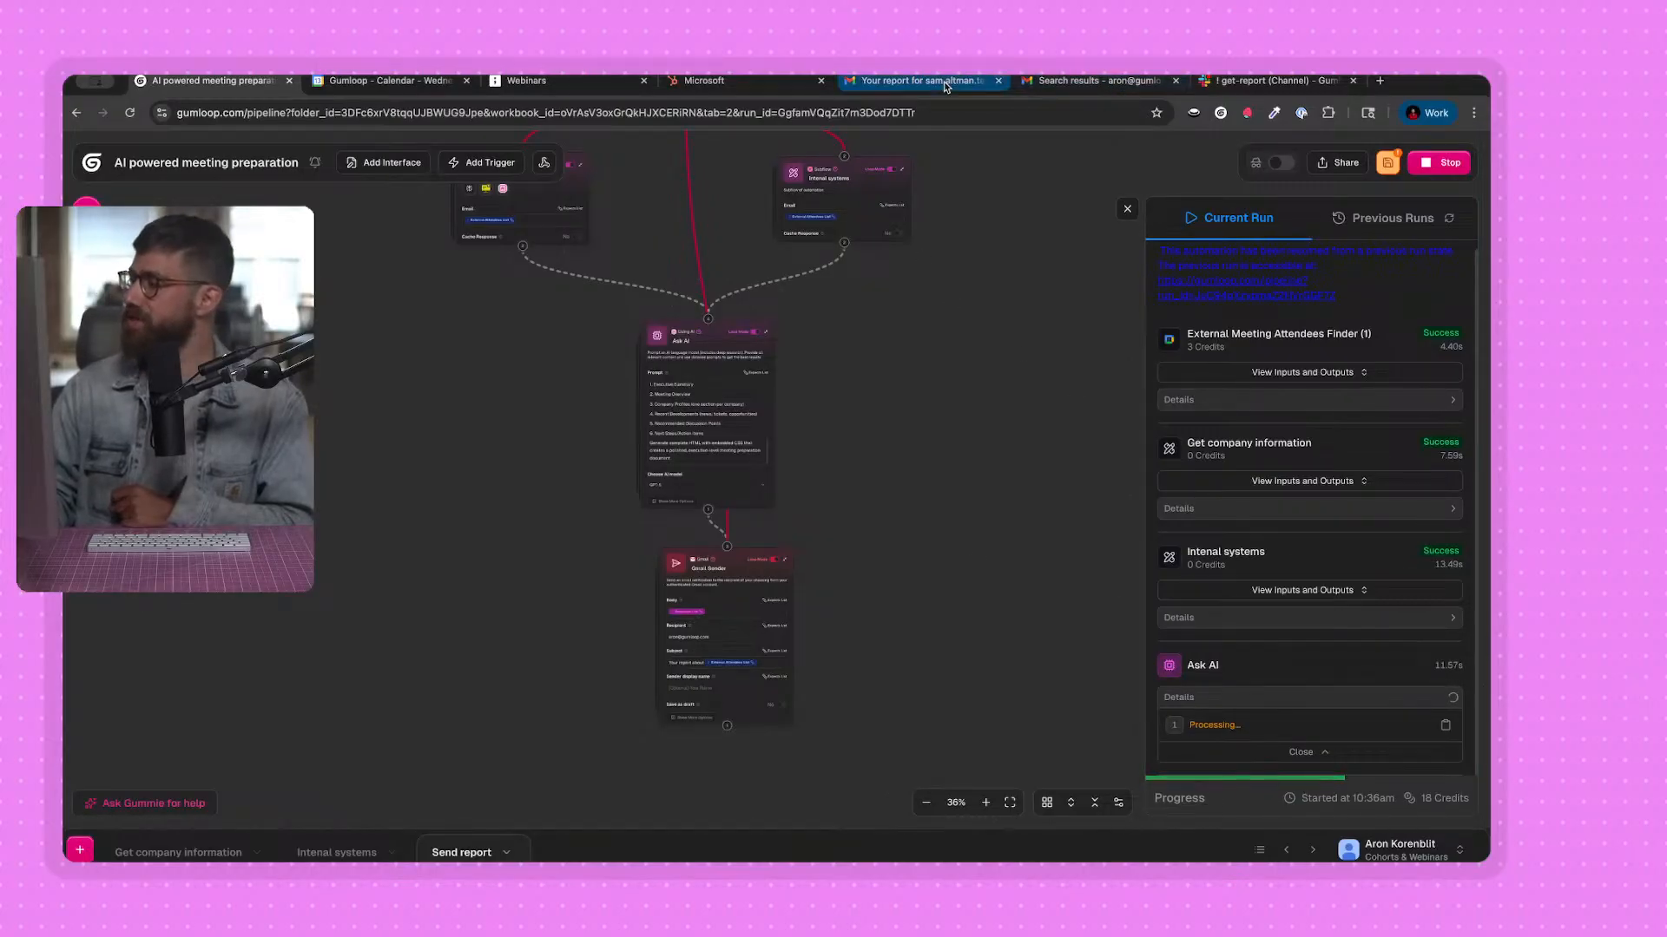
Switch to Gmail to look over the earlier Meeting Briefing Report email, then return to the Gumloop workbook.
{"action": "left_click", "coordinate": [907, 81]}
{"action": "scroll", "coordinate": [881, 348], "scroll_direction": "down", "scroll_amount": 5}
{"action": "scroll", "coordinate": [641, 431], "scroll_direction": "up", "scroll_amount": 12}
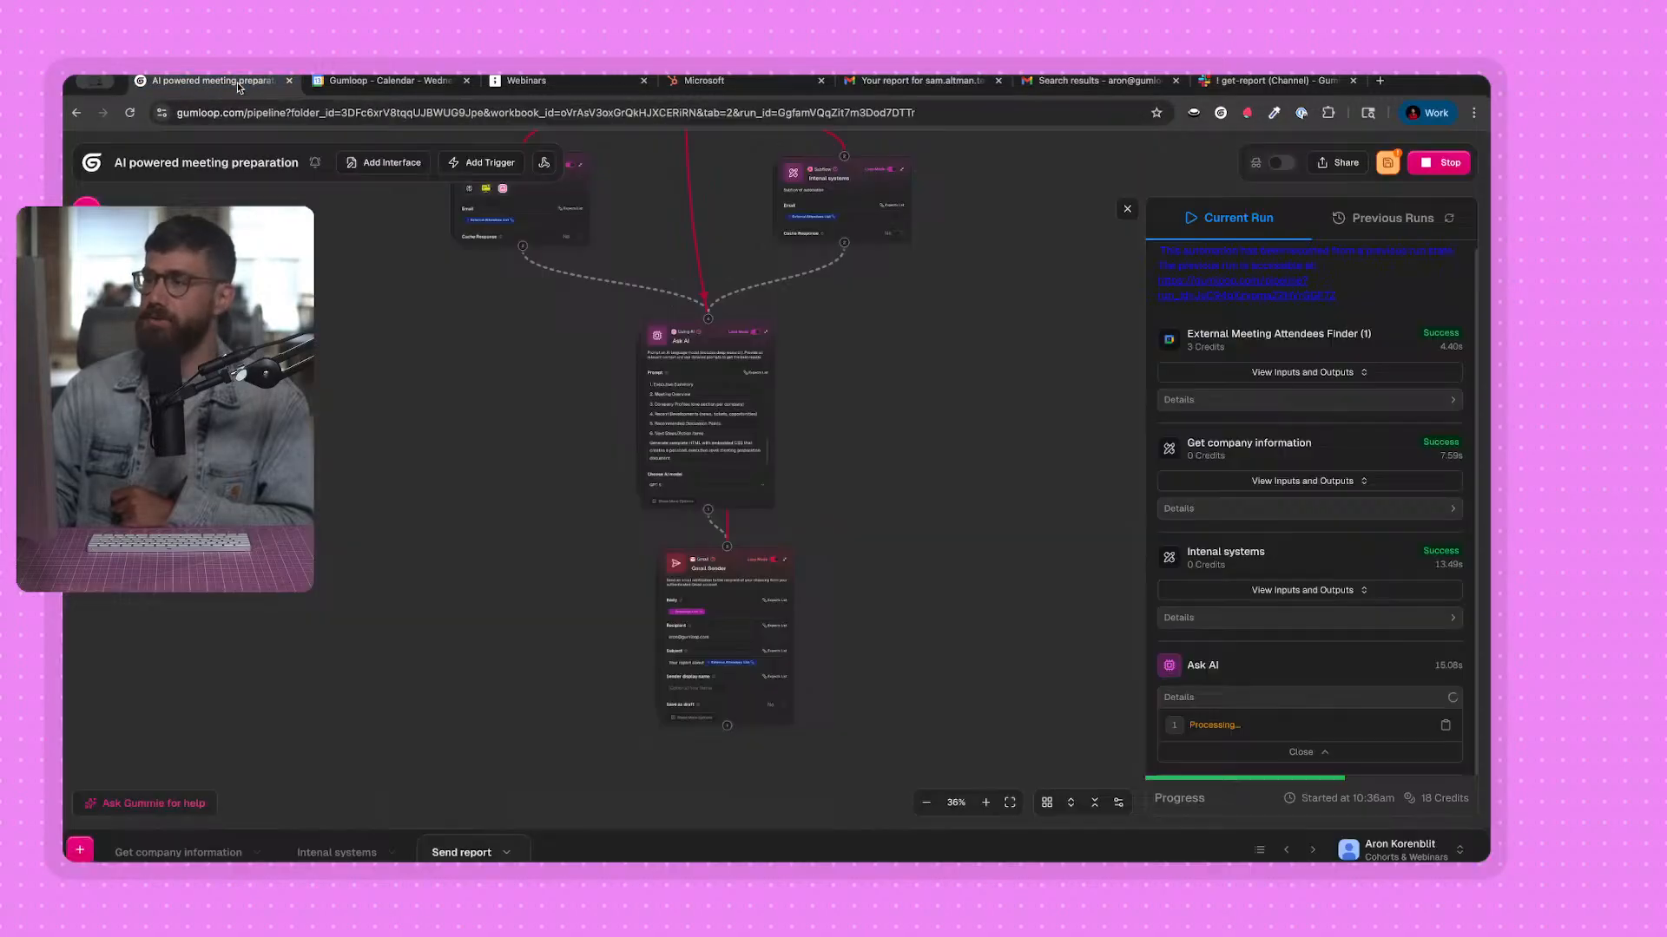
{"action": "left_click", "coordinate": [208, 81]}
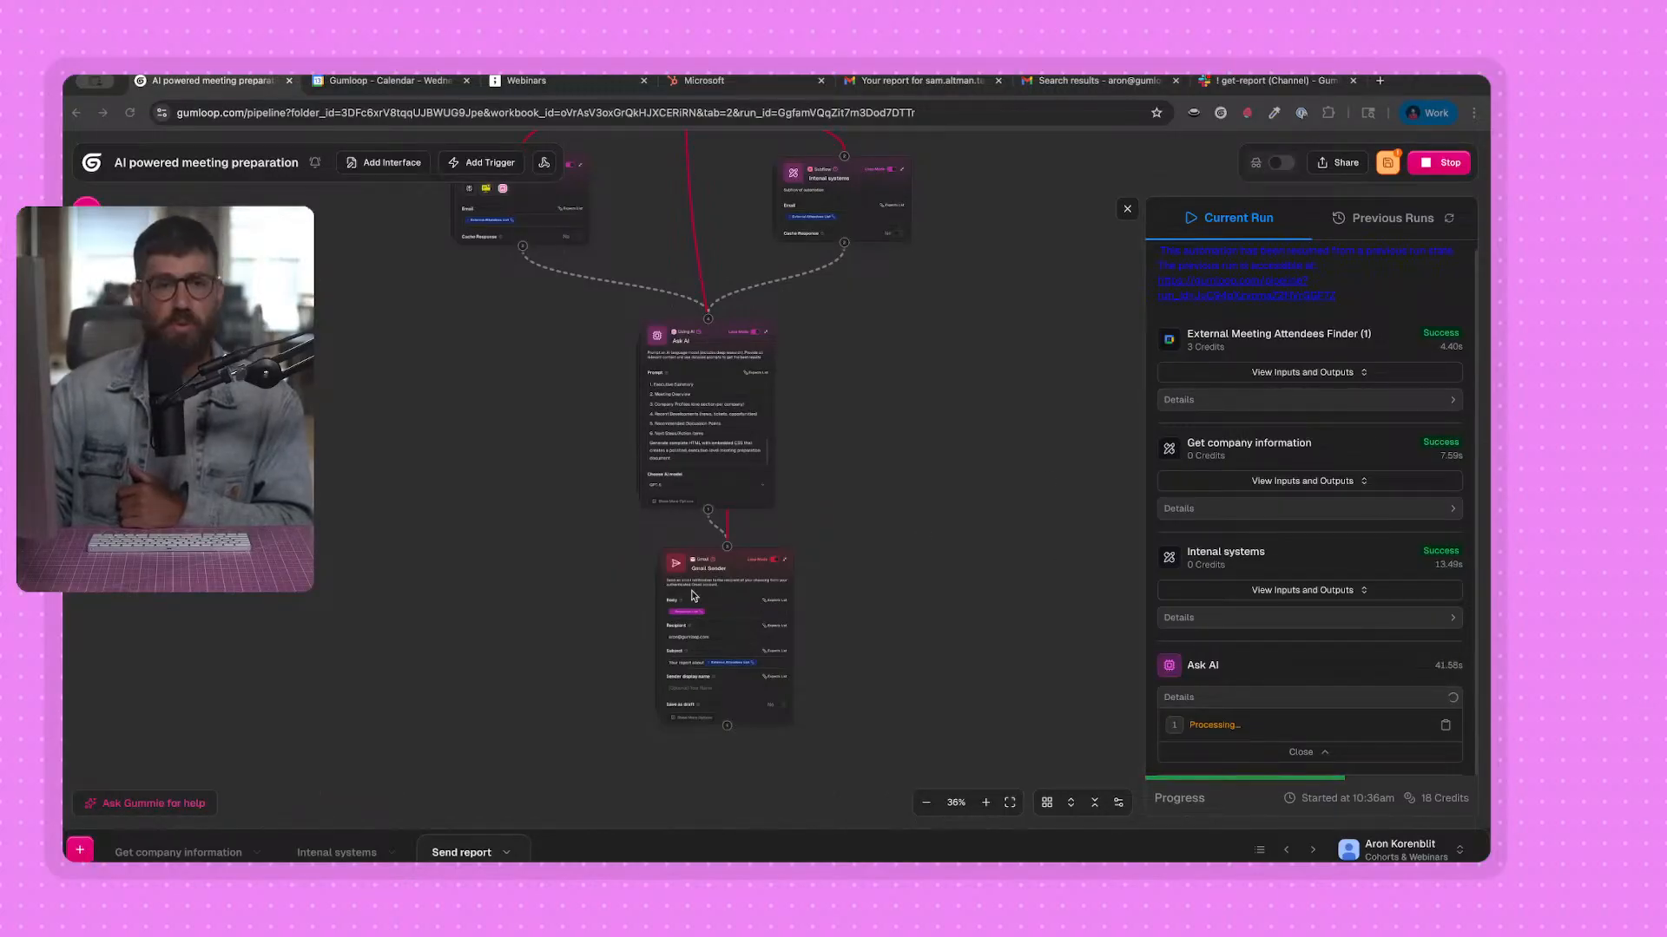
{"action": "scroll", "coordinate": [714, 742], "scroll_direction": "up", "scroll_amount": 3}
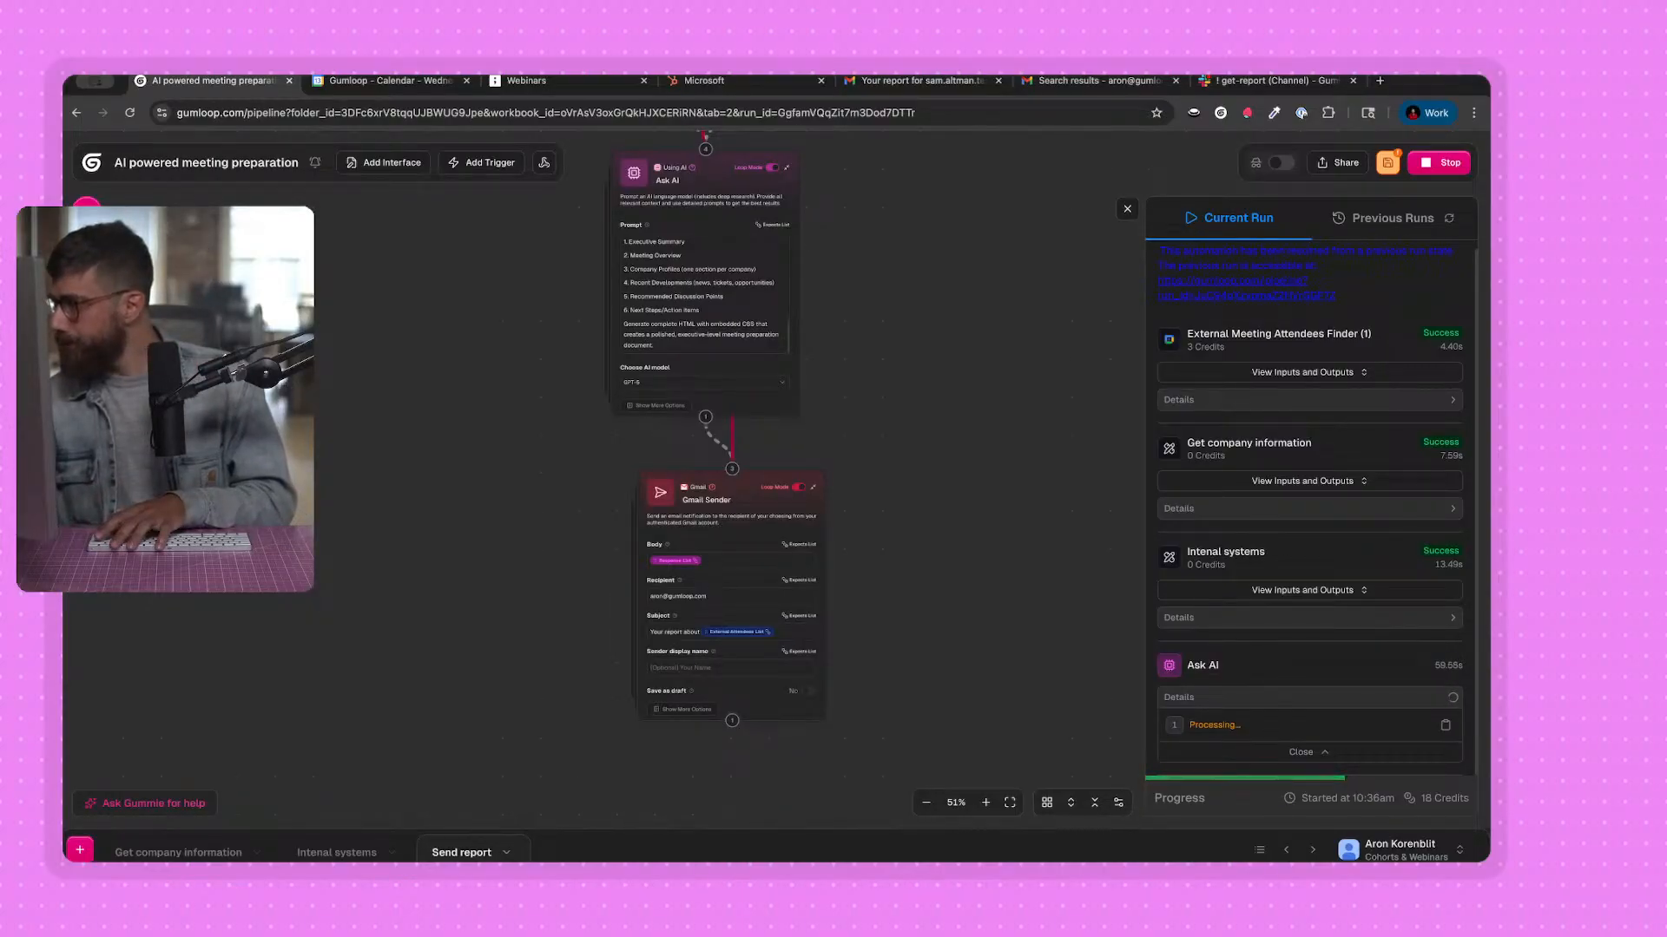
{"action": "scroll", "coordinate": [939, 613], "scroll_direction": "down", "scroll_amount": 3}
{"action": "scroll", "coordinate": [953, 597], "scroll_direction": "up", "scroll_amount": 3}
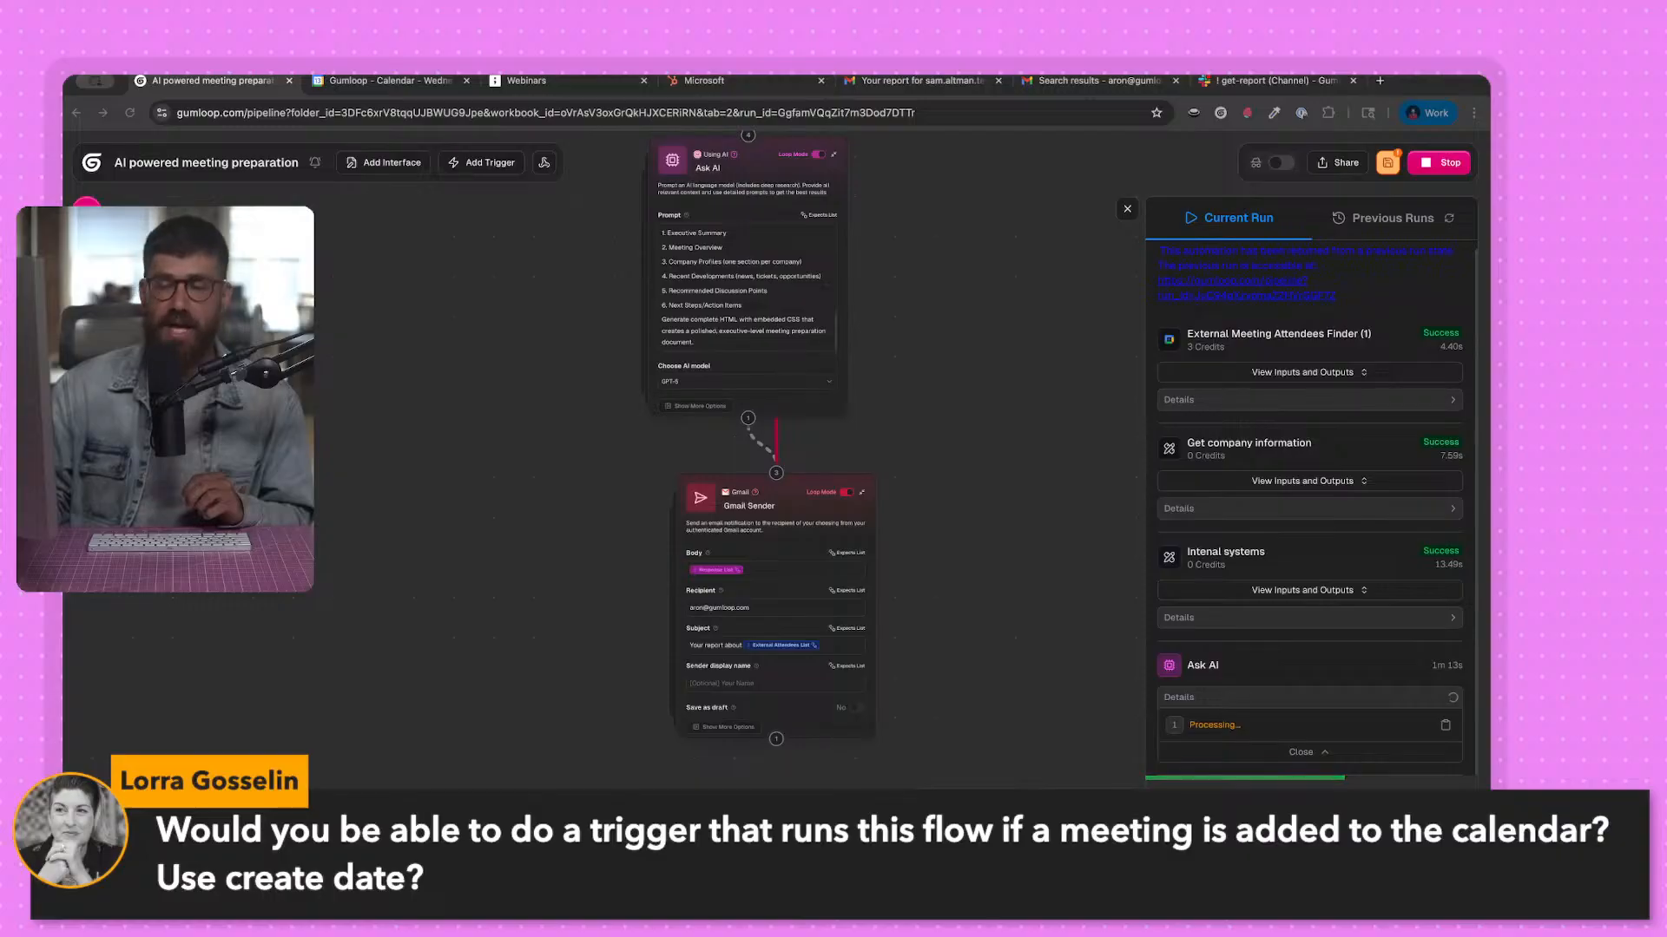
{"action": "left_click_drag", "start_coordinate": [315, 303], "coordinate": [262, 447]}
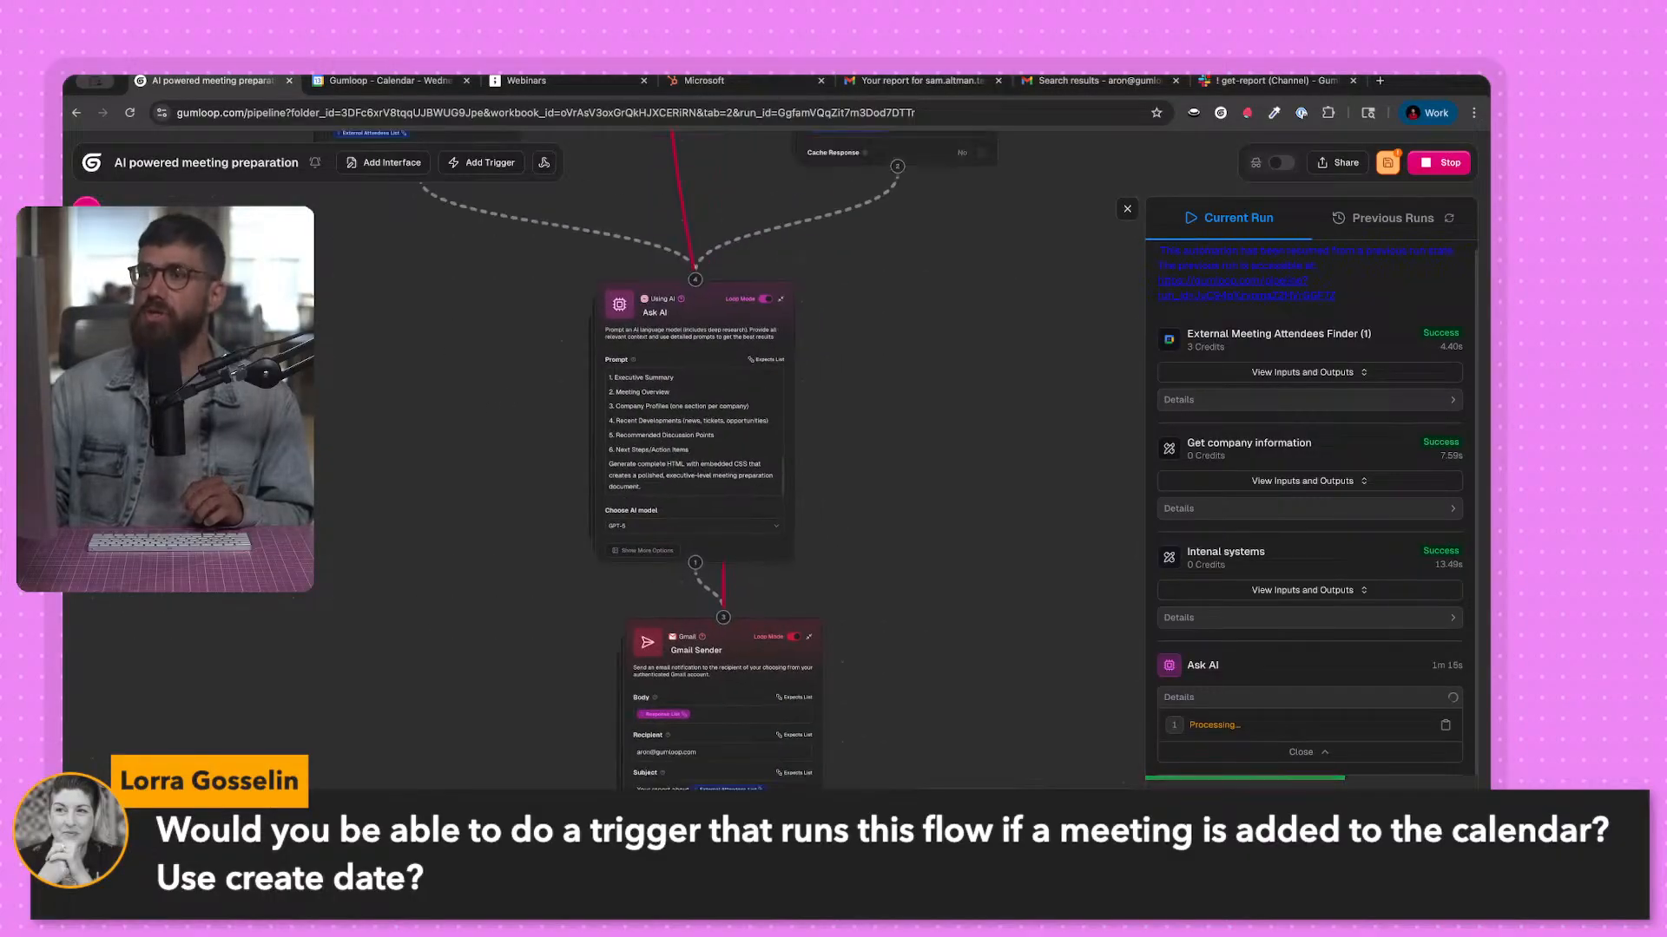
Browse the Triggers category in the node library for available triggers, including Google Calendar Event Reader.
{"action": "left_click", "coordinate": [87, 211]}
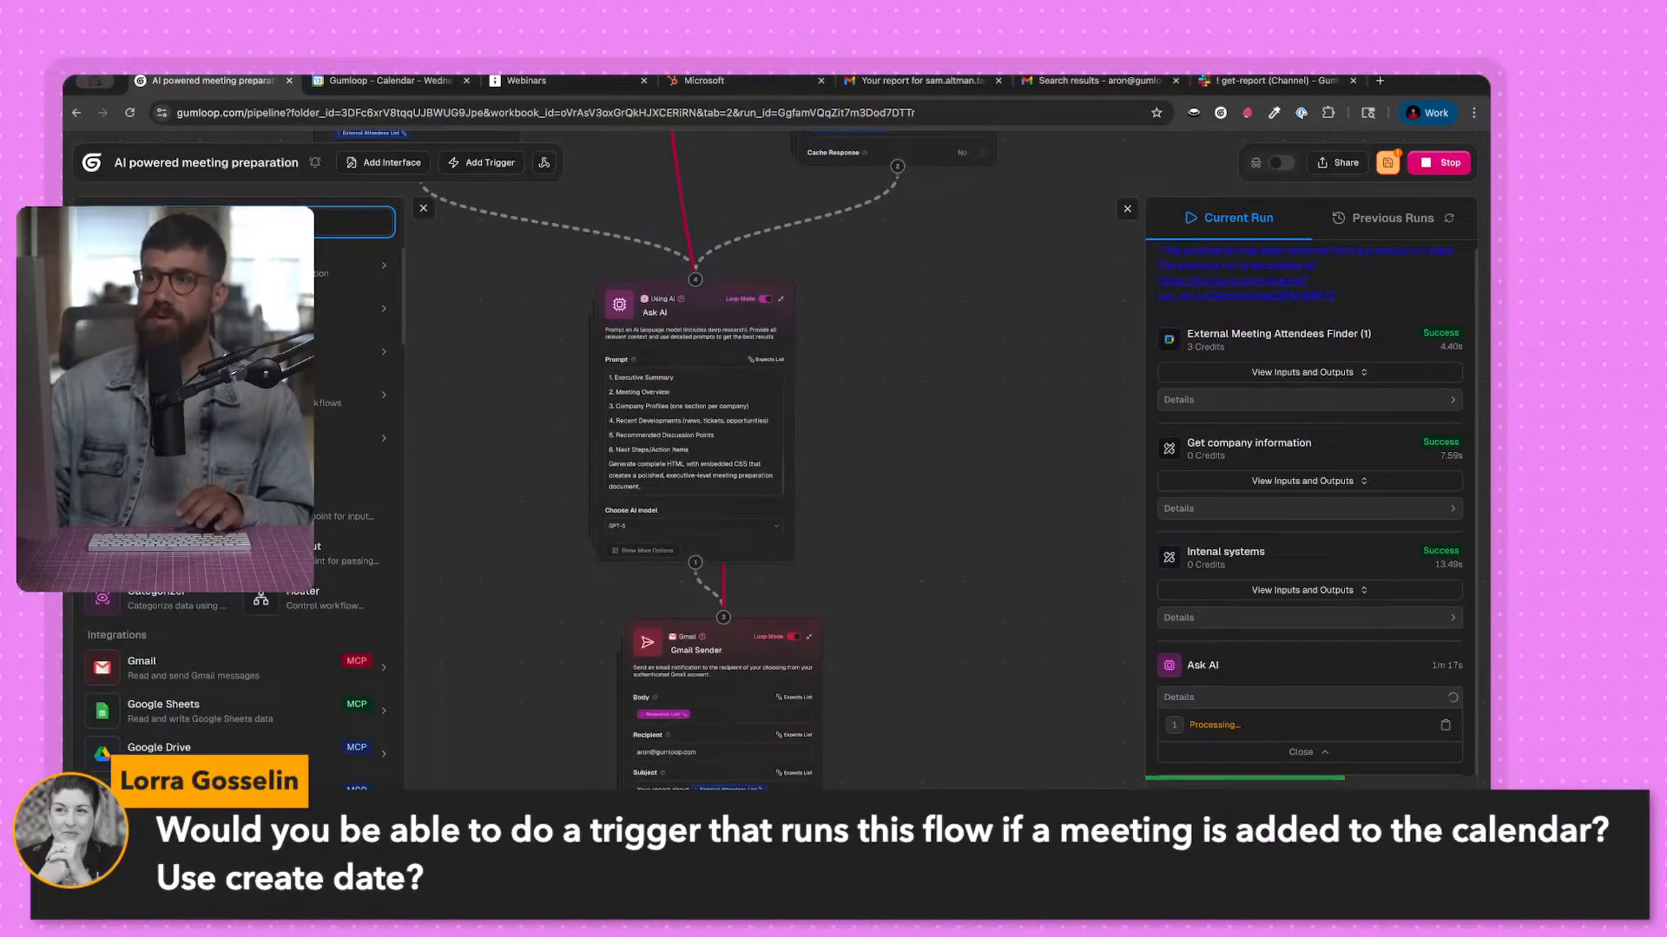
{"action": "left_click", "coordinate": [217, 309]}
{"action": "scroll", "coordinate": [239, 512], "scroll_direction": "down", "scroll_amount": 1}
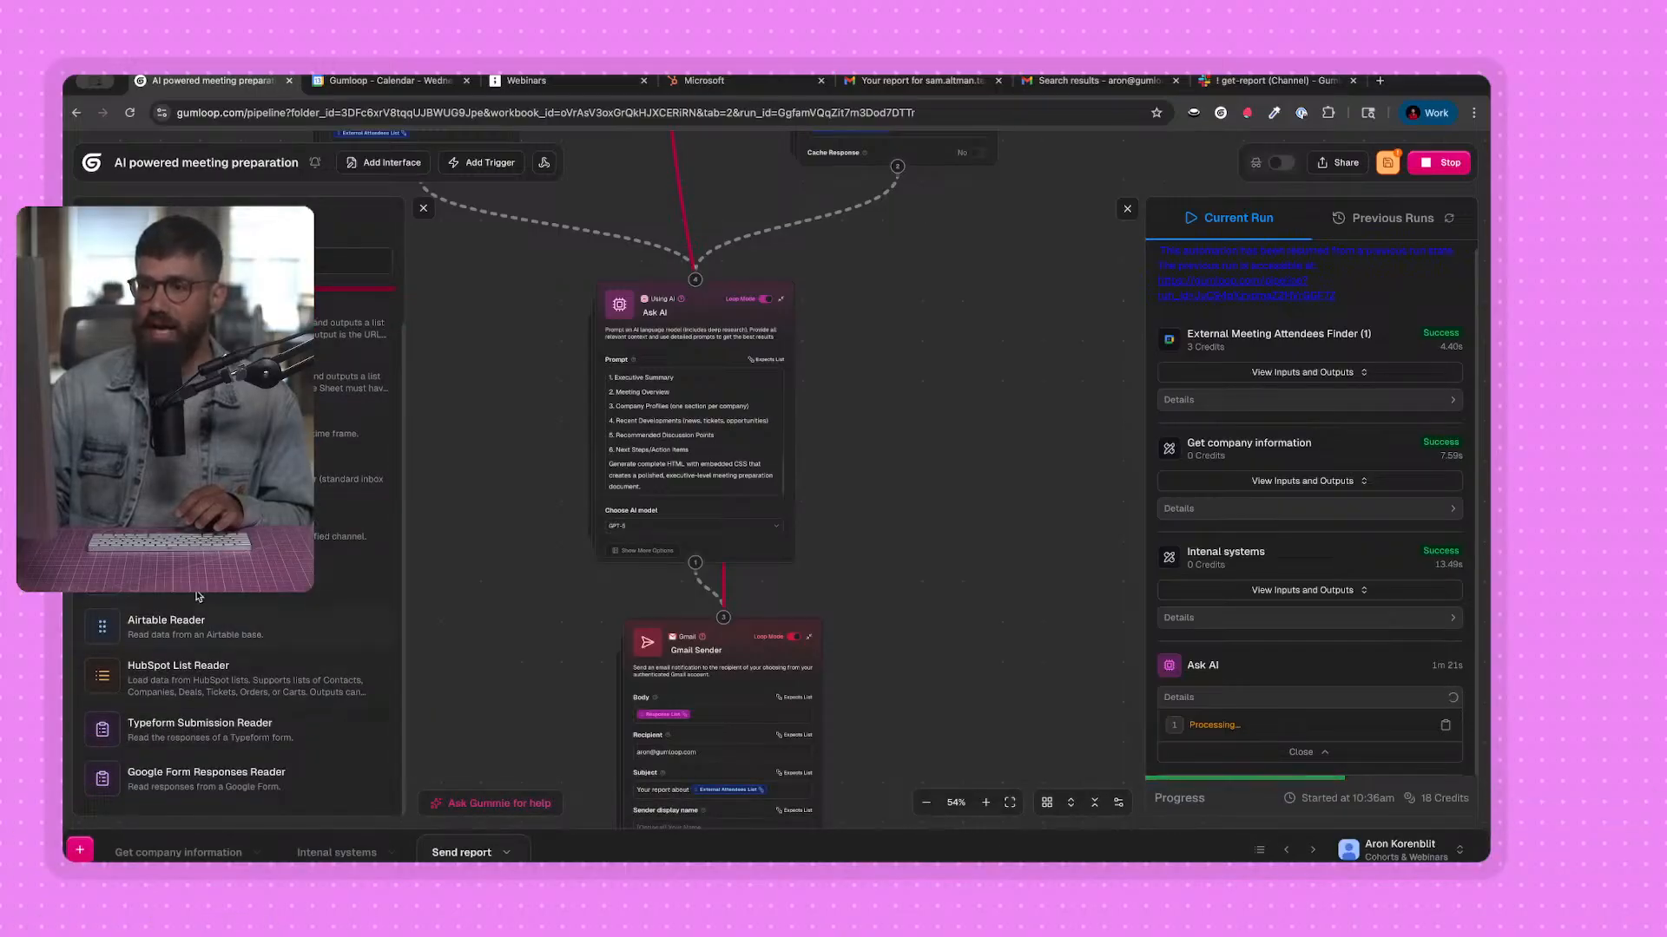
{"action": "scroll", "coordinate": [199, 597], "scroll_direction": "up", "scroll_amount": 1}
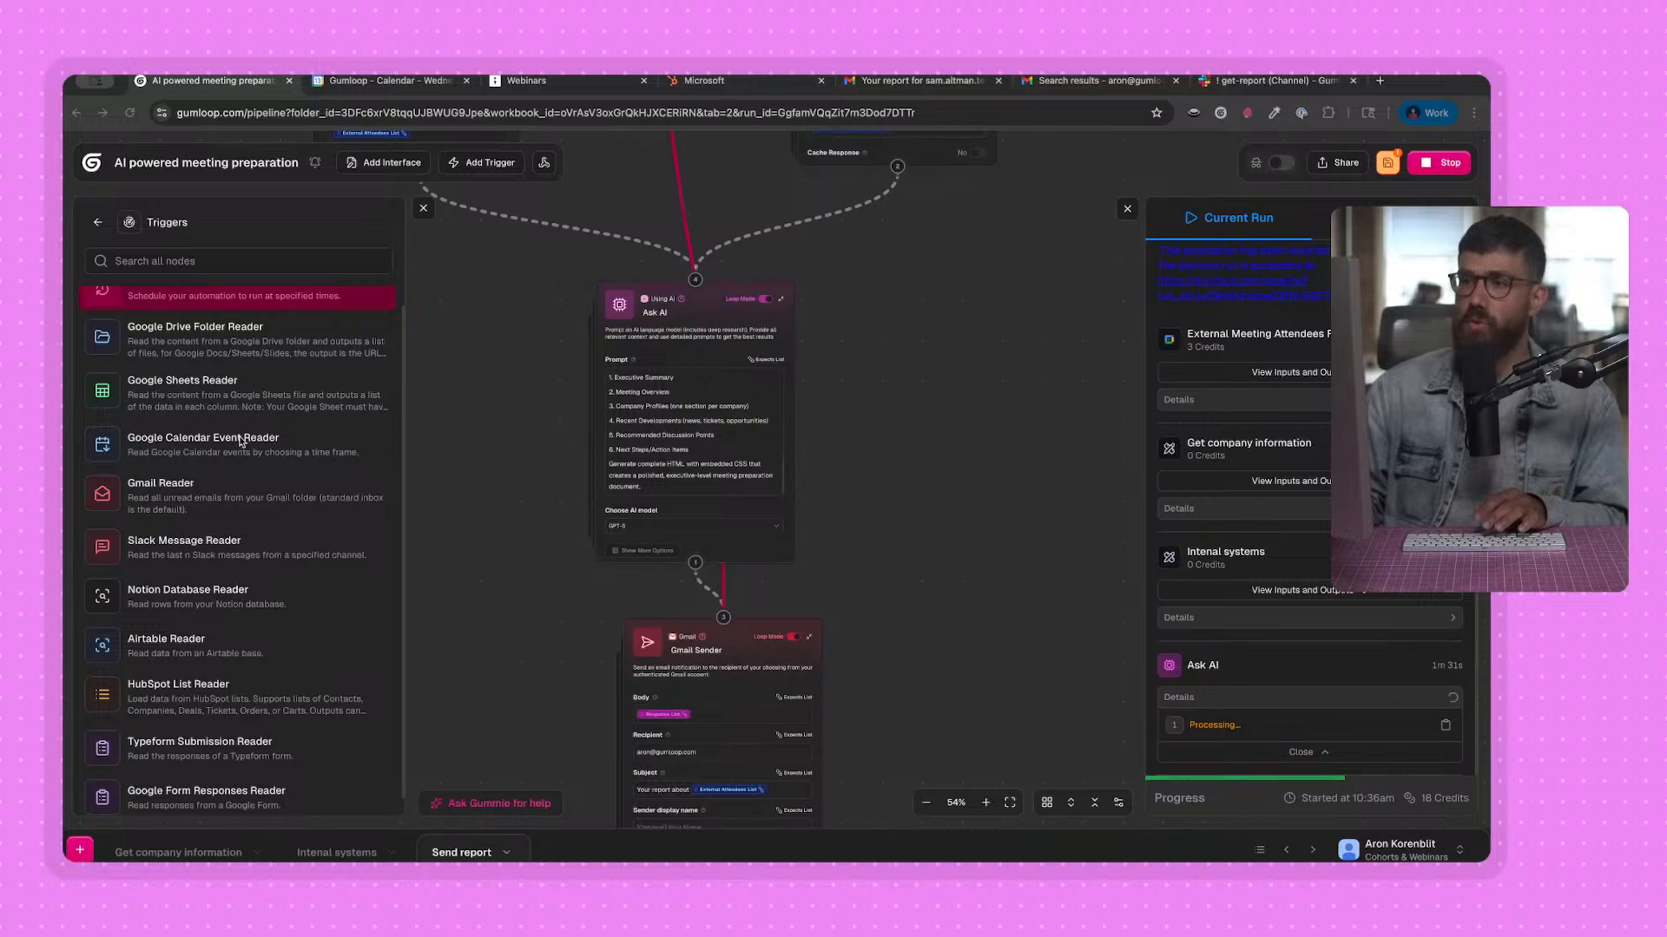
Create a new subflow and add a Google Calendar Event Reader node to it.
{"action": "left_click", "coordinate": [122, 850]}
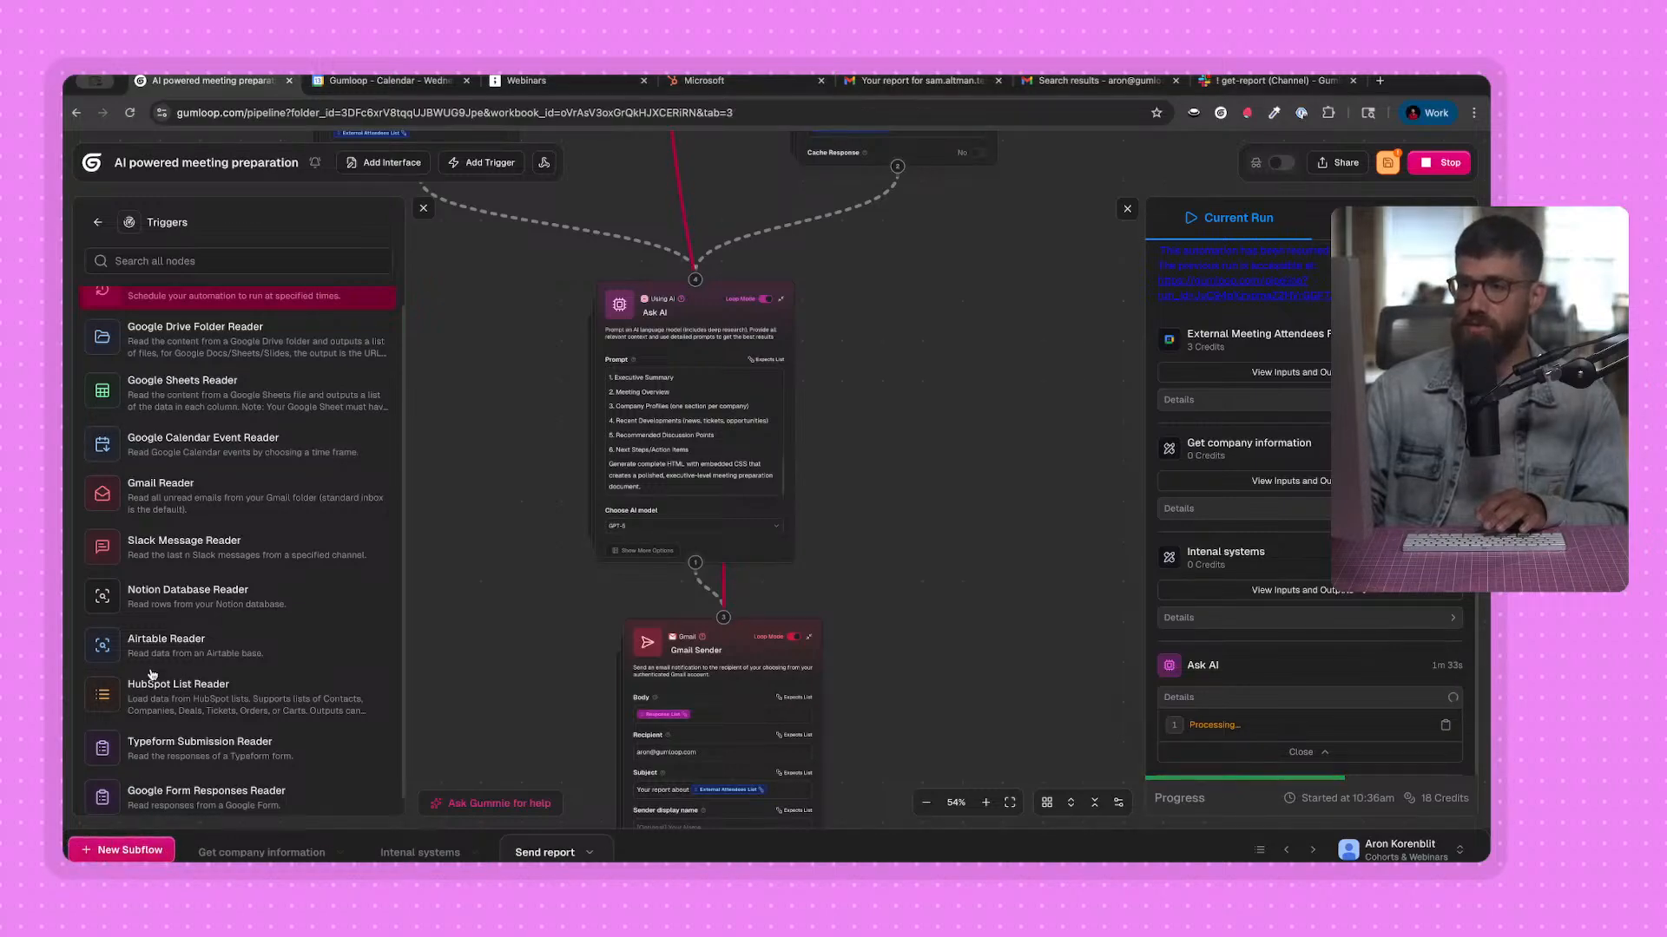
{"action": "left_click_drag", "start_coordinate": [644, 407], "coordinate": [868, 512]}
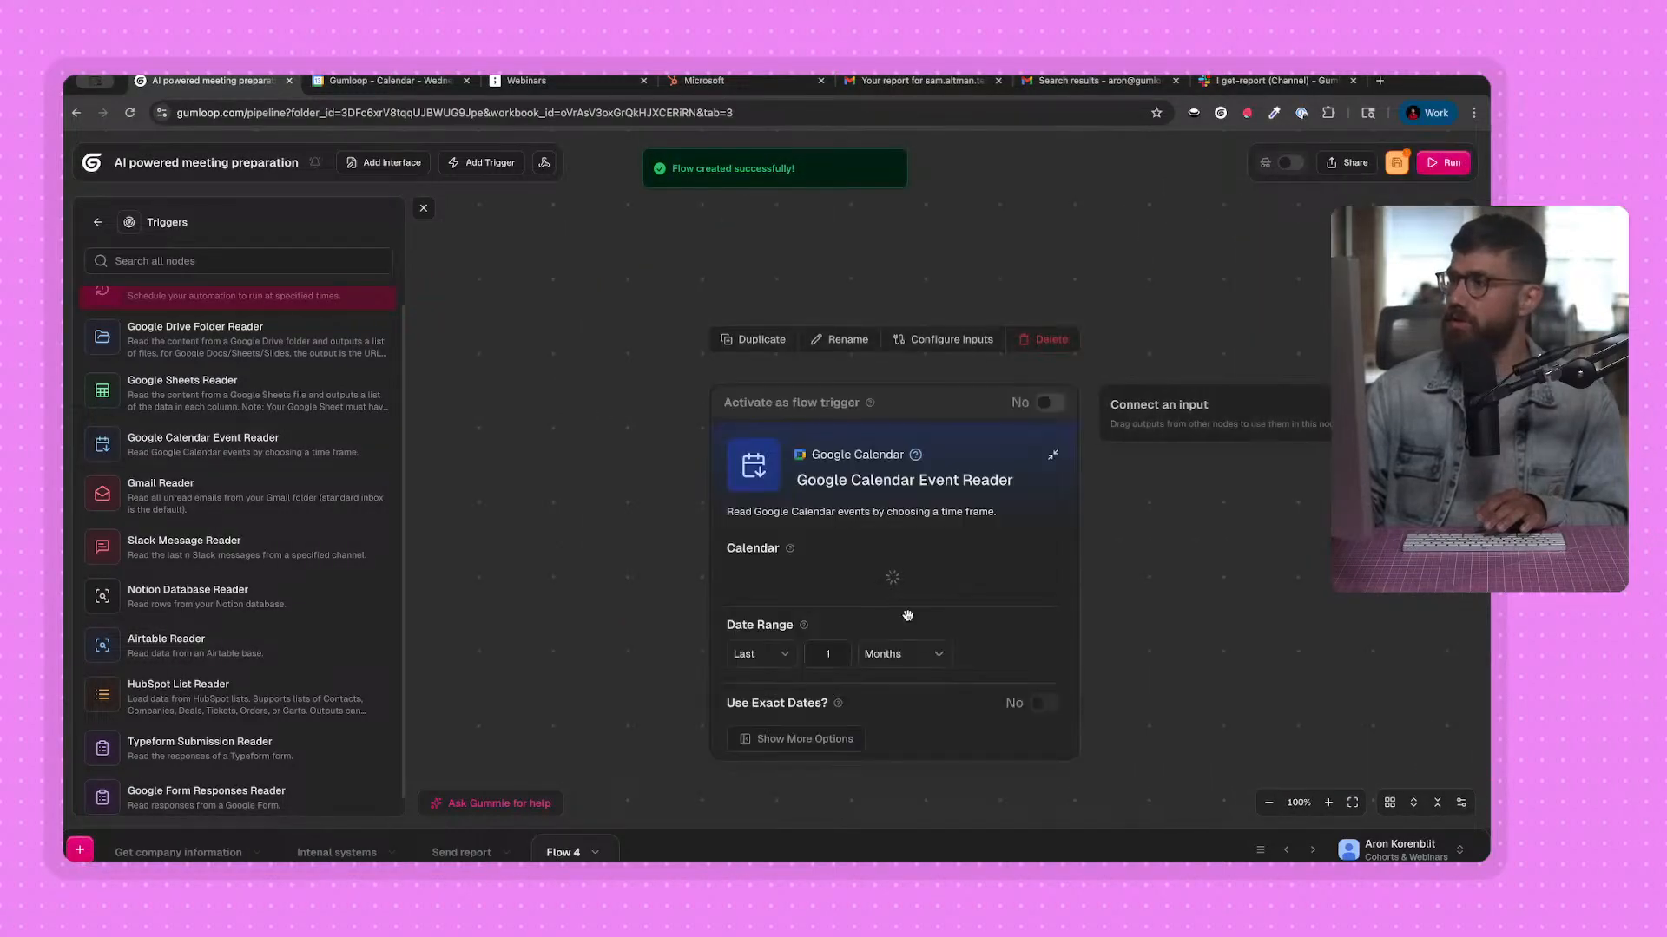
{"action": "left_click_drag", "start_coordinate": [952, 794], "coordinate": [859, 695]}
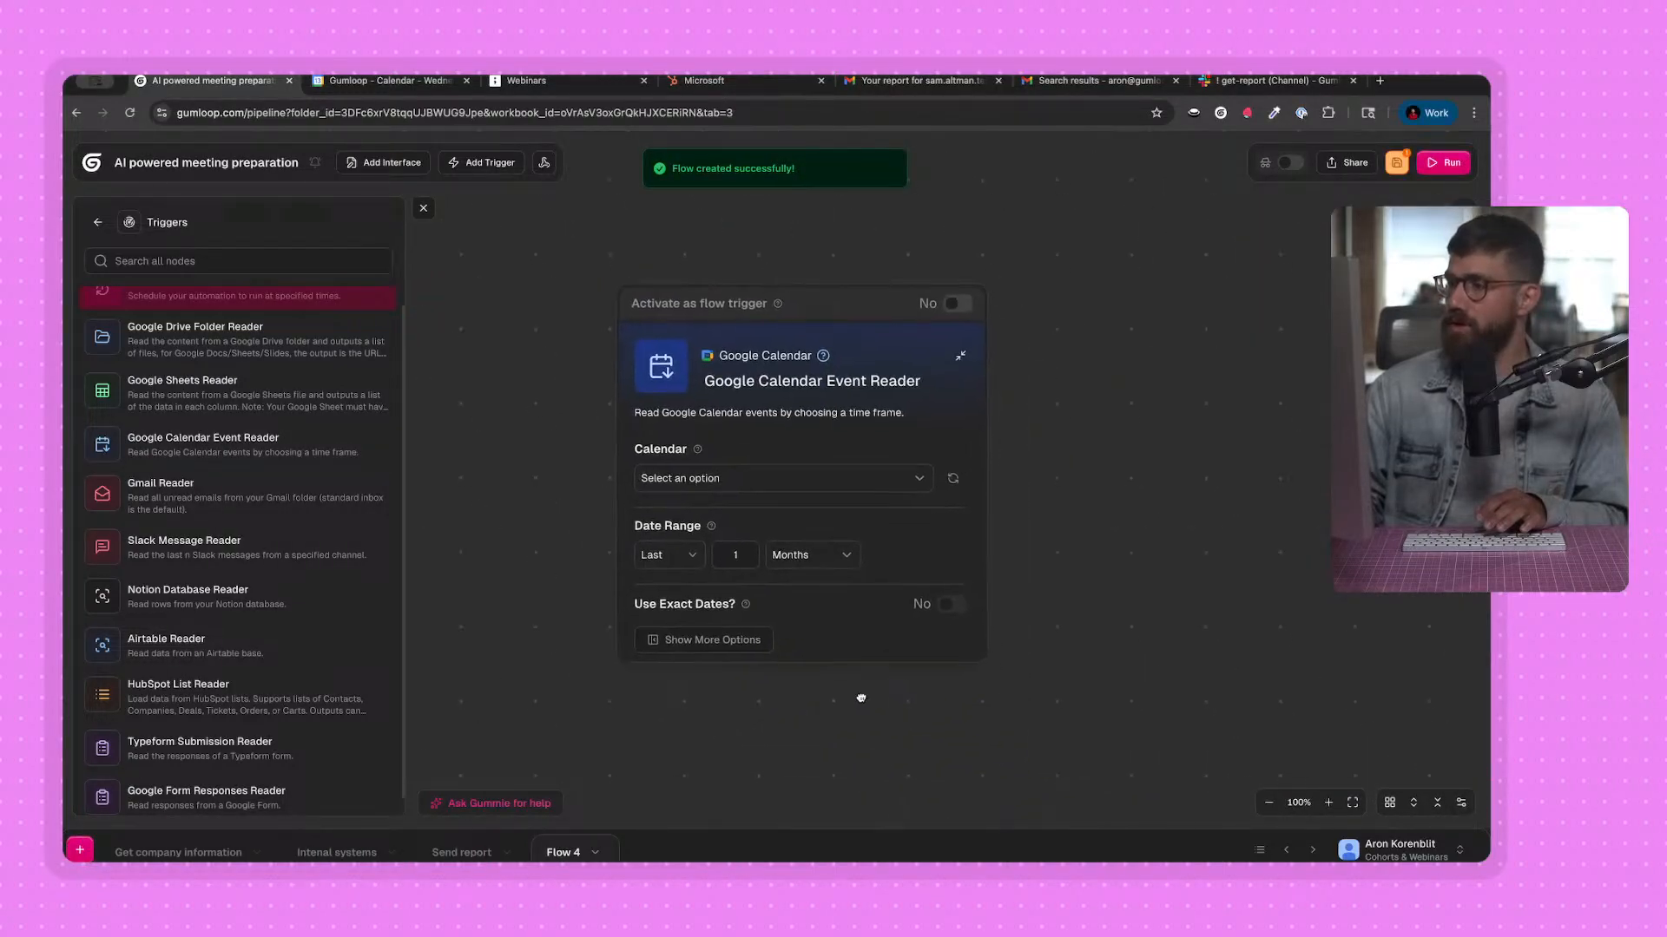
Temporarily activate the Google Calendar Event Reader as the flow trigger to view its Trigger Mode options.
{"action": "left_click", "coordinate": [954, 304]}
{"action": "left_click", "coordinate": [720, 478]}
{"action": "left_click", "coordinate": [722, 480]}
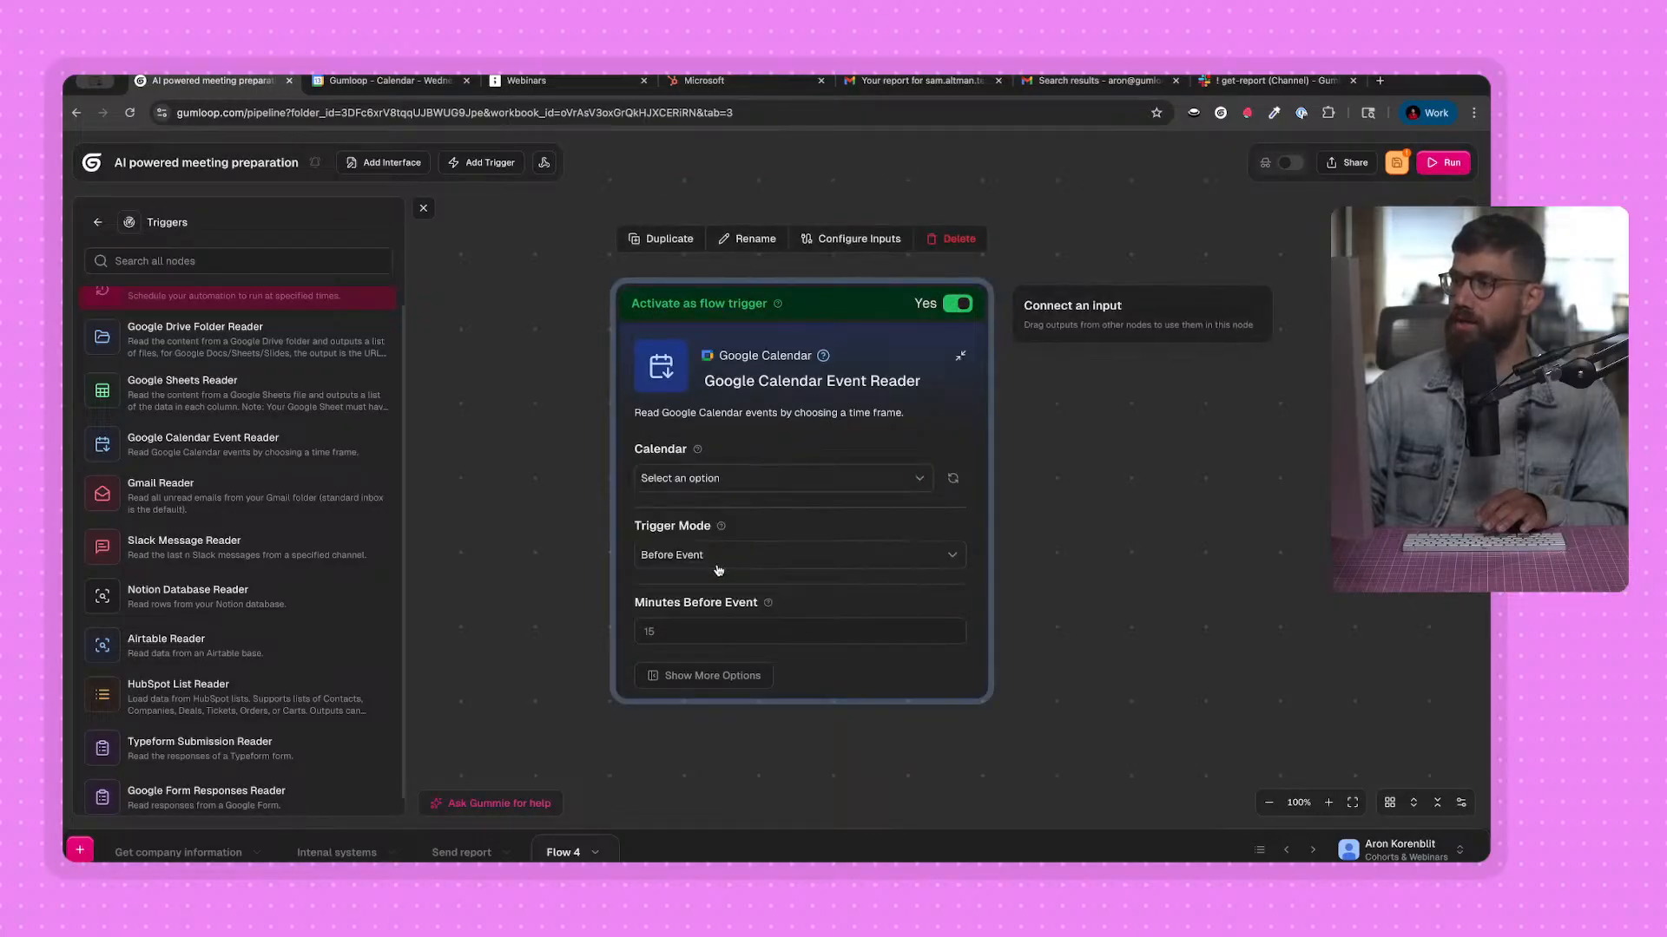
{"action": "left_click", "coordinate": [719, 566]}
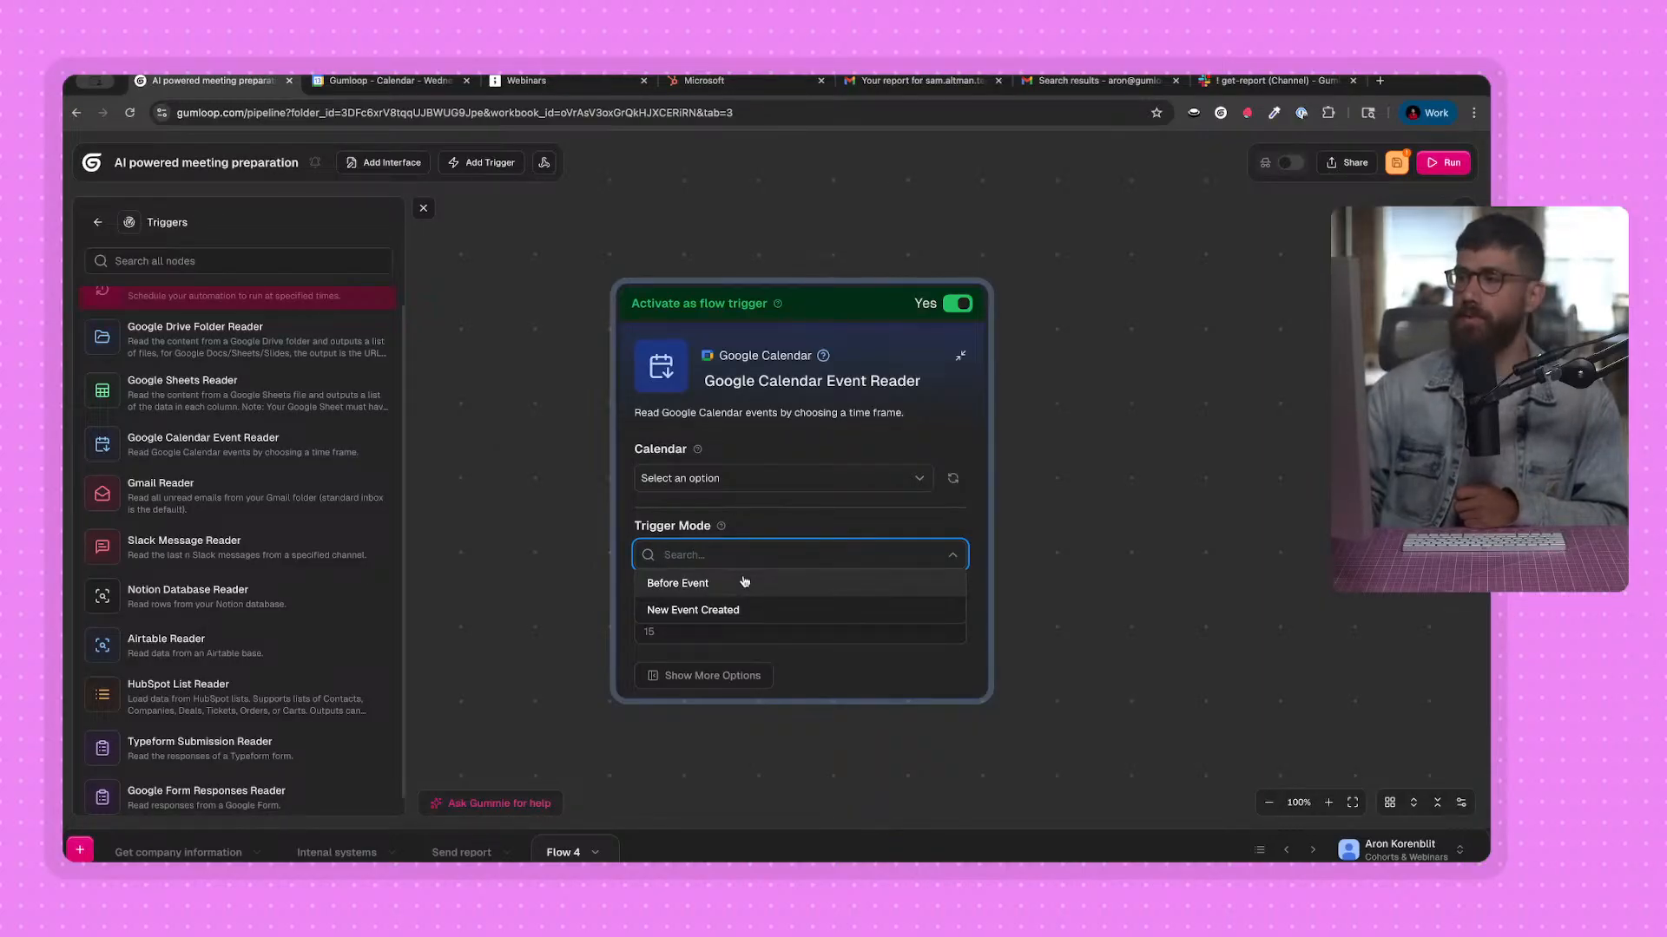
{"action": "left_click", "coordinate": [958, 304]}
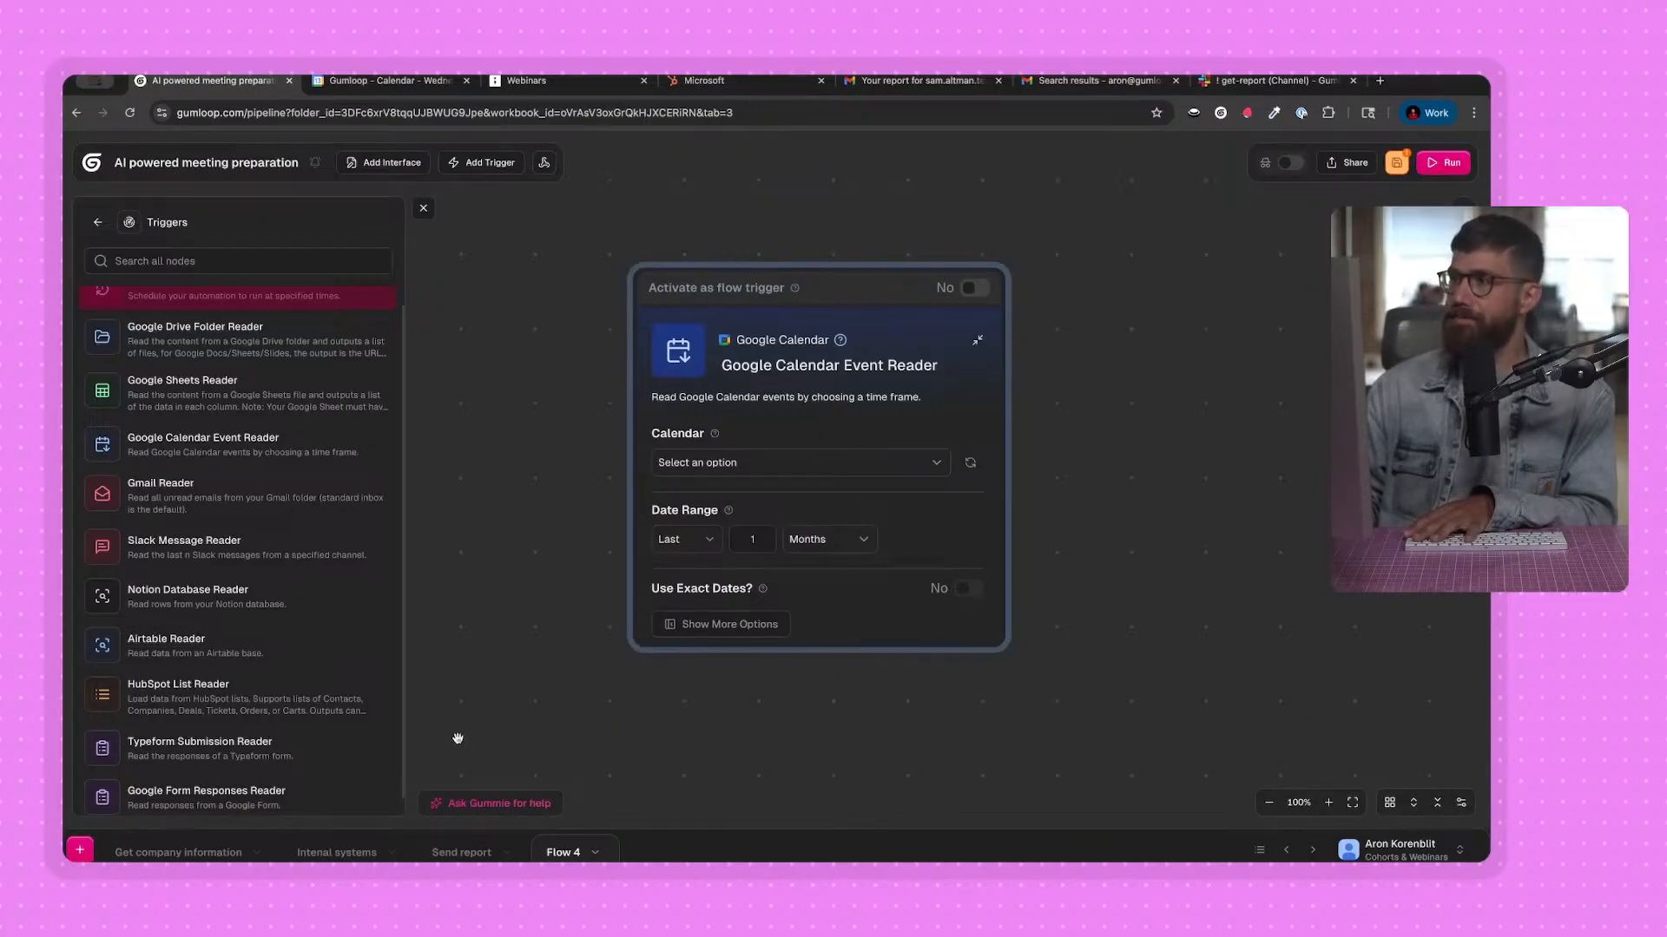
Remove the Google Calendar Event Reader node and permanently delete Flow 4.
{"action": "key", "text": "BackSpace"}
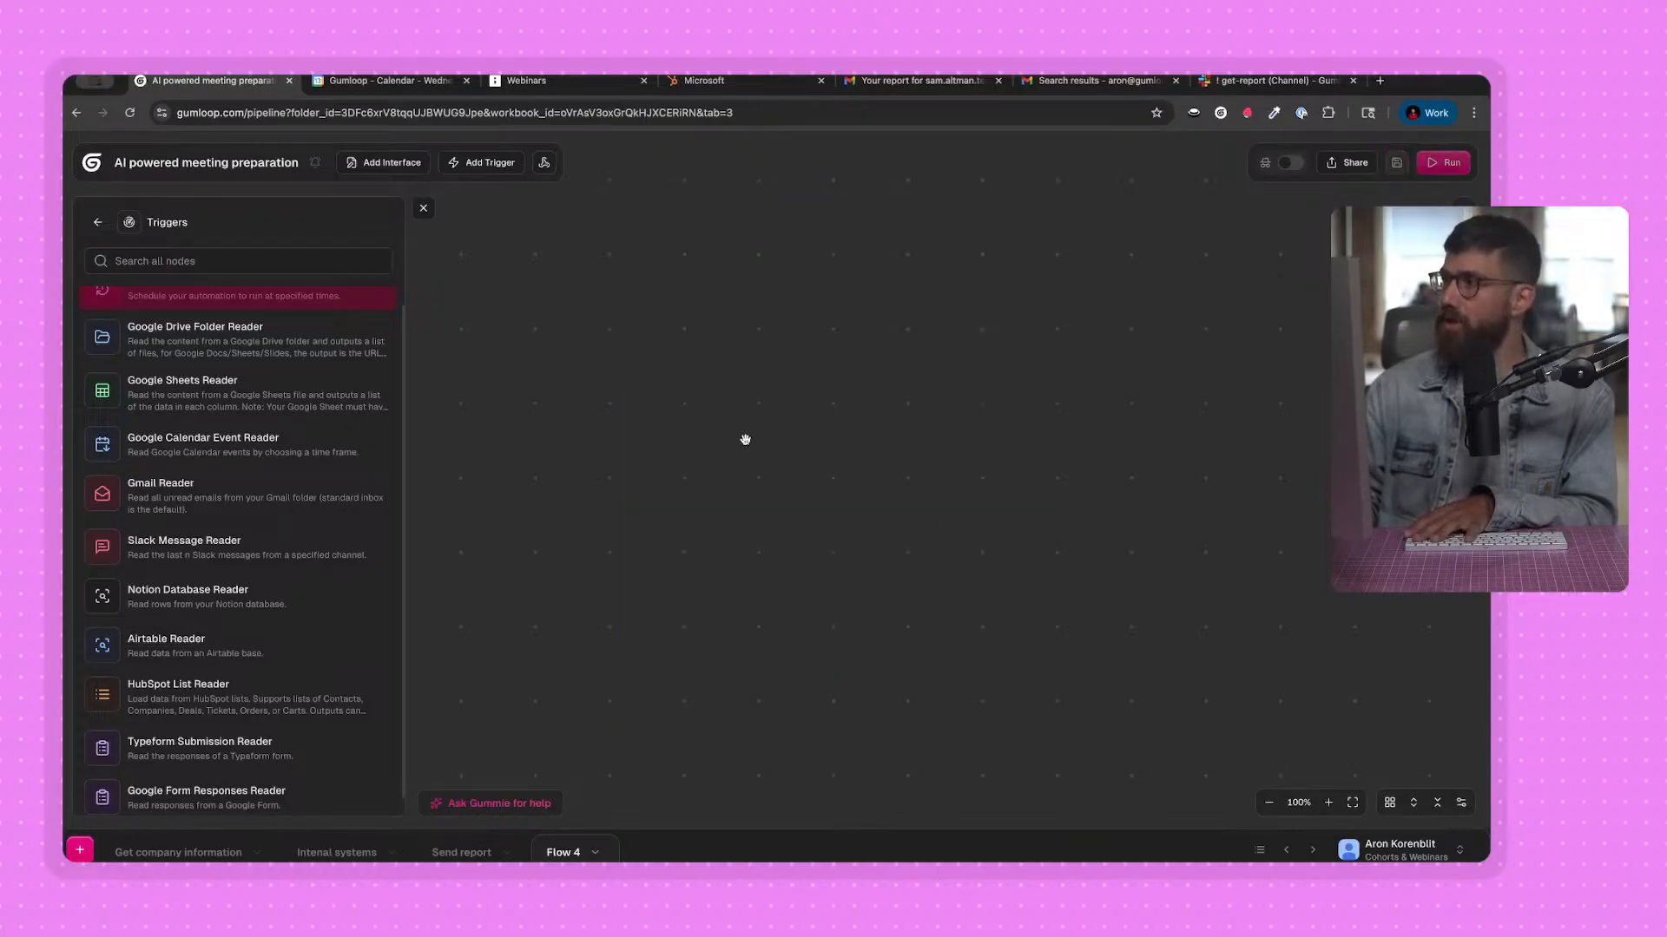
{"action": "left_click", "coordinate": [594, 857]}
{"action": "left_click", "coordinate": [599, 828]}
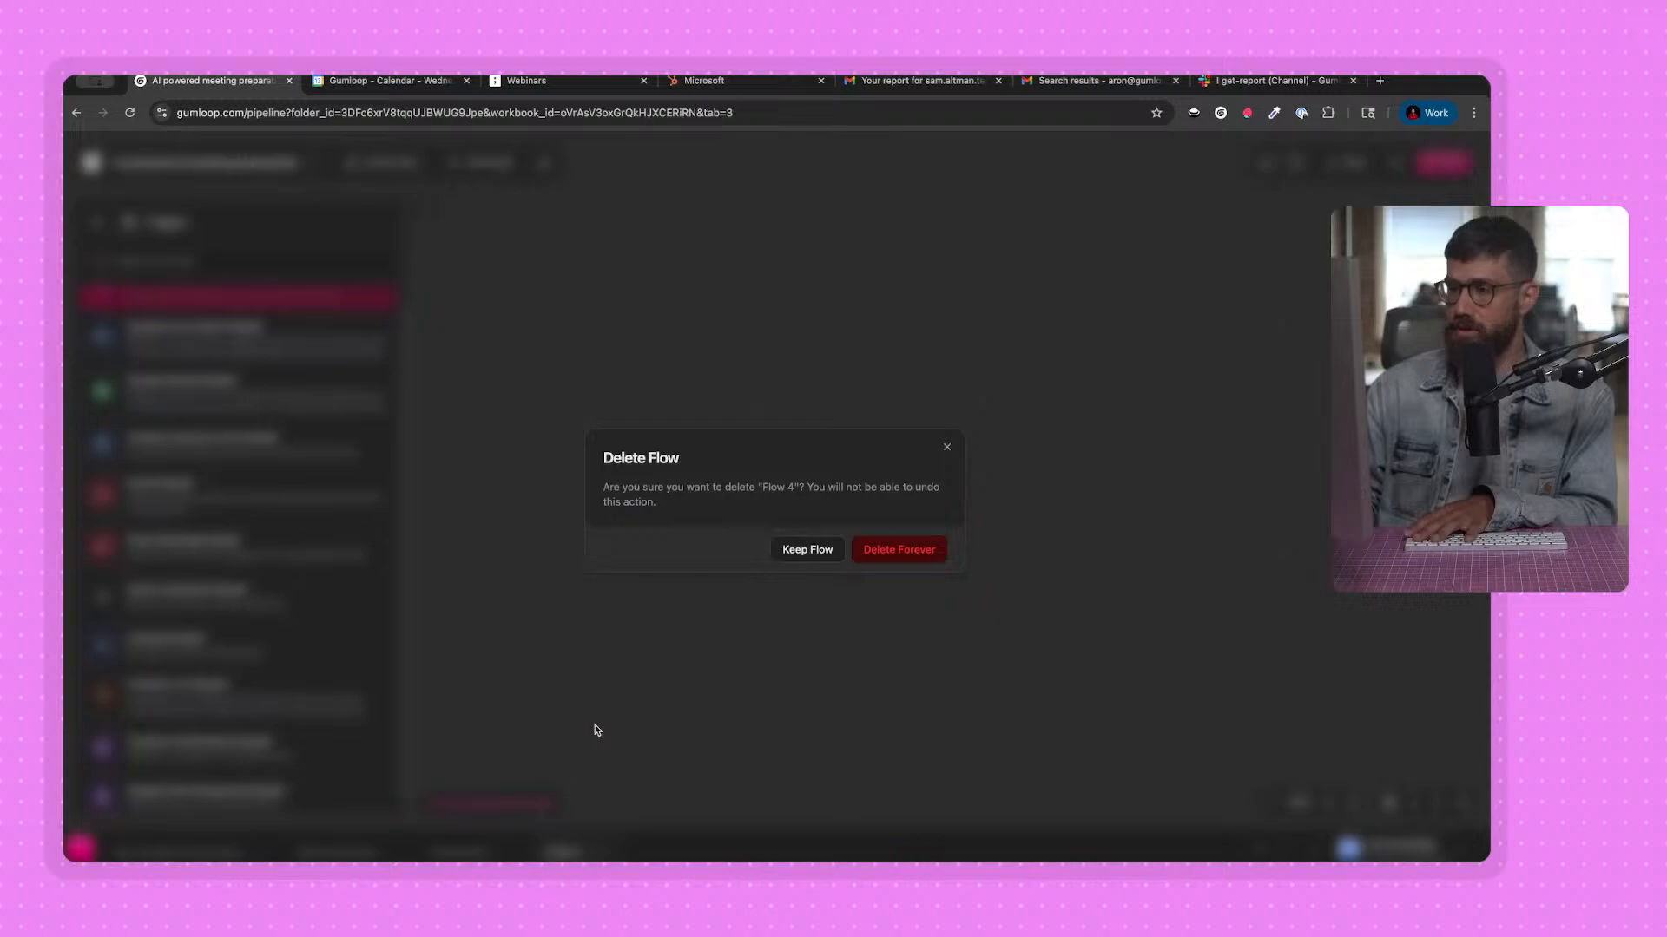
{"action": "left_click", "coordinate": [899, 552]}
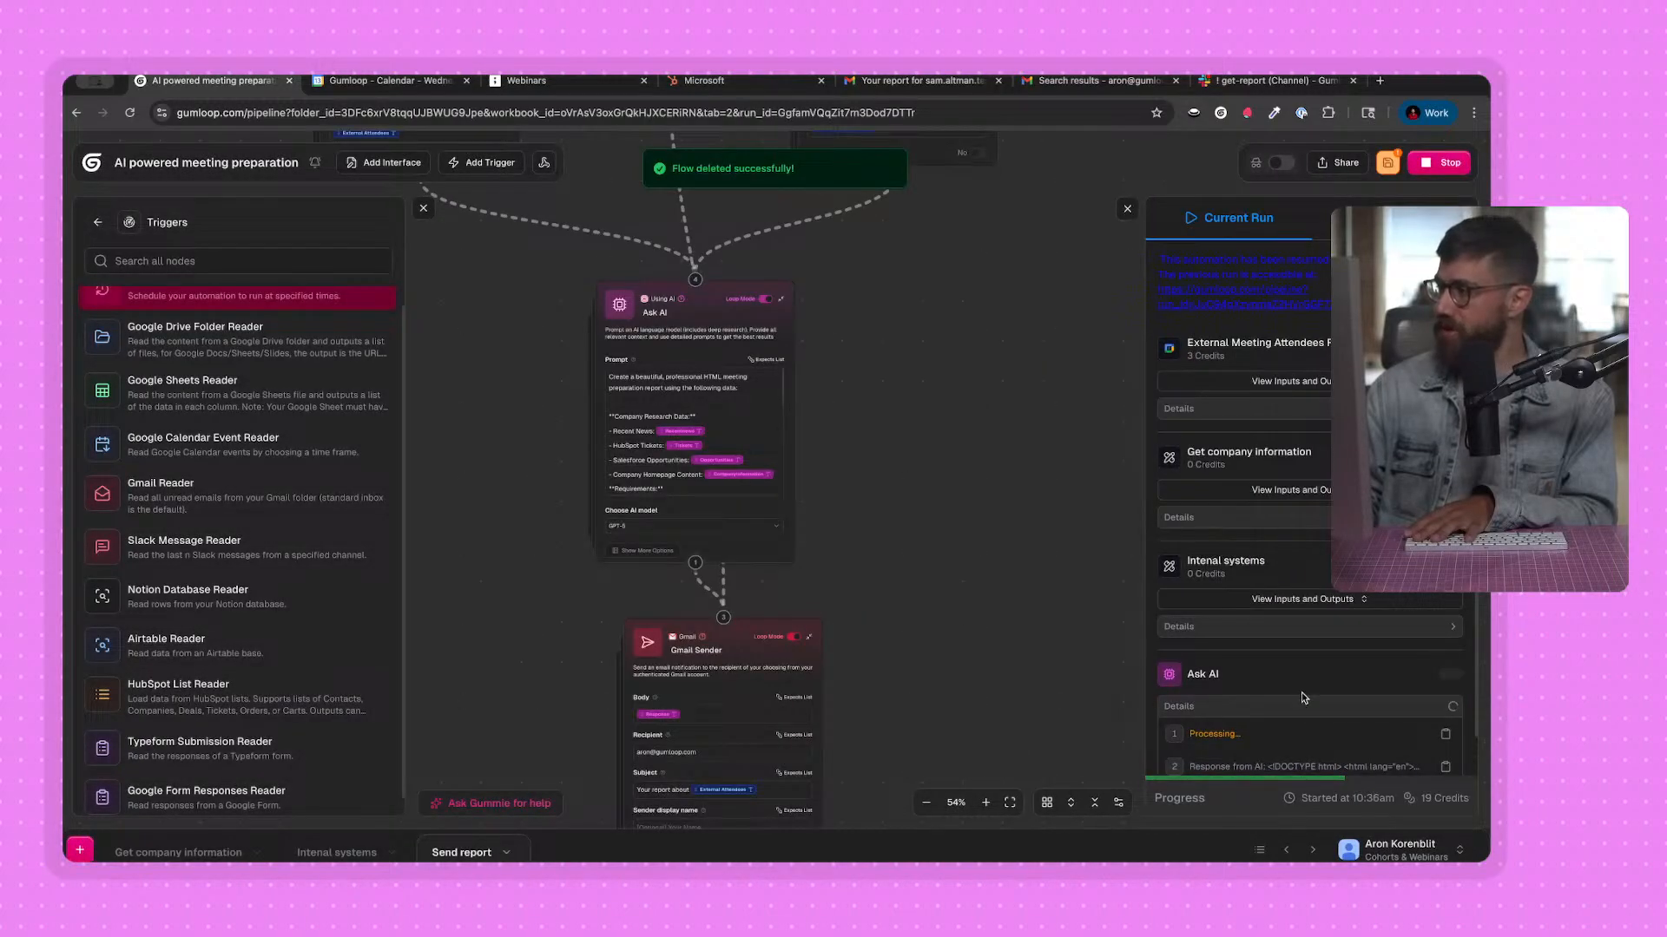
Close the node library and follow the Send report run from Ask AI through to Gmail Sender.
{"action": "scroll", "coordinate": [1302, 697], "scroll_direction": "down", "scroll_amount": 2}
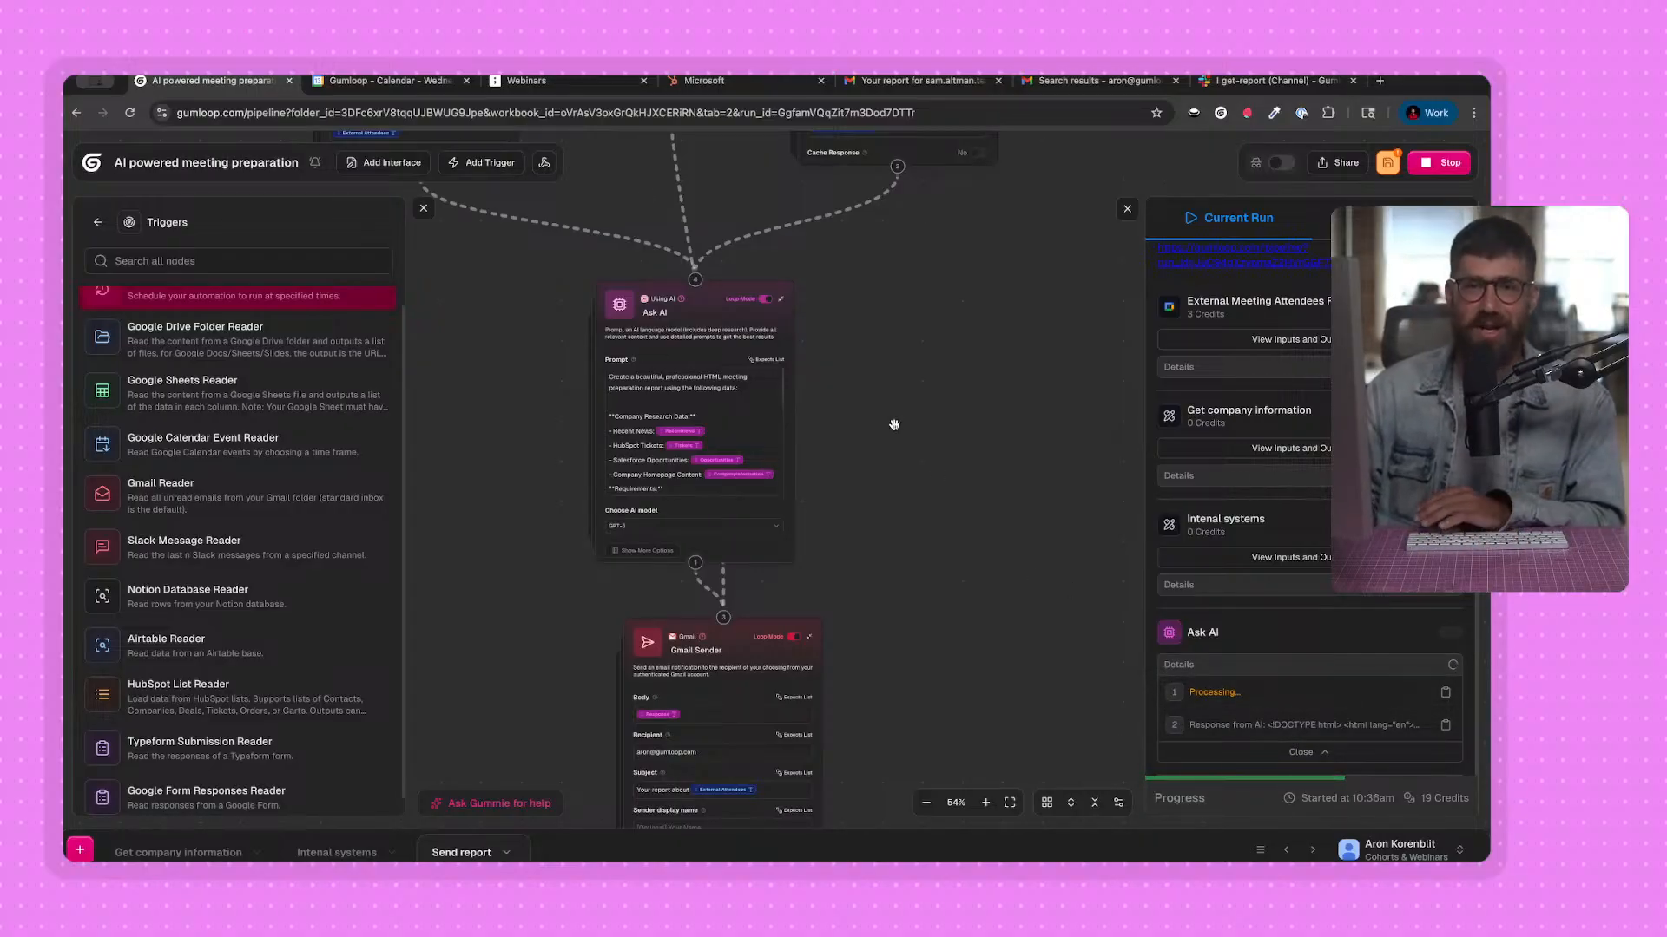
{"action": "left_click", "coordinate": [422, 209]}
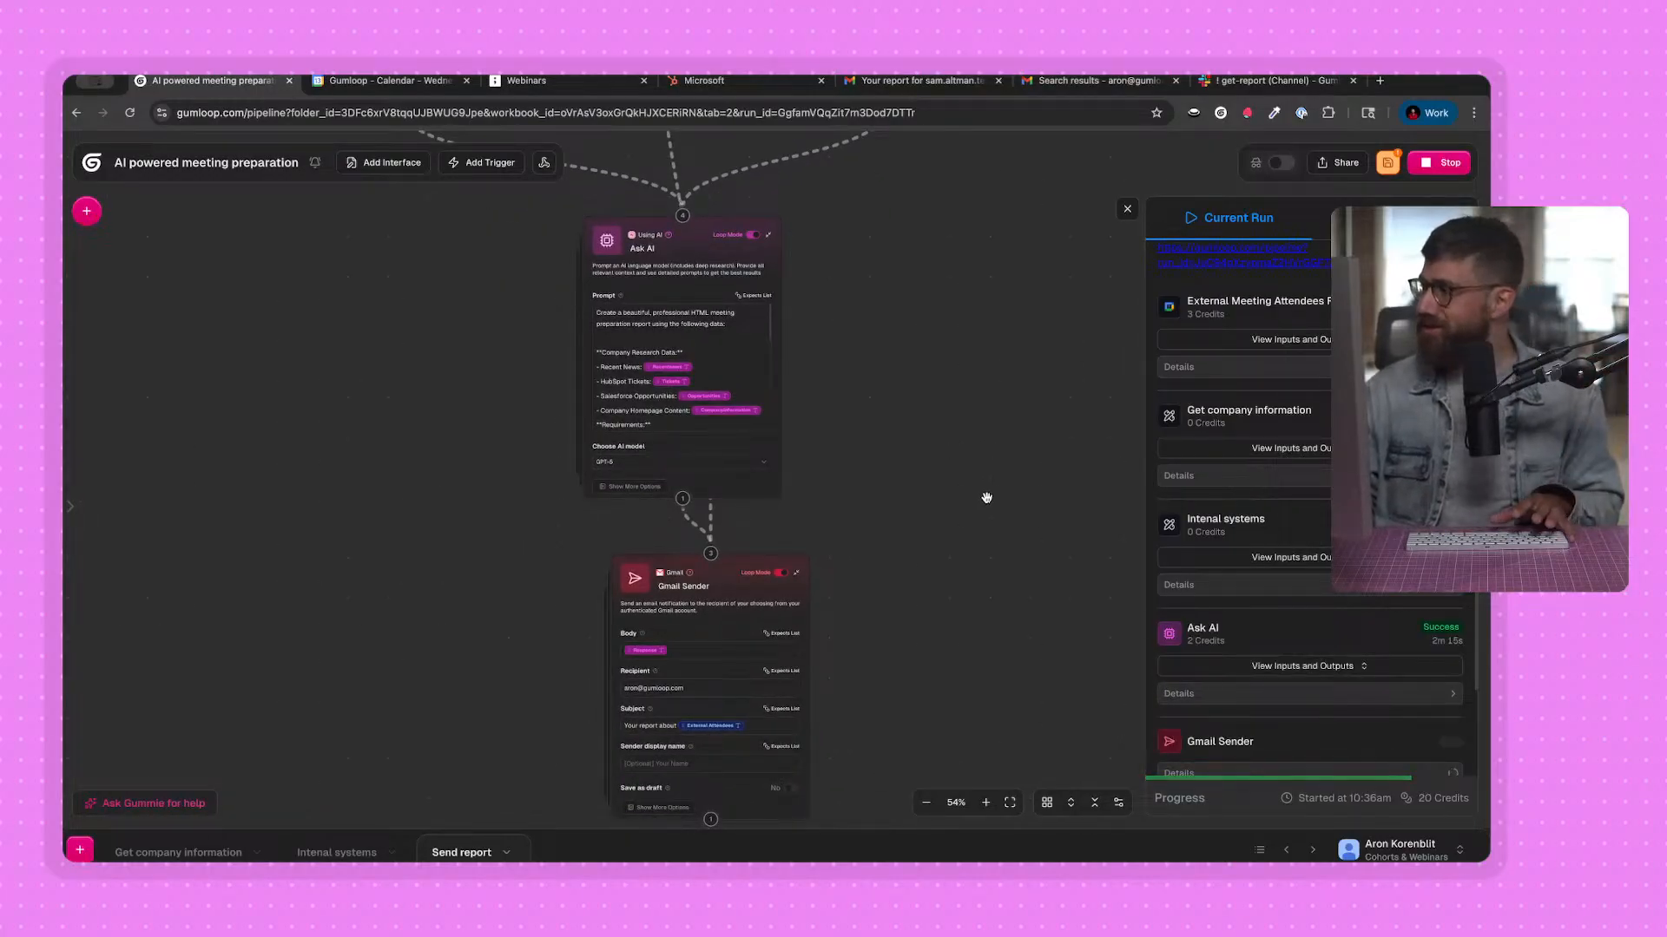
{"action": "scroll", "coordinate": [1250, 691], "scroll_direction": "down", "scroll_amount": 1}
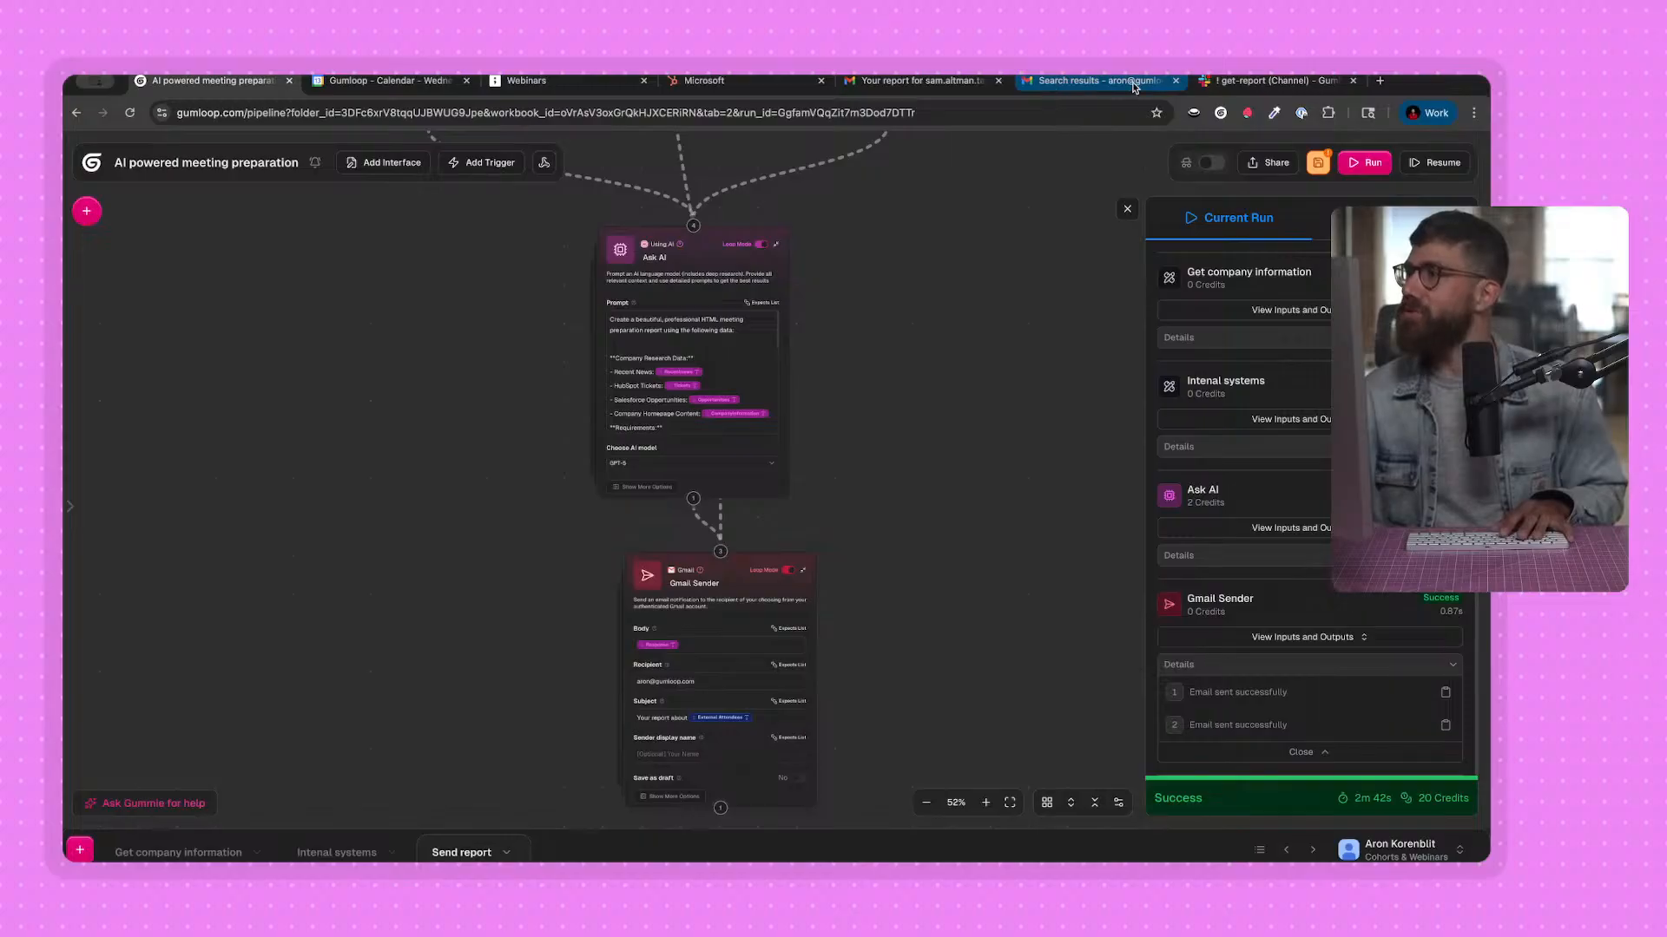
Switch to Gmail, refresh the report search results and open the newest Microsoft report email.
{"action": "left_click", "coordinate": [1099, 81]}
{"action": "left_click", "coordinate": [460, 163]}
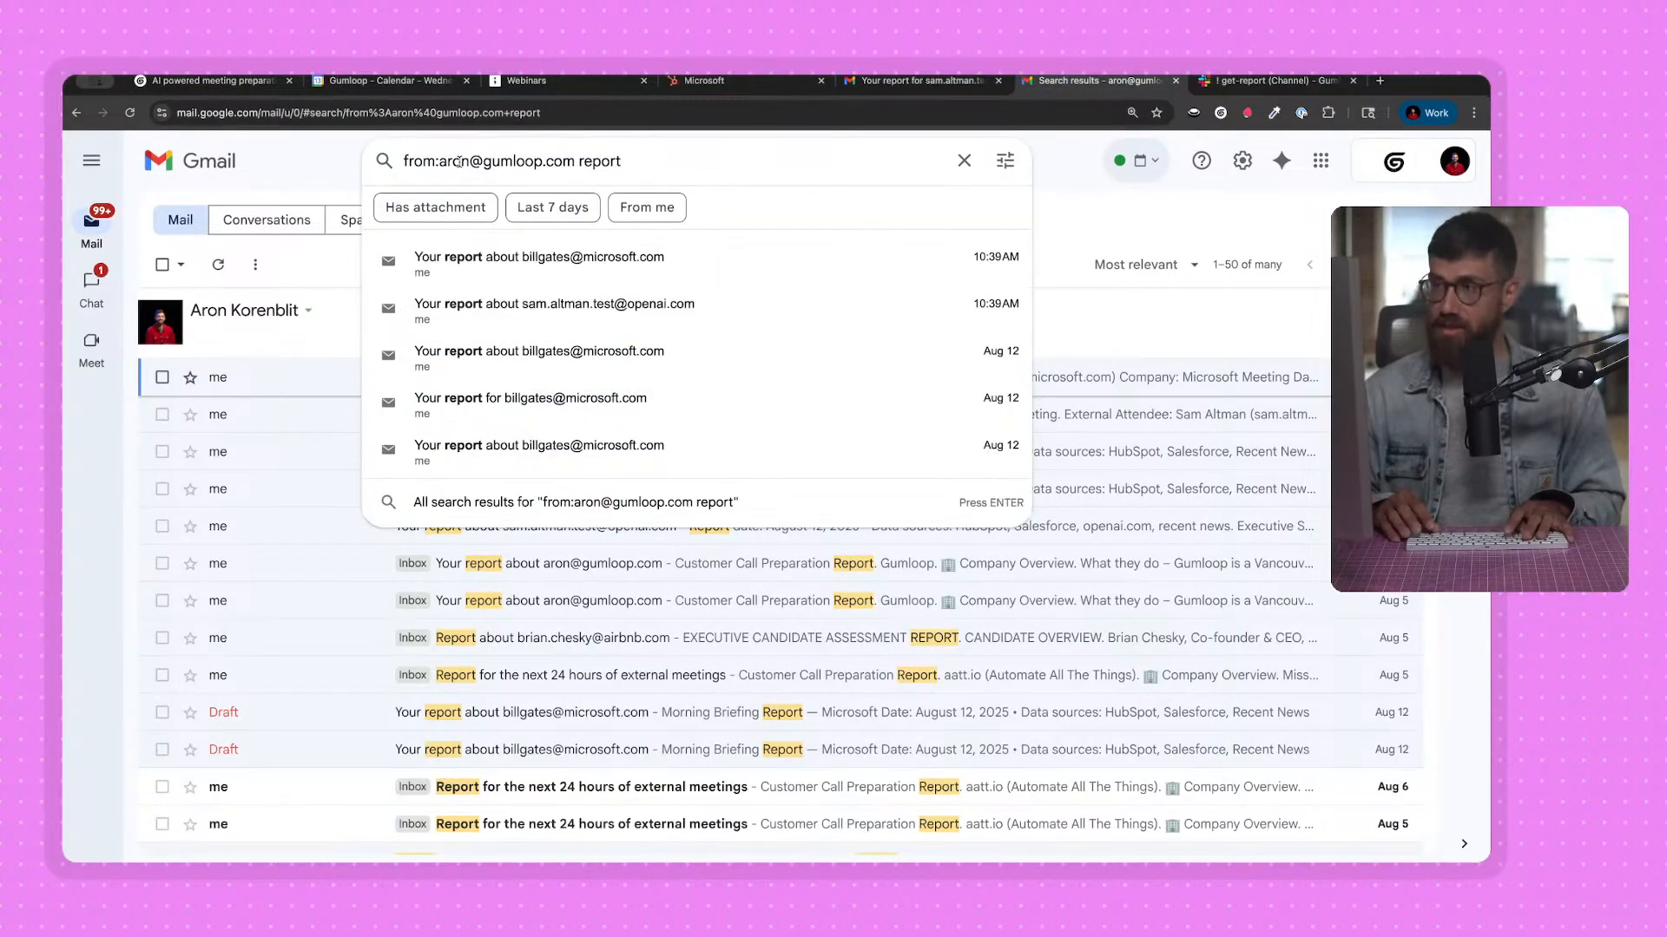
{"action": "key", "text": "super+r"}
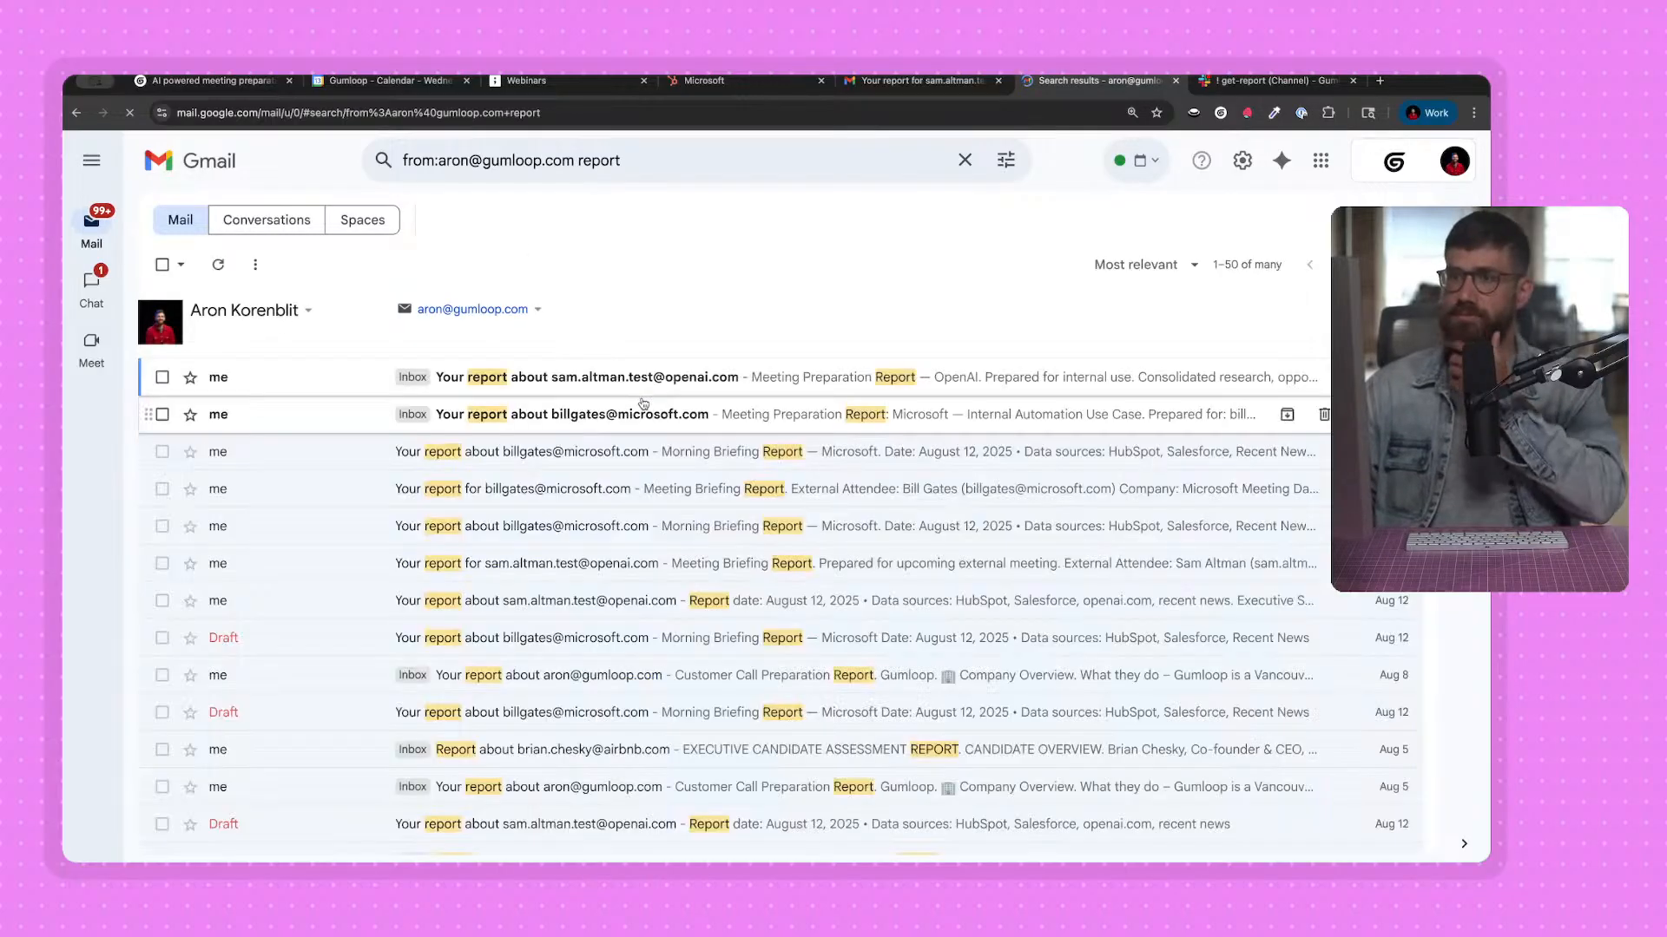
{"action": "left_click", "coordinate": [629, 424]}
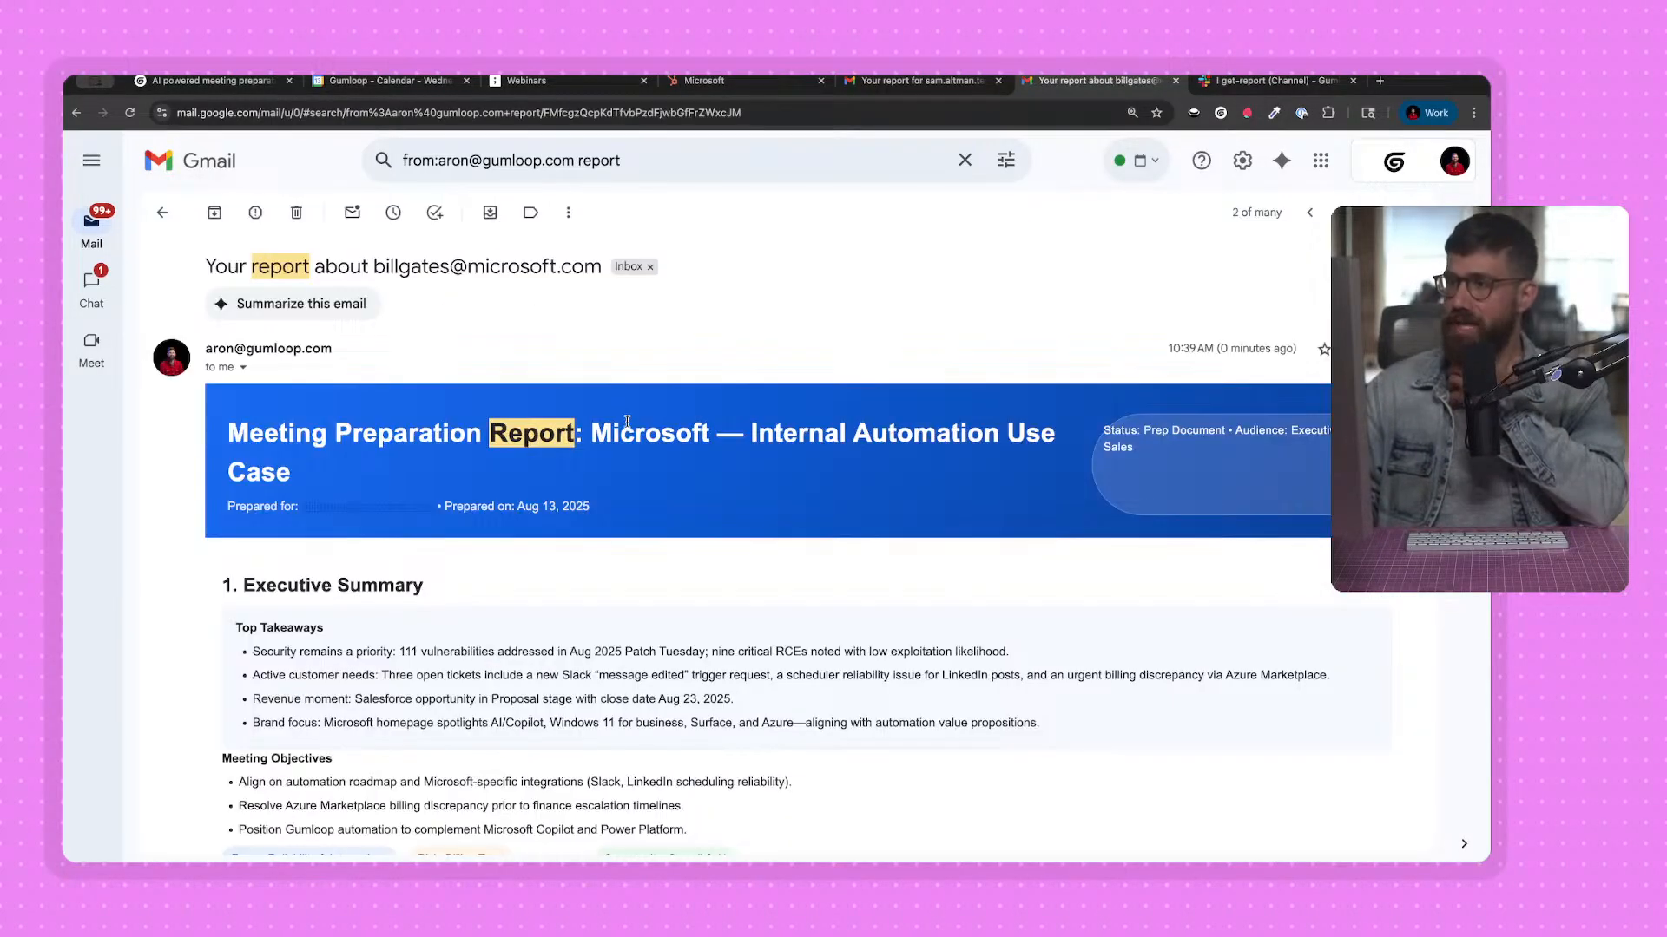
Read the Microsoft report from the Executive Summary through Recent Developments to the HubSpot customer support tickets.
{"action": "scroll", "coordinate": [647, 475], "scroll_direction": "down", "scroll_amount": 3}
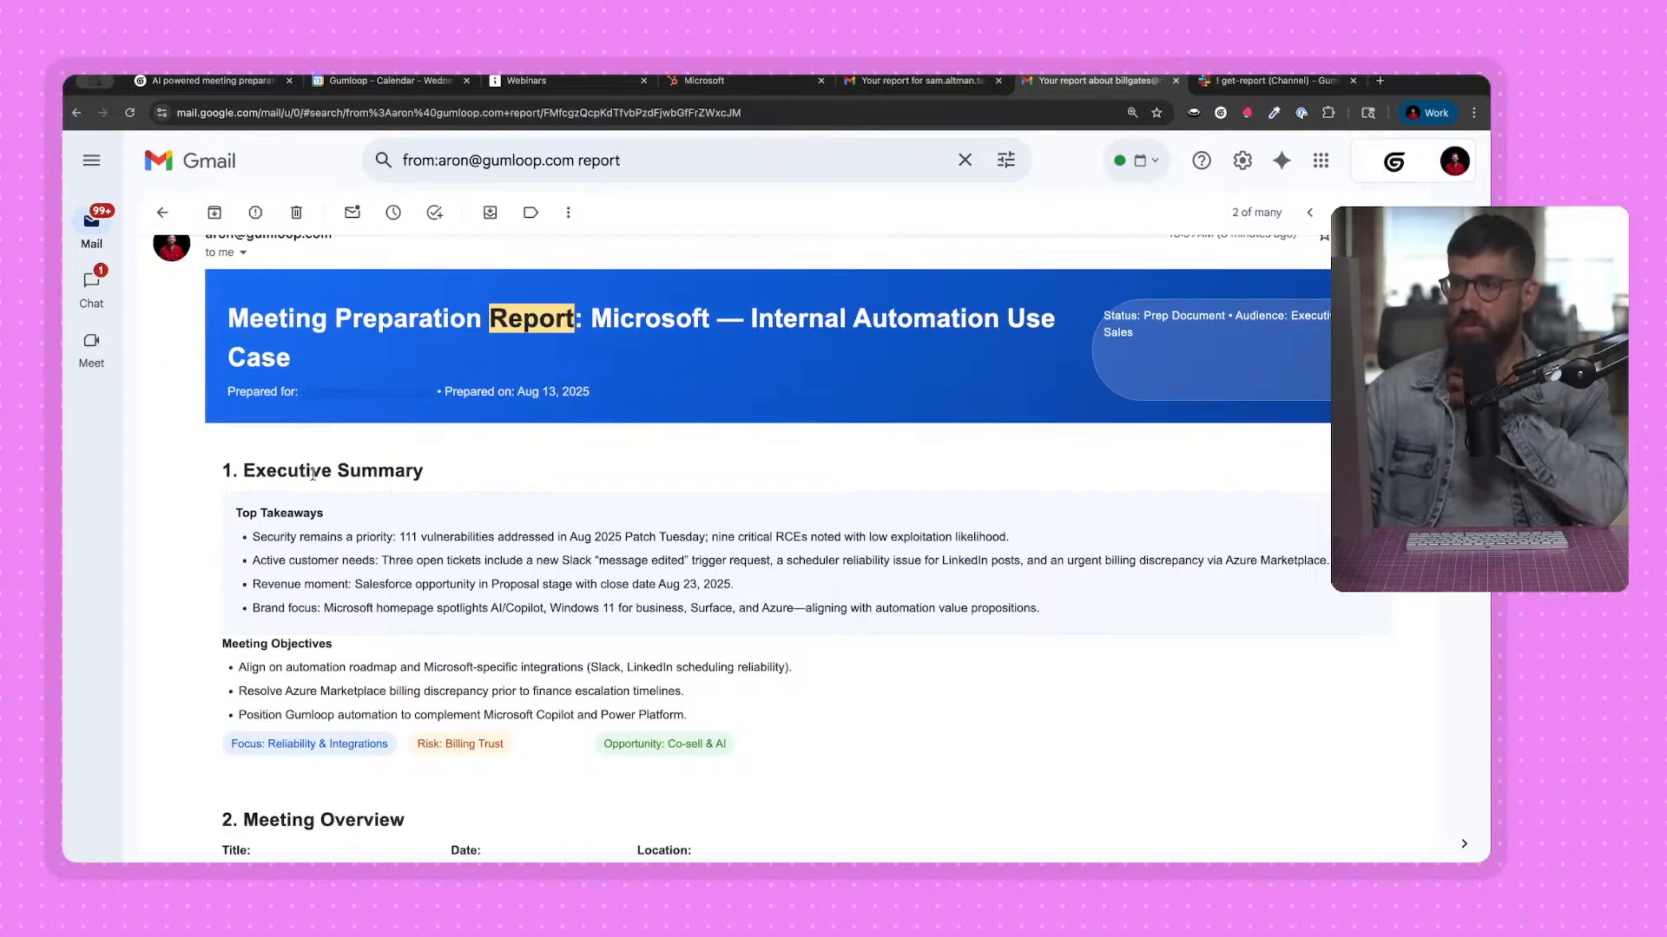
{"action": "scroll", "coordinate": [278, 461], "scroll_direction": "down", "scroll_amount": 1}
{"action": "scroll", "coordinate": [385, 472], "scroll_direction": "down", "scroll_amount": 1}
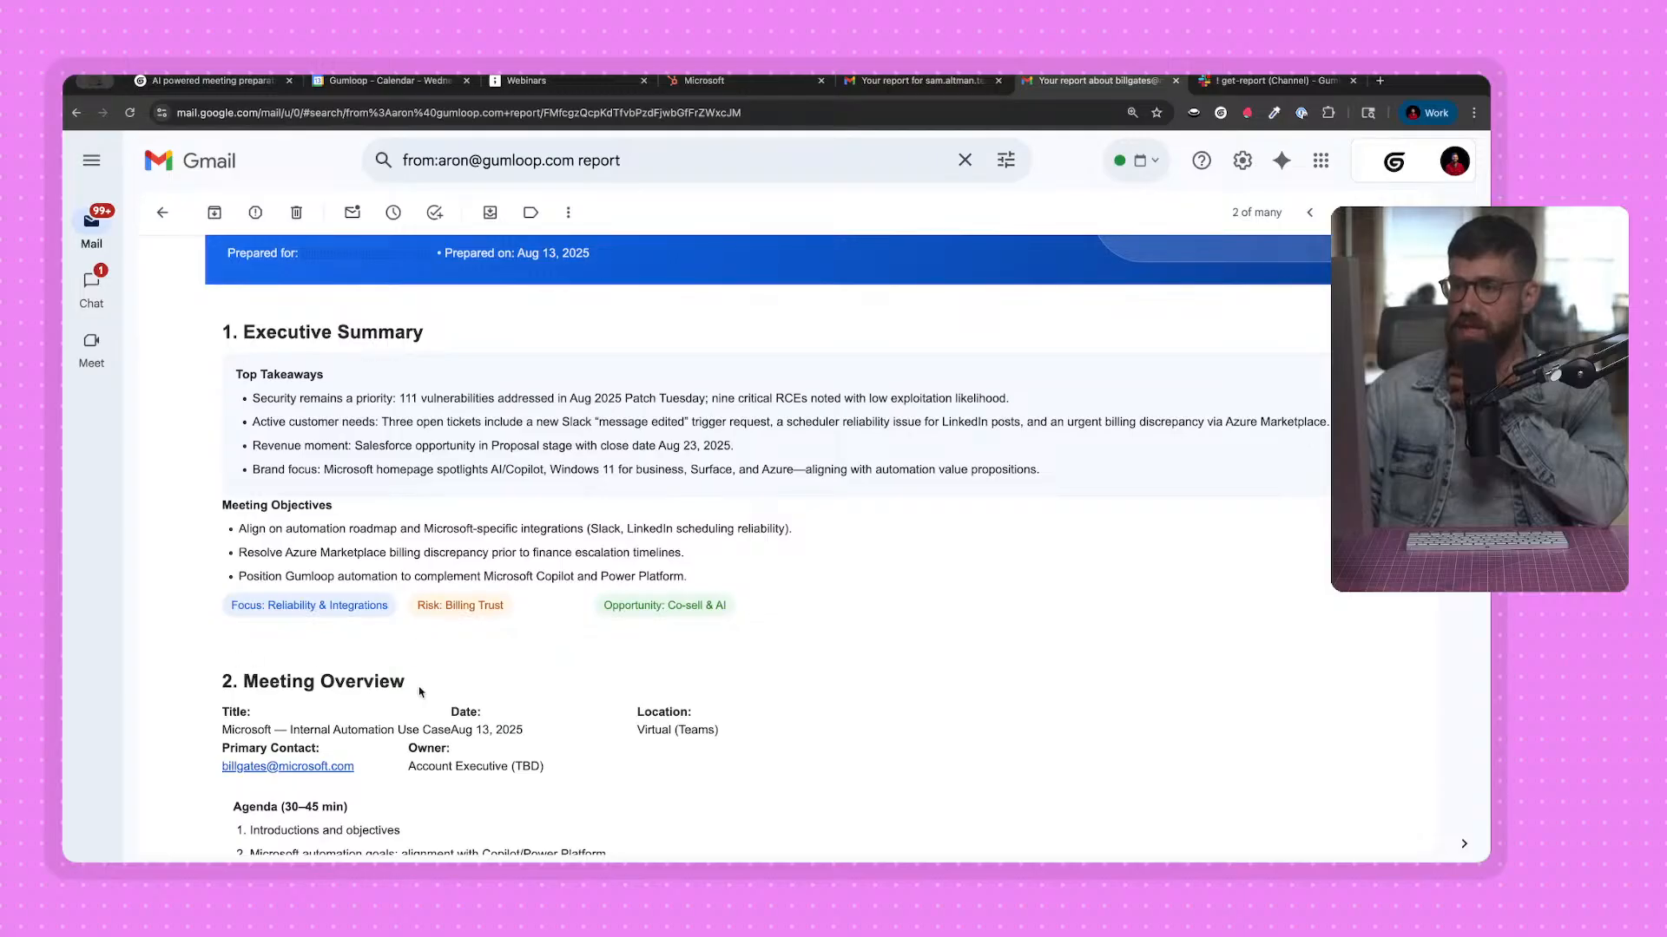
{"action": "scroll", "coordinate": [411, 635], "scroll_direction": "down", "scroll_amount": 5}
{"action": "scroll", "coordinate": [365, 545], "scroll_direction": "down", "scroll_amount": 4}
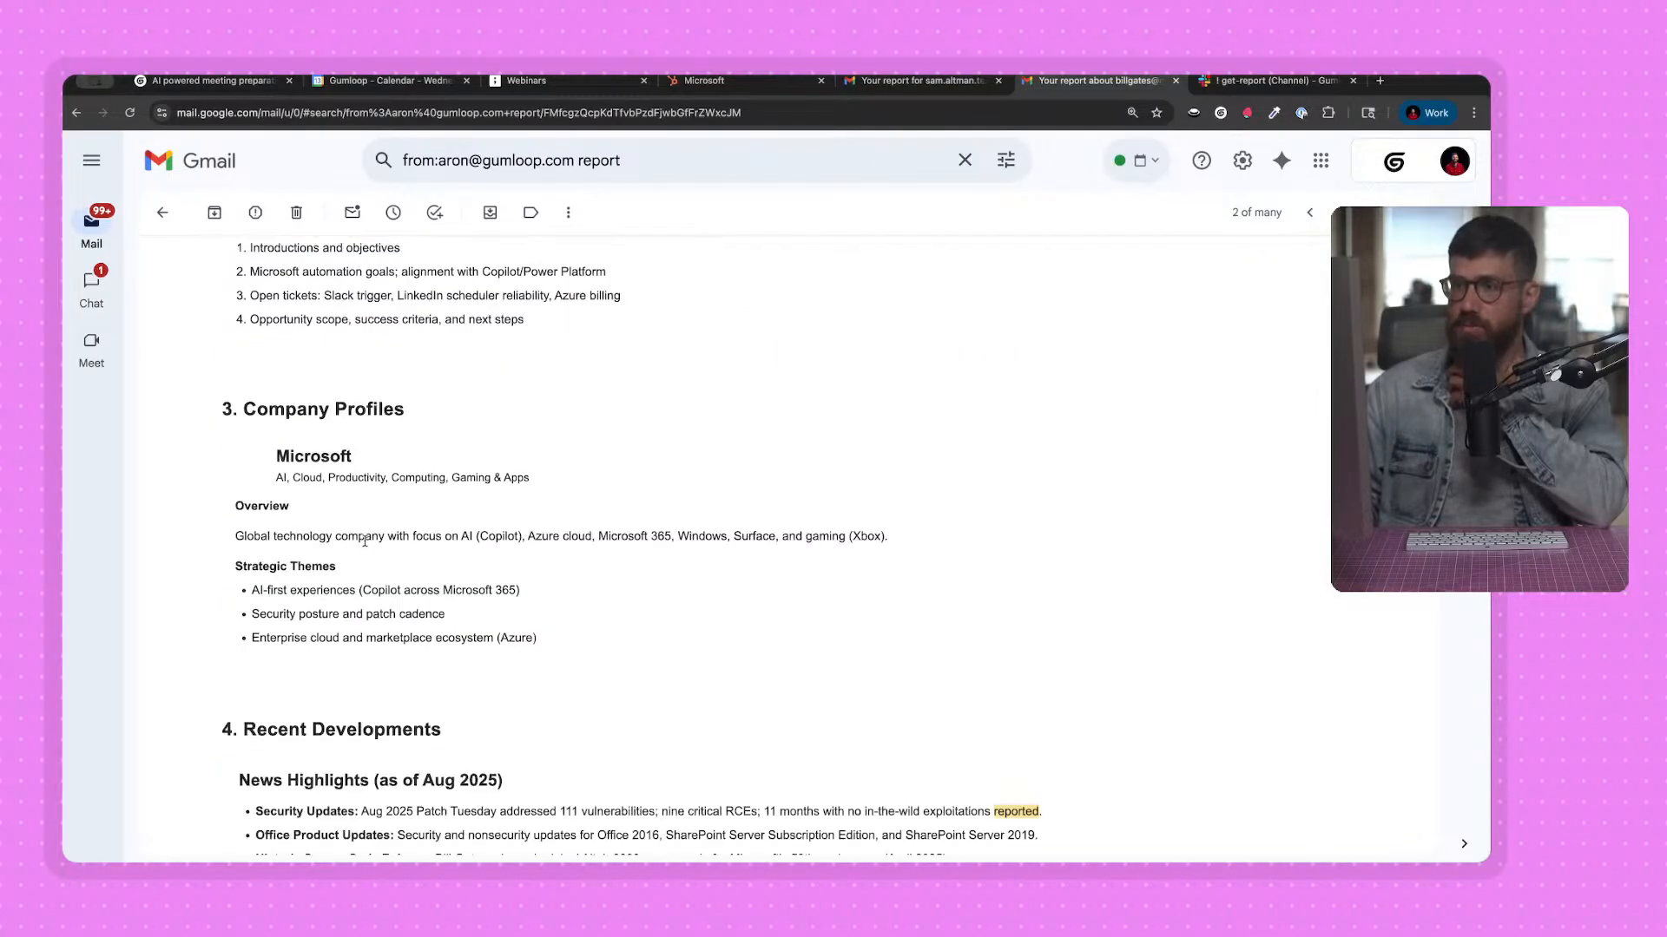
{"action": "scroll", "coordinate": [353, 615], "scroll_direction": "down", "scroll_amount": 3}
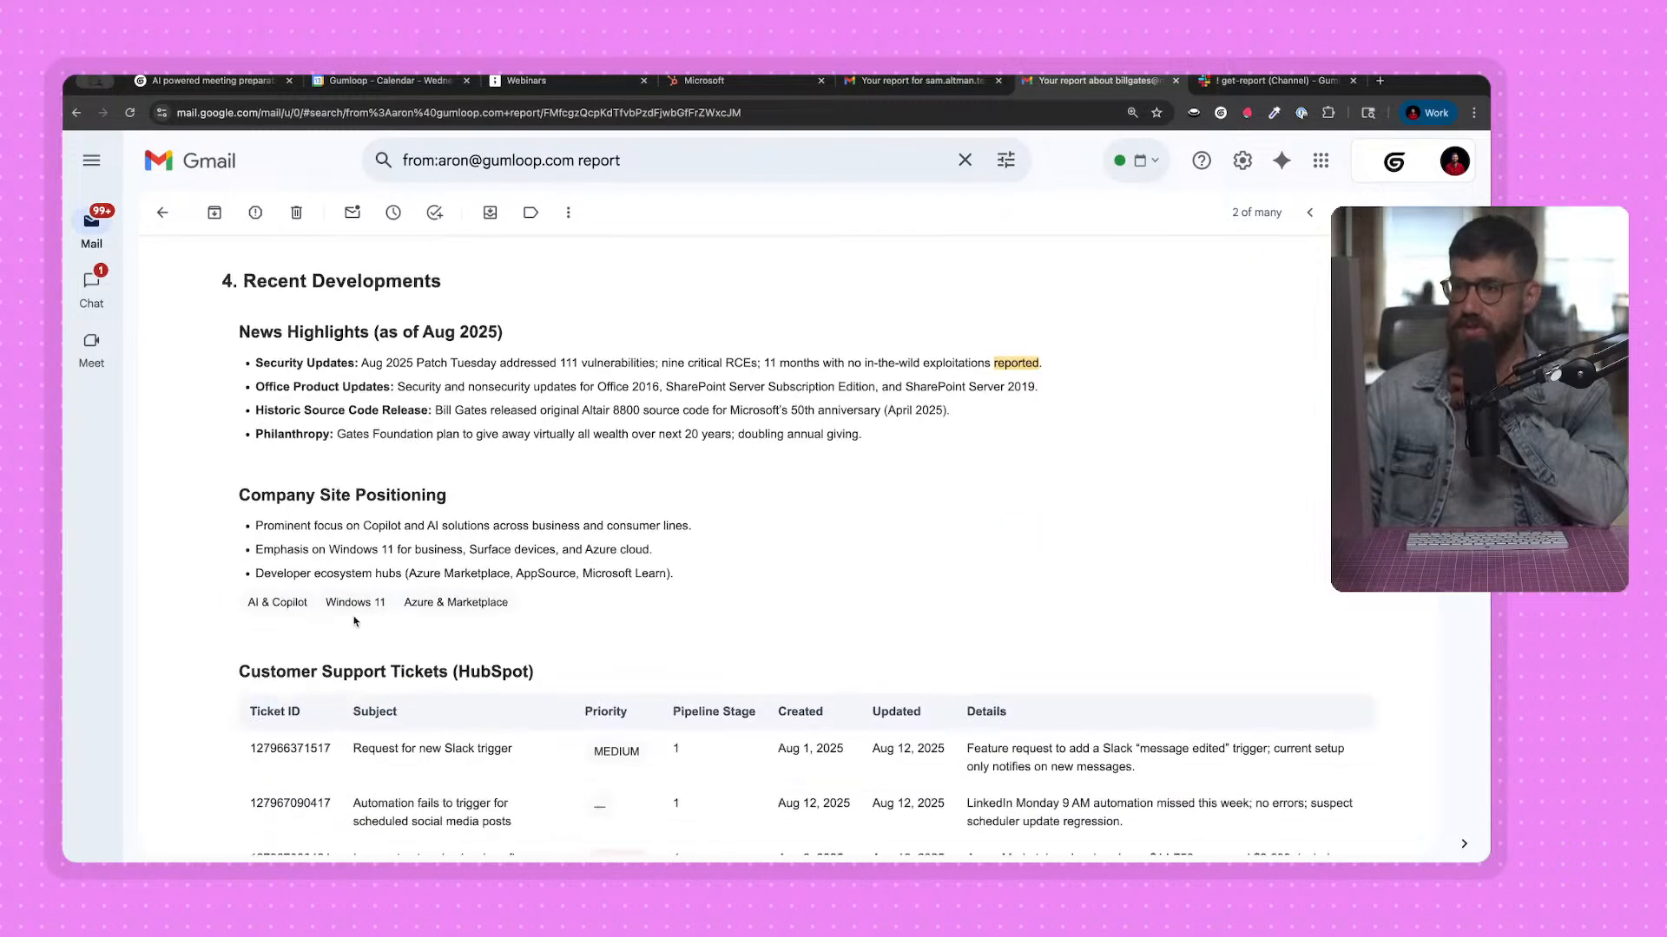
{"action": "scroll", "coordinate": [391, 501], "scroll_direction": "down", "scroll_amount": 2}
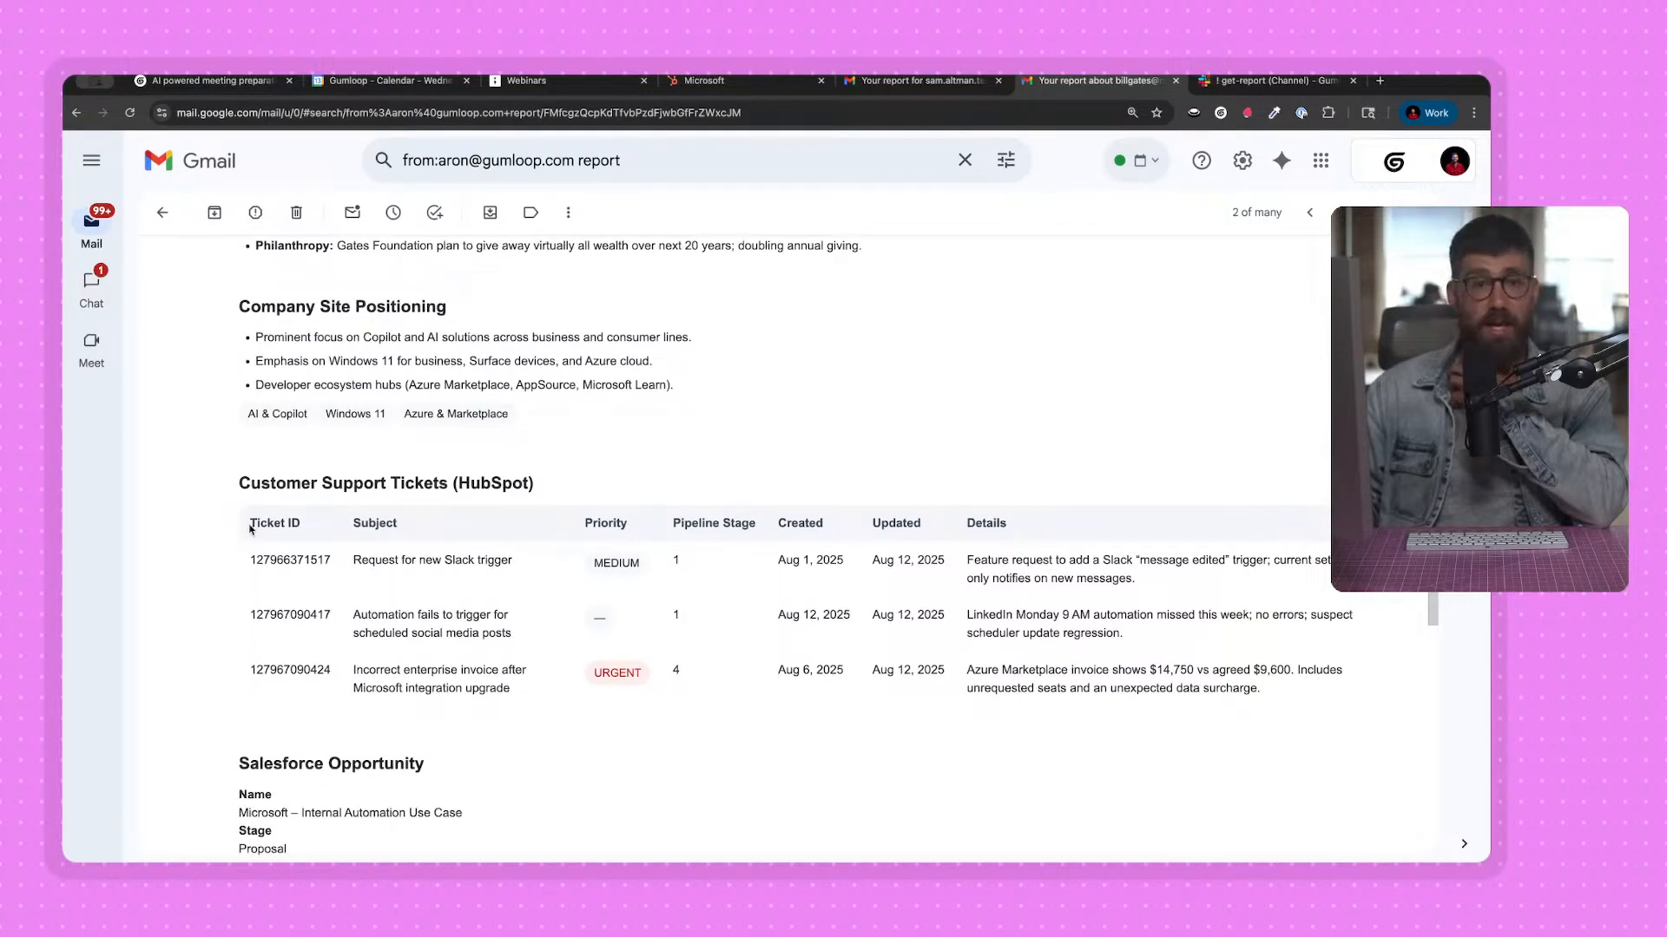
{"action": "left_click_drag", "start_coordinate": [1289, 688], "coordinate": [1056, 613]}
{"action": "left_click", "coordinate": [1056, 613]}
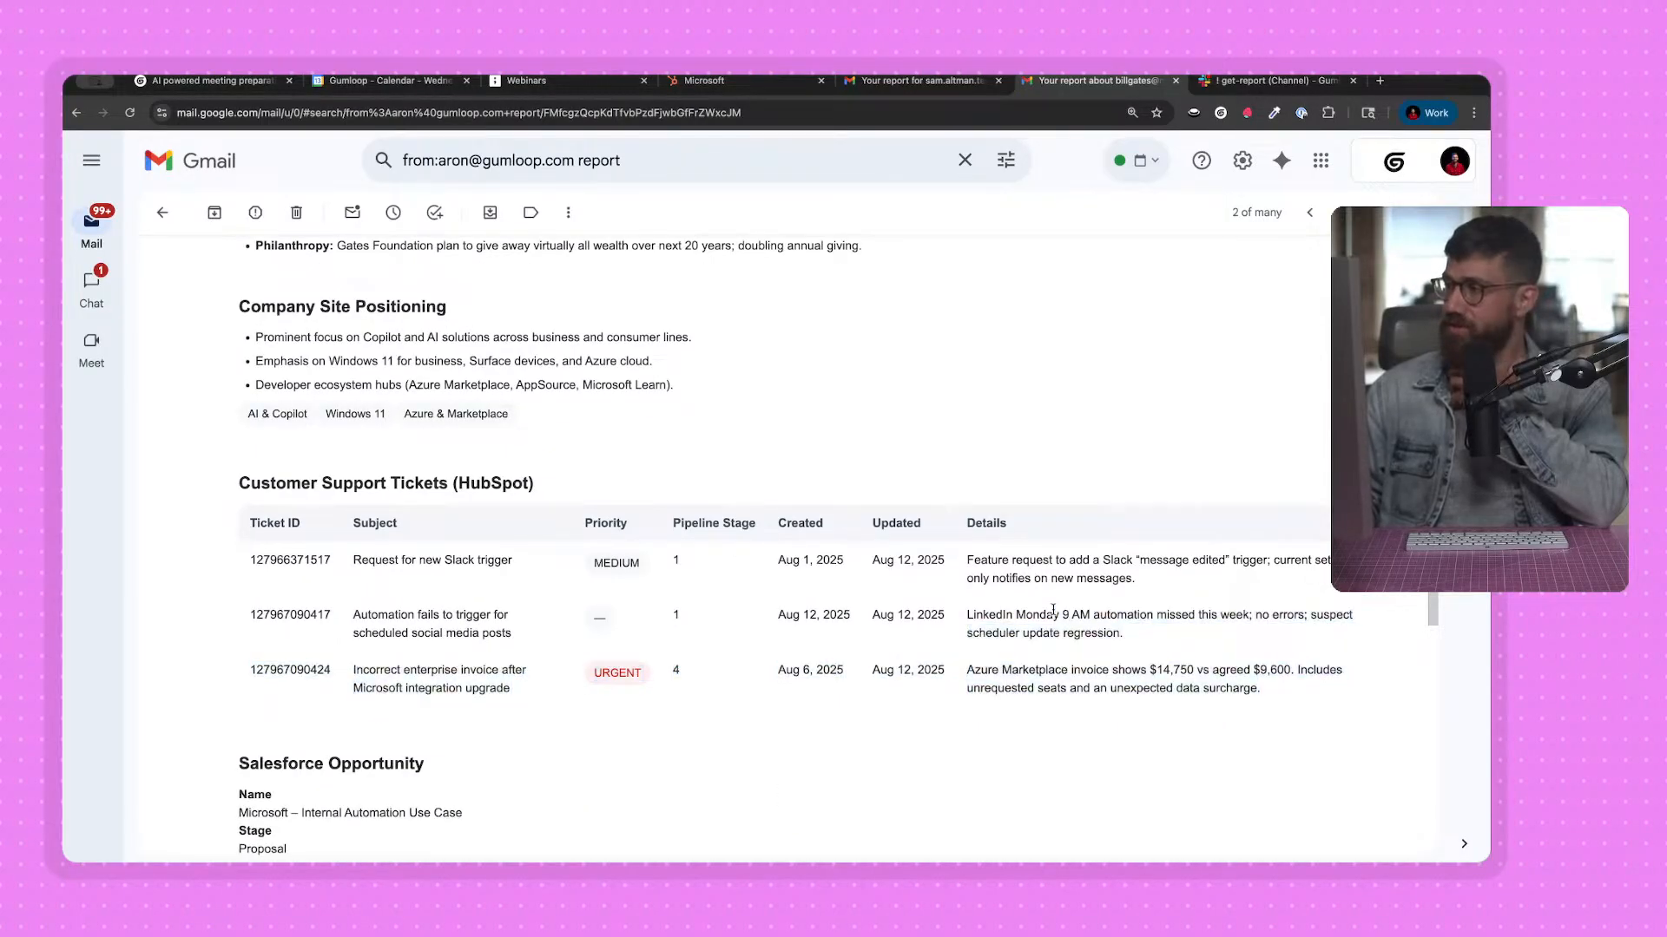
Review the Microsoft report's Salesforce Opportunity, Recommended Discussion Points and Next Steps / Action Items sections, and return to its beginning.
{"action": "scroll", "coordinate": [1055, 612], "scroll_direction": "down", "scroll_amount": 1}
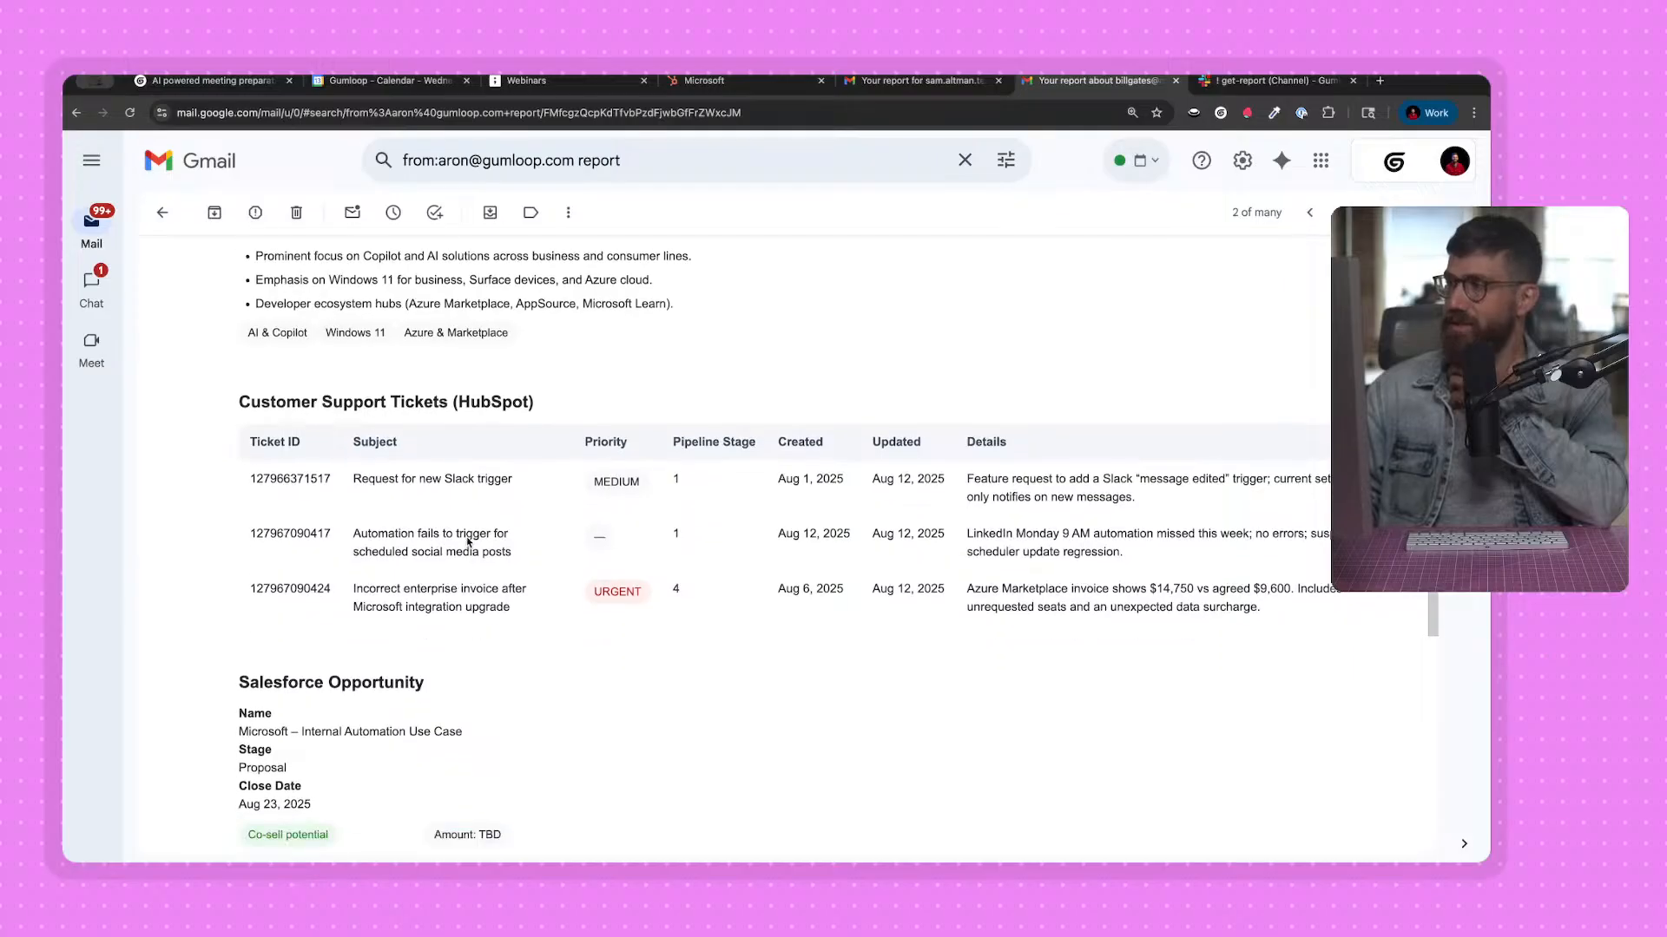
{"action": "scroll", "coordinate": [519, 551], "scroll_direction": "down", "scroll_amount": 3}
{"action": "scroll", "coordinate": [740, 484], "scroll_direction": "down", "scroll_amount": 3}
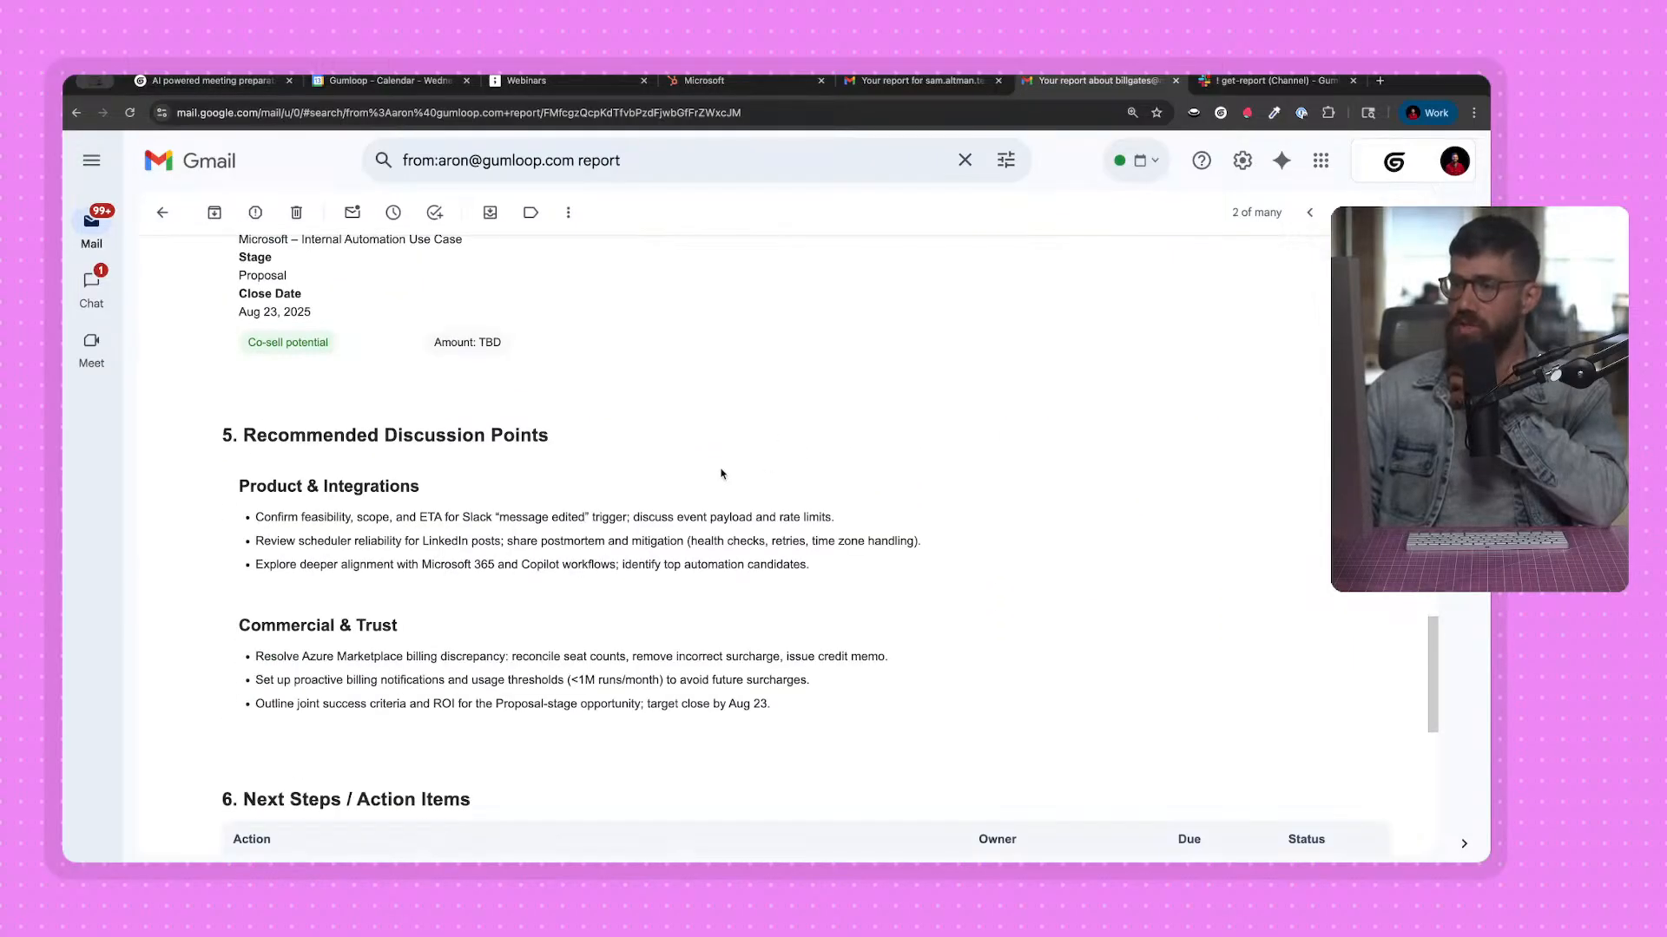
{"action": "scroll", "coordinate": [720, 476], "scroll_direction": "down", "scroll_amount": 1}
{"action": "scroll", "coordinate": [721, 477], "scroll_direction": "down", "scroll_amount": 1}
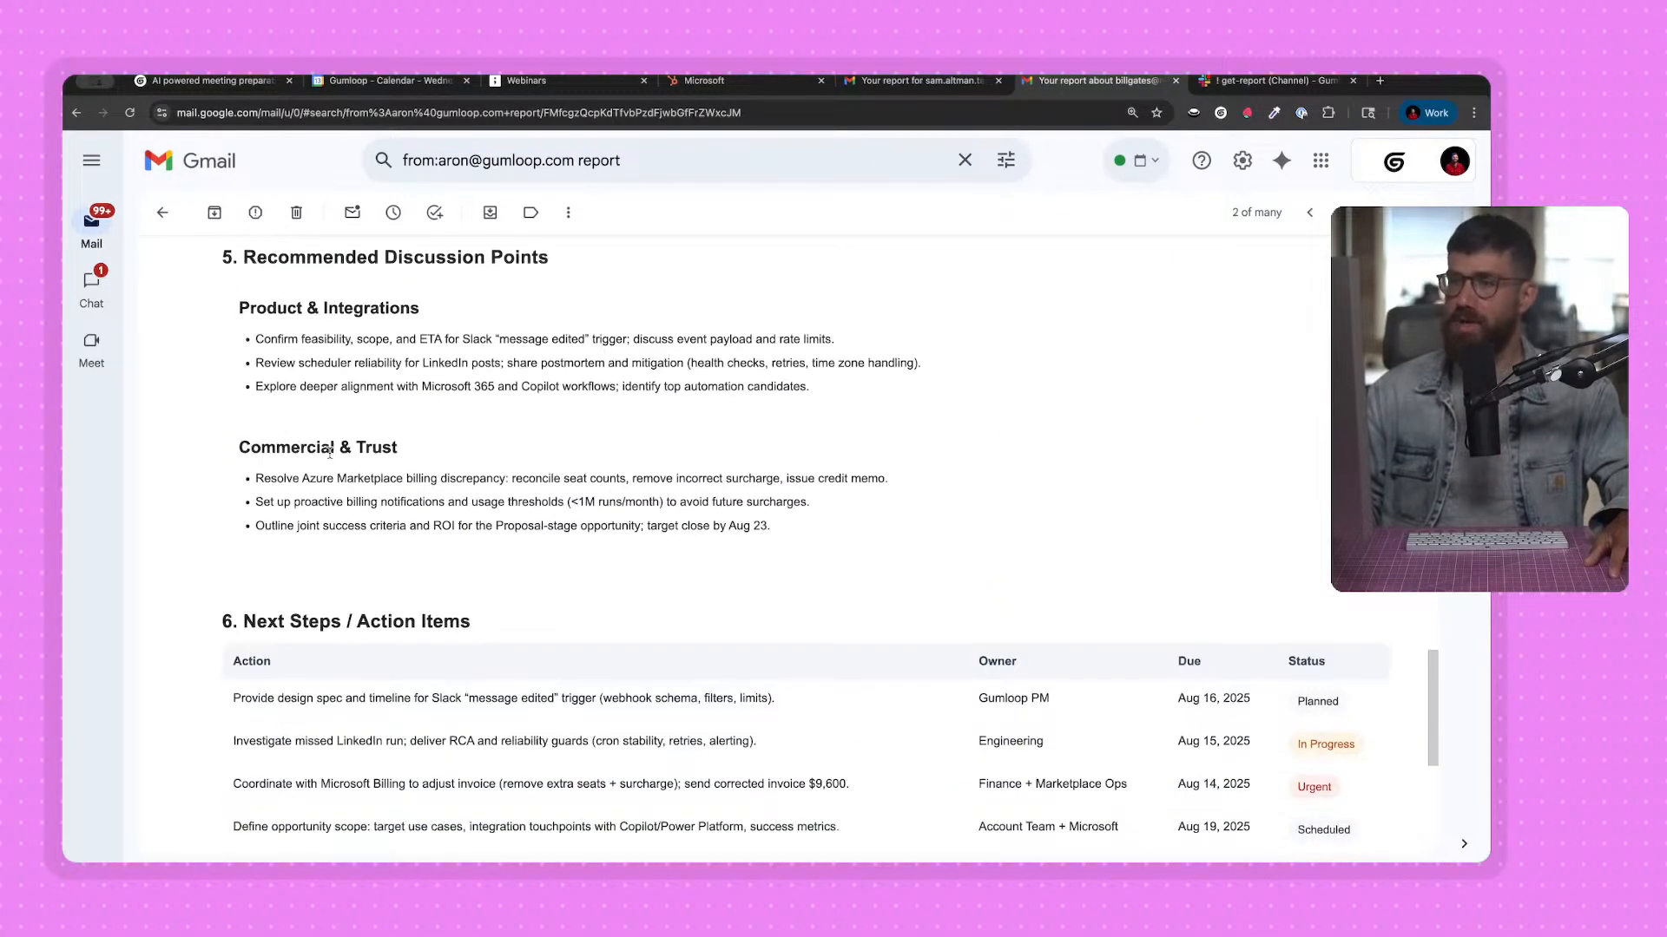
{"action": "scroll", "coordinate": [607, 477], "scroll_direction": "up", "scroll_amount": 2}
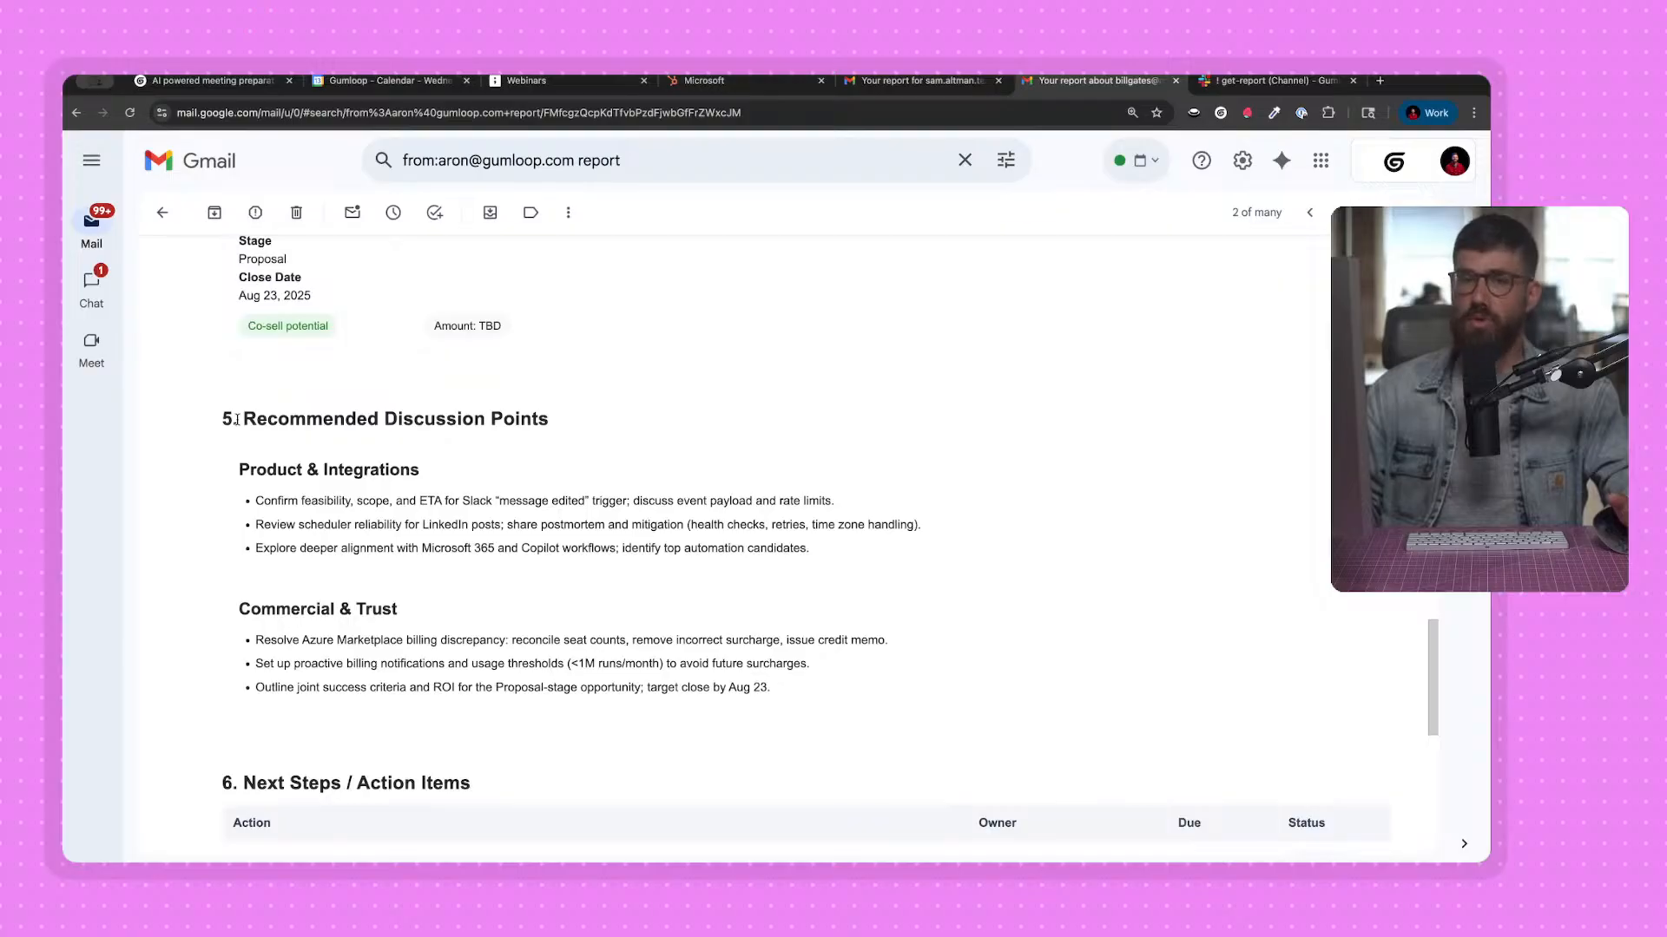
{"action": "scroll", "coordinate": [417, 486], "scroll_direction": "down", "scroll_amount": 1}
{"action": "scroll", "coordinate": [373, 565], "scroll_direction": "down", "scroll_amount": 1}
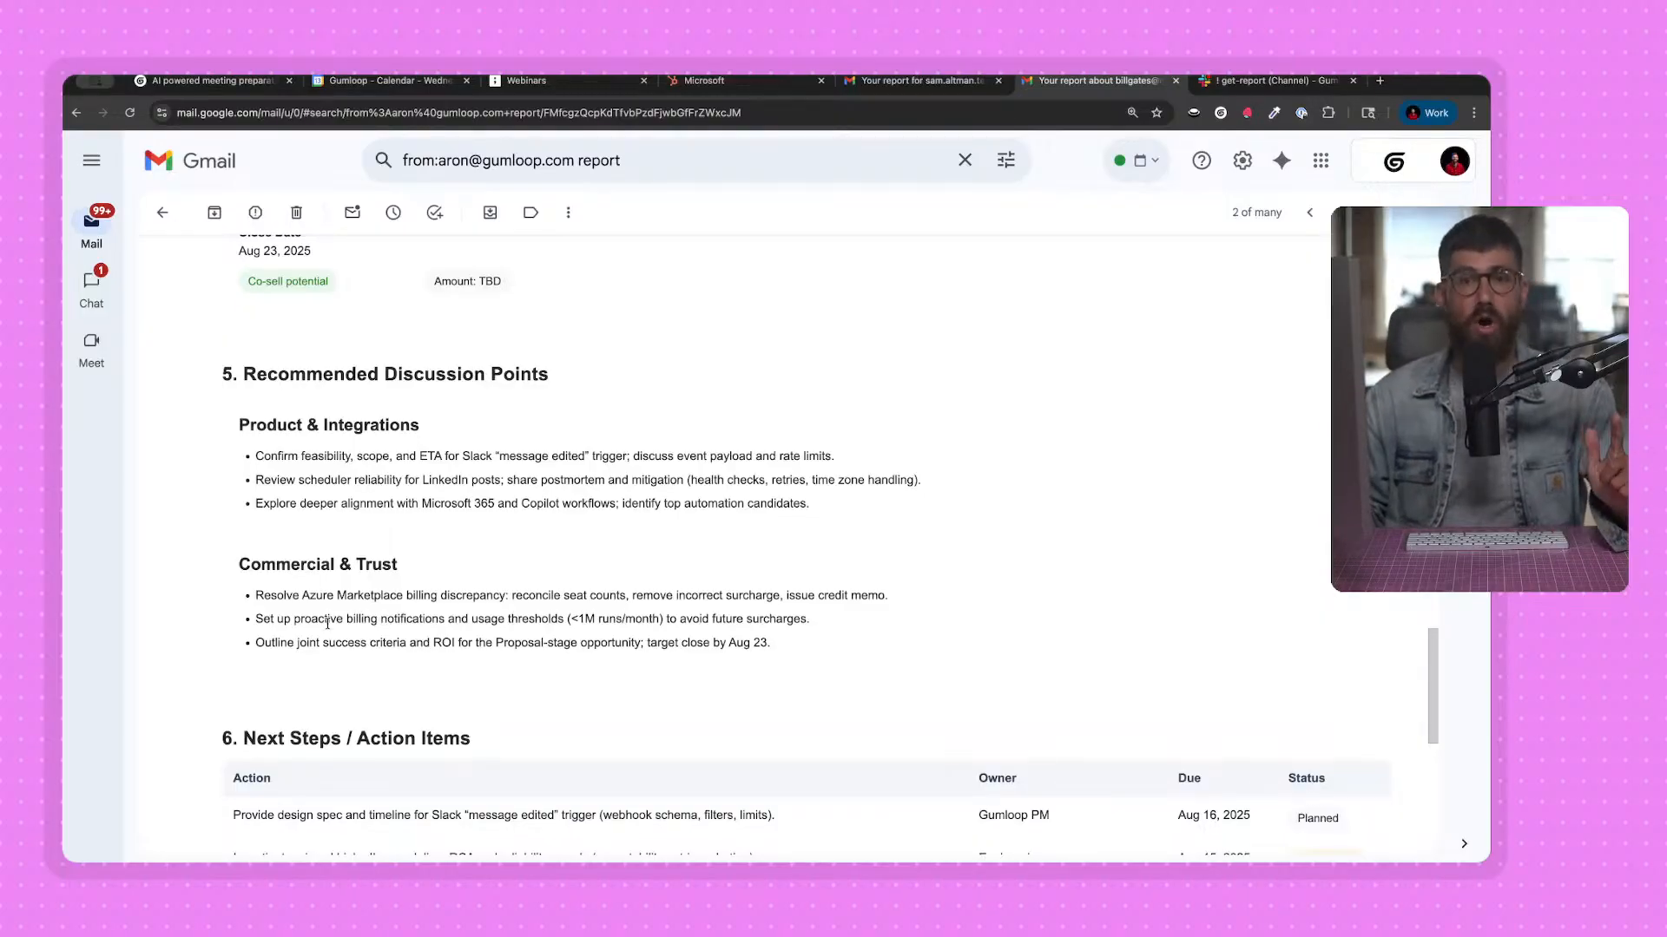
{"action": "scroll", "coordinate": [373, 598], "scroll_direction": "down", "scroll_amount": 5}
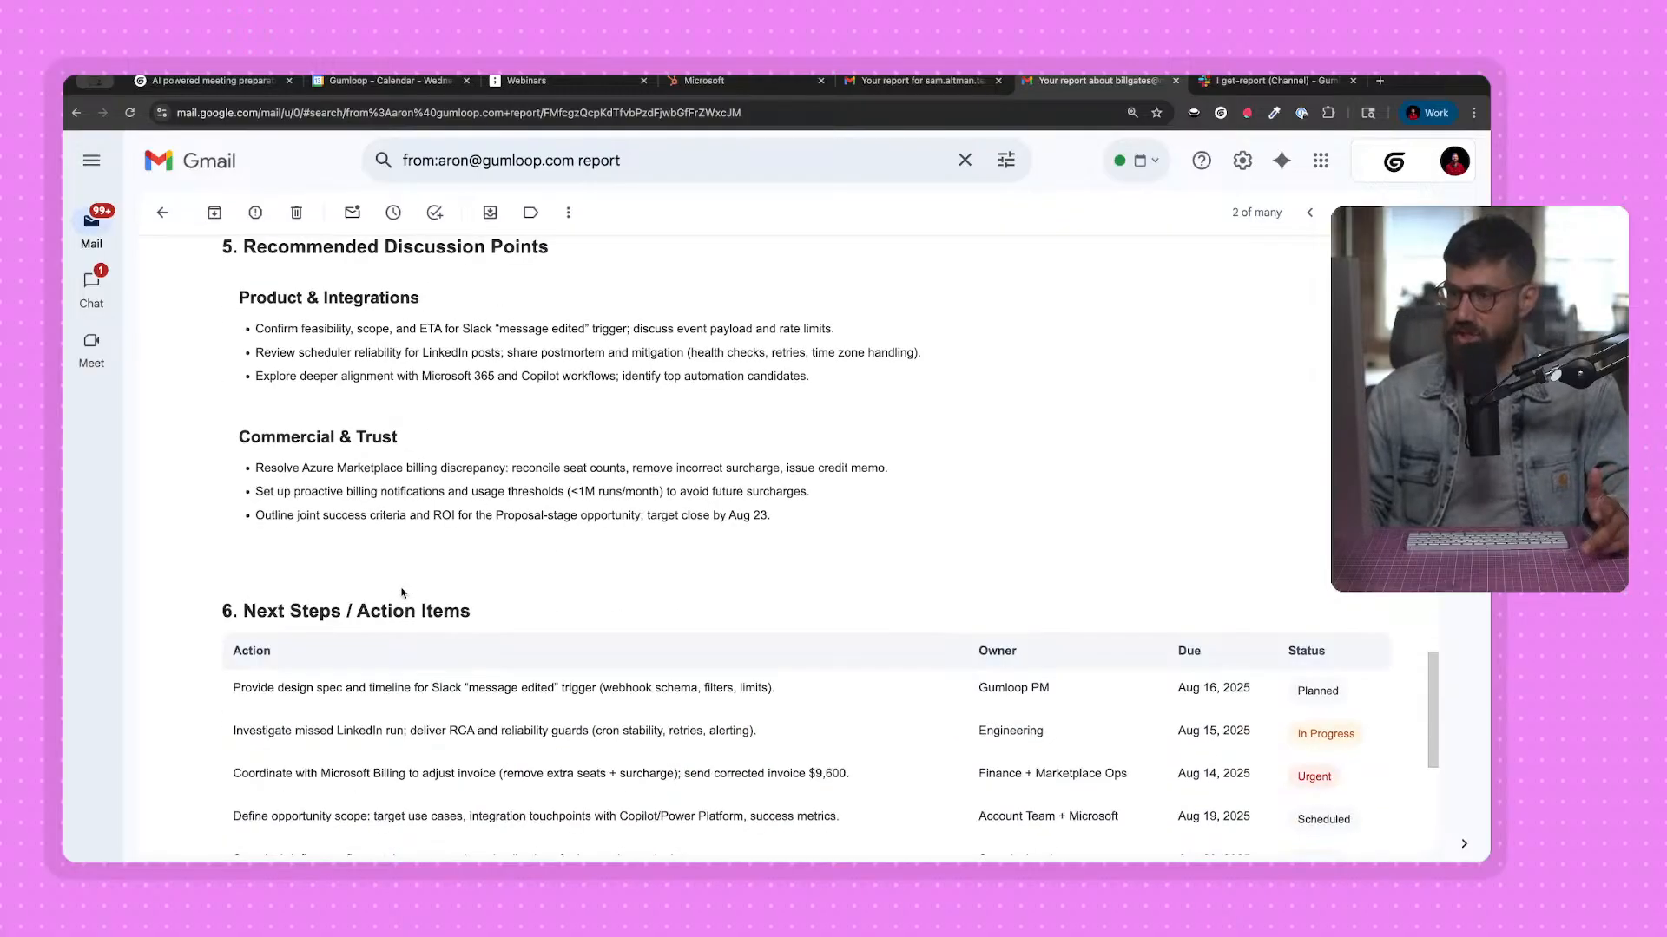
{"action": "scroll", "coordinate": [521, 664], "scroll_direction": "up", "scroll_amount": 6}
{"action": "scroll", "coordinate": [528, 670], "scroll_direction": "up", "scroll_amount": 20}
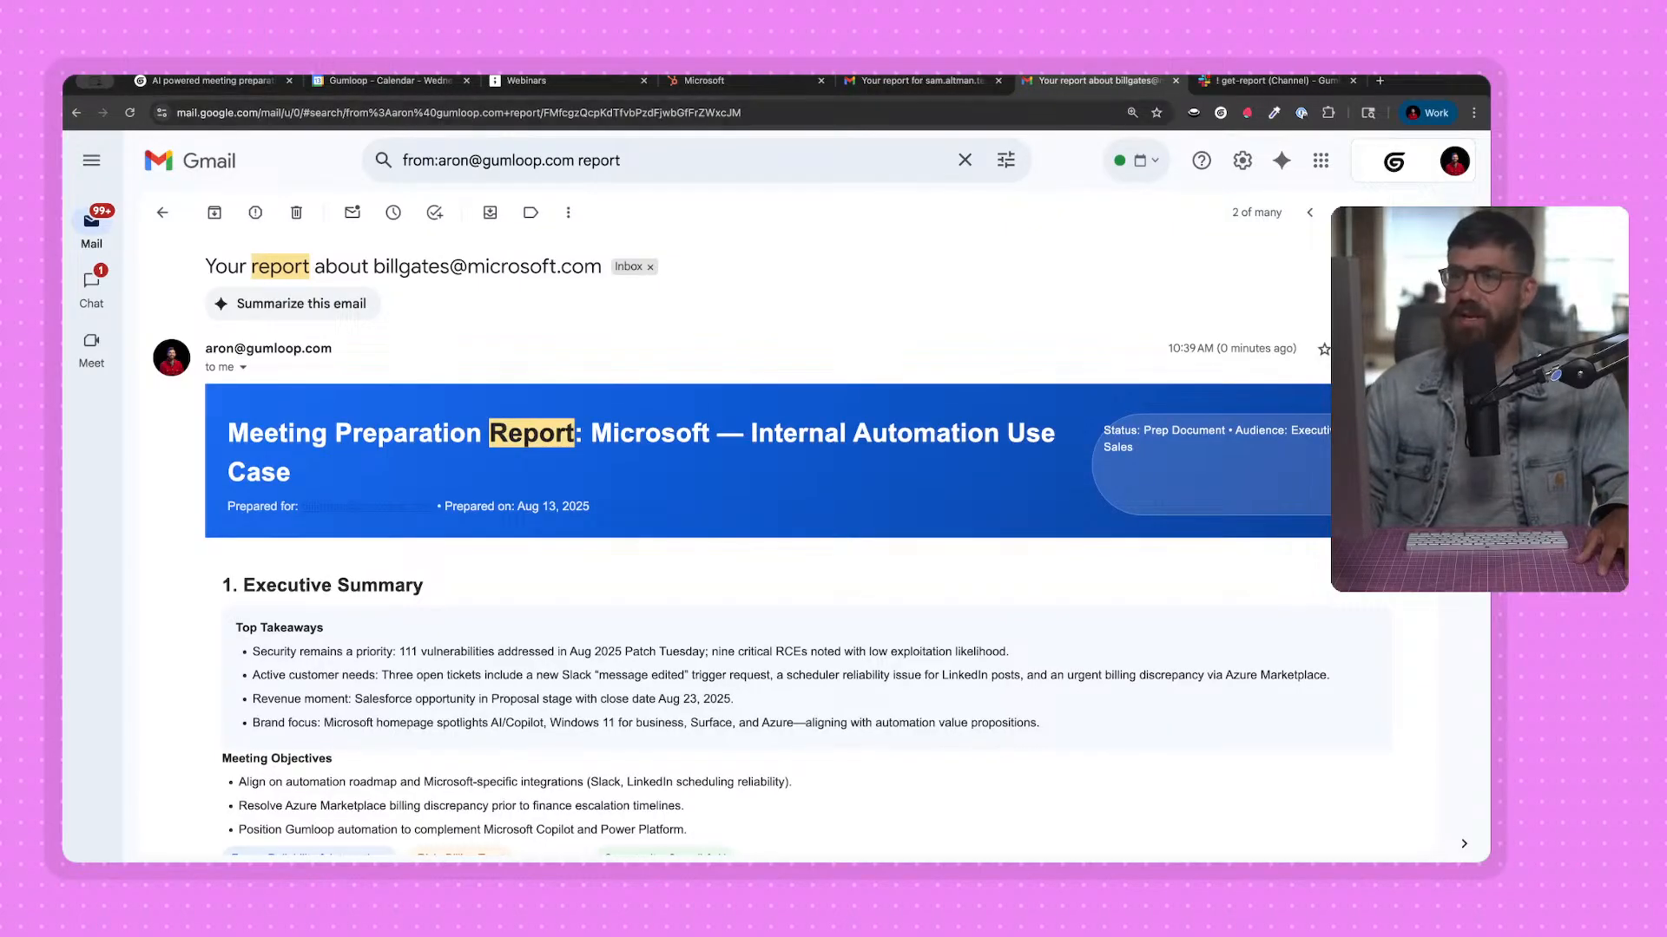
Go back to the search results and open the newest OpenAI report to read its Executive Summary and Meeting Overview.
{"action": "left_click", "coordinate": [76, 112]}
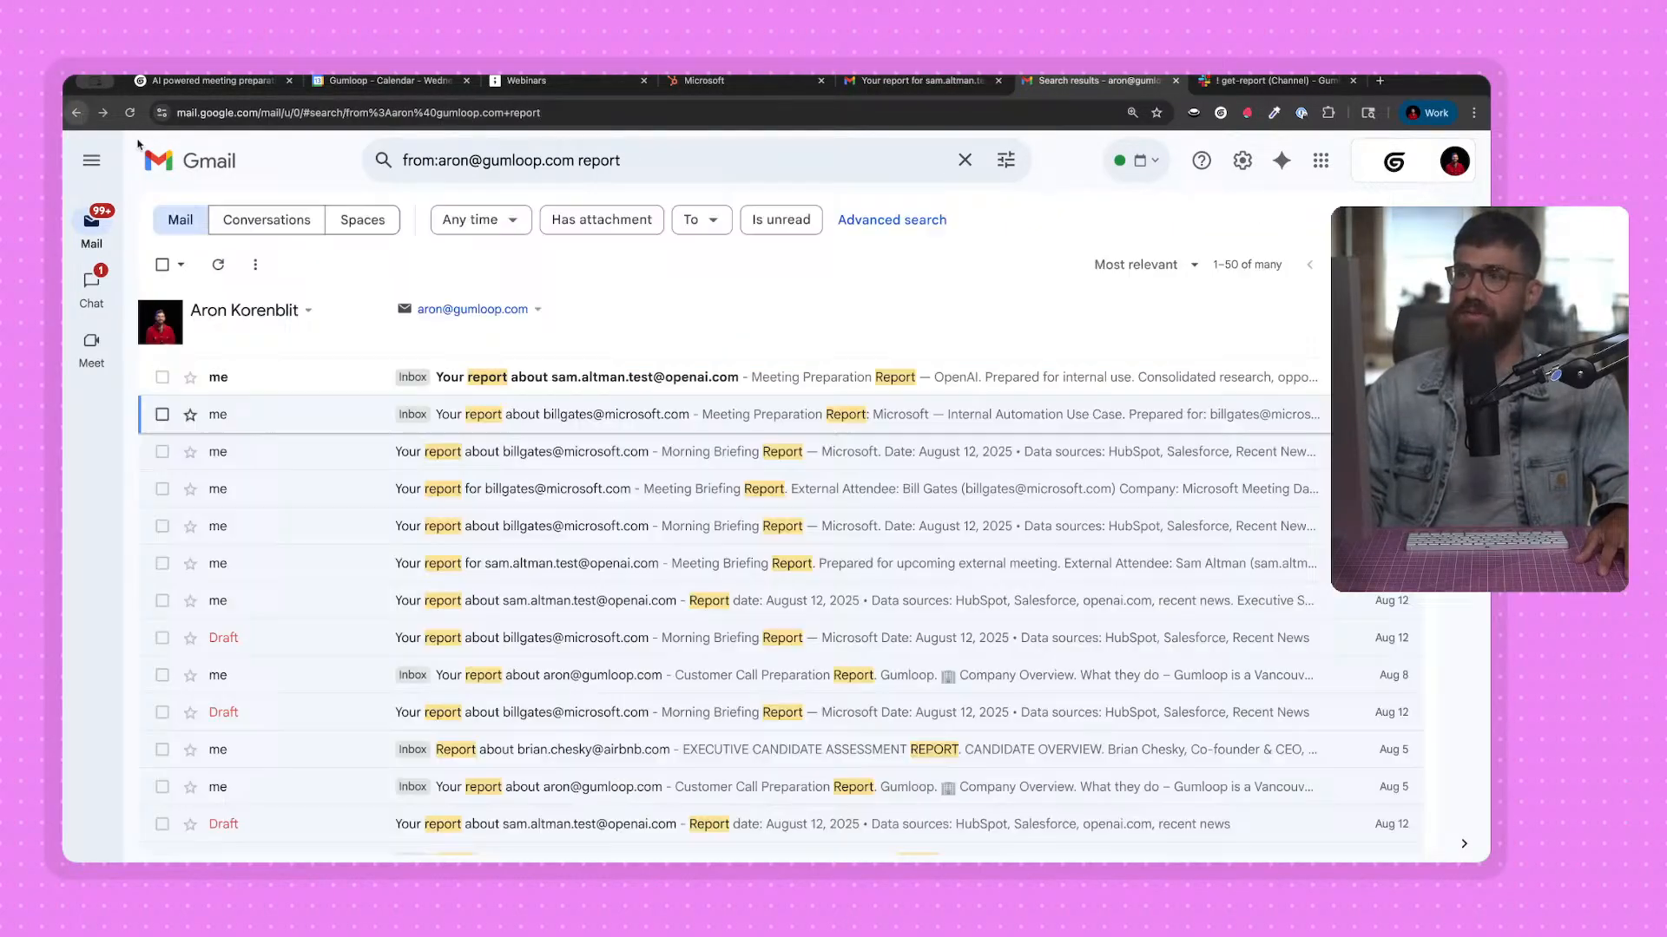
{"action": "left_click", "coordinate": [642, 391]}
{"action": "scroll", "coordinate": [649, 451], "scroll_direction": "down", "scroll_amount": 3}
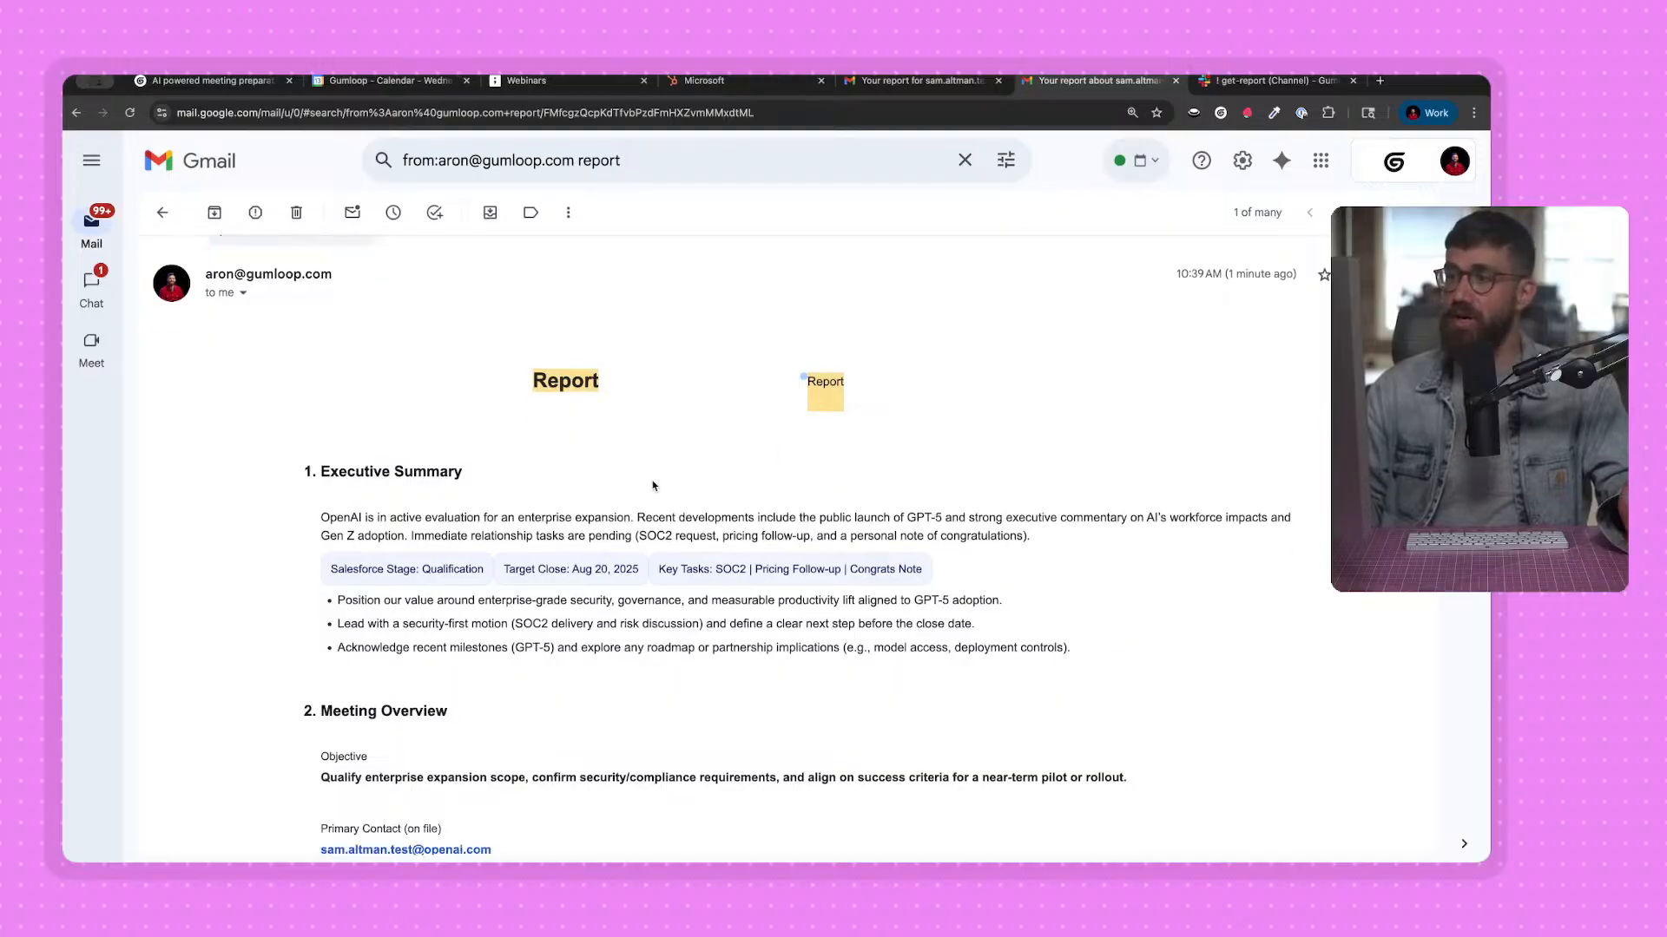
{"action": "scroll", "coordinate": [654, 485], "scroll_direction": "down", "scroll_amount": 3}
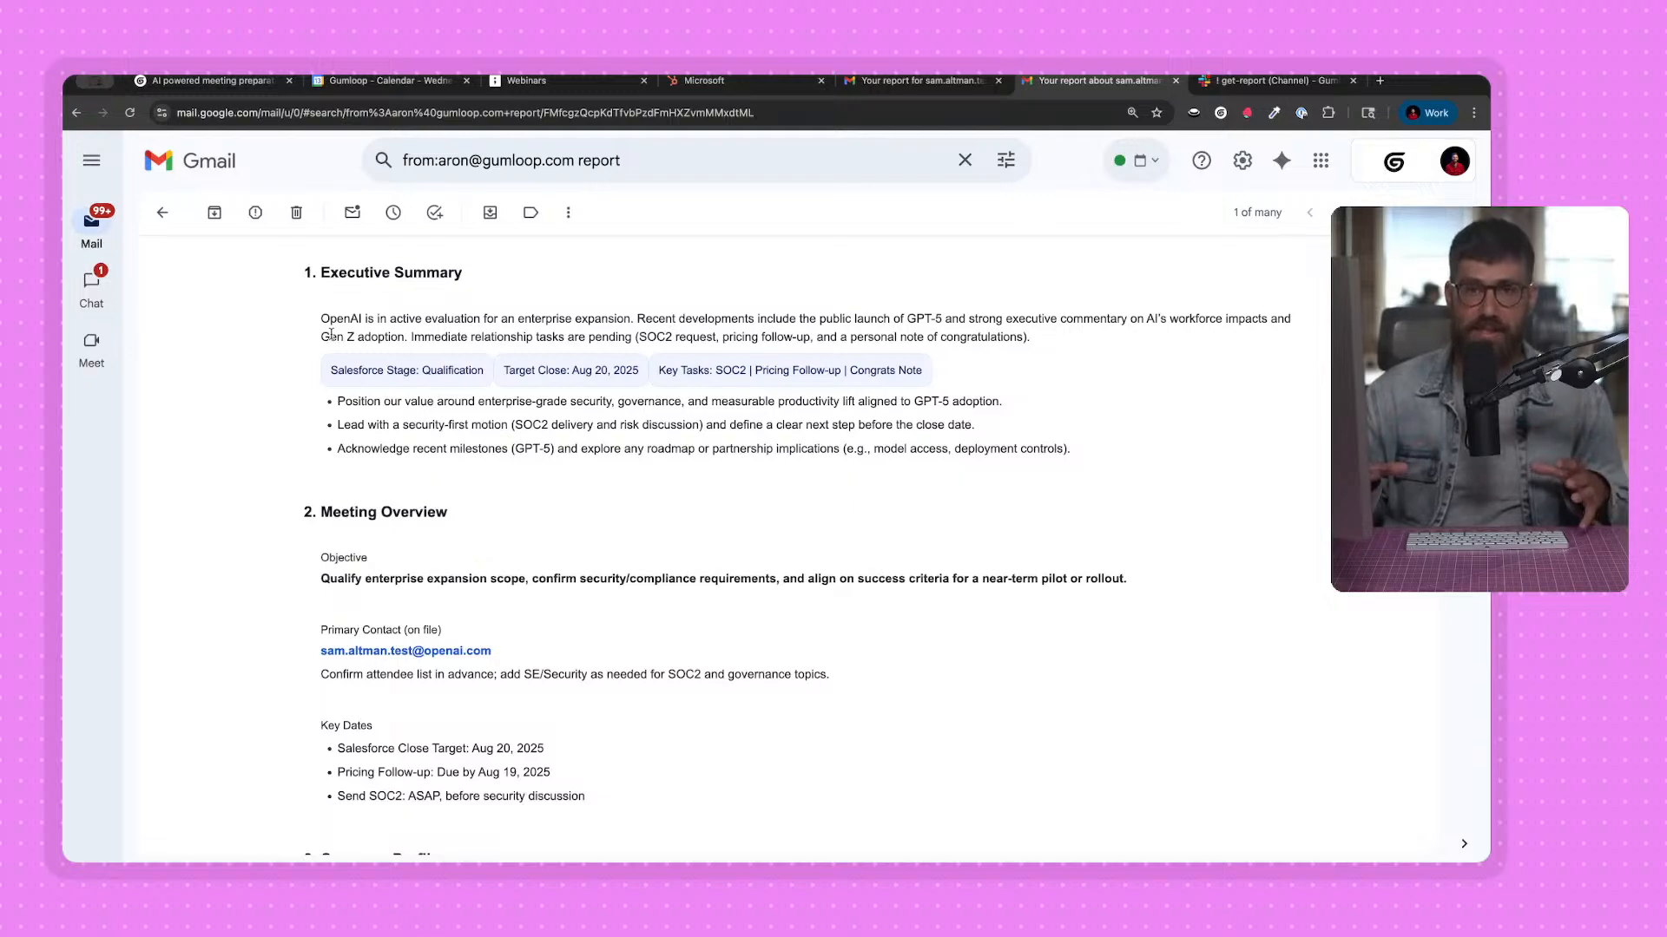
Return to the Gumloop workbook, save it, and look over the Send report flow from the External Meeting Attendees Finder node.
{"action": "left_click", "coordinate": [227, 83]}
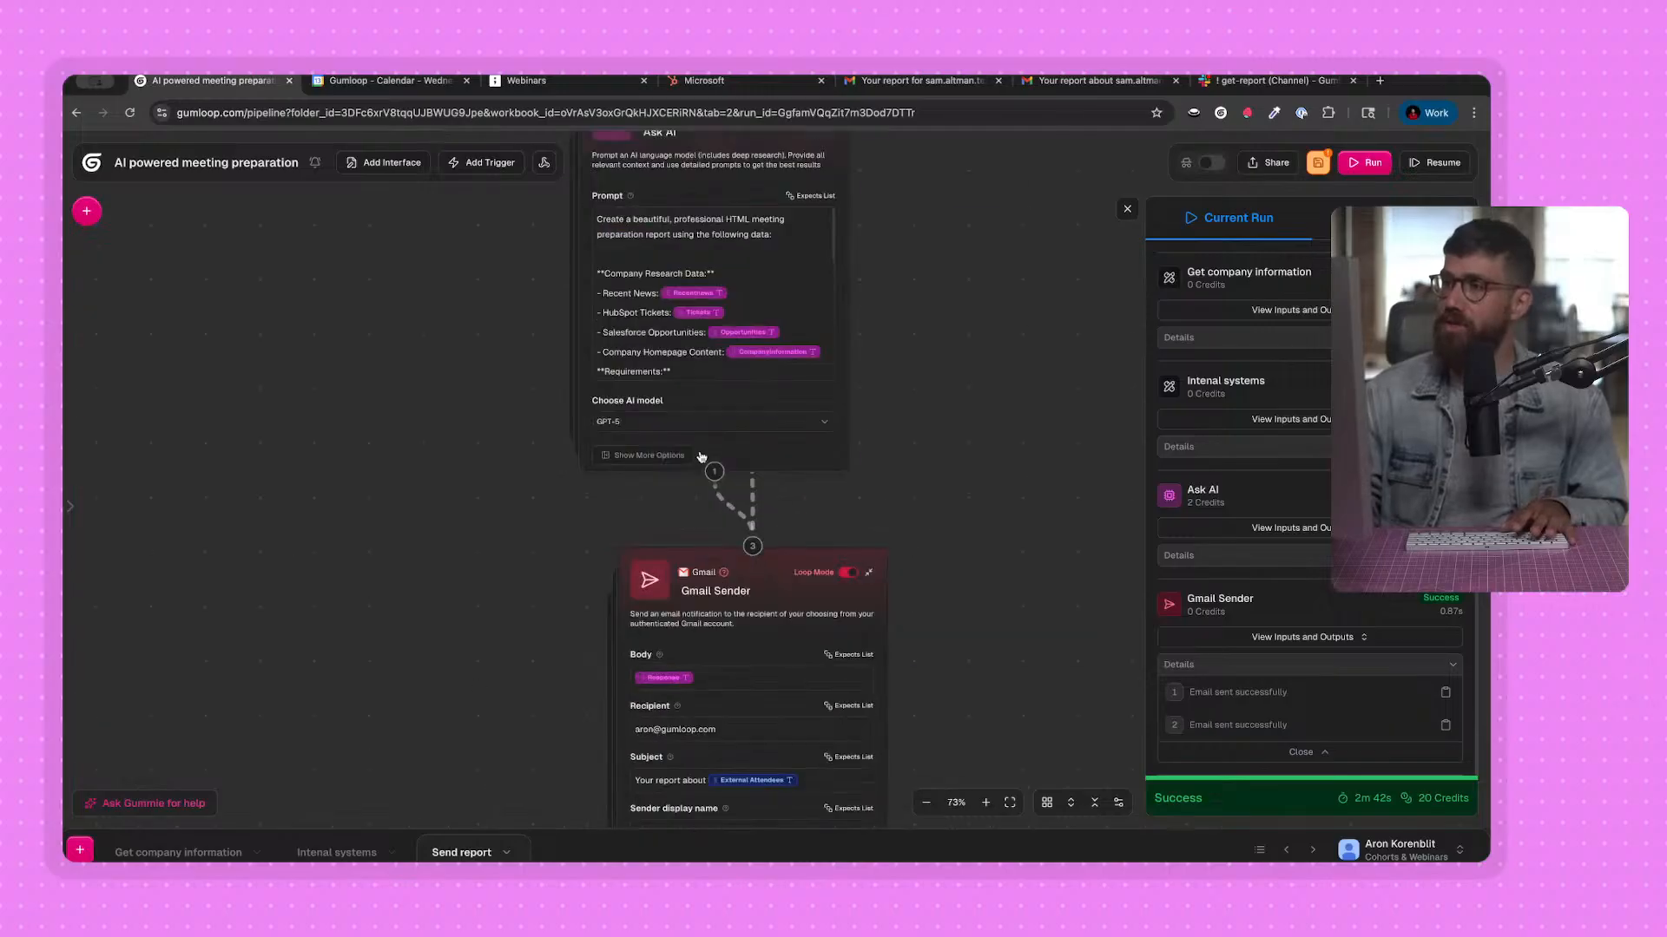
{"action": "scroll", "coordinate": [639, 566], "scroll_direction": "up", "scroll_amount": 3}
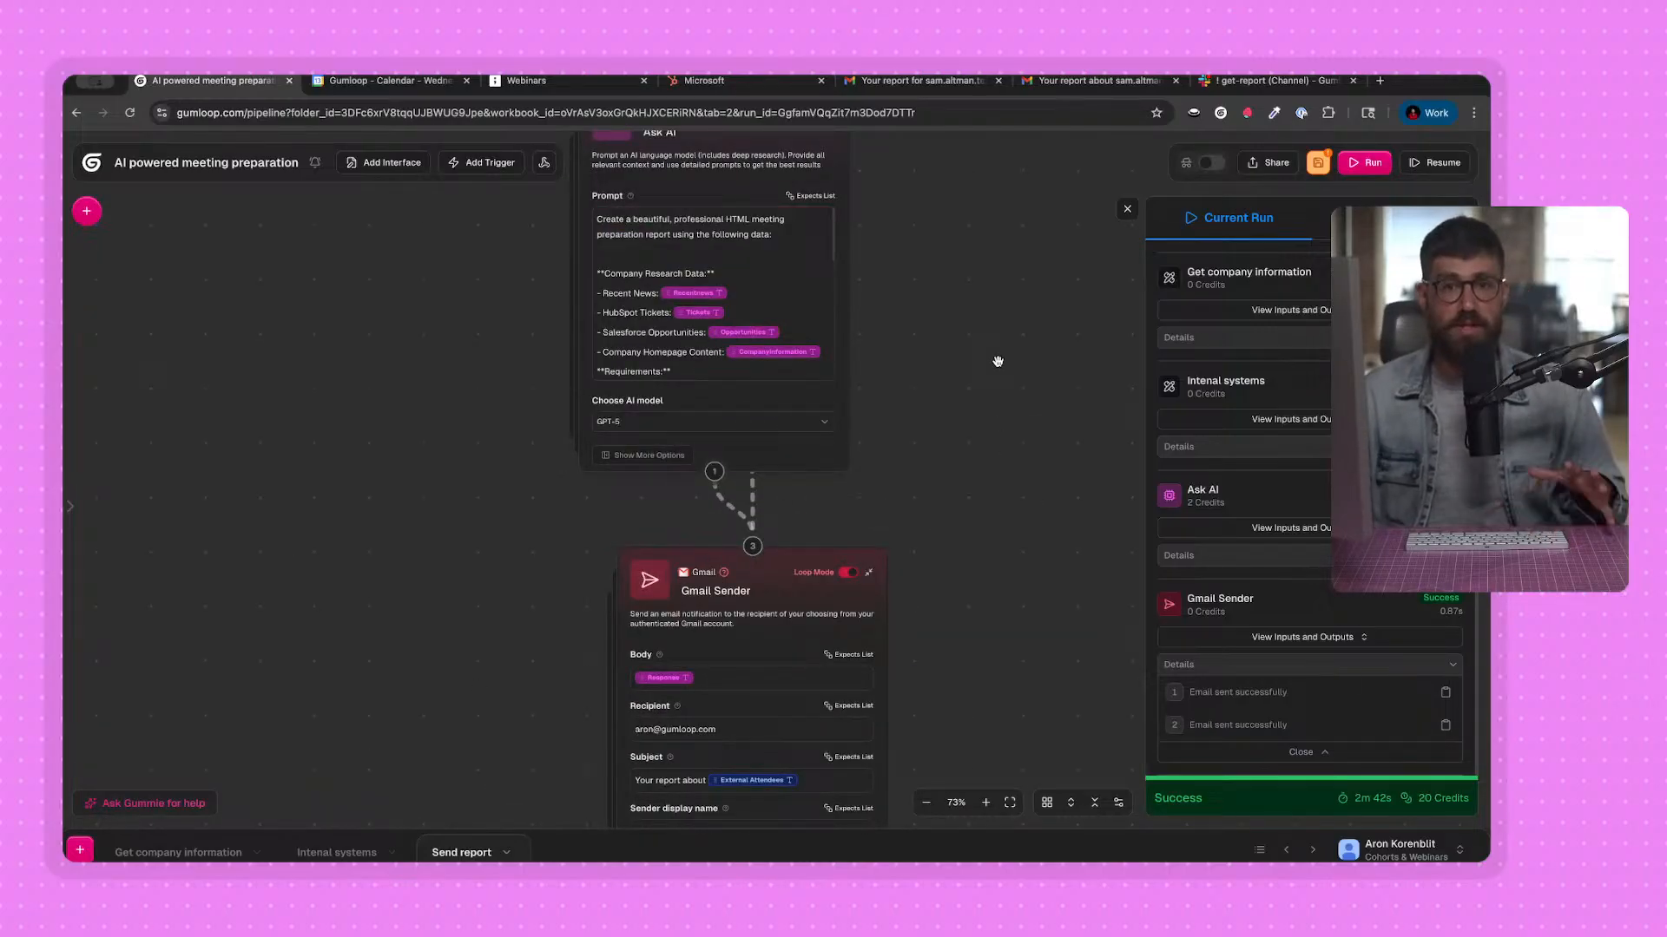
{"action": "scroll", "coordinate": [1033, 394], "scroll_direction": "up", "scroll_amount": 2}
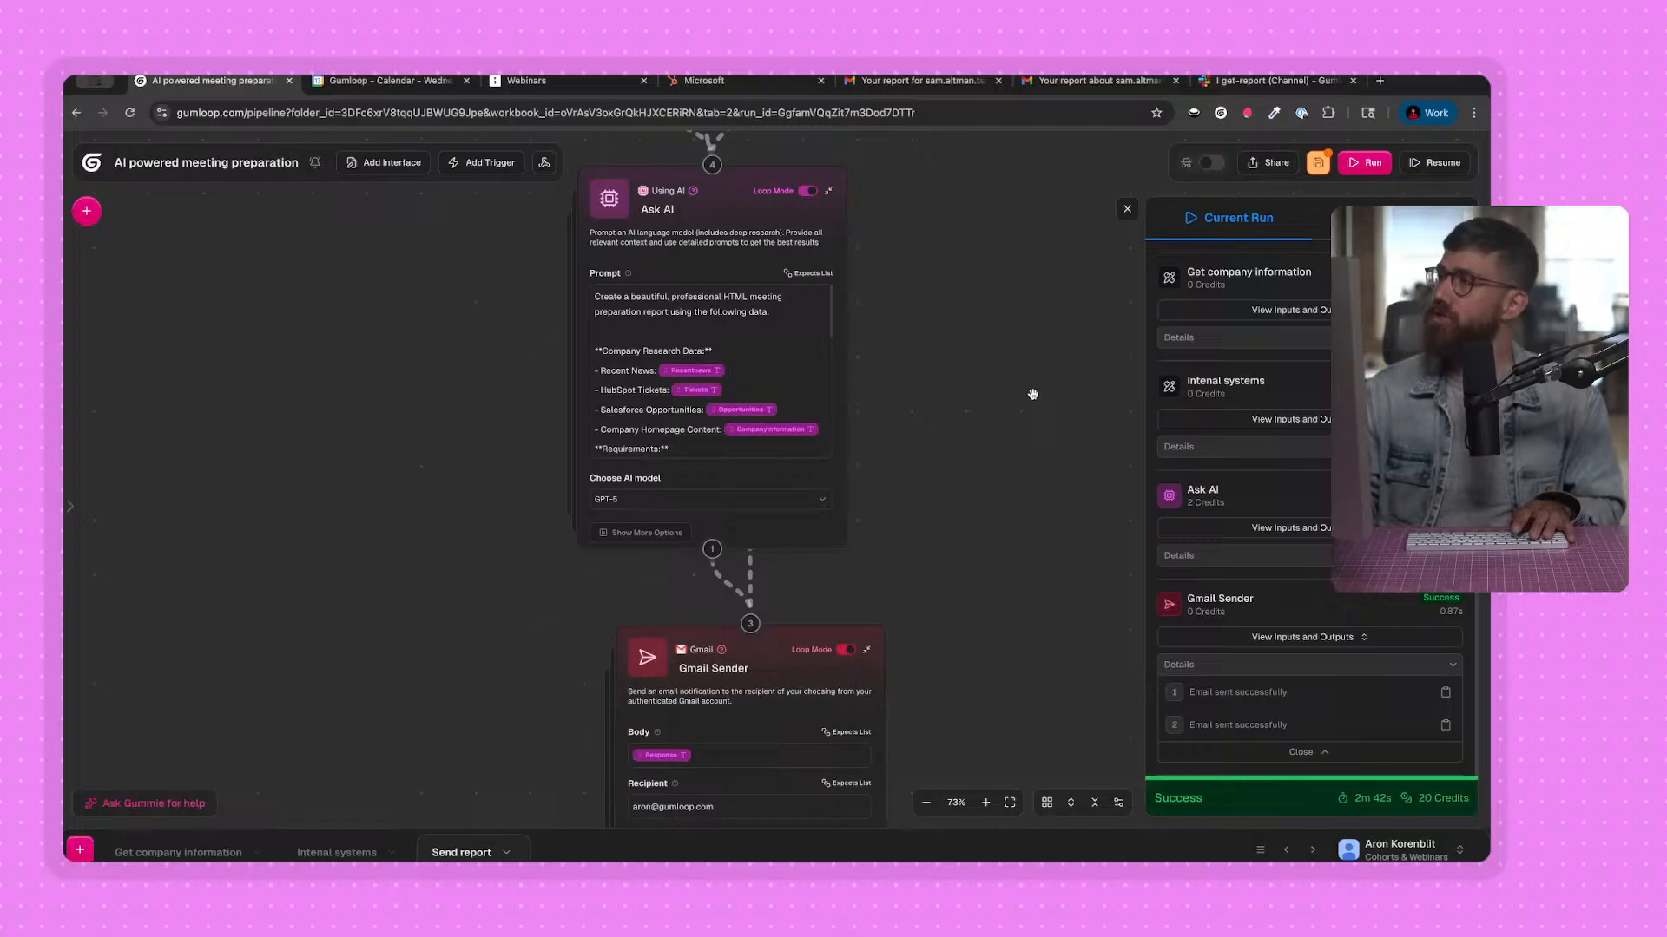
{"action": "left_click", "coordinate": [1317, 163]}
{"action": "scroll", "coordinate": [965, 395], "scroll_direction": "up", "scroll_amount": 2}
{"action": "scroll", "coordinate": [964, 395], "scroll_direction": "down", "scroll_amount": 2}
{"action": "scroll", "coordinate": [986, 405], "scroll_direction": "down", "scroll_amount": 2}
{"action": "left_click_drag", "start_coordinate": [1020, 257], "coordinate": [928, 584]}
{"action": "left_click_drag", "start_coordinate": [940, 230], "coordinate": [983, 389]}
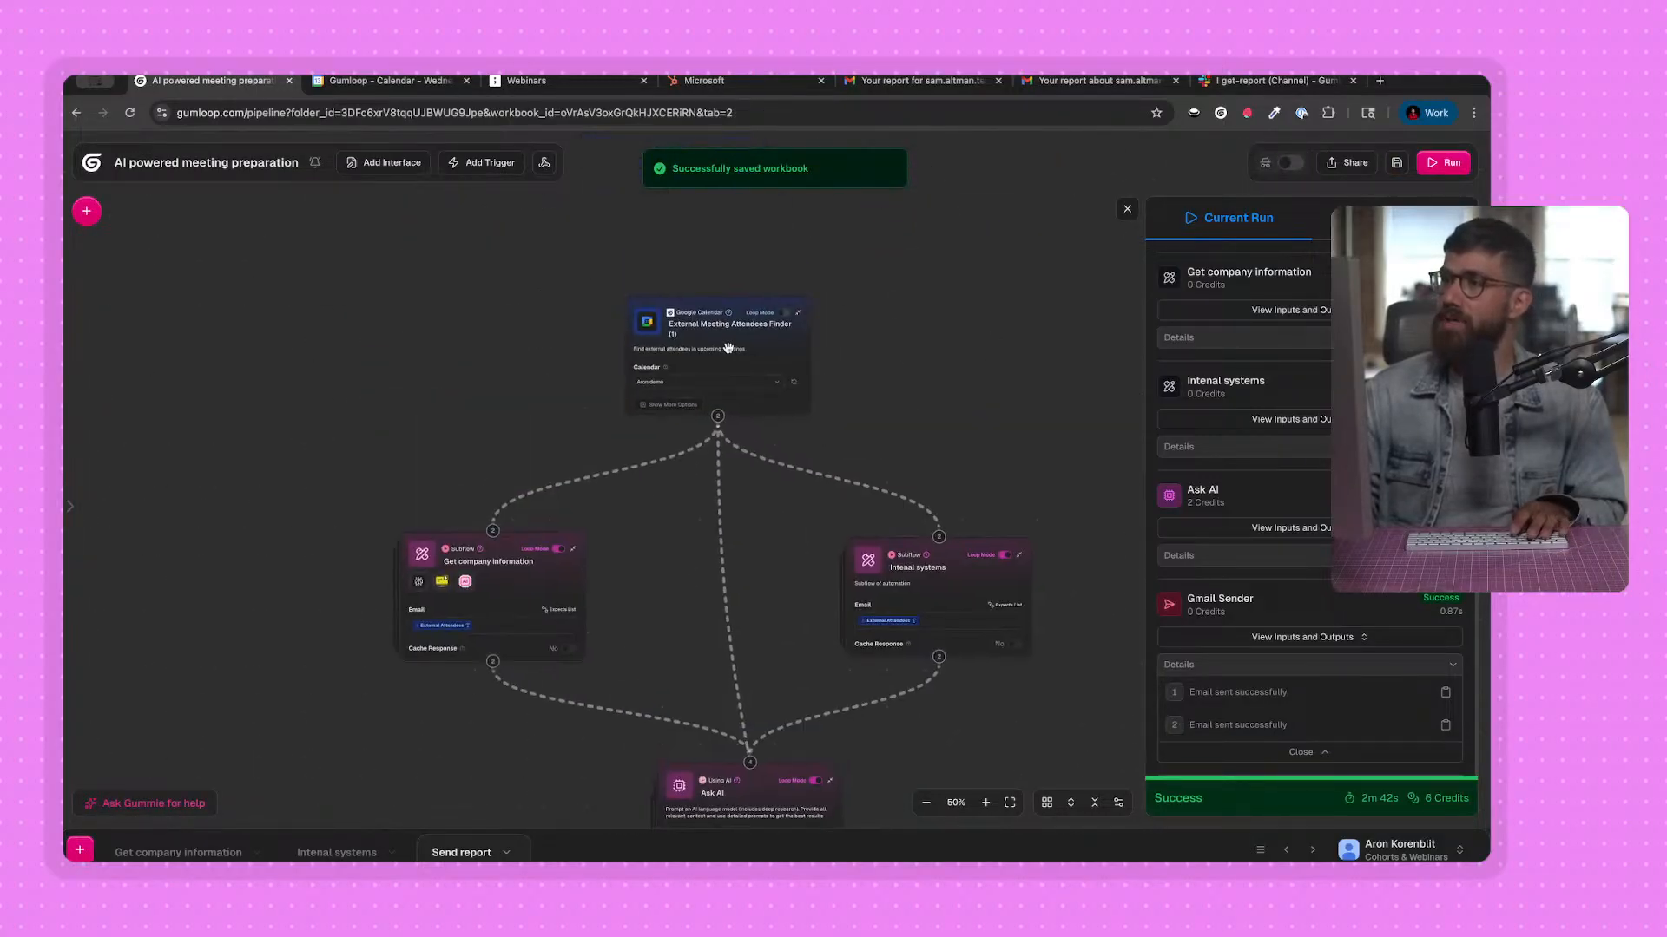
Create a time trigger for the Send report flow described as "Everyday at 8AM", and close the run details and node library.
{"action": "left_click", "coordinate": [87, 211]}
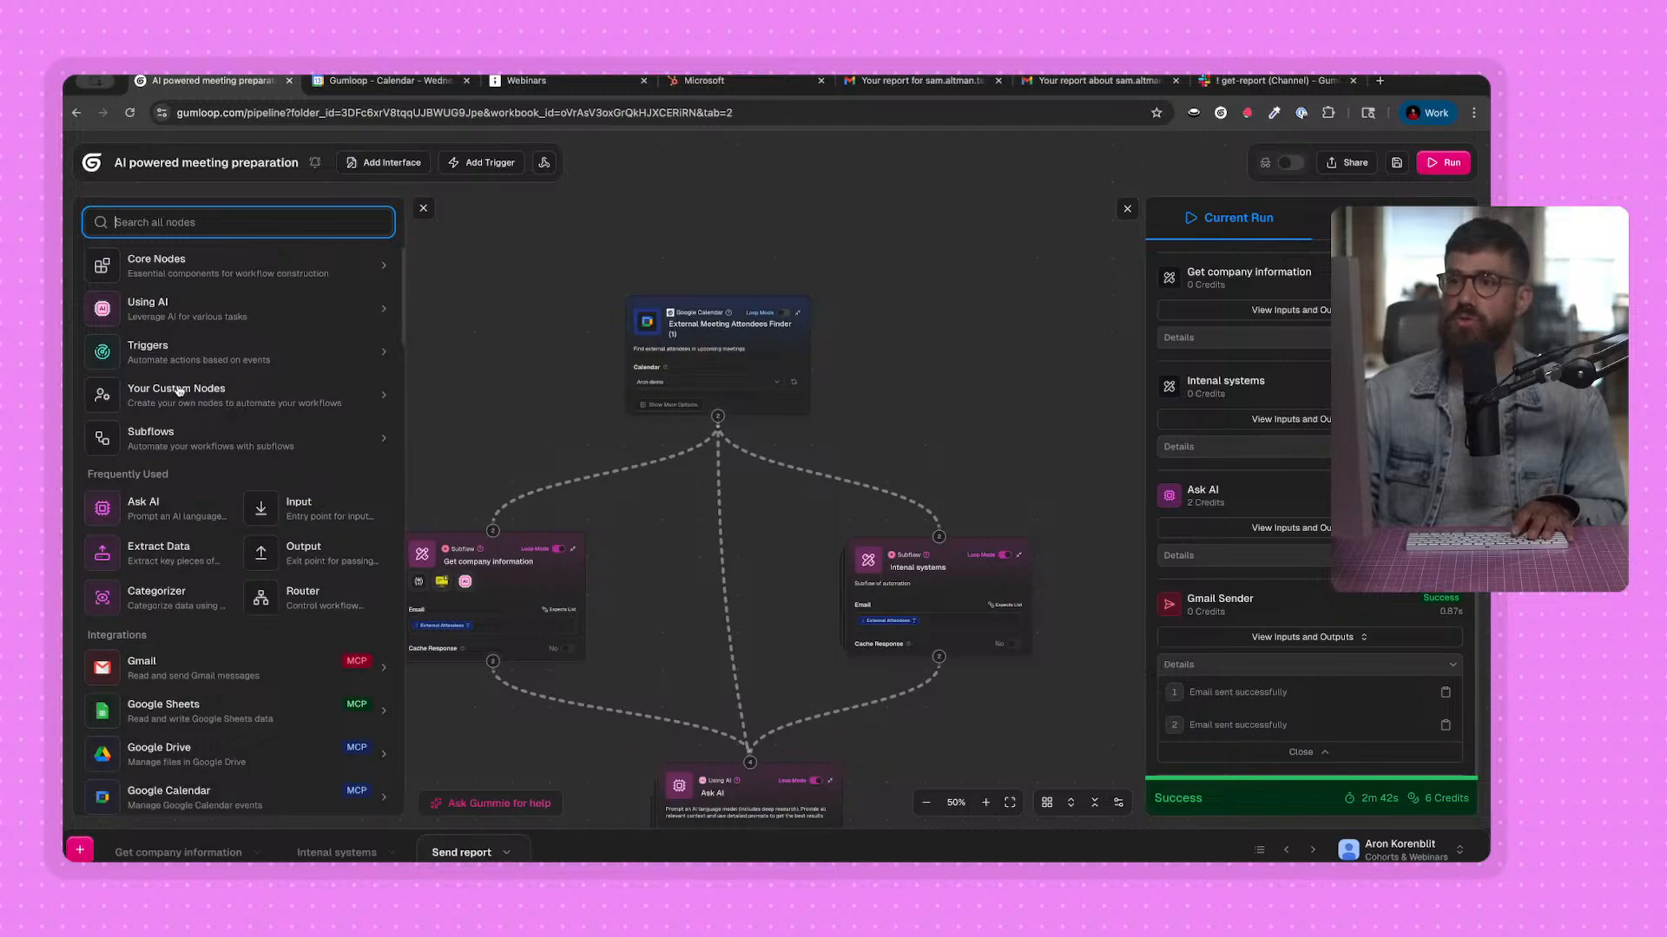
{"action": "left_click", "coordinate": [184, 357]}
{"action": "left_click", "coordinate": [185, 319]}
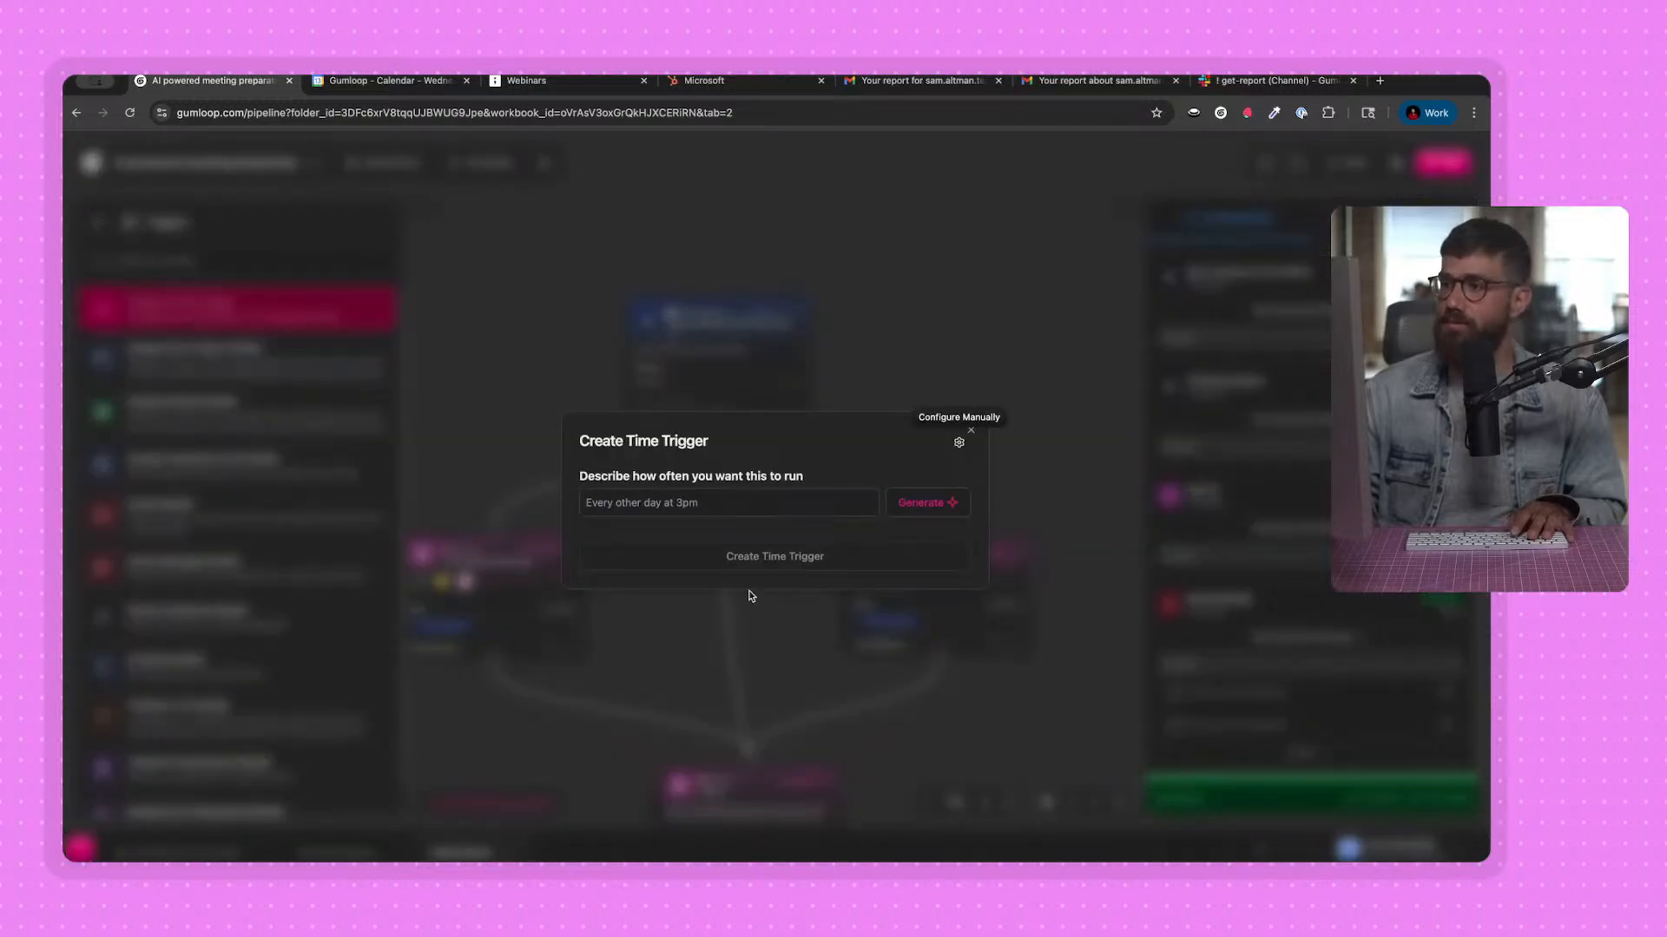
{"action": "left_click", "coordinate": [688, 504]}
{"action": "type", "text": "Every"}
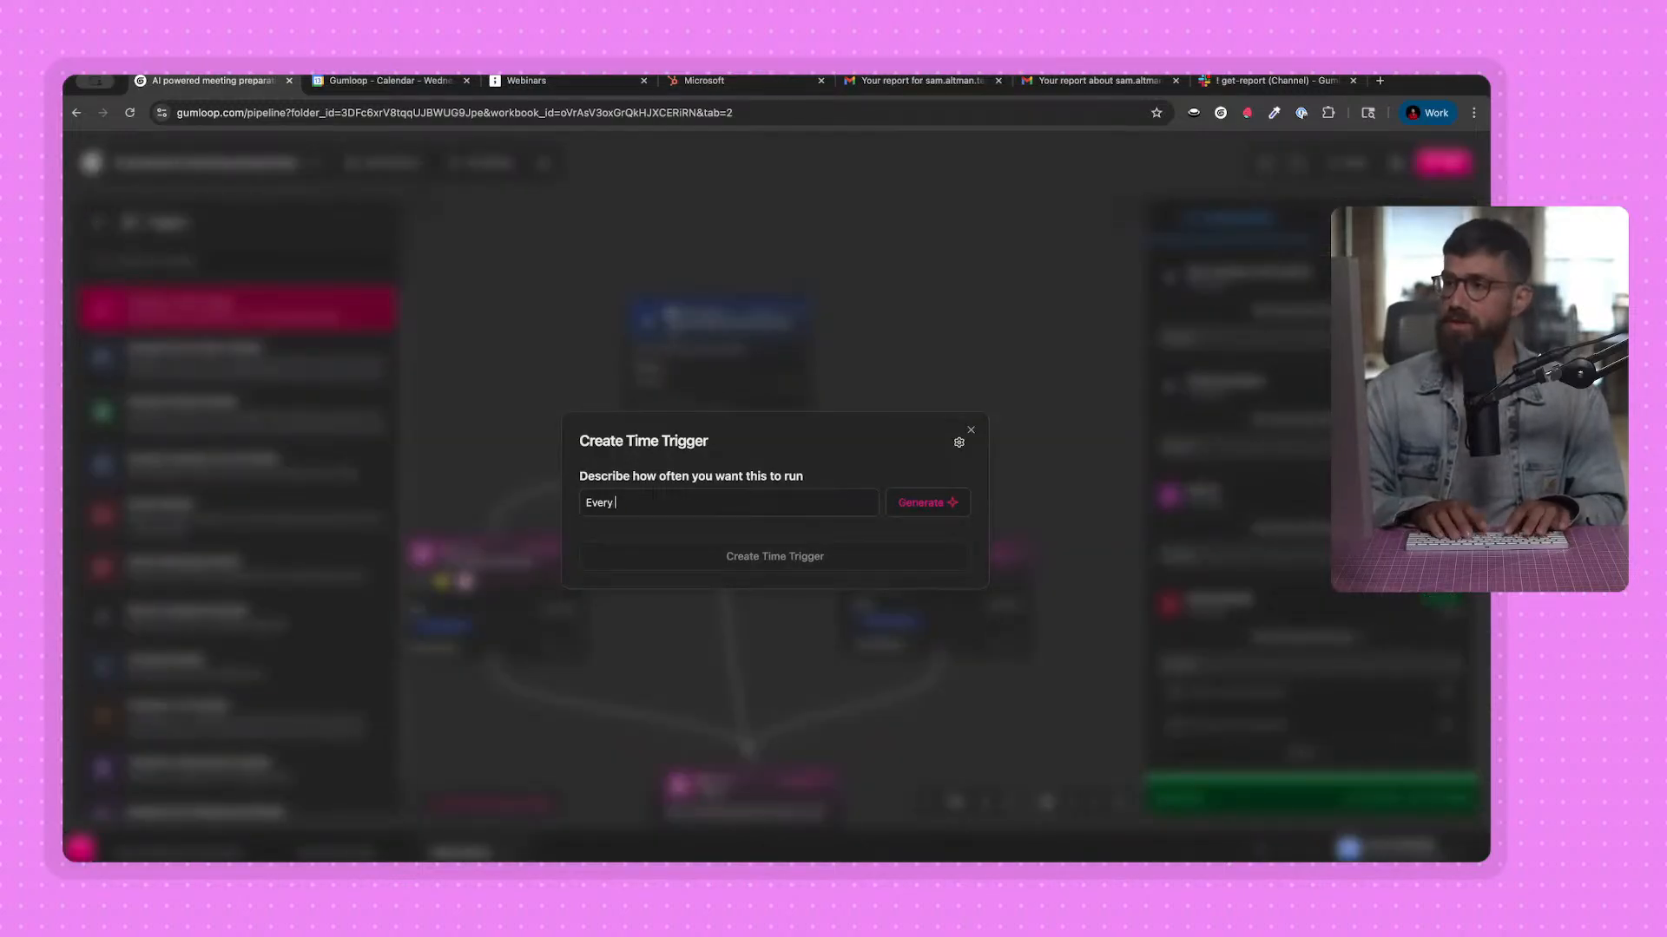
{"action": "type", "text": "day at 8AM"}
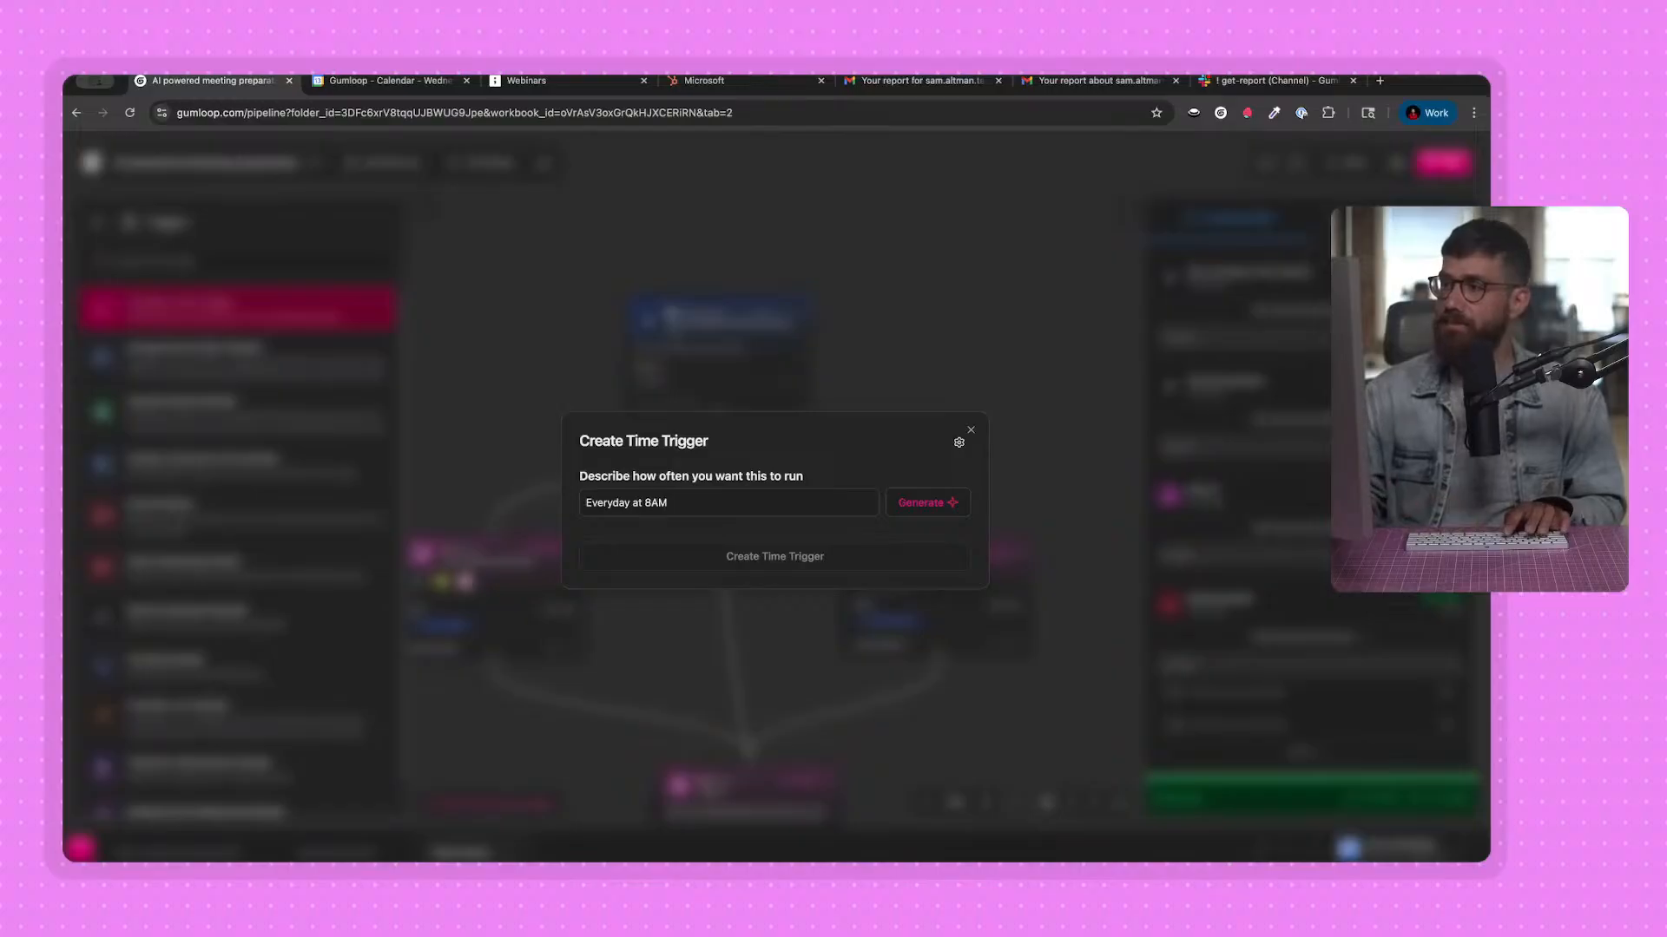
{"action": "left_click", "coordinate": [922, 502]}
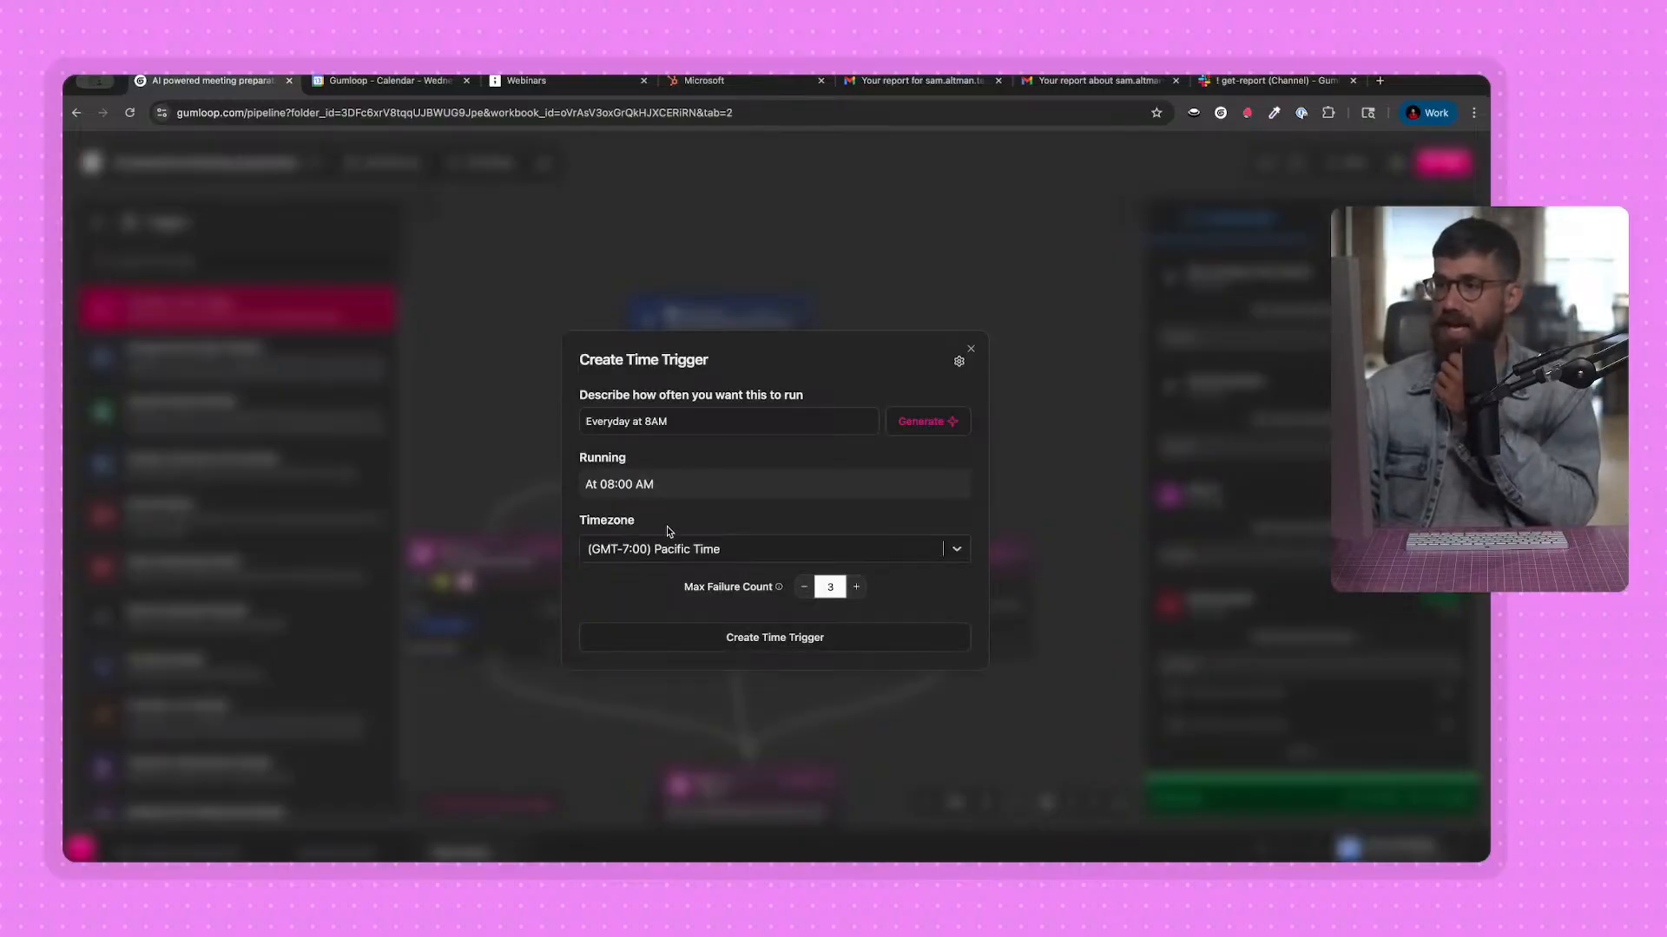
{"action": "left_click", "coordinate": [832, 638]}
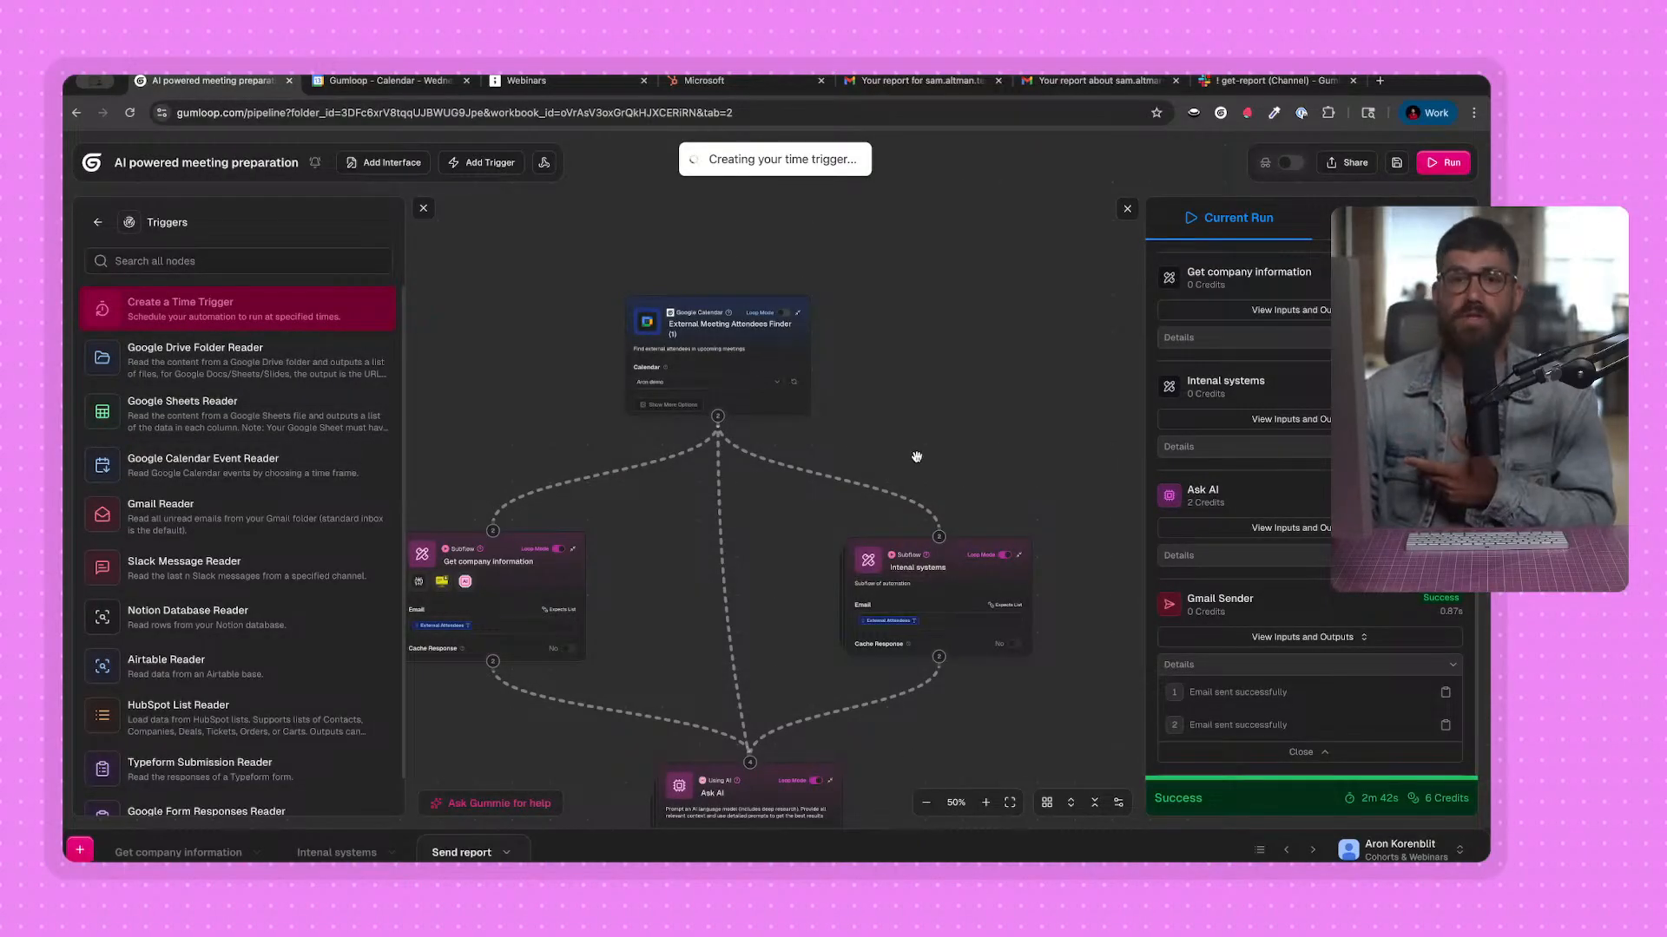
{"action": "left_click", "coordinate": [1127, 208]}
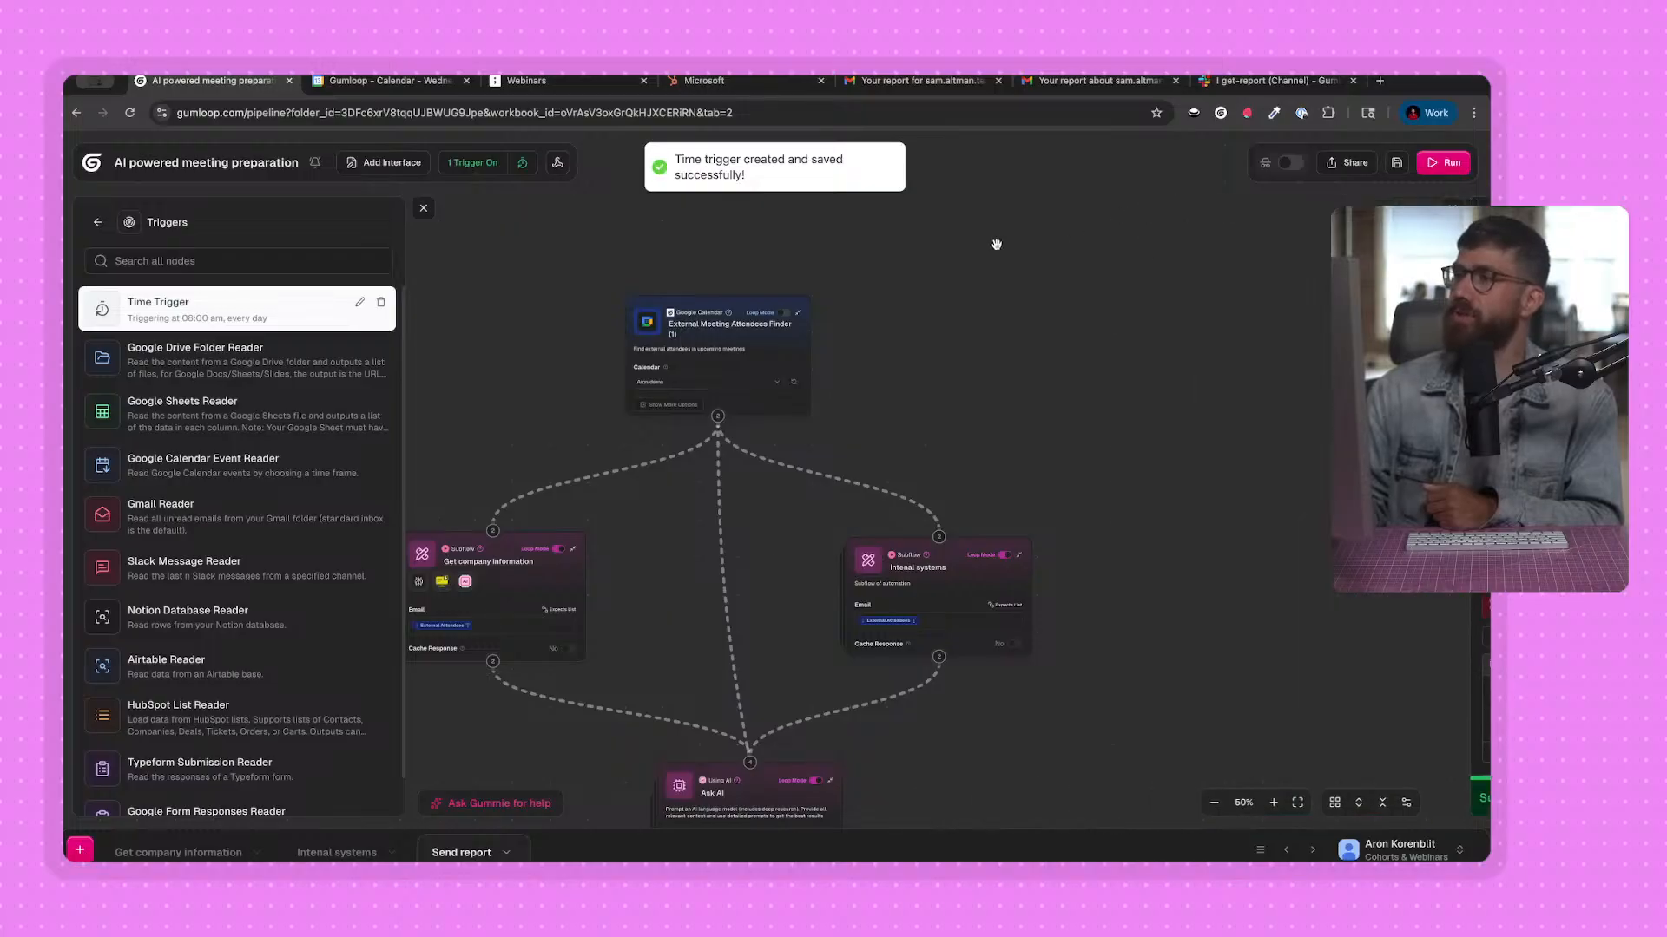
{"action": "left_click", "coordinate": [423, 209]}
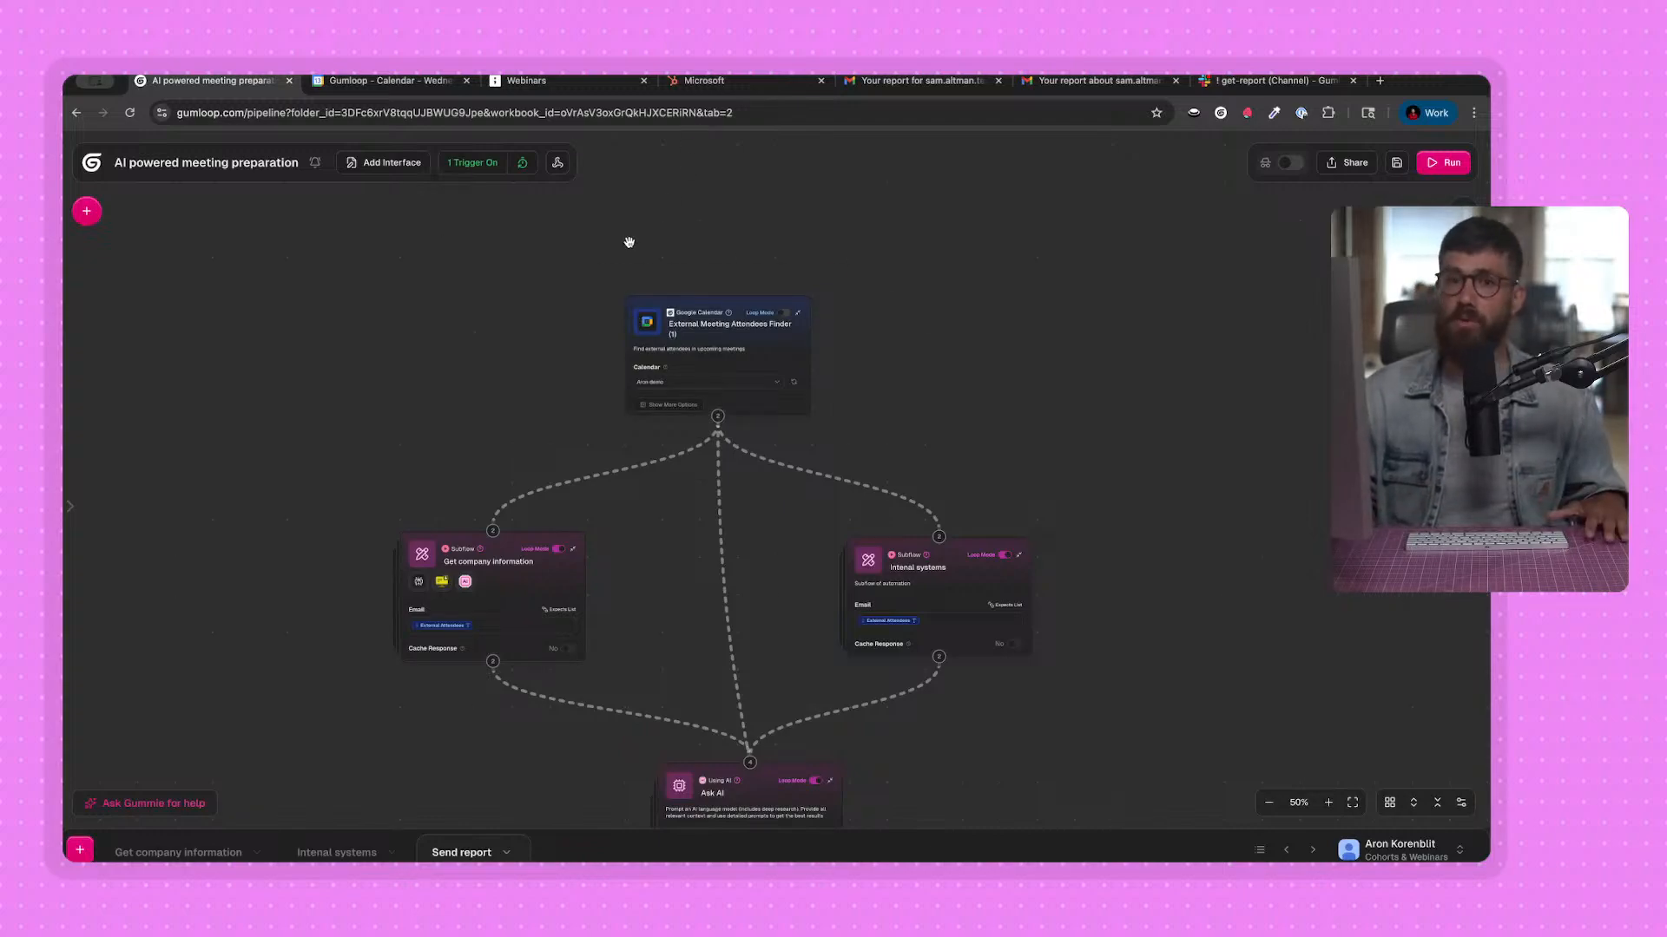
Switch to the AI meeting preparation diagram in tldraw and select the Calendar box to review its path.
{"action": "left_click", "coordinate": [526, 80]}
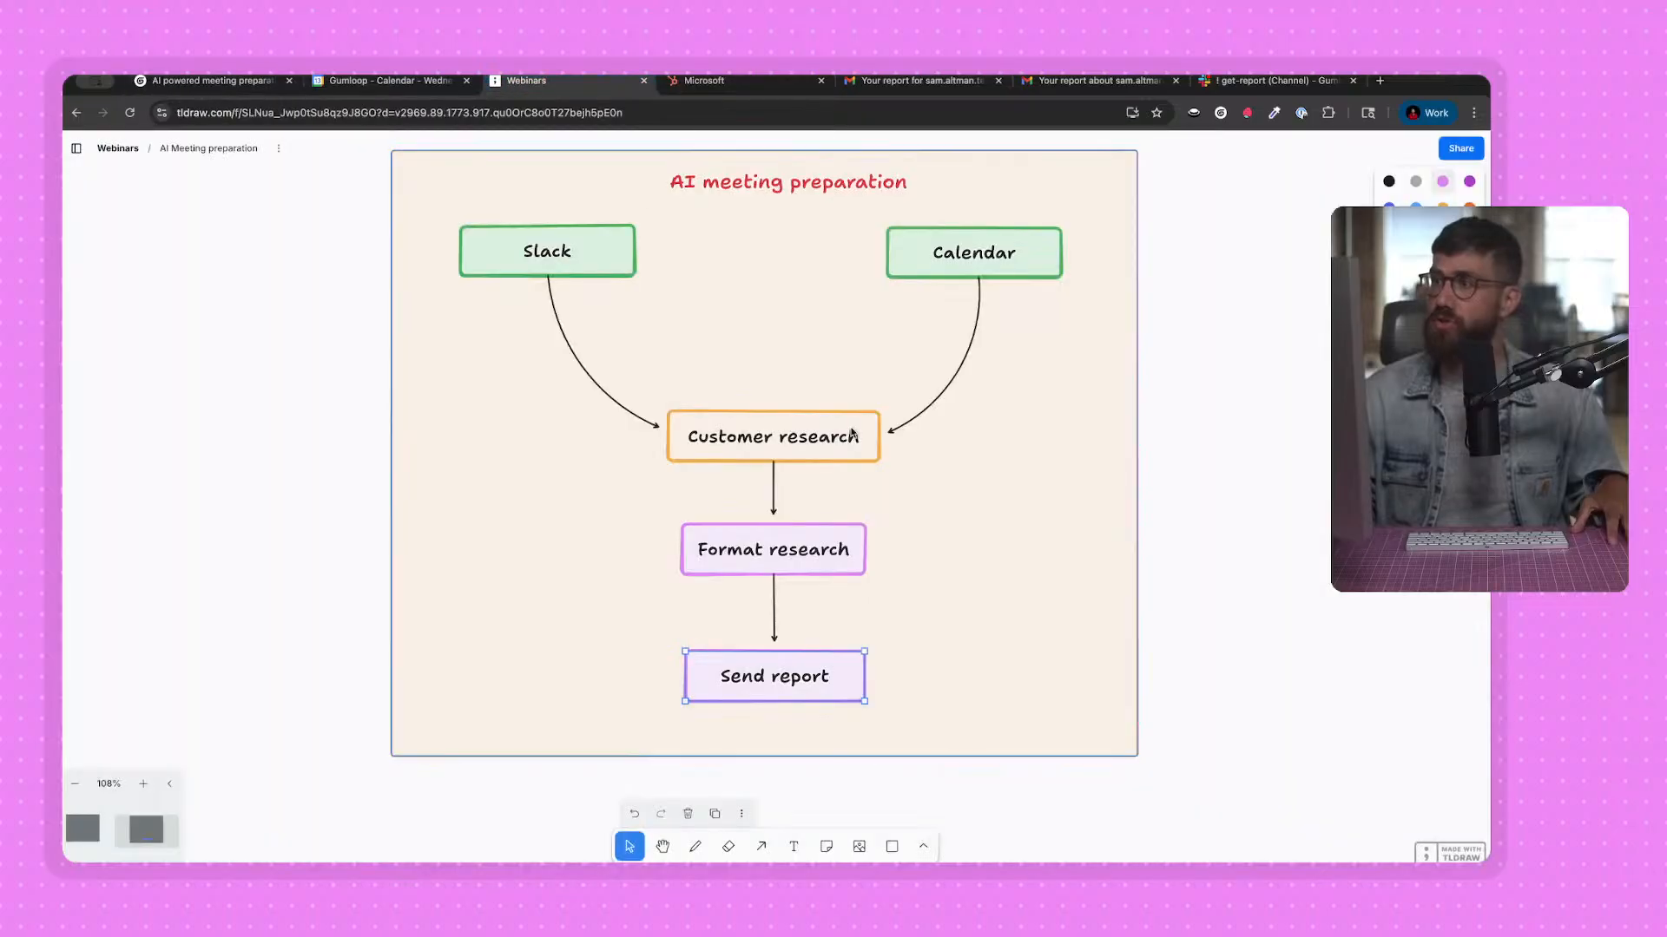
{"action": "left_click", "coordinate": [978, 252]}
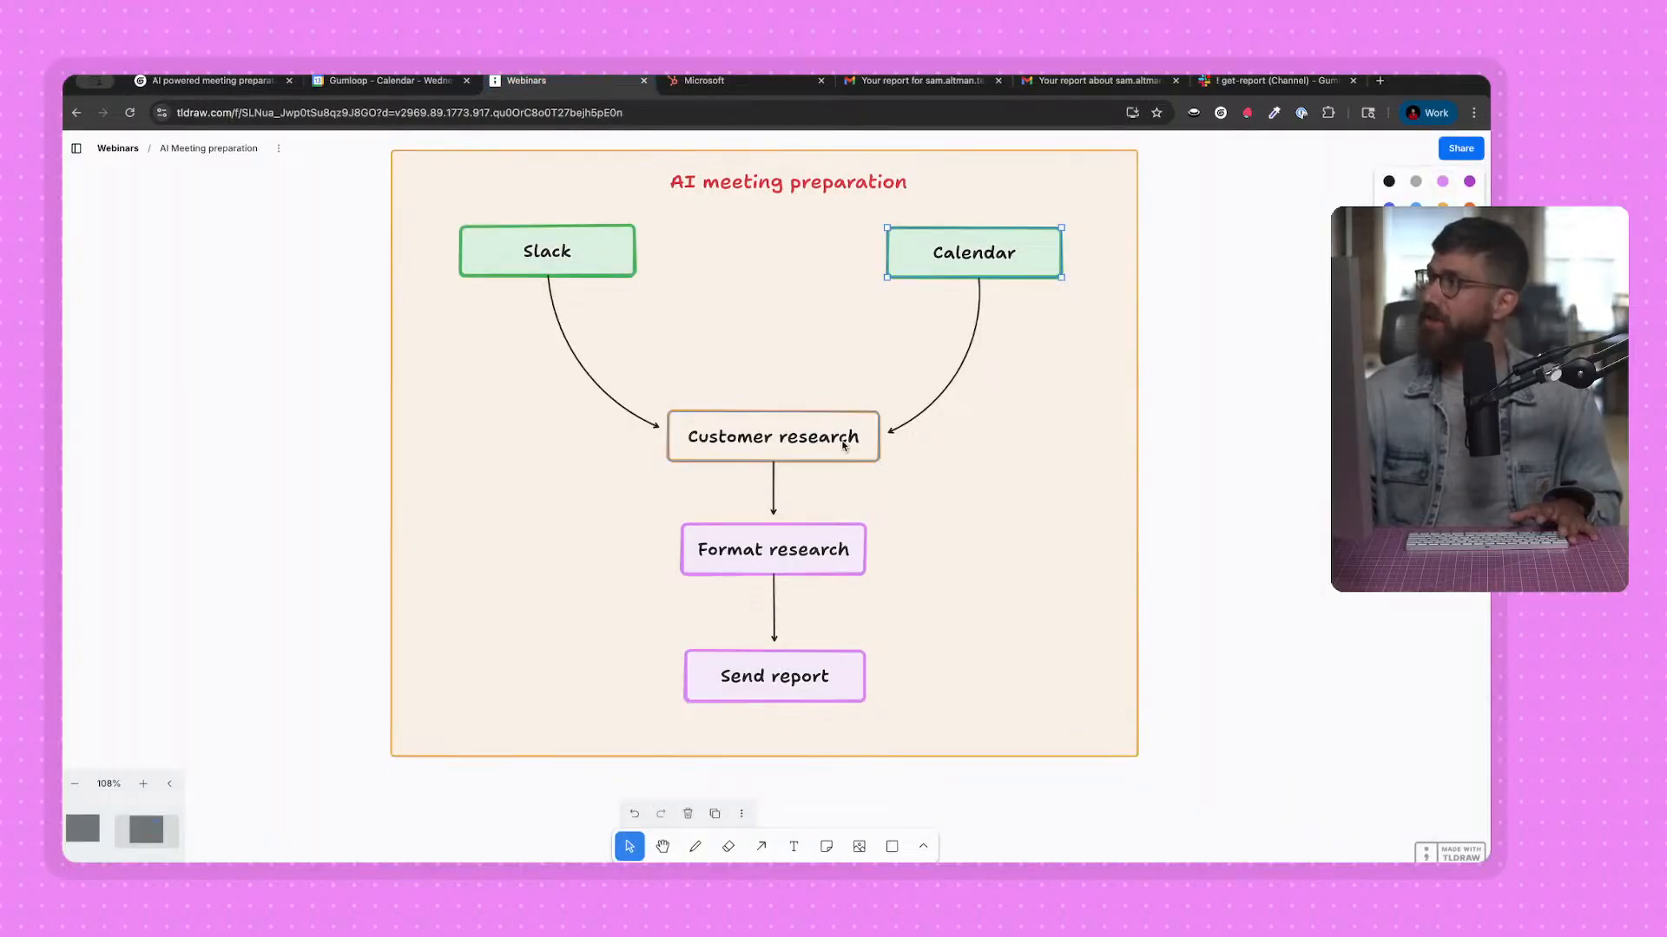